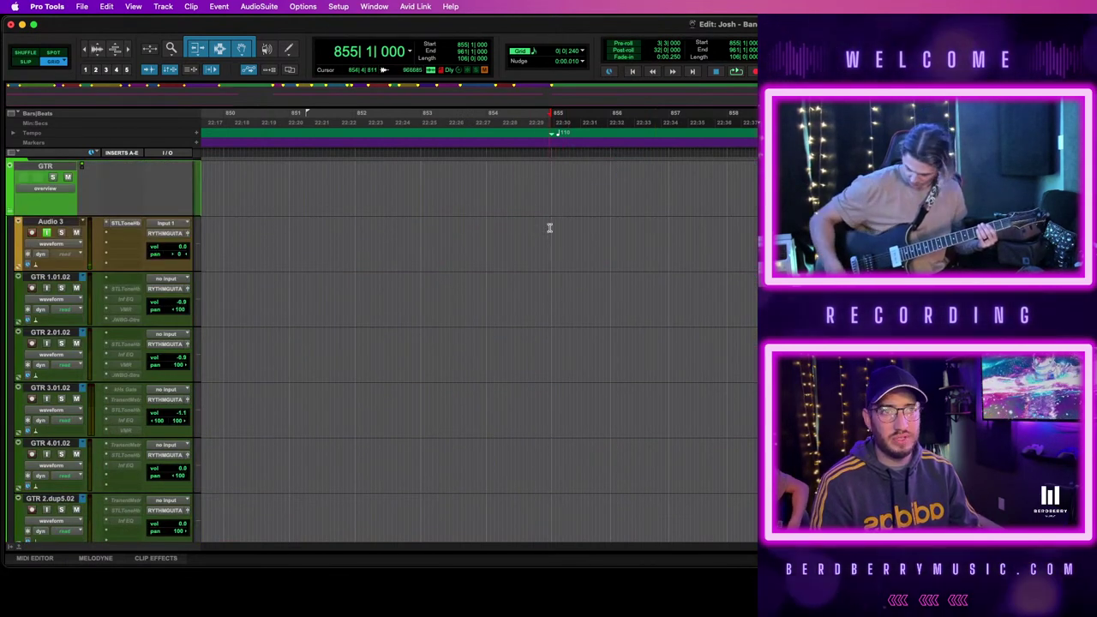
Set the grid to quarter notes (0|1|000) and play the session from 854|1|000
key(t)
key(t)
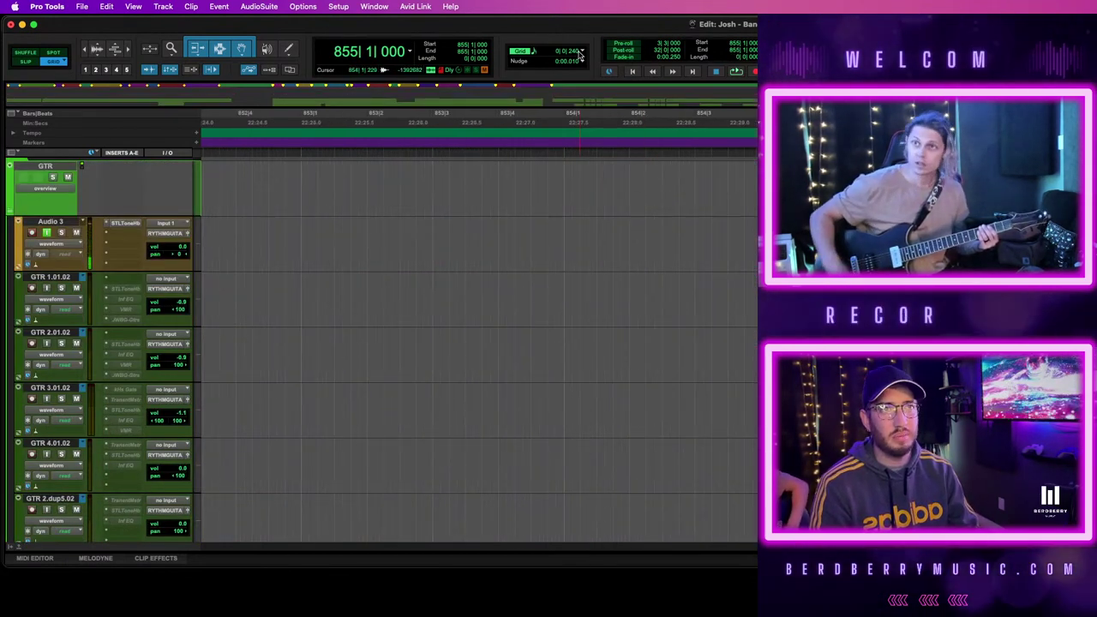
click(582, 51)
click(612, 32)
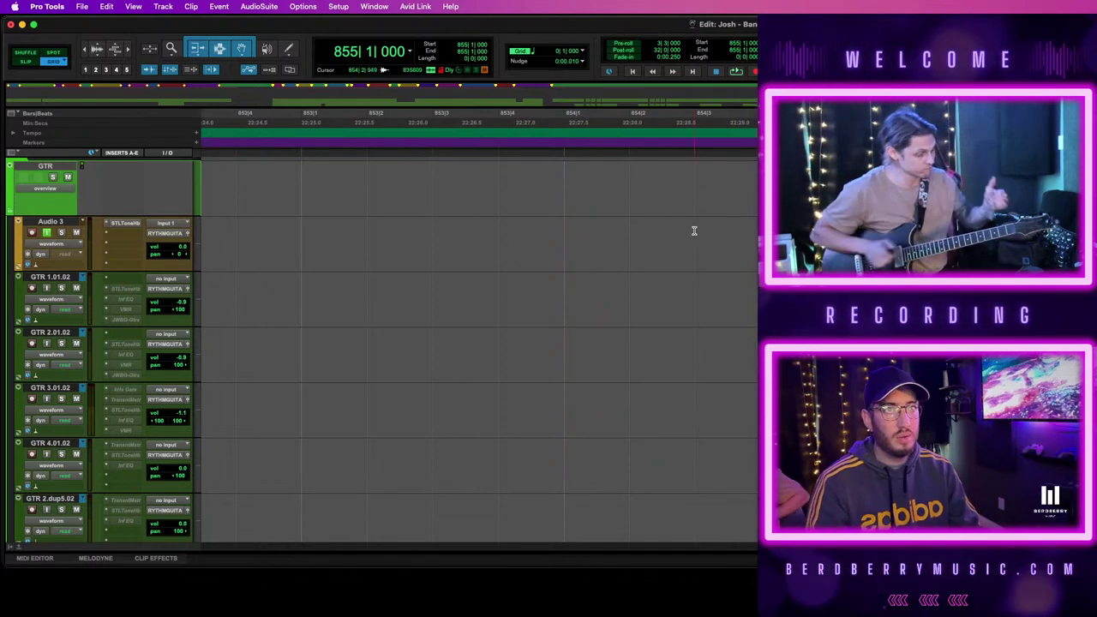
click(565, 227)
key(space)
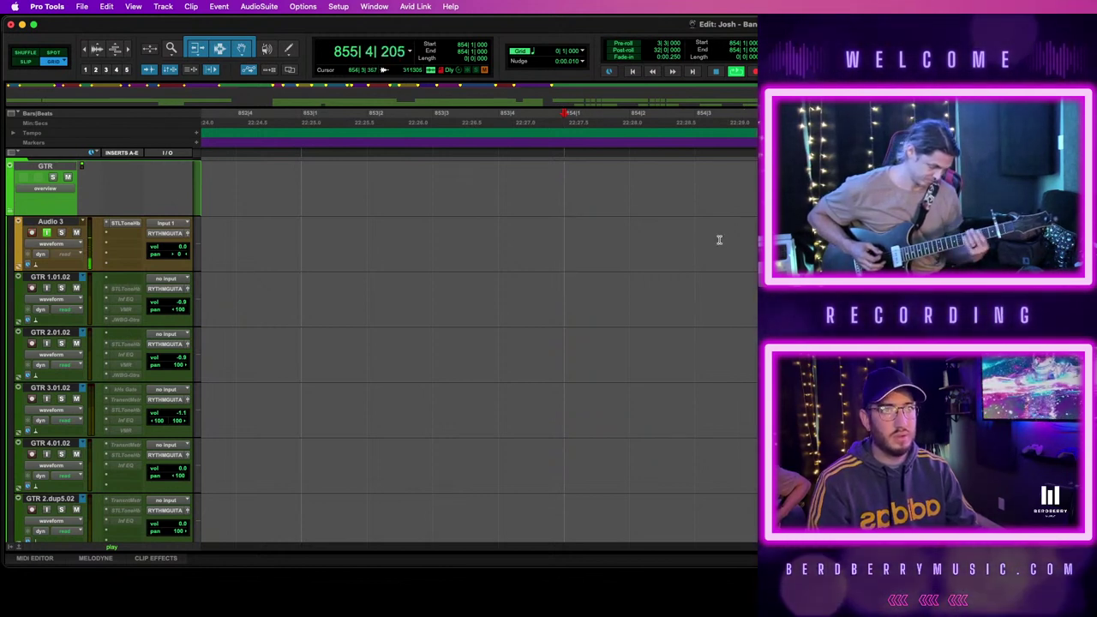
key(space)
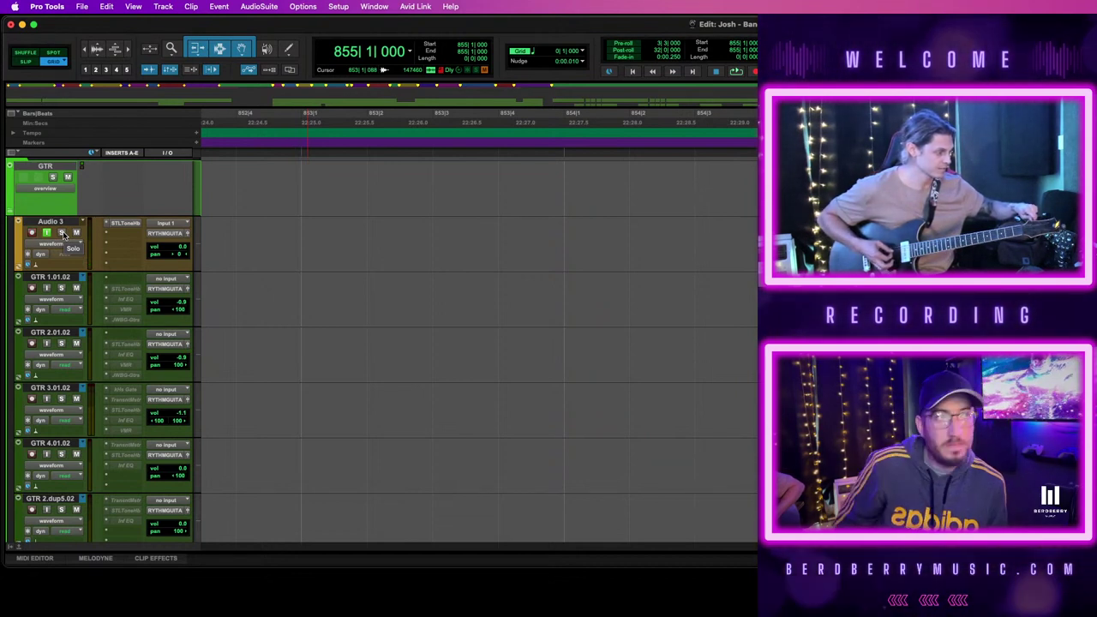
Add a memory location marker named "Heavy" at 855|1|000
key(KP_Enter)
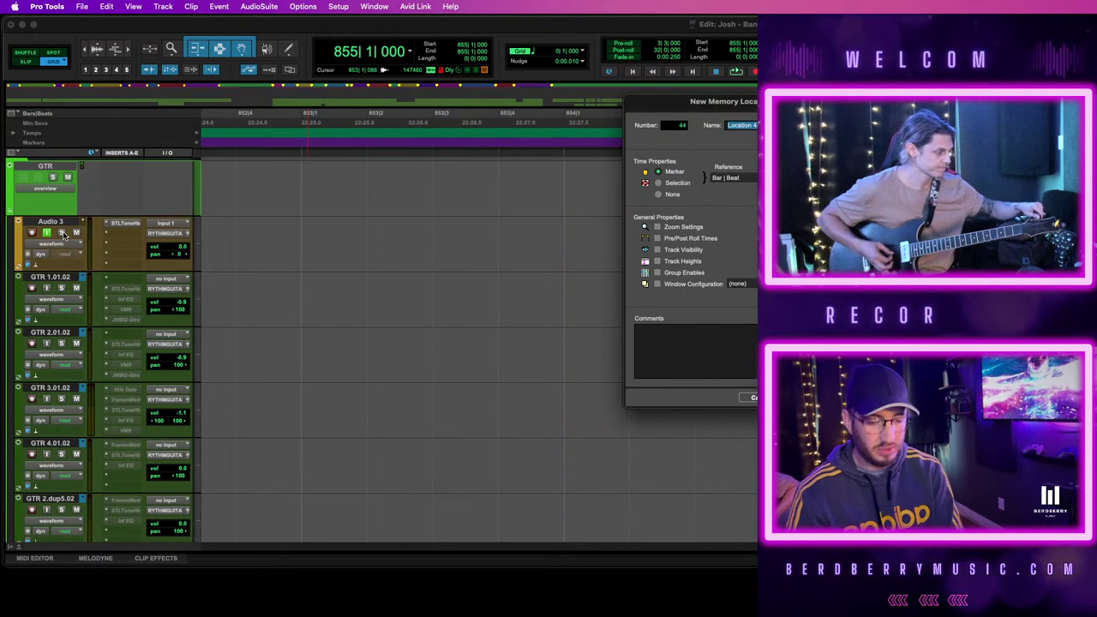
text(Heavy)
key(Return)
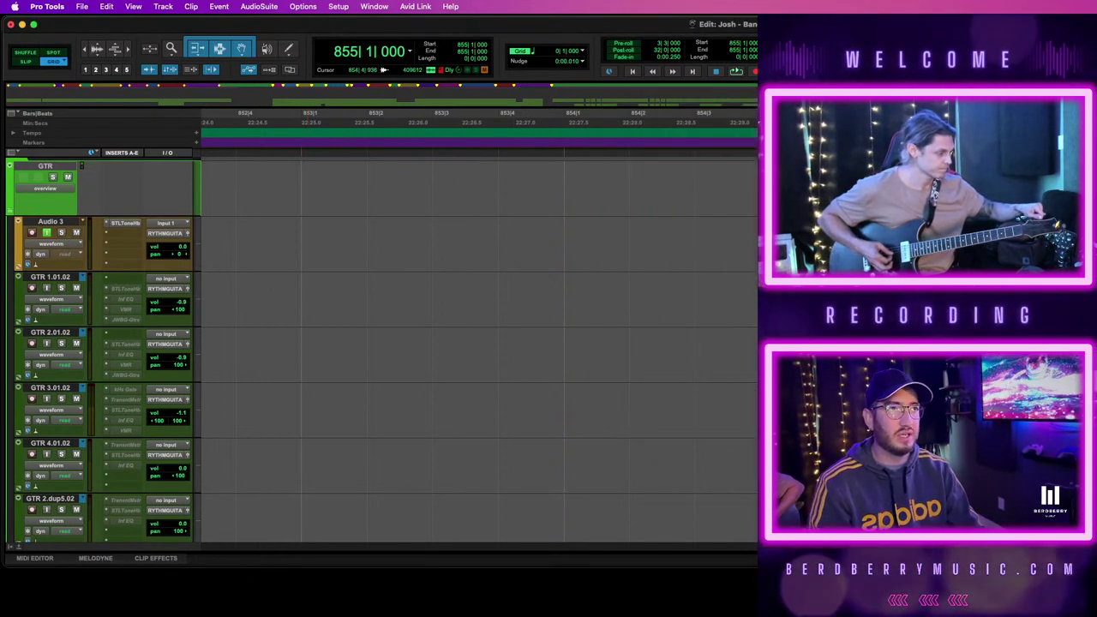
Rename the marker at 855|1|000 as "Heavy Intro"
key(KP_Enter)
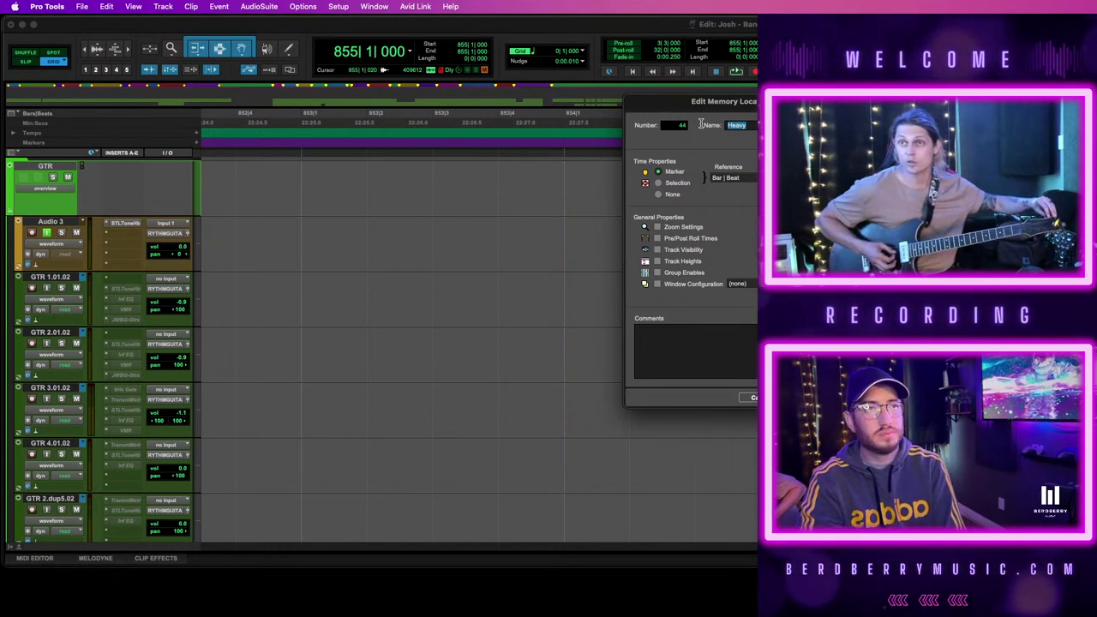
key(Return)
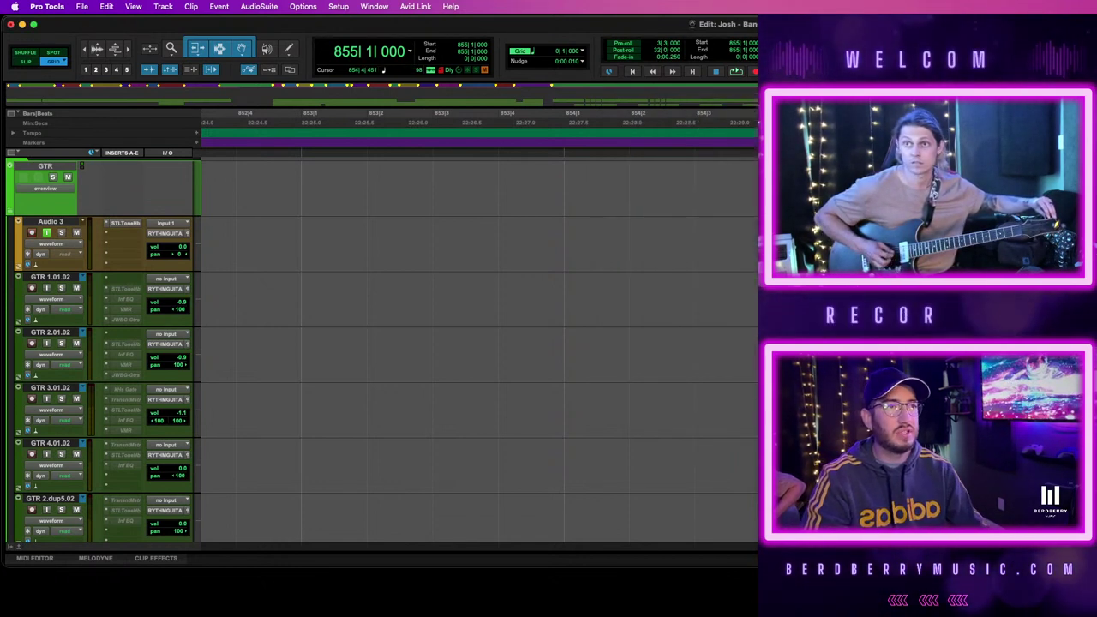
key(KP_Enter)
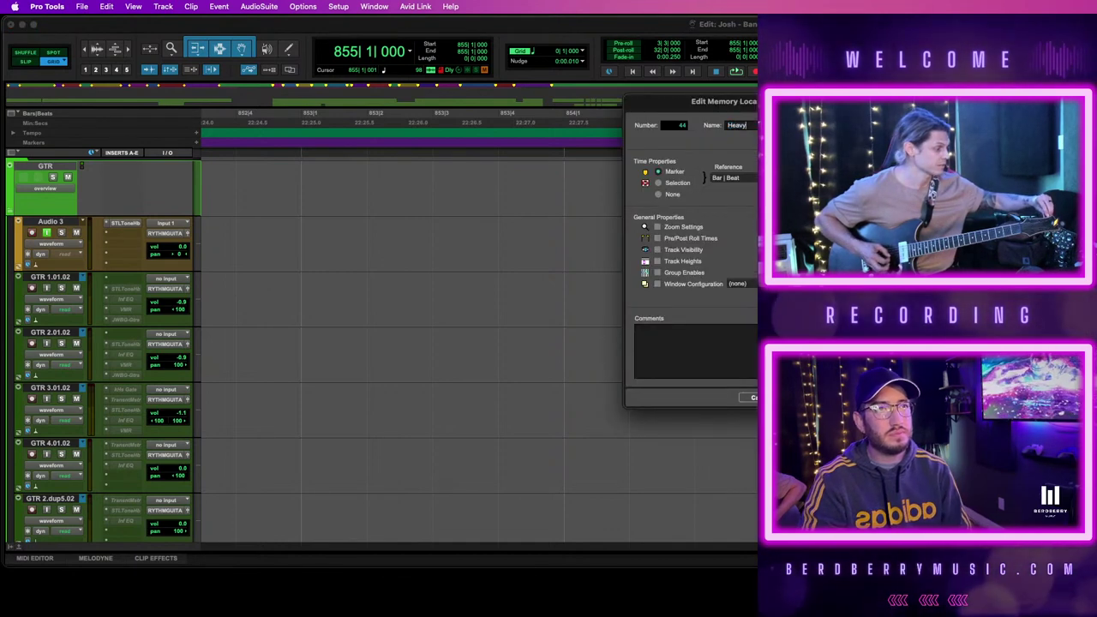
key(Return)
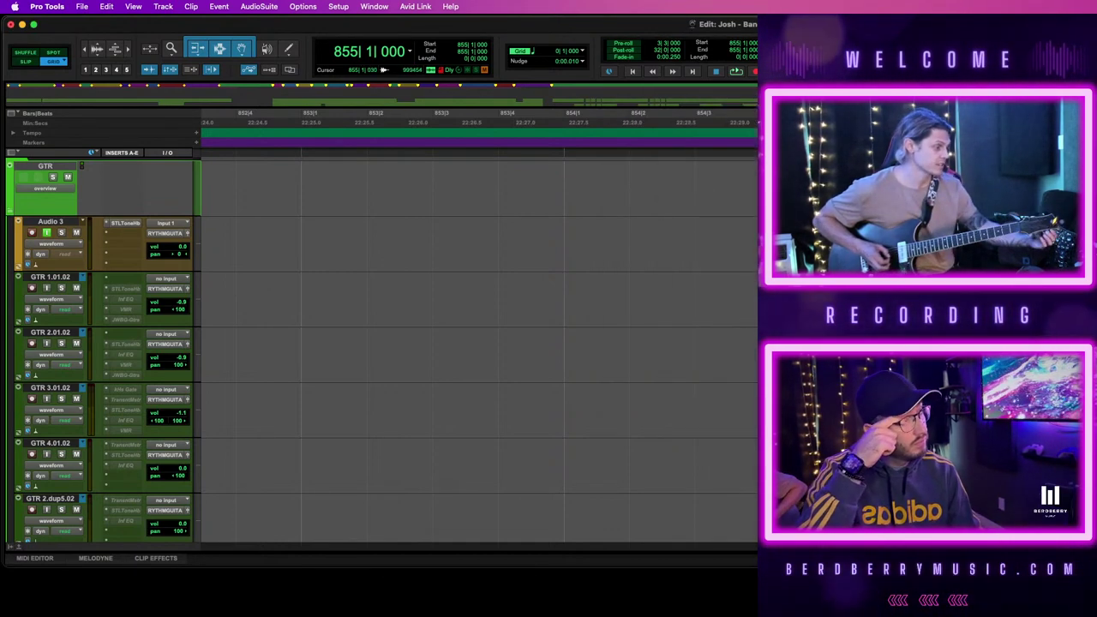
Set the grid to eighth notes (0|0|480)
click(582, 50)
click(613, 57)
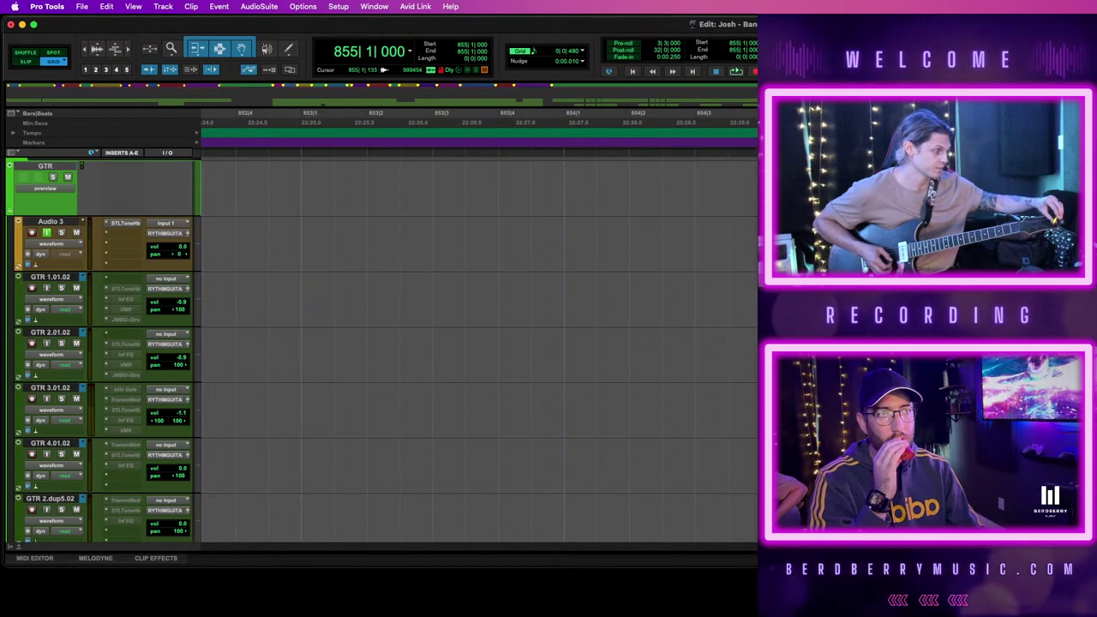
key(r)
key(r)
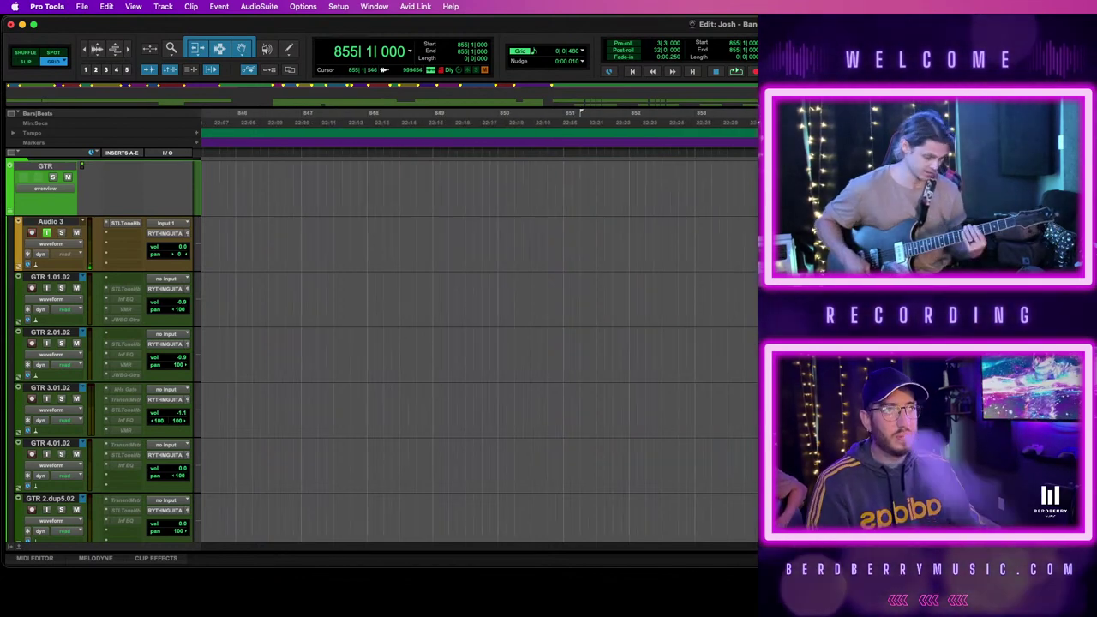
key(t)
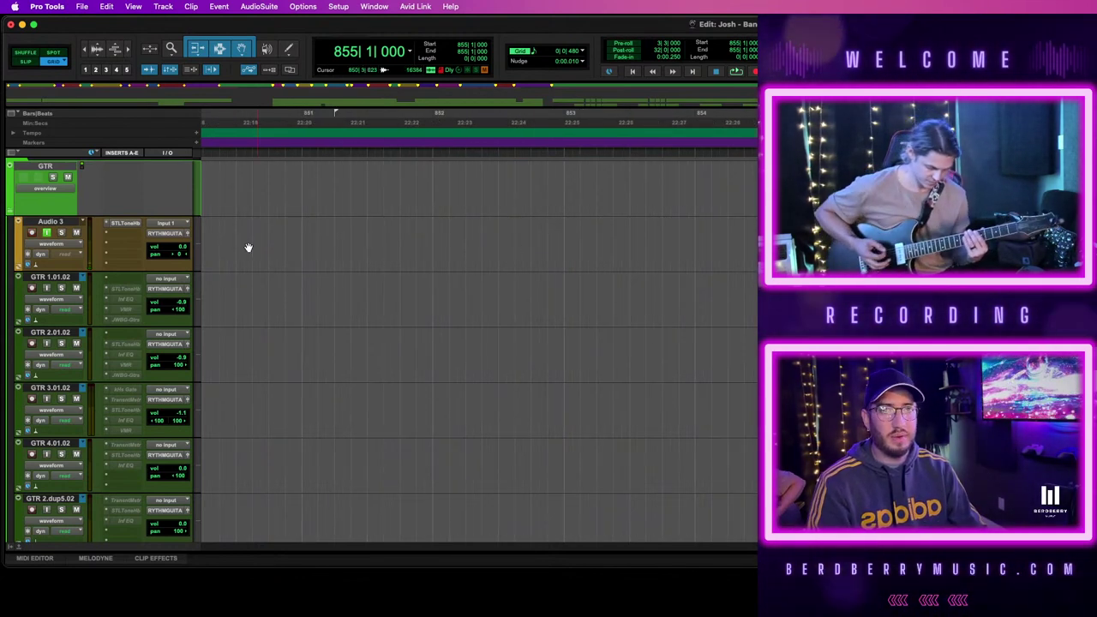
Solo the Audio 3 track and record a guitar take from 855|1|000
click(61, 232)
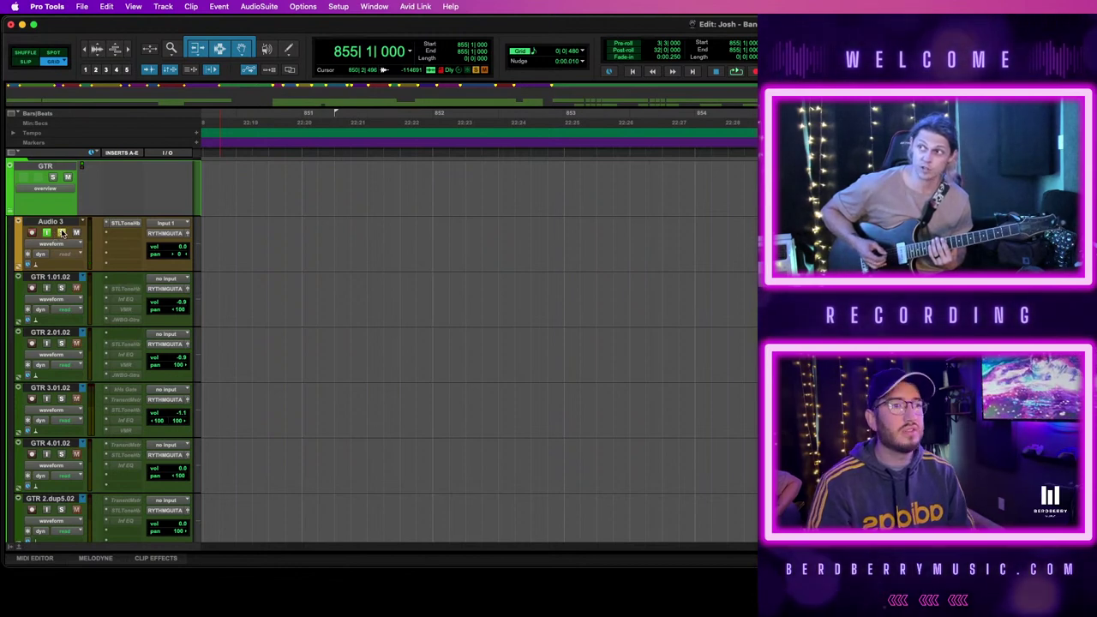
key(space)
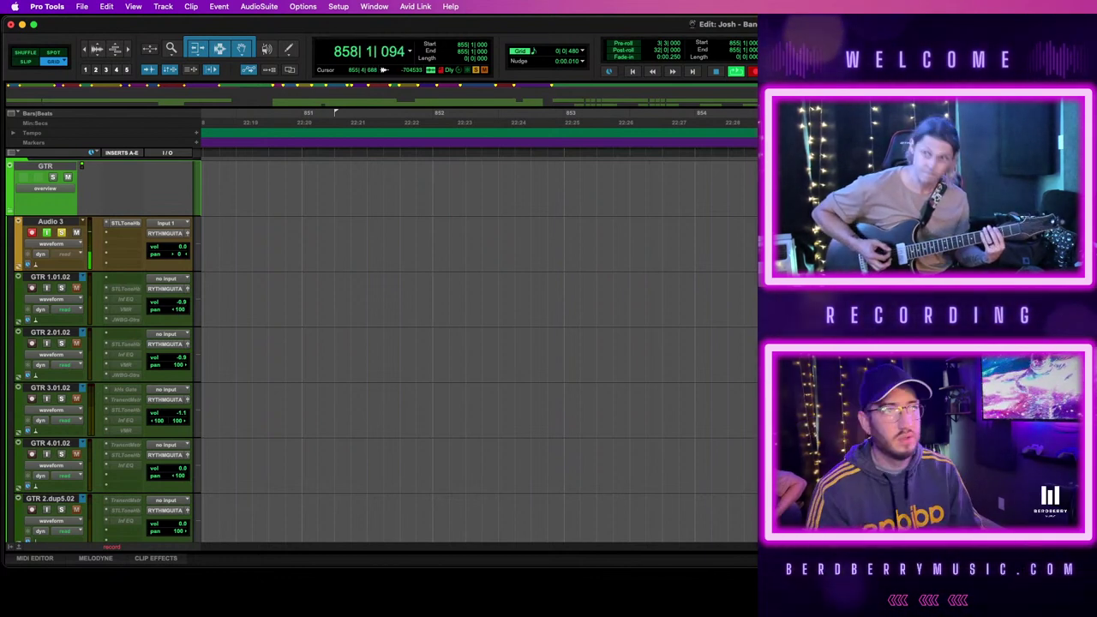
key(space)
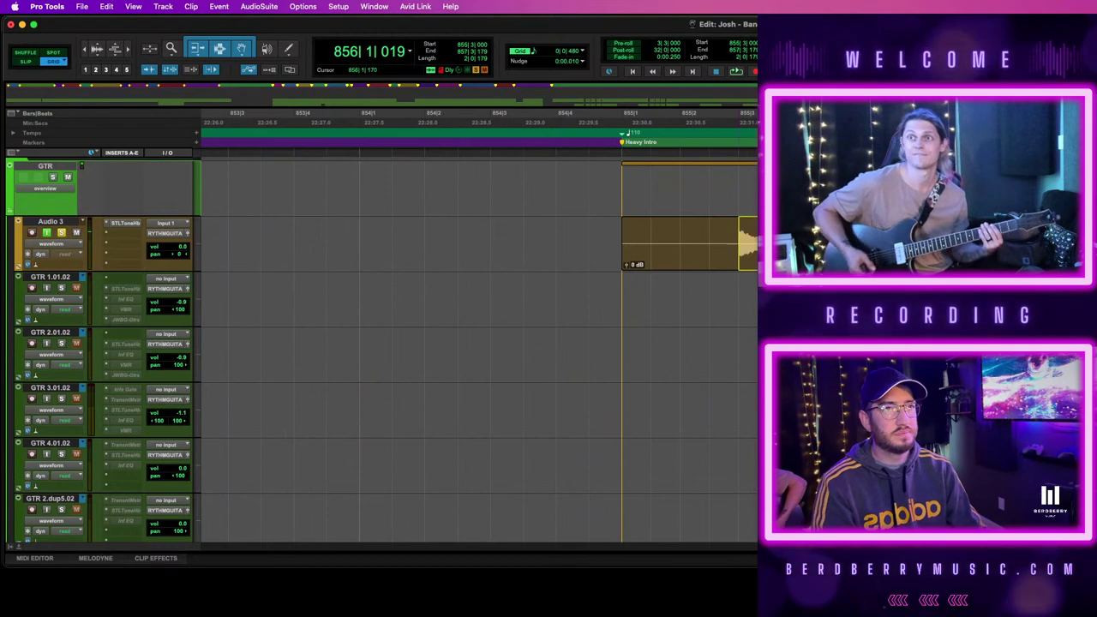
Separate the Audio 3 take at its note onsets and move the played part back to 855|1|000
click(742, 257)
key(Tab)
key(b)
click(734, 255)
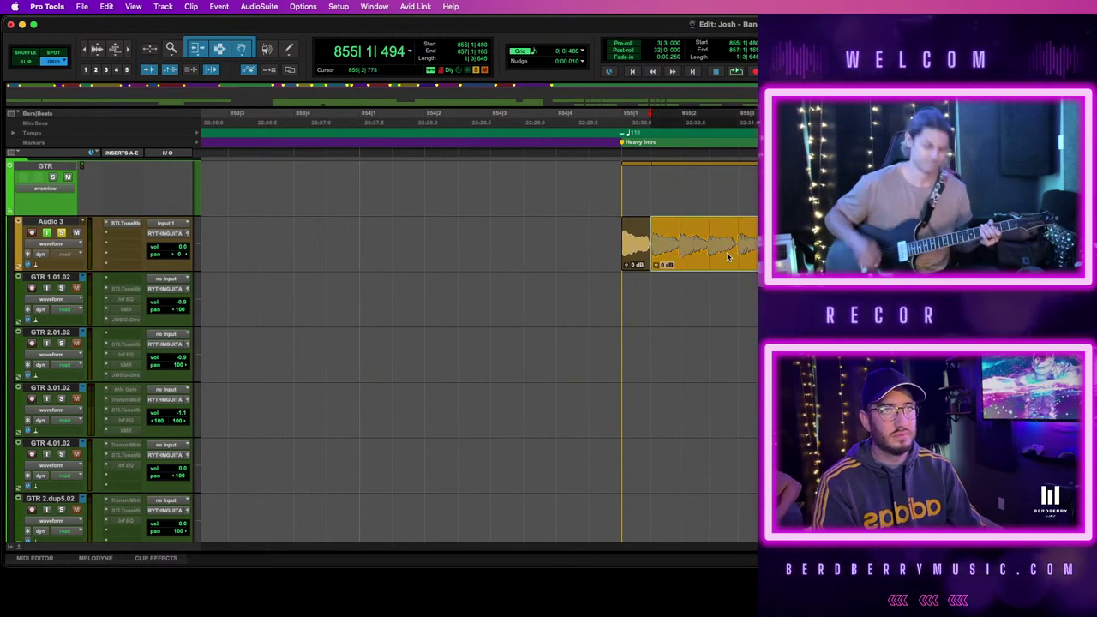
Set the grid to sixteenth notes (0|0|240), then split the remaining Audio 3 take at its note onsets and align the notes to the grid
click(581, 52)
click(593, 60)
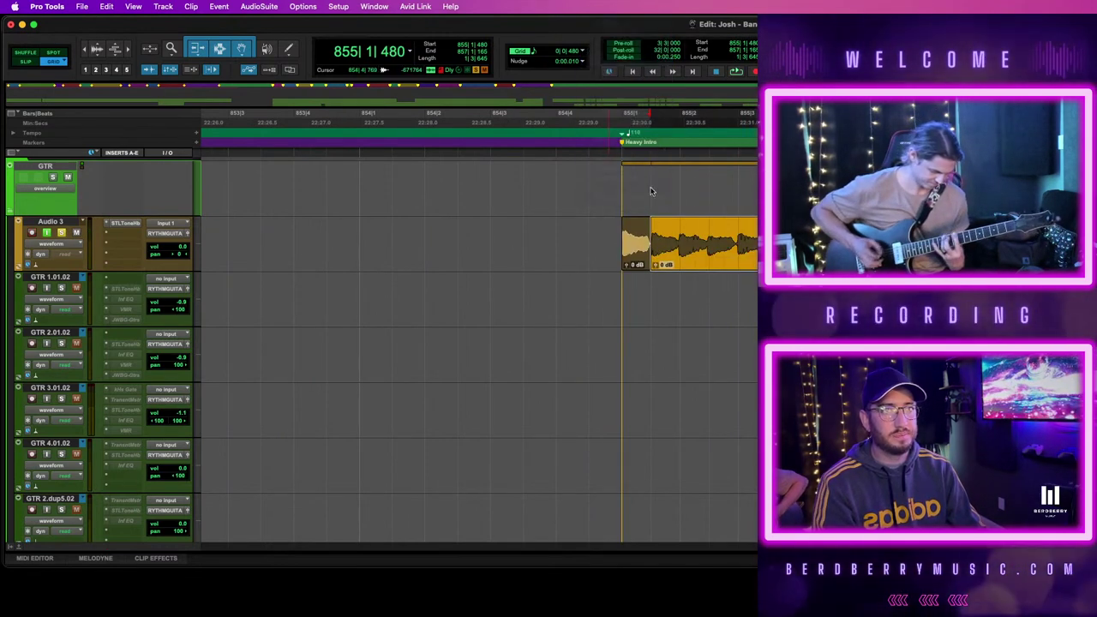
drag(671, 258, 745, 265)
key(Tab)
key(b)
key(Tab)
key(b)
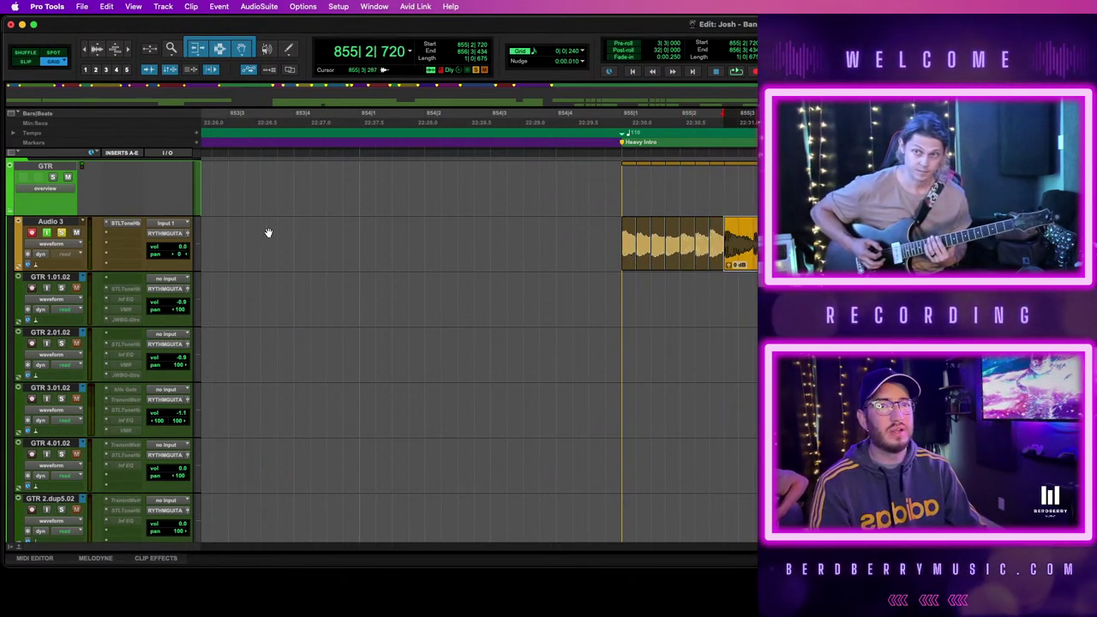
Play back the edited Audio 3 clips from 855|1|000 to check the timing
click(301, 252)
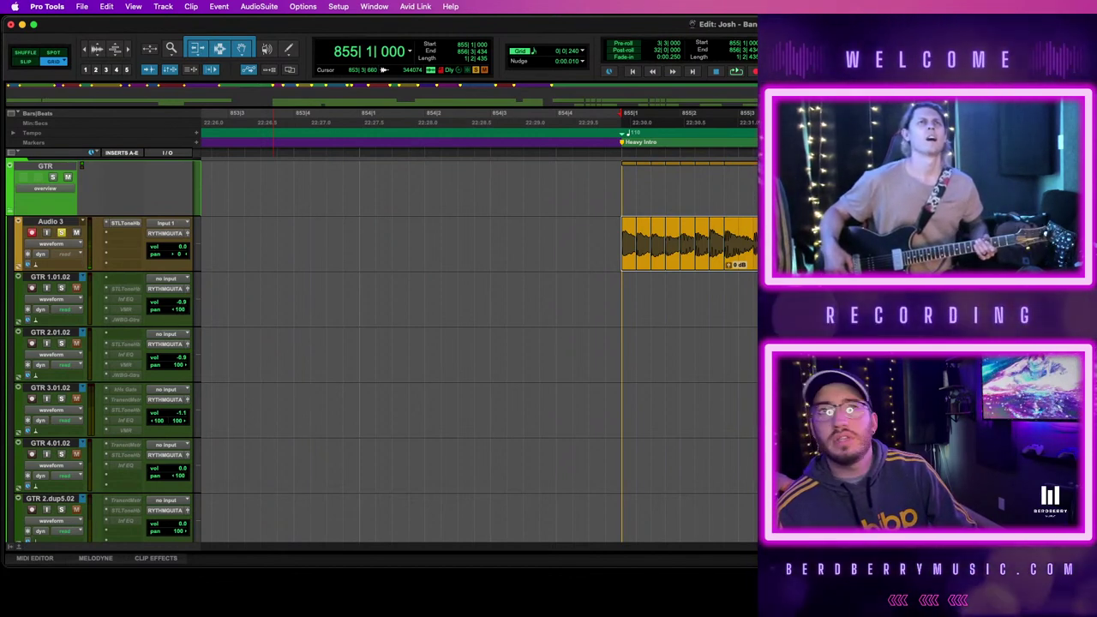
key(super+equal)
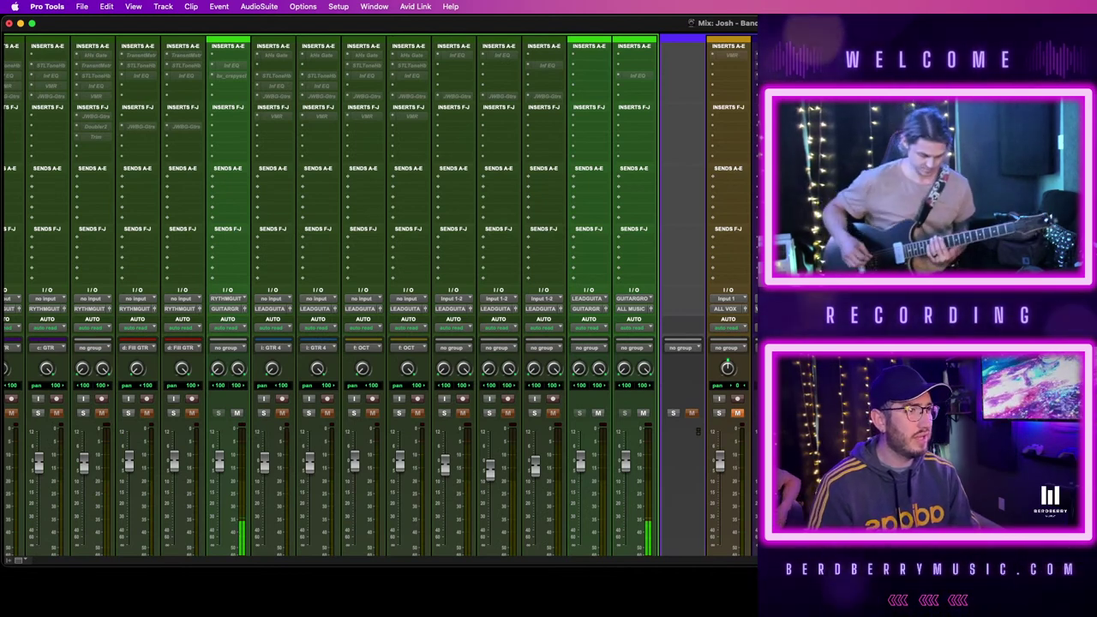
key(super+equal)
key(space)
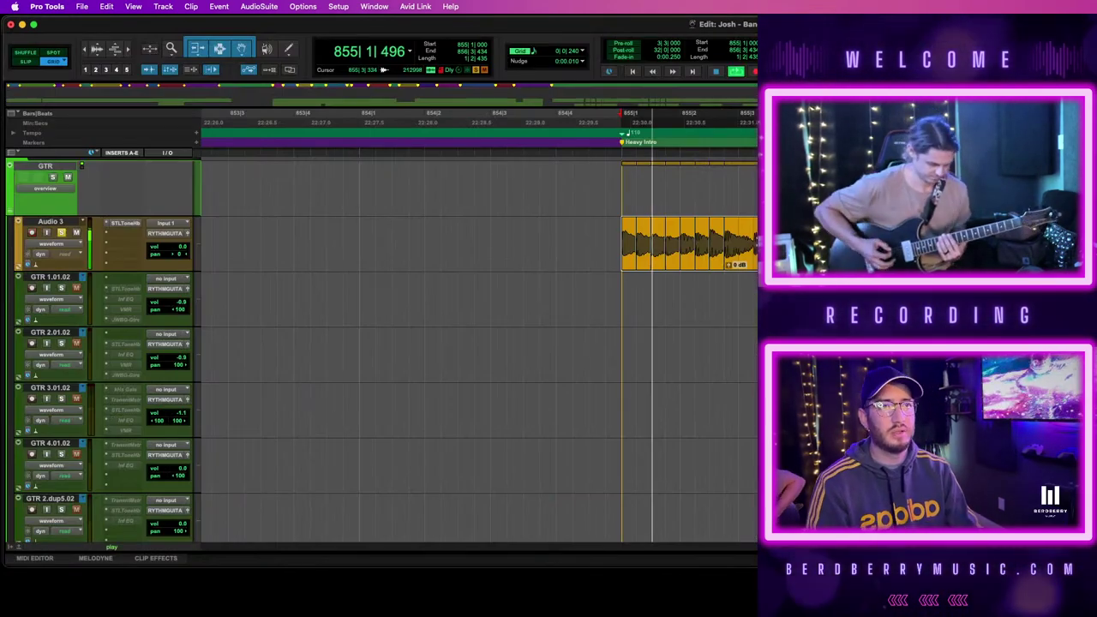
key(space)
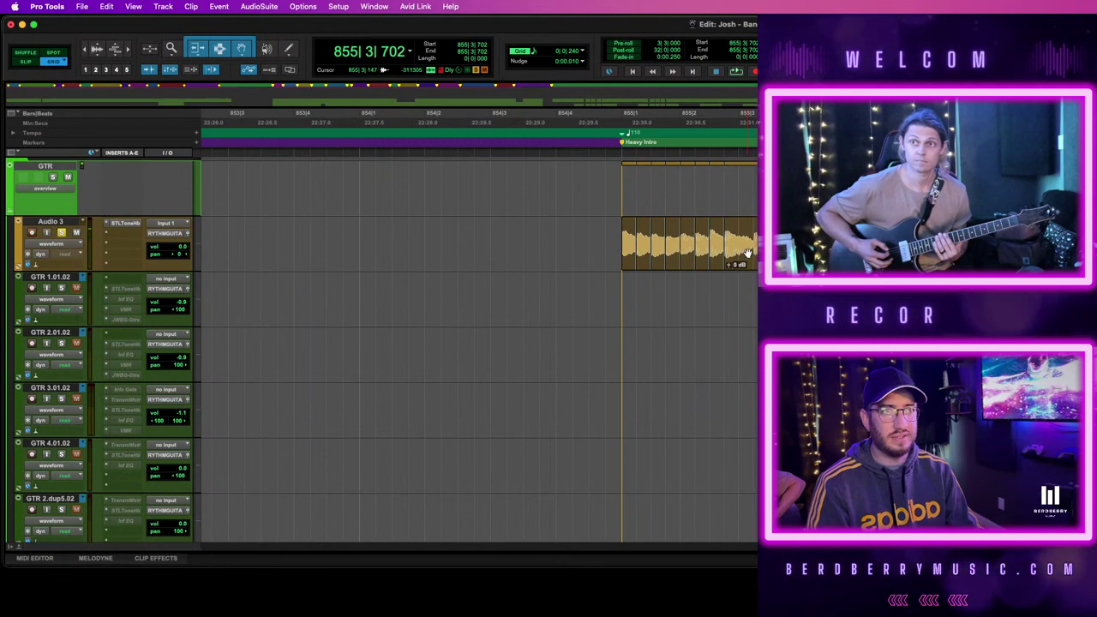
click(629, 257)
key(space)
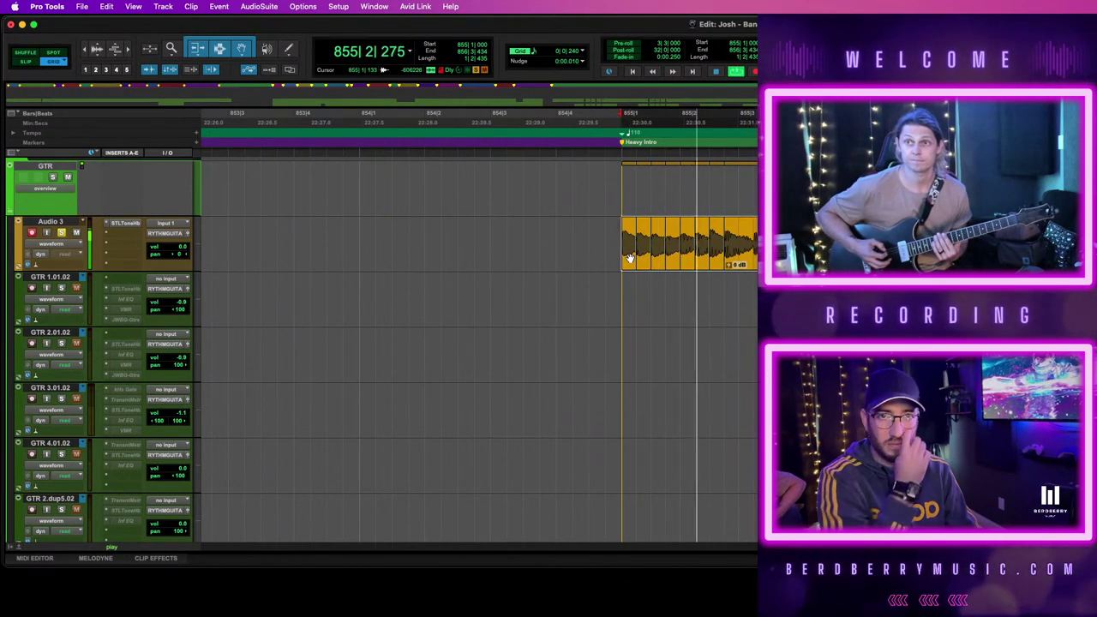
scroll(428, 283, up, 2)
key(space)
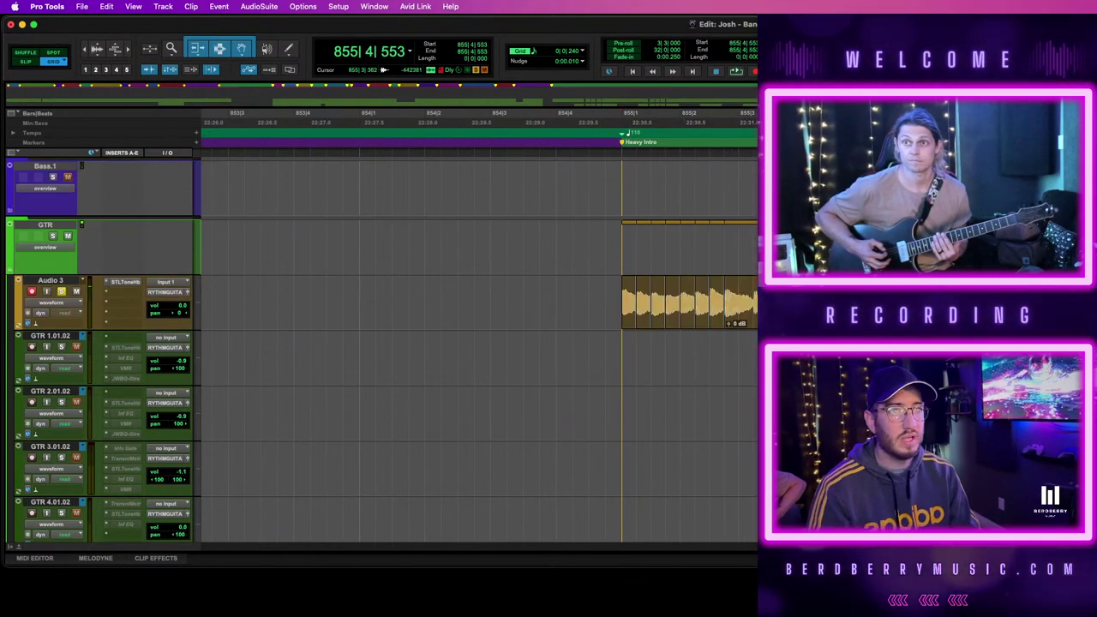
Delete all the edited clips from the Audio 3 track
click(628, 313)
shift+click(735, 315)
key(Delete)
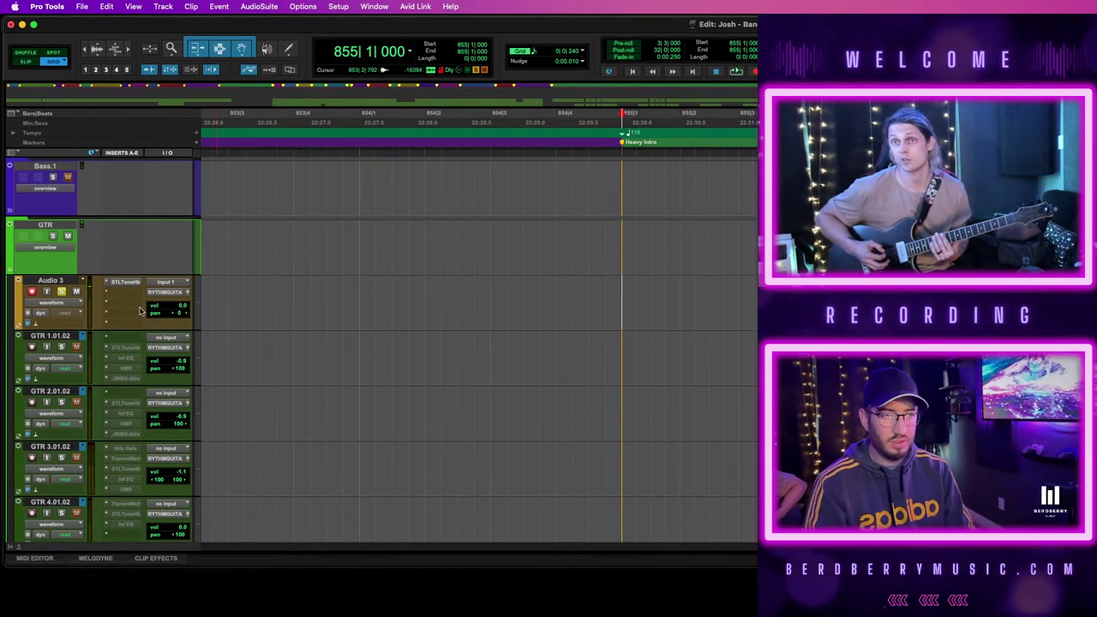
Record a new guitar take on Audio 3 from 855|1|000
key(super+space)
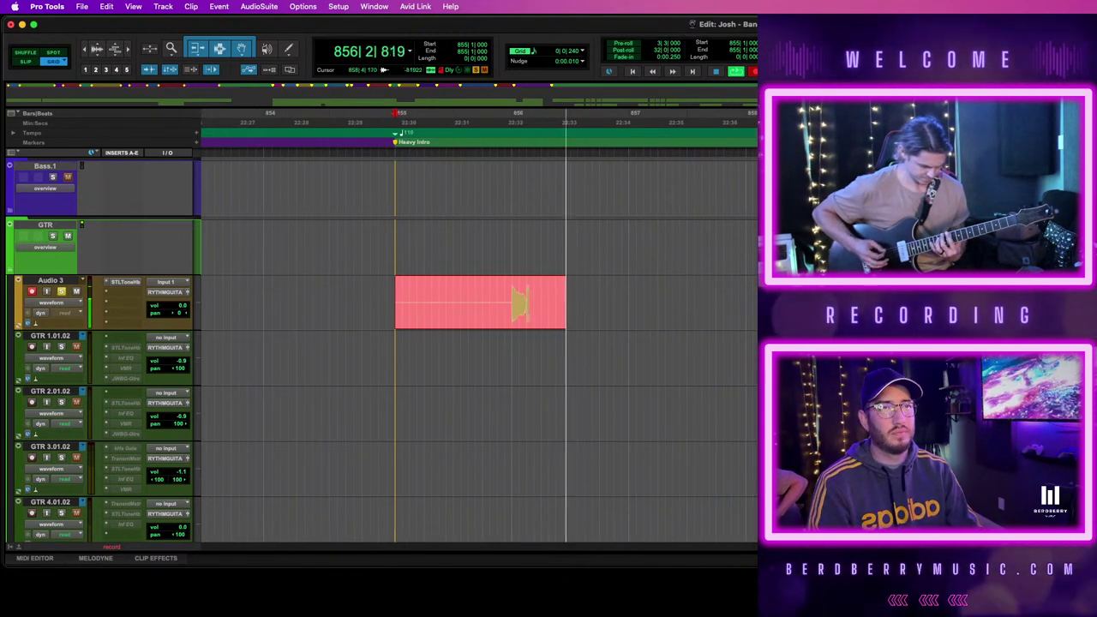
key(t)
scroll(656, 314, right, 3)
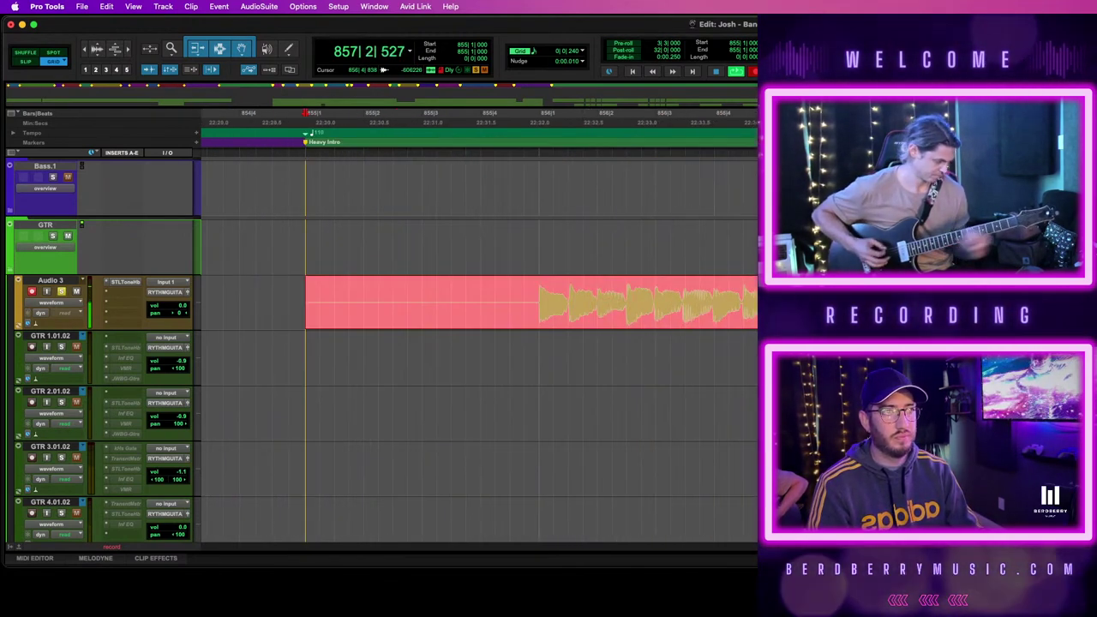
key(space)
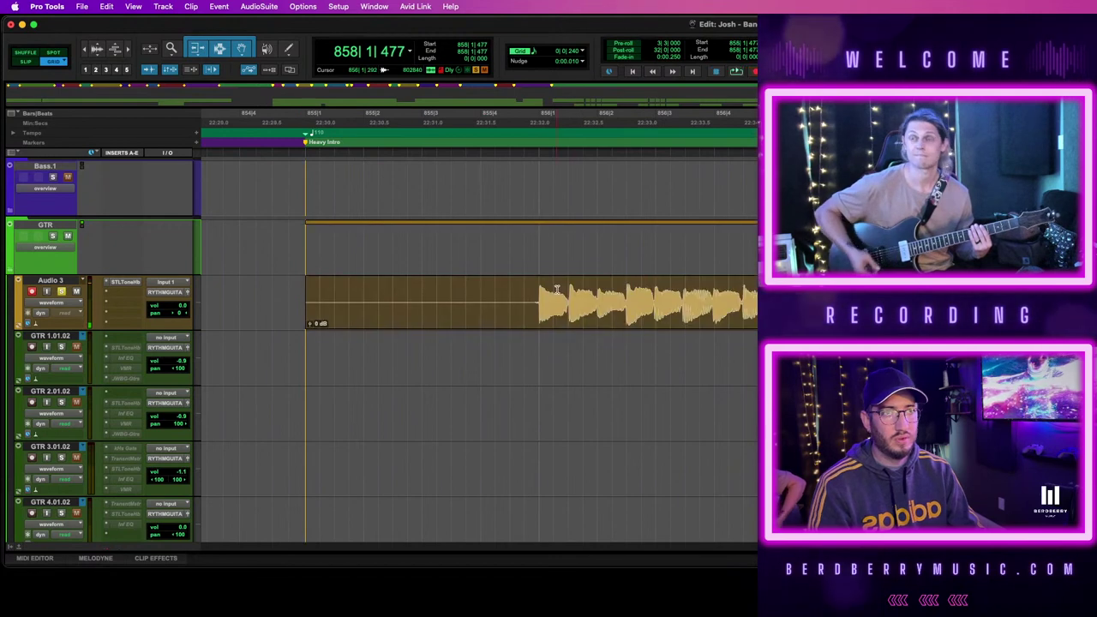
Move the new take's played part to 855|1|000, then split it at each note onset and align the notes to the sixteenth grid
key(Tab)
key(b)
drag(616, 324, 484, 288)
key(Tab)
key(b)
key(Tab)
key(b)
key(Tab)
key(b)
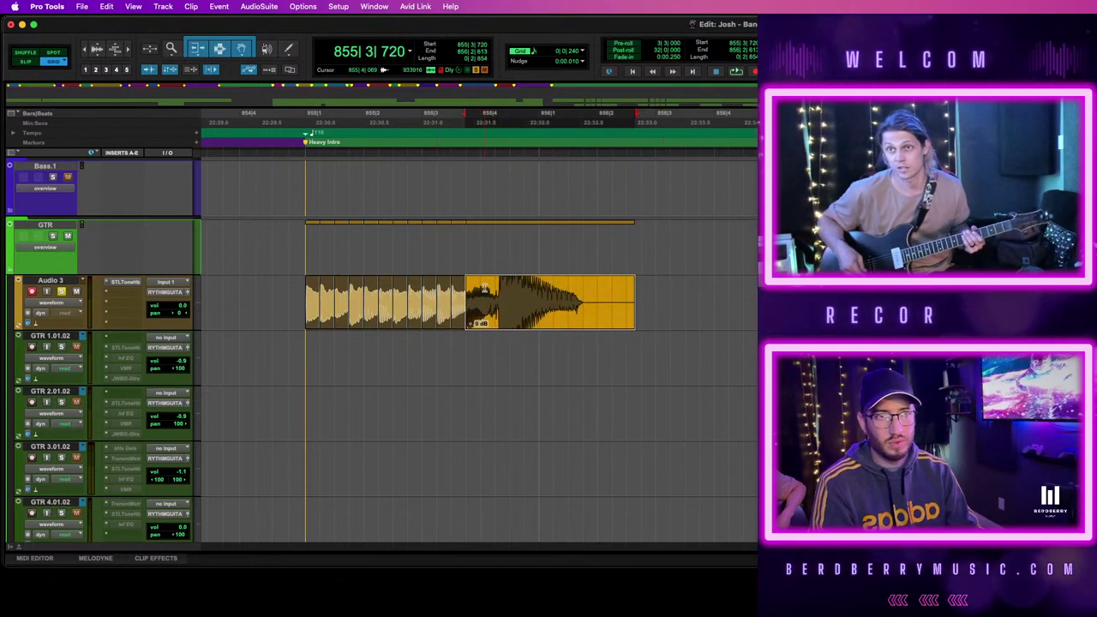
Select all the new Audio 3 clips from the Heavy Intro marker onward and play them back
click(314, 321)
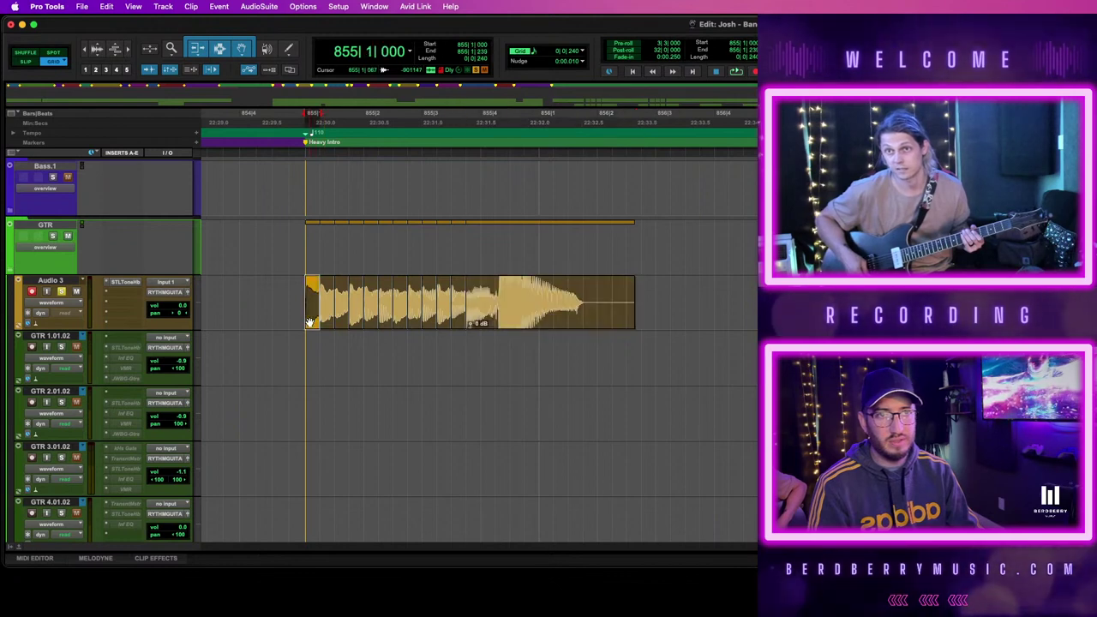
shift+click(537, 323)
key(space)
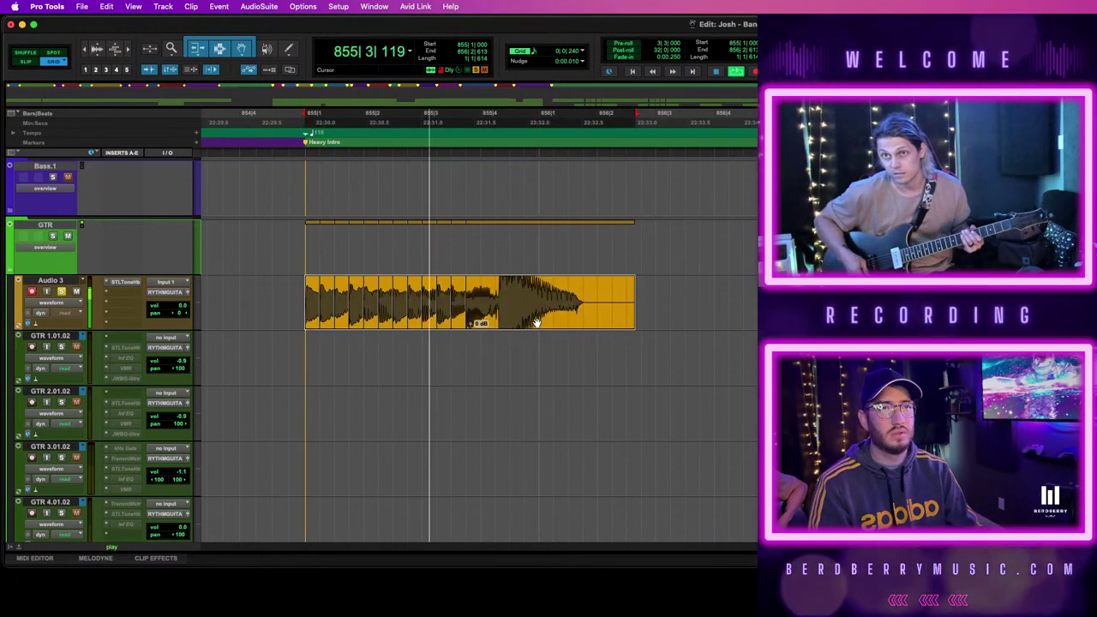
key(space)
Separate the final loud note of the Audio 3 take, audition it moved to beat 4 of bar 855, and delete it
click(480, 285)
key(Tab)
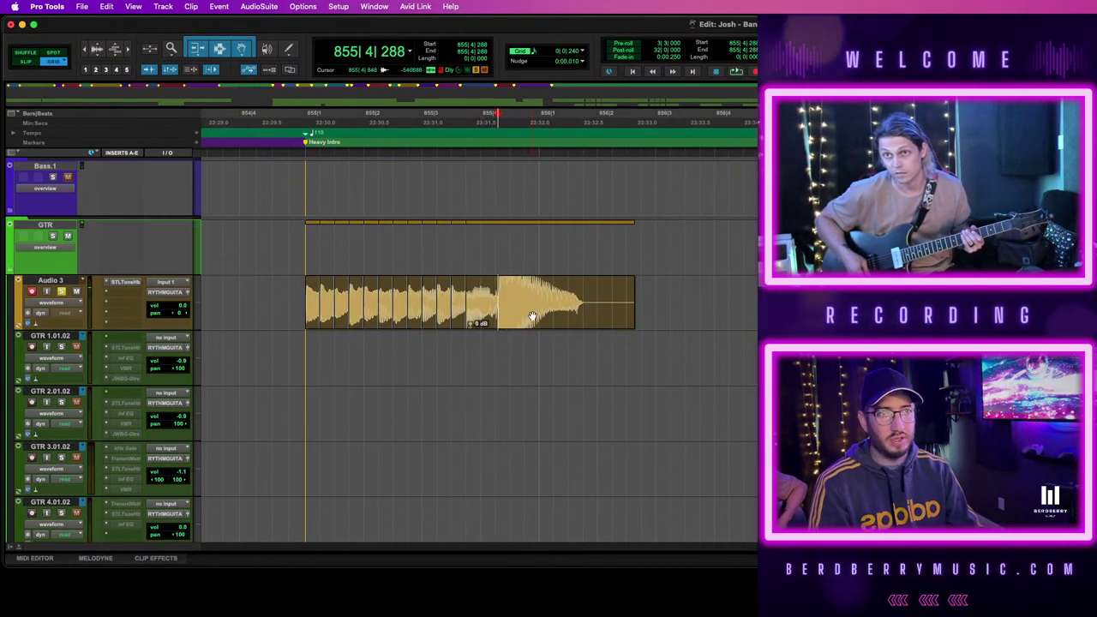
key(b)
drag(538, 319, 521, 320)
key(space)
key(space)
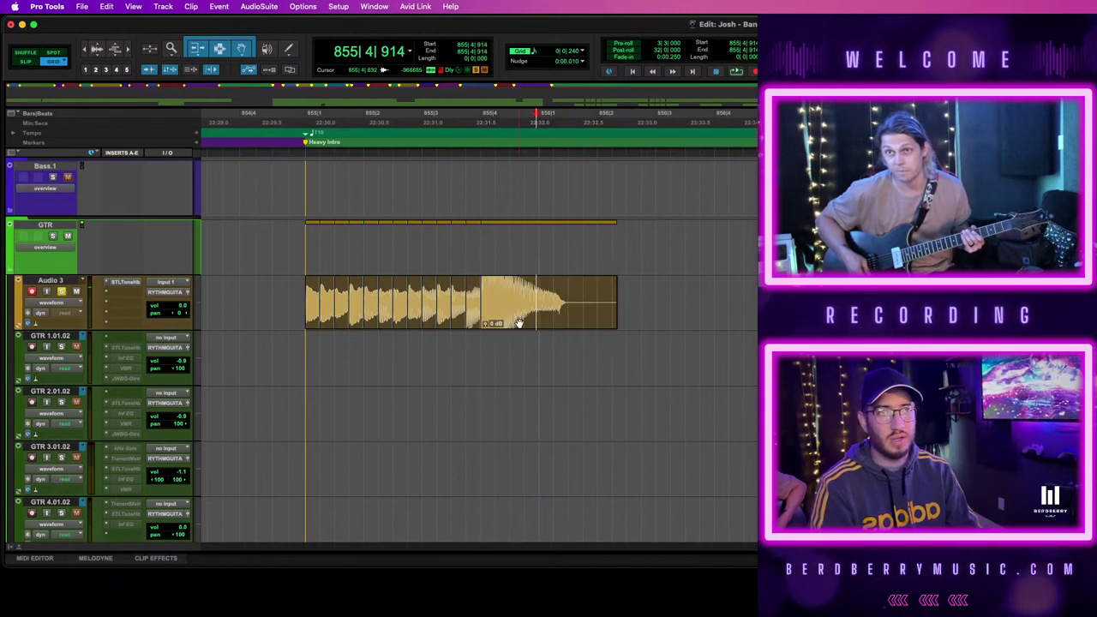
key(Delete)
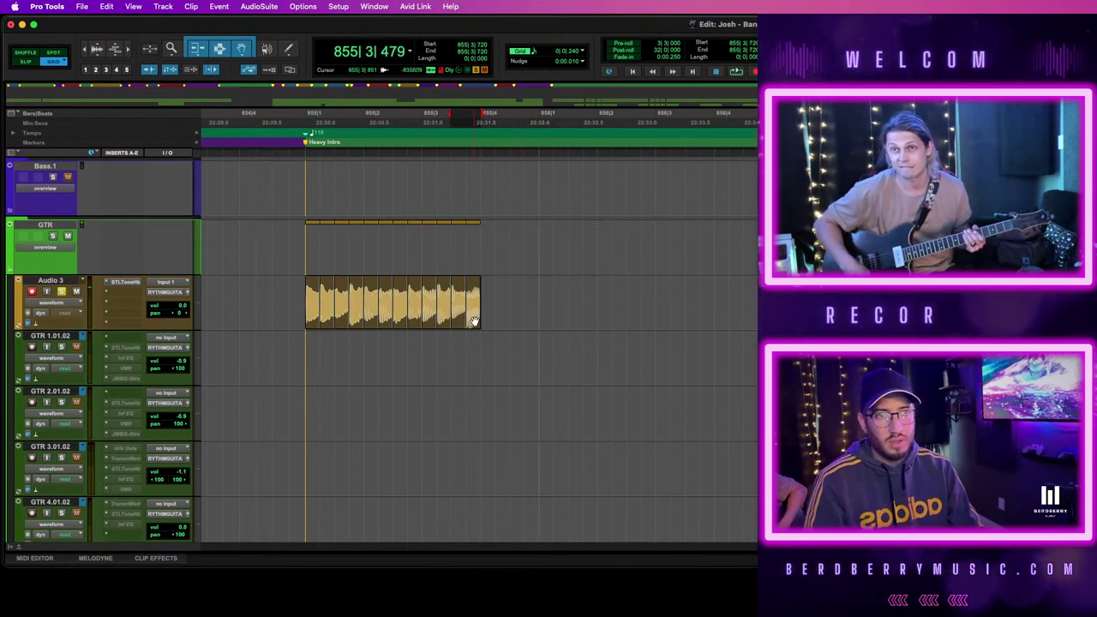
Remove the end note after the riff on Audio 3 and move all the aligned clips straight onto GTR 1.01.02
click(390, 317)
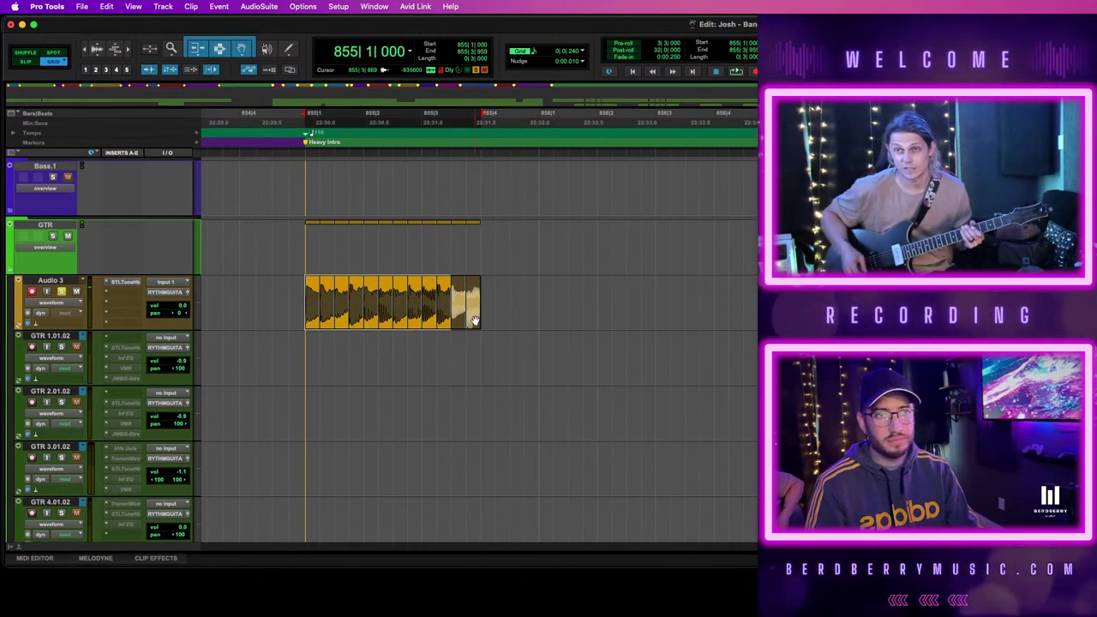
key(super+z)
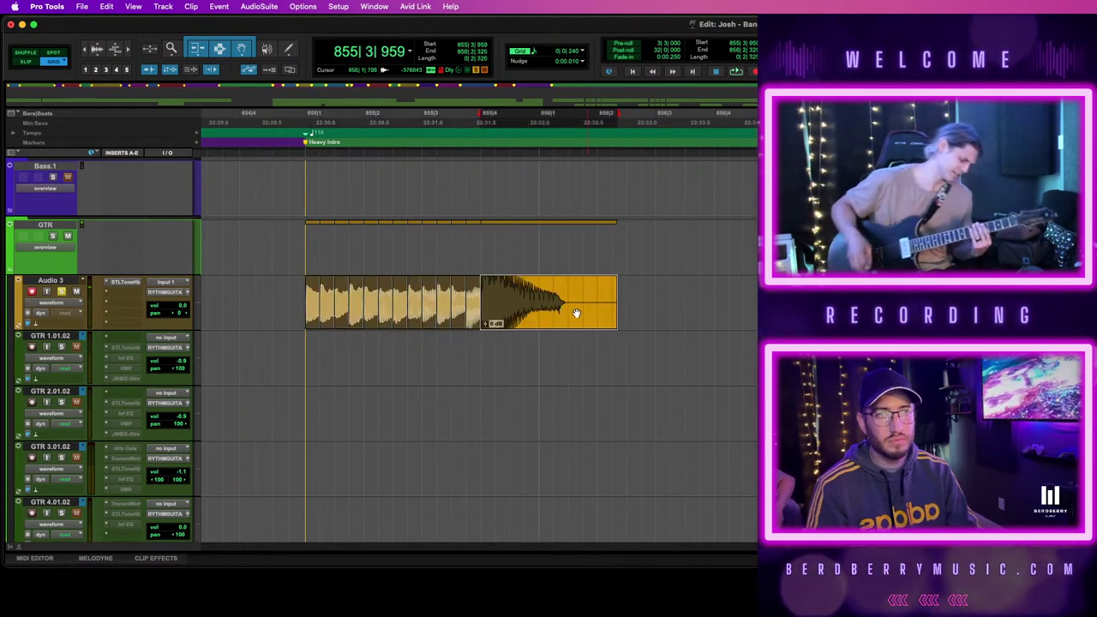
key(Delete)
click(473, 319)
shift+click(309, 314)
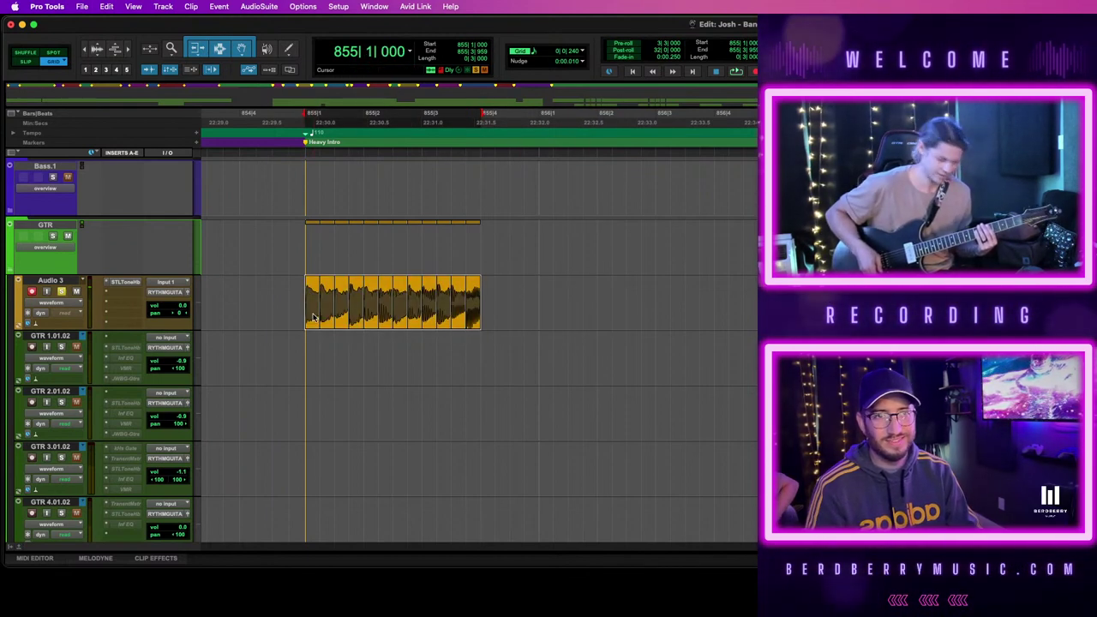
drag(403, 315, 403, 364)
Record two successive guitar takes of the riff's closing note on Audio 3 from 855|1|000
click(305, 287)
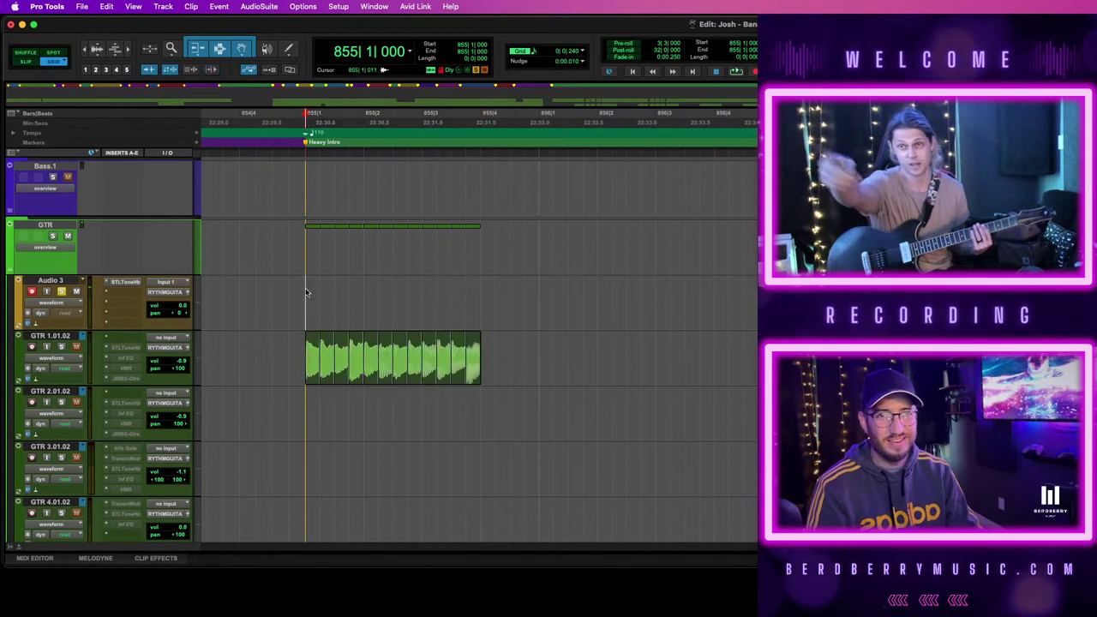
key(super+space)
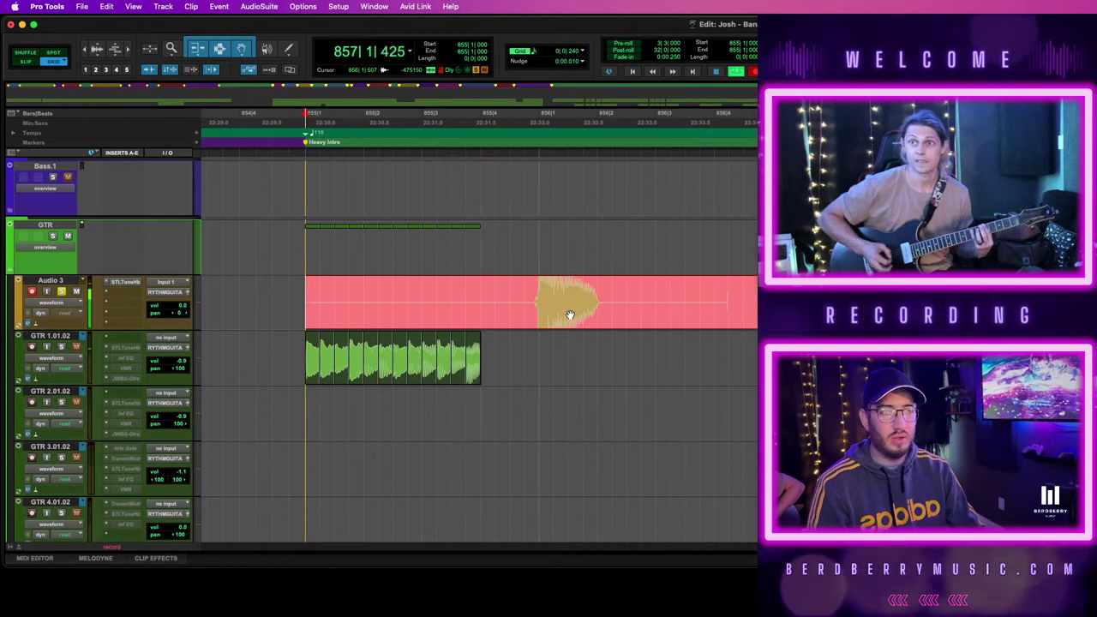
key(super+period)
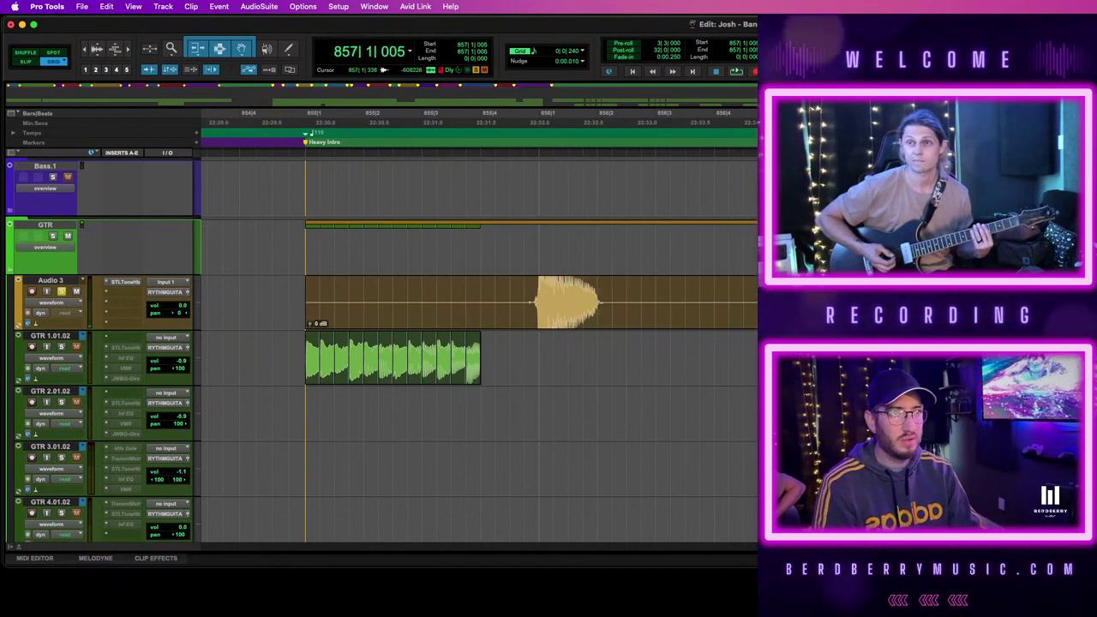
click(441, 317)
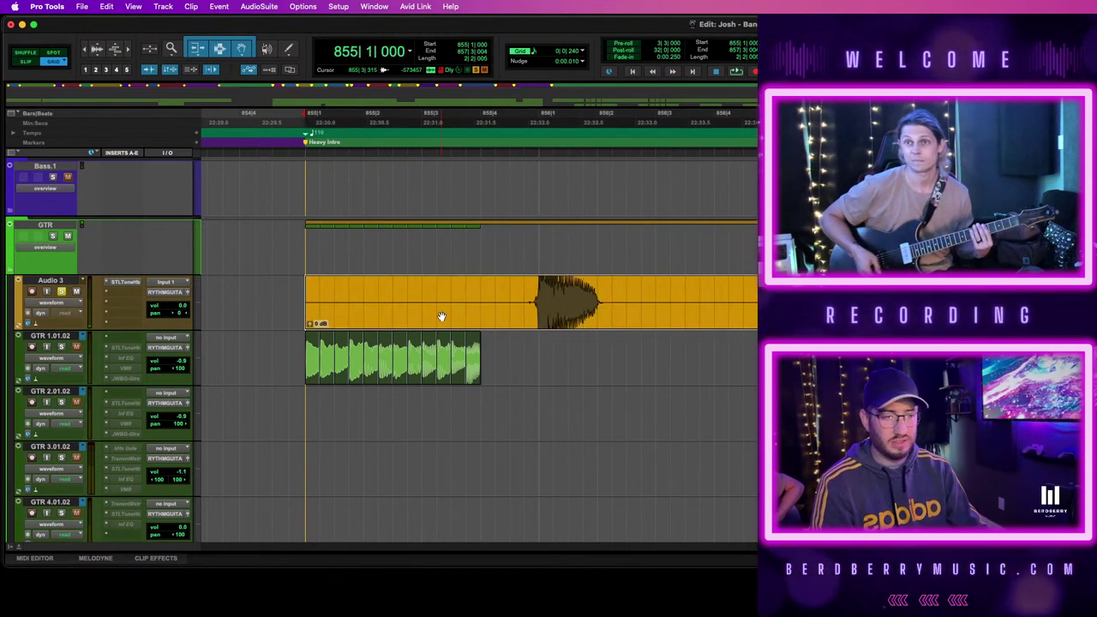
key(super+space)
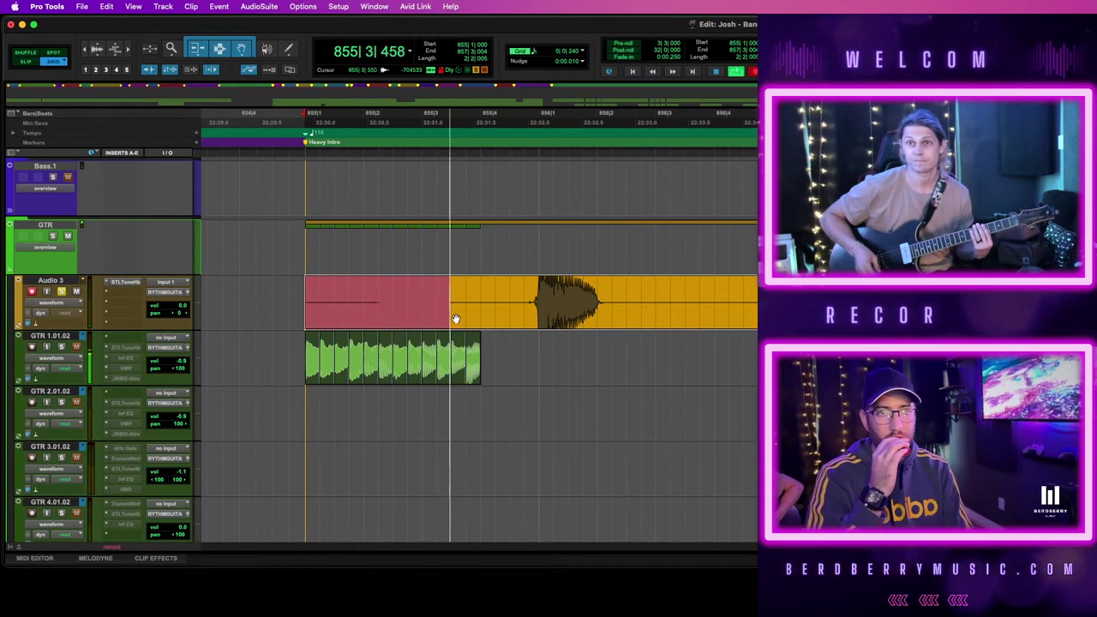
key(space)
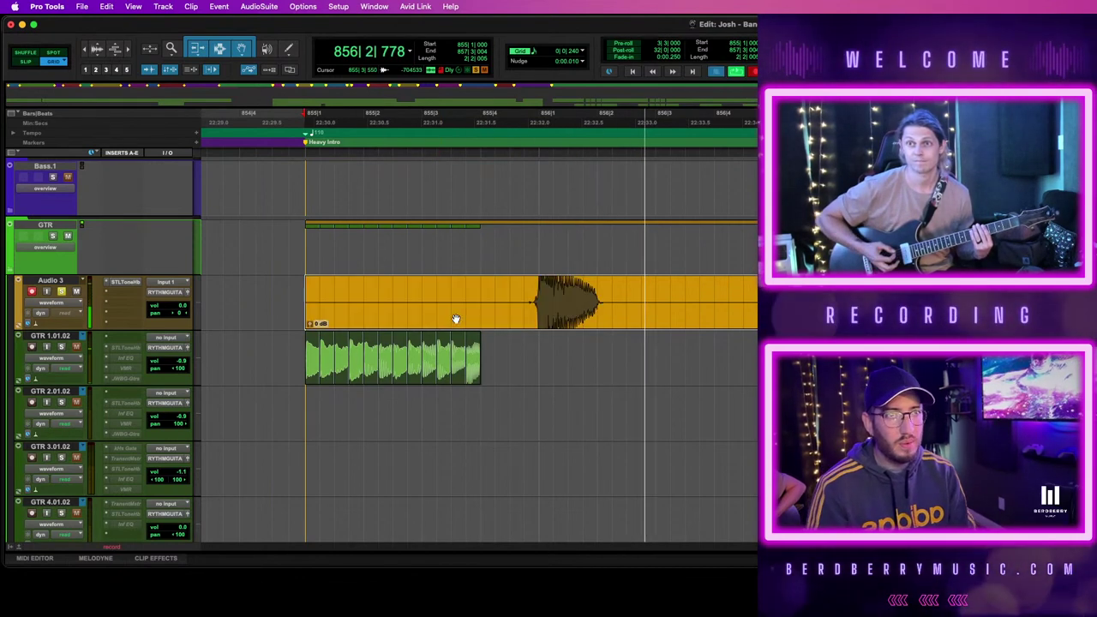
Select all the Audio 3 take clips and record the closing note again over them from 855|1|000
click(507, 316)
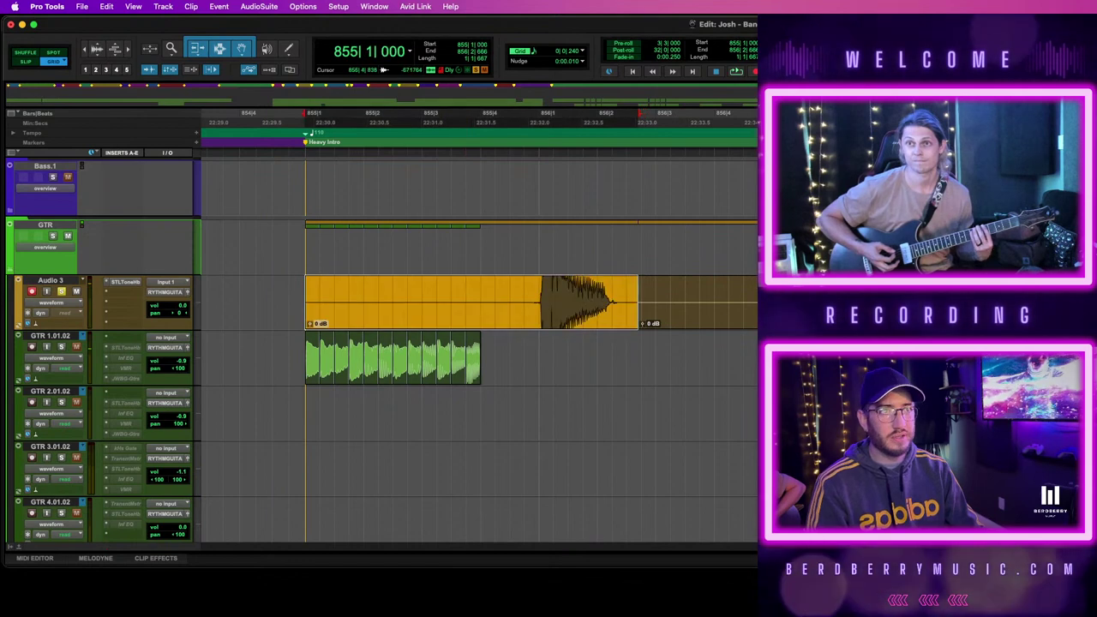
key(super+a)
key(super+space)
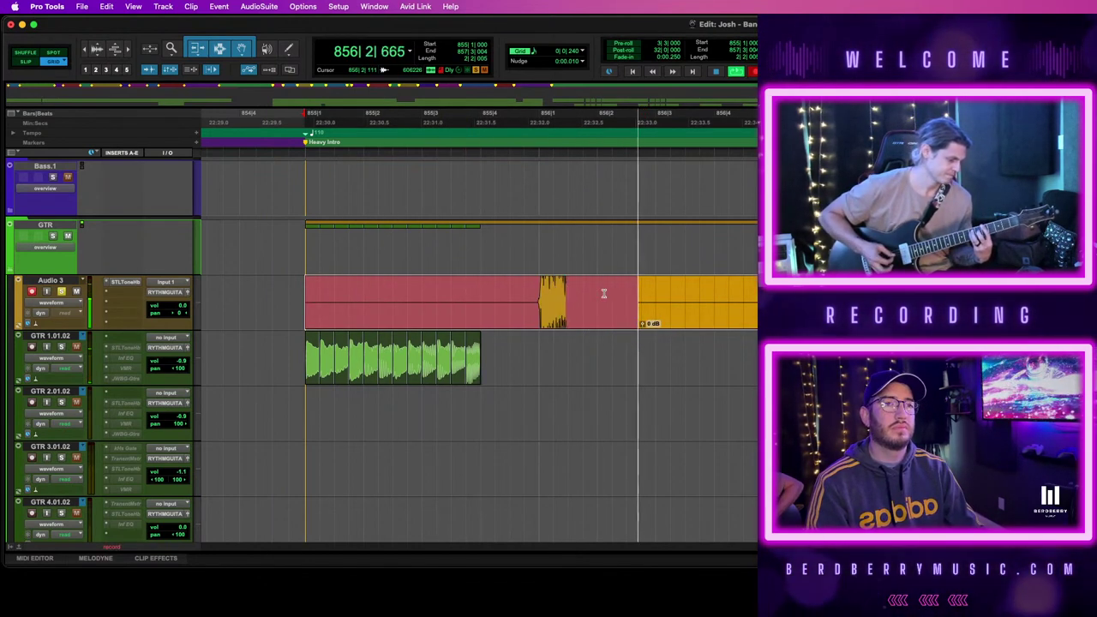
key(space)
Move the recorded closing note onto GTR 1.01.02 at beat 4 of bar 855 and trim its end to bar 856
click(591, 293)
drag(591, 293, 529, 349)
click(543, 347)
key(alt+shift+Return)
key(BackSpace)
Delete the leftover take clips on Audio 3
click(516, 316)
key(BackSpace)
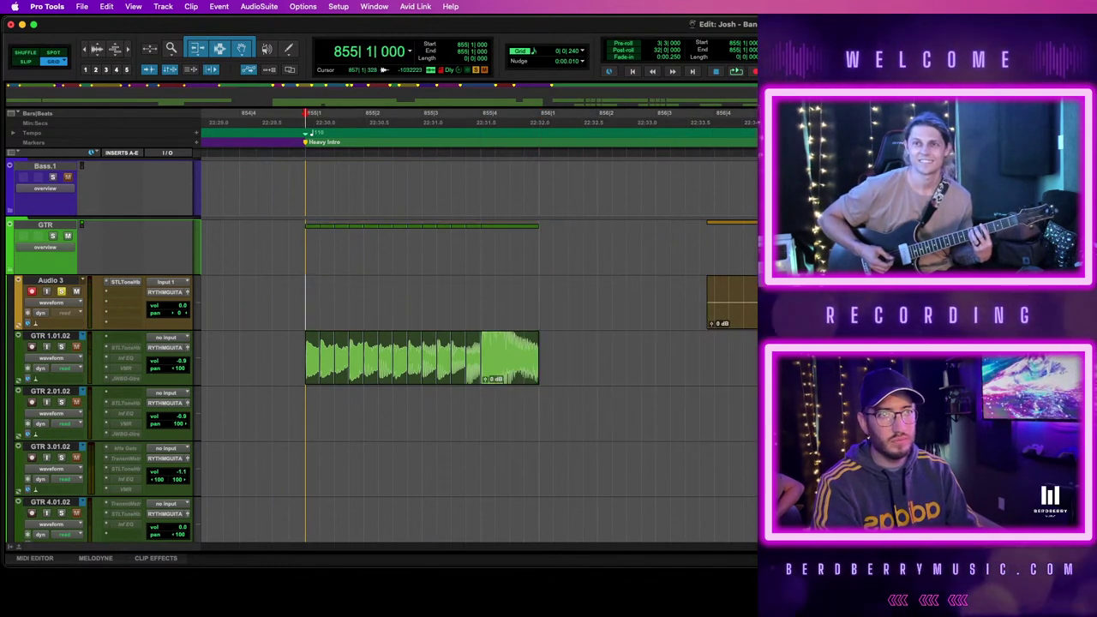
click(729, 314)
key(BackSpace)
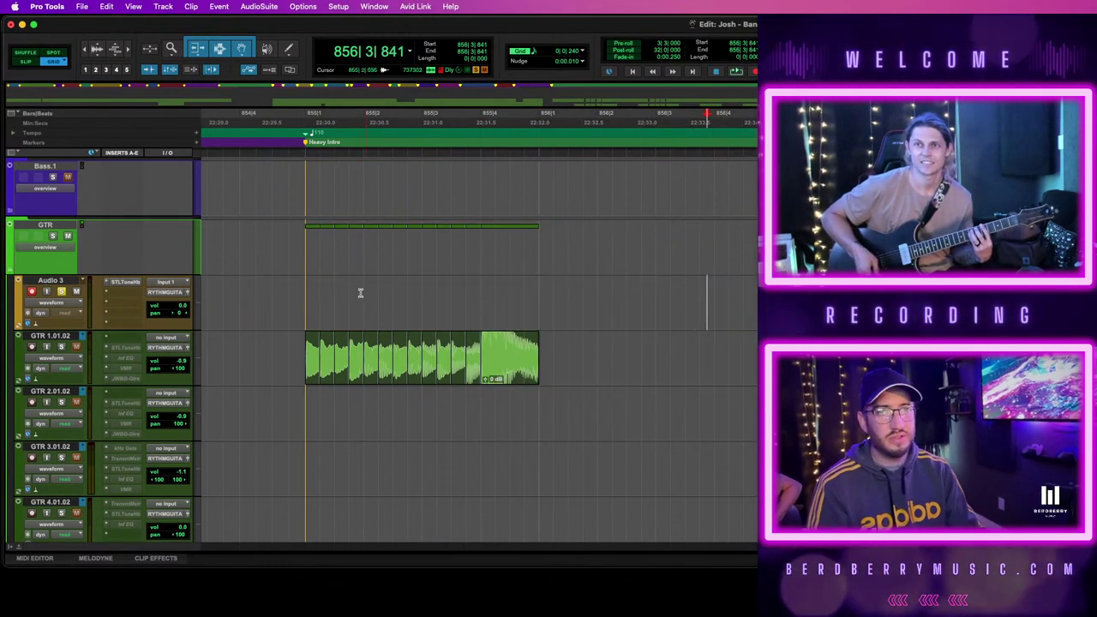
Record another guitar take on Audio 3 from 855|1|000 against the riff on GTR 1.01.02
click(300, 289)
key(super+space)
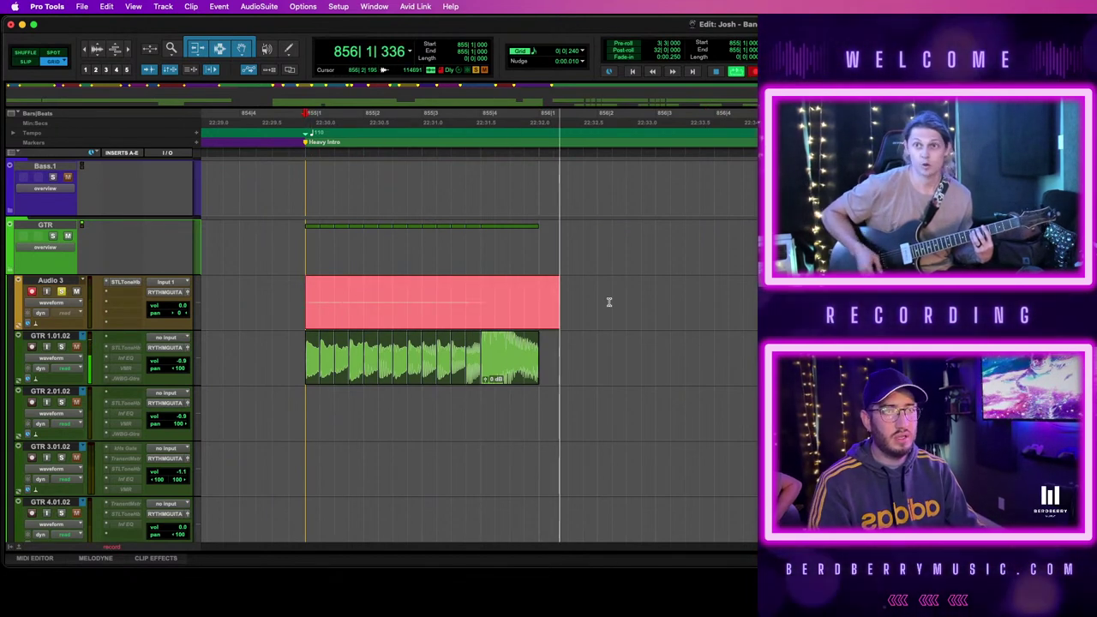
key(r)
key(super+period)
click(570, 297)
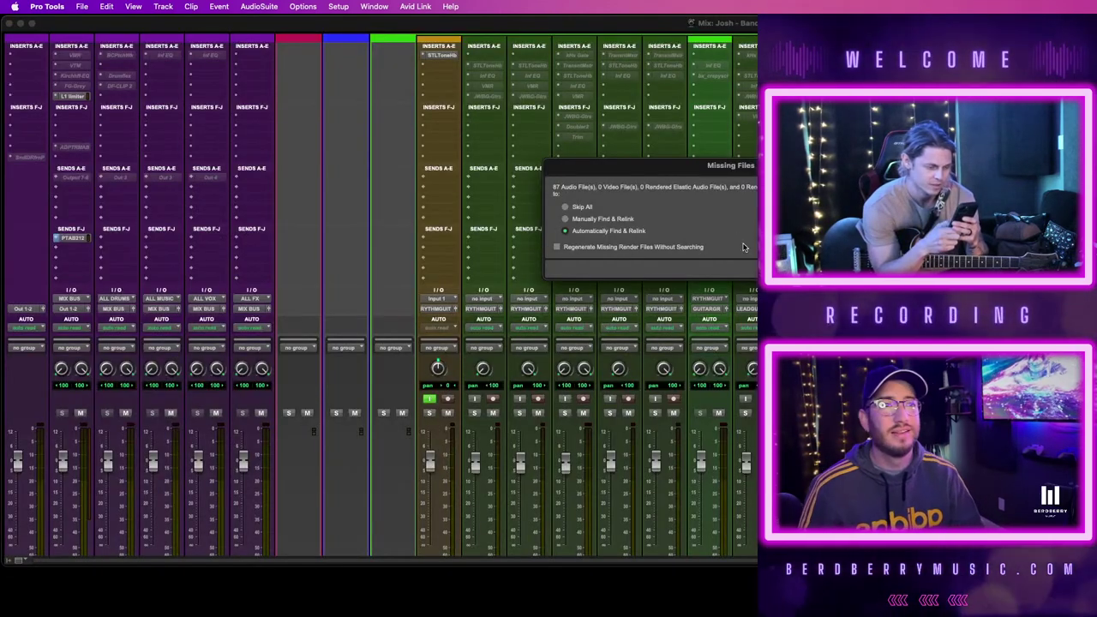
Accept automatic finding and relinking of the missing files, then close the session without saving
key(Return)
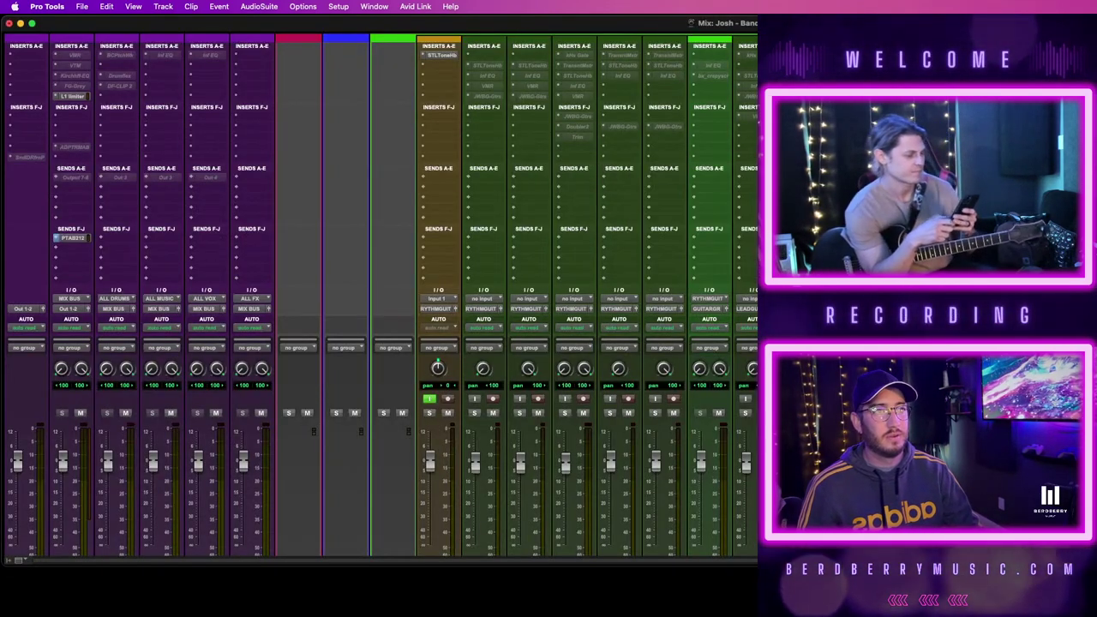
key(super+shift+w)
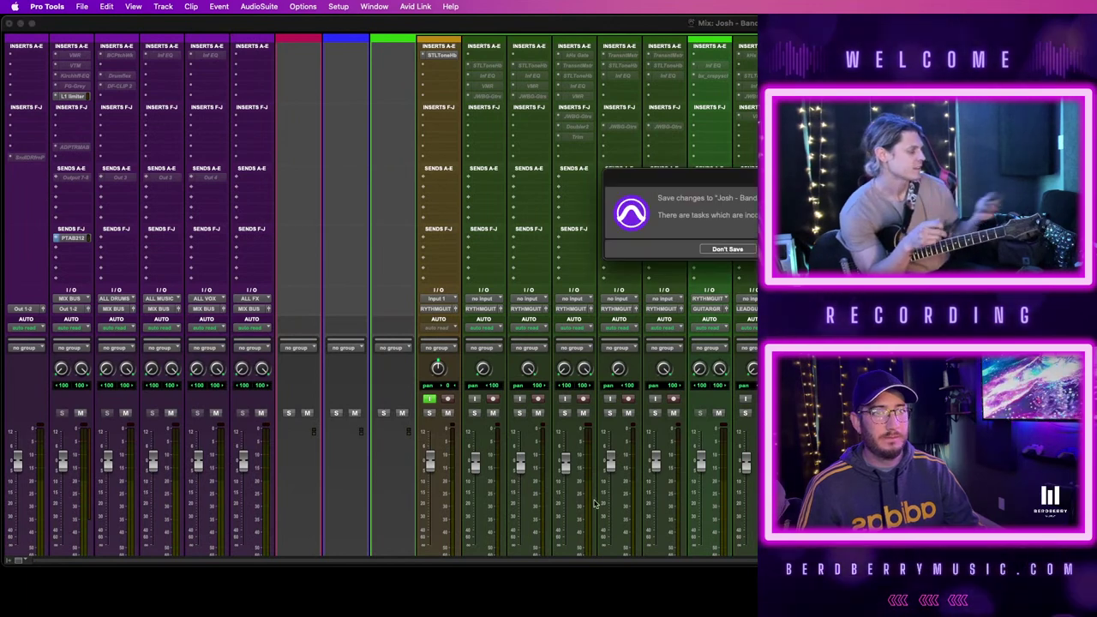
click(723, 249)
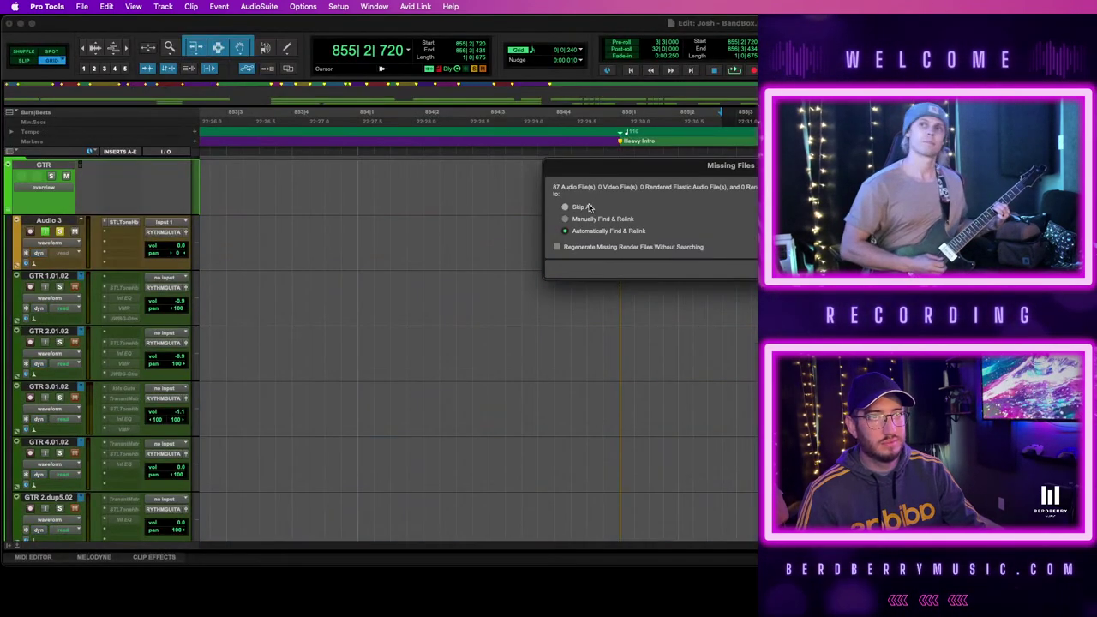
Skip all missing files and save the session as a new file in its current folder
click(589, 204)
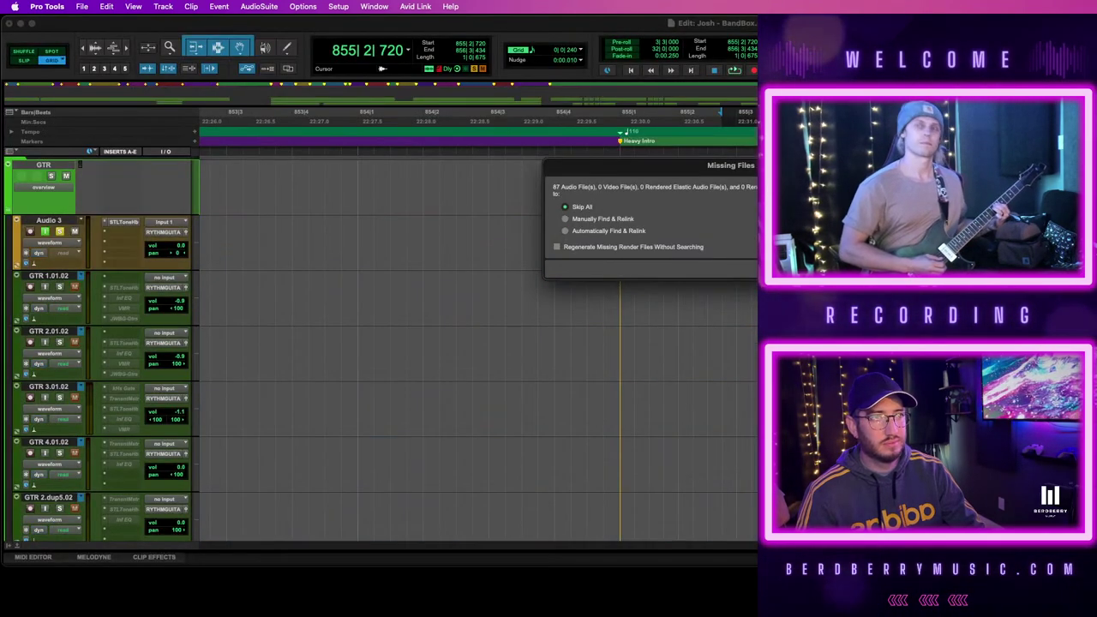
key(Return)
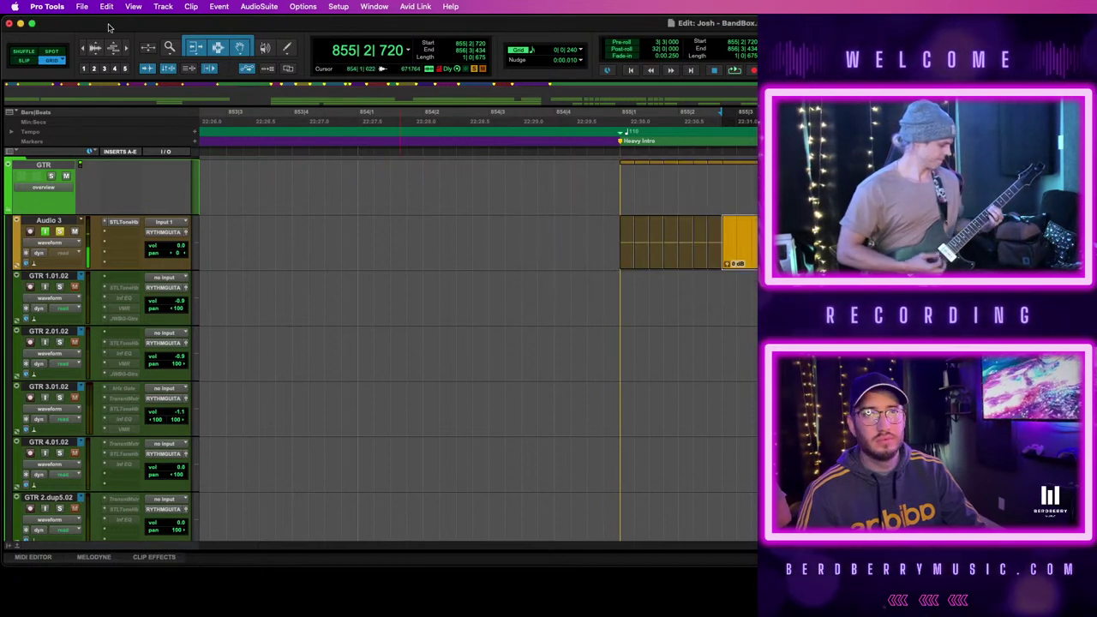
click(81, 6)
click(109, 119)
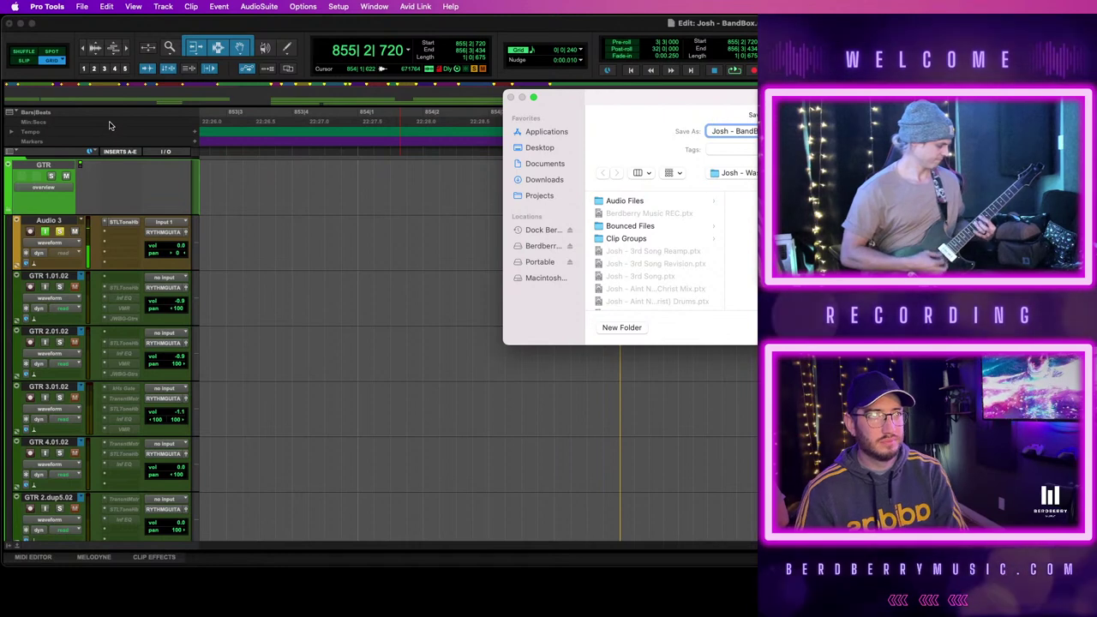
key(Return)
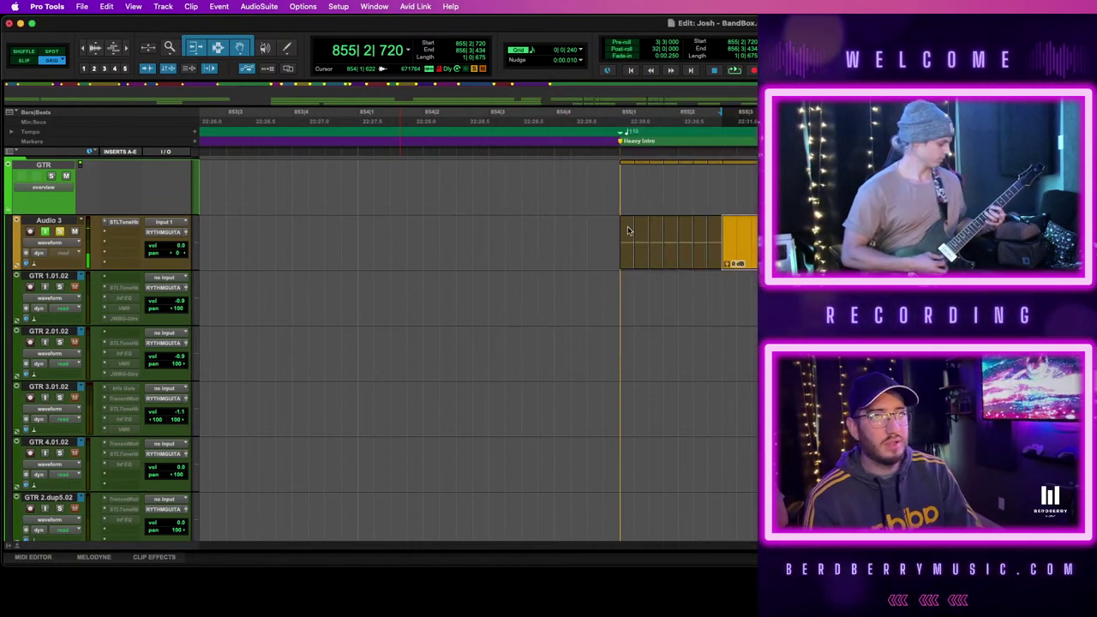
Play back the Audio 3 clips from the Heavy Intro marker and turn off the track's input monitoring
drag(624, 255, 751, 259)
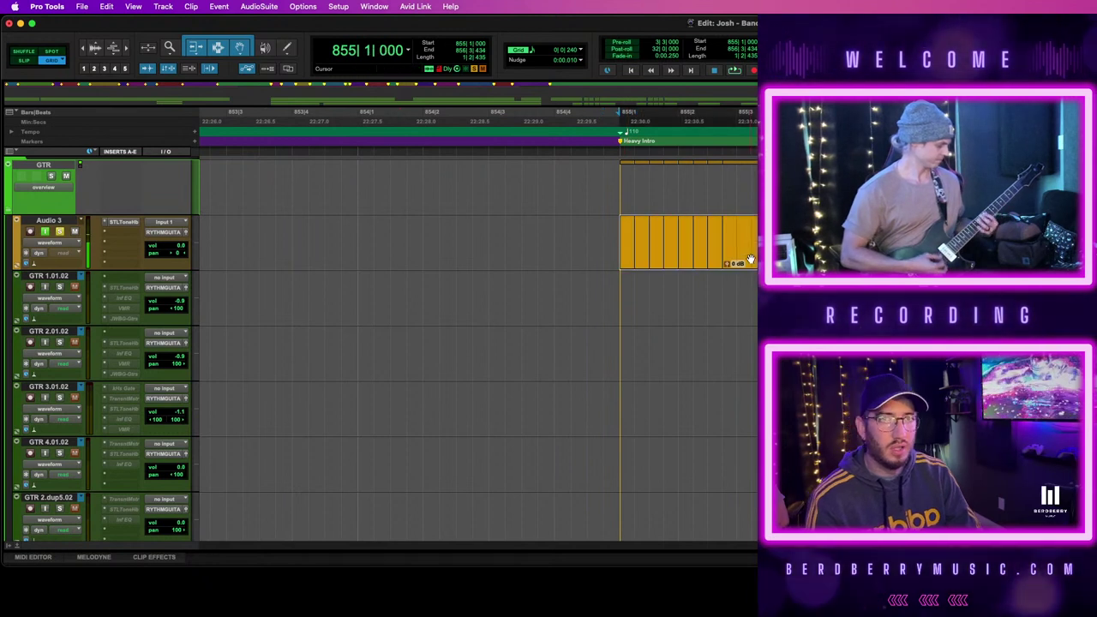
key(space)
key(space)
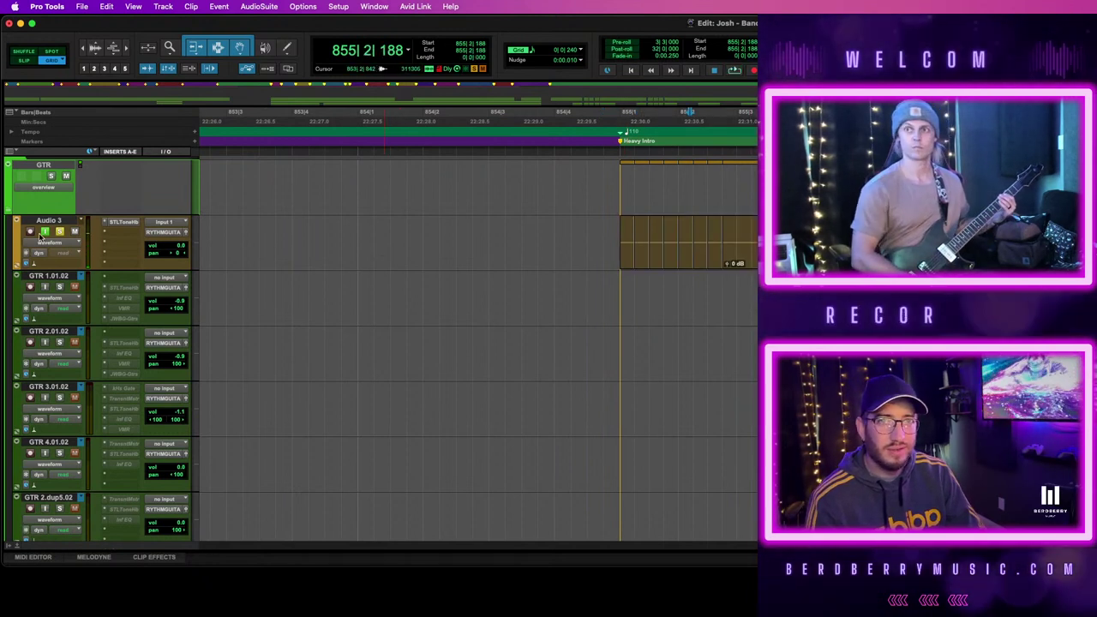
click(42, 233)
key(space)
key(space)
Delete all the old Audio 3 clips from the Heavy Intro marker onward
click(745, 258)
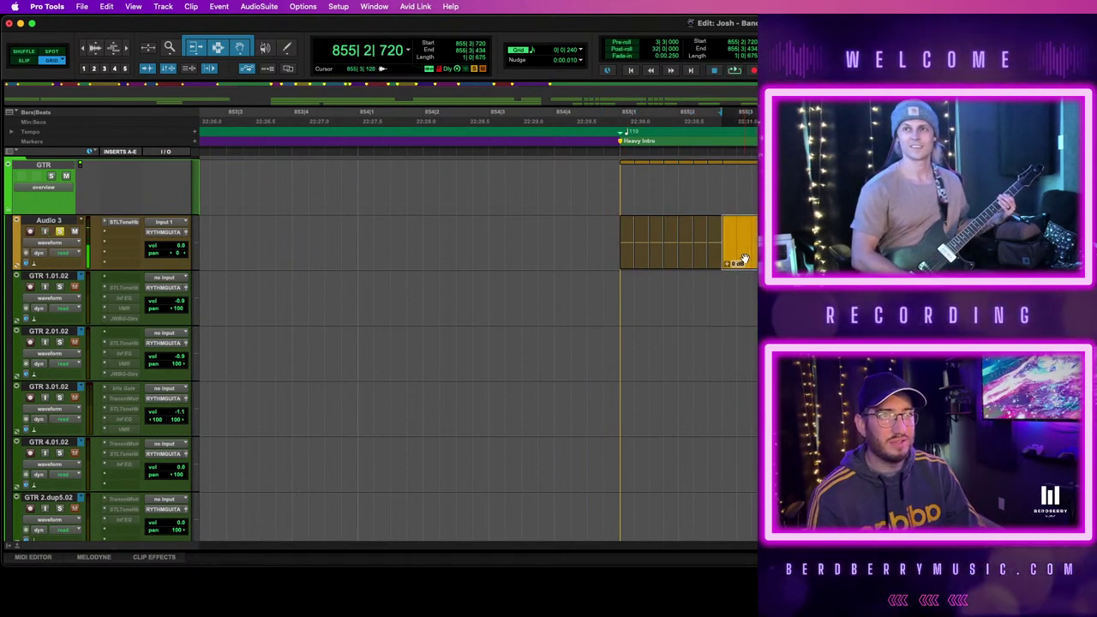
click(625, 254)
key(Delete)
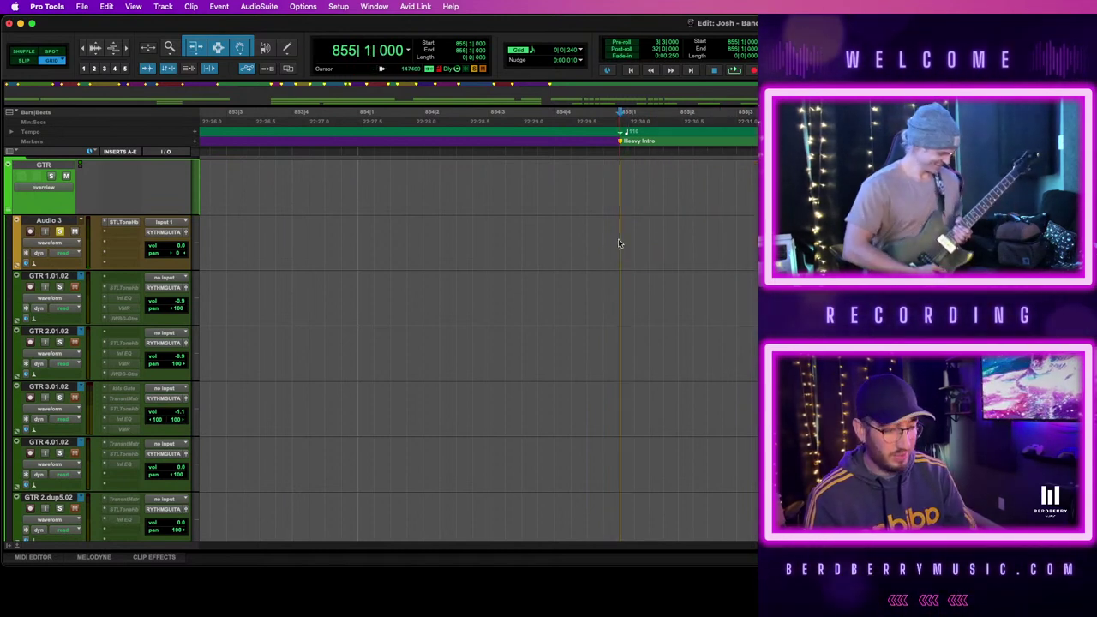
Record-enable Audio 3 and examine the guitar, bus and master channels in the mixer
key(super+space)
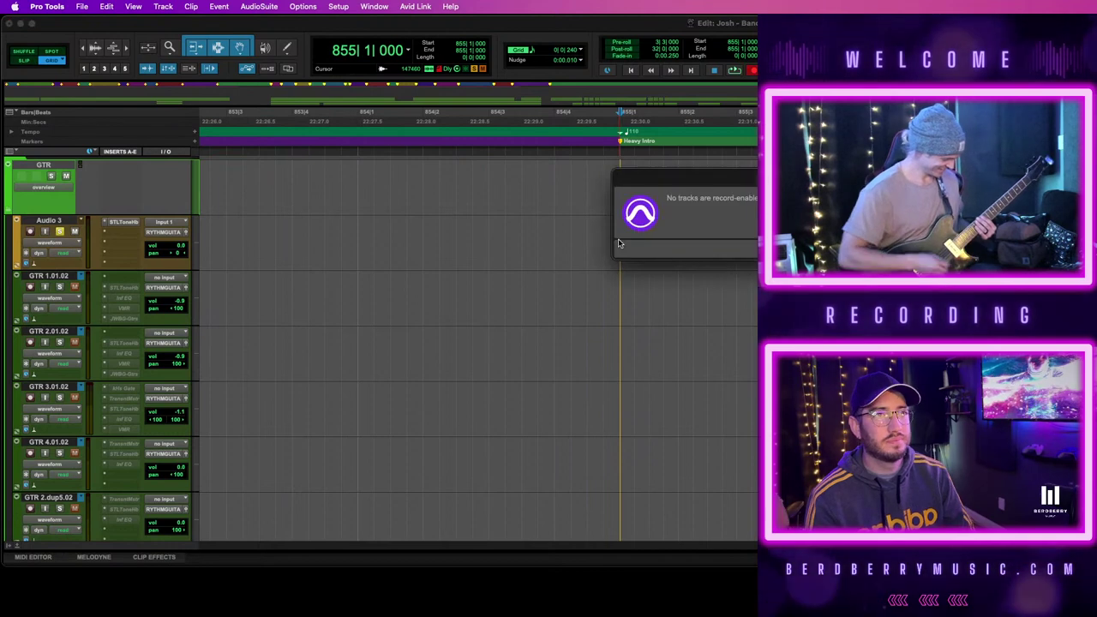
click(32, 232)
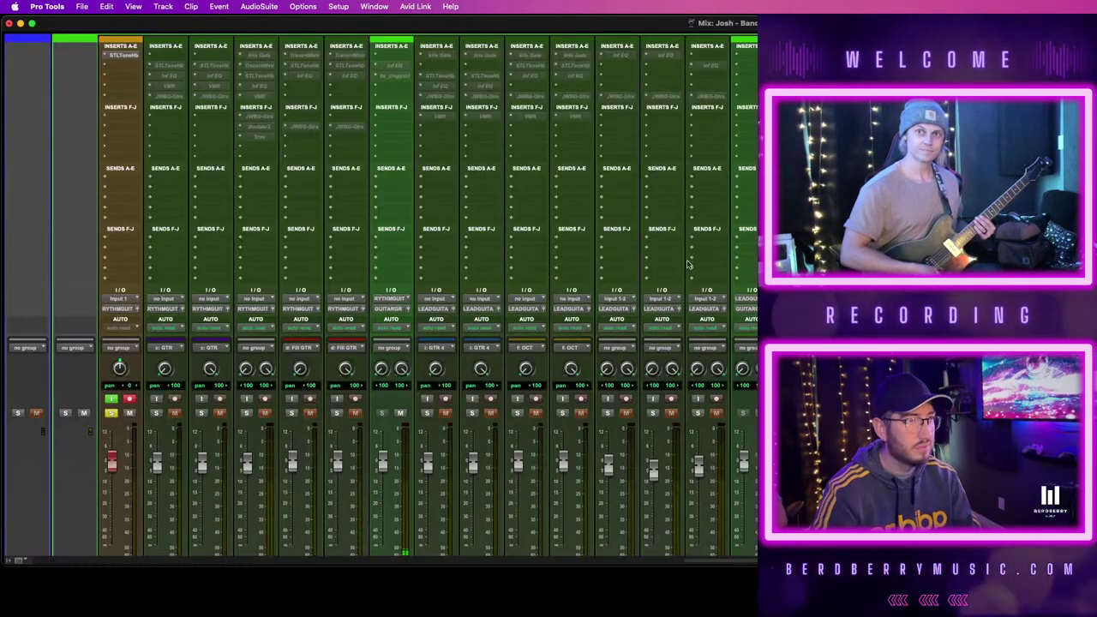
key(super+equal)
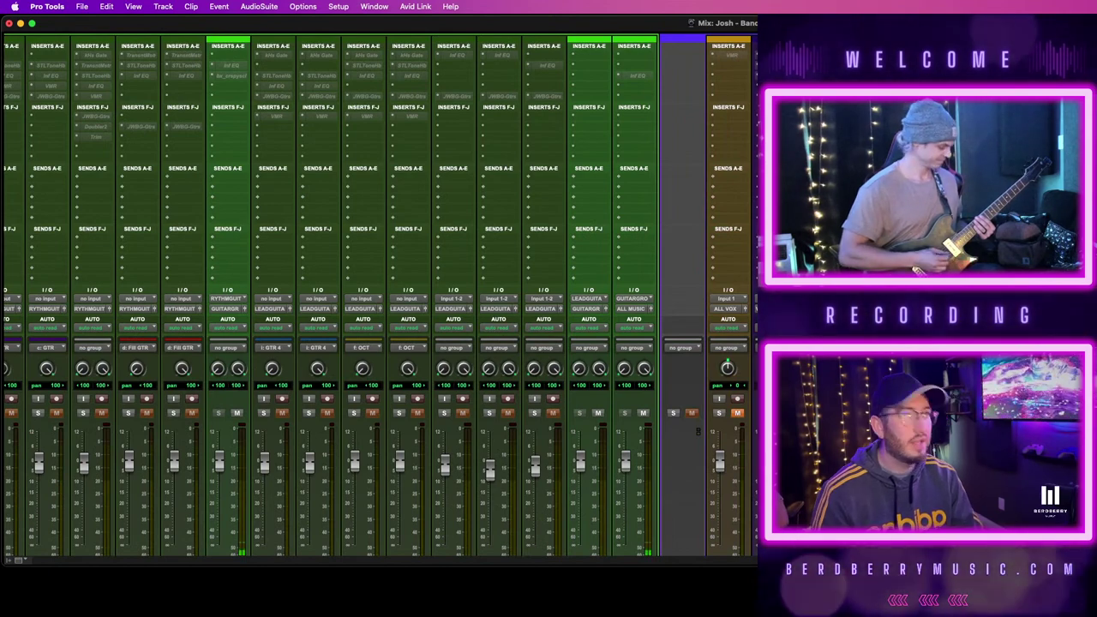
scroll(377, 300, down, 3)
scroll(377, 300, left, 15)
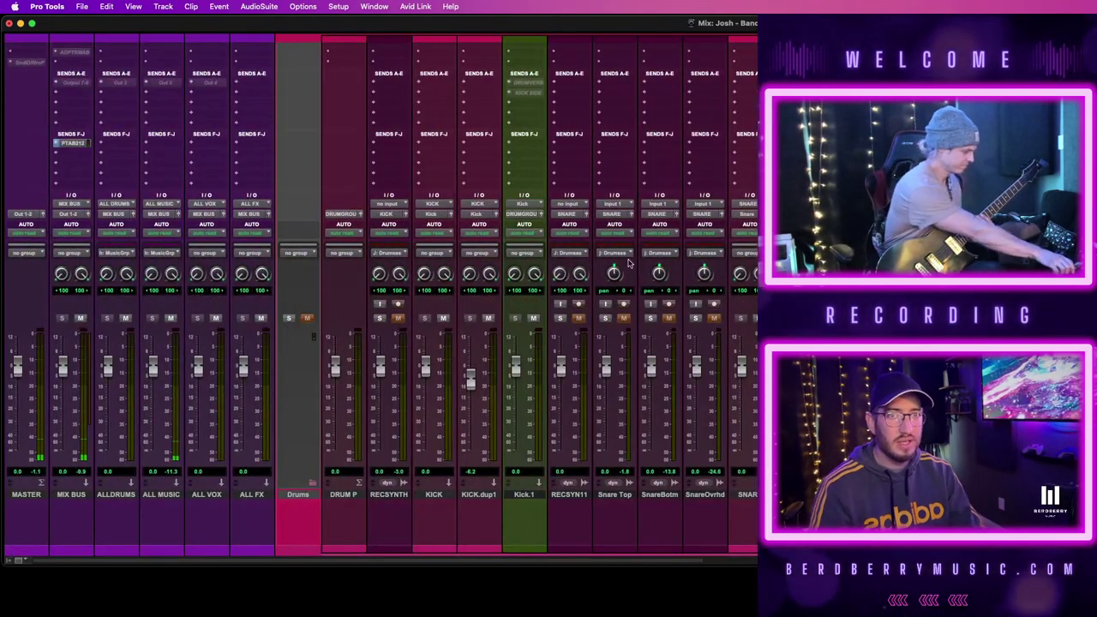
scroll(320, 241, up, 5)
key(super+equal)
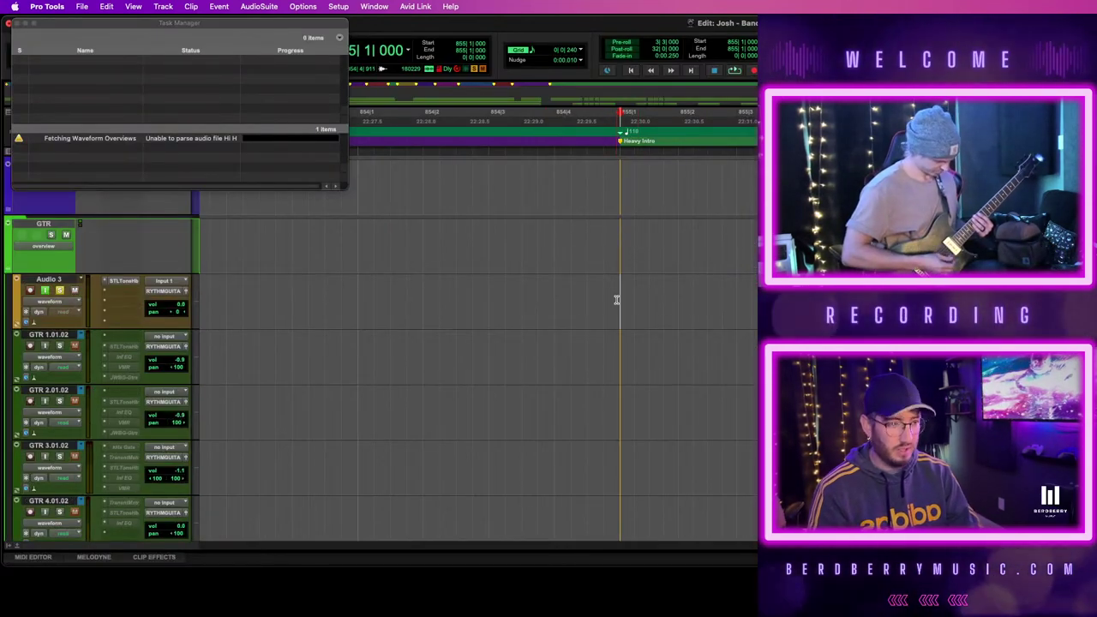
Record a fresh guitar riff take on Audio 3 from 855|1|000
key(super+space)
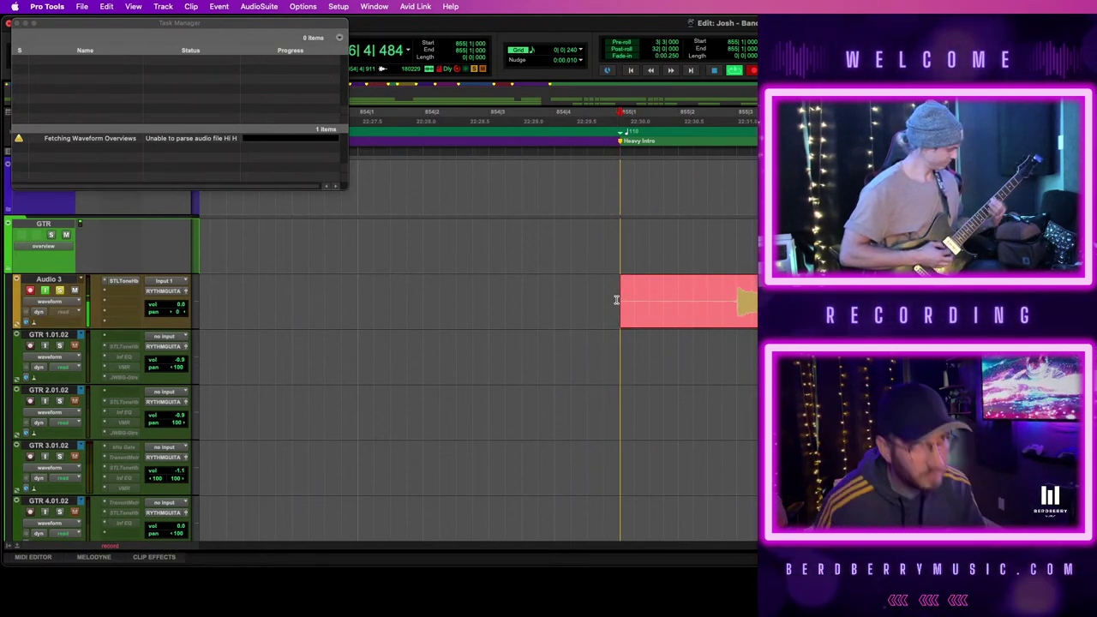
key(r)
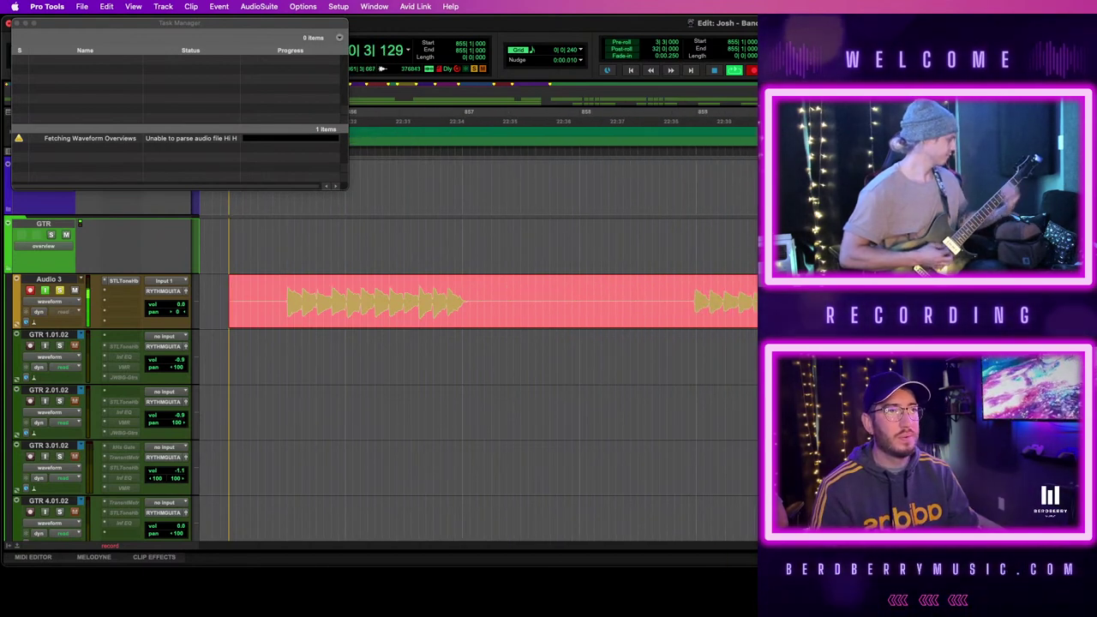
key(space)
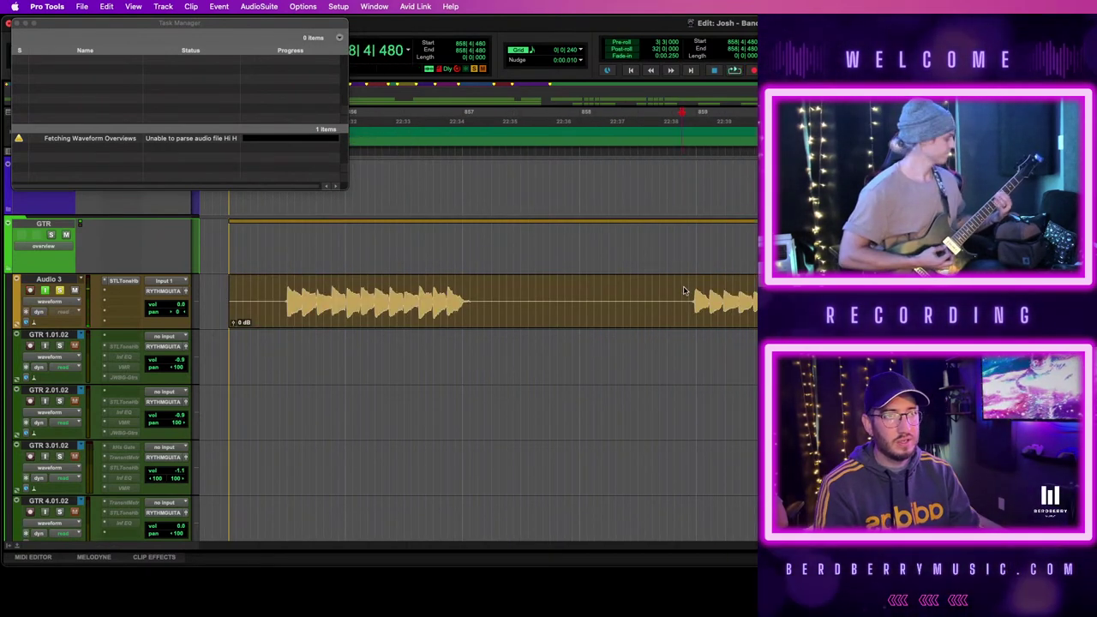
Separate the Audio 3 riff take at its note transients and align the notes to the grid from 855|1|000
click(404, 310)
drag(404, 310, 283, 315)
key(Tab)
key(b)
key(Tab)
key(t)
key(super+z)
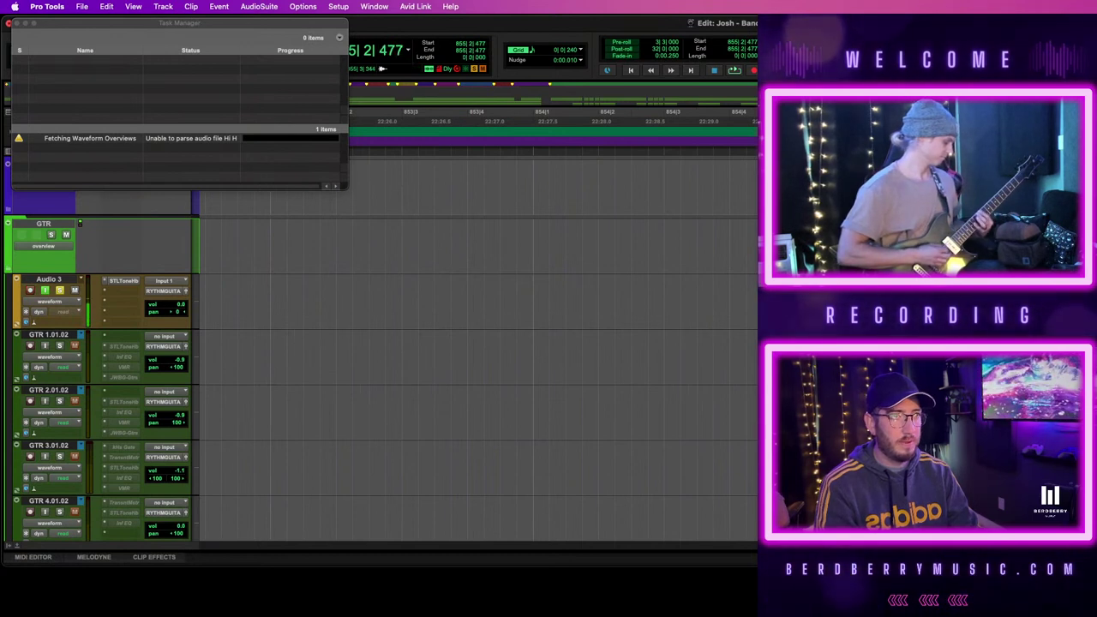
key(Tab)
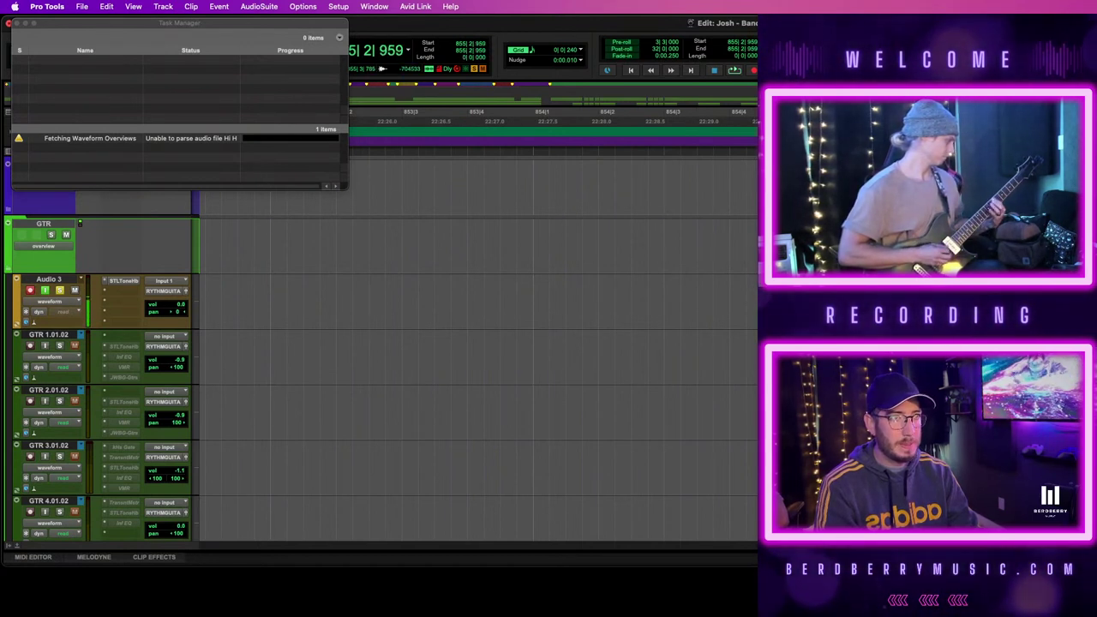
key(Tab)
key(Tab)
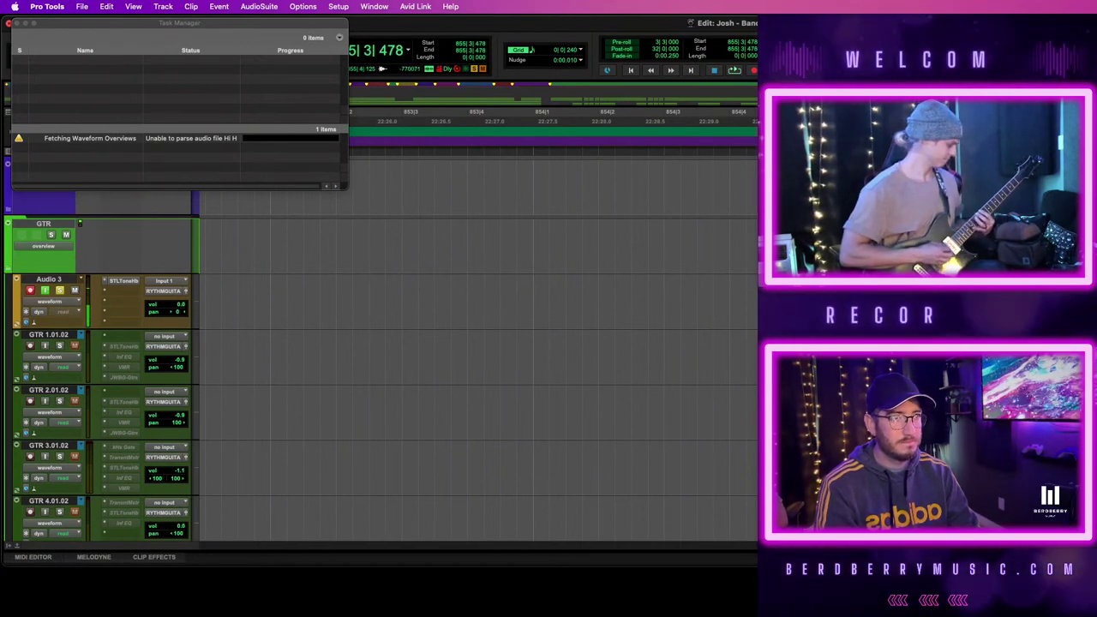
key(plus)
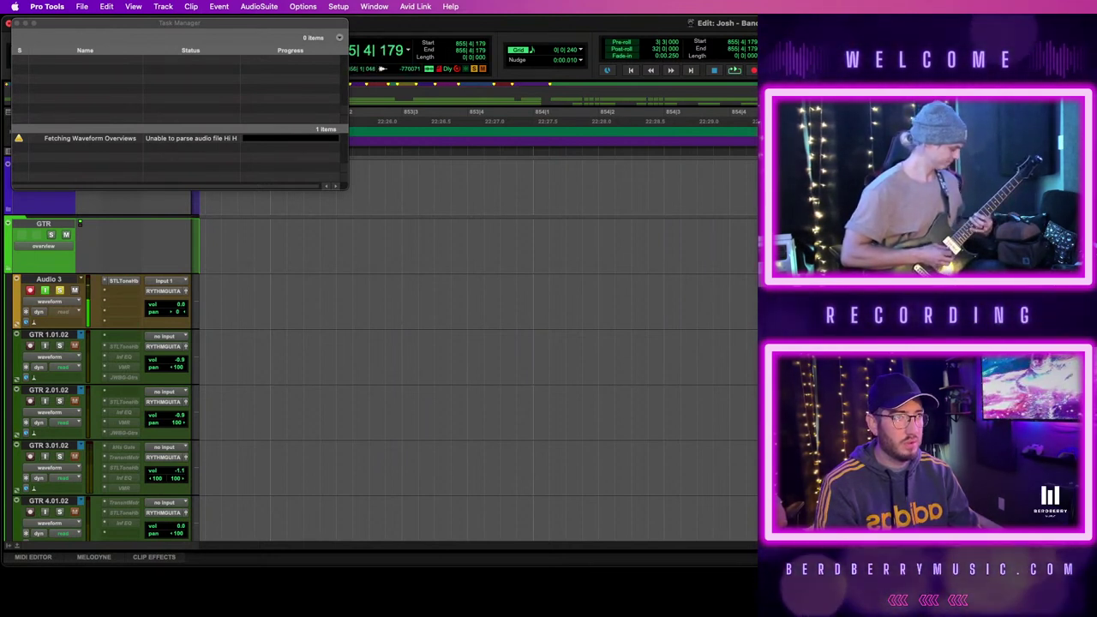
key(minus)
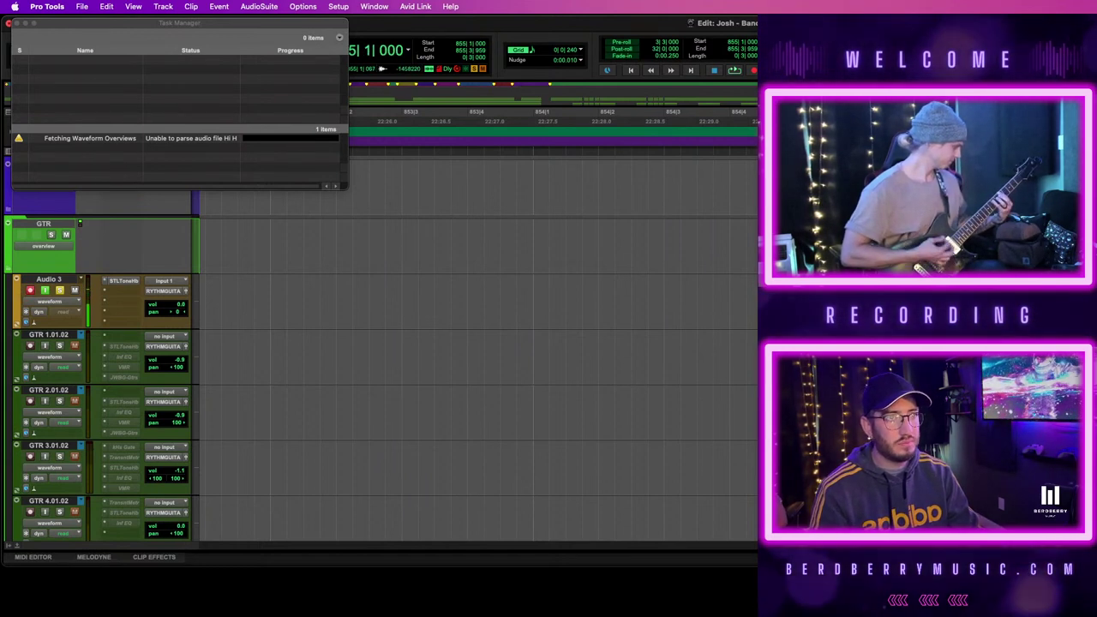
Record a second riff take on Audio 3 from 855|1|000 and place its edited notes on GTR 2.01.02
key(space)
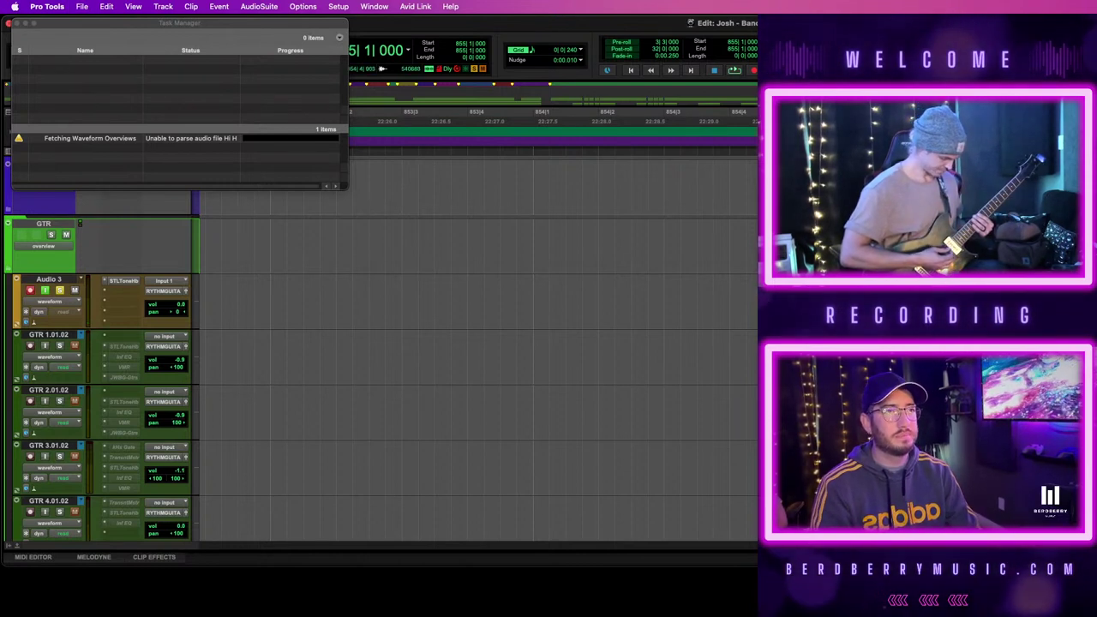
key(space)
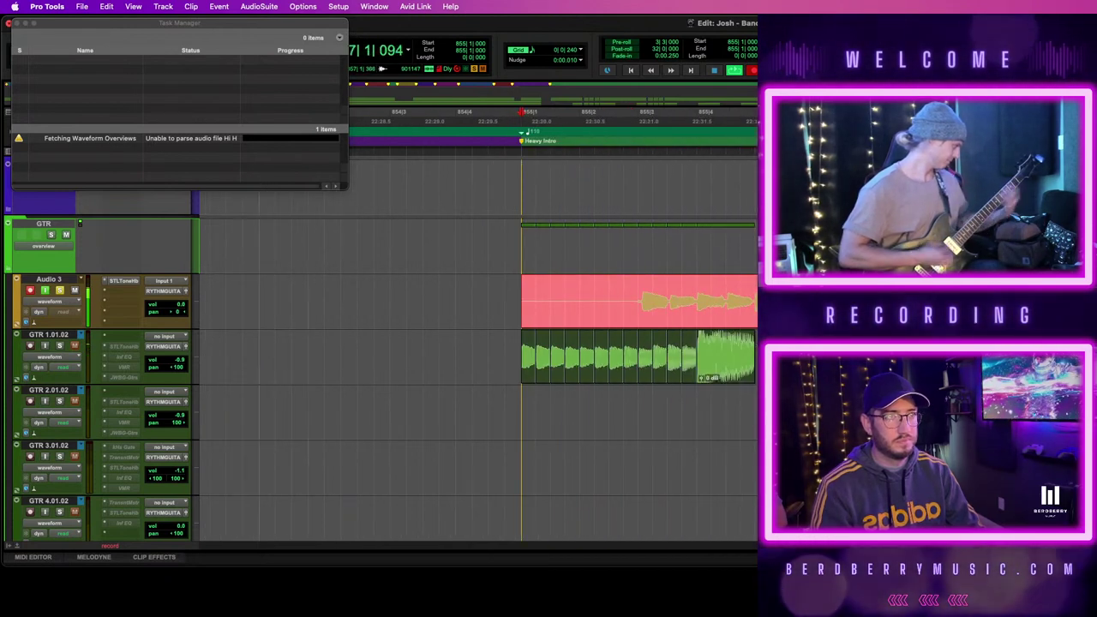
key(space)
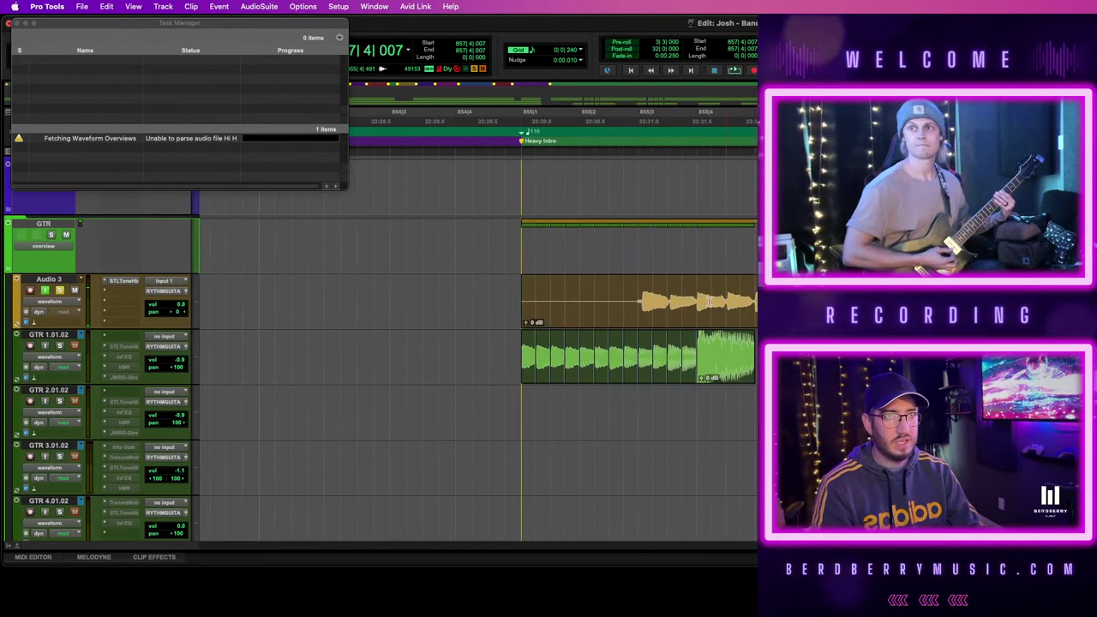
drag(690, 316, 723, 428)
click(755, 413)
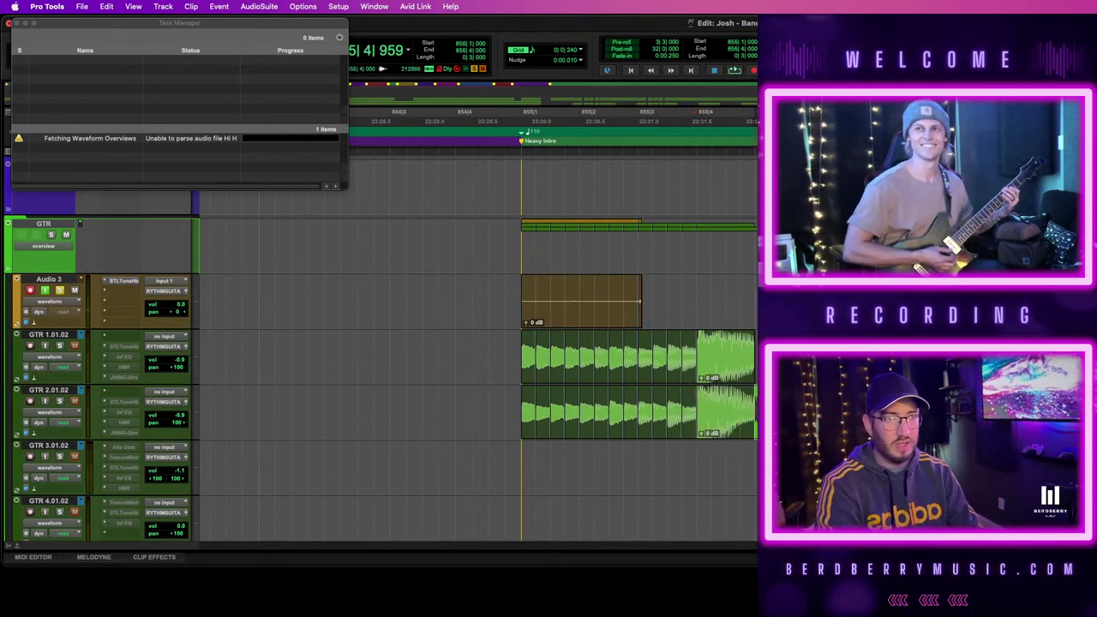
Play back the riff layers on GTR 1.01.02 and GTR 2.01.02 and delete the leftover Audio 3 clip
click(737, 373)
key(space)
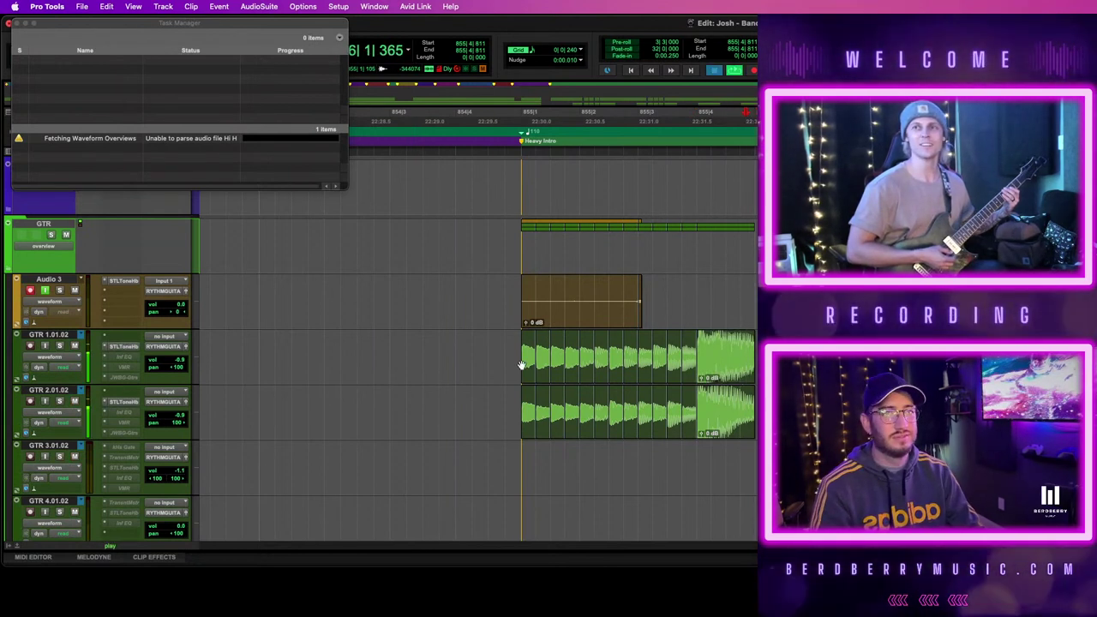
click(718, 368)
key(space)
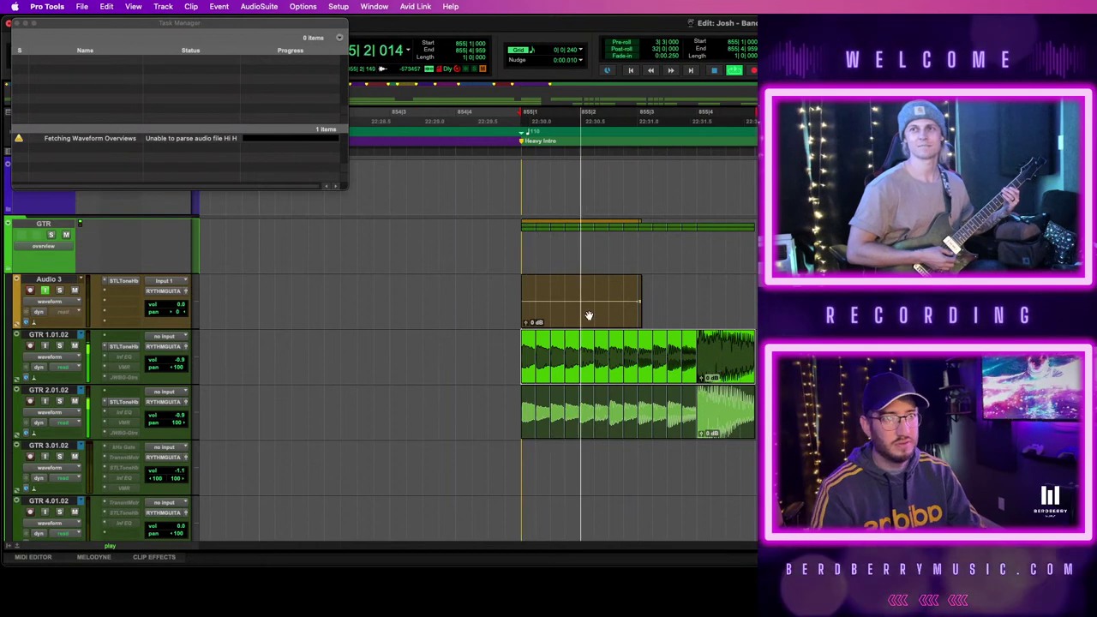
click(588, 316)
key(Delete)
drag(624, 300, 651, 301)
click(629, 293)
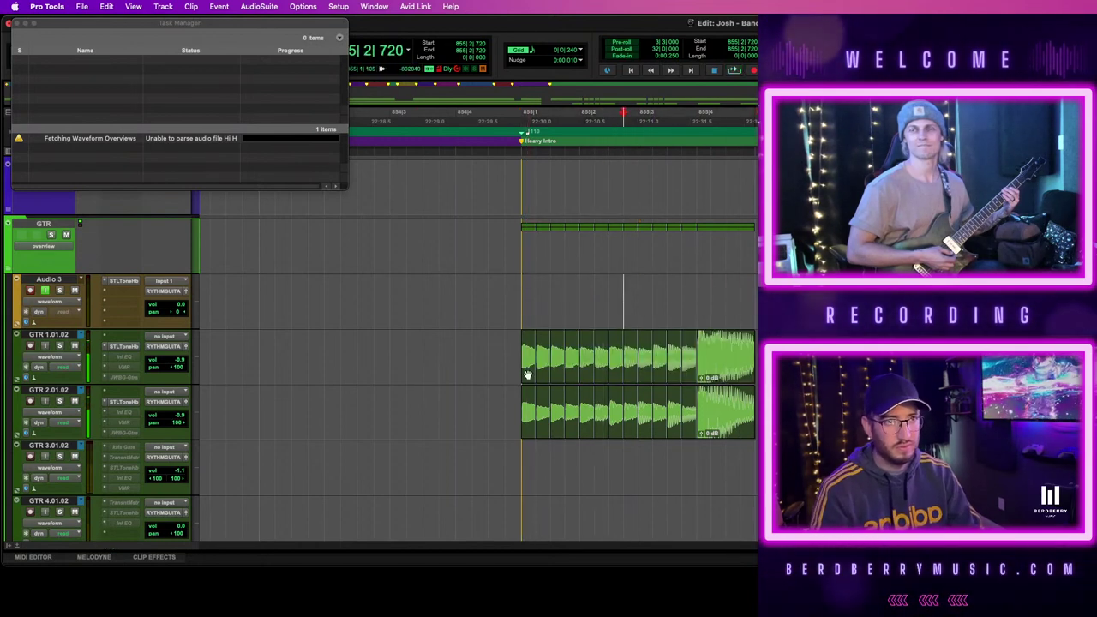
Stop playback and duplicate the one-bar riff clips on GTR 1.01.02 and GTR 2.01.02 three times
key(space)
click(718, 369)
shift+click(718, 434)
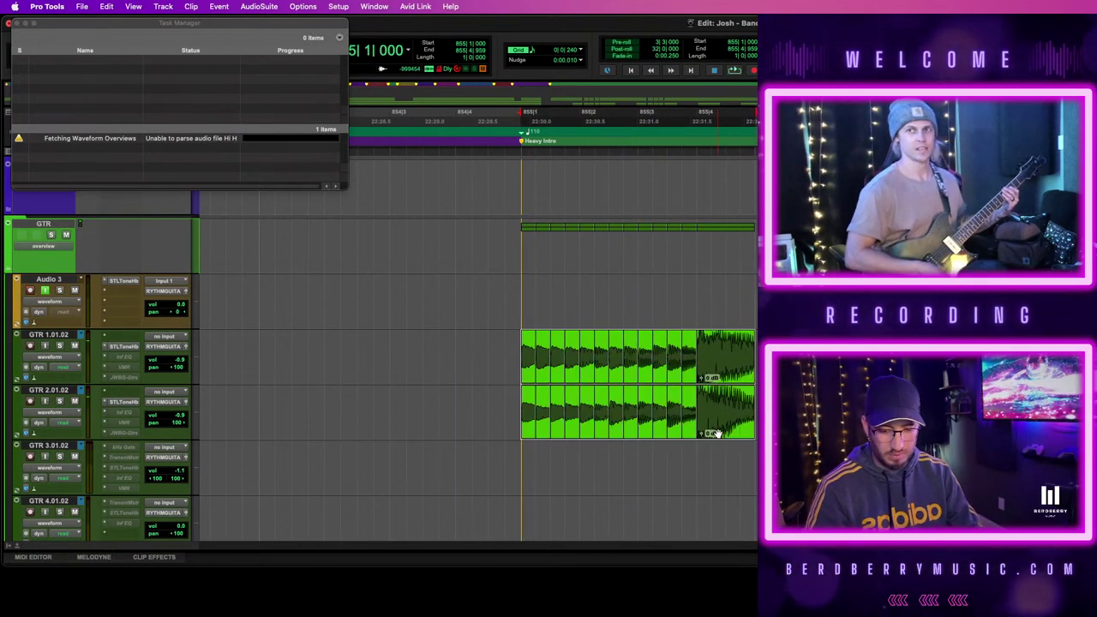
key(super+d)
key(super+d)
key(super+d)
Record guitar accent hits on Audio 3 from 856|4|000
key(r)
key(r)
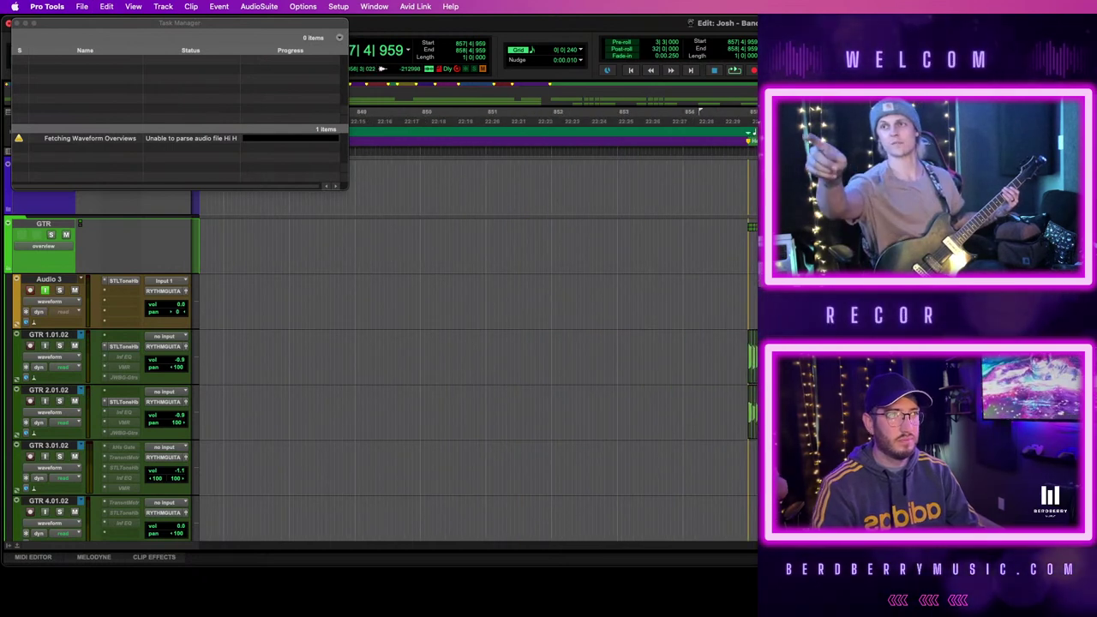
key(super+bracketright)
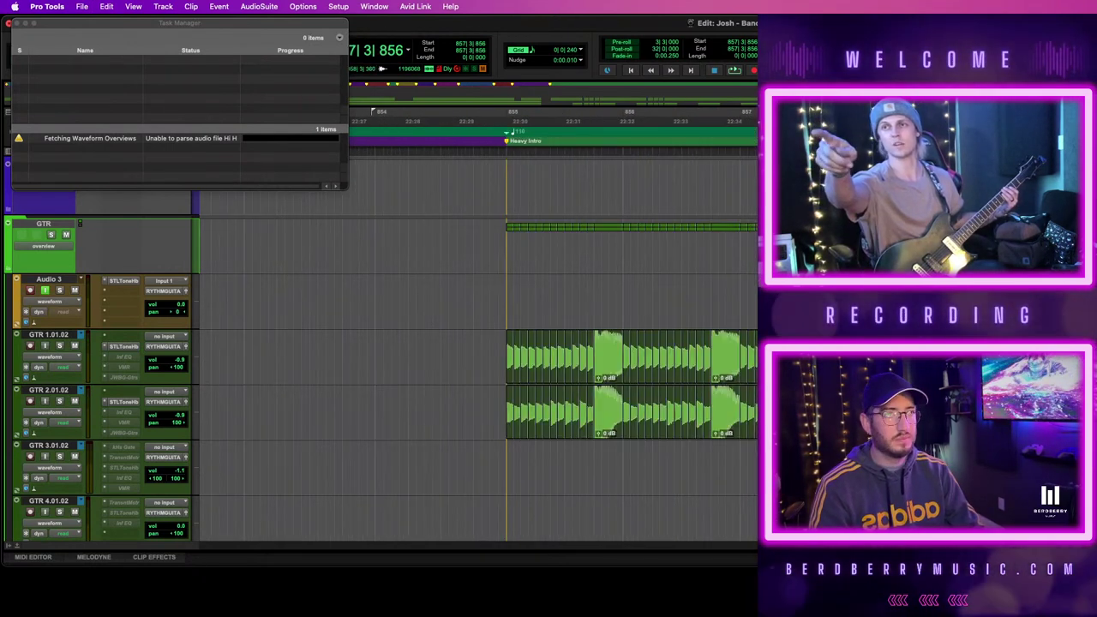
key(super+bracketright)
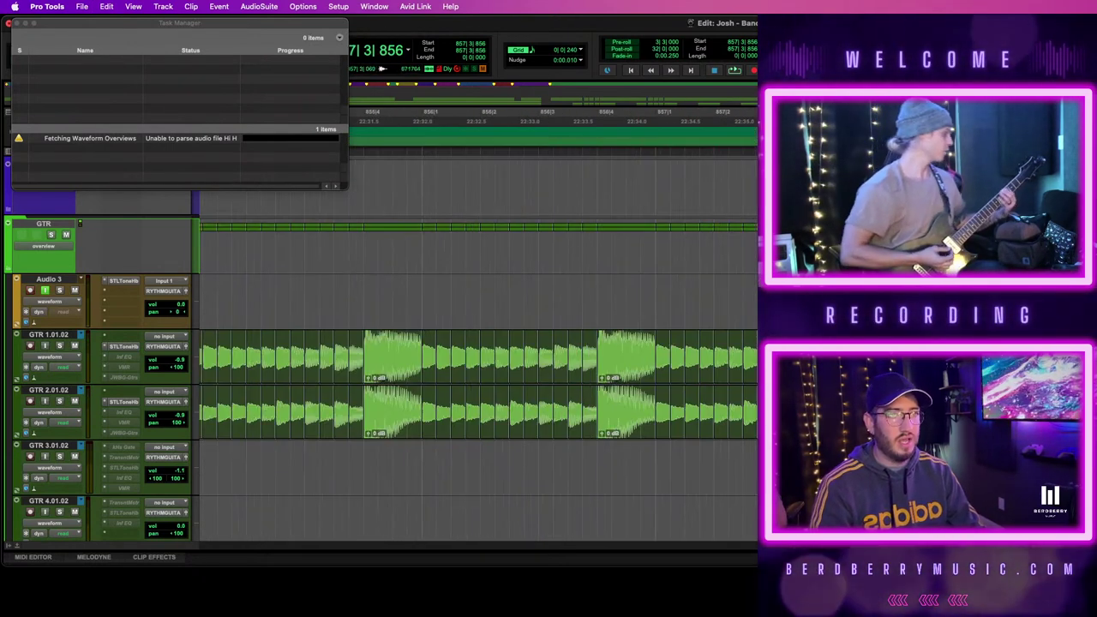
click(624, 363)
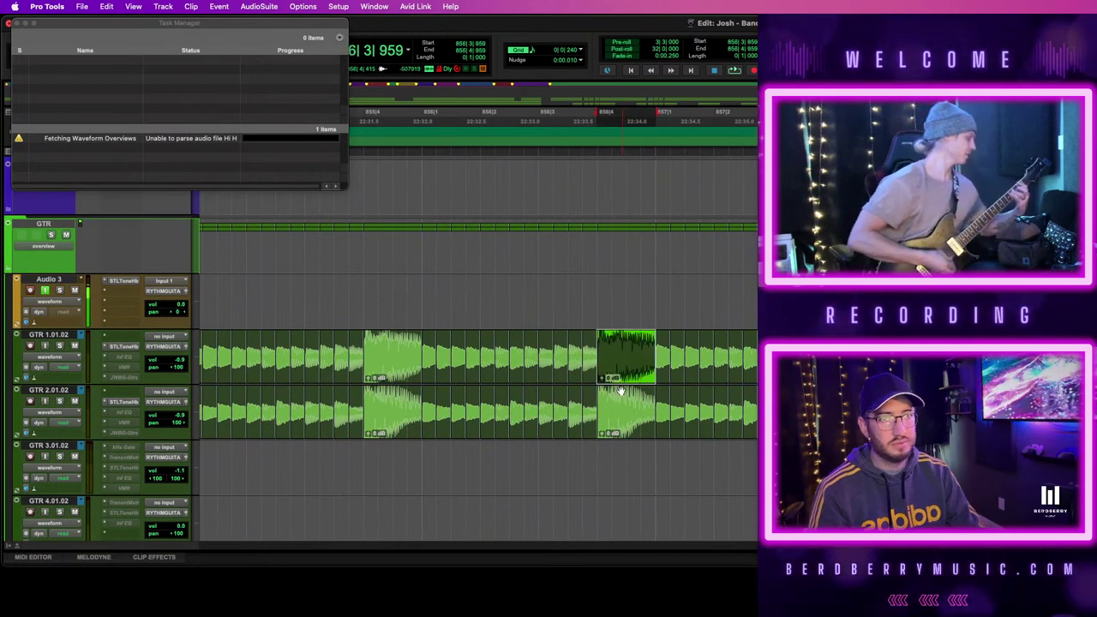
click(597, 288)
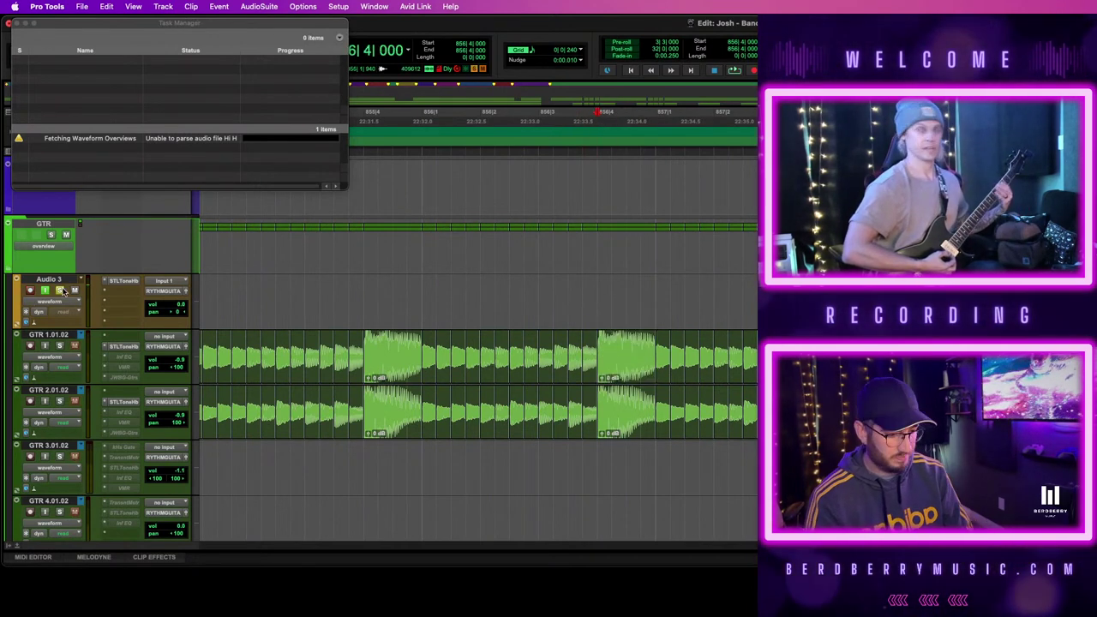
key(super+space)
key(super+bracketleft)
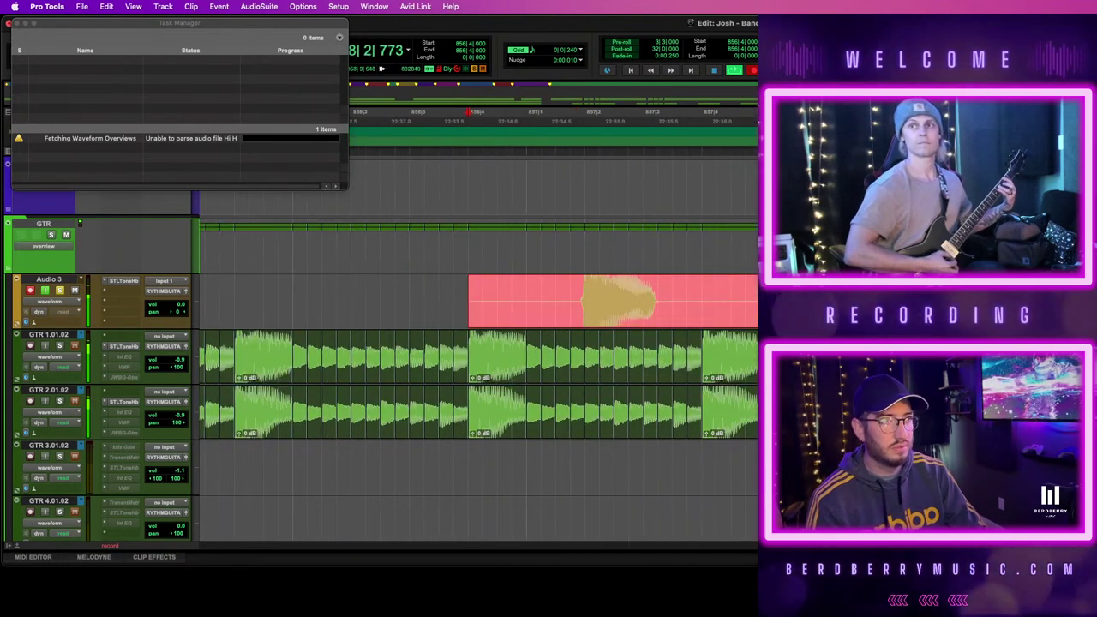
key(space)
Separate the first accent hit on Audio 3, trim it to an eighth note at 856|4|480 and copy it onto GTR 1.01.02
key(Tab)
key(Tab)
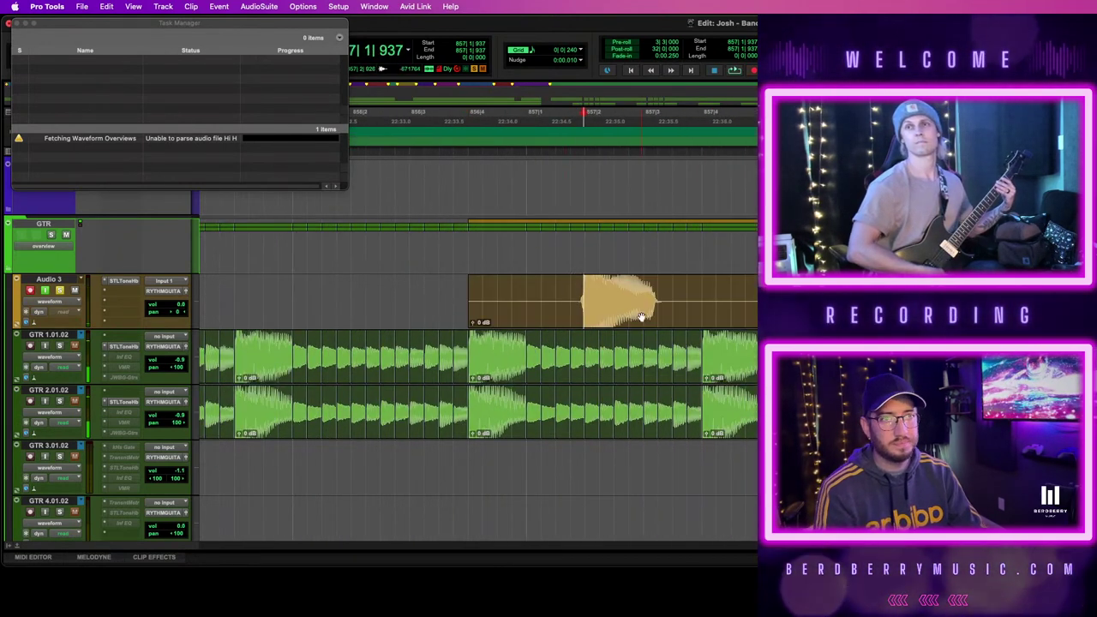
key(b)
drag(639, 318, 628, 287)
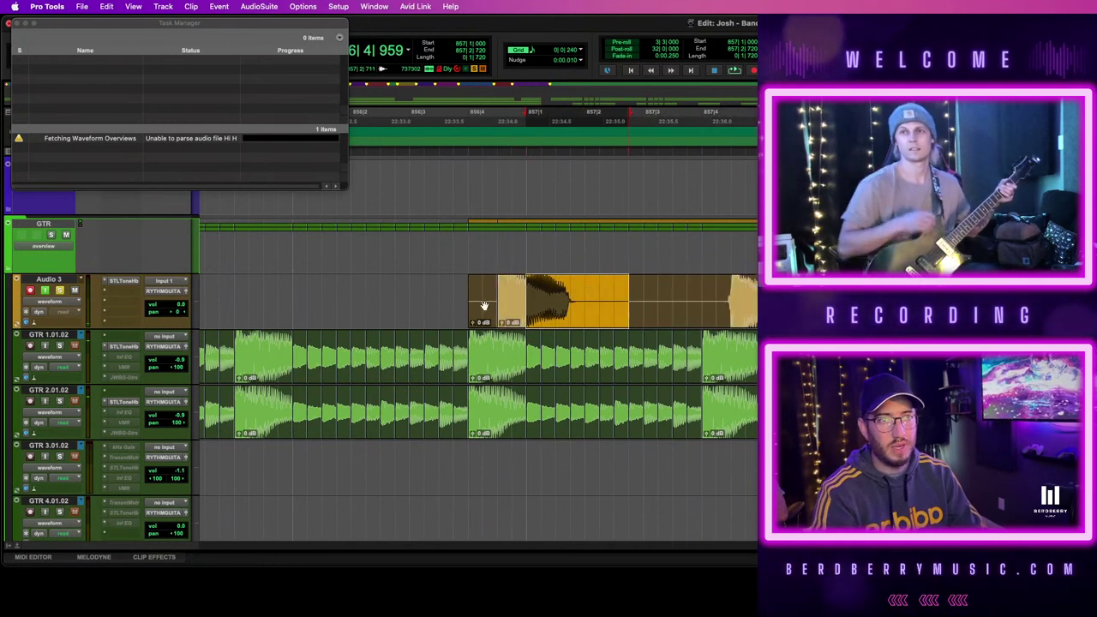
key(BackSpace)
click(489, 308)
key(BackSpace)
drag(511, 316, 515, 361)
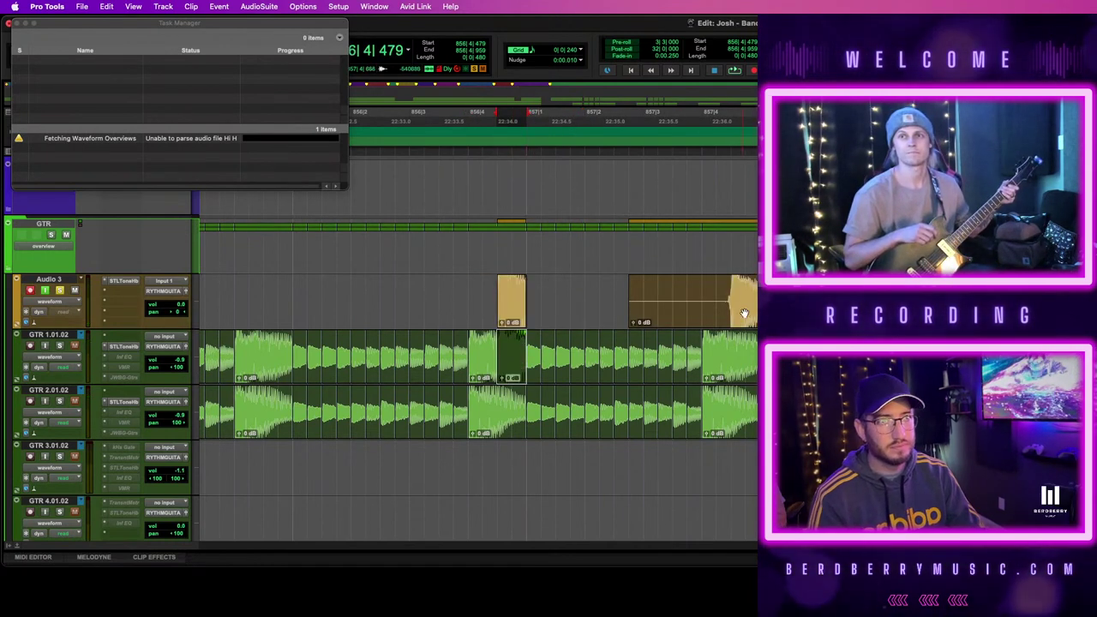
Separate the second accent hit from the Audio 3 take and place it on GTR 2.01.02 at 856|4|000
click(714, 287)
key(Tab)
key(b)
drag(760, 291, 949, 291)
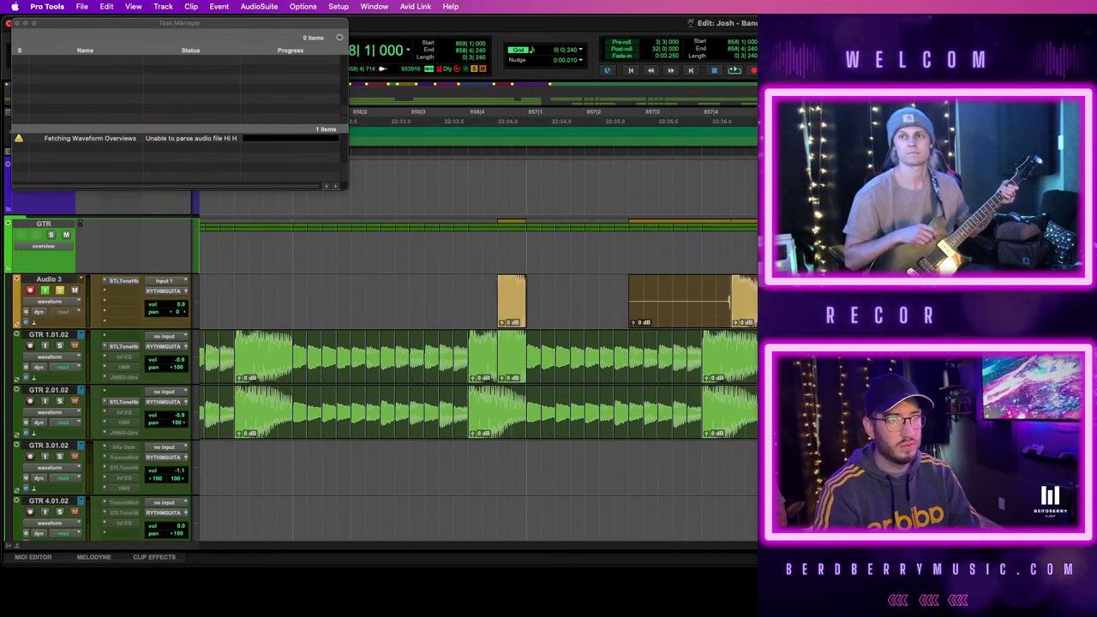
click(741, 317)
key(Delete)
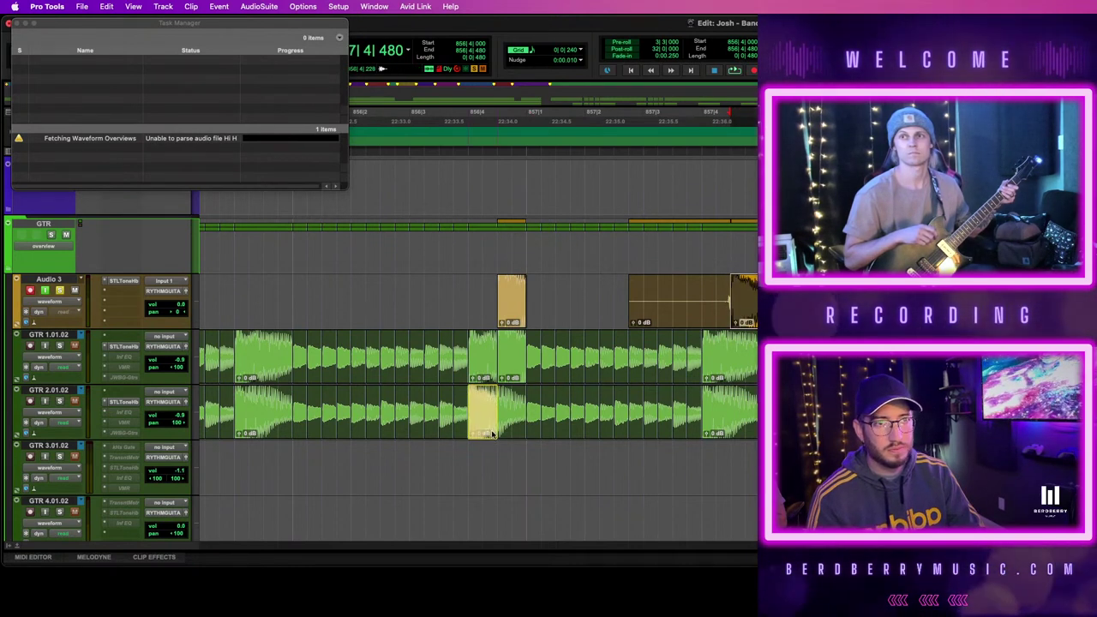
Delete the remaining Audio 3 clips and select the accent clips on beat 856|4 of GTR 1.01.02 and GTR 2.01.02
click(512, 310)
click(510, 317)
key(Delete)
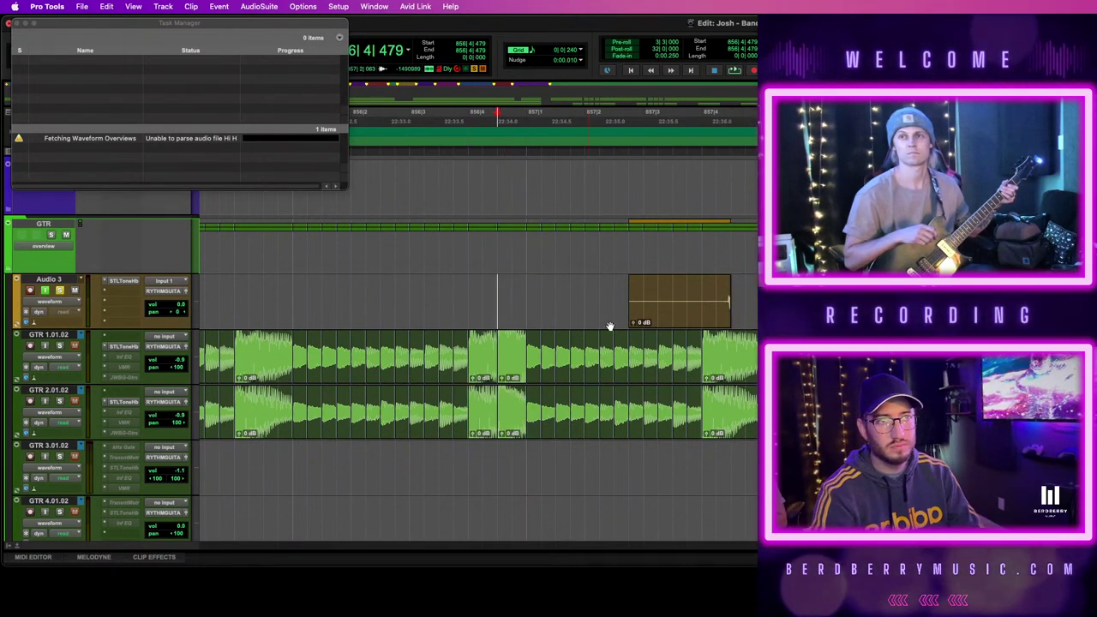
click(653, 321)
key(Delete)
click(513, 366)
shift+click(475, 369)
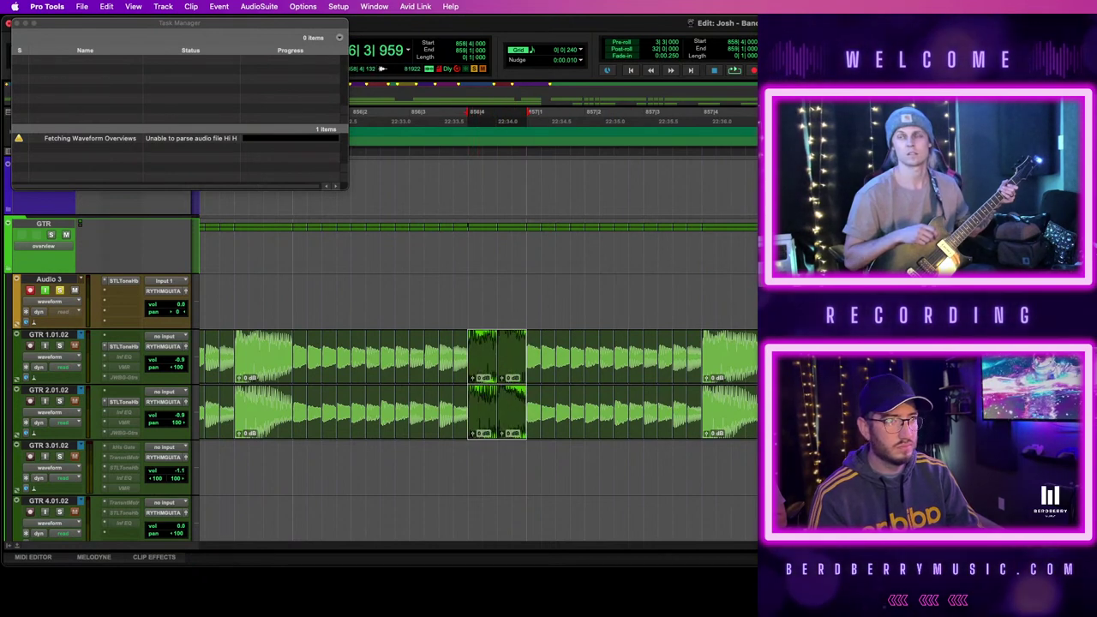
Play back both guitar layers from the Heavy Intro marker at 855|1|000
key(t)
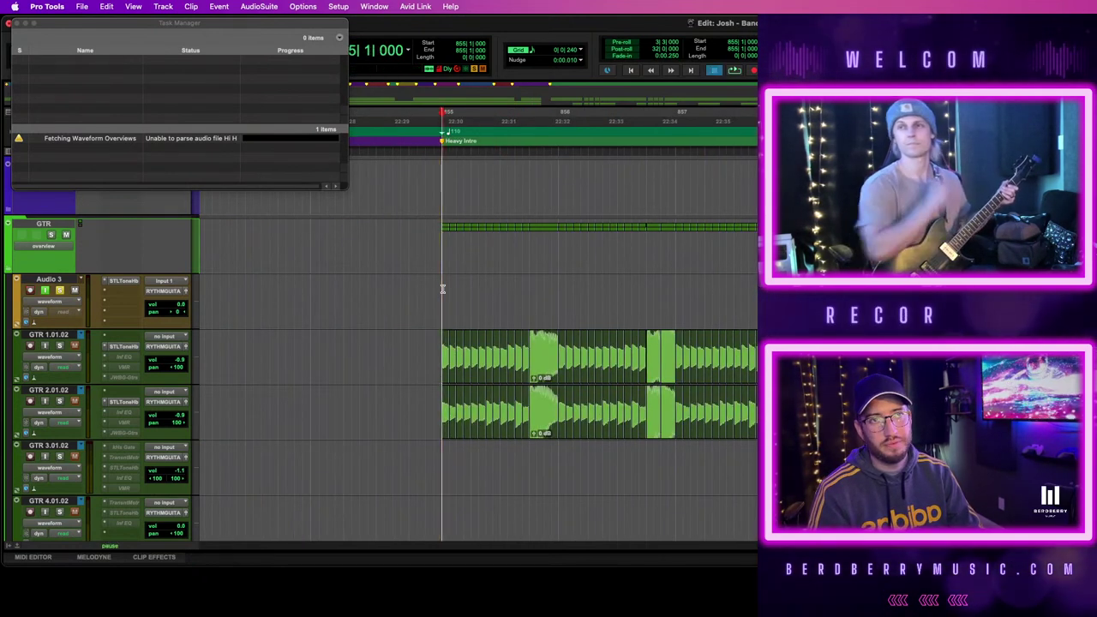
key(space)
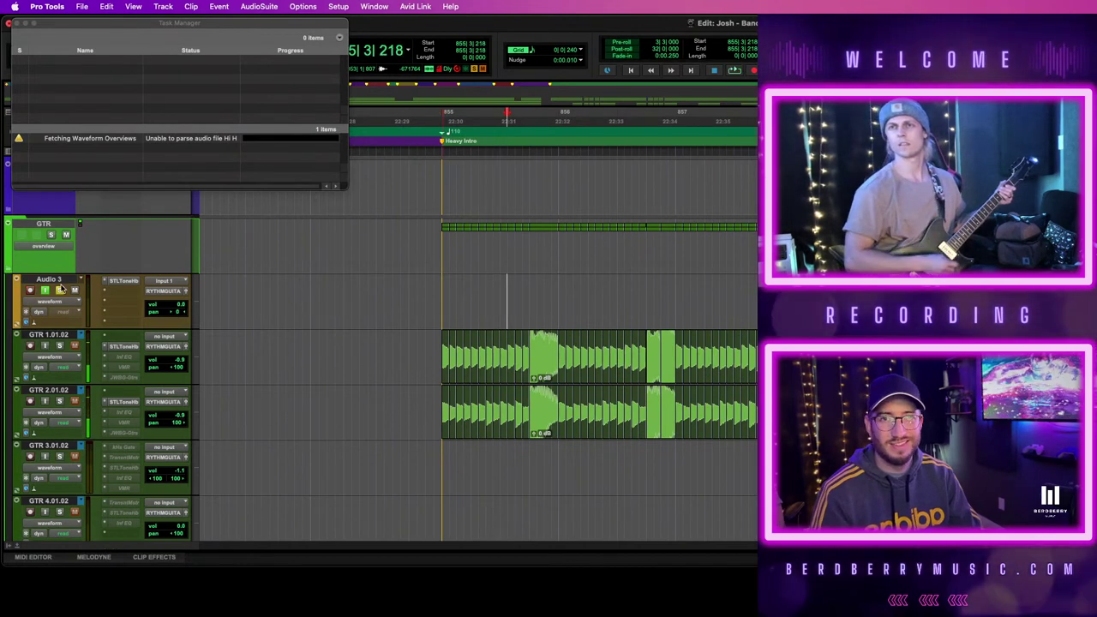
key(space)
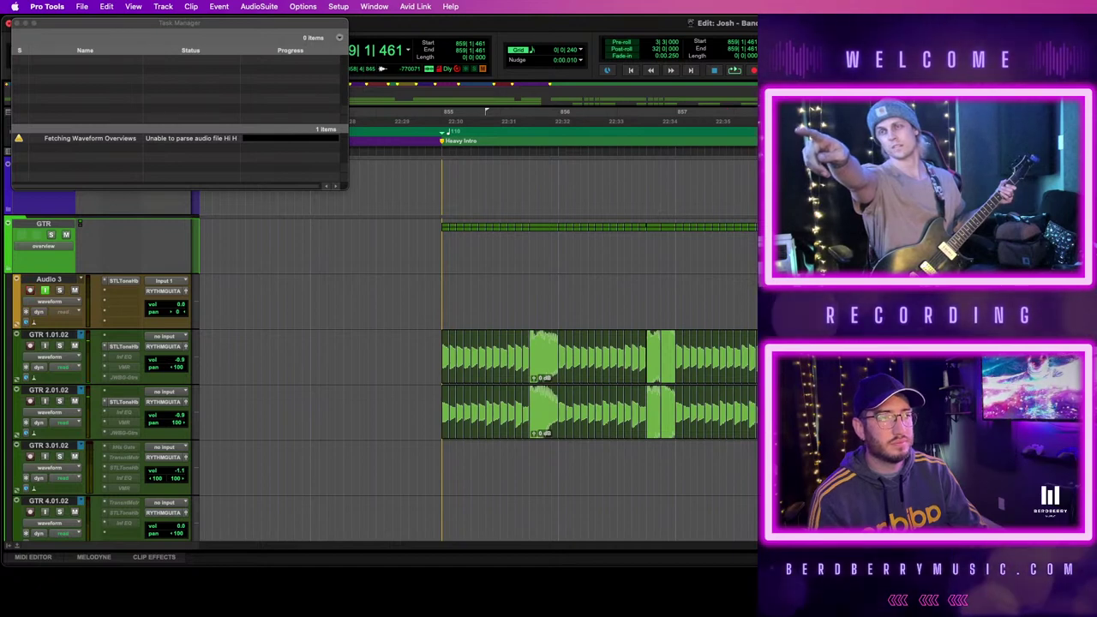
Try recording a guitar take on Audio 3 from 857|1|000
click(892, 303)
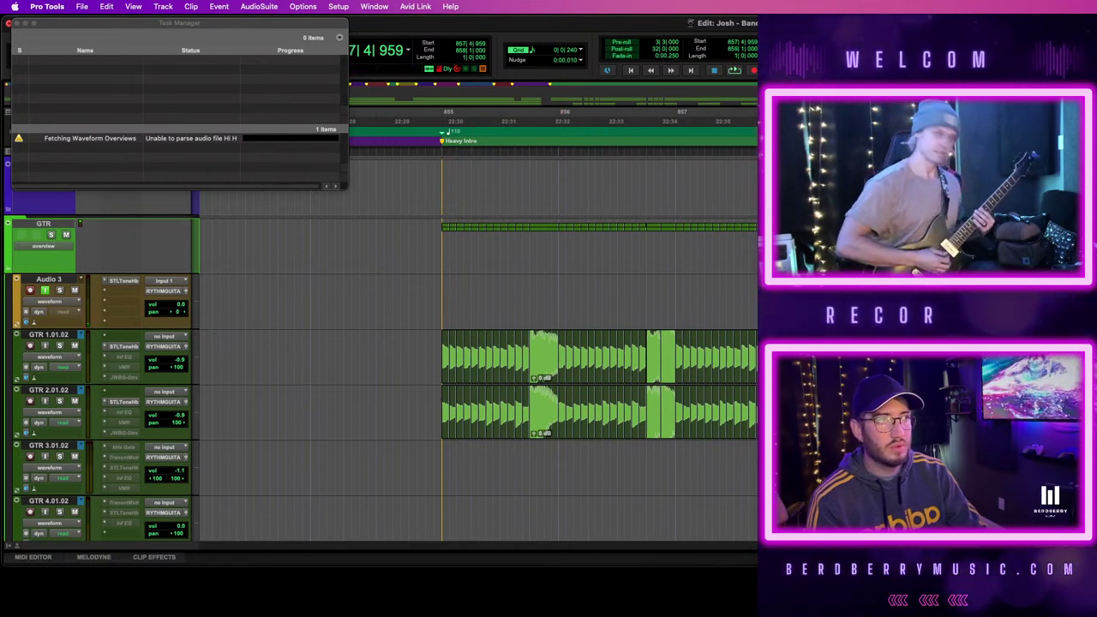
click(442, 294)
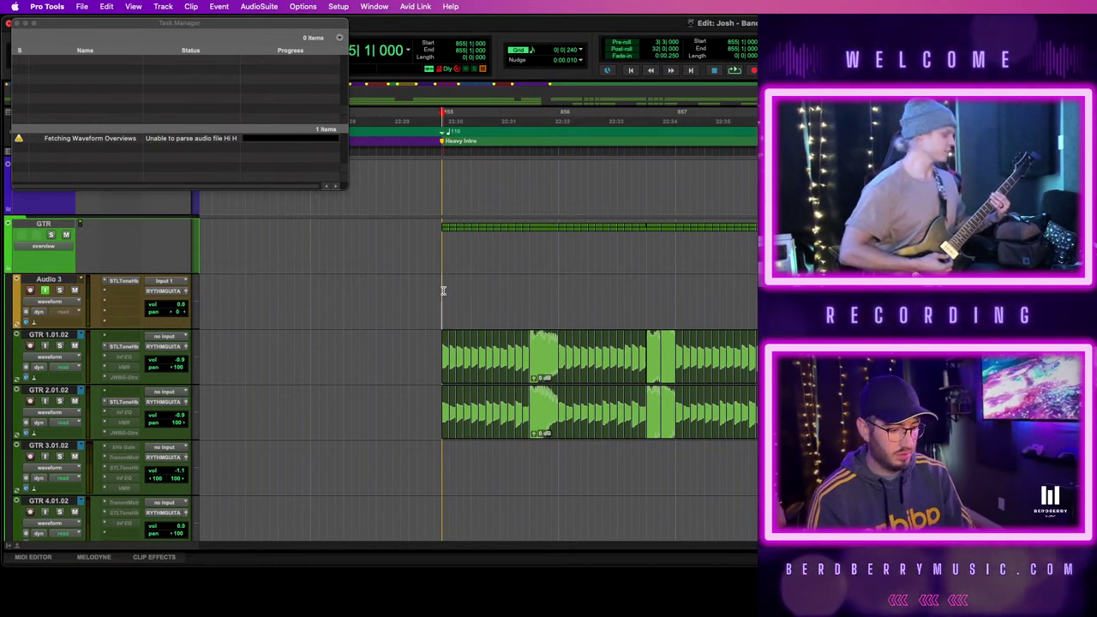
click(674, 286)
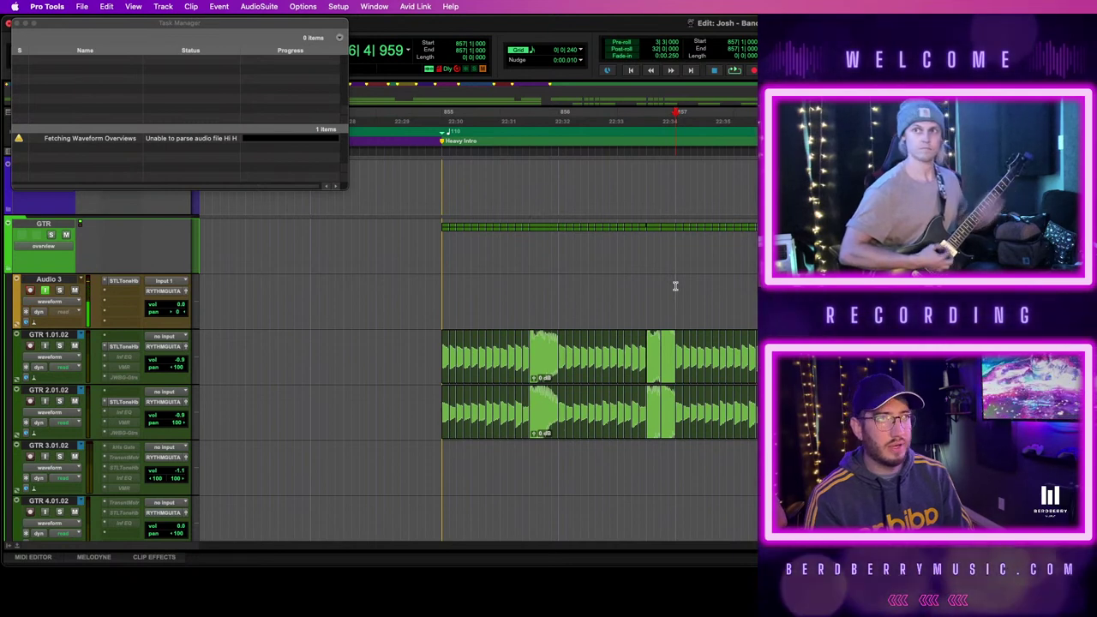
key(super+space)
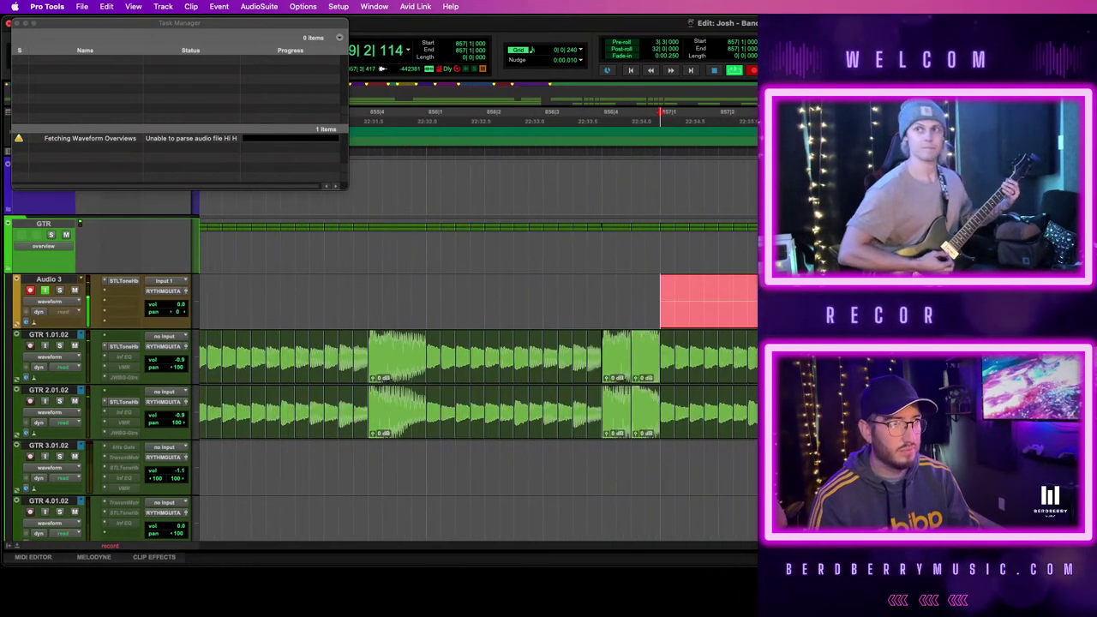
key(space)
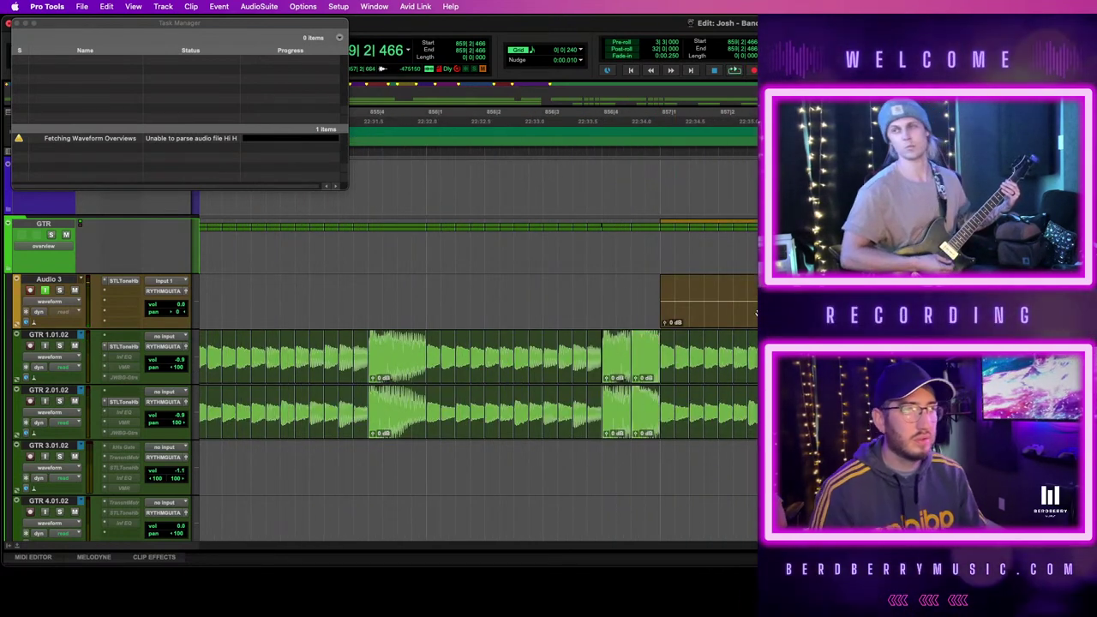
Record a guitar take on Audio 3 from 857|1|000 and delete the part before 858|1|000
click(658, 286)
key(super+space)
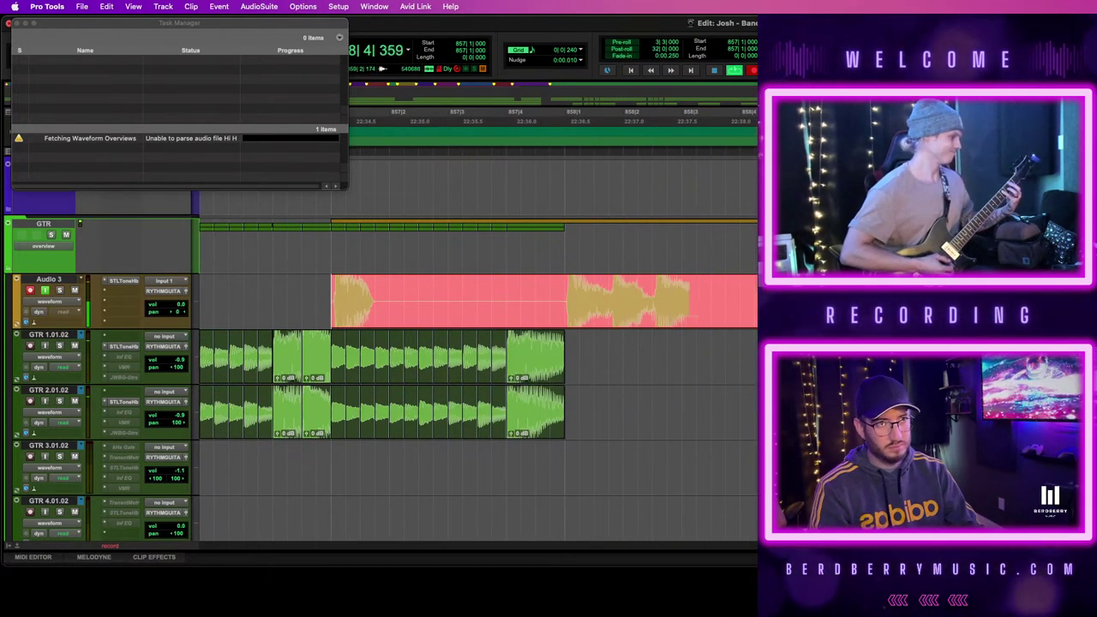
key(space)
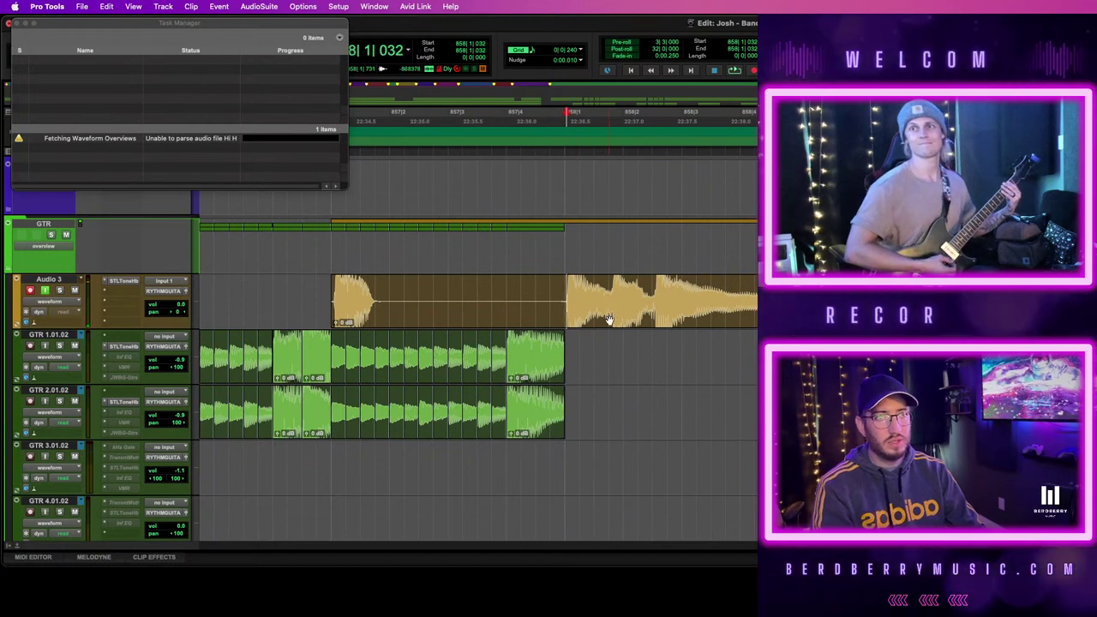
drag(564, 309, 462, 313)
key(Delete)
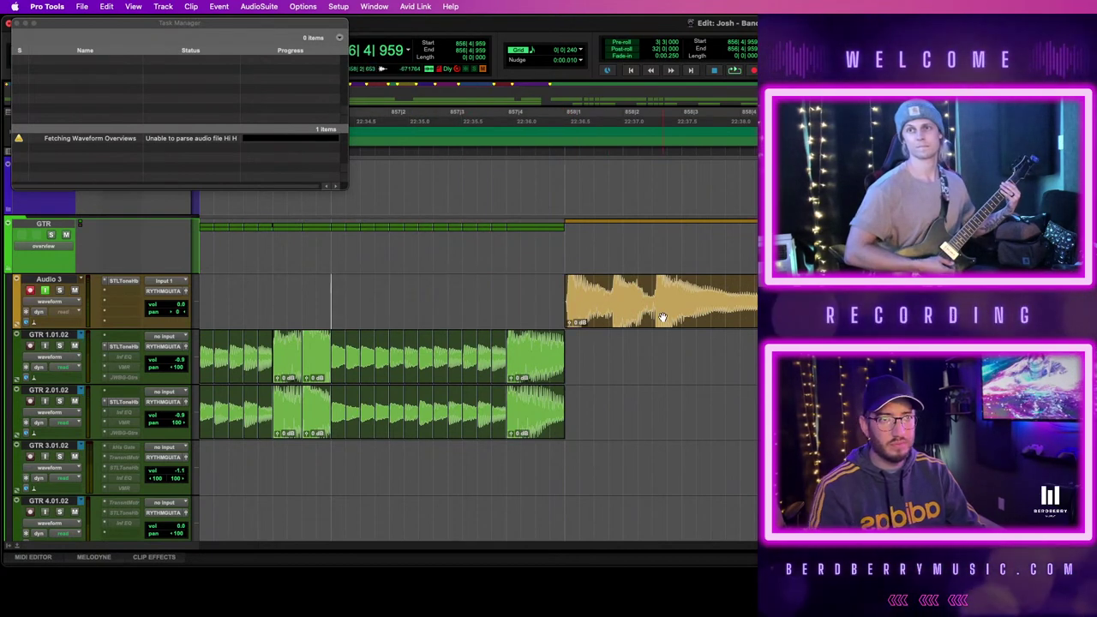
Select the new Audio 3 take and set the track's elastic audio algorithm to elastiquePRO
click(660, 317)
click(34, 322)
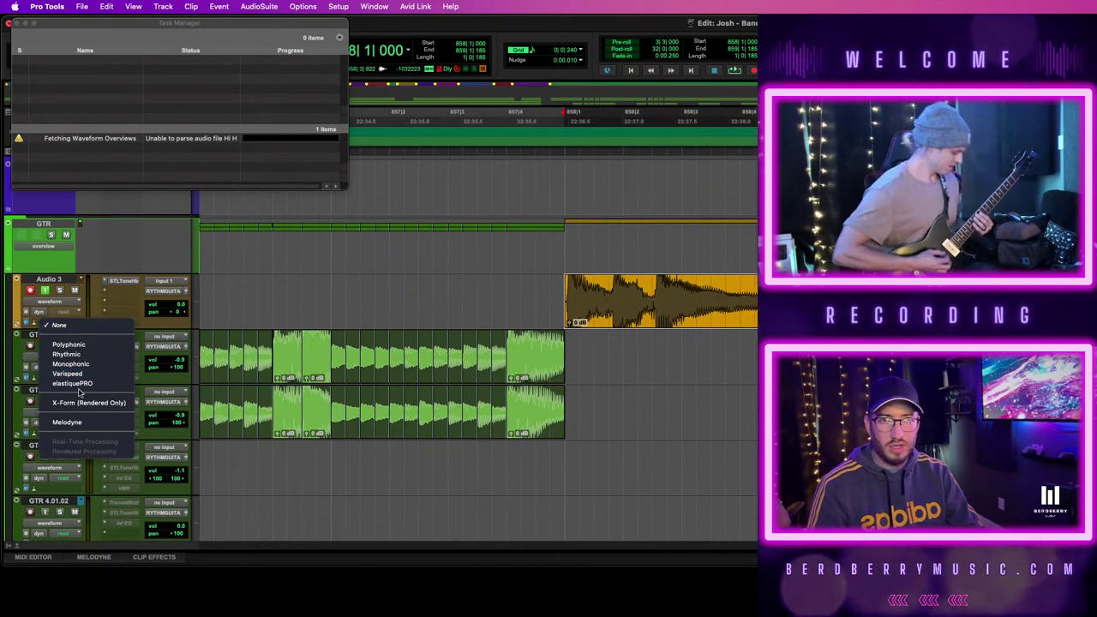
click(72, 383)
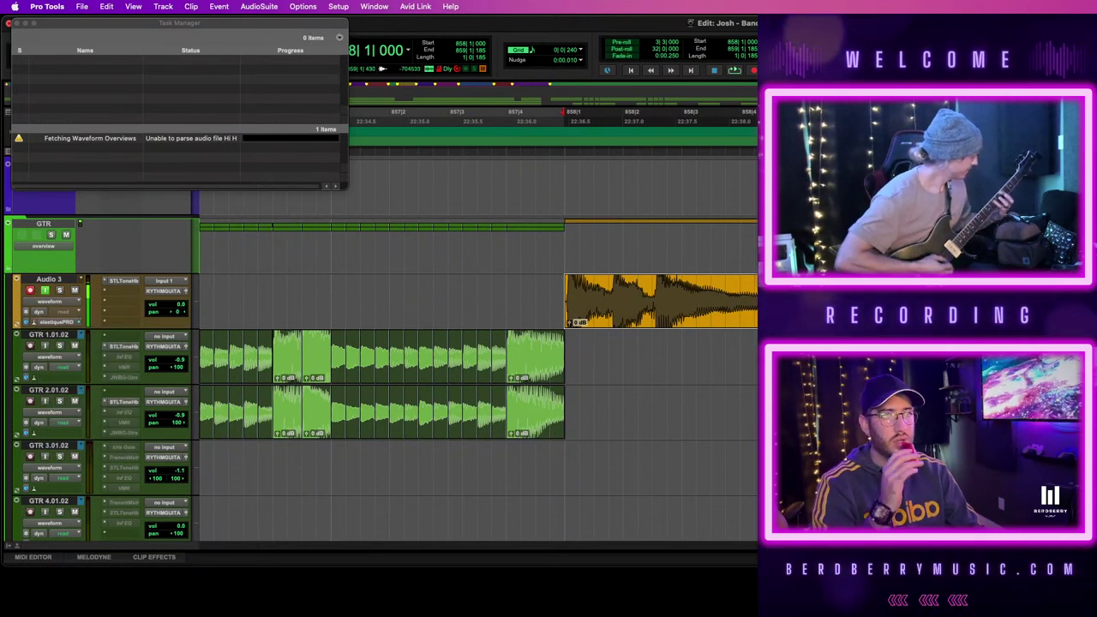
click(824, 314)
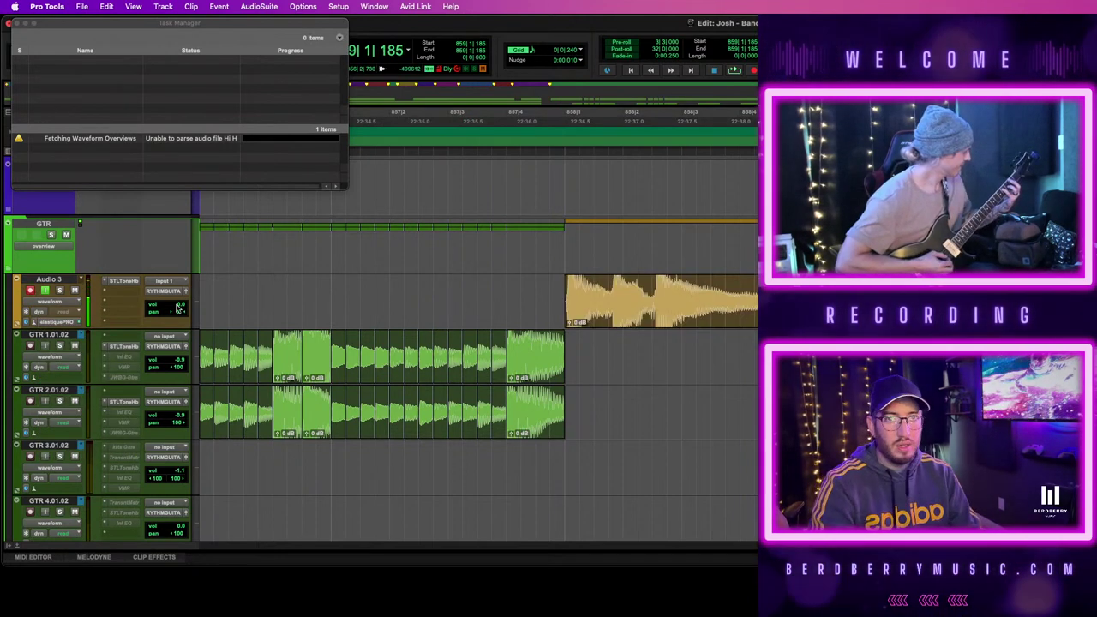
Switch Audio 3 to warp view and quantize the hits of the take at 858|1|000 to the grid
click(50, 304)
click(49, 295)
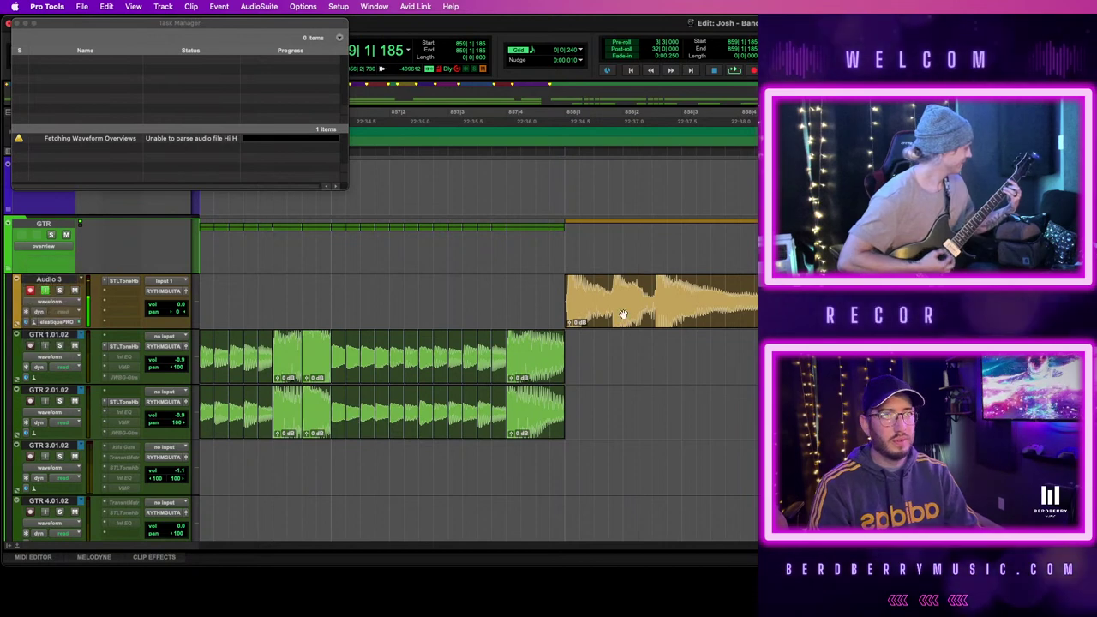
click(633, 320)
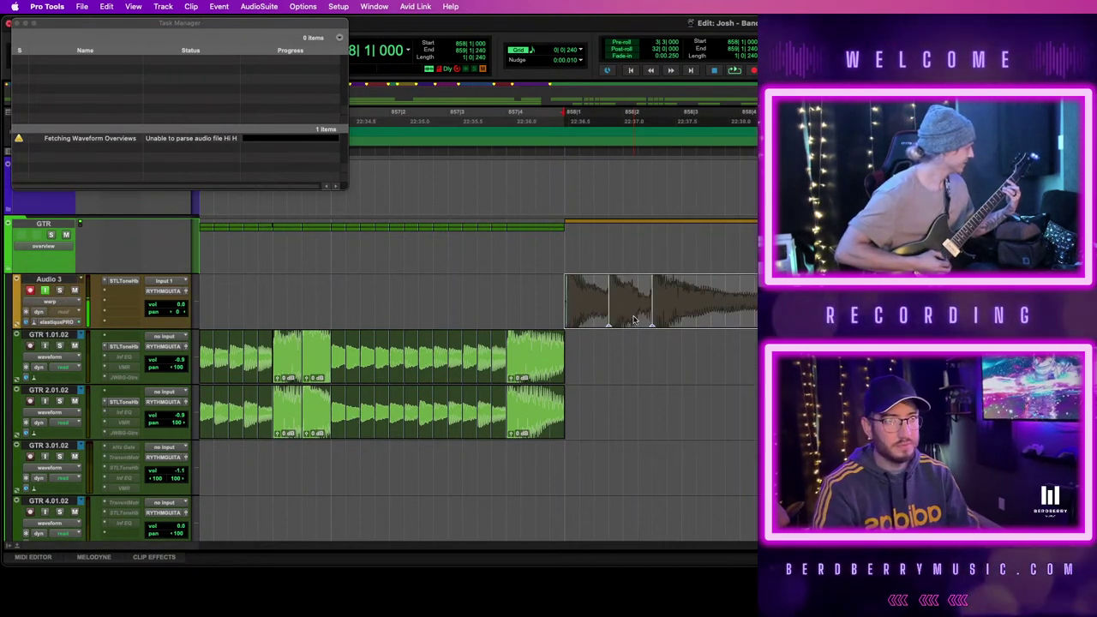
Shift the quantized Audio 3 take to start at 857|4|930, play it back and turn off the track's input monitoring
drag(687, 313, 695, 358)
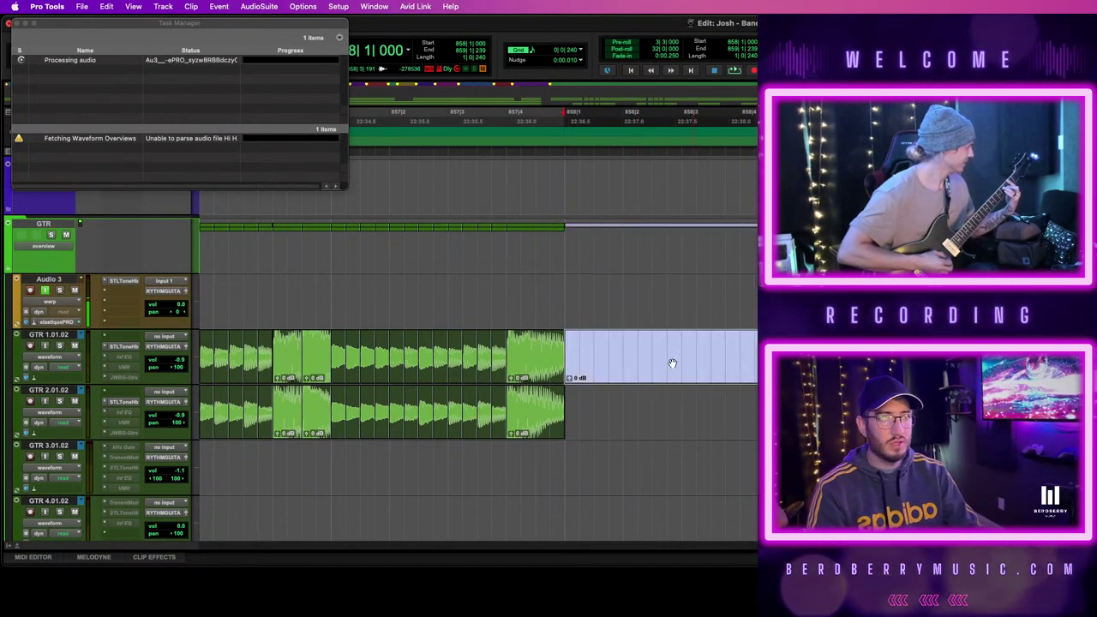
key(super+z)
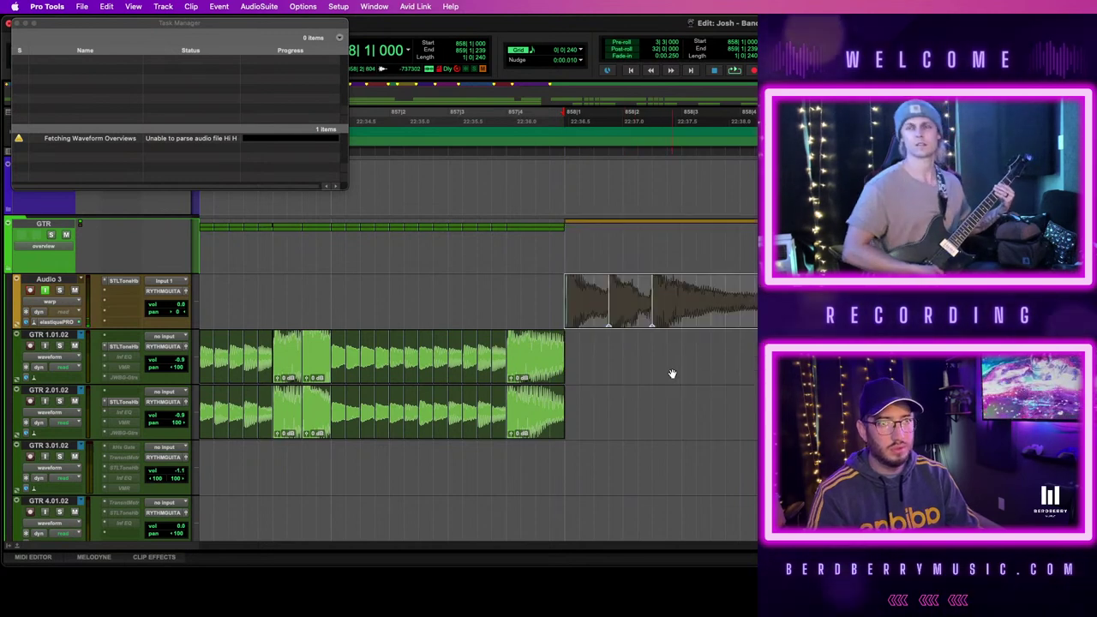
key(t)
key(t)
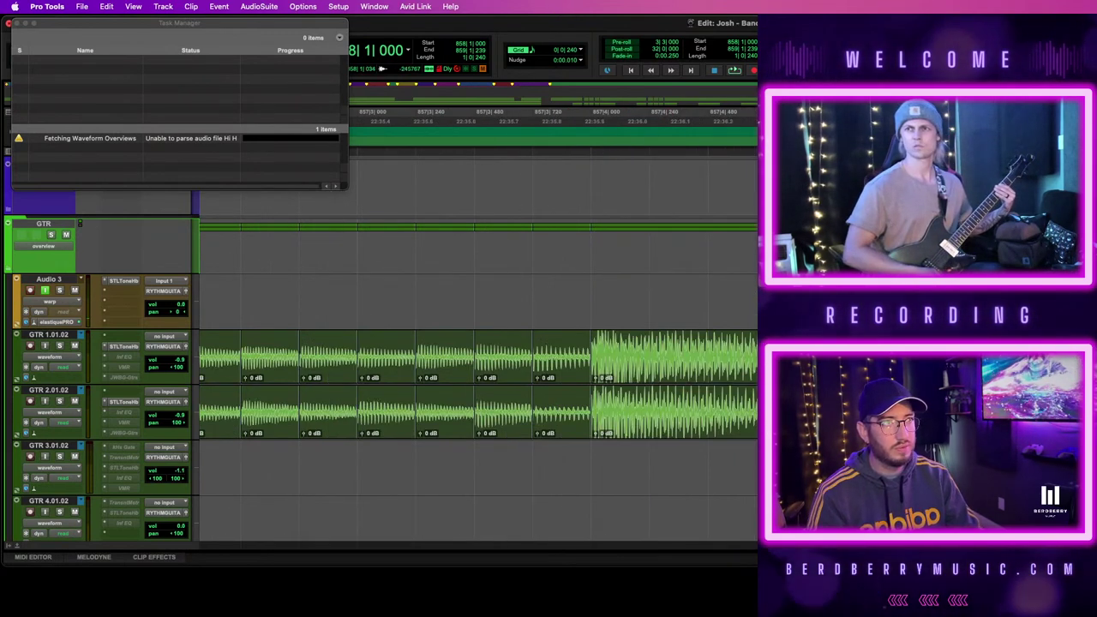
key(super+z)
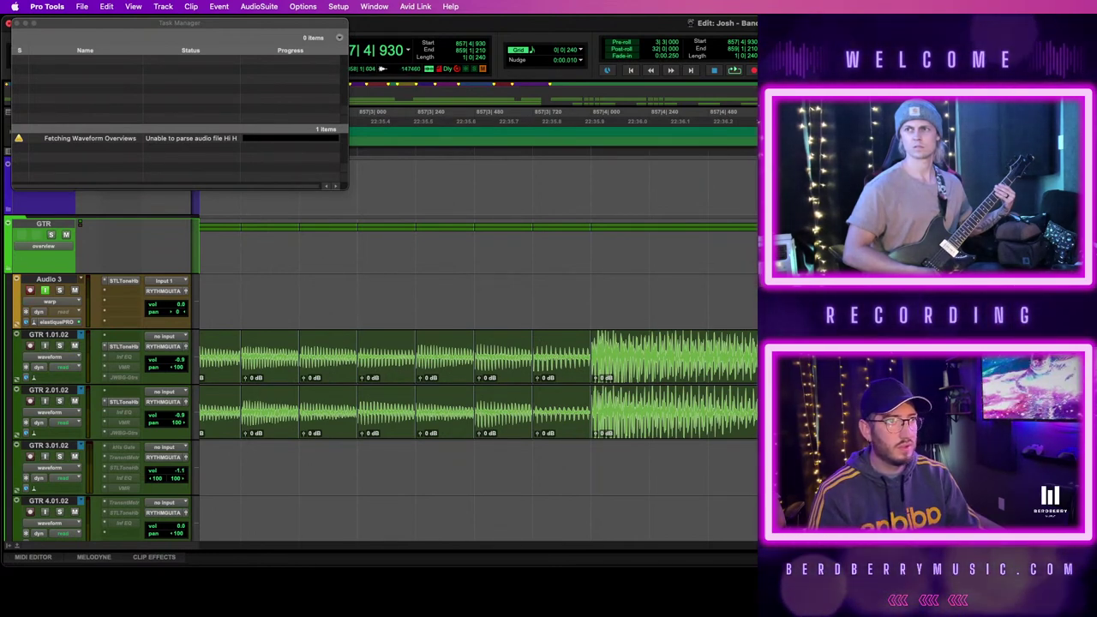
key(space)
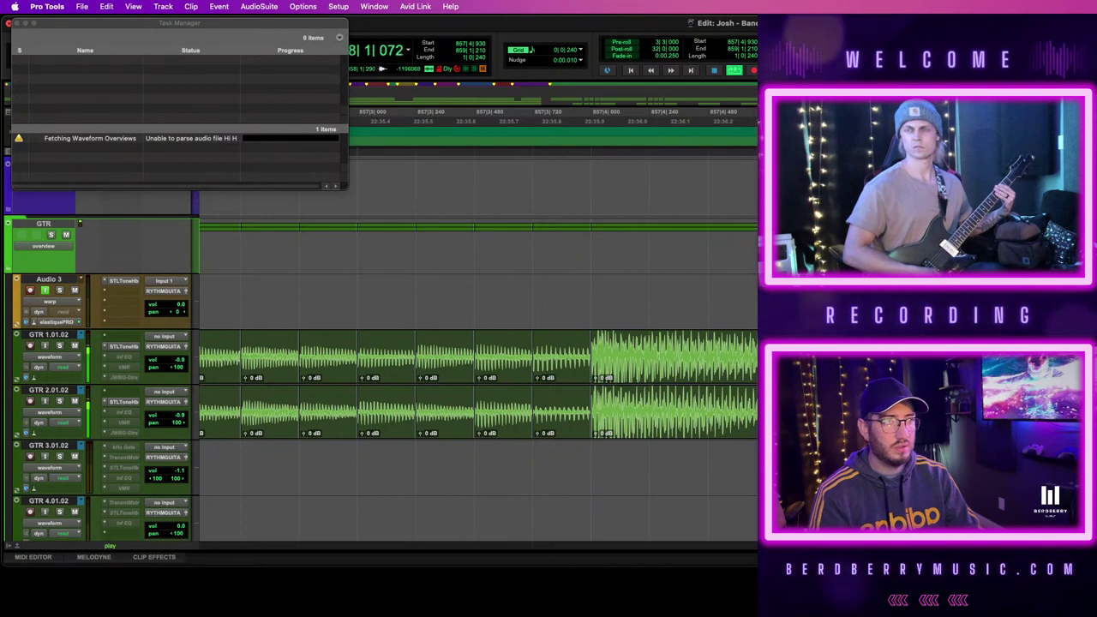
click(45, 291)
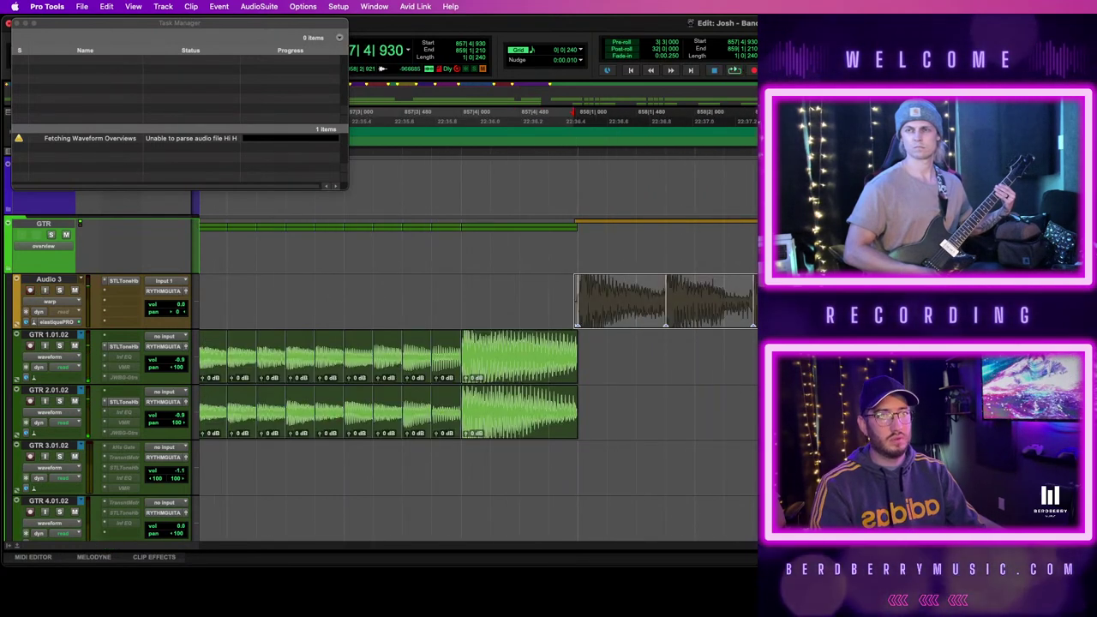
Place the quantized take on GTR 1.01.02 and trim its start to 858|1|000
drag(622, 329, 622, 359)
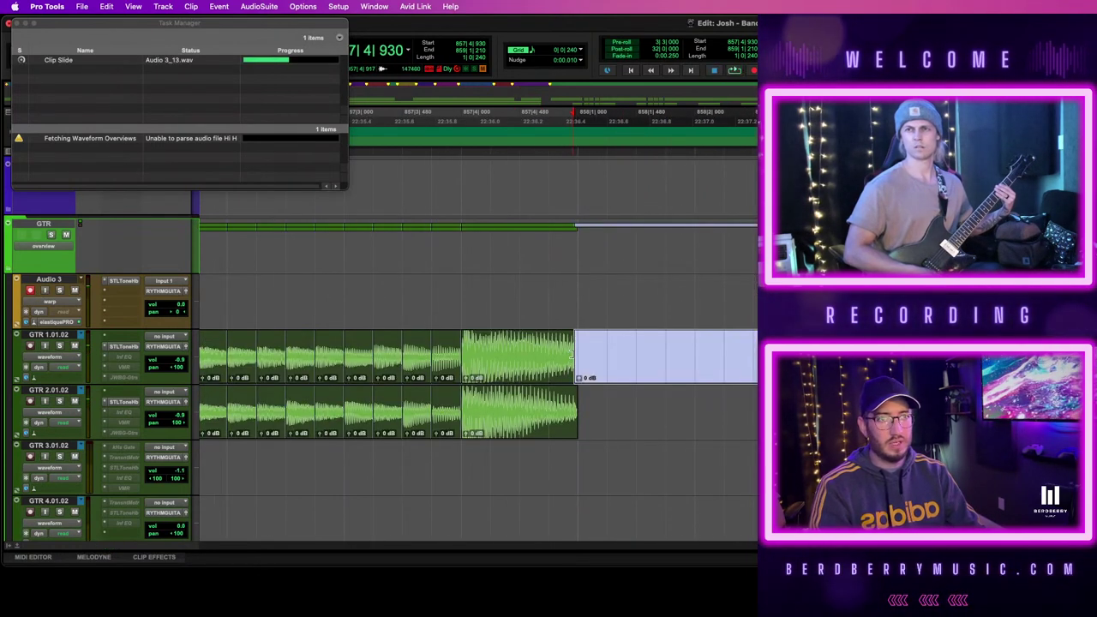
click(572, 353)
click(644, 374)
key(t)
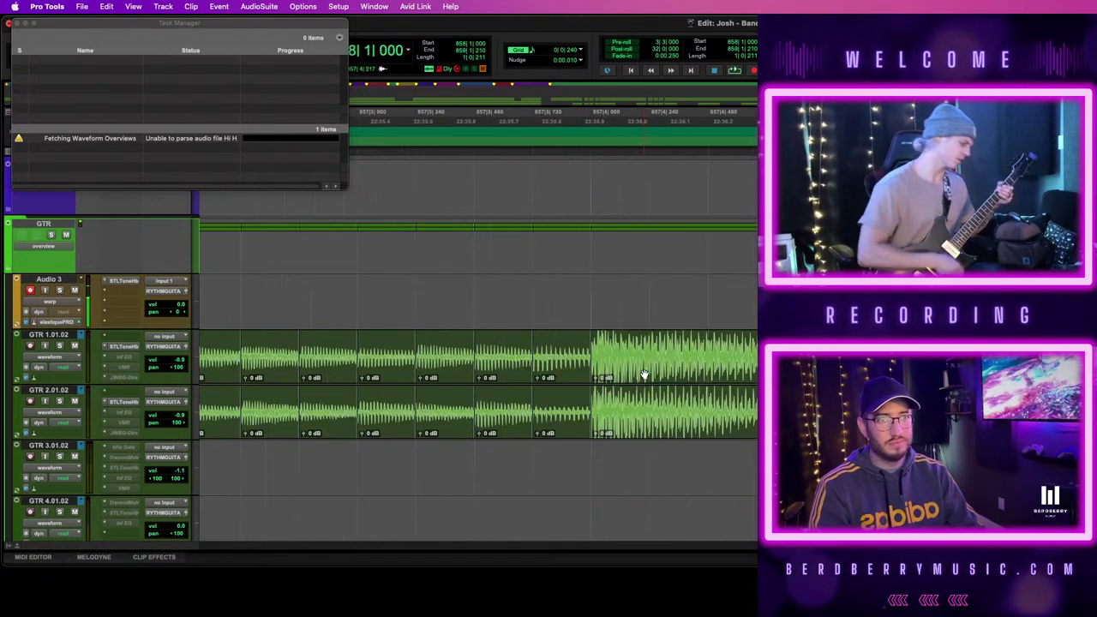
key(t)
key(r)
scroll(718, 370, down, 3)
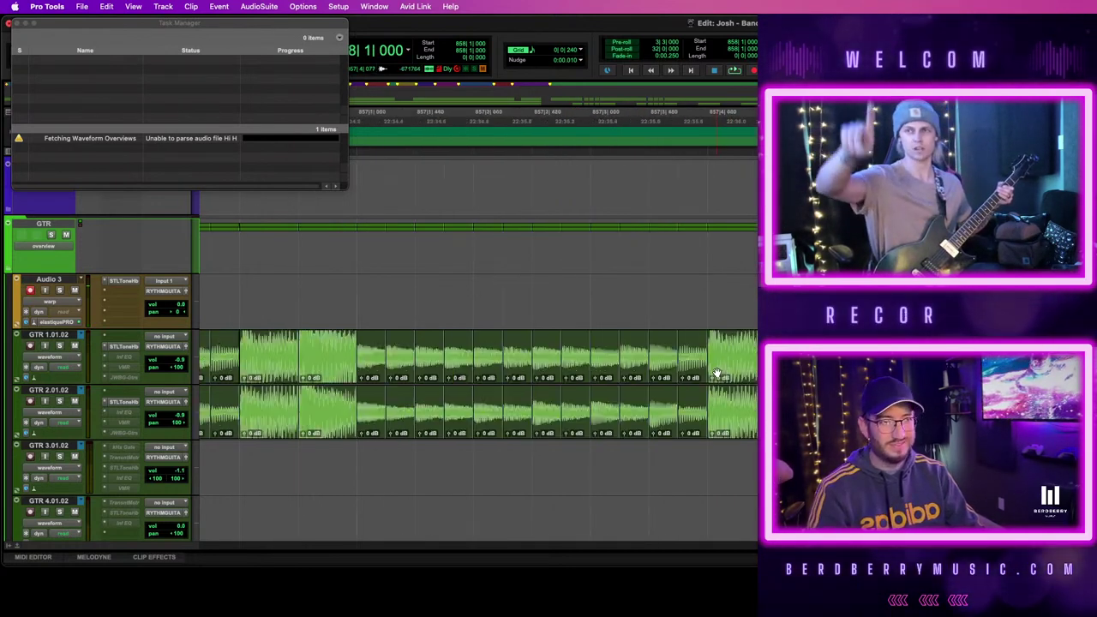
shift+click(589, 368)
drag(600, 373, 839, 373)
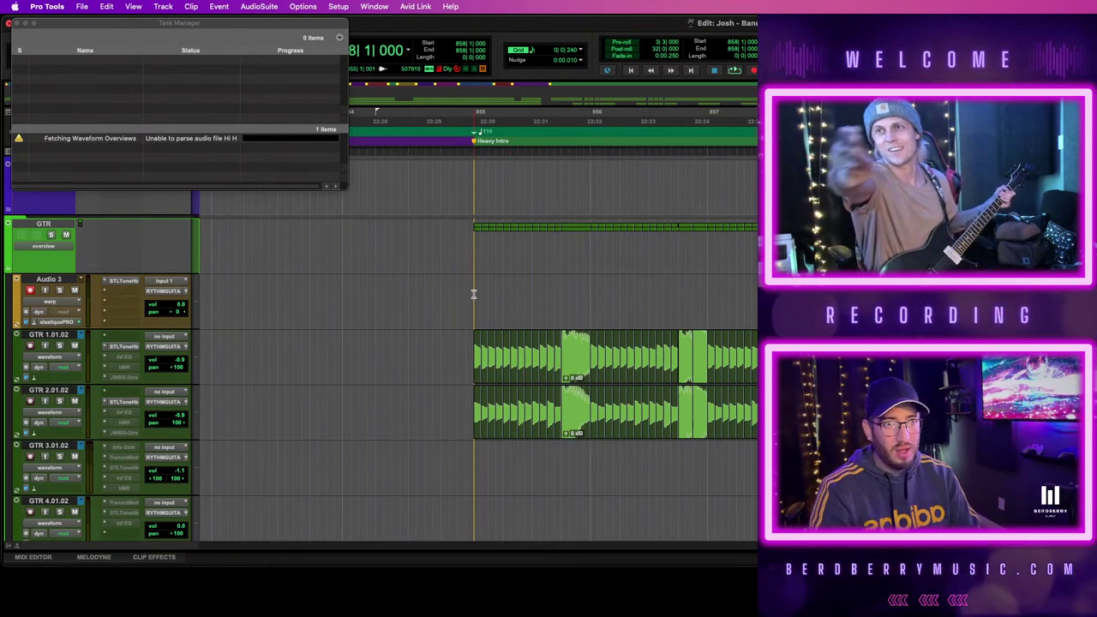
Move all riff clips on GTR 1.01.02 and GTR 2.01.02 one bar later to 856|1|000 and play them back
click(478, 374)
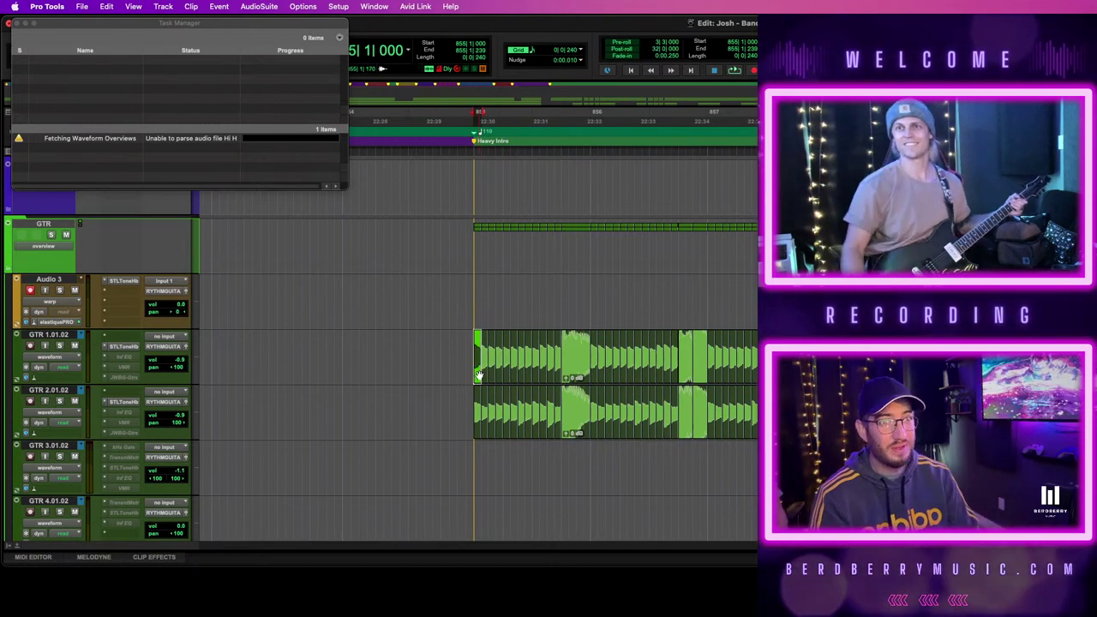
shift+click(941, 375)
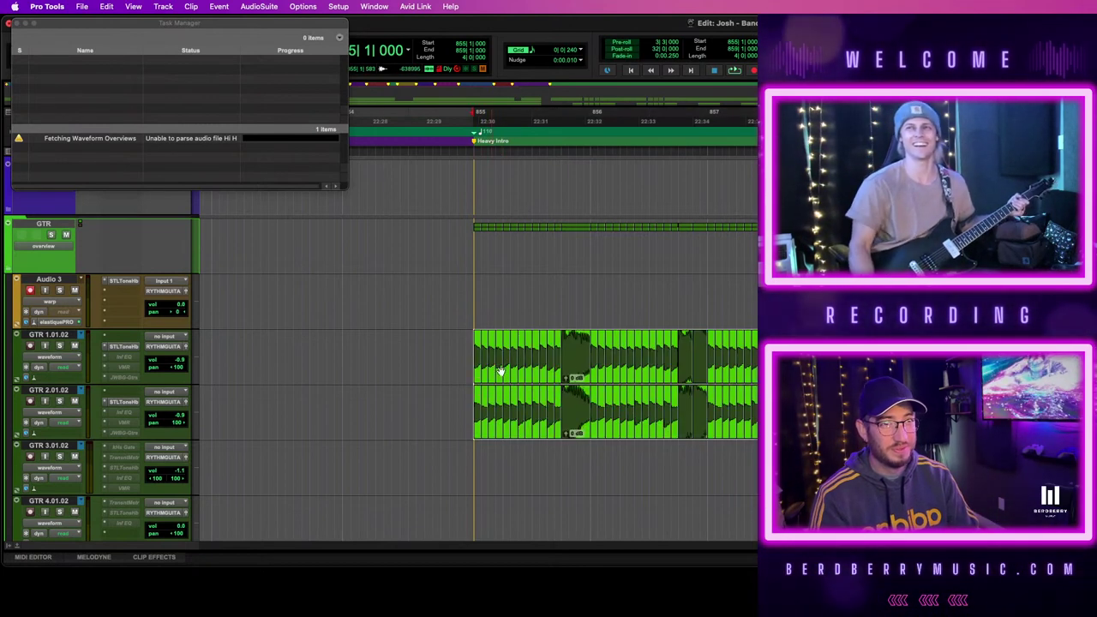
drag(574, 366, 691, 362)
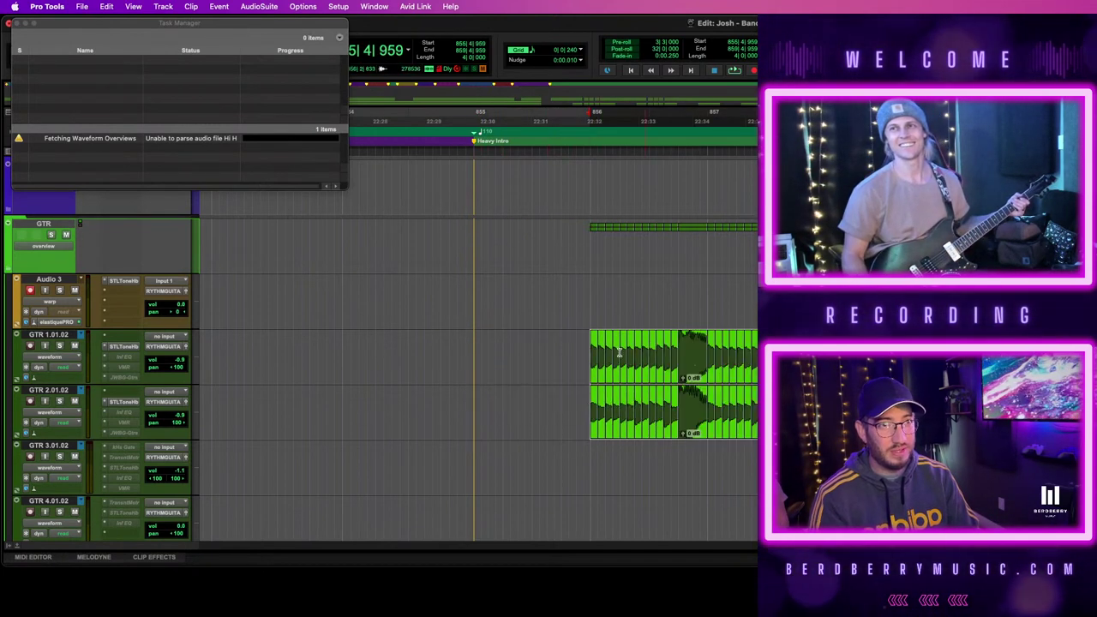
click(473, 335)
key(space)
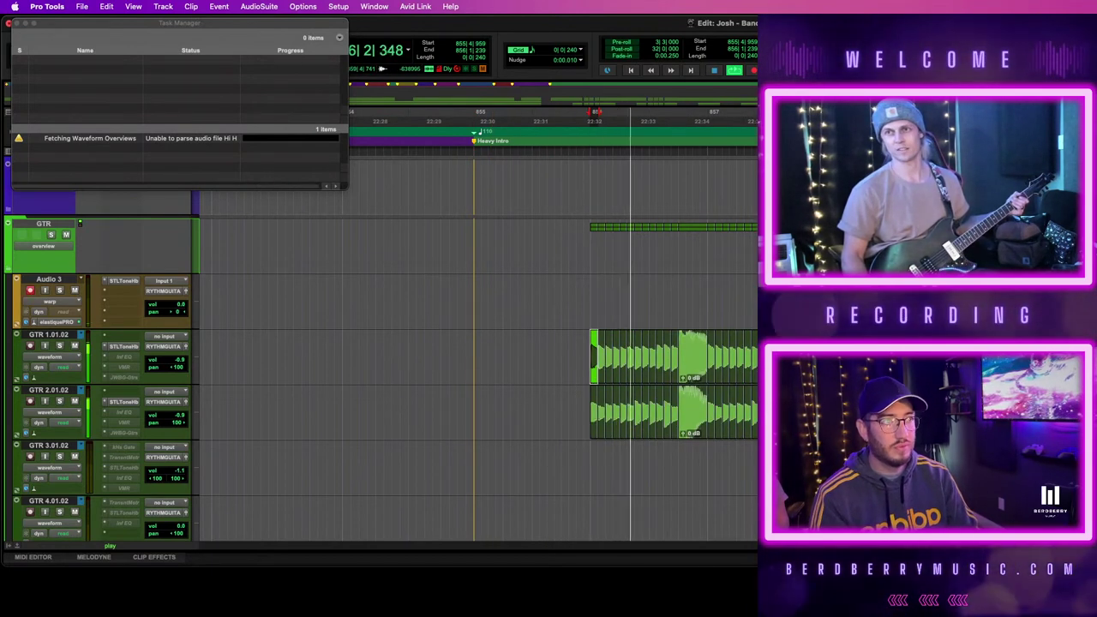
Select all the riff clips on GTR 1.01.02 and GTR 2.01.02 and move them past bar 858
shift+click(754, 360)
key(shift+semicolon)
key(space)
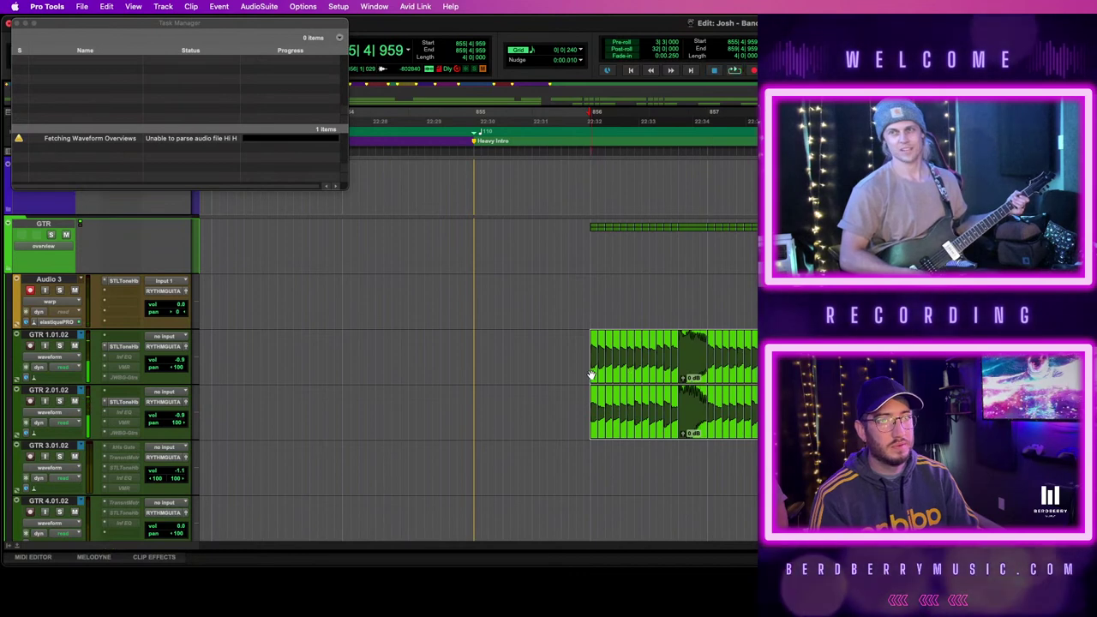
drag(592, 374, 1043, 374)
key(Delete)
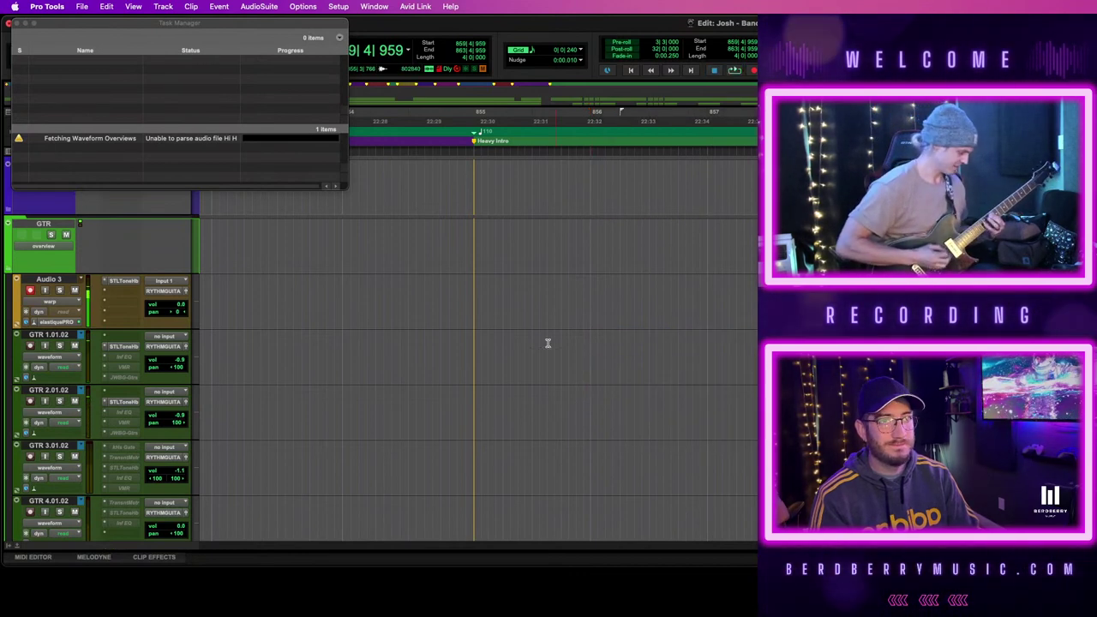
Solo Audio 3 and record a new guitar riff take on it from 855|1|000
key(space)
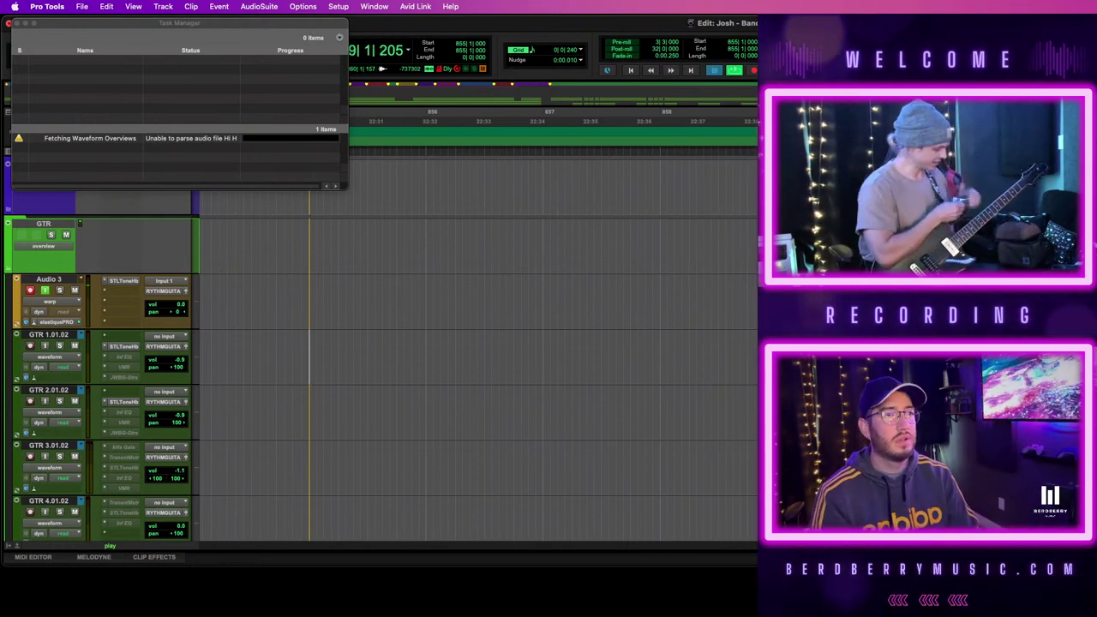
key(space)
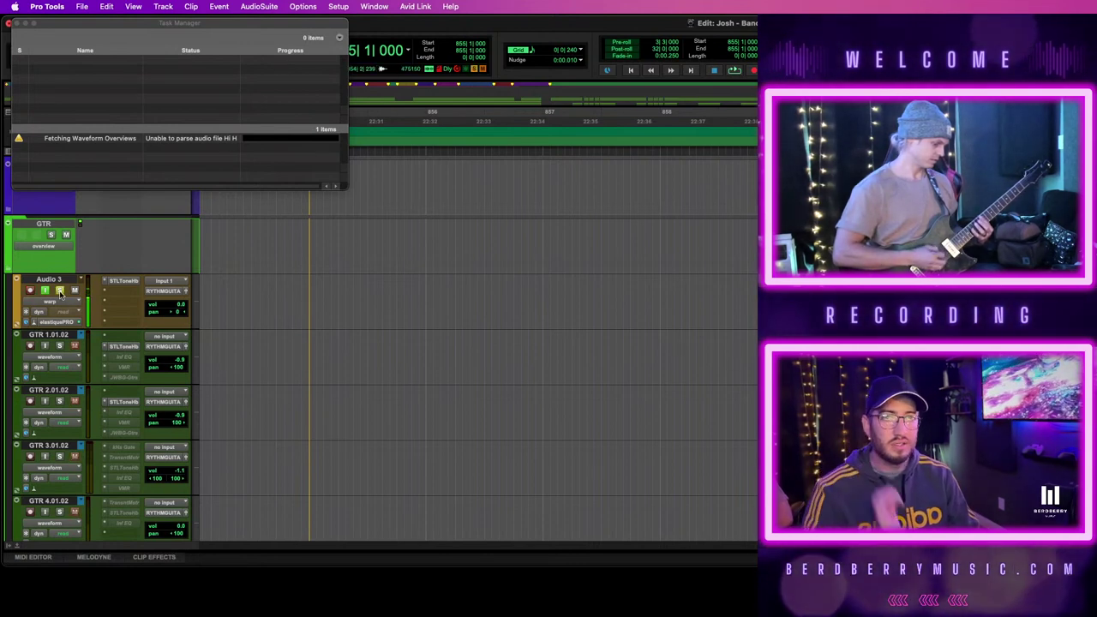
key(space)
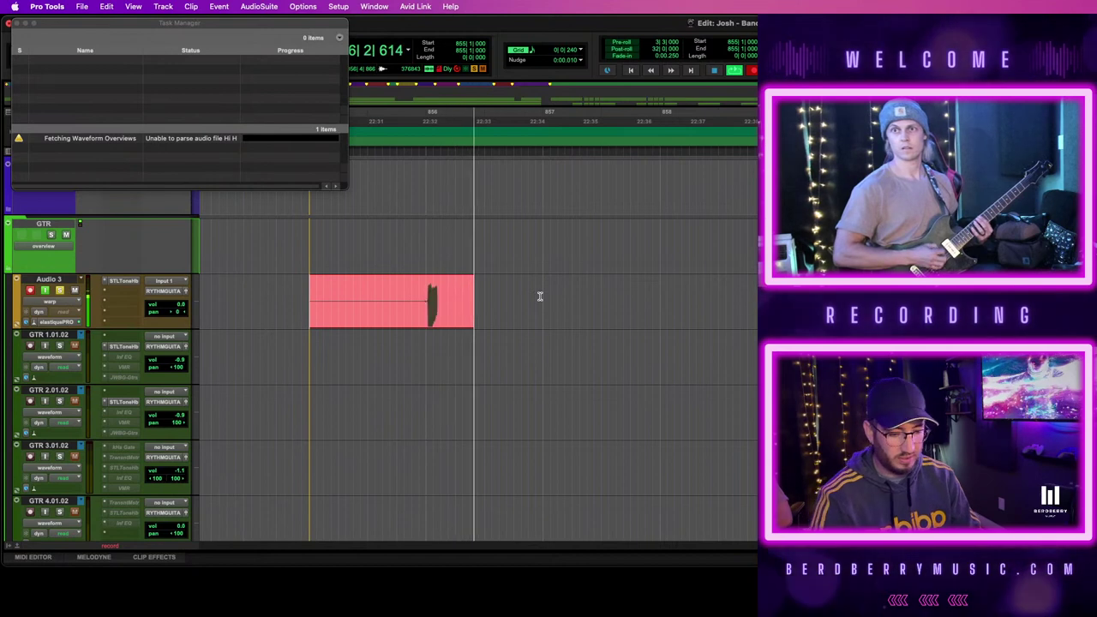
key(super+equal)
key(super+equal)
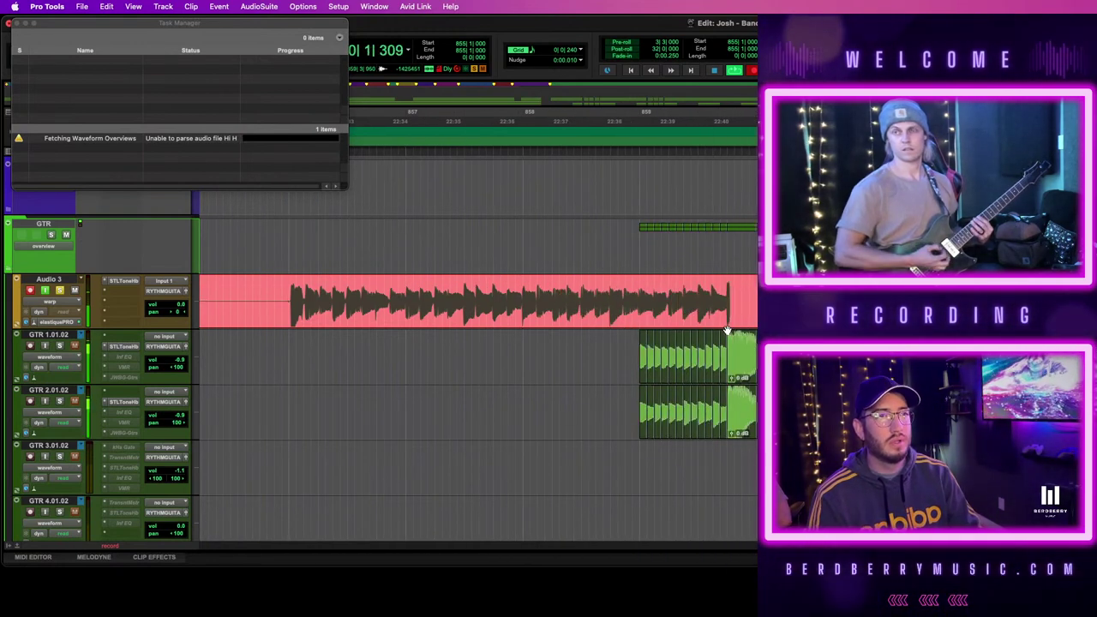
key(space)
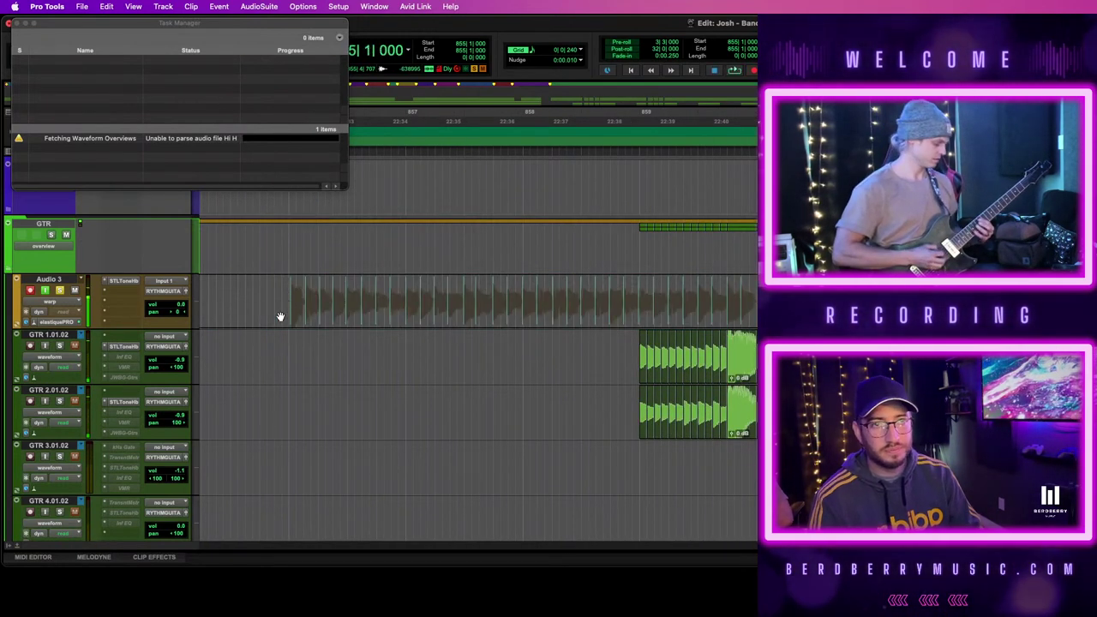
Quantize the new Audio 3 riff take to the grid
click(280, 316)
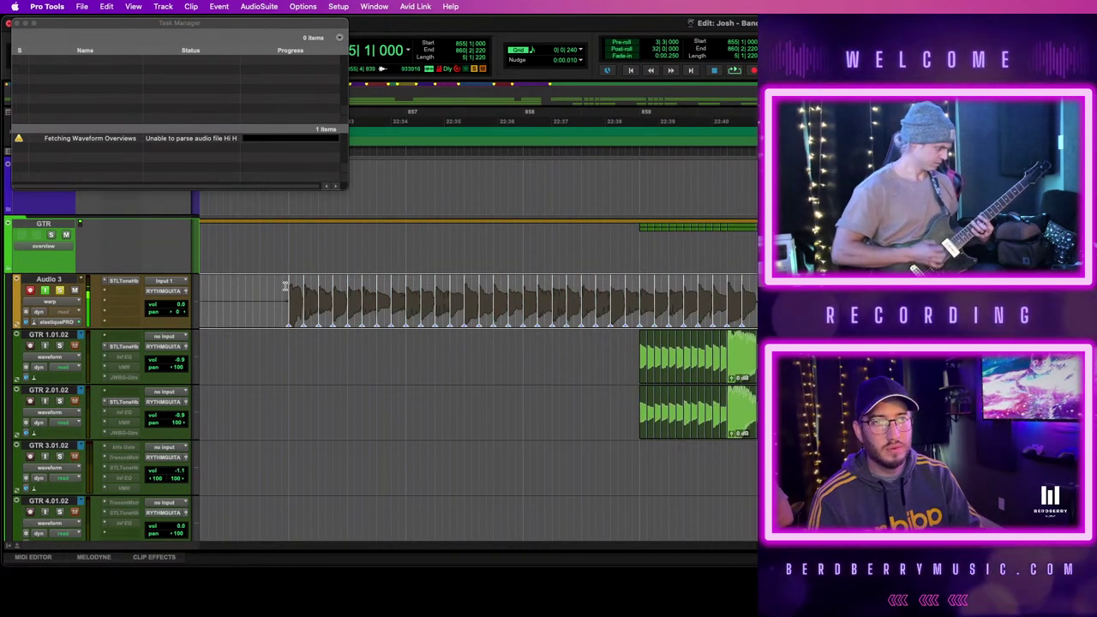
drag(286, 286, 245, 296)
click(224, 309)
key(Down)
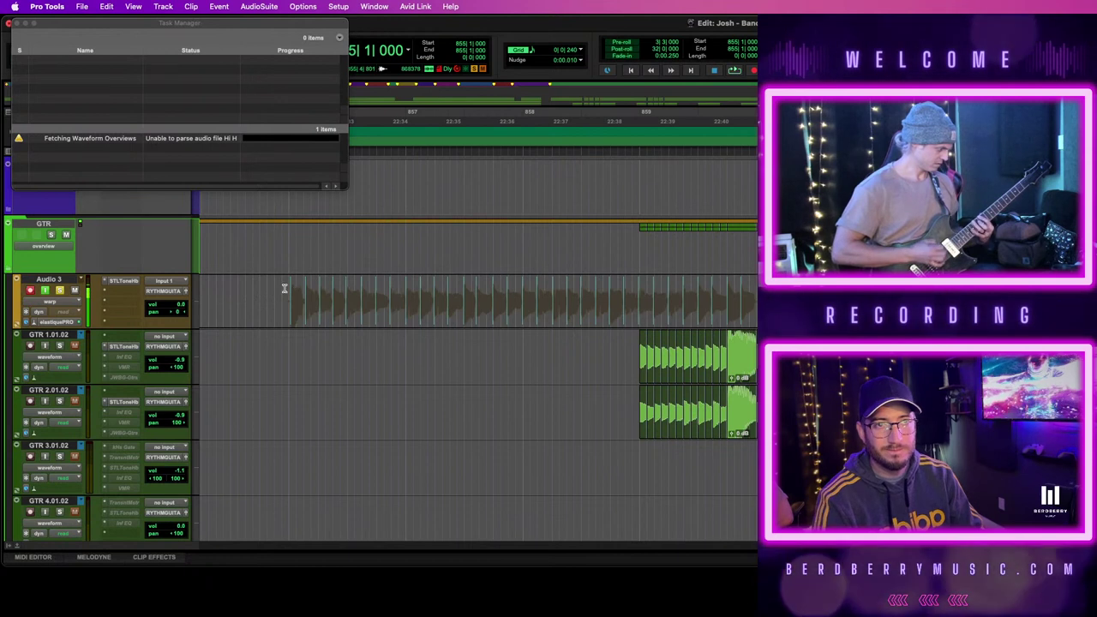
click(287, 291)
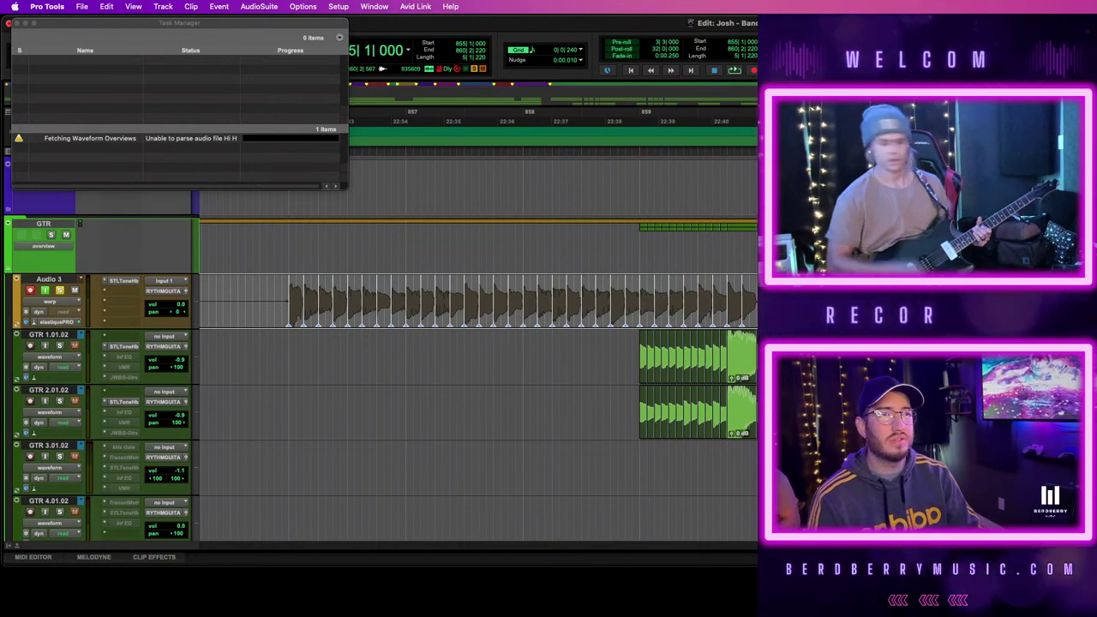
Switch Audio 3 to waveform view and separate the riff take into individual clips at each hit from 856|1|000
click(68, 303)
click(64, 313)
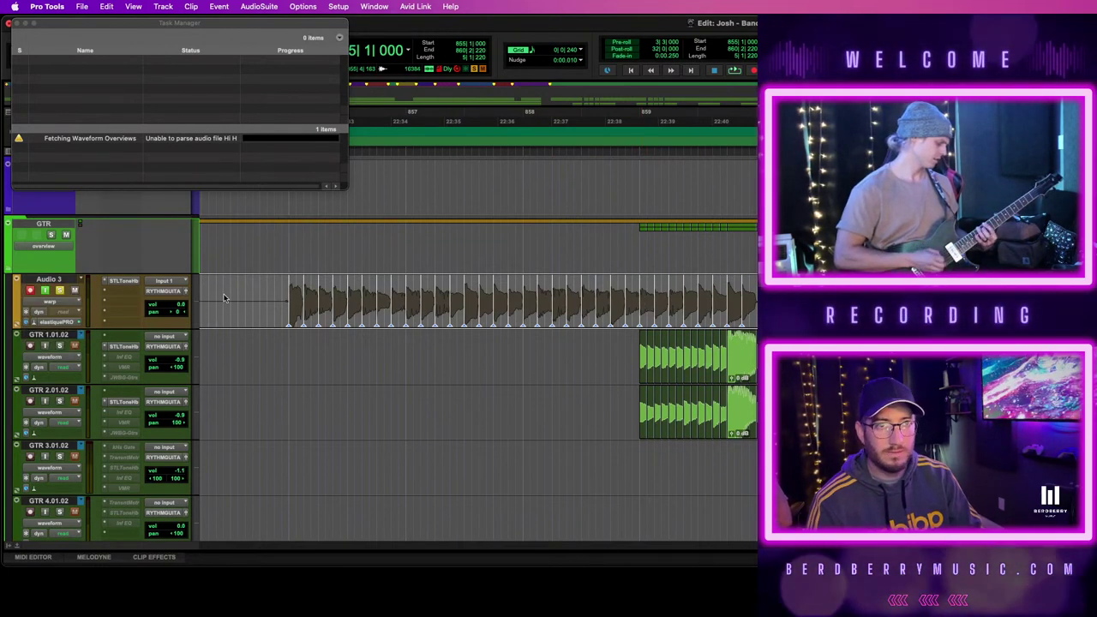
click(291, 286)
key(t)
key(t)
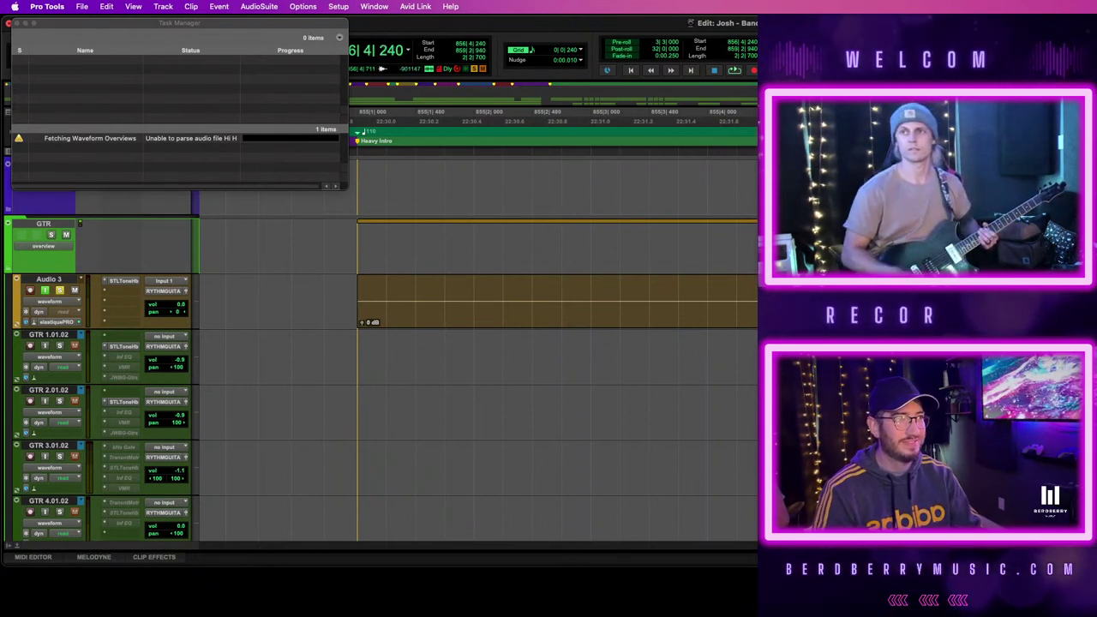
key(r)
key(r)
scroll(476, 350, right, 2)
key(super+bracketright)
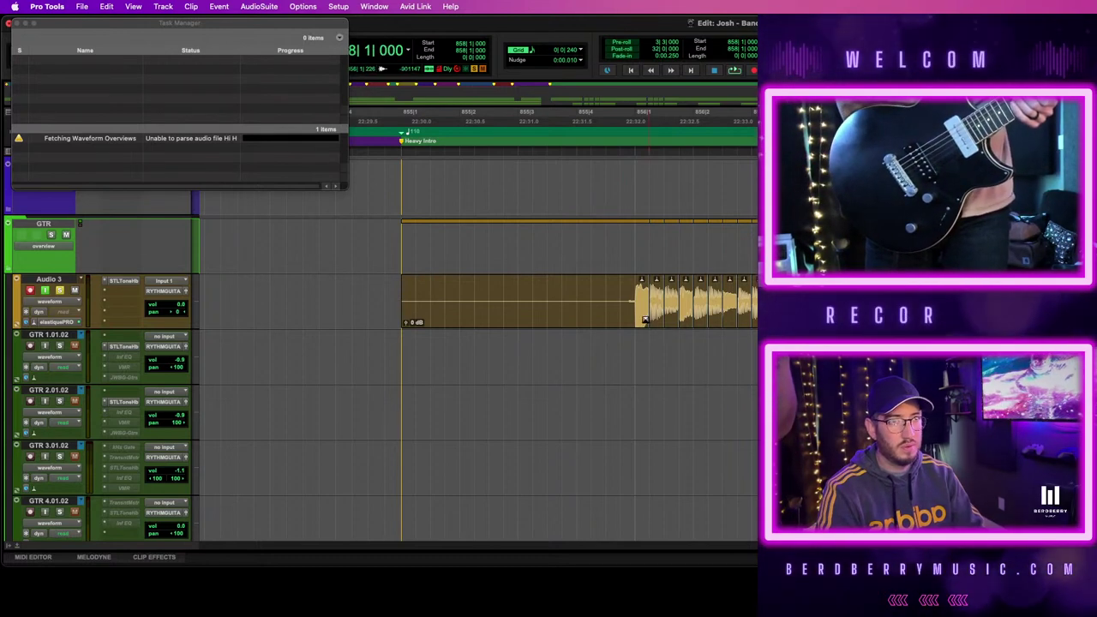
Delete the silent lead-in before 856|1|000 on Audio 3 and play back the selected riff clips
drag(636, 304, 386, 306)
key(BackSpace)
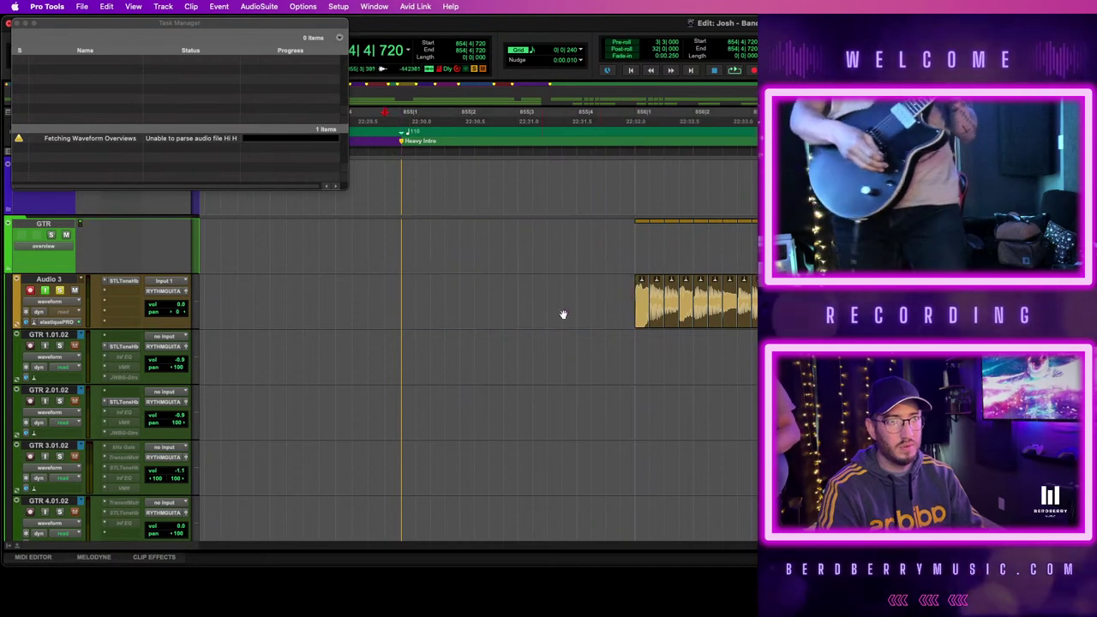
click(642, 317)
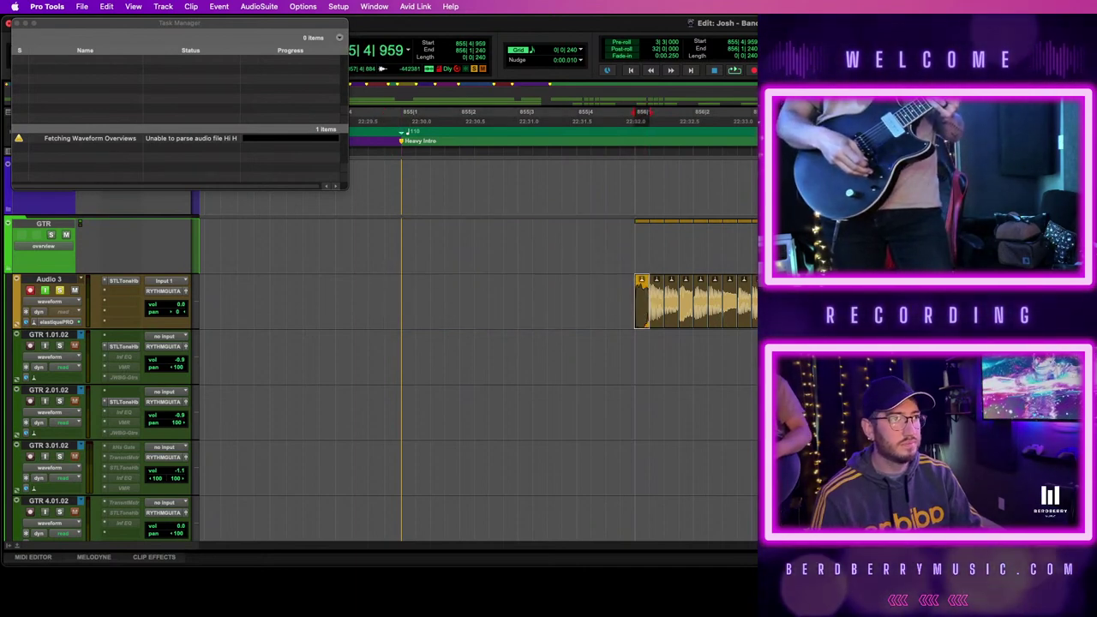
key(space)
key(space)
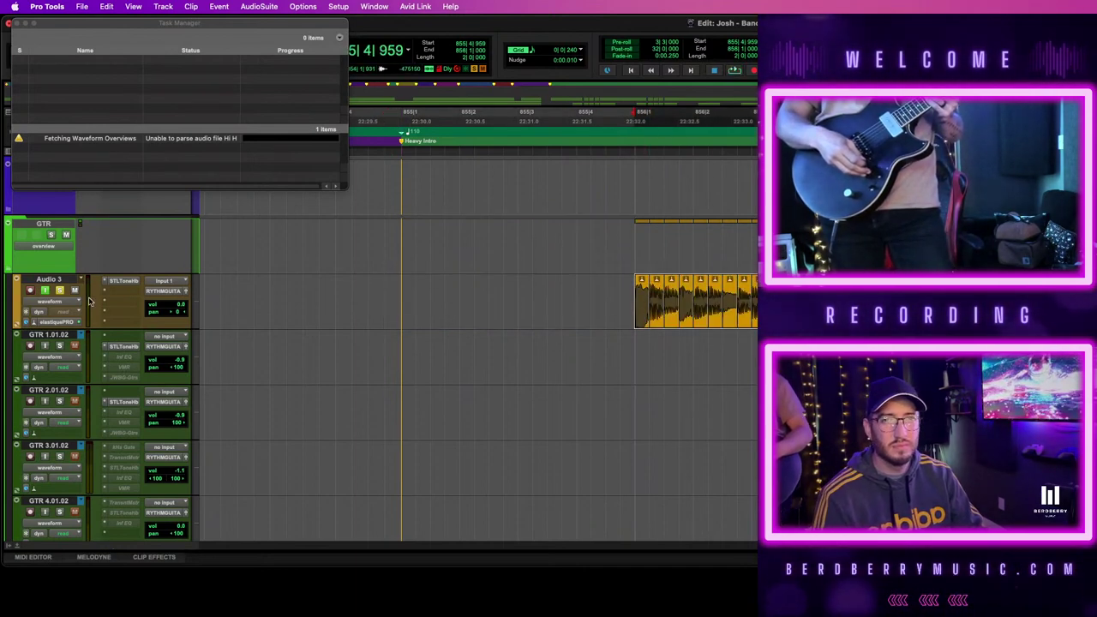
Turn off input monitoring on Audio 3, play the riff take again, and remove it from the track
click(46, 290)
key(space)
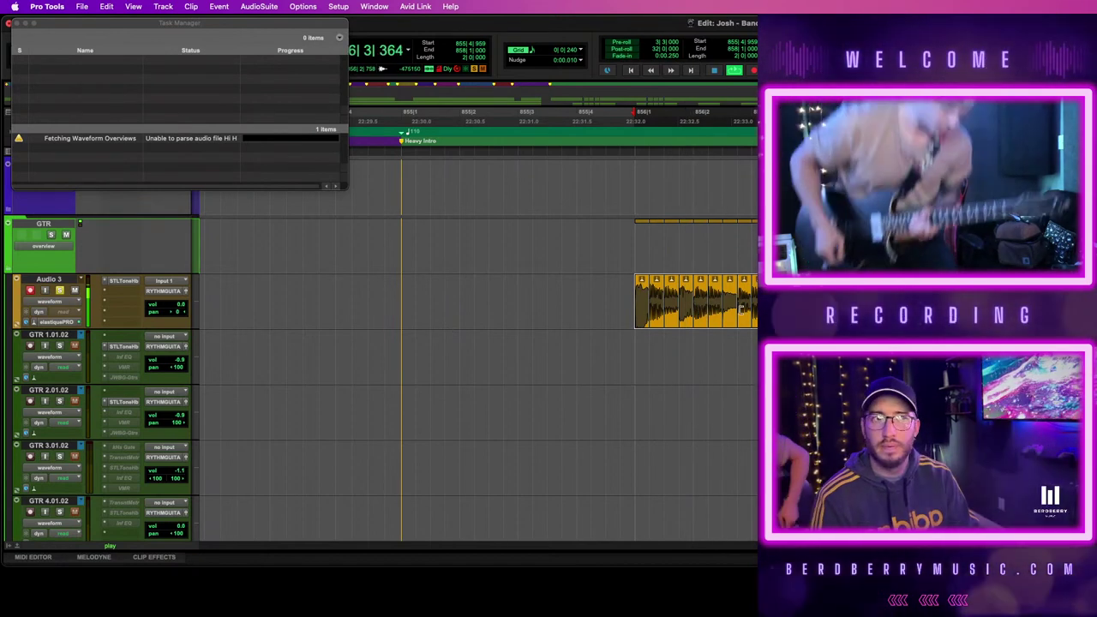
key(space)
key(super+z)
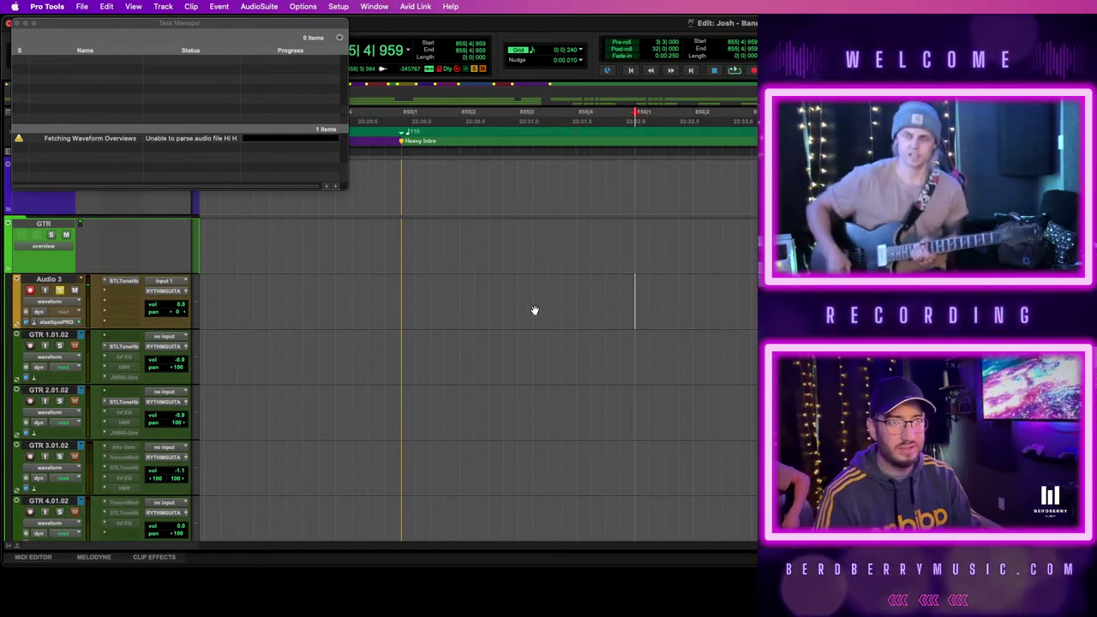
In the Mix window, move the Click 1 track into the GTR folder just before Audio 3, and return to the Edit window
key(super+equal)
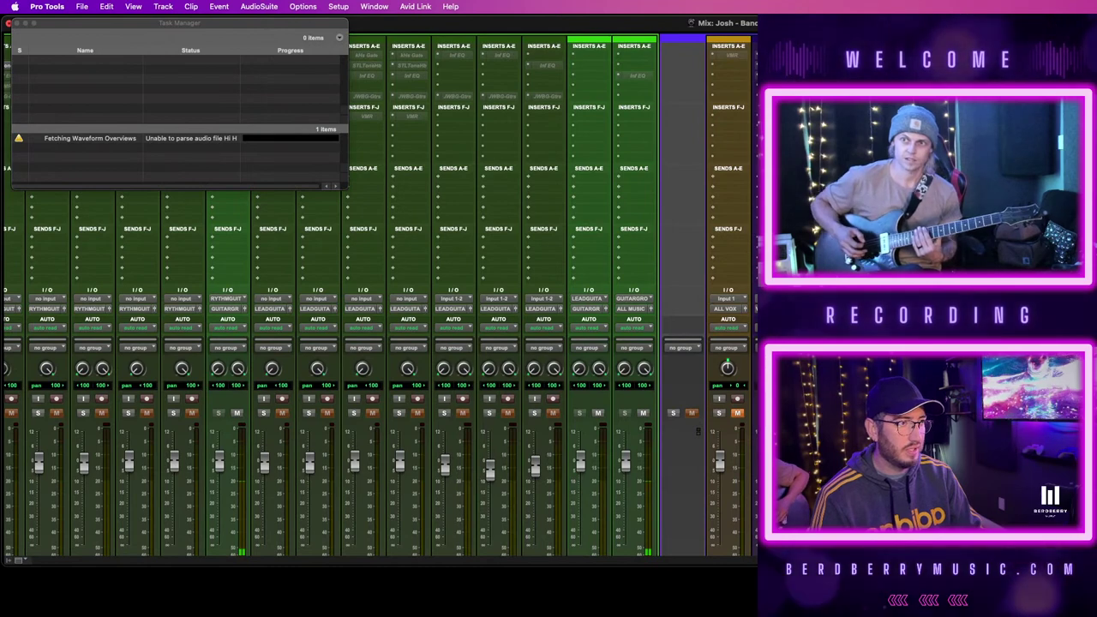
scroll(377, 343, down, 4)
drag(757, 494, 571, 549)
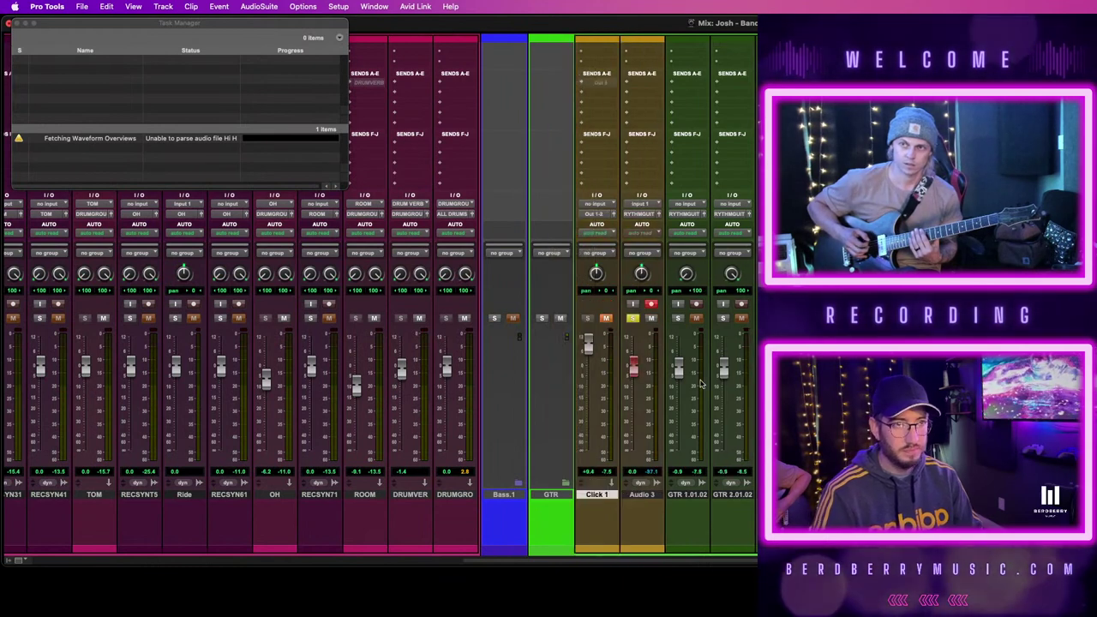
key(super+equal)
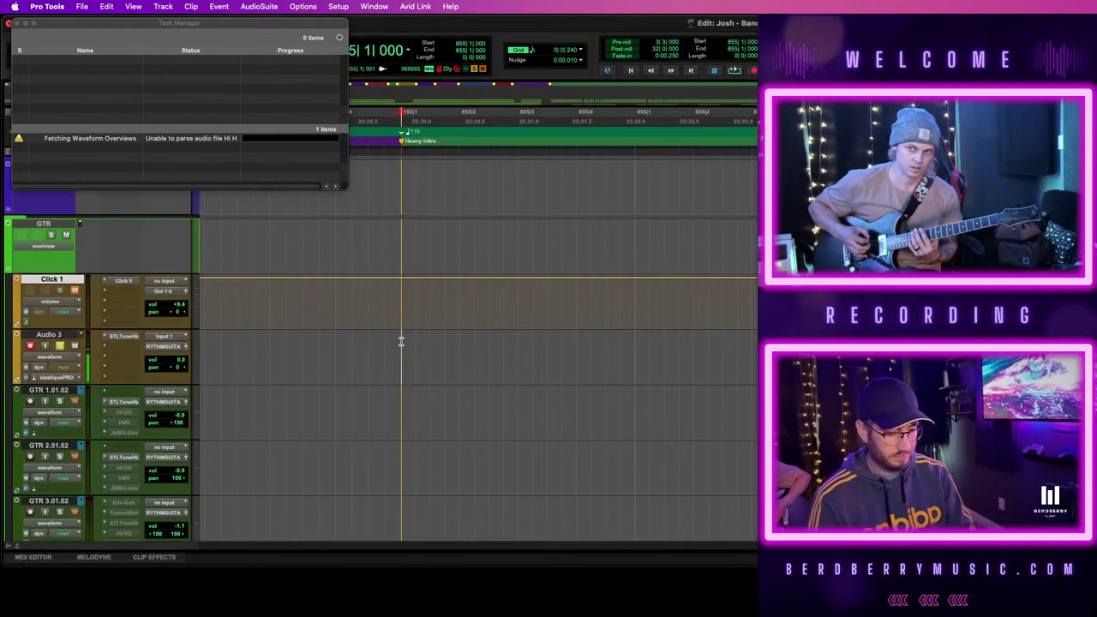
Record a riff take on Audio 3 from 855|1|000 and turn off the track's Elastic Audio plug-in
key(super+space)
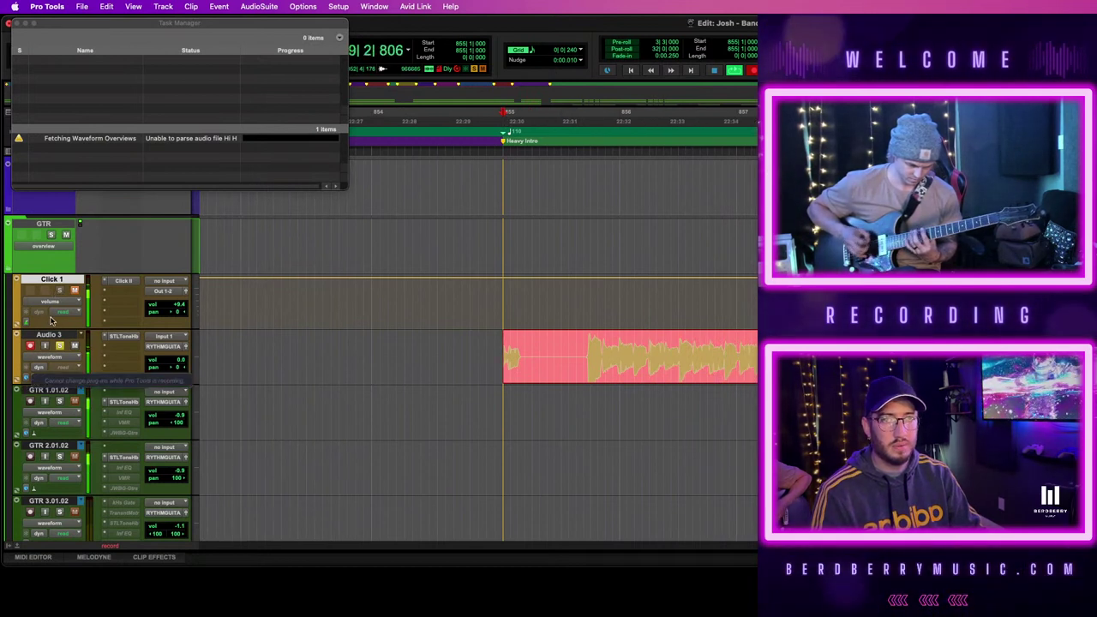
key(space)
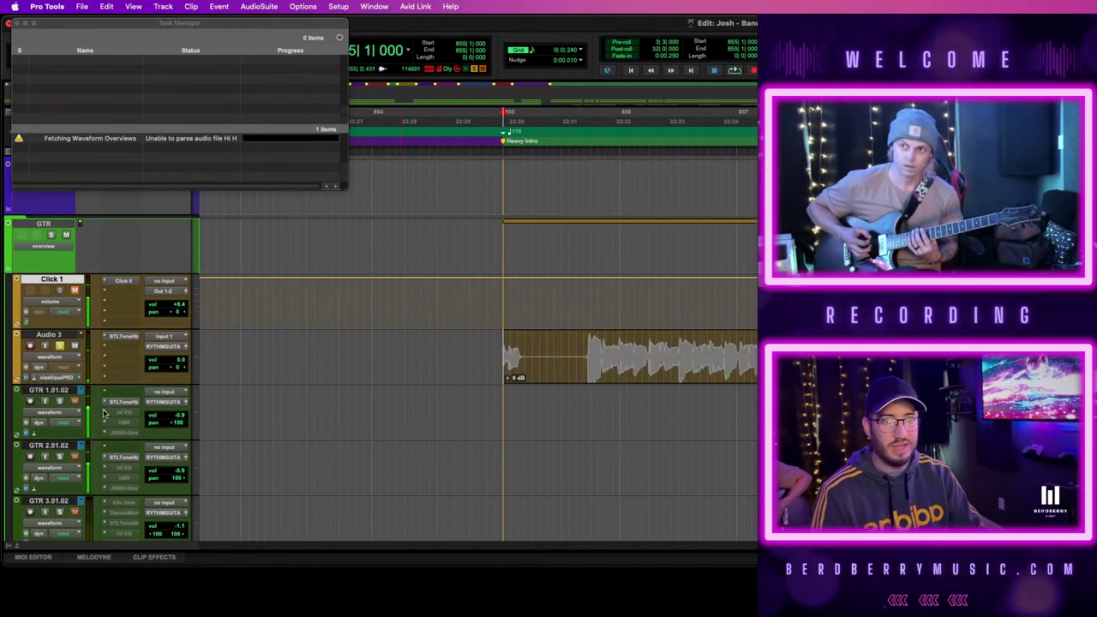
click(52, 377)
click(52, 320)
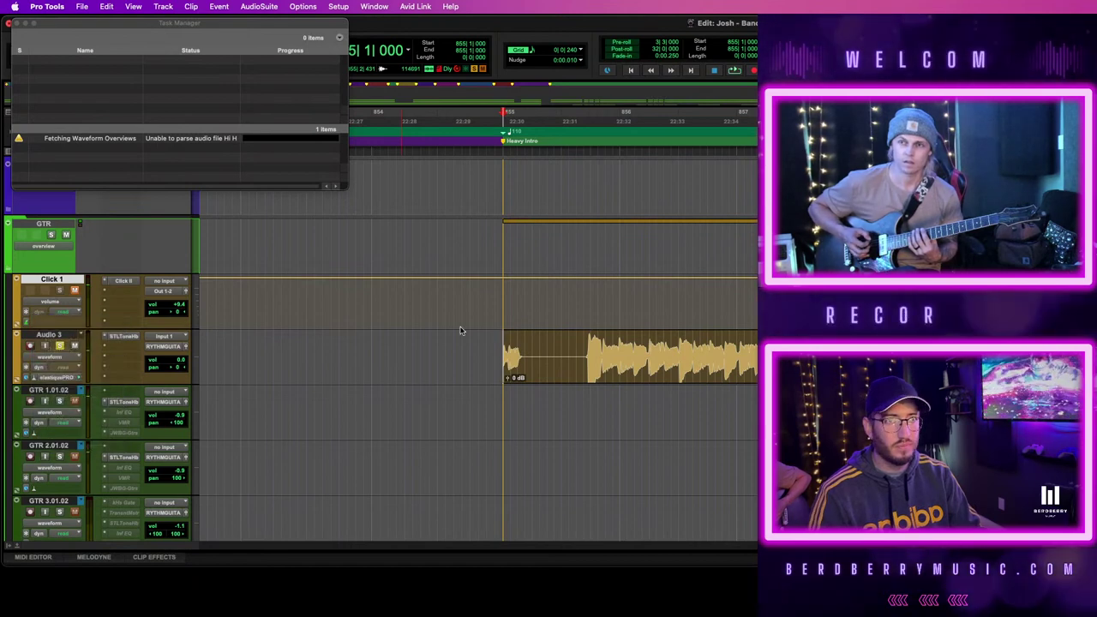
key(super+bracketright)
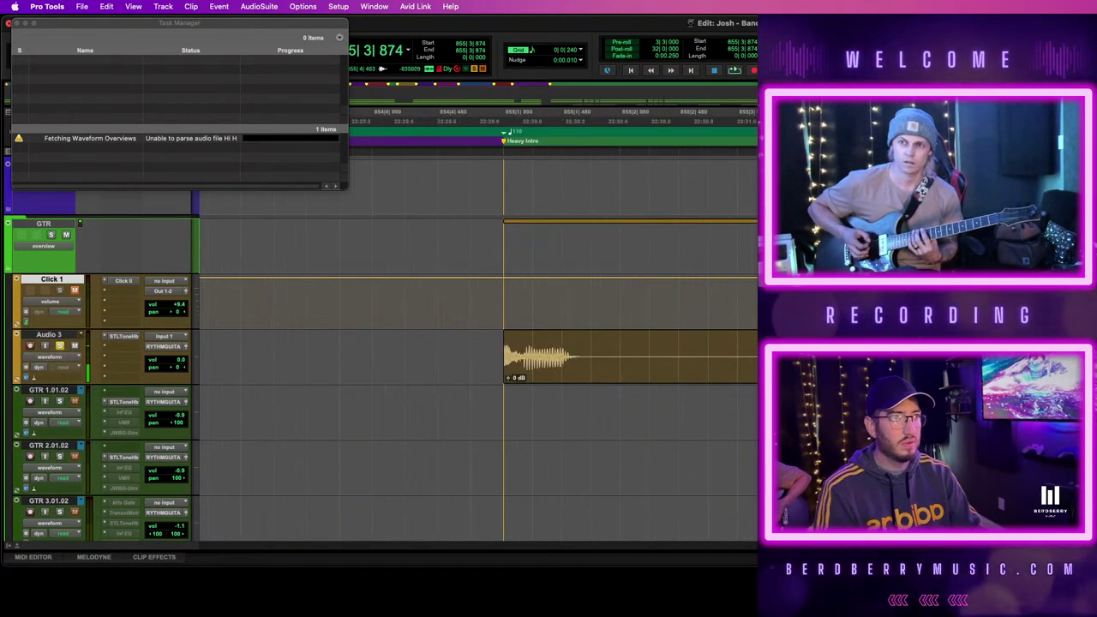
Check the recorded riff take along Audio 3 between bars 855 and 858
click(941, 356)
key(space)
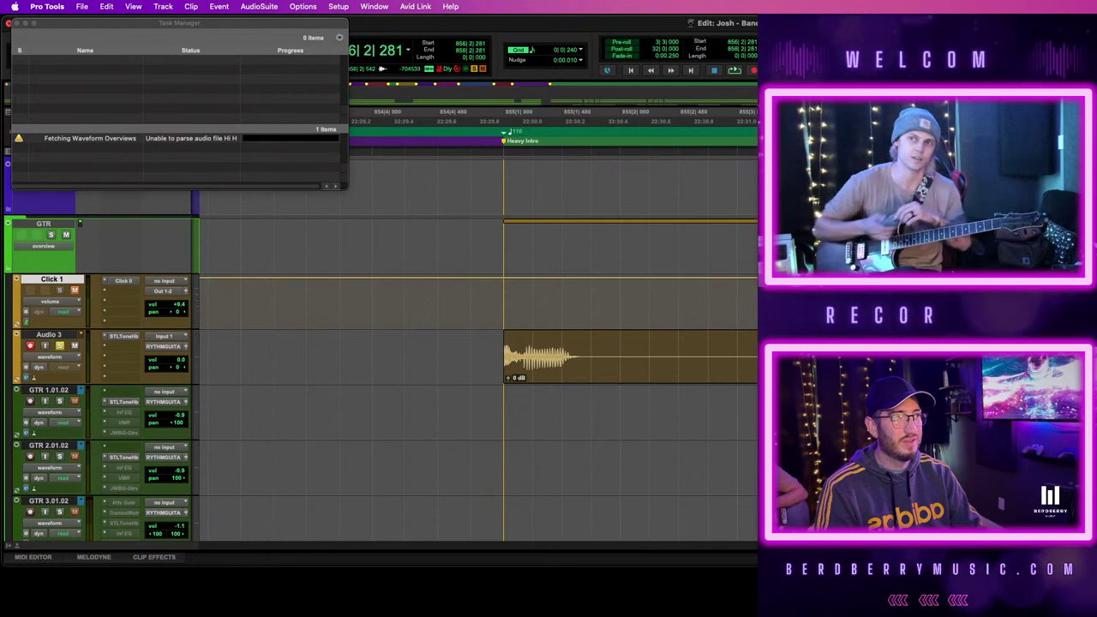
key(r)
key(r)
key(r)
key(r)
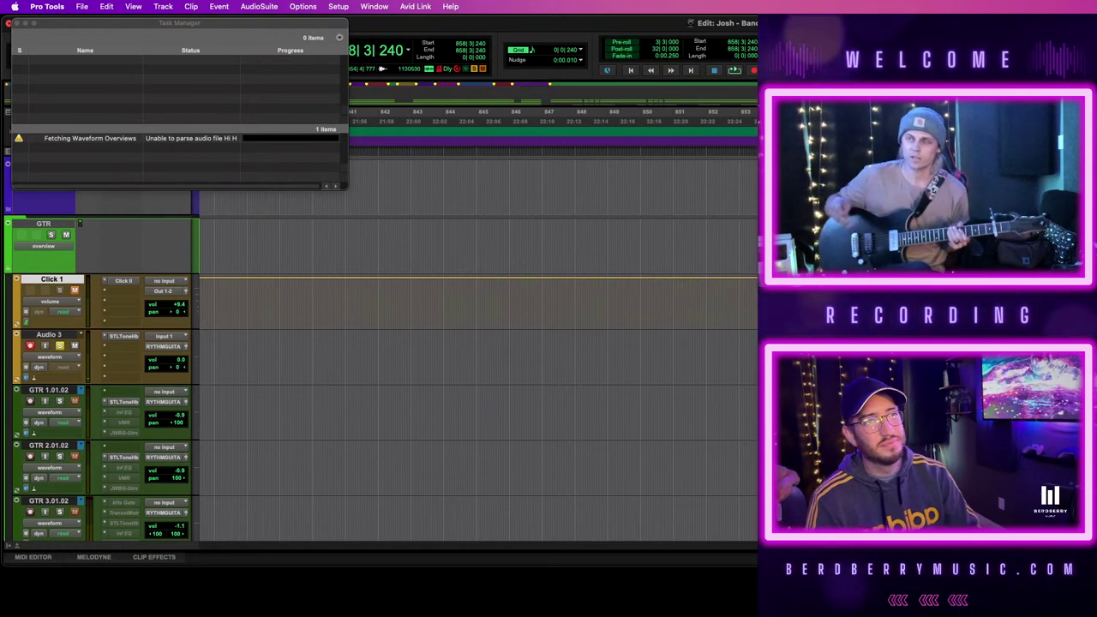
click(810, 352)
key(t)
key(t)
key(t)
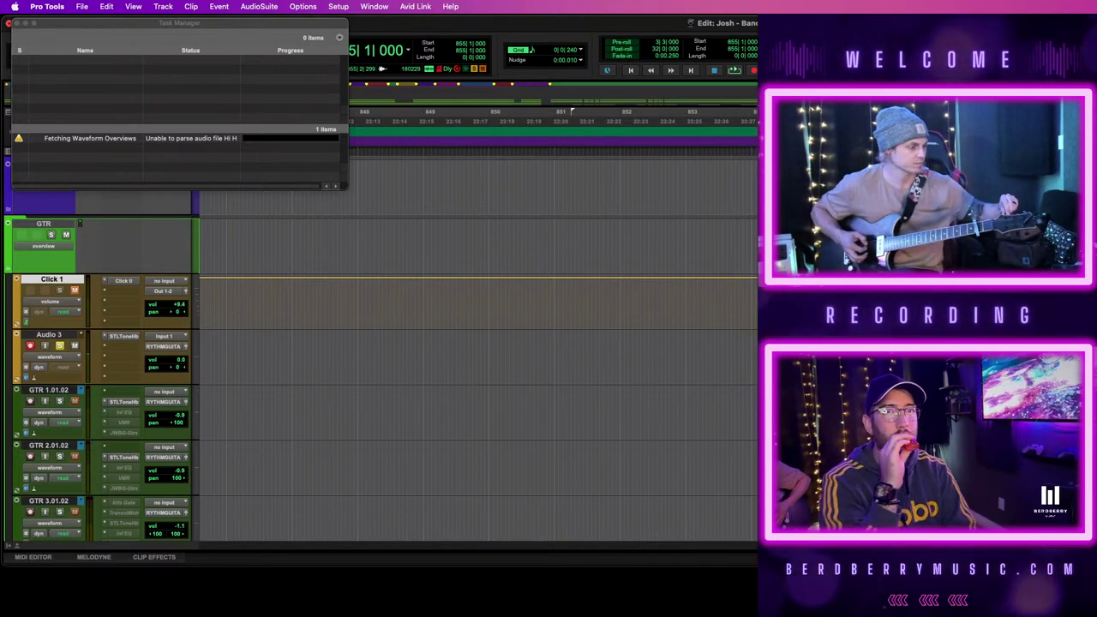
Close the Task Manager and record a new riff take on Audio 3 from 855|1|000 with Click 1 unmuted
click(16, 24)
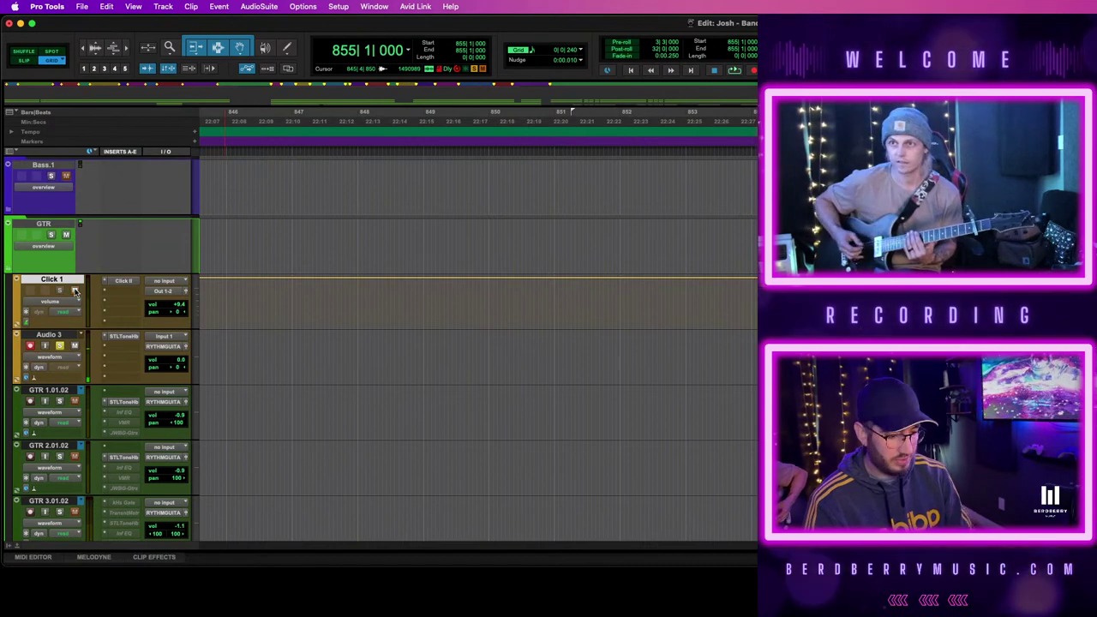
key(space)
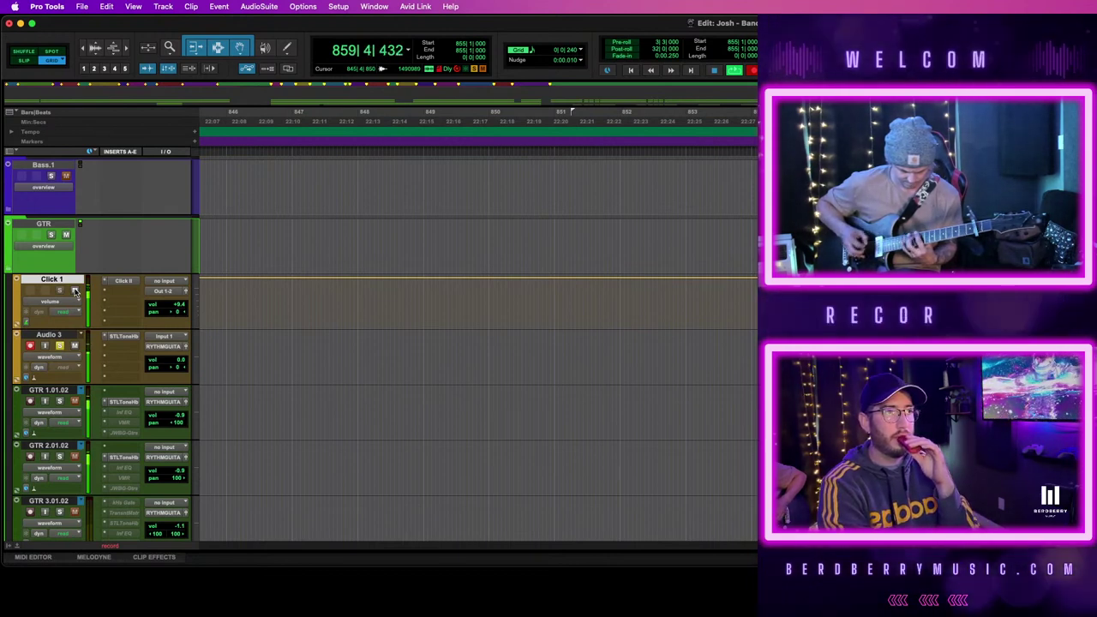
key(space)
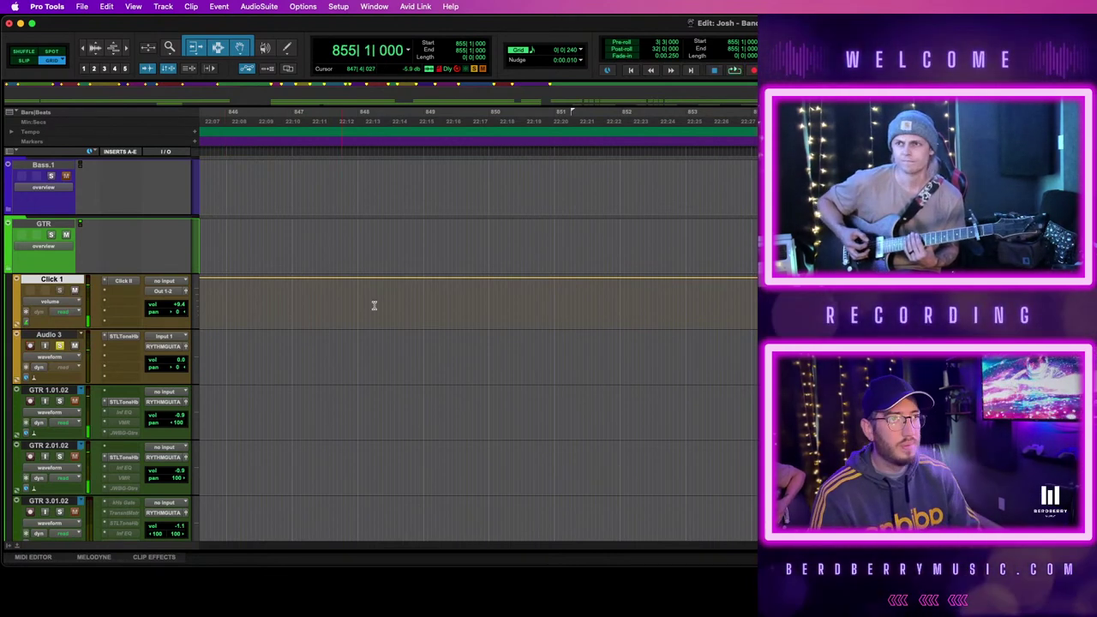
Separate the new Audio 3 take into individual clips at each guitar hit from 856|1|000 onward
click(882, 306)
key(t)
key(t)
key(t)
click(854, 306)
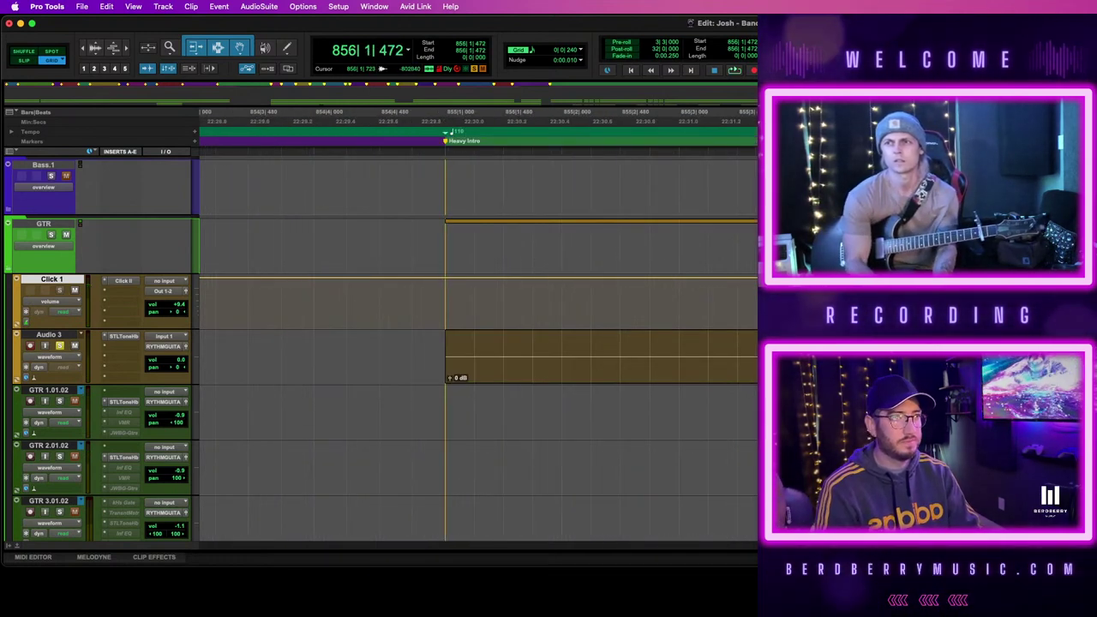
drag(1015, 355, 1093, 368)
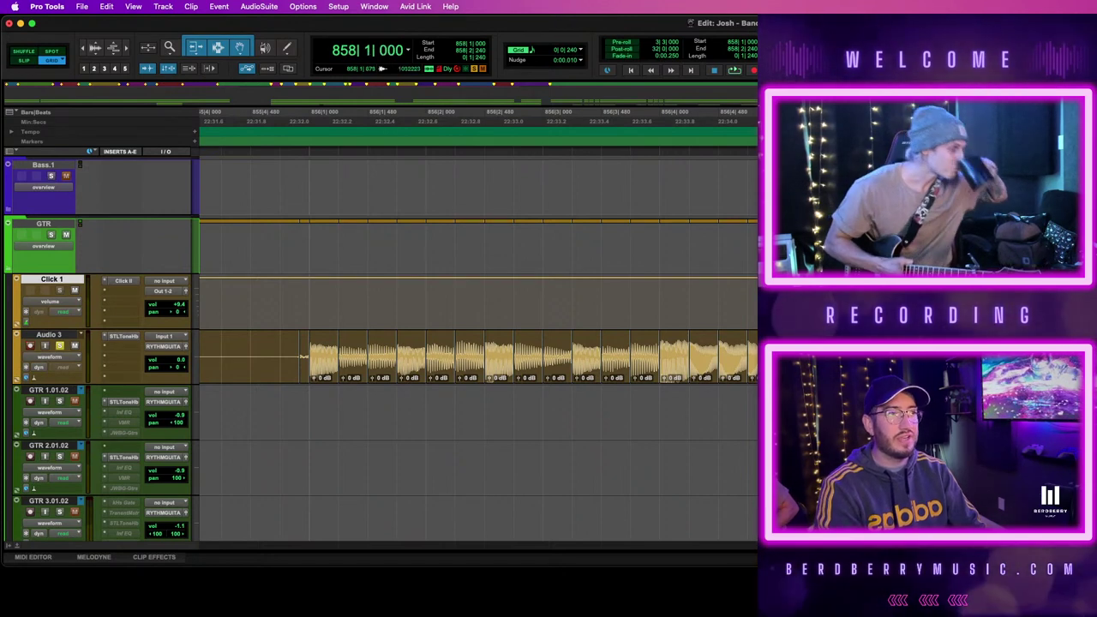
Delete the leftover sliver before the first hit at bar 856 on Audio 3 and select all the riff clips
drag(308, 368, 299, 372)
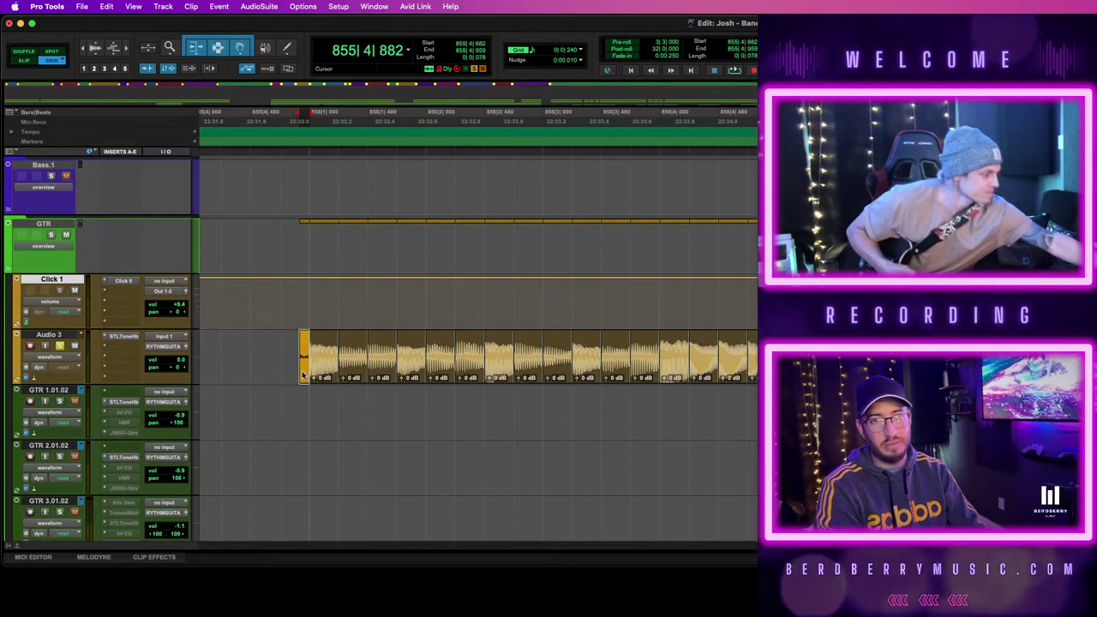
key(Delete)
click(320, 372)
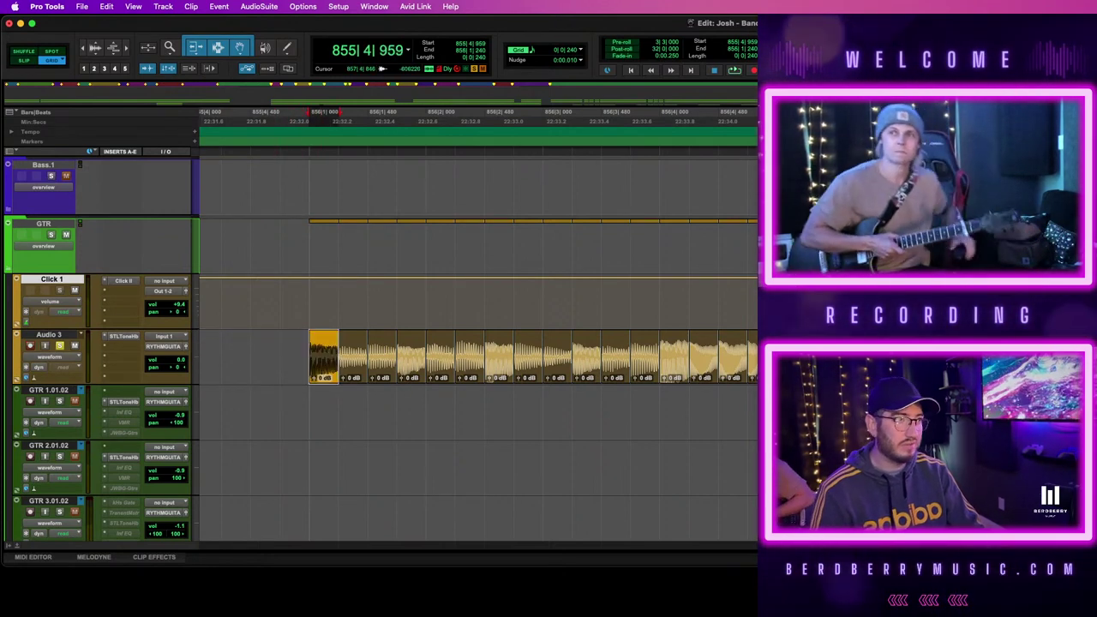
key(super+a)
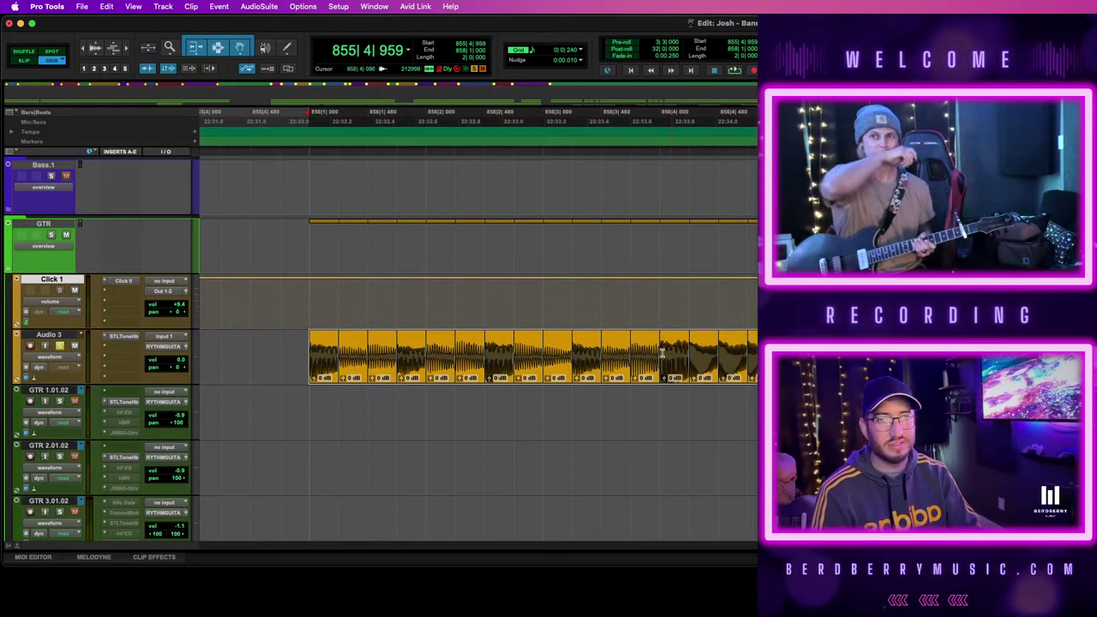
Play back the riff clips and move them from Audio 3 onto GTR 1.01.02, starting at 855|1|000
key(space)
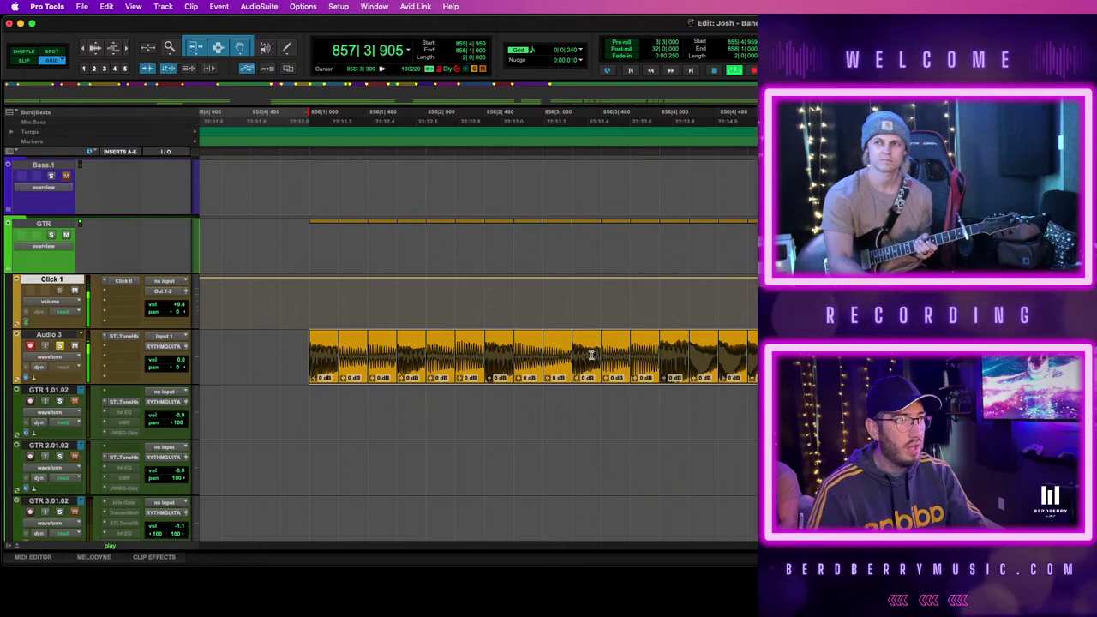
key(r)
key(r)
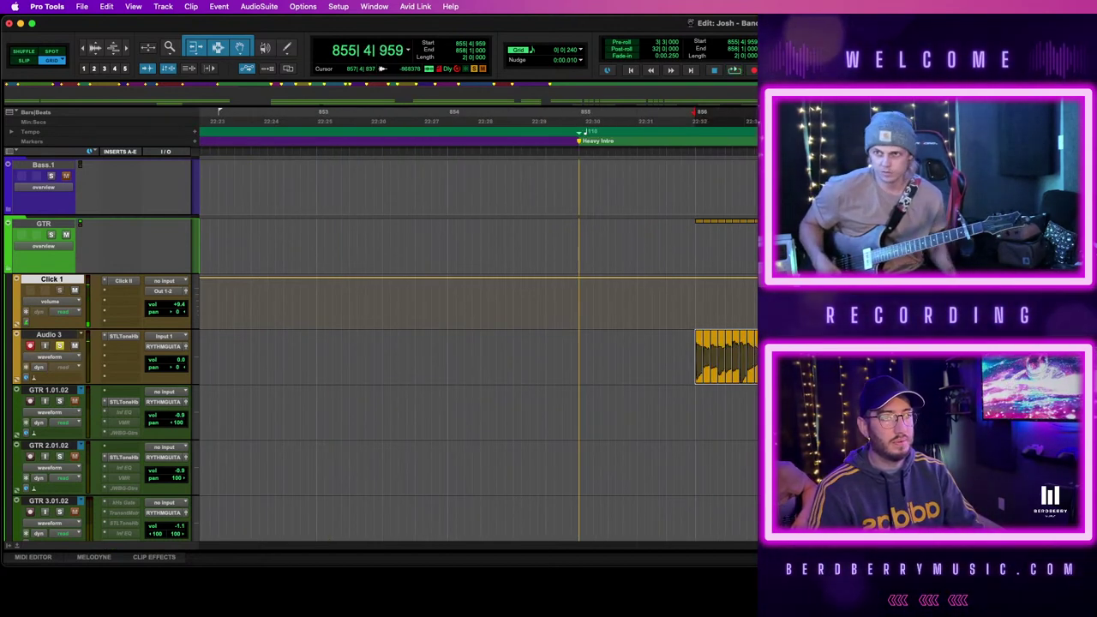
drag(729, 357, 612, 413)
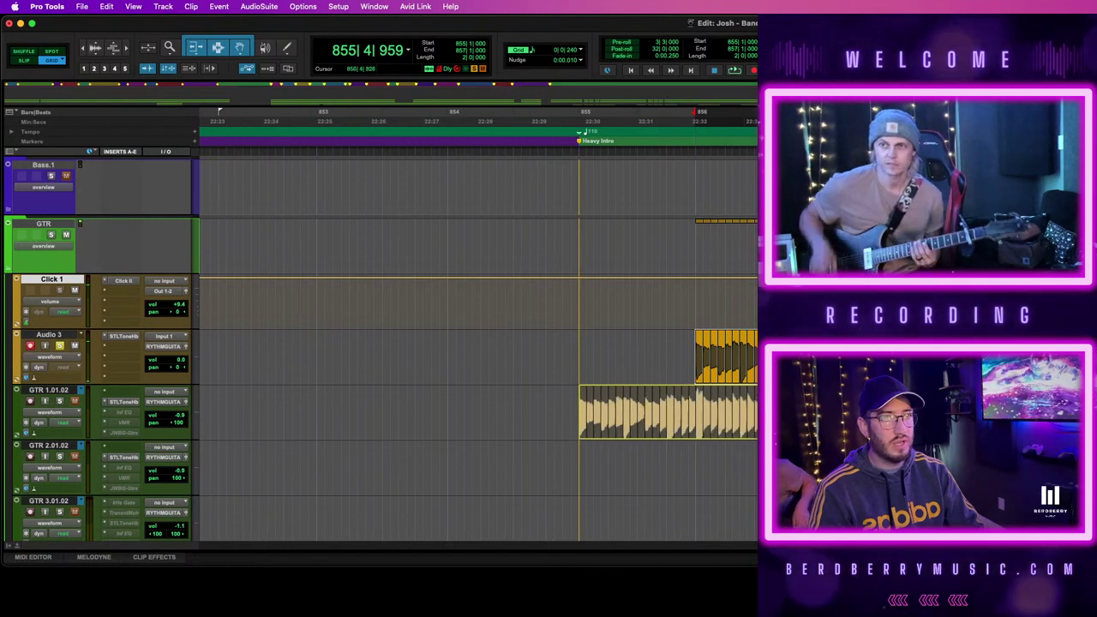
key(space)
click(975, 402)
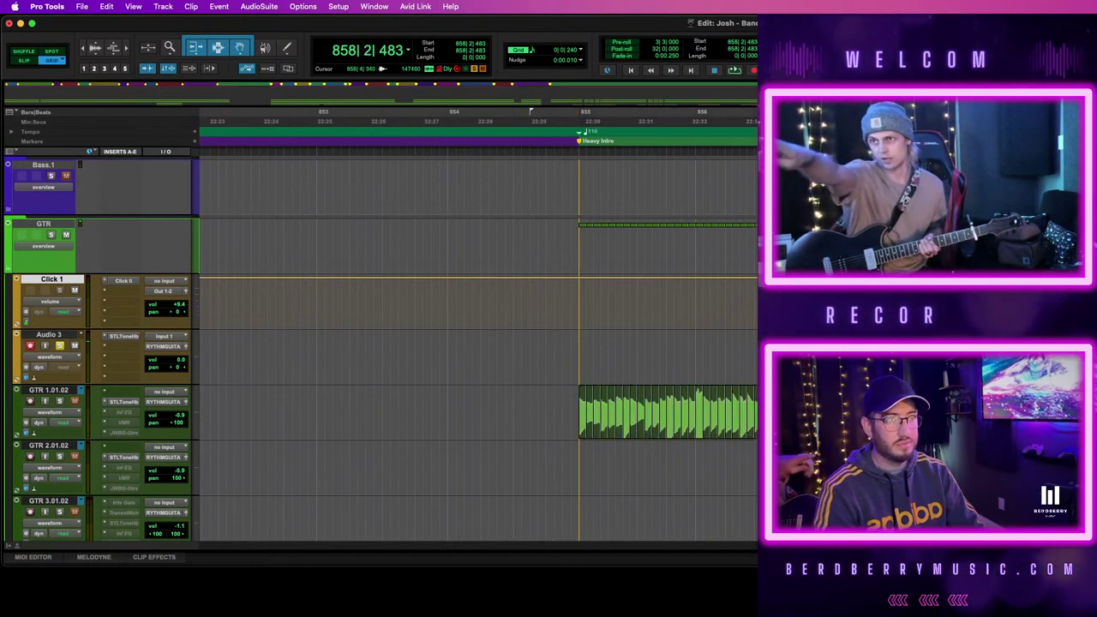
Select the riff clips on GTR 1.01.02 from 855|1|000 to 857|1|000 and duplicate them
click(810, 428)
shift+click(584, 432)
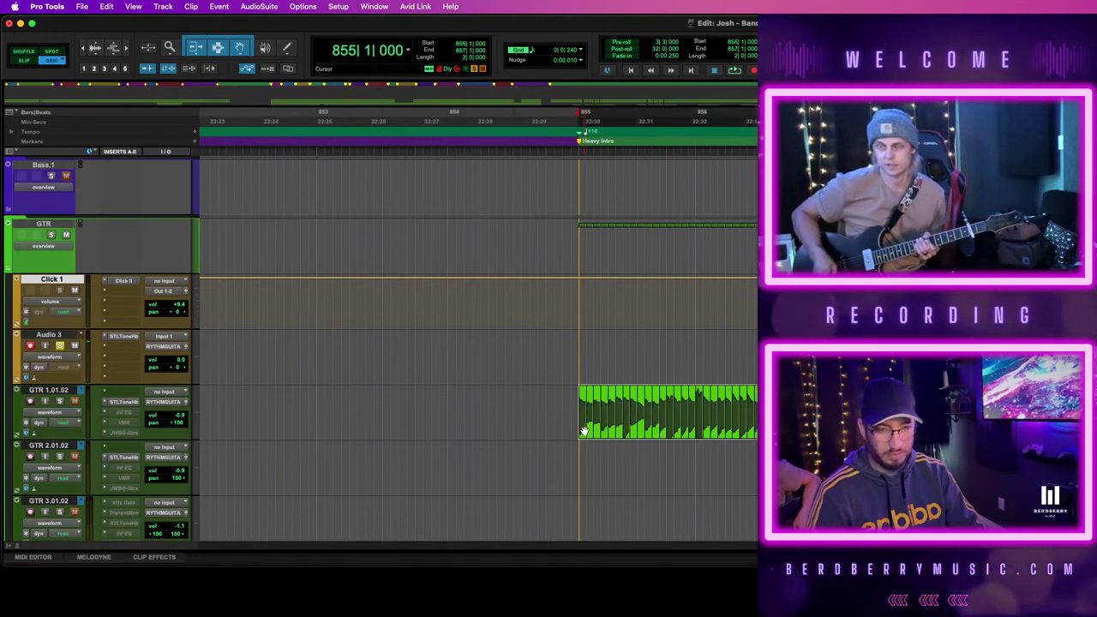
key(super+d)
Record a second riff layer on Audio 3 from 855|1|000
click(576, 340)
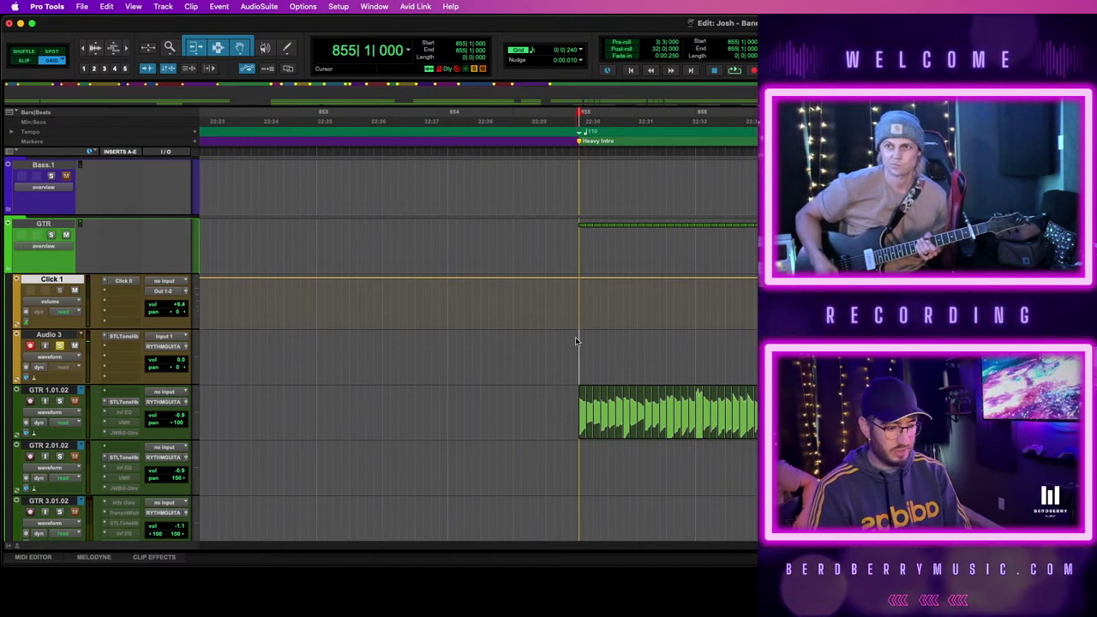
key(super+space)
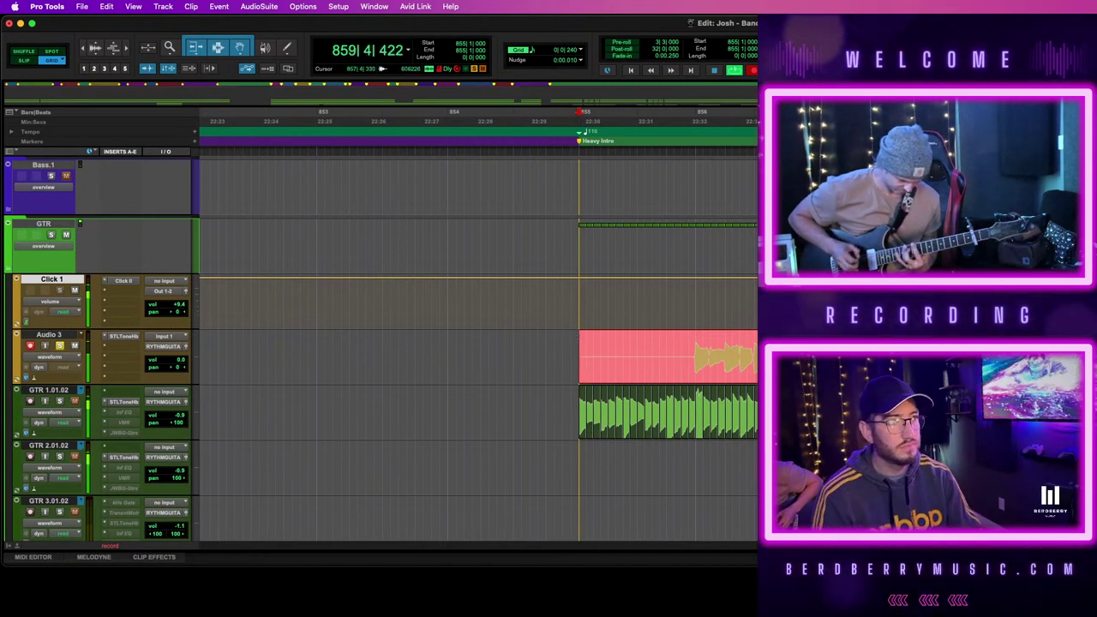
key(space)
Separate the second riff layer on Audio 3 into individual clips at each hit up to 858|1|000
click(732, 370)
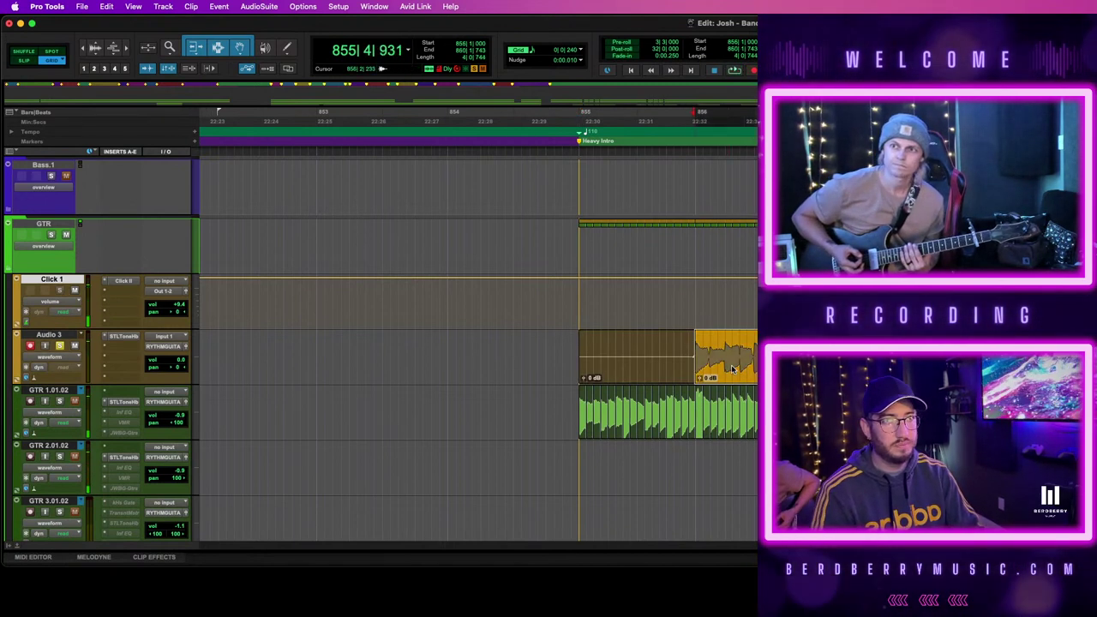
key(t)
key(t)
click(885, 370)
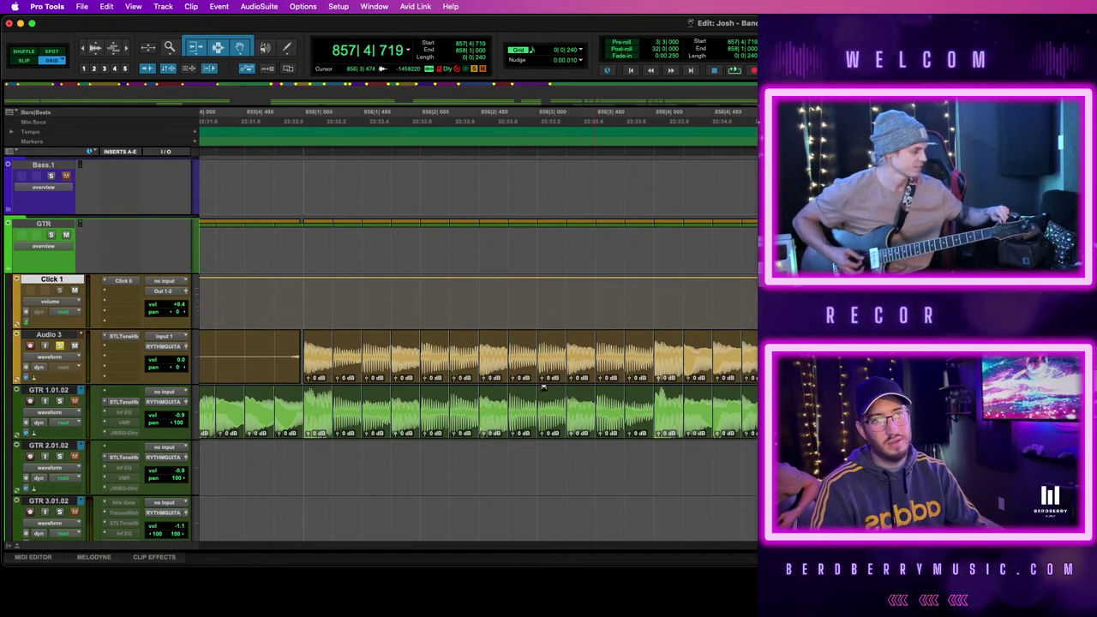
Select the second layer's riff clips on Audio 3 and move them onto GTR 2.01.02, starting at the Heavy Intro marker
shift+click(319, 372)
key(r)
key(r)
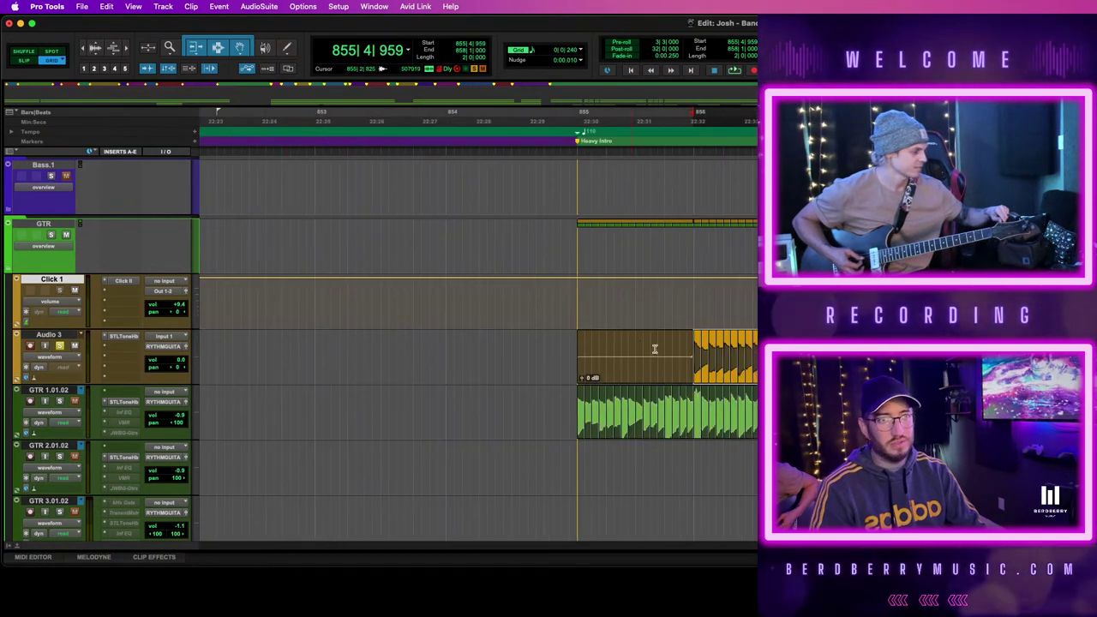
drag(698, 373, 583, 454)
click(710, 379)
Delete the silent leftover clip on Audio 3 in bar 855 and play back the layered riffs with Audio 3 unsoloed
click(679, 372)
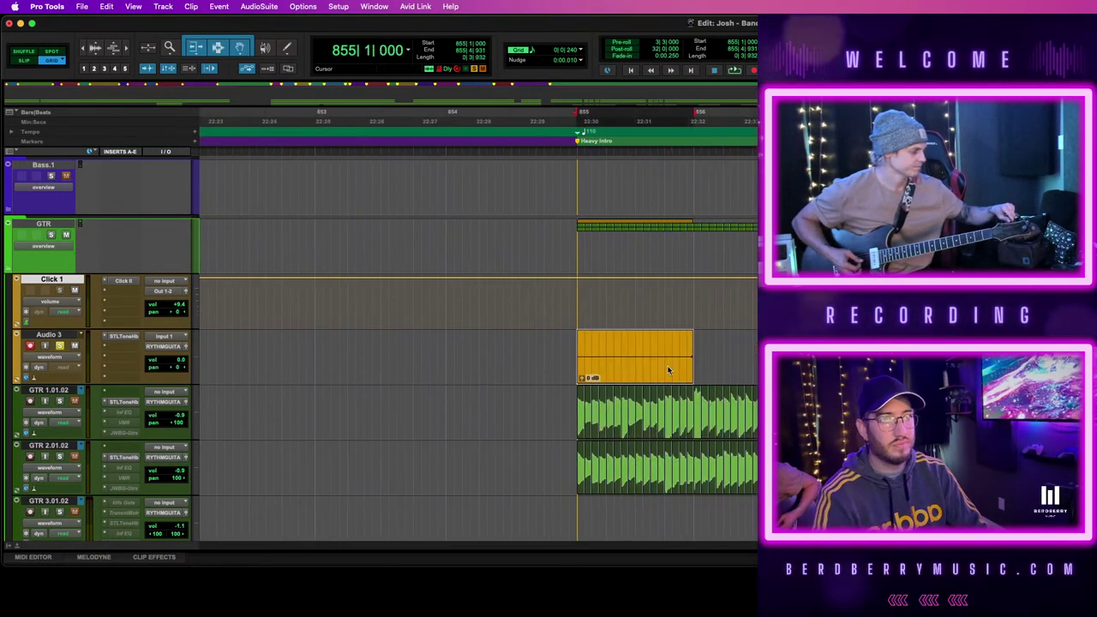
key(Delete)
key(space)
key(space)
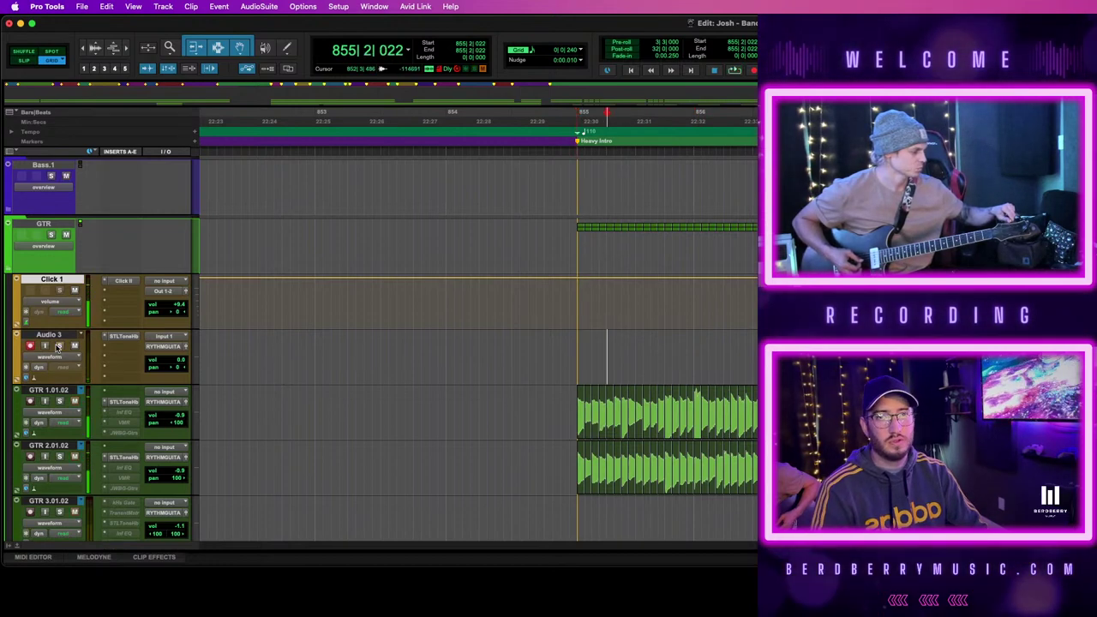
Play back the layered guitar riffs from the Heavy Intro marker at 855|1|000 and follow them to bar 863
key(space)
key(space)
click(574, 343)
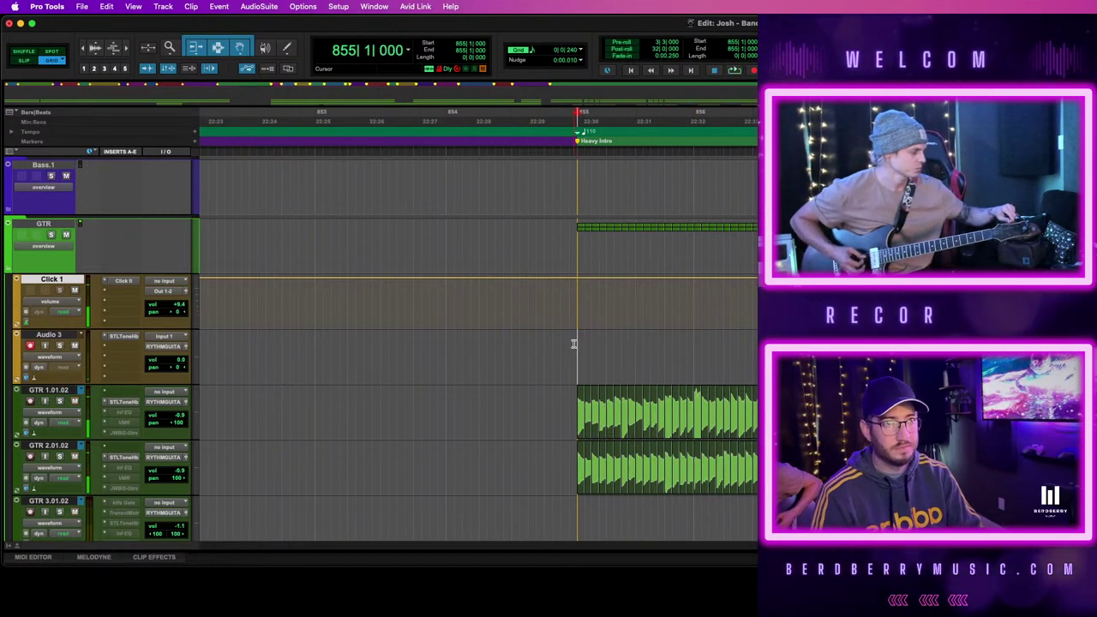
key(space)
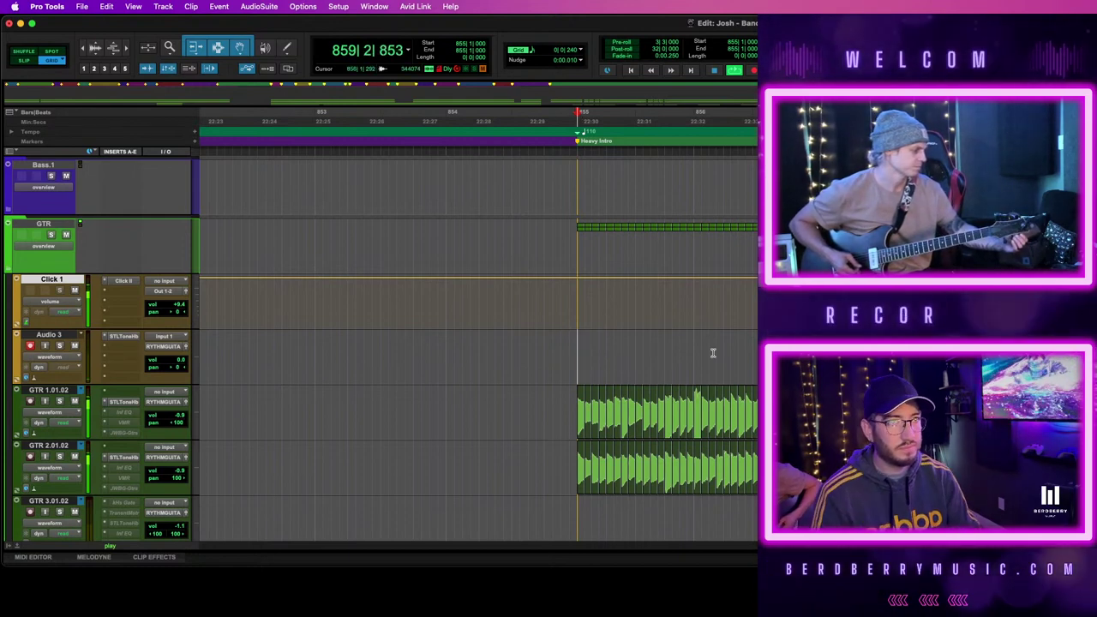
scroll(712, 352, right, 3)
scroll(478, 352, right, 1)
scroll(478, 352, right, 3)
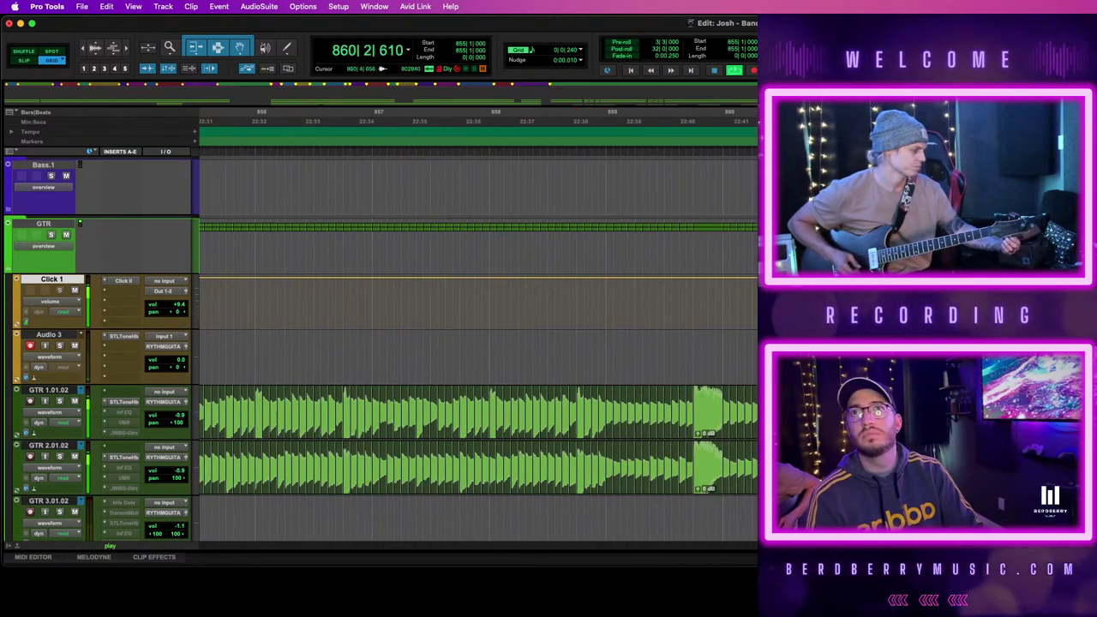
scroll(478, 352, right, 2)
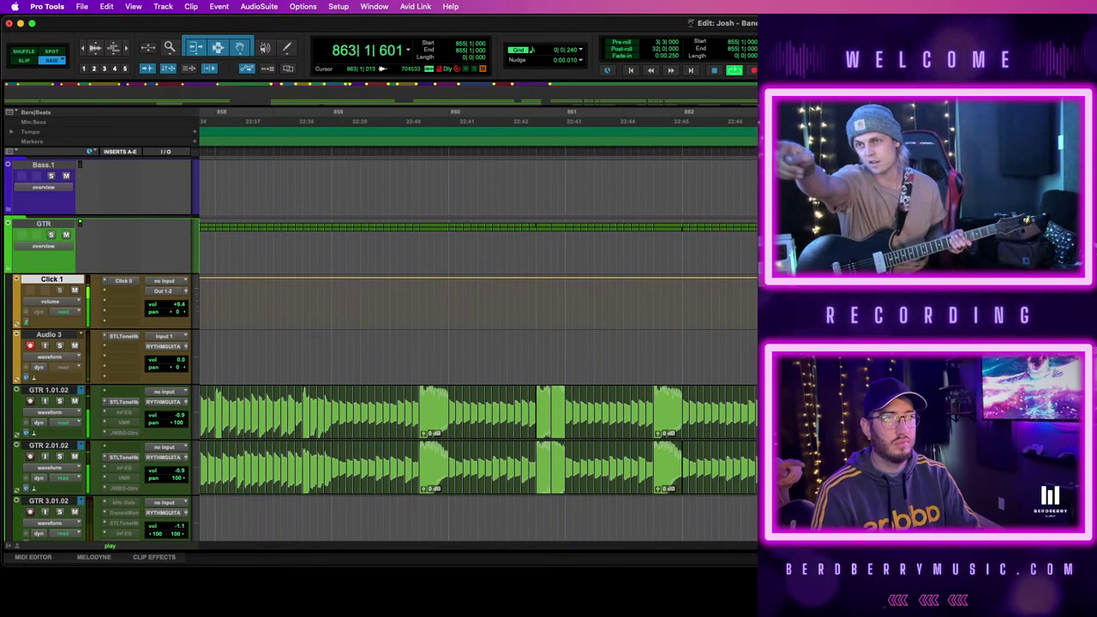
key(space)
Delete the clips from 862|1|000 to 863|1|000 on GTR 1.01.02 and GTR 2.01.02
click(771, 356)
key(t)
key(t)
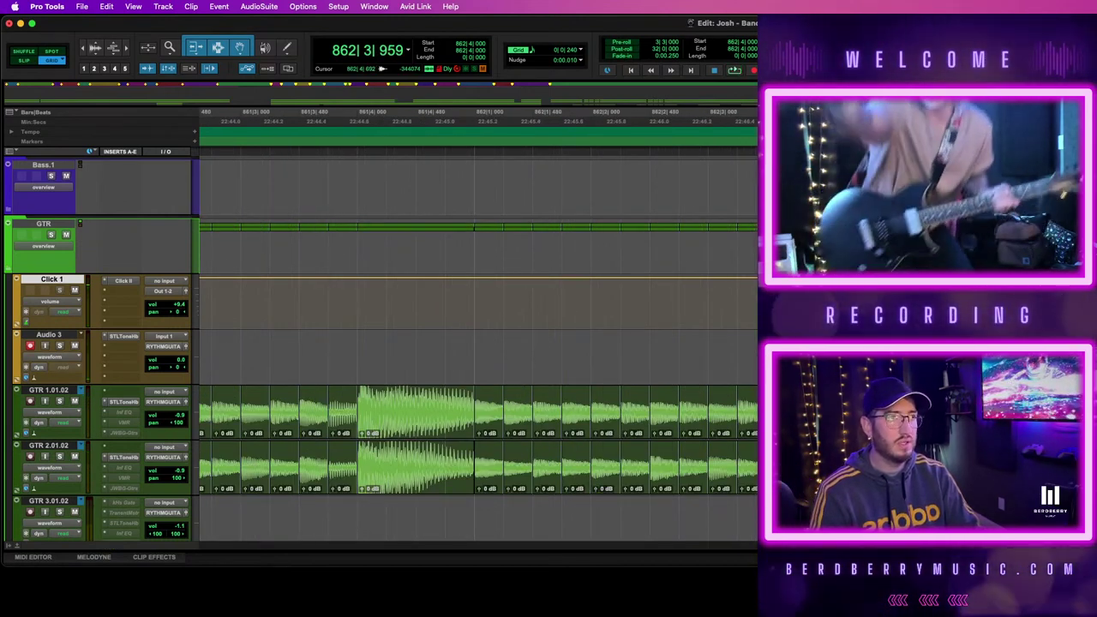
click(861, 423)
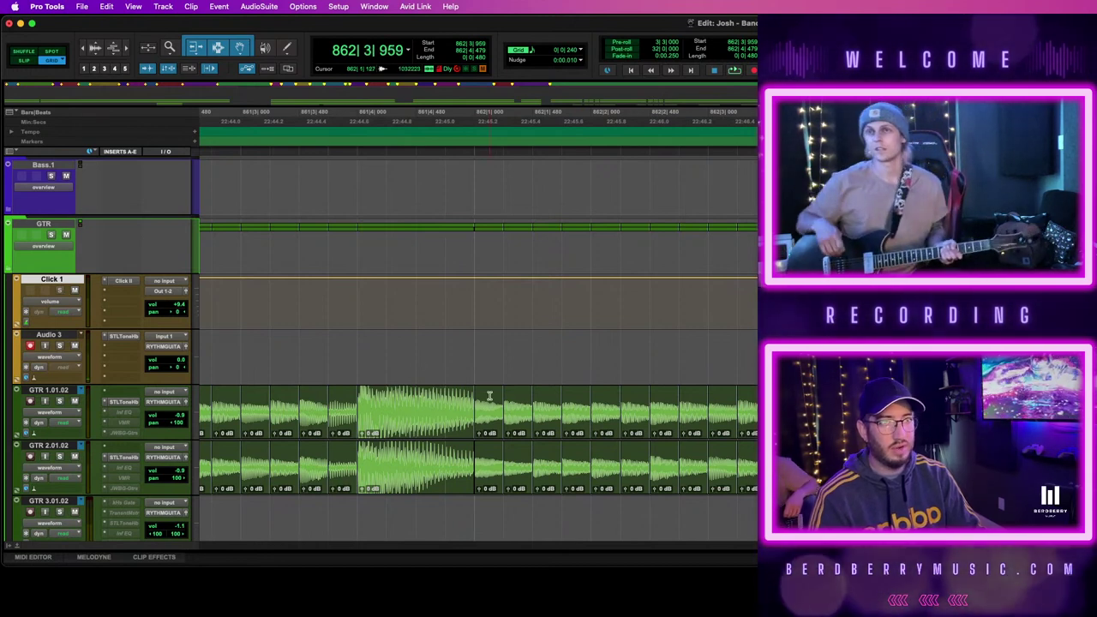
click(475, 347)
drag(626, 448, 971, 465)
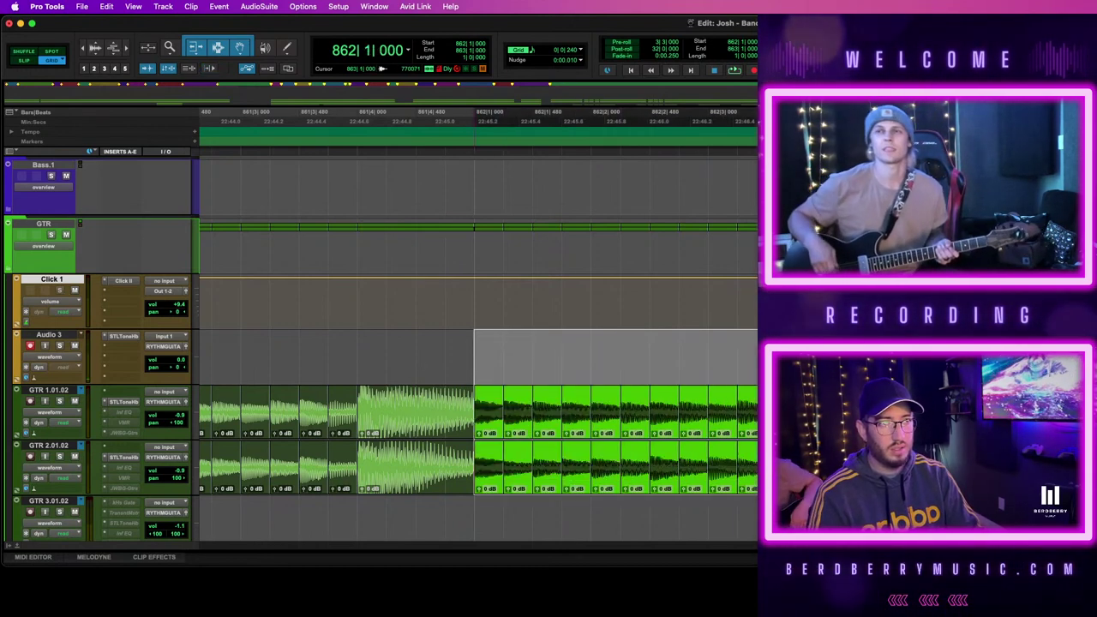
click(970, 464)
scroll(478, 411, left, 3)
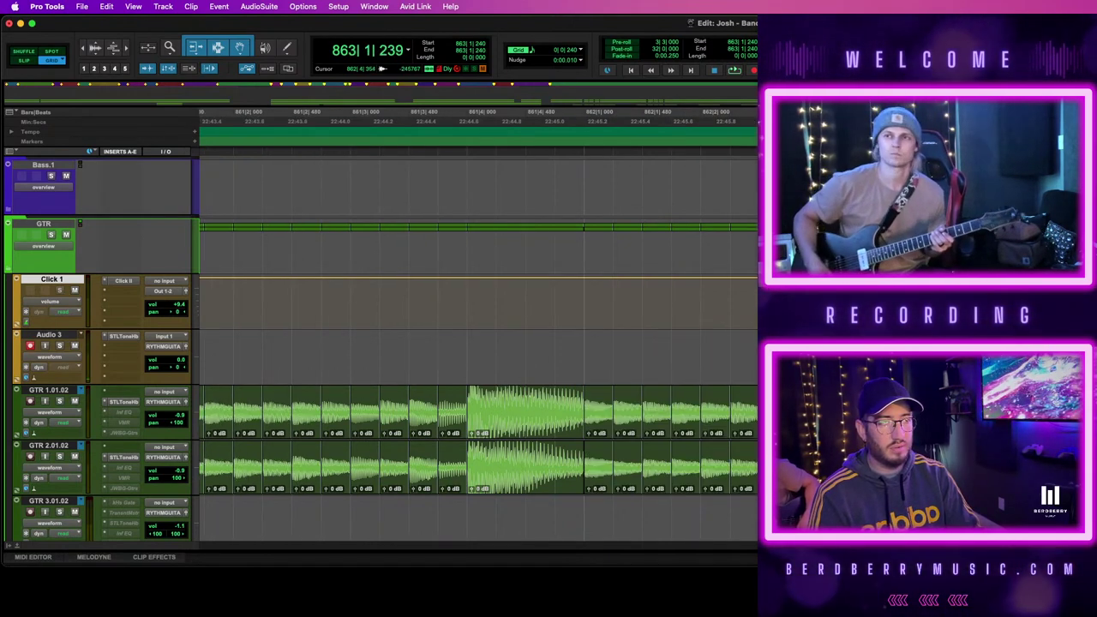
click(600, 426)
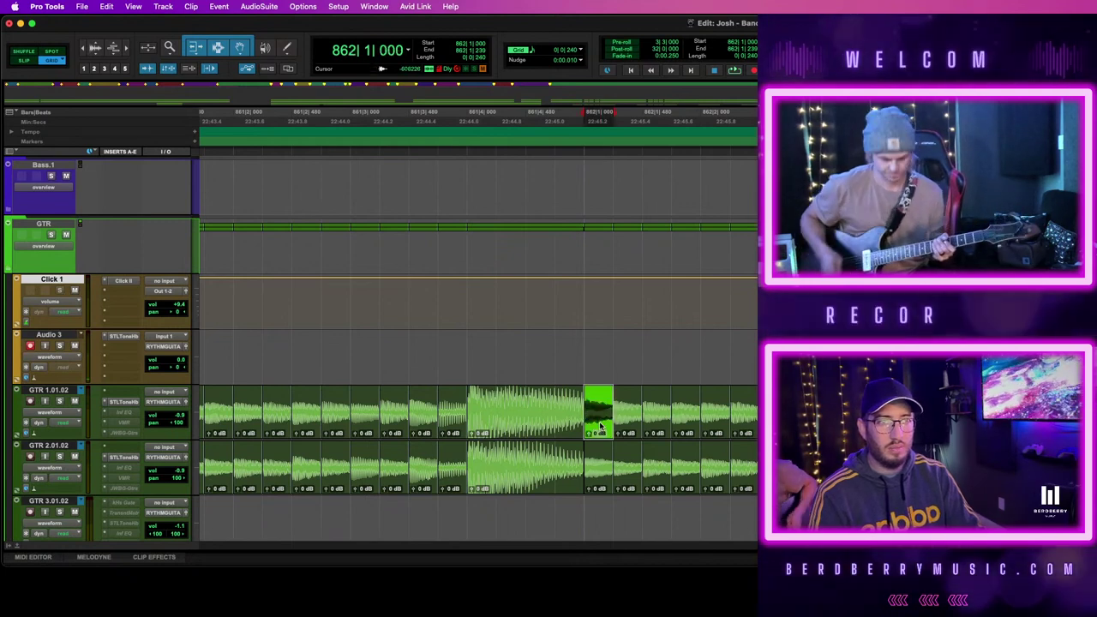
shift+click(1047, 415)
shift+click(1022, 467)
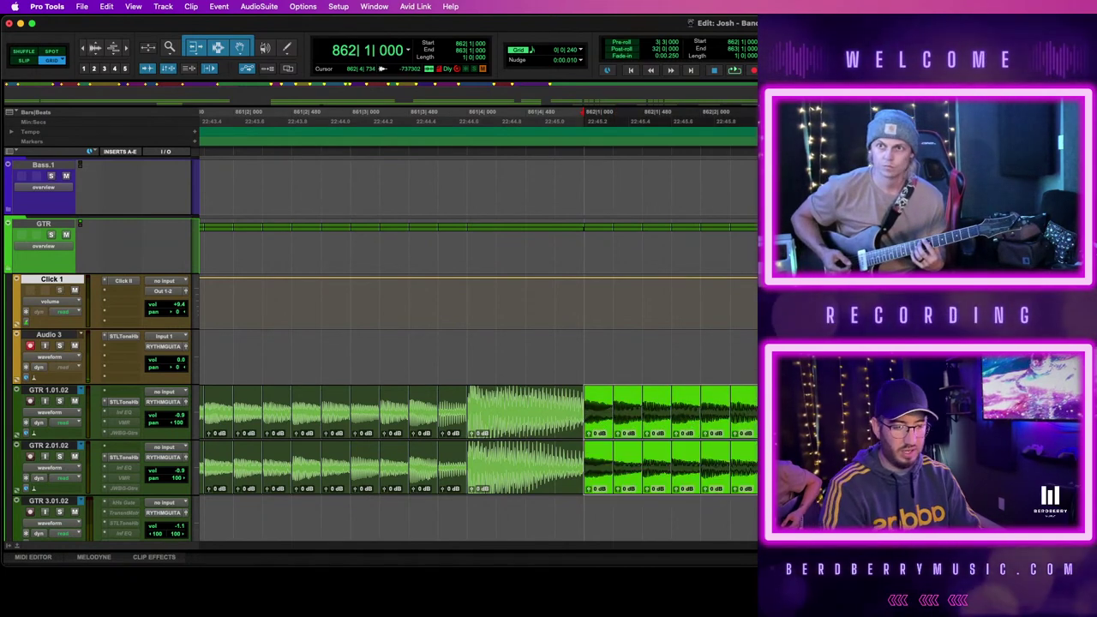
key(Delete)
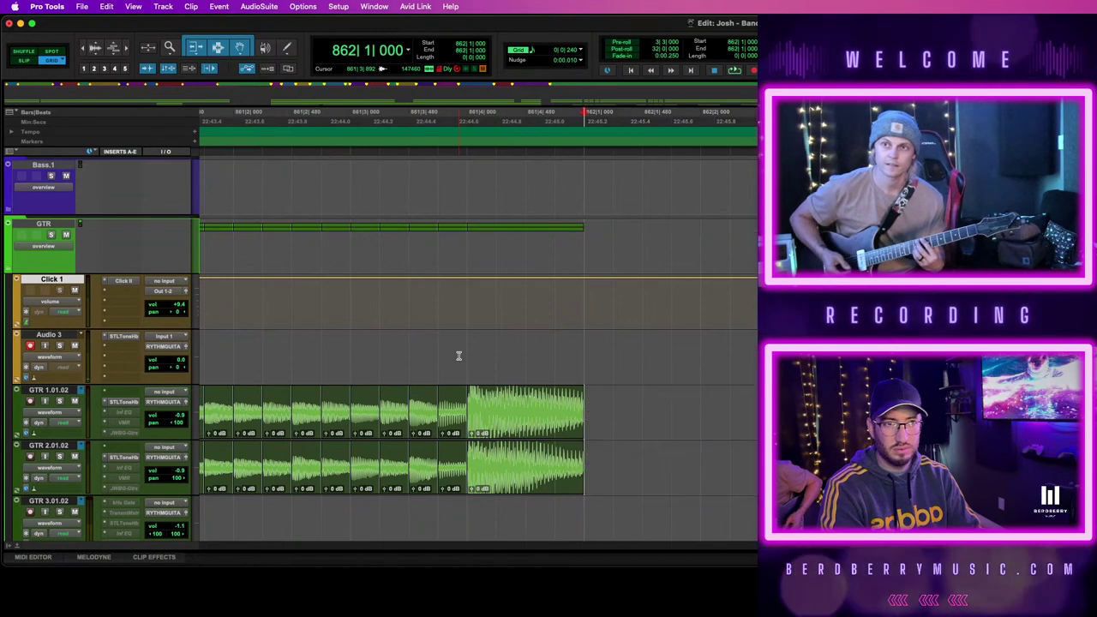
Record a take of the riff ending on Audio 3 from 861|1|000
key(r)
key(r)
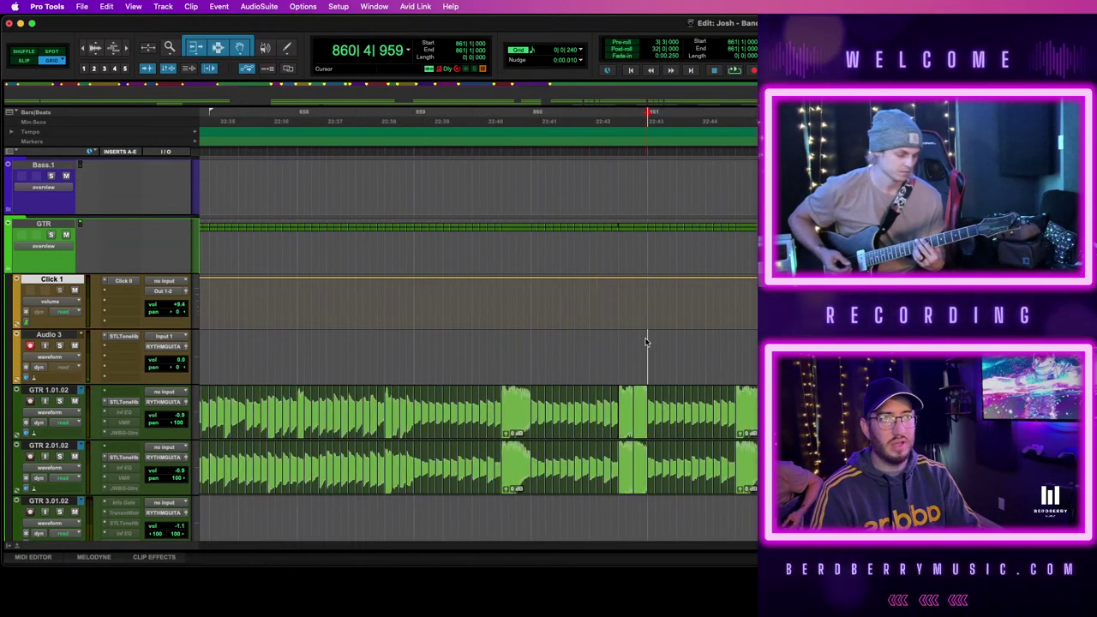
key(super+space)
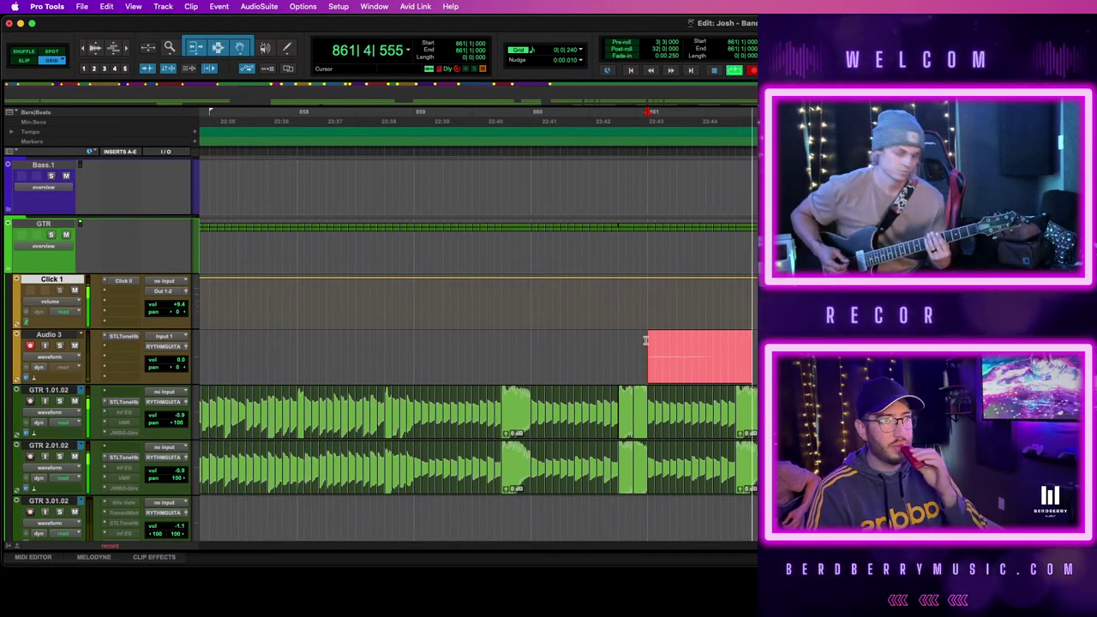
key(super+bracketright)
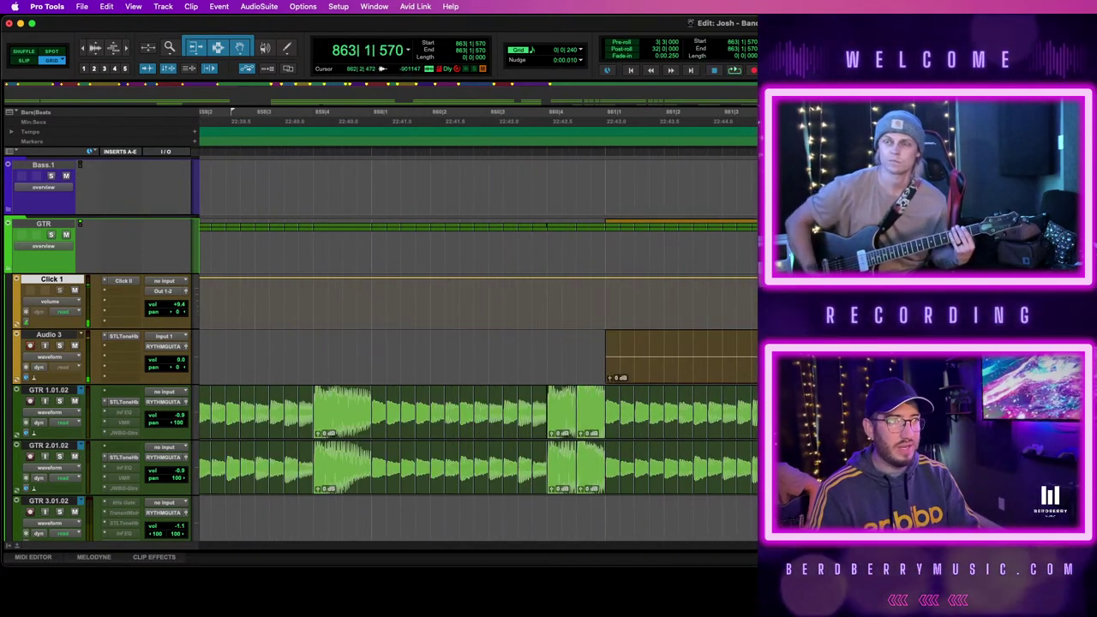
key(space)
Set the Elastic Audio algorithm of Audio 3 to elastiquePRO and quantize the take to 1/16 notes
key(alt+0)
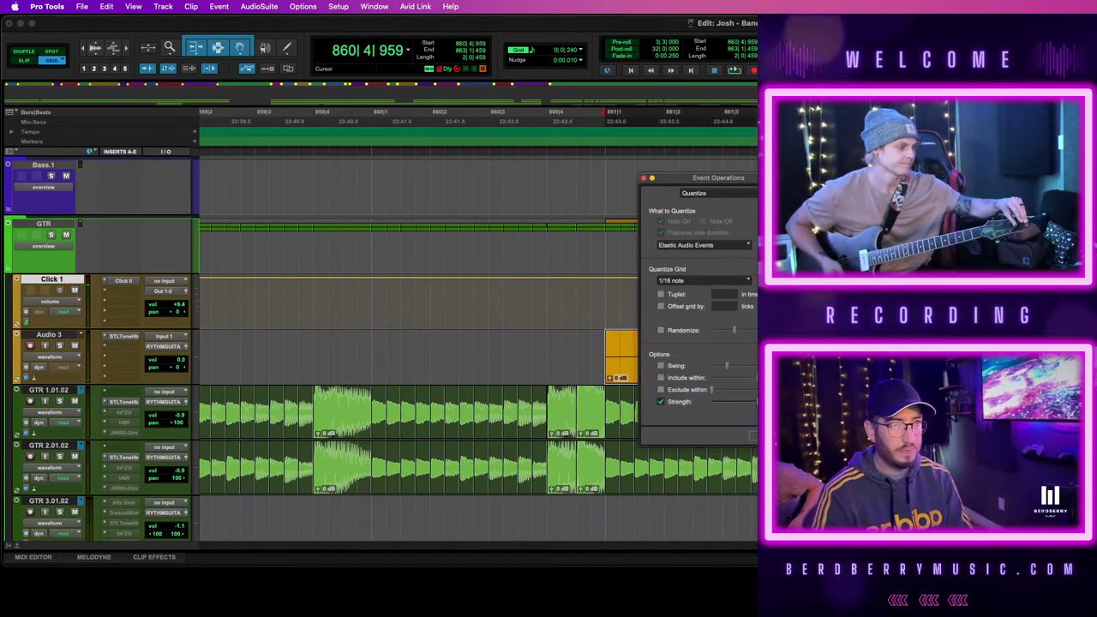
key(alt+0)
click(54, 379)
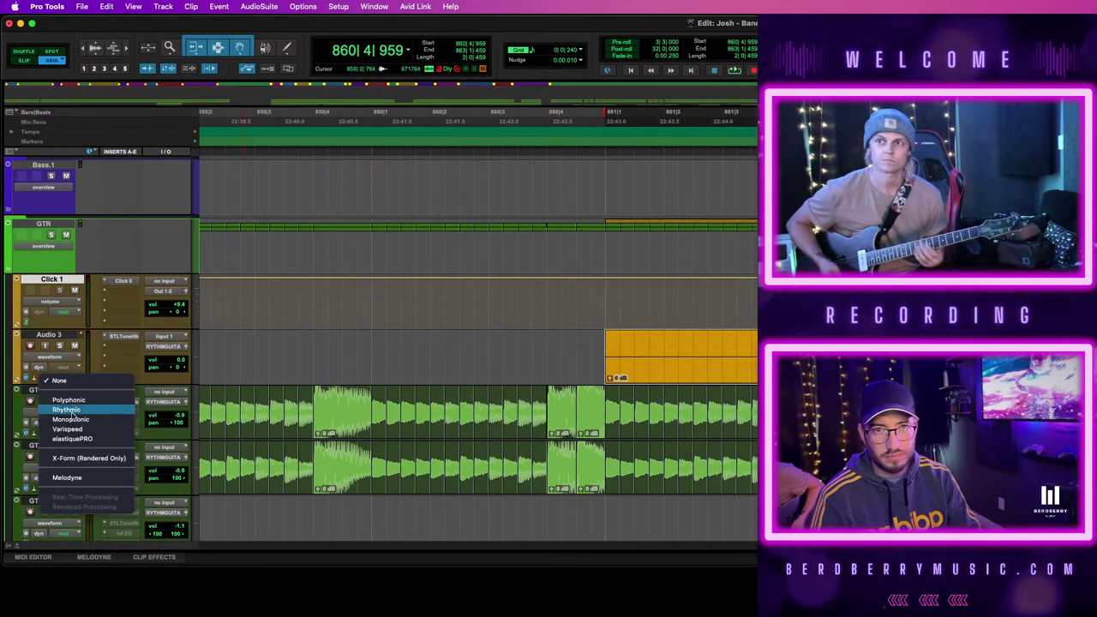
click(60, 439)
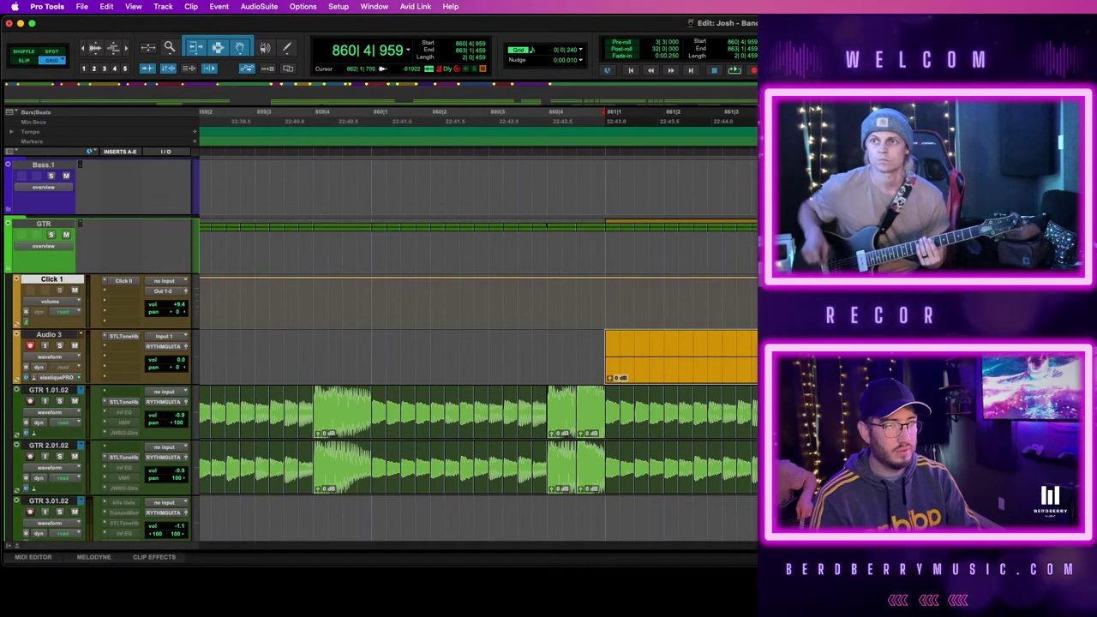
key(alt+0)
key(Return)
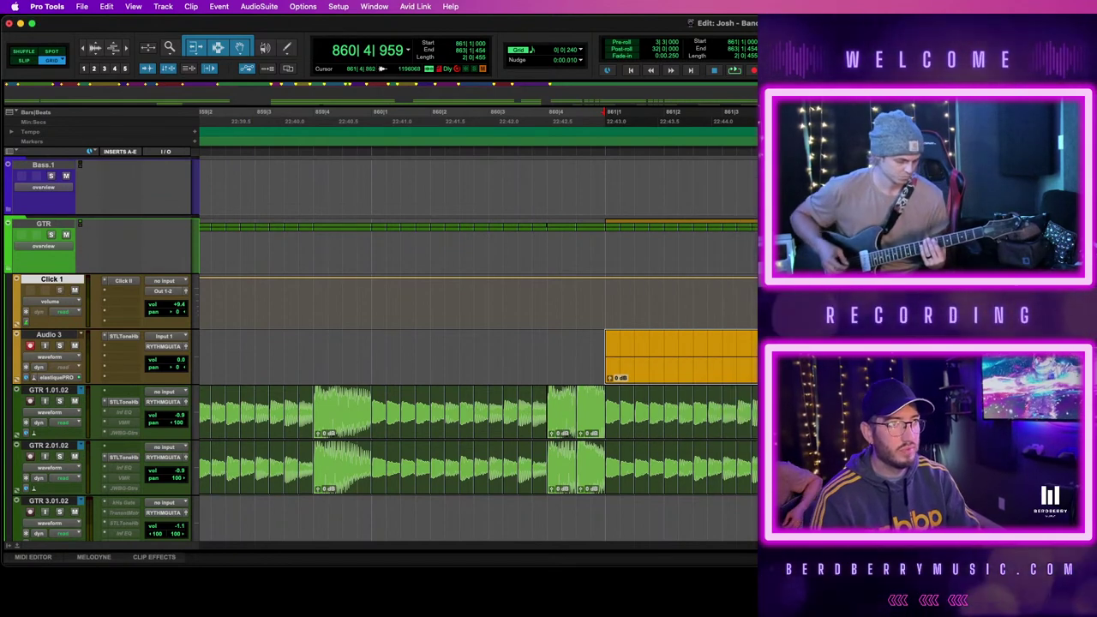
Undo the quantized take and re-record the riff ending on Audio 3 from 861|4|000 with pre-roll on
click(818, 356)
key(super+z)
key(super+z)
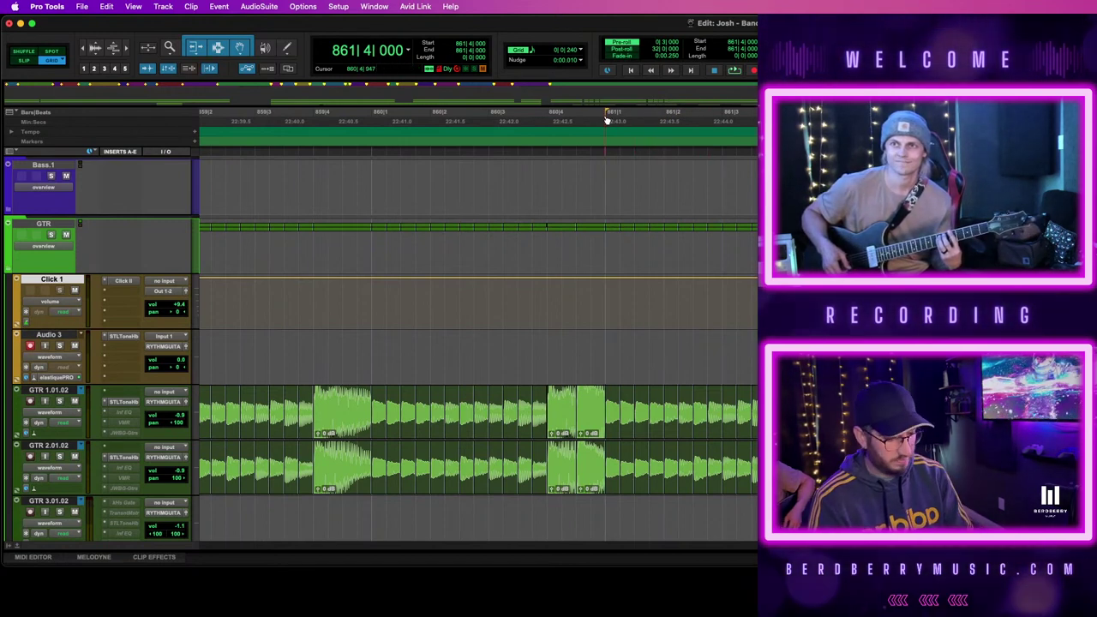
key(super+space)
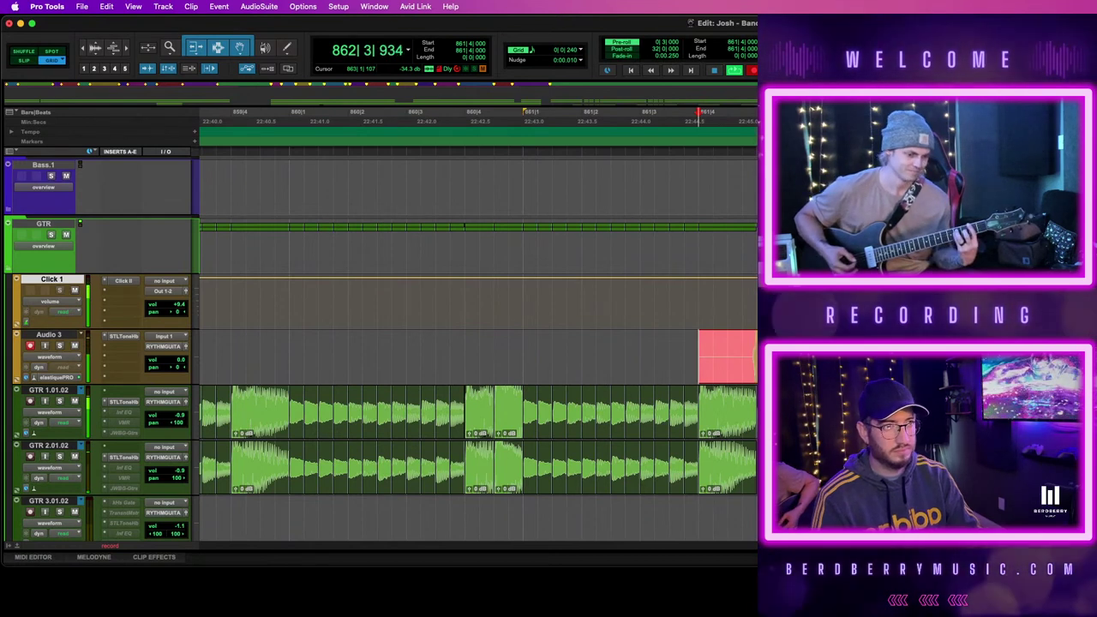
key(space)
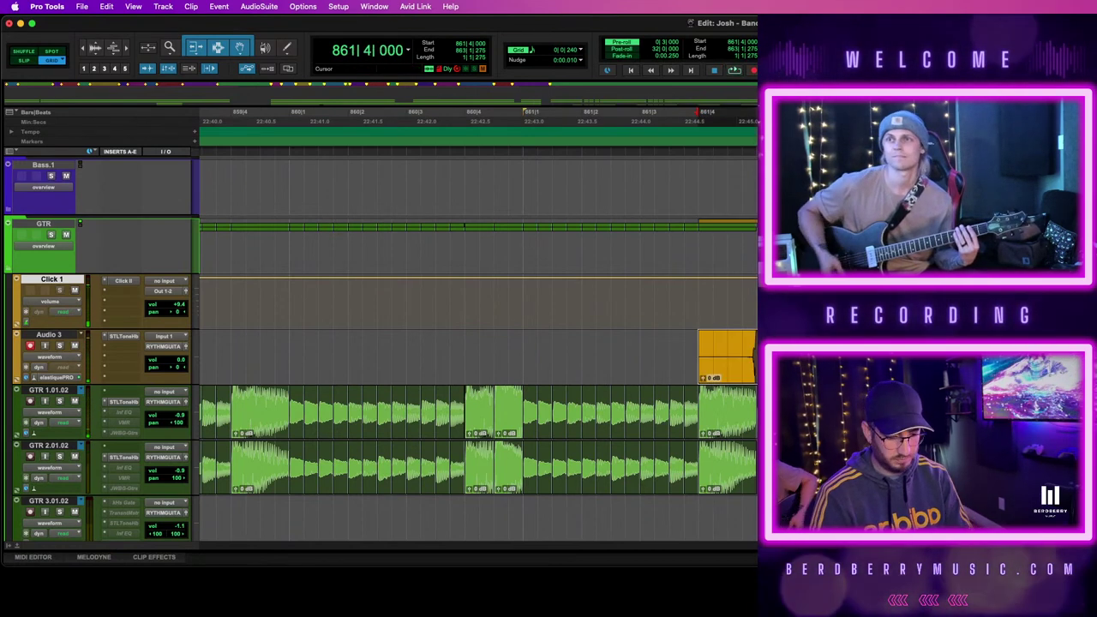
Quantize the new ending take and delete its excess past 863|1|000
key(alt+0)
key(alt+0)
shift+click(652, 345)
key(BackSpace)
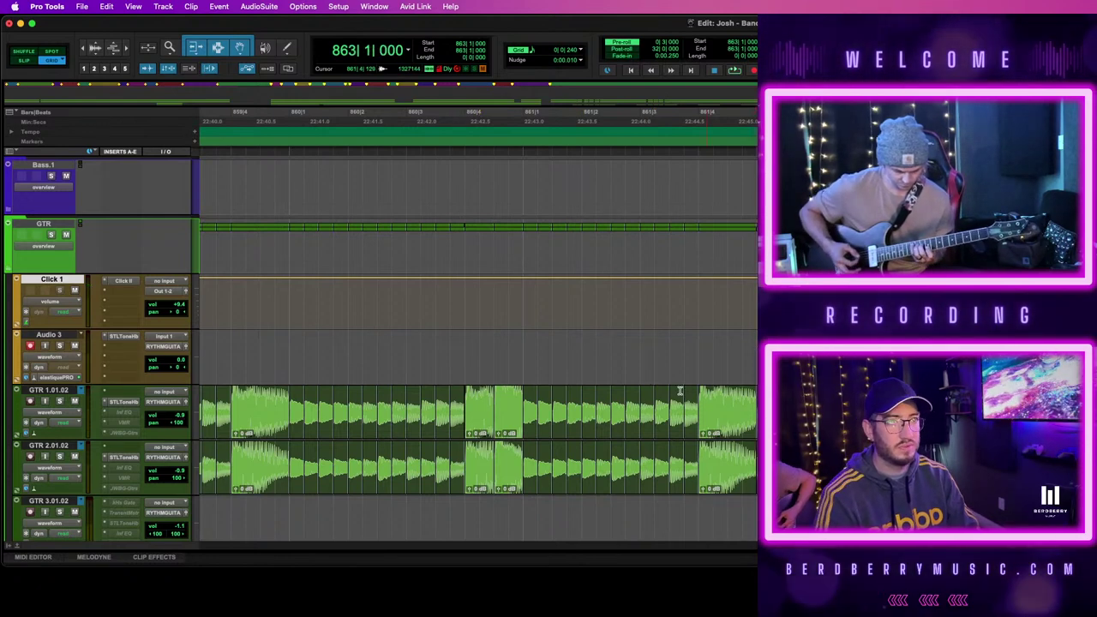
key(space)
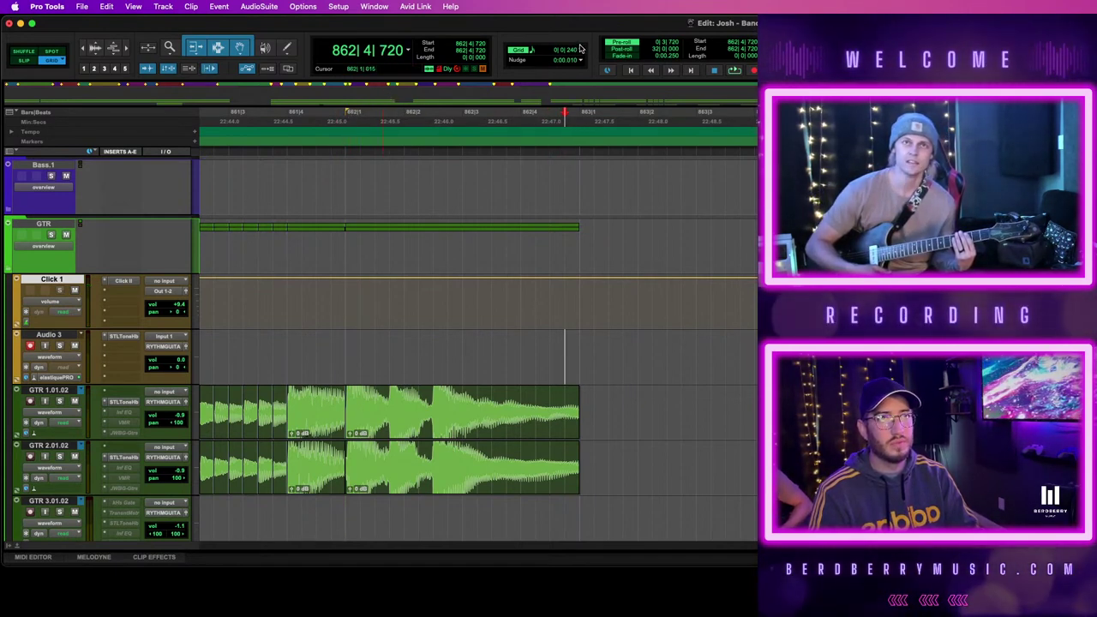
Set the grid value to 0|0|480 and record the next riff on Audio 3 from 862|4|480
click(580, 49)
click(598, 48)
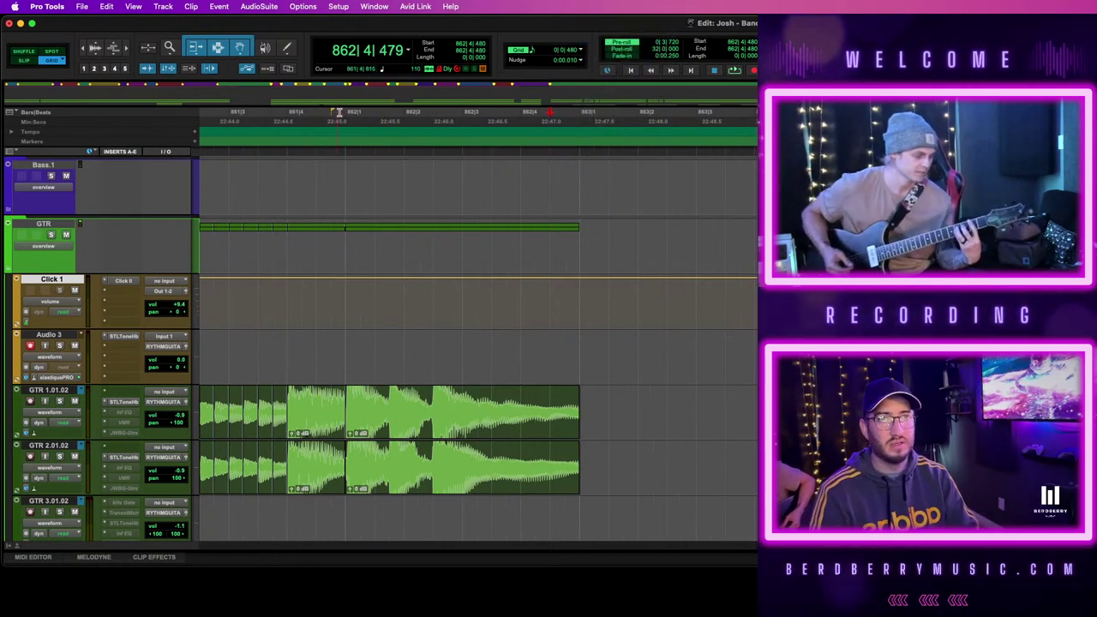
key(space)
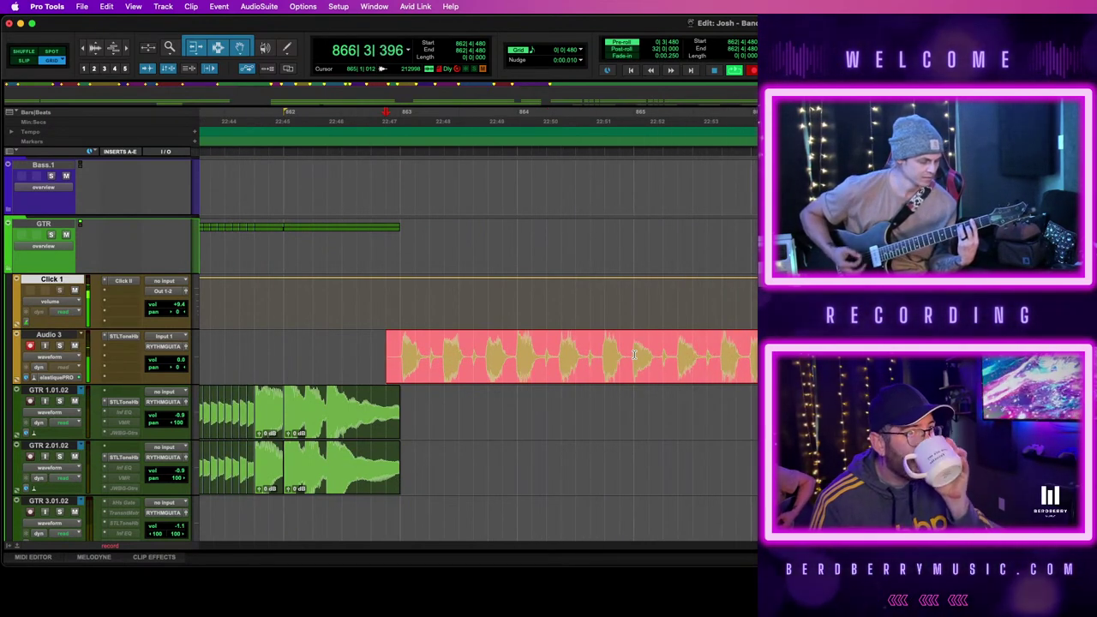
key(super+bracketleft)
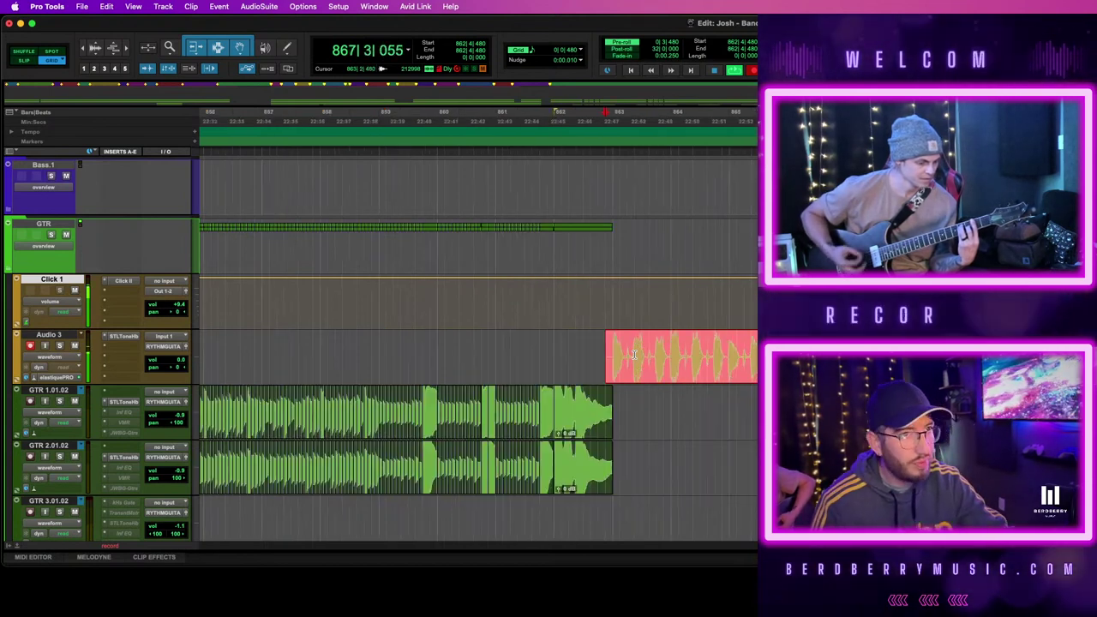
scroll(634, 354, right, 3)
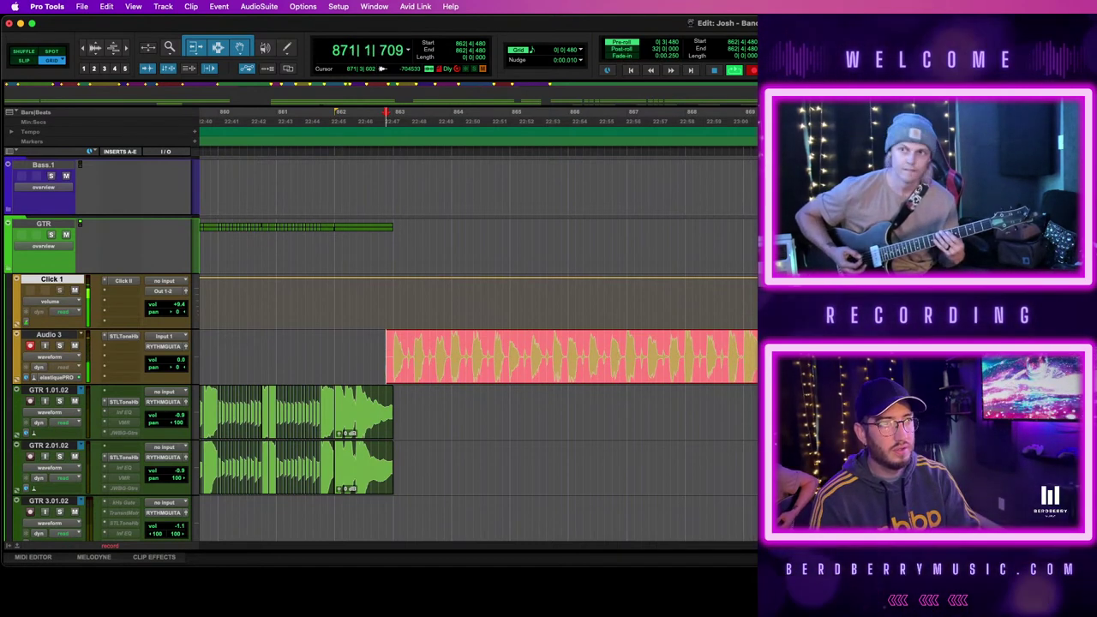
key(space)
Quantize the new riff to 1/16 notes and move it, trimmed to start at 863|1|000, onto GTR 1.01.02
key(alt+0)
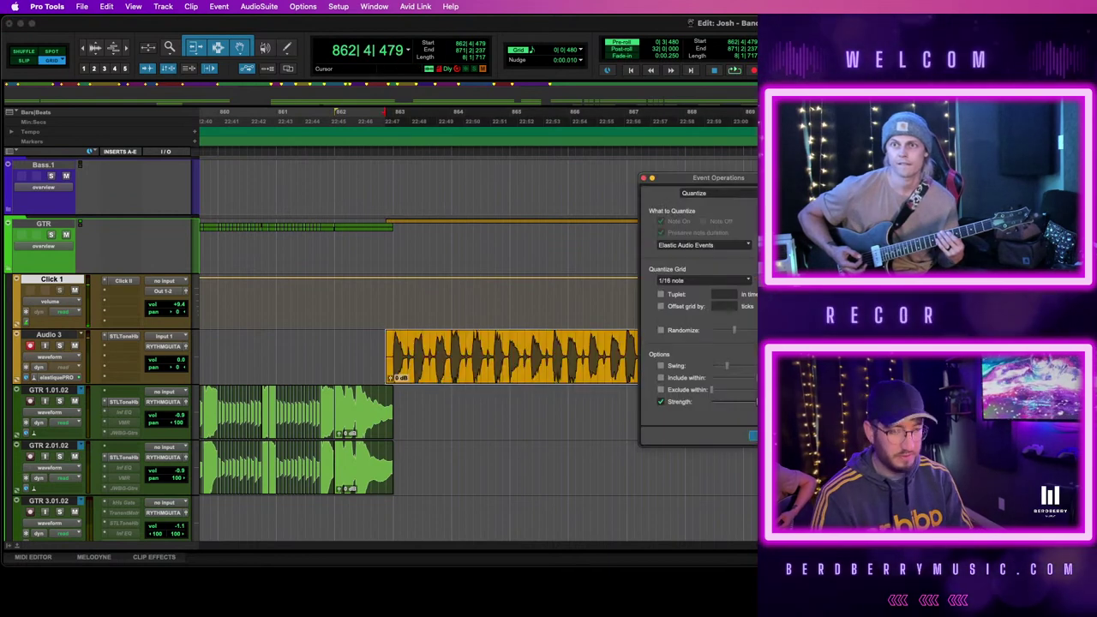
key(Return)
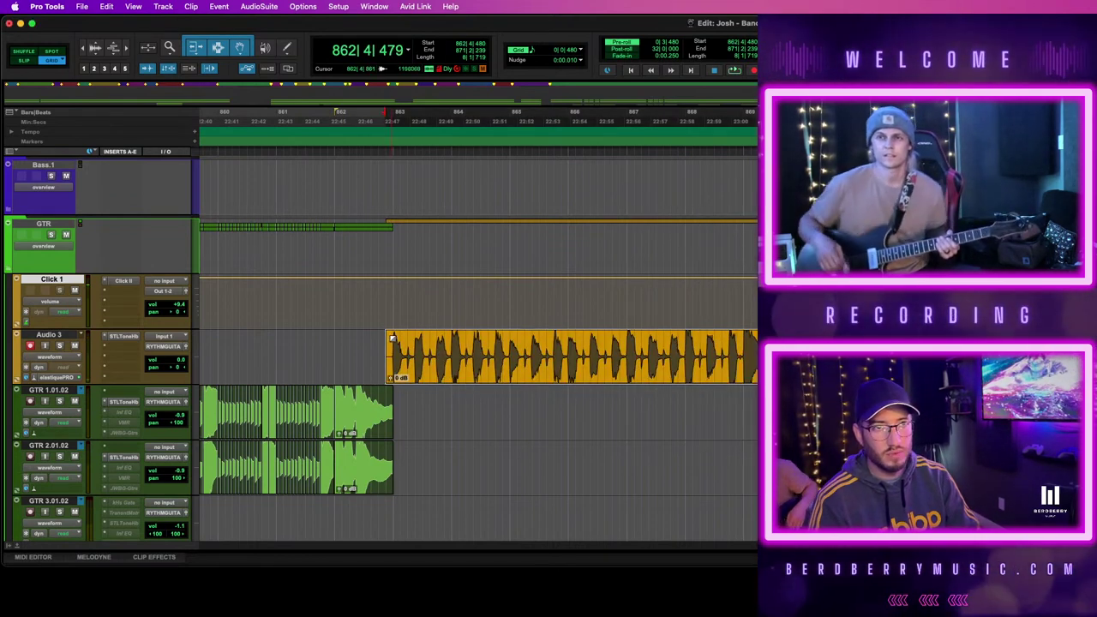
click(492, 370)
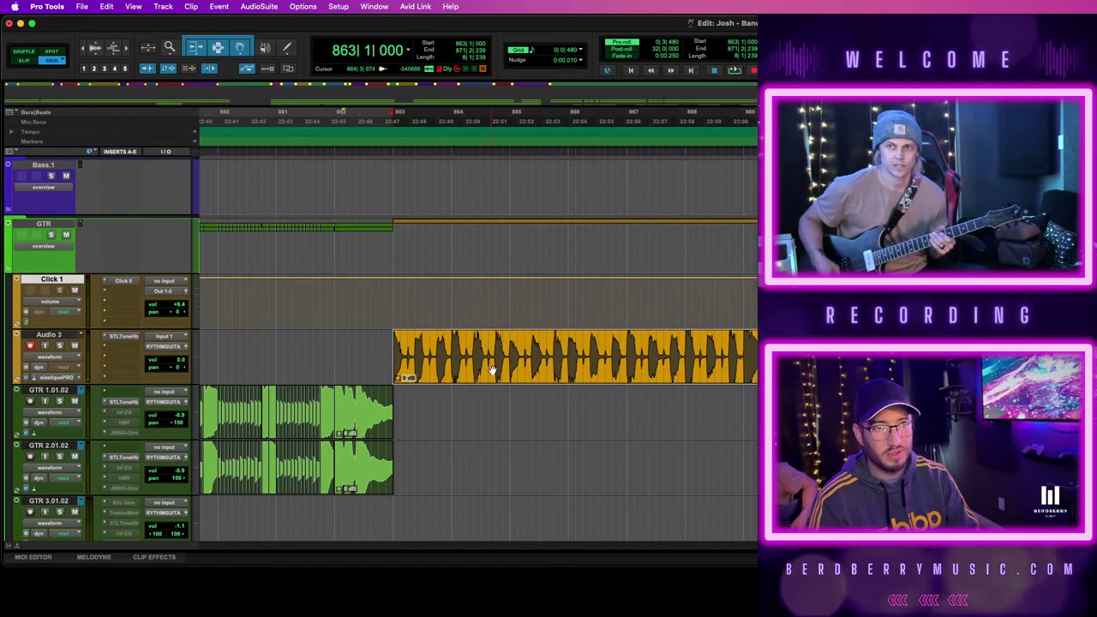
drag(493, 370, 493, 406)
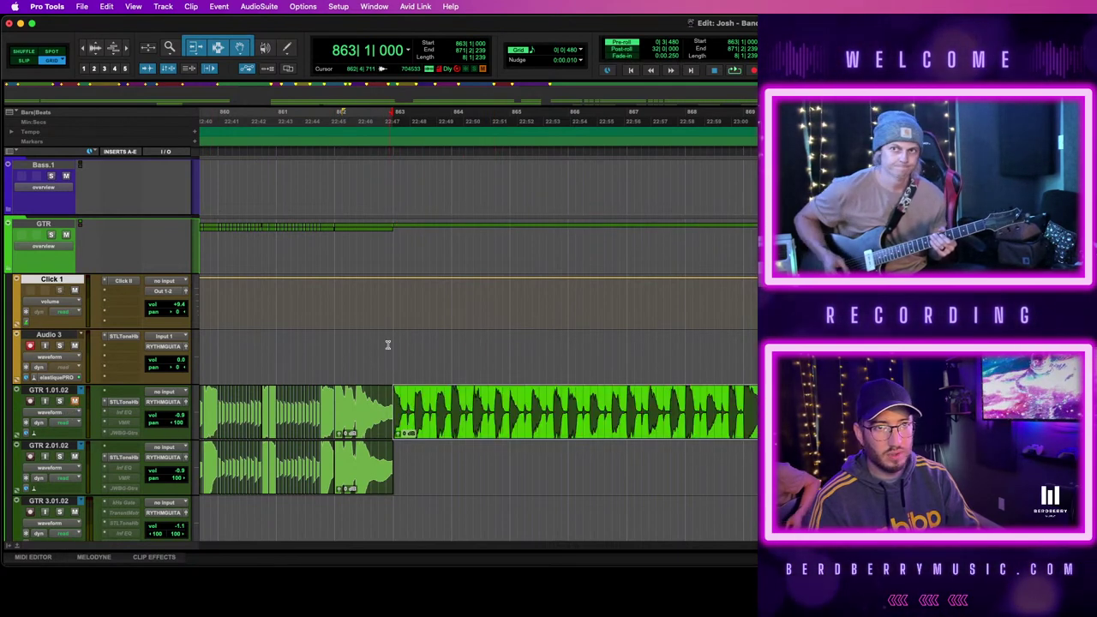
Record a second layer on Audio 3 from 862|4|480 and mute the new riff clip on GTR 1.01.02 instead of the track
click(386, 346)
key(space)
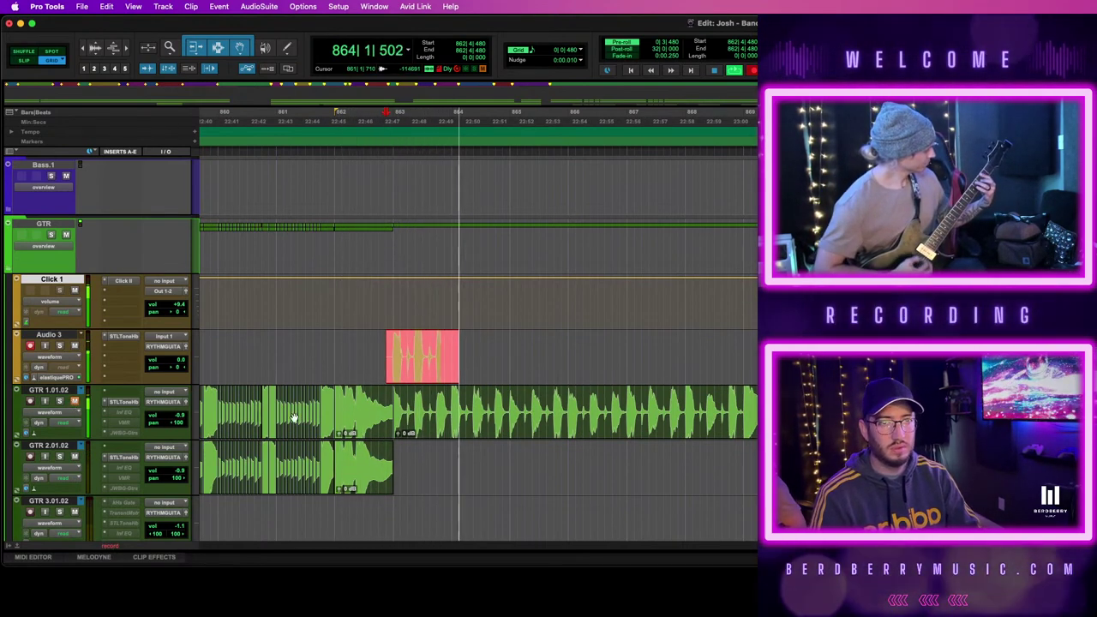
click(476, 435)
key(super+m)
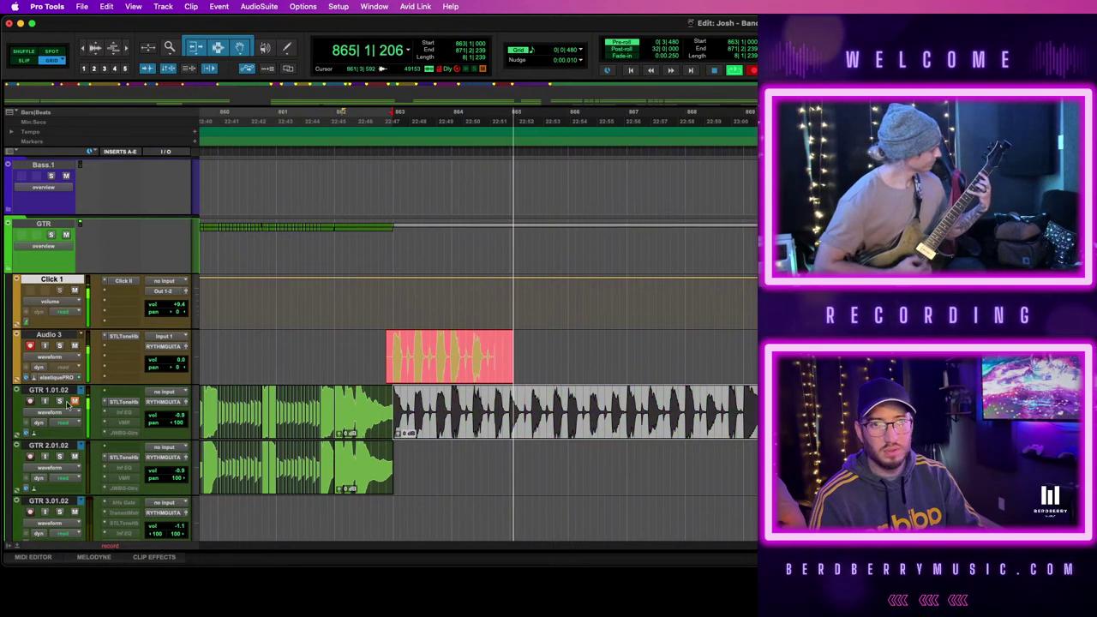
key(super+period)
key(space)
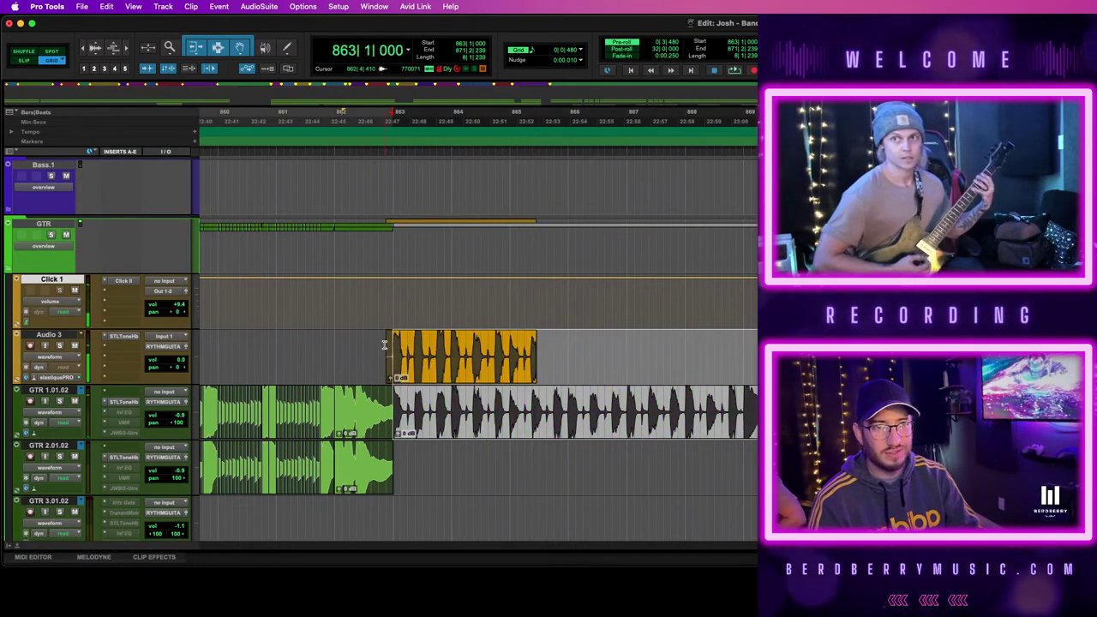
Record the second riff layer on Audio 3 again from 862|4|480 to about bar 871
drag(392, 345, 384, 346)
key(space)
key(t)
key(t)
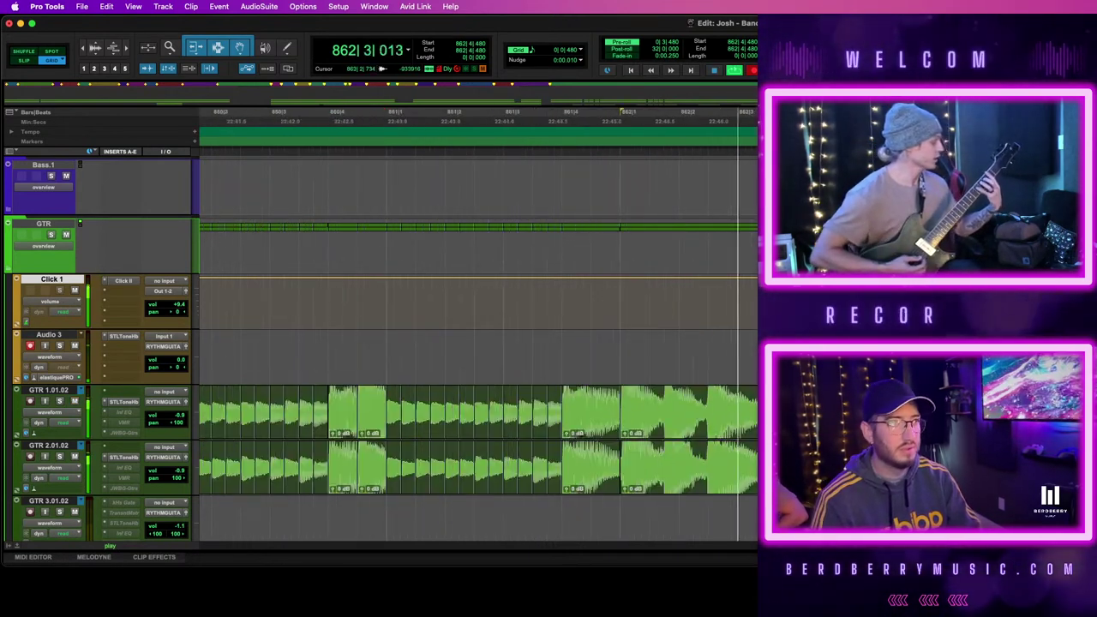
scroll(470, 366, right, 5)
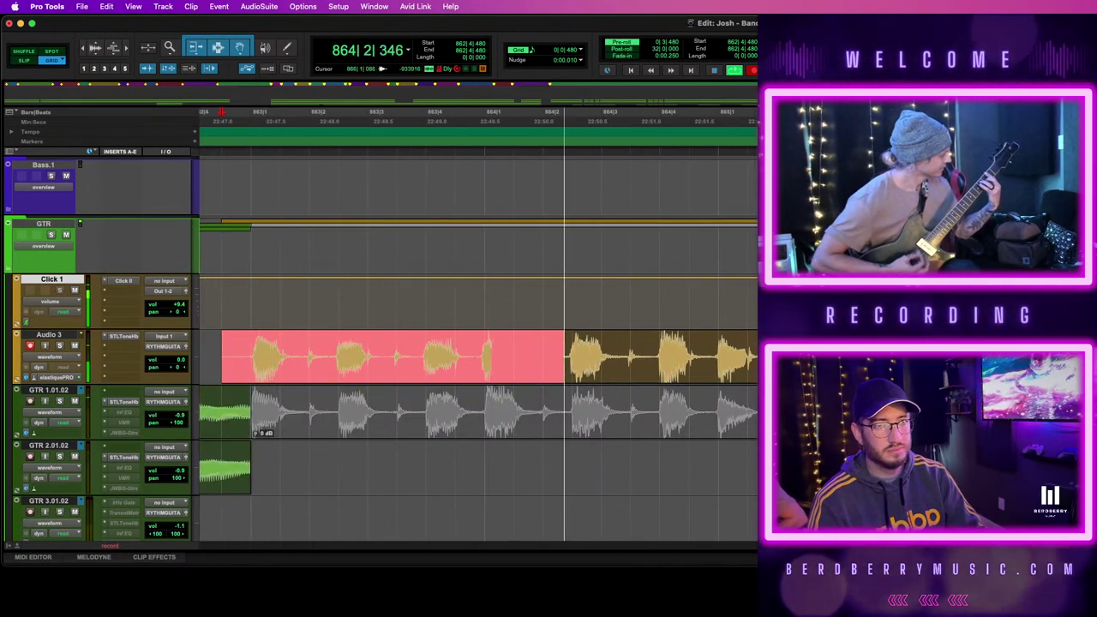
scroll(478, 356, right, 10)
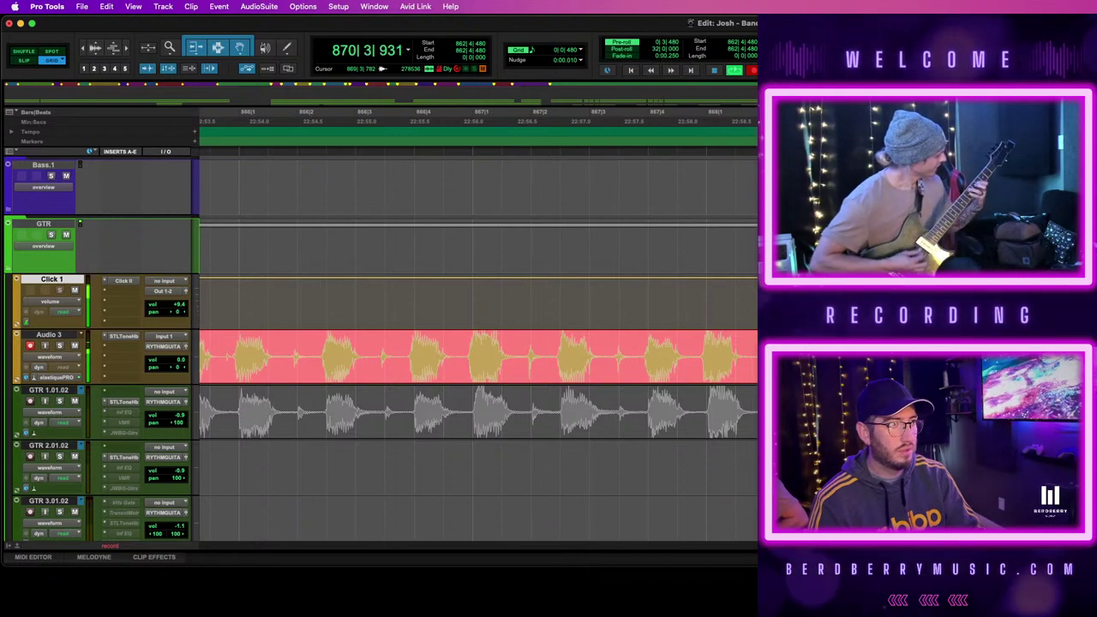
key(space)
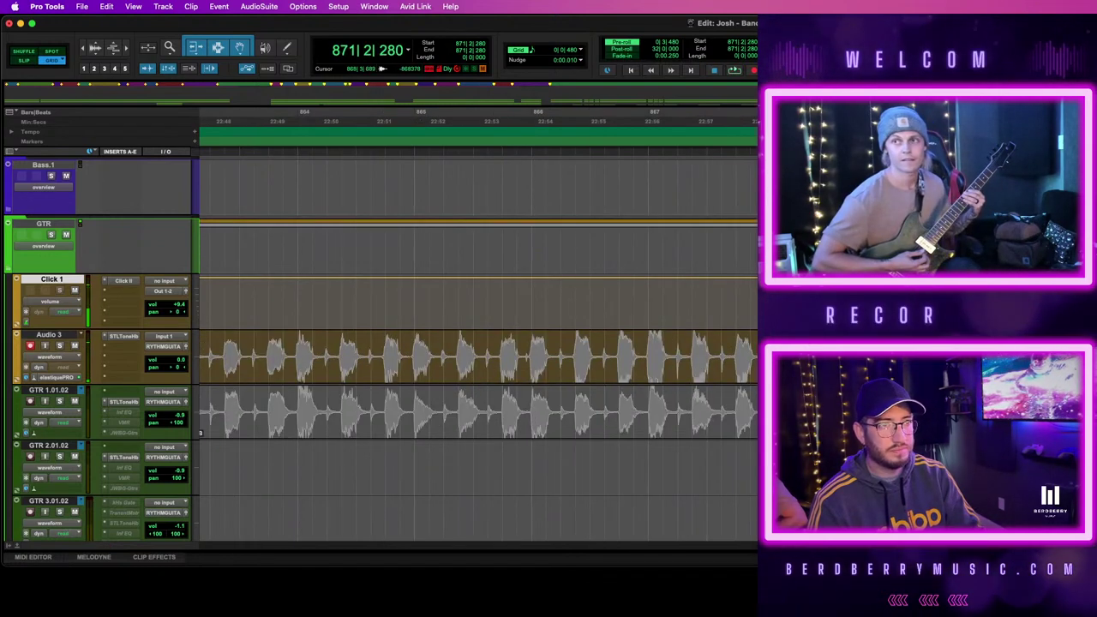
Trim the second layer to start at 863|1|000, move it onto GTR 2.01.02 and unmute the GTR 1.01.02 riff clip
click(739, 381)
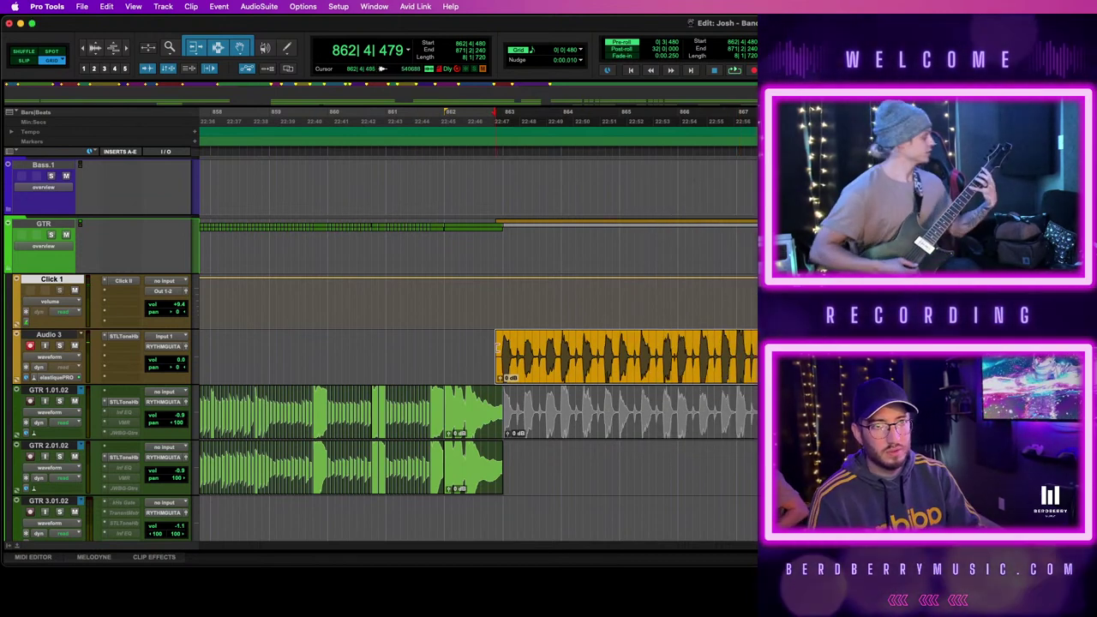
drag(497, 348, 508, 349)
drag(575, 372, 583, 465)
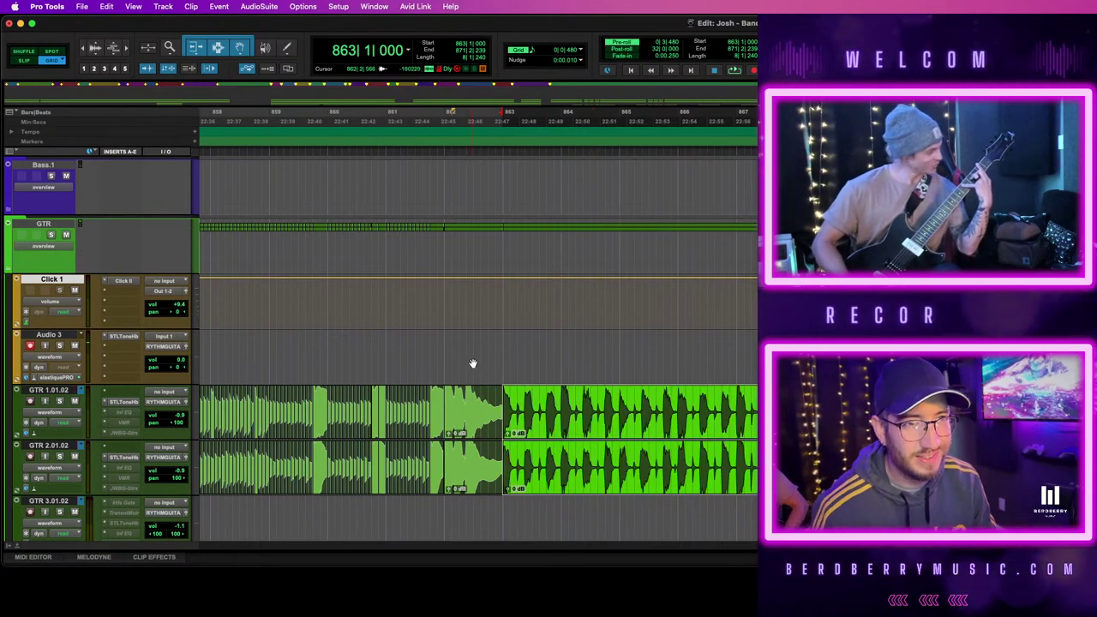
Play back both riff layers from 863|1|000 to check them together
key(space)
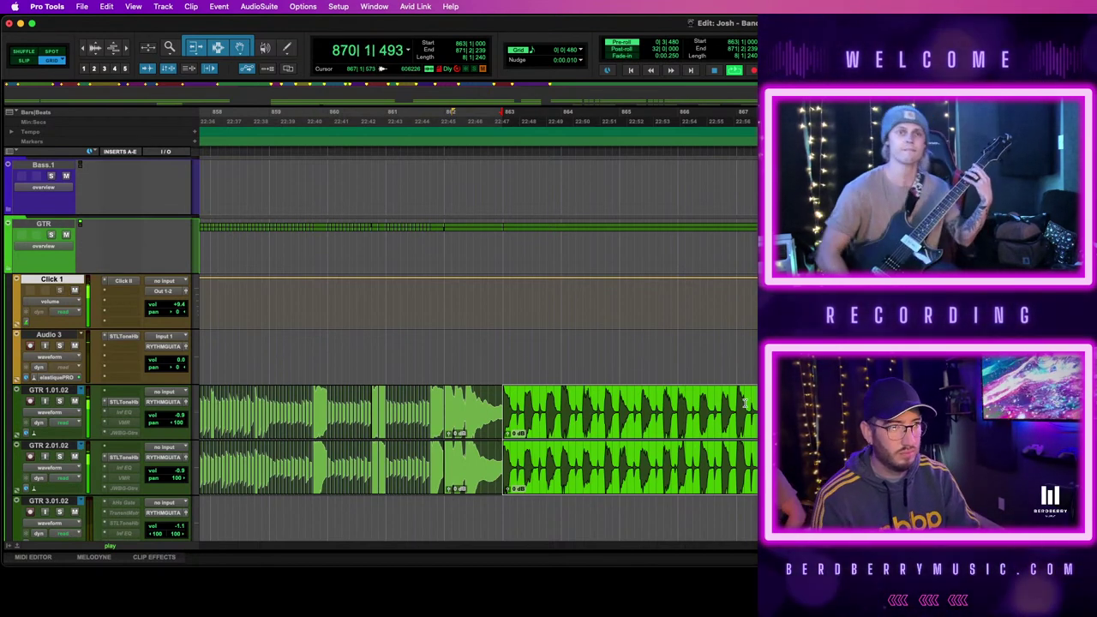
key(space)
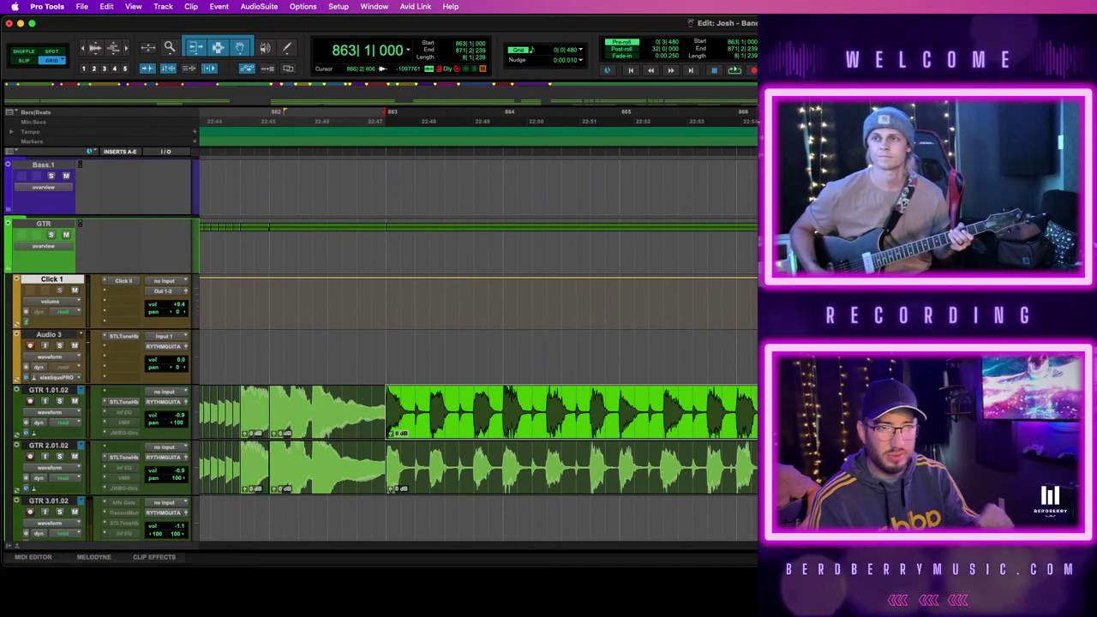
key(space)
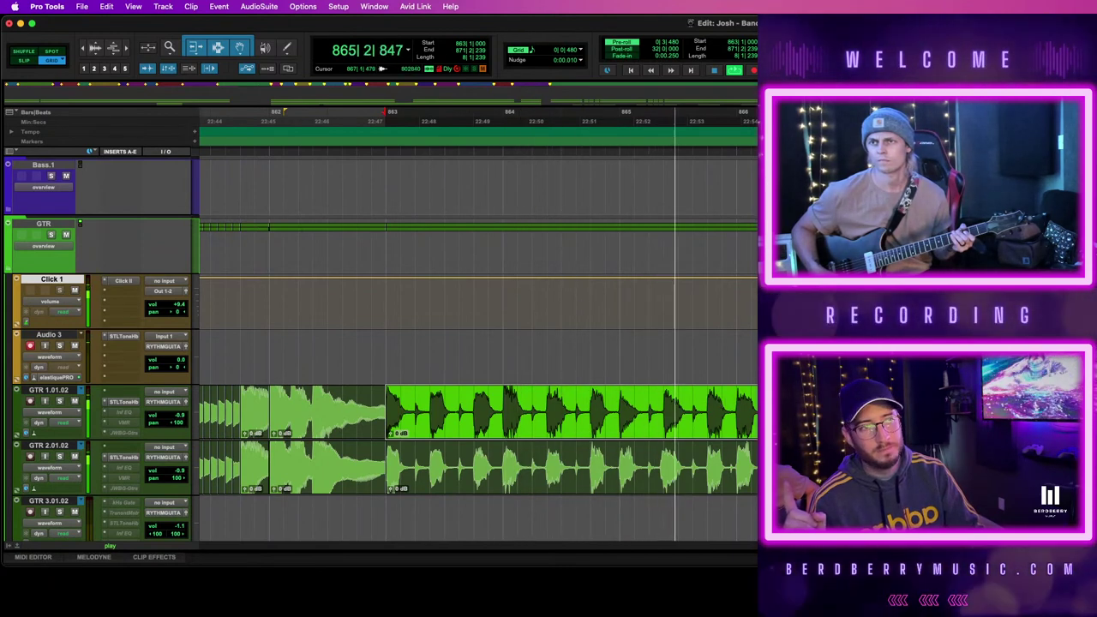
Split the riff clips on GTR 1.01.02 and GTR 2.01.02 at bars 865 and 867
click(853, 412)
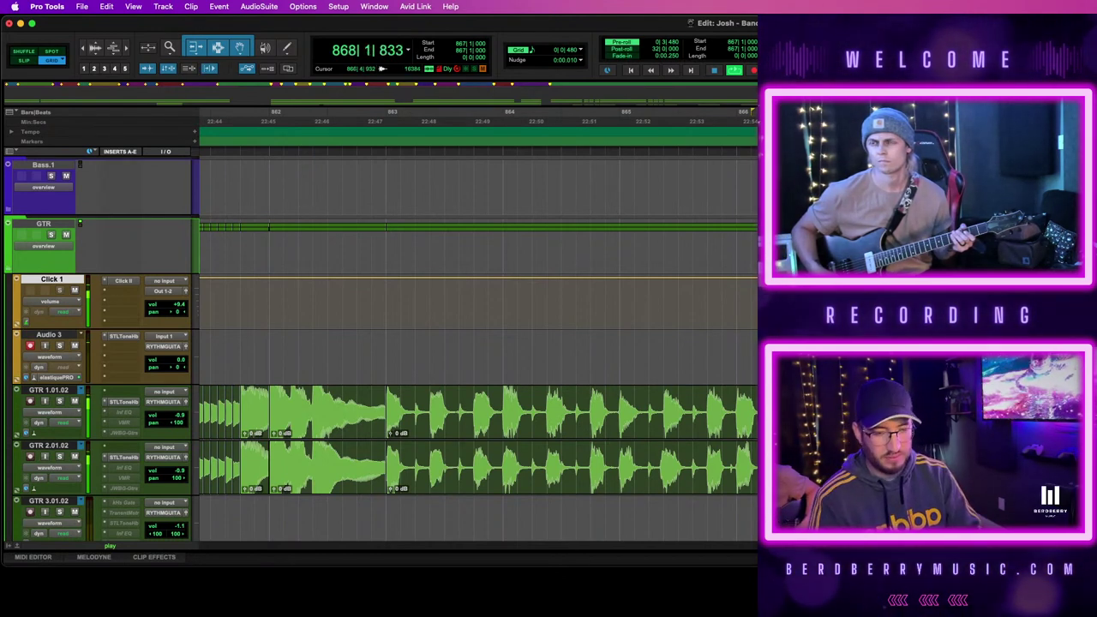
click(620, 477)
click(563, 417)
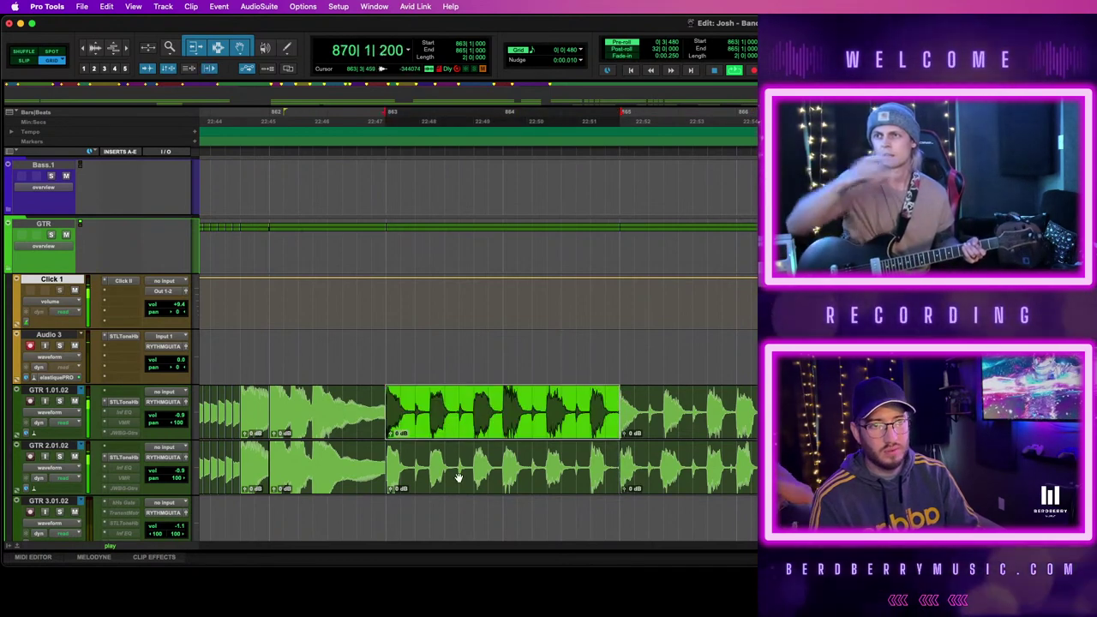
shift+click(391, 489)
click(810, 417)
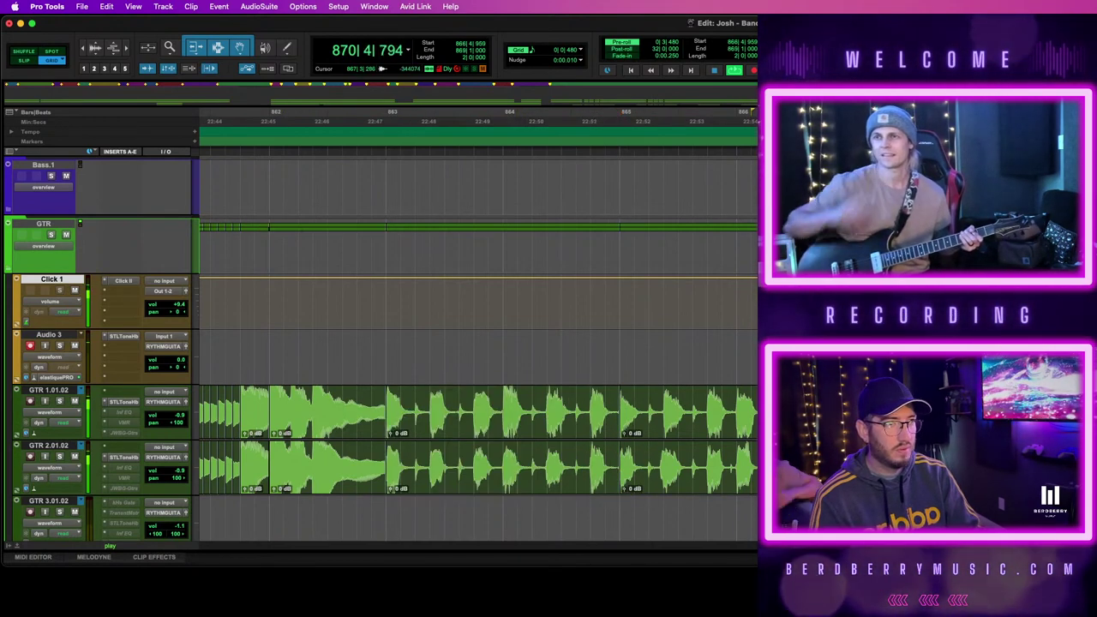
key(space)
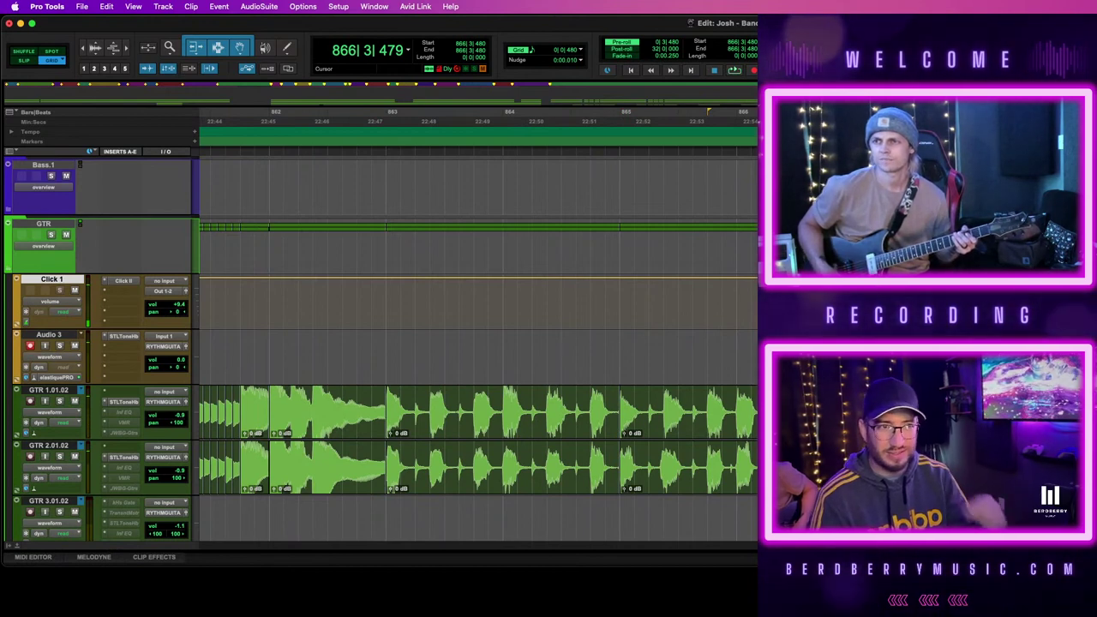
Play back the split riff clips on both guitar tracks through to about bar 871
key(space)
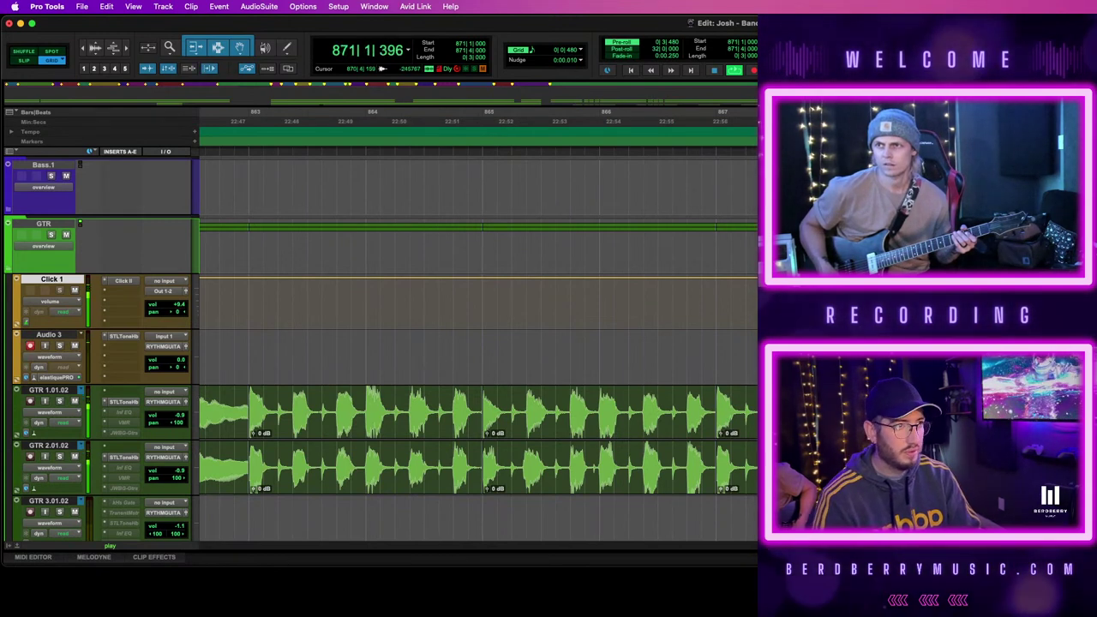
key(space)
key(r)
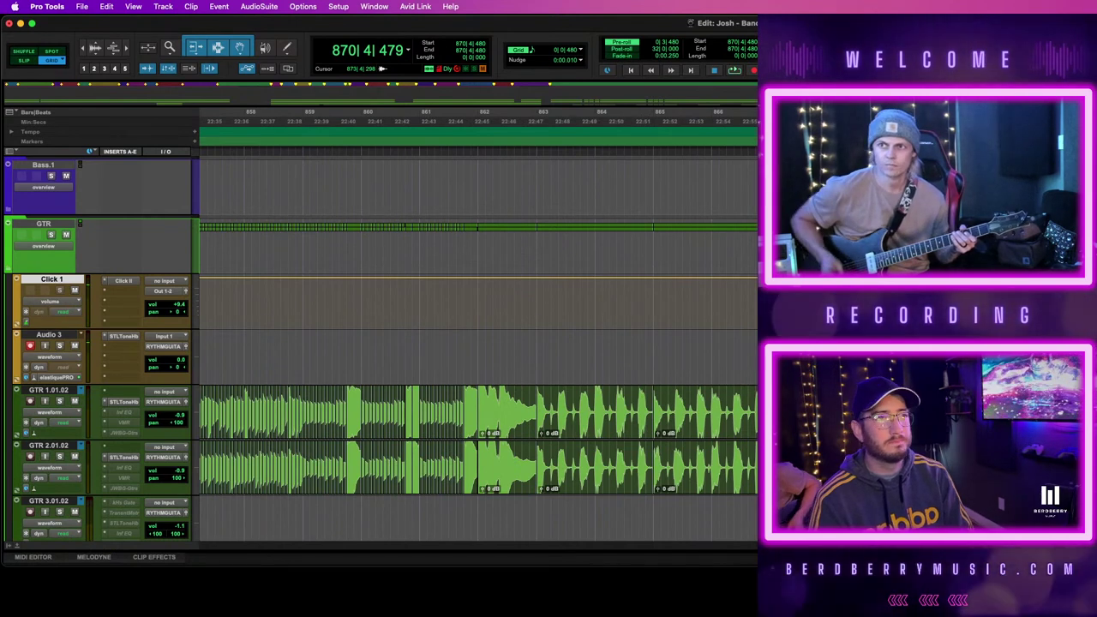
key(space)
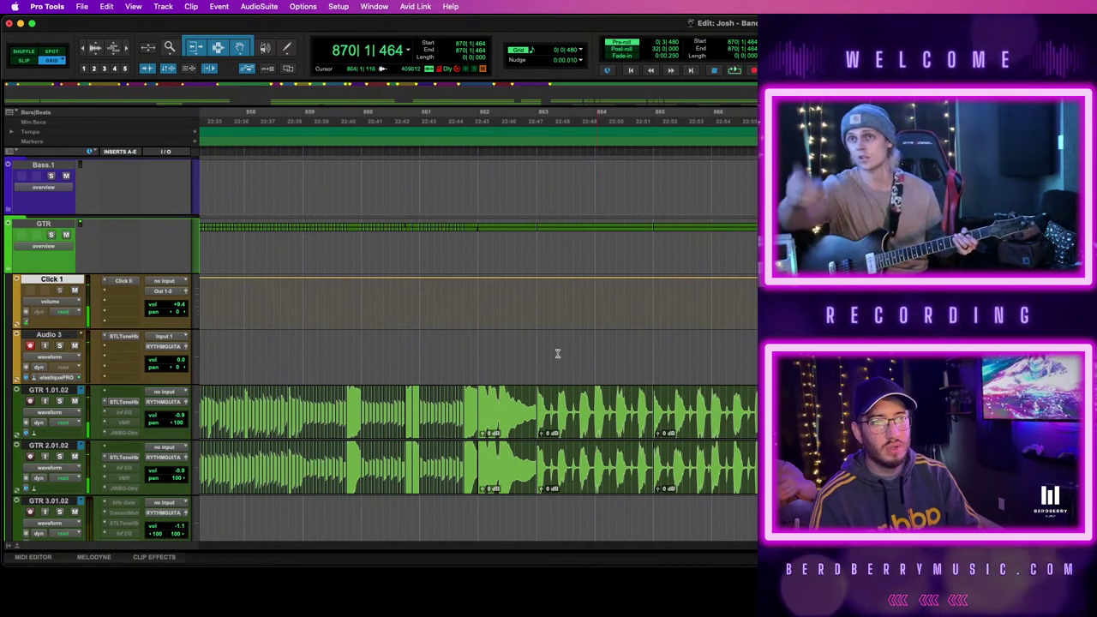
Add a marker named Pre Verse at 863|1|000
scroll(537, 346, left, 3)
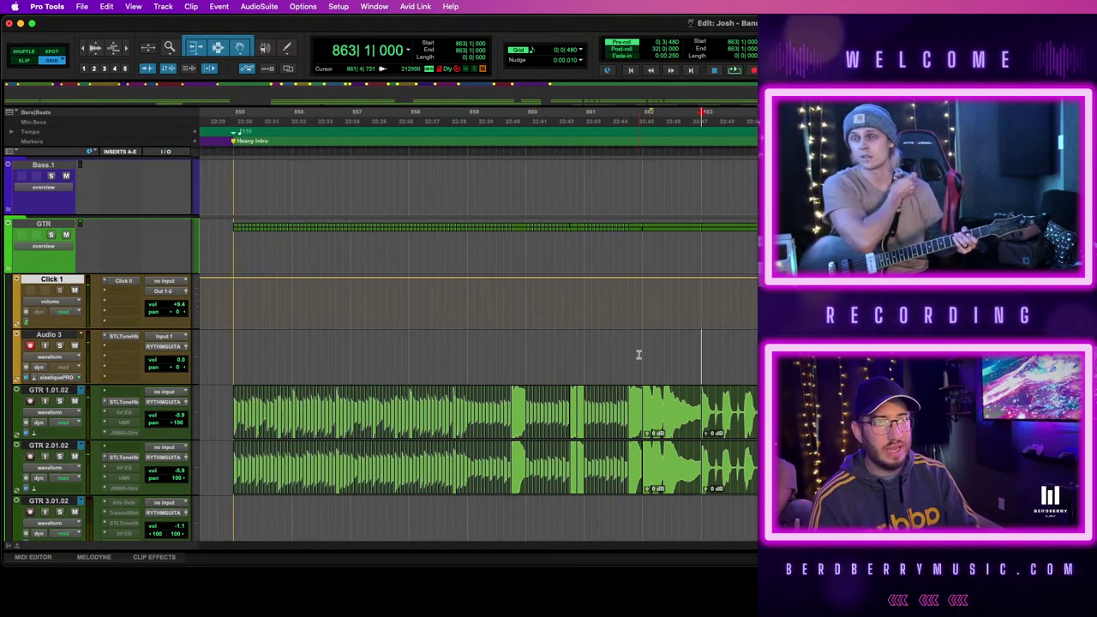
key(KP_Enter)
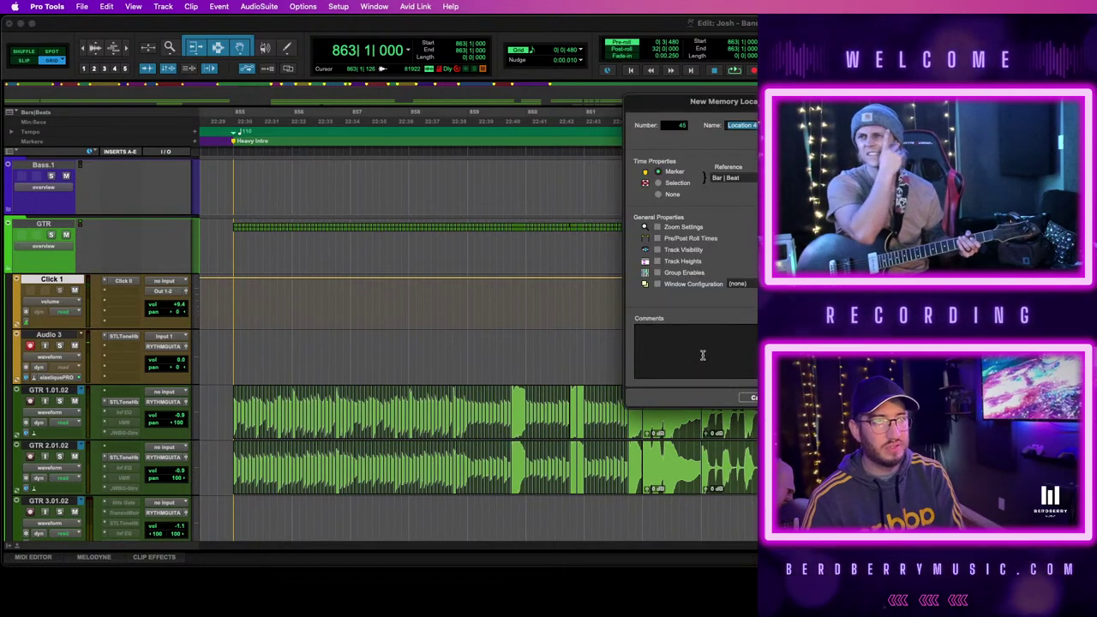
text(Verse)
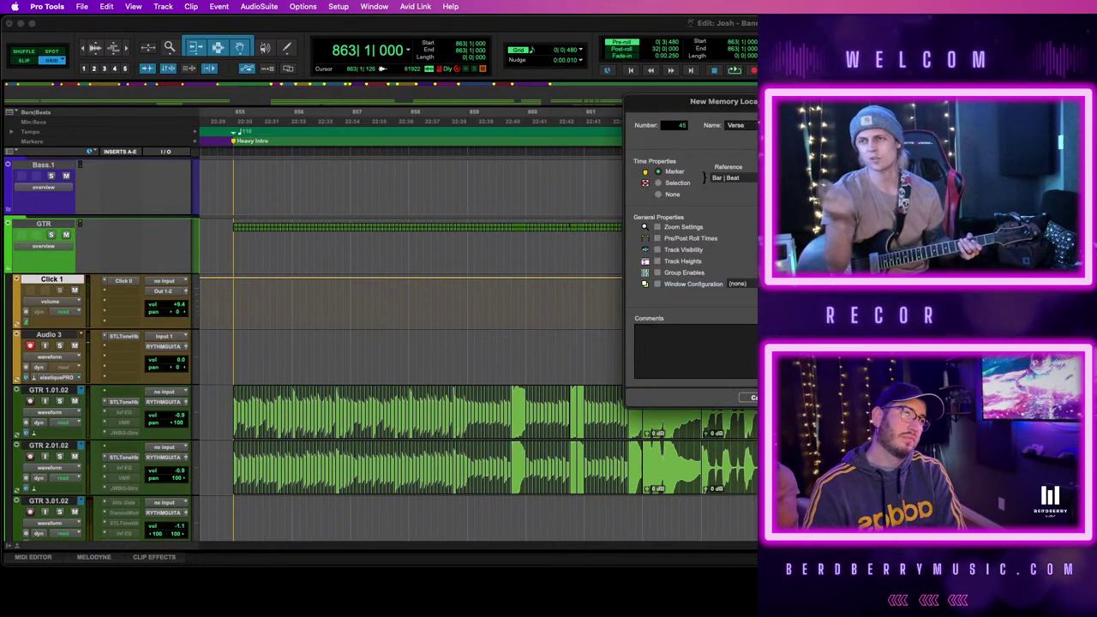
key(BackSpace)
key(BackSpace)
key(BackSpace)
key(BackSpace)
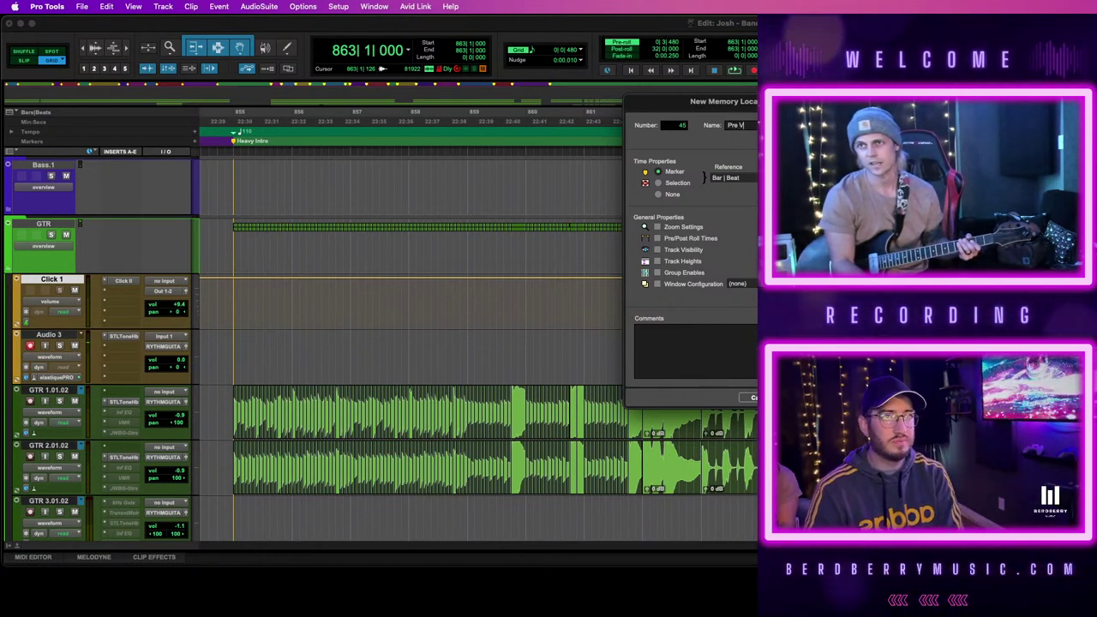
text(ers)
key(Return)
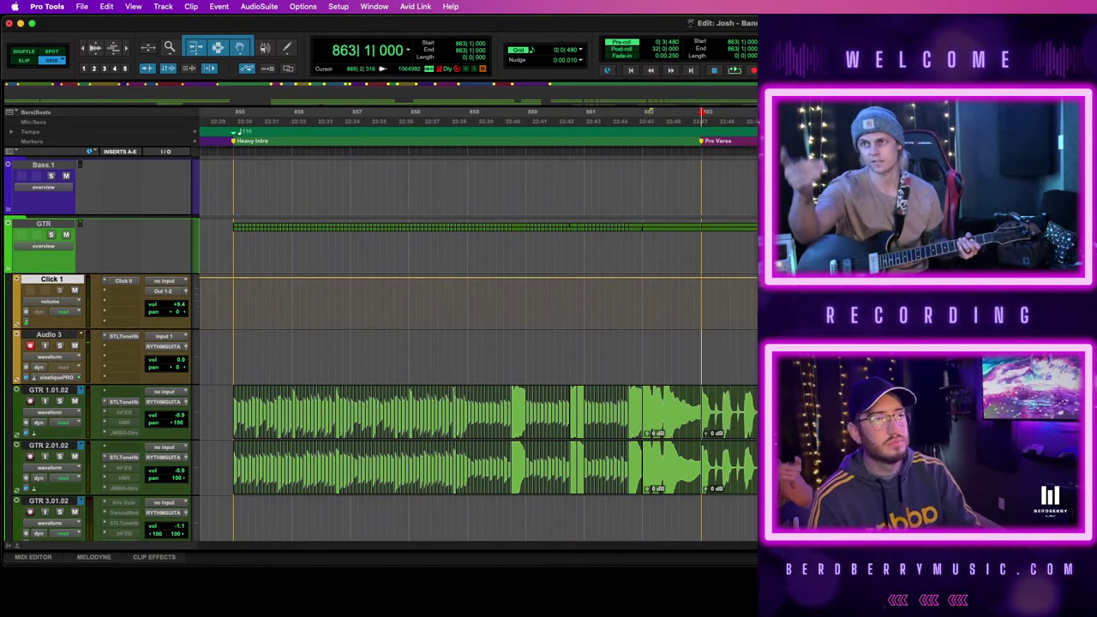
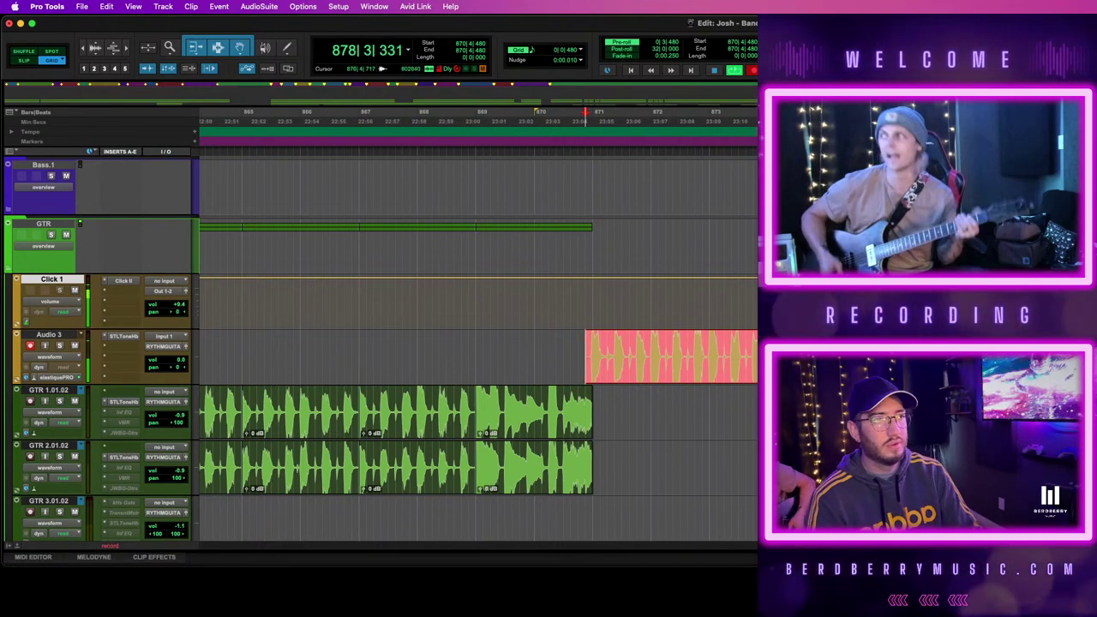
Record the next riff on Audio 3 from 870|4|480, punching in again from 876|4|480 and 878|4|480
key(space)
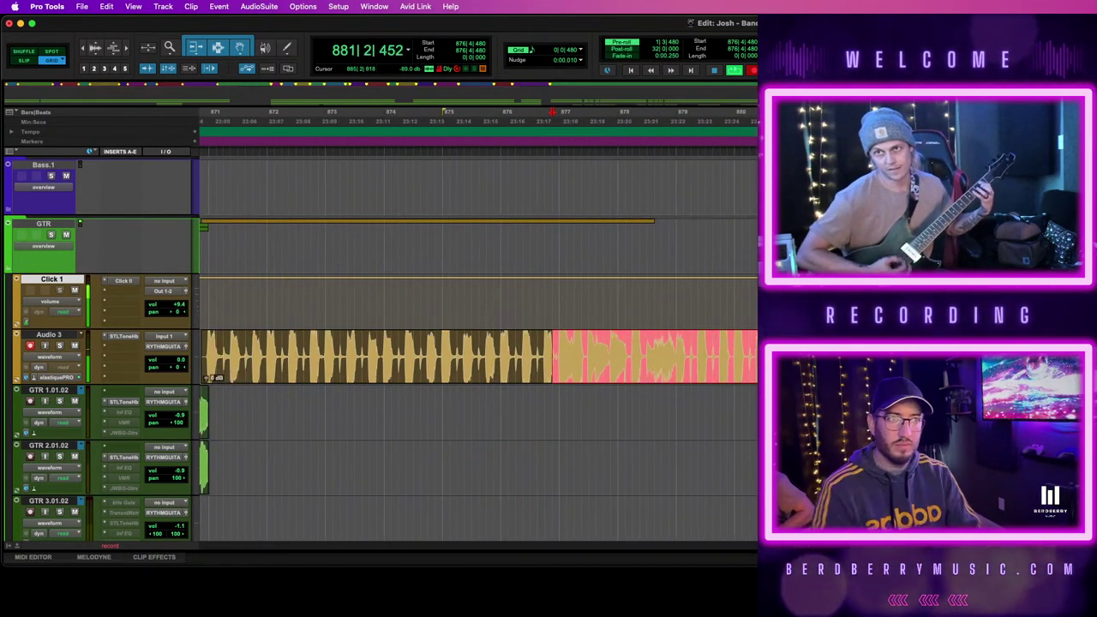
key(space)
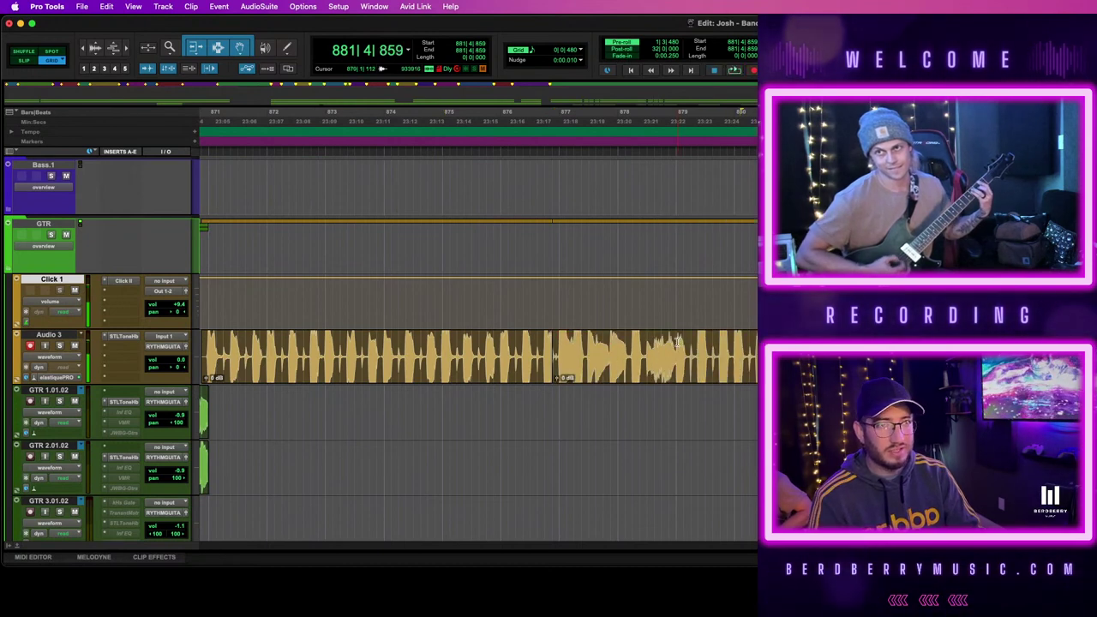
click(675, 343)
click(669, 344)
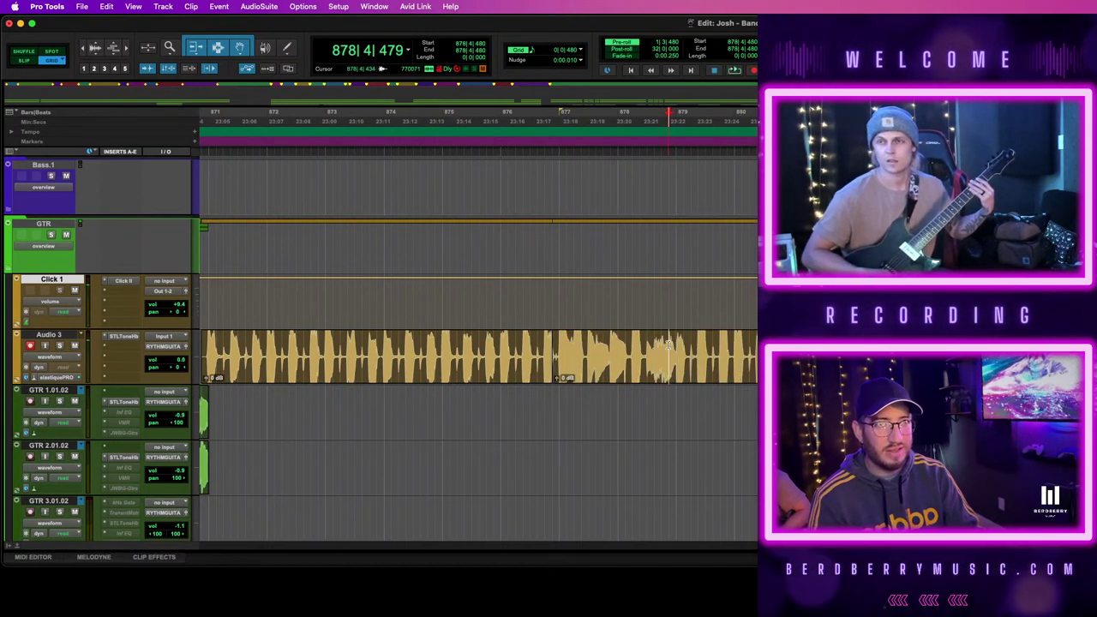
key(space)
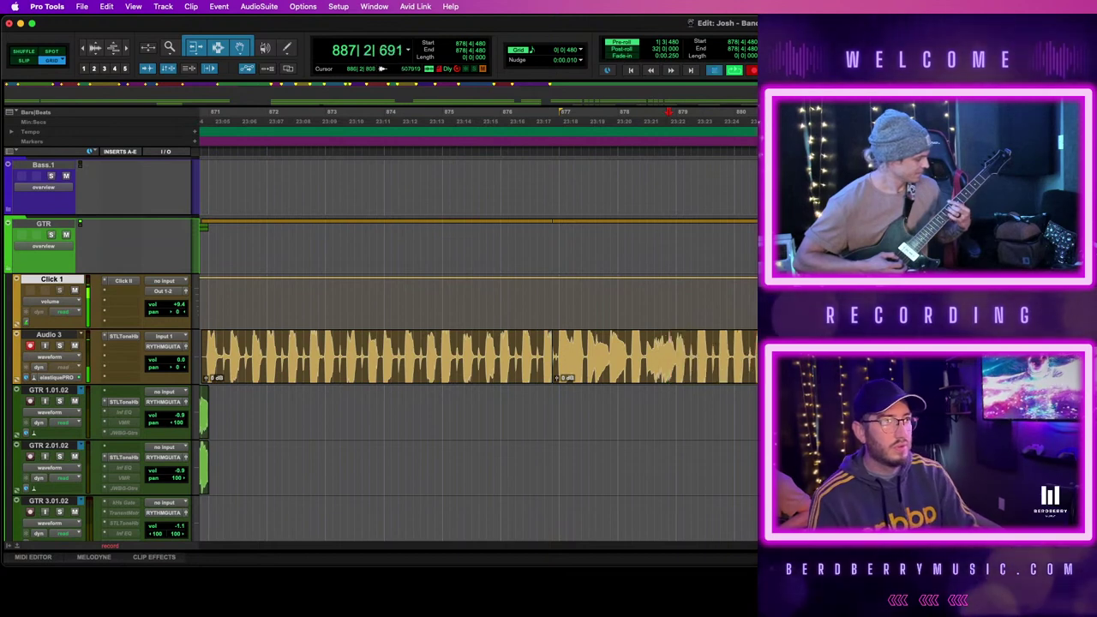
key(space)
Move the boundaries between the new Audio 3 takes to 877|1|000 and 879|1|000
click(714, 374)
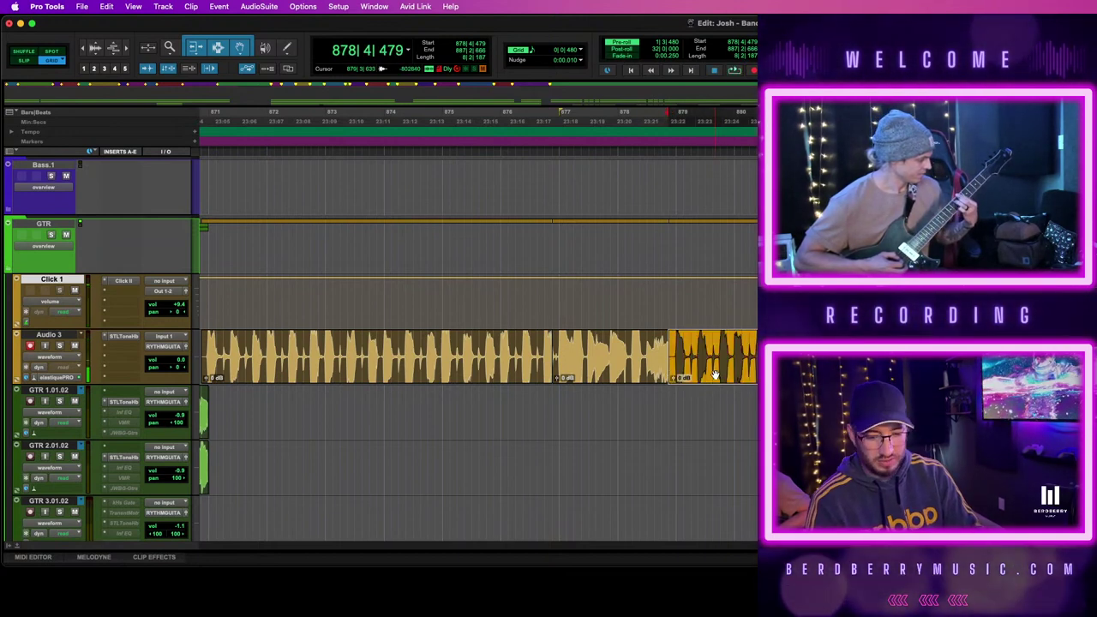
key(t)
key(t)
key(t)
drag(823, 357, 882, 357)
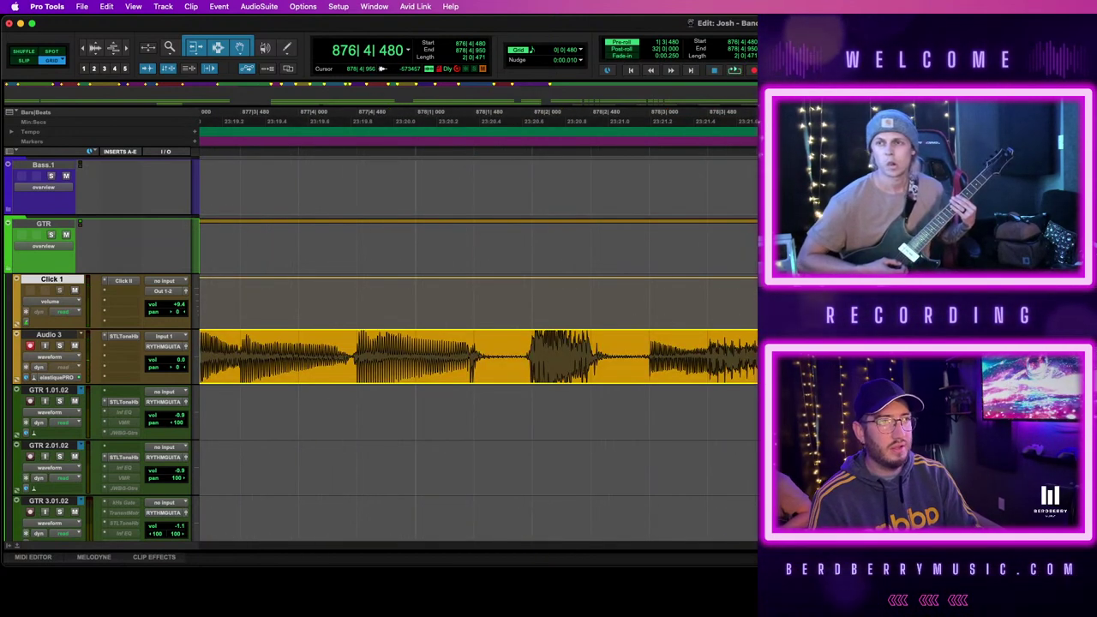
key(super+bracketleft)
key(super+bracketleft)
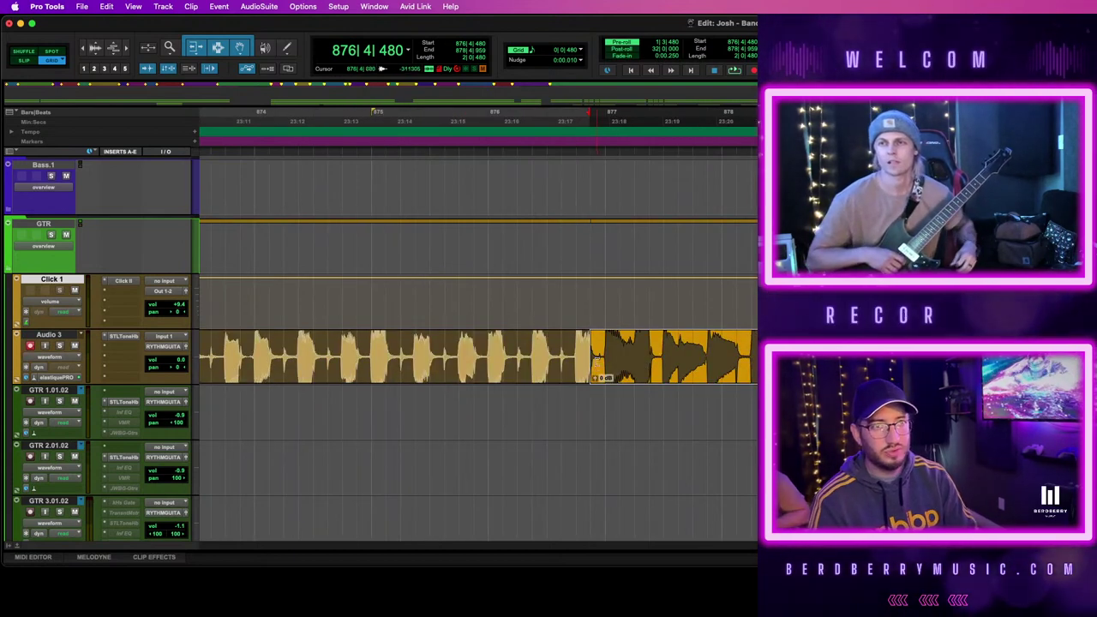
drag(586, 358, 605, 358)
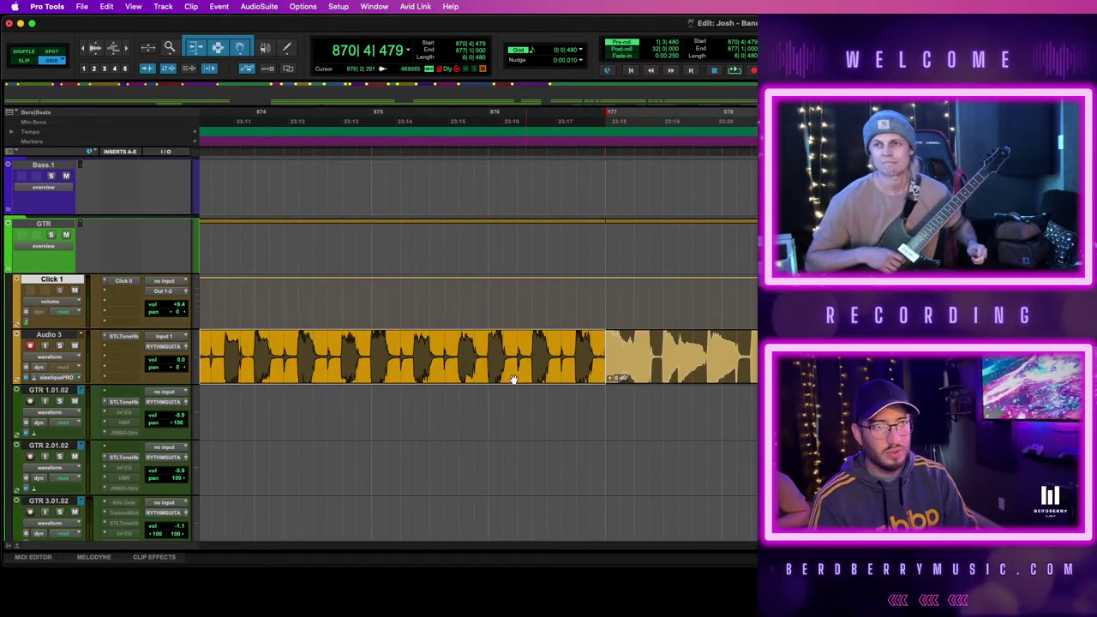
Quantize the elastic audio events of the new Audio 3 clips to 1/16 notes and play them back from 878|2|000
scroll(511, 380, left, 3)
scroll(512, 380, left, 2)
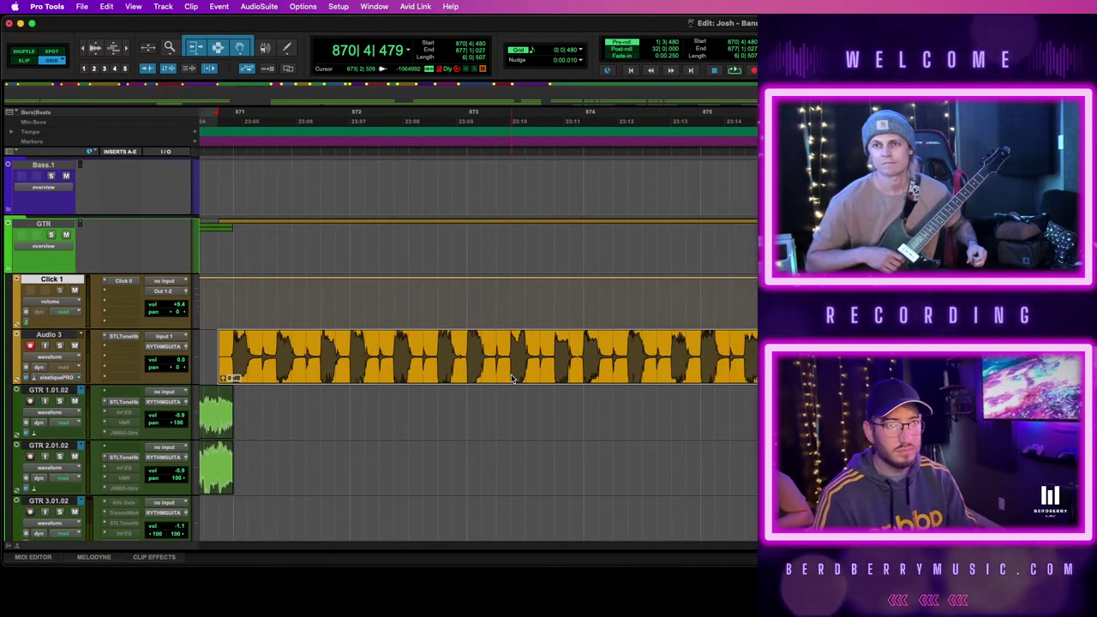
click(1040, 356)
key(alt+0)
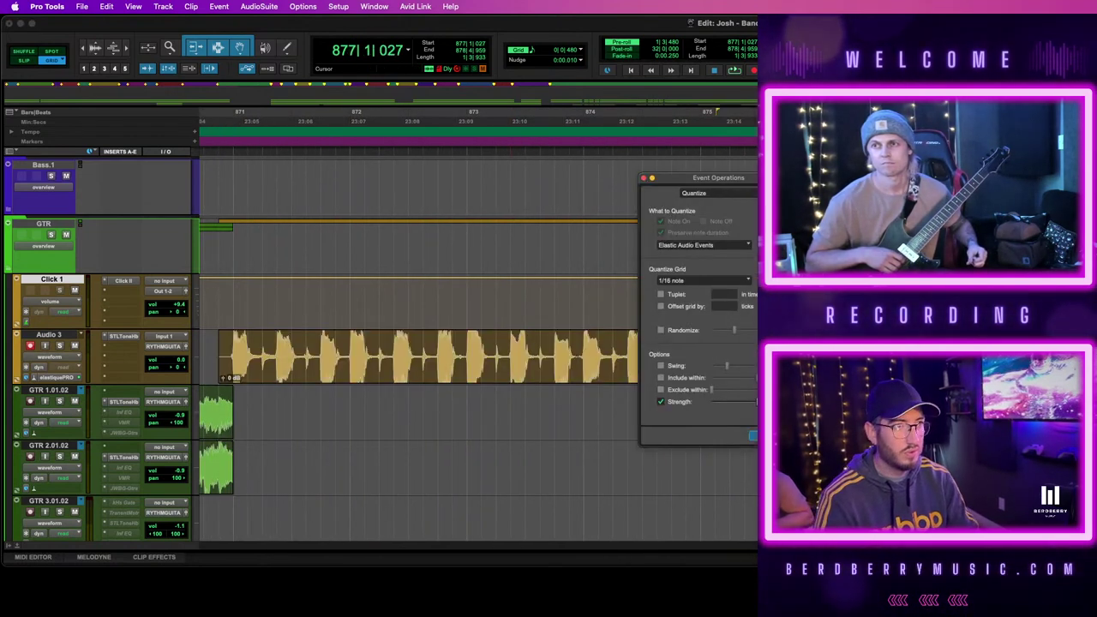
key(Return)
key(alt+0)
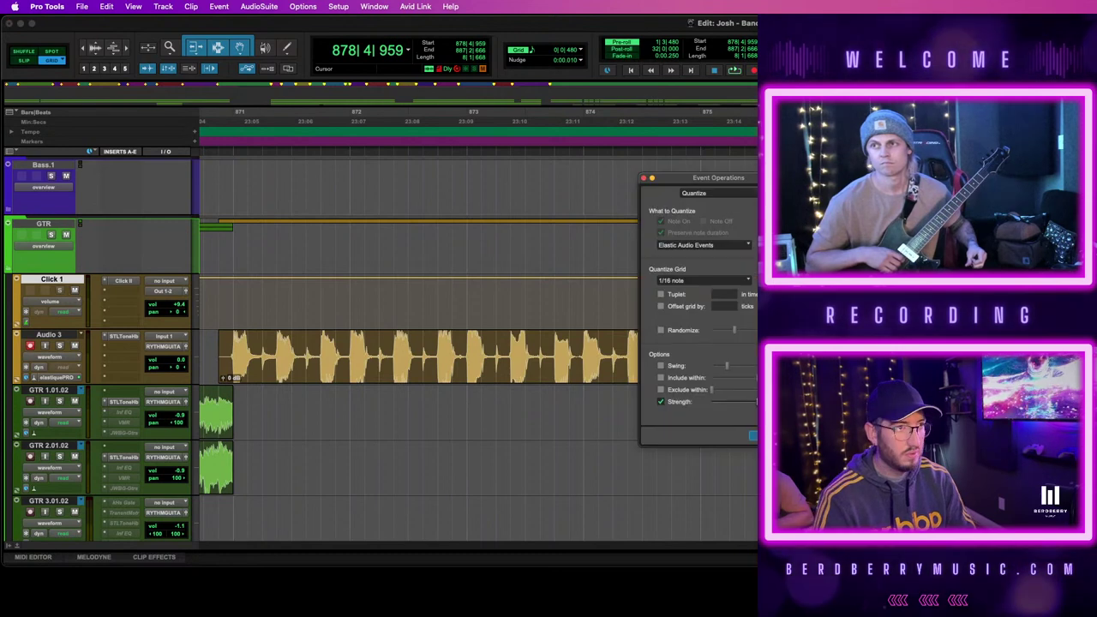
key(Return)
key(space)
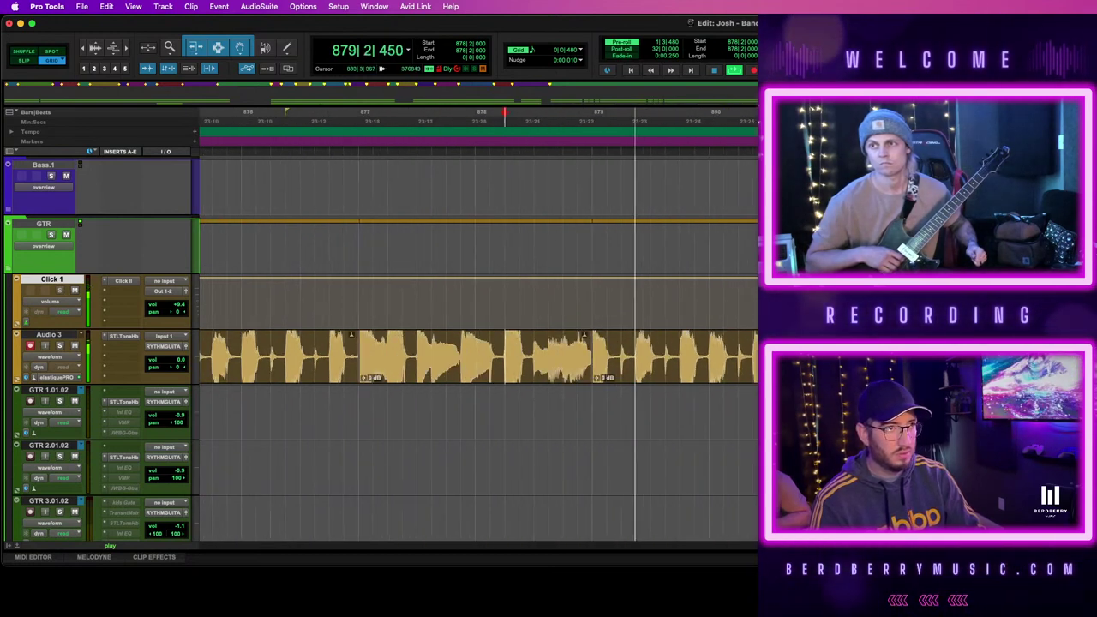
key(space)
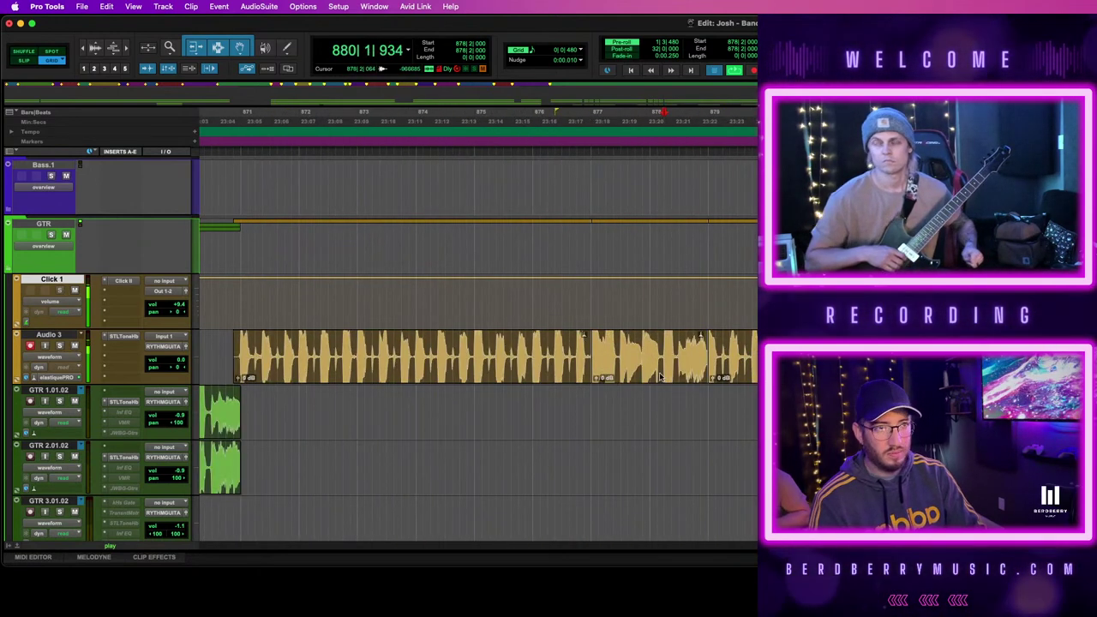
Move the first two quantized Audio 3 clips down to GTR 1.01.02 and set their start boundary to 871|1|000
click(549, 373)
shift+click(648, 368)
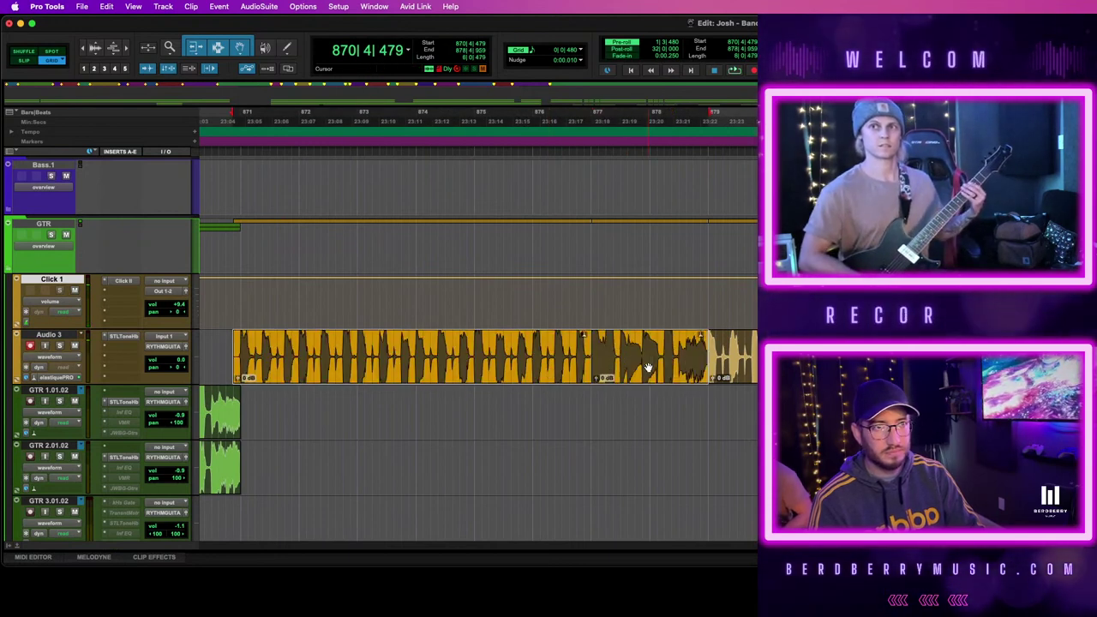
drag(648, 368, 647, 396)
drag(230, 407, 241, 407)
Move the remaining Audio 3 clip to GTR 2.01.02 from 870|4|480, trim its start to 871|1|000 and delete the excess after 879|1|000
click(741, 359)
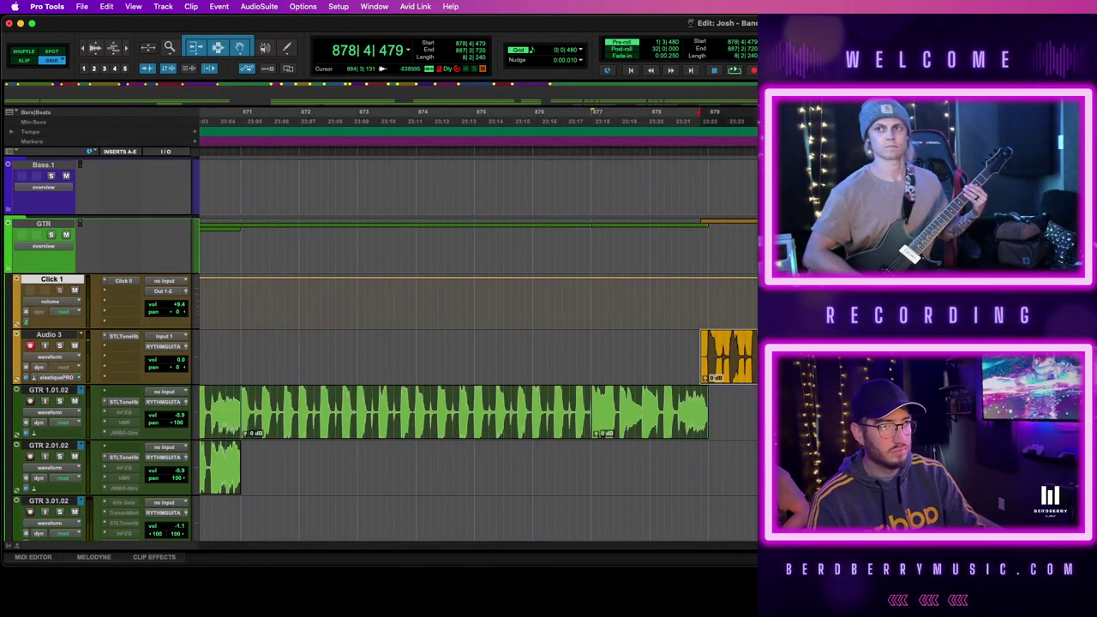
drag(1028, 359, 563, 468)
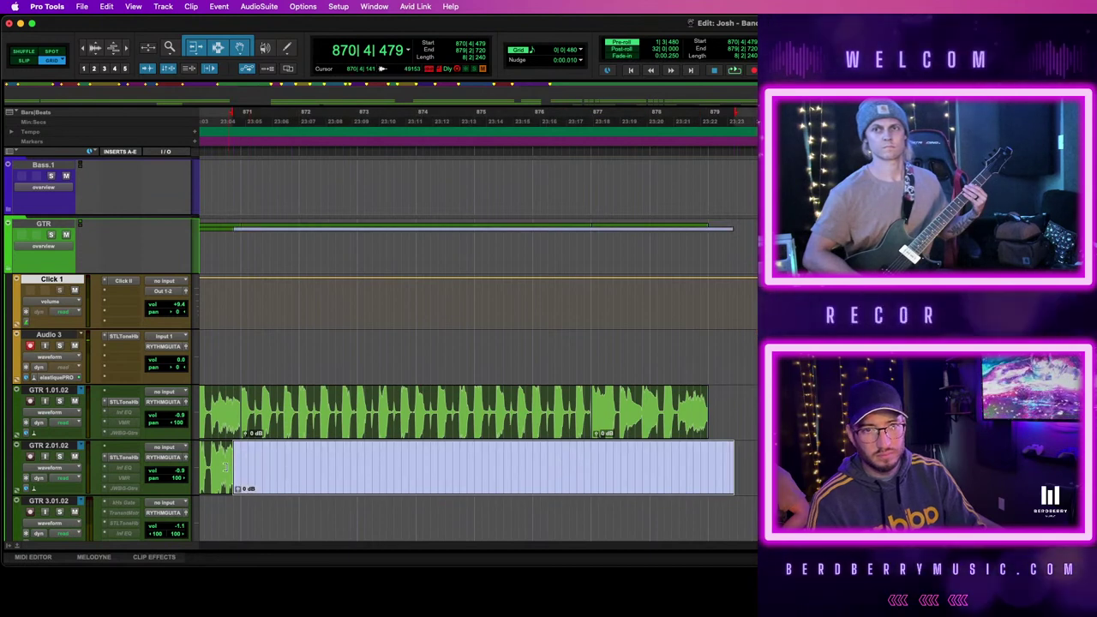
click(225, 468)
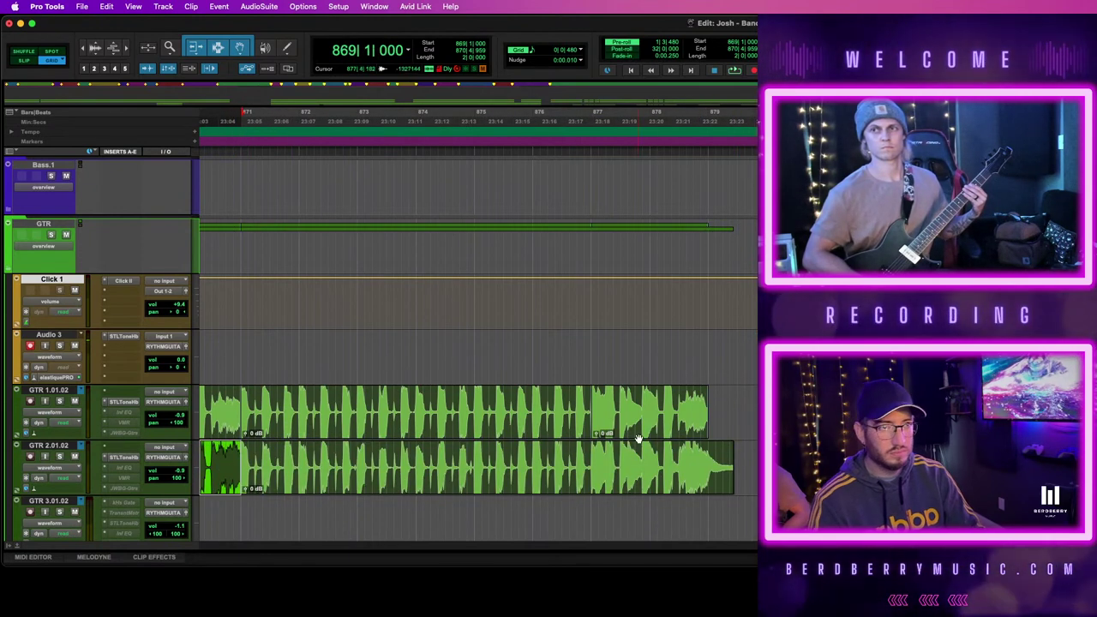
drag(766, 454, 708, 454)
key(Delete)
Play back the transition into the new riff from 870|2|480
scroll(648, 436, left, 2)
scroll(649, 437, left, 2)
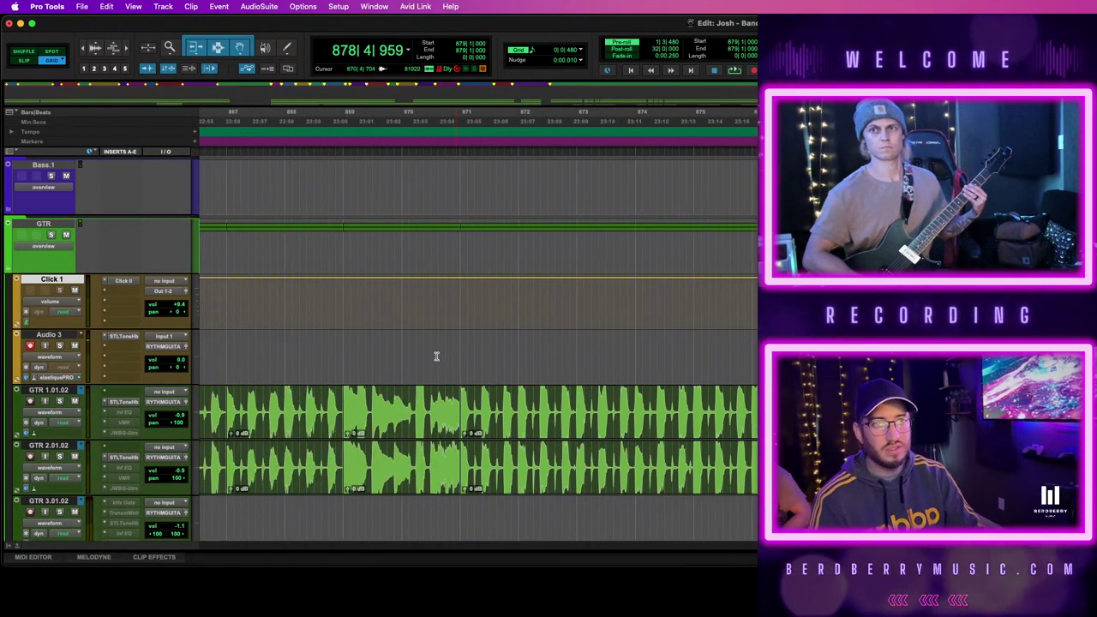
click(425, 352)
key(space)
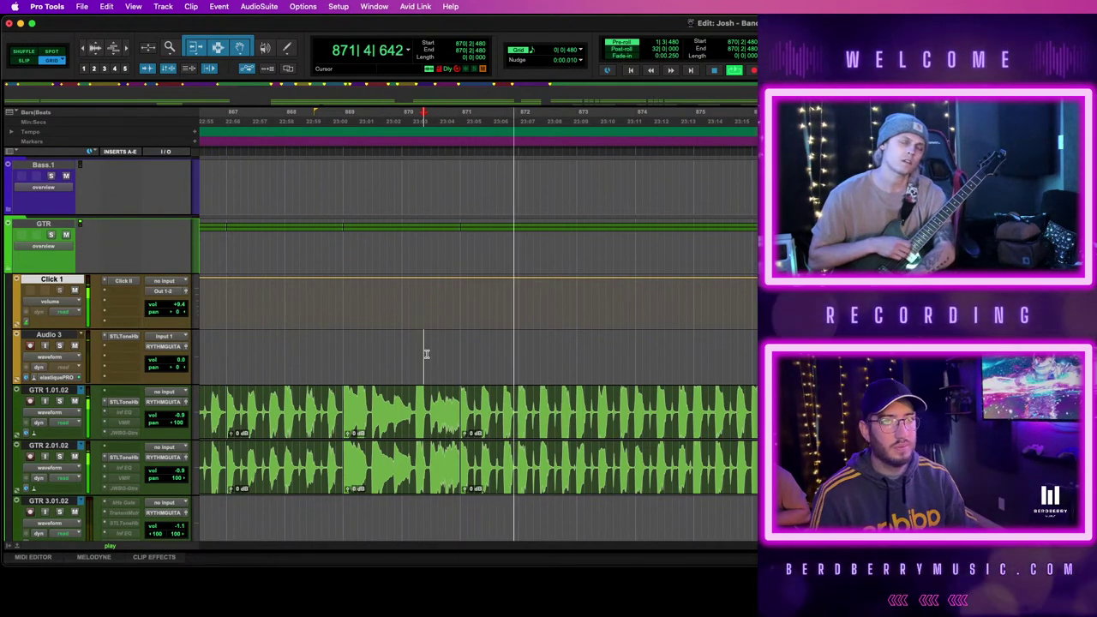
Duplicate the riff clips from 871|1|000 on GTR 1.01.02 and GTR 2.01.02 so the copies start at 879|1|000
click(602, 429)
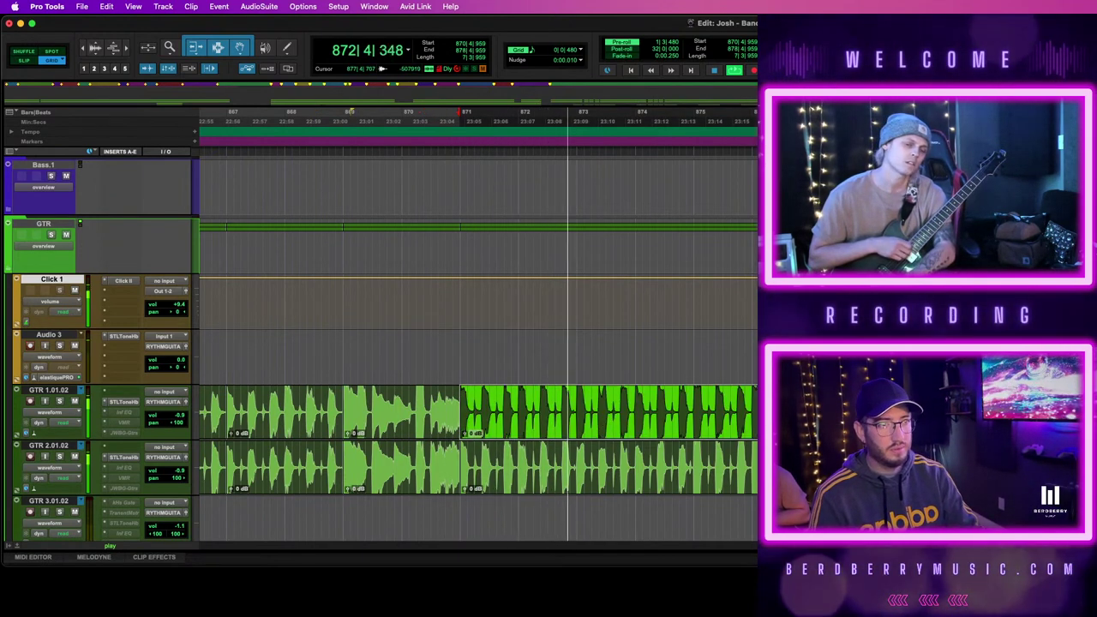
shift+click(602, 466)
click(941, 467)
scroll(478, 342, right, 1)
scroll(478, 343, right, 2)
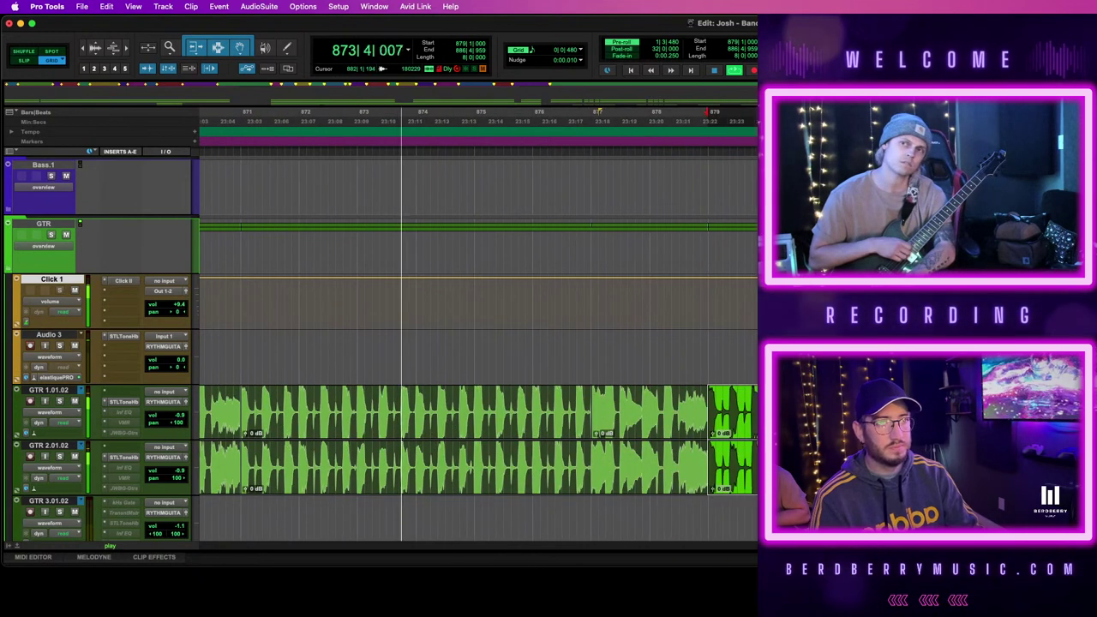
Add a marker named Verse and position it at 871|1|000
scroll(533, 377, left, 3)
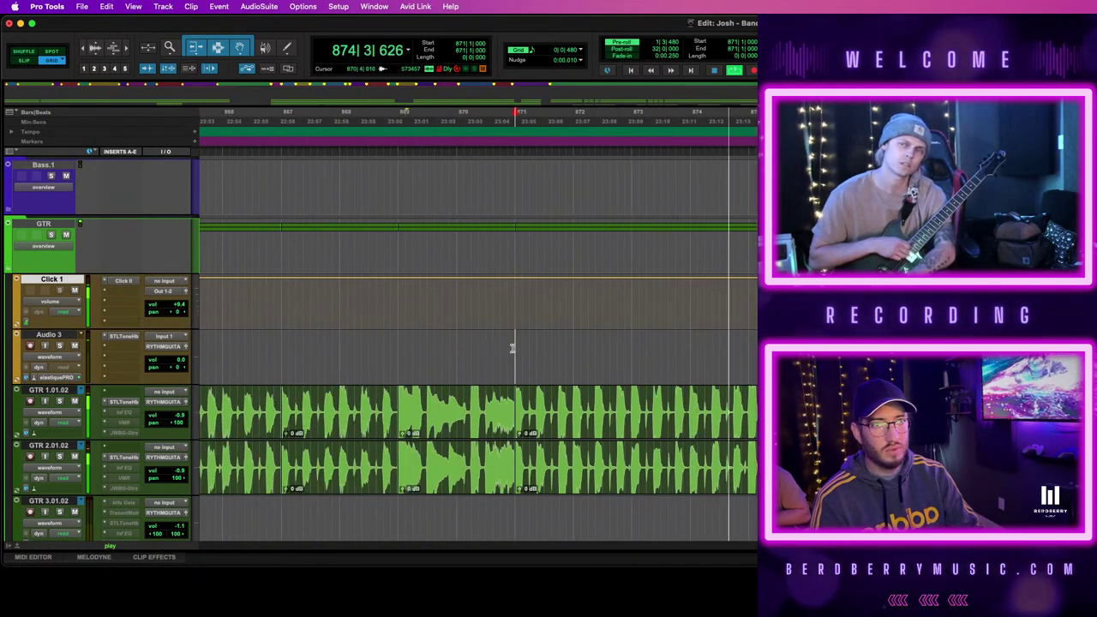
key(KP_Enter)
text(Verse)
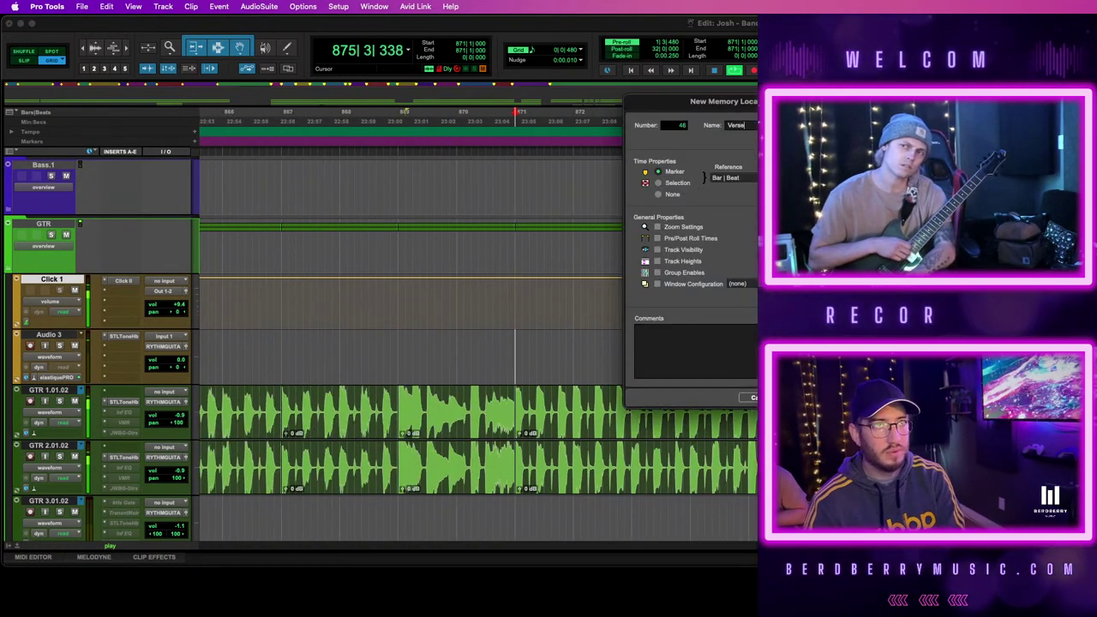
key(Return)
drag(743, 144, 517, 140)
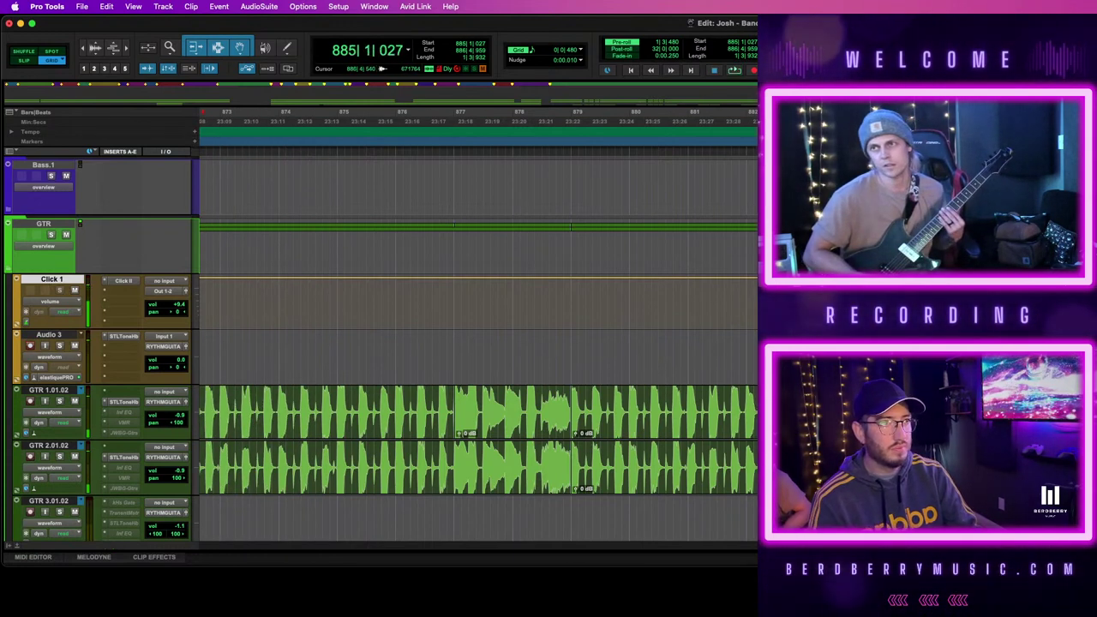
Start a recording pass on Audio 3 from 886|4|480 and add a marker named Prechorus during its pre-roll
key(r)
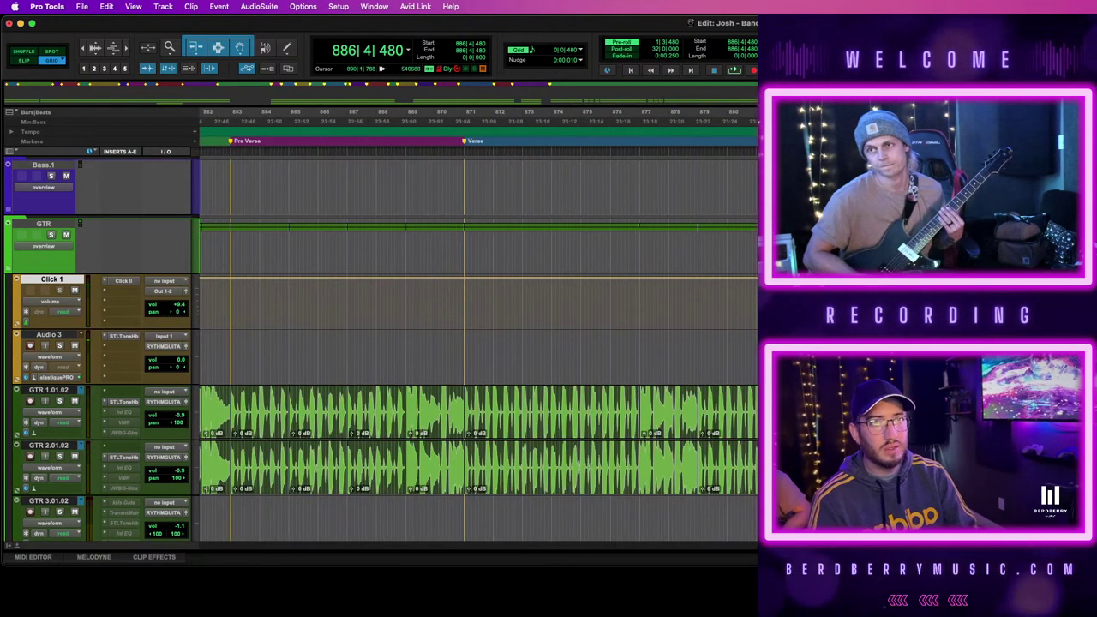
key(t)
key(space)
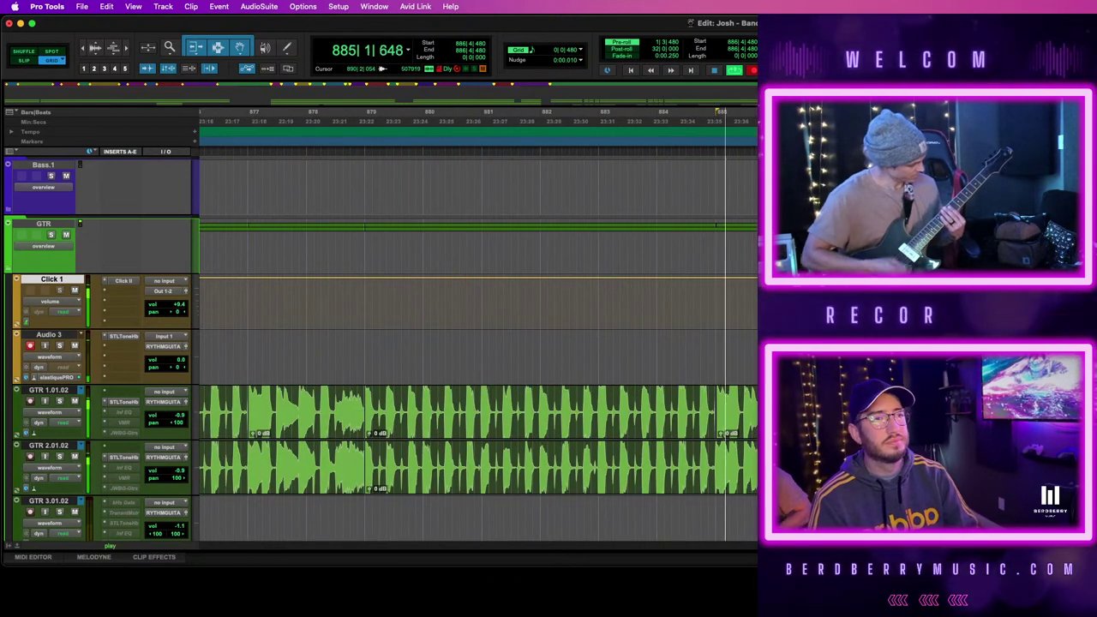
key(KP_Enter)
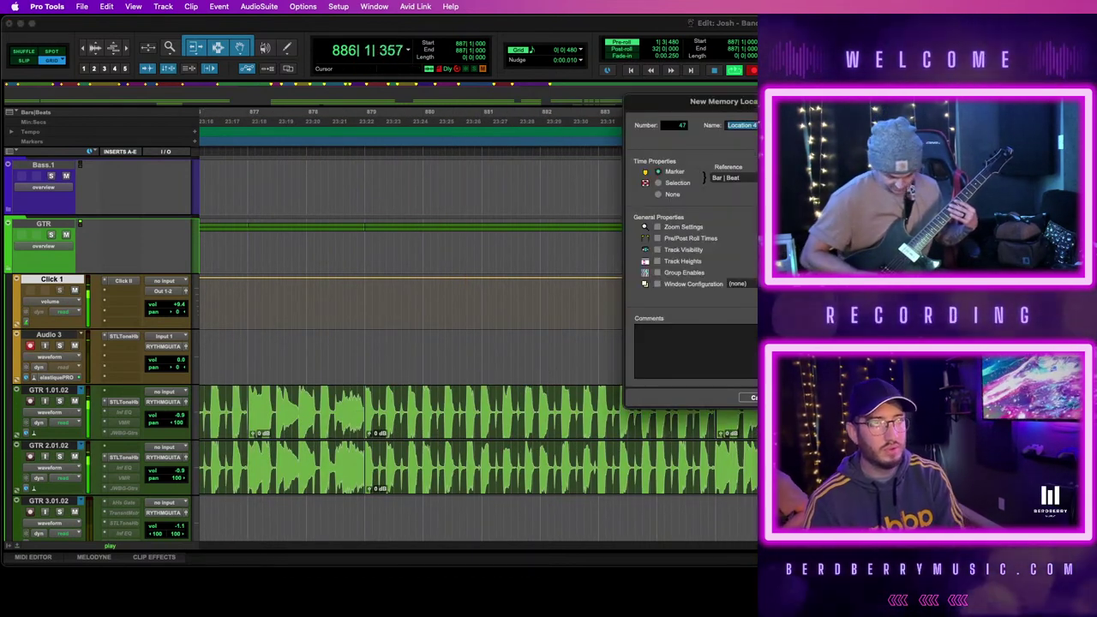
text(Prechorus)
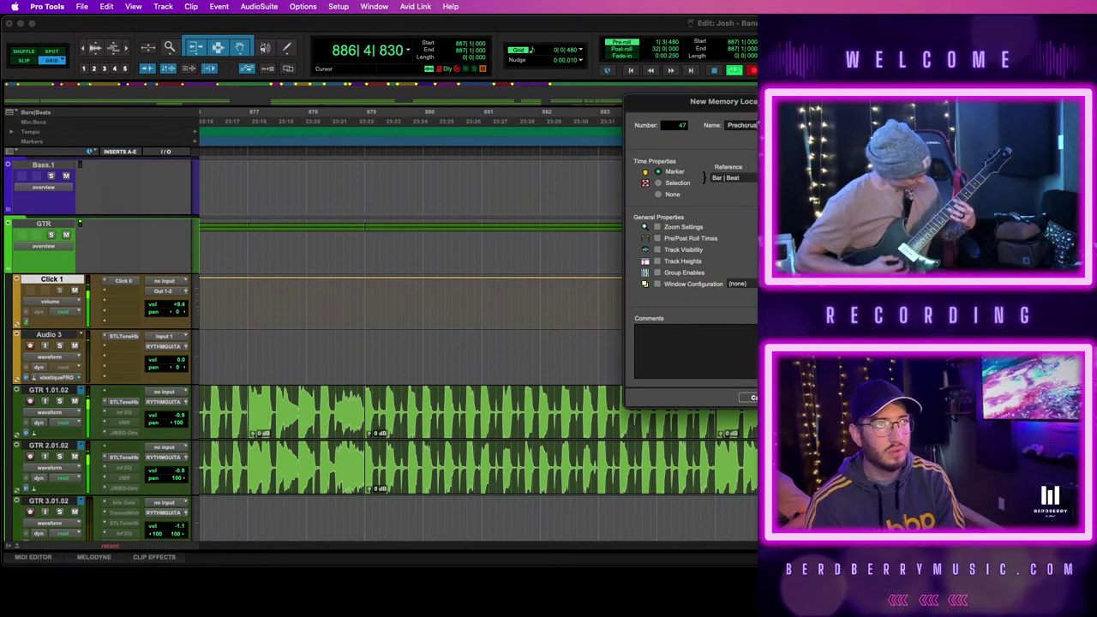
key(Return)
key(space)
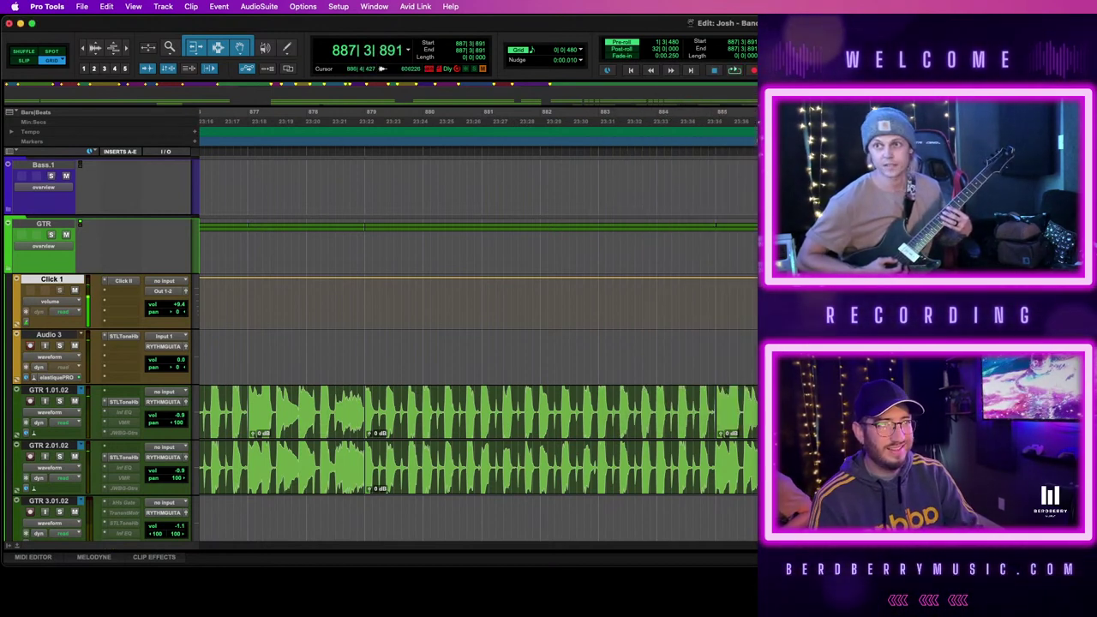
Set the record start back to 886|4|480 with a pre-roll of 1|0|480
key(space)
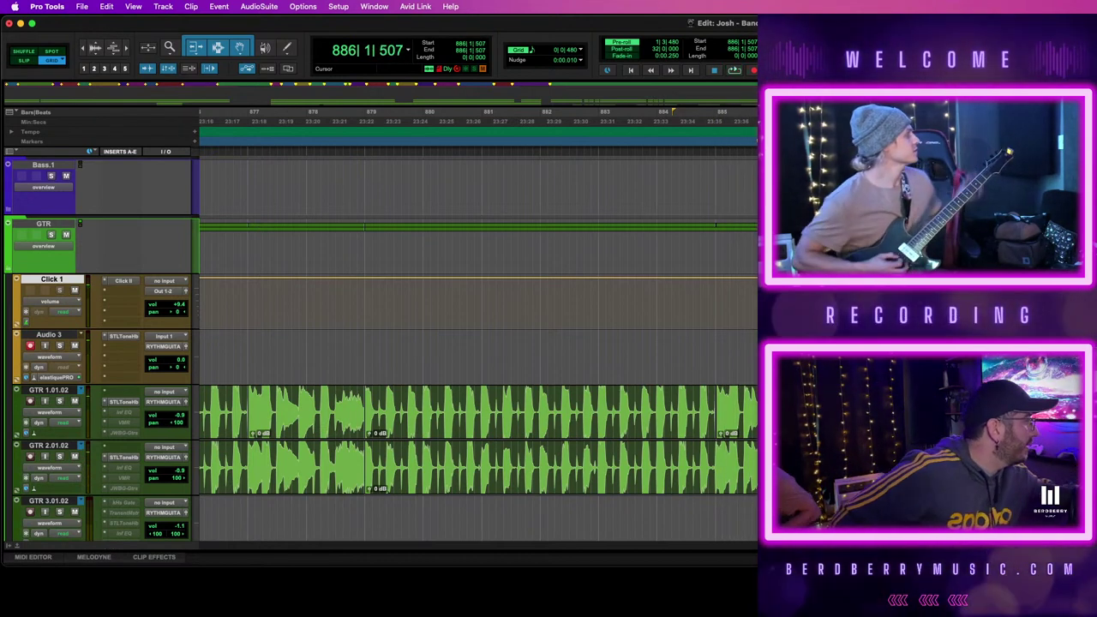
key(shift+r)
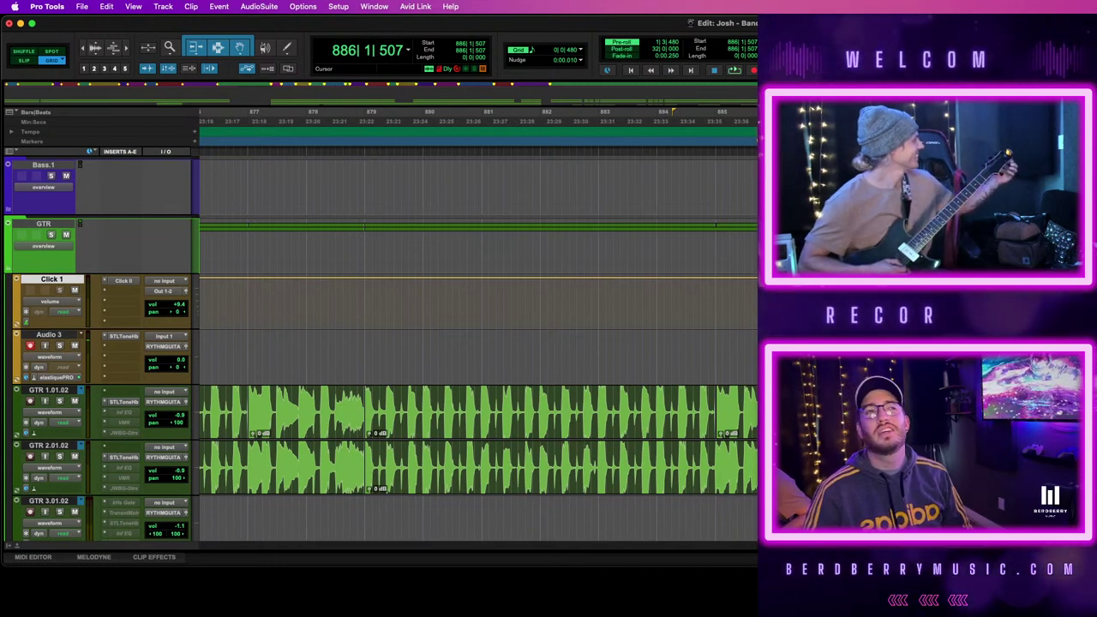
click(718, 112)
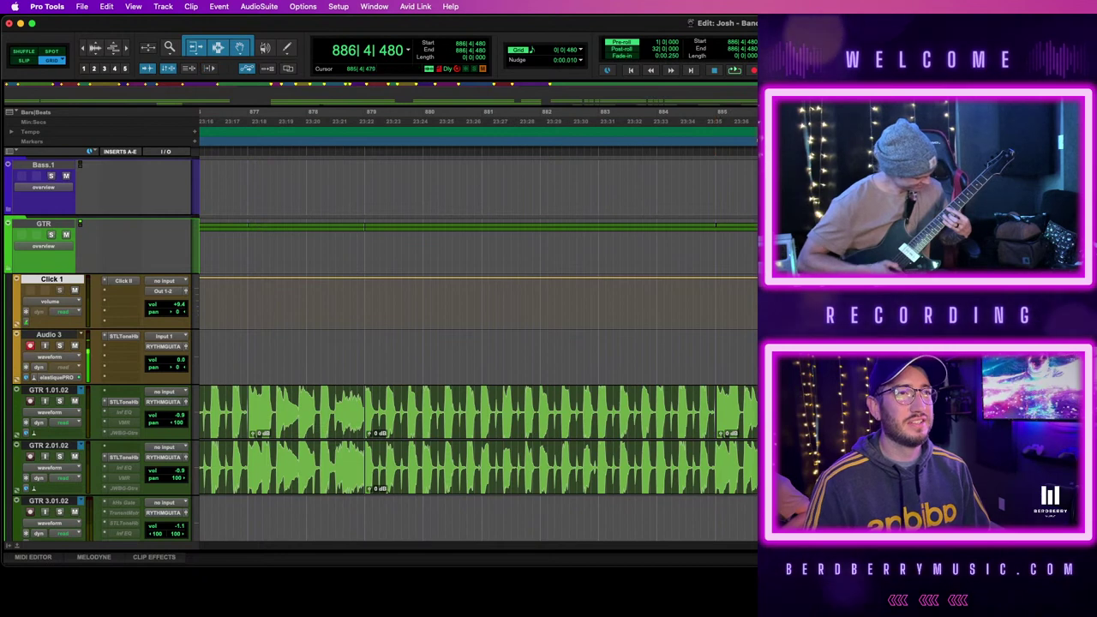
key(n)
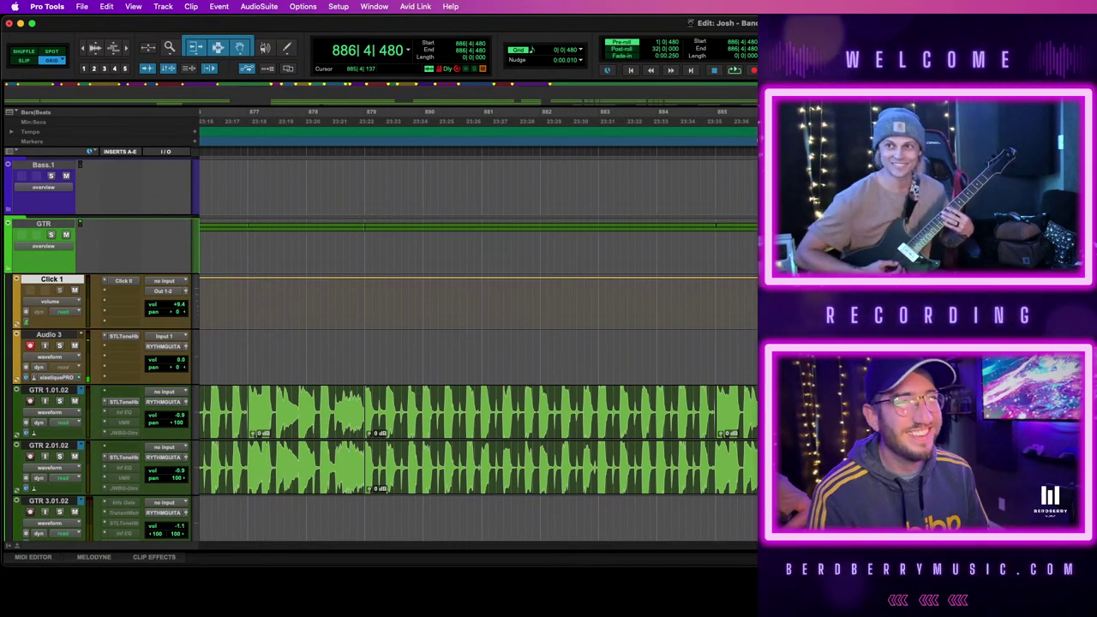
Try several takes of the Prechorus riff on Audio 3 from 886|4|480, cancelling and restarting each one
key(space)
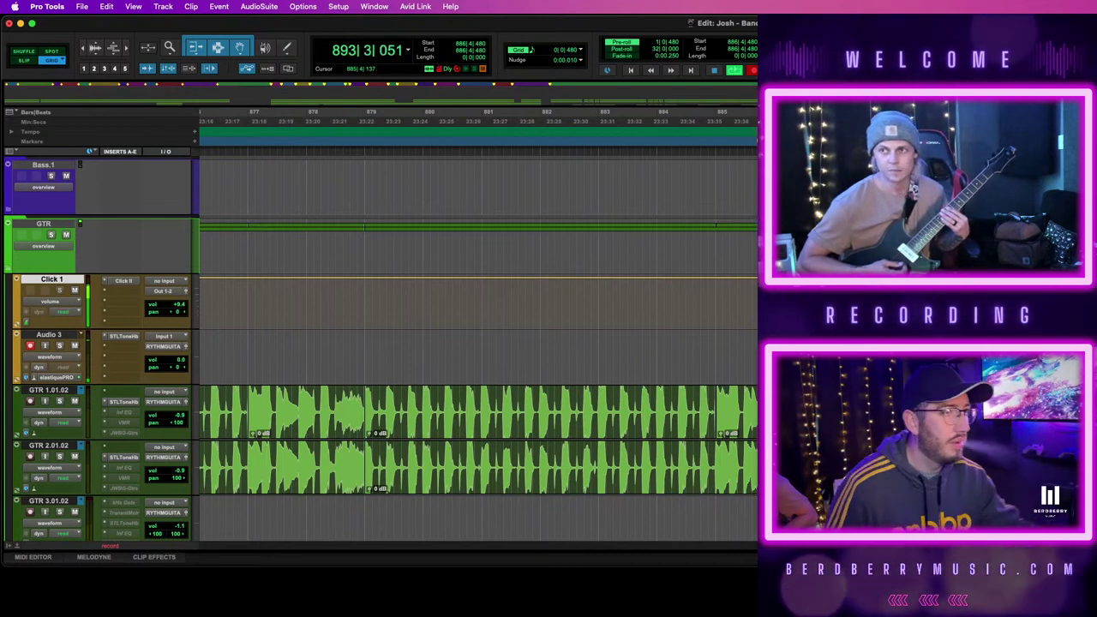
key(space)
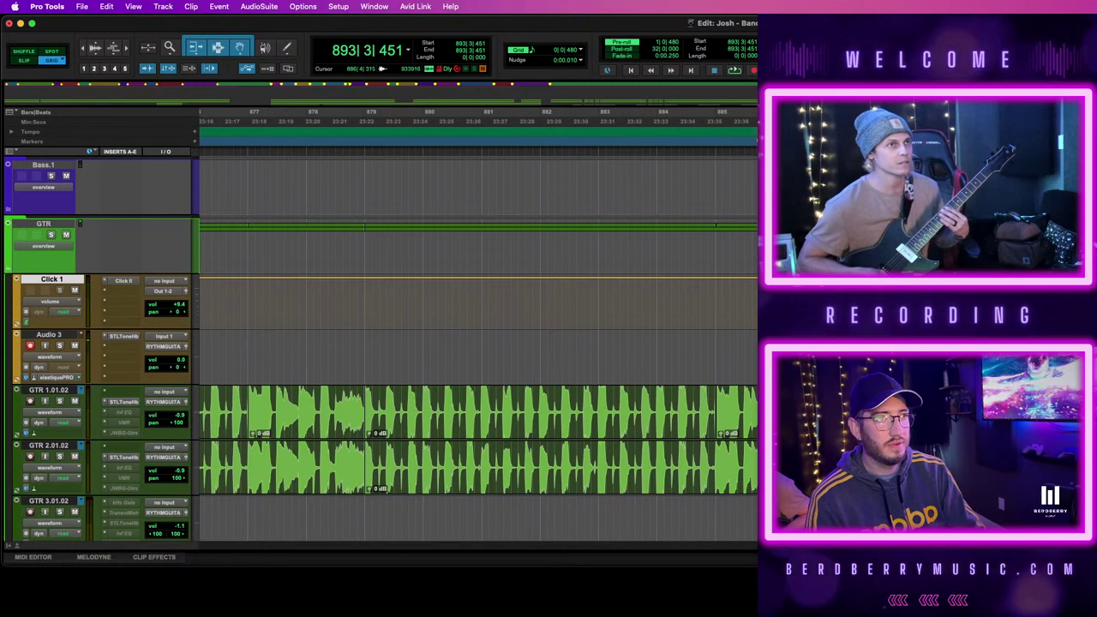
click(821, 354)
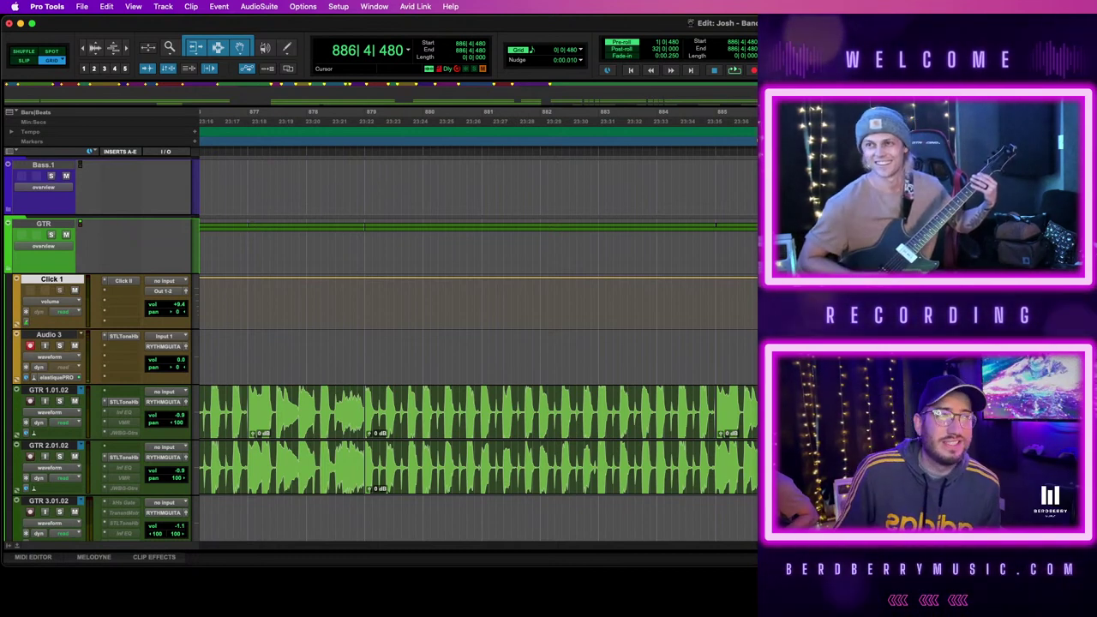
key(space)
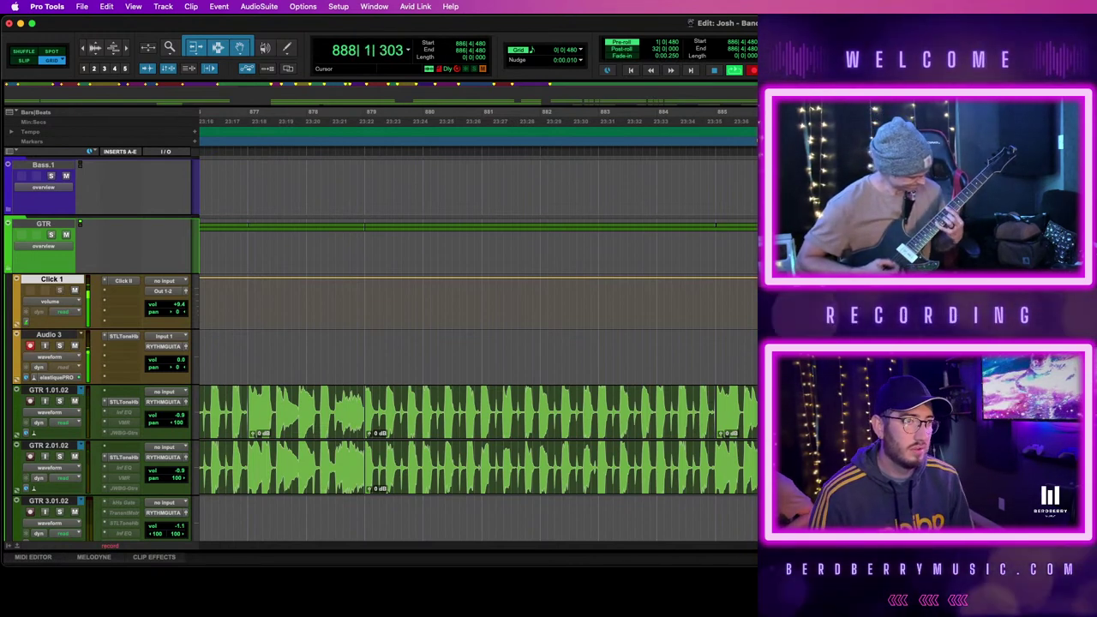
key(space)
key(space)
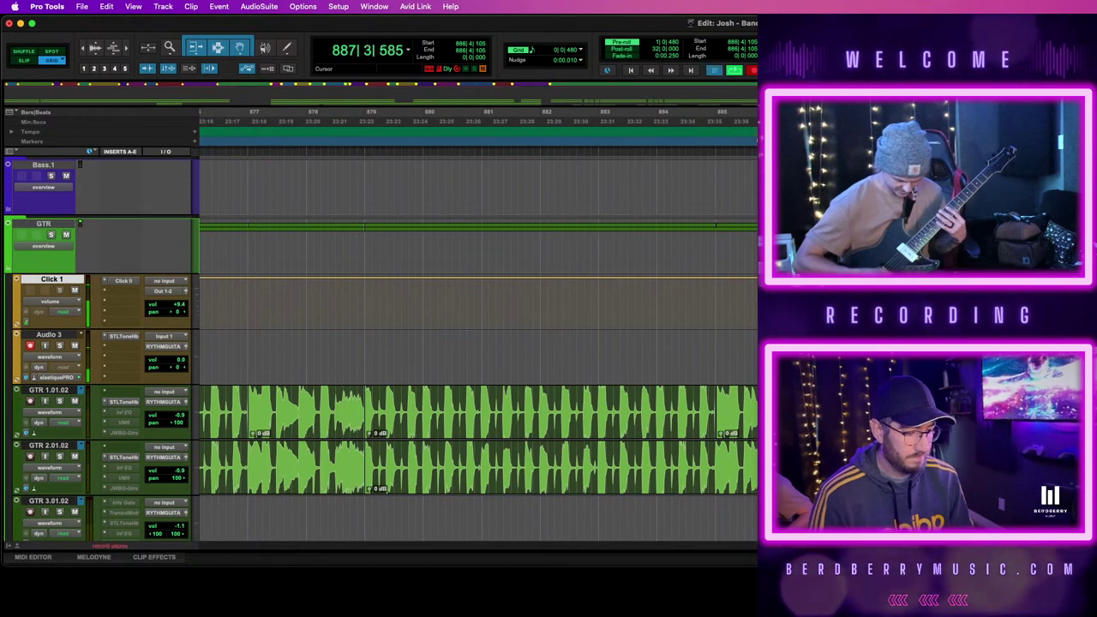
key(space)
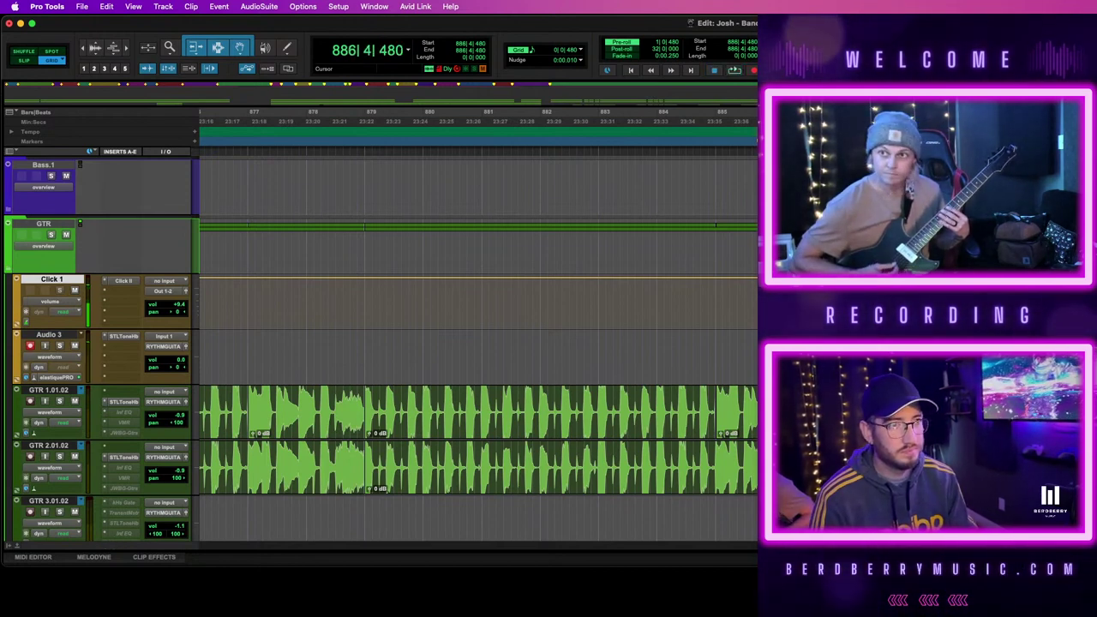
key(space)
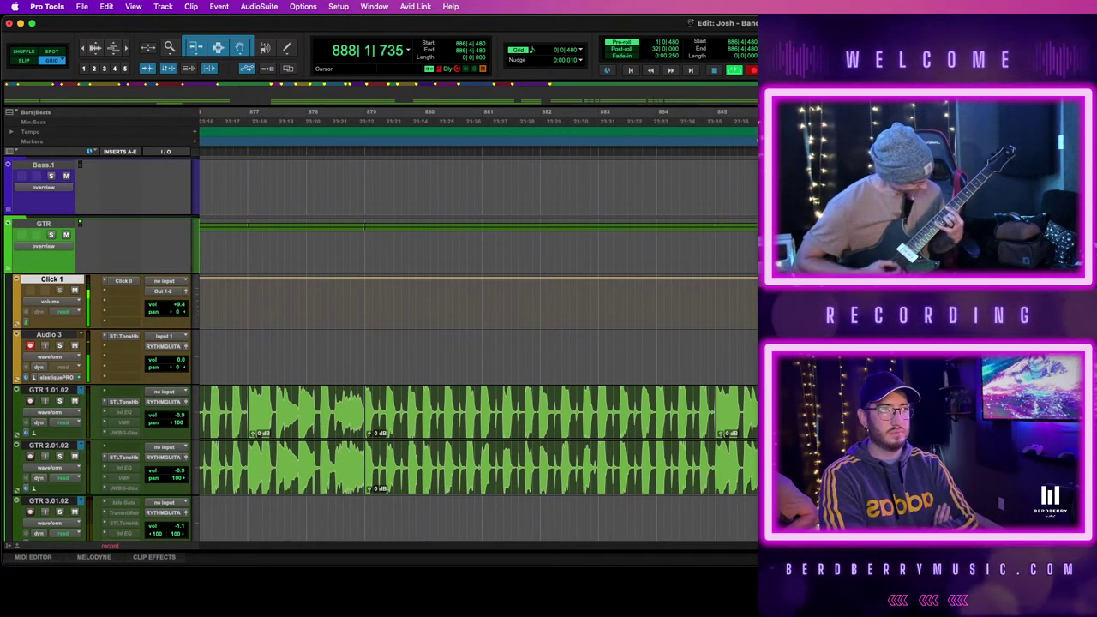
key(space)
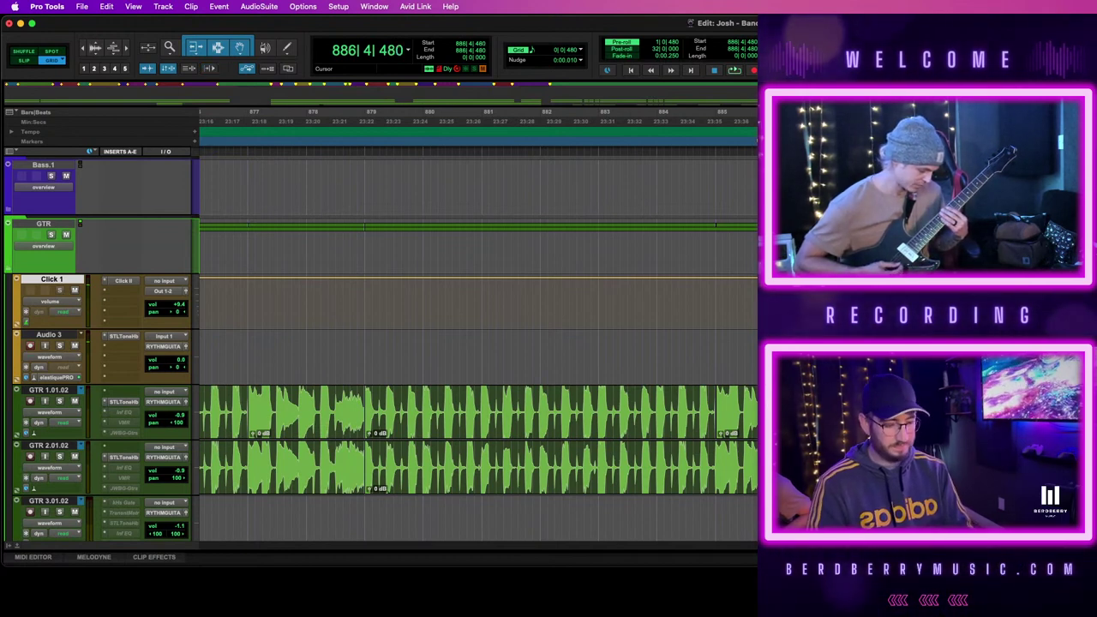
Record the Prechorus riff on Audio 3 from 886|4|480 and punch in again from 892|4|480
key(space)
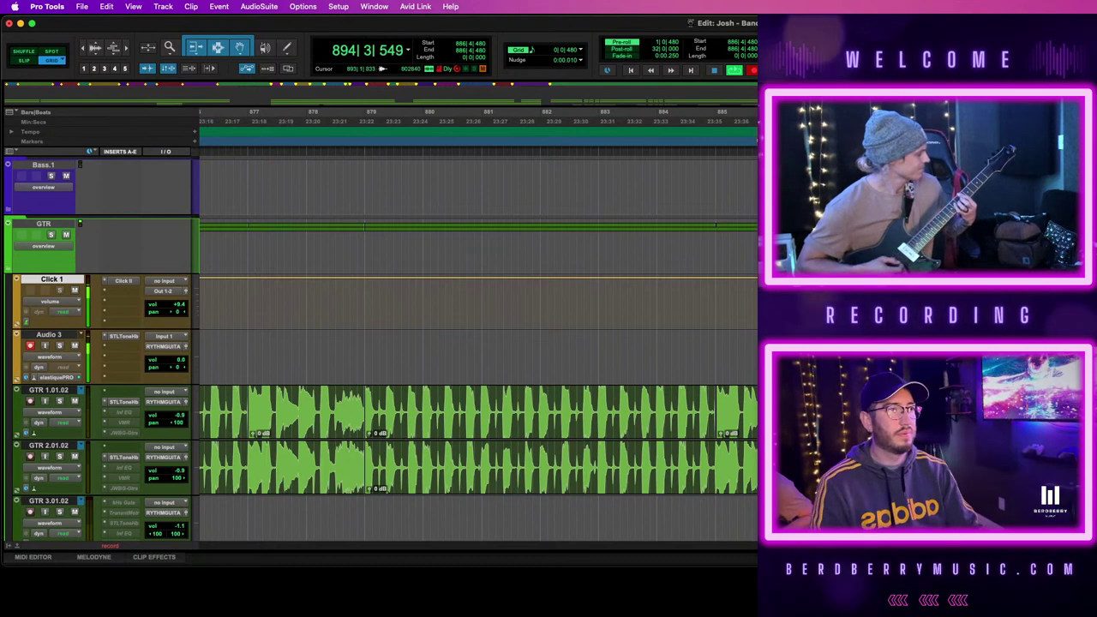
key(space)
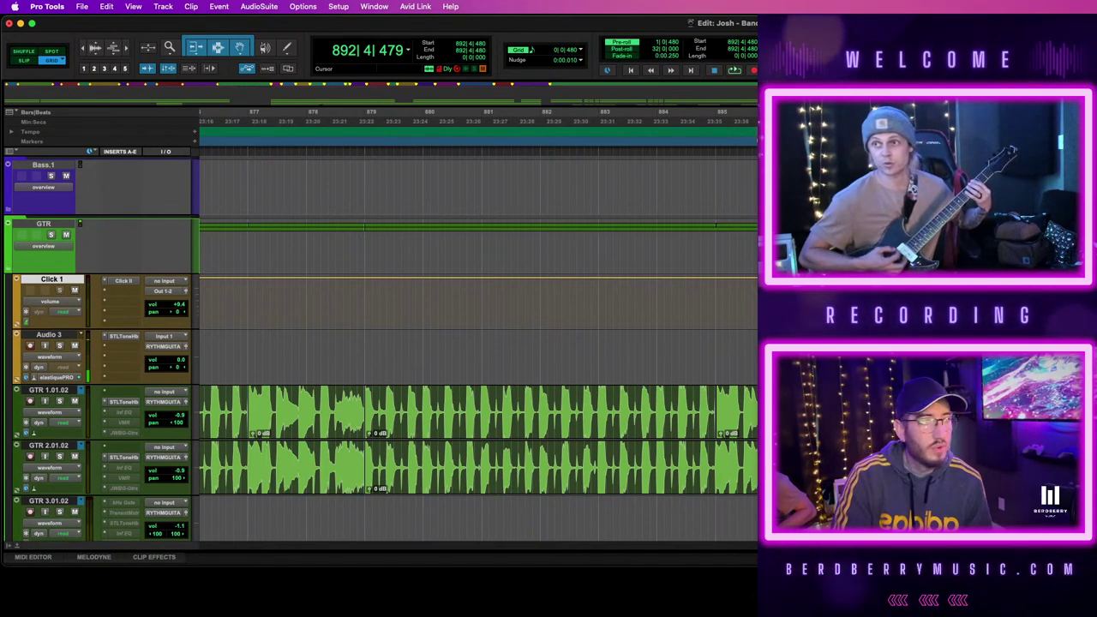
key(space)
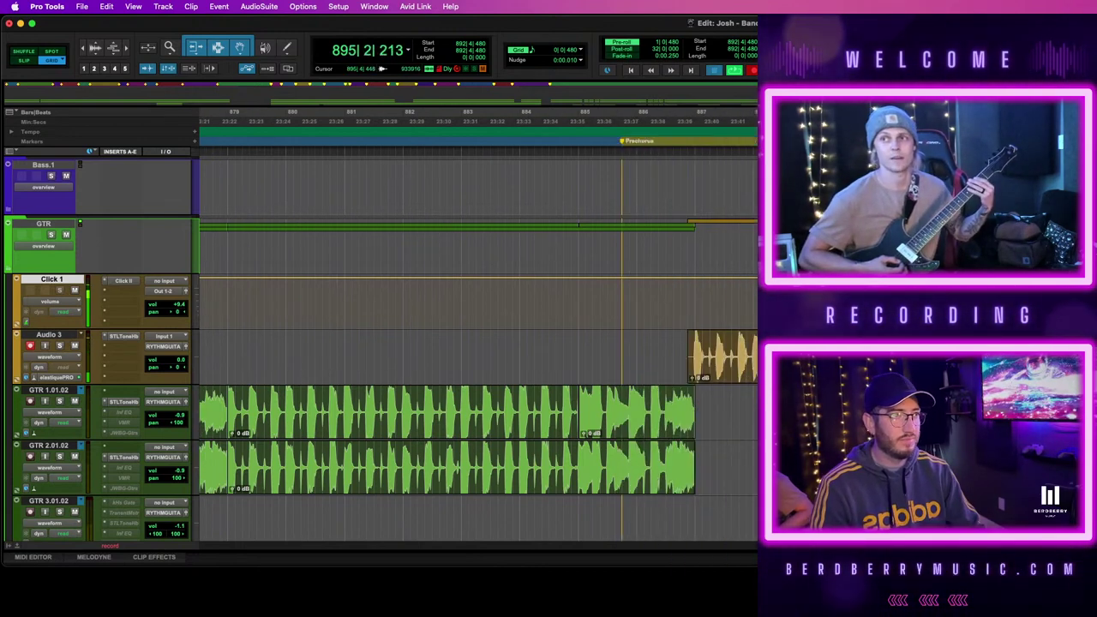
key(space)
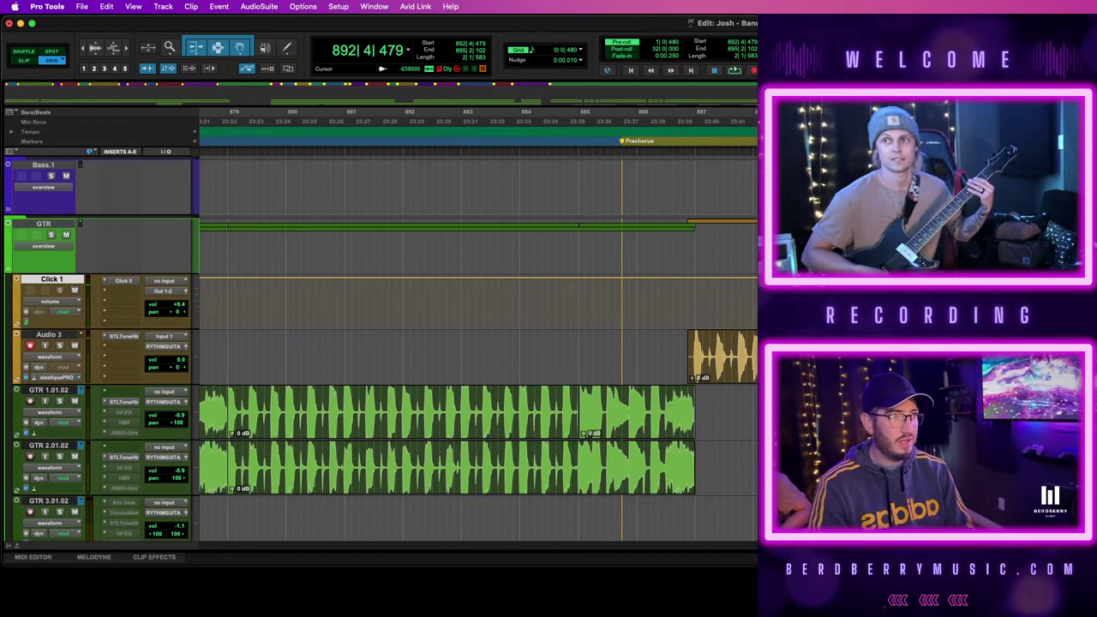
Quantize the elastic audio events of the Audio 3 punch-in clip at 892|4|480 to 1/16 notes and select the clip before it
key(alt+0)
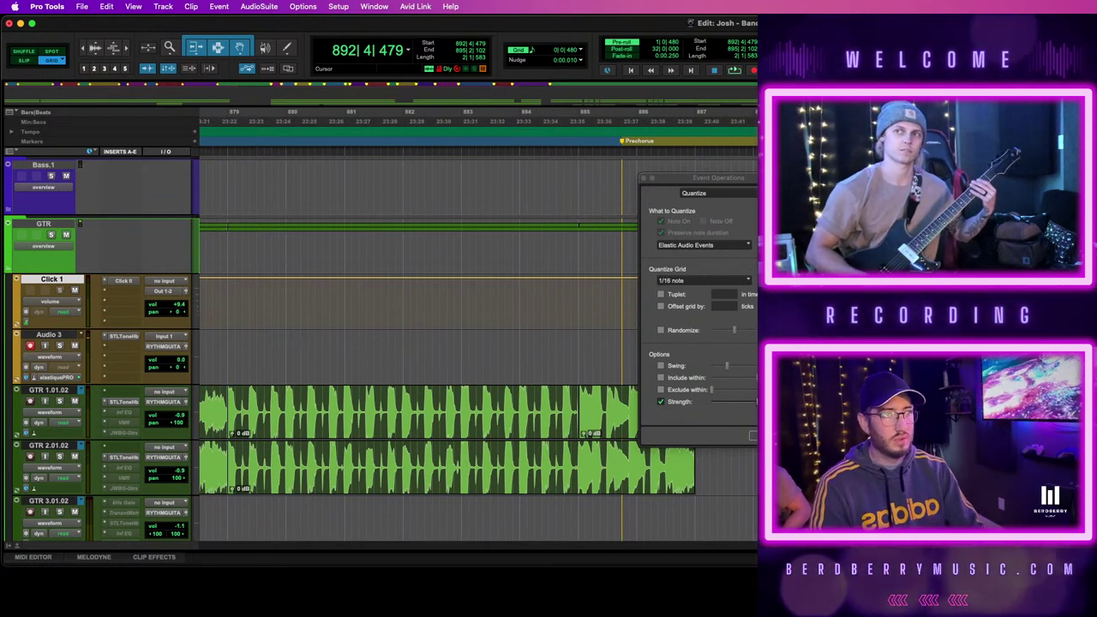
click(643, 179)
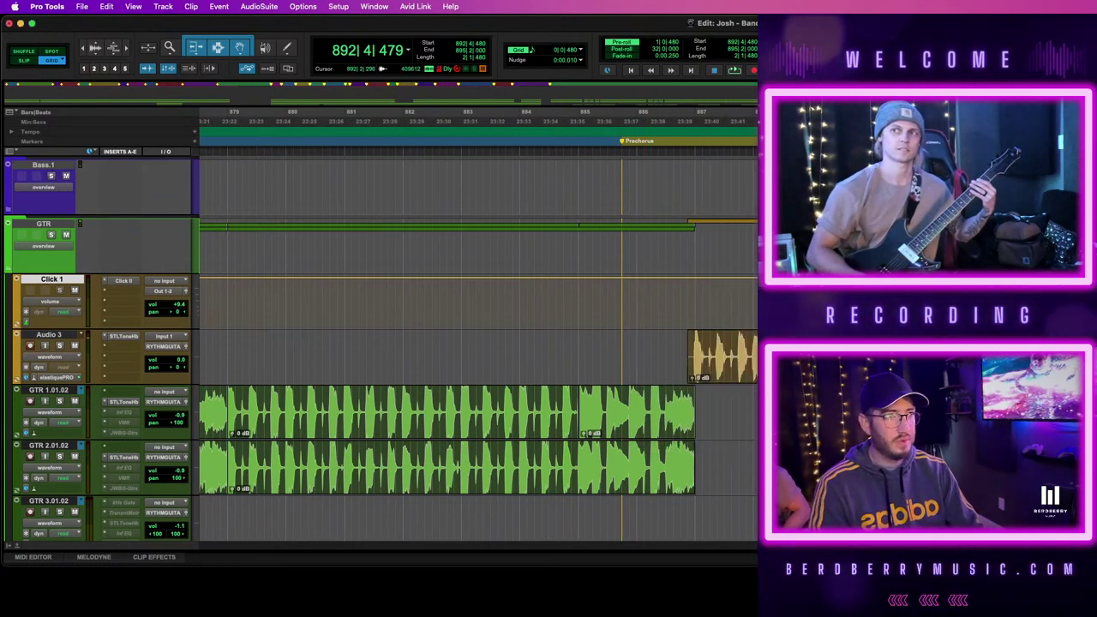
click(722, 368)
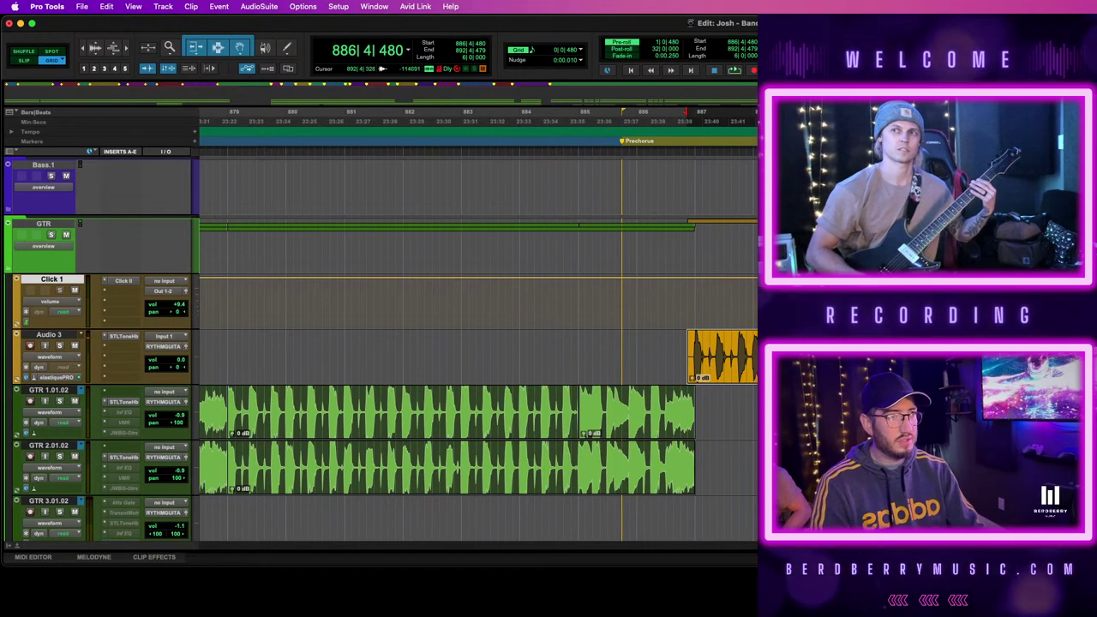
Quantize the Audio 3 Prechorus clip's elastic audio events to 1/16 notes and play back the punch-in point at 892|3|480
key(alt+0)
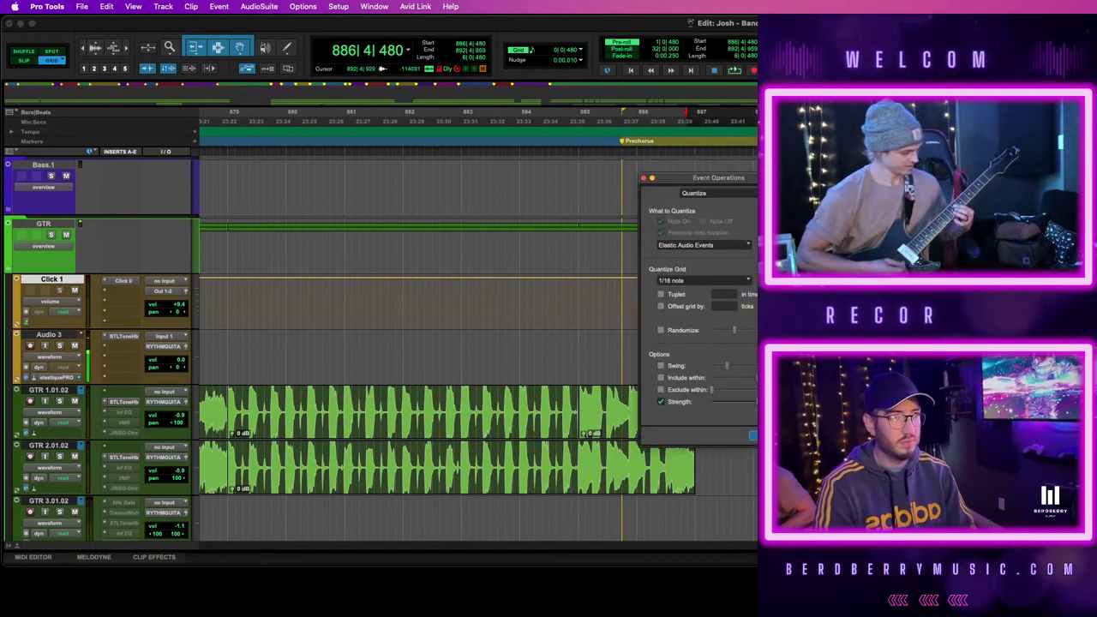
key(Return)
key(space)
key(t)
scroll(477, 343, right, 5)
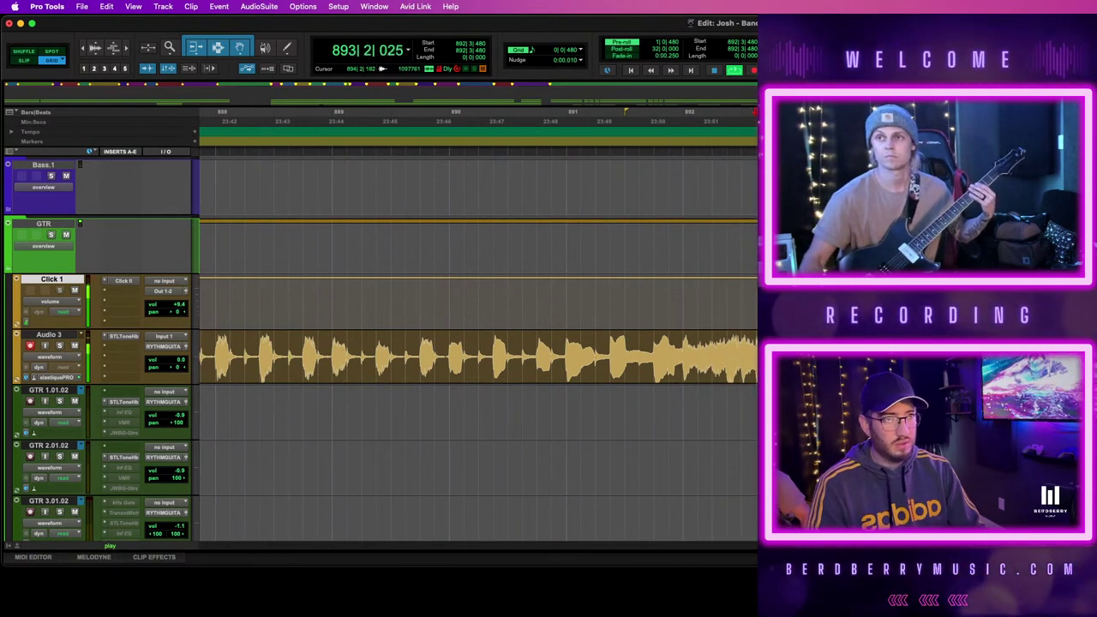
key(space)
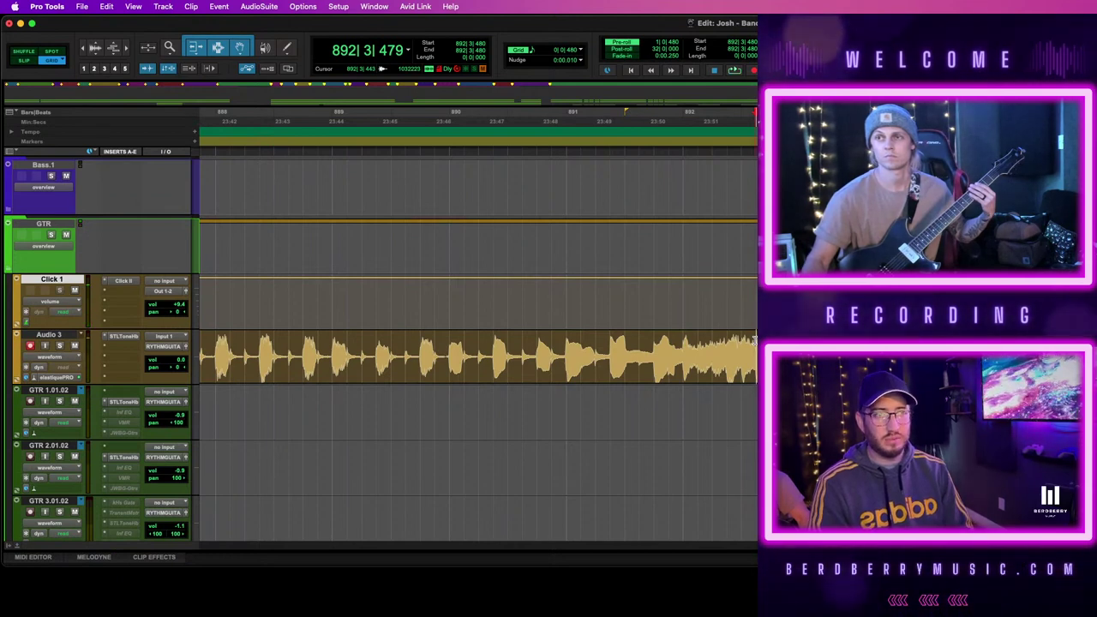
Record a punch-in on Audio 3 from 892|3|480 and quantize its elastic audio events to 1/16 notes
key(space)
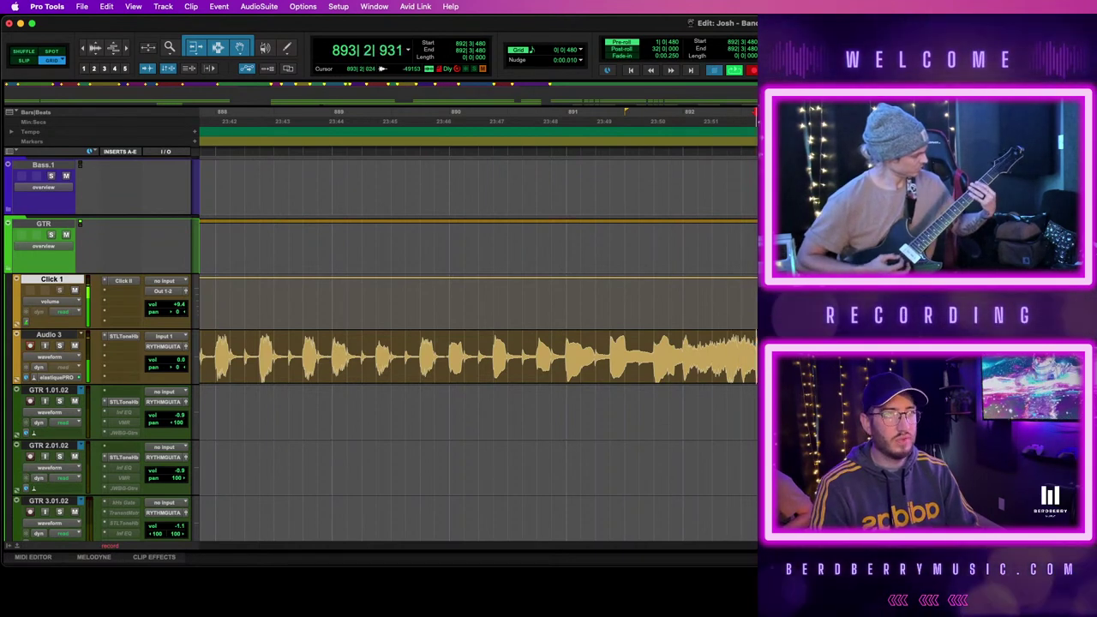
key(space)
key(alt+0)
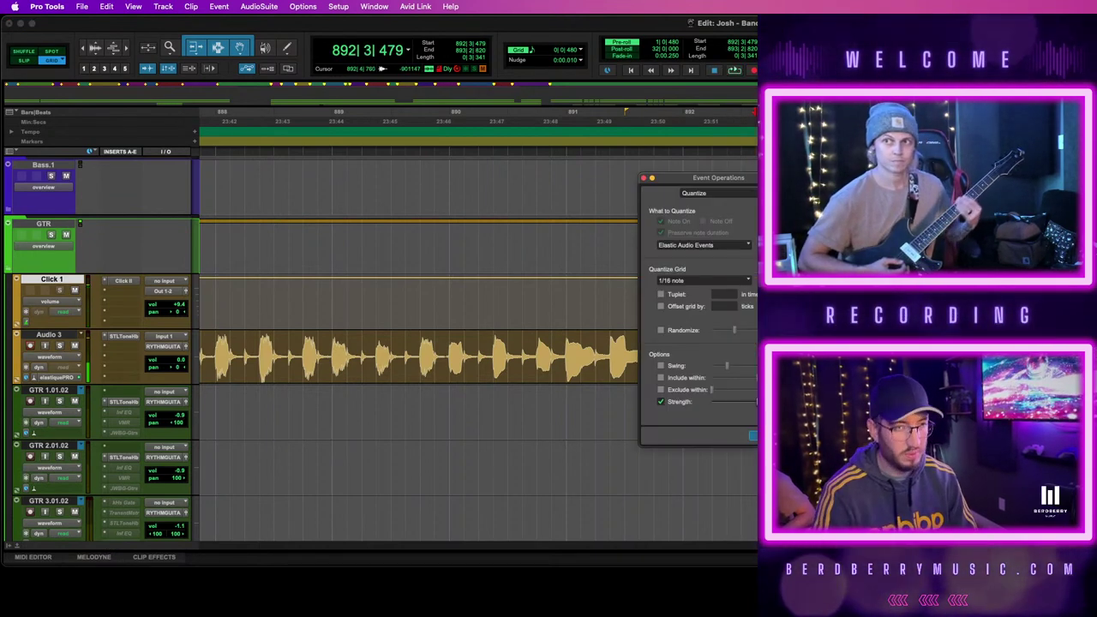
key(Return)
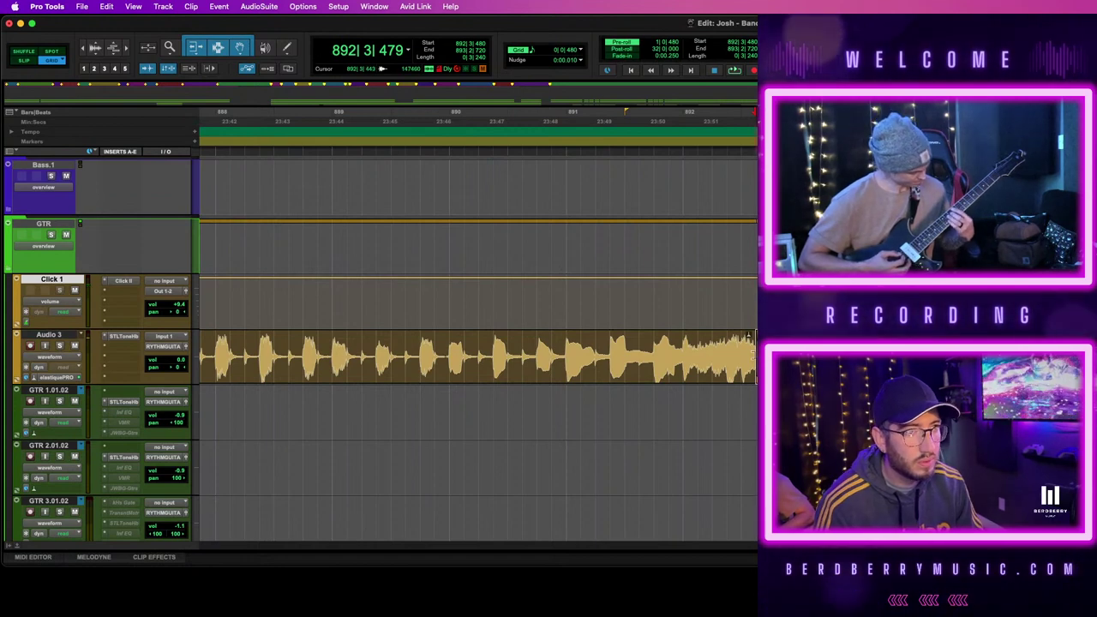
Trim the Audio 3 Prechorus clip's start to 887|1|000 and apply fades to the clips through 895|2|000
click(748, 337)
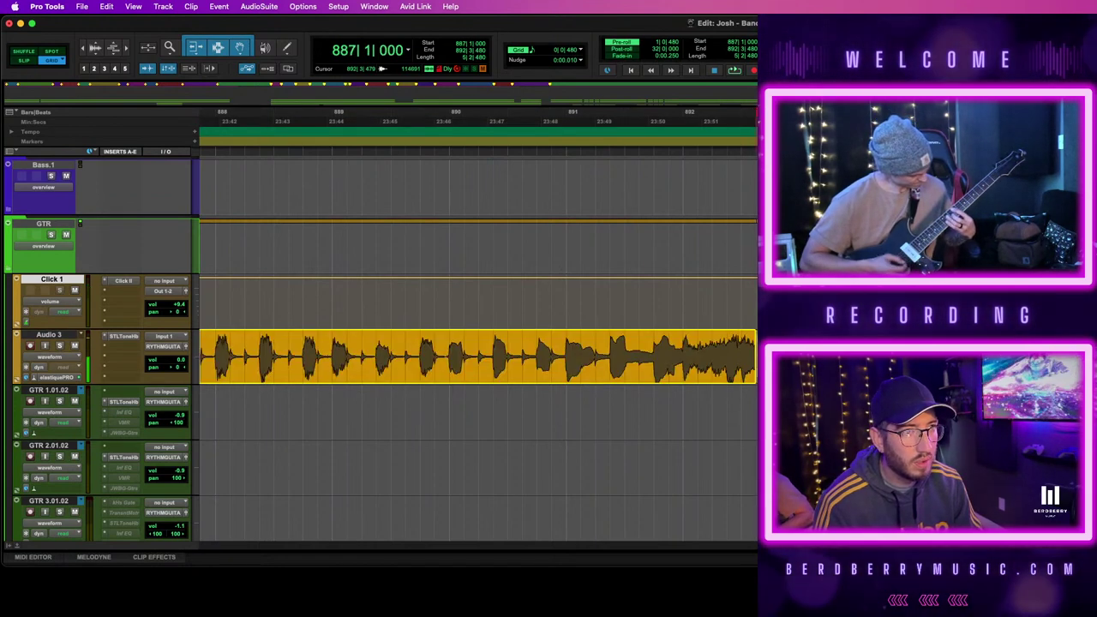
key(super+z)
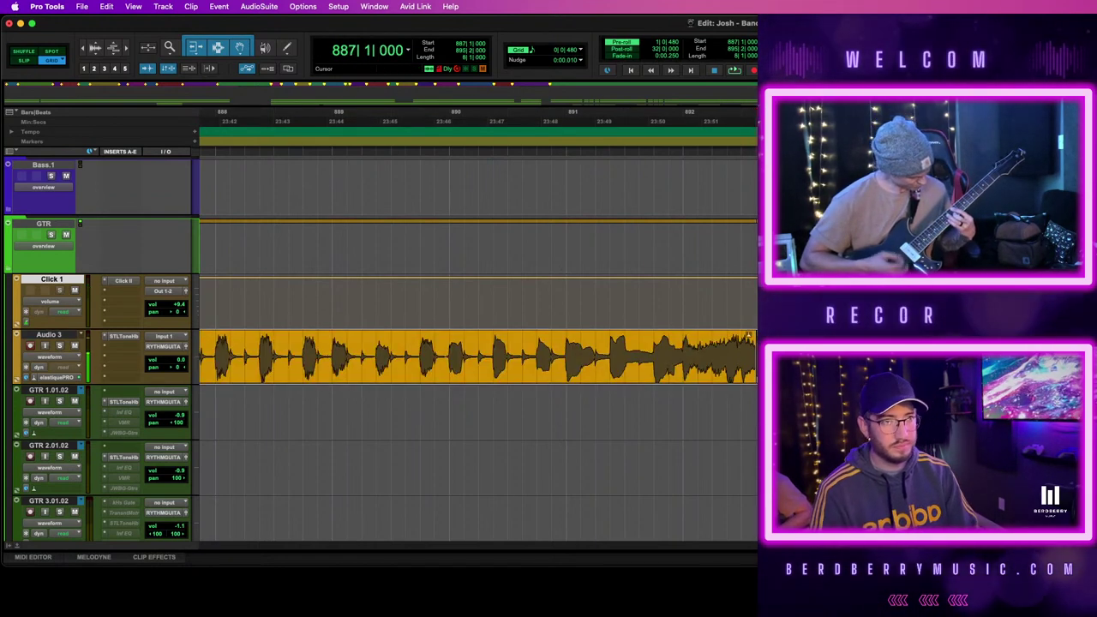
scroll(394, 371, left, 5)
drag(590, 369, 585, 396)
key(super+z)
scroll(748, 335, right, 5)
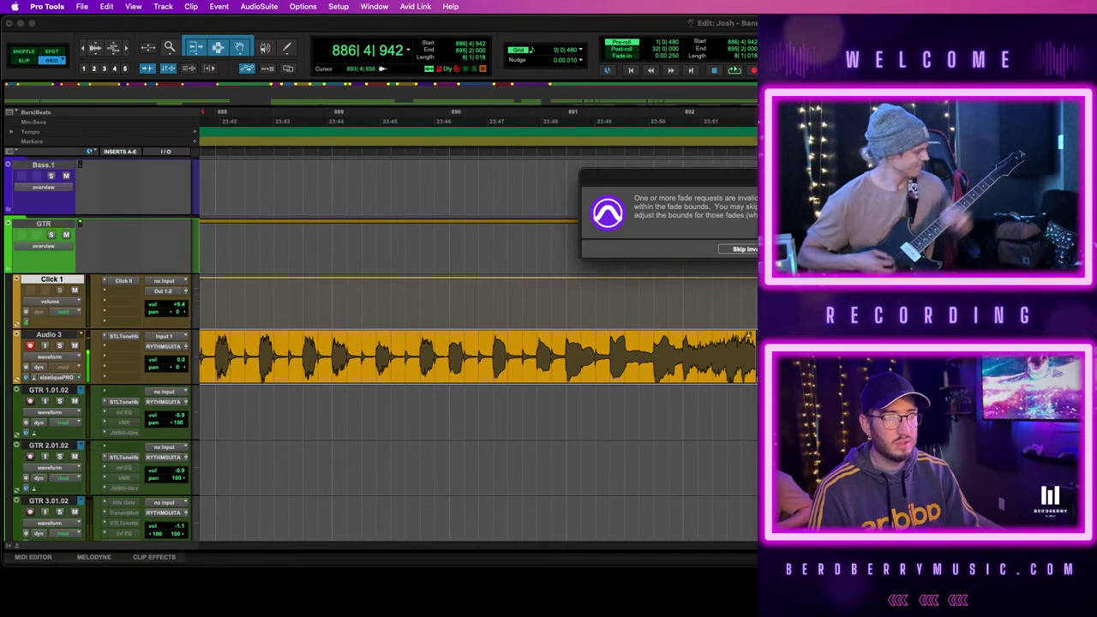
key(Return)
Move the faded Prechorus clips from Audio 3 to GTR 1.01.02
drag(619, 374, 618, 413)
scroll(618, 413, left, 3)
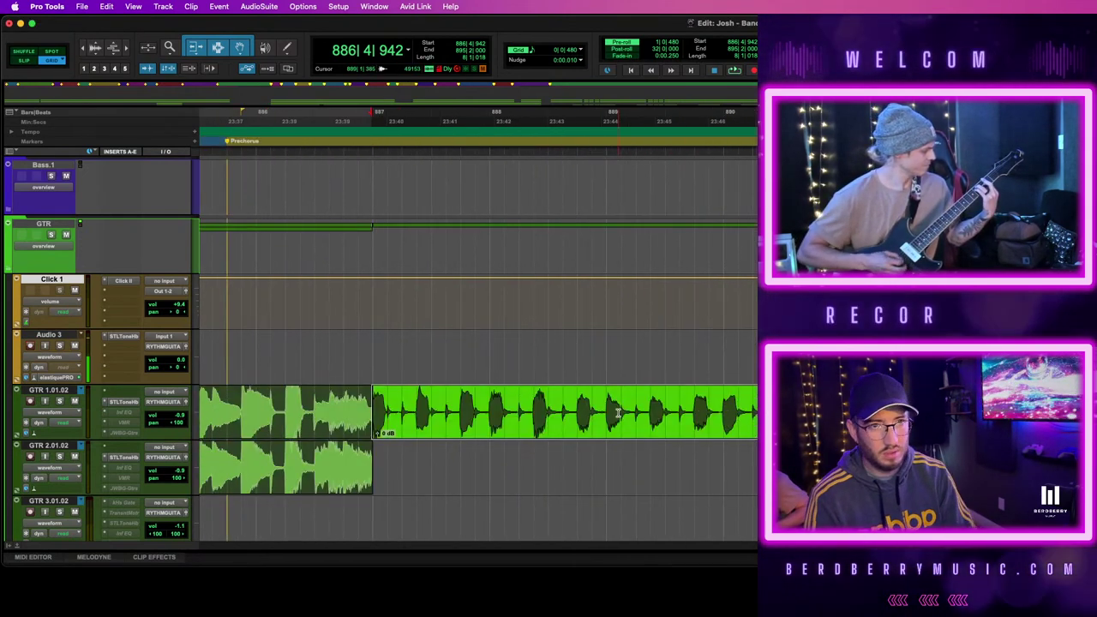
click(360, 345)
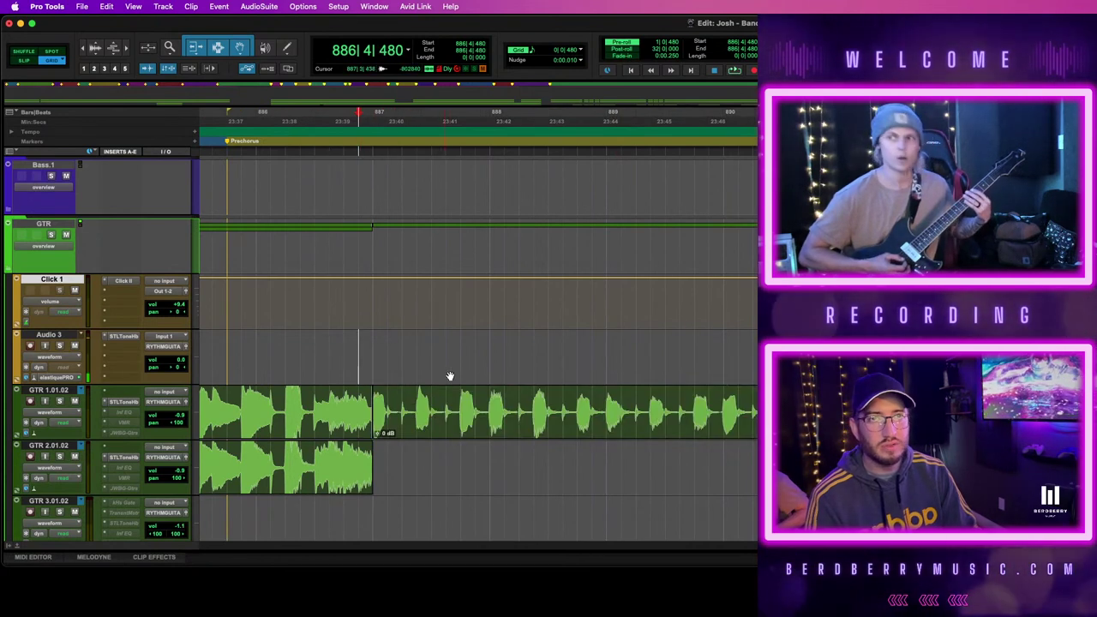
click(475, 427)
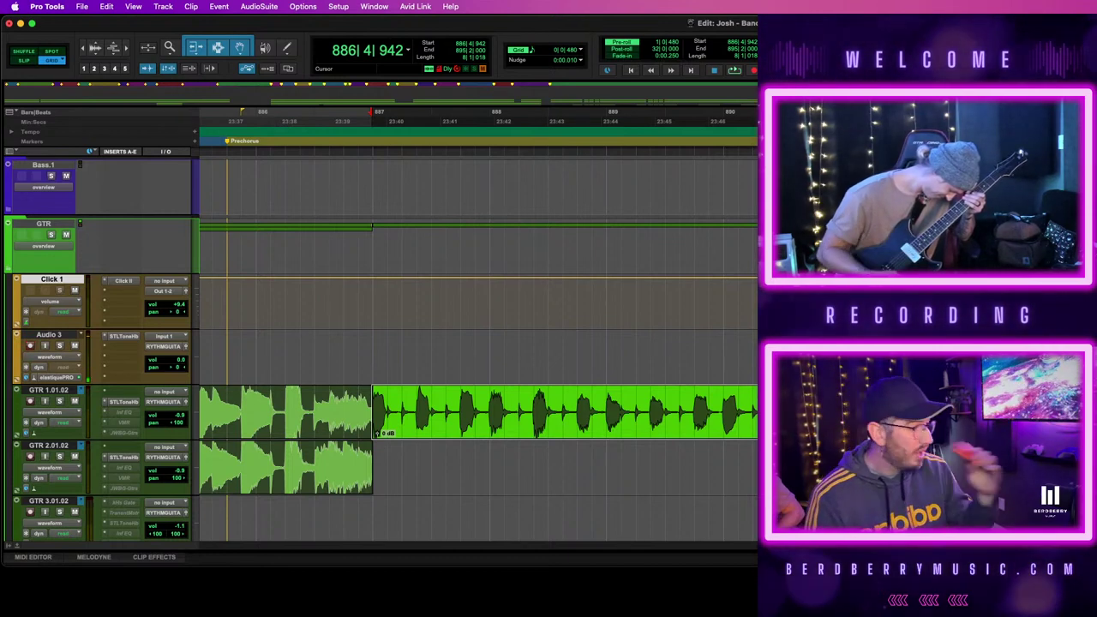
Undo the clip move to select 892|3|480 through 895|2|000 on Audio 3, and return the clips to GTR 1.01.02
key(super+z)
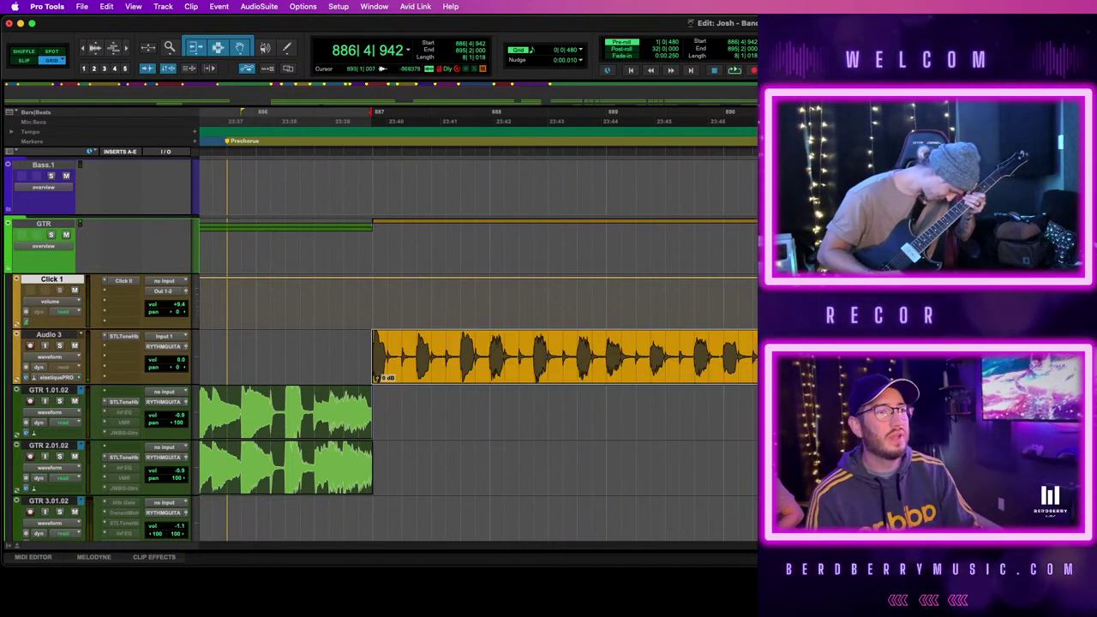
click(1060, 356)
drag(1060, 356, 1031, 357)
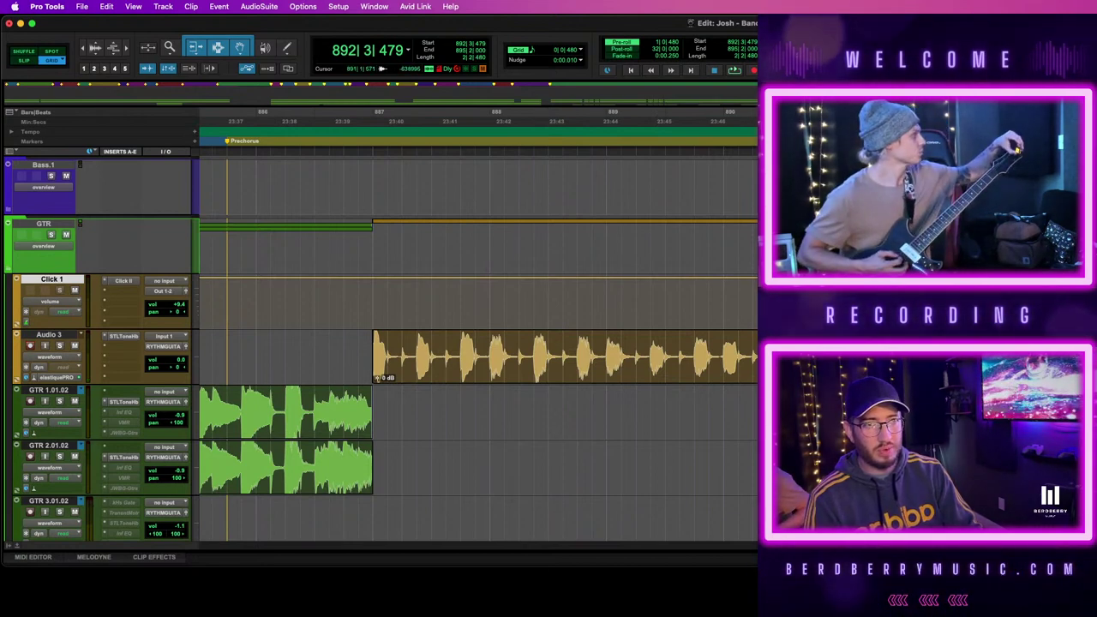
key(super+z)
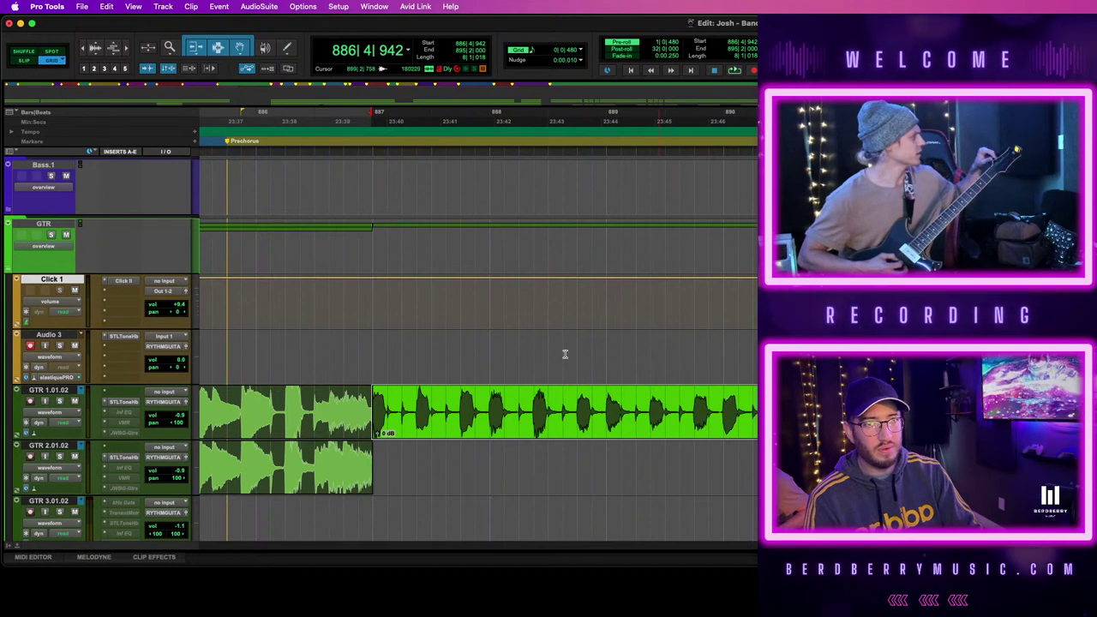
Mute the Prechorus clips on GTR 1.01.02 and set the record start to 886|4|480
click(359, 347)
click(492, 435)
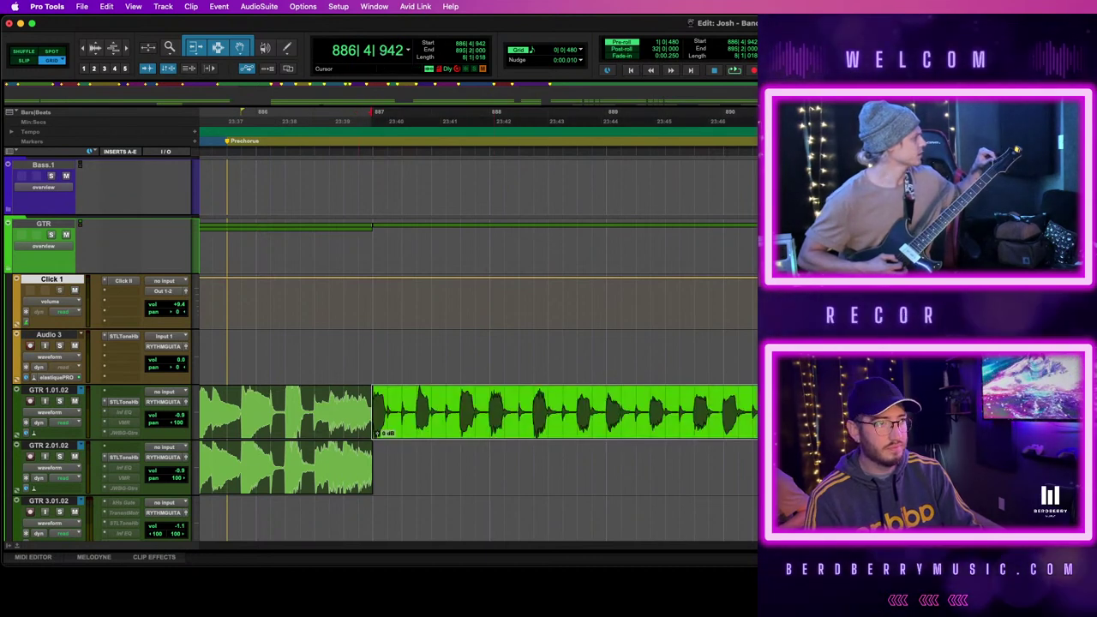
click(470, 365)
click(359, 344)
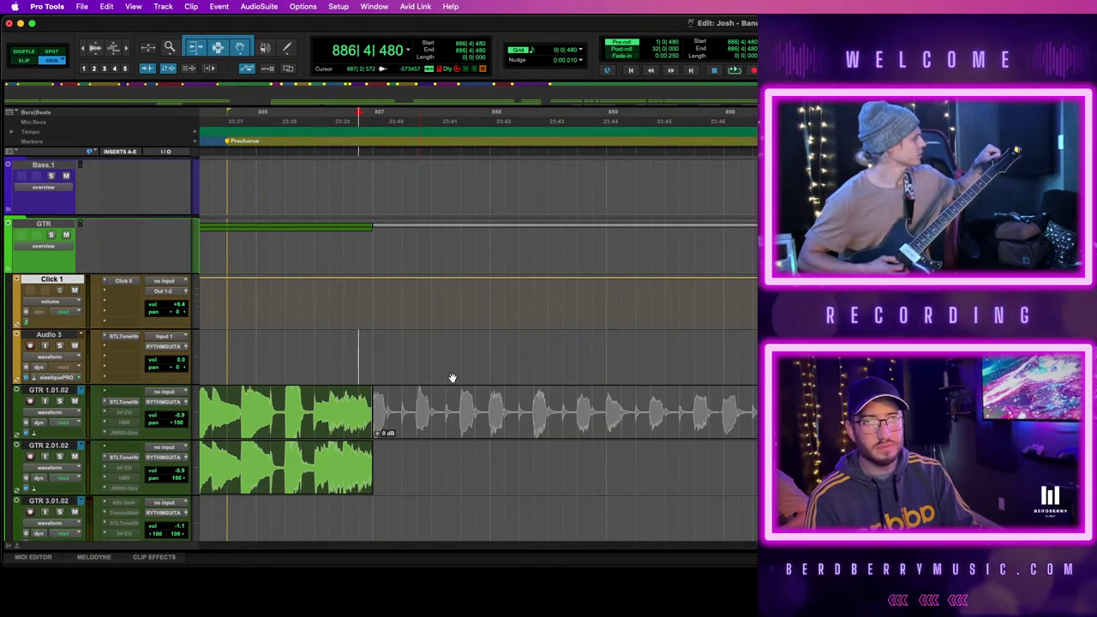
Record the second layer of the Prechorus riff on Audio 3 from 886|4|480
scroll(494, 379, left, 2)
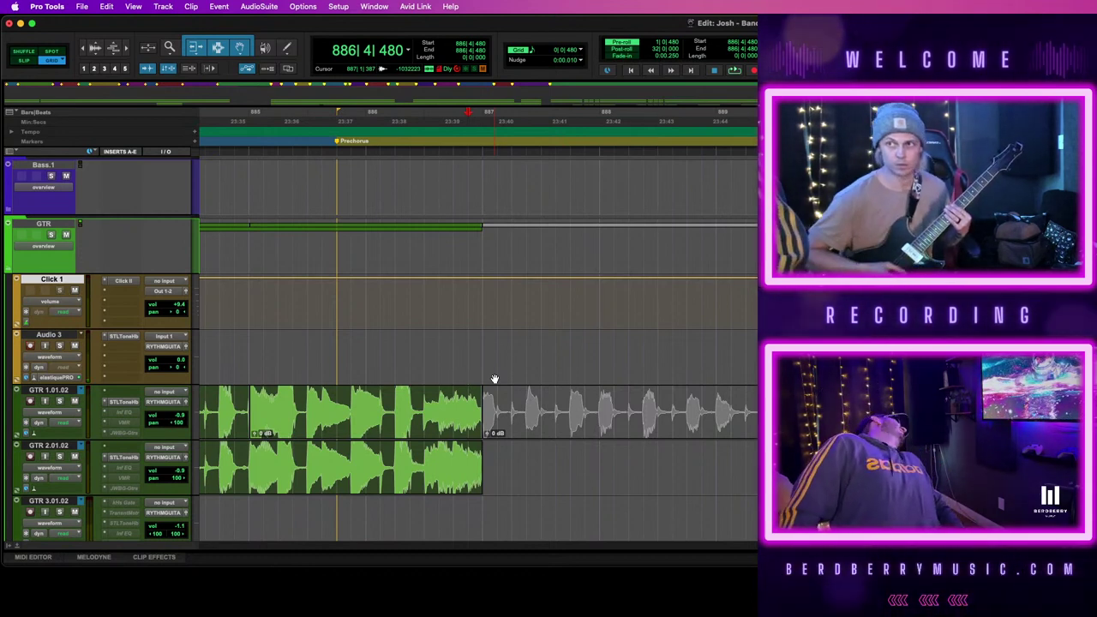
key(space)
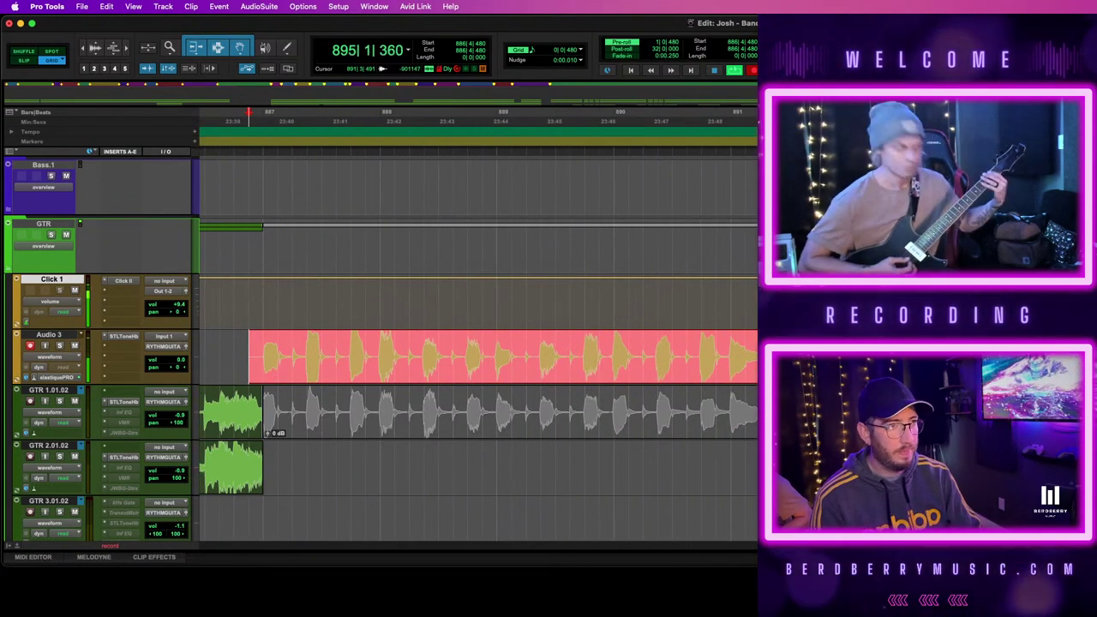
key(space)
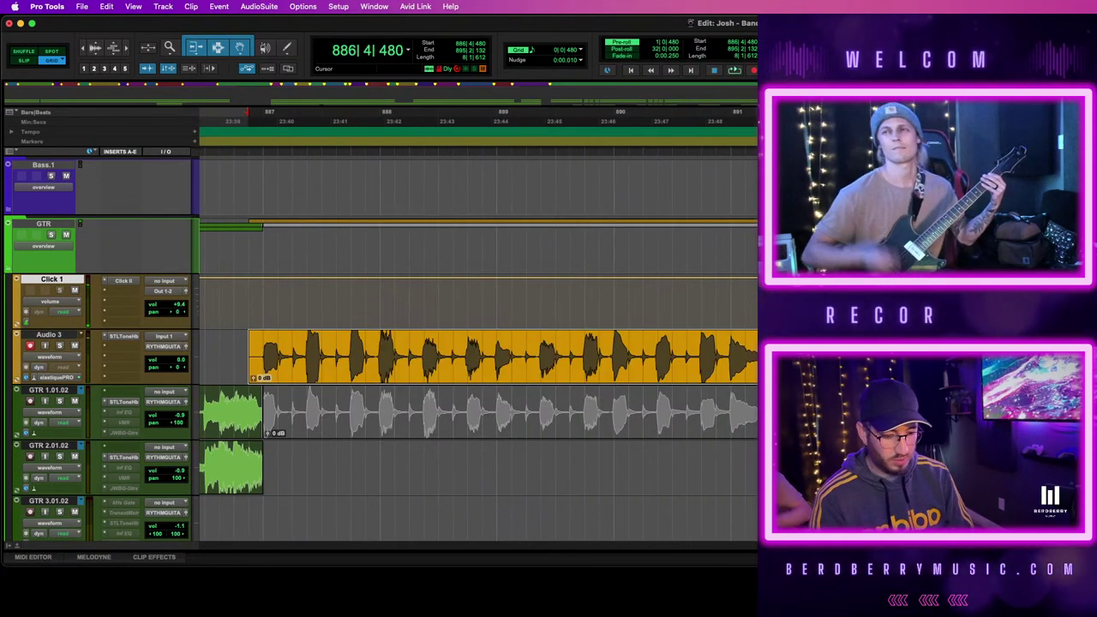
Quantize the new Audio 3 take to 1/16 notes and trim its start to 887|1|000
key(alt+0)
key(Return)
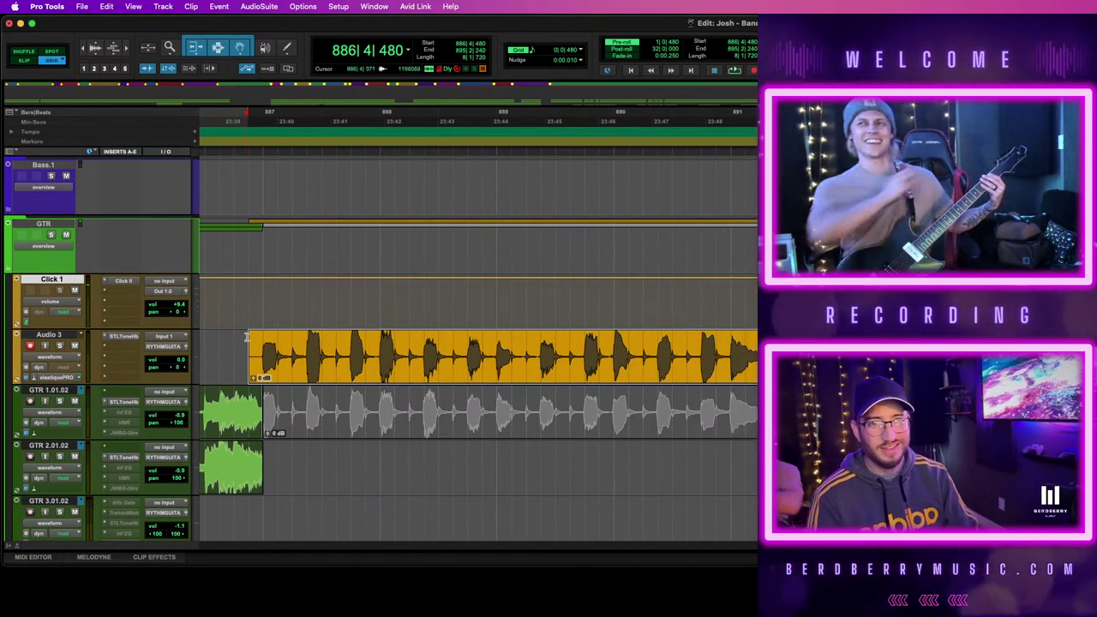
drag(249, 354, 262, 355)
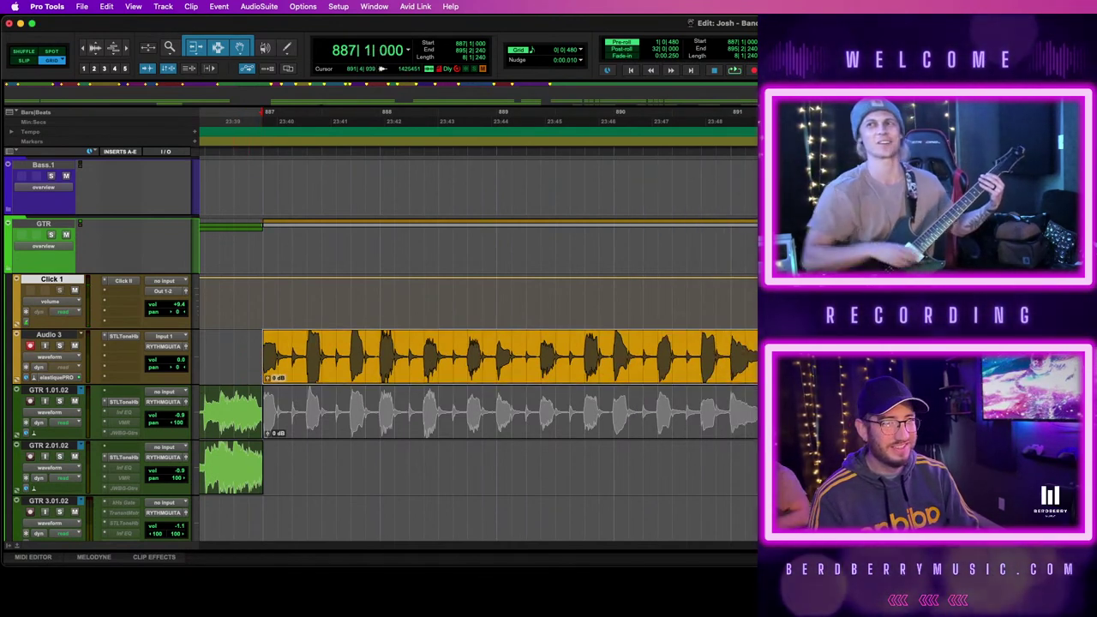
Move the trimmed take from Audio 3 to GTR 2.01.02 and unmute the Prechorus clips on GTR 1.01.02
drag(742, 356, 742, 467)
click(742, 412)
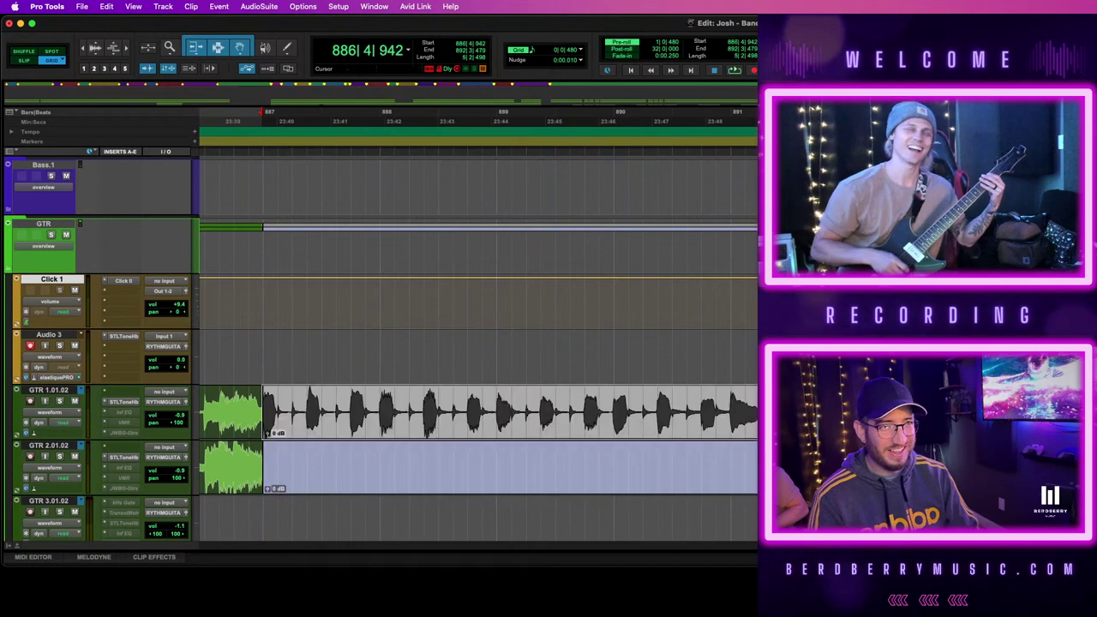
key(shift+Tab)
key(super+m)
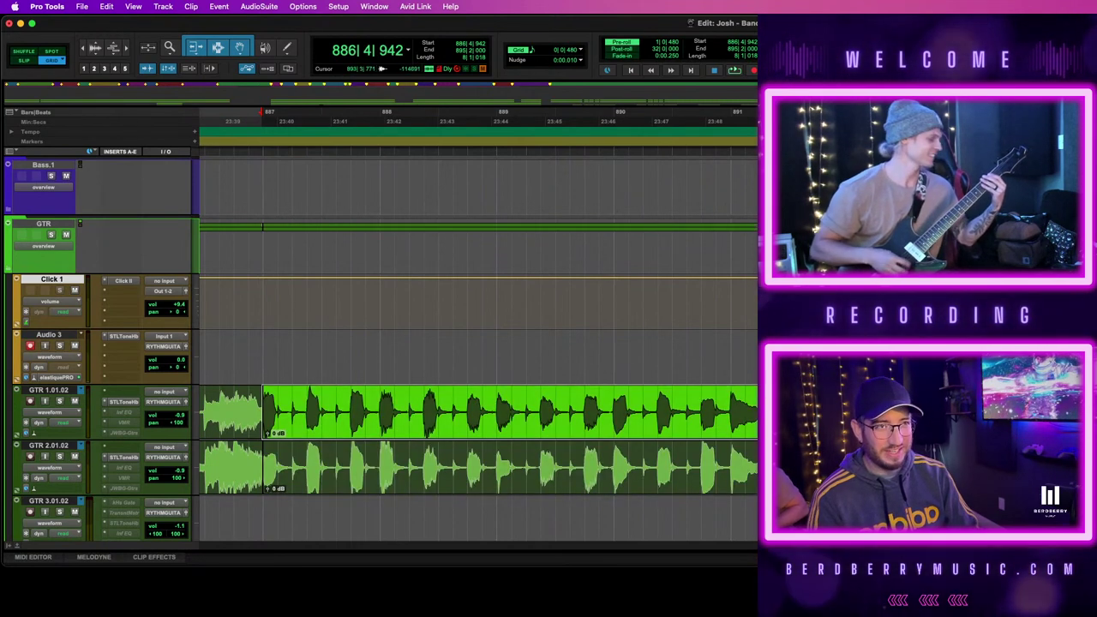
Play back both layered Prechorus guitars from 886|4|480
scroll(423, 380, left, 4)
click(577, 345)
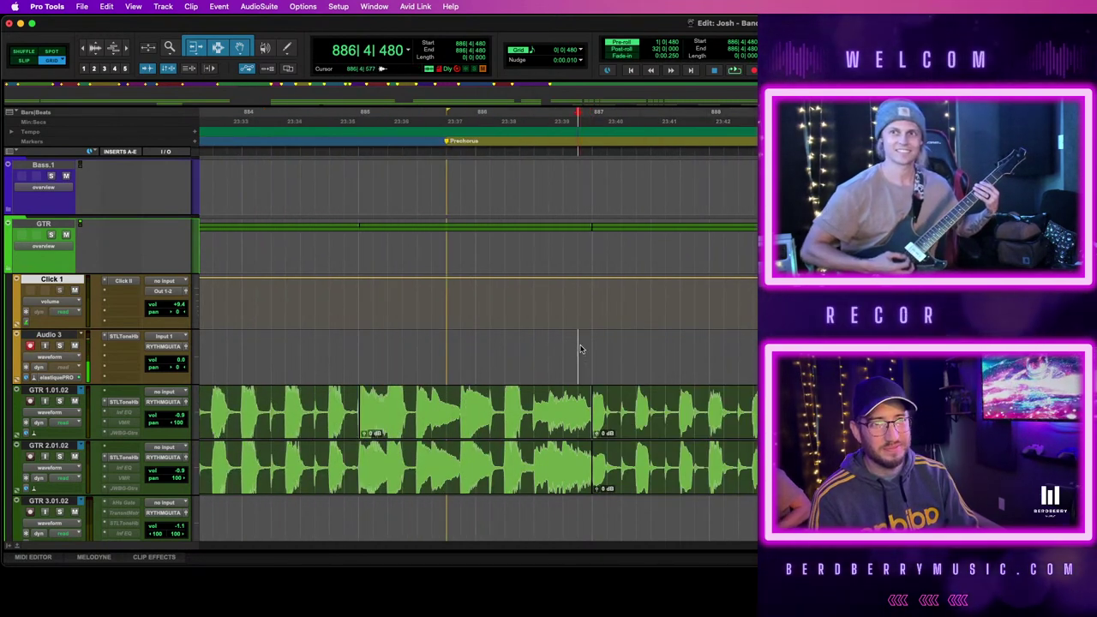
key(space)
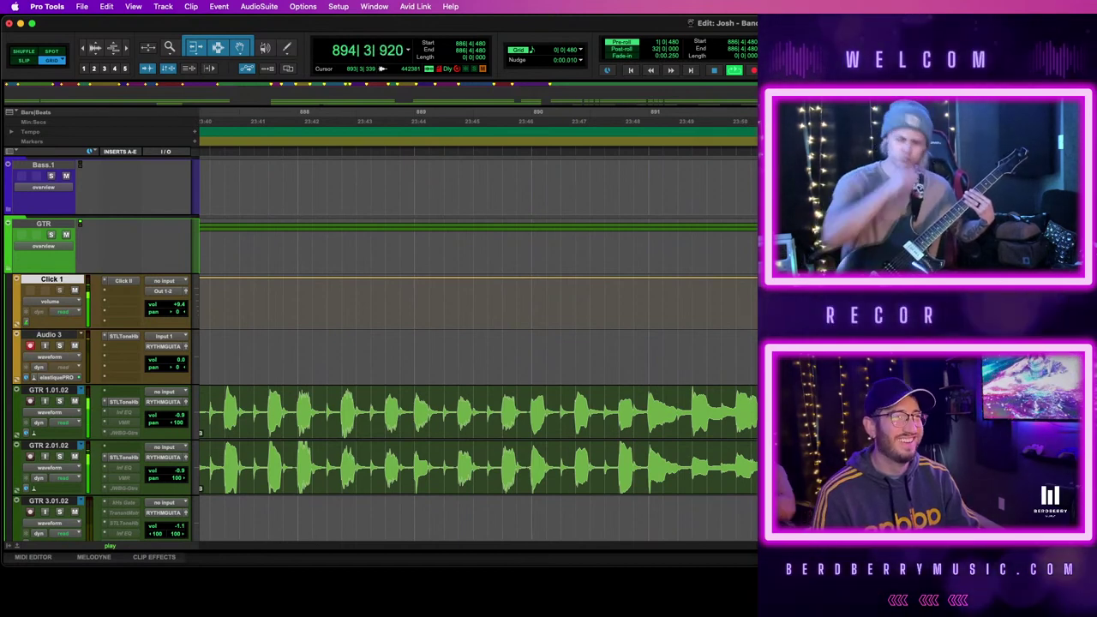
key(space)
Set the record start to 894|4|480 with a pre-roll of 0|3|480
click(1096, 355)
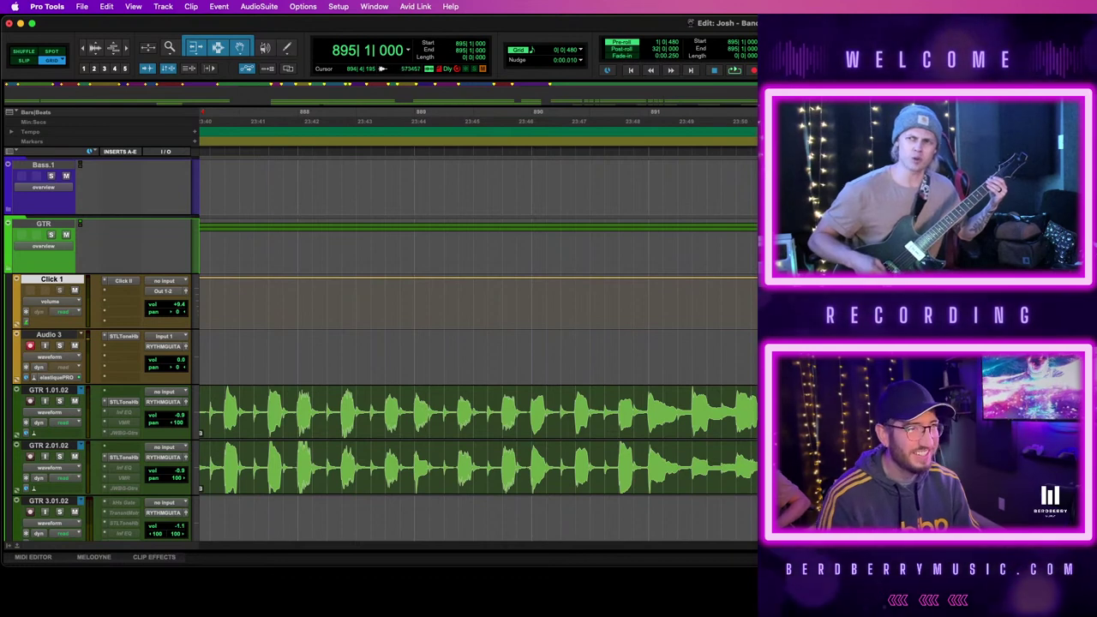
click(1096, 355)
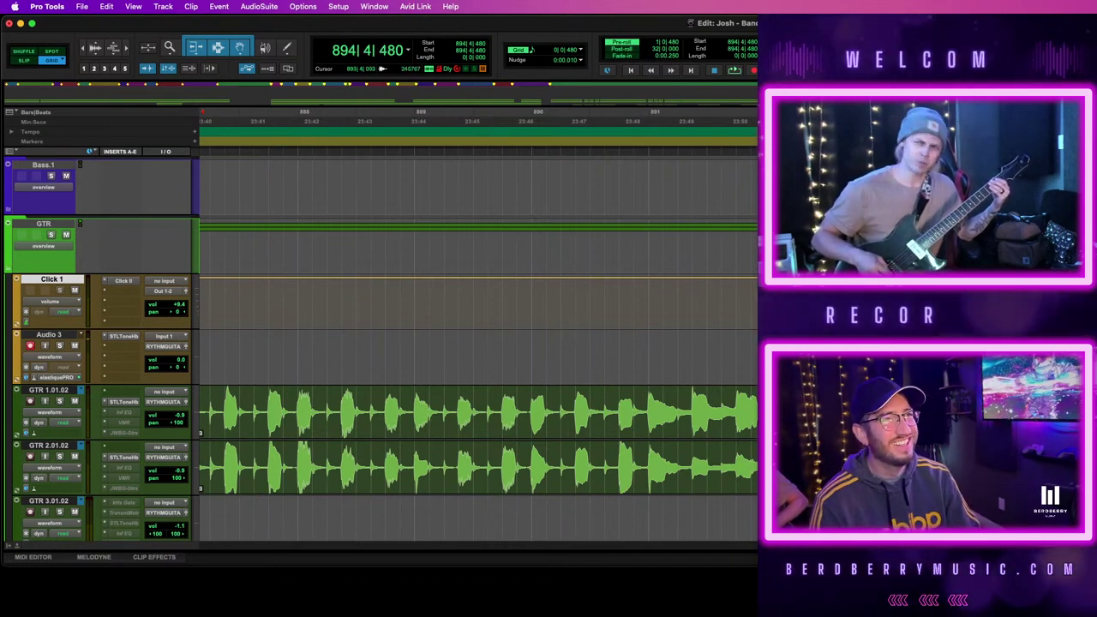
click(976, 355)
click(1096, 354)
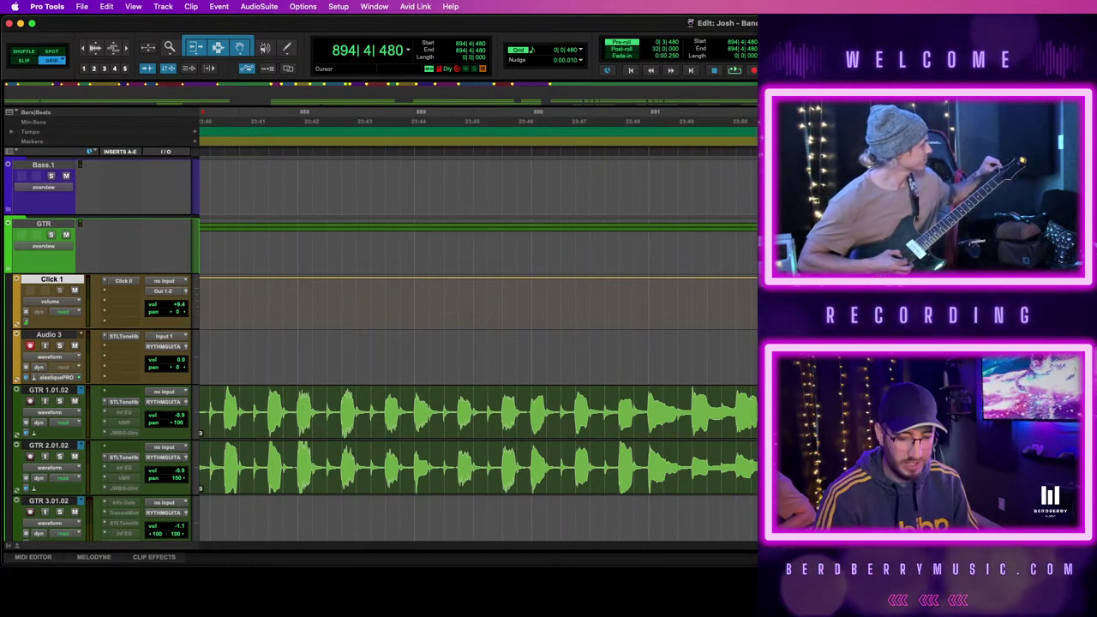
Record the next Prechorus guitar part on Audio 3 from 894|4|480 to about 903|3
key(r)
key(r)
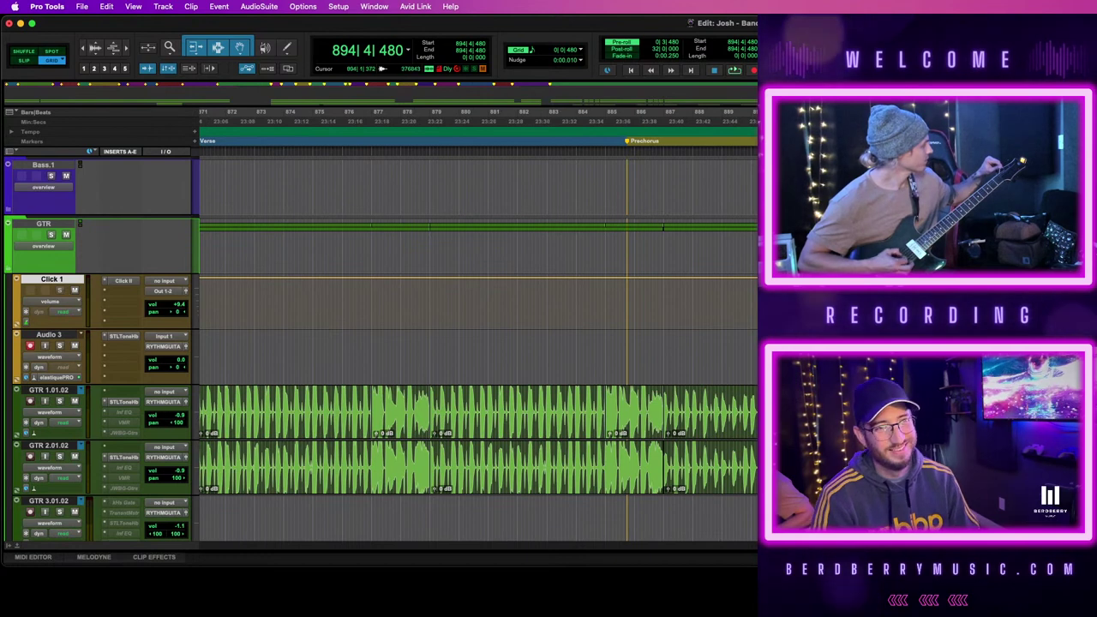
key(t)
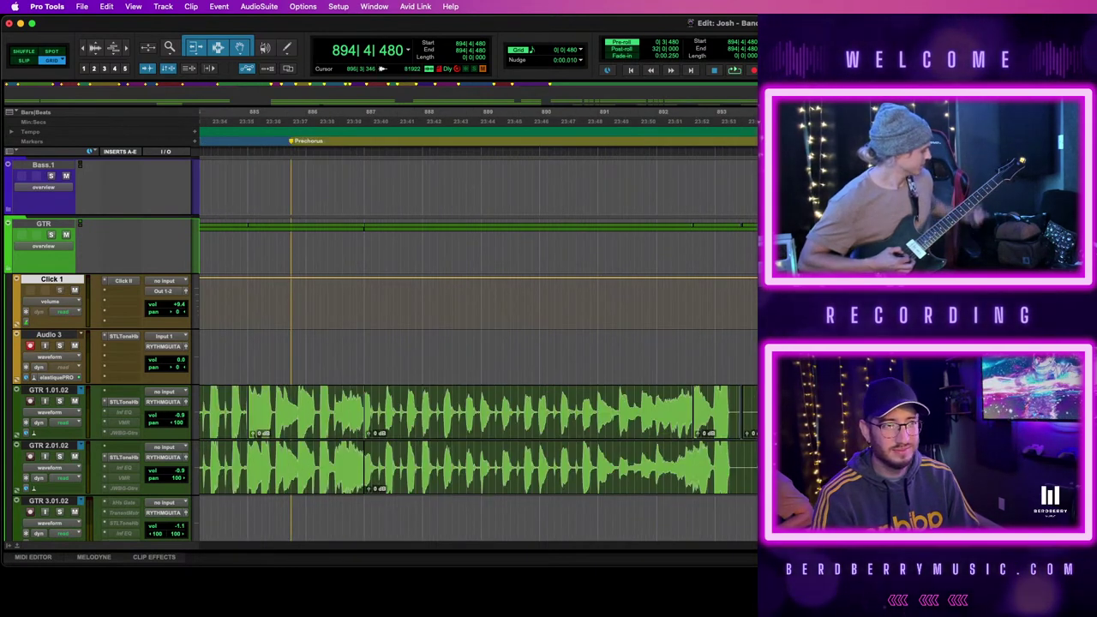
key(t)
key(t)
key(r)
key(r)
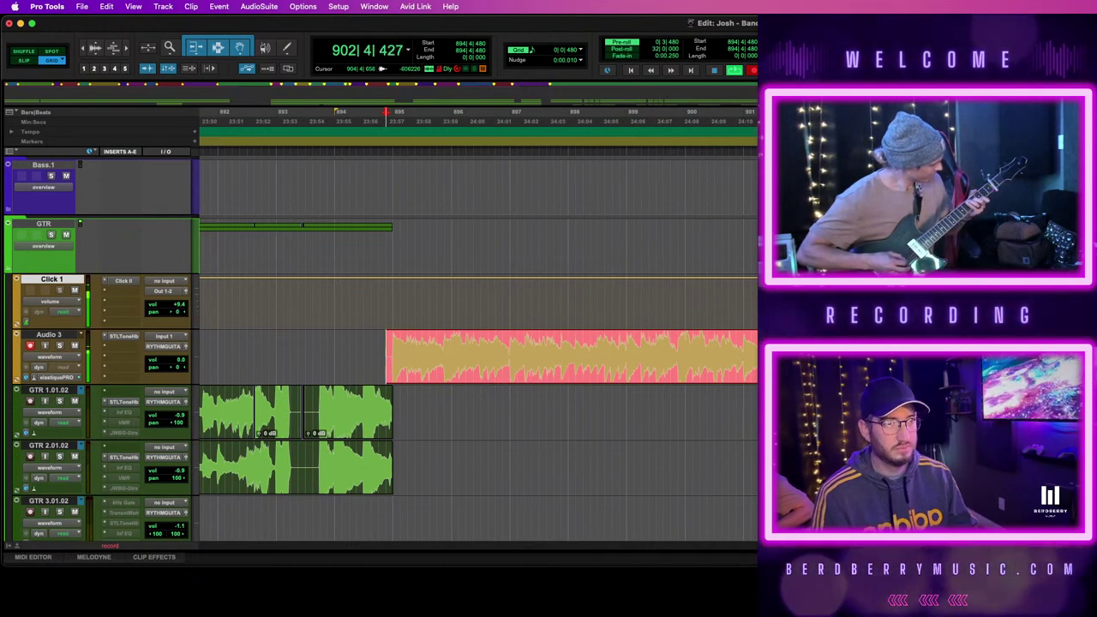
key(space)
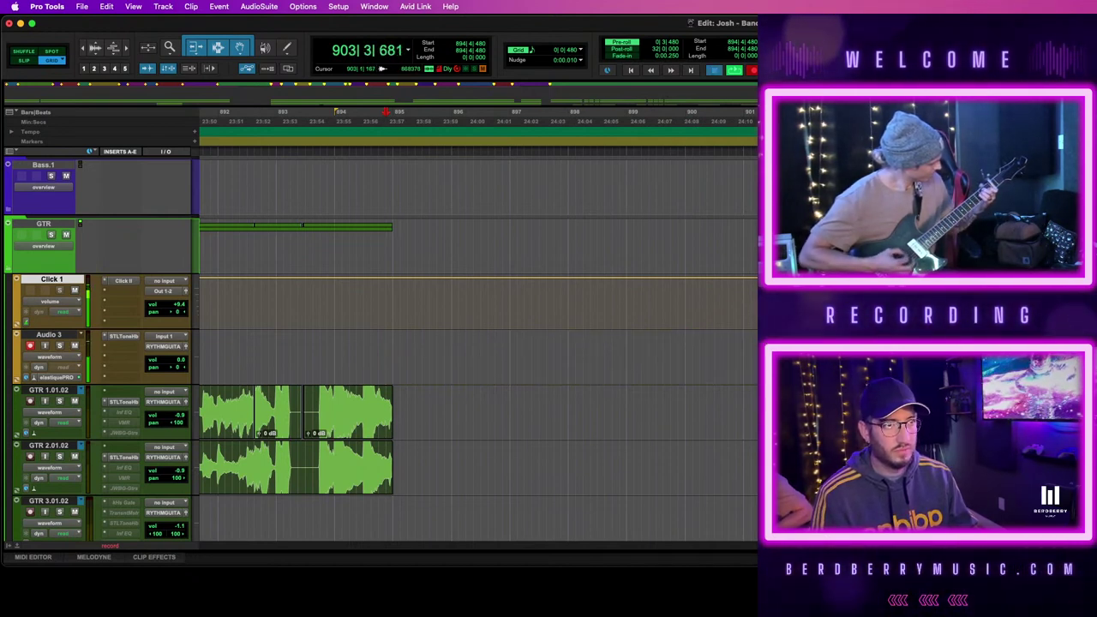
Quantize the new Audio 3 clip's elastic audio events to 1/16 notes and select the range from 903|1|000 to 904|2|000
key(alt+0)
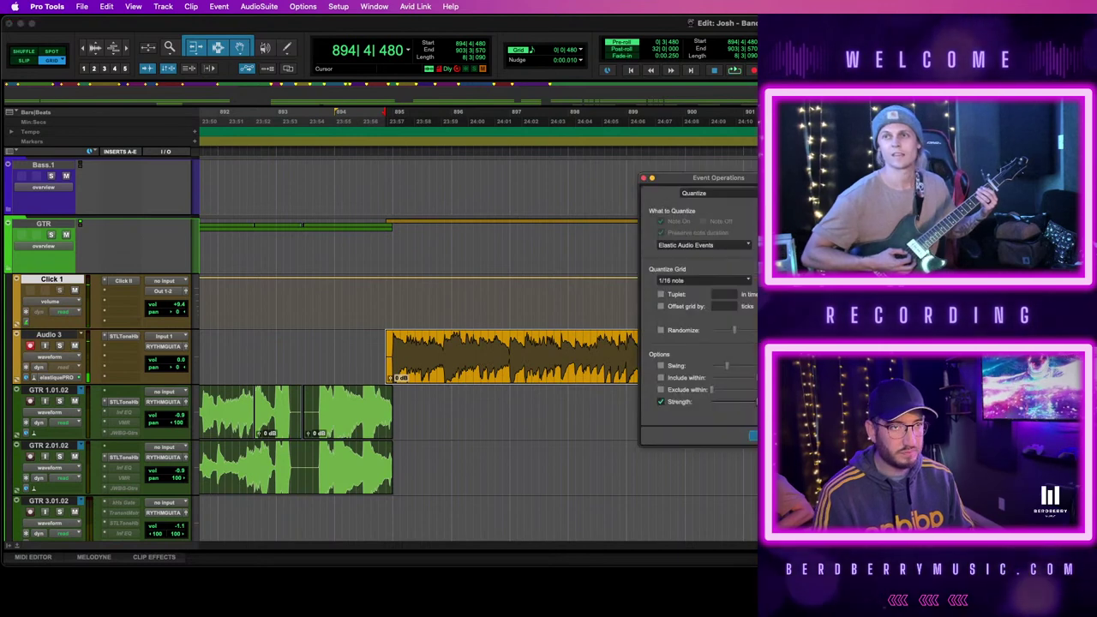
key(Return)
click(857, 355)
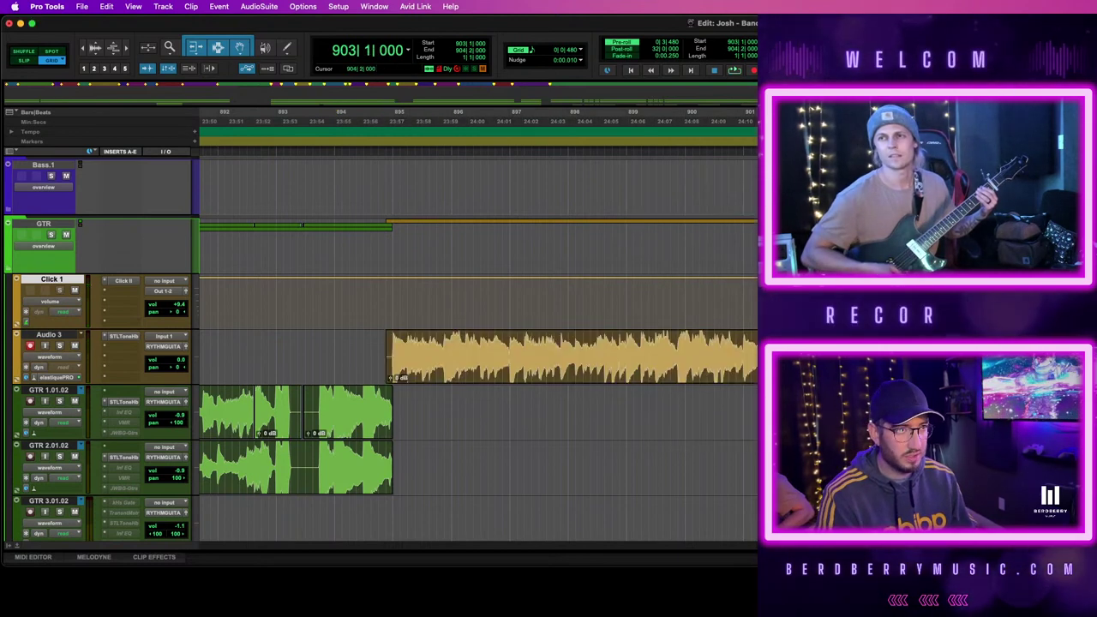
Place the Audio 3 clip on GTR 1.01.02 from 895|1|000 to 903|1|000 and set the record start to 894|4|480
drag(389, 361, 436, 412)
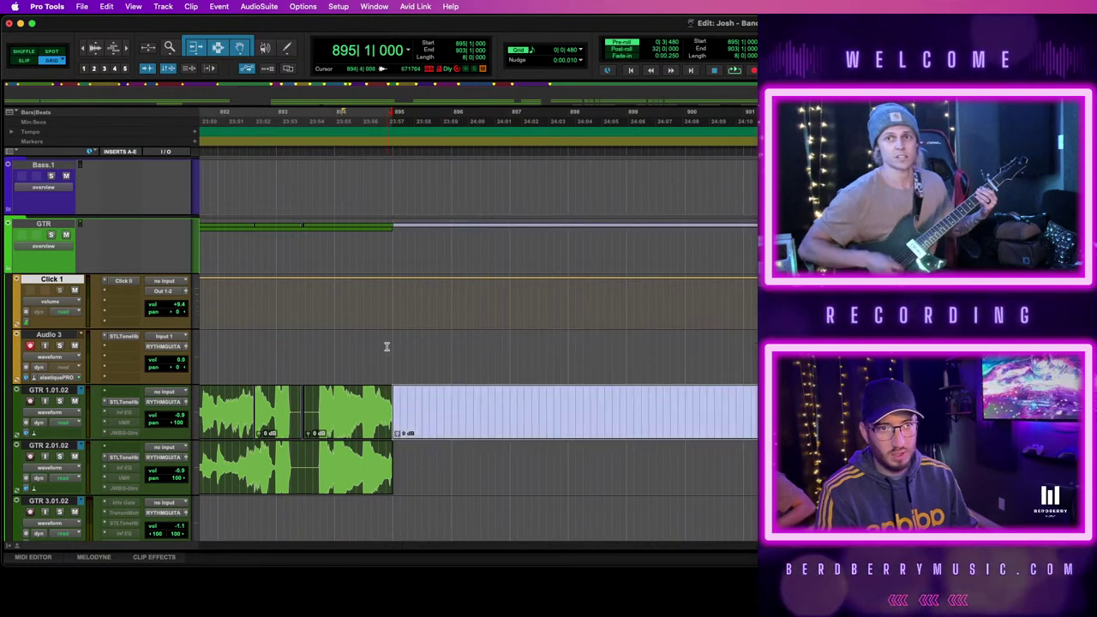
click(386, 346)
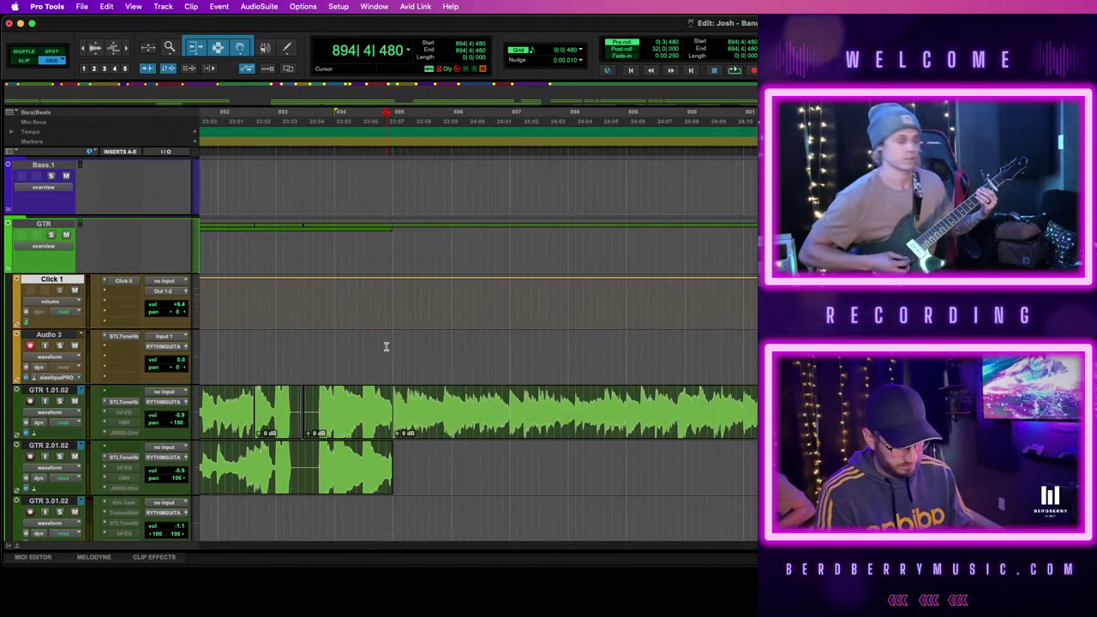
Record a second take on Audio 3 from 894|4|480 to about 903|2, muting the new GTR 1.01.02 clip
key(space)
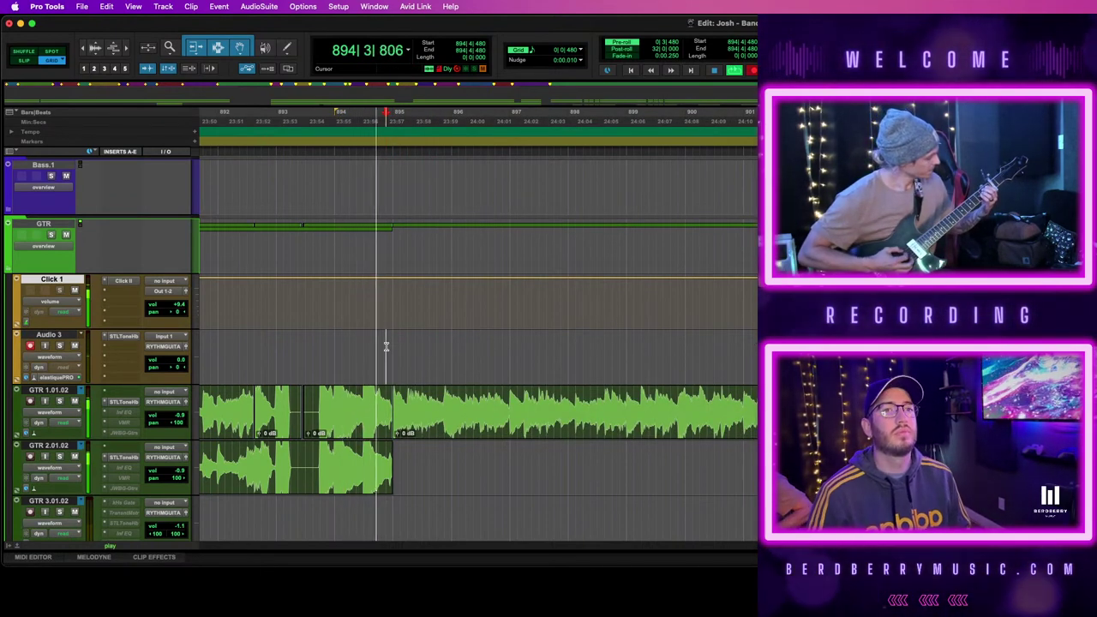
click(482, 428)
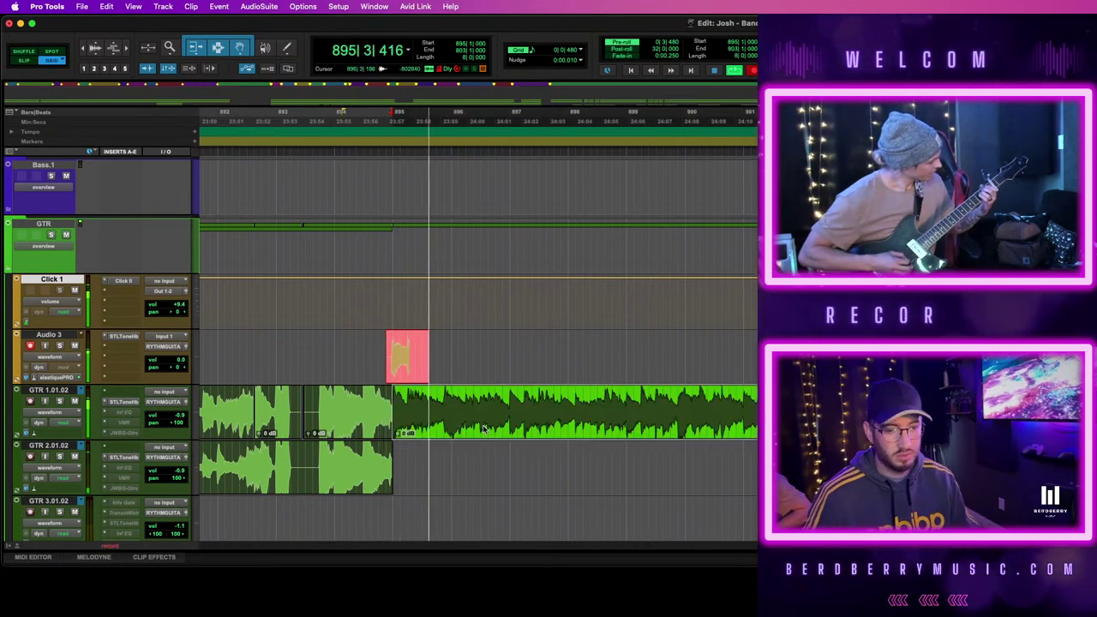
key(super+m)
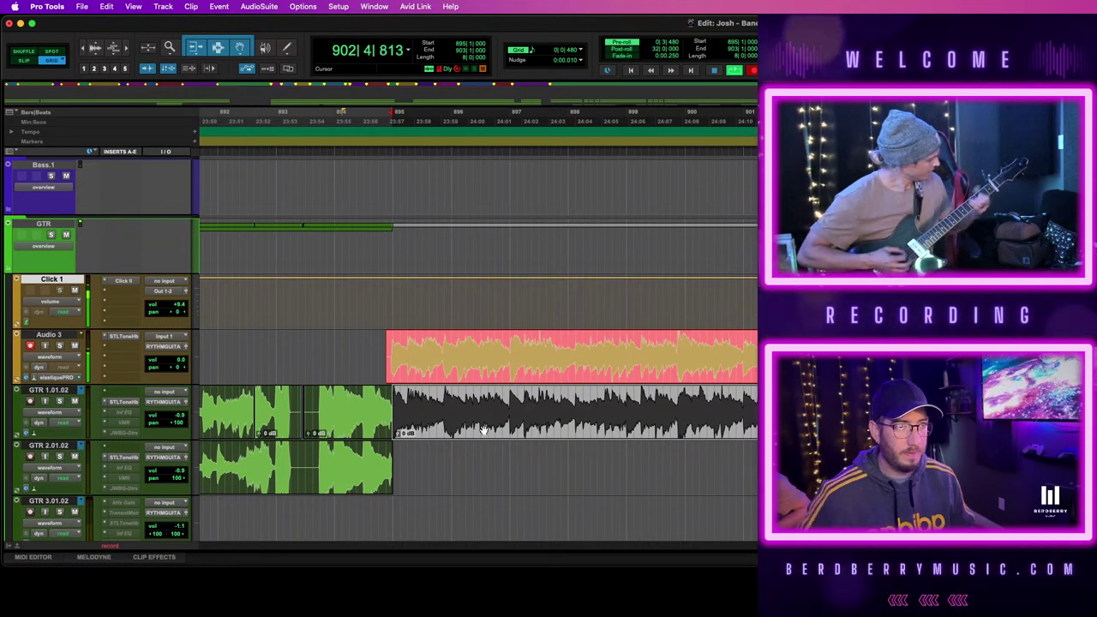
key(space)
Quantize the elastic audio events of the second Audio 3 take
click(568, 368)
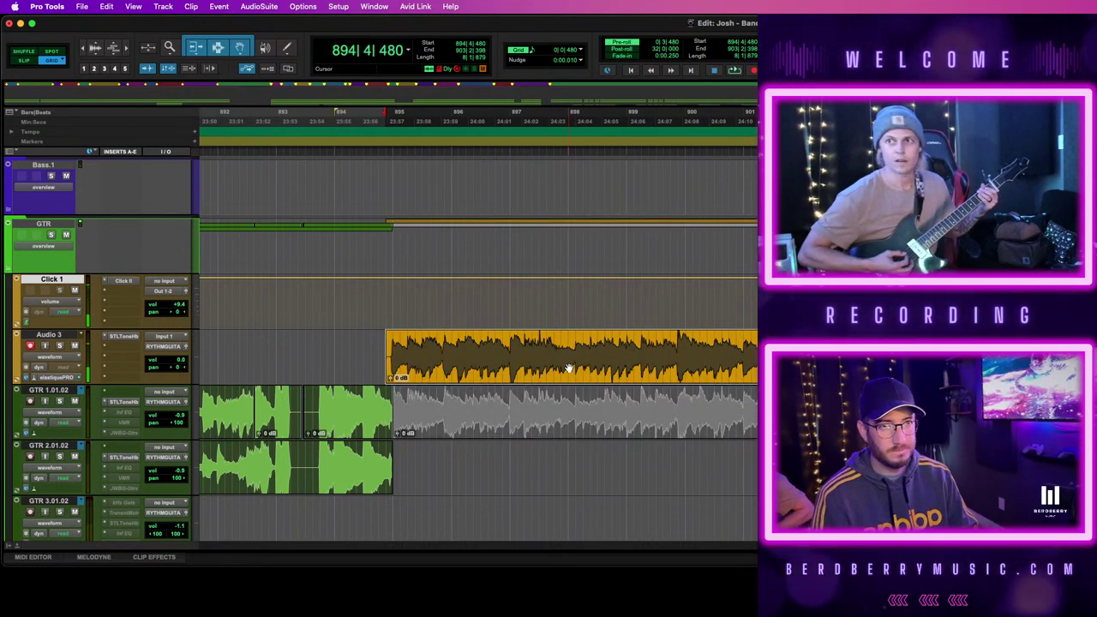
key(alt+0)
key(Return)
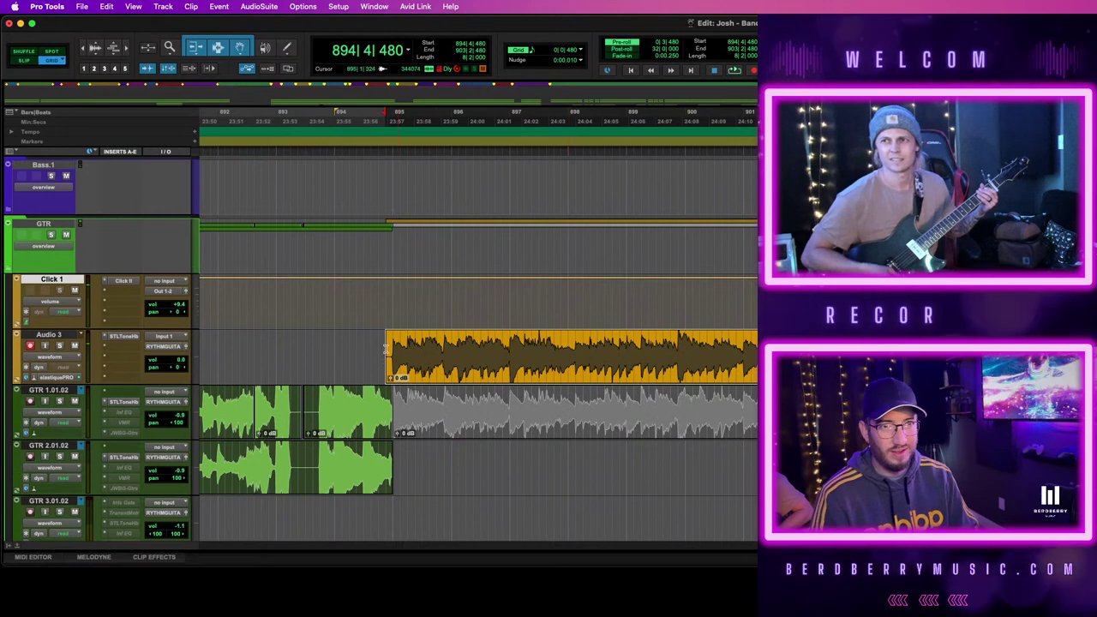
Trim the second take to 895|1|000 through 903|1|000 and move it to GTR 2.01.02
drag(390, 347, 393, 347)
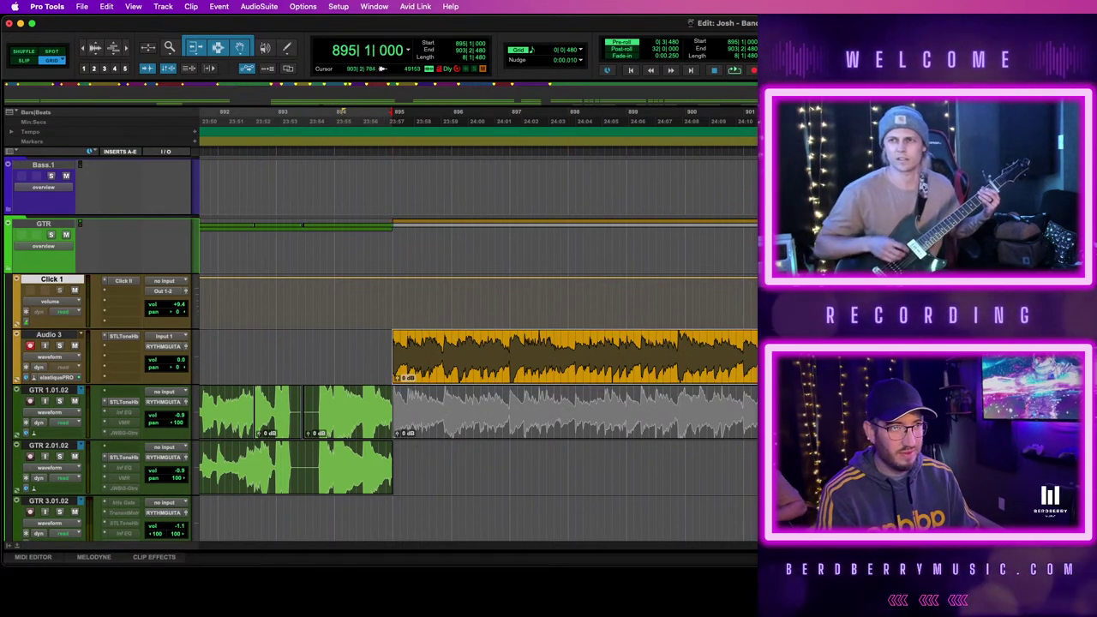
drag(783, 356, 782, 467)
Unmute the GTR 1.01.02 clip starting at 895|1|000 and play back both layered guitars
click(676, 429)
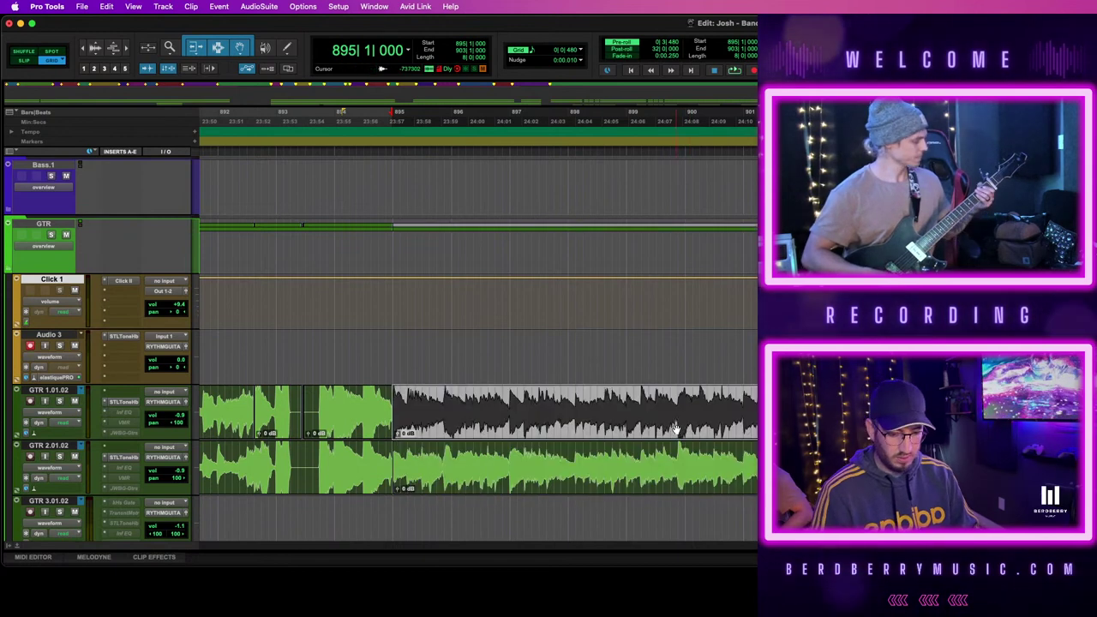
drag(676, 428, 676, 428)
key(space)
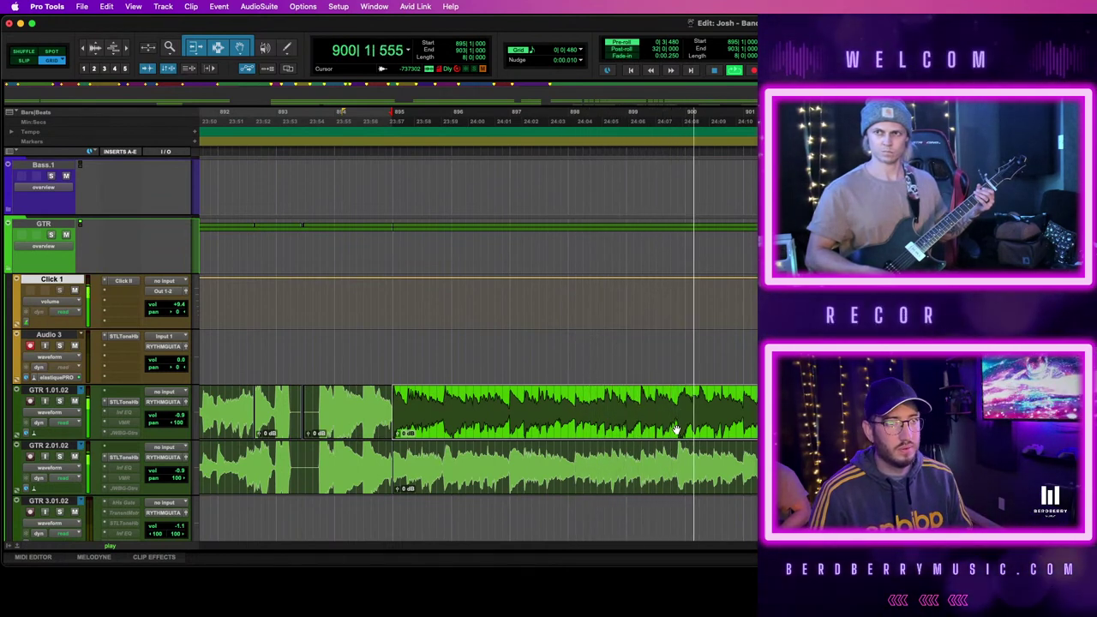
key(t)
scroll(704, 439, right, 3)
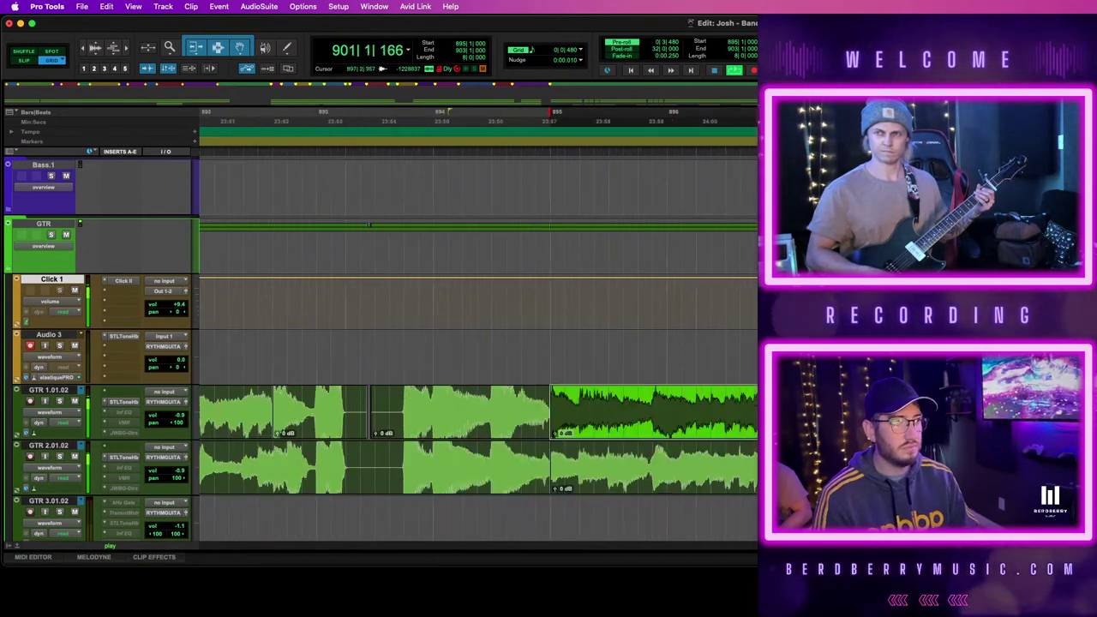
scroll(477, 412, right, 2)
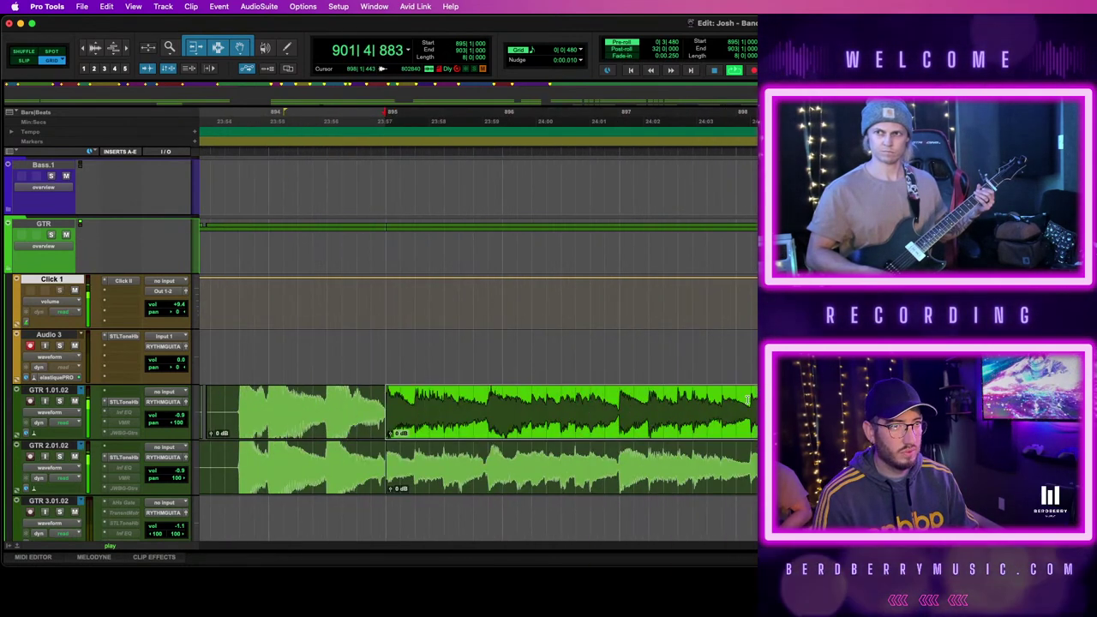
Solo GTR 1.01.02 and GTR 2.01.02 and listen to them from 898|1|480 and 898|4|480
click(747, 396)
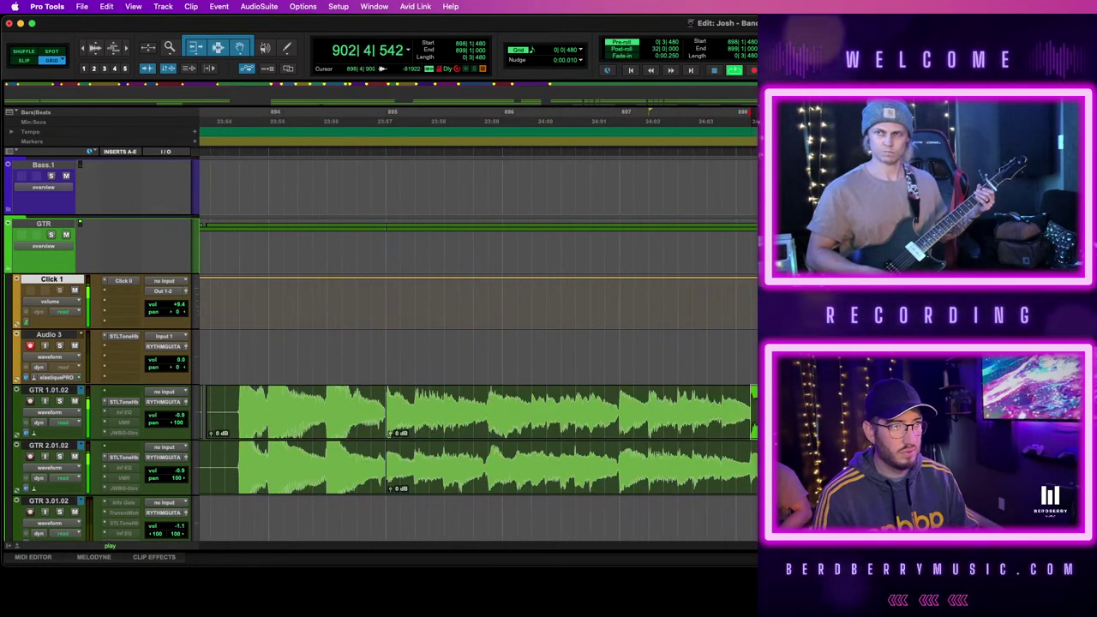
key(space)
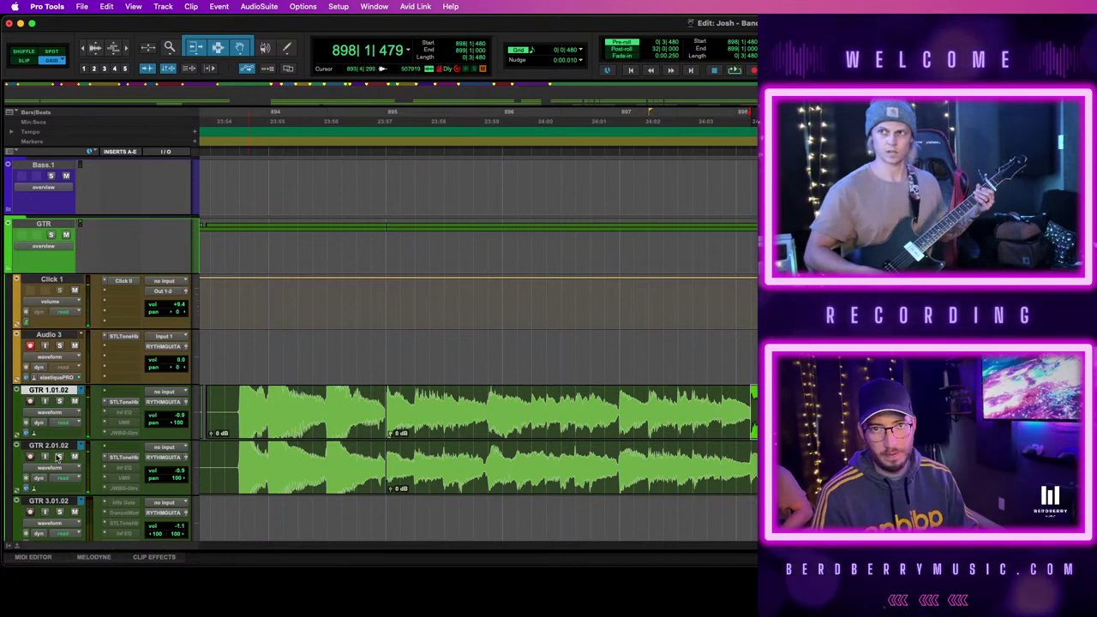
shift+click(54, 446)
alt+shift+click(60, 457)
key(space)
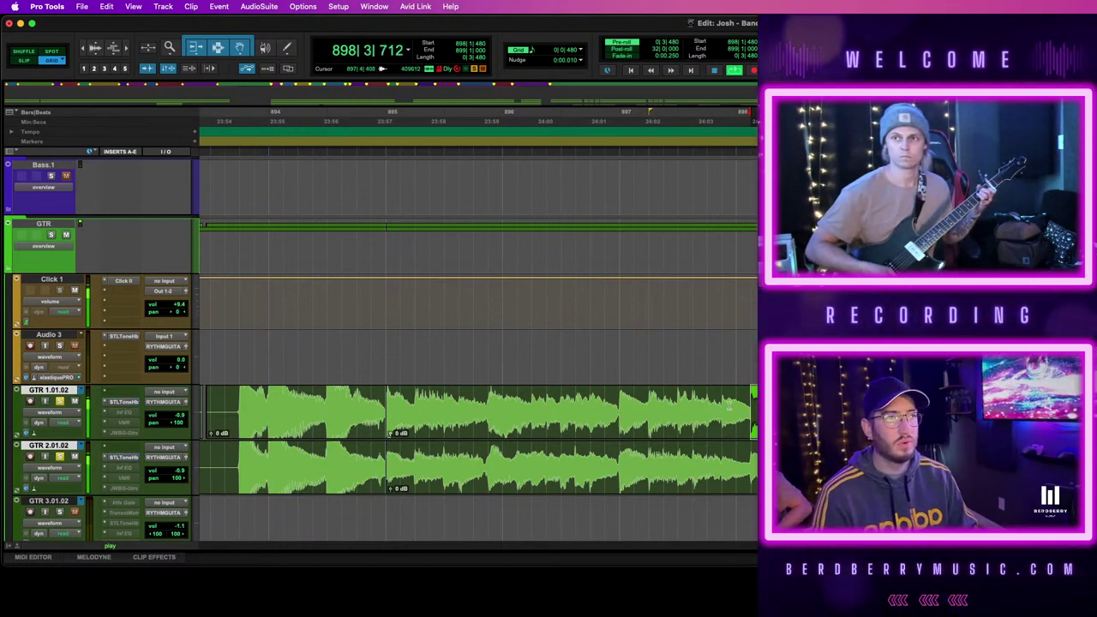
click(821, 411)
key(space)
key(space)
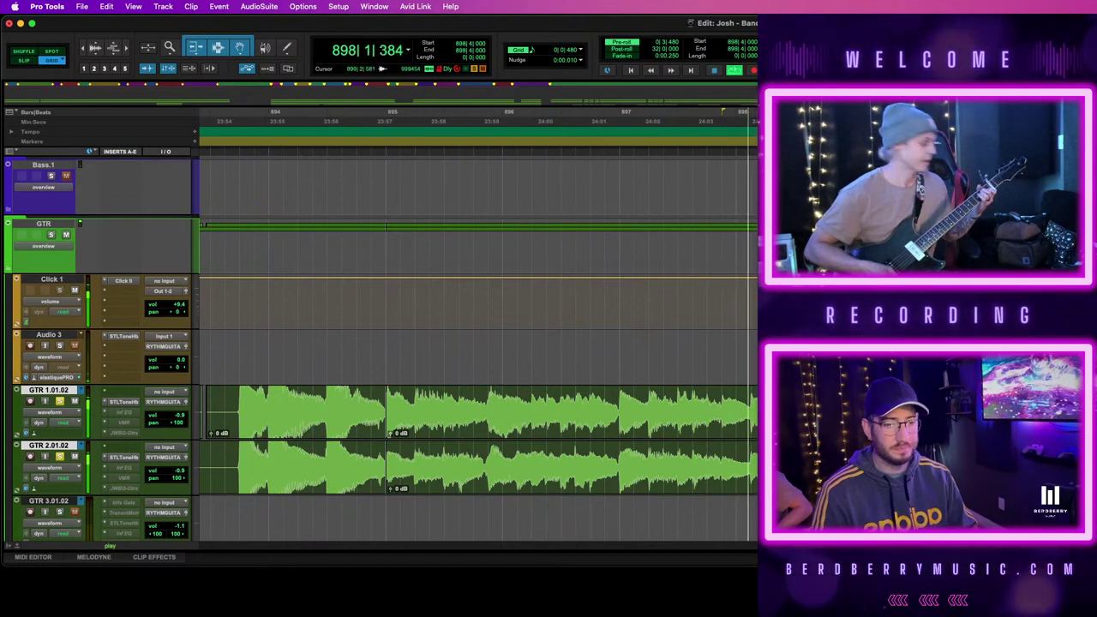
key(r)
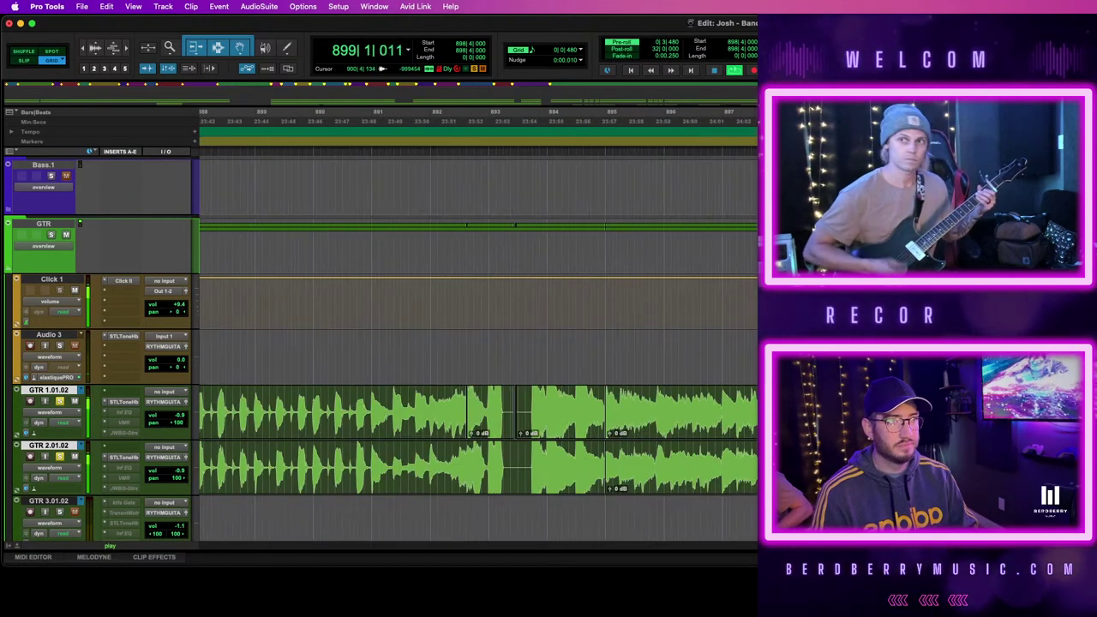
key(space)
Add a marker named Chorus at 895|1|000
click(604, 345)
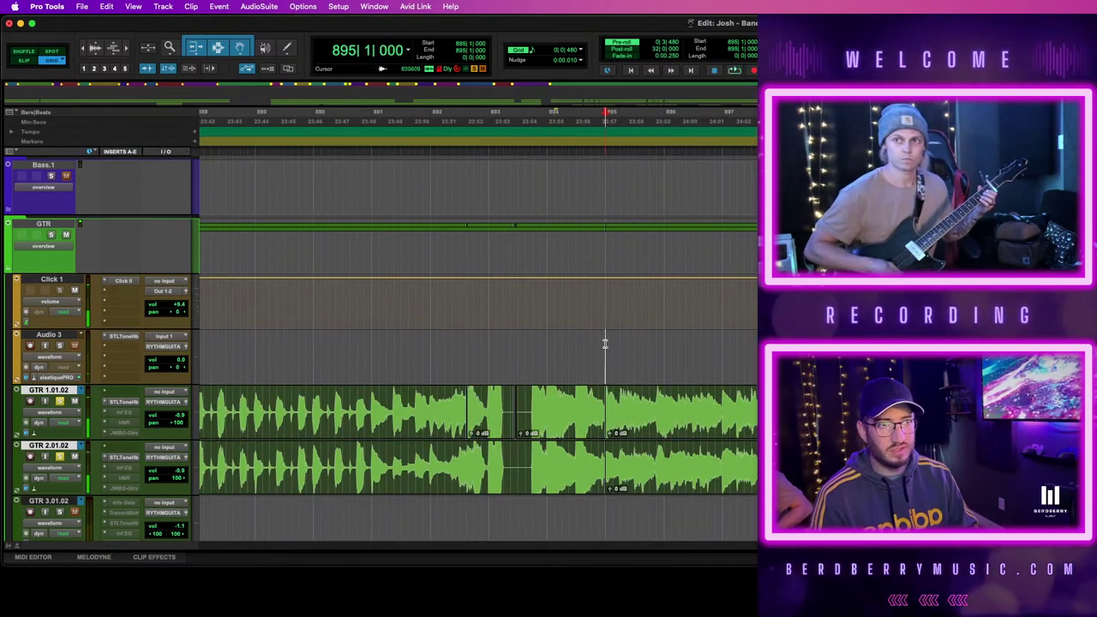
key(KP_Enter)
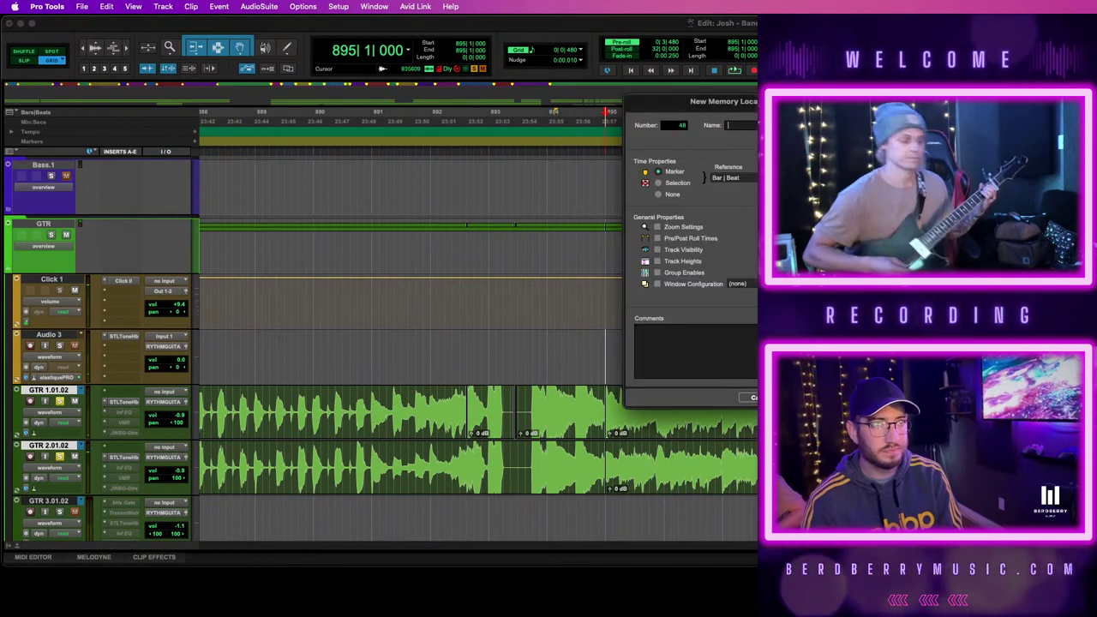
text(Chorus)
key(Return)
Review the marked sections and set the record start to 902|4|480, just before the end of the Chorus guitars
key(super+bracketleft)
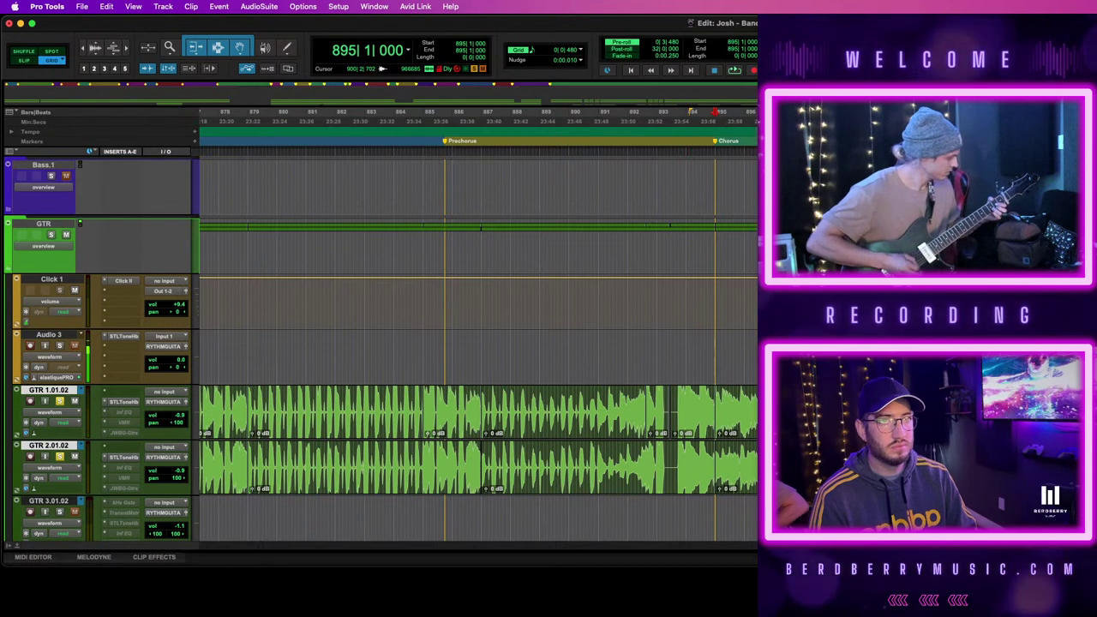
scroll(477, 377, left, 5)
scroll(477, 377, right, 6)
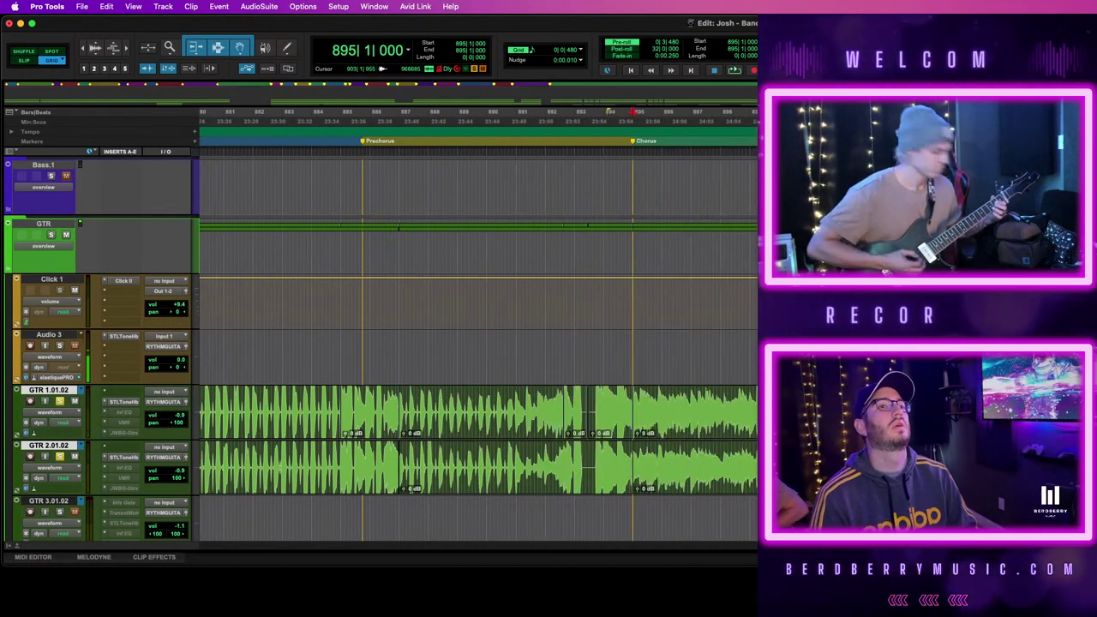
click(856, 411)
key(super+bracketright)
key(super+bracketright)
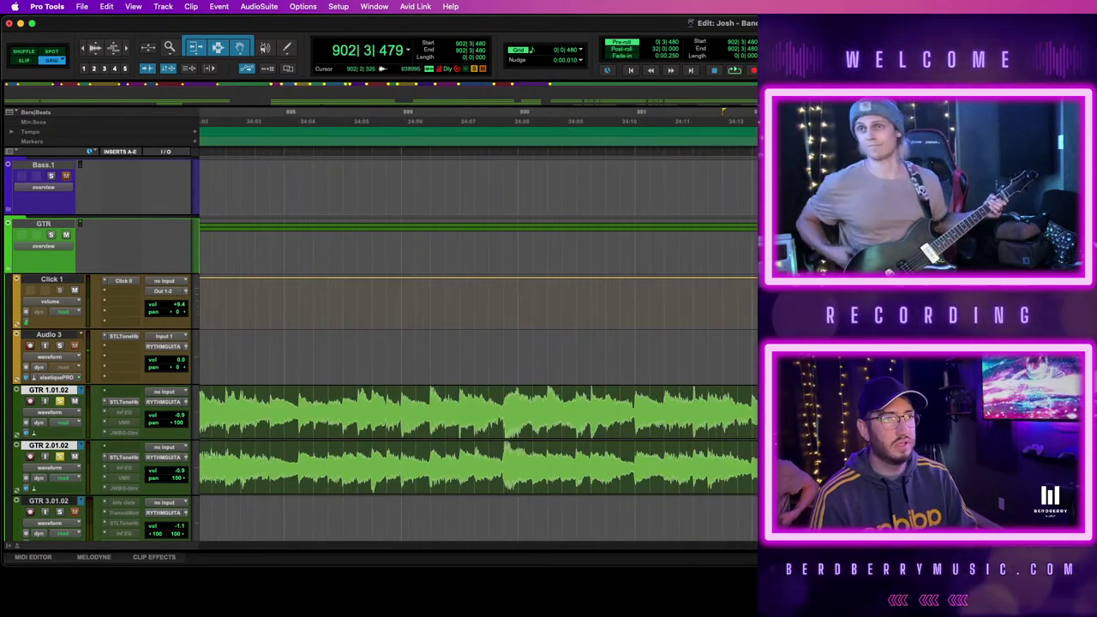
key(super+bracketleft)
key(super+bracketleft)
key(super+bracketleft)
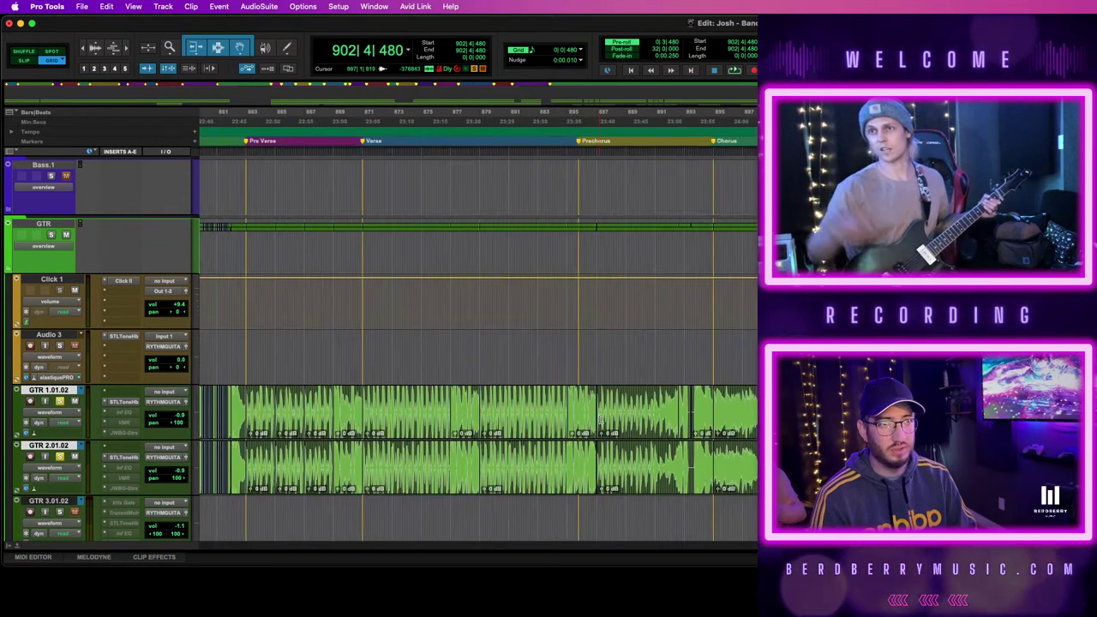
scroll(600, 417, left, 10)
scroll(598, 426, right, 5)
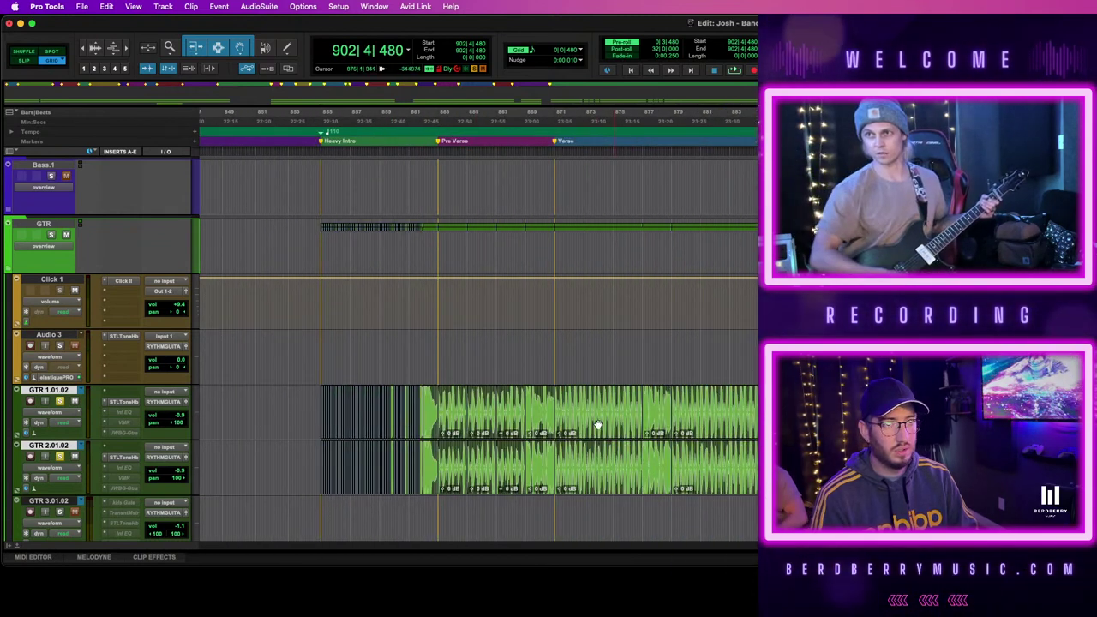
key(super+bracketright)
key(super+bracketright)
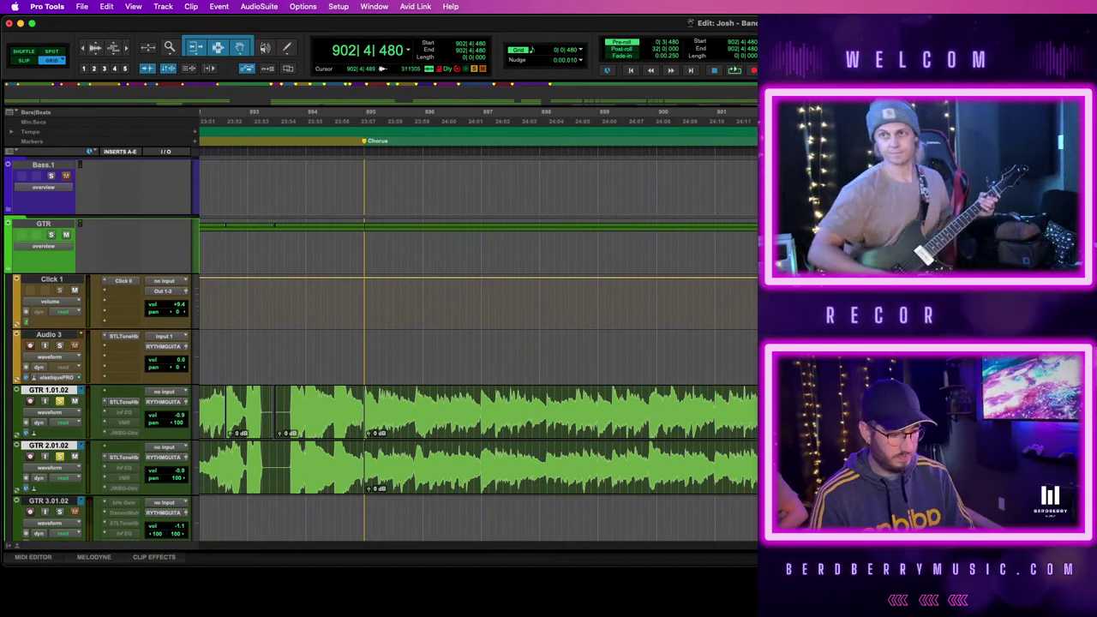
Try recording the next Chorus guitar riff on Audio 3 from 902|4|480
key(space)
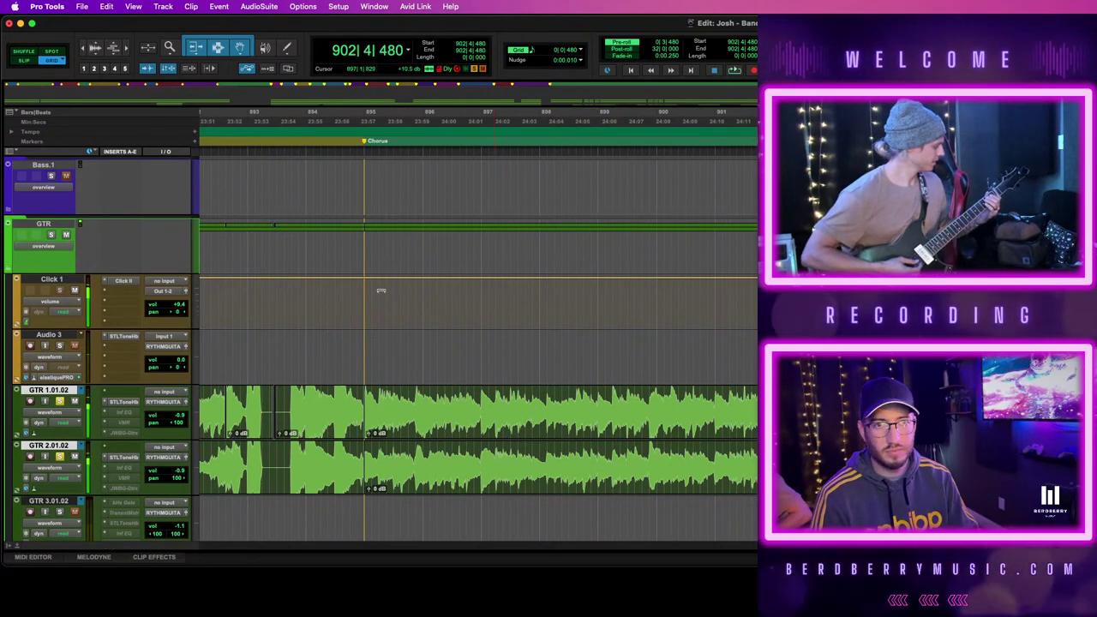
key(space)
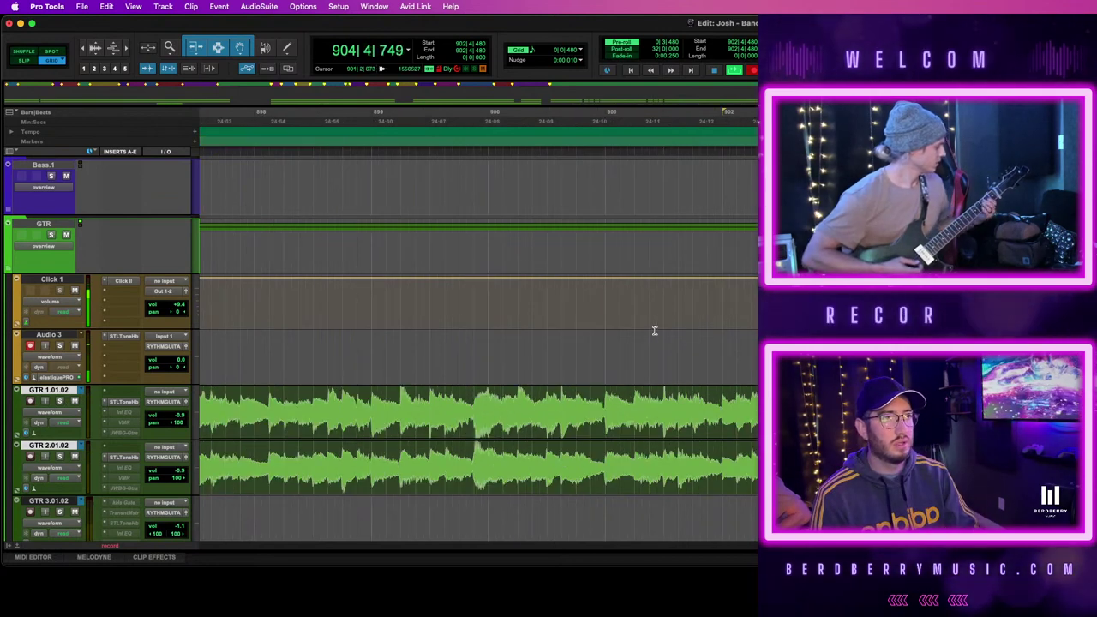
key(space)
key(space)
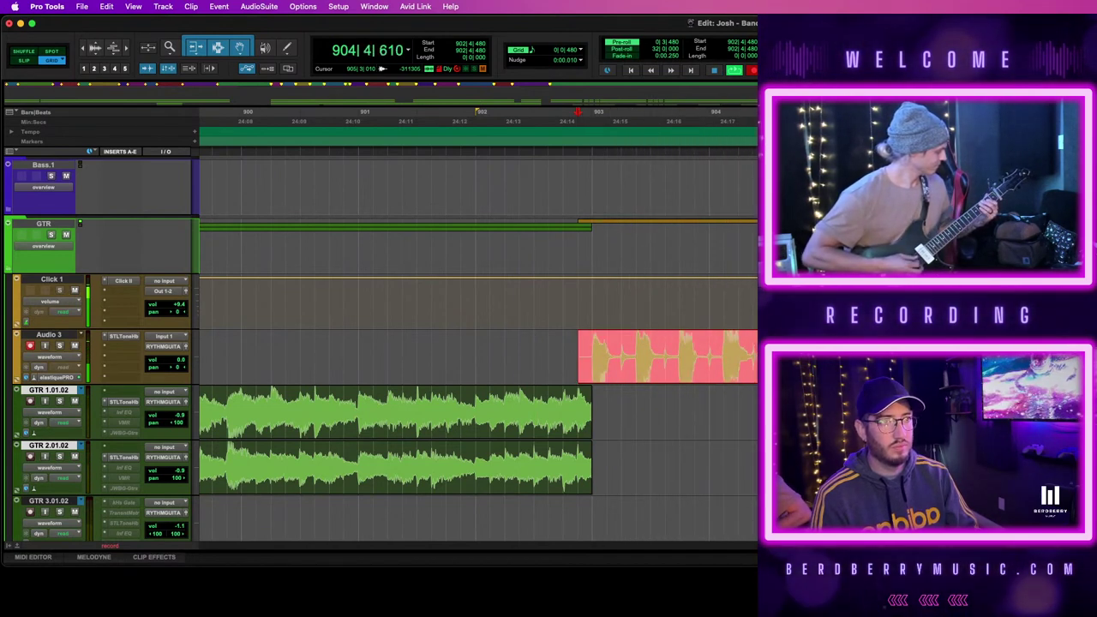
key(space)
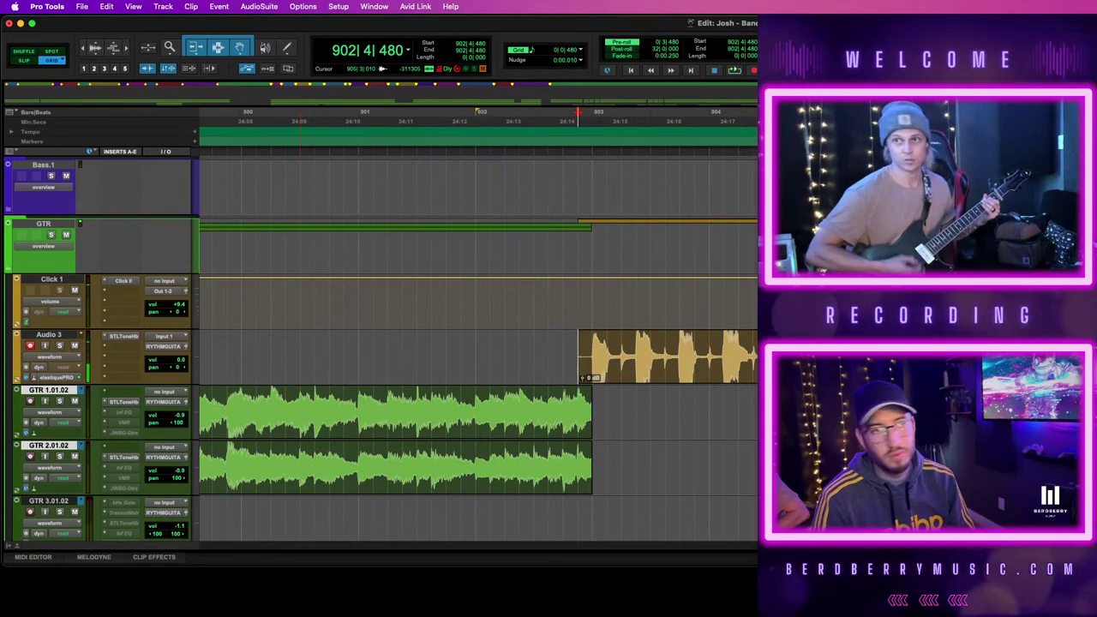
key(space)
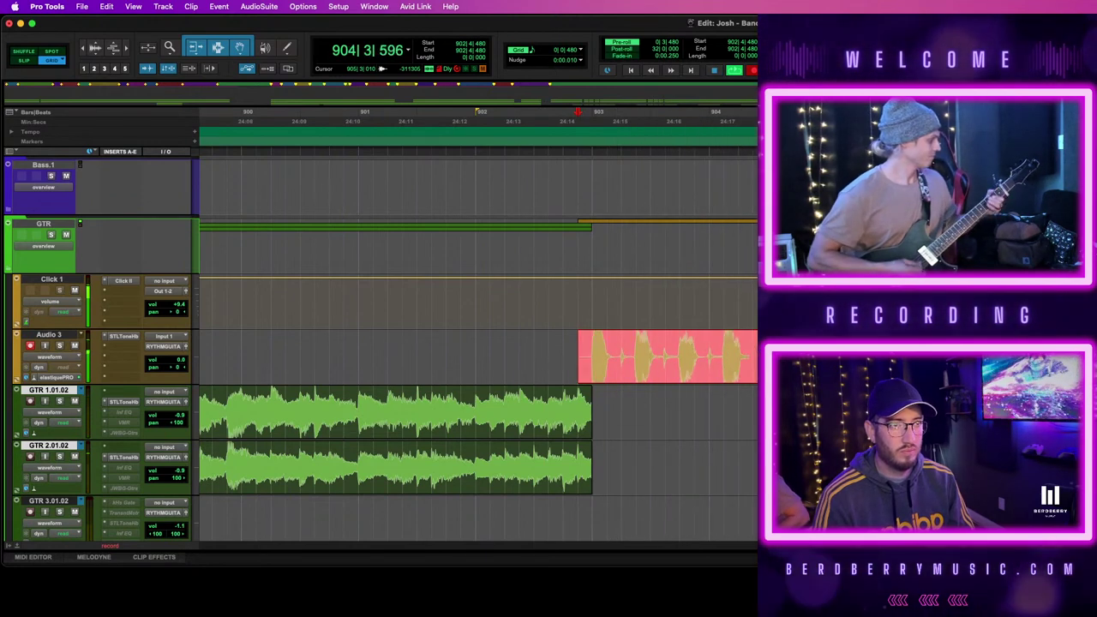
key(space)
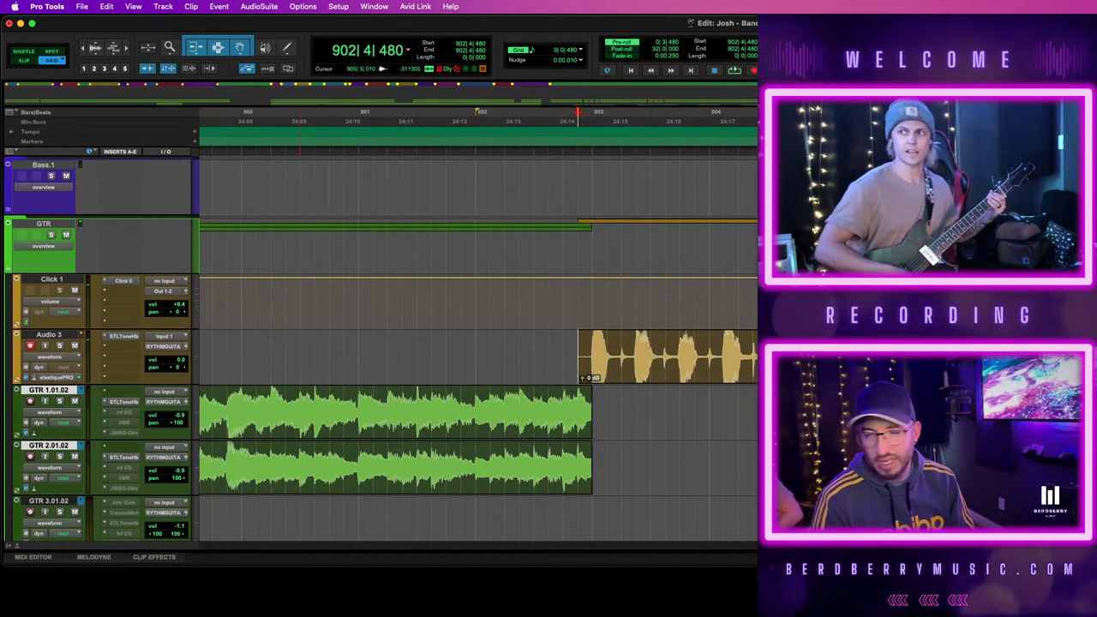
Record another take of the riff on Audio 3 from 902|4|480 to about 905|3 and quantize its elastic audio events
key(space)
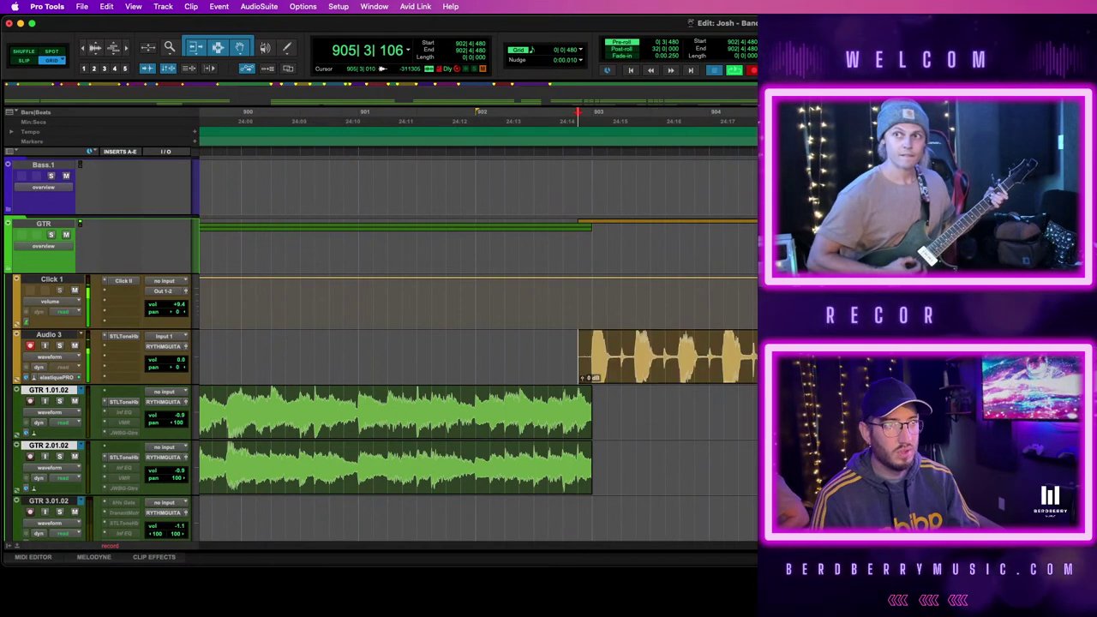
key(alt+0)
key(Return)
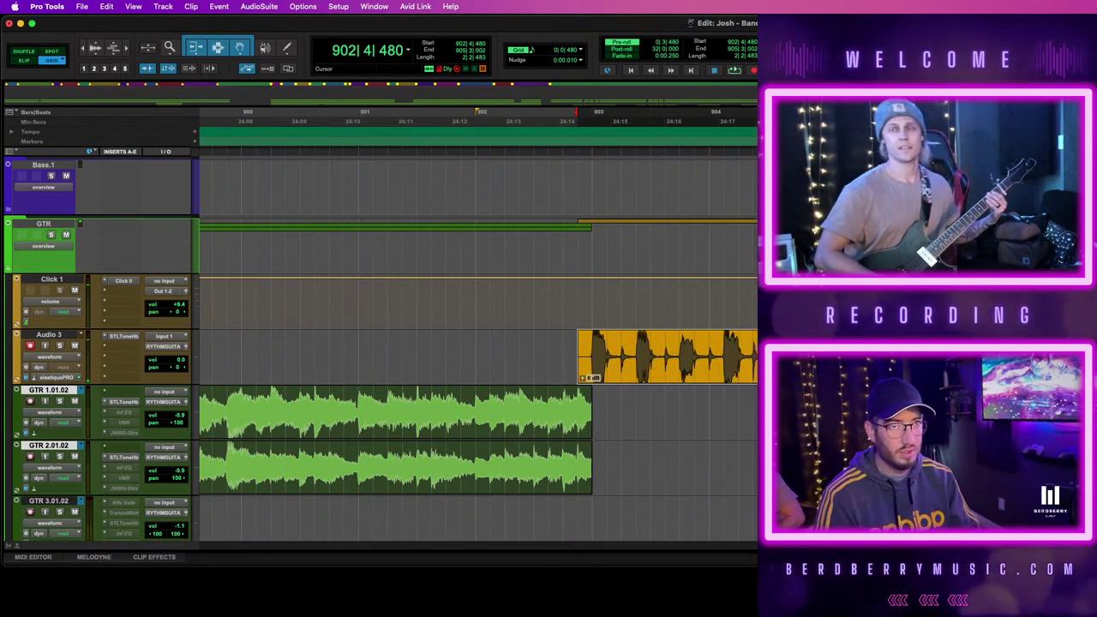
Trim the quantized Audio 3 clip at both ends to two bars starting at 903|1|000
drag(581, 351, 592, 351)
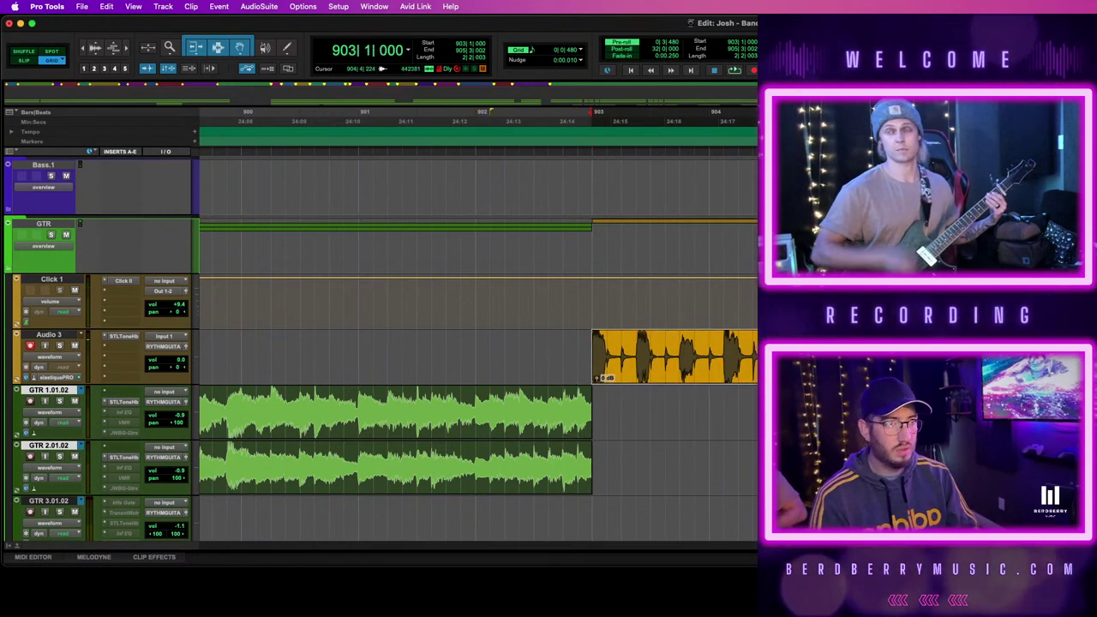
click(826, 347)
click(725, 375)
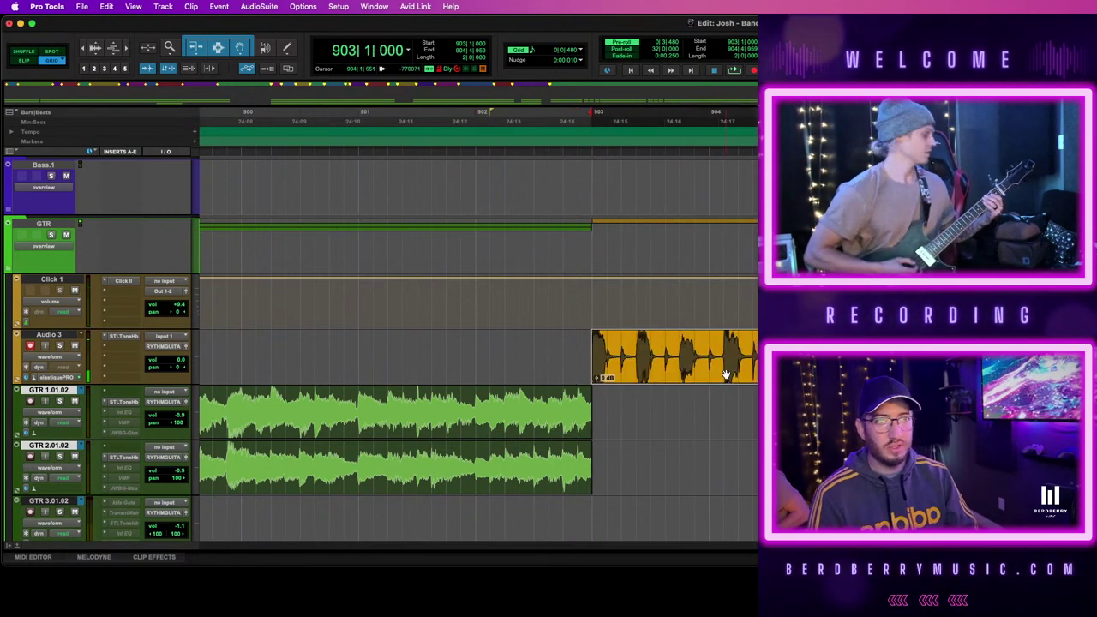
Place the trimmed riff on GTR 1.01.02 at 903|1|000, muted, and record its double on Audio 3 from 902|4|480 to about 905|1
drag(725, 375, 722, 404)
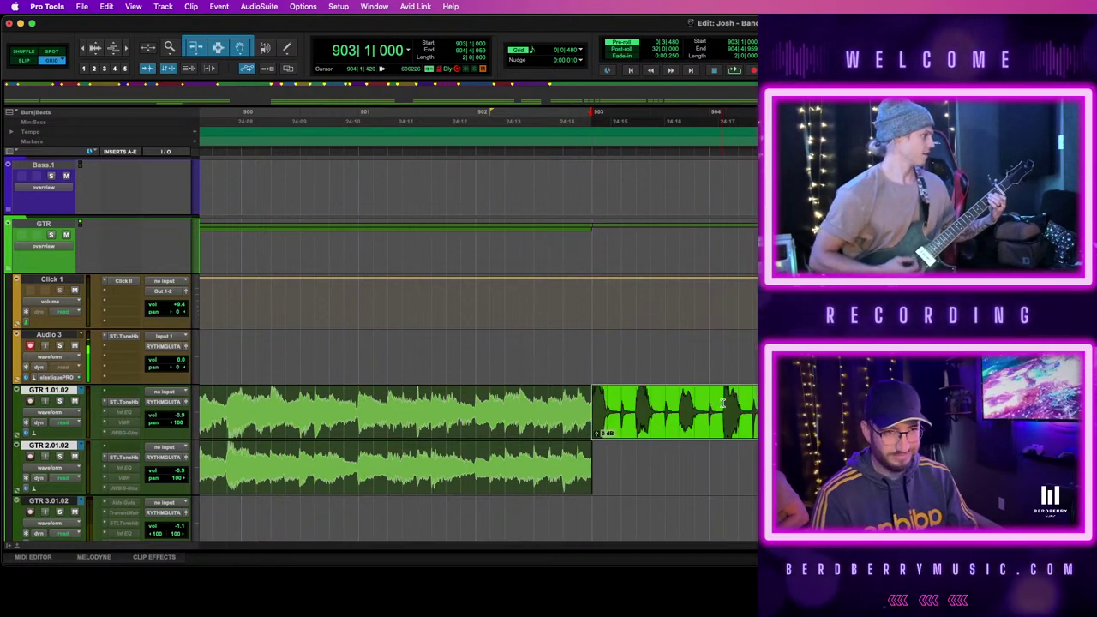
click(580, 348)
key(space)
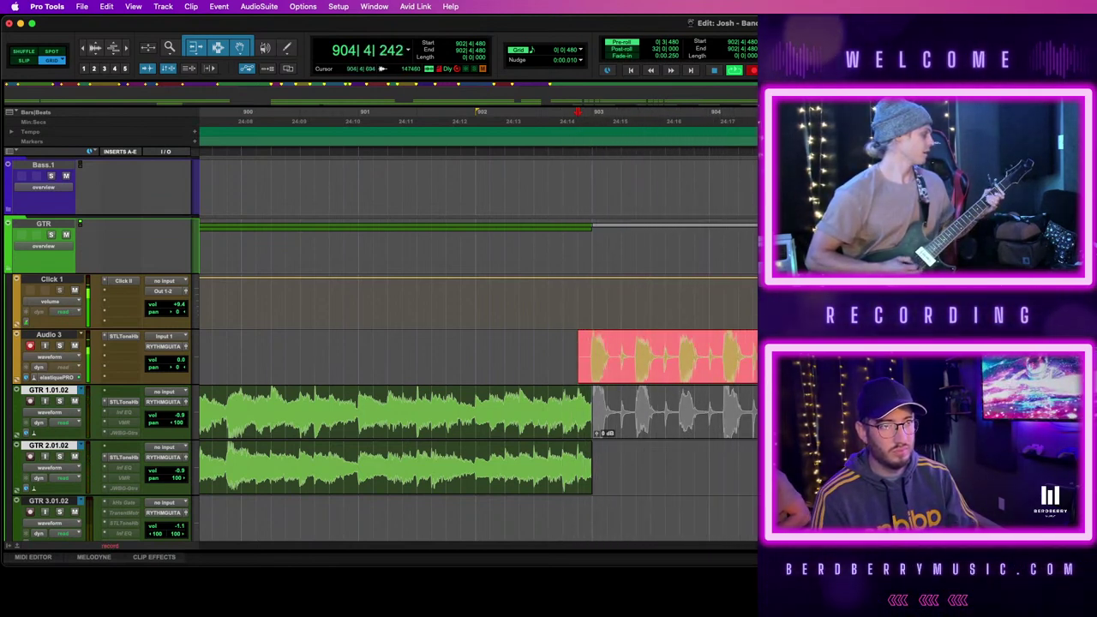
key(space)
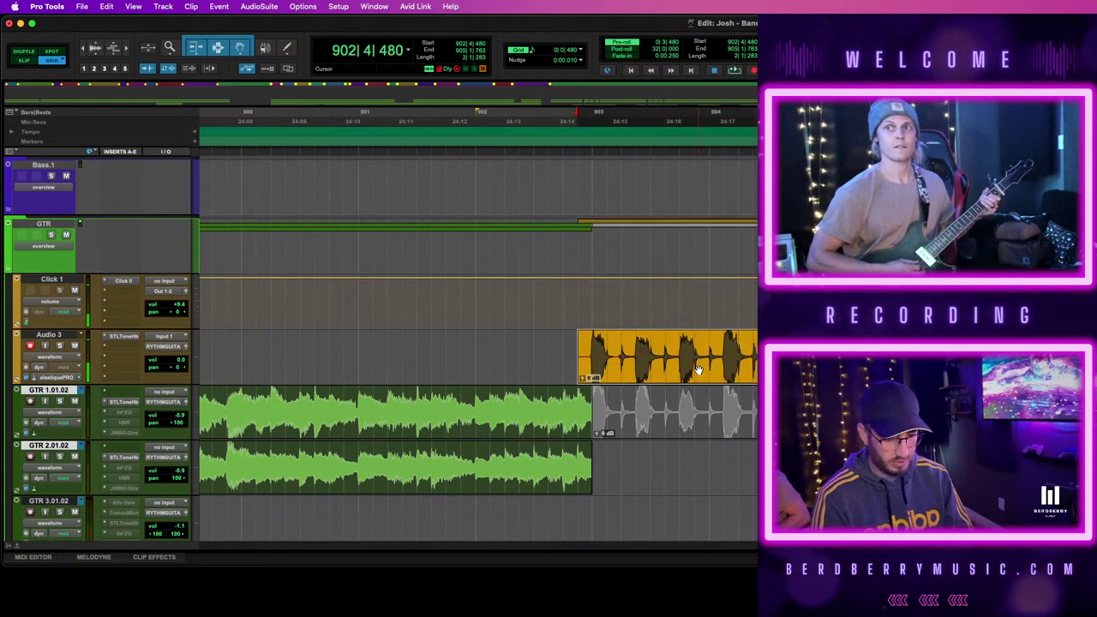
Quantize the doubled take's elastic audio events and cut off its start before 903|1|000
key(alt+0)
key(Return)
drag(595, 350, 530, 350)
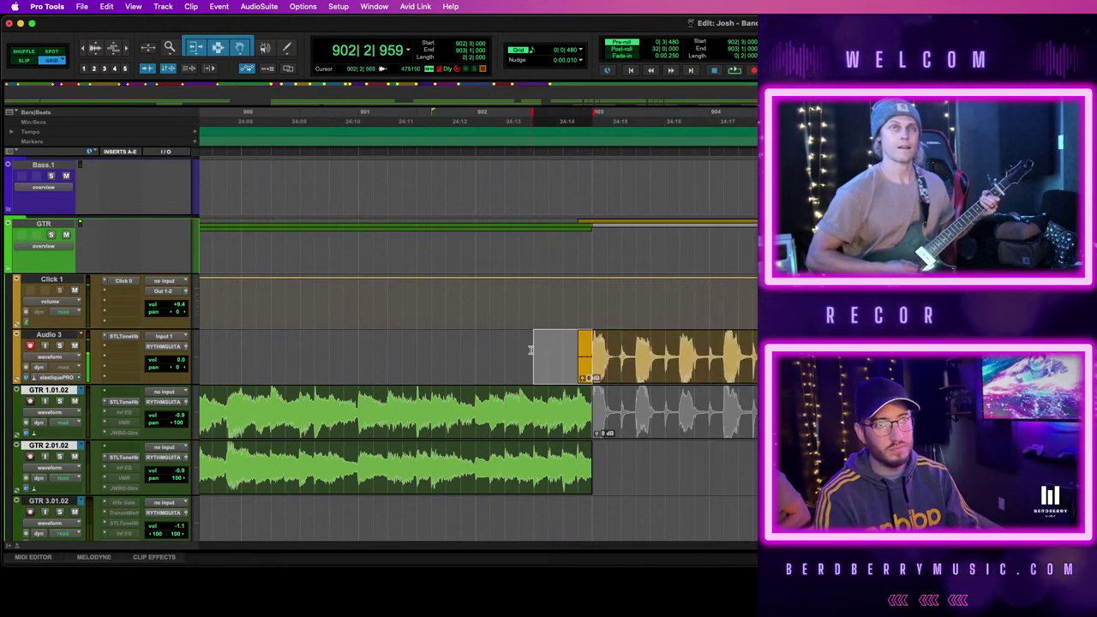
key(BackSpace)
Move the trimmed double to GTR 2.01.02 at 903|1|000 and unmute the matching clip on GTR 1.01.02
drag(836, 368, 836, 467)
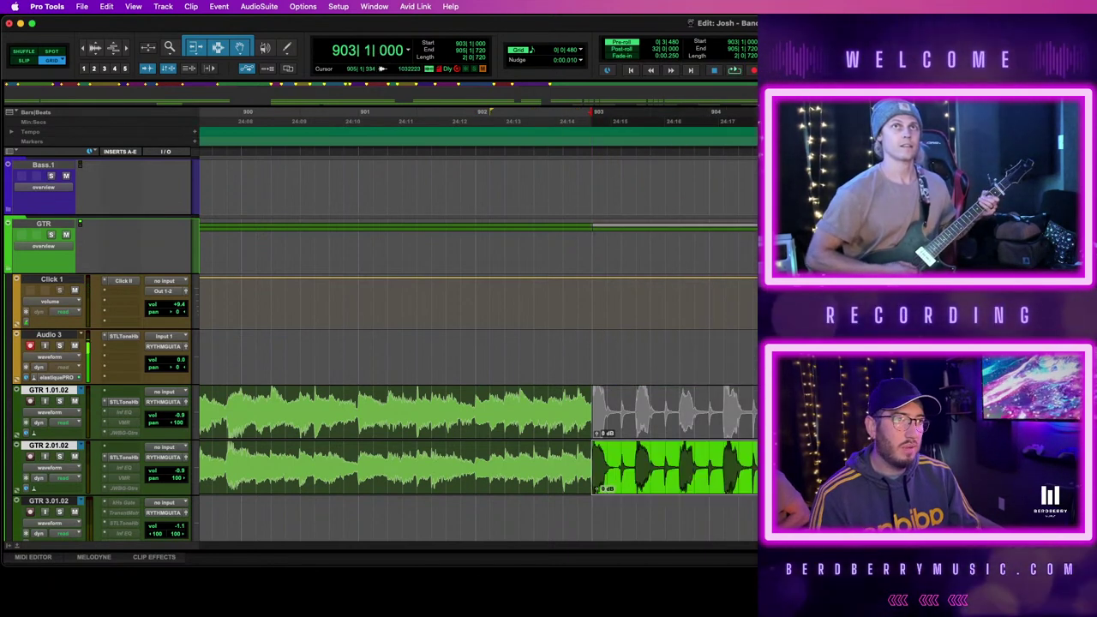
click(825, 411)
click(814, 424)
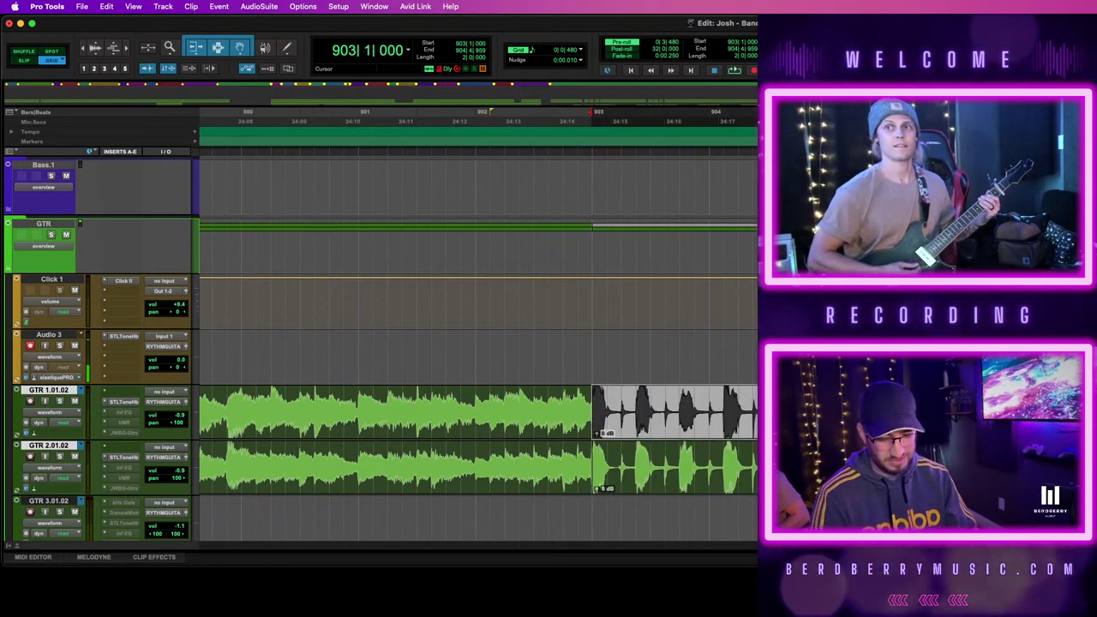
key(super+m)
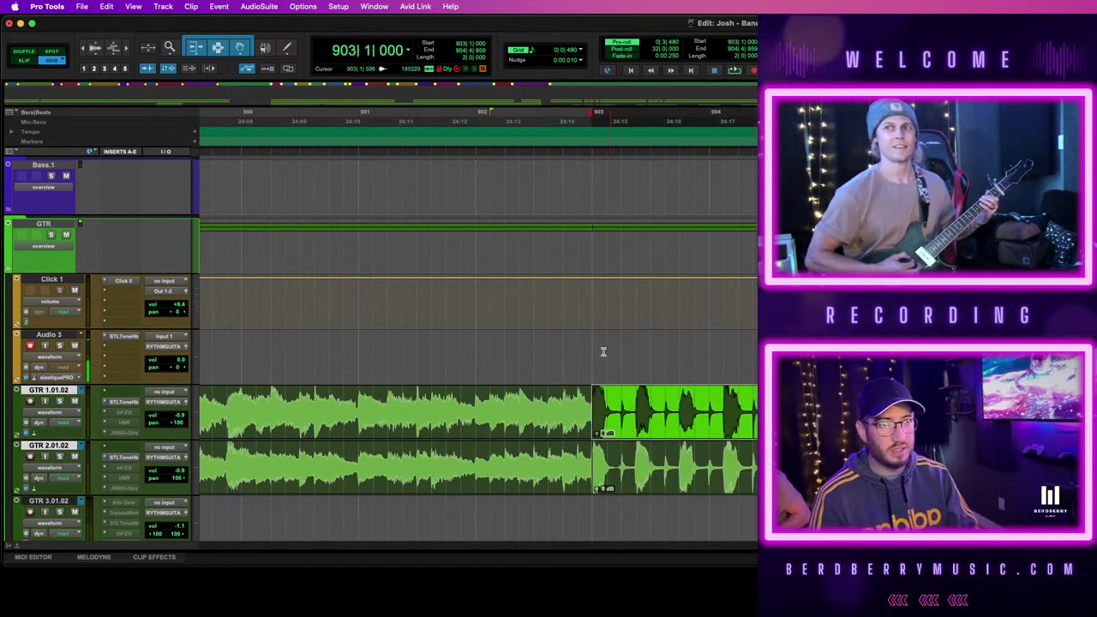
Add a marker named Verse Interlude at 903|1|000
click(591, 352)
key(KP_Enter)
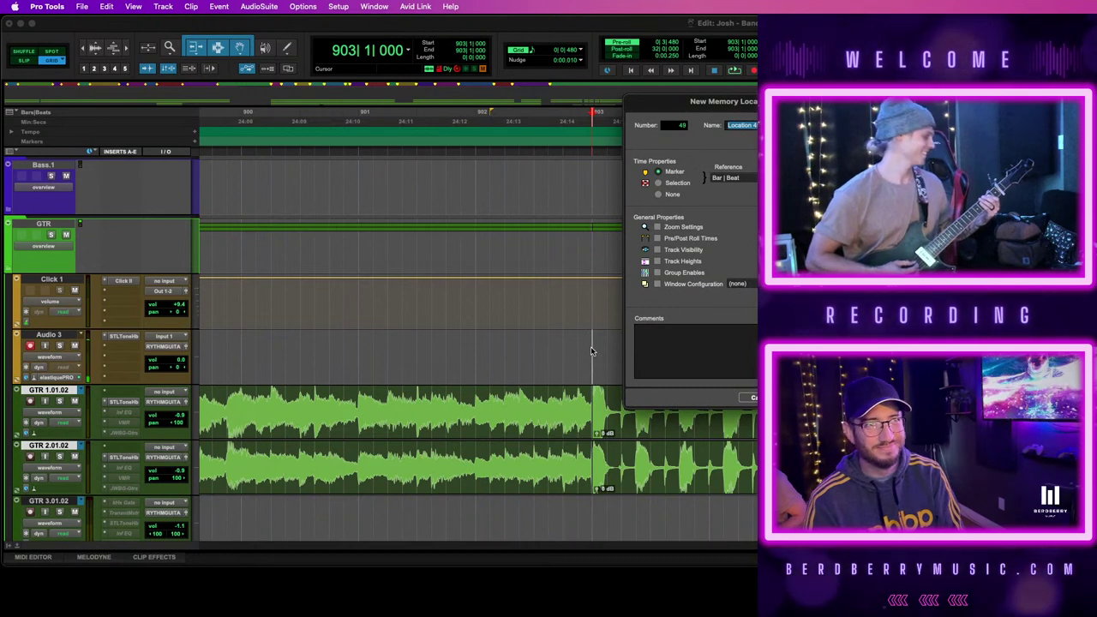
text(Verse Int)
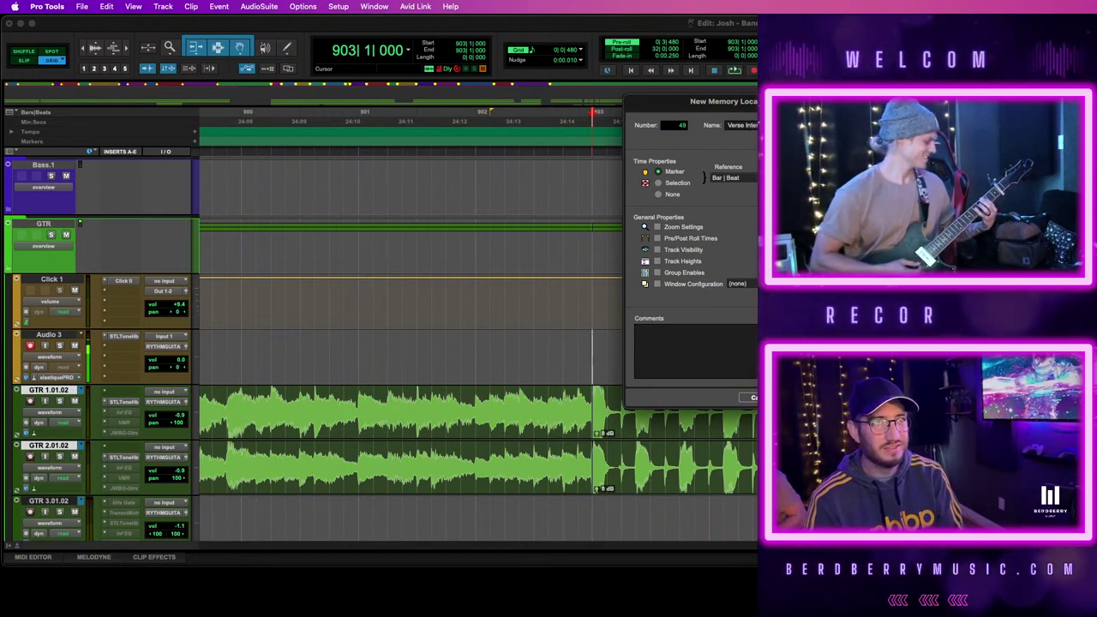
text(erlude)
key(Return)
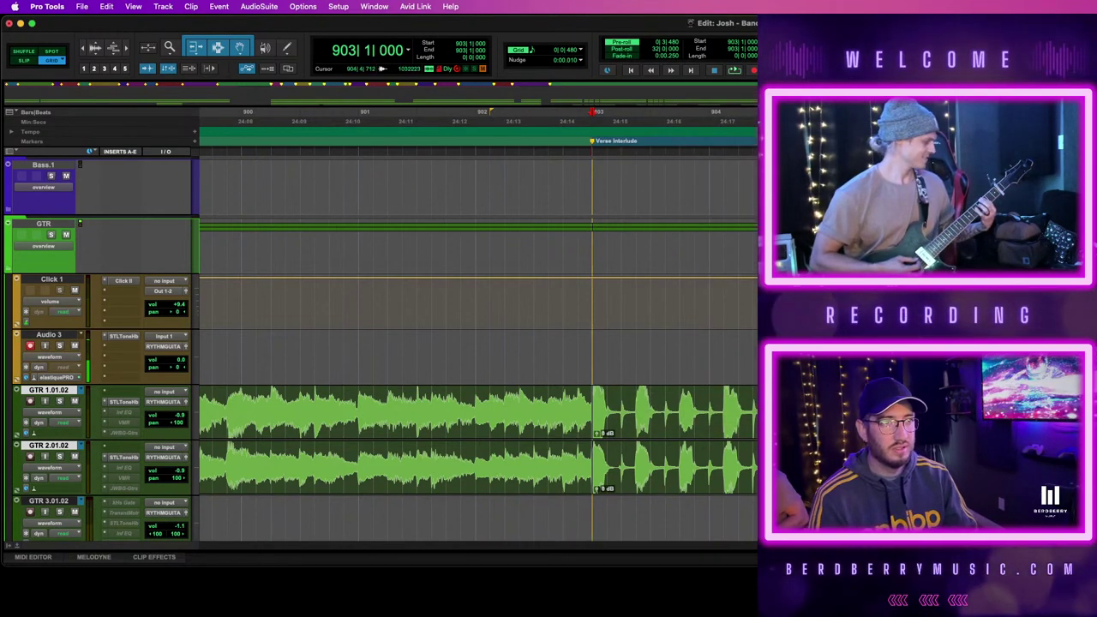
Add a marker named Verse 2 at 905|1|000, where the interlude riff ends
click(826, 360)
key(KP_Enter)
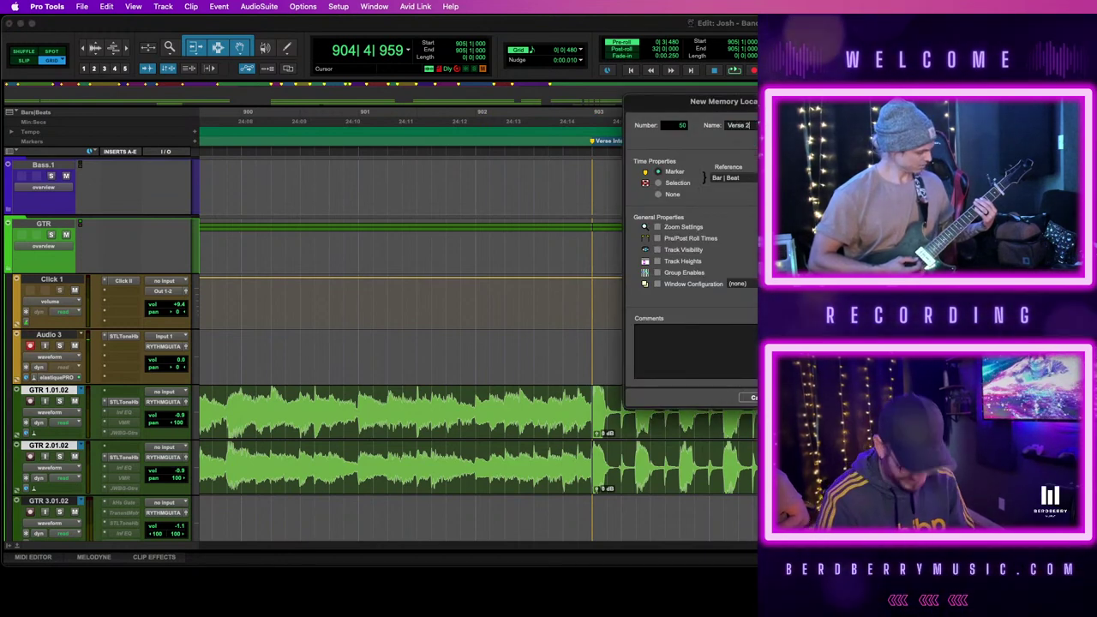
text(Verse 2)
key(Return)
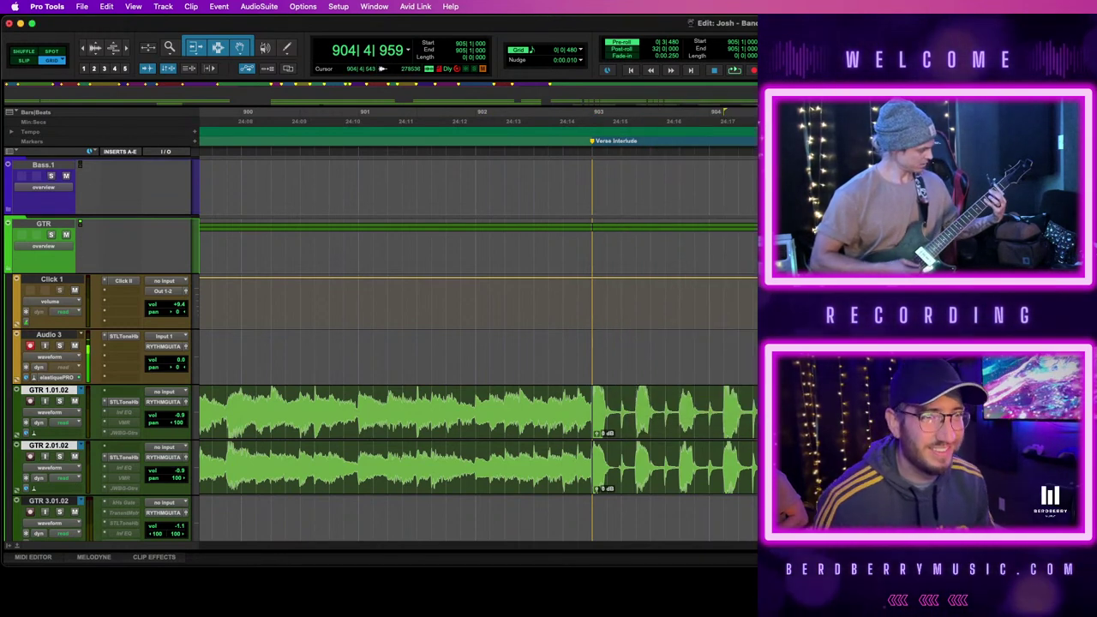
Play back the end of the Prechorus into the Chorus from 891|1|480 to check the guitar parts
key(r)
key(r)
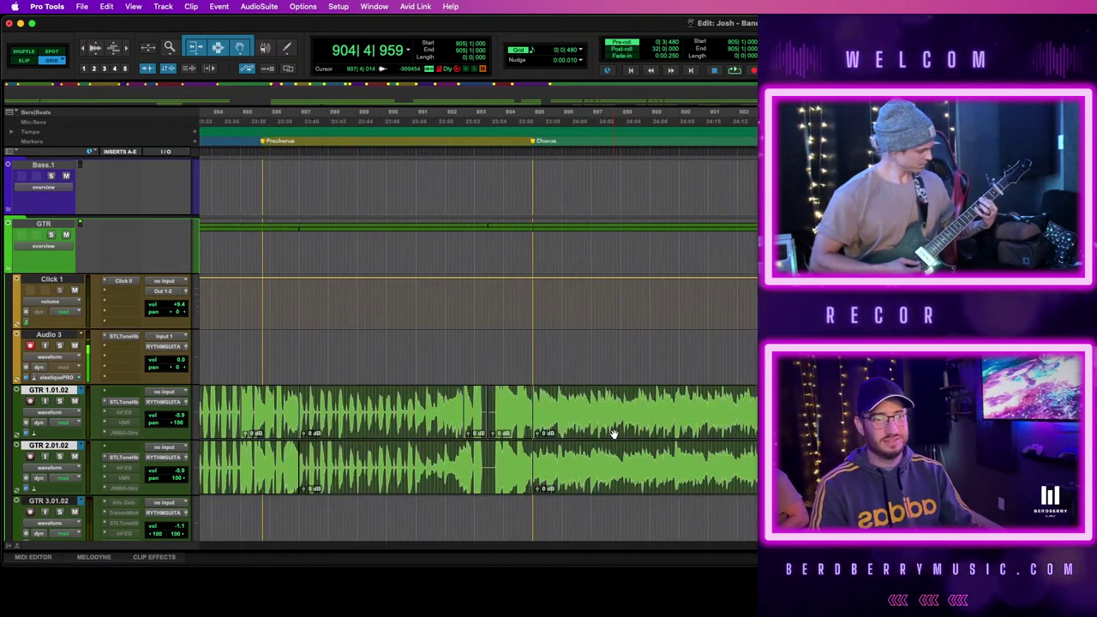
click(613, 434)
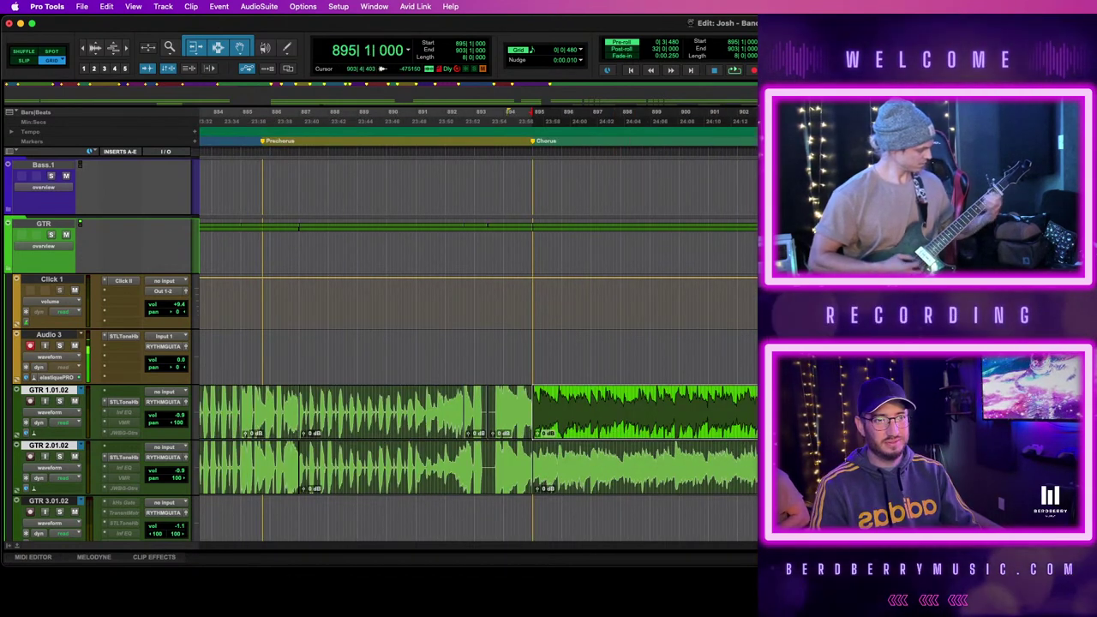
click(459, 345)
key(super+bracketright)
scroll(754, 396, right, 4)
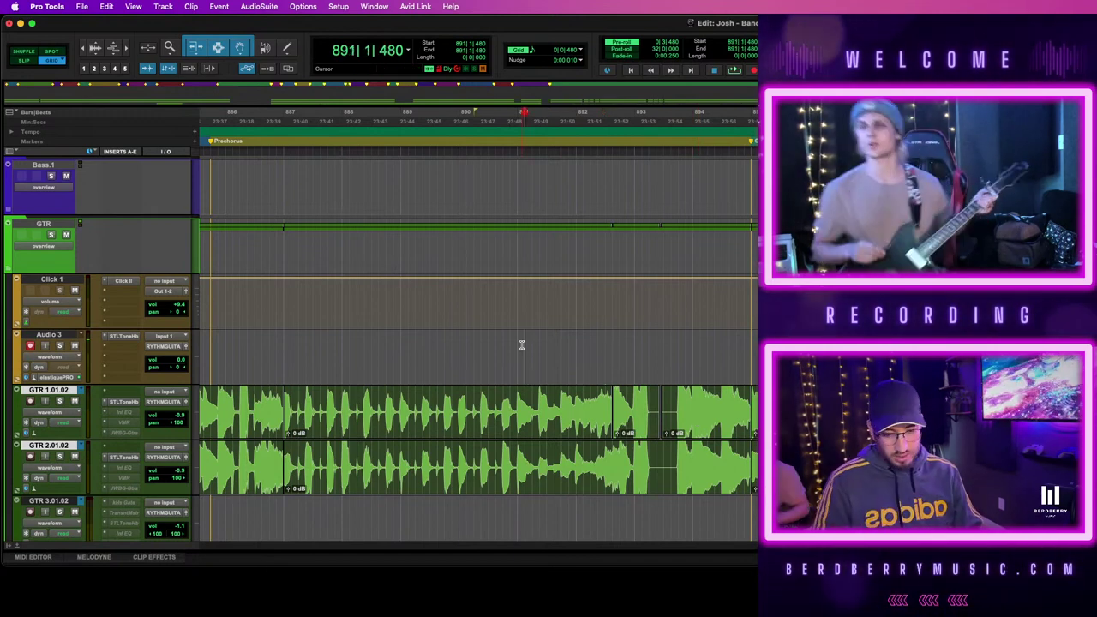
key(space)
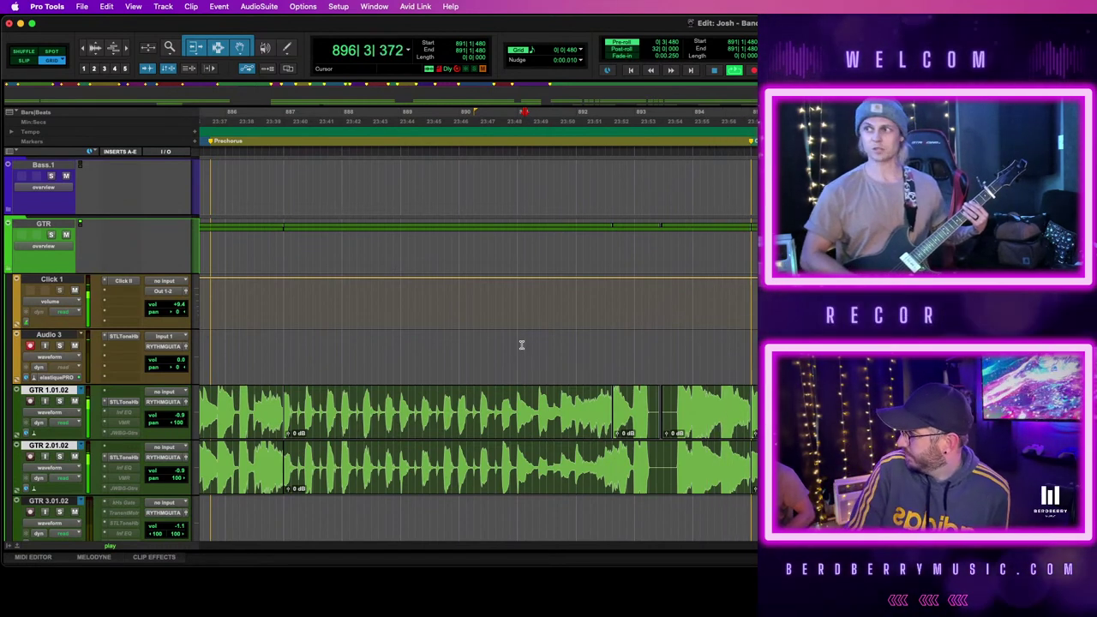
key(space)
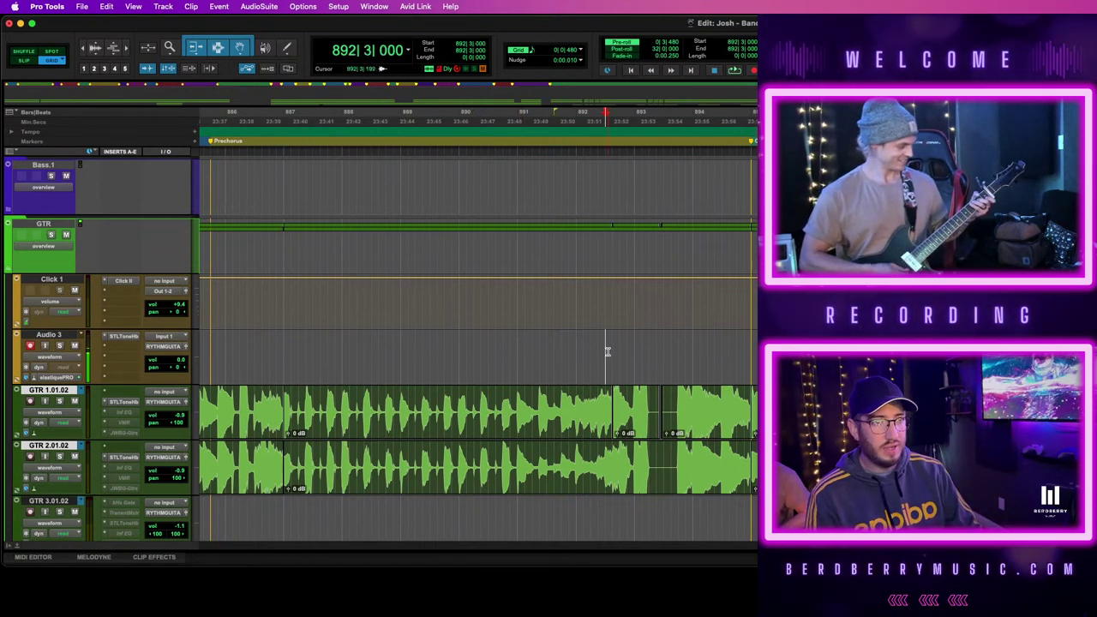
Mute the guitar clips on GTR 1.01.02 and GTR 2.01.02 from 892|3|480 to the Chorus at 895|1|000
click(627, 427)
shift+click(703, 429)
shift+click(700, 480)
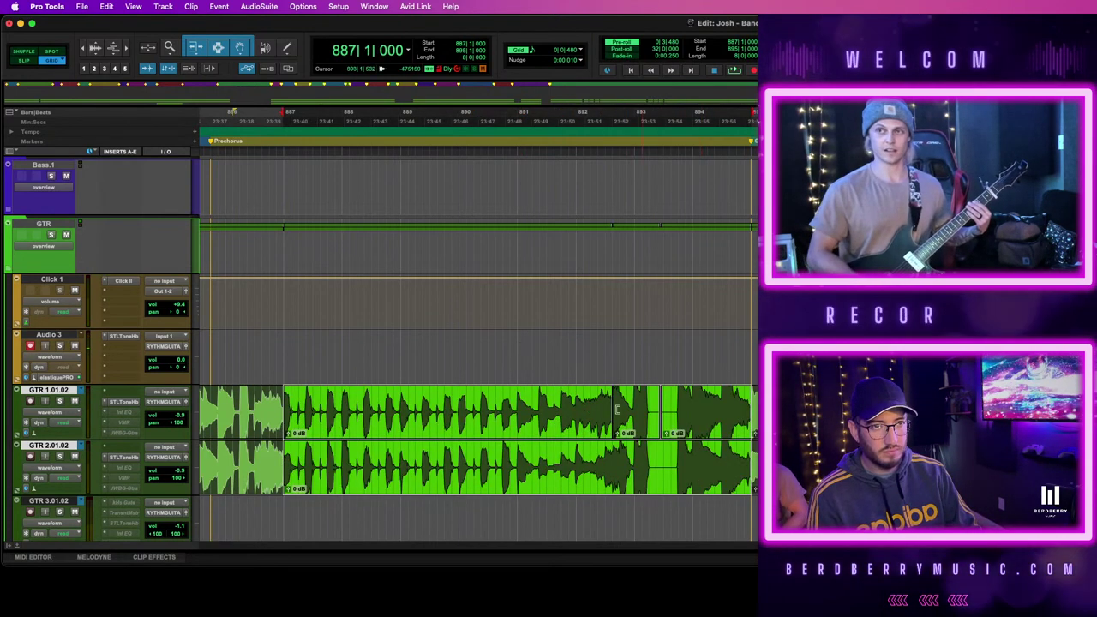
click(631, 379)
click(636, 407)
shift+click(711, 426)
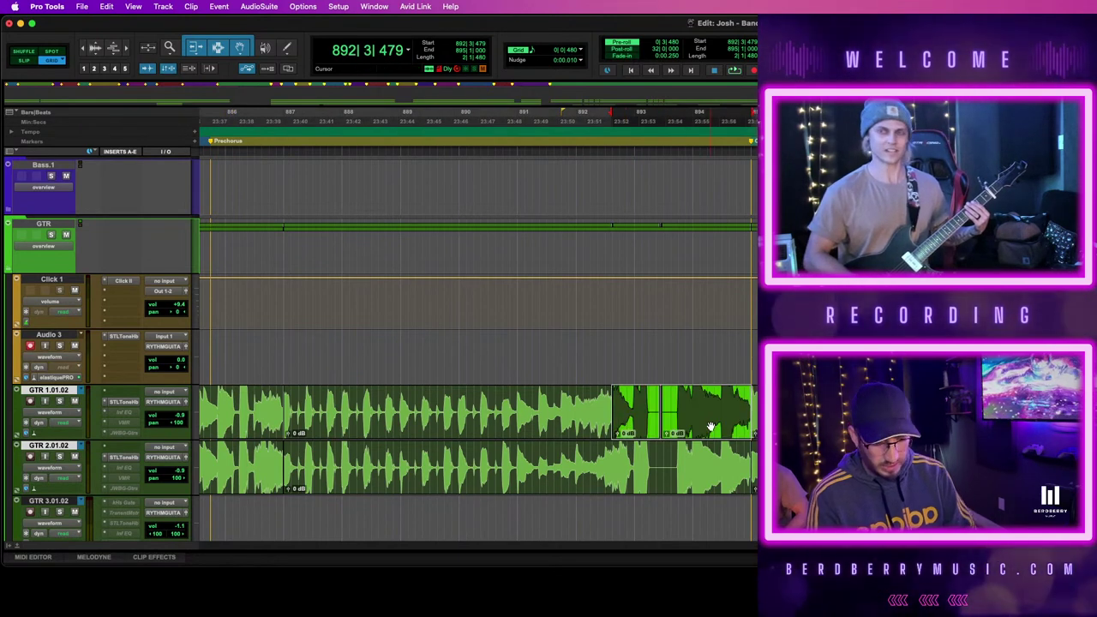
key(shift+semicolon)
key(super+m)
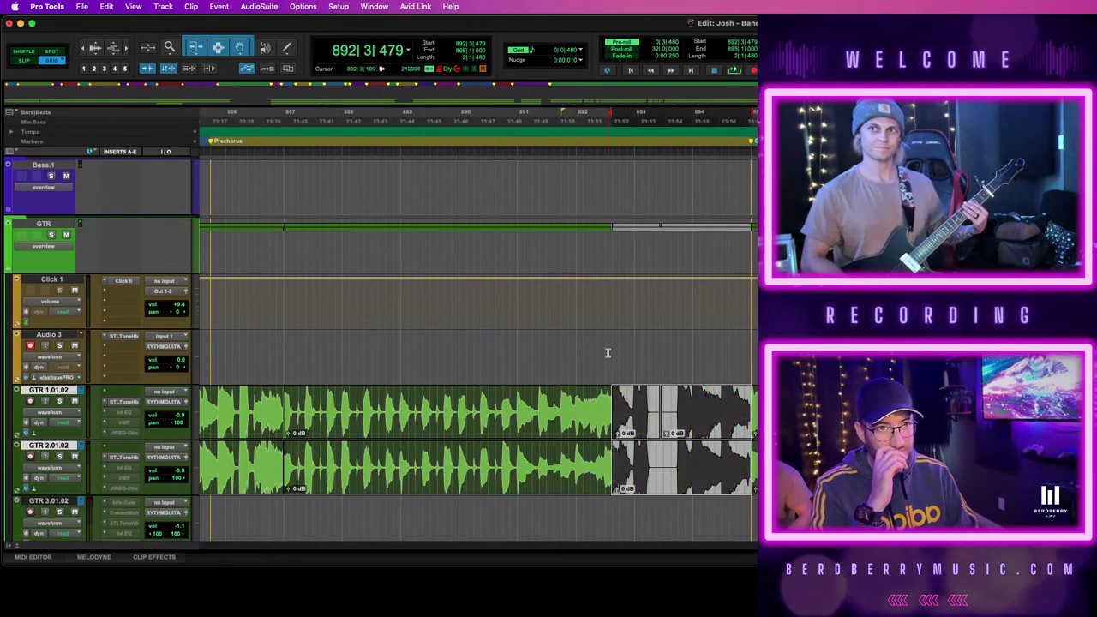
Record a replacement for the Prechorus ending on Audio 3 from 891|4|480 to about 895|1
click(606, 353)
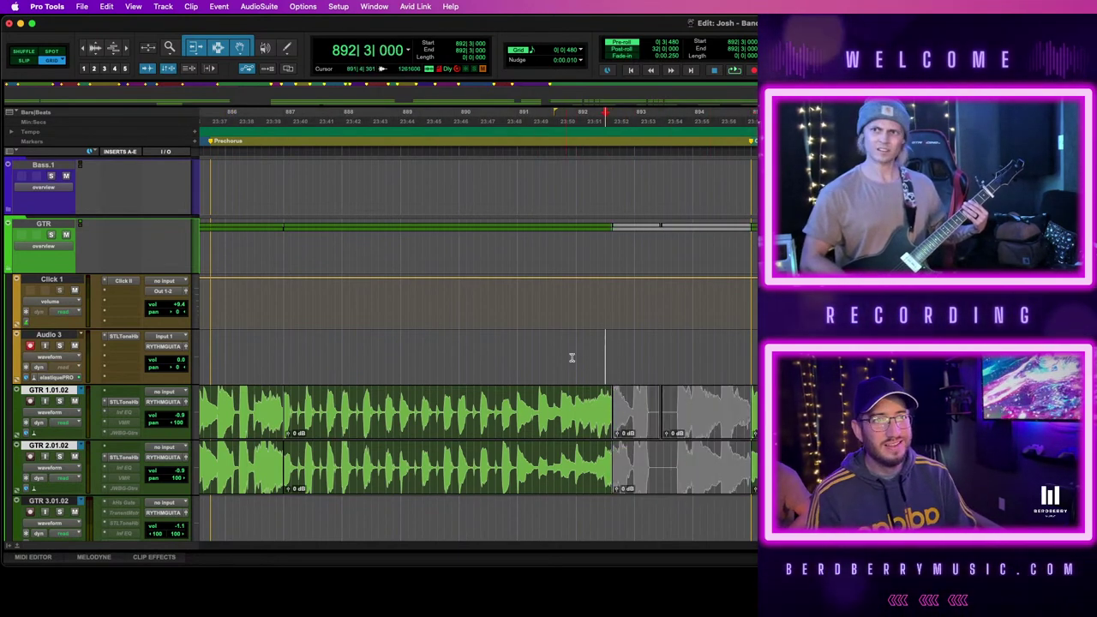
click(567, 347)
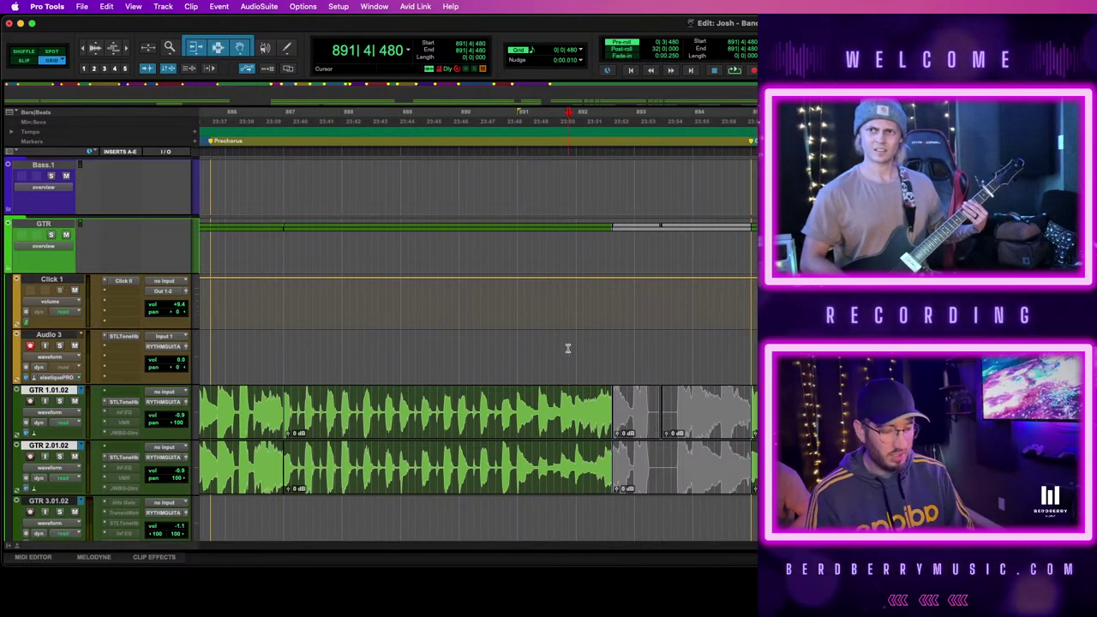
key(space)
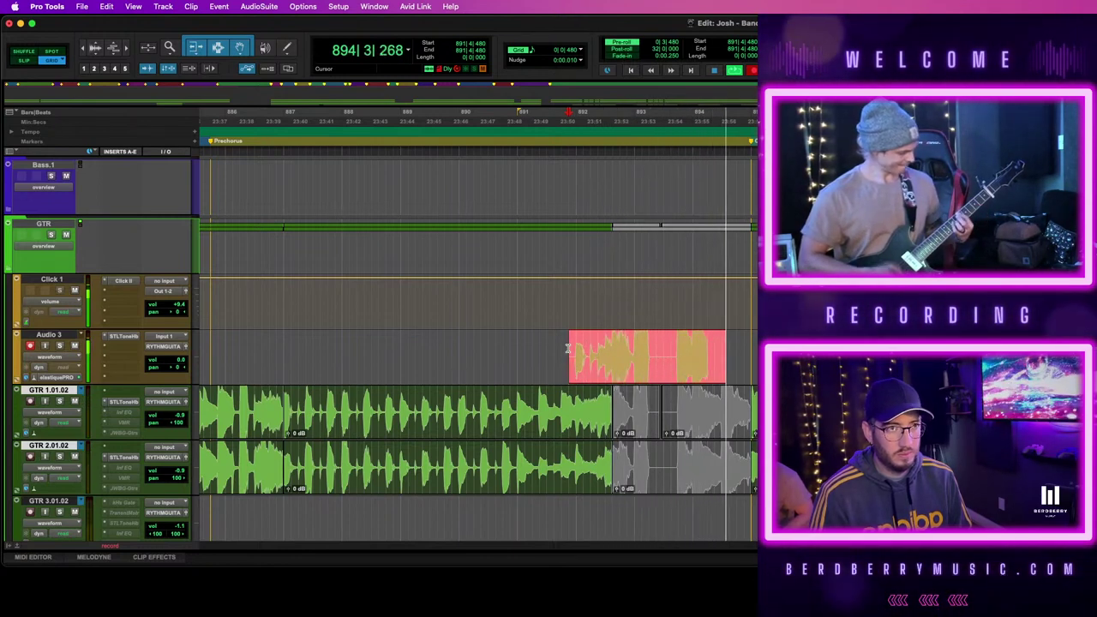
key(space)
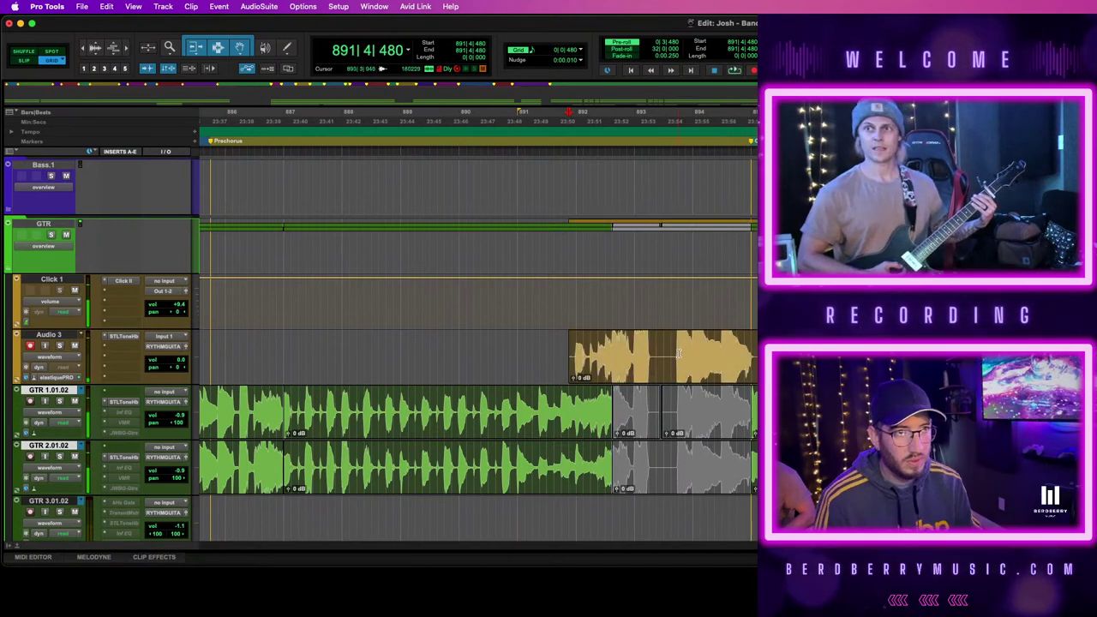
key(Return)
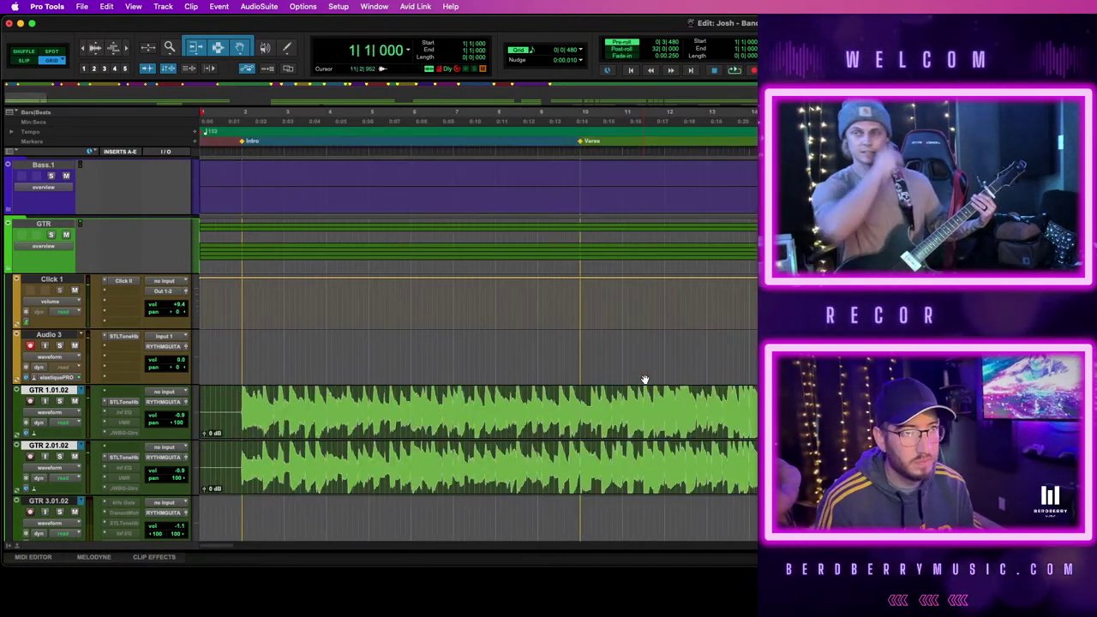
scroll(478, 343, right, 20)
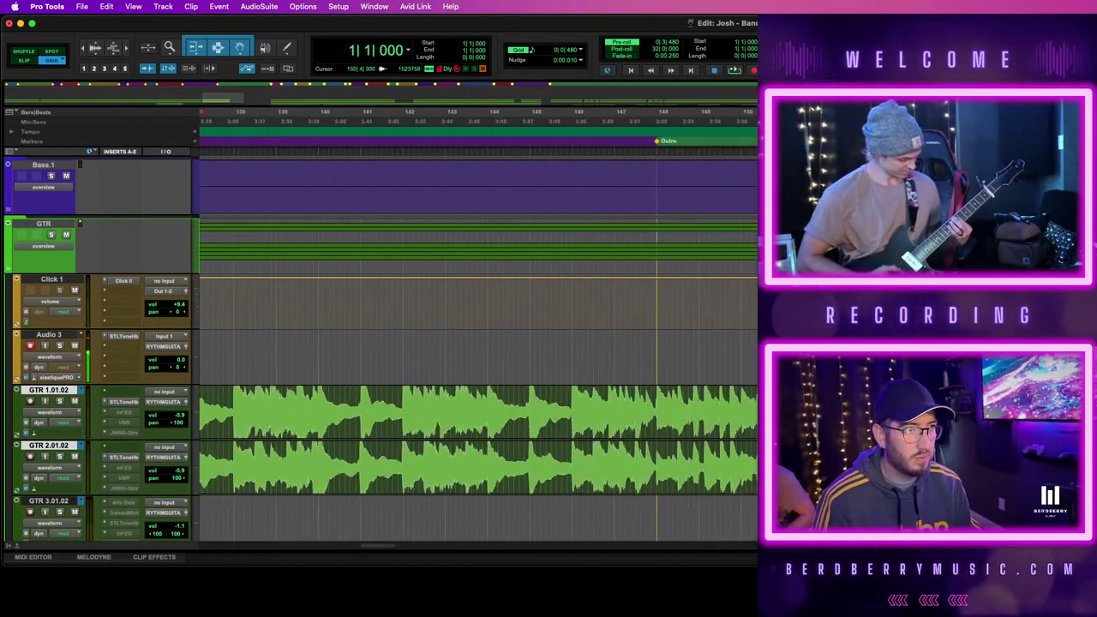
scroll(478, 342, right, 20)
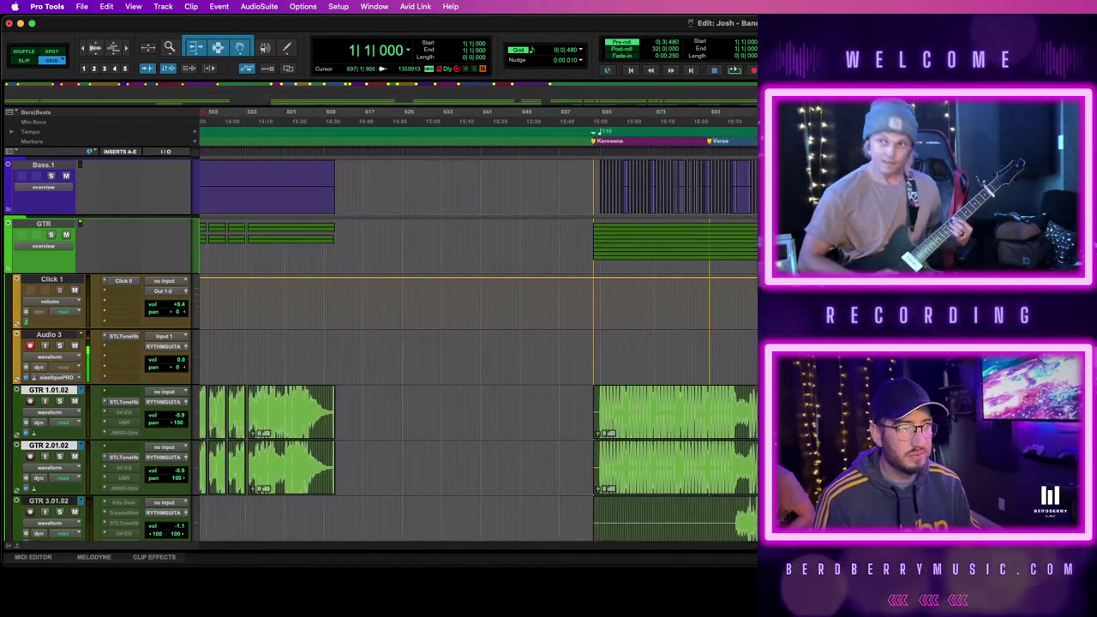
scroll(478, 342, left, 5)
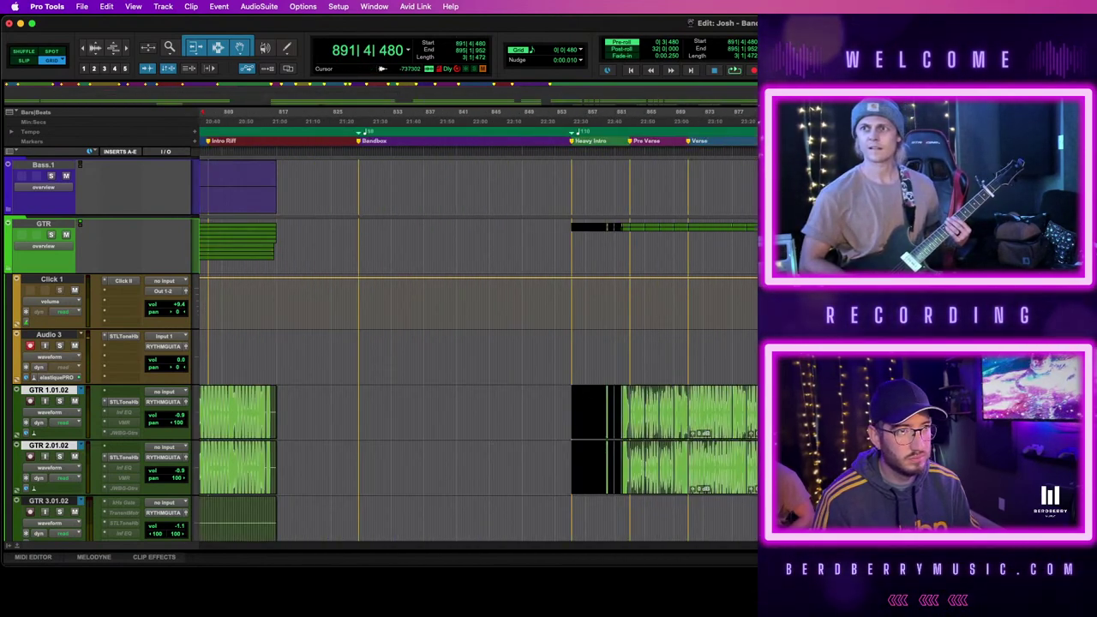
Quantize the elastic audio events of the Prechorus take starting at 891|4|480 and set the edit point to 895|1|000
key(t)
key(t)
key(t)
key(t)
key(alt+0)
key(Return)
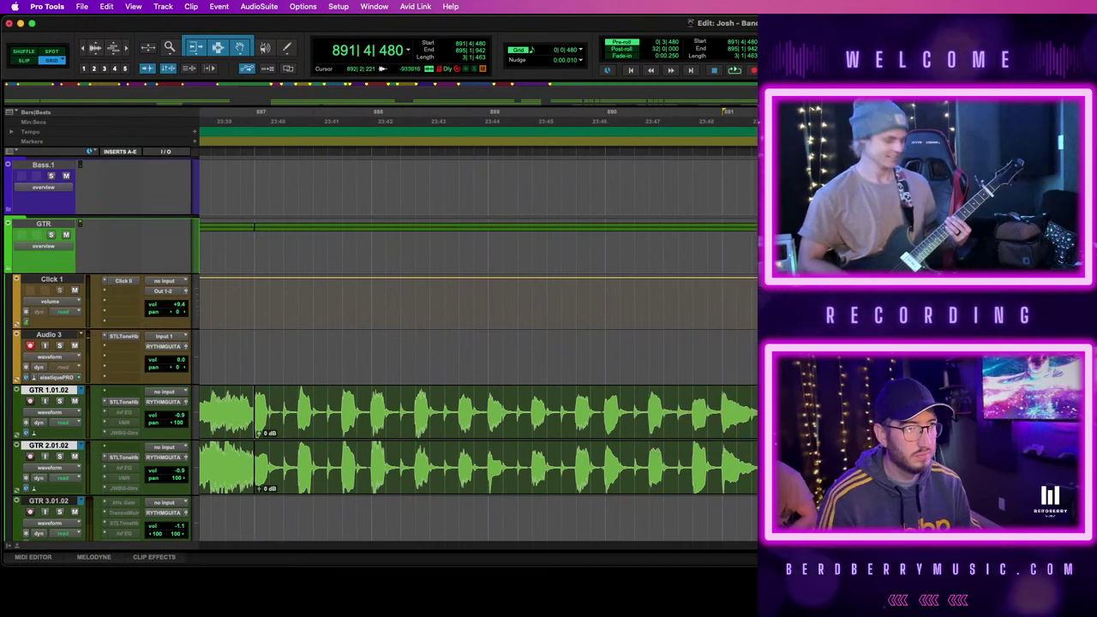
click(910, 412)
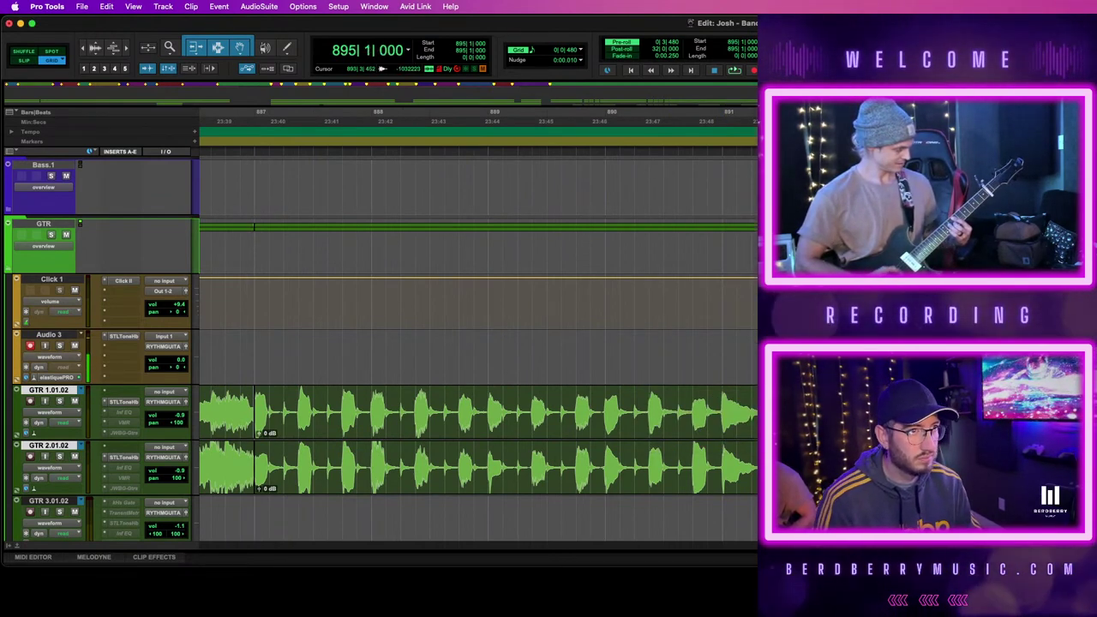
Record another take of the Prechorus ending on Audio 3 from 892|3|000 to about 895|1
shift+click(914, 412)
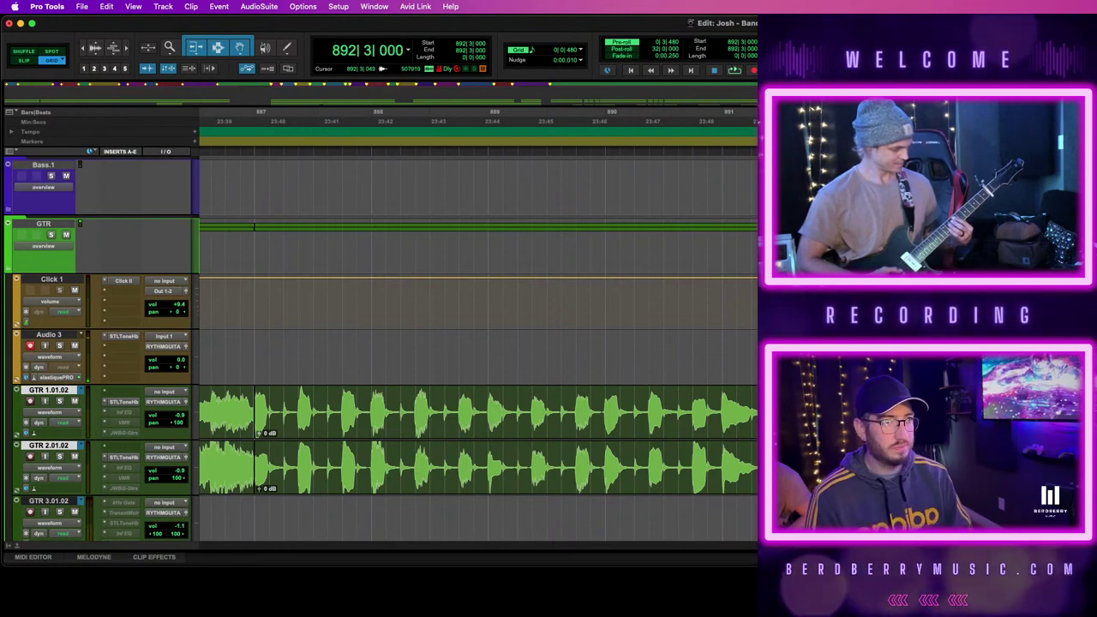
key(space)
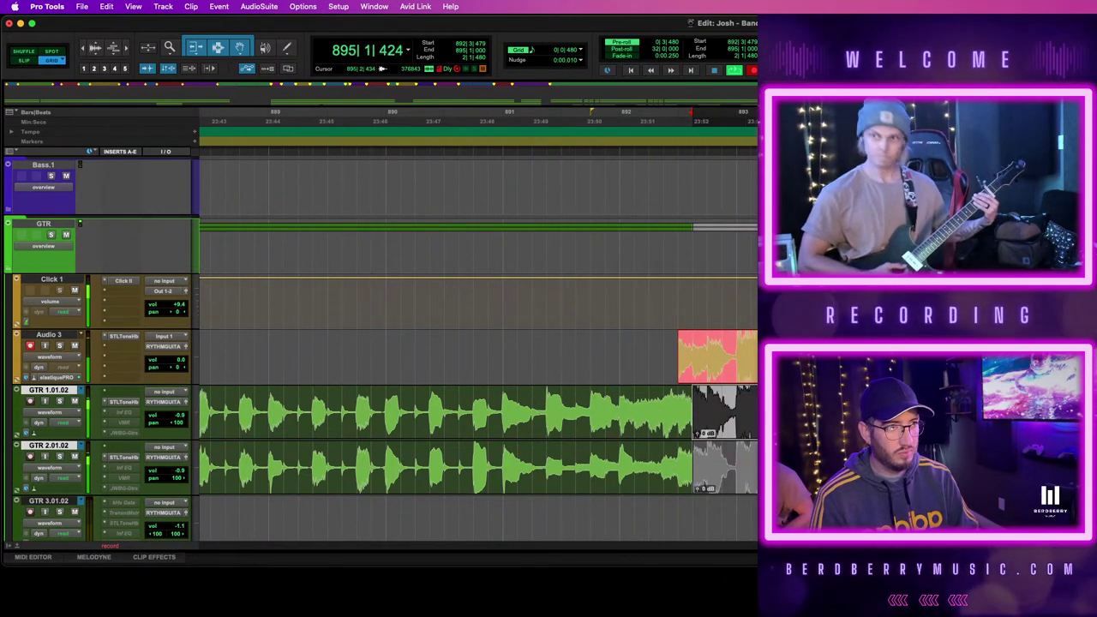
key(space)
Quantize the elastic audio of the new Audio 3 take, remove everything before 892|3|480 and set the edit point to 895|1|000
double_click(689, 345)
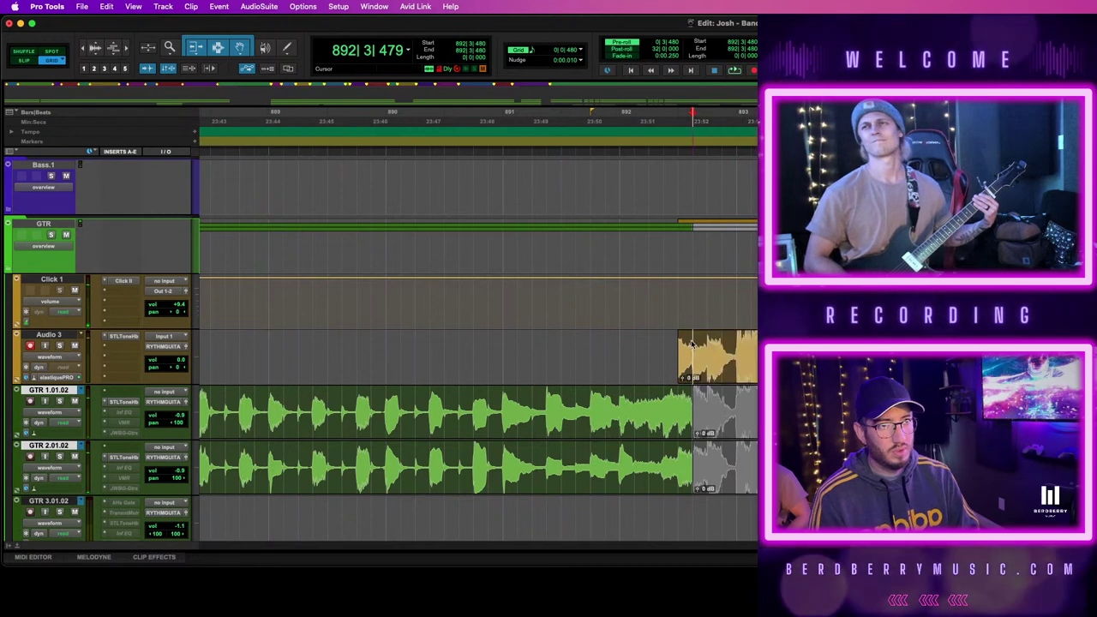
key(alt+0)
key(Return)
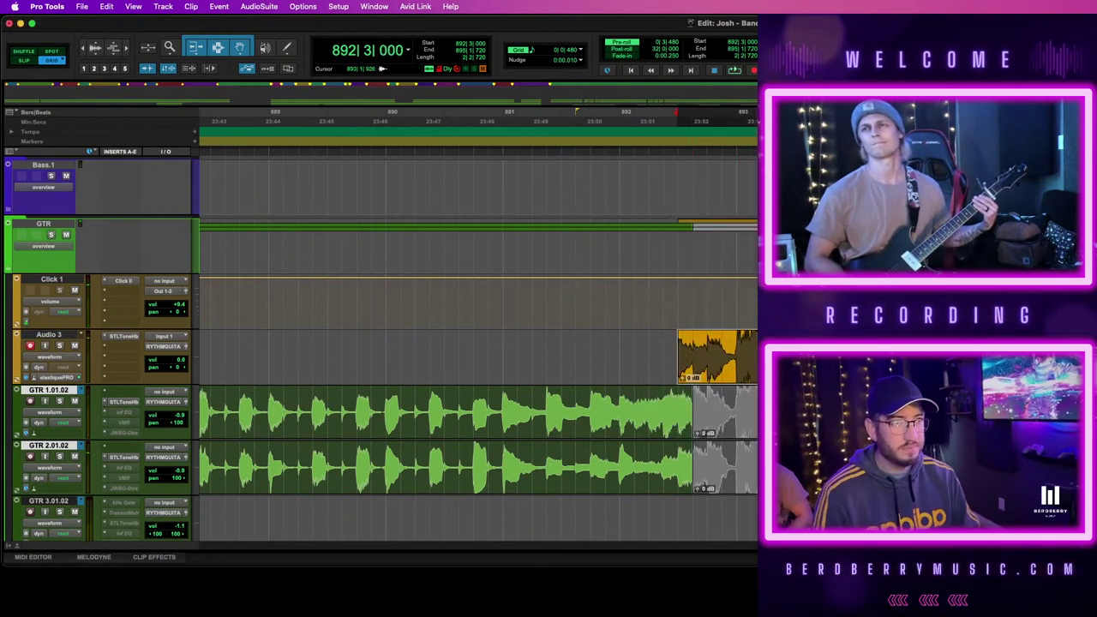
drag(695, 344, 647, 347)
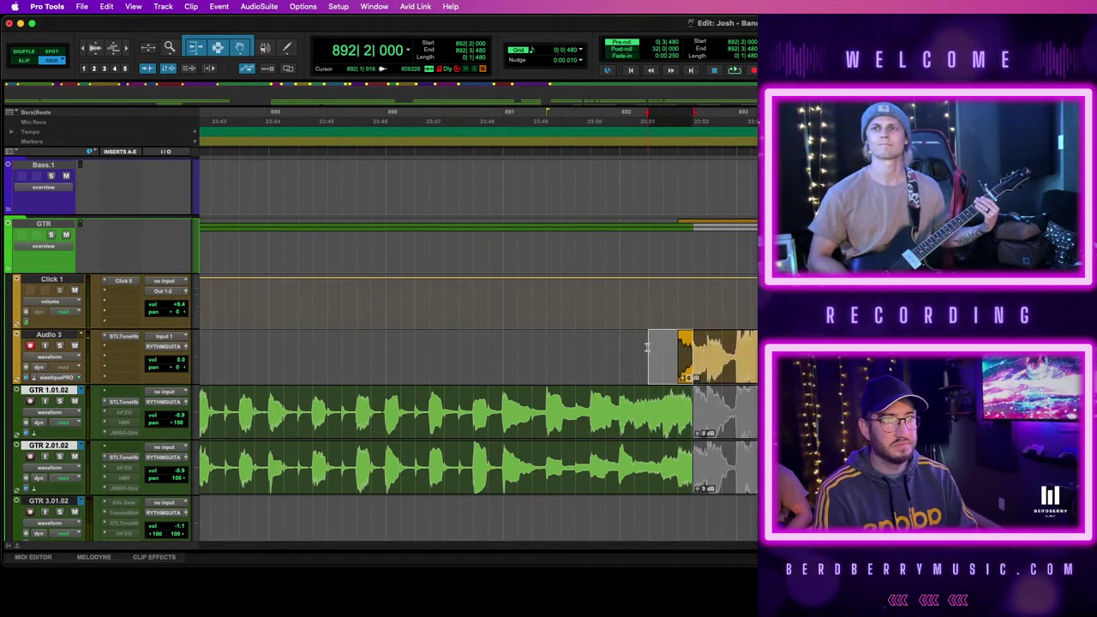
key(BackSpace)
click(647, 347)
click(971, 347)
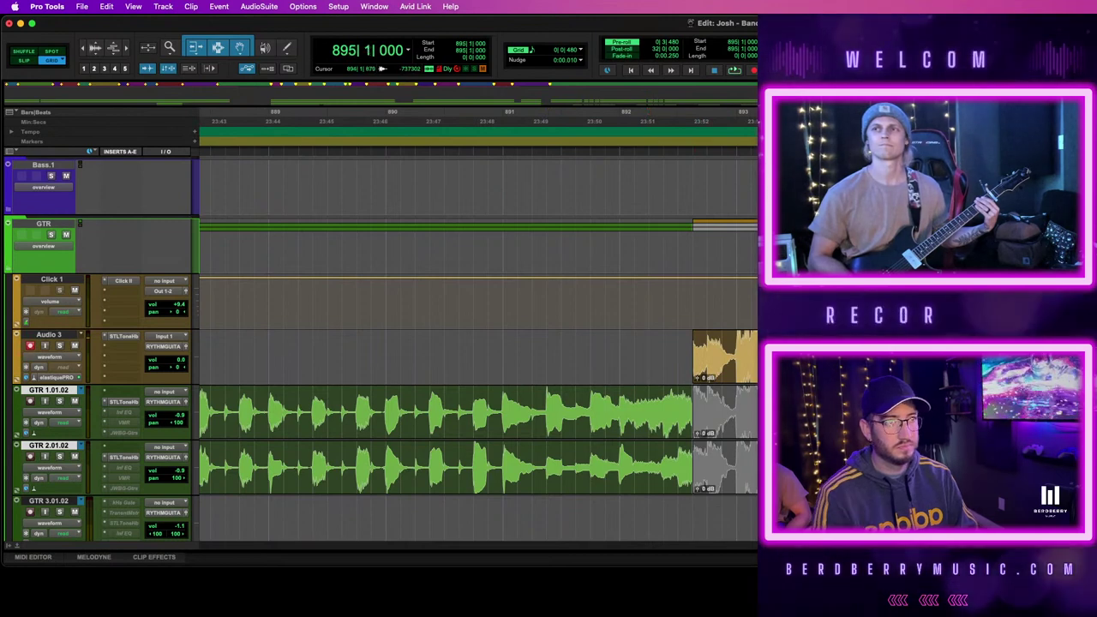
Move the trimmed take from Audio 3 to GTR 2.01.02 and unmute the GTR 1.01.02 clip starting at 892|3|480
drag(841, 364, 842, 471)
click(729, 419)
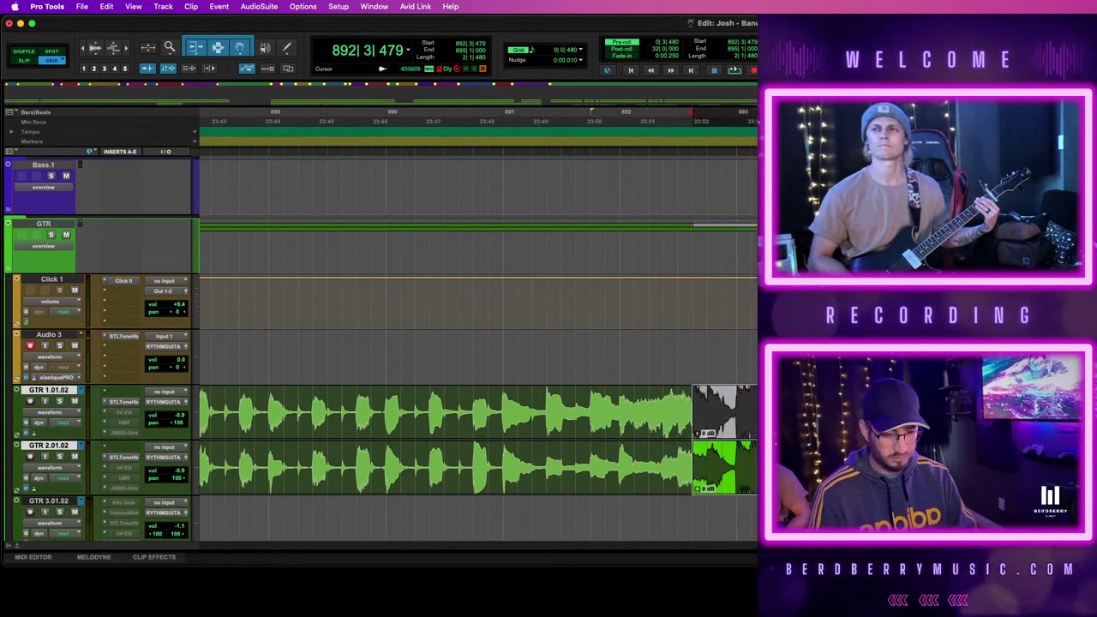
key(super+m)
Play back the Prechorus ending on the guitar tracks from 892|1|000
click(618, 344)
key(space)
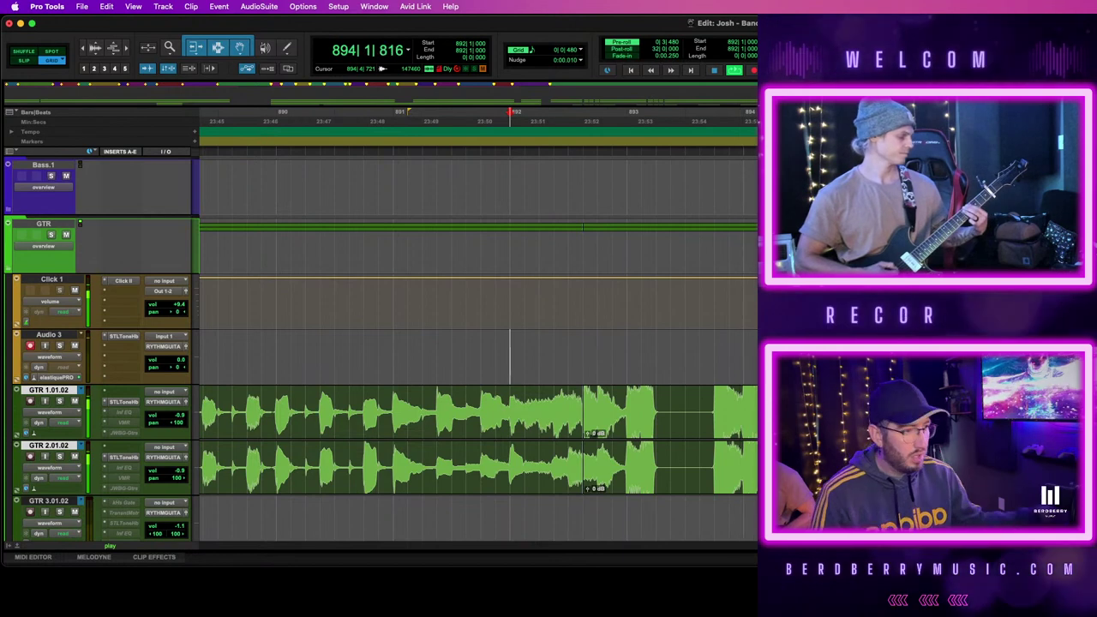
key(space)
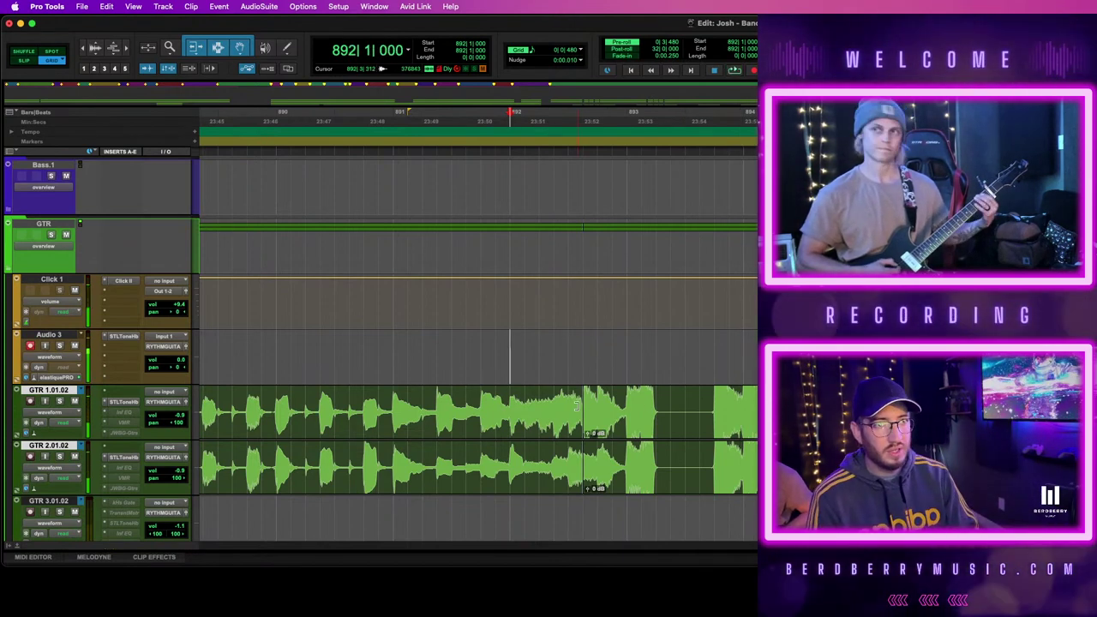
Try extending the GTR 1.01.02 clip that starts at 887|1|000 to 892|4|959, and undo the change
drag(576, 406, 624, 407)
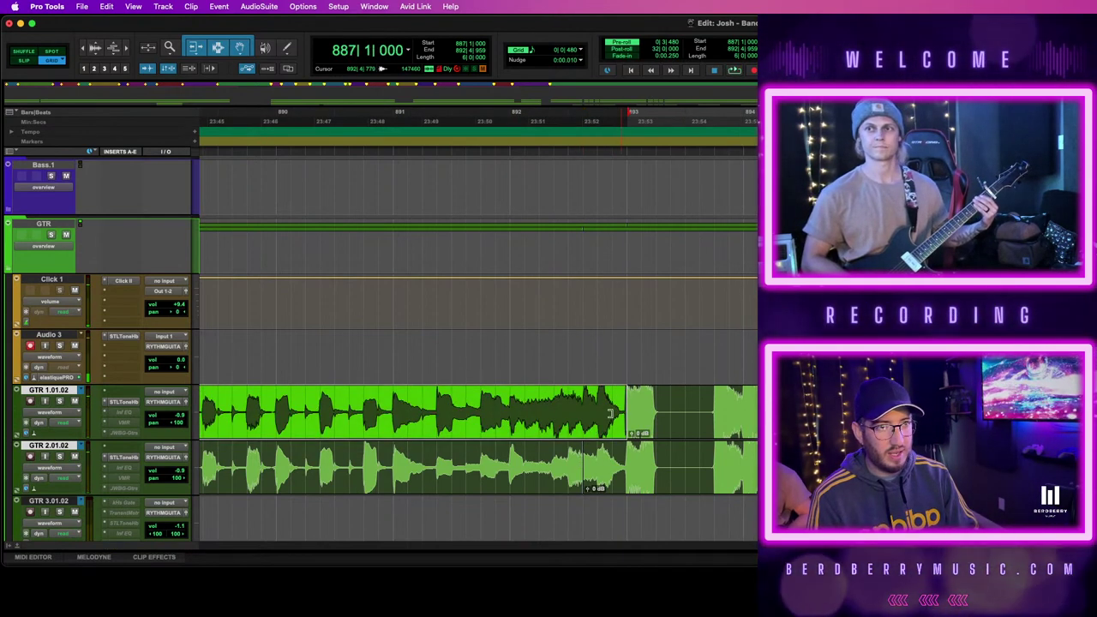
key(super+z)
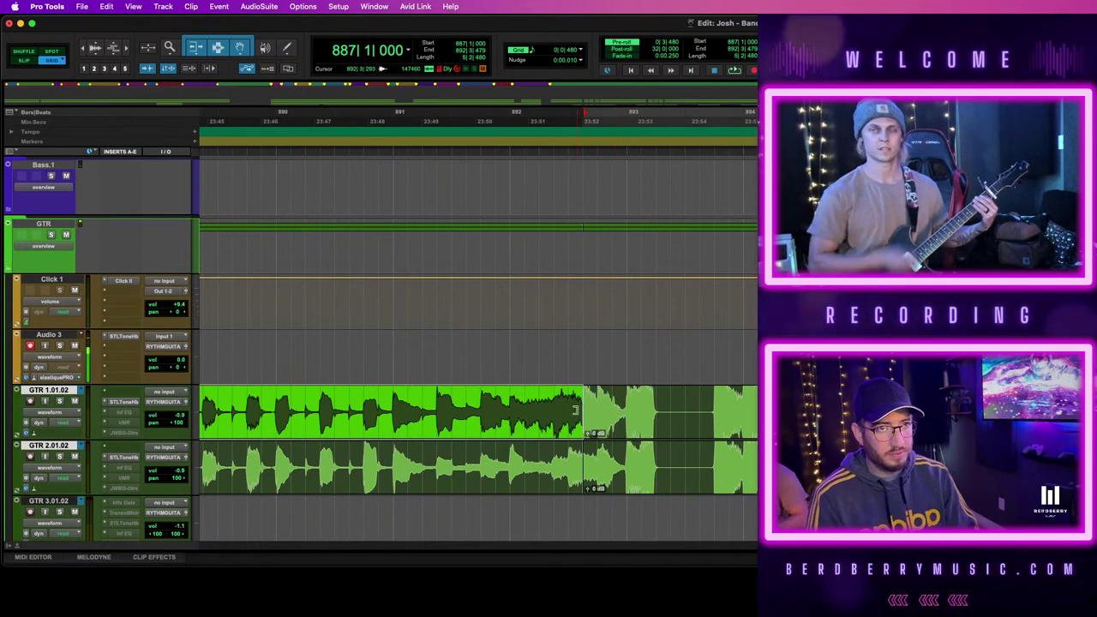
mouse_move(576, 410)
mouse_down()
mouse_move(616, 415)
mouse_move(586, 415)
mouse_up()
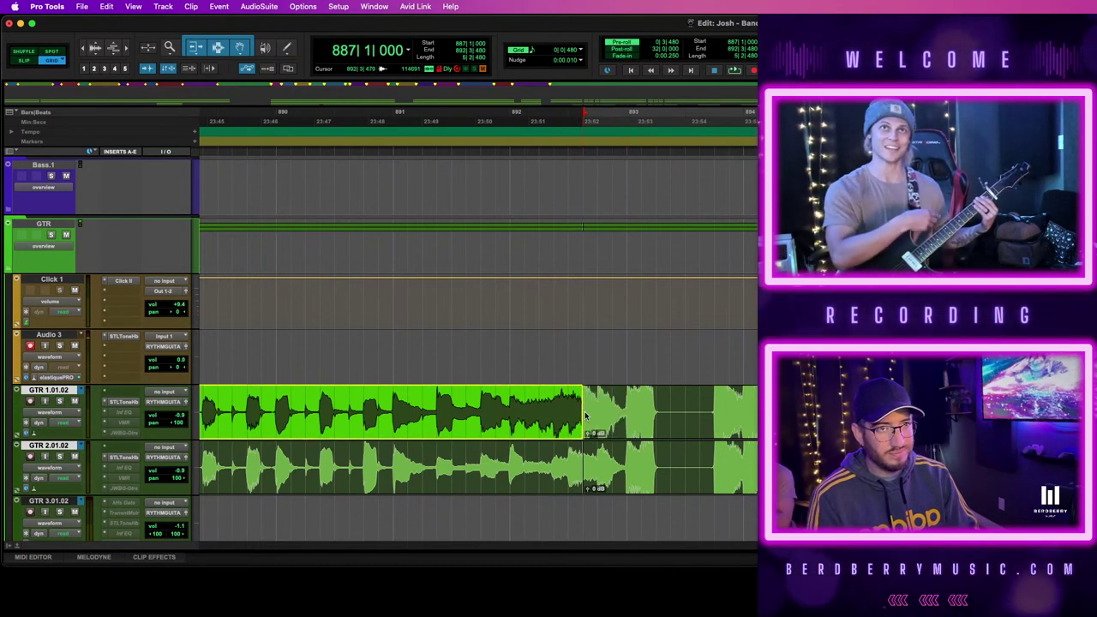
Extend the GTR 2.01.02 clip that starts at 887|1|000 to 893|1|000 and place the edit cursor at 891|1|000
click(579, 471)
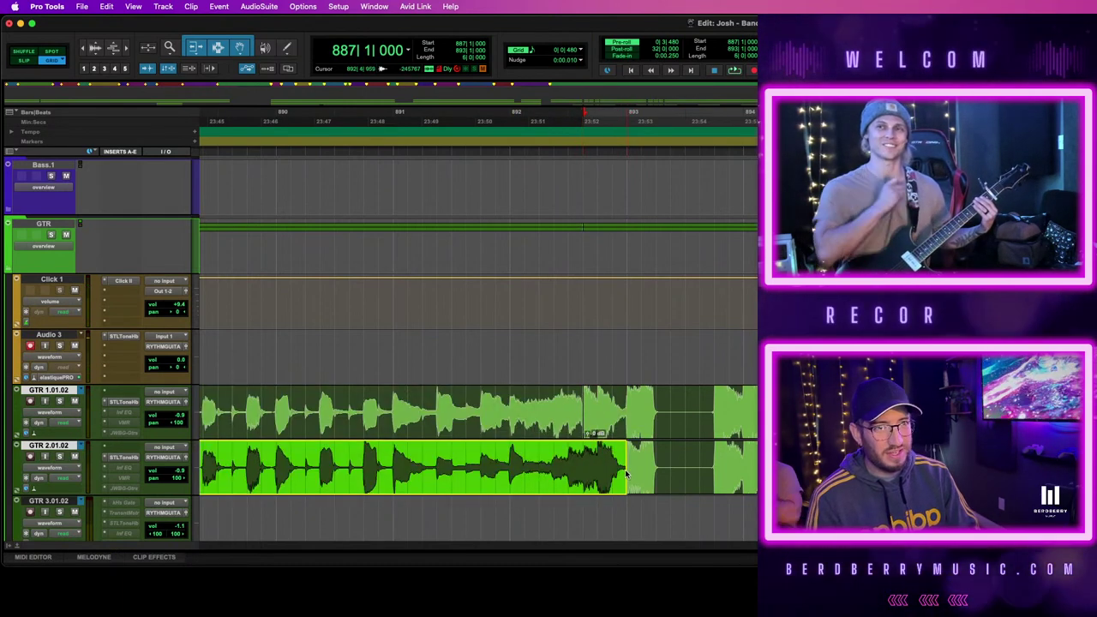
click(392, 345)
key(Left)
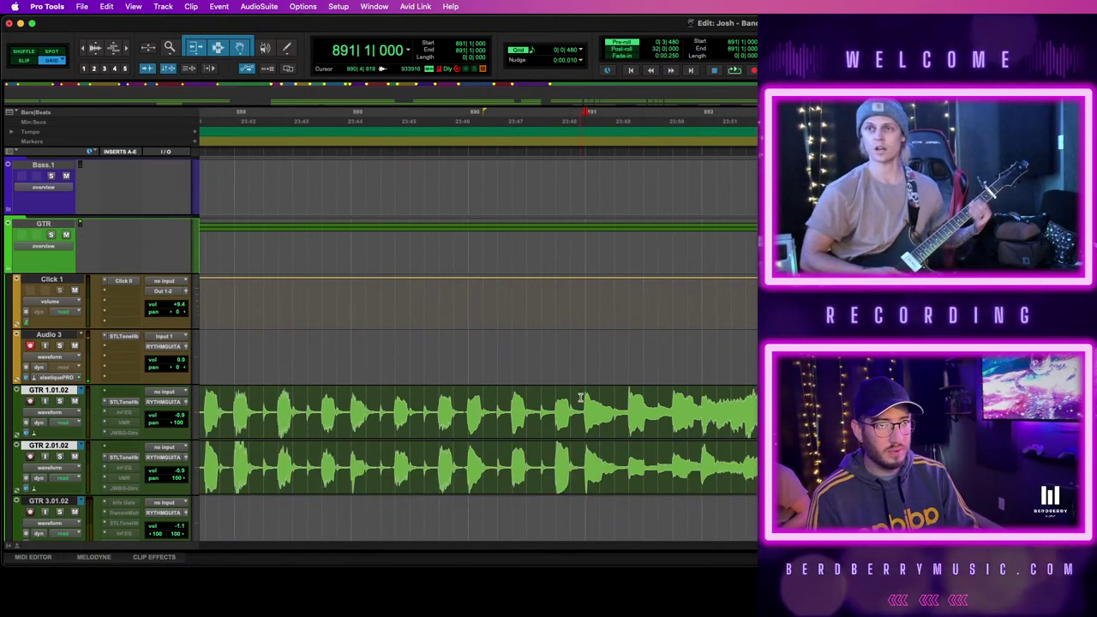
Mute the guitar audio from bar 891 to bar 893 on GTR 1.01.02 and GTR 2.01.02
drag(580, 397, 811, 467)
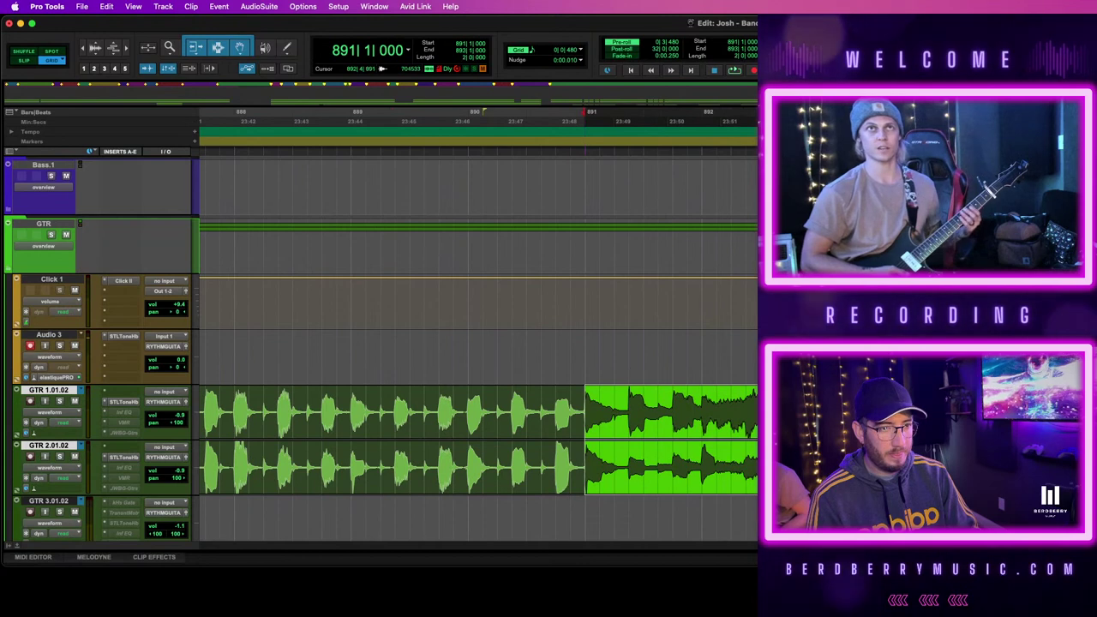
key(super+m)
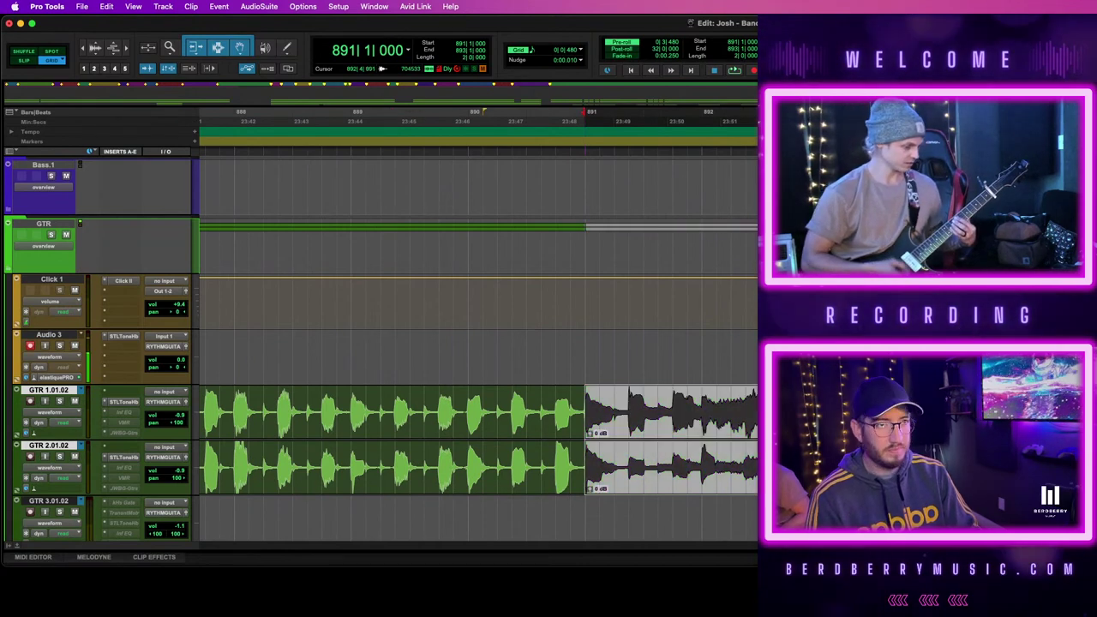
Record a guitar take on Audio 3 with a punch-in at 890|4|480, restarting until a full take is captured
click(586, 346)
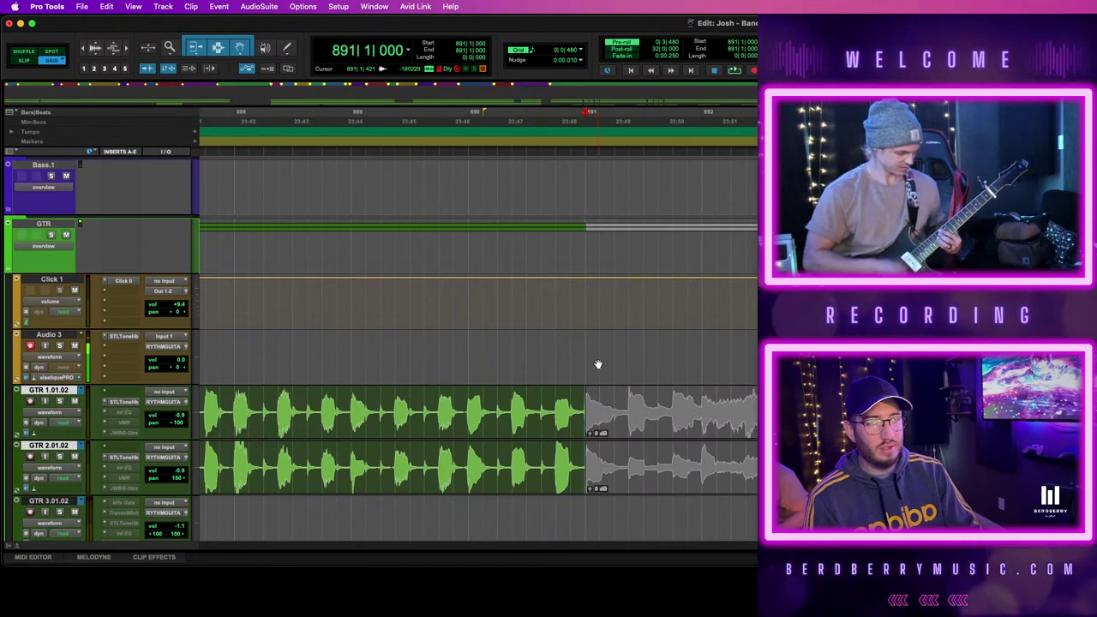
click(569, 349)
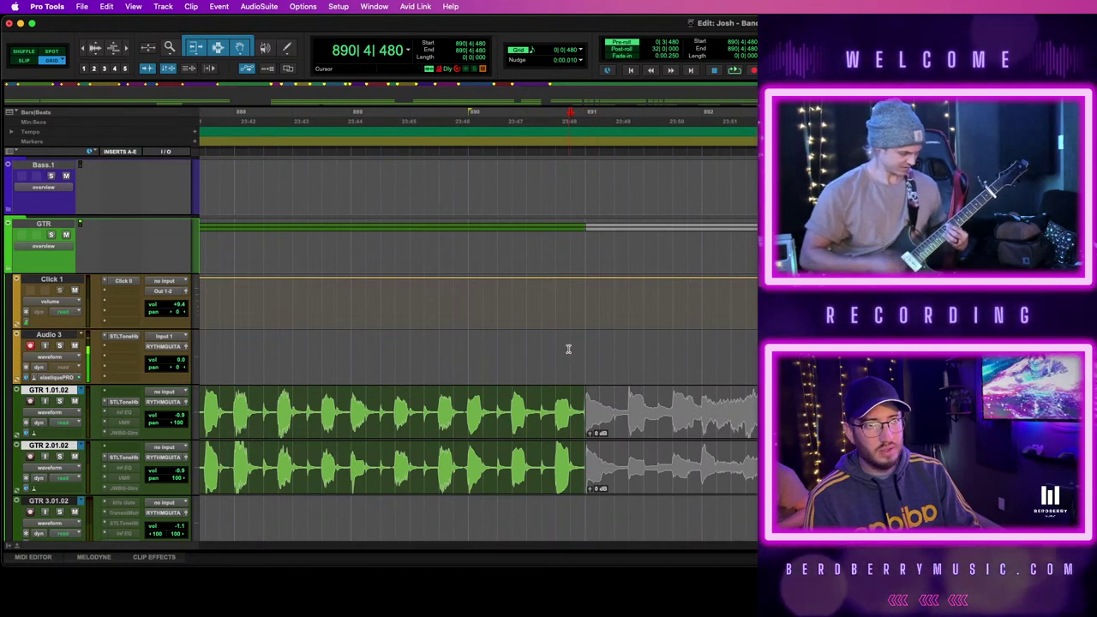
scroll(733, 357, right, 3)
scroll(733, 357, left, 5)
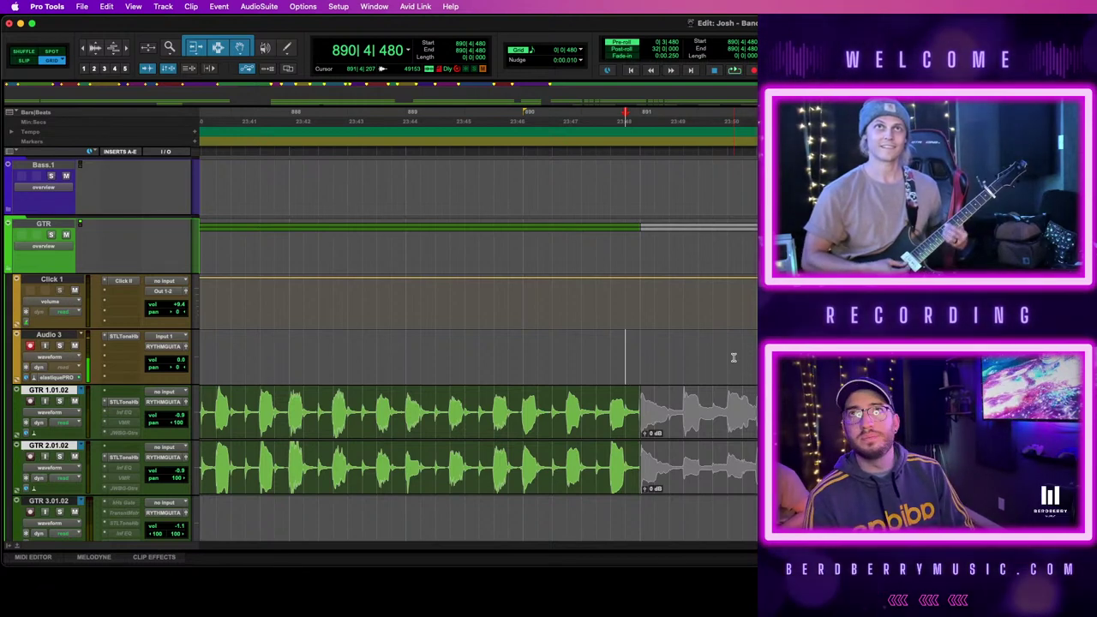
key(space)
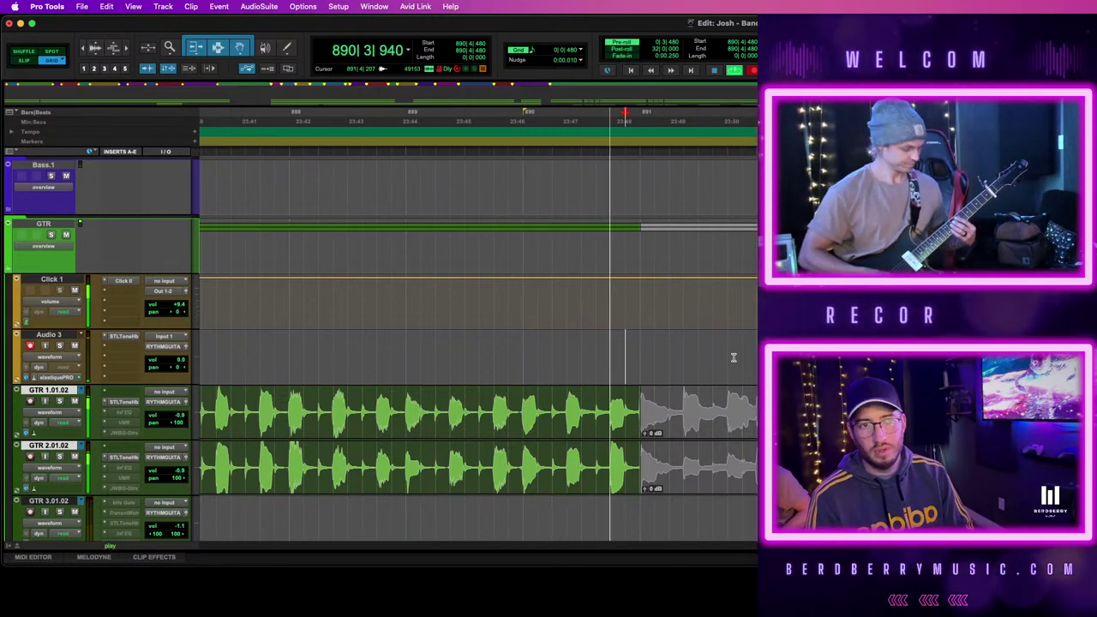
key(space)
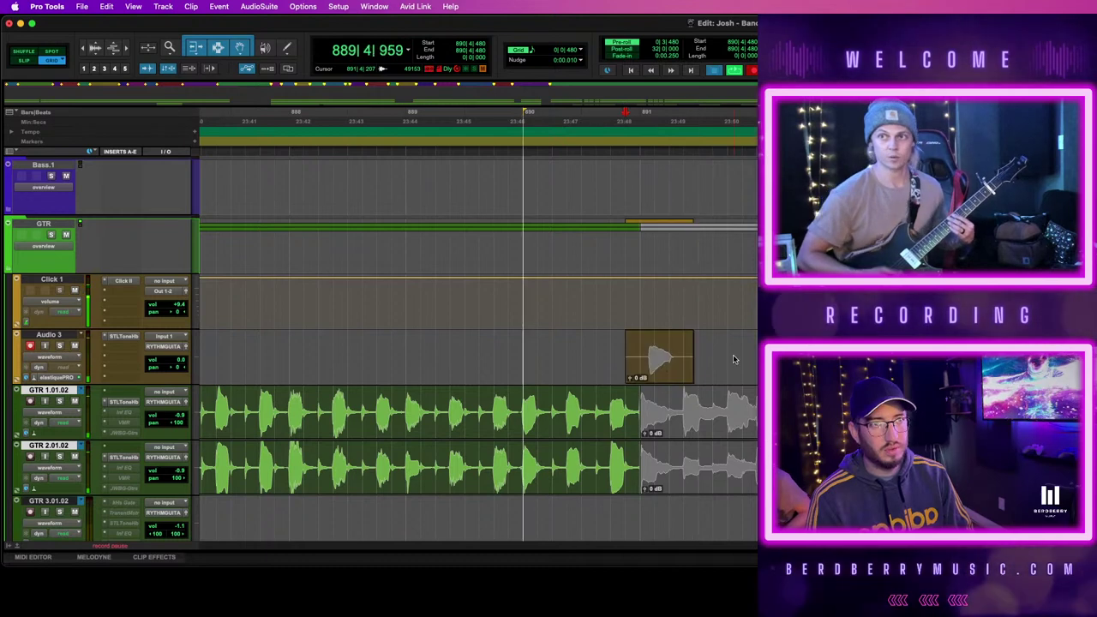
key(space)
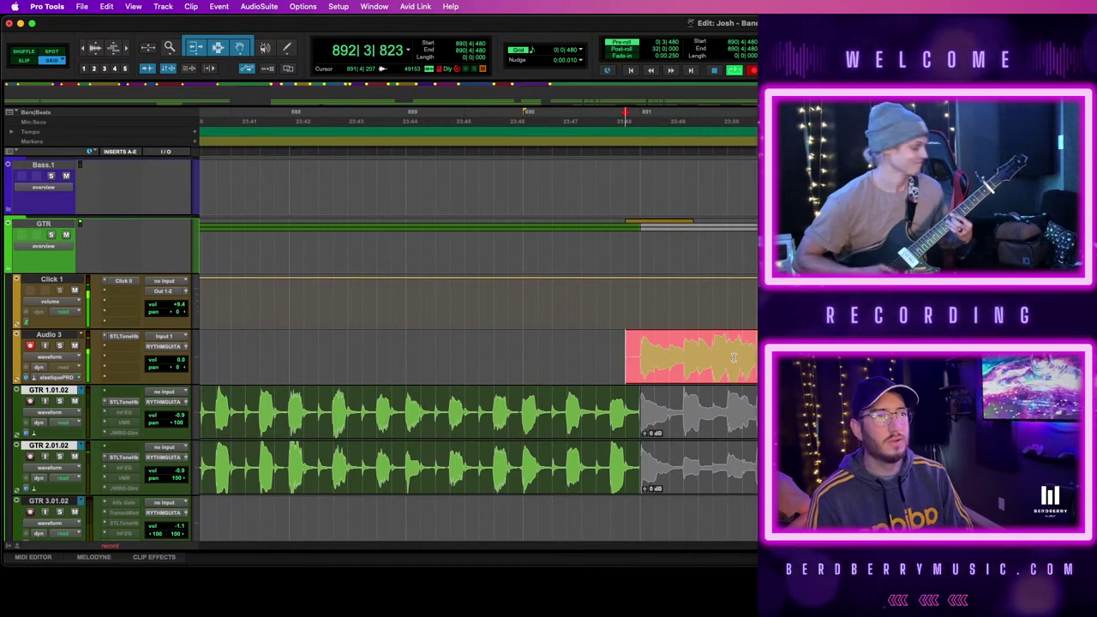
key(space)
key(space)
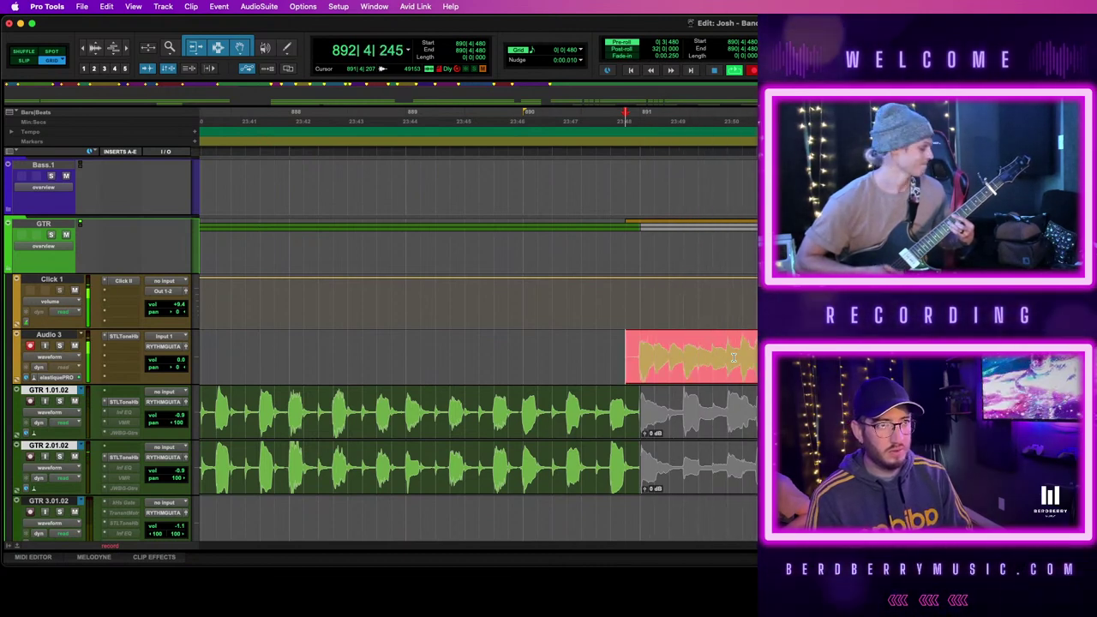
key(space)
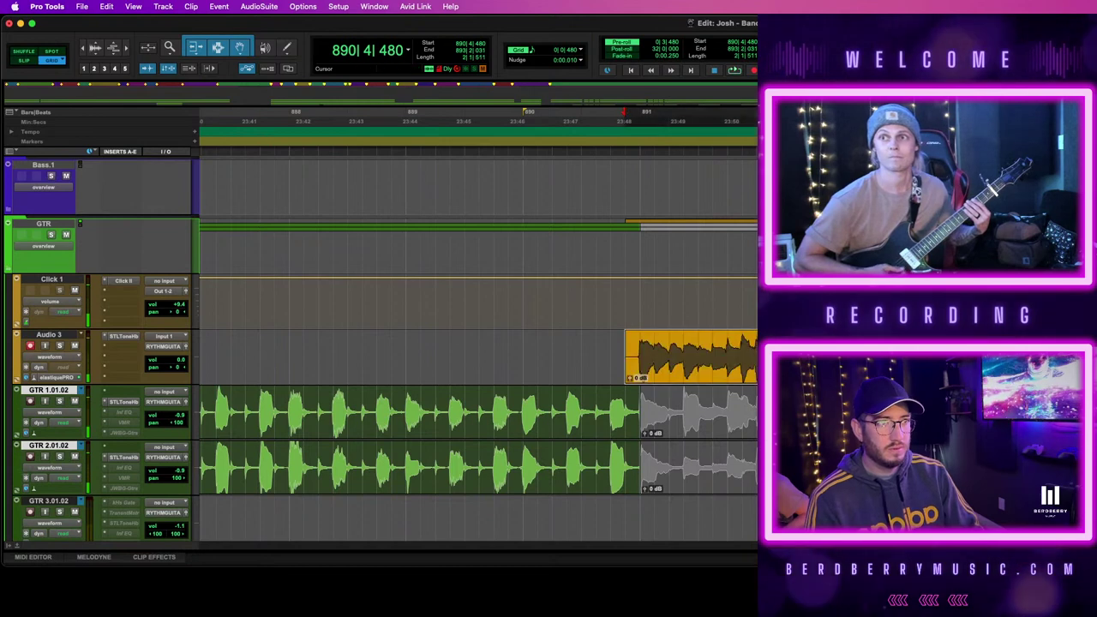
Trim the Audio 3 take to the two bars starting at 891|1|000 and move it to GTR 1.01.02
key(alt+0)
key(Return)
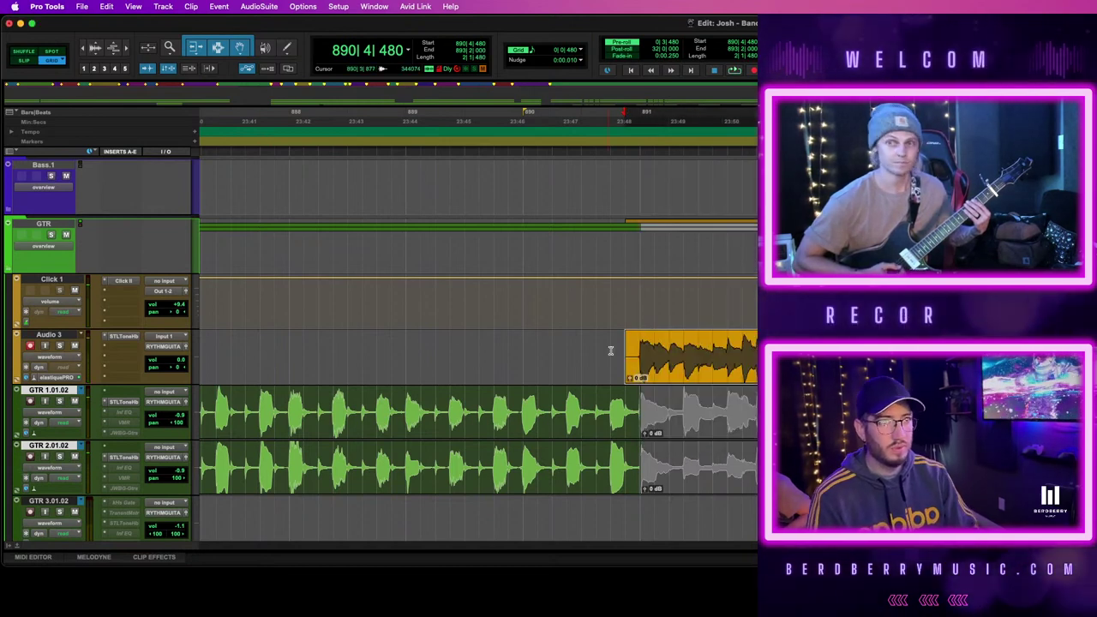
drag(646, 339, 595, 347)
key(Delete)
drag(903, 347, 873, 347)
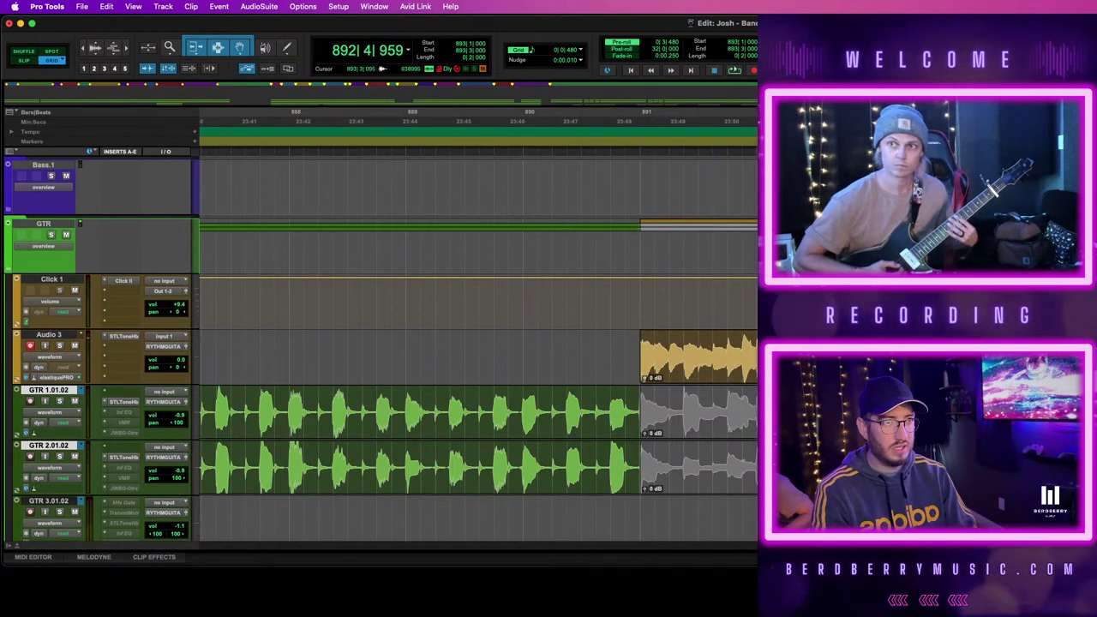
key(Delete)
click(812, 364)
drag(660, 339, 700, 372)
Record a second guitar take of the same passage on Audio 3, punching in at 890|4|480
key(space)
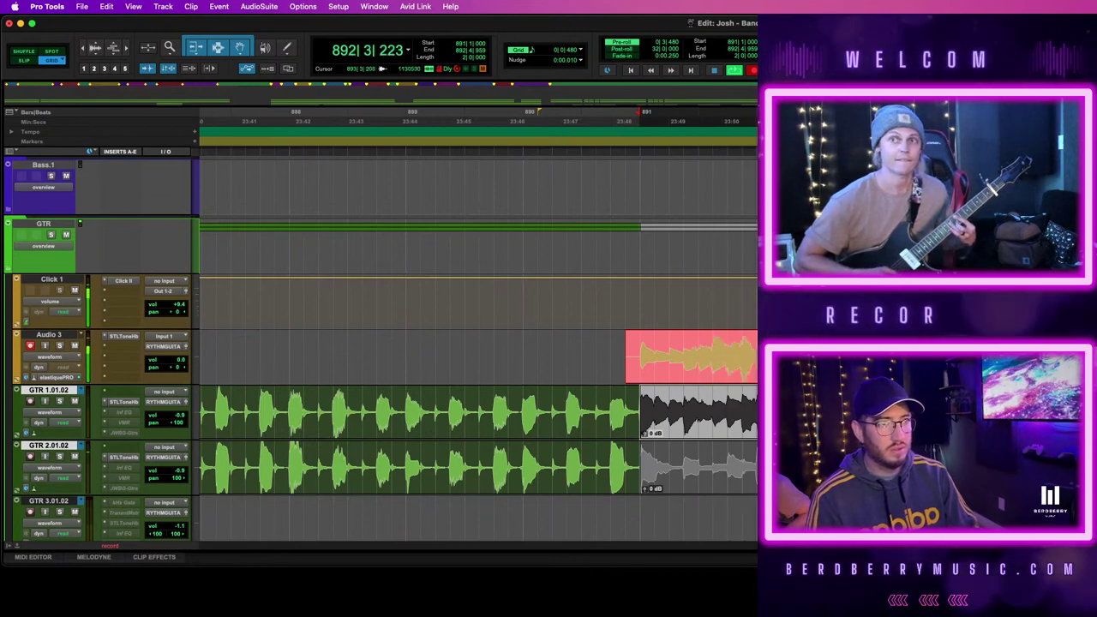
key(space)
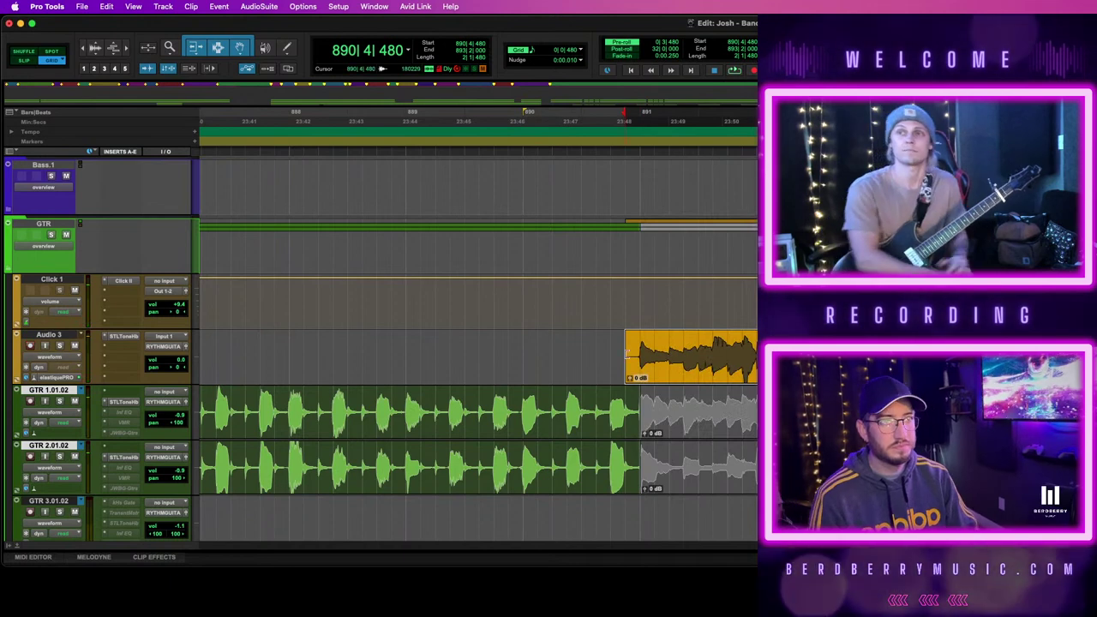
Trim the second take to the two bars starting at 891|1|000 and move it to GTR 2.01.02
drag(636, 340, 624, 341)
key(BackSpace)
click(594, 343)
click(754, 364)
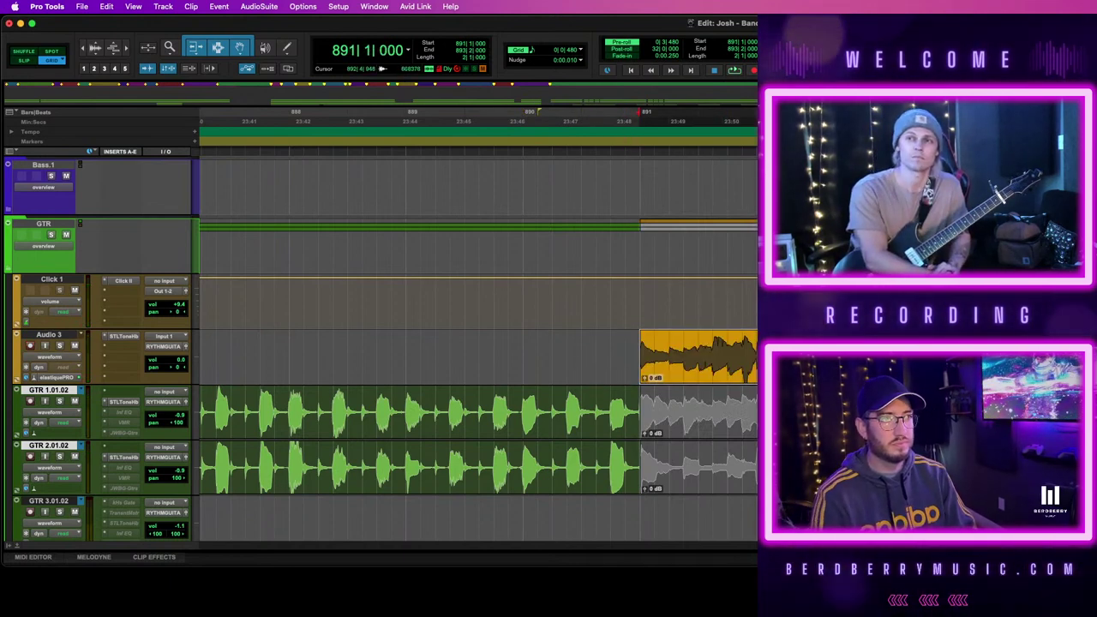
key(Tab)
drag(742, 374, 736, 464)
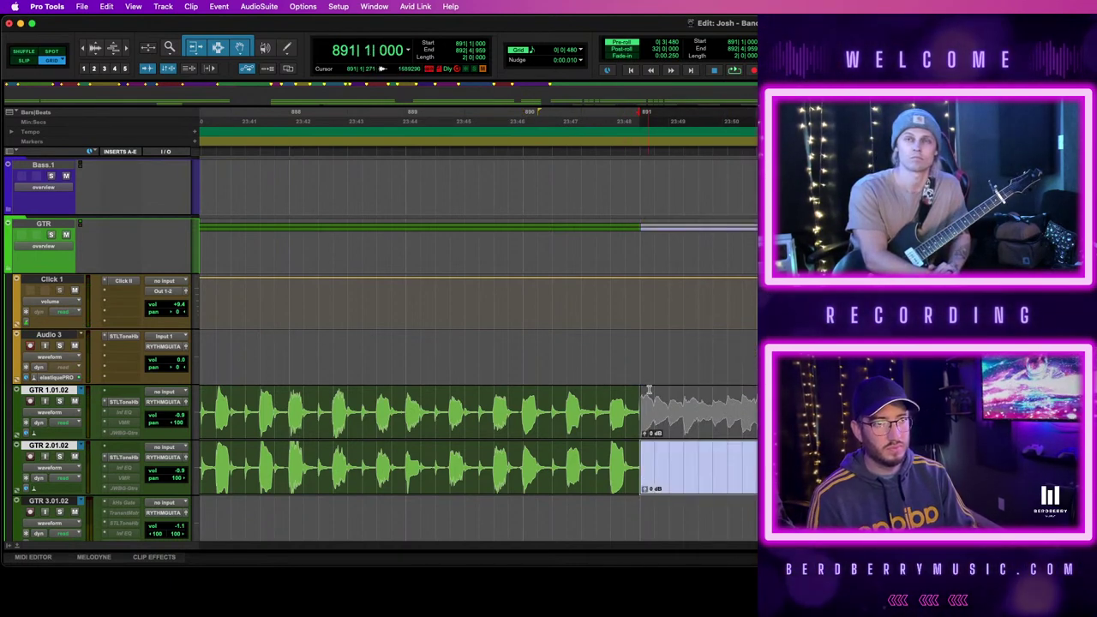
Unmute the new clips on both guitar tracks and play back the section with the cursor set to 890|3|480
click(683, 422)
click(594, 348)
key(space)
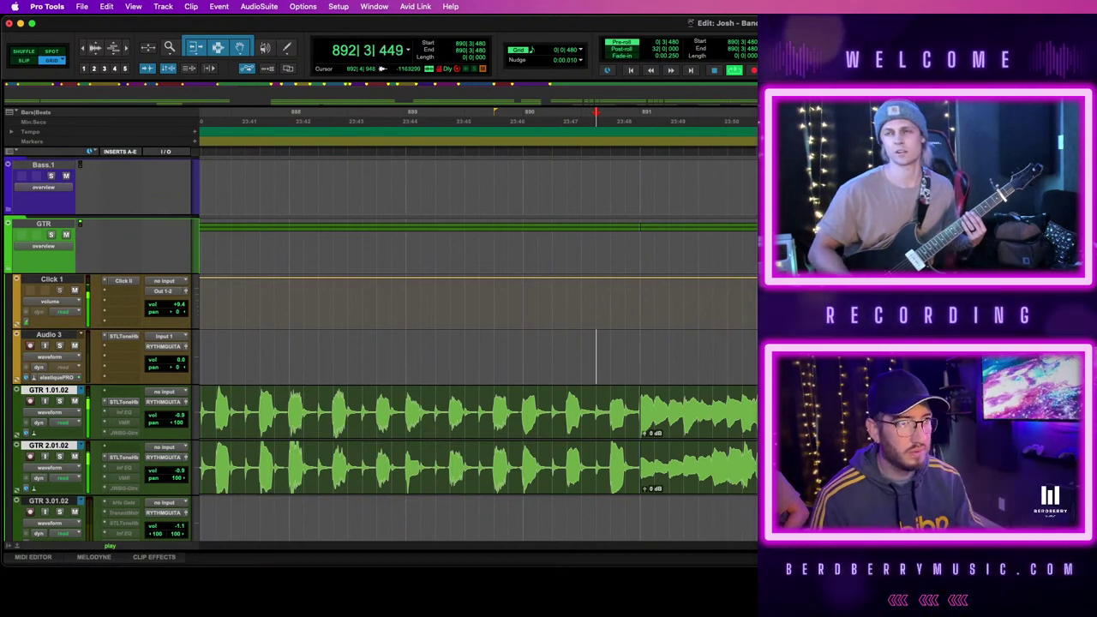
key(r)
key(r)
scroll(478, 377, right, 1)
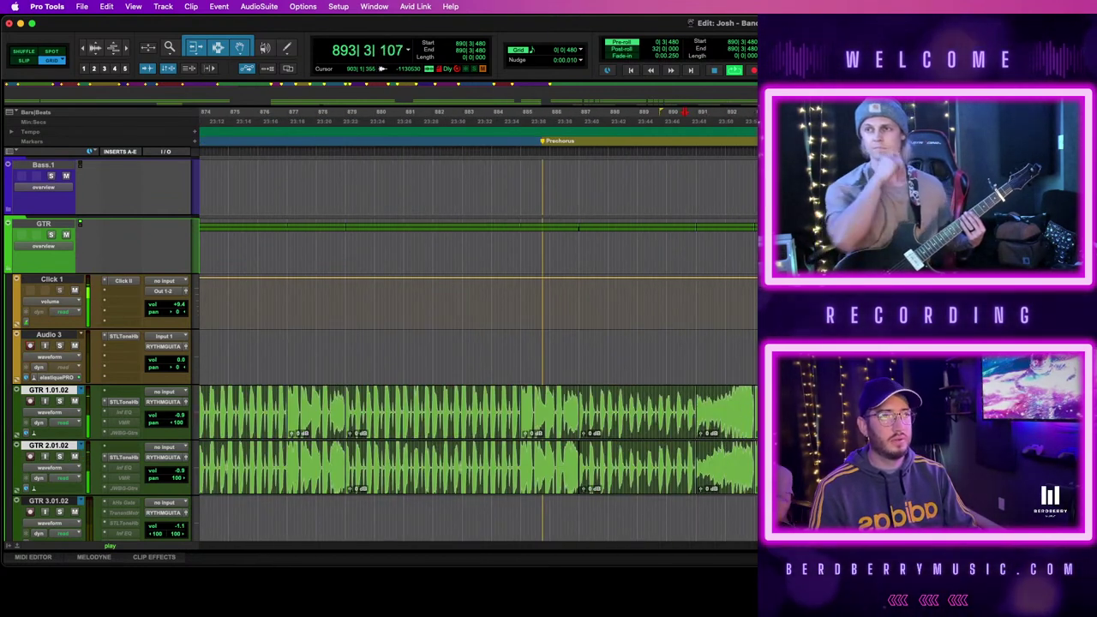
key(t)
key(t)
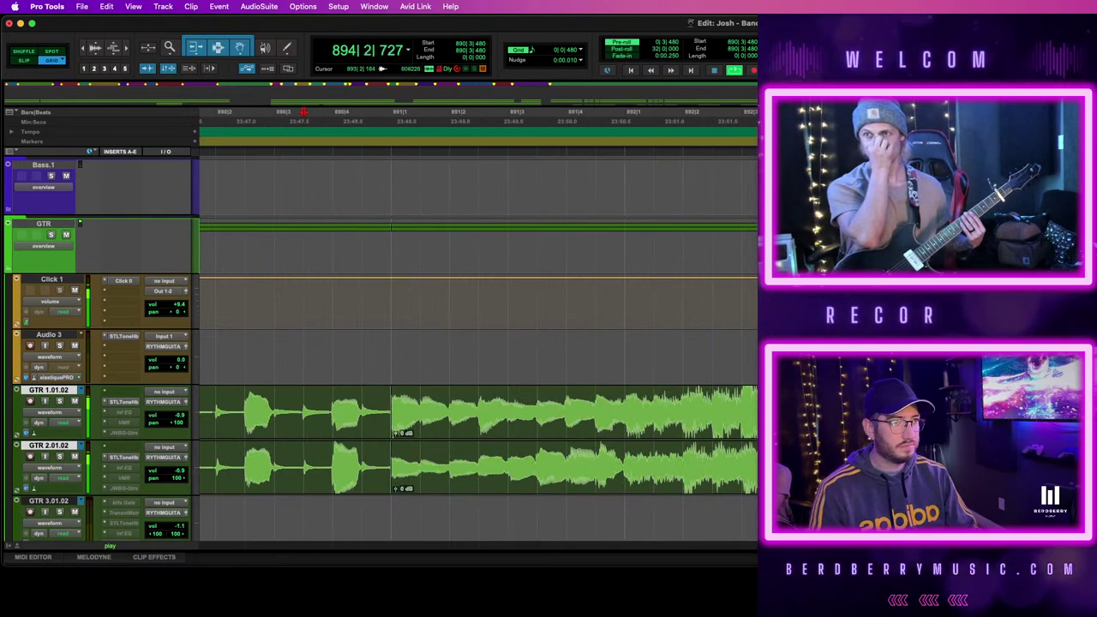
key(r)
key(r)
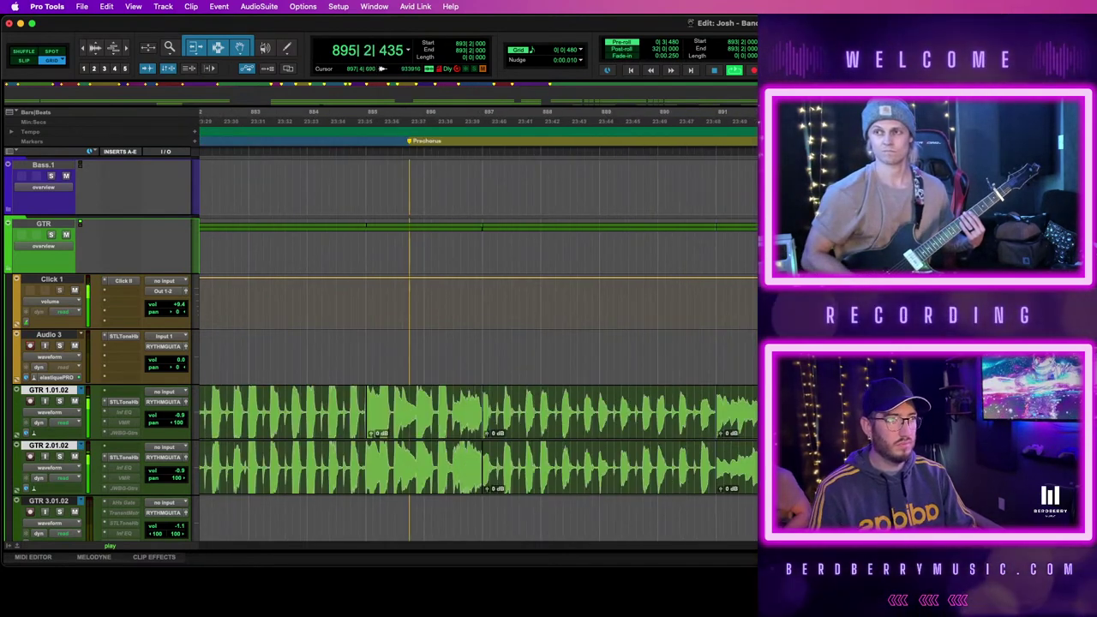
key(space)
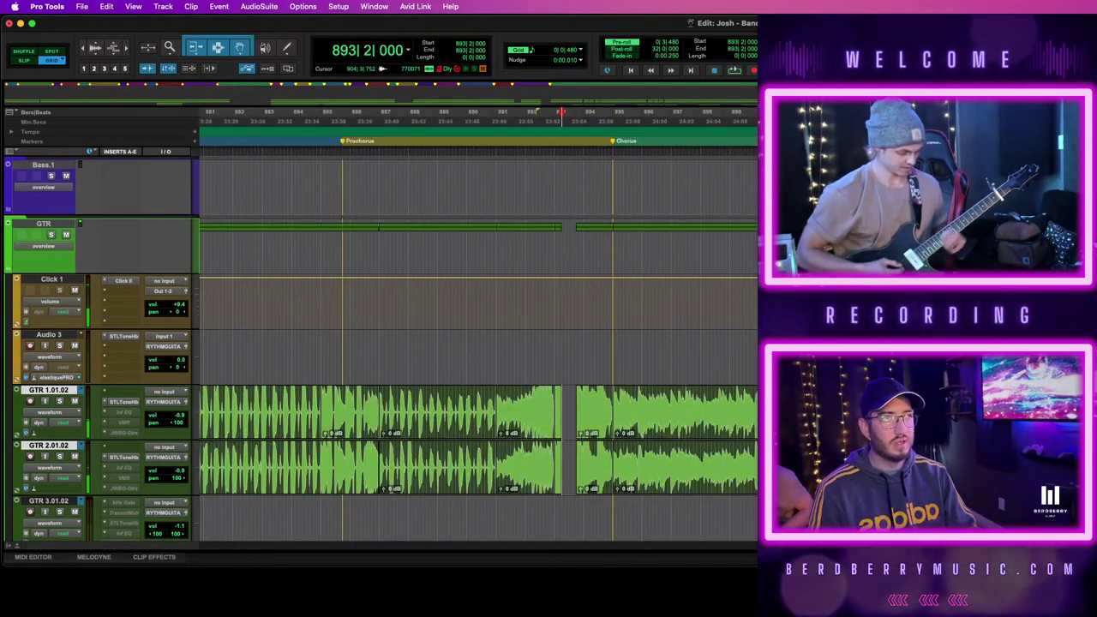
Duplicate the GTR 1.01.02 and GTR 2.01.02 clips from the Verse at bar 871 through bar 904, placing the copy at Verse 2
scroll(534, 403, left, 10)
click(409, 419)
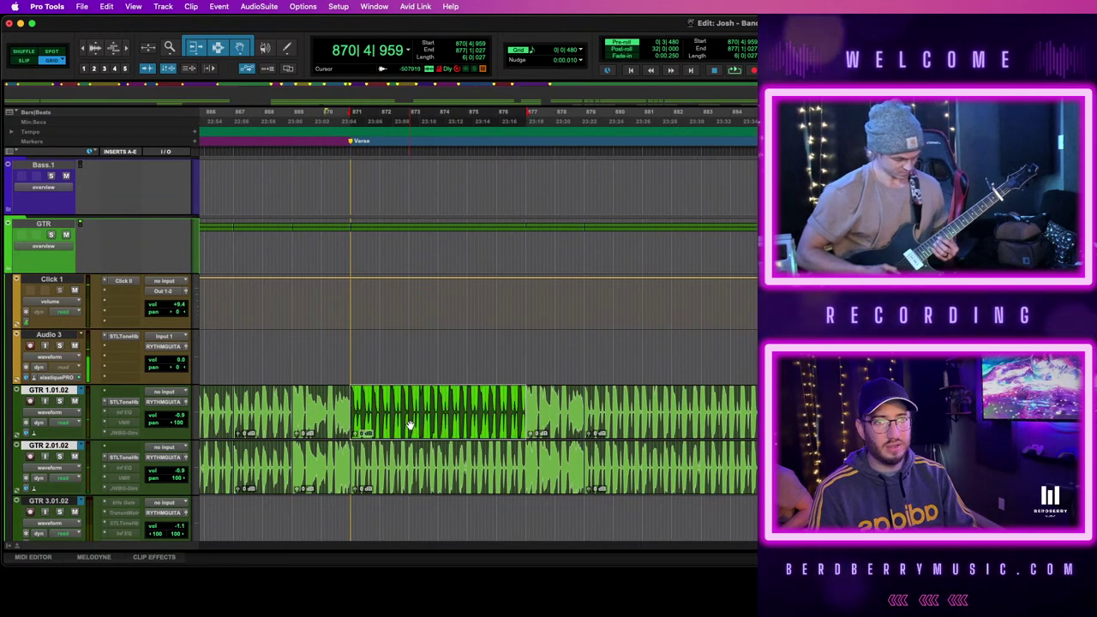
shift+click(698, 428)
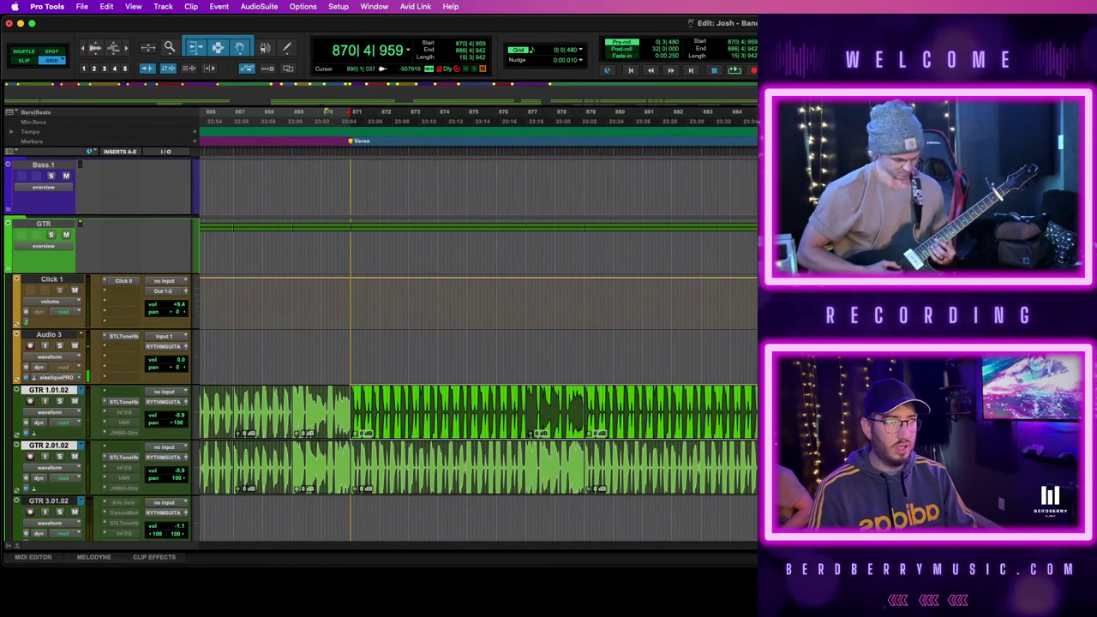
shift+click(754, 467)
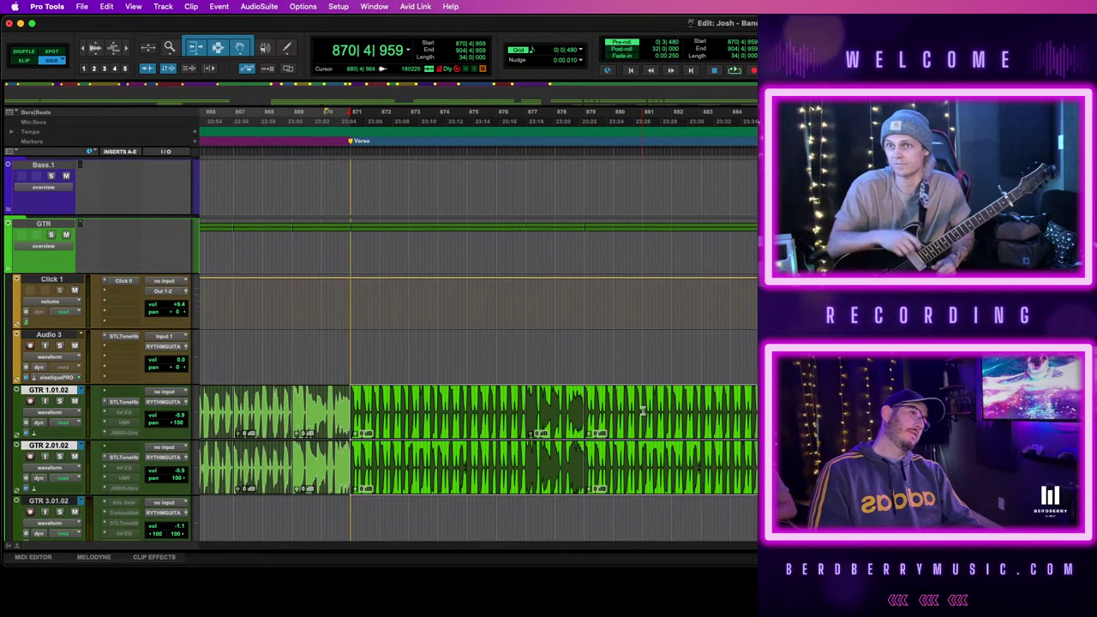
key(super+d)
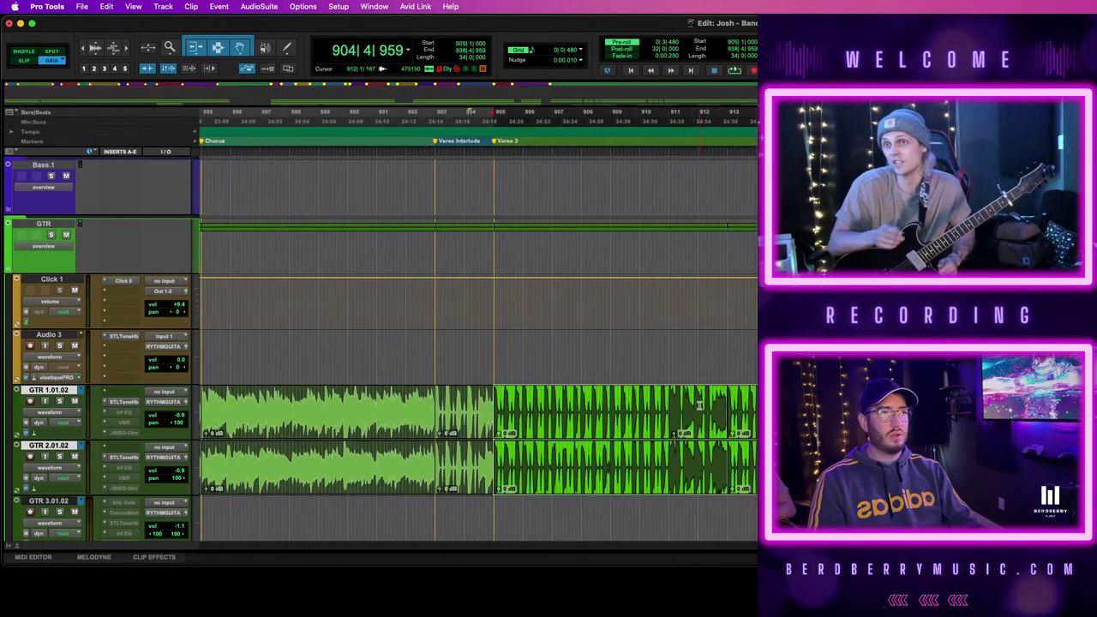
Play back Verse 2 and delete the eight bars starting at bar 913 from both guitar tracks
key(space)
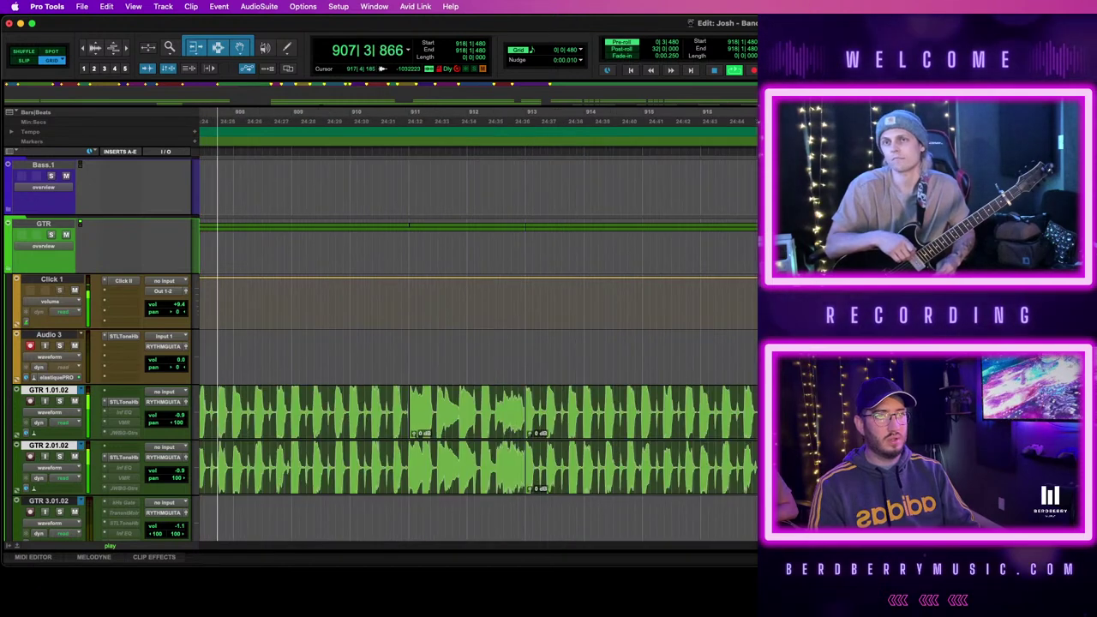
click(609, 420)
key(r)
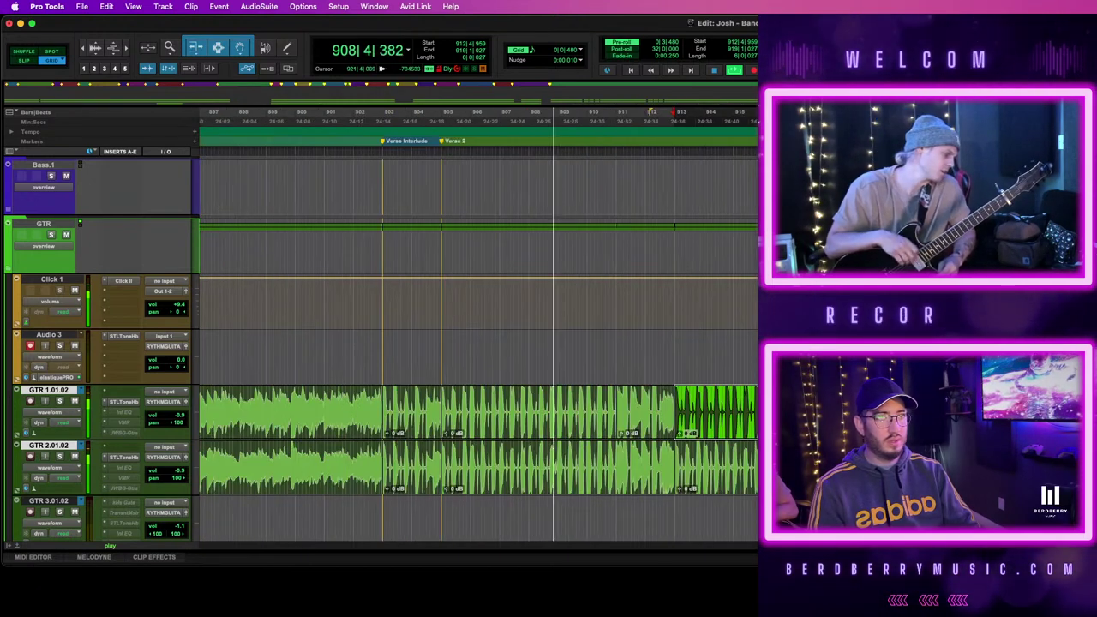
key(shift+semicolon)
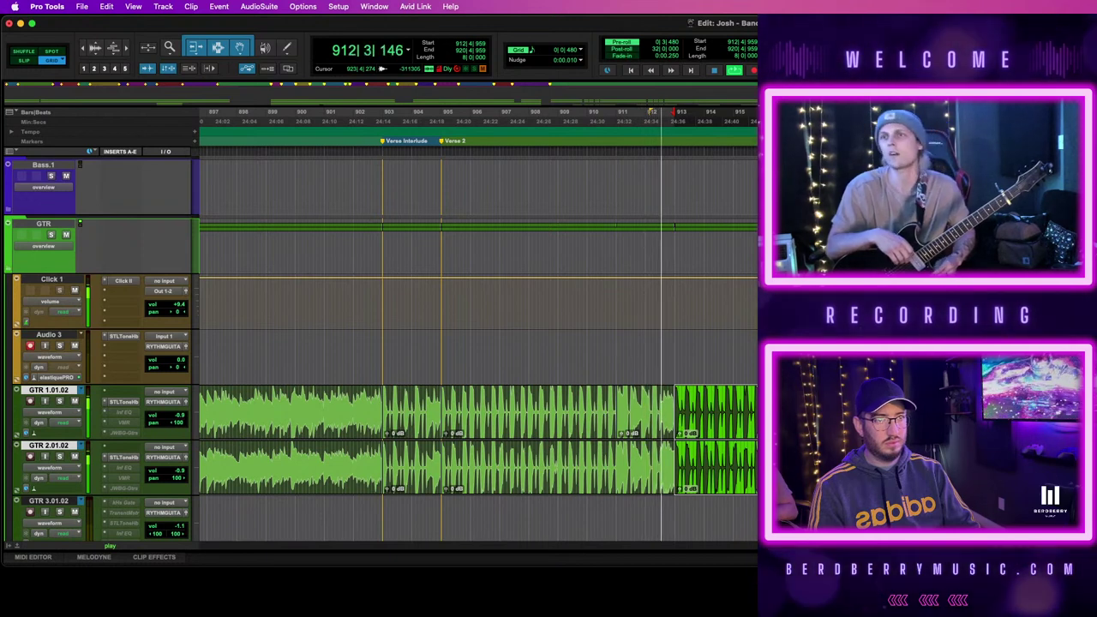
key(Delete)
key(space)
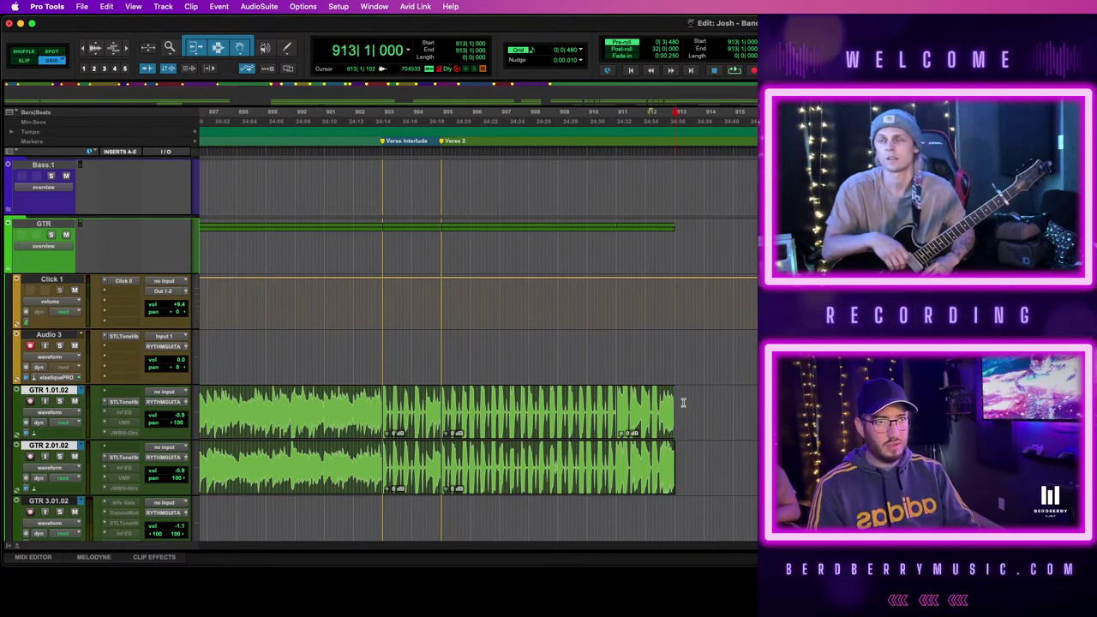
Move the four-bar GTR 1.01.02 section starting at bar 921 to the start of the gap at bar 913
key(t)
key(t)
scroll(720, 415, down, 4)
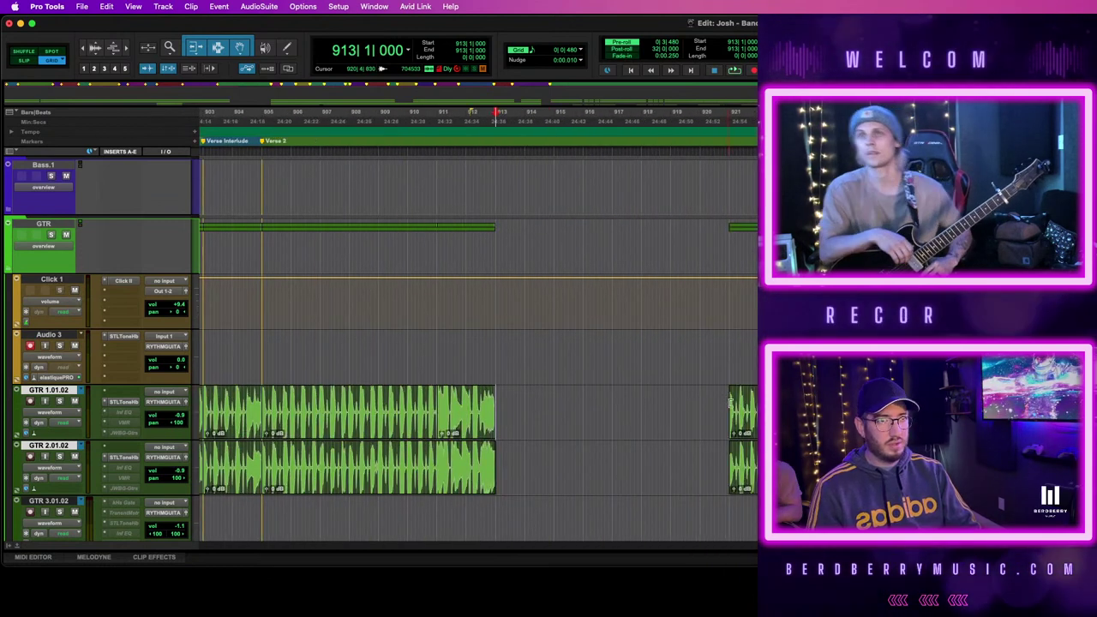
double_click(710, 399)
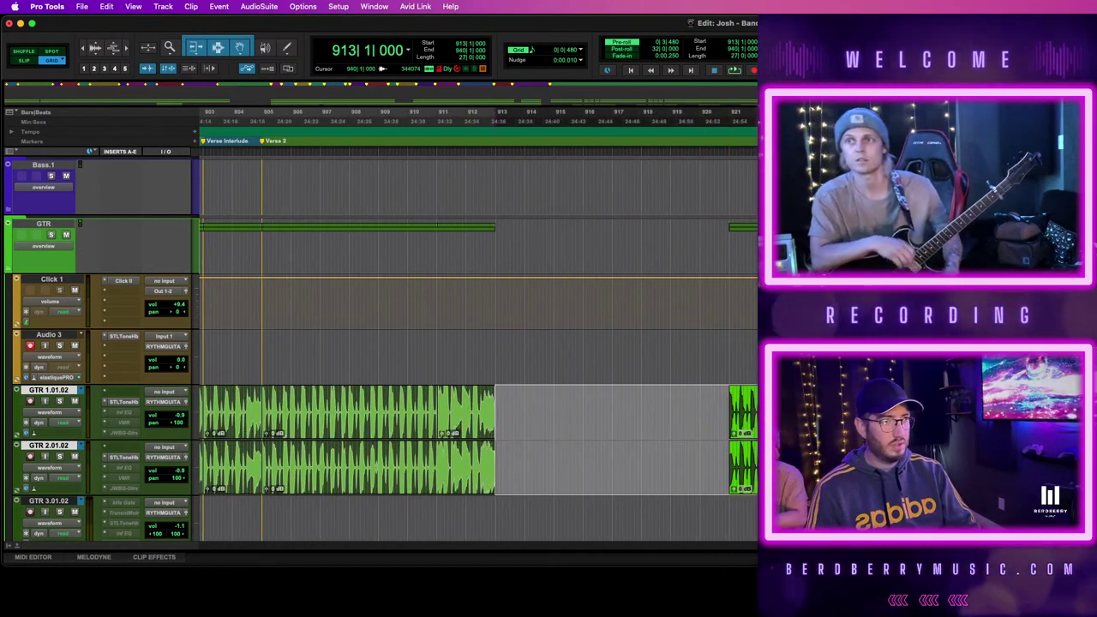
key(Tab)
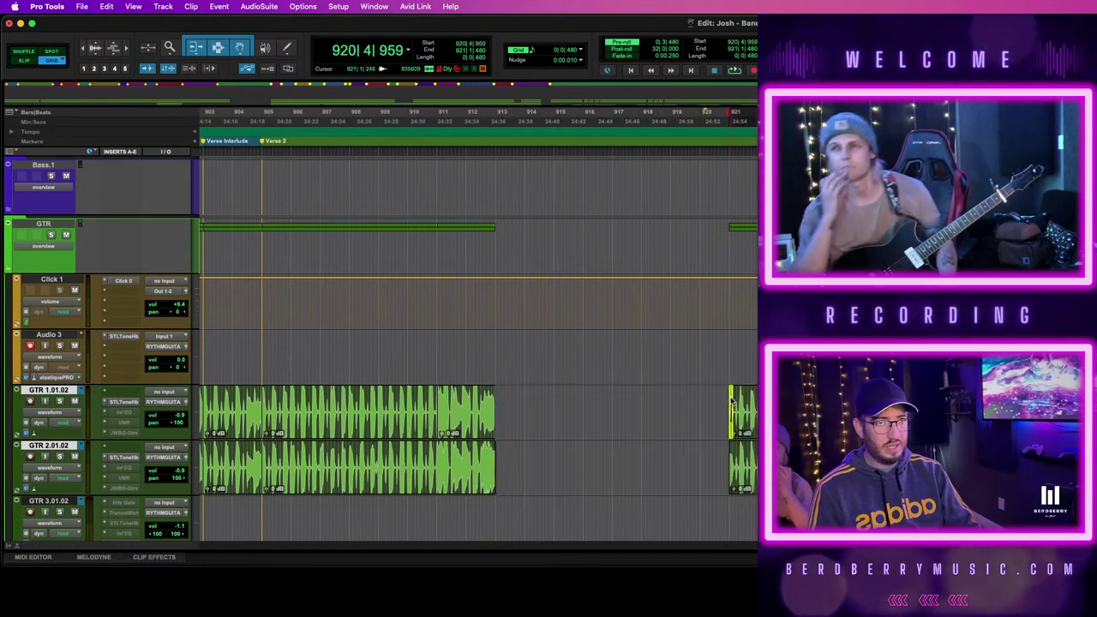
click(720, 399)
key(ctrl+Tab)
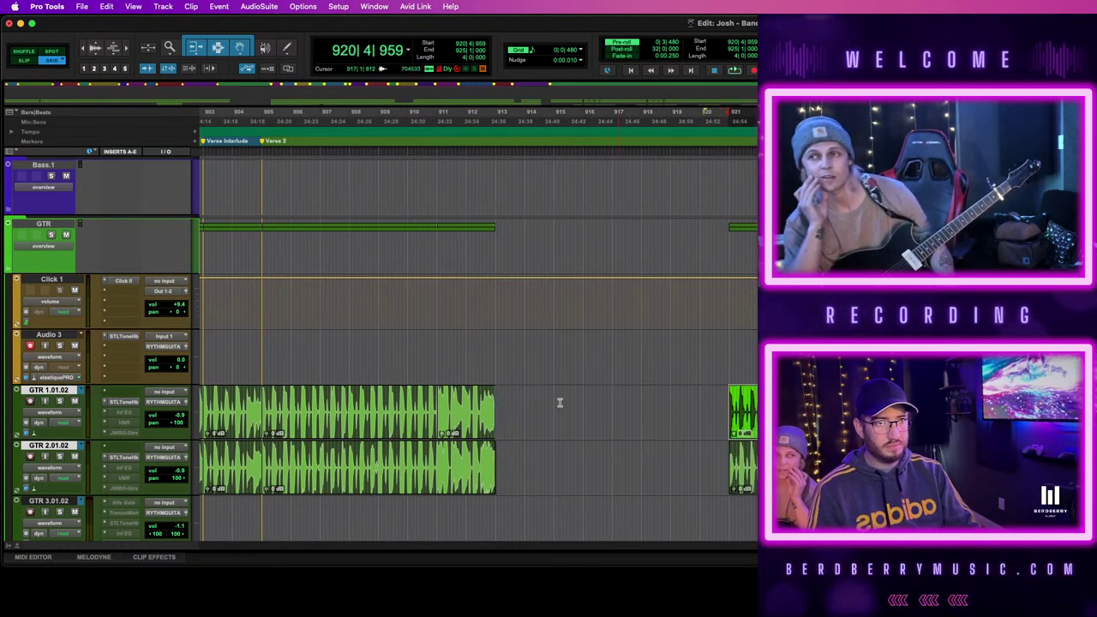
click(497, 398)
ctrl+click(824, 412)
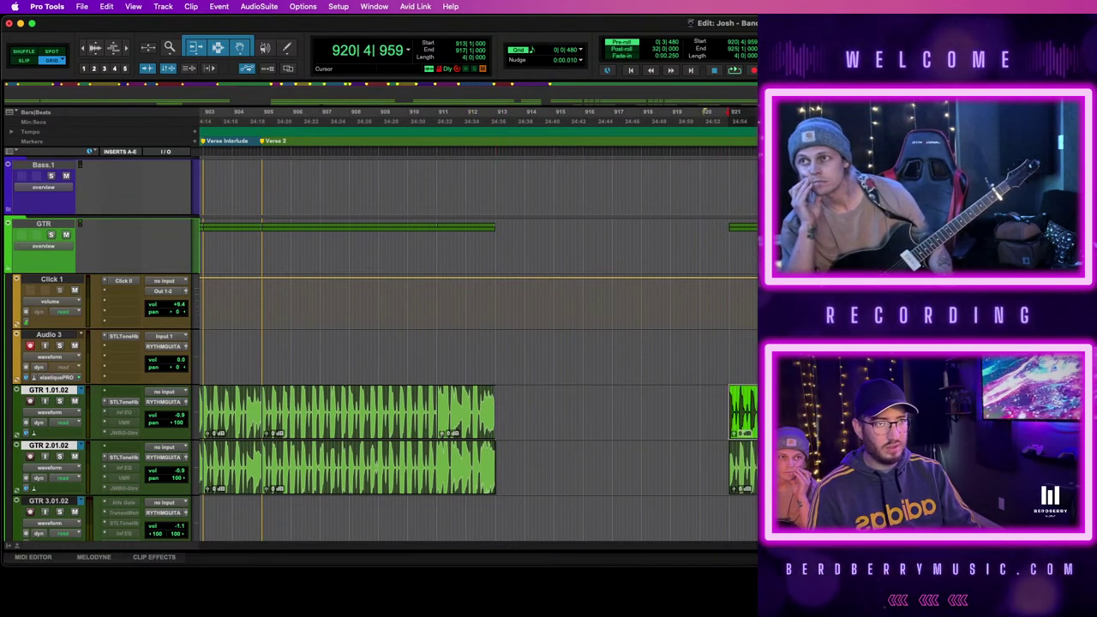
ctrl+click(853, 412)
key(super+z)
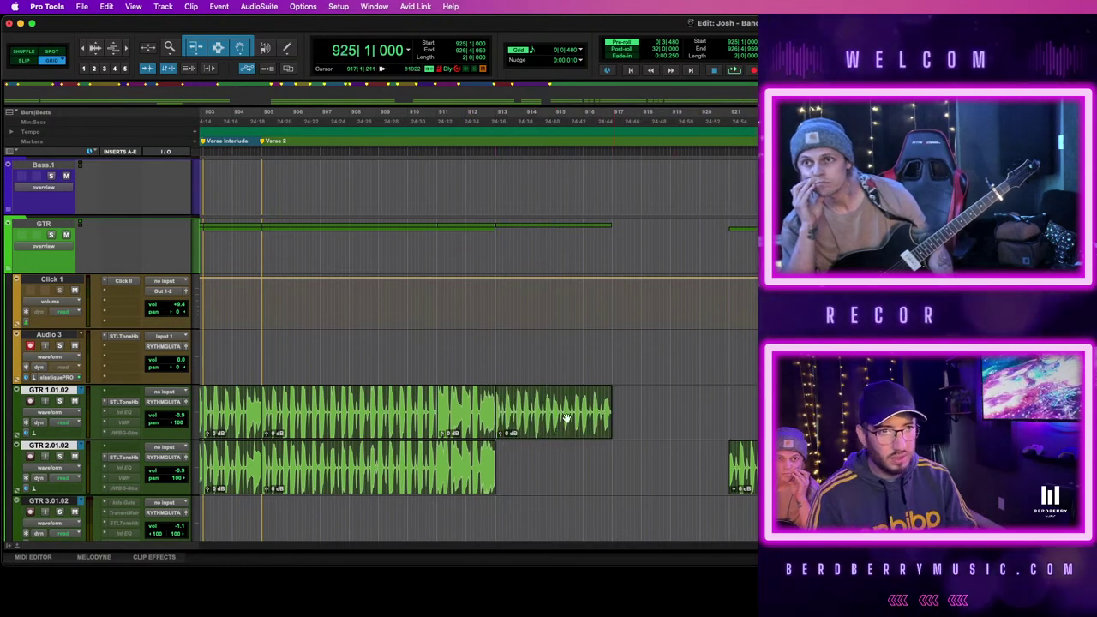
Undo the move of the GTR 1.01.02 section and shift the sections on both guitar tracks from bar 921 to bar 913
key(t)
key(super+z)
scroll(656, 434, left, 2)
scroll(705, 438, right, 1)
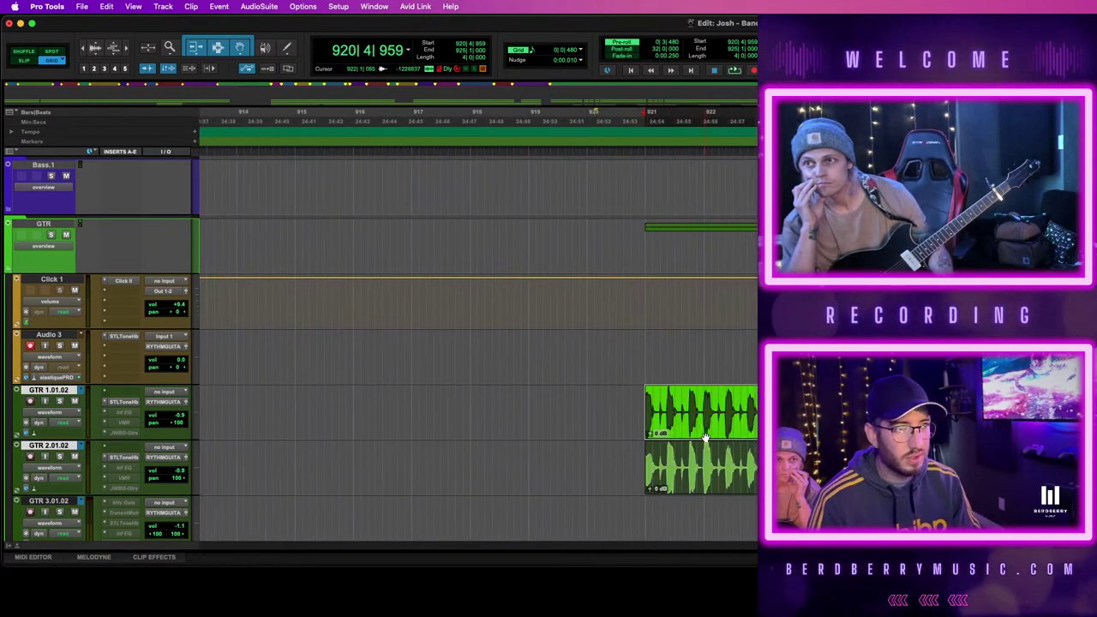
scroll(704, 437, right, 10)
scroll(478, 386, left, 15)
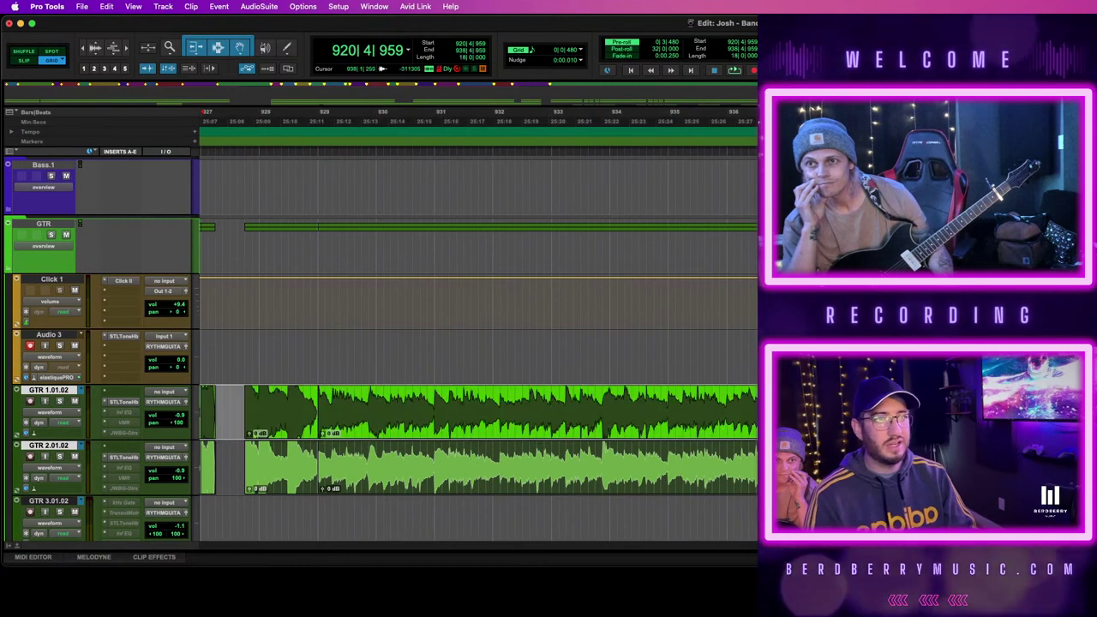
drag(753, 403, 701, 399)
Play back the transition from 911|4|480 and add a marker named Prechorus 2 at bar 913
click(631, 355)
key(space)
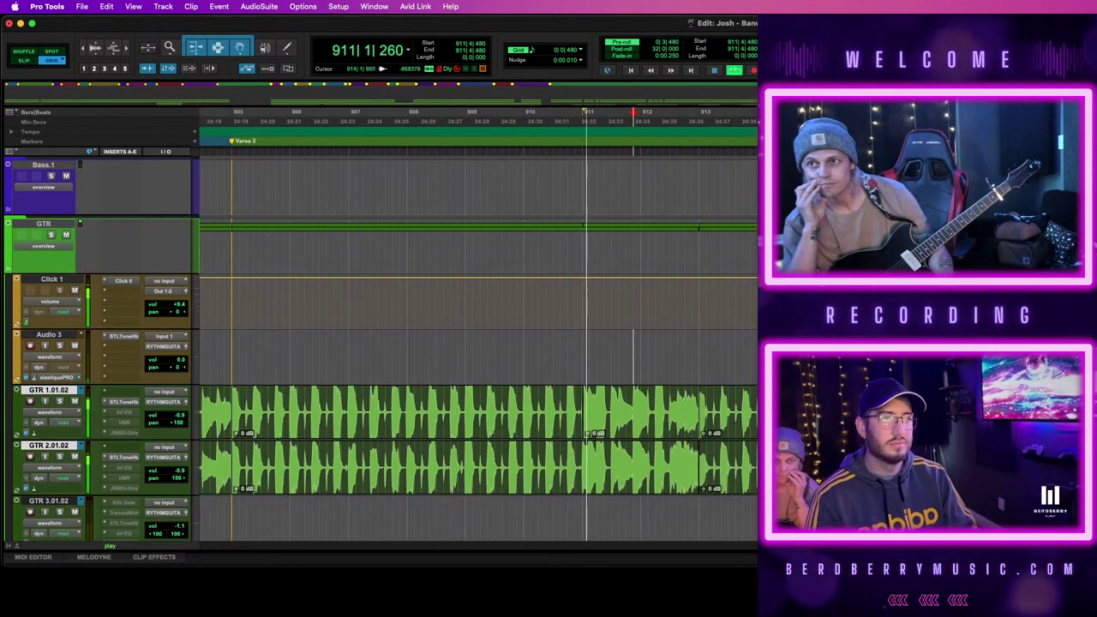
key(r)
key(r)
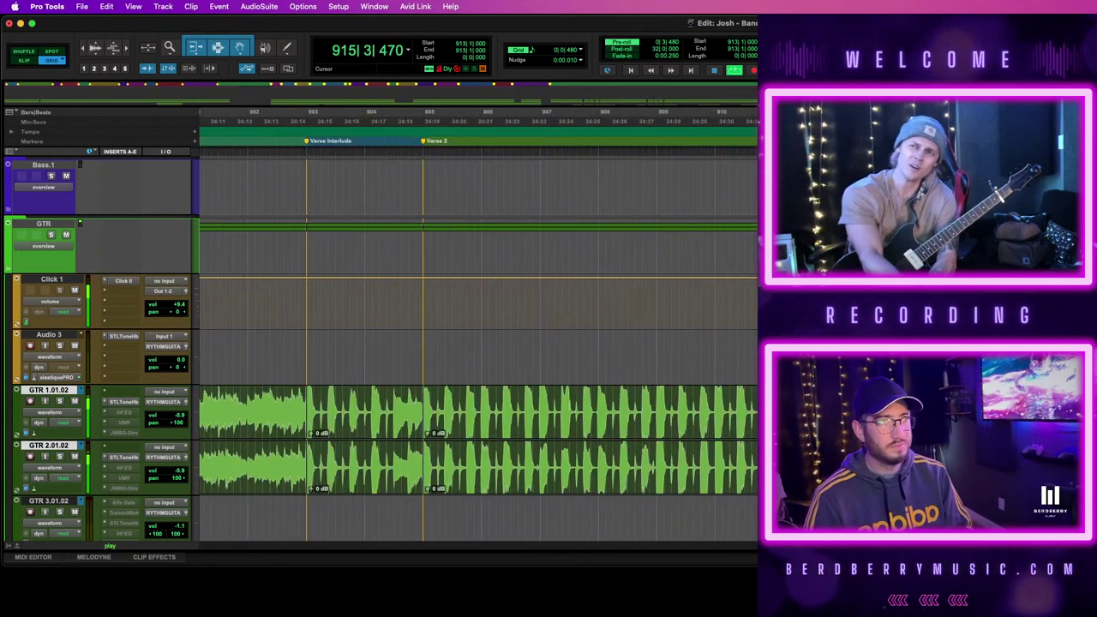
key(KP_Enter)
text(Prechorus)
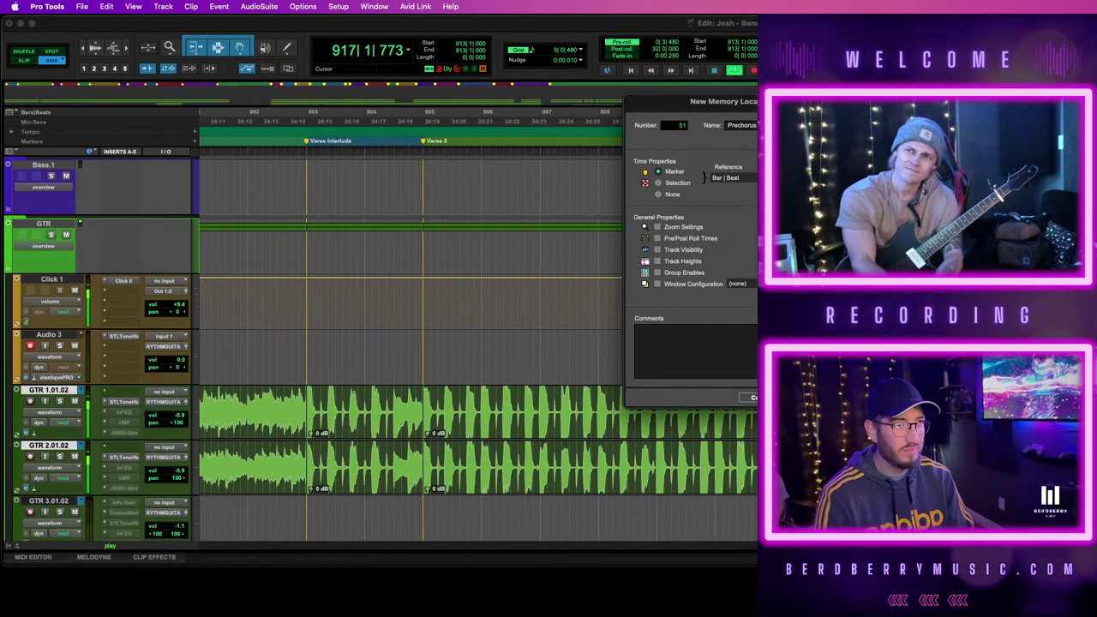
key(Return)
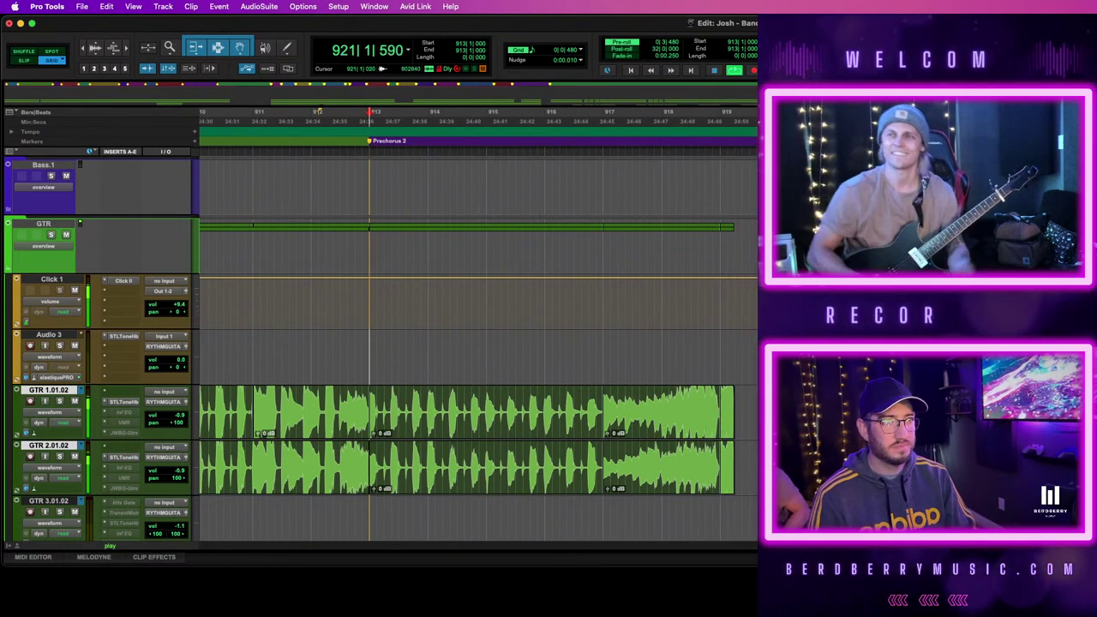
Add a Chorus marker at bar 921
key(Return)
text(Chorus)
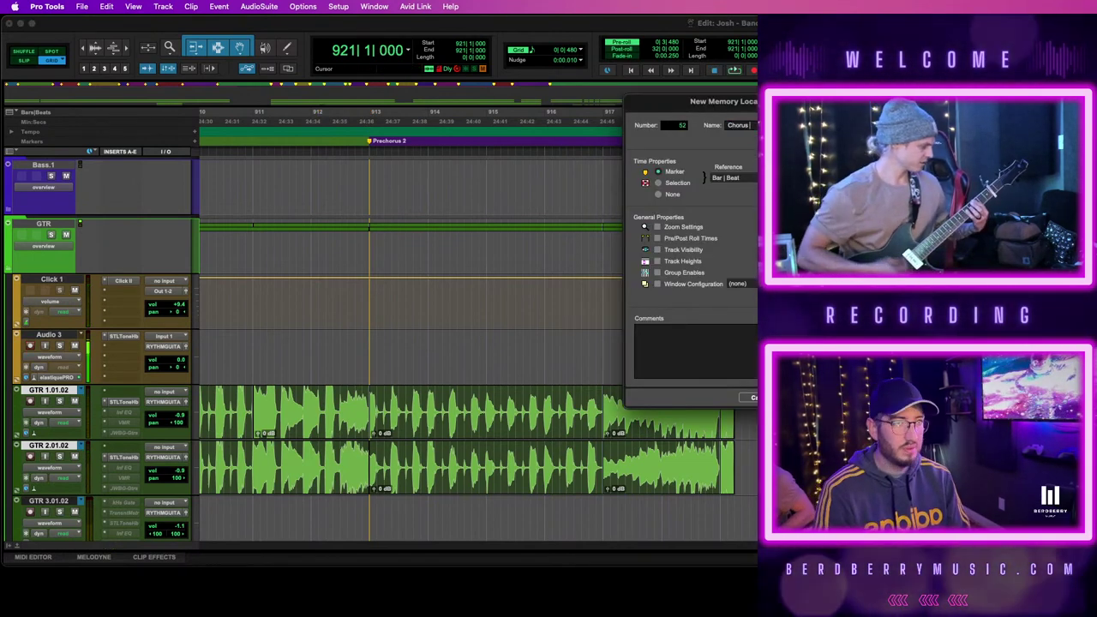
key(Return)
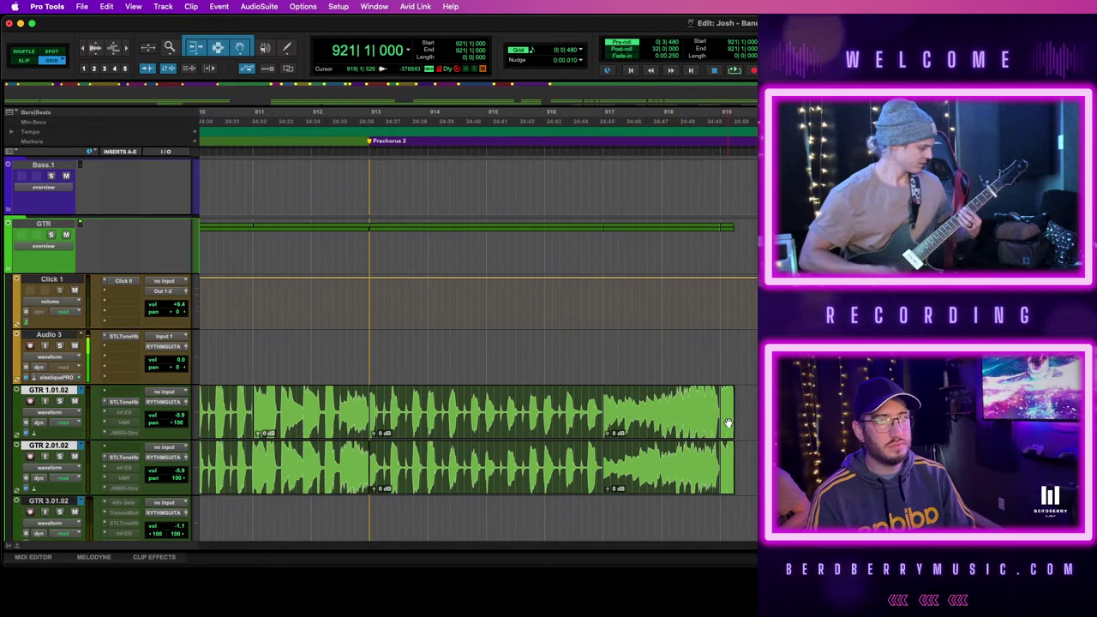
Delete the leftover guitar audio after bar 919 on both tracks and record a take on Audio 3 from 918|4|480
key(Delete)
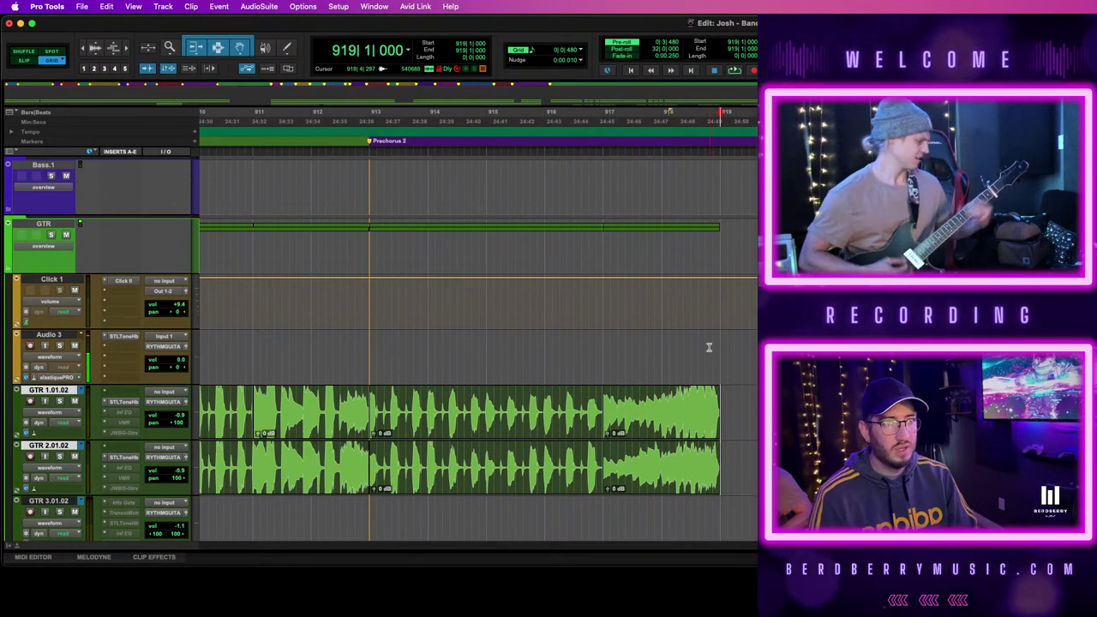
key(space)
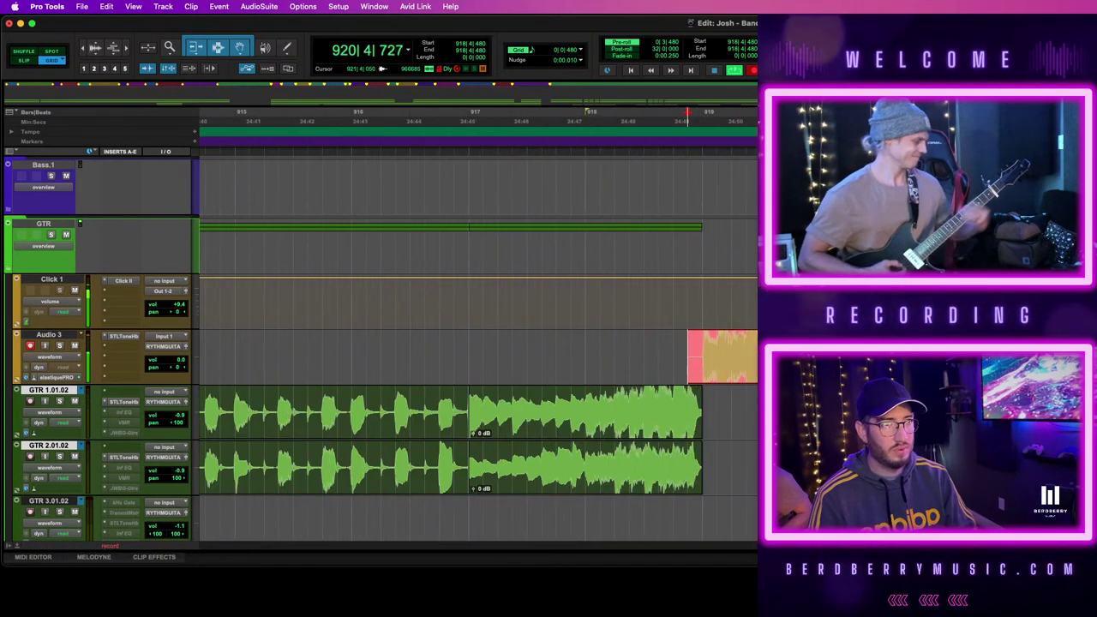
key(space)
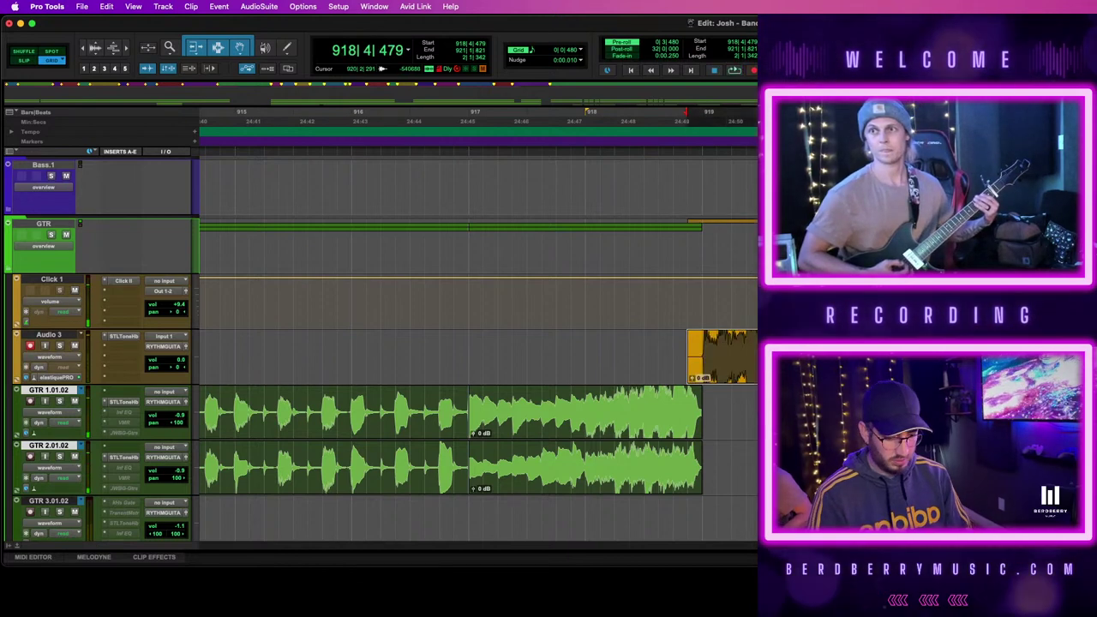
Quantize the new Audio 3 take, trim it to bars 919 through 921, and move it to GTR 1.01.02
key(alt+0)
key(Return)
click(933, 354)
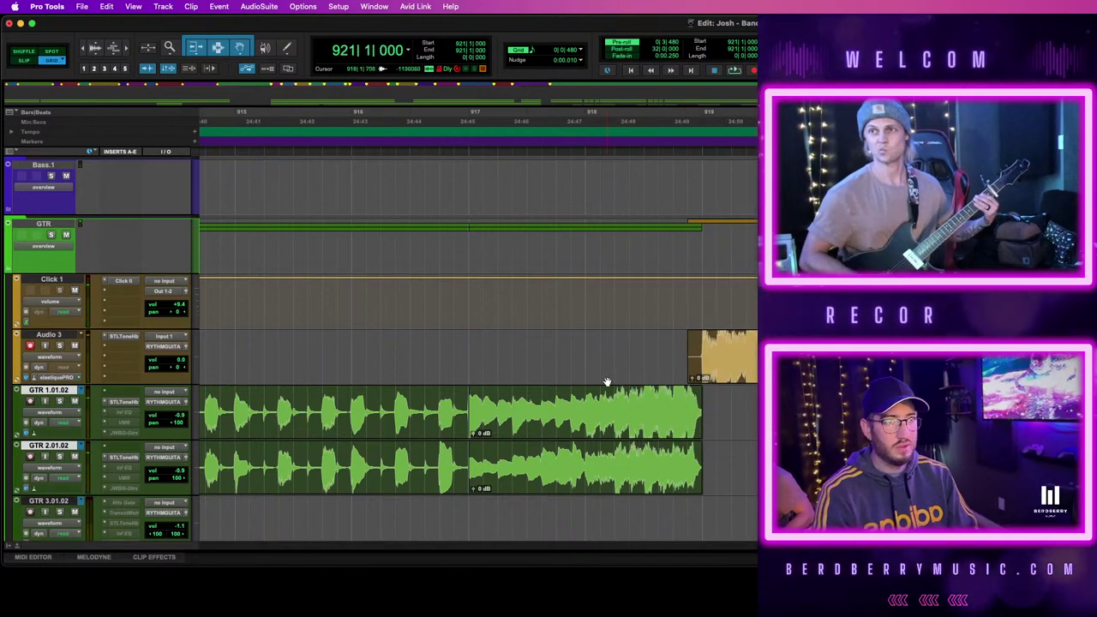
drag(702, 351, 658, 353)
key(Delete)
drag(754, 368, 728, 411)
Record a second take of the part on Audio 3 from 918|4|480 with the GTR 1.01.02 clip muted
click(687, 356)
key(space)
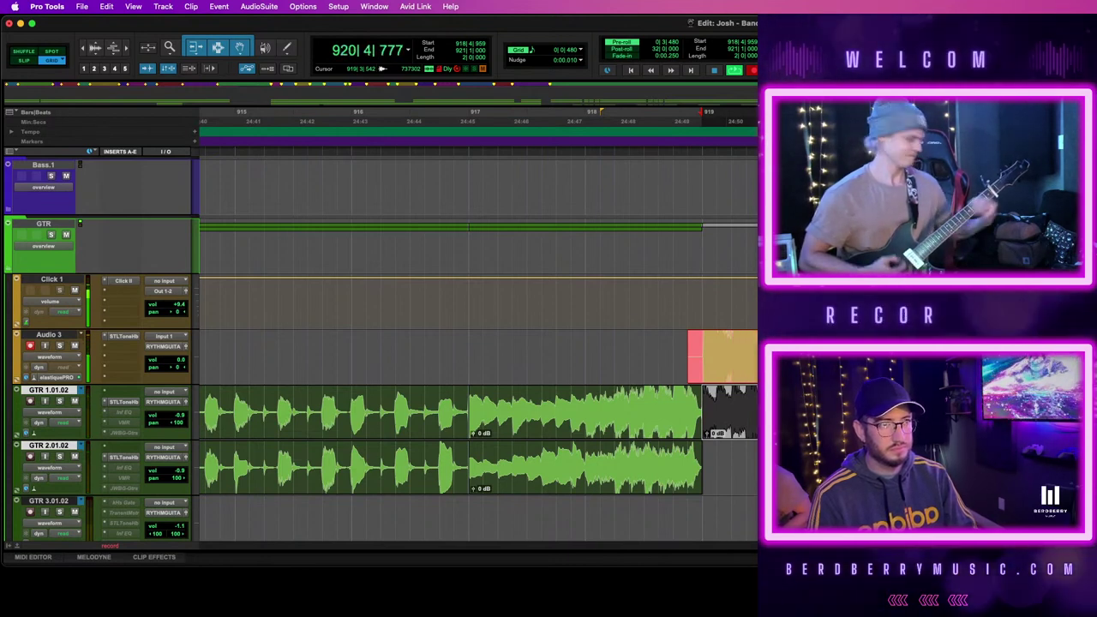
key(space)
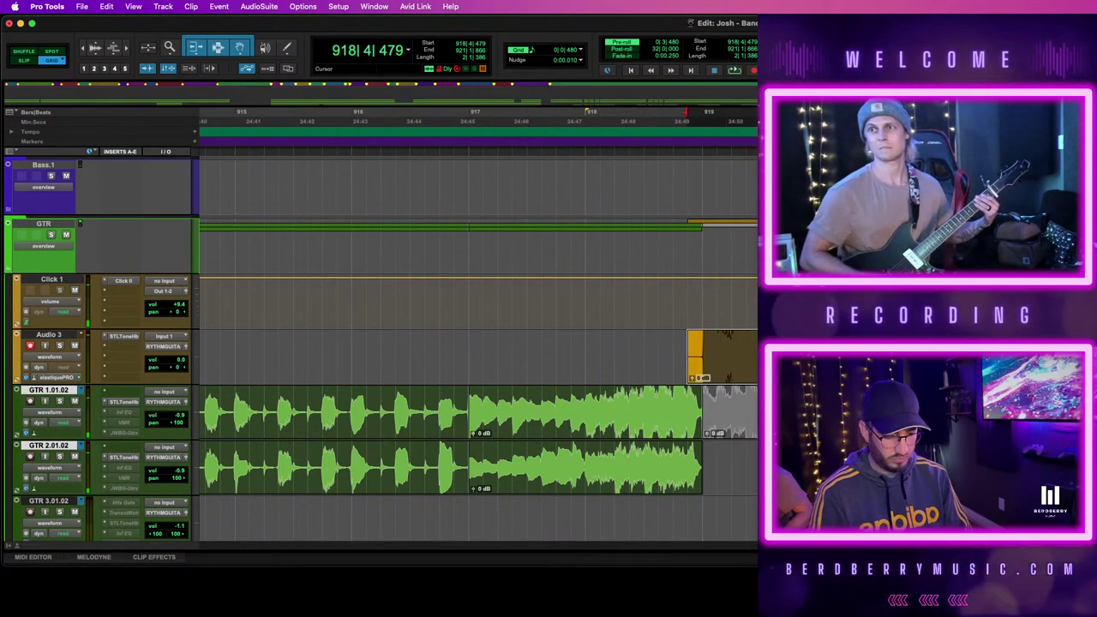
Trim the second take to bars 919 through 921 and move it to GTR 2.01.02, with the GTR 1.01.02 clip unmuted
click(933, 356)
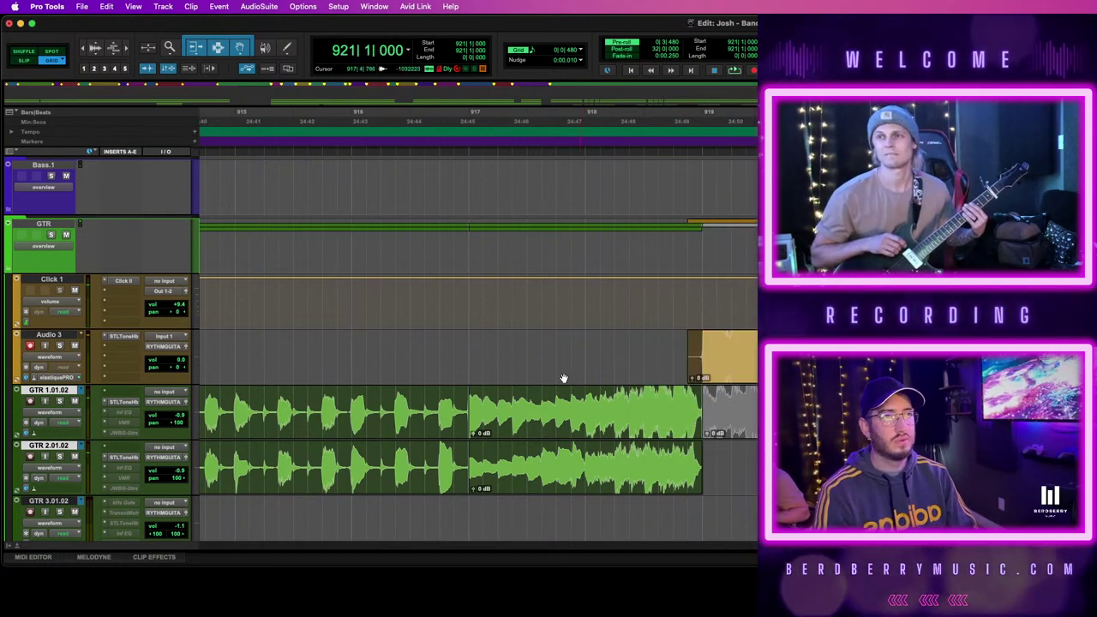
drag(699, 345, 659, 354)
key(BackSpace)
drag(749, 370, 751, 467)
Play back the doubled part from 918|4|480 with both guitar tracks soloed
click(688, 356)
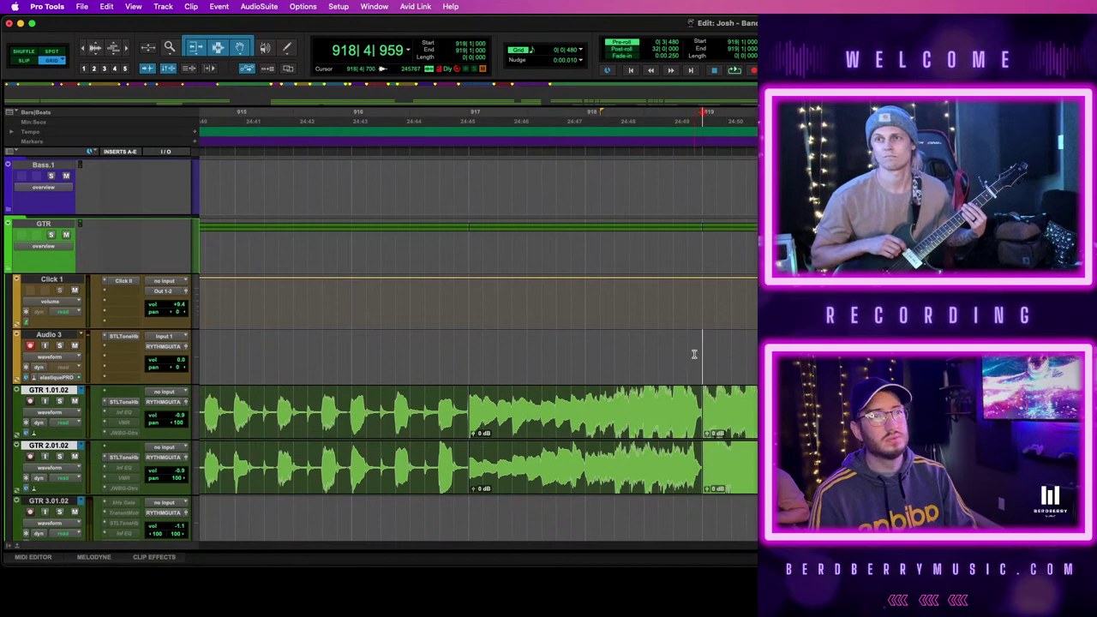
key(space)
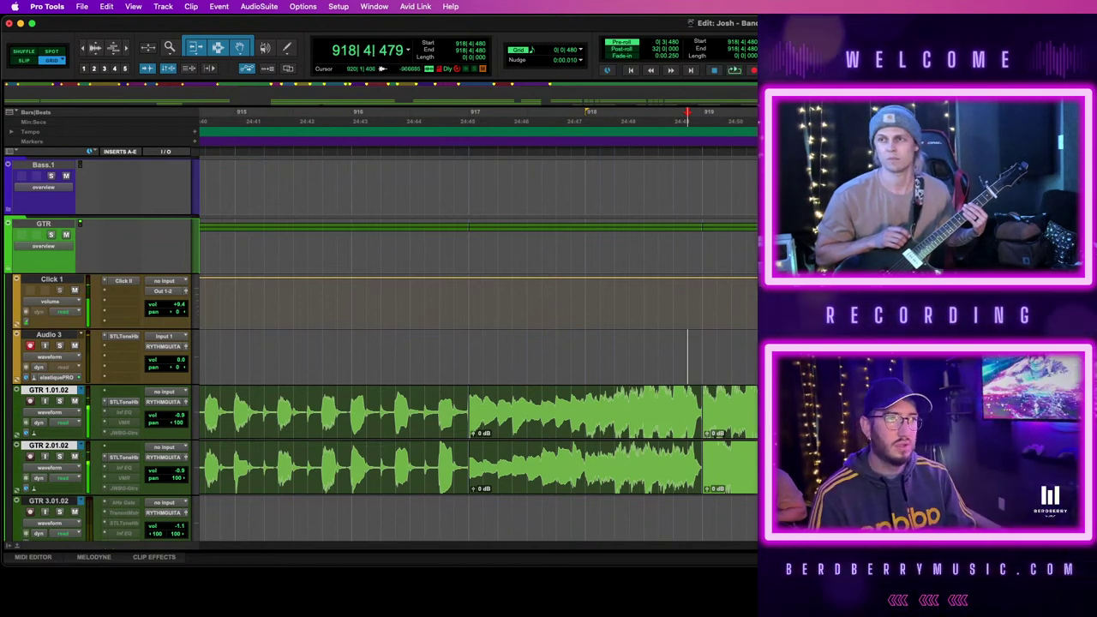
key(t)
scroll(477, 412, right, 5)
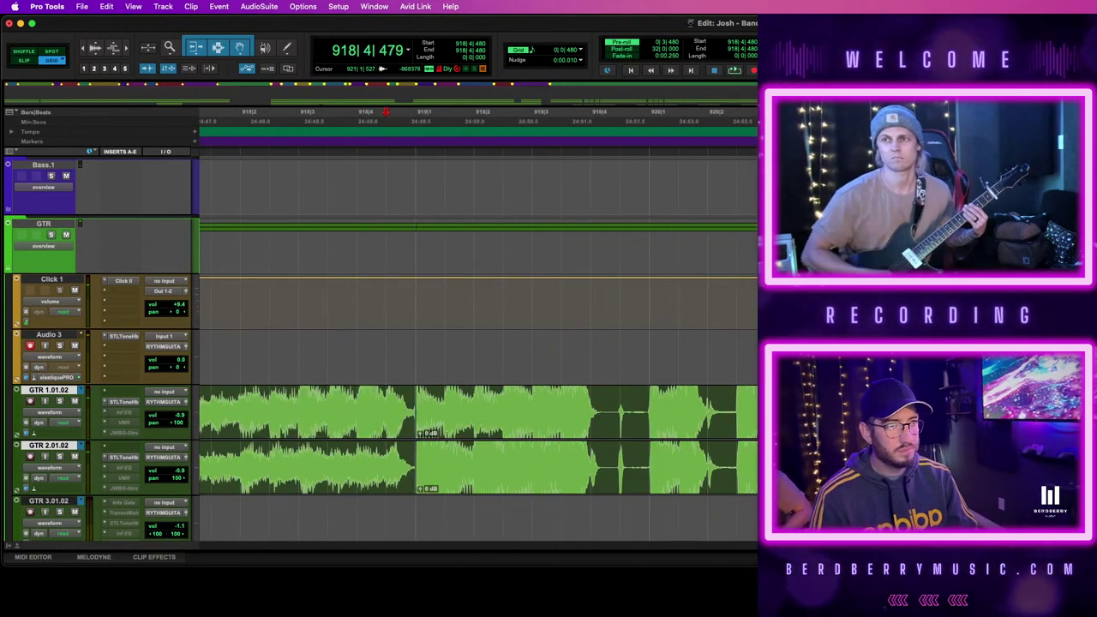
key(space)
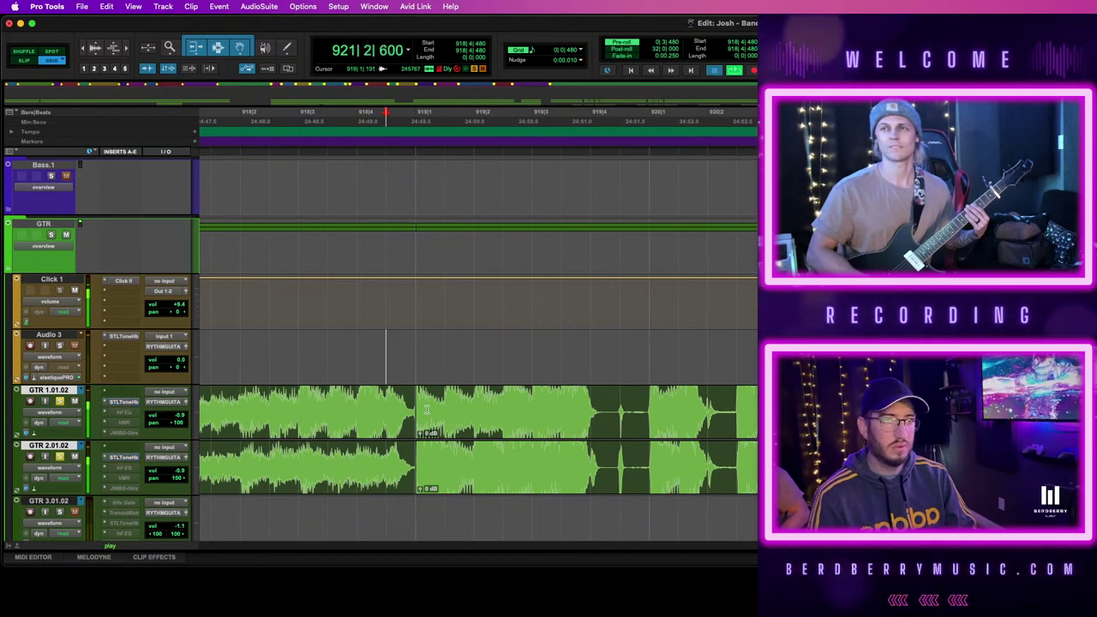
Separate the section from 919|4|480 to 920|1|000 on both guitar tracks
key(space)
drag(620, 410, 648, 466)
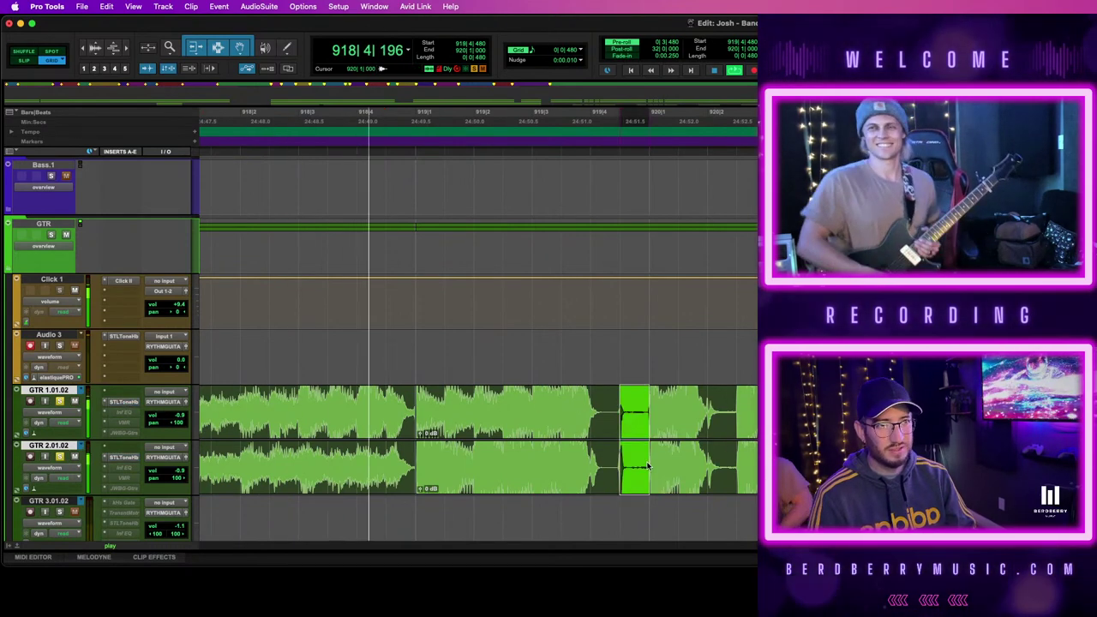
key(b)
Try placing a copy of the separated half-beat at 919|4|000 on both guitar tracks and play it back
drag(632, 420, 602, 418)
click(588, 346)
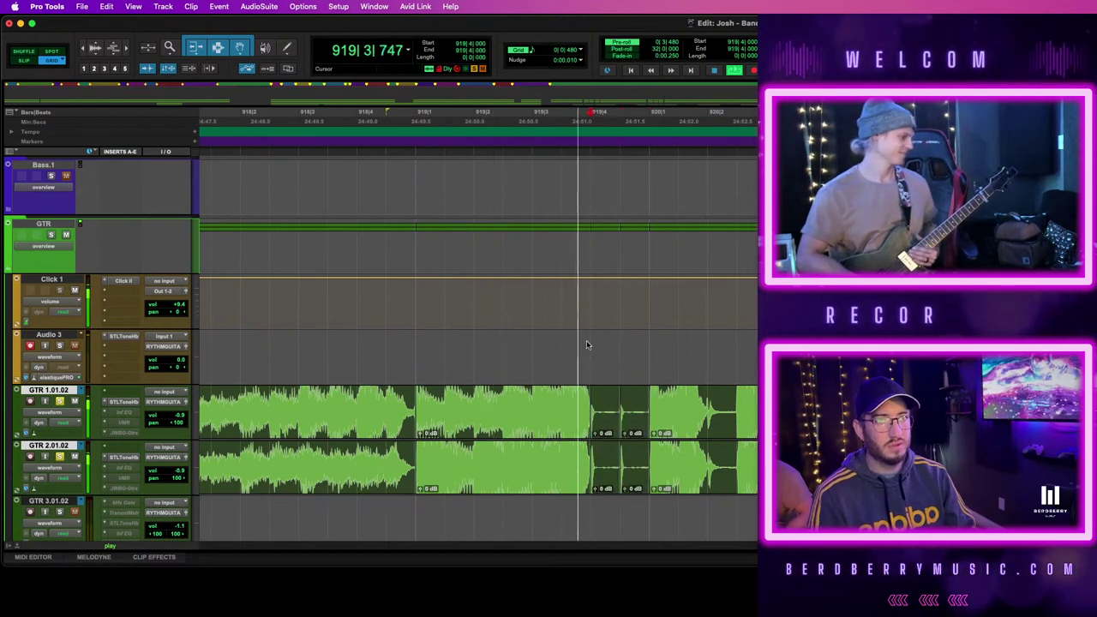
key(space)
key(super+z)
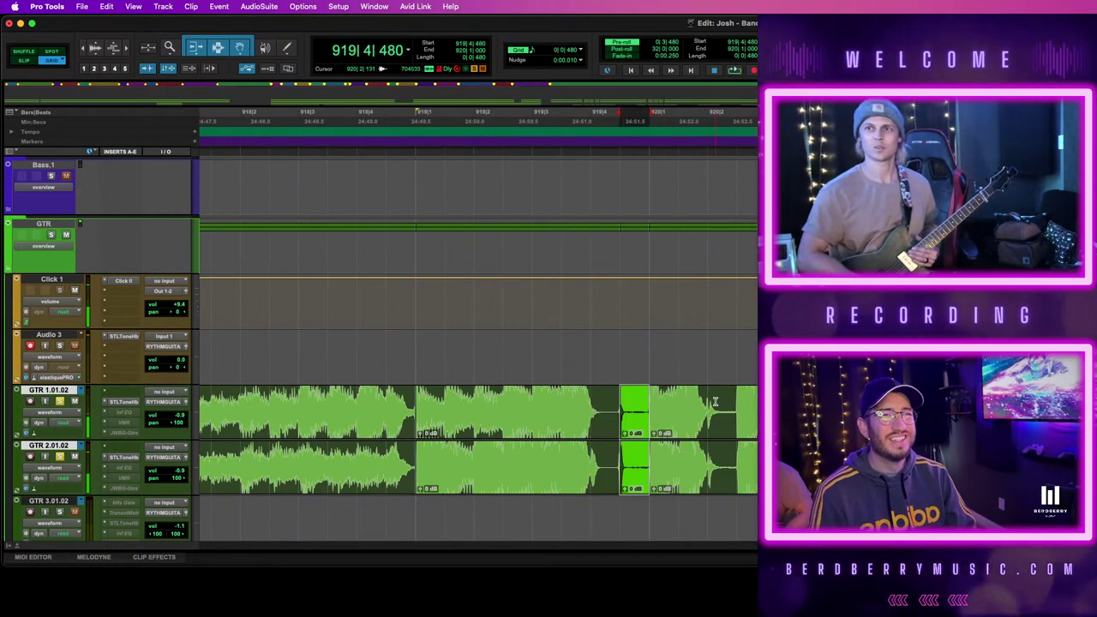
Separate the section from 920|2|000 to 920|2|480 on both guitar tracks and play back from around bar 919
drag(707, 396, 734, 487)
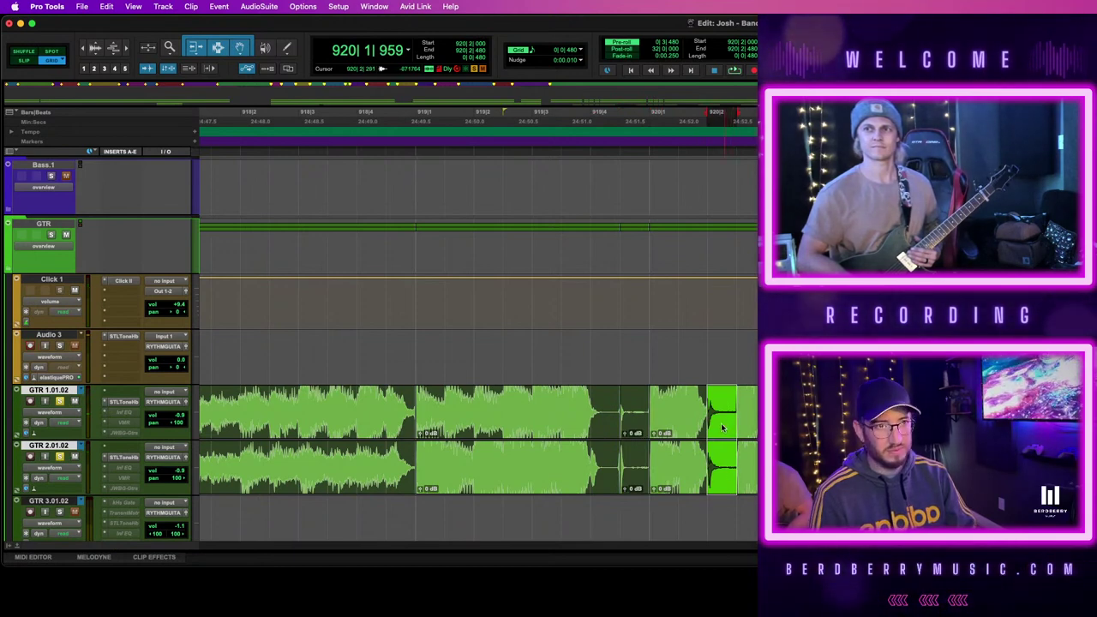
click(604, 424)
click(408, 340)
key(space)
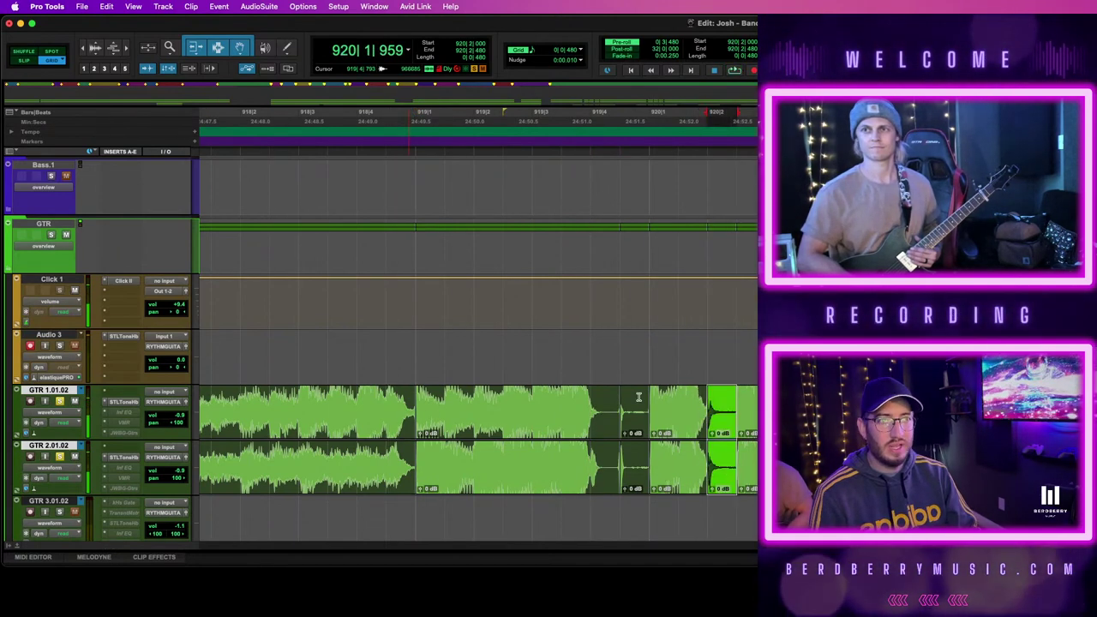
Delete the half-beat from 919|4|000 to 919|4|480 on both guitar tracks and record replacement hits on Audio 3 from 919|3|480
click(589, 457)
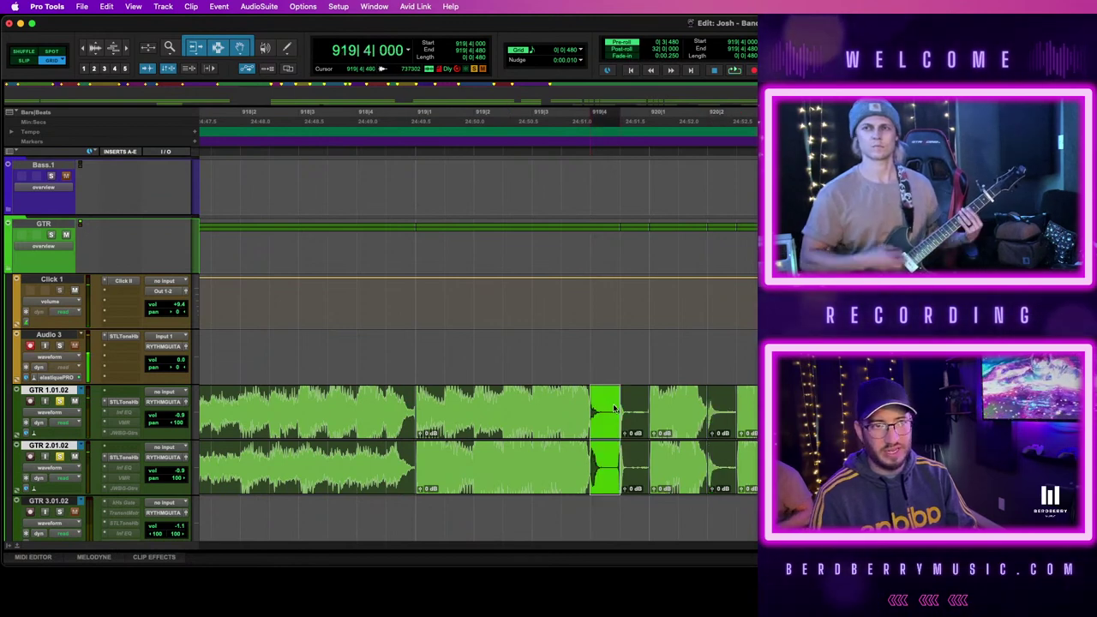
key(Delete)
key(space)
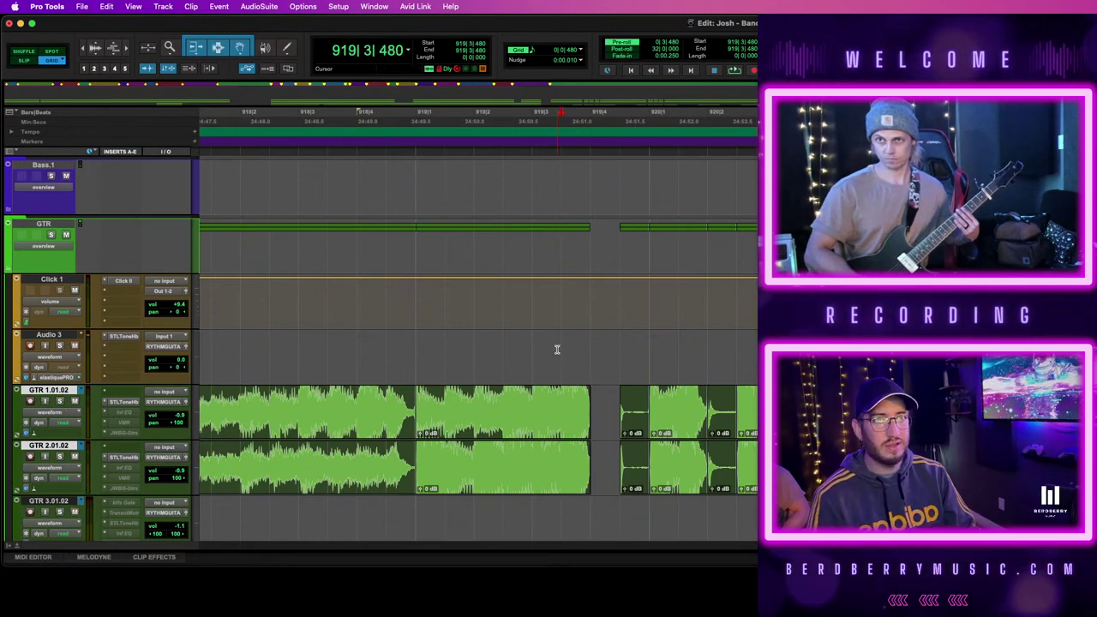
key(space)
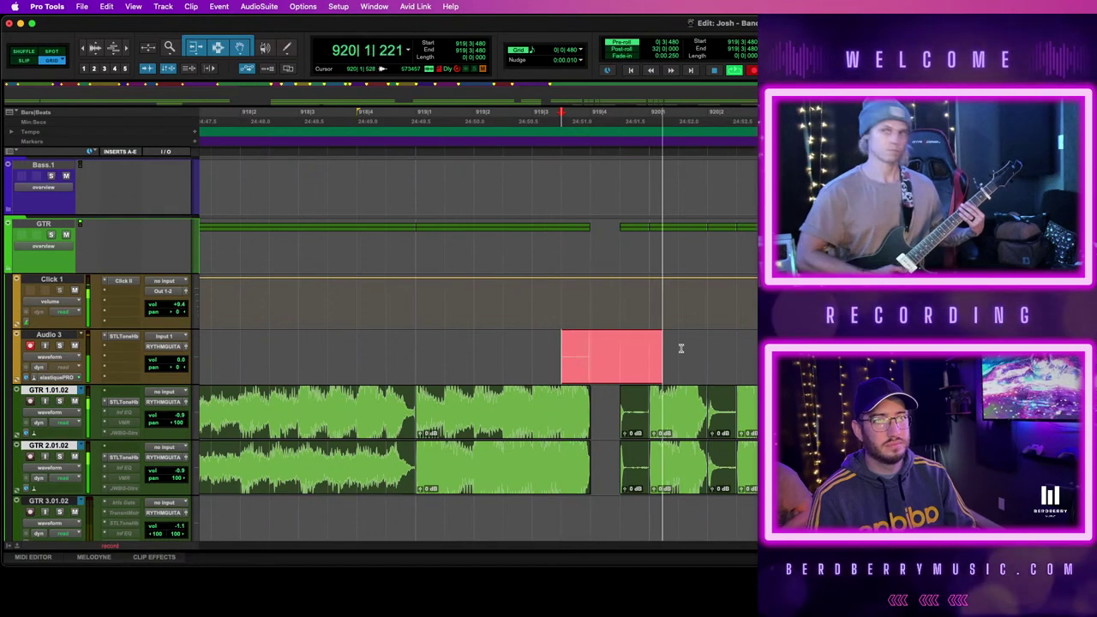
key(super+period)
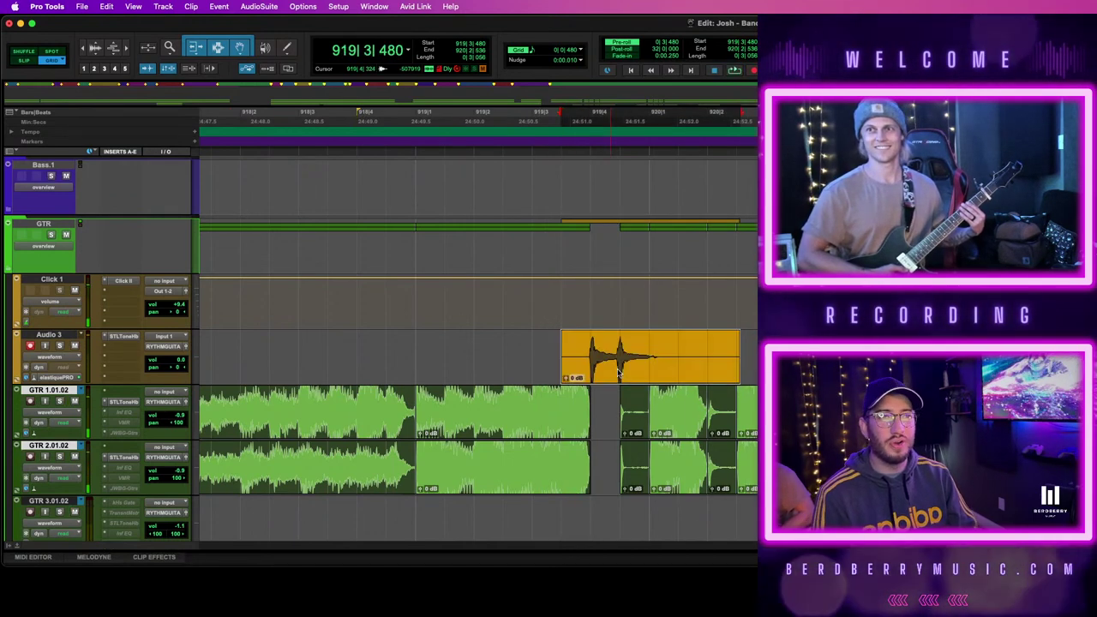
Quantize the replacement take to 1/16 notes, trim it to 919|4|000 through 920|1|000, and move it to GTR 1.01.02
key(super+f)
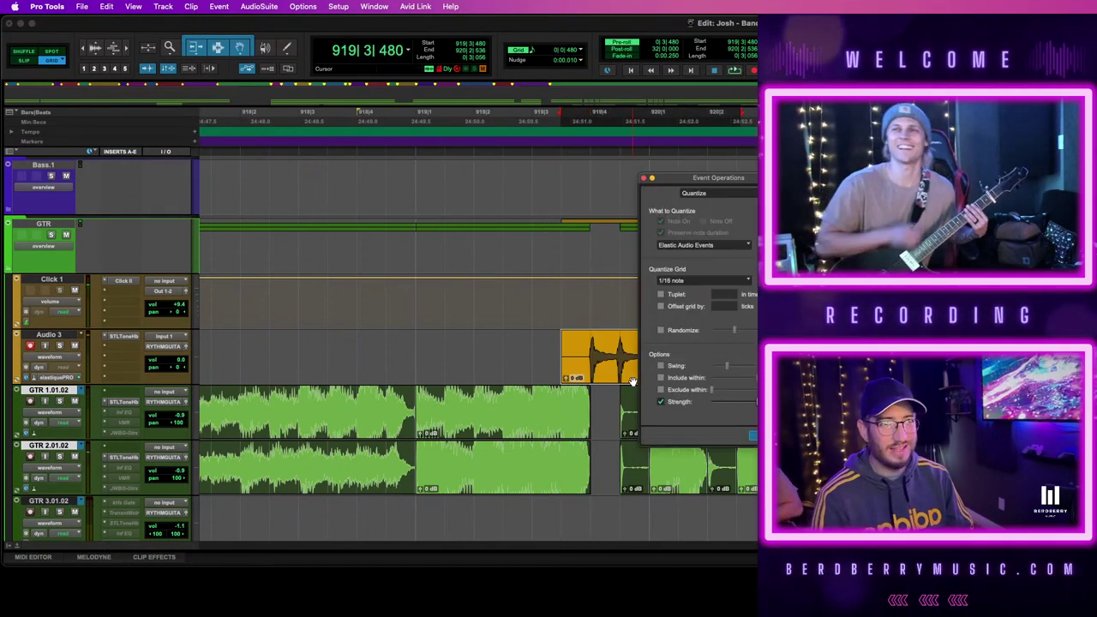
key(Return)
click(649, 347)
key(s)
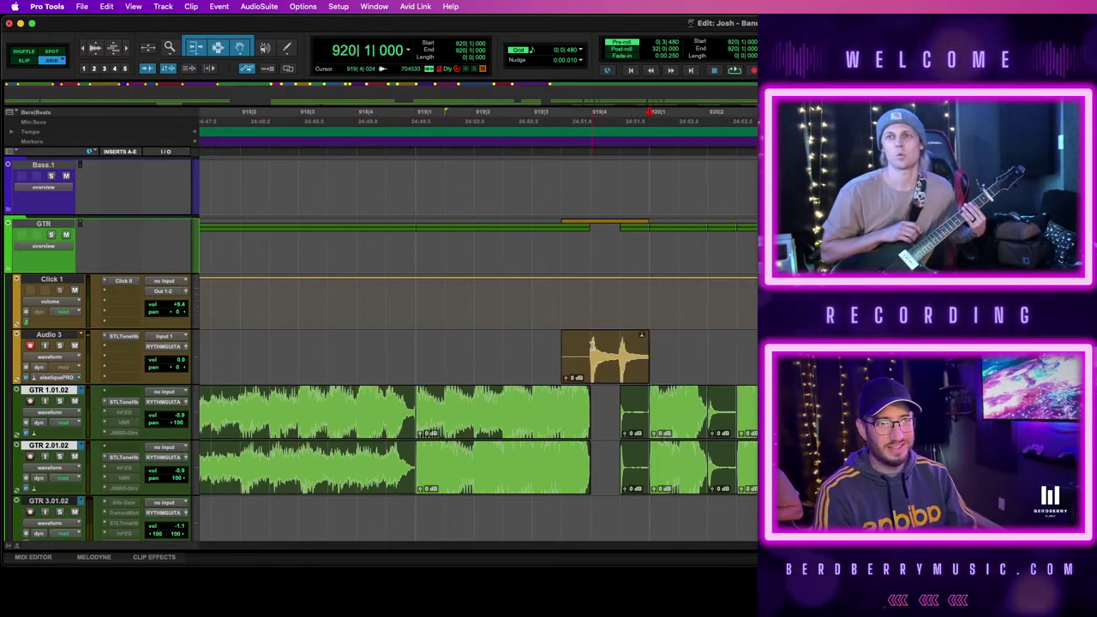
drag(591, 342, 619, 407)
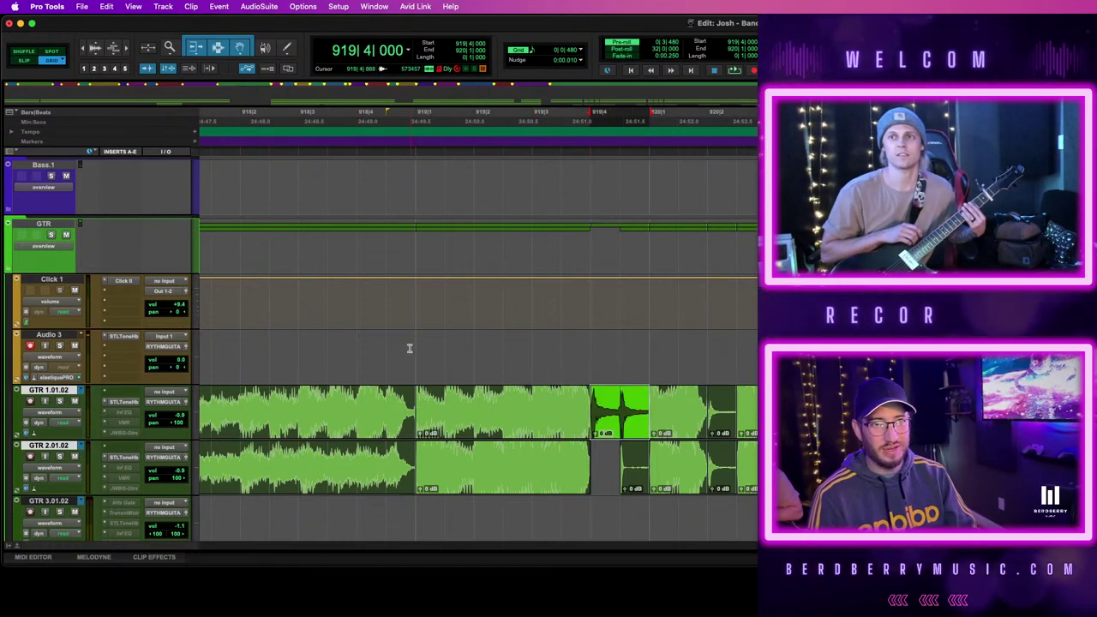
Copy the two half-beat hits in swapped order from GTR 1.01.02 to GTR 2.01.02 at 919|4|000 and play back from bar 919
click(417, 345)
click(620, 396)
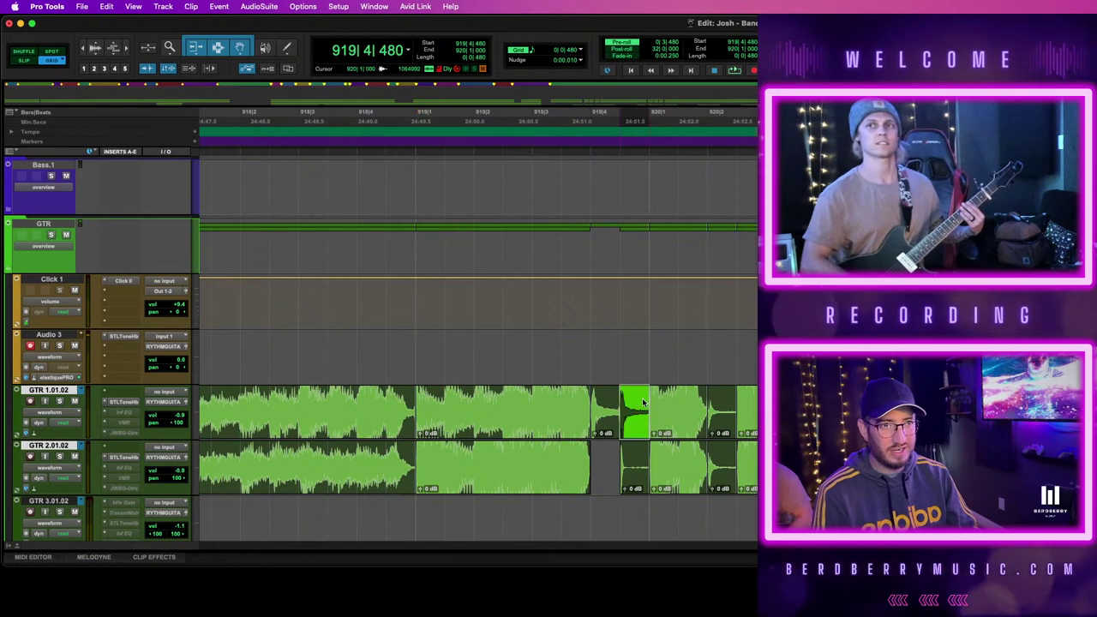
drag(620, 395, 604, 431)
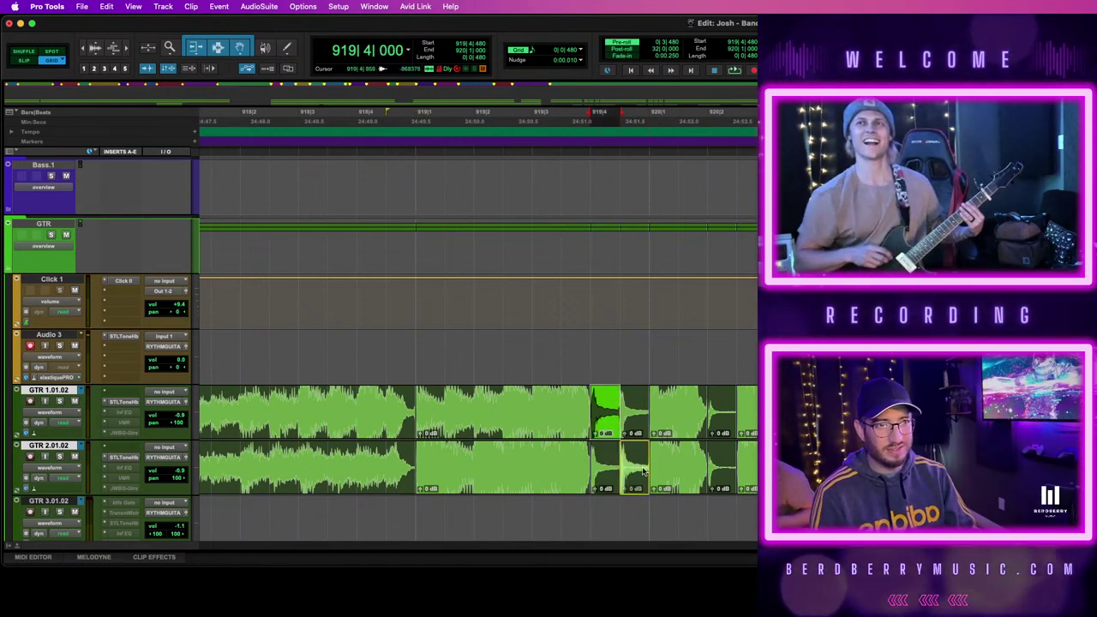
click(419, 347)
key(space)
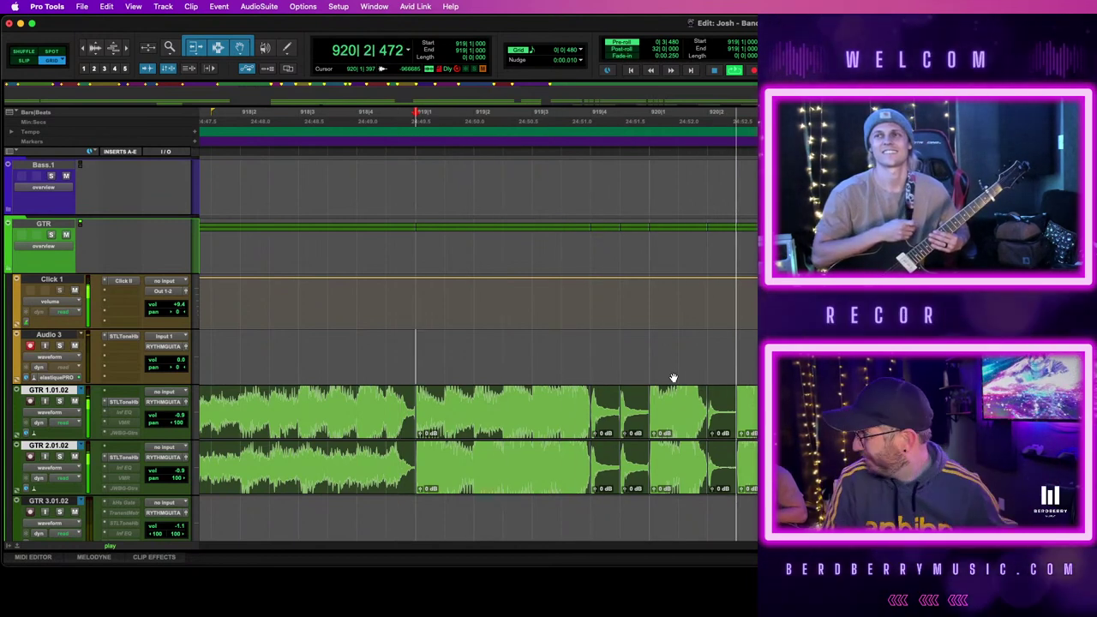
key(space)
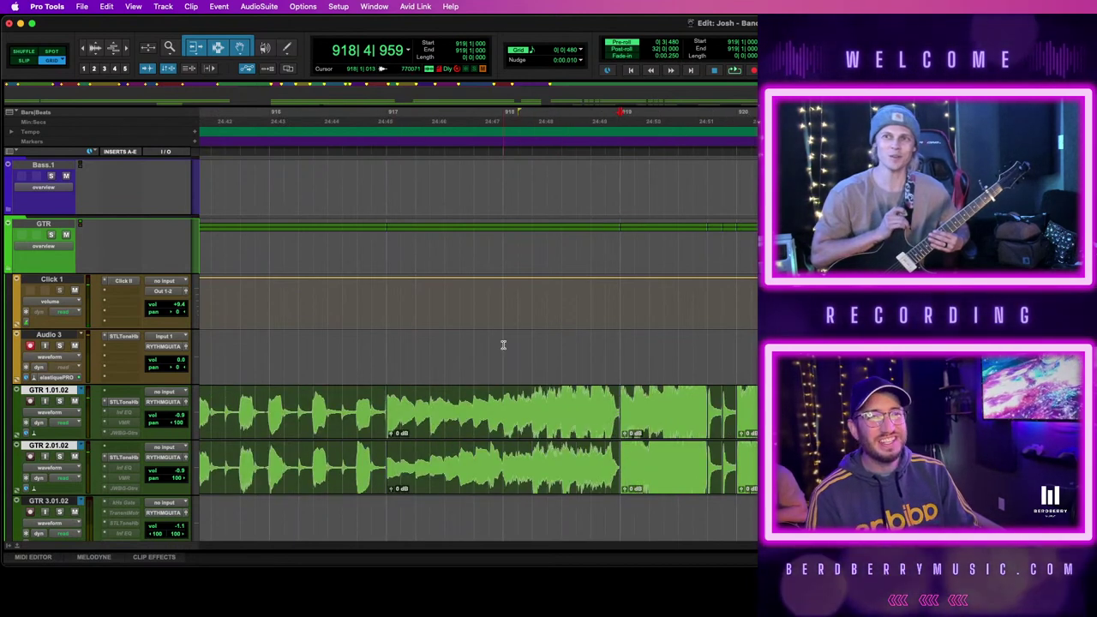
Record repeated guitar takes on Audio 3 from 917|4|480 to replace the muted clips in bar 918
drag(503, 344, 626, 373)
key(t)
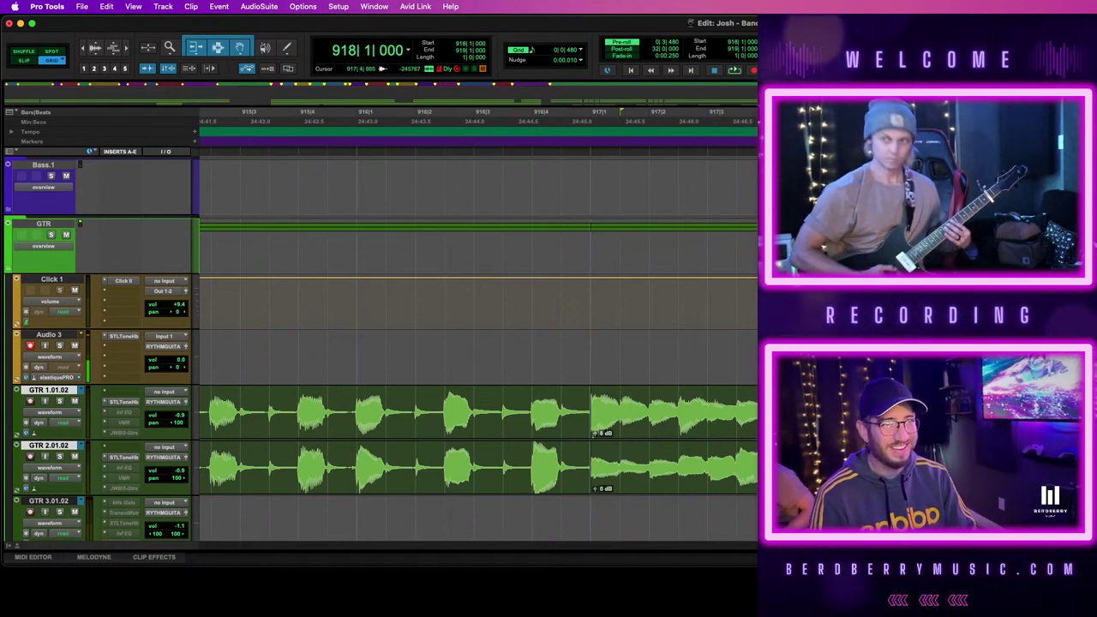
key(space)
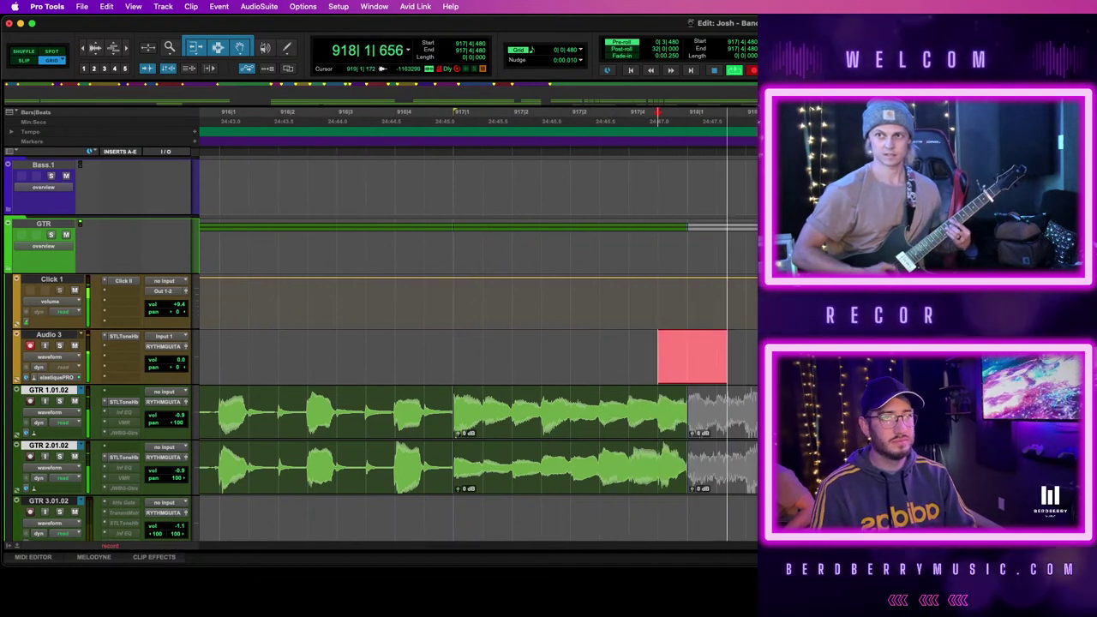
key(space)
key(space)
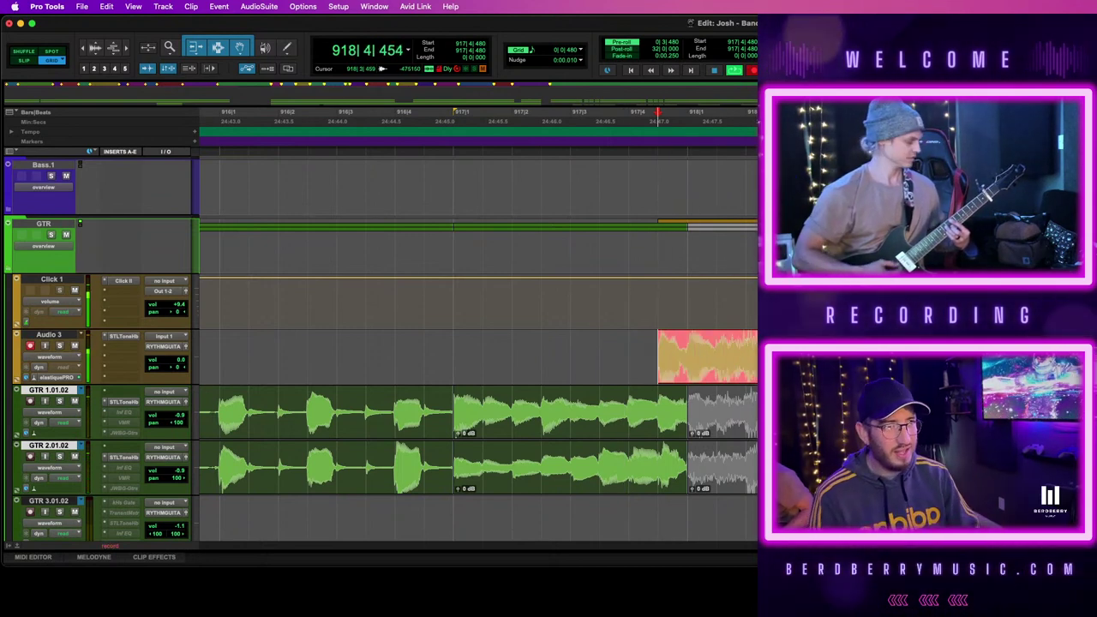
key(space)
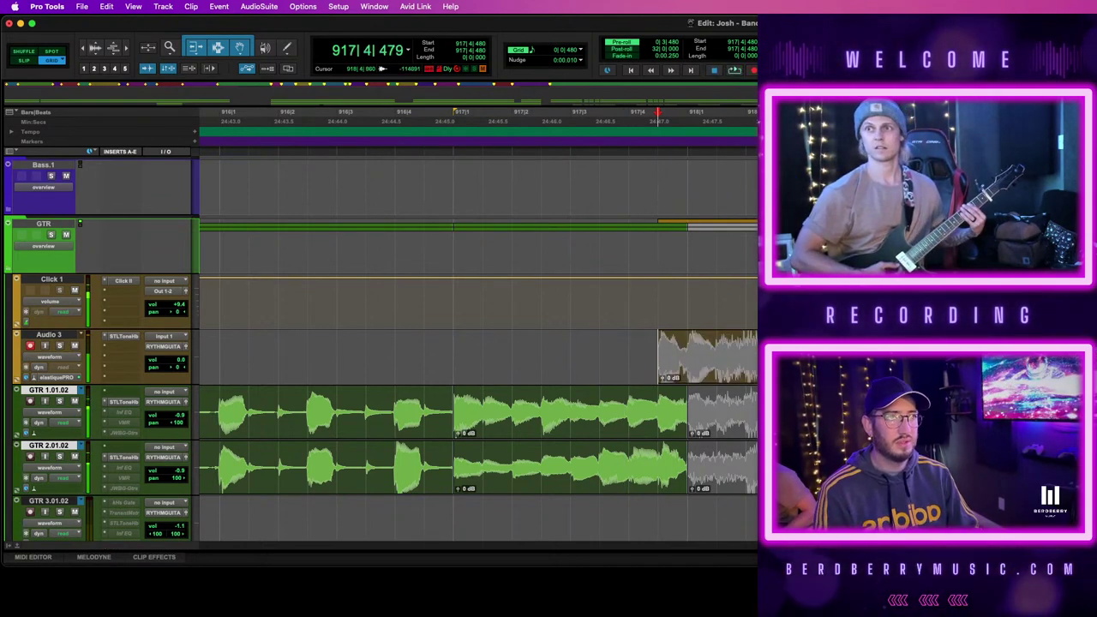
click(707, 366)
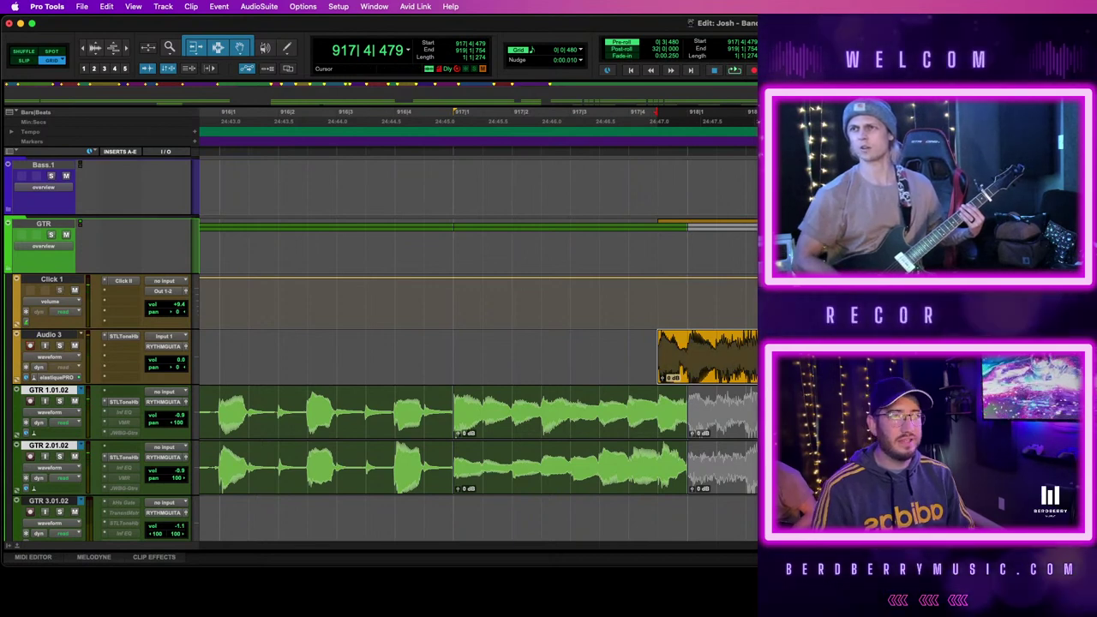
key(space)
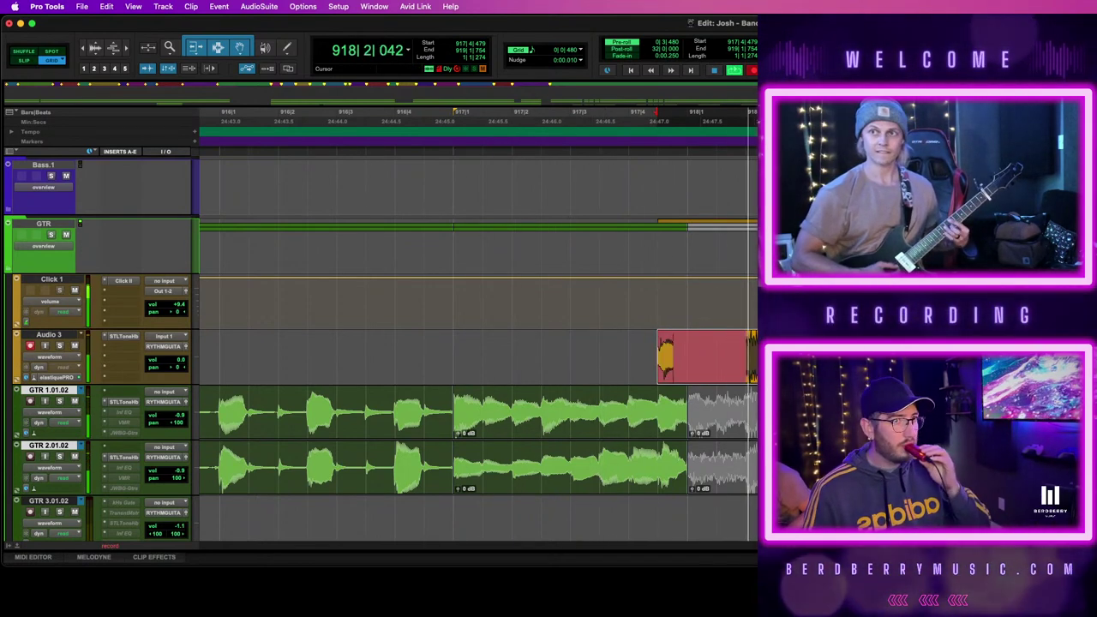
key(space)
key(space)
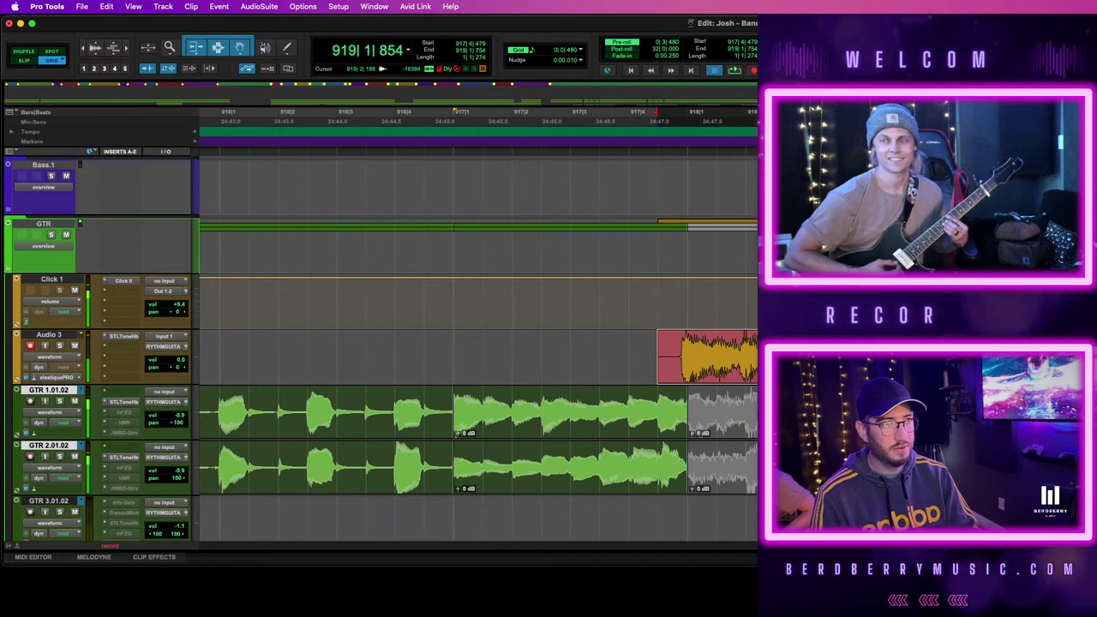
key(space)
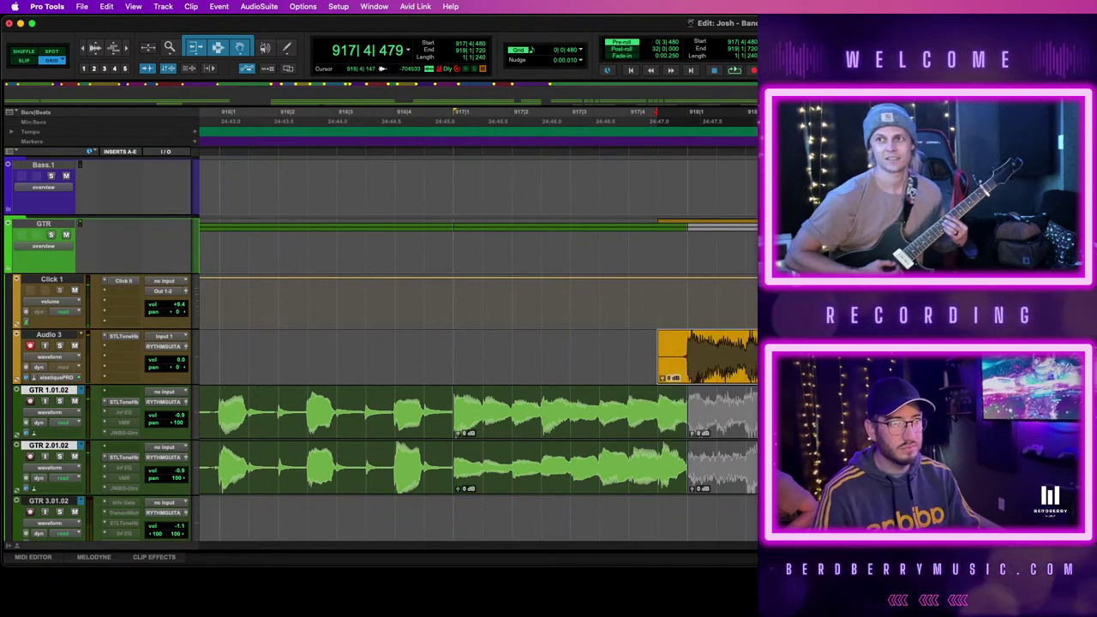
Move the trimmed bar 918 take to GTR 1.01.02 and record a double on Audio 3 from 917|4|480
key(super+z)
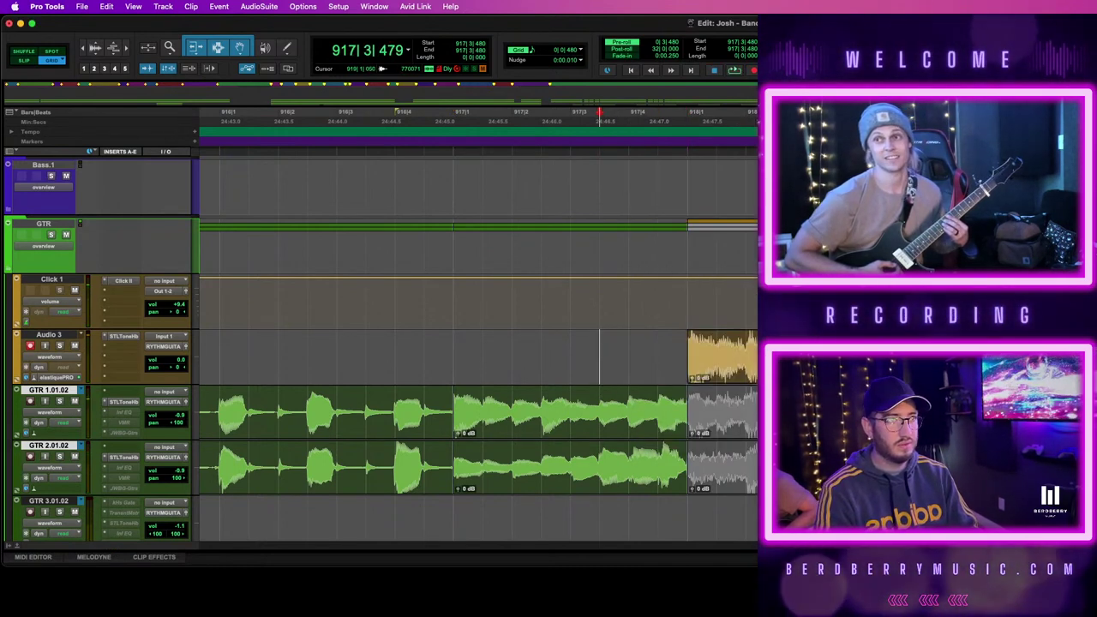
drag(721, 367, 721, 413)
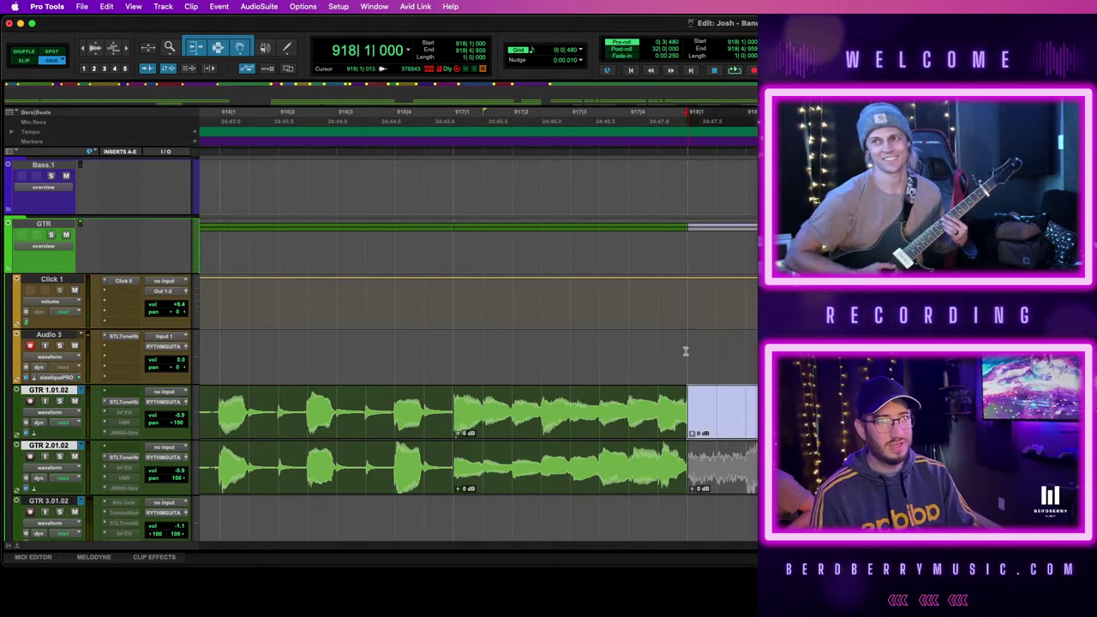
click(658, 348)
key(space)
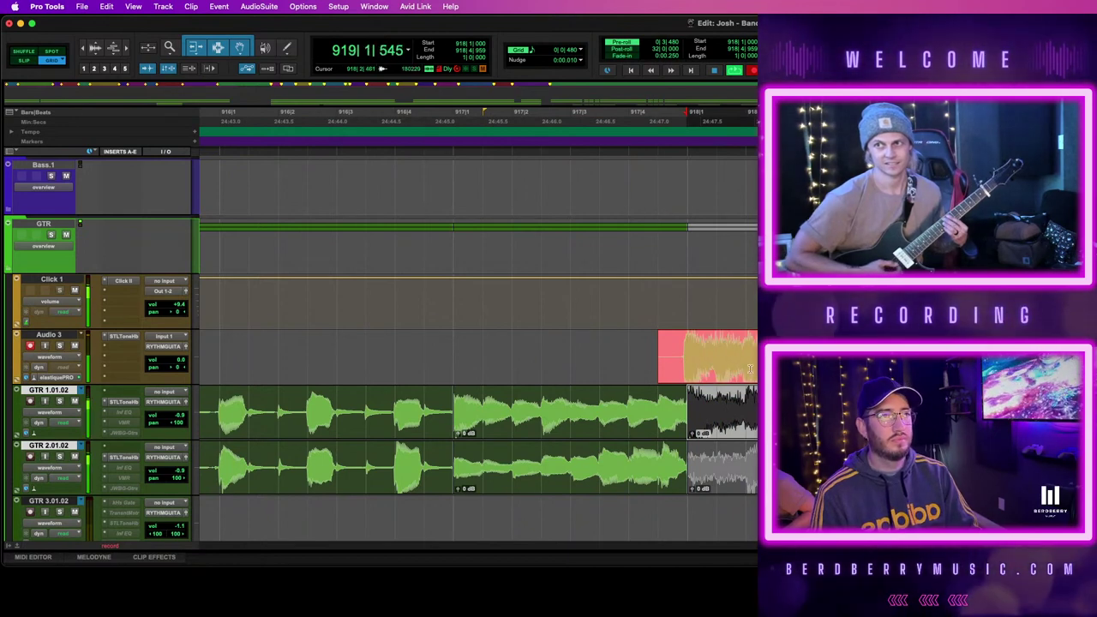
key(space)
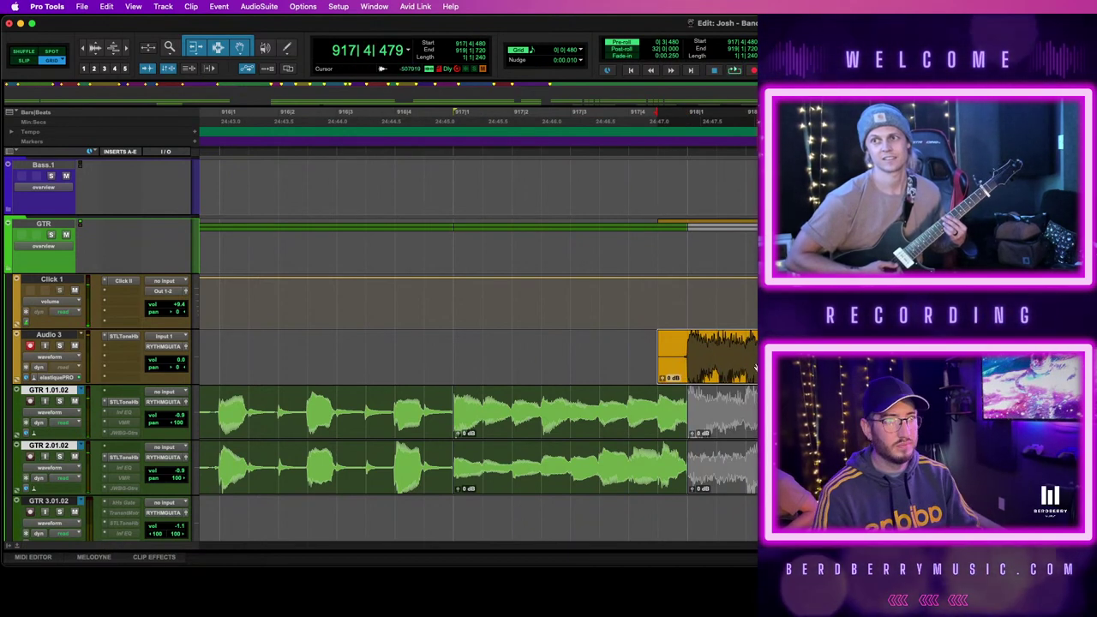
Trim the lead-in before 918|1|000 from the double and move it to GTR 2.01.02
click(918, 357)
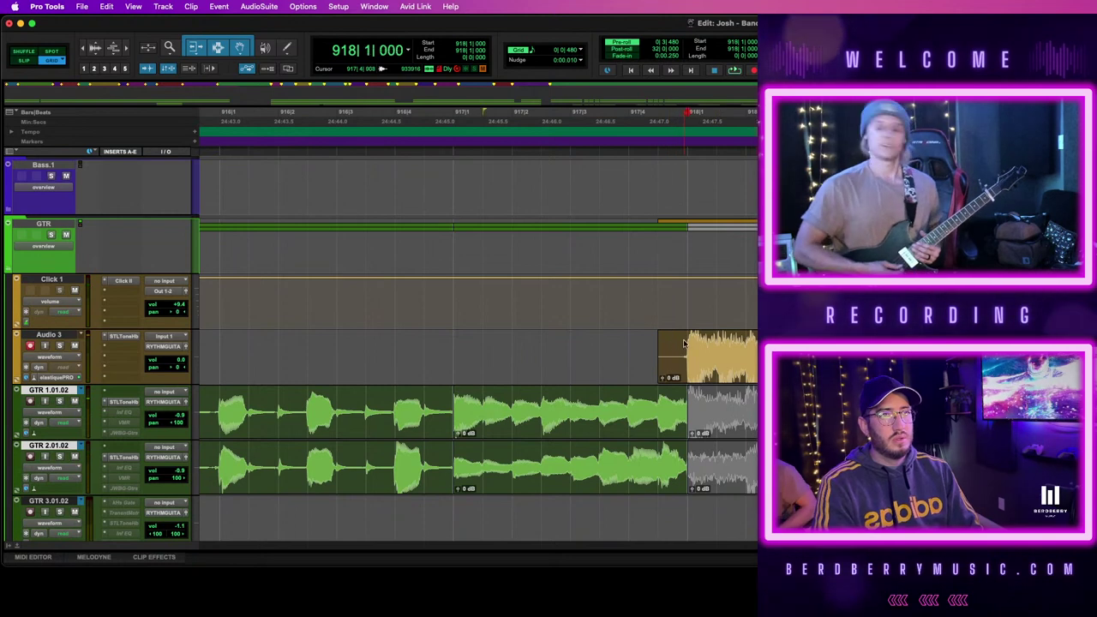
drag(684, 344, 628, 343)
key(BackSpace)
drag(751, 368, 756, 467)
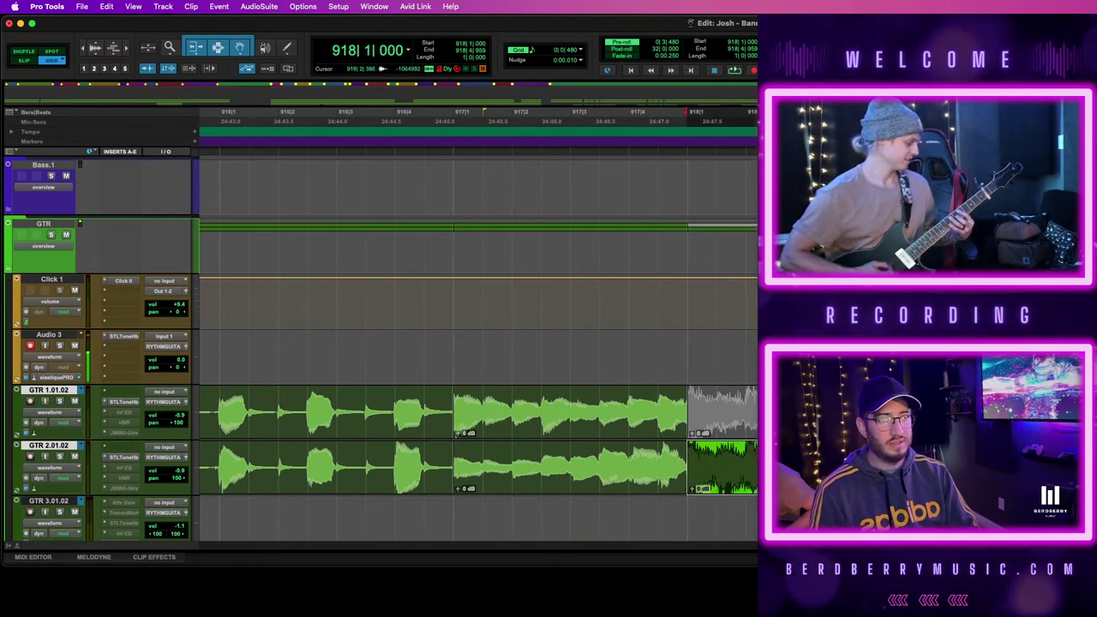
Unmute the new bar 918 clips on both guitar tracks and play back the transition into Chorus 2
key(shift+p)
key(super+m)
click(454, 361)
key(space)
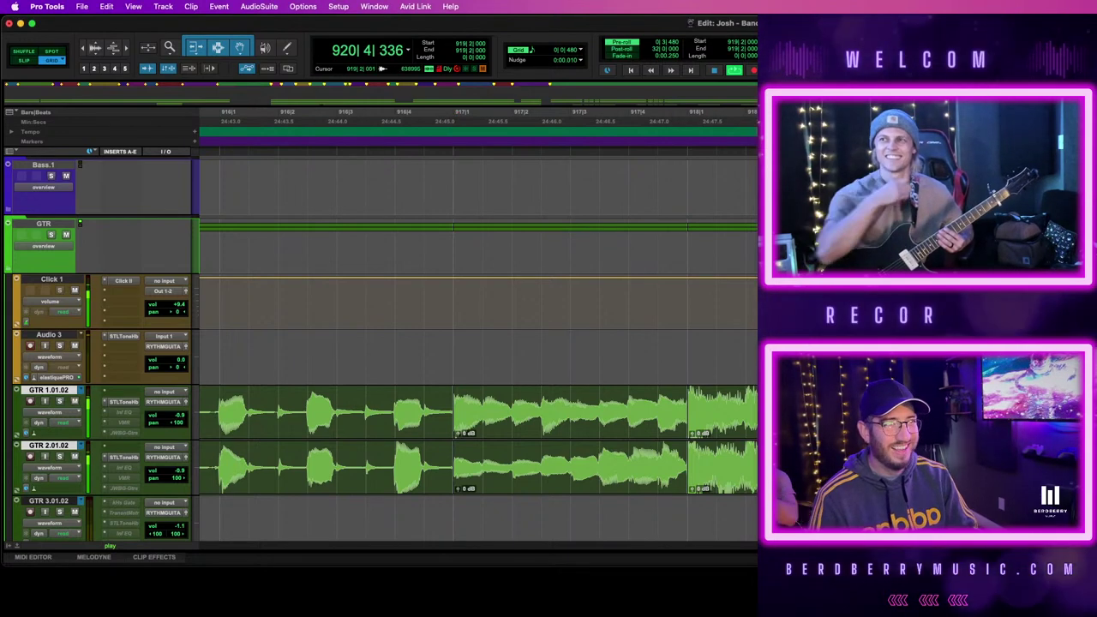
key(r)
key(r)
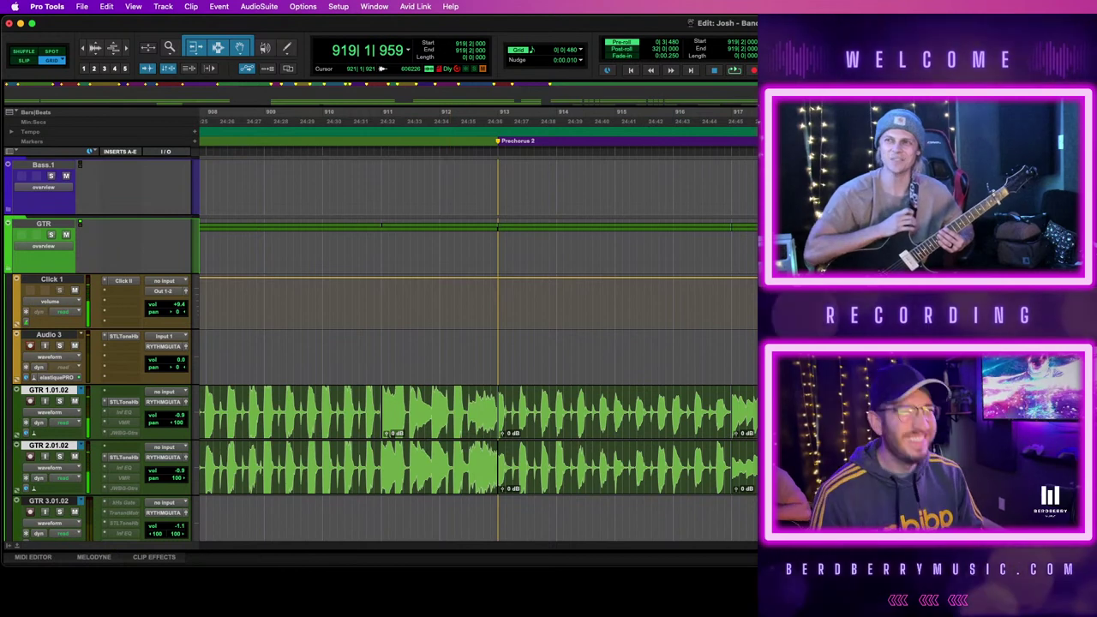
key(space)
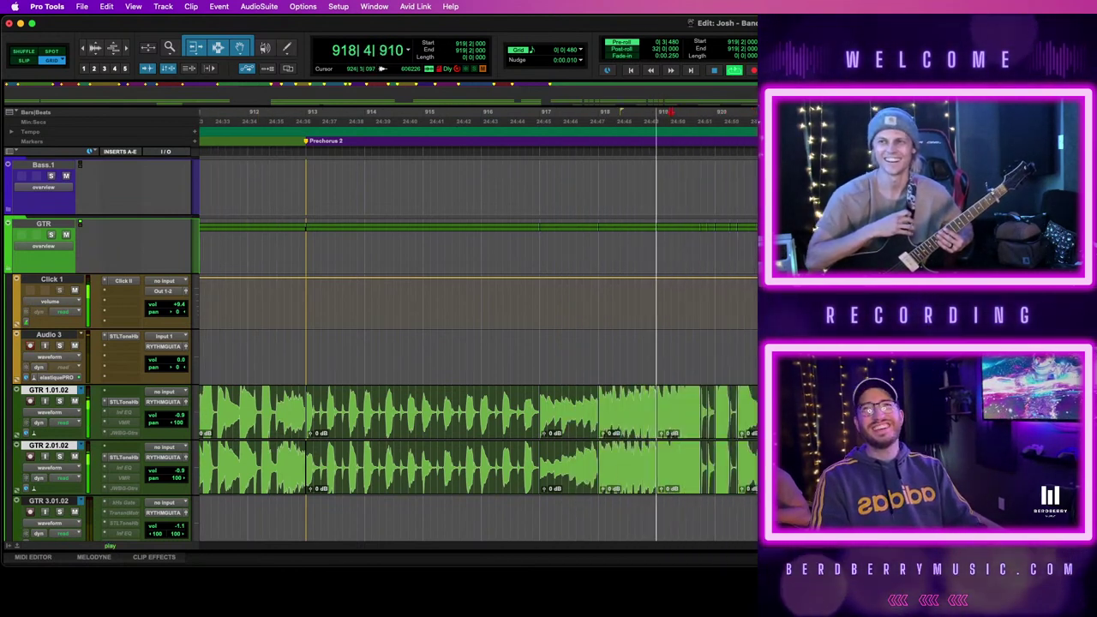
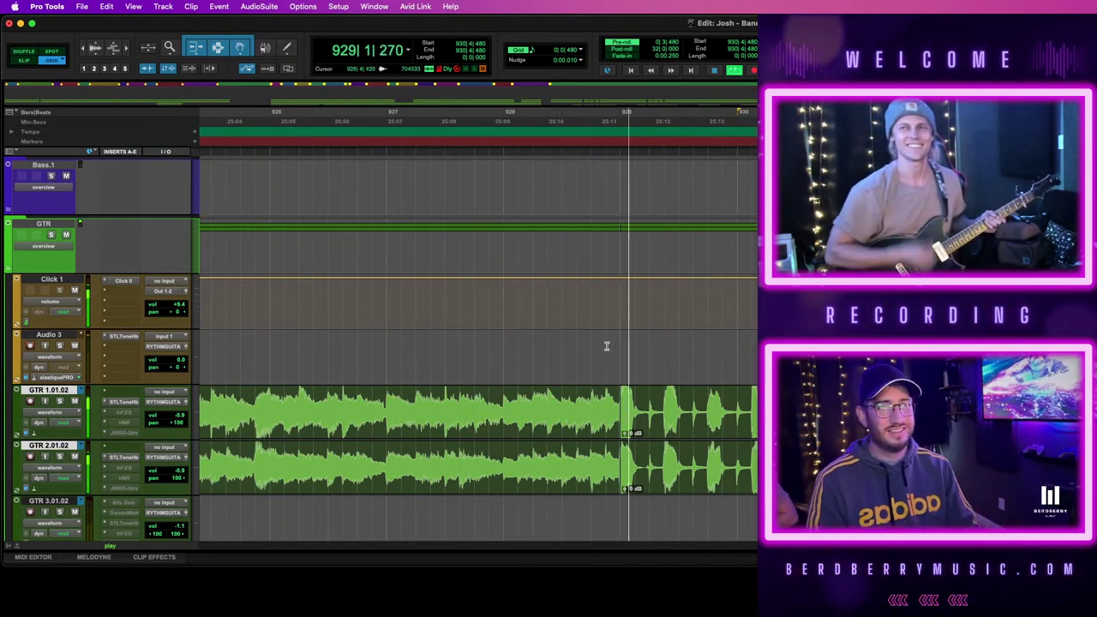
Duplicate the Chorus 2 clips from 921|1|000 to 929|1|000 on both guitar tracks and play back from bar 929
key(r)
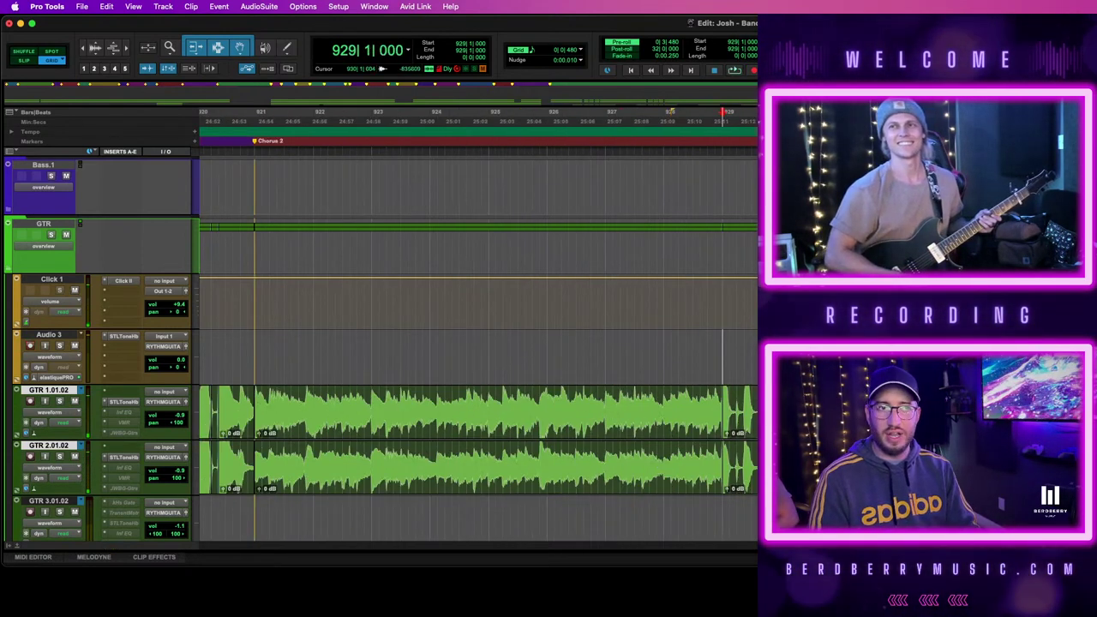
scroll(477, 343, left, 2)
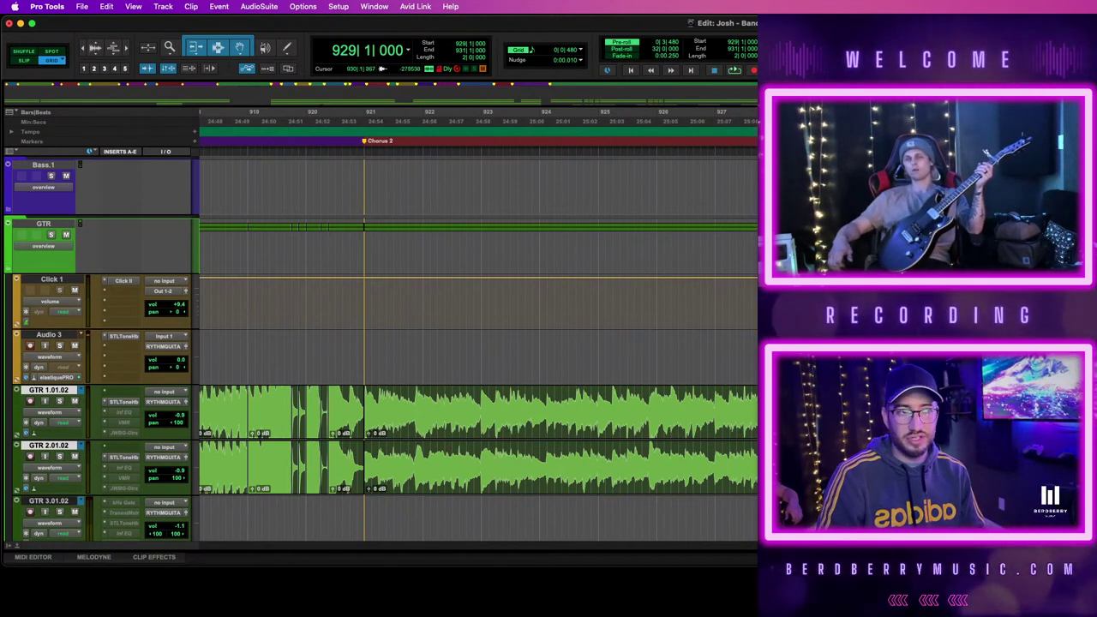
click(757, 428)
shift+click(756, 484)
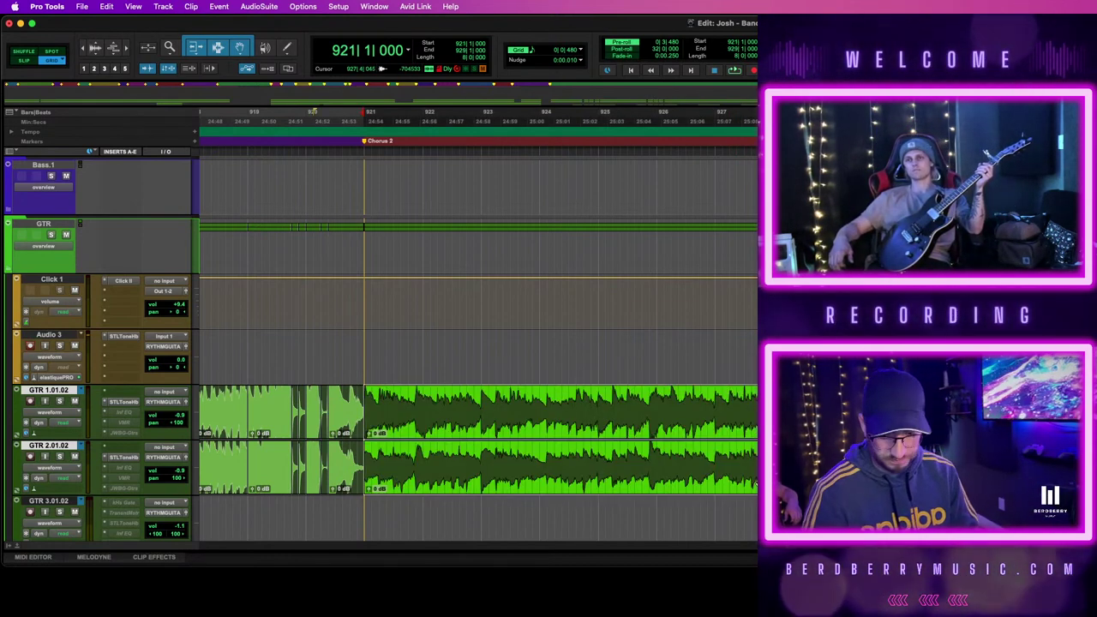
key(super+d)
key(space)
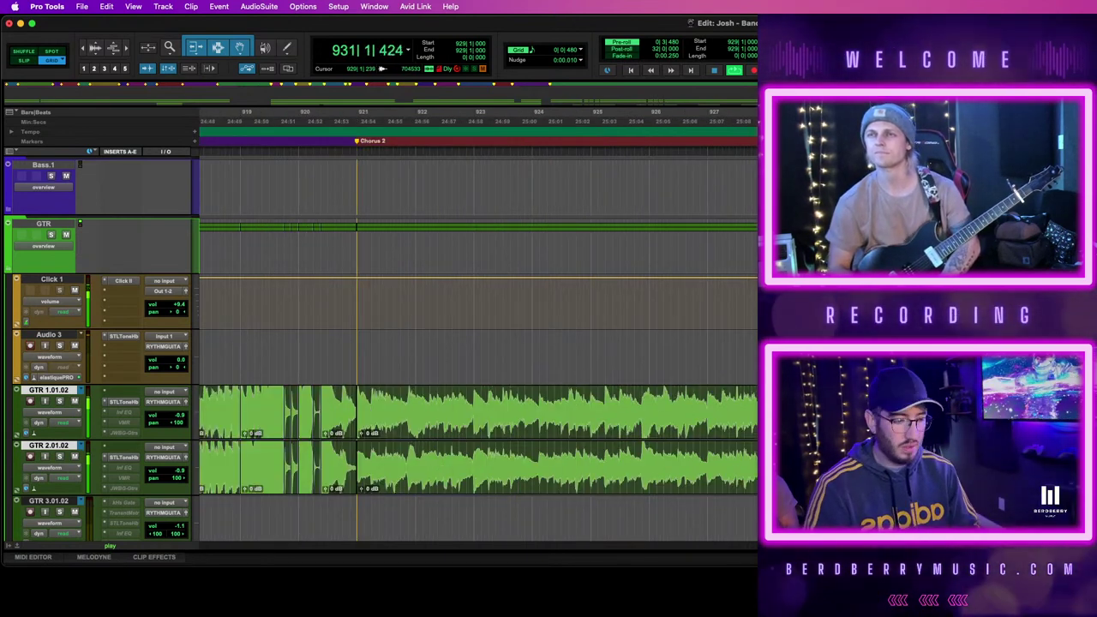
Add a marker named Chorus 3 at 929|1|000
key(KP_Enter)
text(Chorus 3)
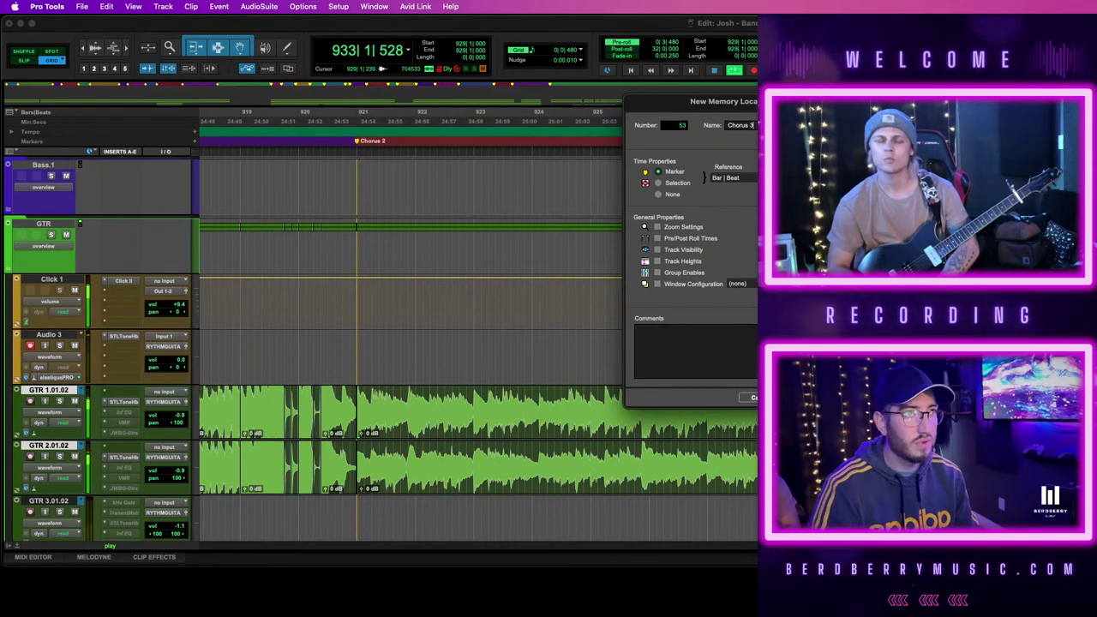
key(Return)
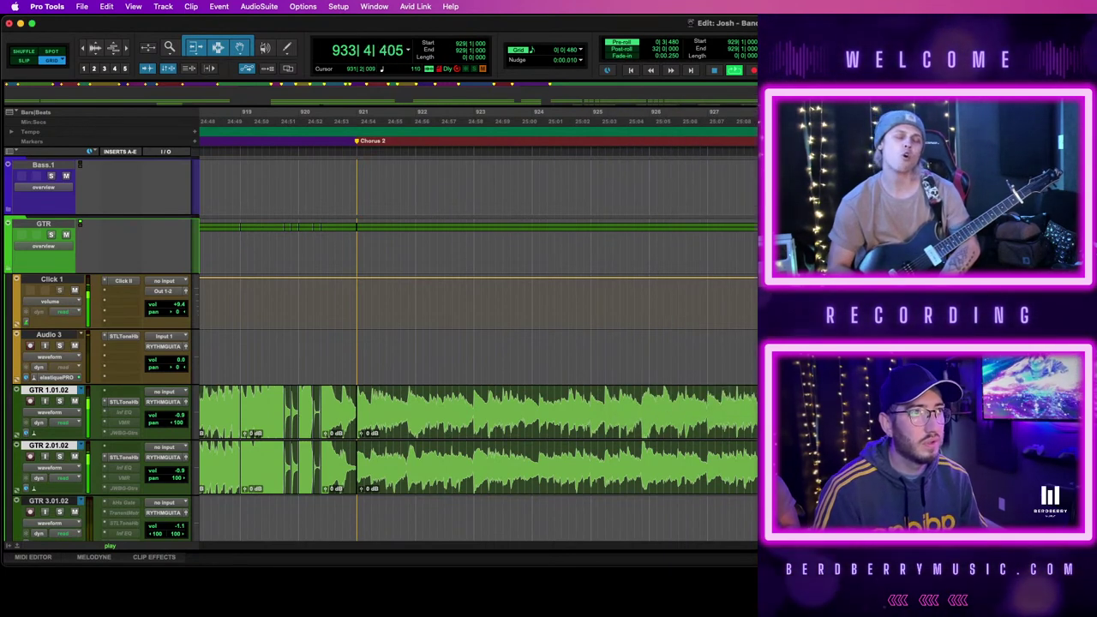
Record a new guitar part on Audio 3 from 936|4|480, following the end of Chorus 3
key(r)
key(r)
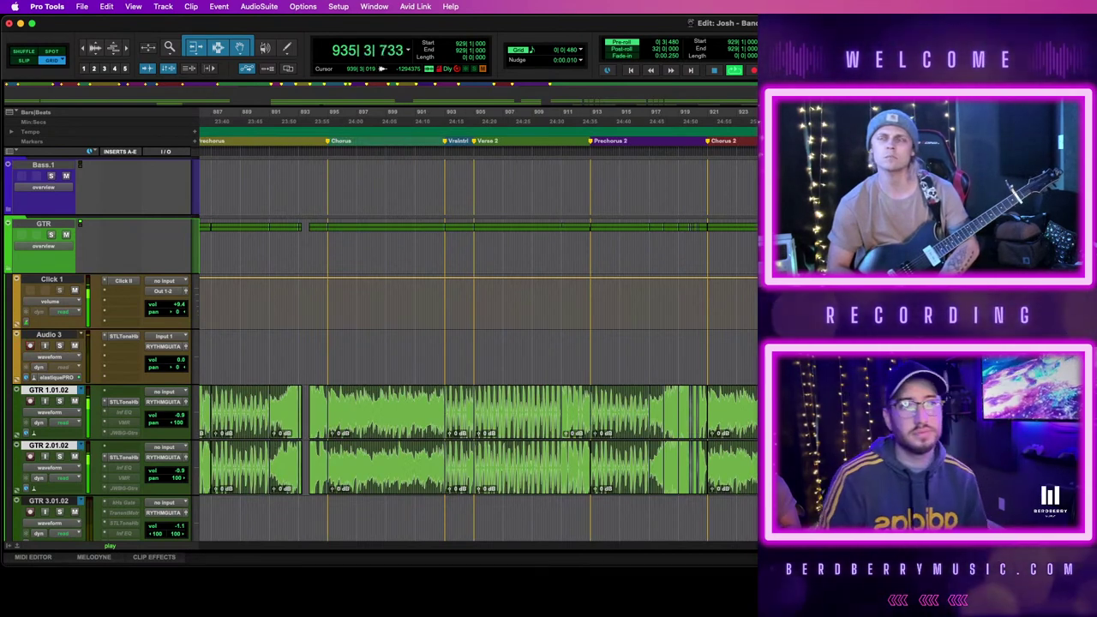
key(super+bracketright)
key(super+bracketleft)
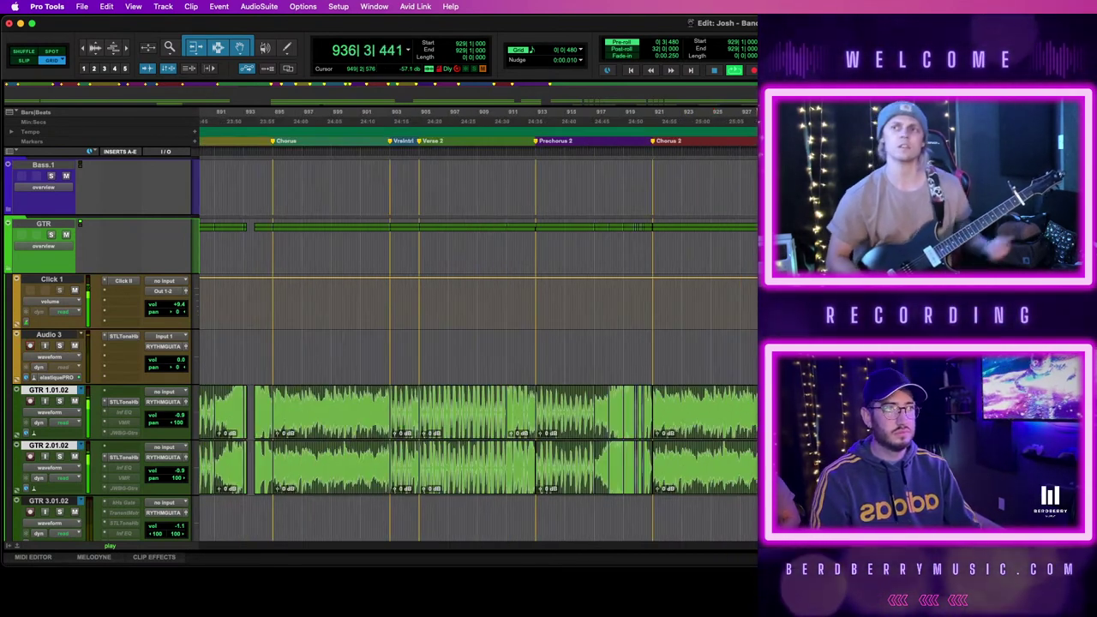
key(t)
key(t)
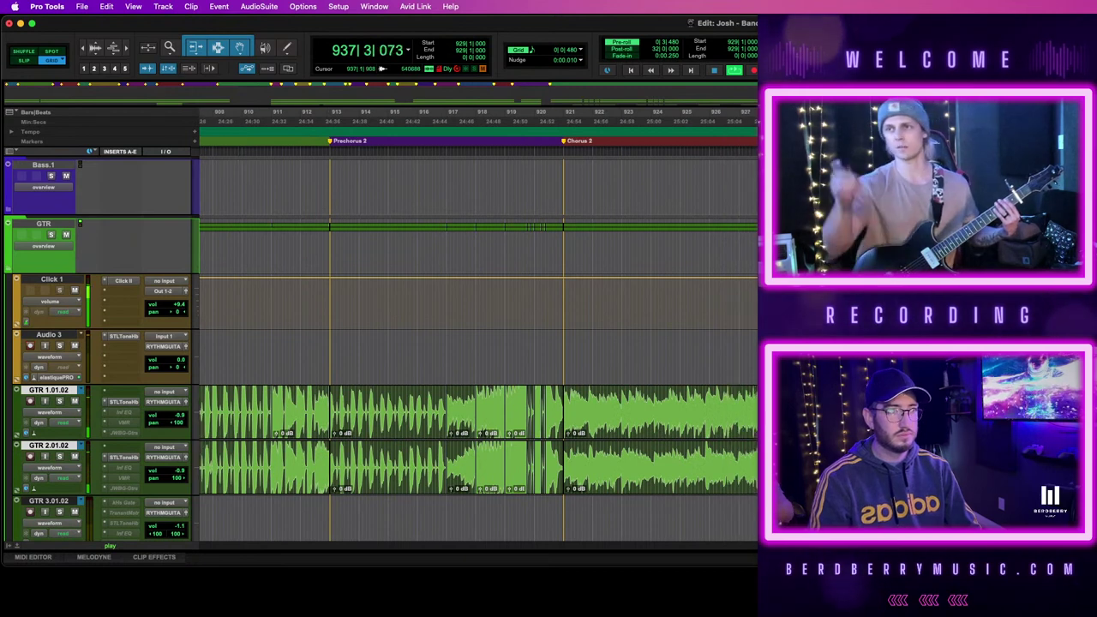
key(space)
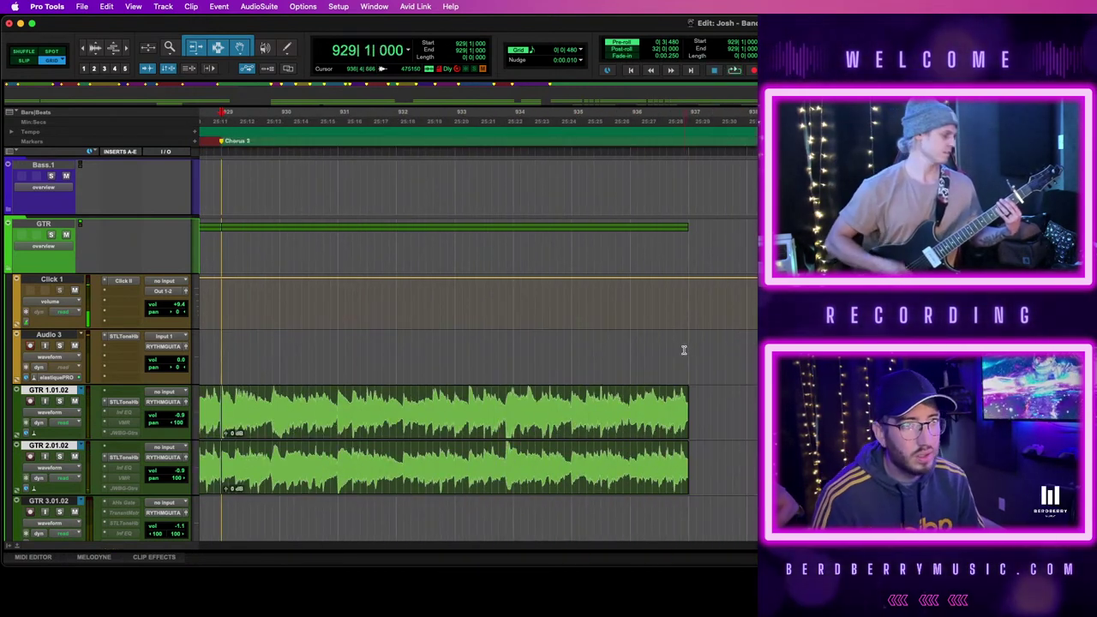
key(space)
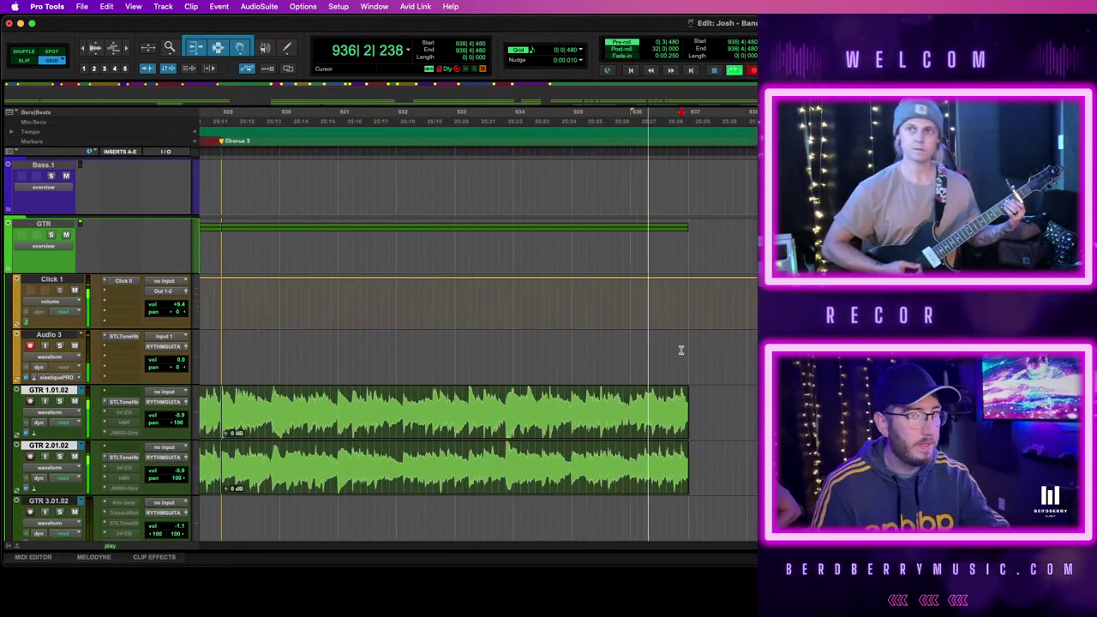
key(super+space)
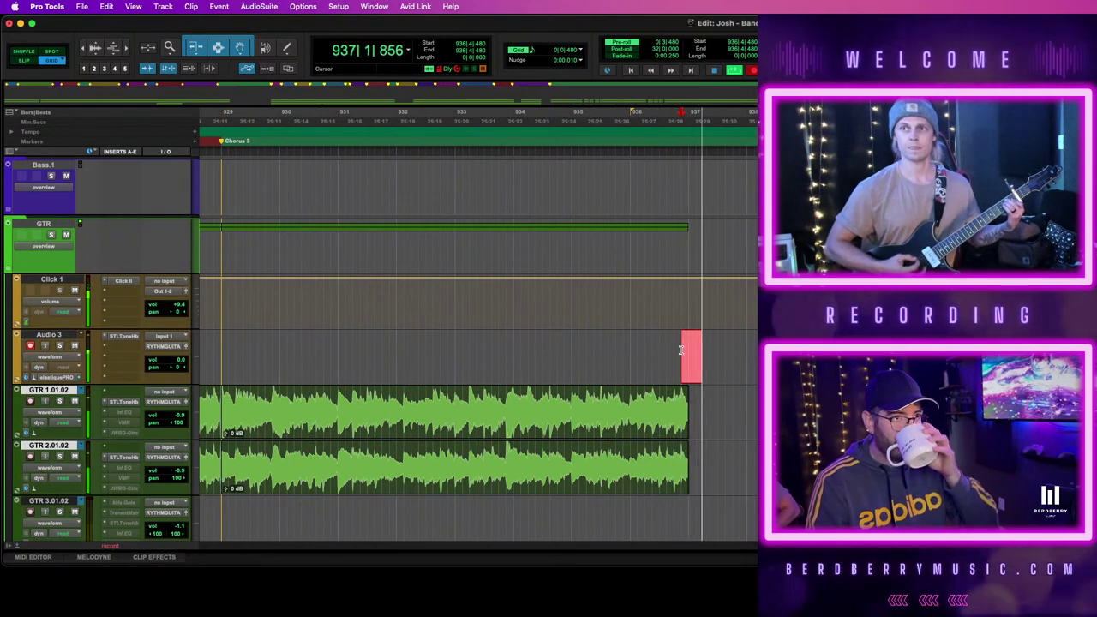
key(t)
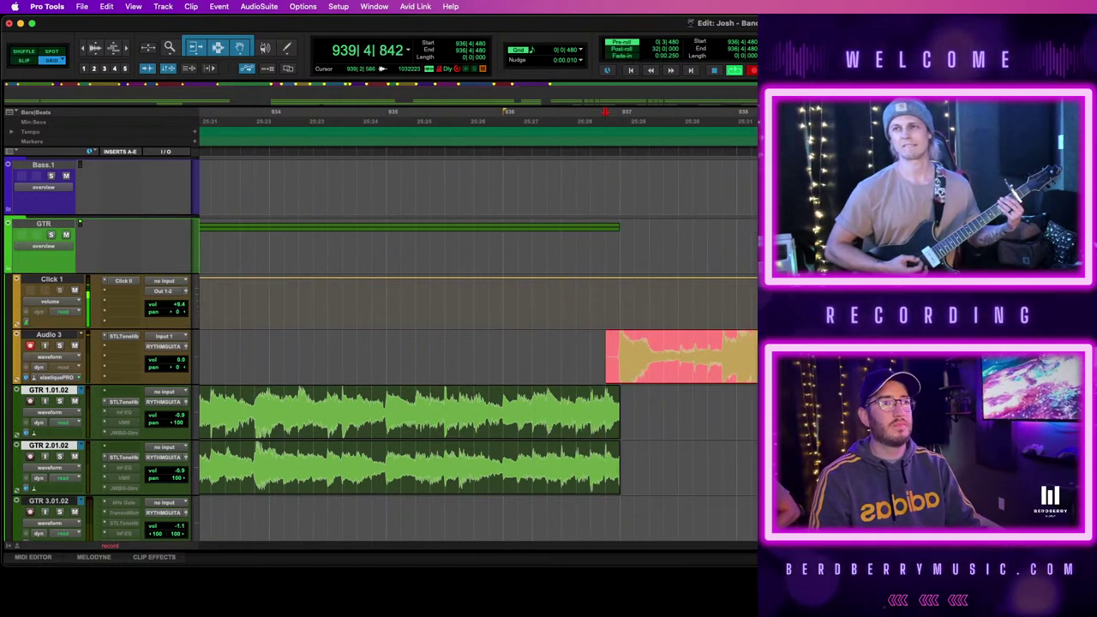
scroll(478, 411, right, 2)
key(super+period)
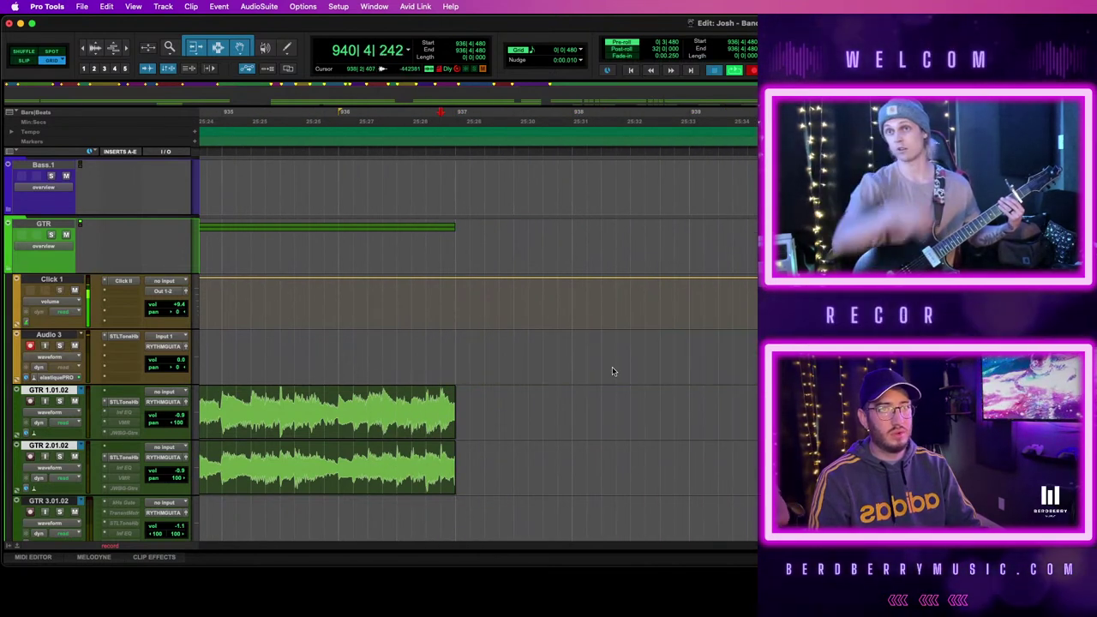
Play back the new Audio 3 take and re-record it from its start just before bar 937
key(space)
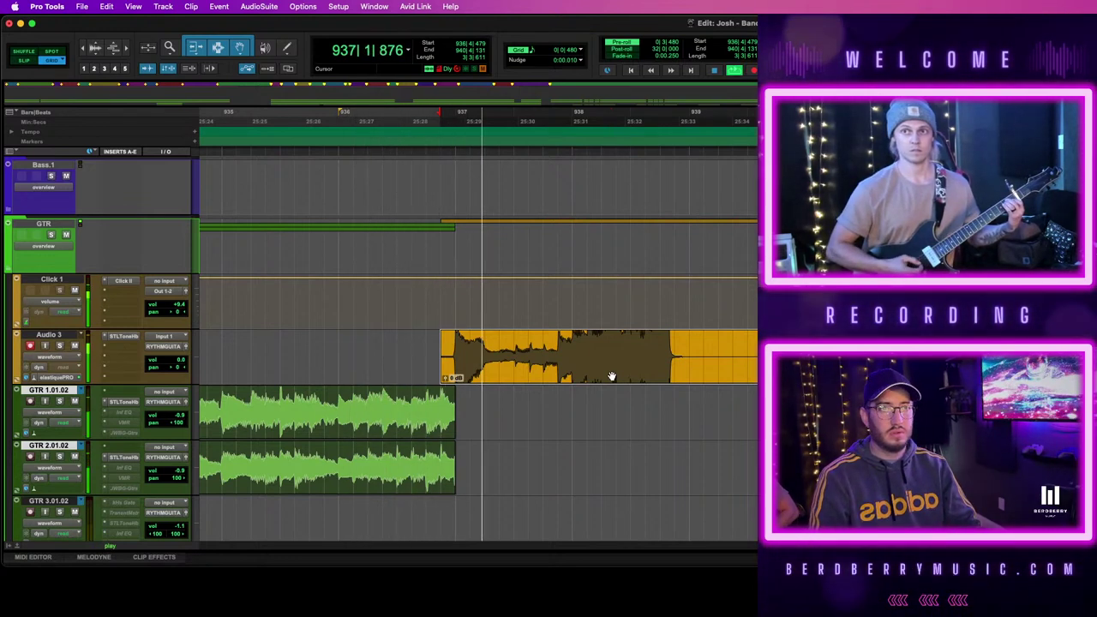
key(space)
key(space)
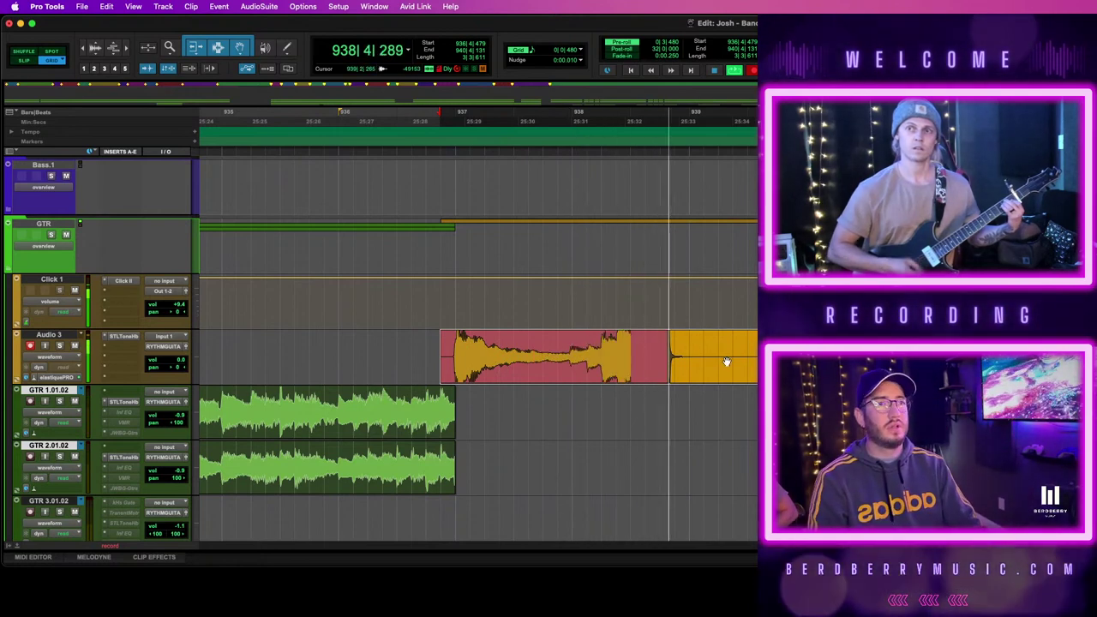
key(space)
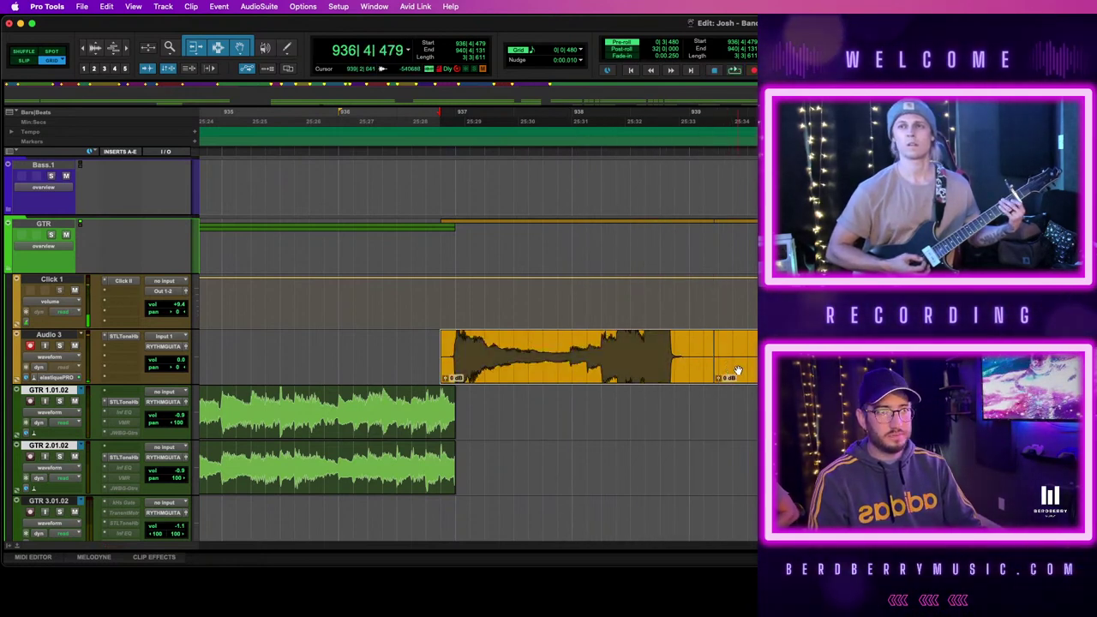
Play back the new Audio 3 take and delete its tail from 938|4|480 onward
key(alt+0)
key(Return)
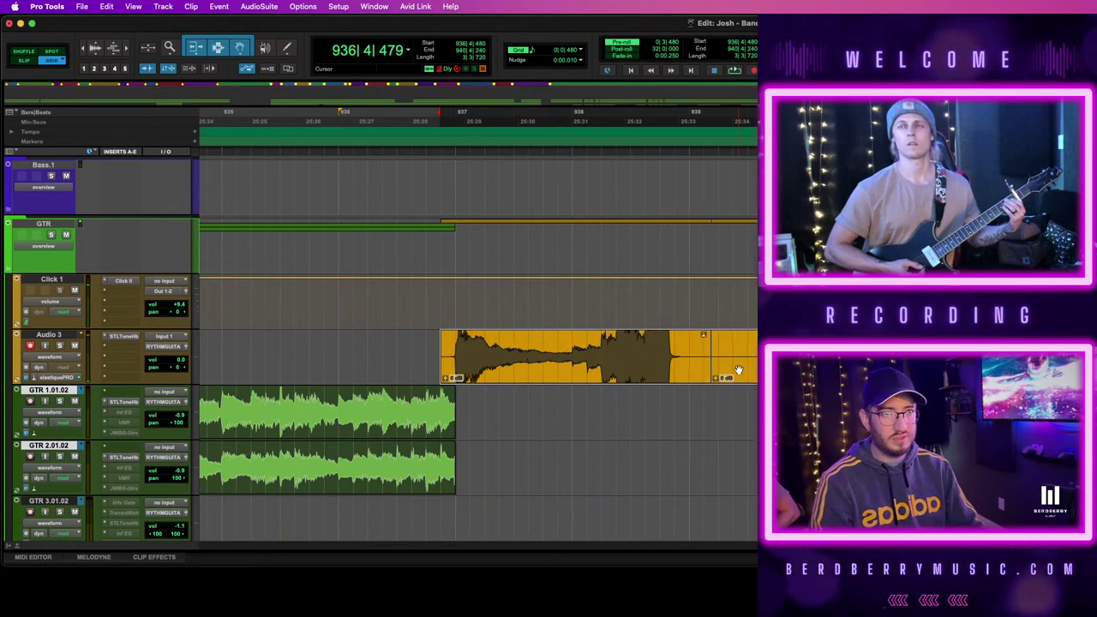
key(space)
drag(674, 347, 754, 347)
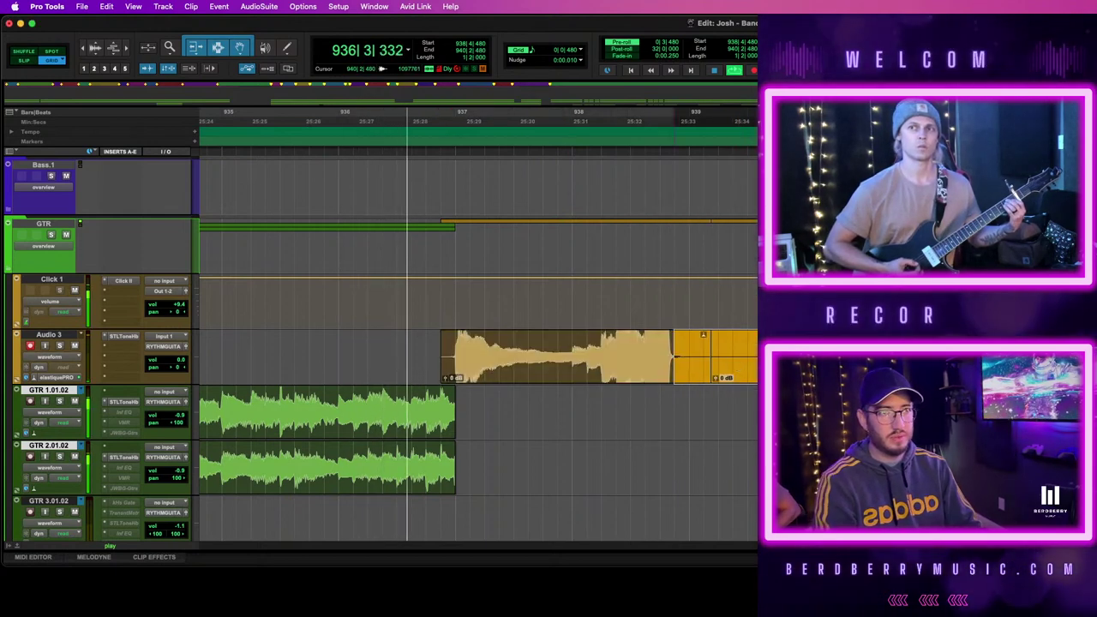
key(BackSpace)
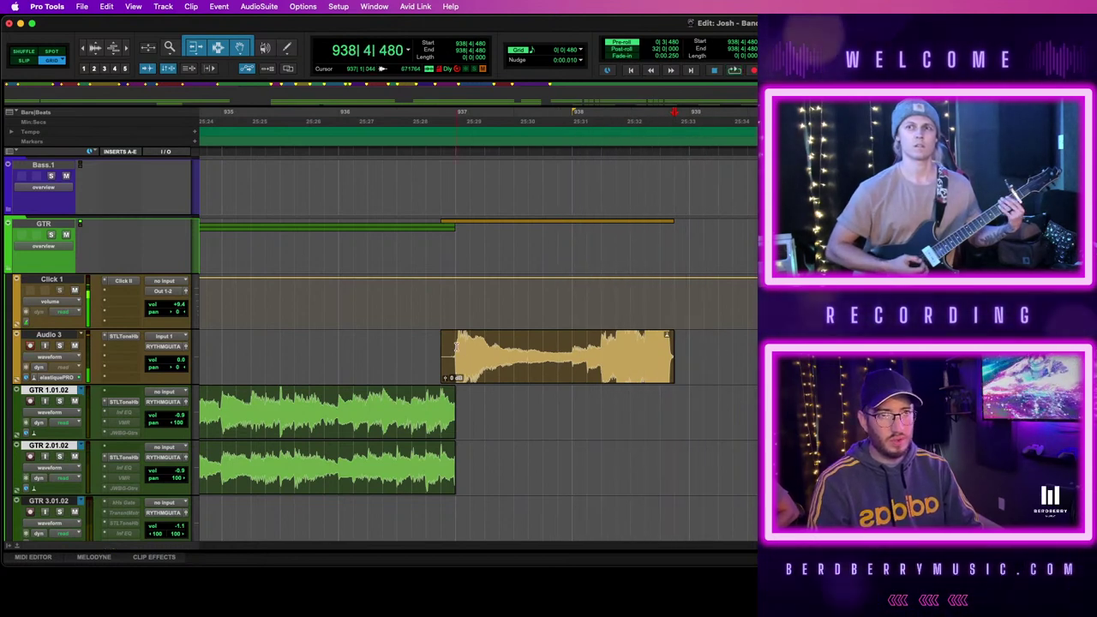
Trim the take's start to bar 937, move the clip to GTR 1.01.02 and play it back
drag(438, 356, 455, 355)
click(516, 378)
drag(518, 376, 518, 431)
click(440, 348)
key(space)
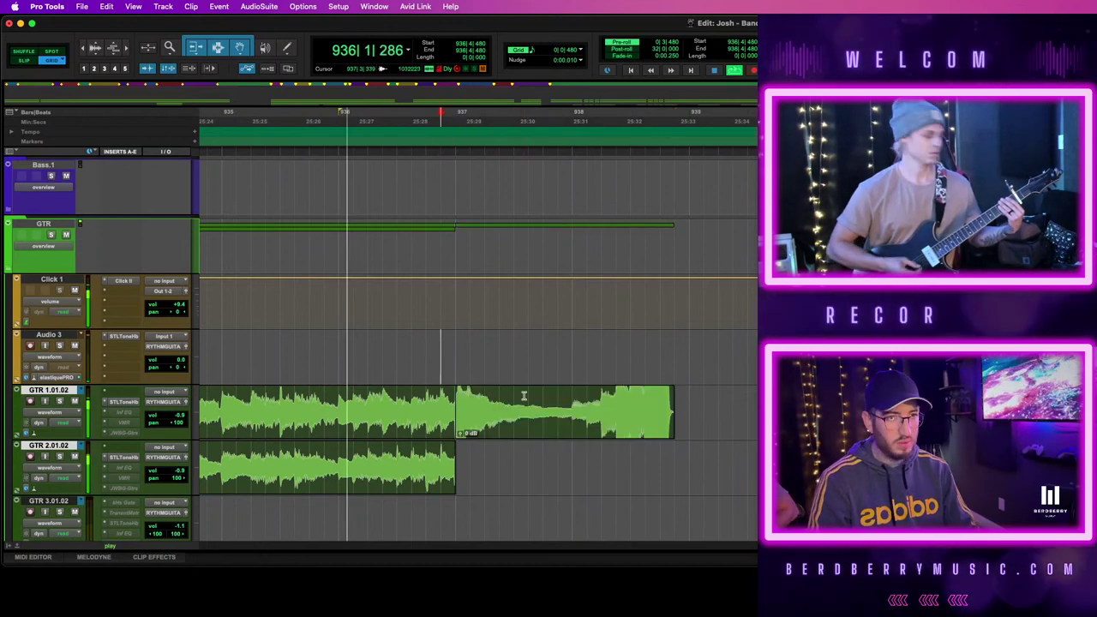
Mute the new clip on GTR 1.01.02 and record a second take of the part on Audio 3
click(556, 434)
key(super+m)
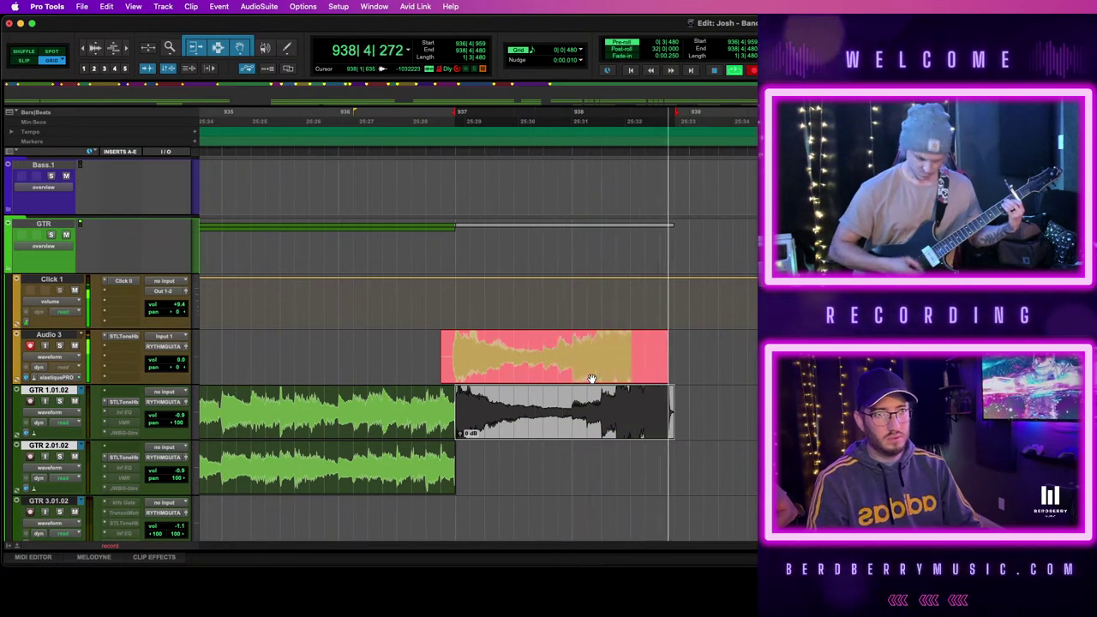
key(space)
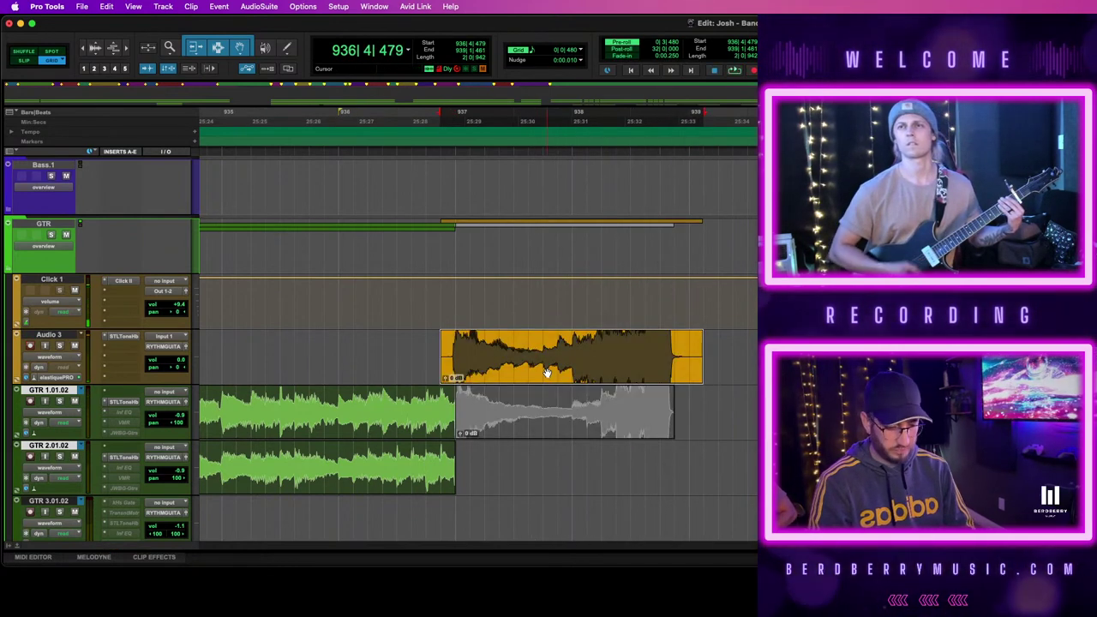
Trim the second take to run from bar 937 to 938|4|480 and move it to GTR 2.01.02
drag(447, 345, 455, 347)
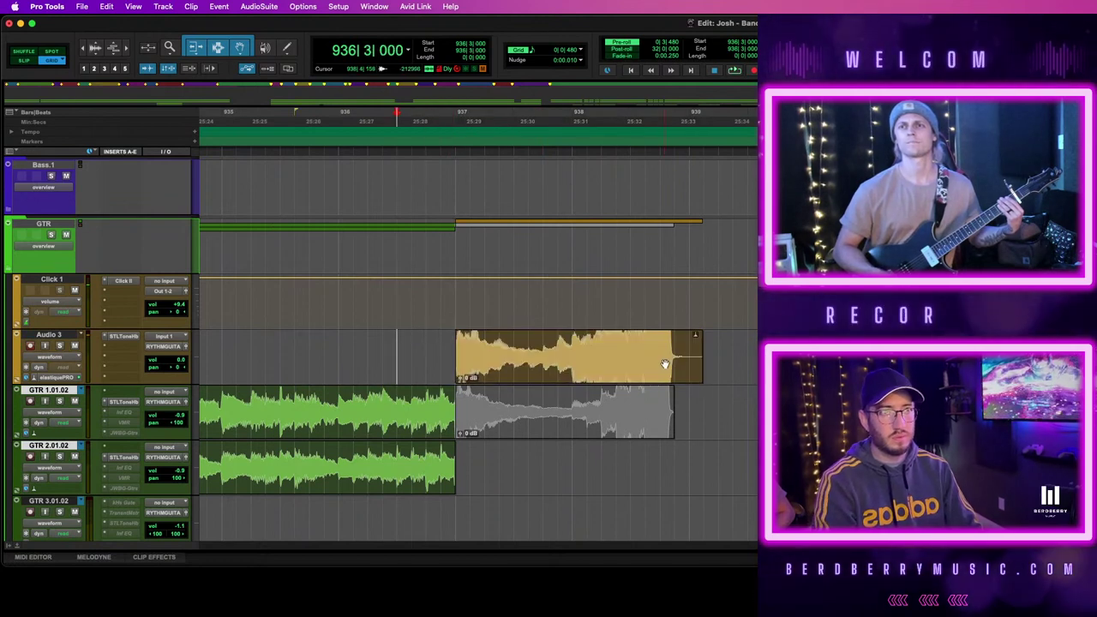
drag(676, 343, 732, 345)
key(BackSpace)
drag(612, 368, 576, 431)
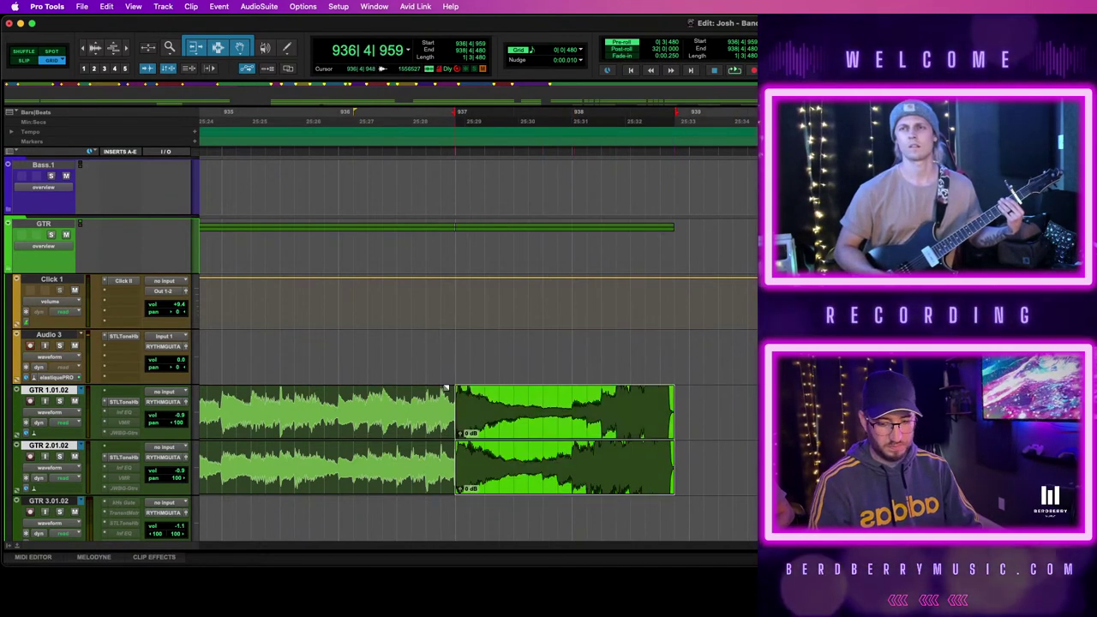
Play back the doubled guitar part on both guitar tracks through the end of bar 938
key(space)
key(t)
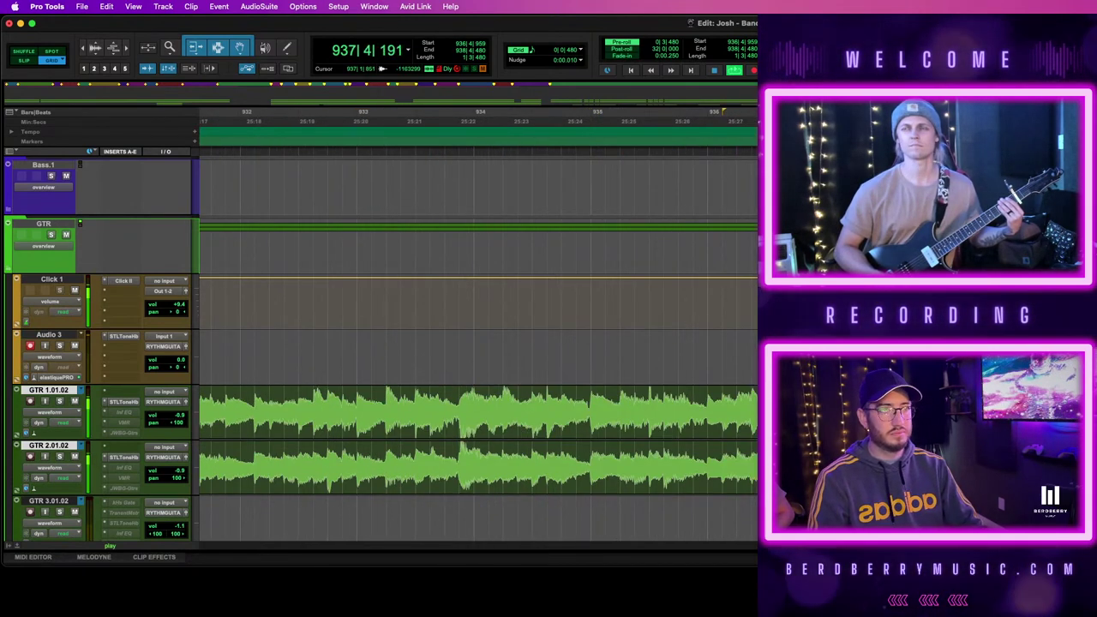
key(super+bracketleft)
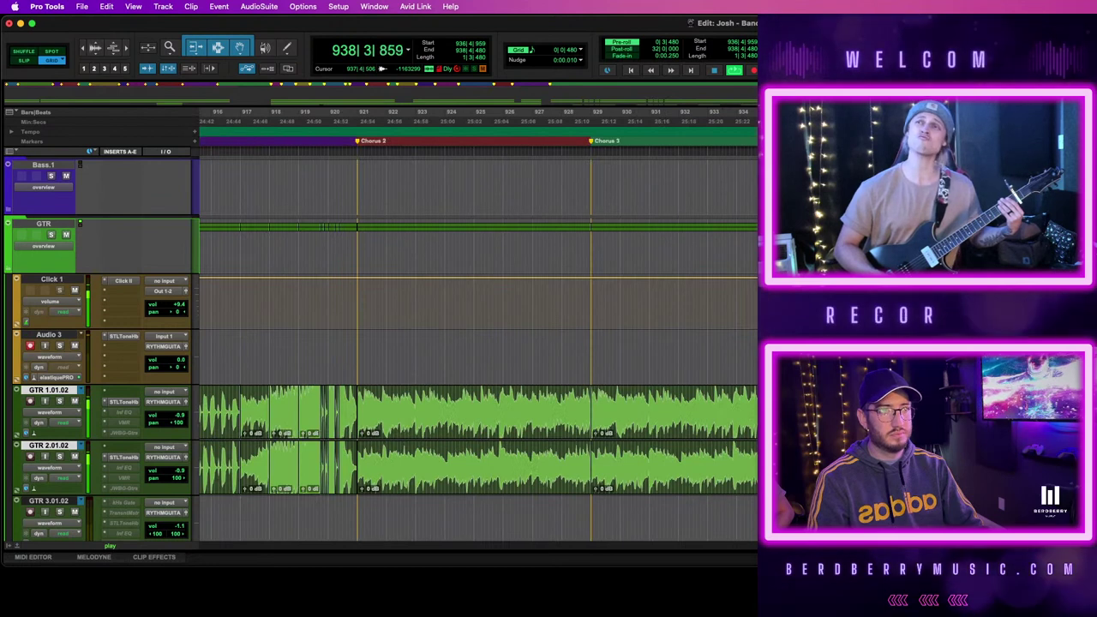
key(space)
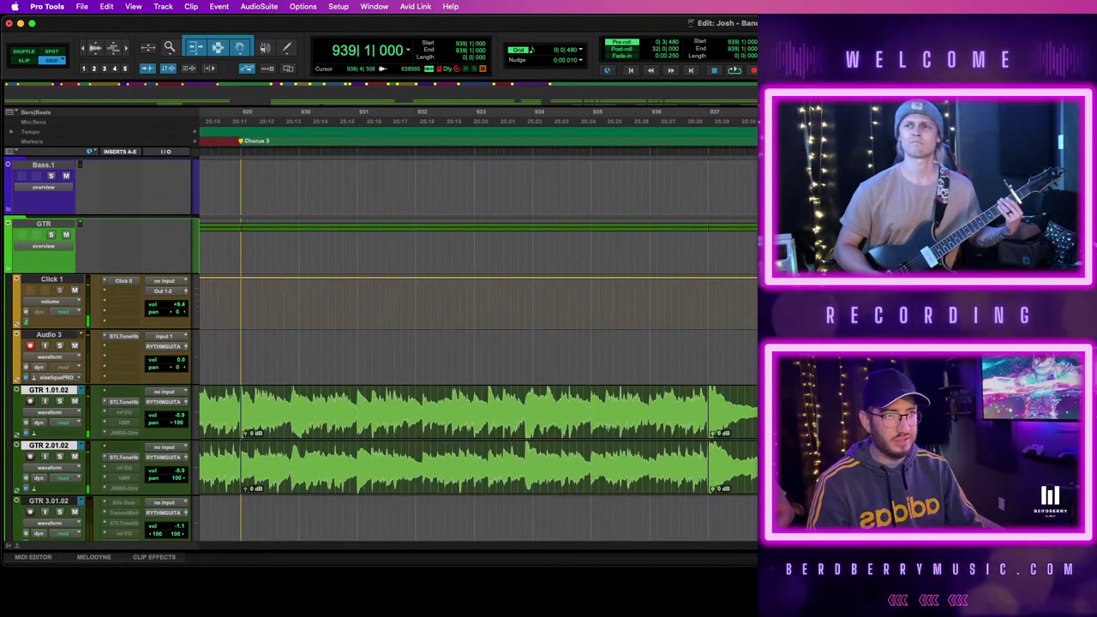
Add a marker named Heavy Outro at 939|1|000
key(KP_Enter)
text(Int)
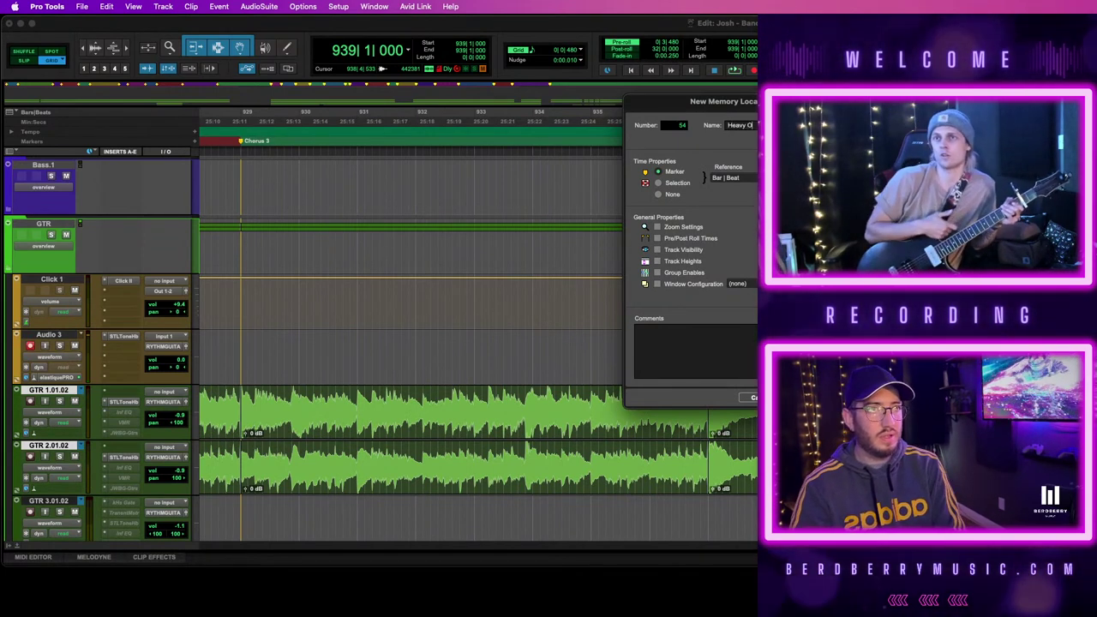
key(Return)
key(e)
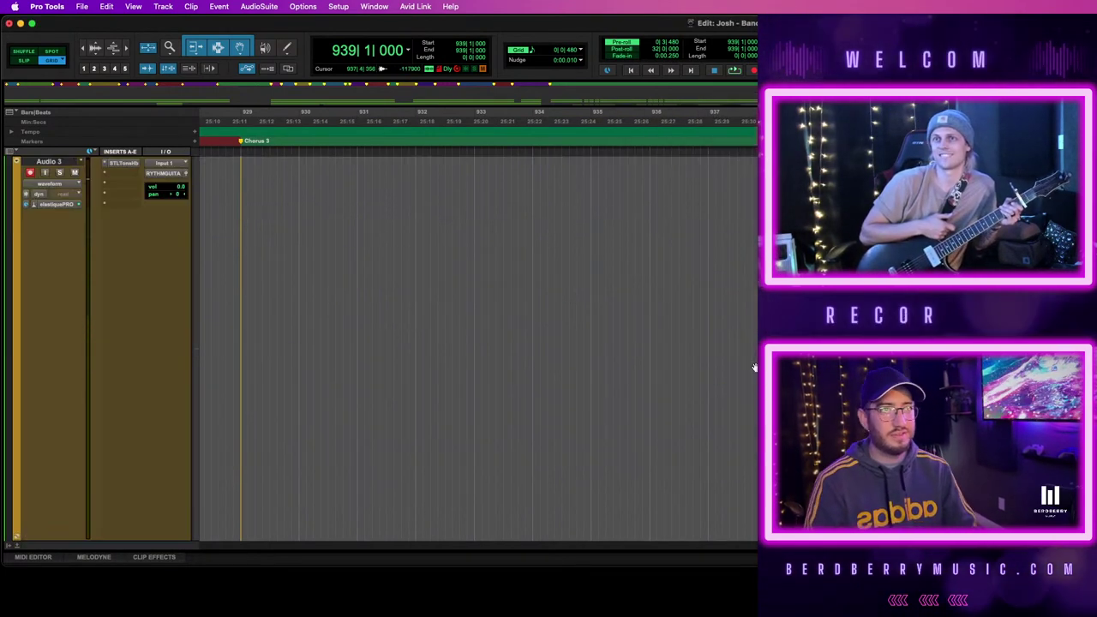
key(e)
Copy the Heavy Intro clips from 855|1|000 to 863|1|000 on both guitar tracks
key(r)
key(r)
key(r)
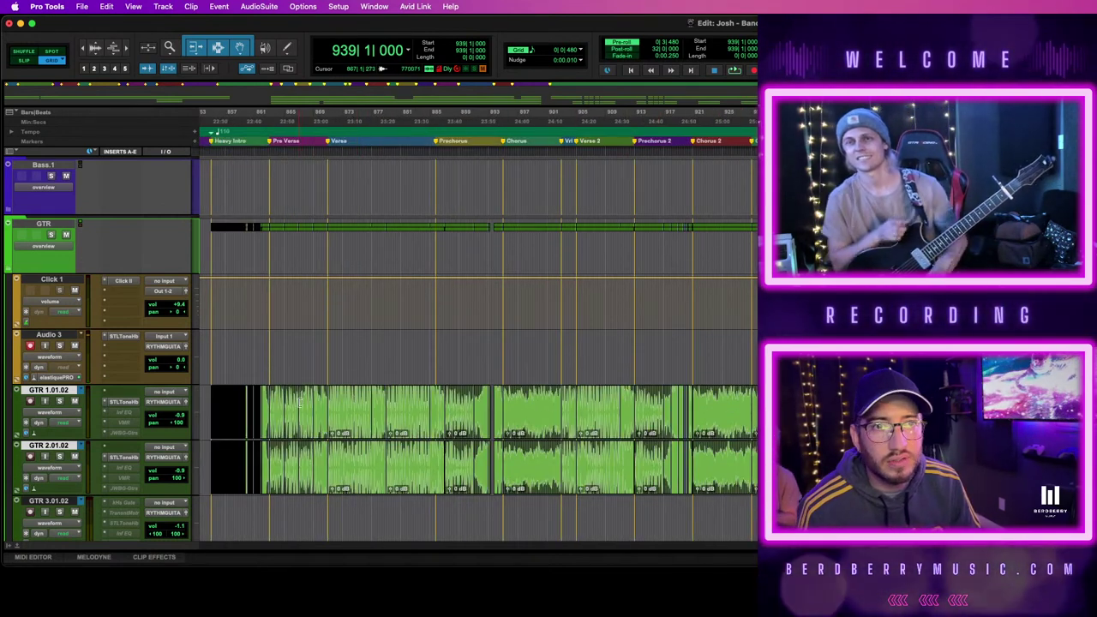
scroll(300, 402, left, 3)
key(super+bracketright)
key(super+bracketright)
key(super+bracketright)
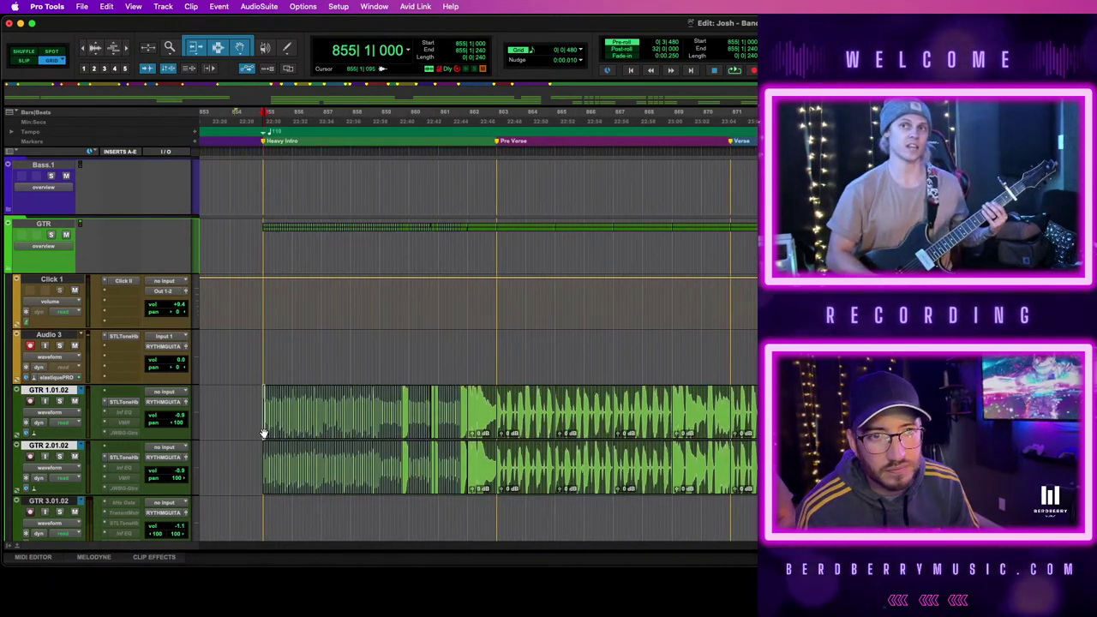
click(485, 426)
shift+click(483, 488)
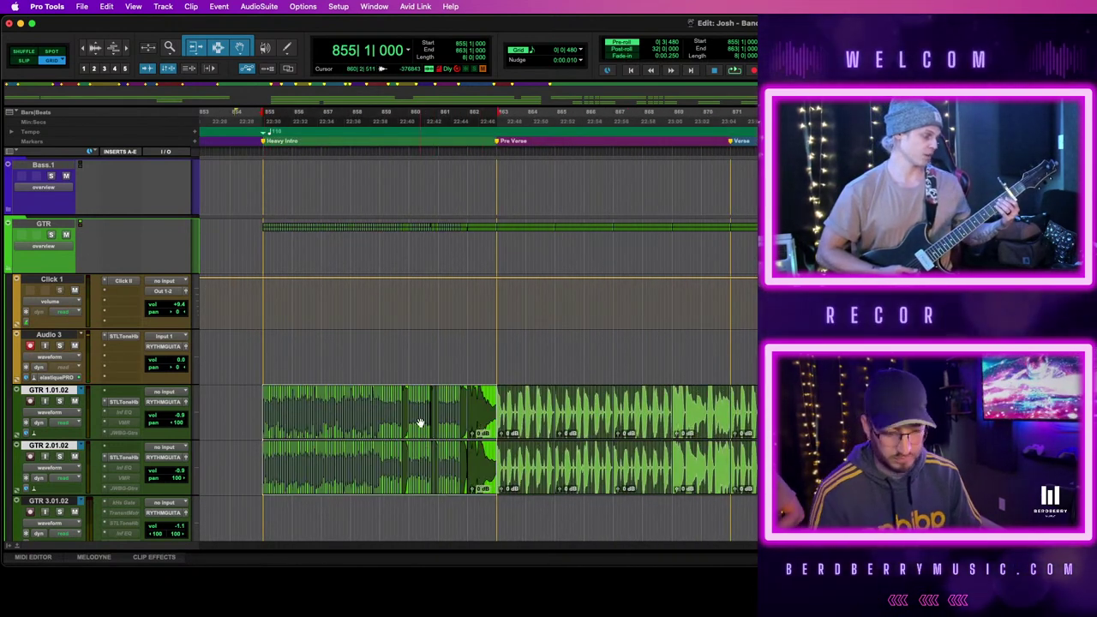
Recall the Heavy Outro memory location, paste the copied Heavy Intro clips at 939|1|000 and start playback
key(super+KP_5)
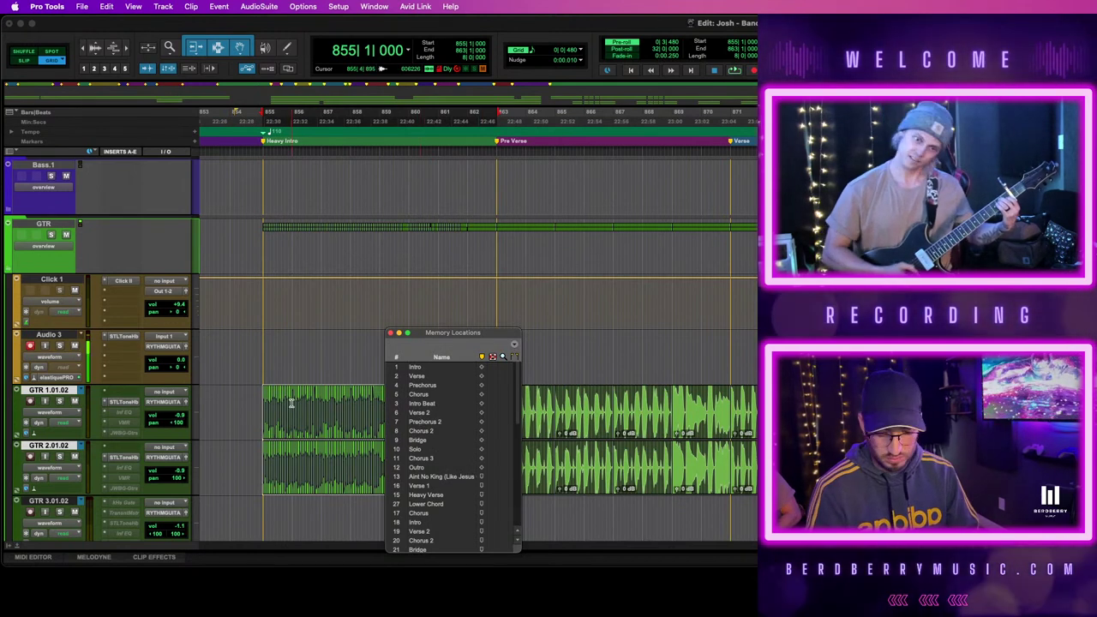
scroll(436, 514, down, 10)
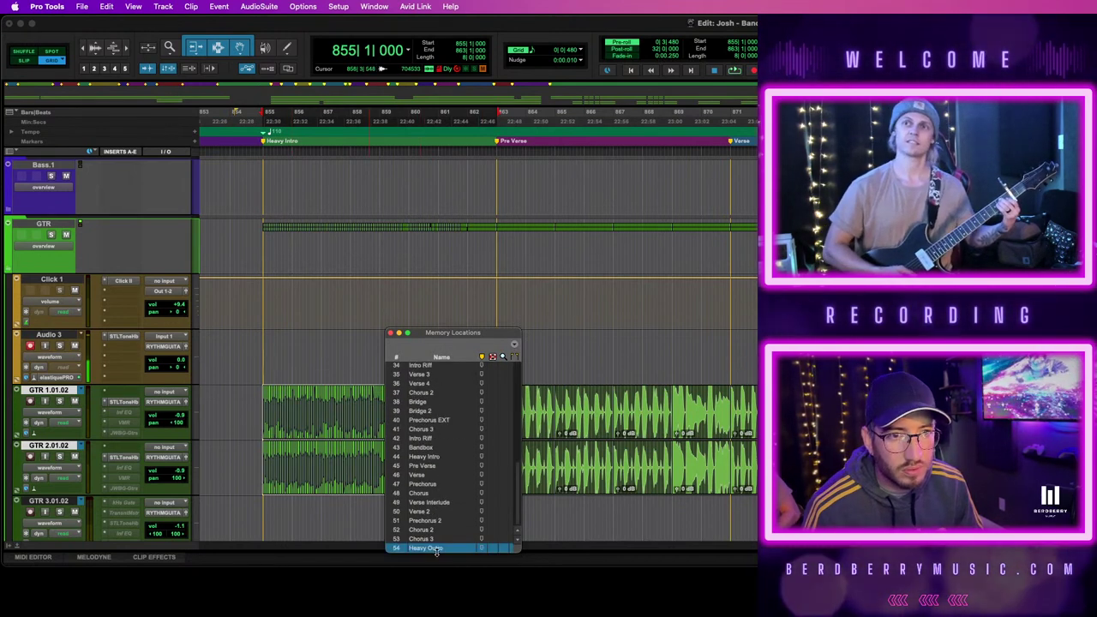
click(436, 548)
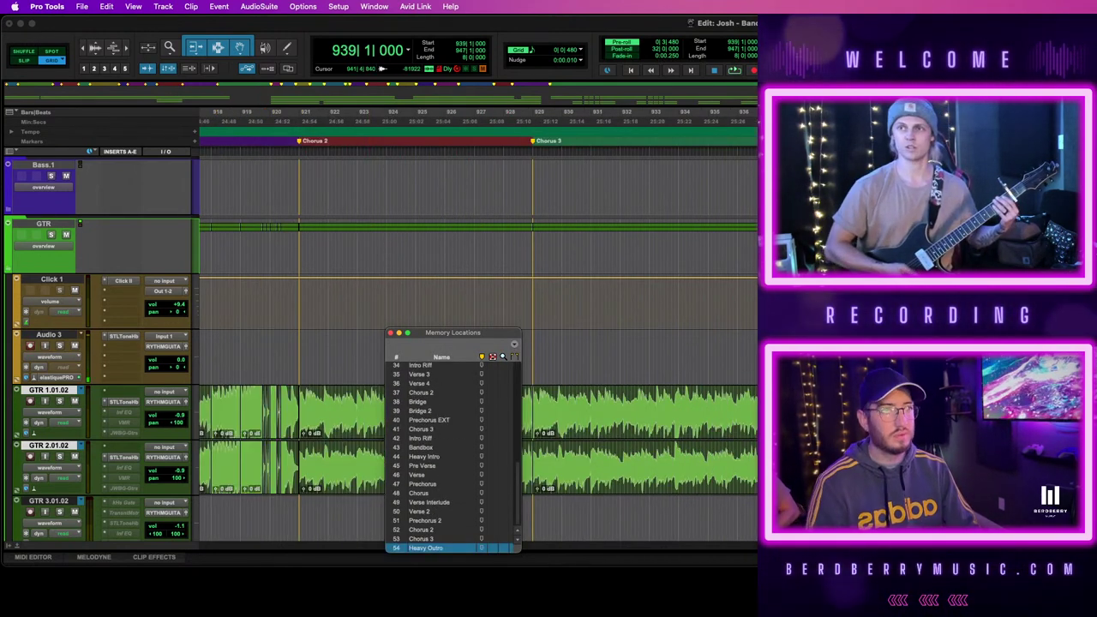
key(space)
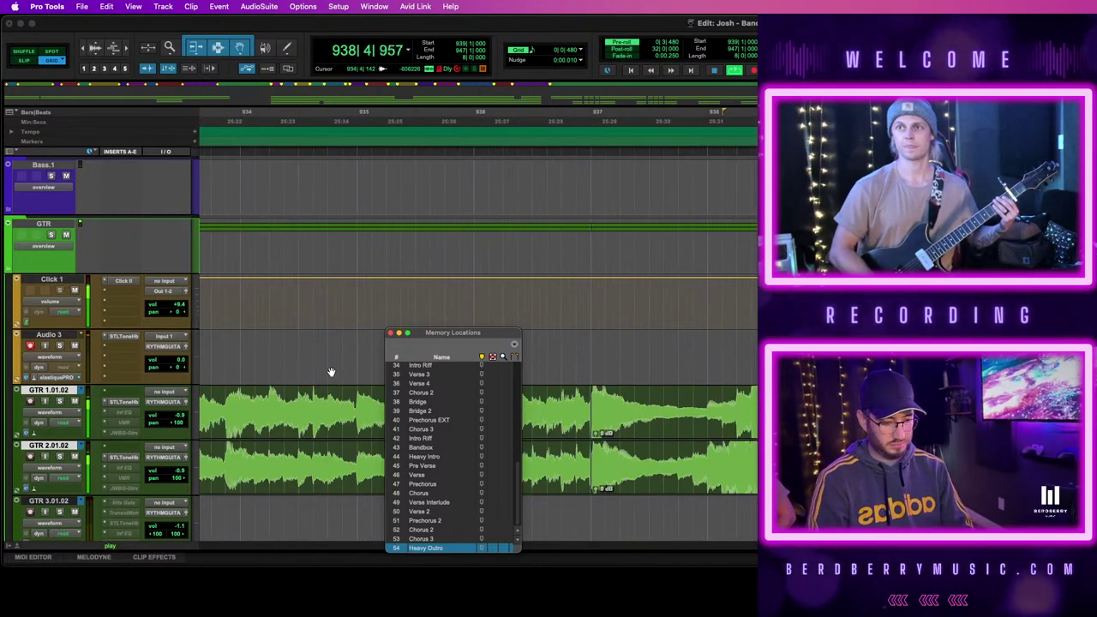
key(super+5)
Check the pasted Heavy Outro clips up to bar 945 and play the transition from 939|1|000 with pre-roll
key(r)
key(r)
scroll(750, 348, right, 3)
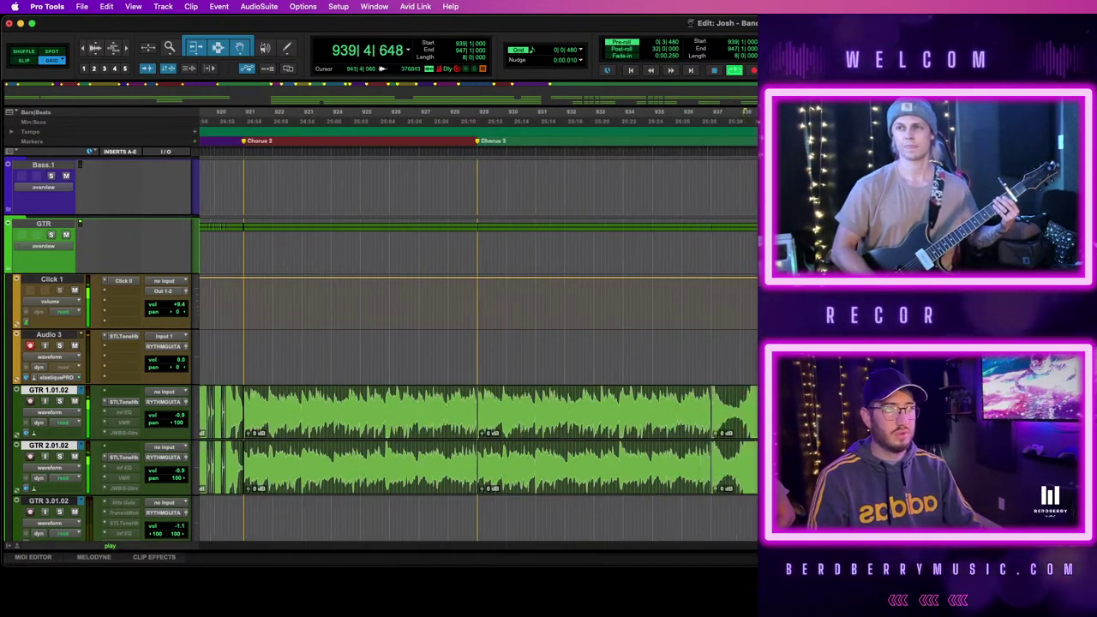
key(space)
click(748, 347)
key(t)
key(t)
key(t)
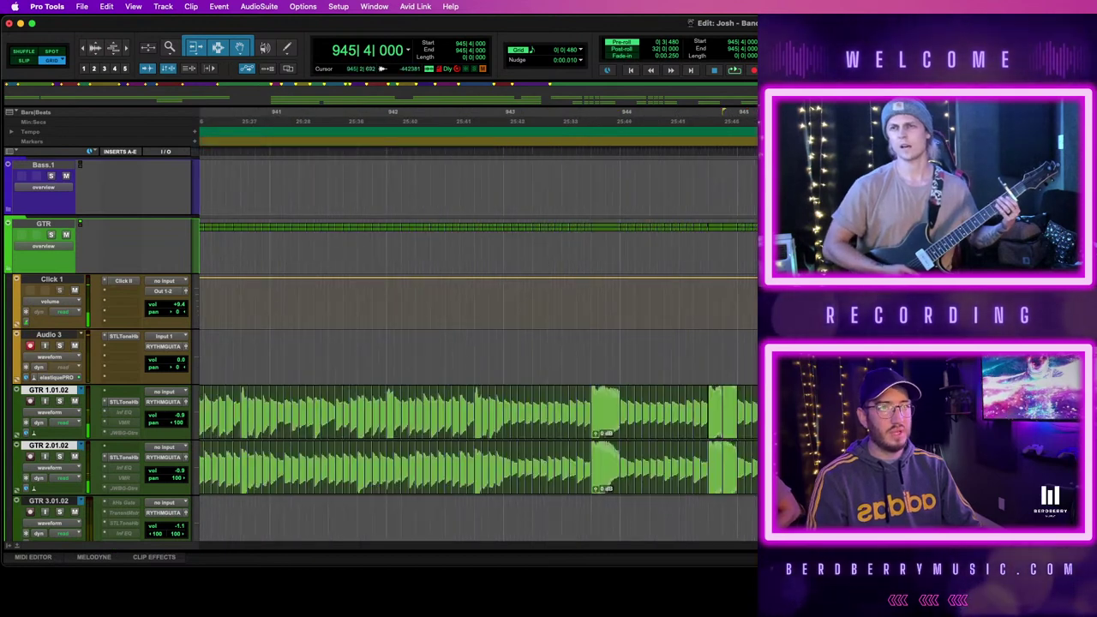
key(r)
key(r)
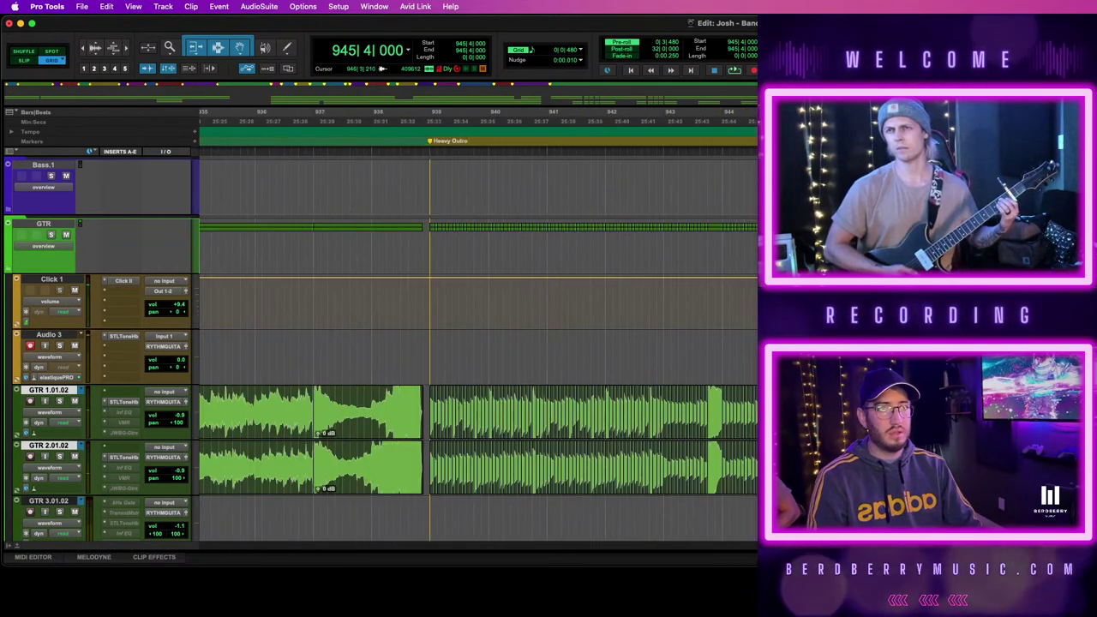
click(427, 343)
key(space)
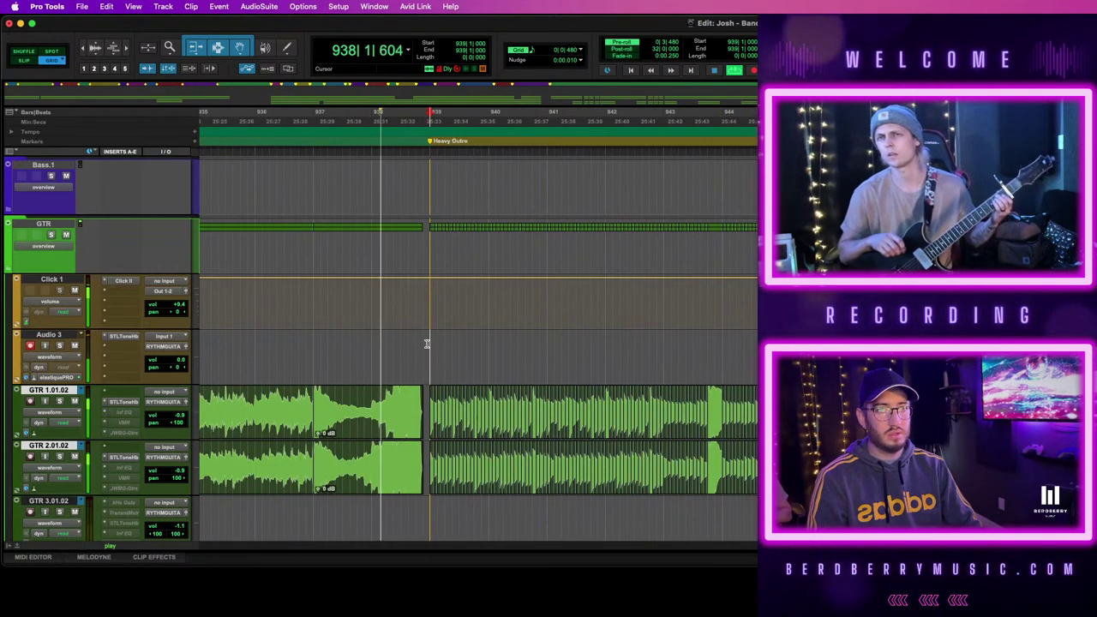
key(t)
key(t)
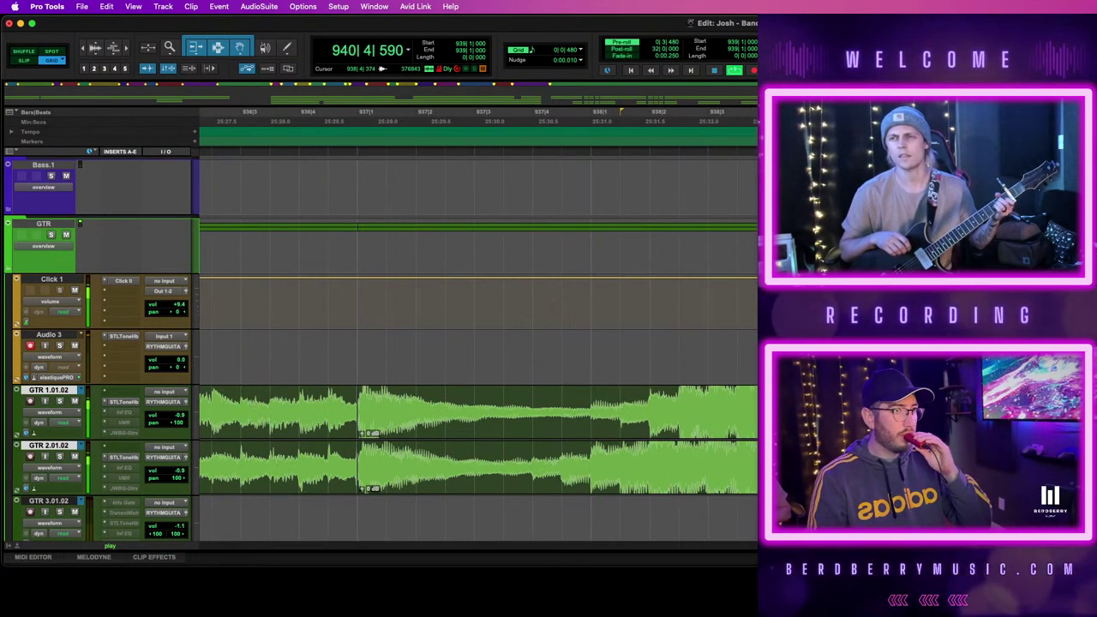
Play back the end of Chorus 3 and the following guitar part from 937|1|000
key(super+bracketleft)
key(super+bracketleft)
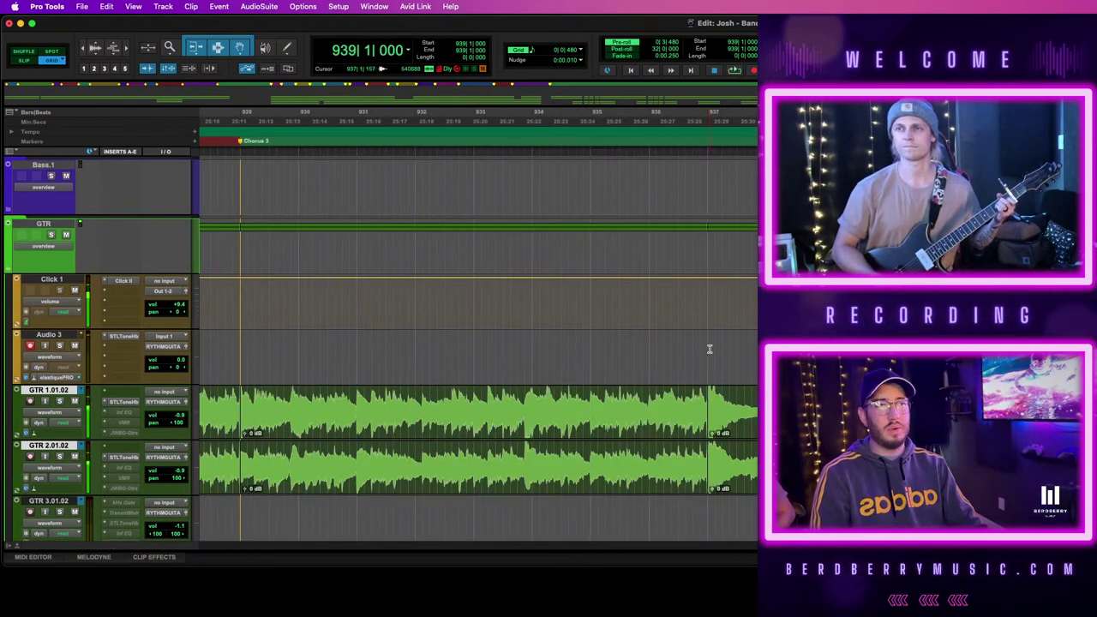
key(space)
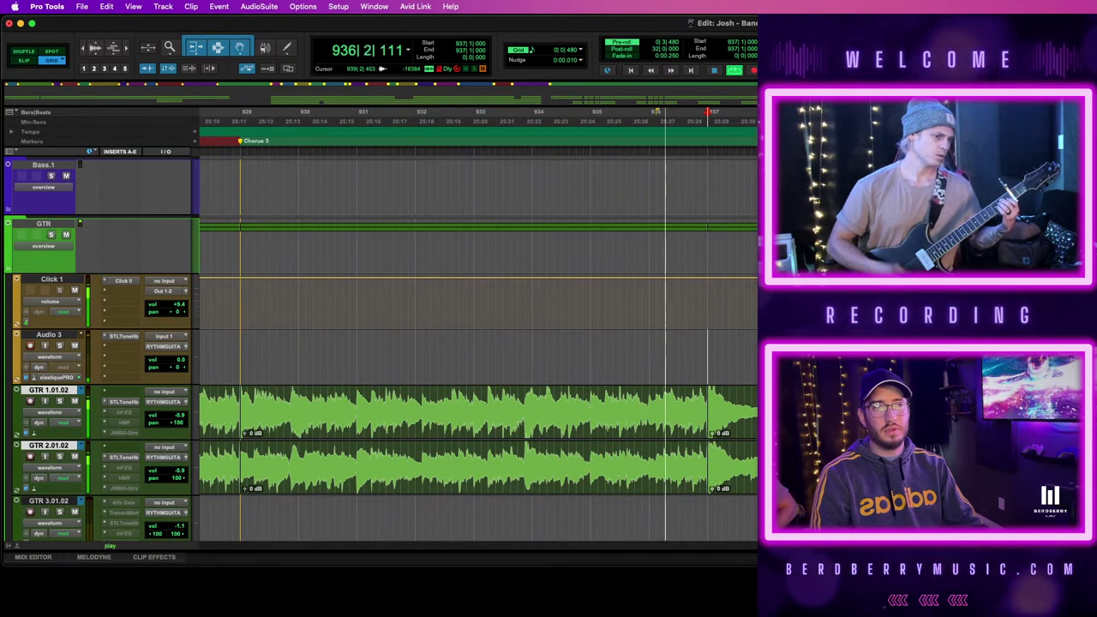
key(super+bracketright)
key(super+bracketright)
scroll(631, 427, right, 4)
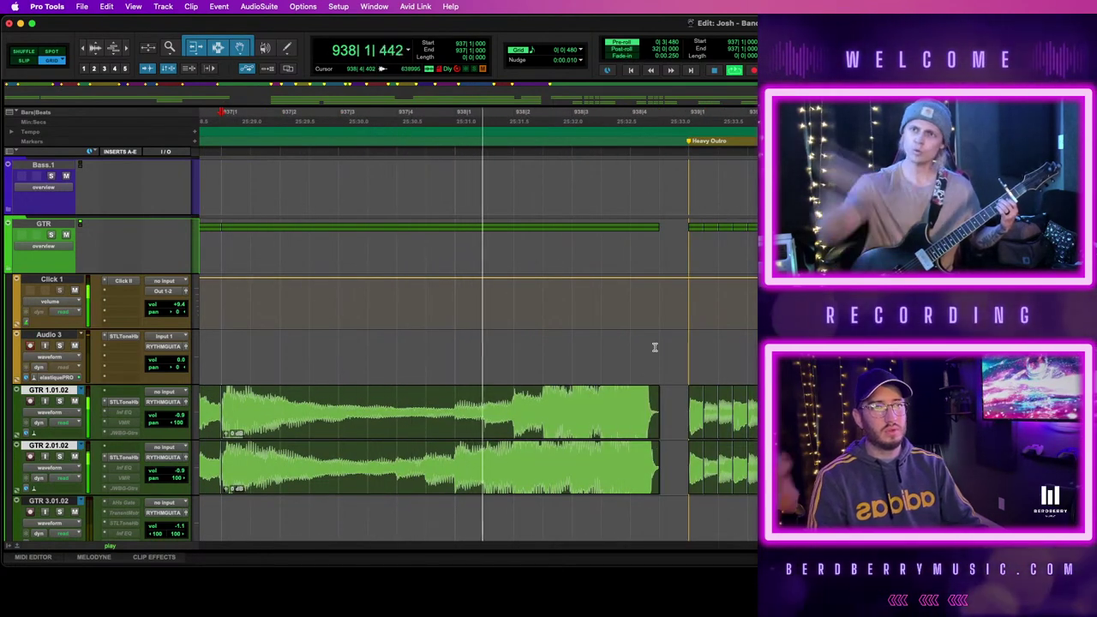
Cut the guitar clips before Heavy Outro back to 938|4|000 on both tracks and play from 938|1|000
key(space)
drag(634, 414, 677, 465)
key(BackSpace)
click(631, 402)
click(441, 346)
key(space)
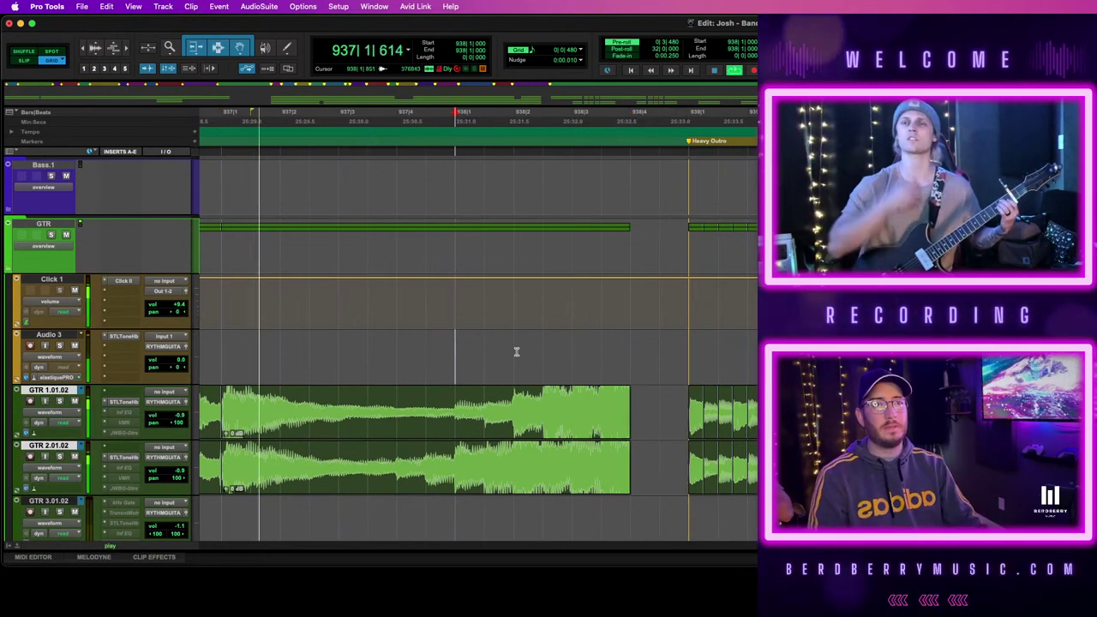
Extend the ends of both guitar clips before Heavy Outro out to 938|4|480
scroll(608, 368, right, 1)
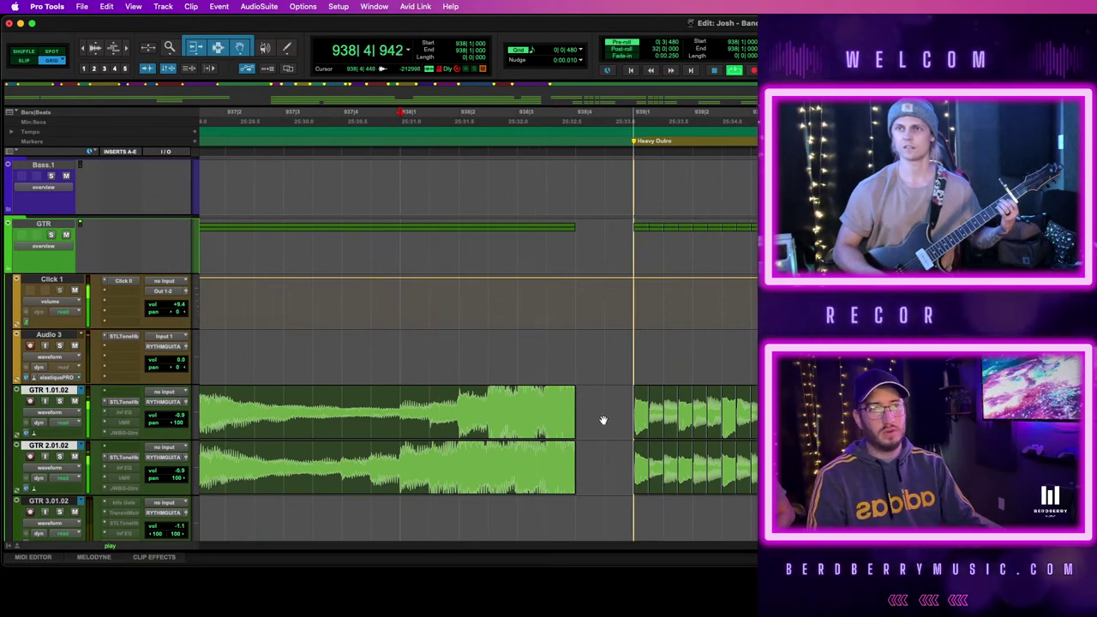
key(space)
drag(575, 407, 603, 406)
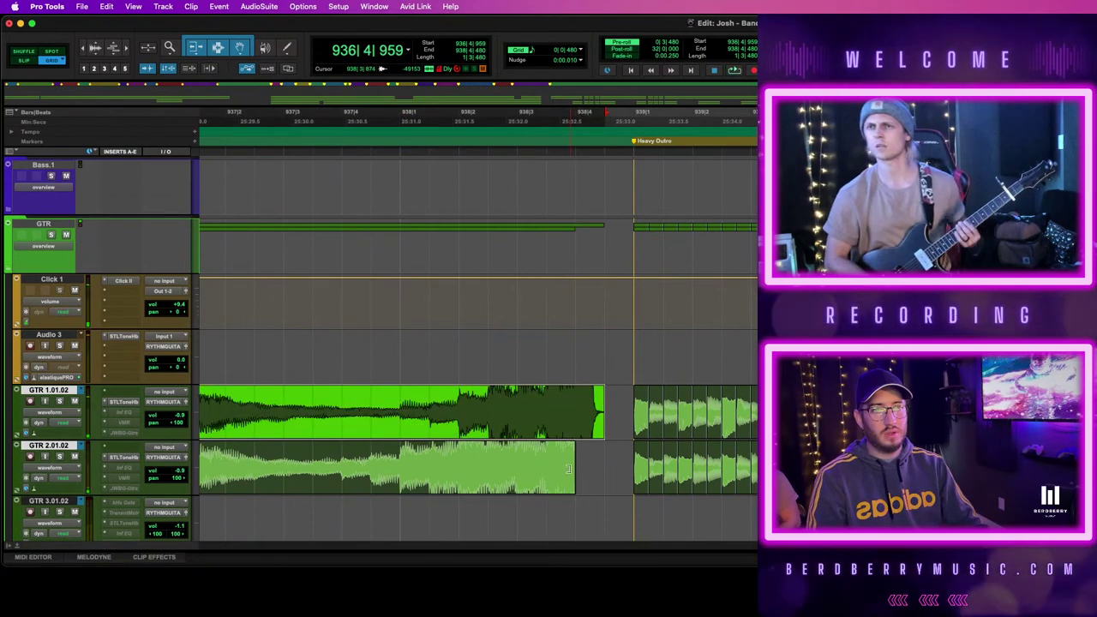
drag(574, 466, 604, 467)
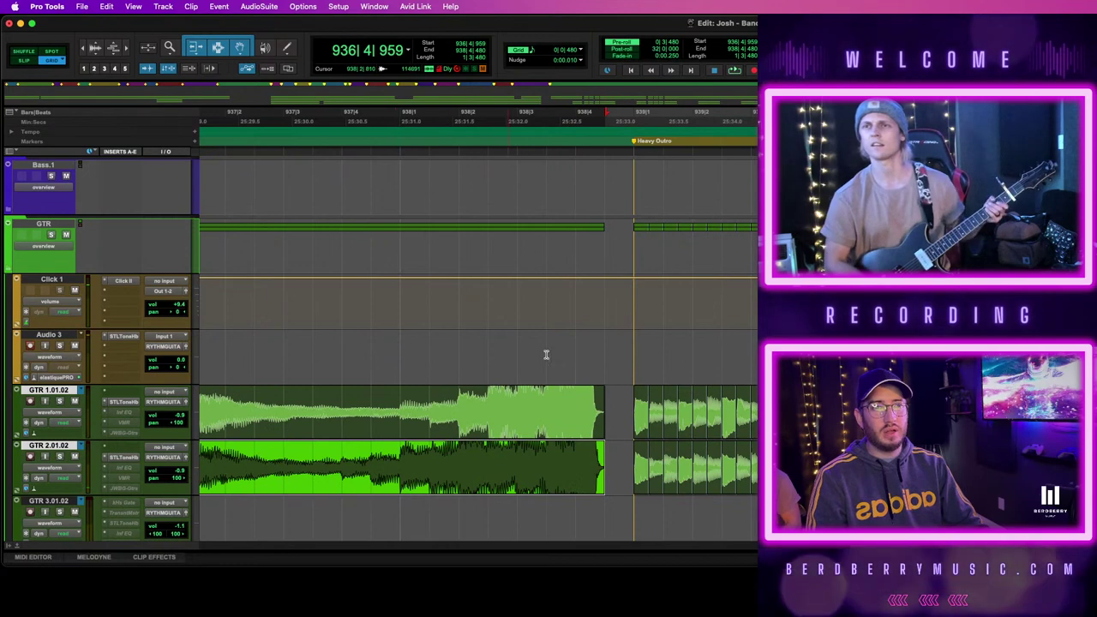
Play back the transition into Heavy Outro from 938|1|000 with pre-roll
drag(580, 398, 596, 401)
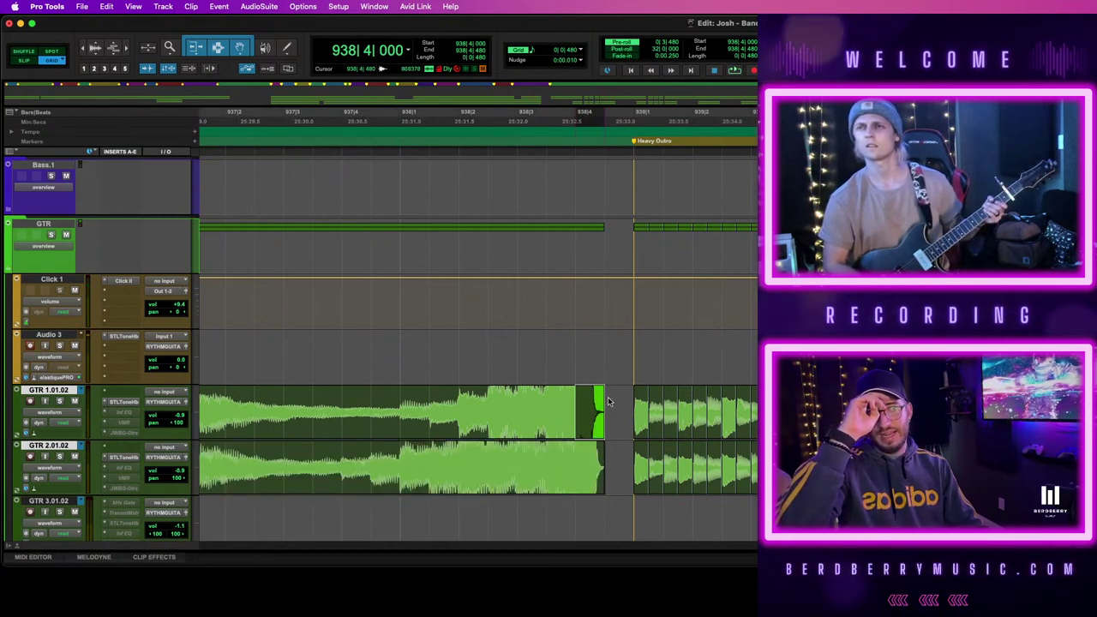
click(400, 352)
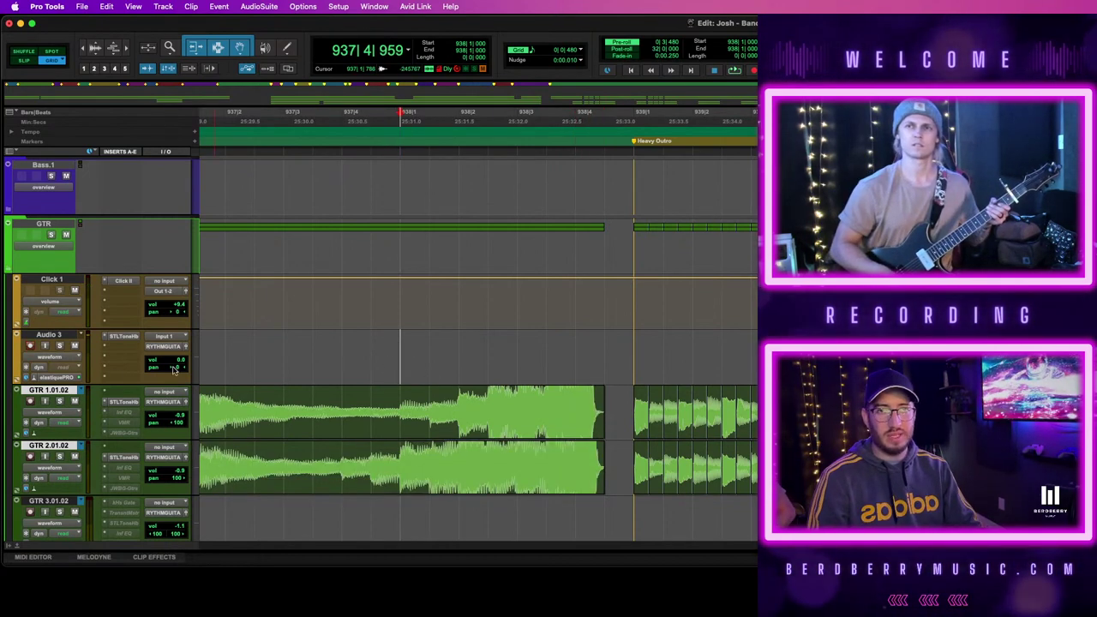
key(space)
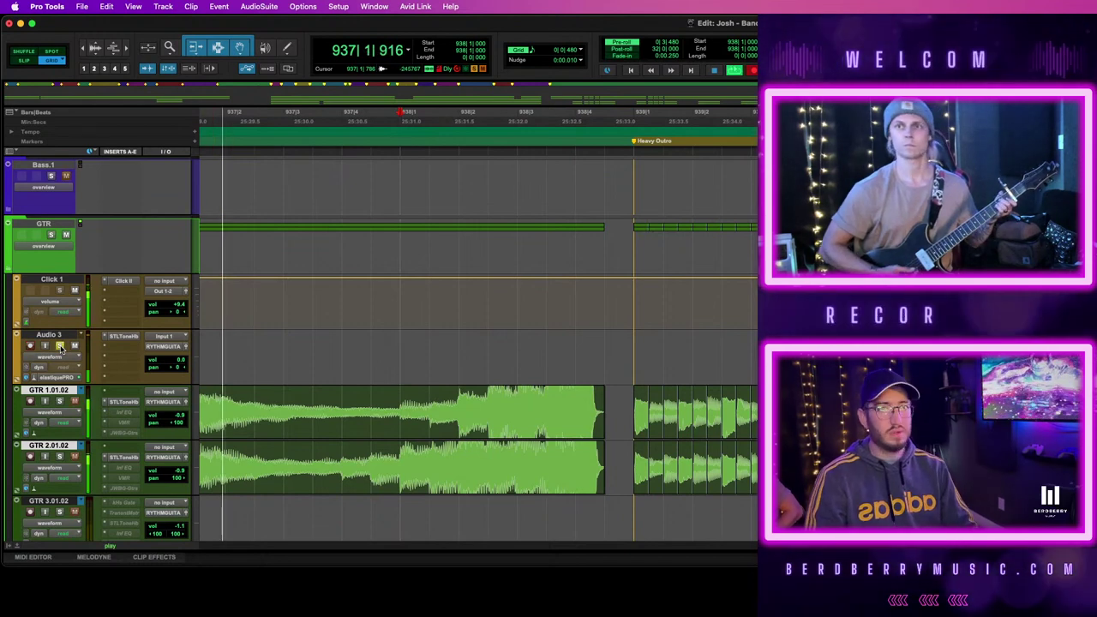
Record a guitar take on Audio 3 from 938|1|000, align its first hit to 938|4|000 and cut it after 938|4|480
key(space)
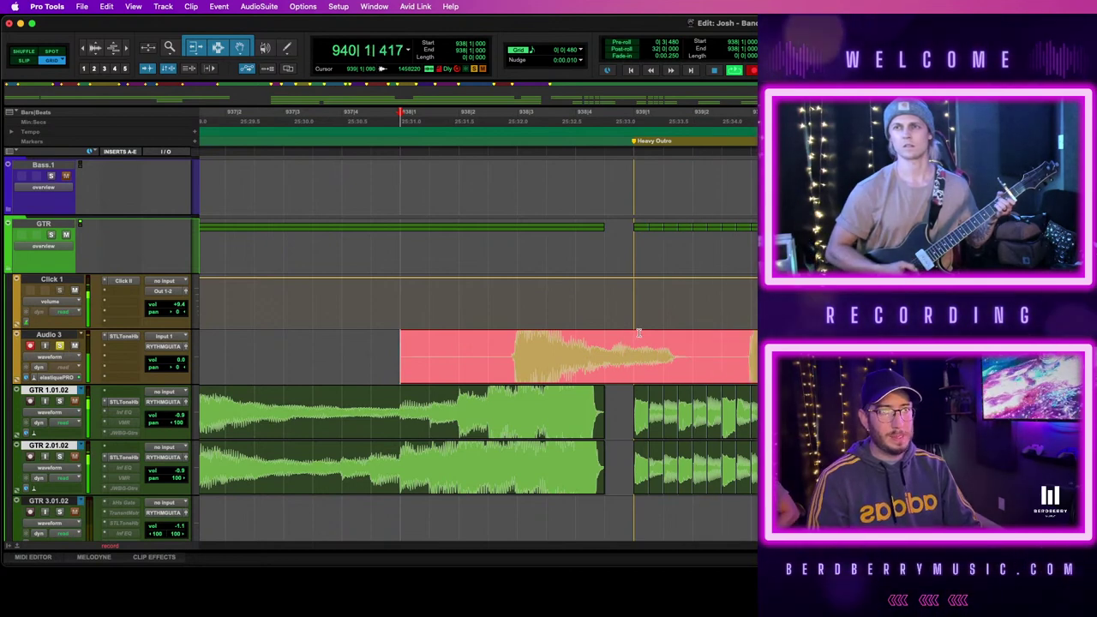
key(space)
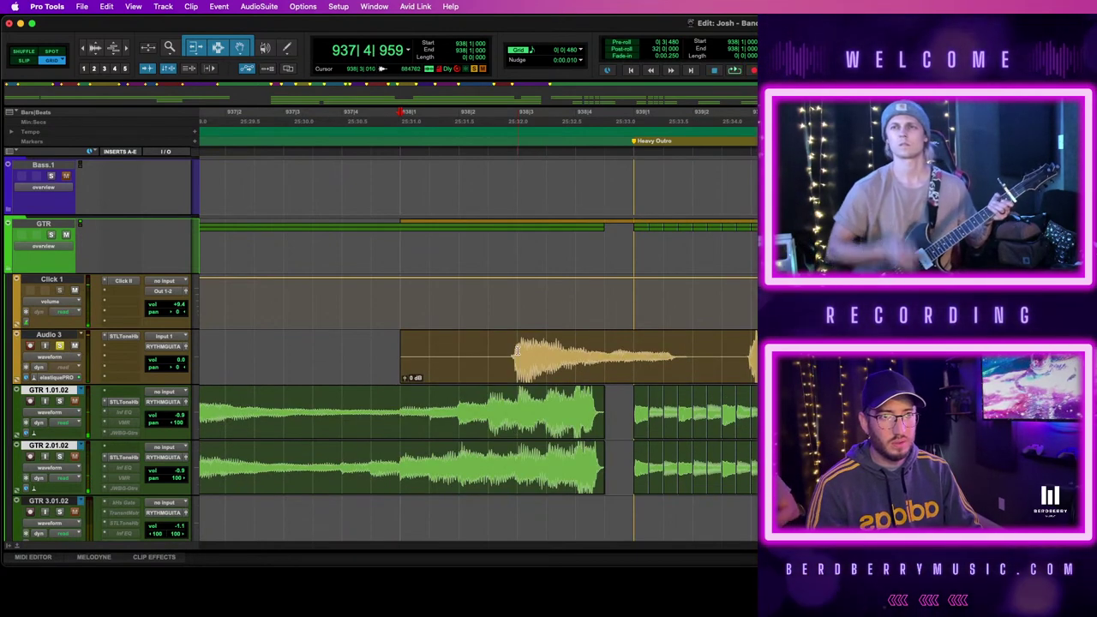
click(549, 369)
drag(548, 369, 694, 351)
key(Delete)
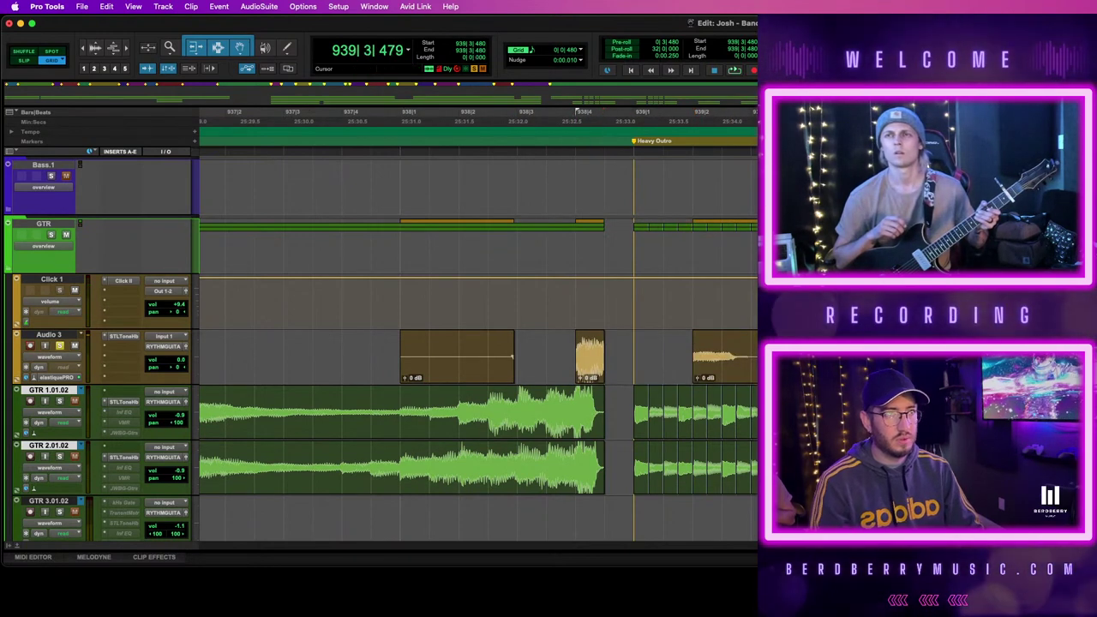
Move the trimmed guitar hit from Audio 3 onto the GTR 1 track at 938|4|000
click(585, 374)
drag(585, 375, 587, 412)
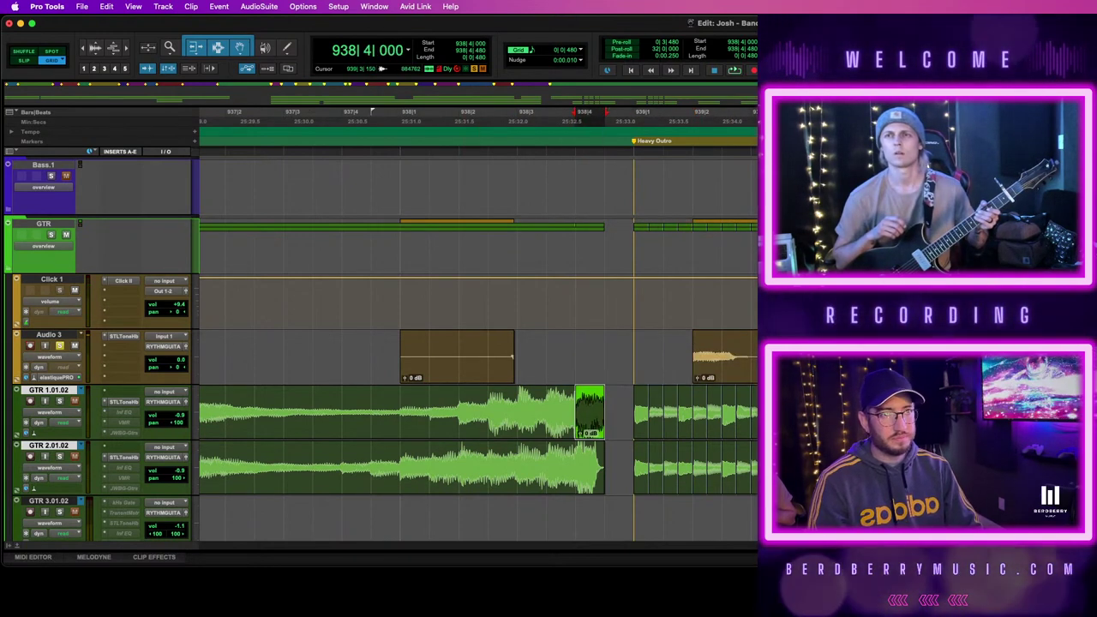
click(553, 426)
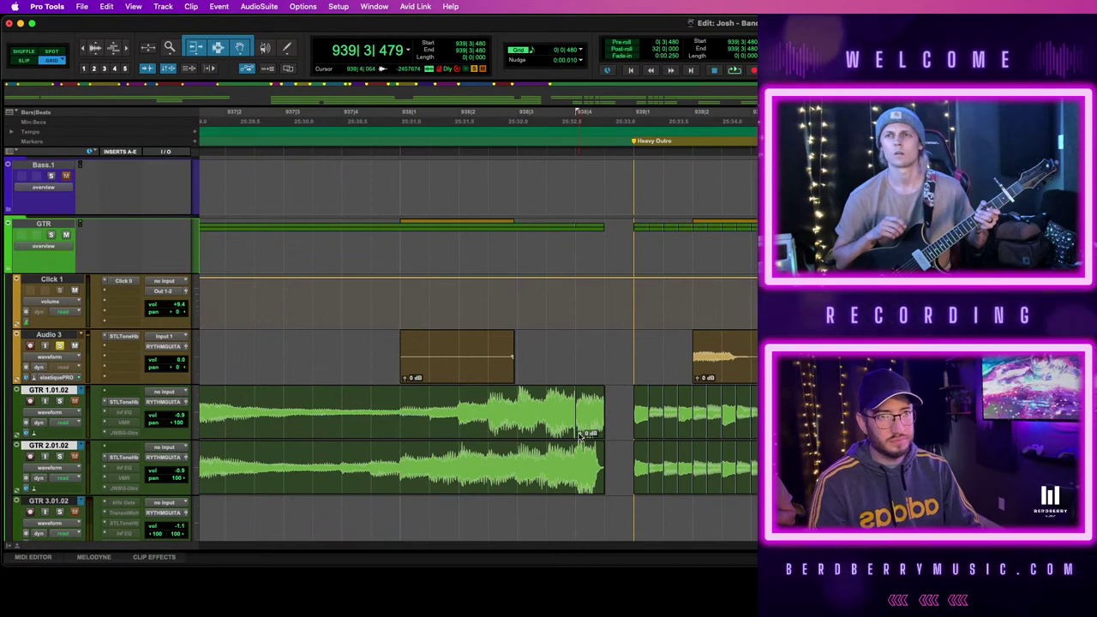
Raise the clip gain of the GTR 1 hit at 938|4|000 to +3.5 dB
key(t)
scroll(495, 445, left, 2)
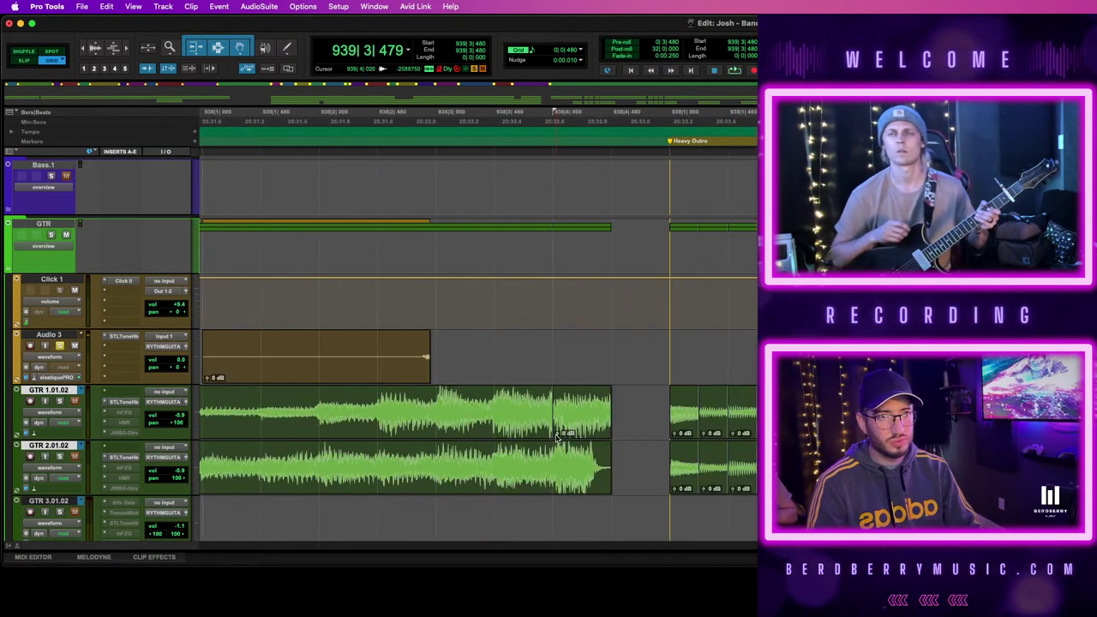
drag(555, 438, 554, 433)
key(super+alt+[)
key(super+alt+[)
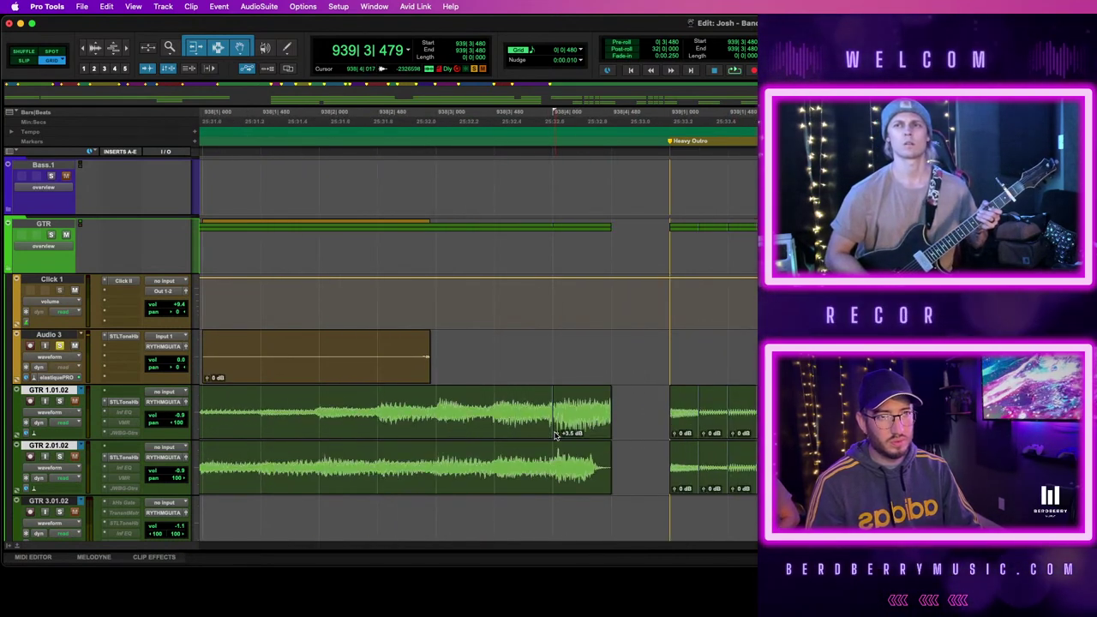
key(super+alt+])
key(super+alt+bracketright)
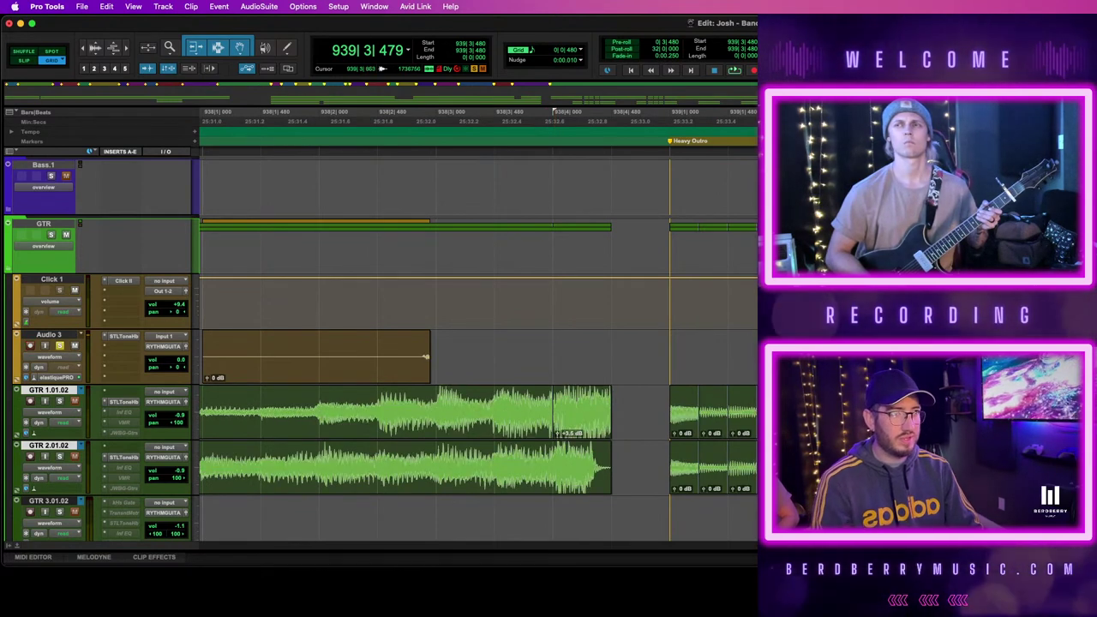
Move the second recorded hit on Audio 3 to 938|4|000 and delete everything after 938|4|480
key(Tab)
drag(1068, 377, 565, 384)
click(579, 435)
key(Tab)
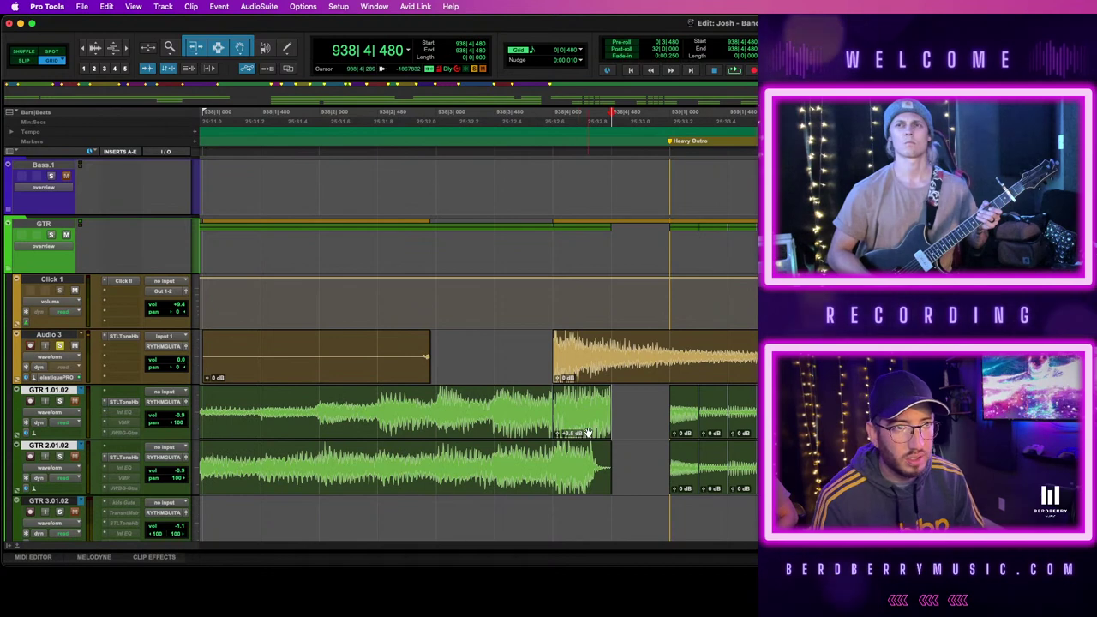
drag(610, 349, 1004, 351)
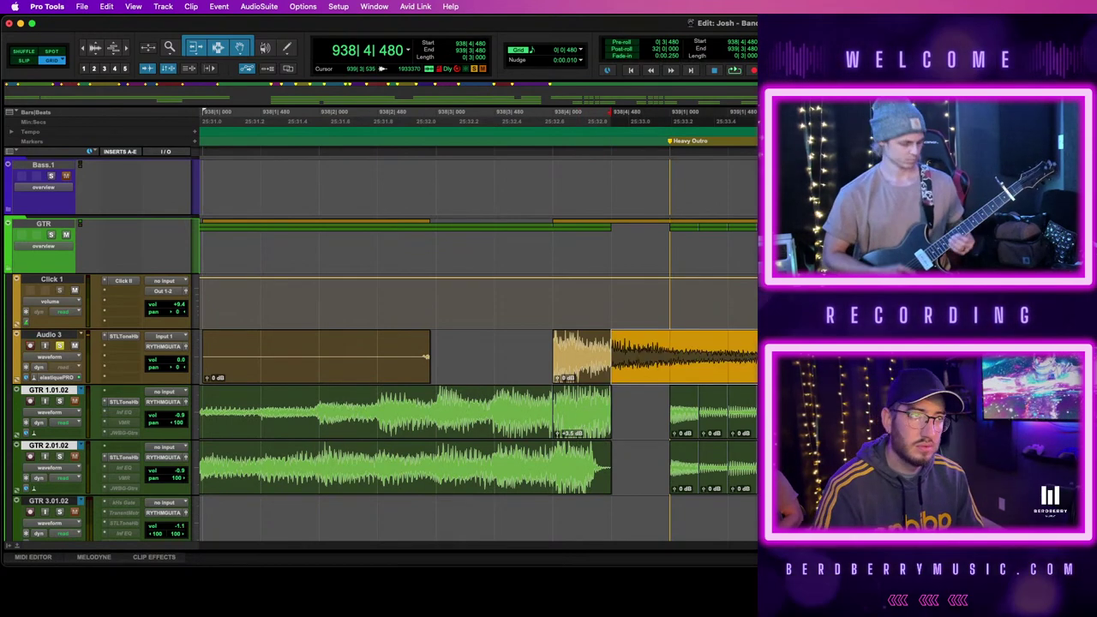
key(Delete)
Move the second hit onto the GTR 2 track at 938|4|000 and delete the leftover take clip on Audio 3
click(1005, 369)
drag(599, 360, 605, 443)
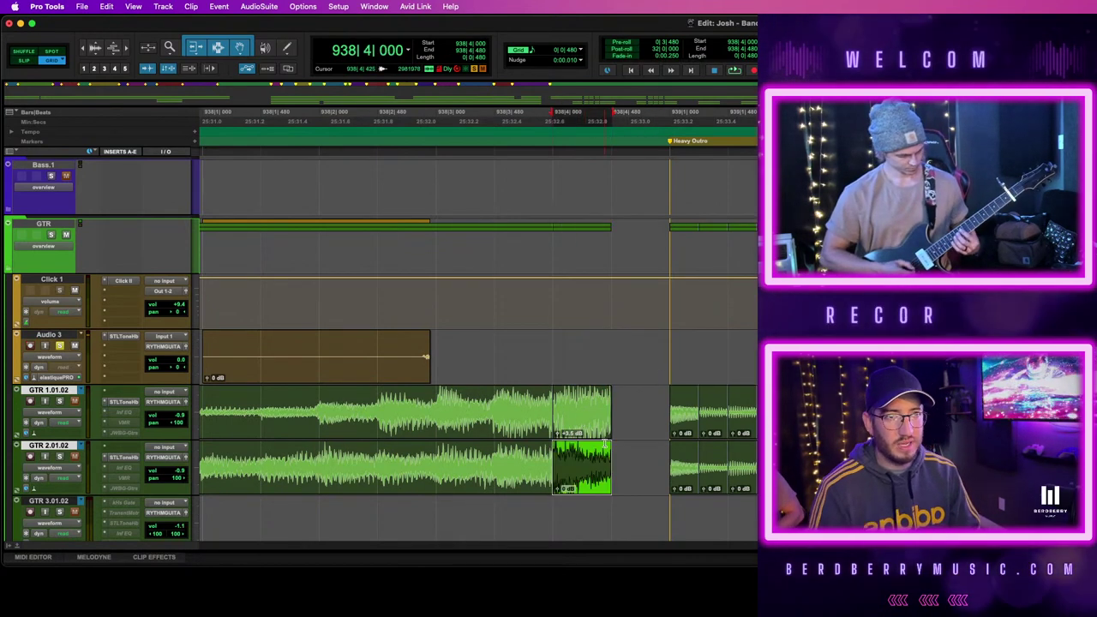
click(419, 364)
key(Delete)
click(401, 341)
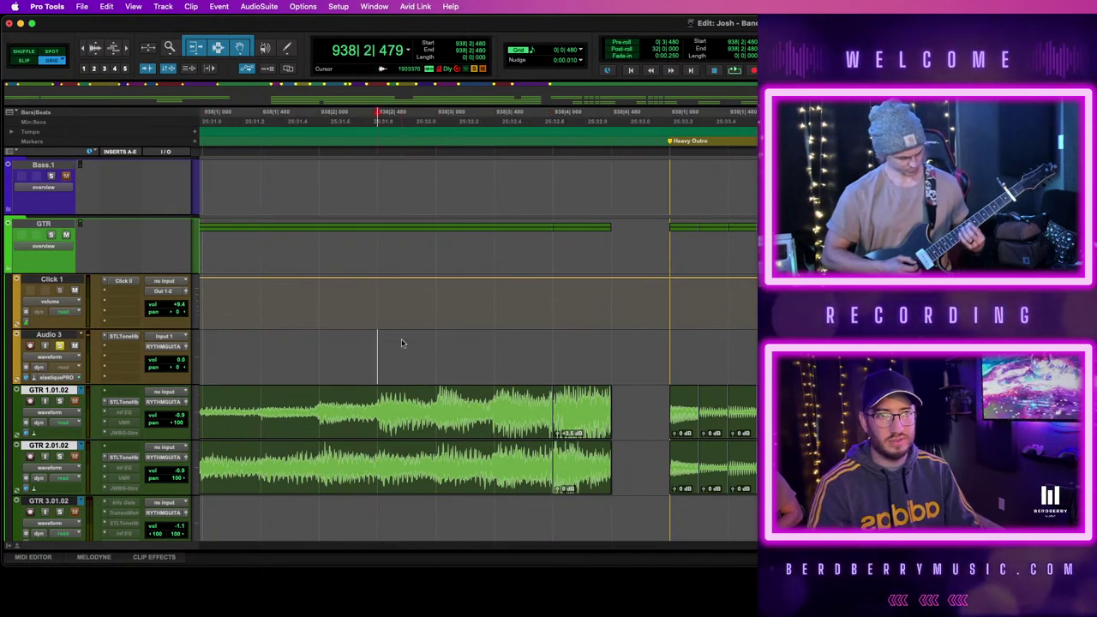
Unsolo Audio 3 and play back the edited transition from 937|1|000 into Heavy Outro
click(59, 345)
key(space)
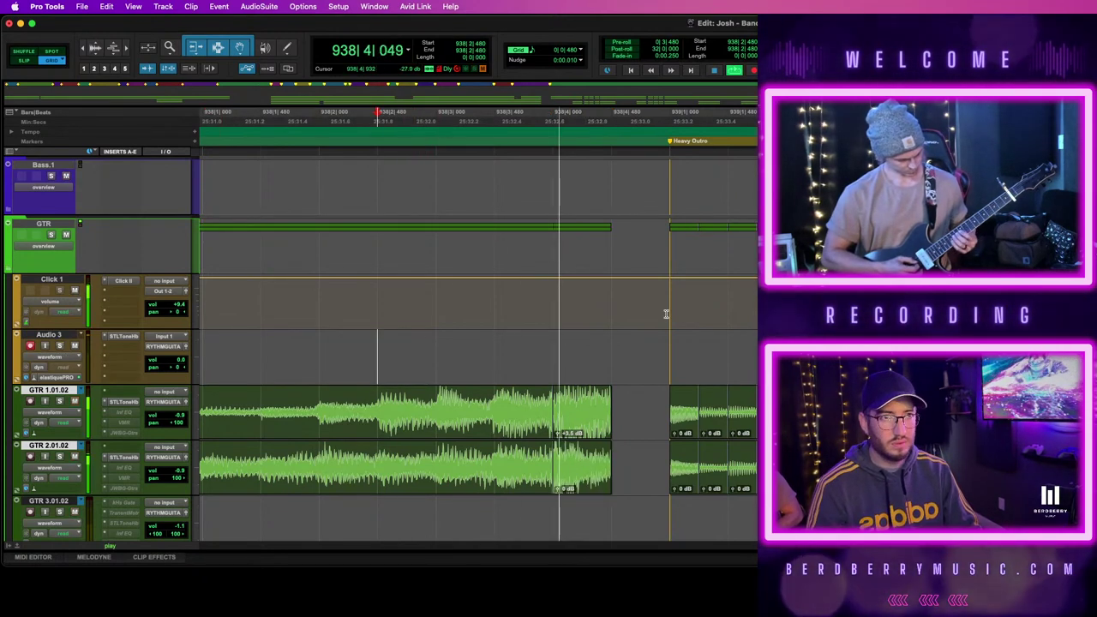
key(r)
key(r)
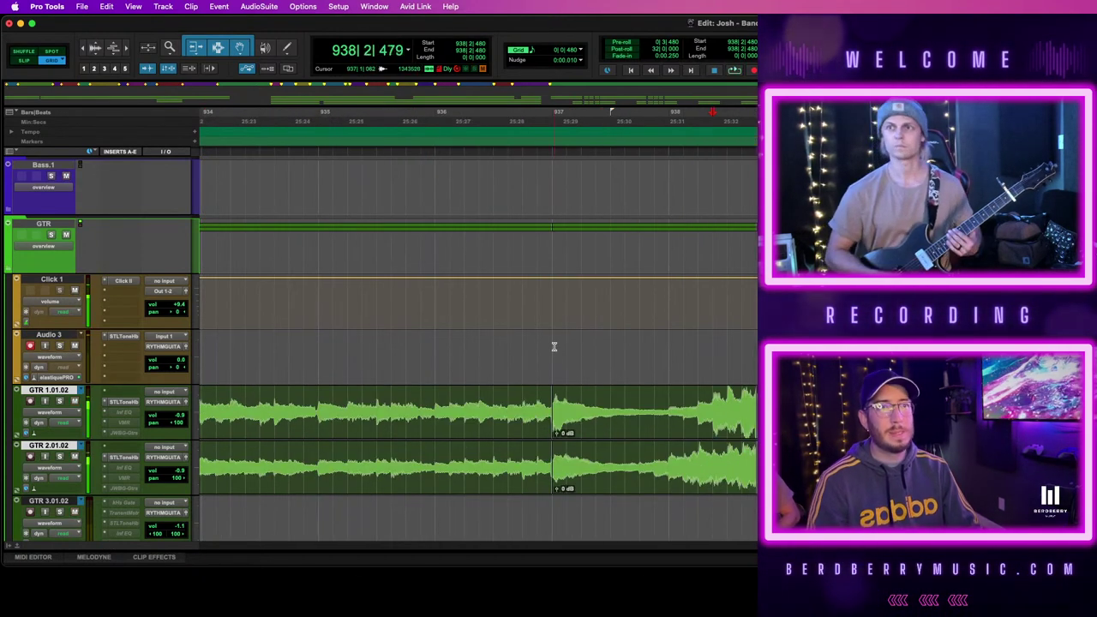
click(554, 346)
key(space)
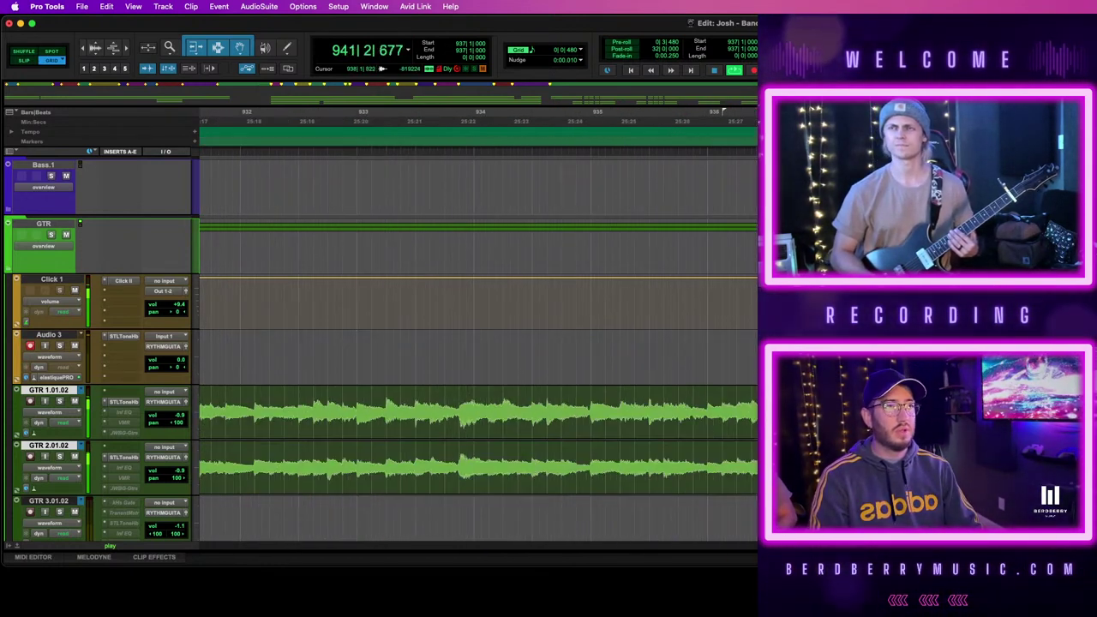
key(space)
Play from 945|4|000 and mute the ending clips up to 947|1|000 on both guitar tracks
scroll(478, 379, right, 5)
click(722, 356)
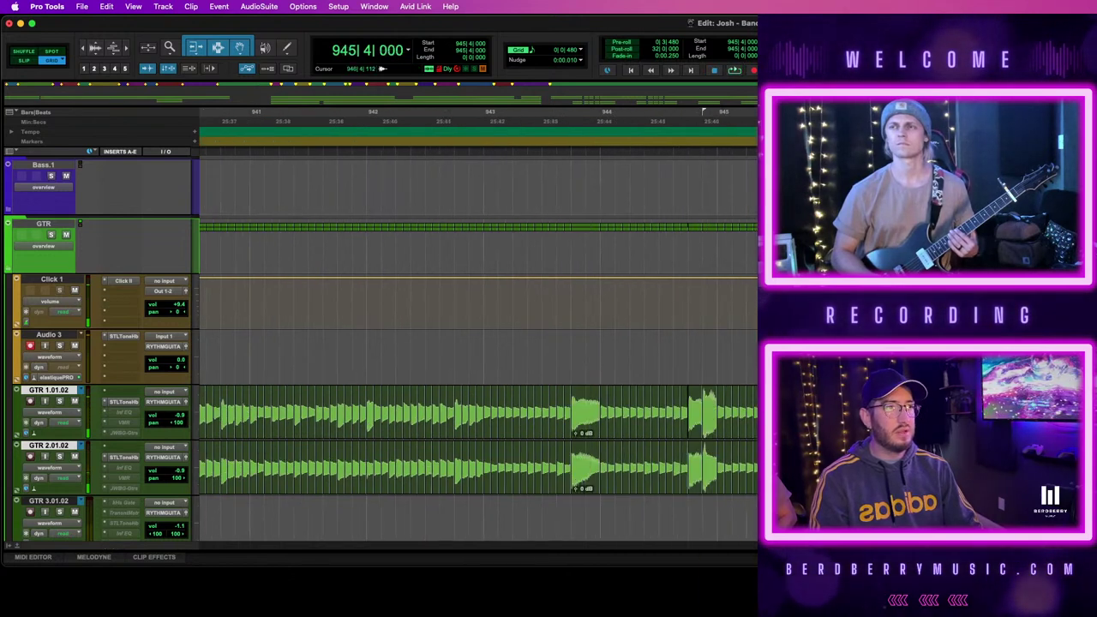
key(space)
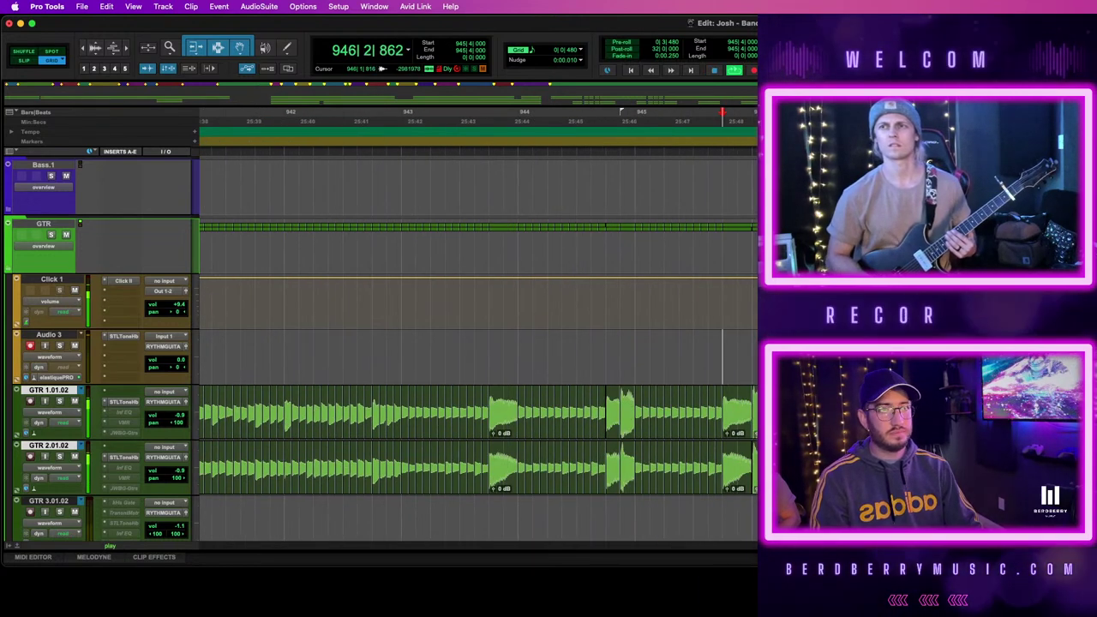
click(733, 426)
key(super+m)
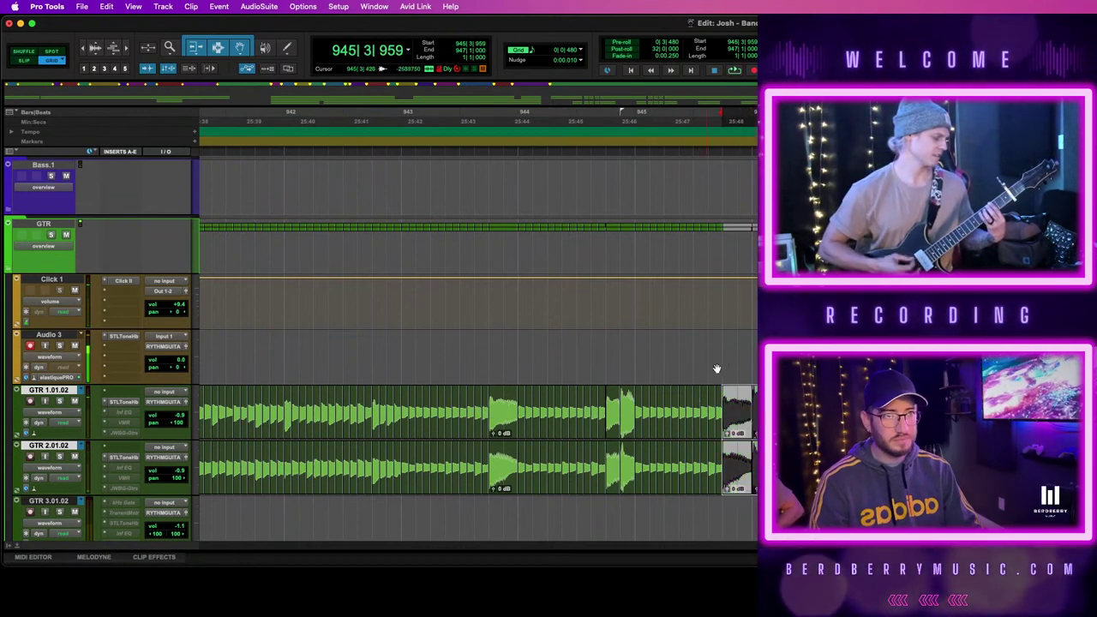
Record a take of the outro ending on Audio 3 from 945|3|480 with pre-roll
click(710, 349)
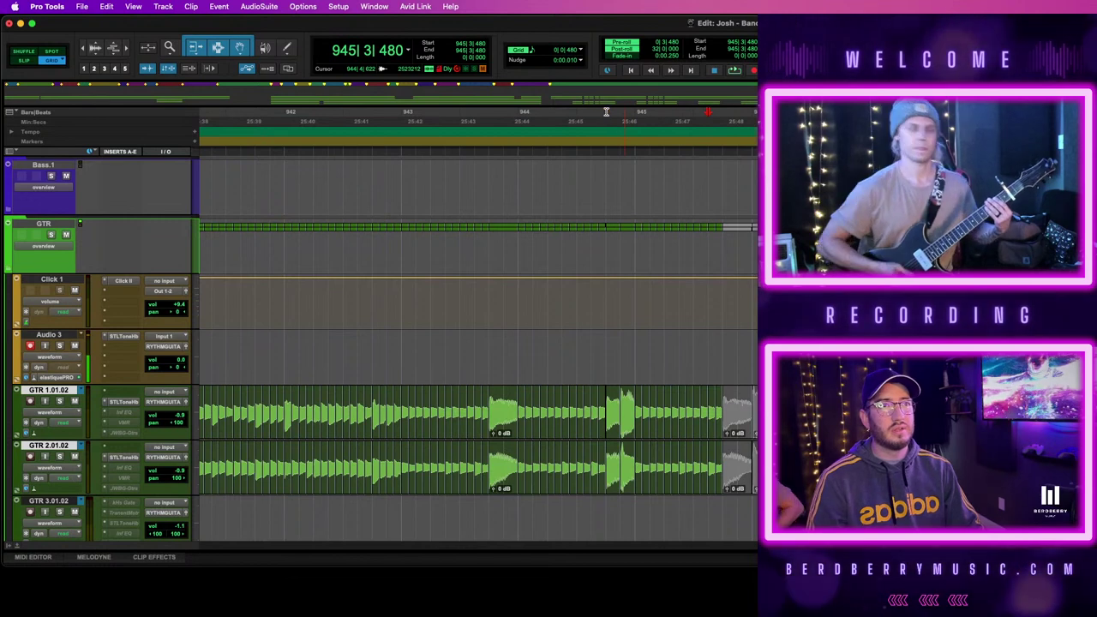
key(space)
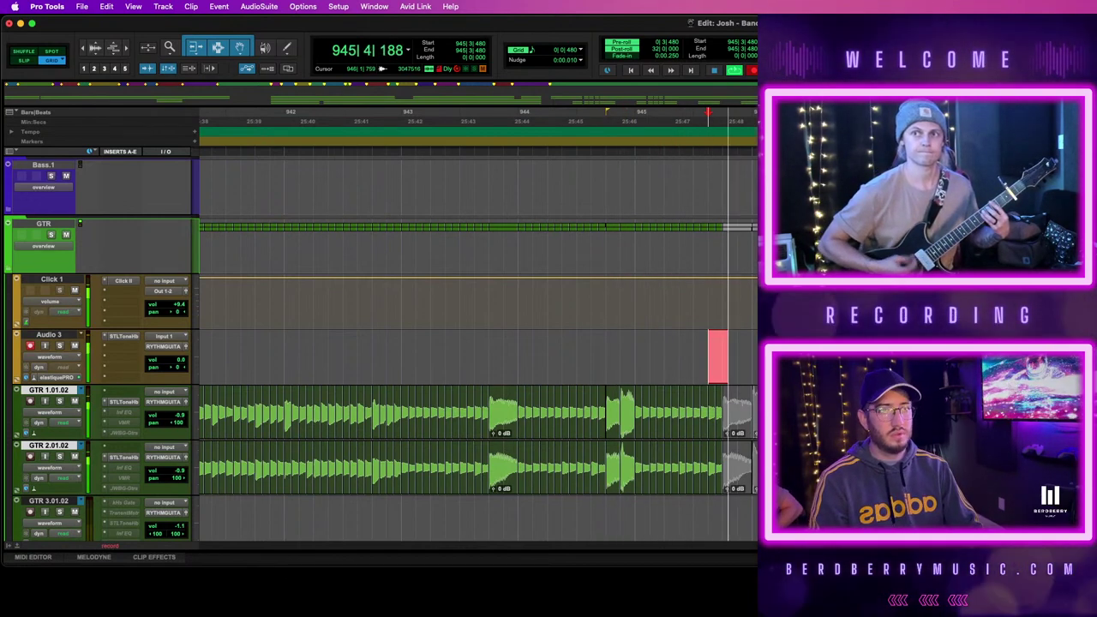
key(t)
scroll(478, 411, right, 3)
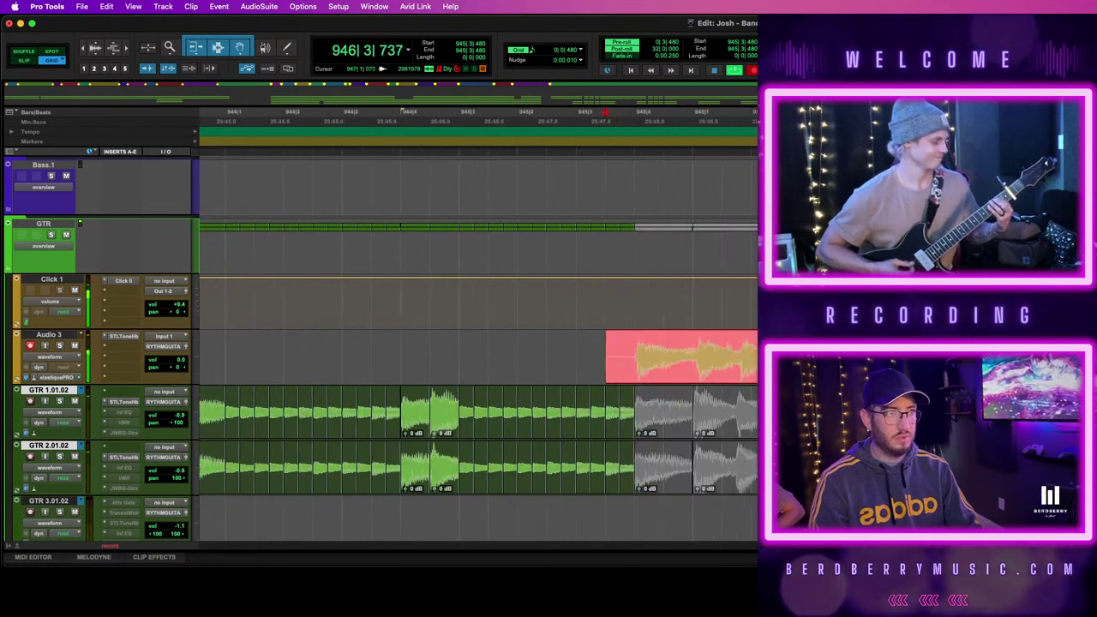
key(r)
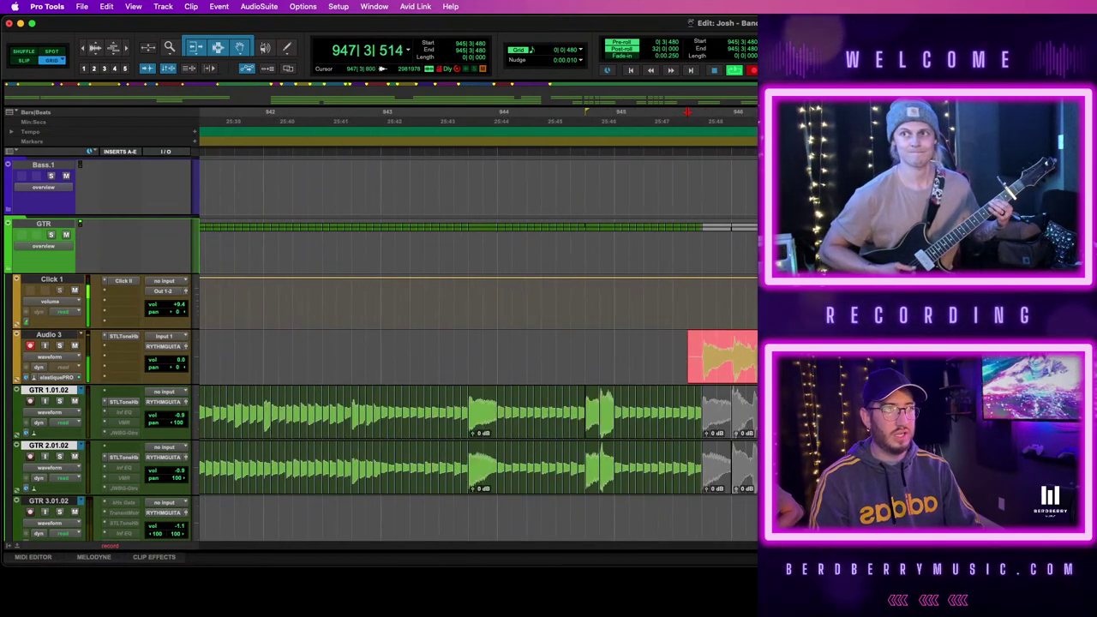
key(r)
scroll(478, 411, right, 2)
key(t)
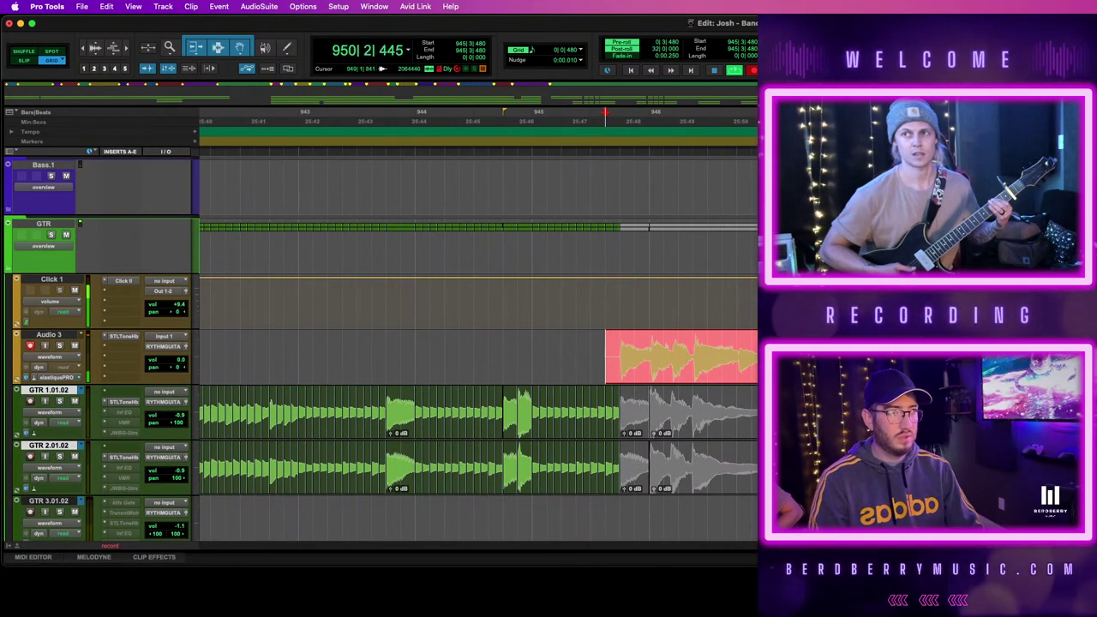
key(space)
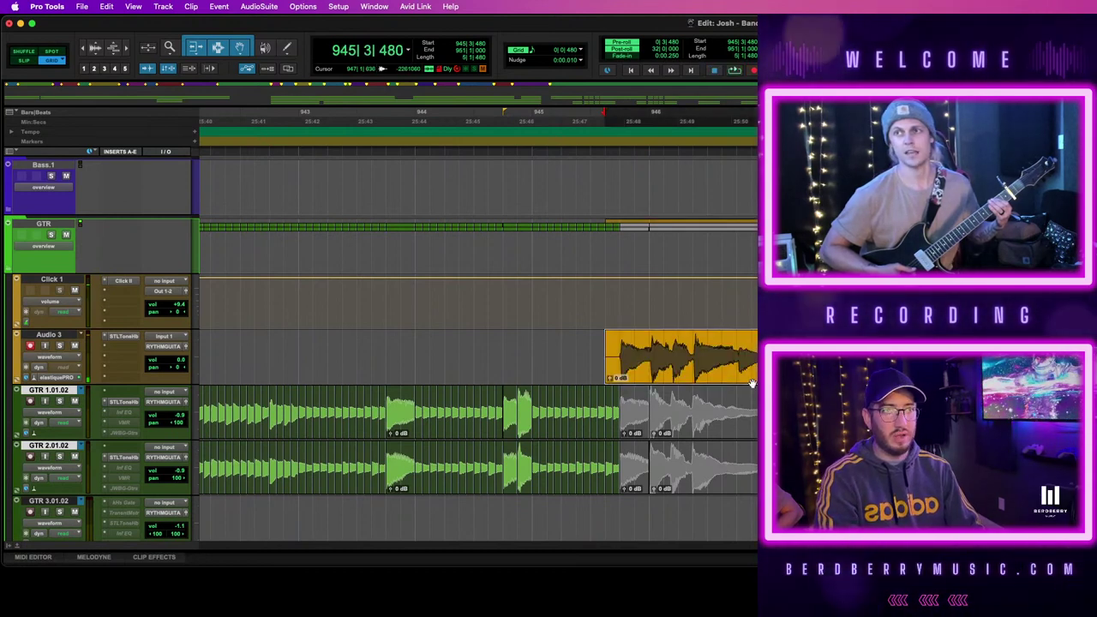
Record two further takes of the outro ending on Audio 3 from 945|3|480 with pre-roll
key(r)
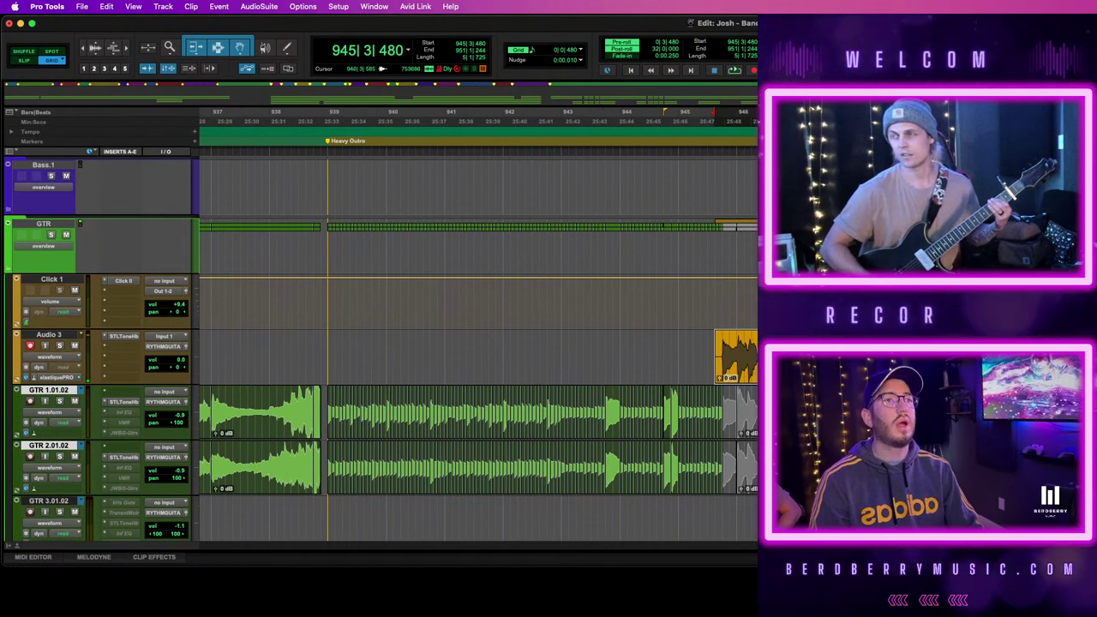
click(802, 352)
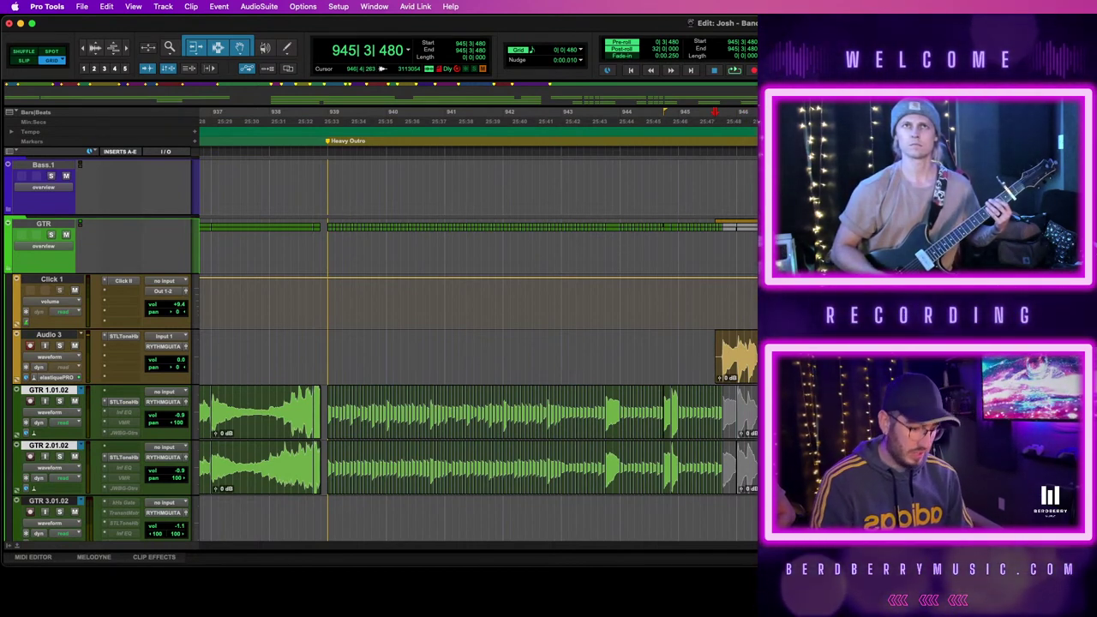
key(space)
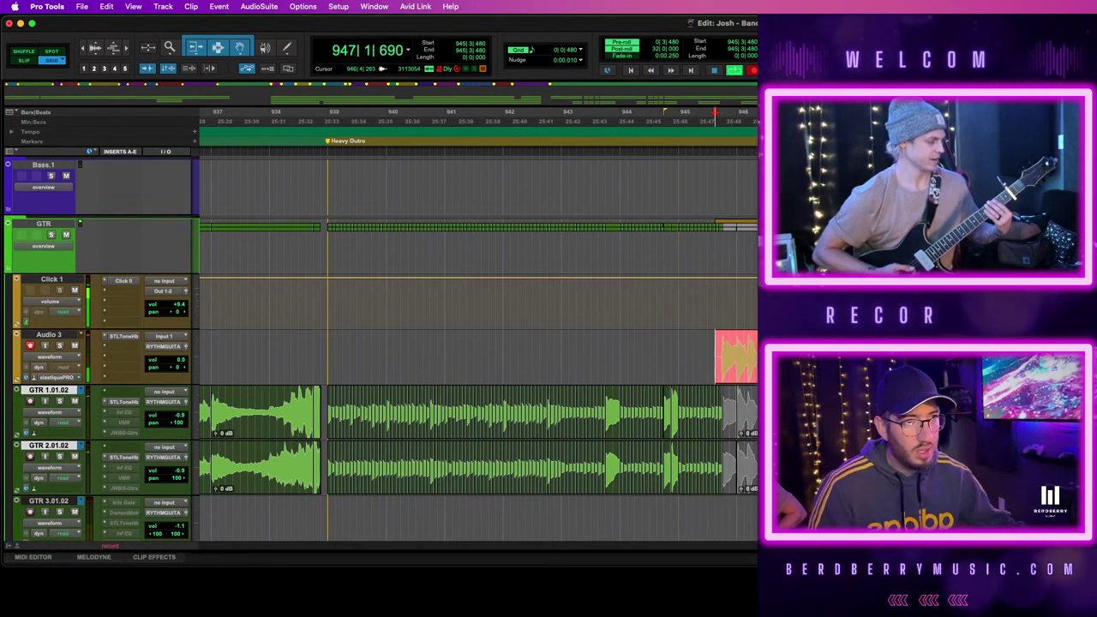
key(space)
key(space)
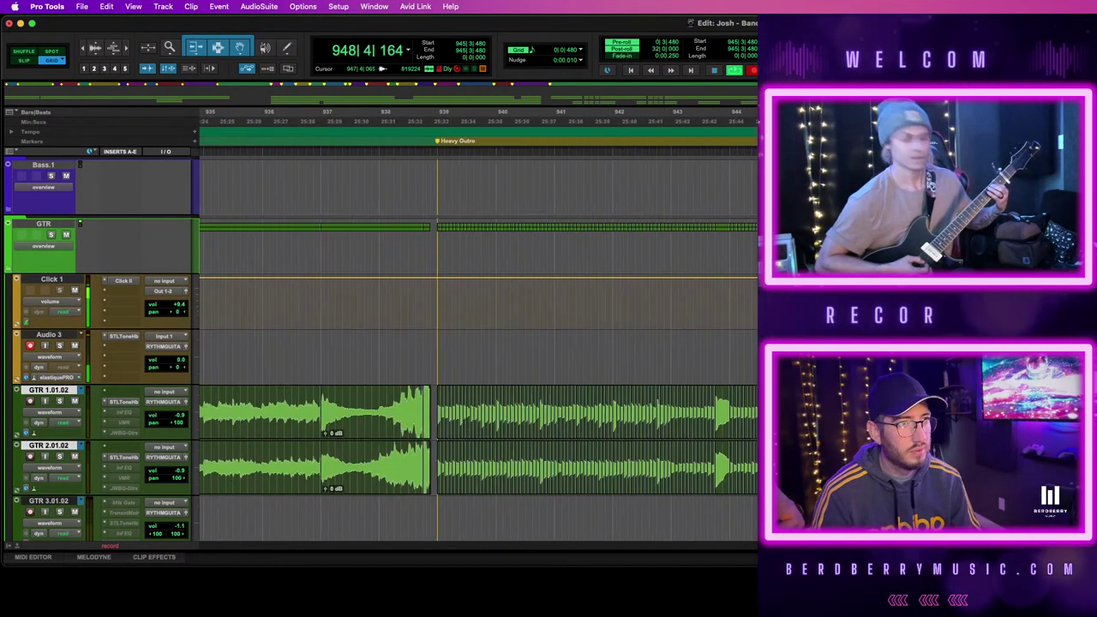
key(space)
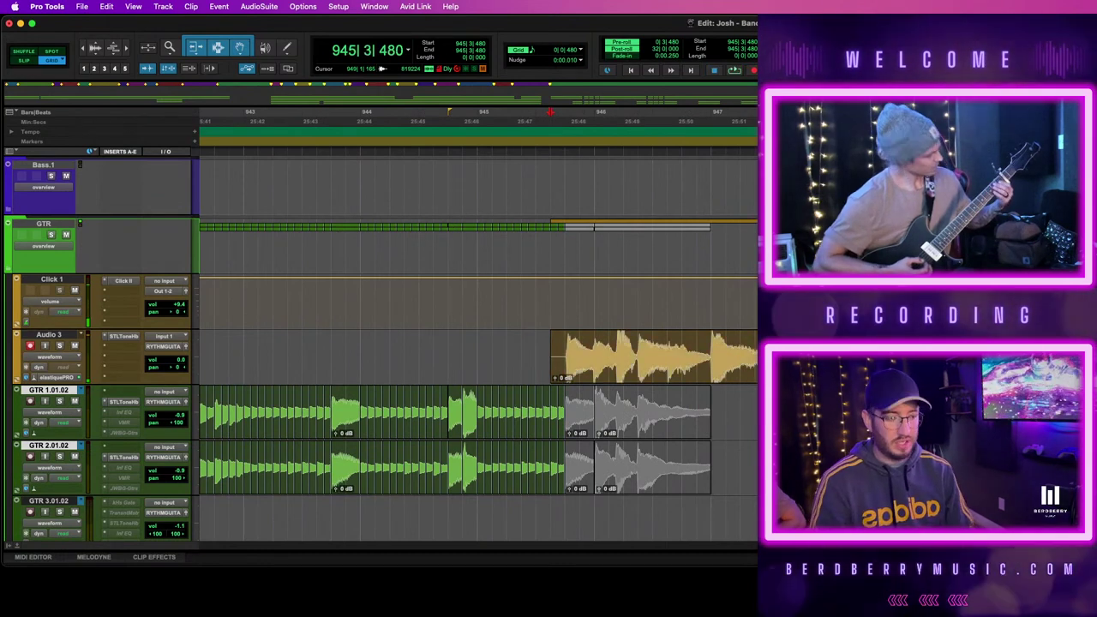
Record the ending again on Audio 3 from 945|3|480, letting the last chord ring out until 956|4|112
key(space)
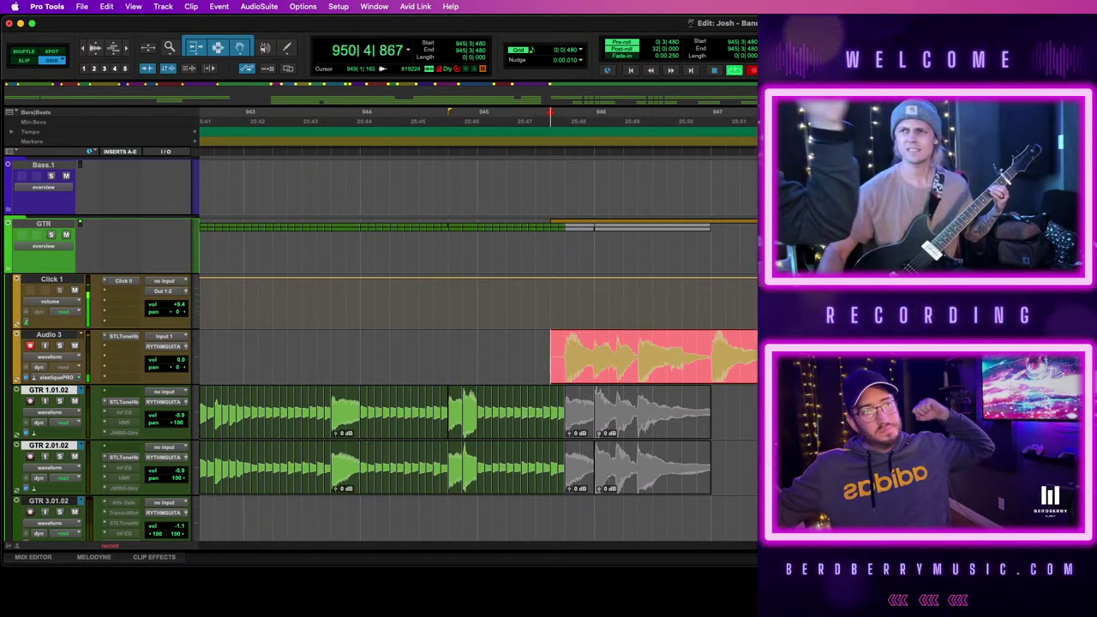
key(r)
key(r)
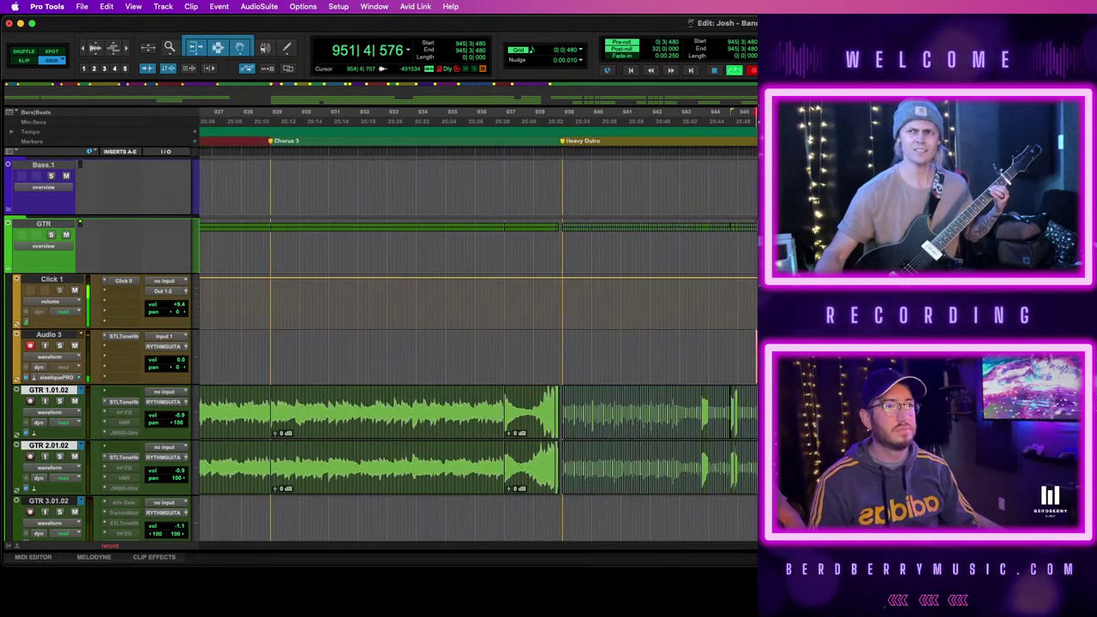
scroll(477, 377, right, 2)
key(super+bracketright)
key(super+bracketright)
key(super+bracketright)
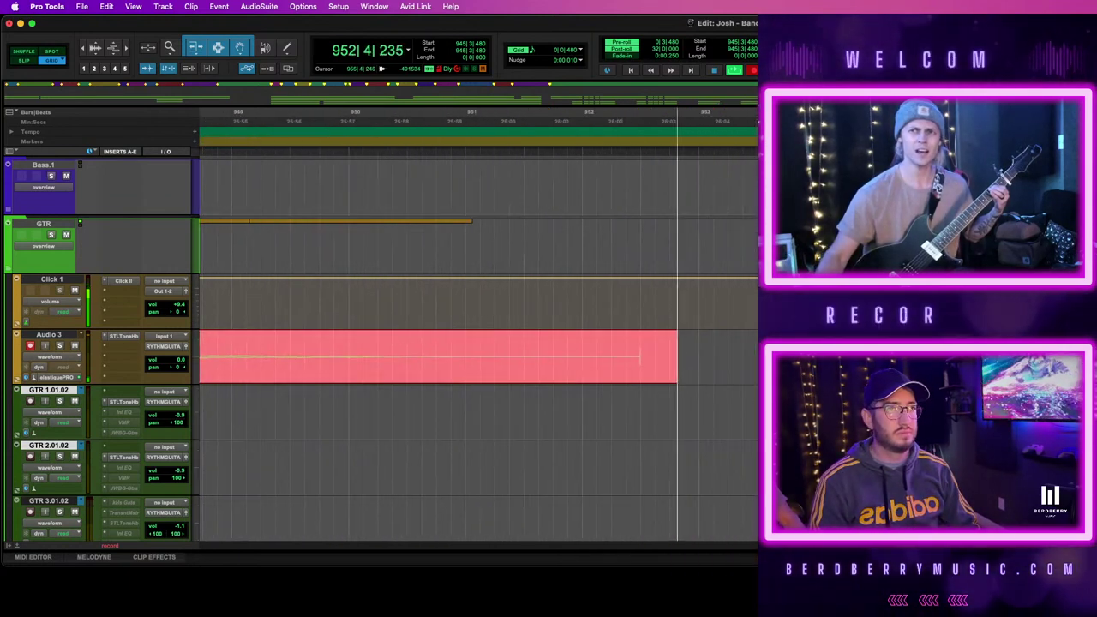
key(super+bracketleft)
scroll(477, 377, left, 2)
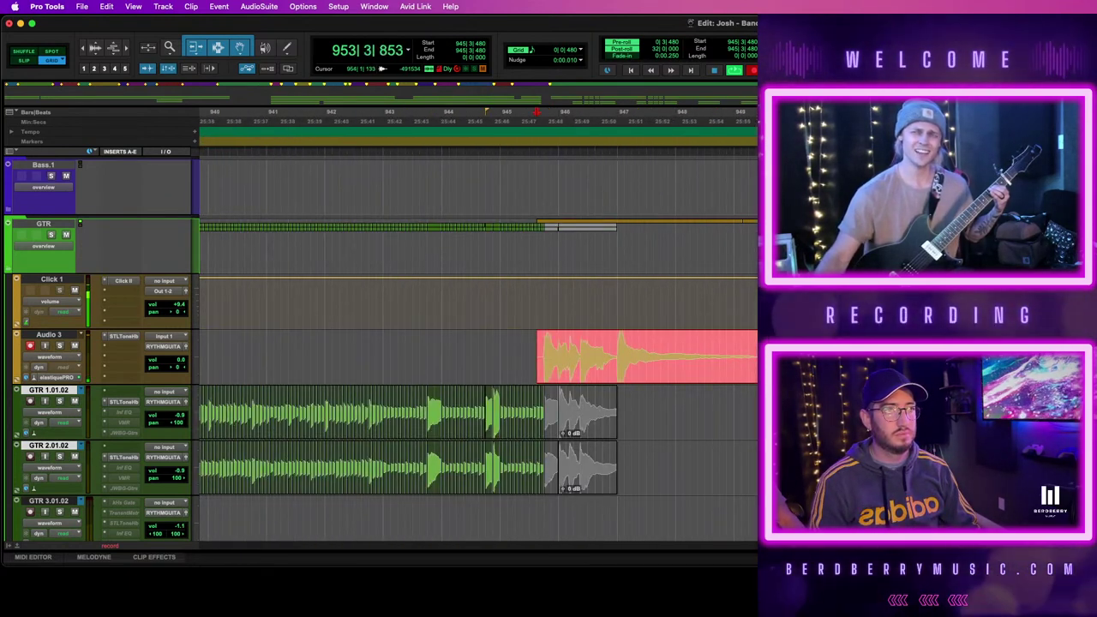
scroll(477, 377, right, 2)
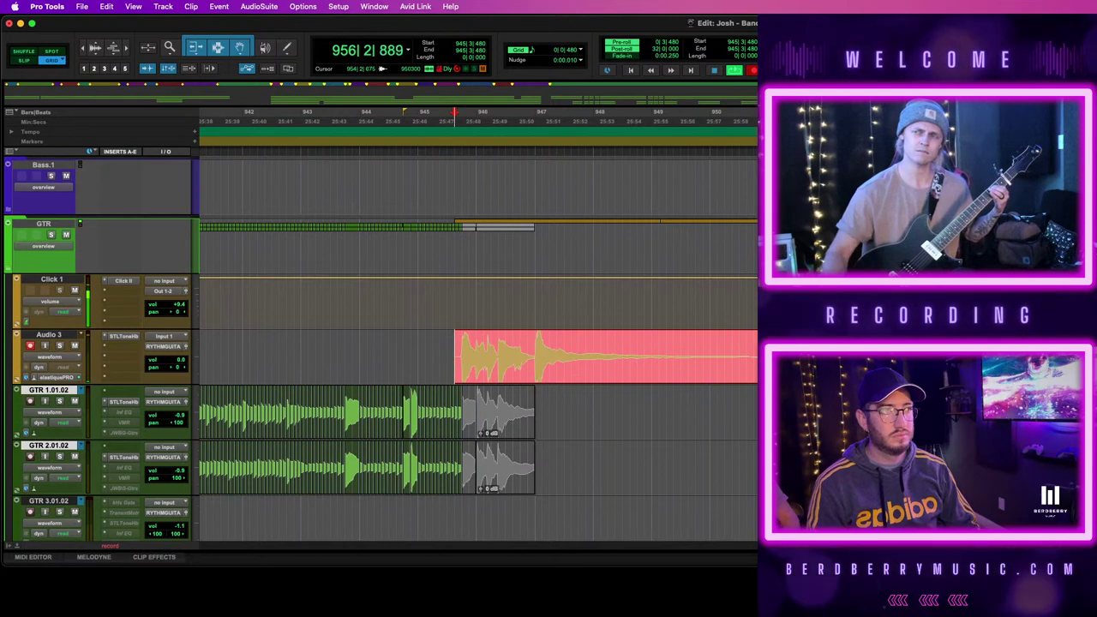
key(space)
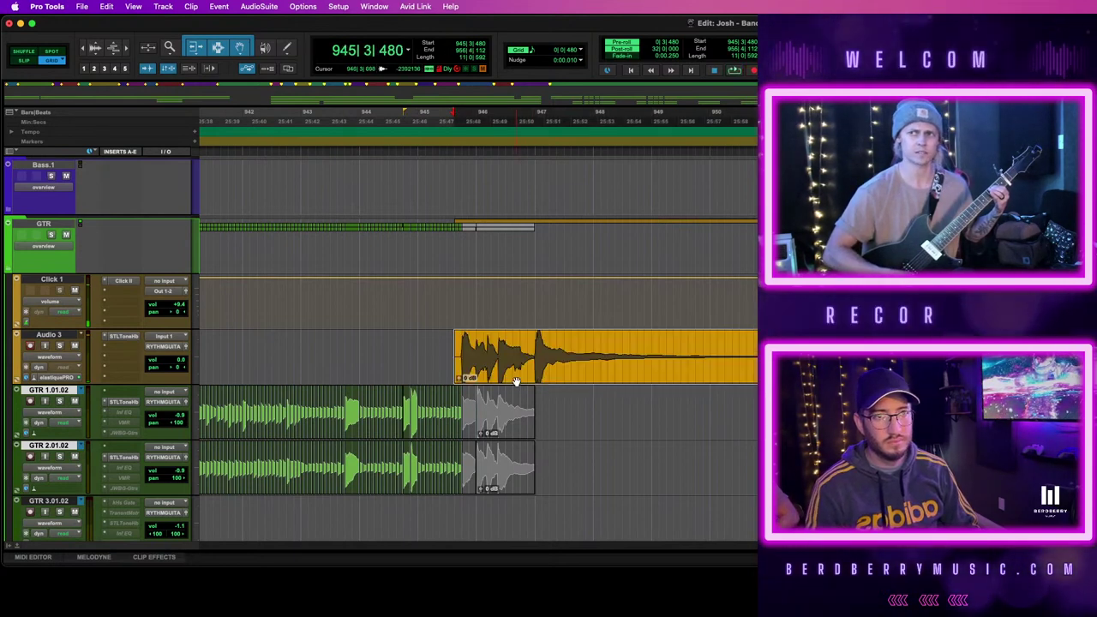
Move the ending take from 945|4|000 to 956|4|000 off Audio 3 onto GTR 1.01.02 and mute it
key(super+bracketright)
key(super+bracketright)
key(alt+0)
key(Return)
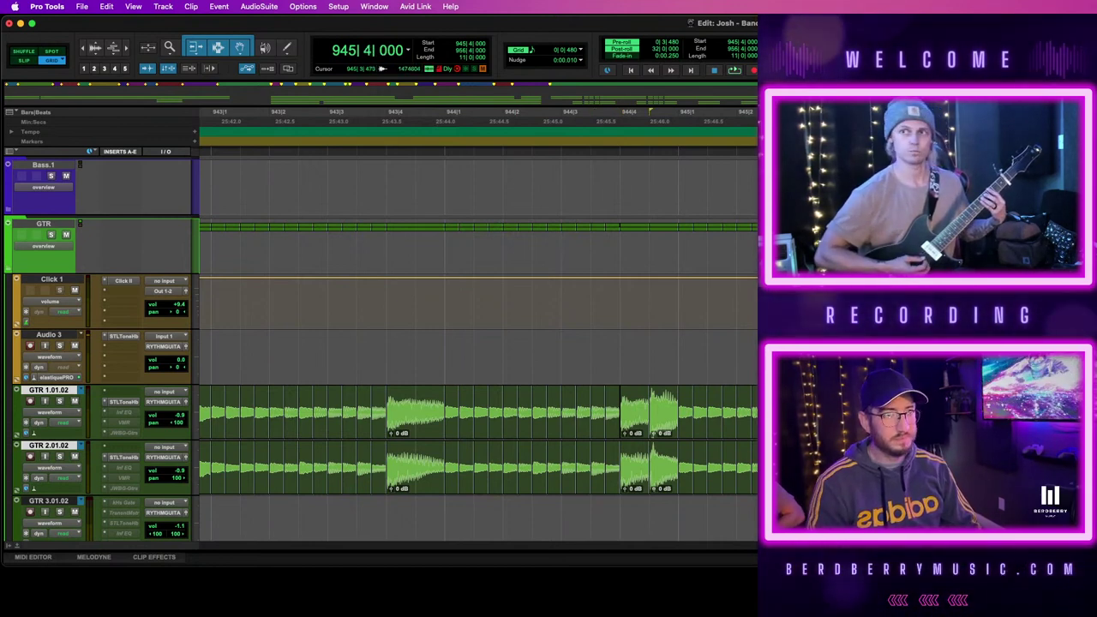
Record the doubled ending on Audio 3 from 945|3|480 with pre-roll, letting the last chord ring out until 957|2|820
key(super+bracketleft)
key(space)
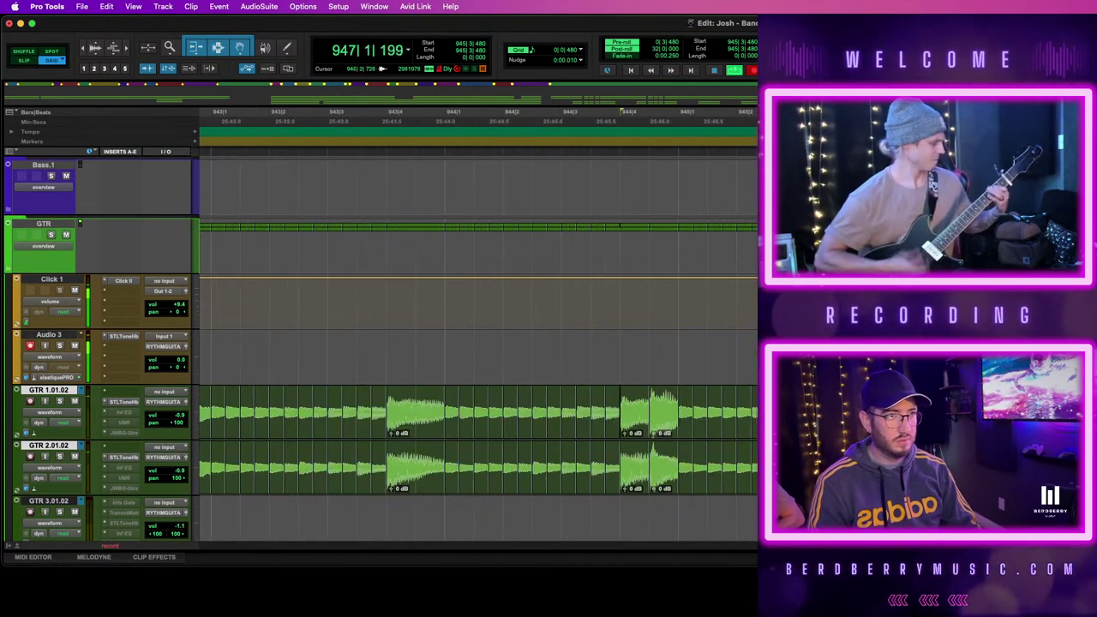
key(super+bracketright)
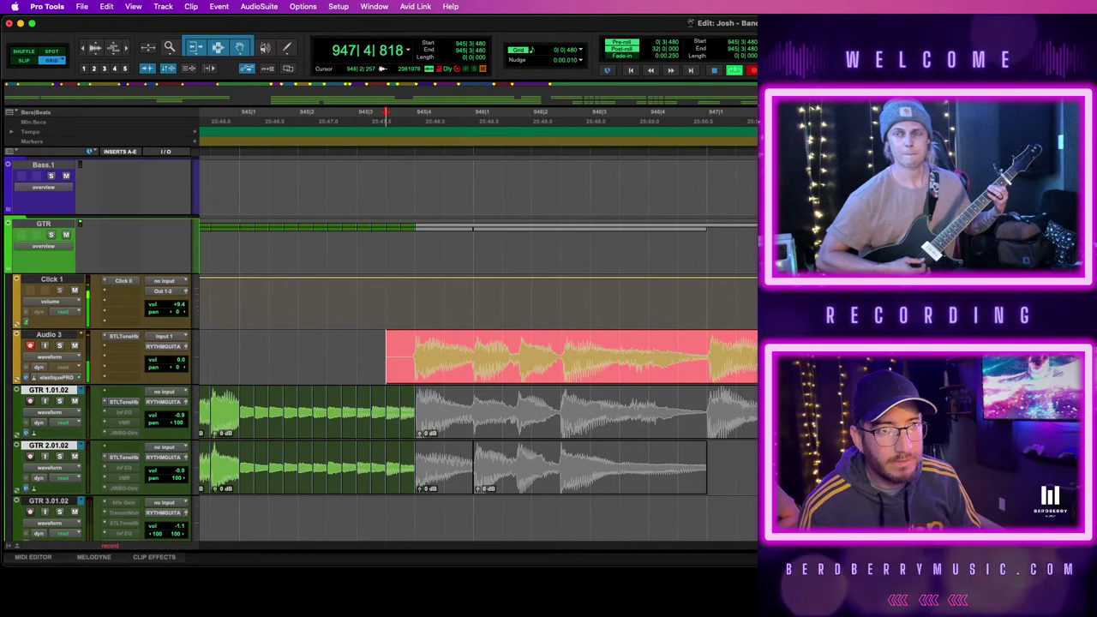
key(super+bracketleft)
key(super+bracketleft)
key(super+bracketleft)
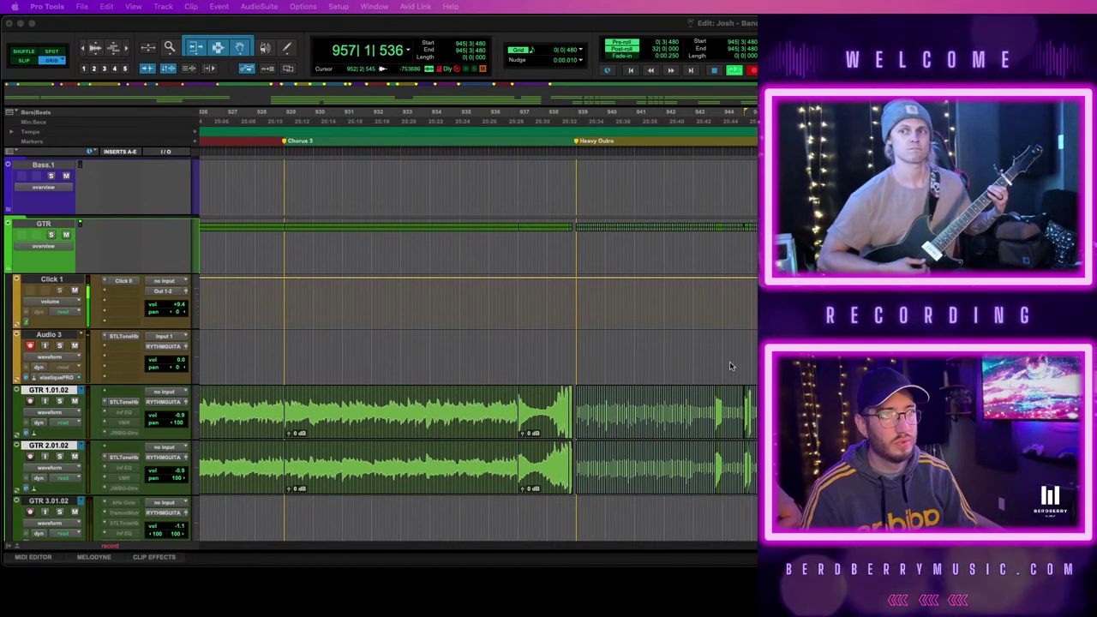
key(space)
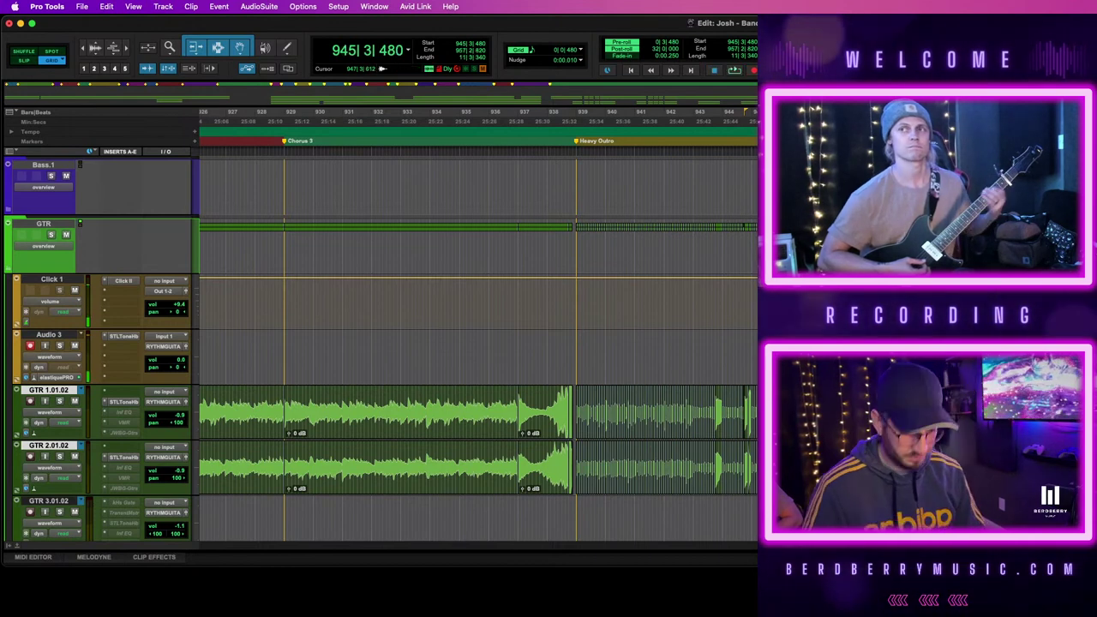
Move the doubled ending from 945|4|000 to 956|4|000 onto GTR 2.01.02 and unmute the ending on both guitar tracks
key(alt+0)
key(alt+0)
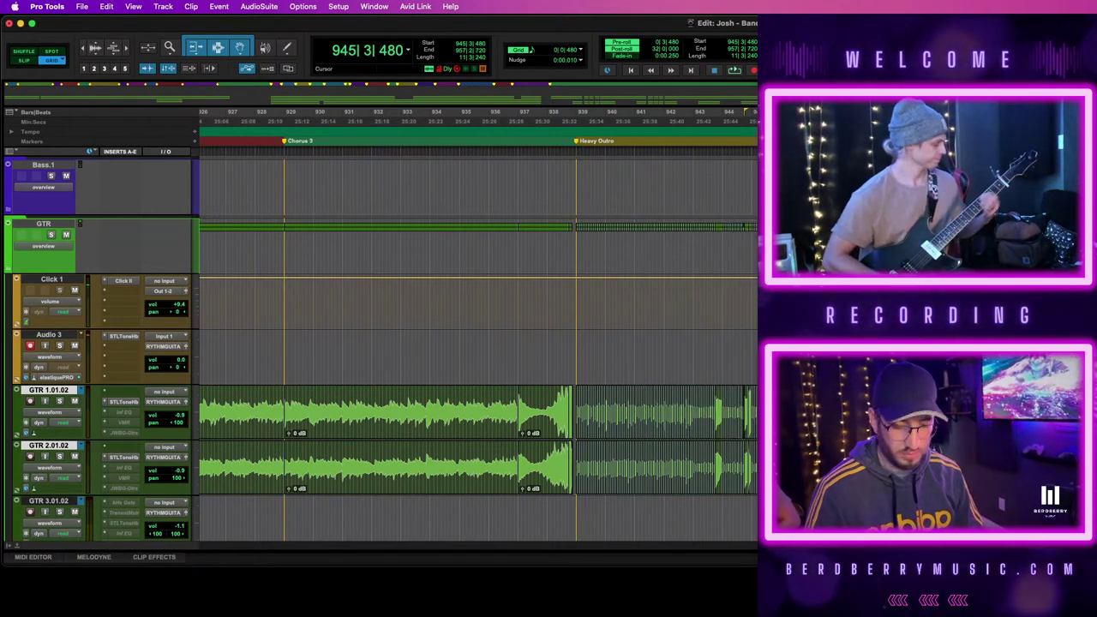
key(t)
key(t)
key(t)
shift+click(858, 412)
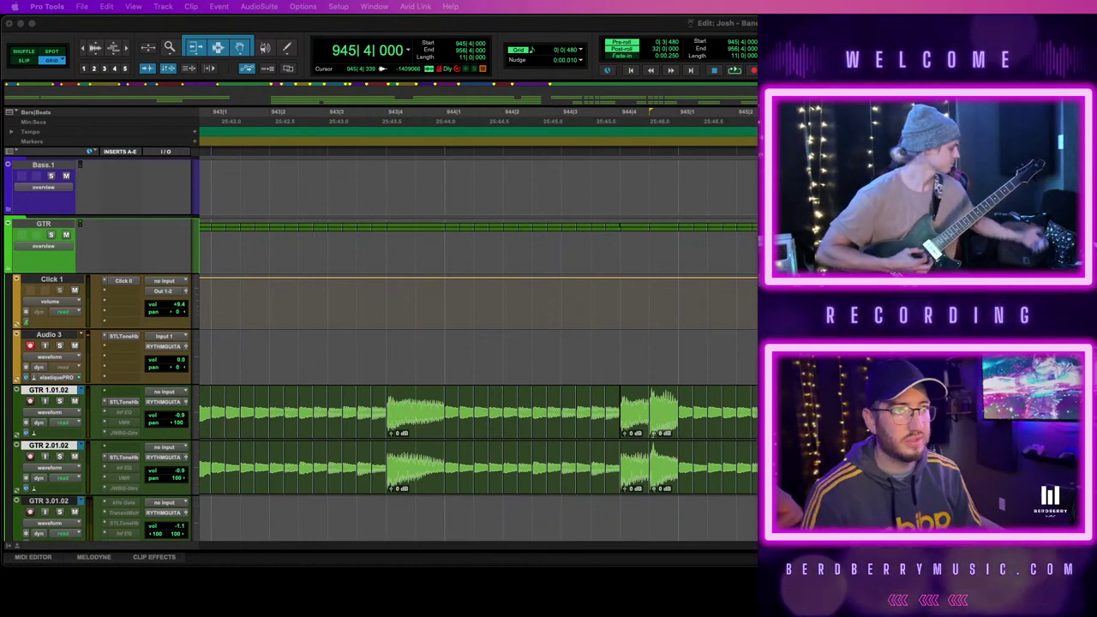
key(r)
key(super+bracketleft)
key(super+bracketleft)
key(super+bracketleft)
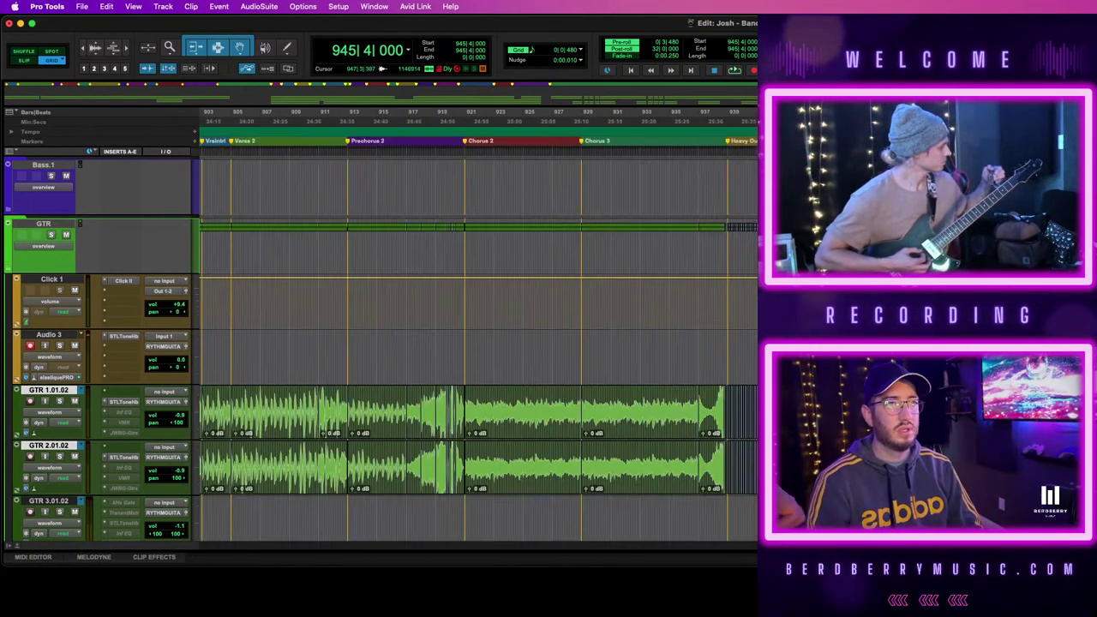
key(super+bracketright)
key(super+bracketright)
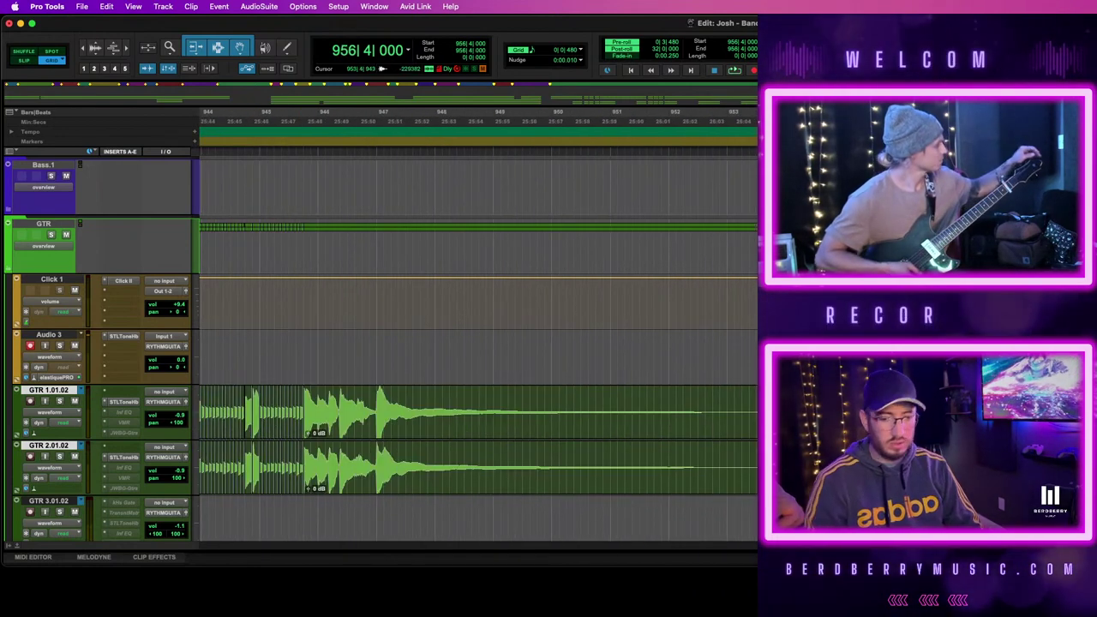
Select GTR 1.01.02 and GTR 2.01.02 from 853|2|479 to 956|4|000 and show their playlists
key(super+bracketleft)
key(super+bracketleft)
key(super+bracketleft)
scroll(477, 350, left, 5)
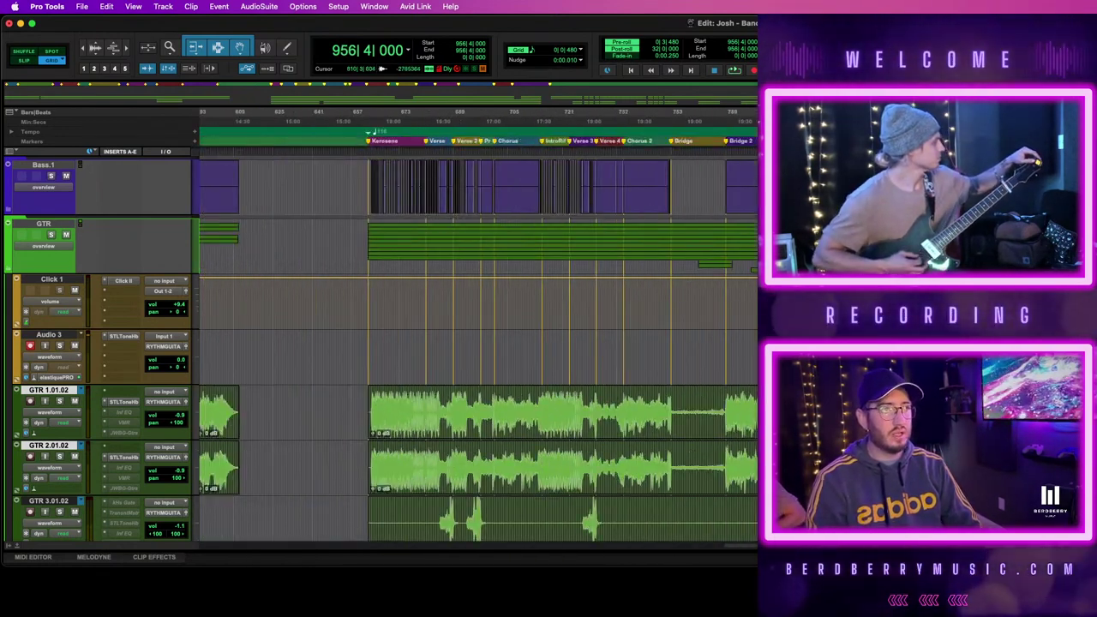
scroll(477, 349, right, 3)
key(shift+r)
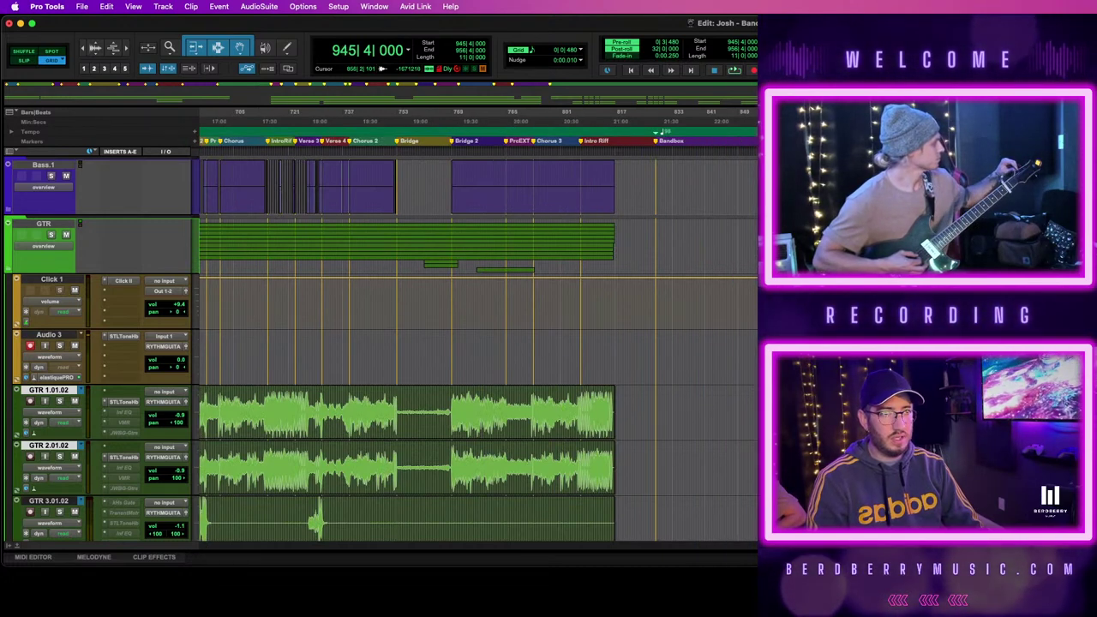
click(754, 412)
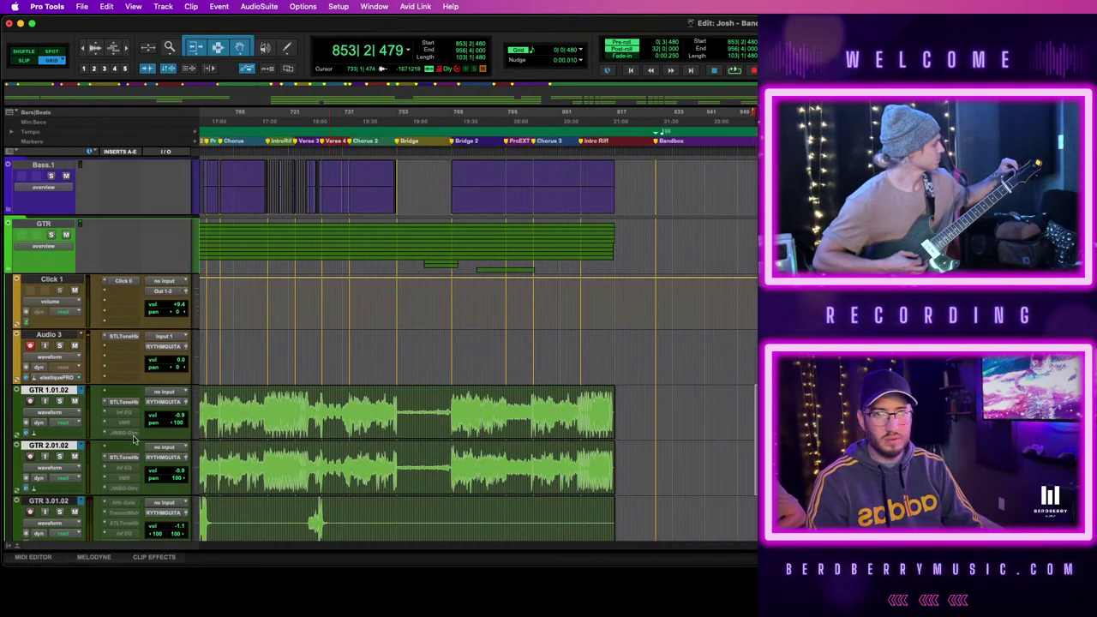
click(58, 413)
click(52, 385)
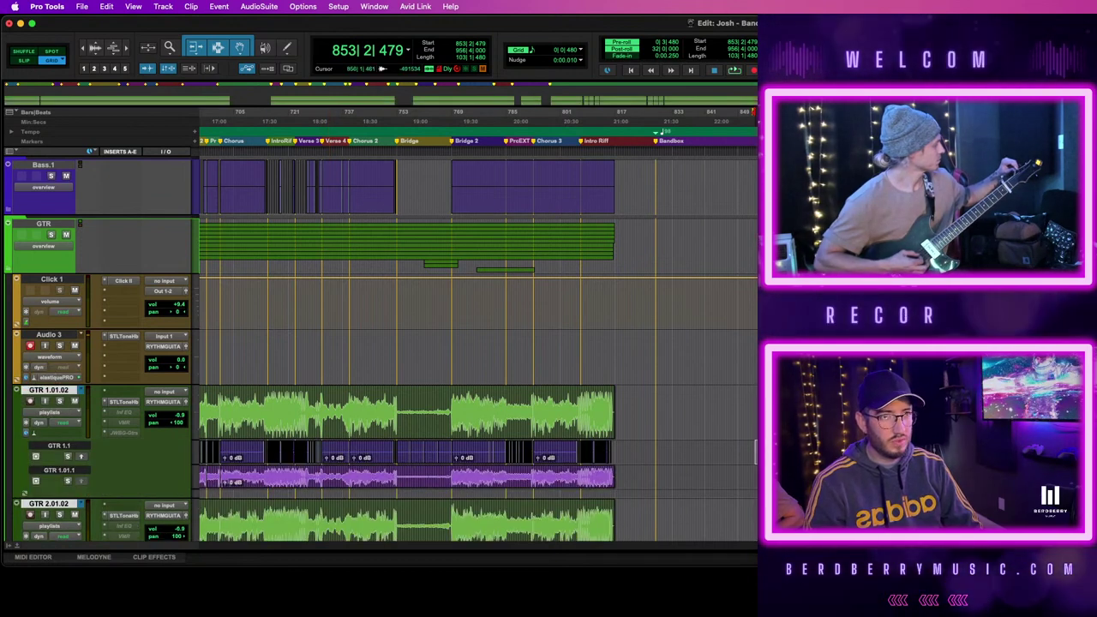
scroll(734, 432, down, 5)
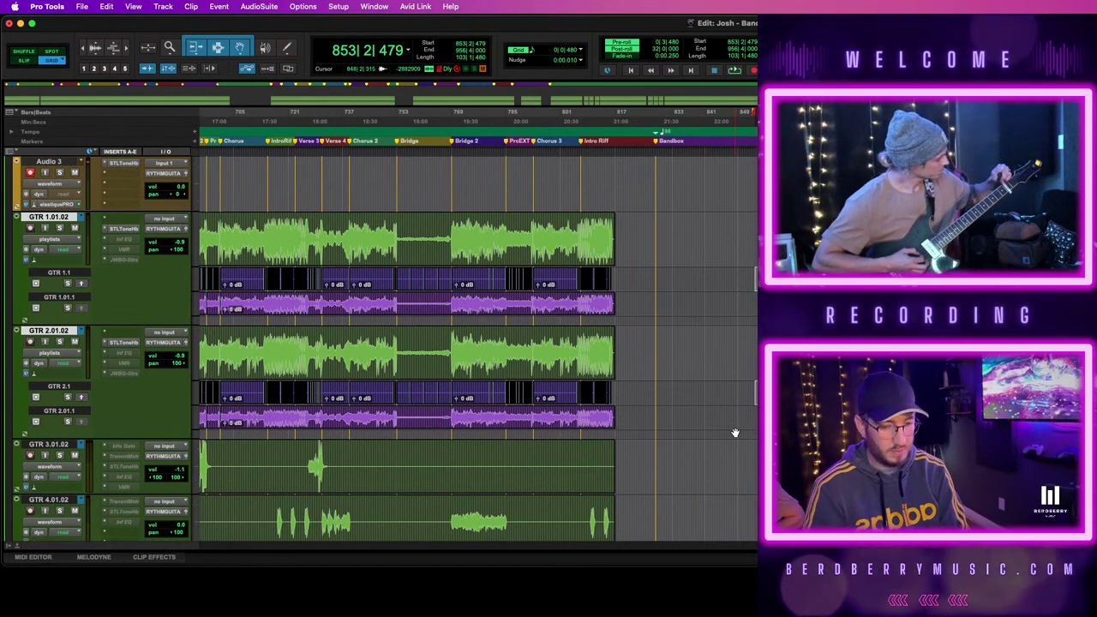
Crossfade and consolidate the selected clips on both guitar tracks and return the tracks to waveform view
key(super+f)
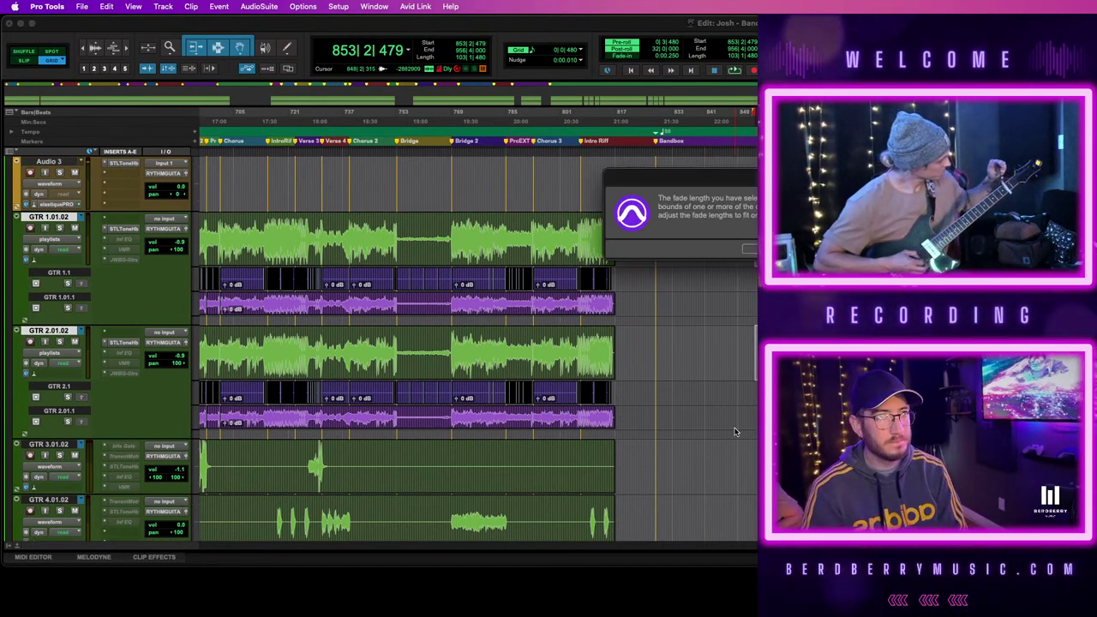
key(Return)
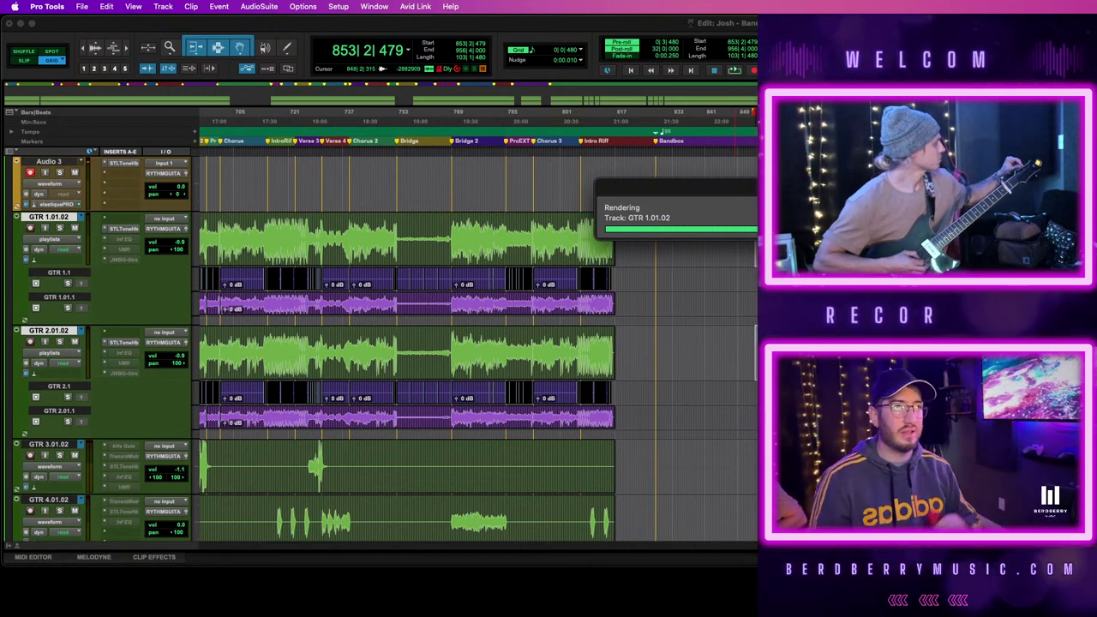
click(49, 239)
click(53, 270)
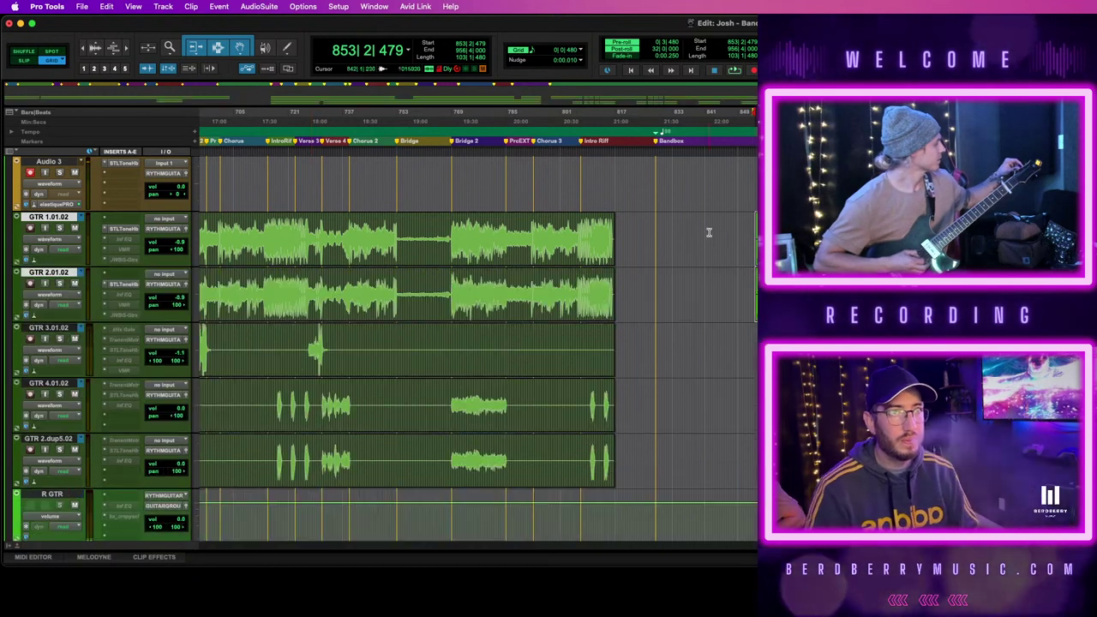
Remove the silent part of both consolidated guitar clips from 853|2|479 up to the Heavy Intro at 855|1|000
key(t)
key(t)
key(t)
key(t)
key(t)
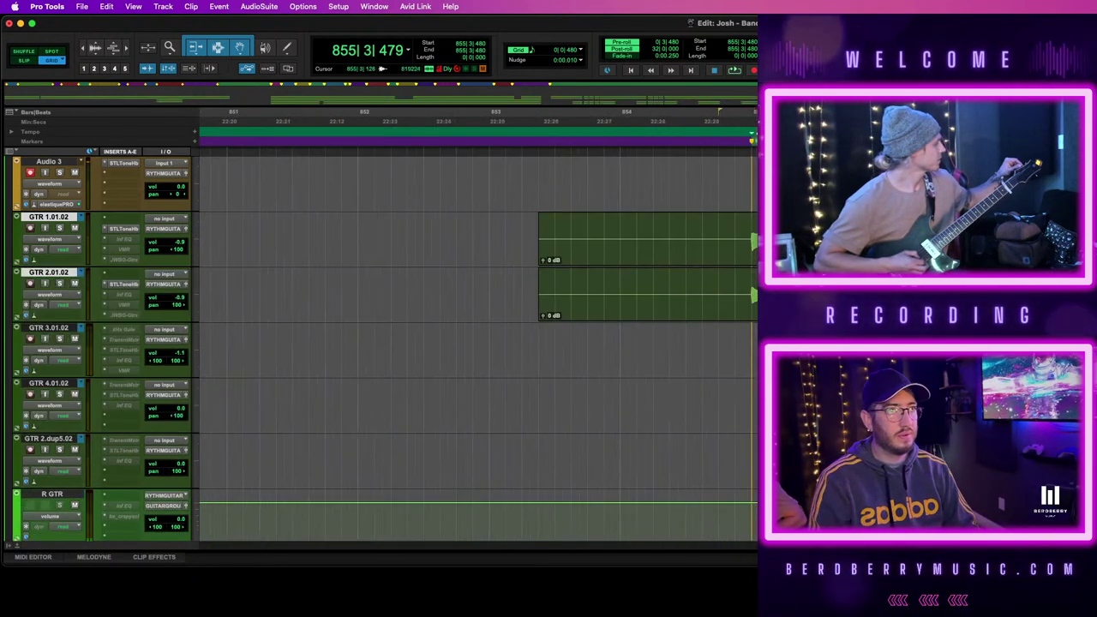
drag(750, 229, 538, 245)
key(BackSpace)
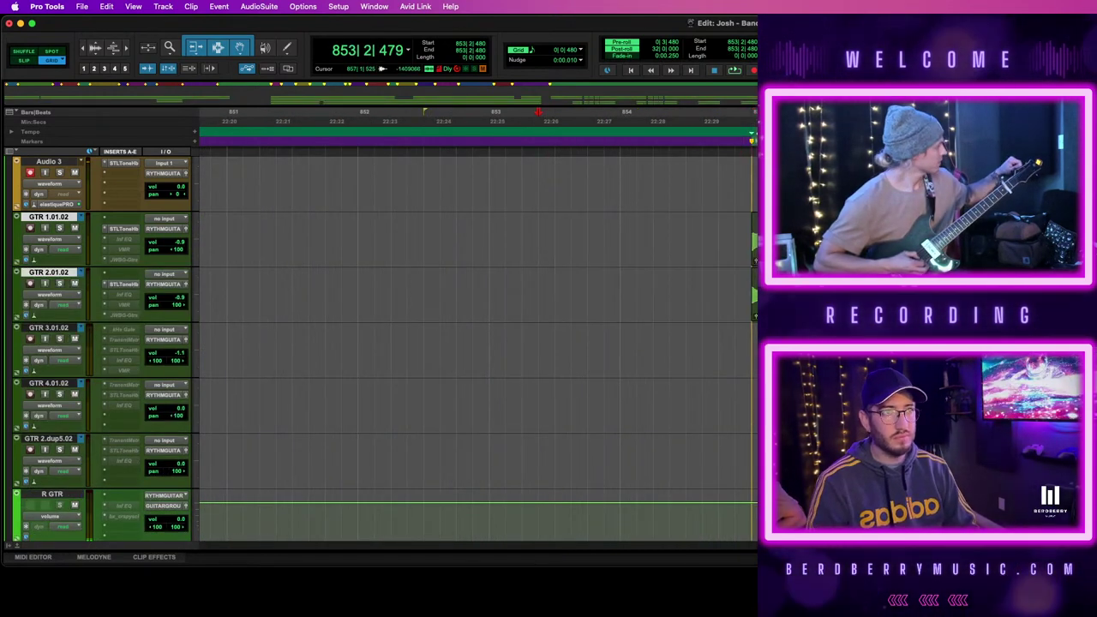
Play both guitar tracks around 861|4|000 with pre-roll to check the end of the Heavy Intro
key(ctrl+Tab)
key(r)
key(r)
key(r)
scroll(506, 252, right, 3)
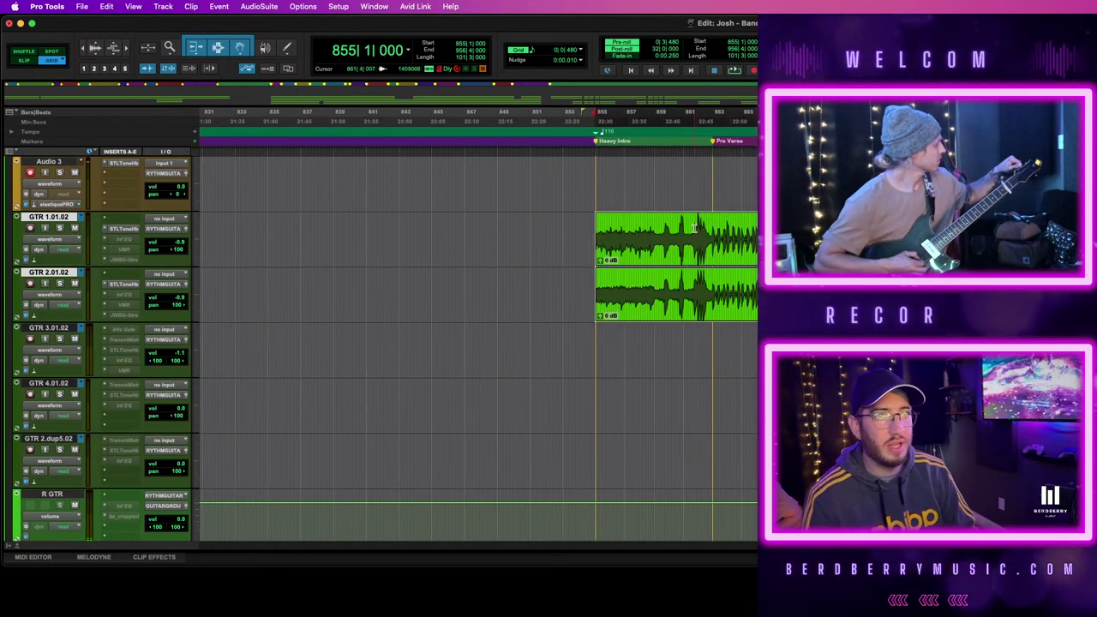
click(694, 229)
key(super+bracketright)
key(super+bracketright)
key(super+bracketright)
key(space)
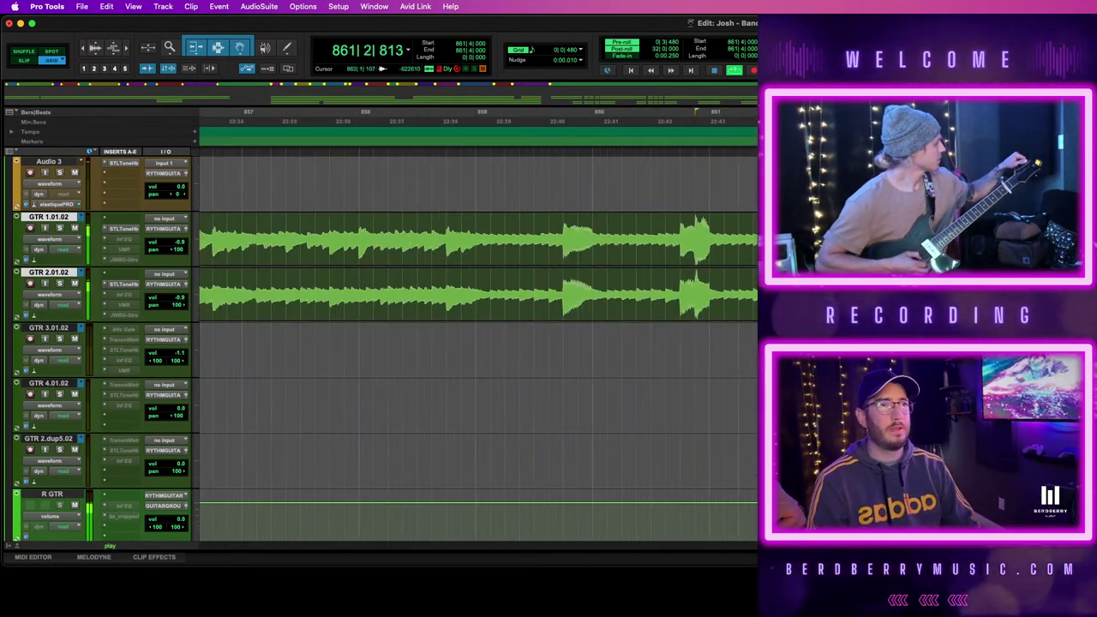
Try a guitar take on Audio 3 from 862|1|000 with pre-roll
scroll(386, 325, up, 5)
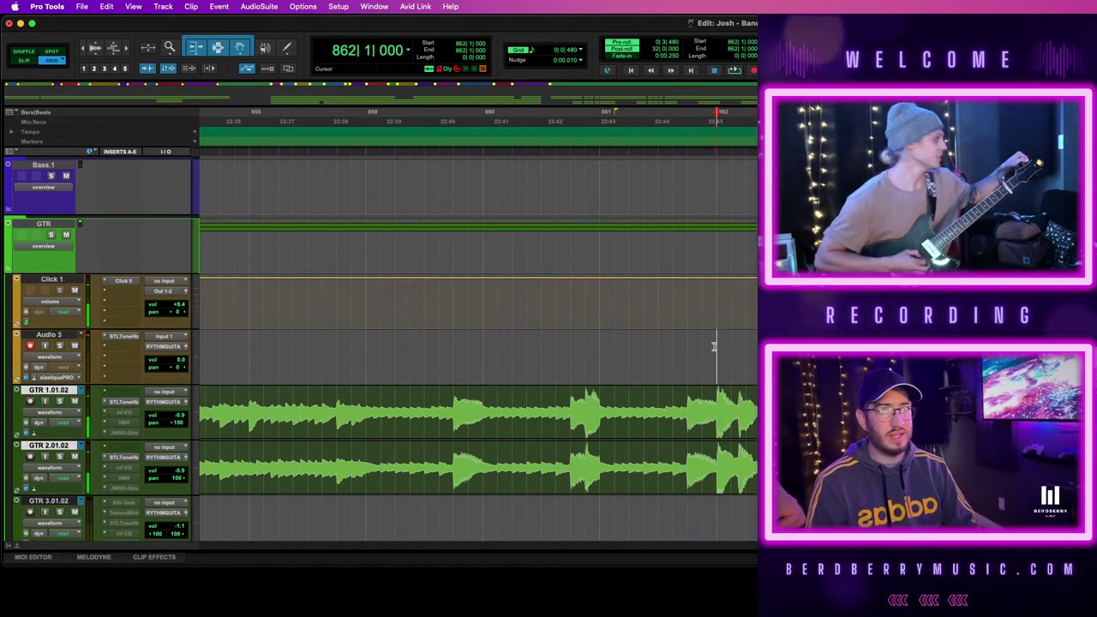
key(space)
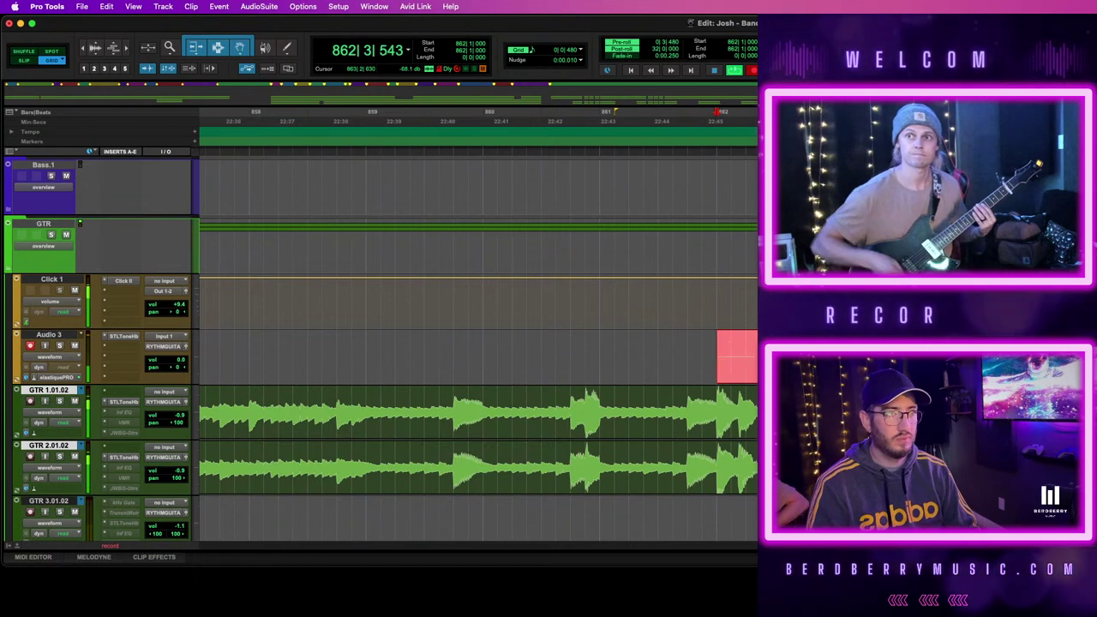
key(space)
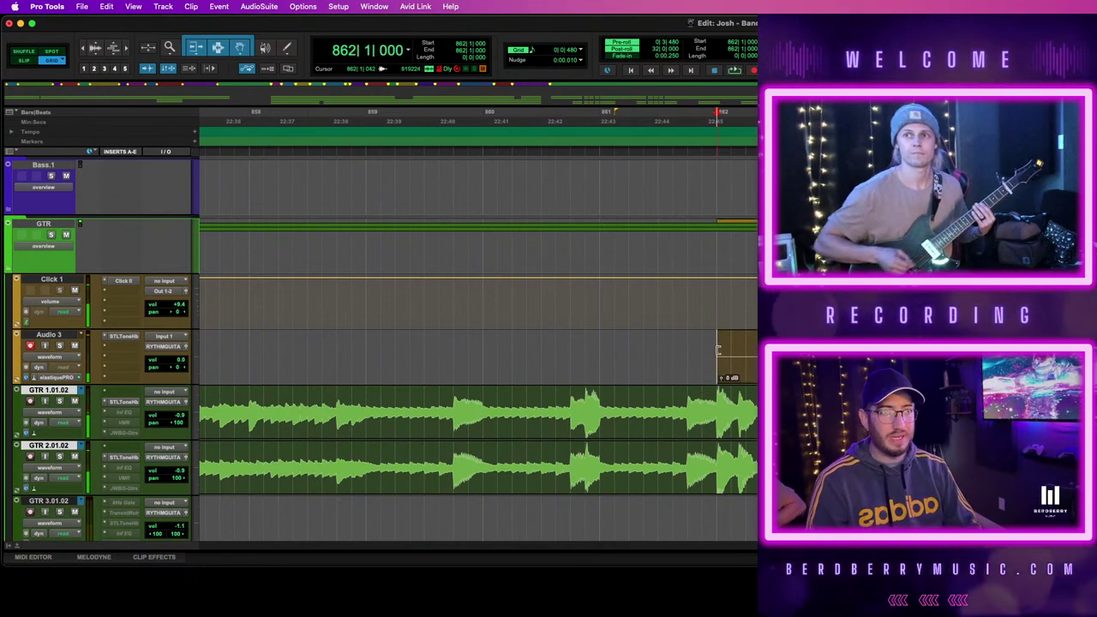
Try two guitar takes on Audio 3 from 861|4|000 with pre-roll and delete the recorded clip
click(686, 347)
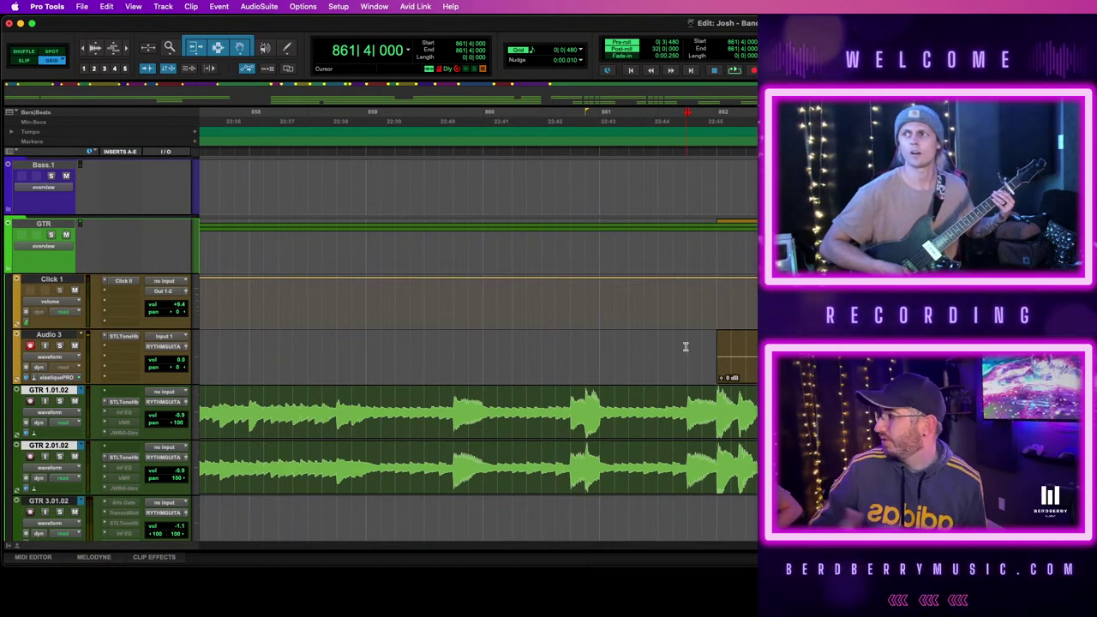
key(space)
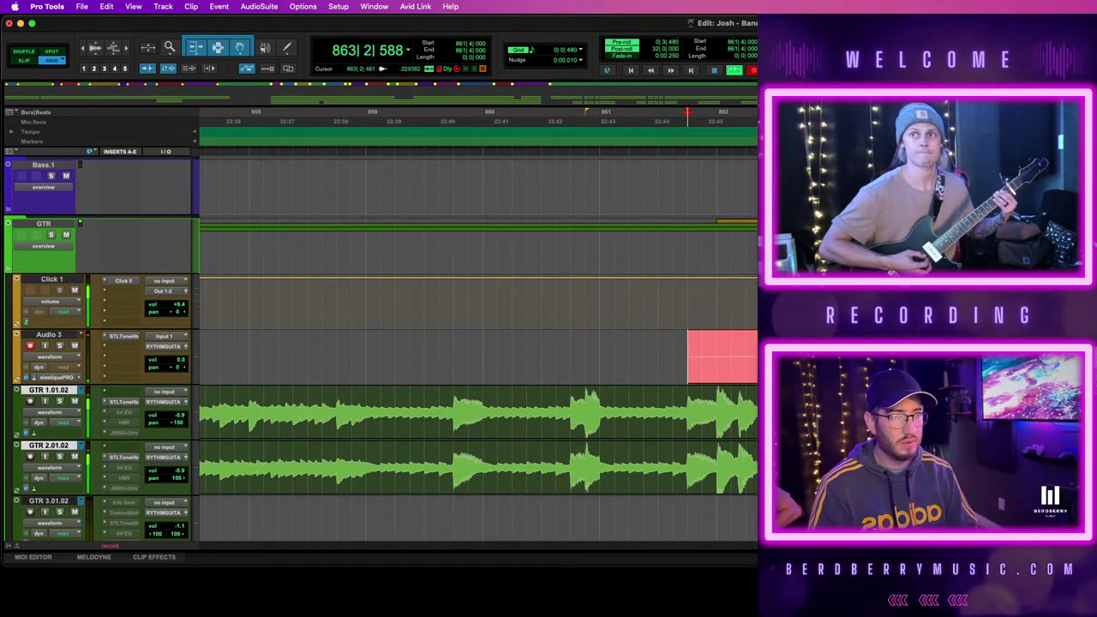
key(space)
key(space)
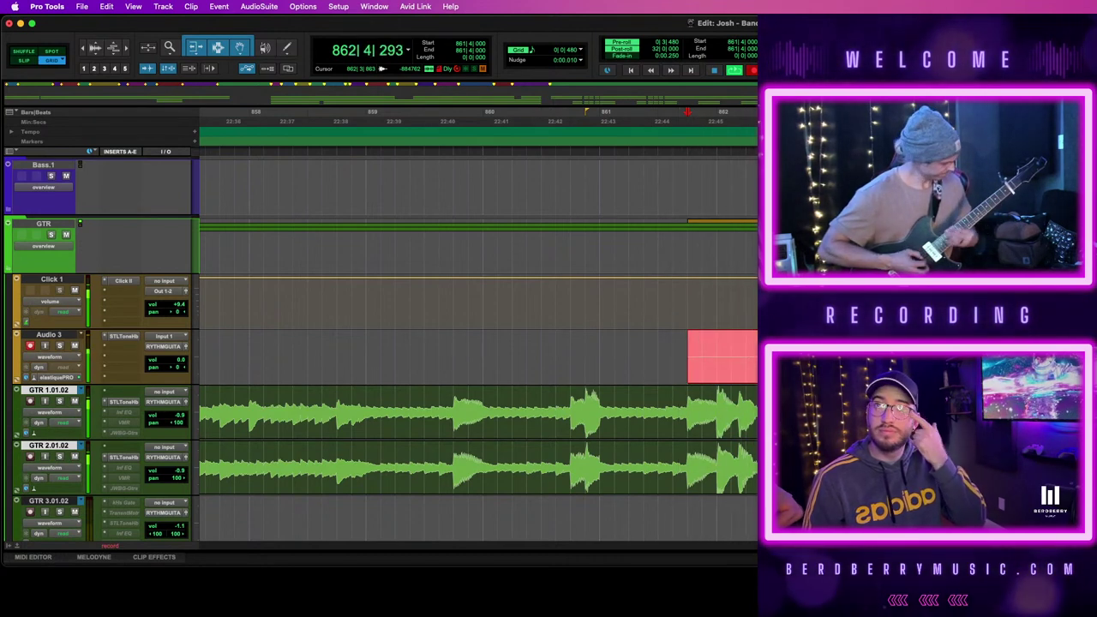
key(space)
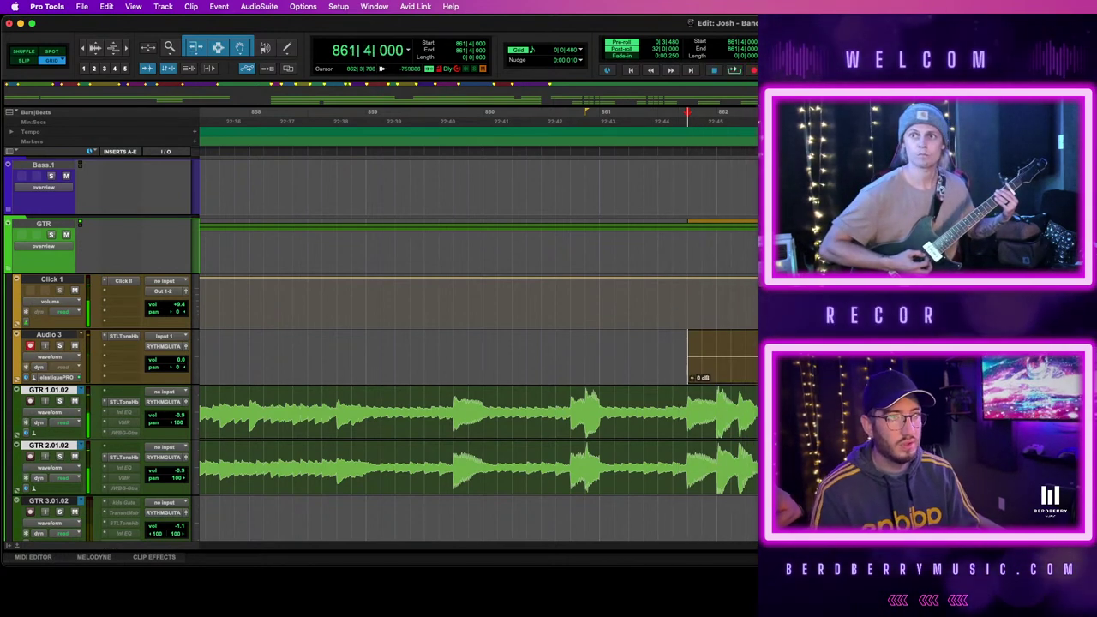
click(700, 372)
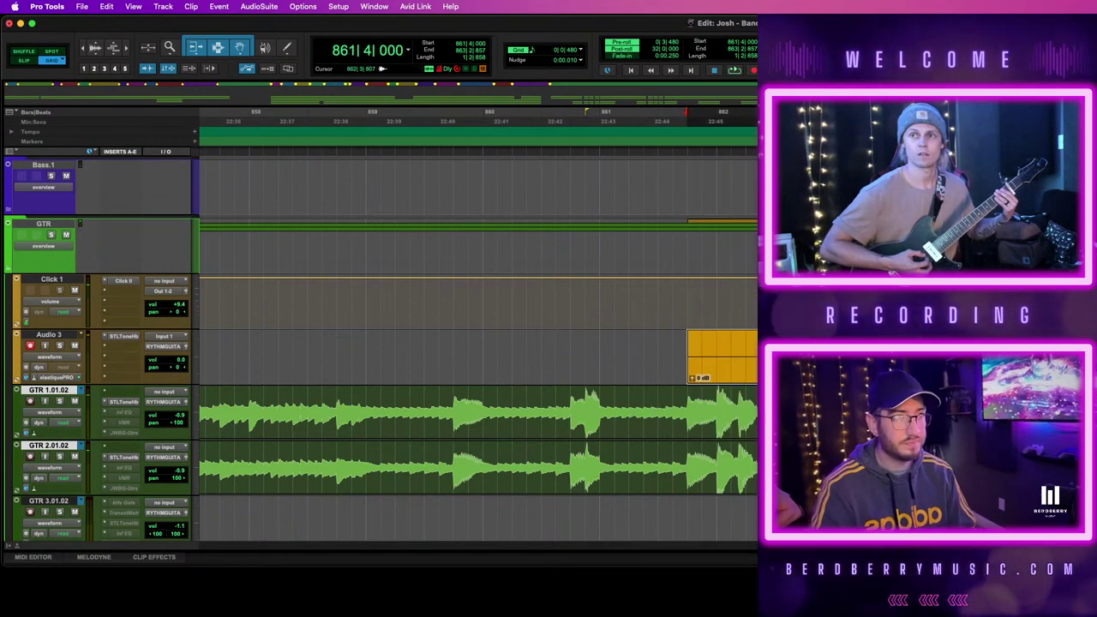
shift+click(642, 350)
key(Delete)
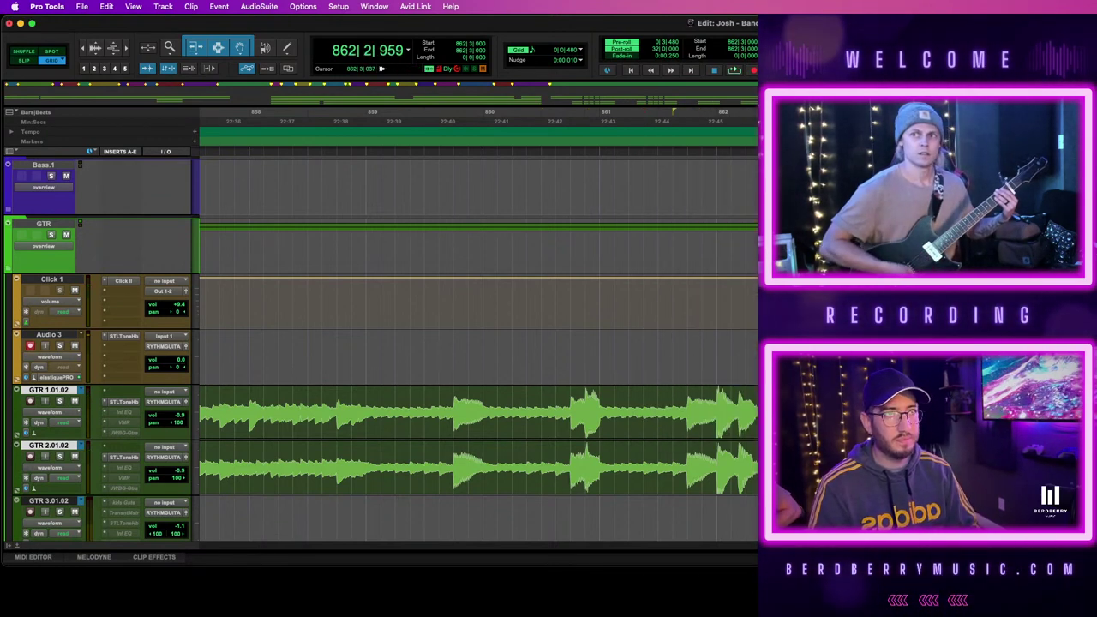
Try a guitar take on Audio 3 from 862|3|000 with pre-roll
key(space)
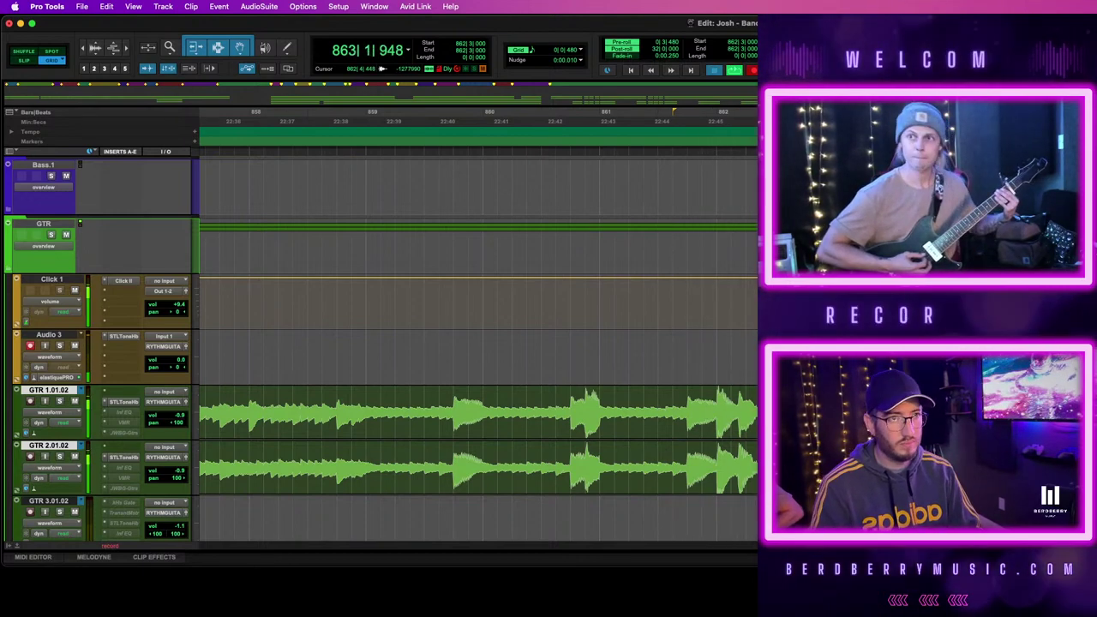
key(space)
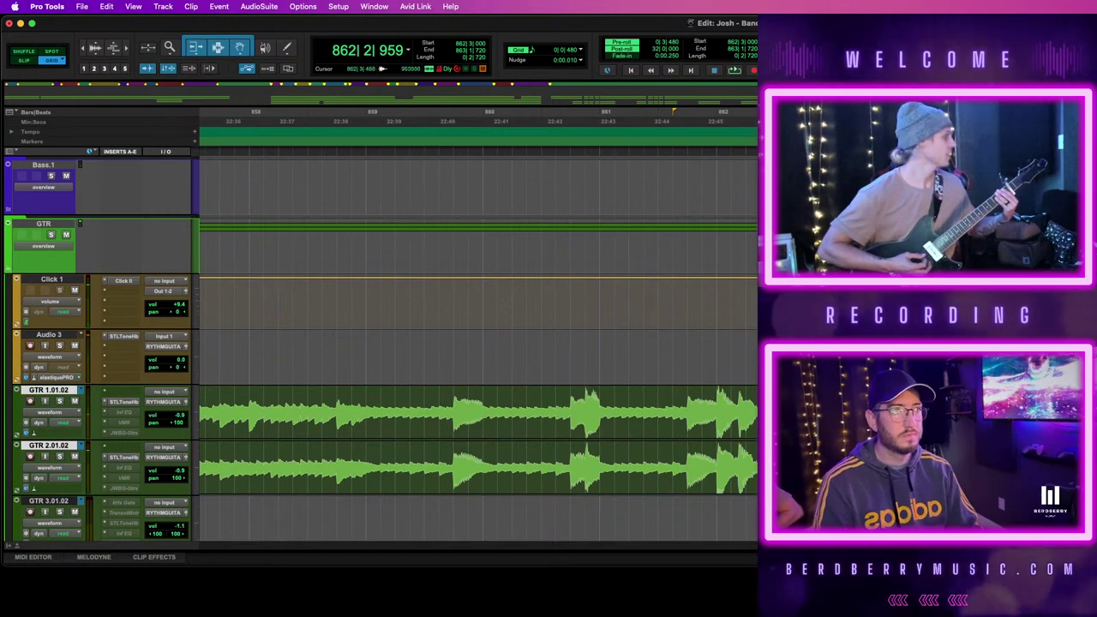
Select the last beat before the Pre Verse at 863|1|000 and play the transition on both guitar tracks with pre-roll
click(818, 358)
drag(832, 358, 872, 359)
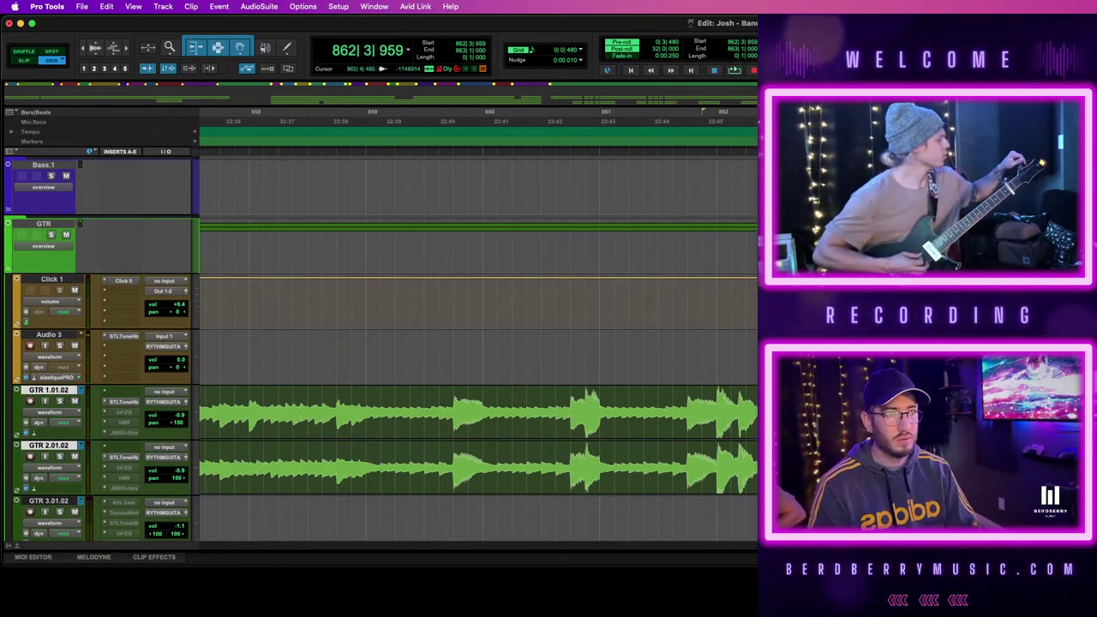
key(space)
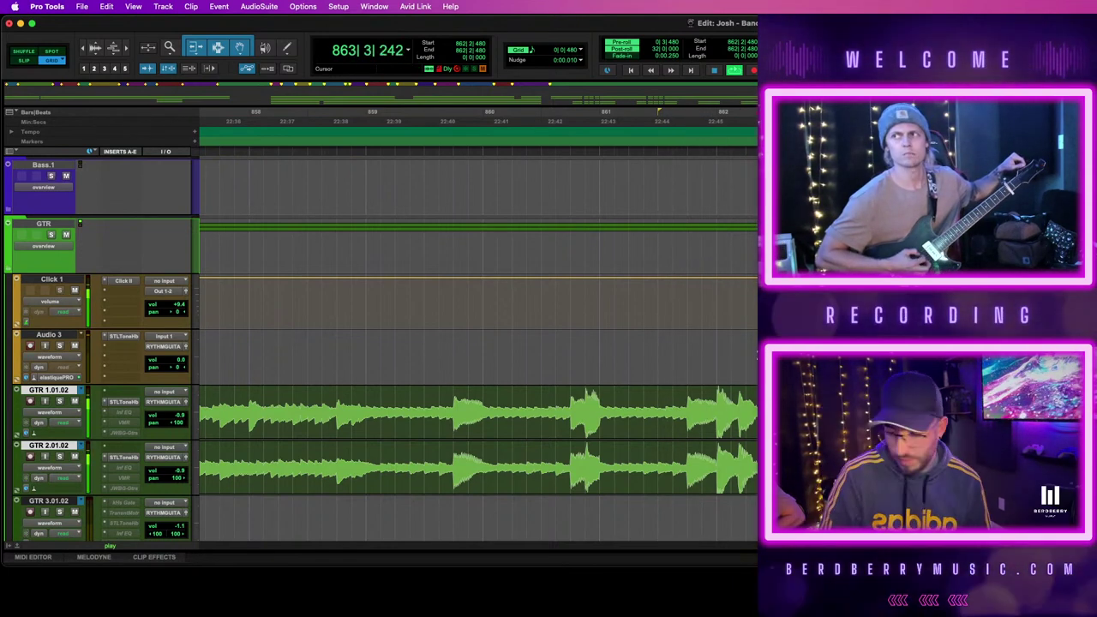
key(space)
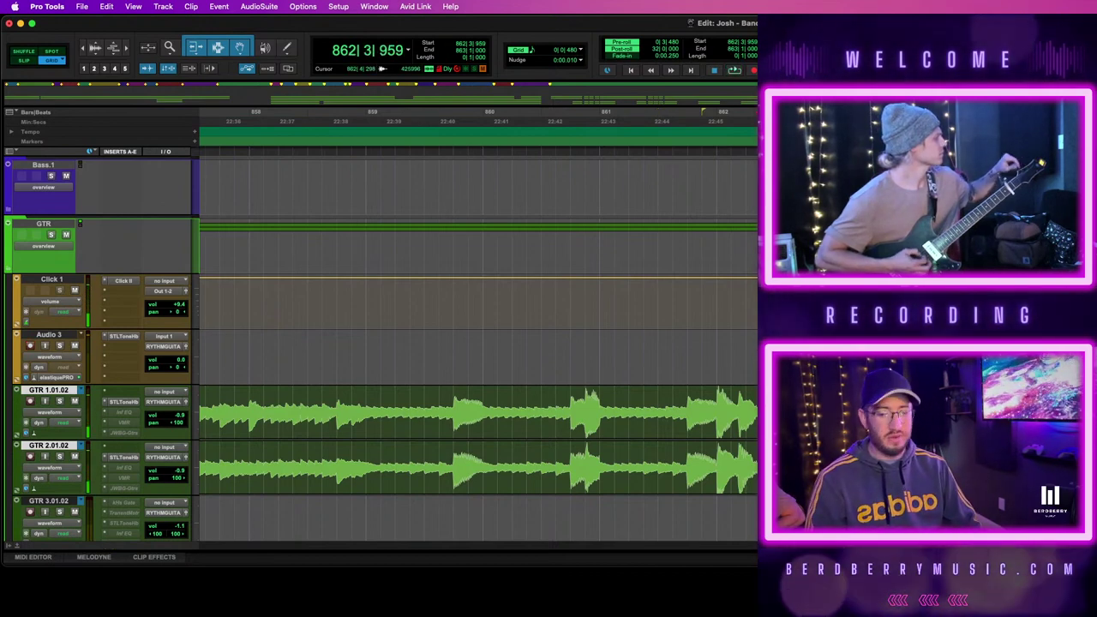
key(r)
key(r)
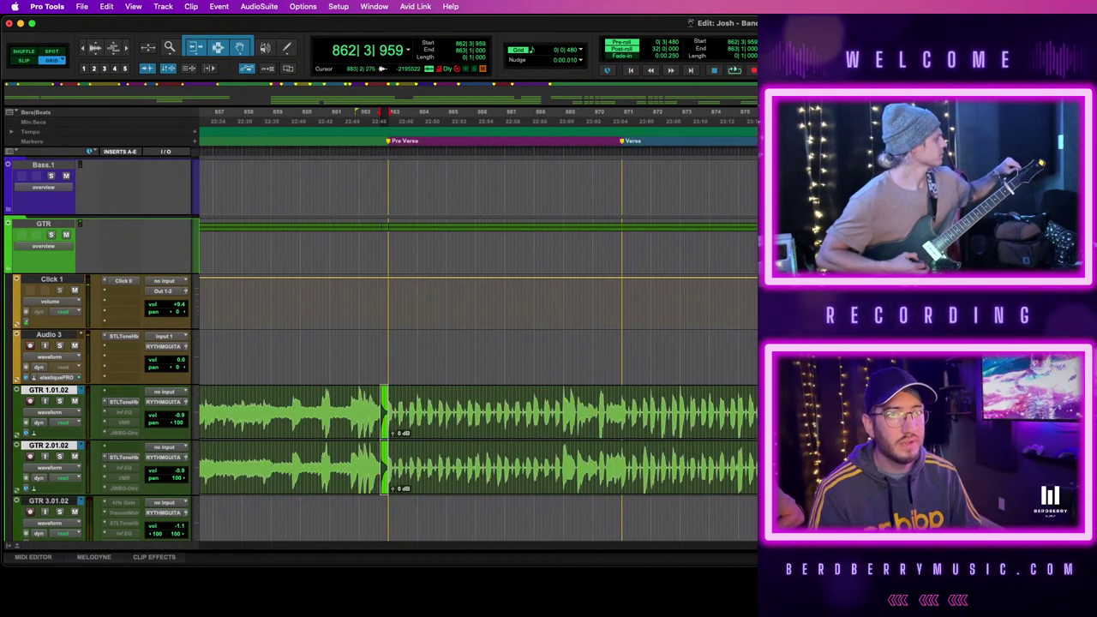
Play both guitar tracks around 870|2|480 and from 869|1|000 to check the transition into the Verse
click(604, 403)
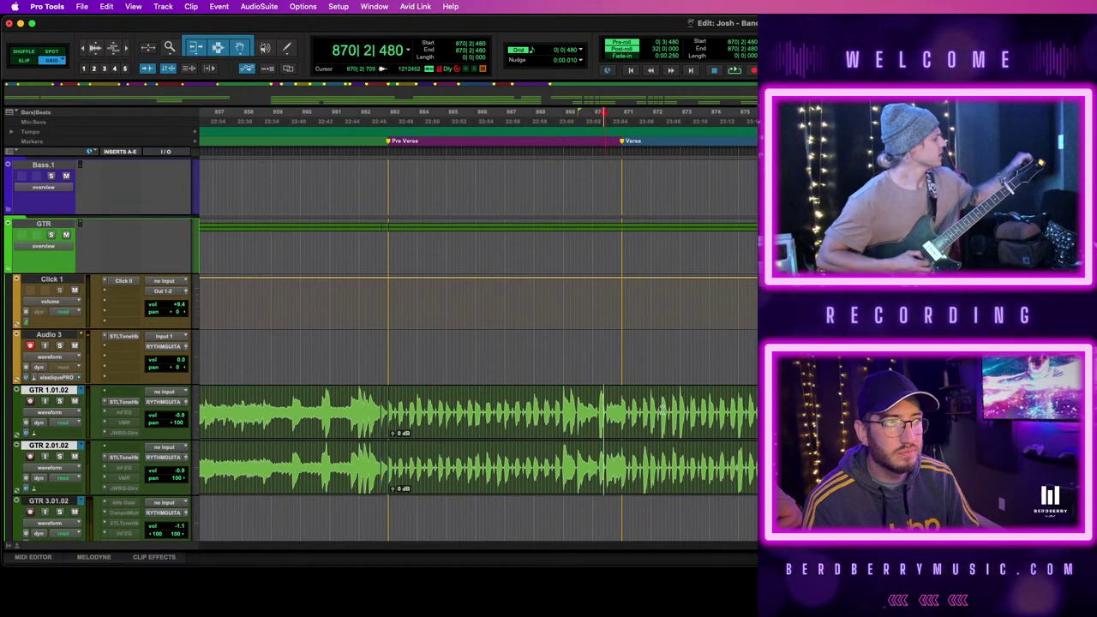
key(space)
key(space)
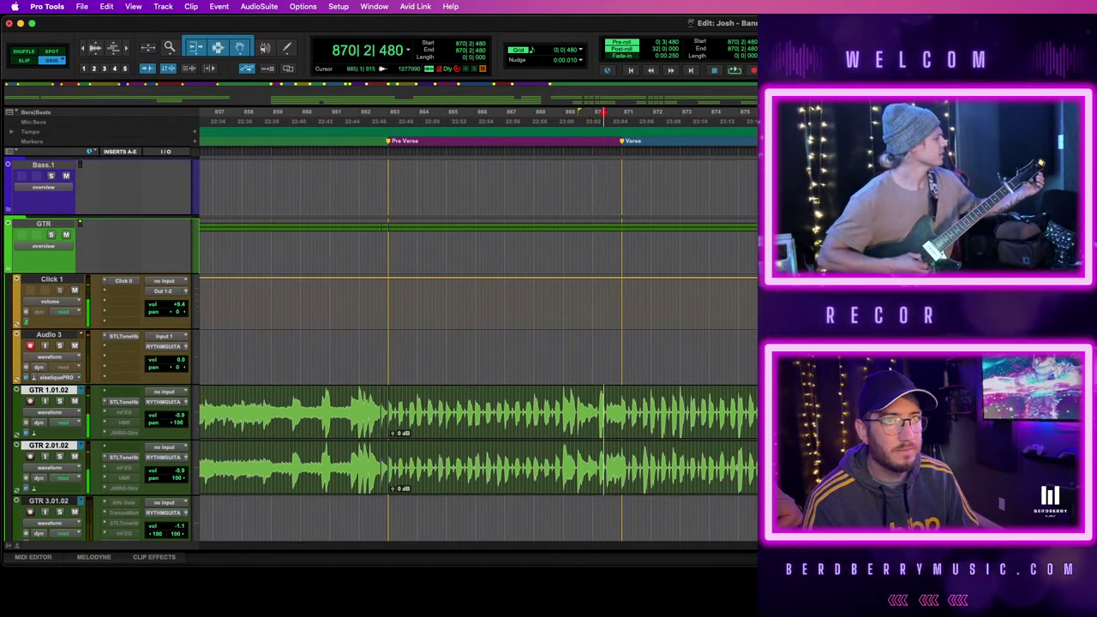
scroll(478, 342, right, 8)
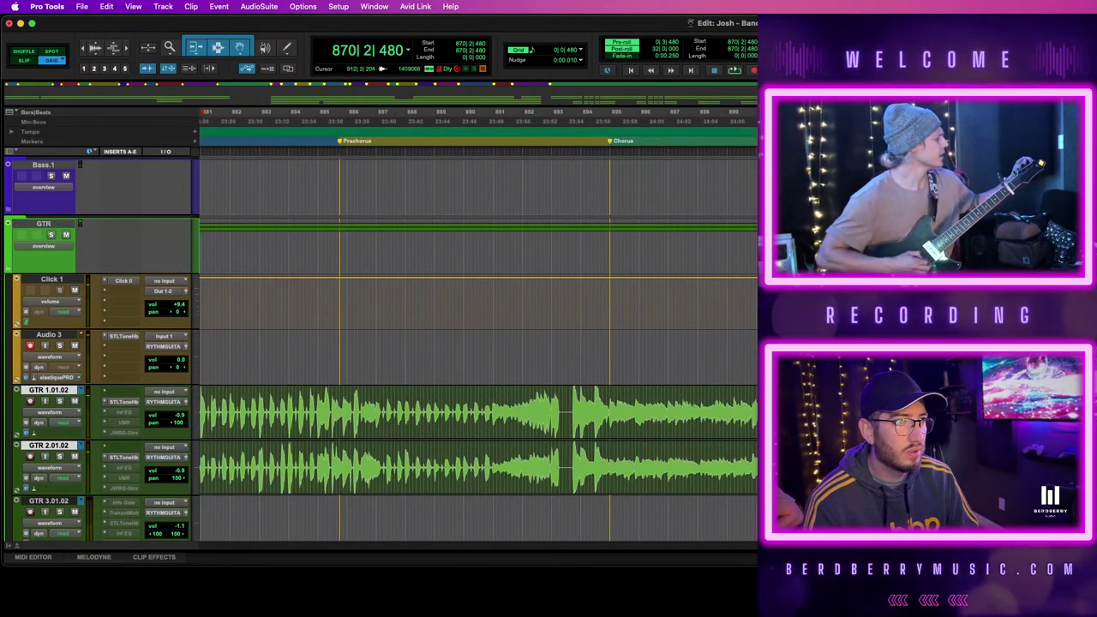
scroll(478, 386, left, 10)
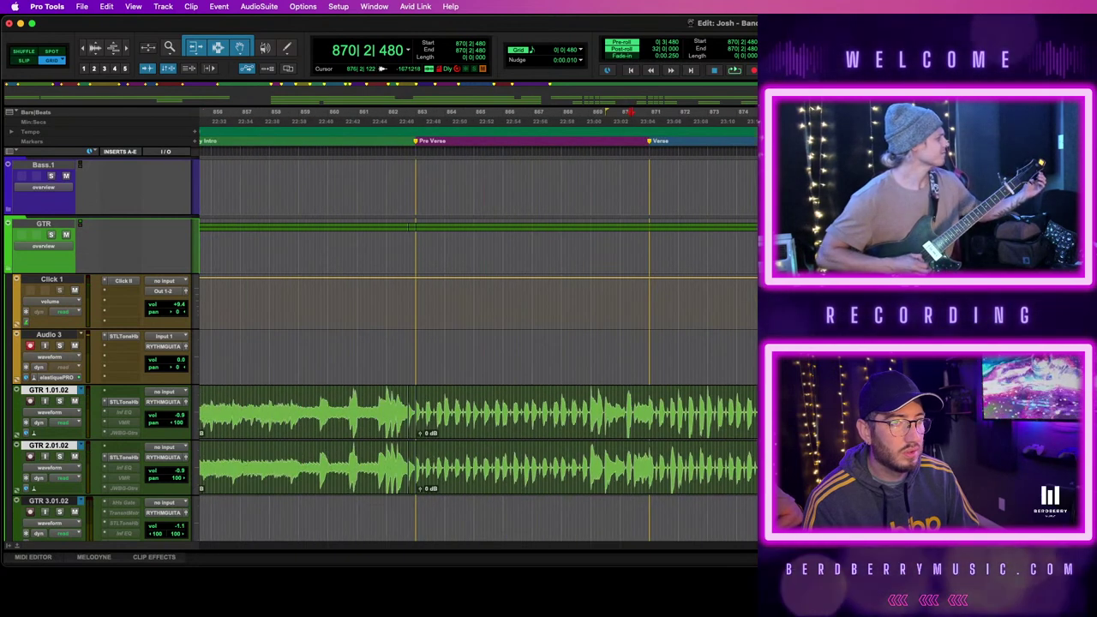
scroll(478, 385, left, 3)
key(space)
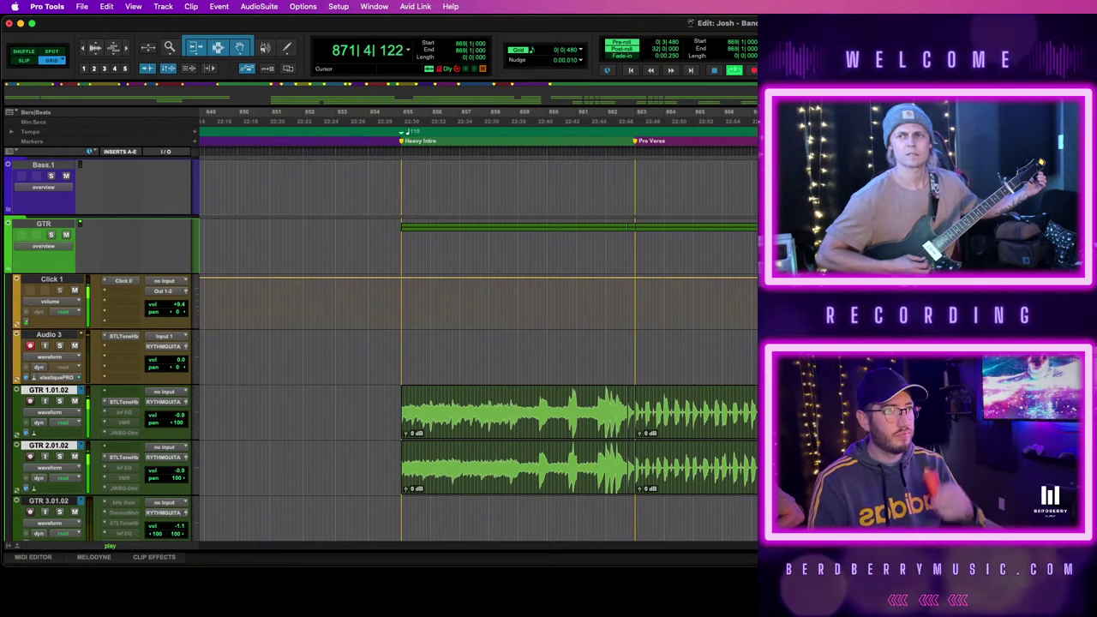
Consolidate both rhythm guitar tracks from the Heavy Intro at 855|1|000 to 956|4|000
key(r)
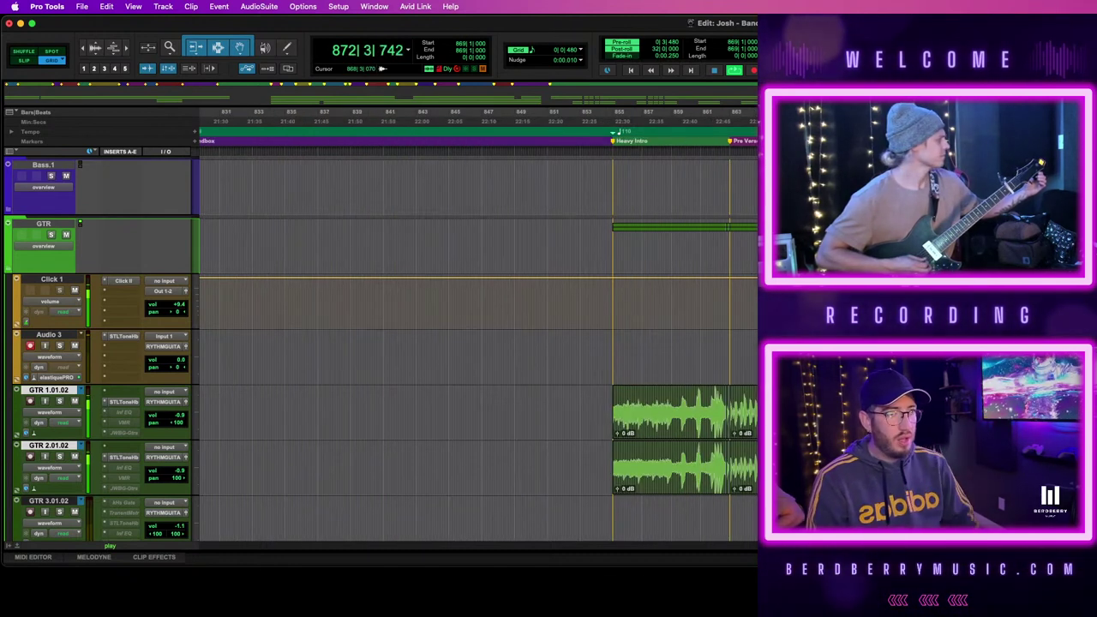
key(super+bracketleft)
click(730, 434)
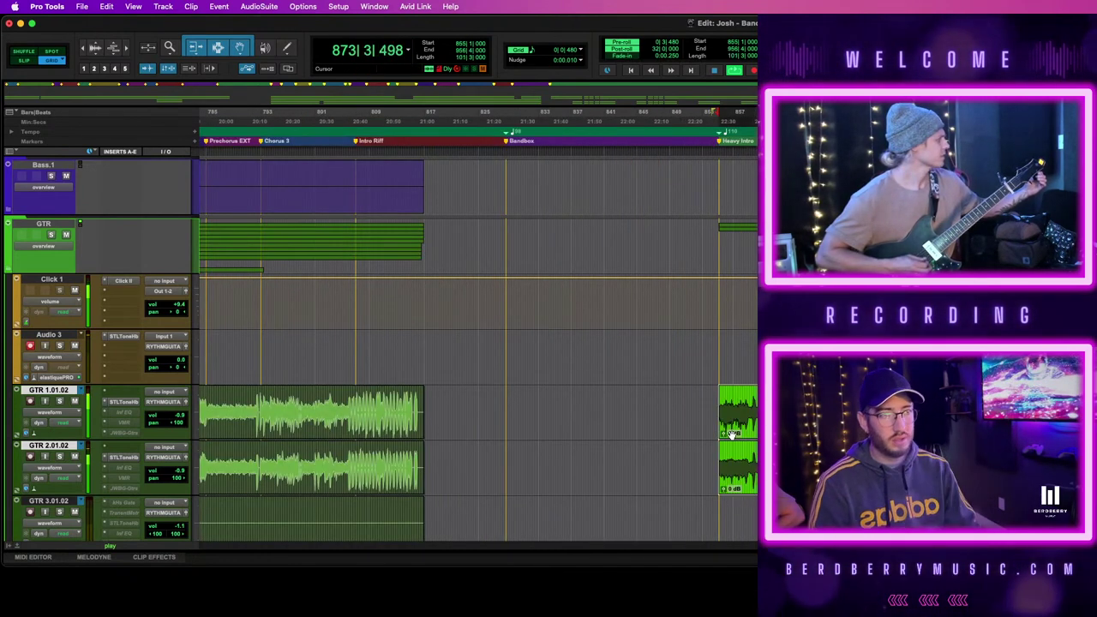
key(alt+shift+3)
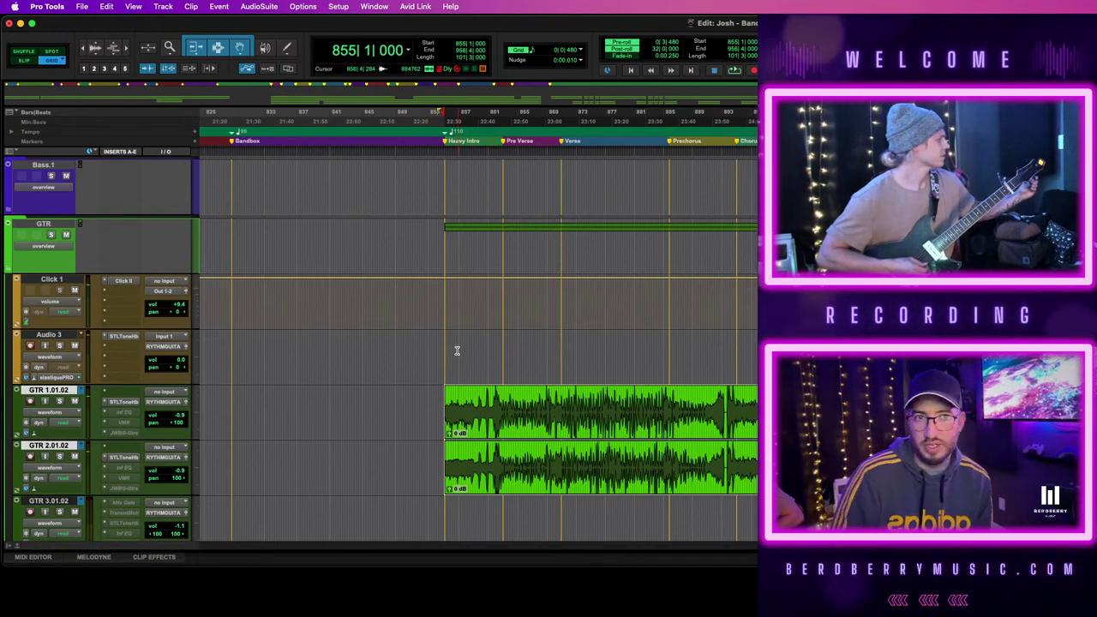
Examine the remaining guitar tracks across the previous song and the Heavy Intro section
scroll(456, 350, down, 4)
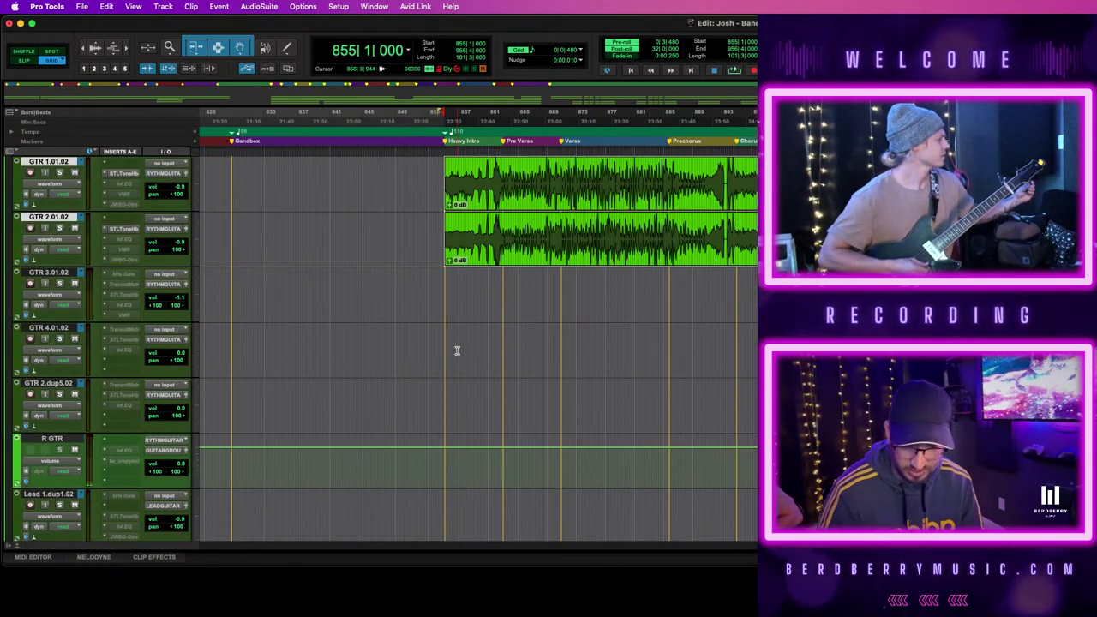
scroll(457, 351, up, 2)
key(r)
key(r)
scroll(580, 345, down, 1)
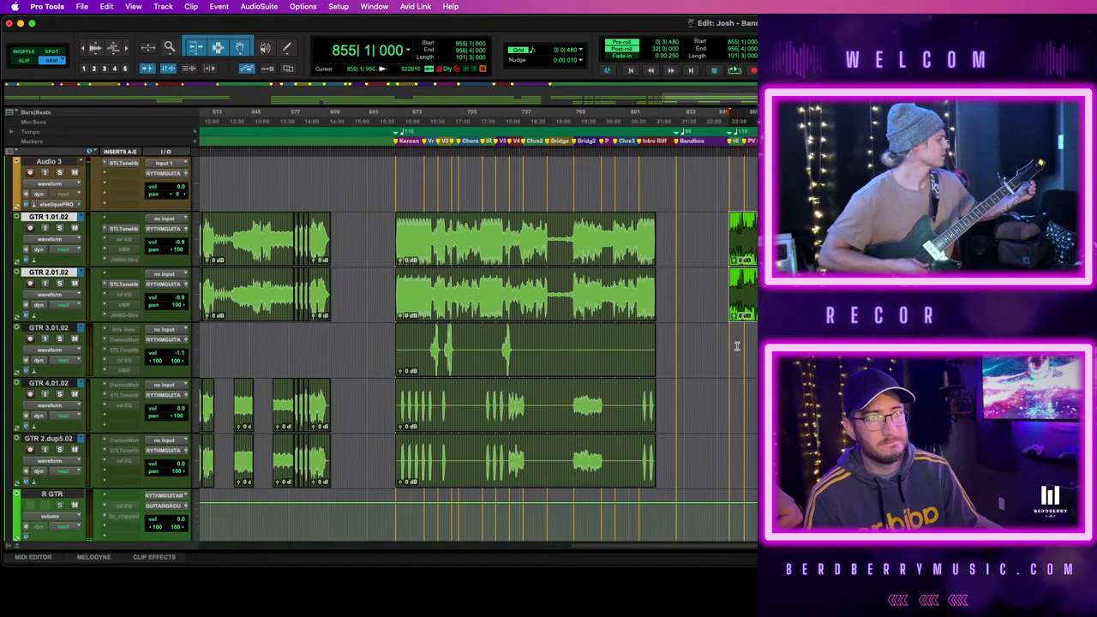
key(super+bracketright)
key(super+bracketright)
key(super+bracketright)
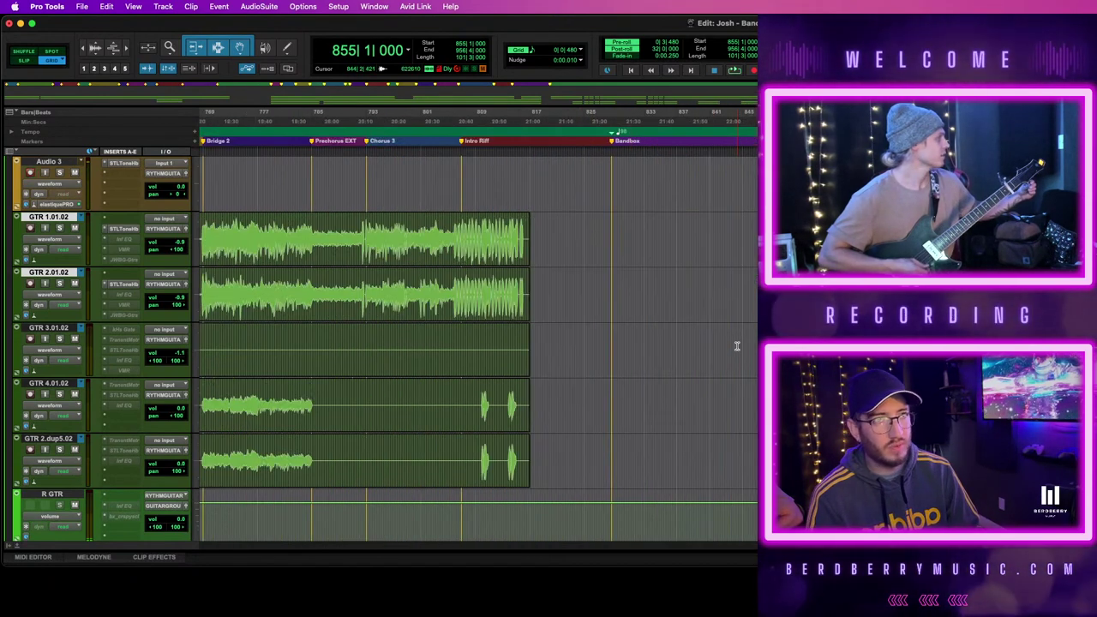
scroll(736, 345, up, 3)
scroll(736, 345, right, 8)
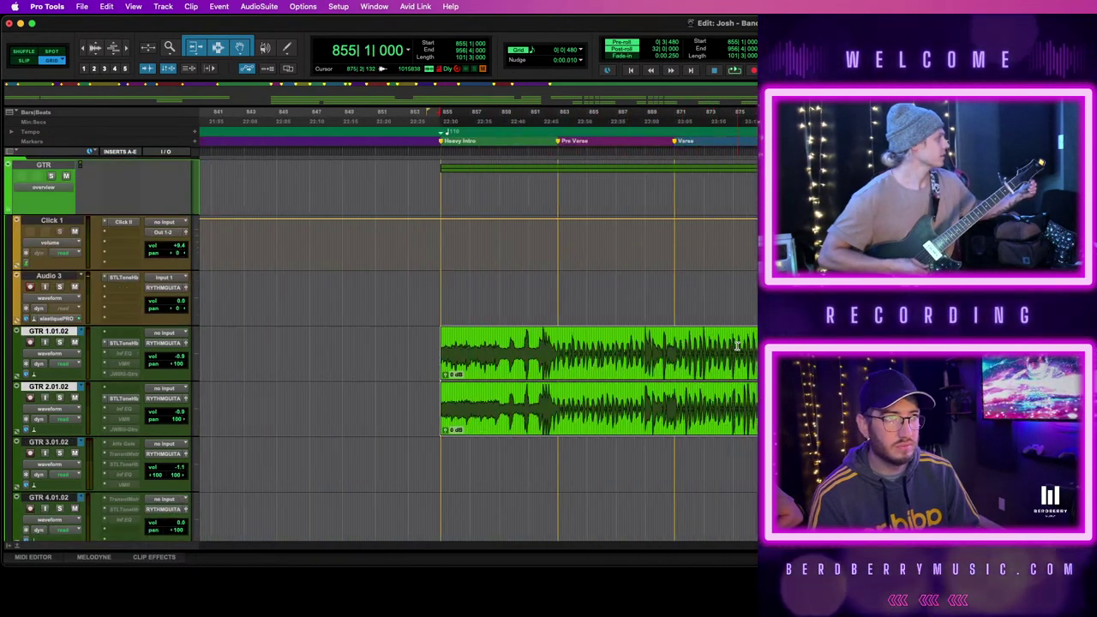
scroll(736, 345, right, 3)
scroll(736, 345, right, 2)
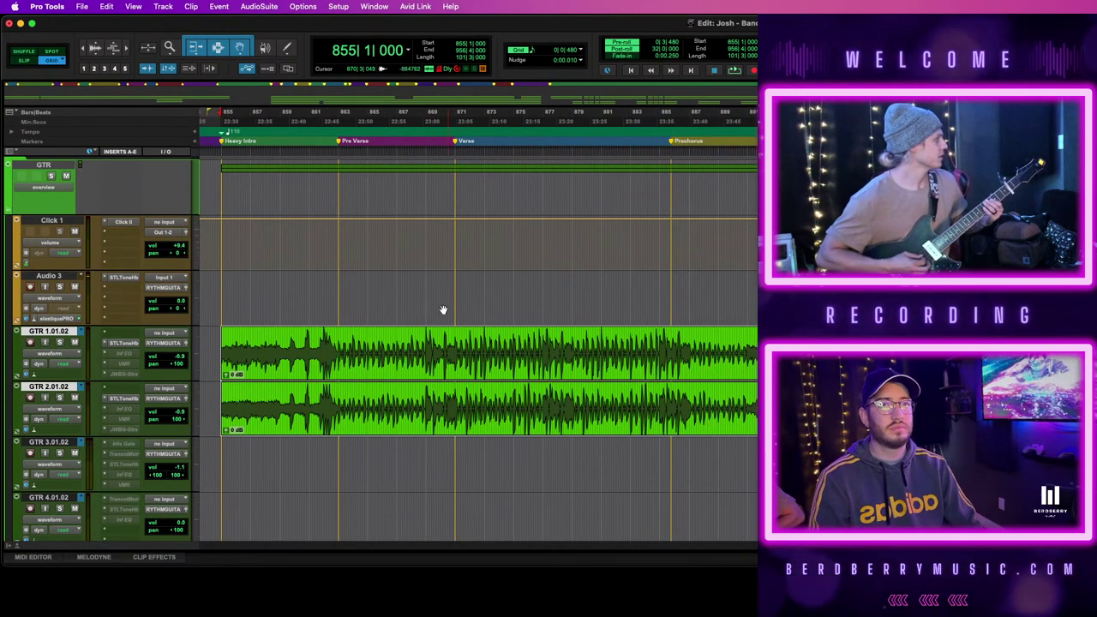
Place the cursor at 854|4|480 and play the start of the Heavy Intro with pre-roll
scroll(228, 288, up, 3)
scroll(228, 288, left, 3)
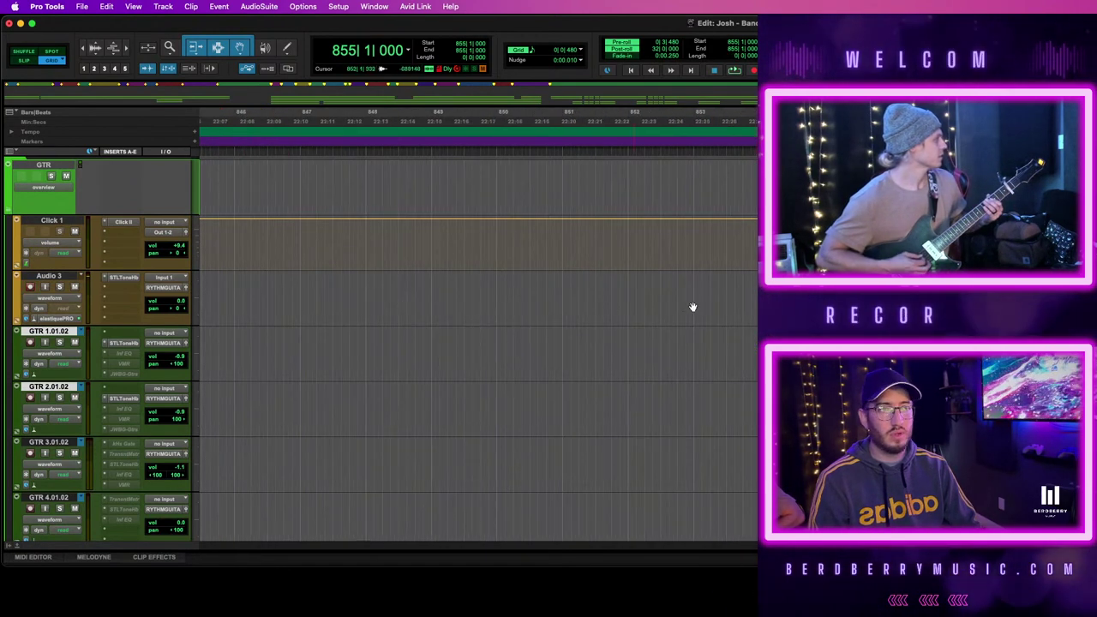
click(812, 295)
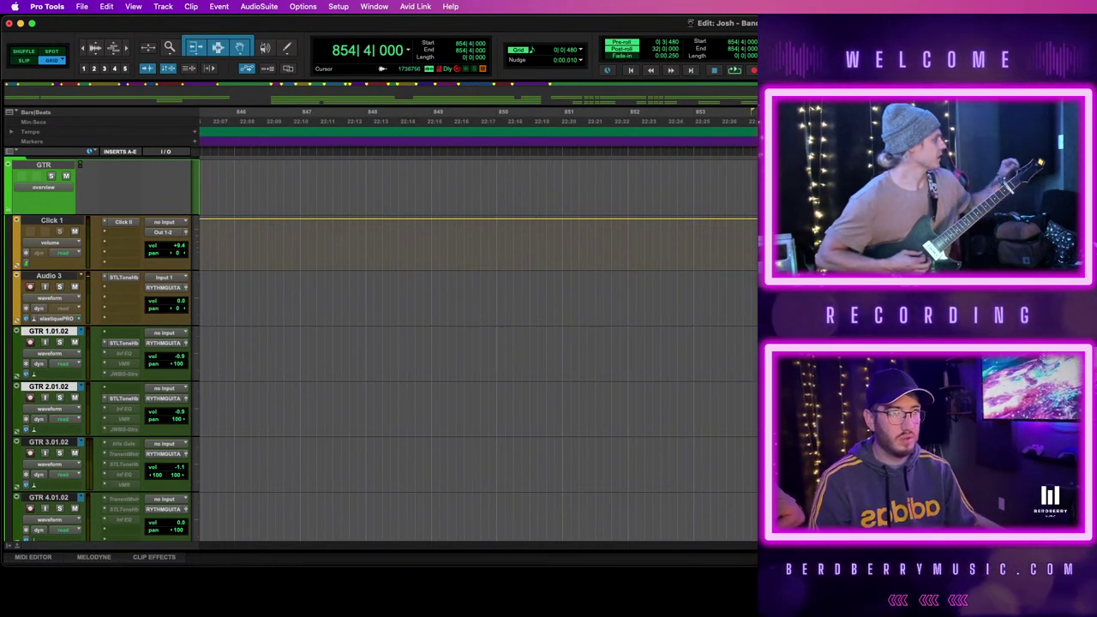
click(823, 296)
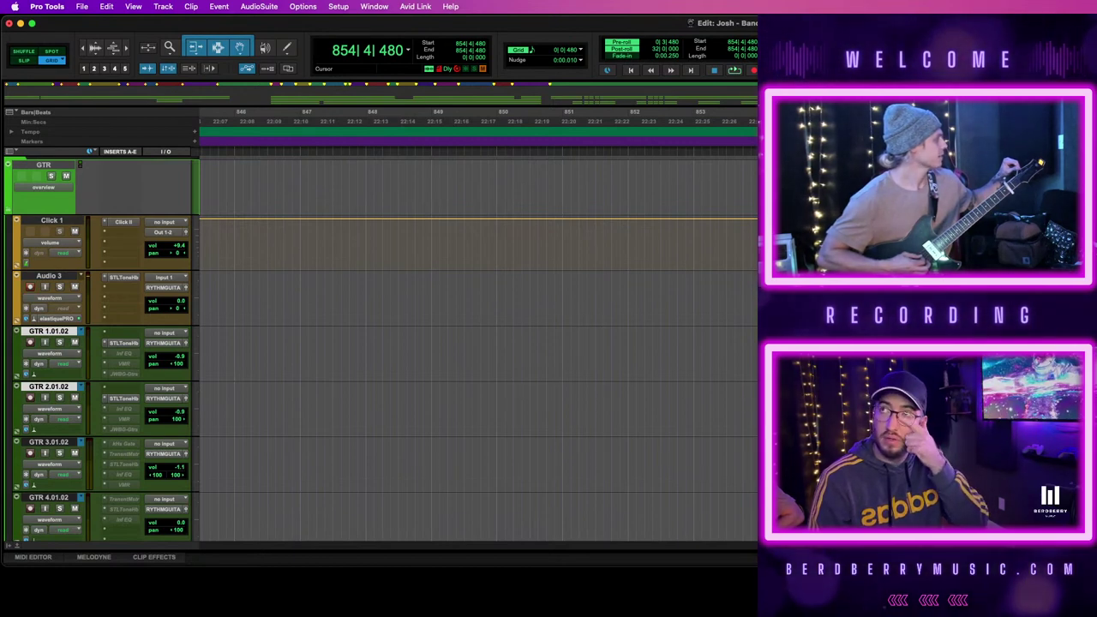
key(space)
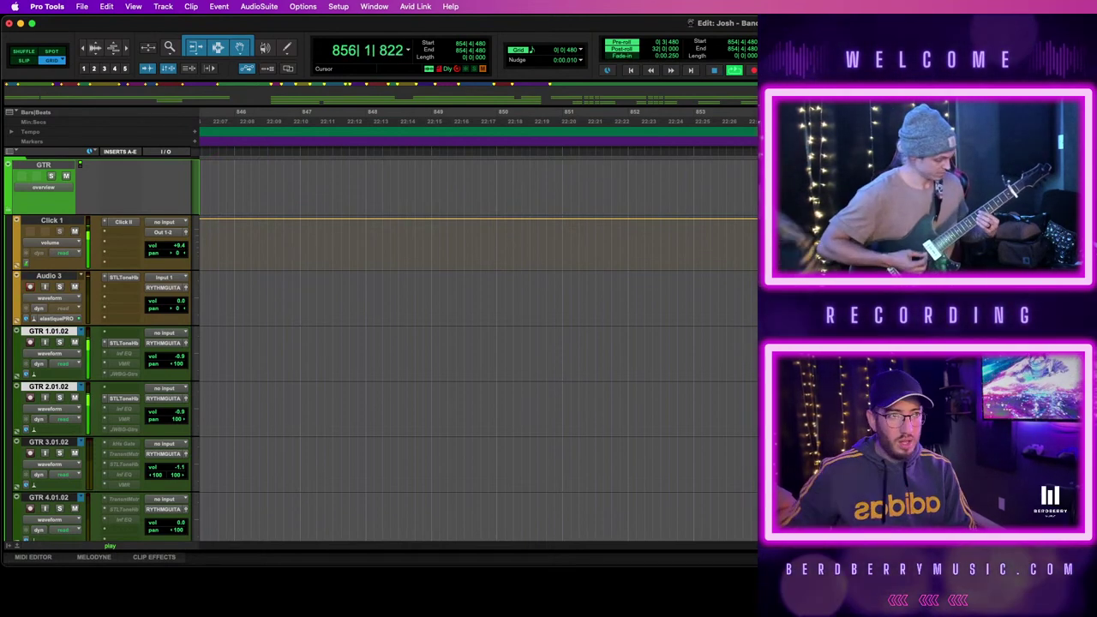
key(space)
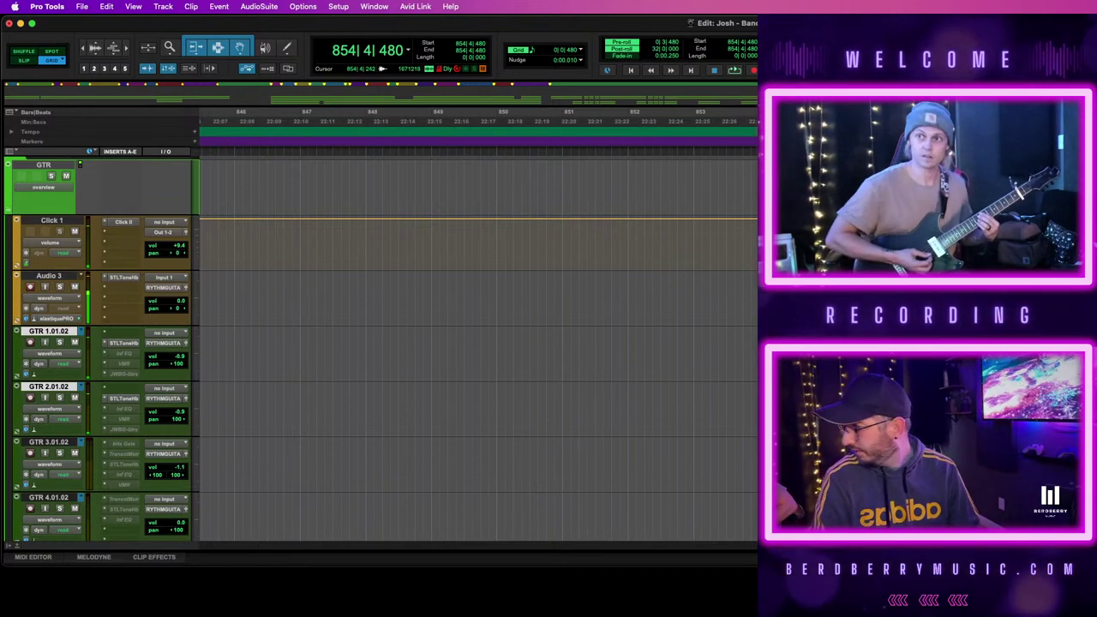
Try a guitar take of the Heavy Intro on Audio 3 from 854|4|480 with pre-roll
key(space)
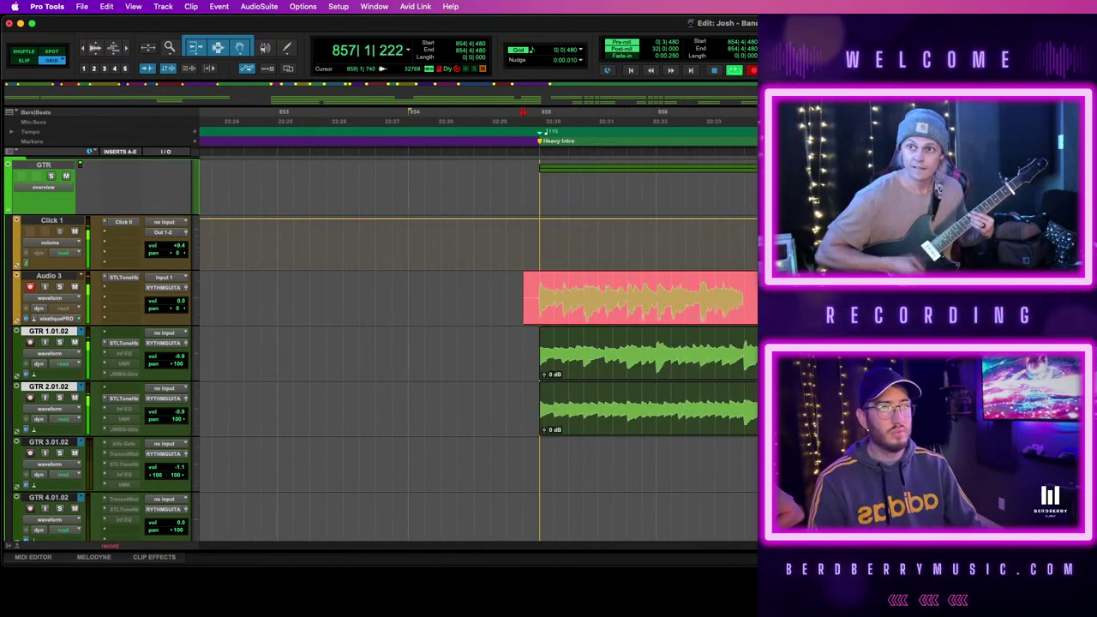
scroll(477, 343, right, 3)
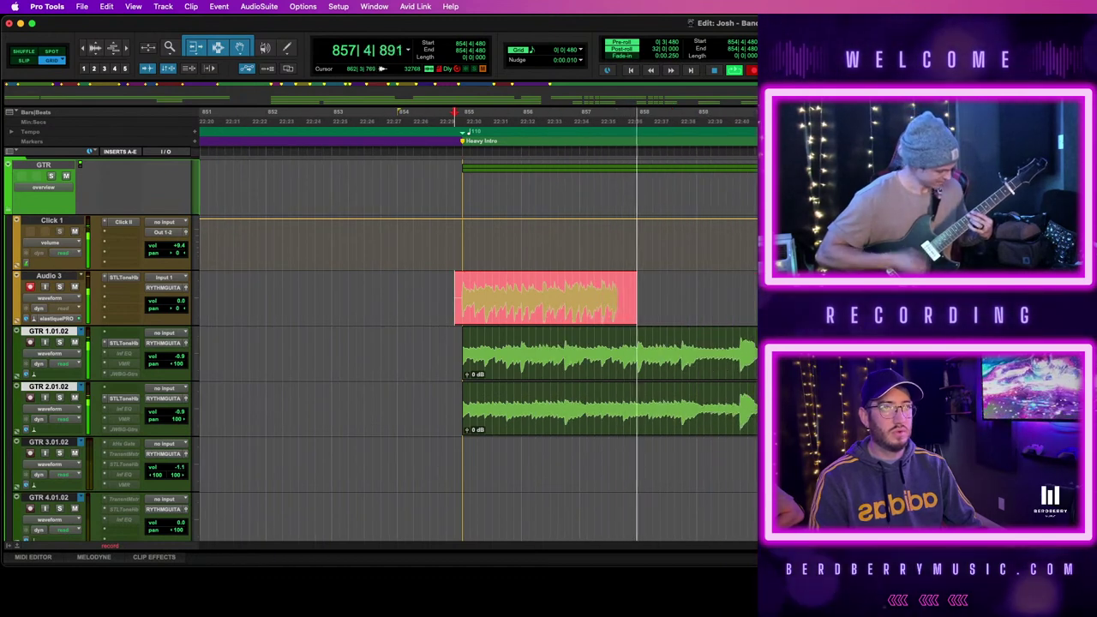
key(t)
scroll(499, 369, right, 3)
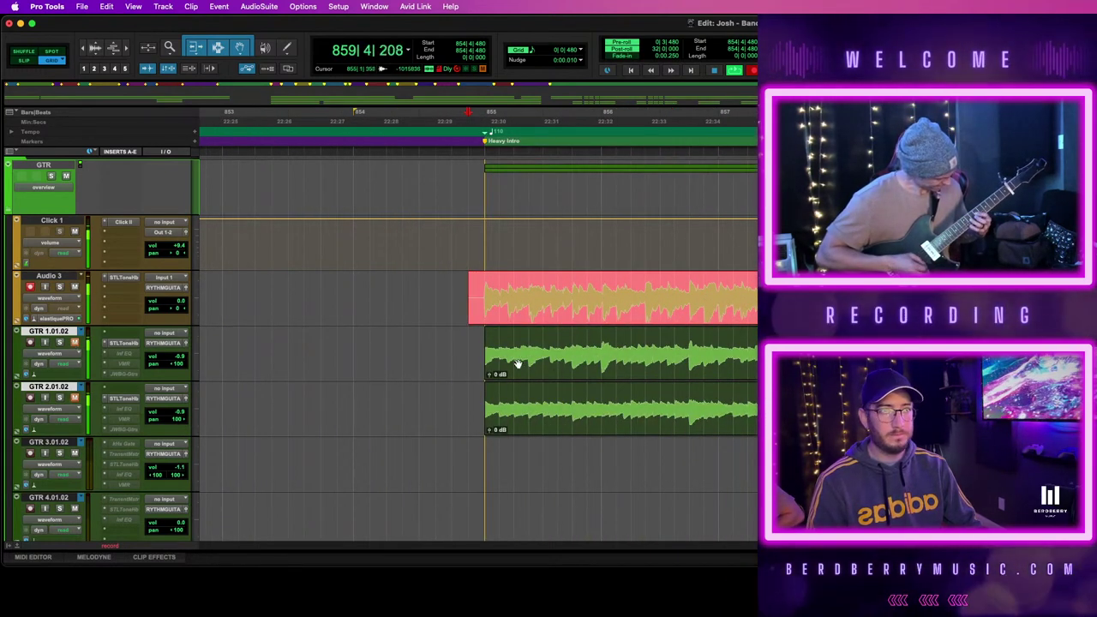
scroll(553, 360, right, 1)
key(space)
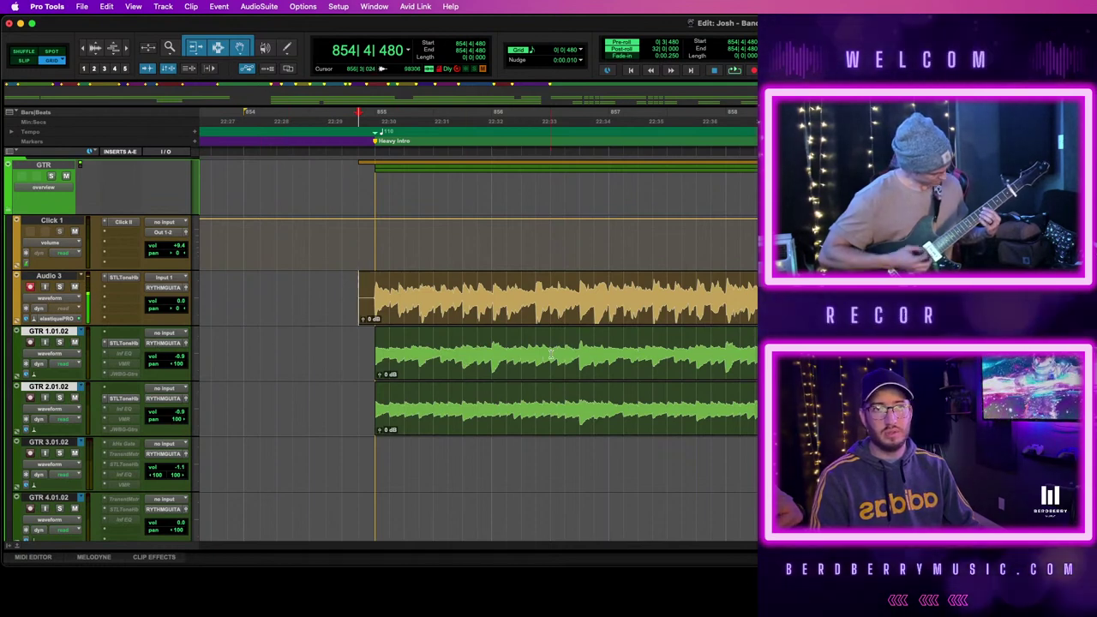
Play back the Audio 3 take at the start of the Heavy Intro with pre-roll
key(space)
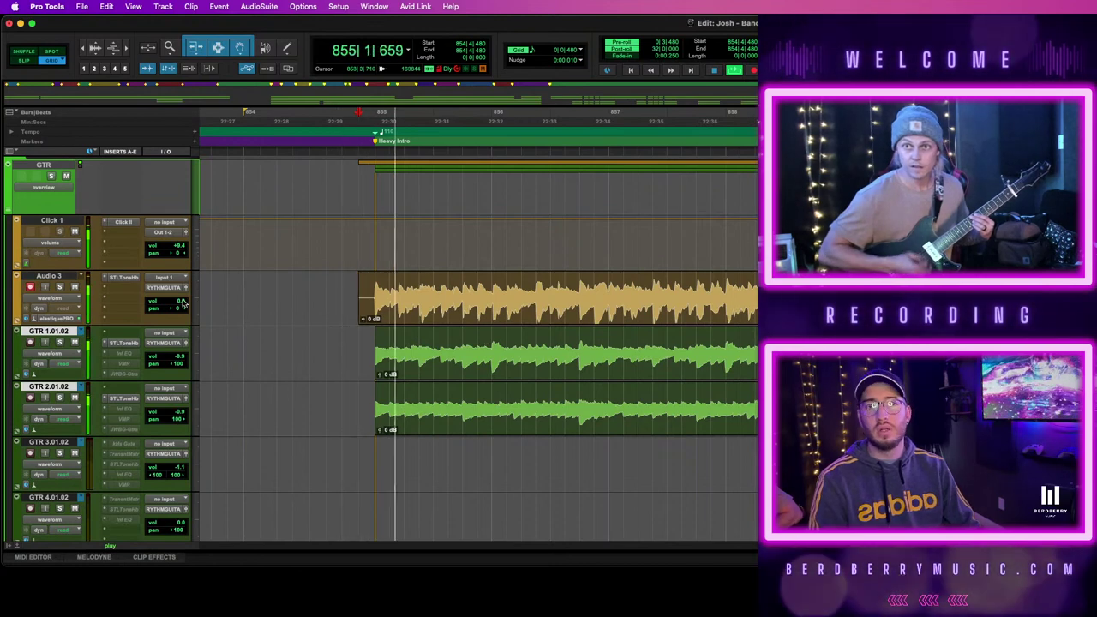
drag(180, 303, 181, 297)
key(space)
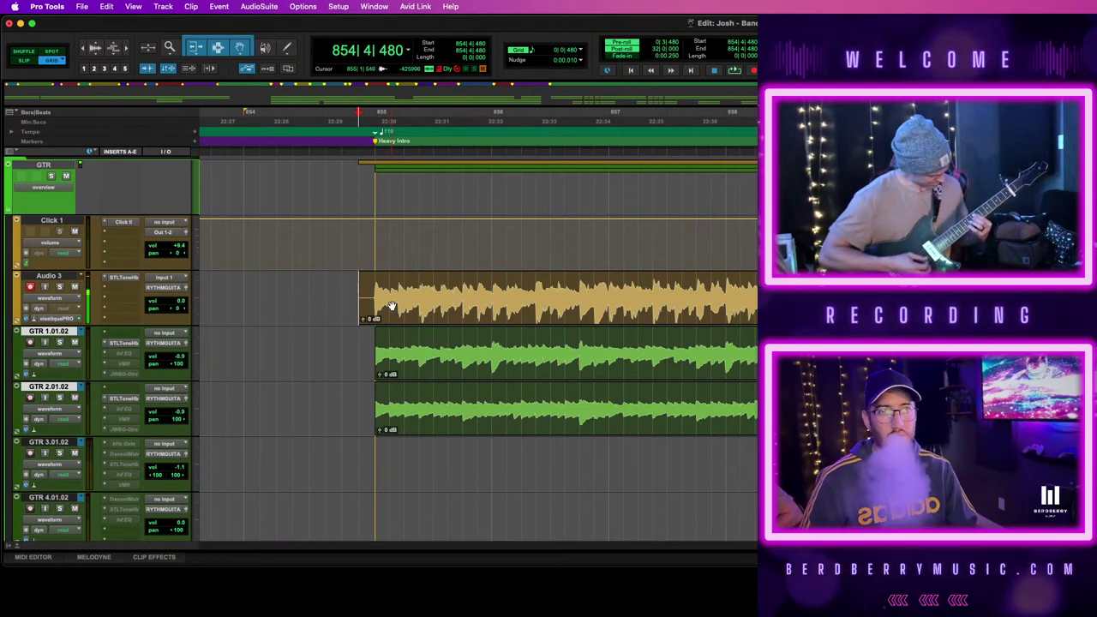
Record a new guitar take over Audio 3 from 854|4|480 to 863|1|615, muting both existing rhythm guitar tracks
double_click(363, 291)
click(355, 288)
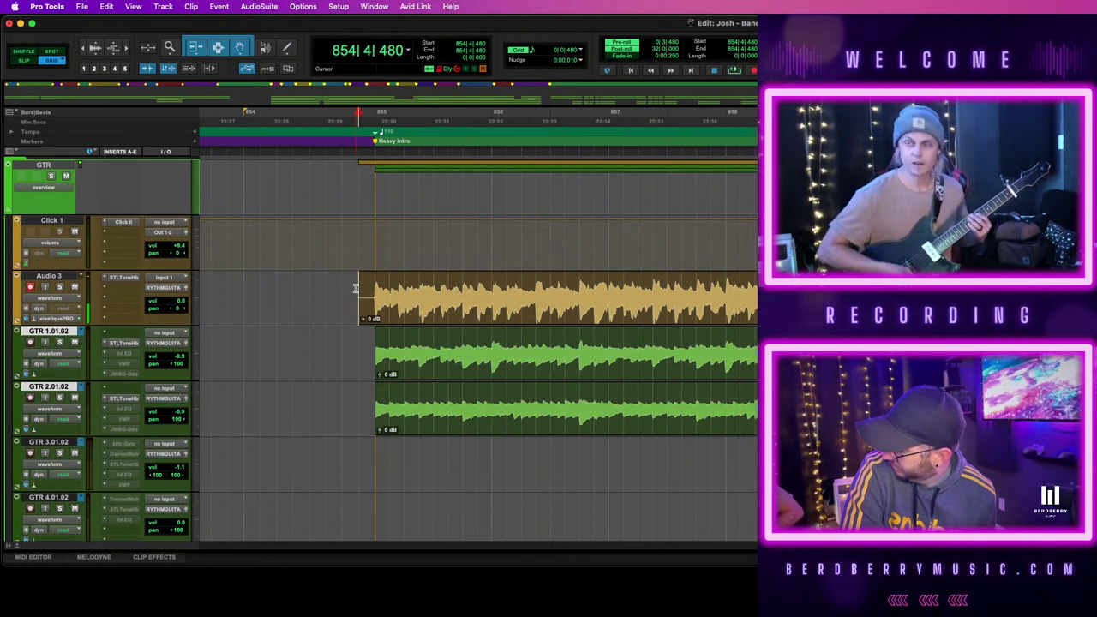
key(space)
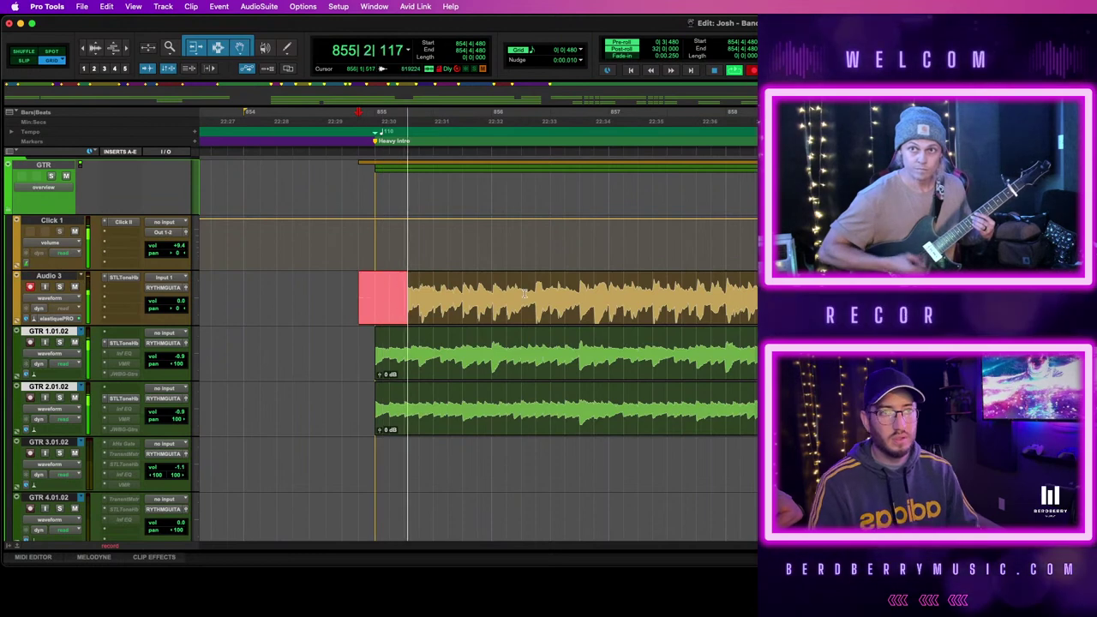
click(75, 341)
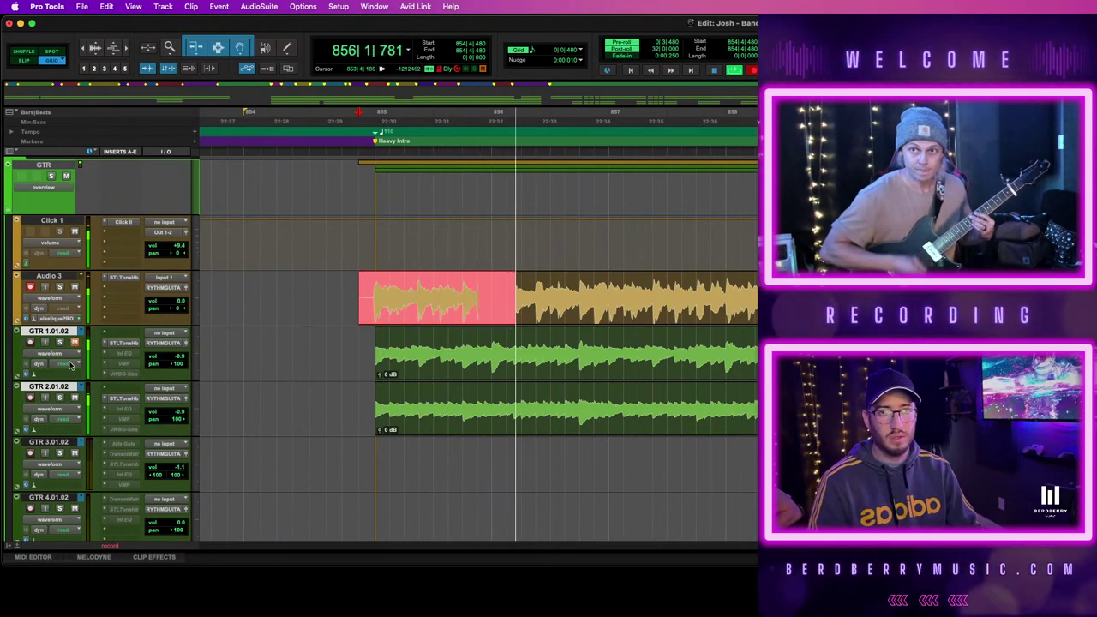
click(73, 398)
scroll(587, 370, right, 3)
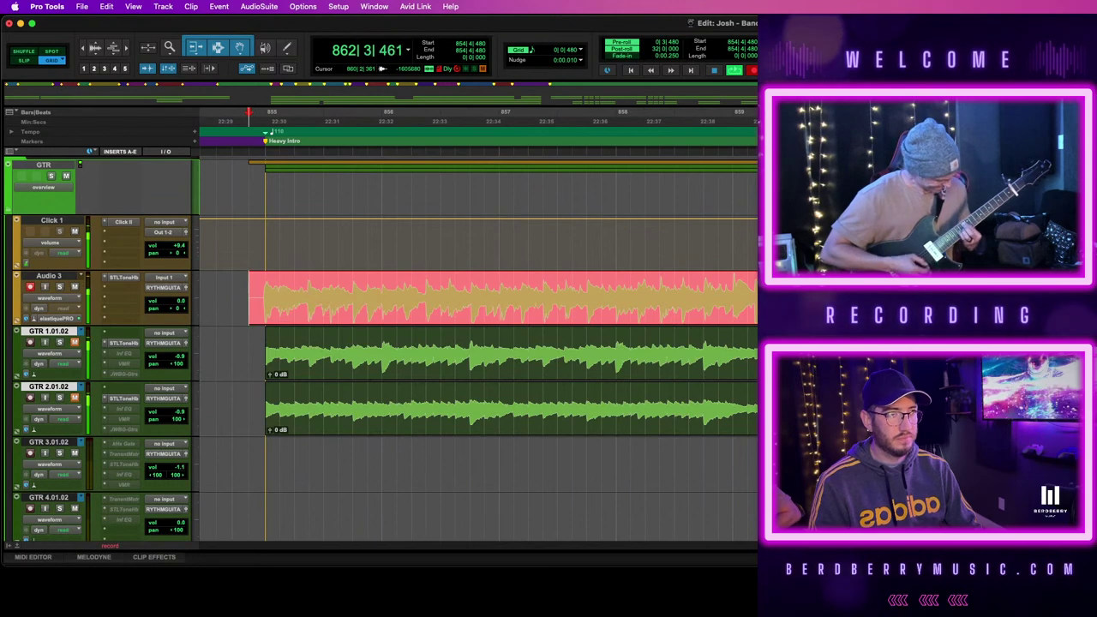
key(space)
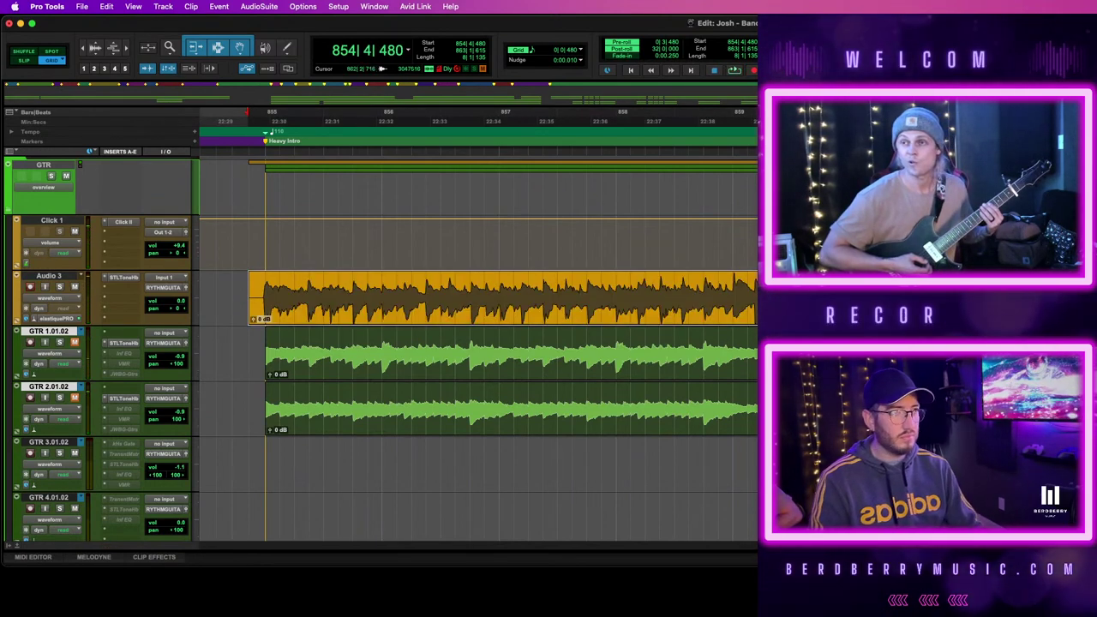
Try several punch-in takes of the Audio 3 ending from 862|2|000 with pre-roll
click(1096, 297)
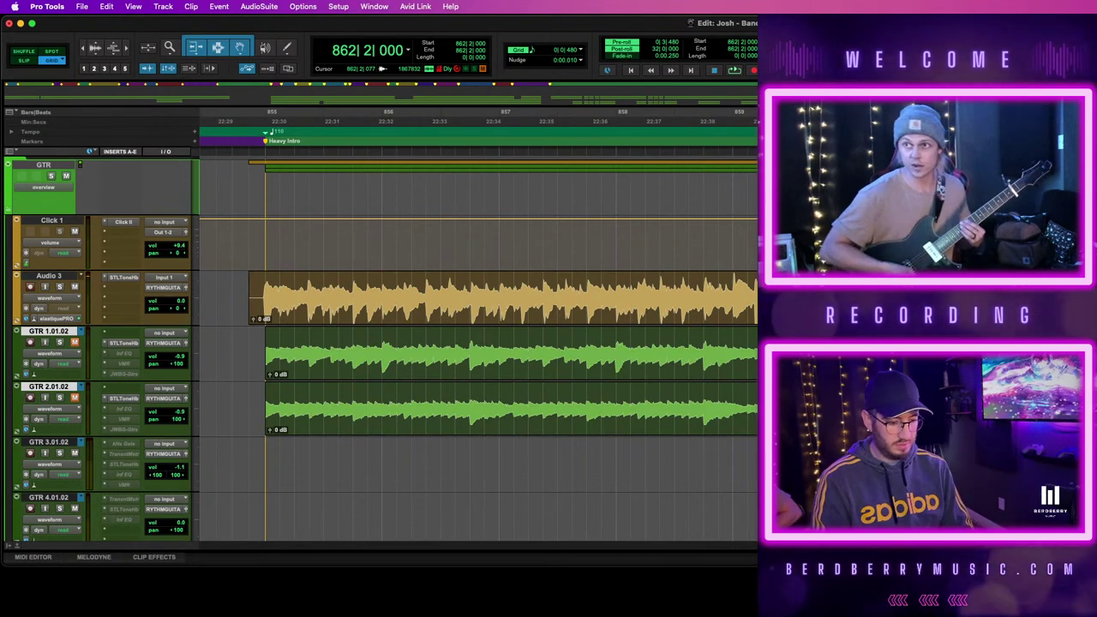
key(space)
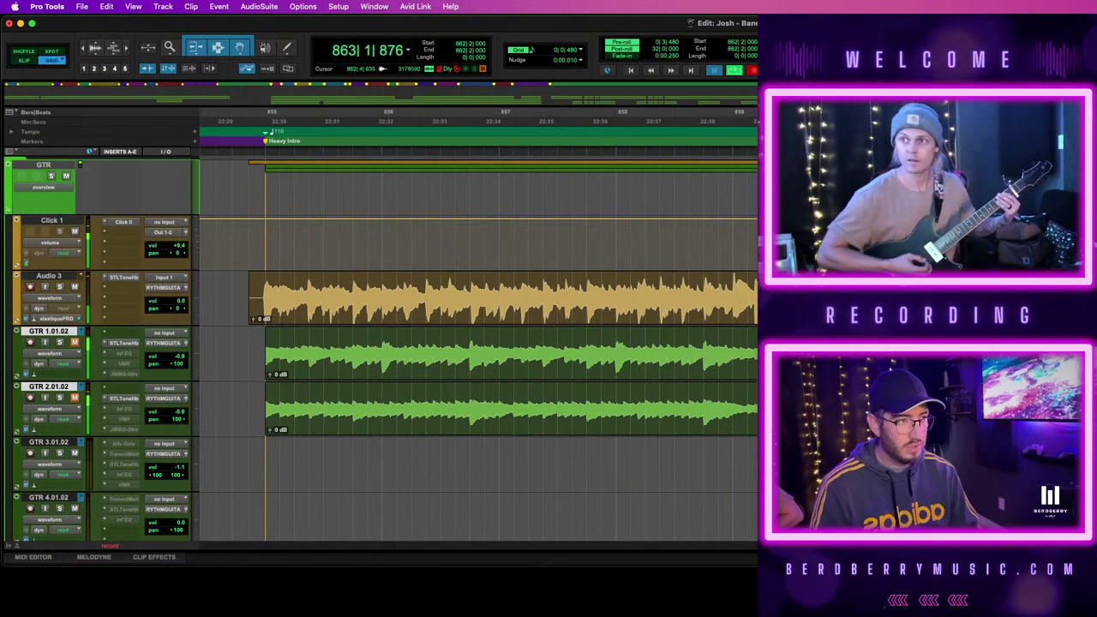
key(space)
key(space)
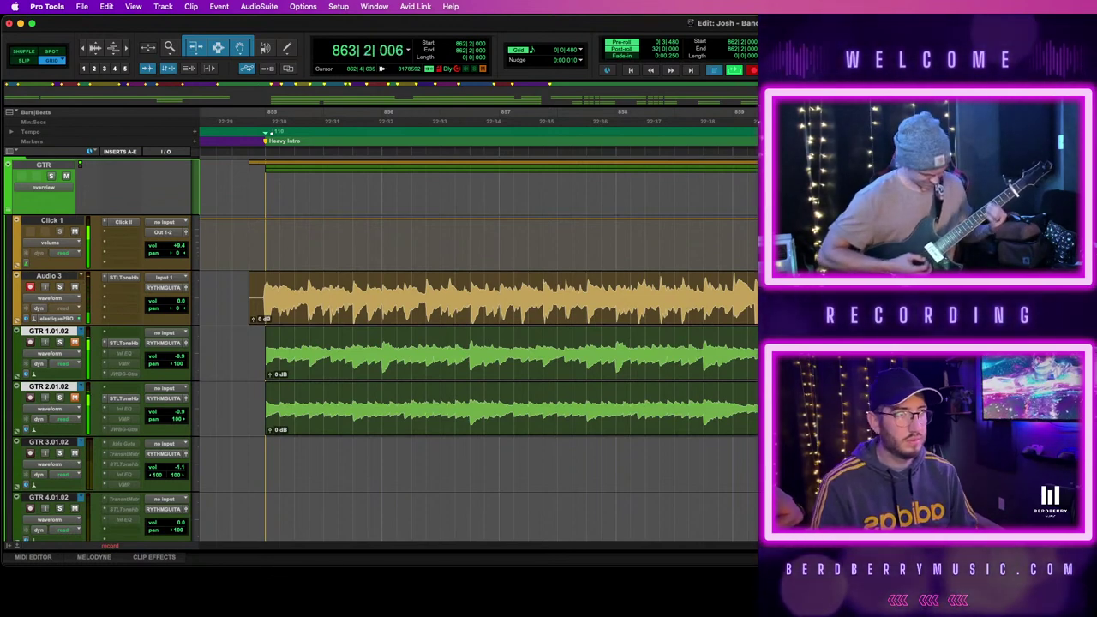
key(space)
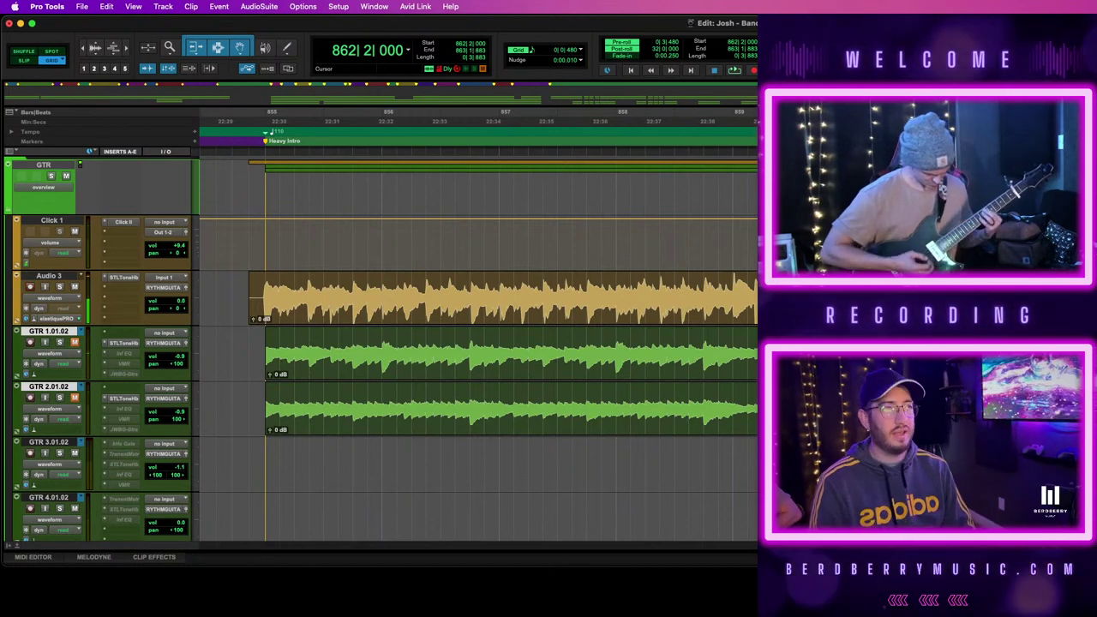
click(502, 298)
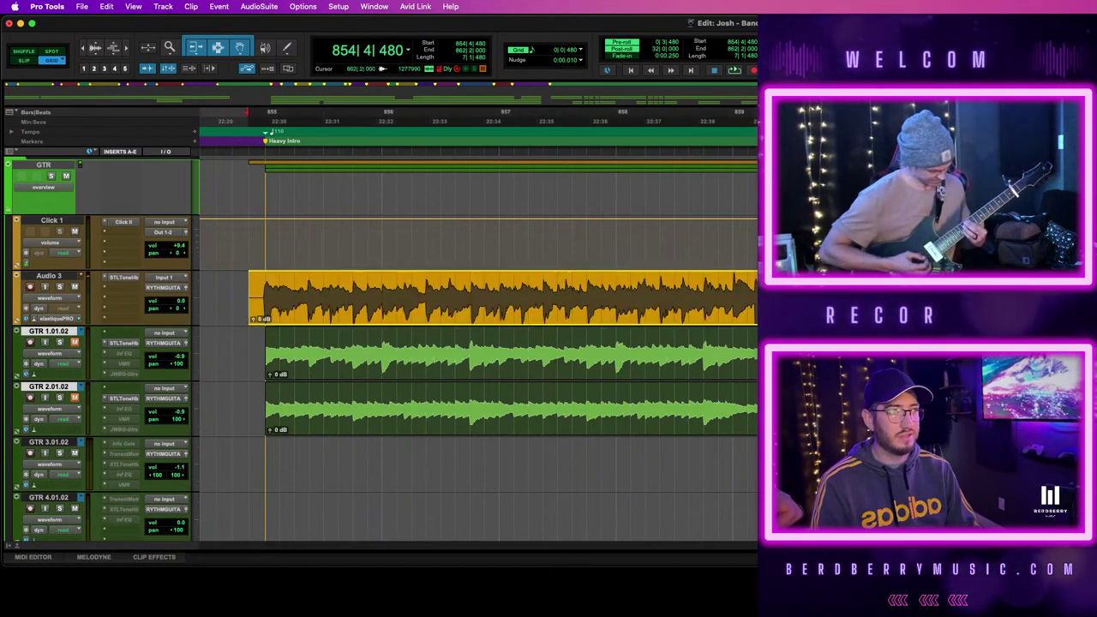
key(Tab)
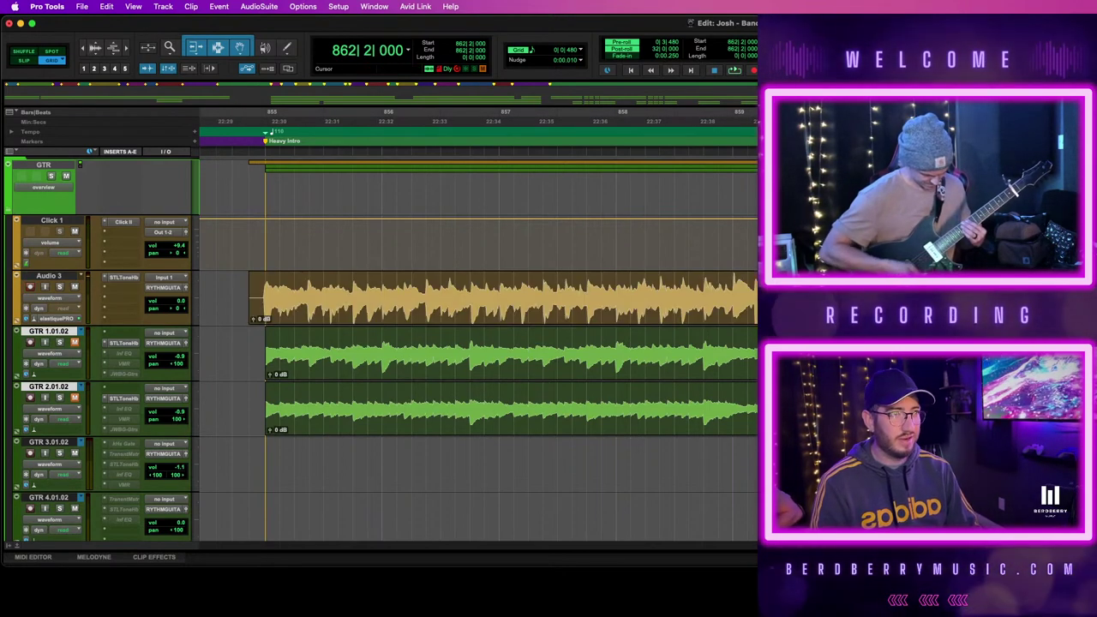
key(space)
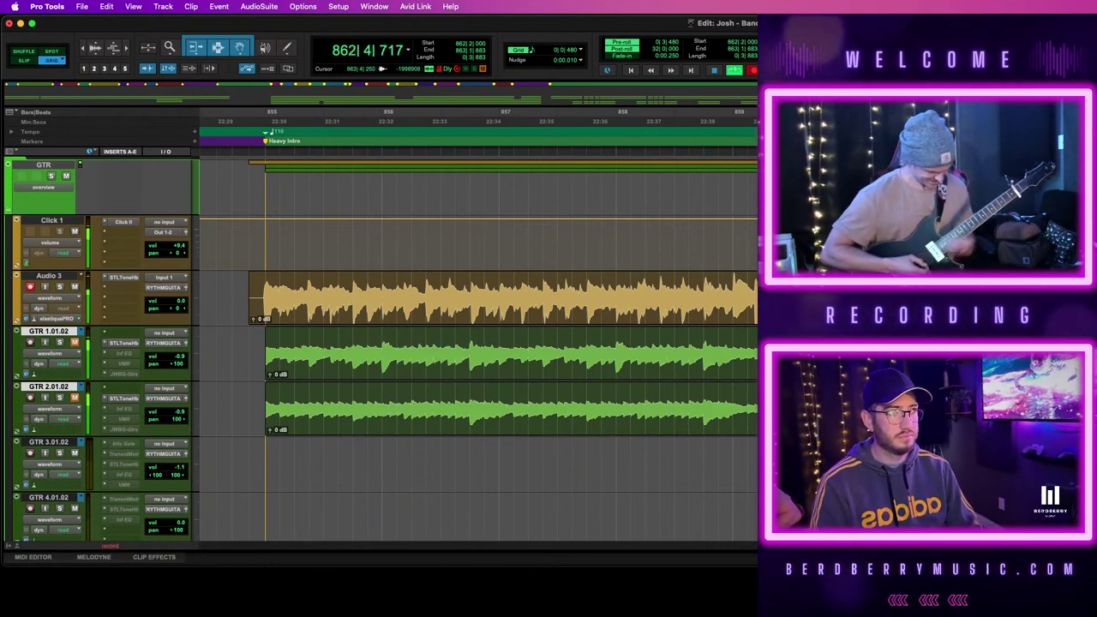
key(space)
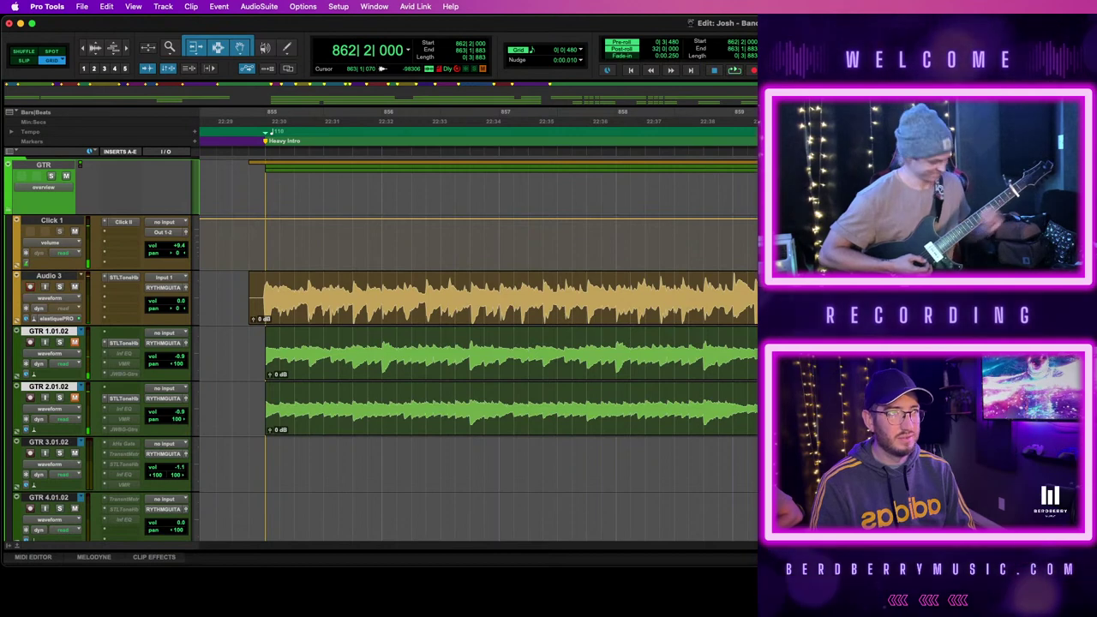
key(space)
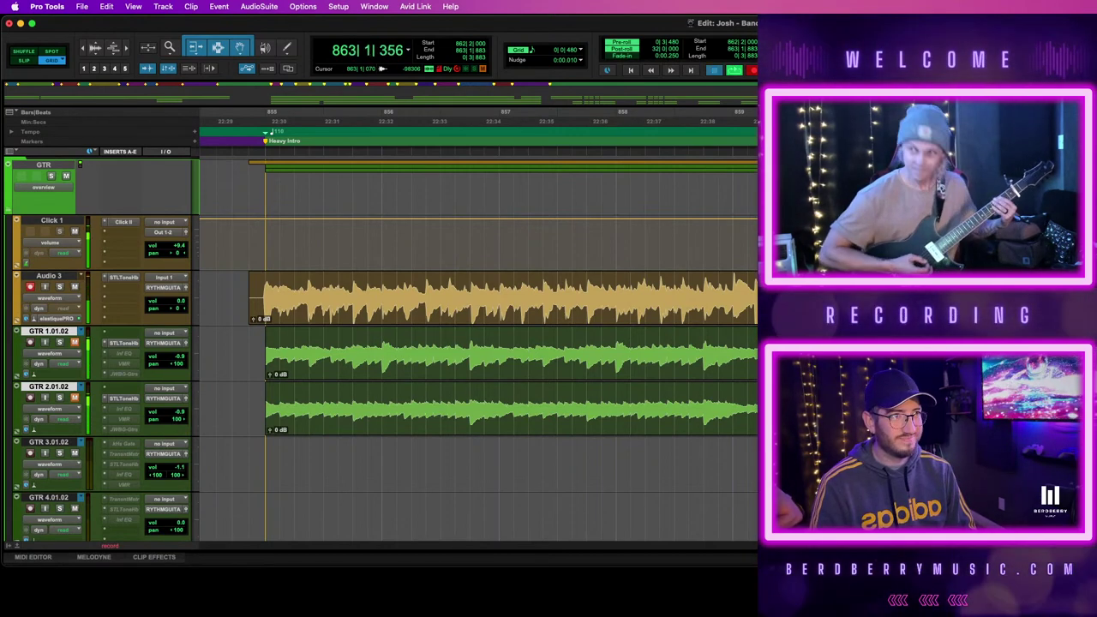
key(space)
key(super+space)
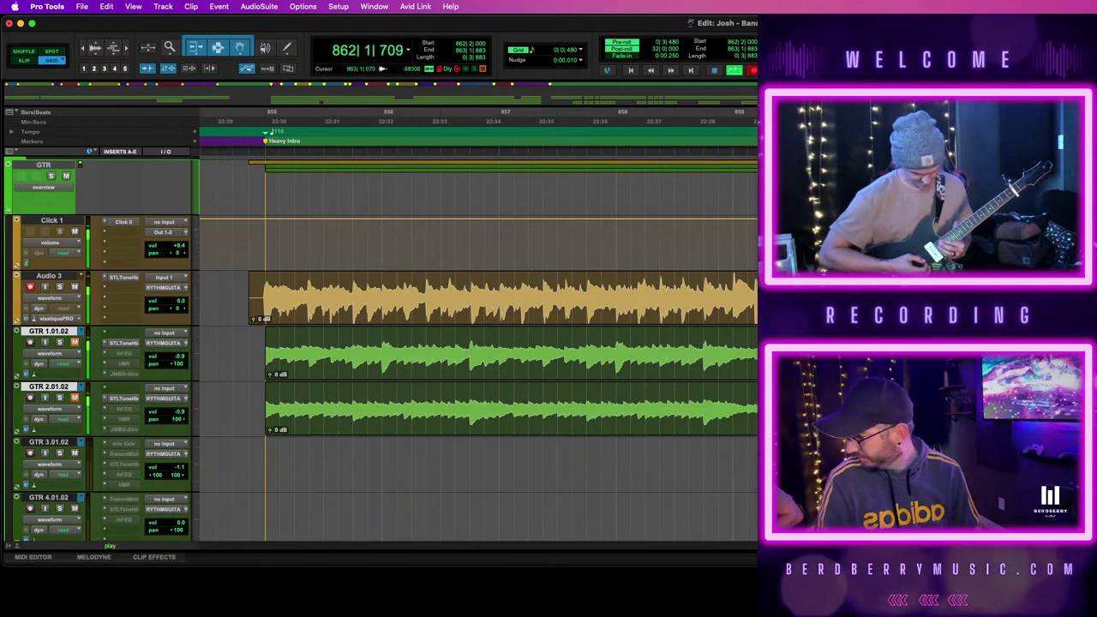
Record a new ending over the Audio 3 take from 862|1|000 to 863|1|883 with pre-roll
key(space)
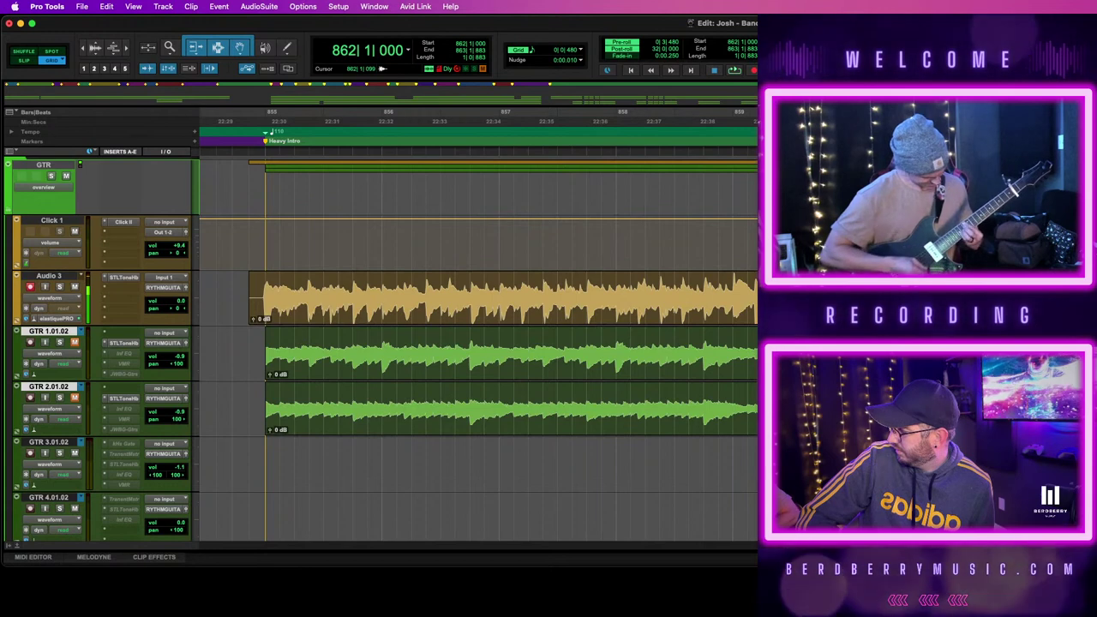
key(space)
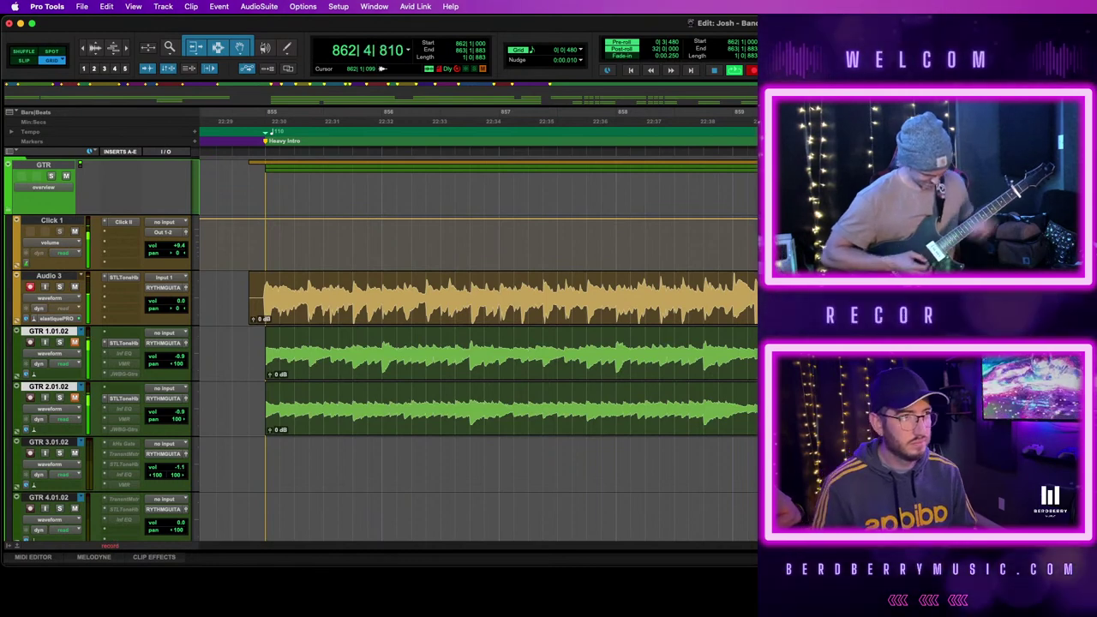
key(space)
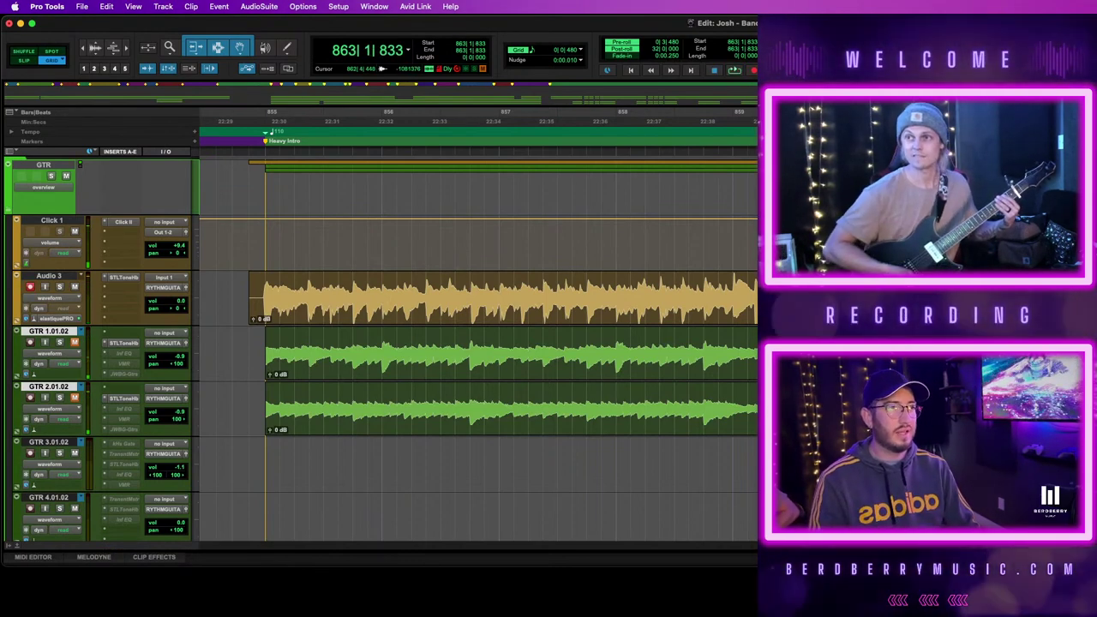
Quantize the Audio 3 take's elastic audio events to 1/16 notes and remove the audio before 855|1|000
key(super+z)
key(super+z)
key(alt+0)
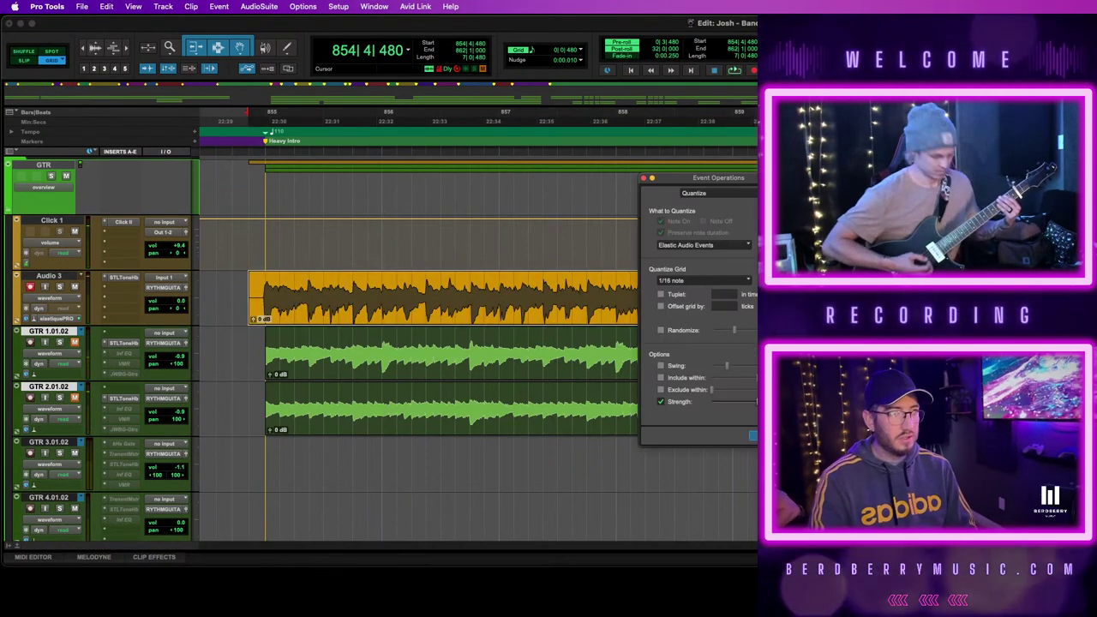
key(Return)
drag(266, 276, 248, 282)
key(BackSpace)
Play back the quantized Audio 3 clip from 855|1|000, with pre-roll and post-roll off
click(370, 303)
key(space)
key(space)
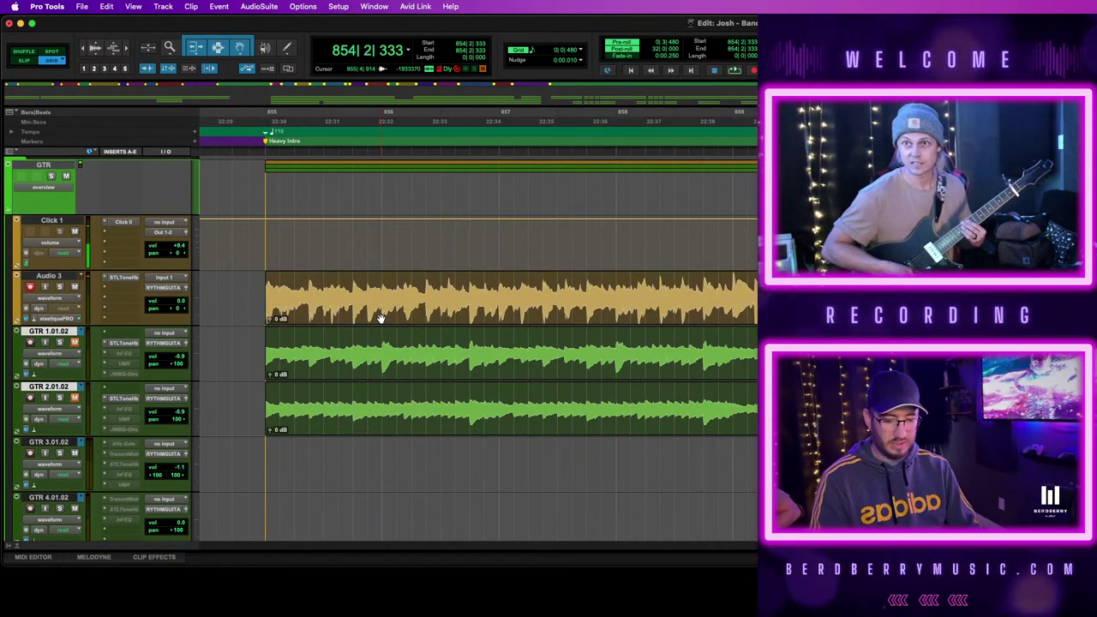
key(space)
key(space)
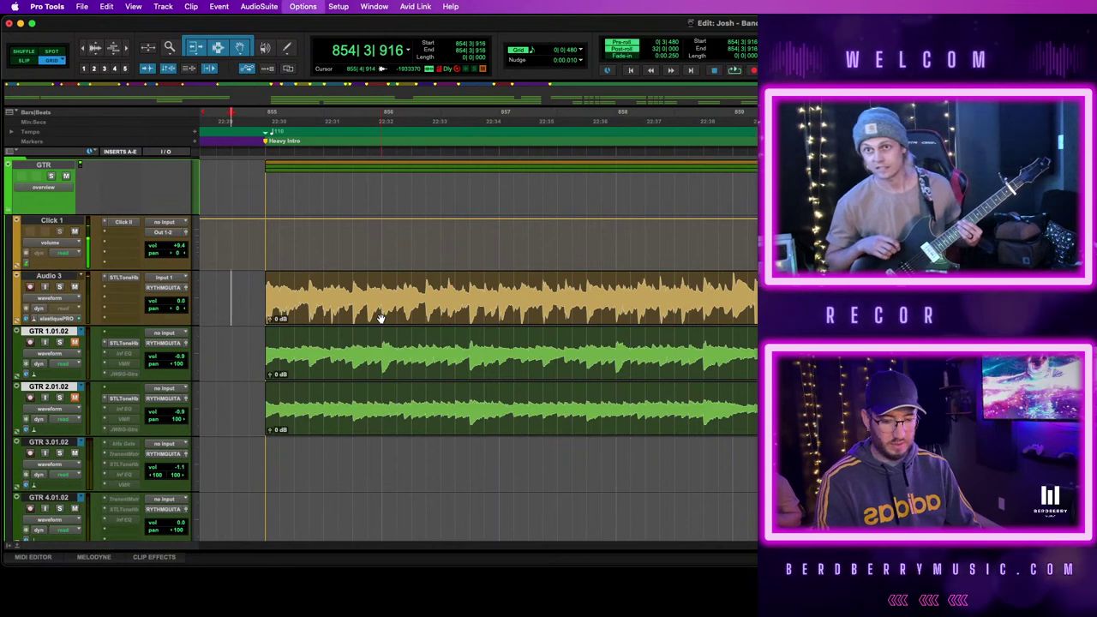
key(space)
click(374, 319)
key(space)
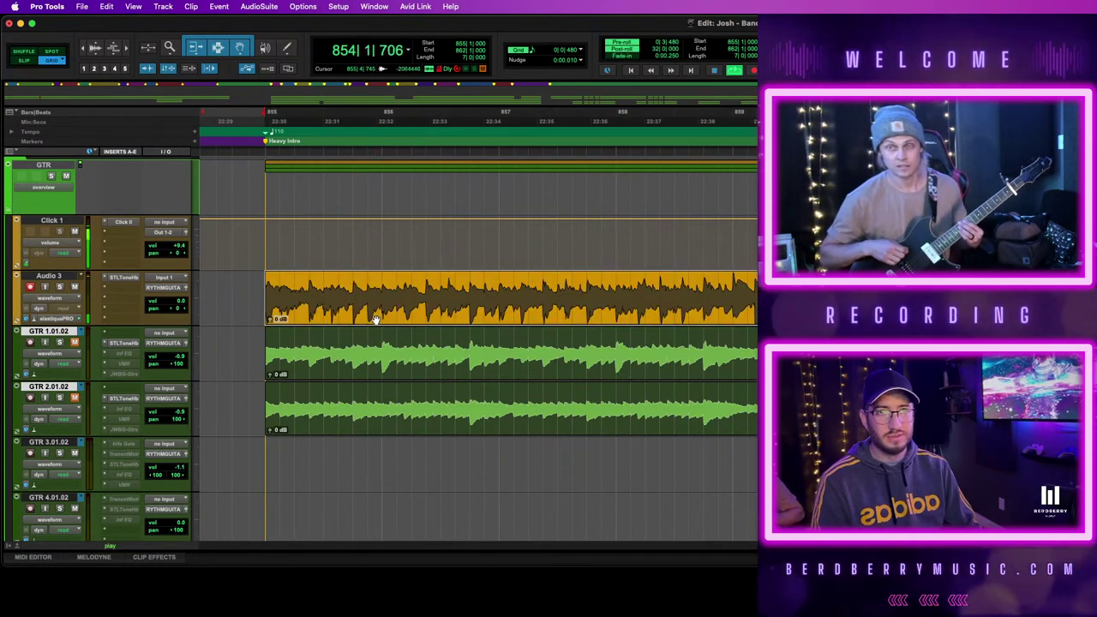
key(space)
click(372, 315)
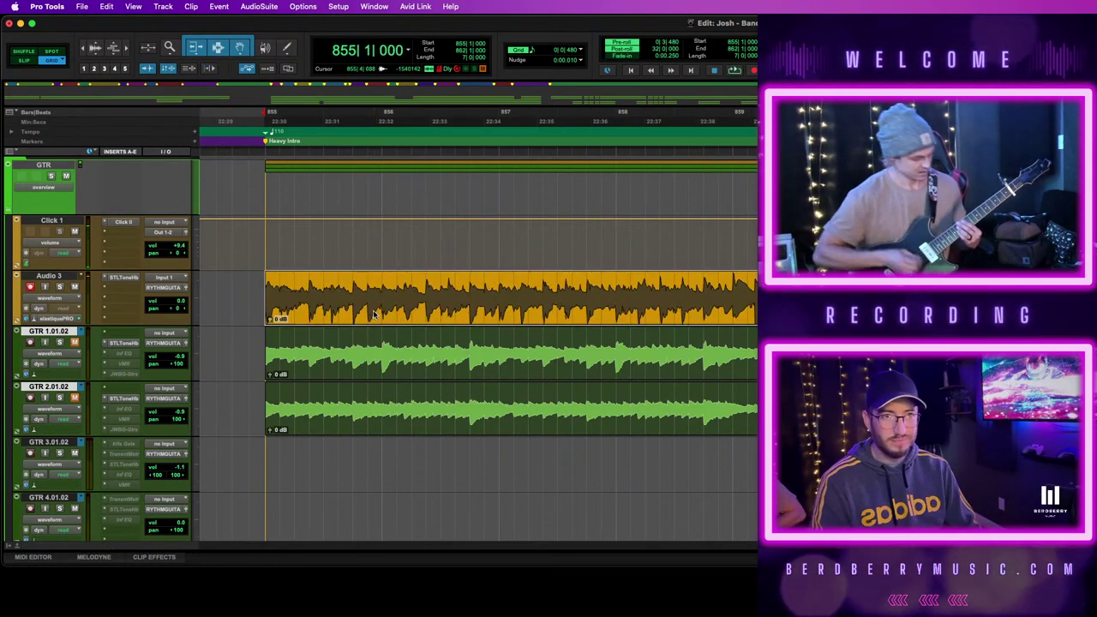
key(space)
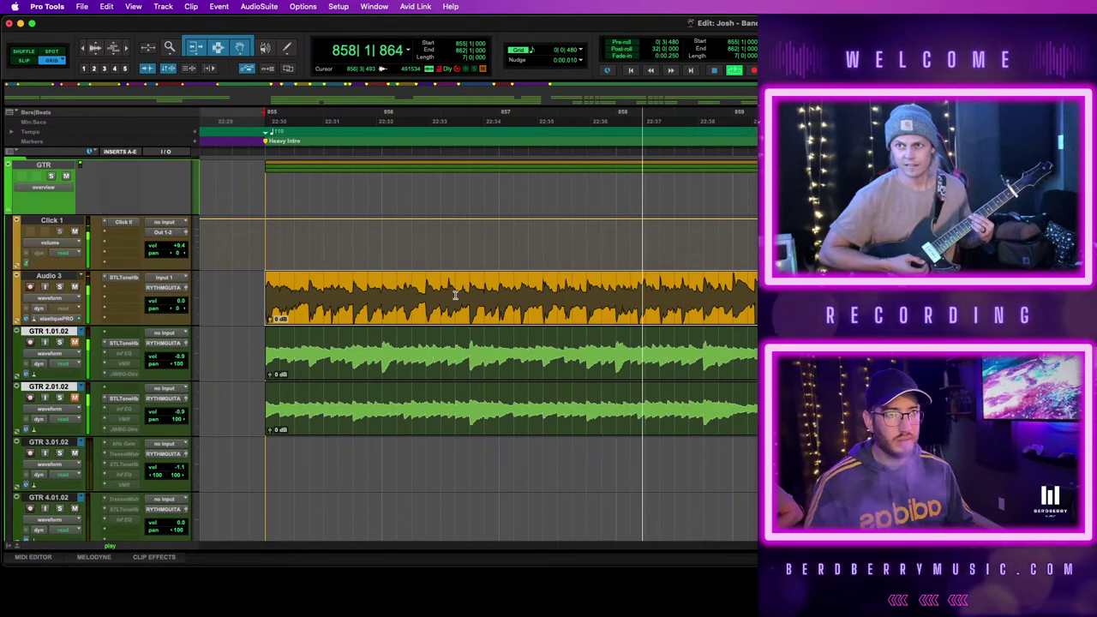
Play back the separate ending clip on Audio 3 from 862|1|000
scroll(720, 303, right, 1)
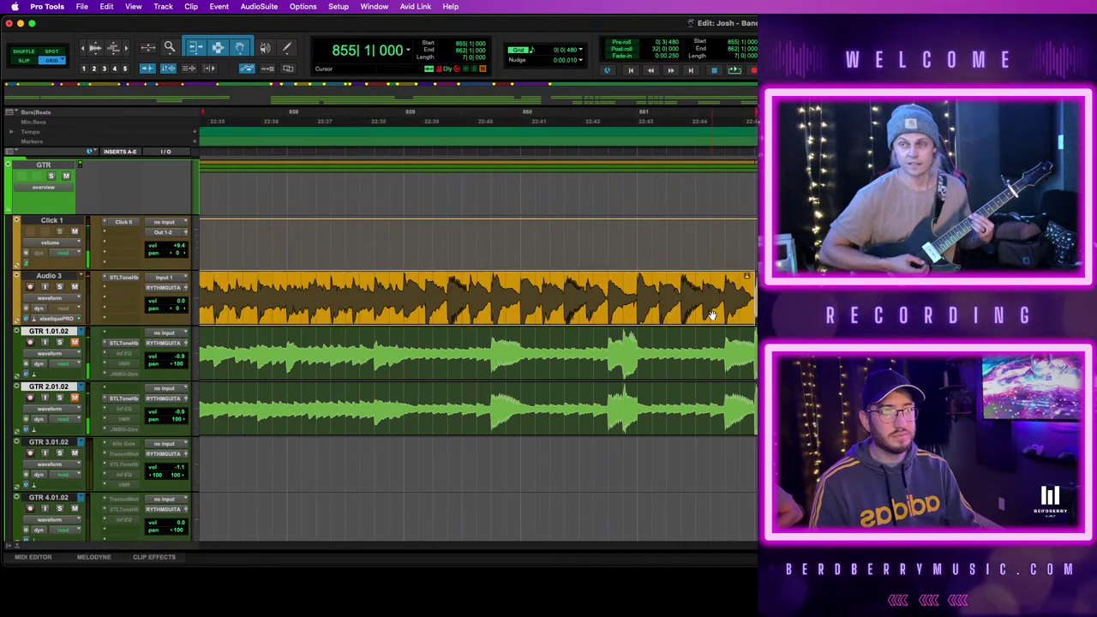
key(space)
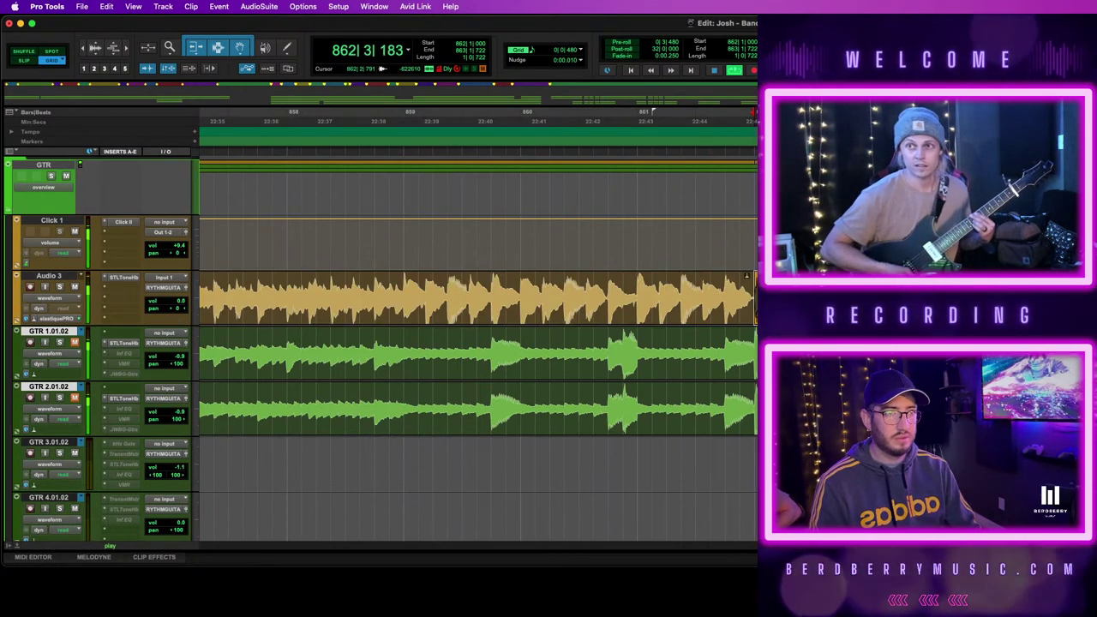
key(space)
Examine the additional guitar tracks below the two rhythm guitars and their clips across the whole song
click(683, 316)
key(r)
key(r)
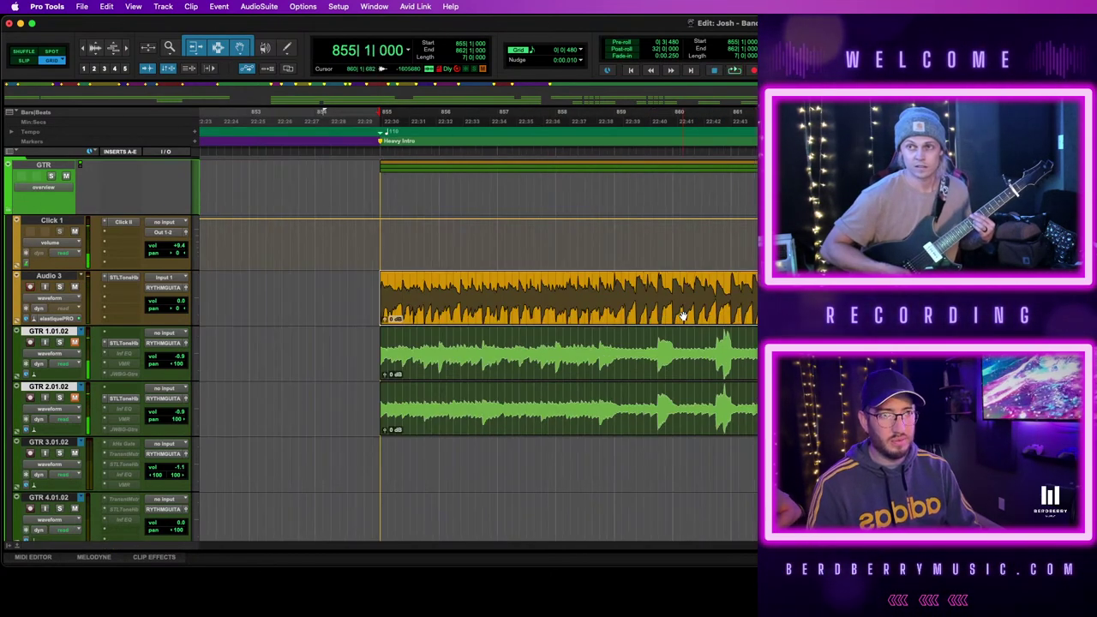
scroll(721, 315, down, 3)
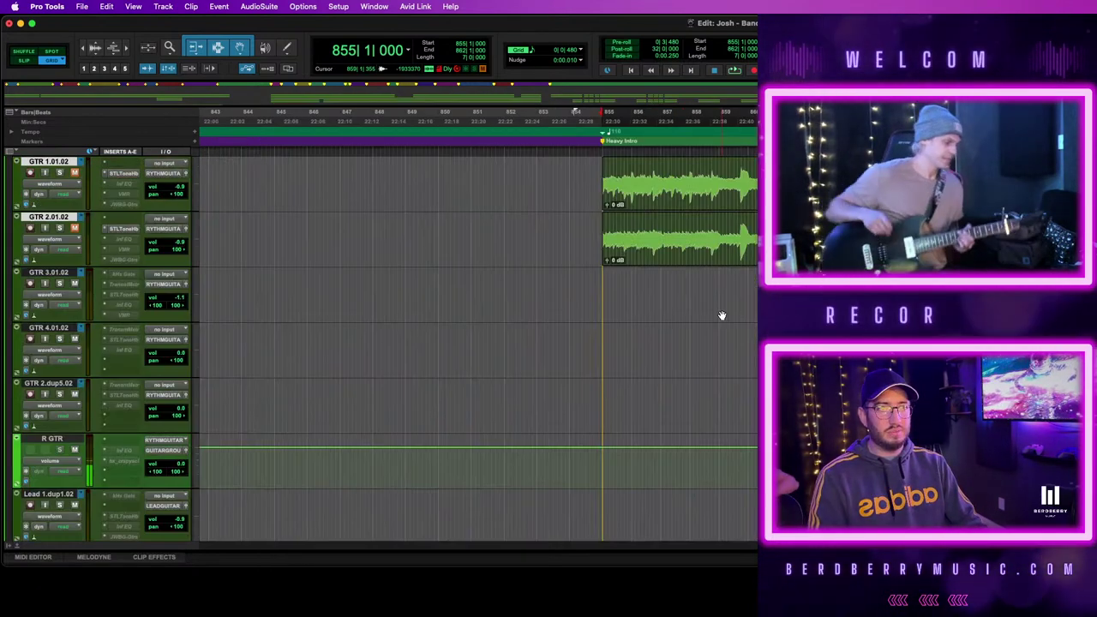
key(r)
key(r)
key(r)
scroll(722, 316, up, 2)
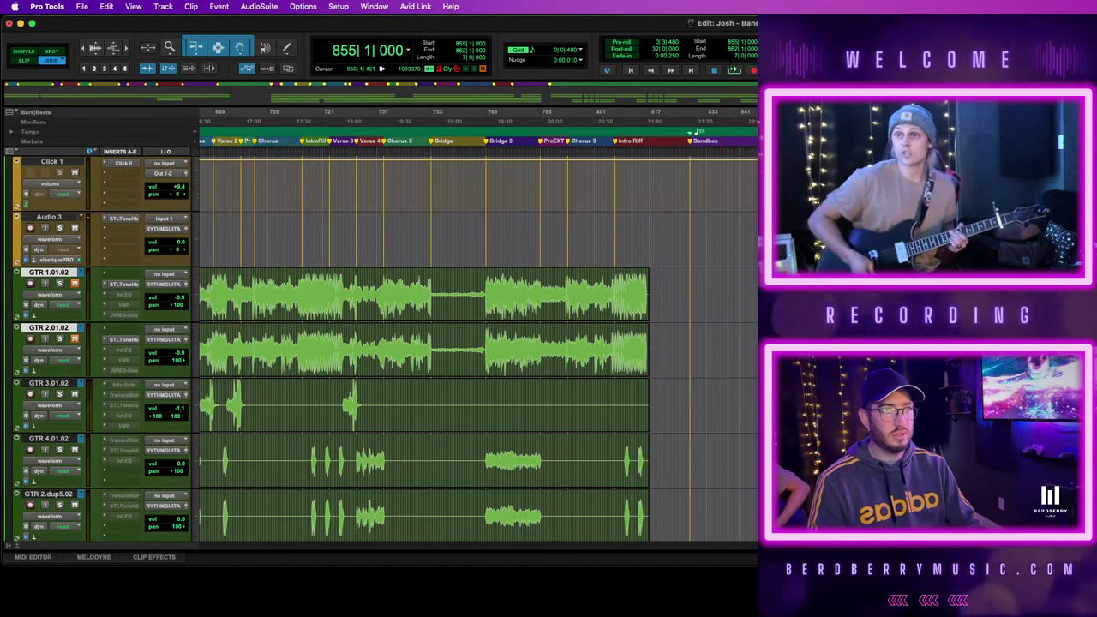
Delete the separate ending clip after 862|1|000 on Audio 3
click(812, 239)
scroll(721, 316, up, 5)
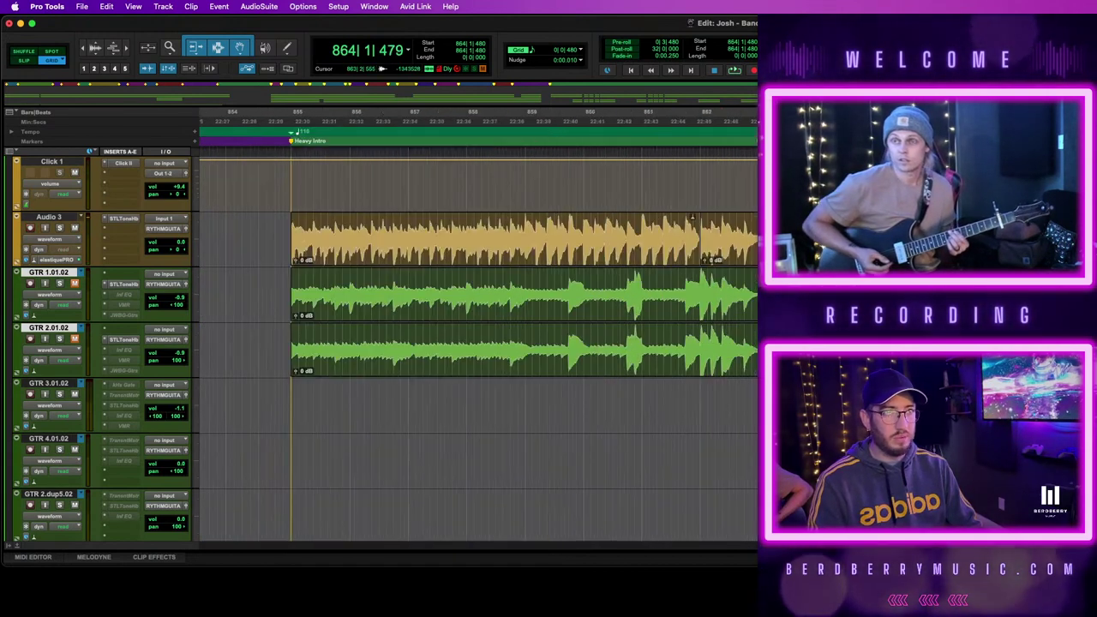
click(732, 255)
key(Delete)
Move the remaining Heavy Intro clip from Audio 3 to GTR 4.01.02, keeping its start at 855|1|000
click(624, 256)
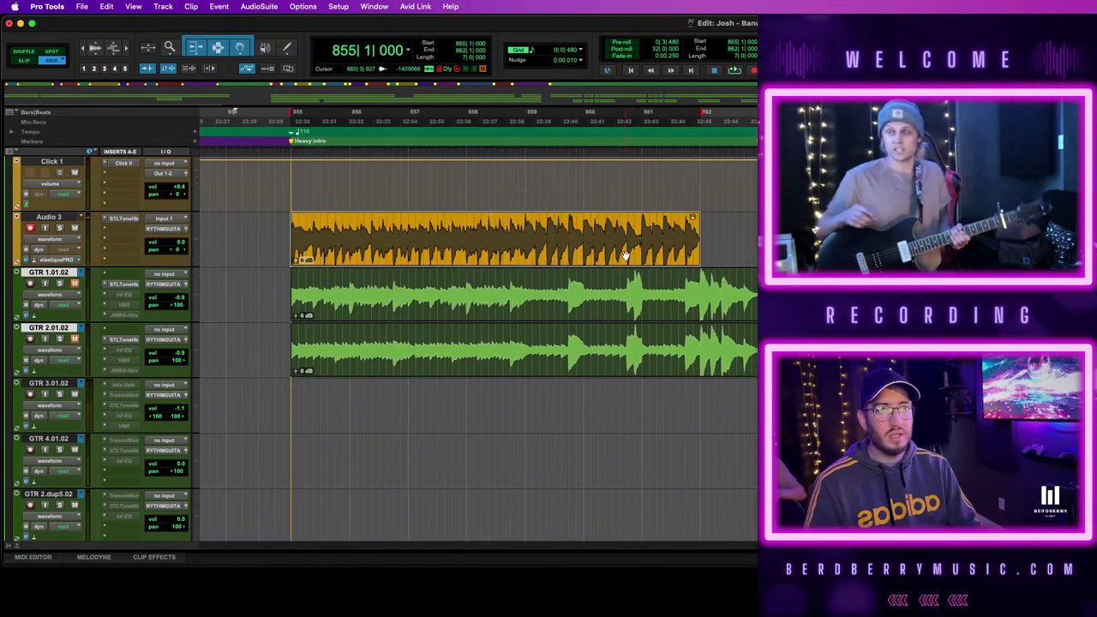
click(748, 227)
click(652, 255)
drag(629, 254, 629, 462)
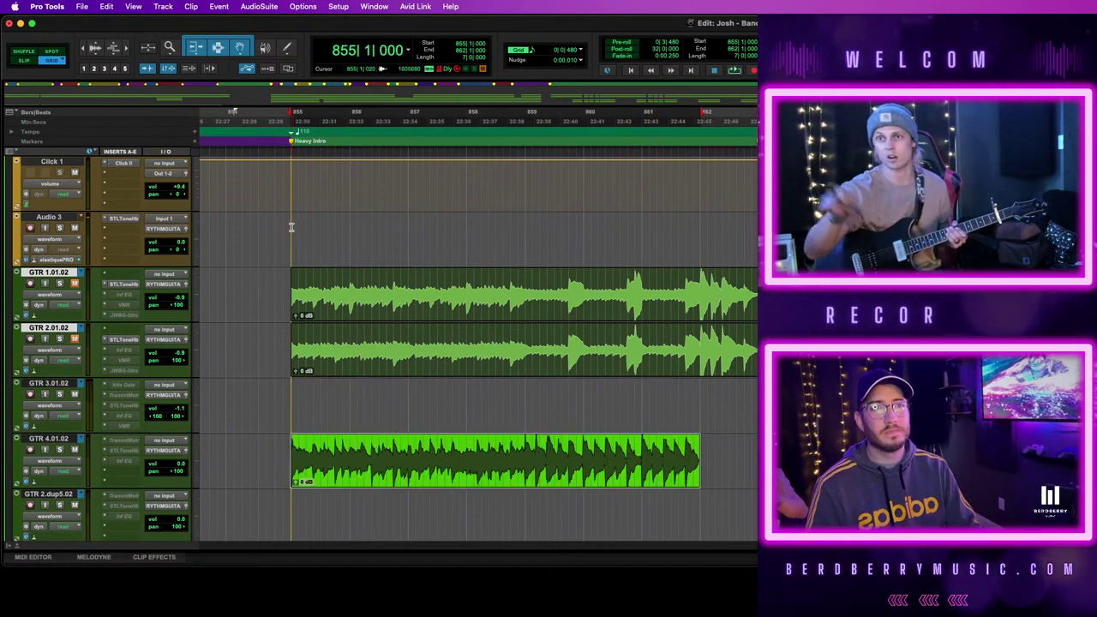
Record a second Heavy Intro guitar take on Audio 3 from 854|4|480 to 863|1|480 with pre-roll enabled
click(291, 228)
scroll(291, 228, left, 2)
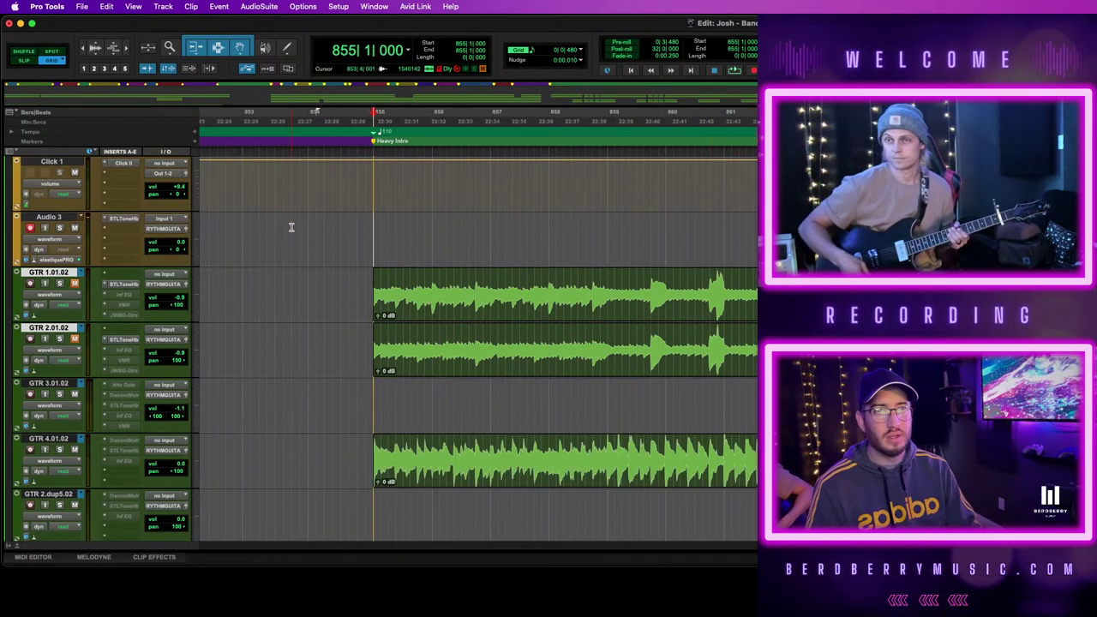
click(366, 228)
key(shift+r)
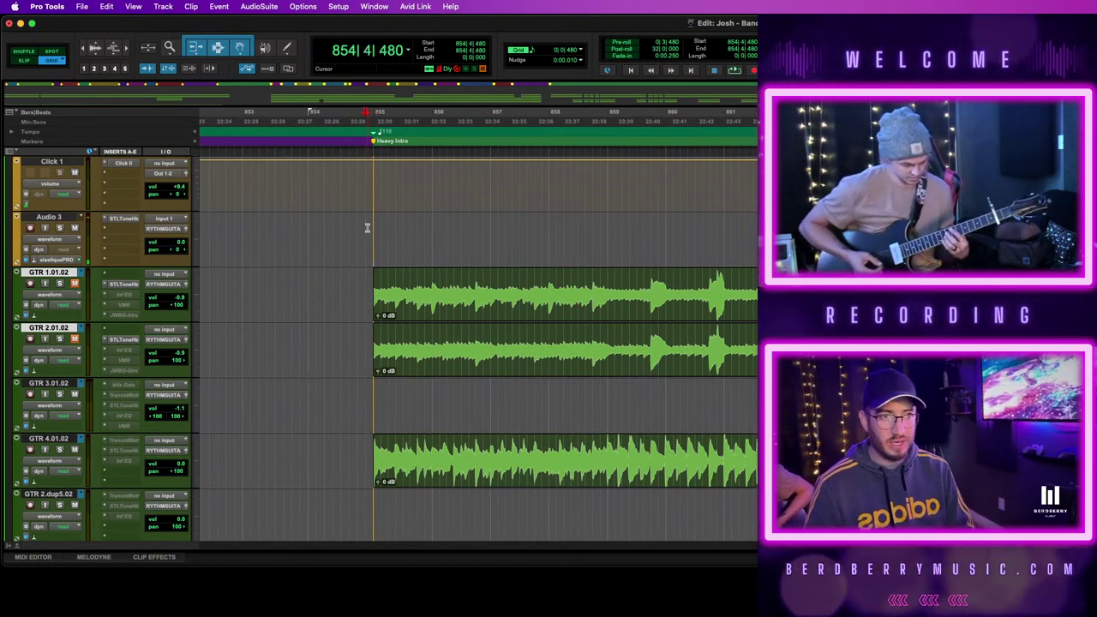
key(super+space)
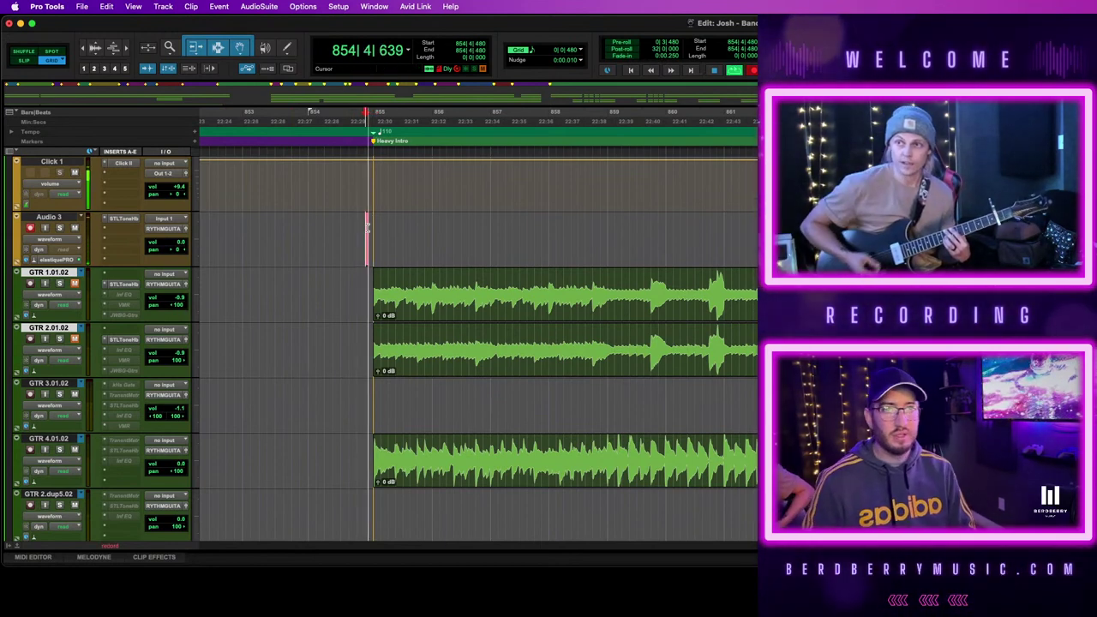
key(space)
key(space)
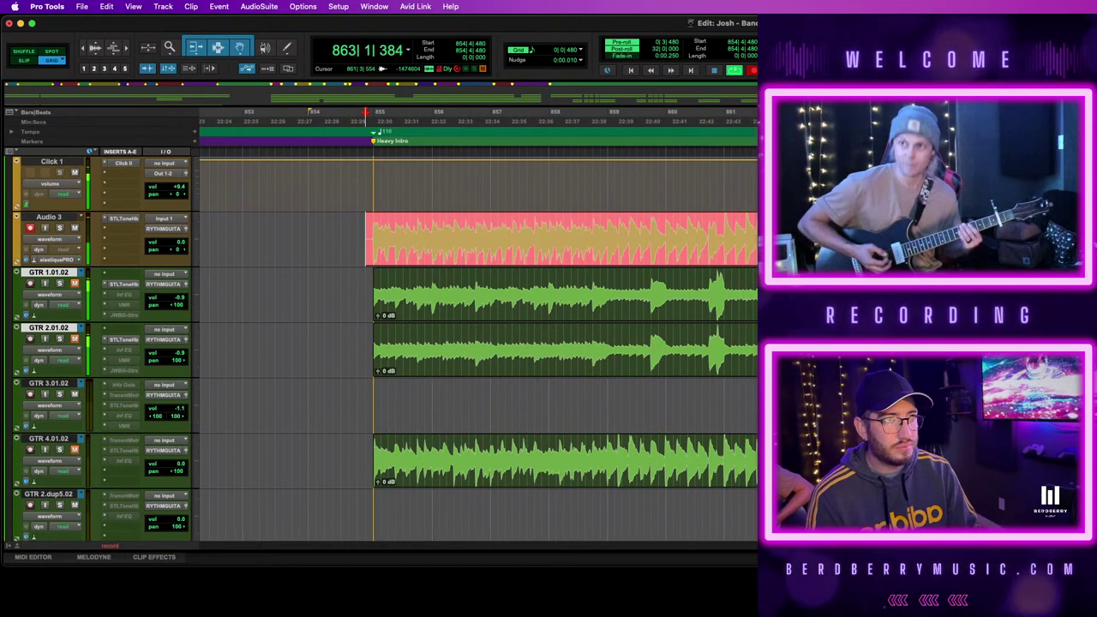
key(space)
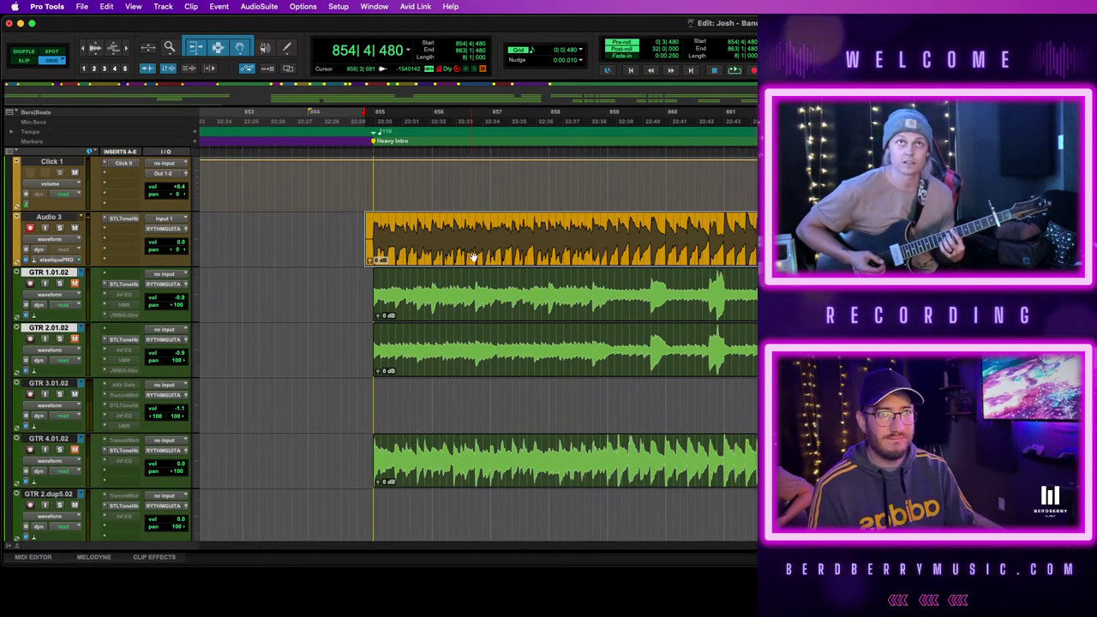
Trim the new Audio 3 clip's start to 855|1|000 and move the clip to GTR 2.dup5.02
drag(368, 238, 375, 238)
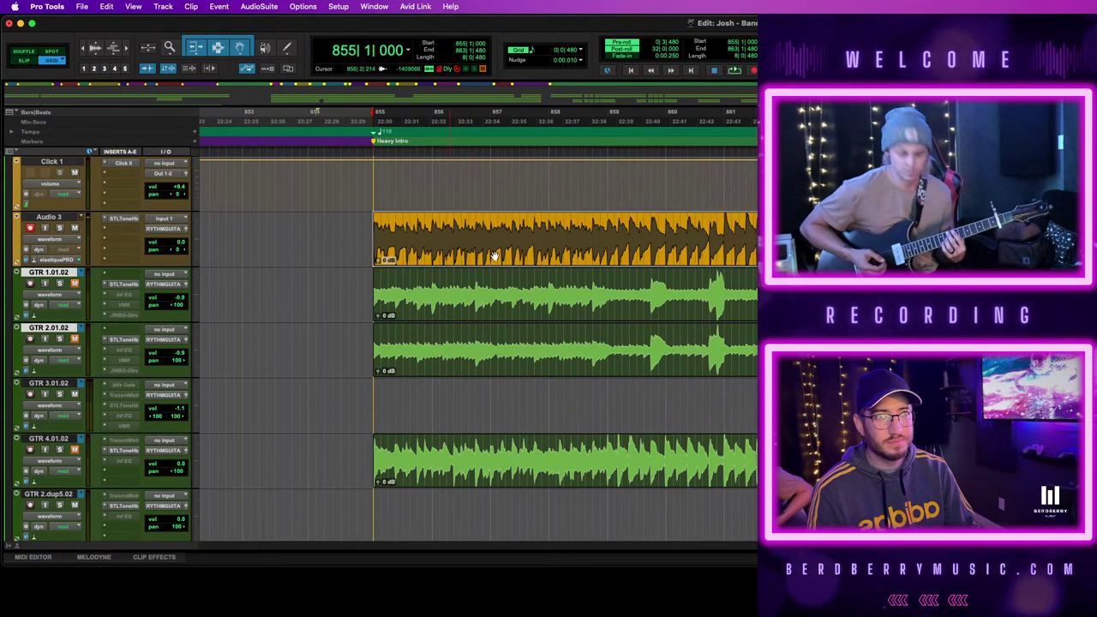
drag(525, 257, 549, 490)
Record the Heavy Intro ending on Audio 3 from 861|4|480 with pre-roll and select the bar from 862|1|000 to 863|1|000
click(787, 462)
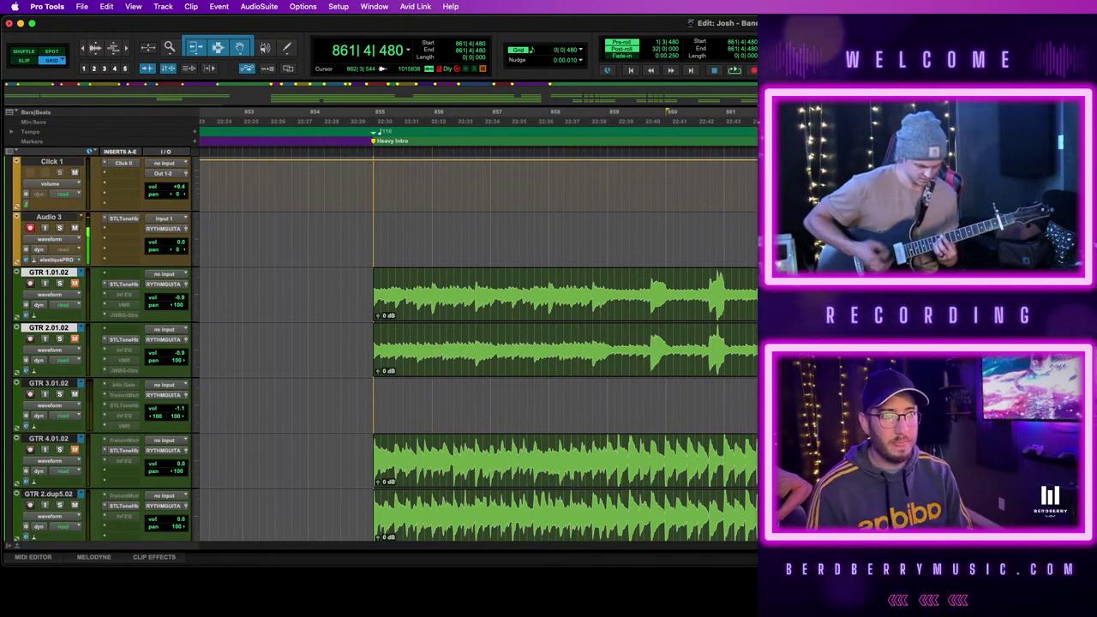
key(space)
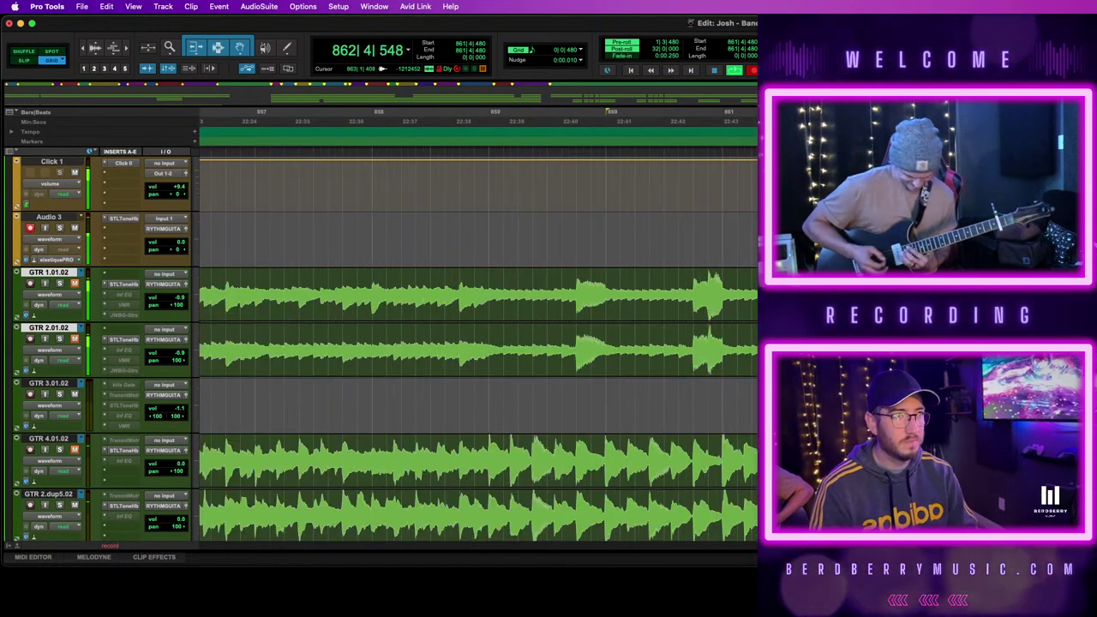
key(space)
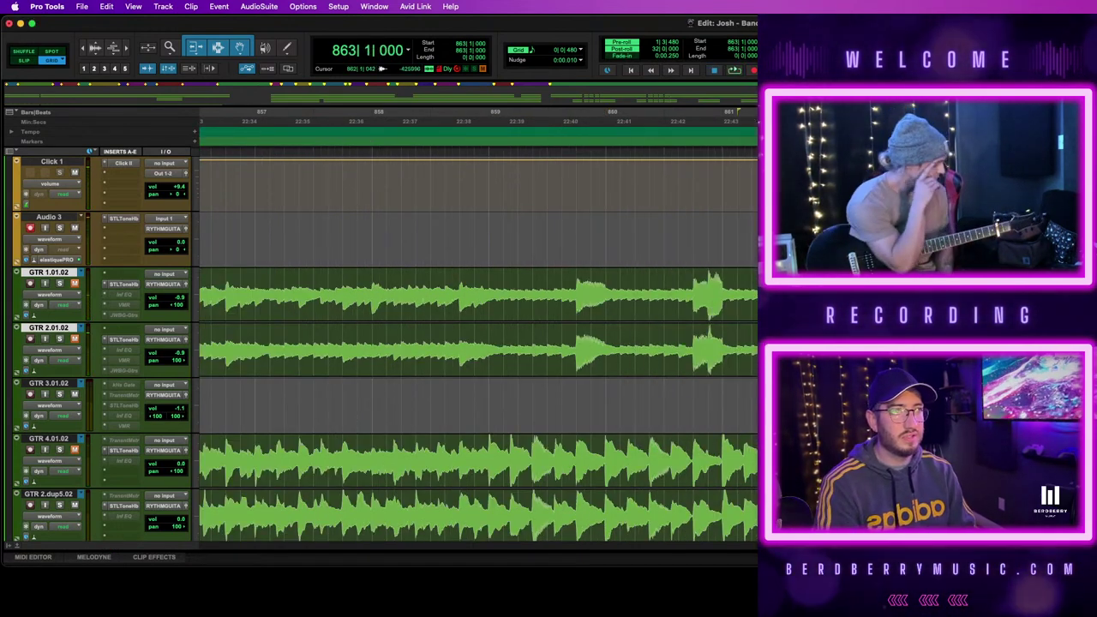
click(844, 294)
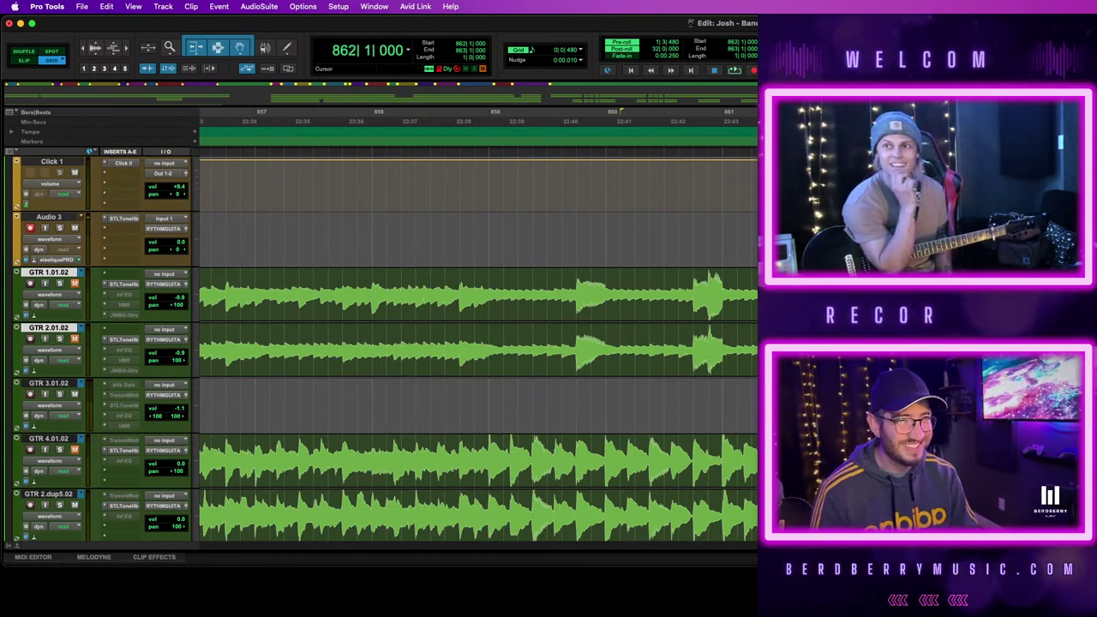
Record a second take of the Heavy Intro ending on Audio 3 with pre-roll and trim it to 862|1|000 through 863|1|000
key(space)
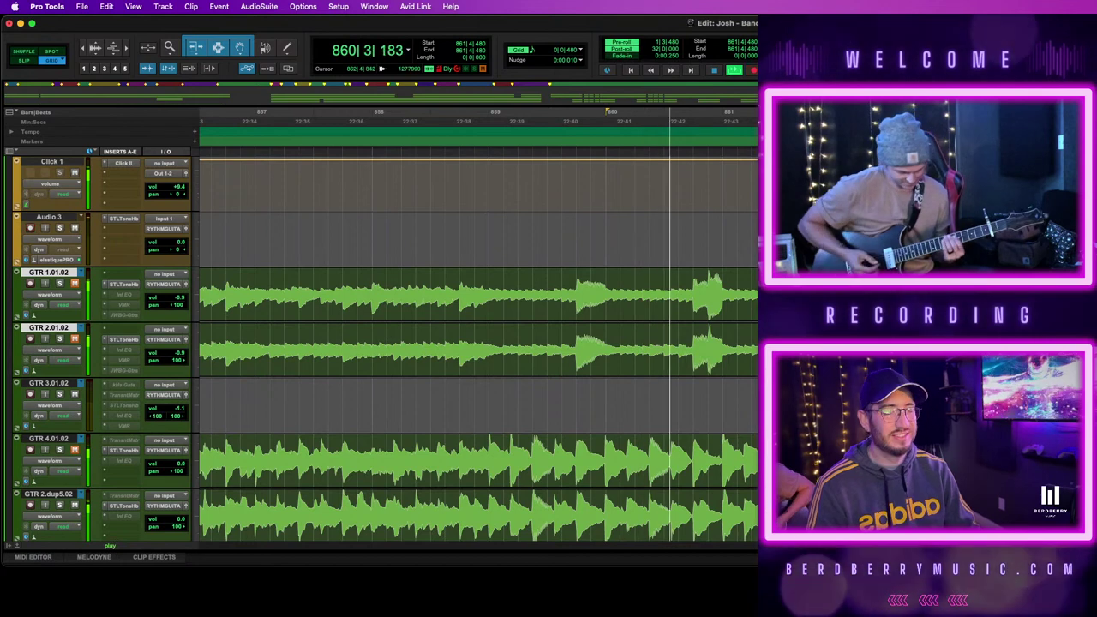
scroll(475, 342, down, 4)
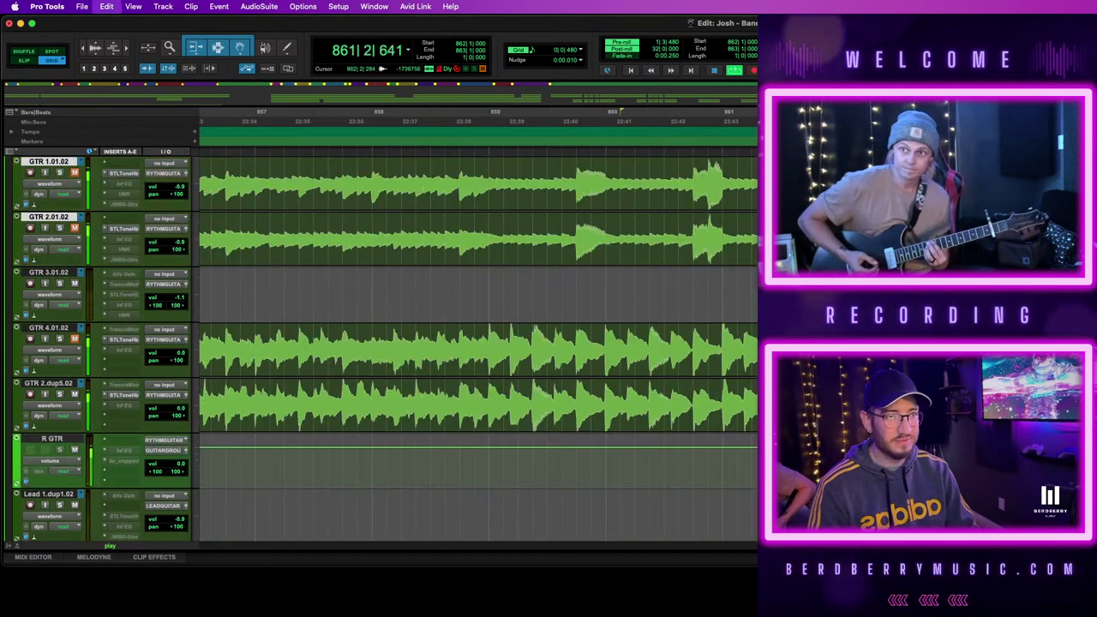
scroll(475, 343, up, 4)
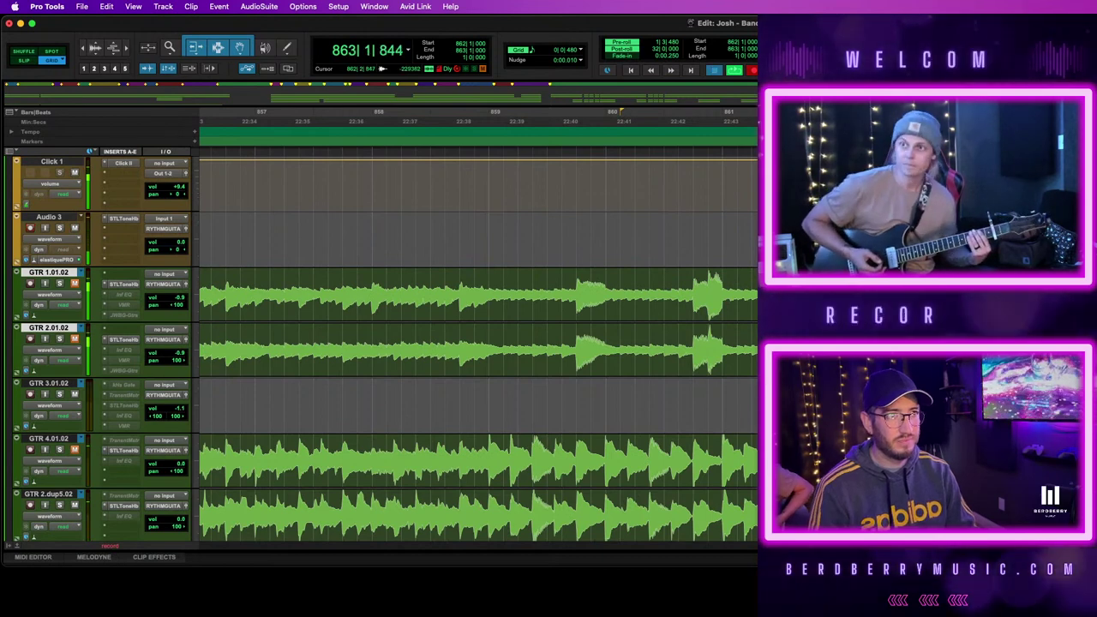
key(space)
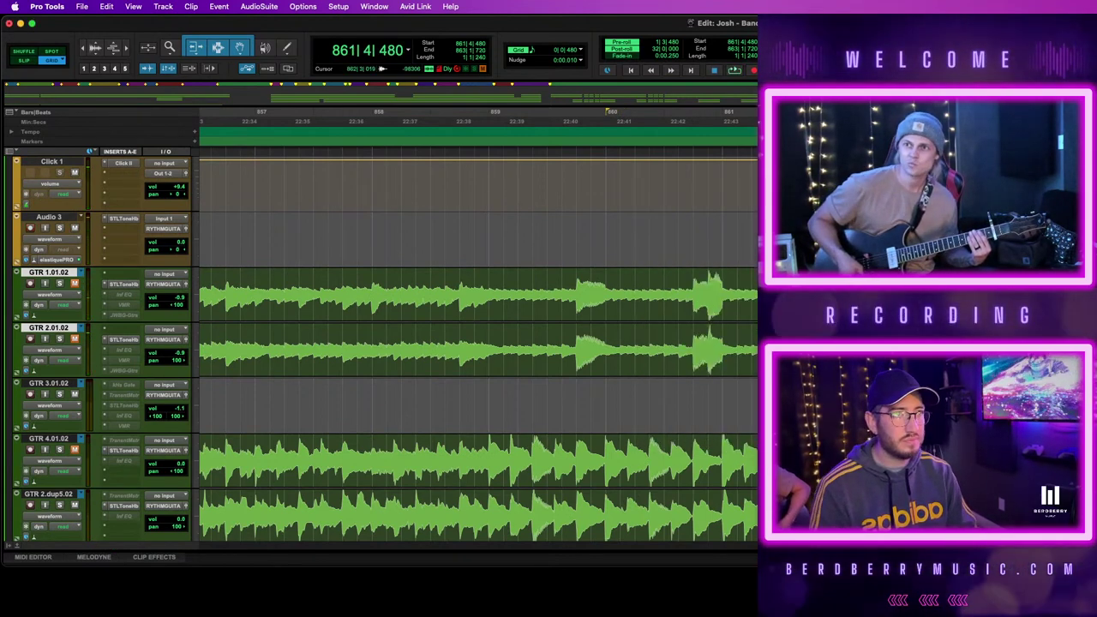
click(955, 296)
key(KP_1)
key(KP_1)
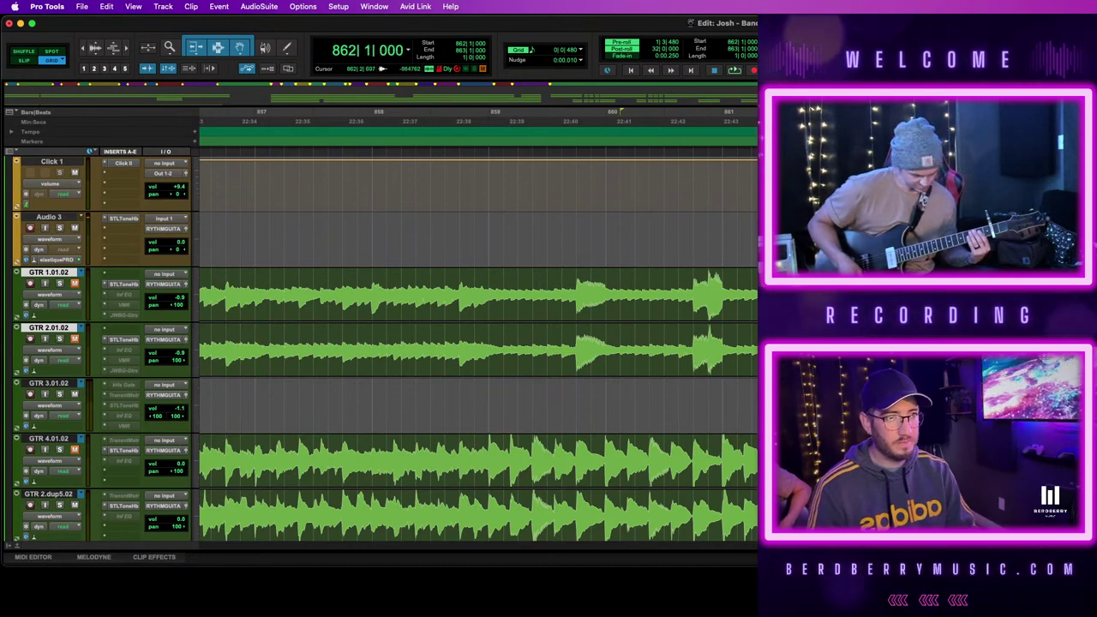
Play back the ending at 862|1|000, then select the GTR 1.01.02 clip and audition the Heavy Intro from 855|1|000 with pre-roll
key(r)
key(r)
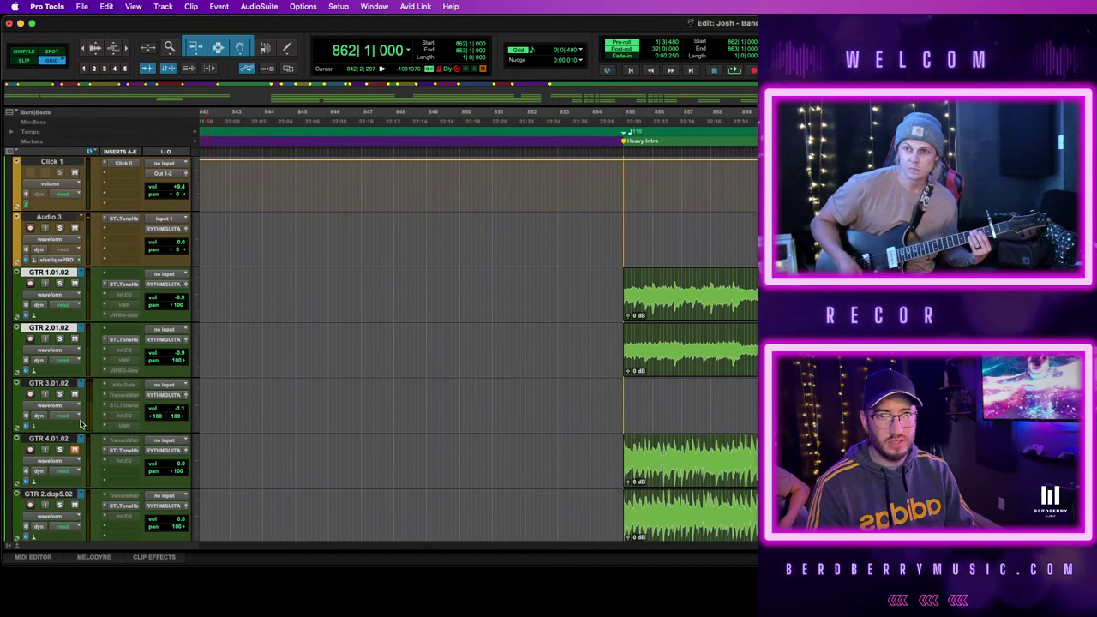
key(space)
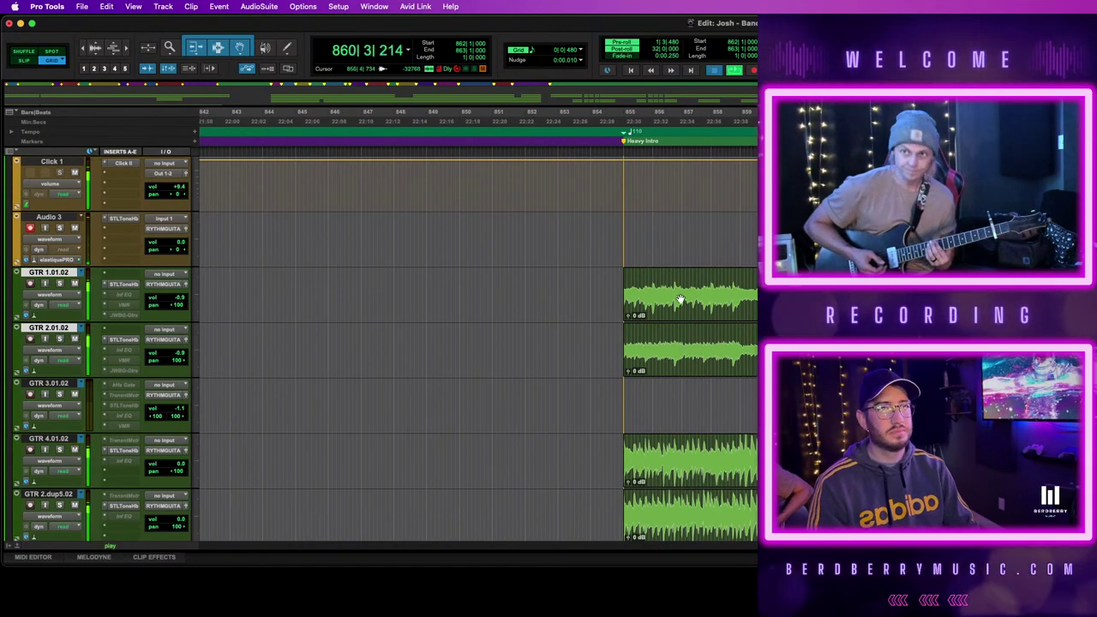
click(679, 303)
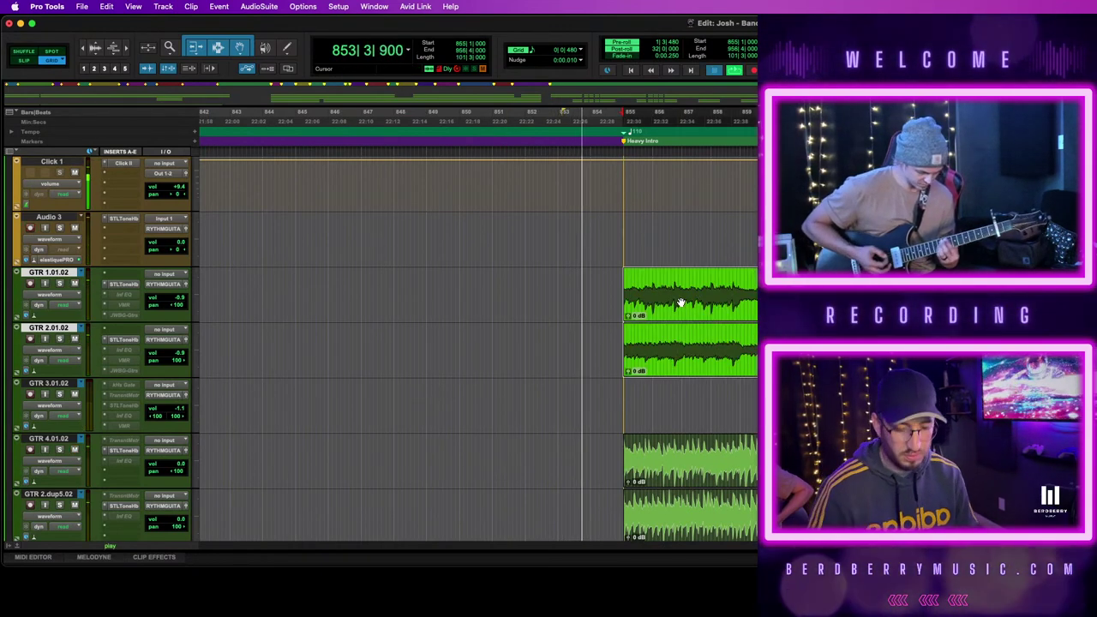
key(space)
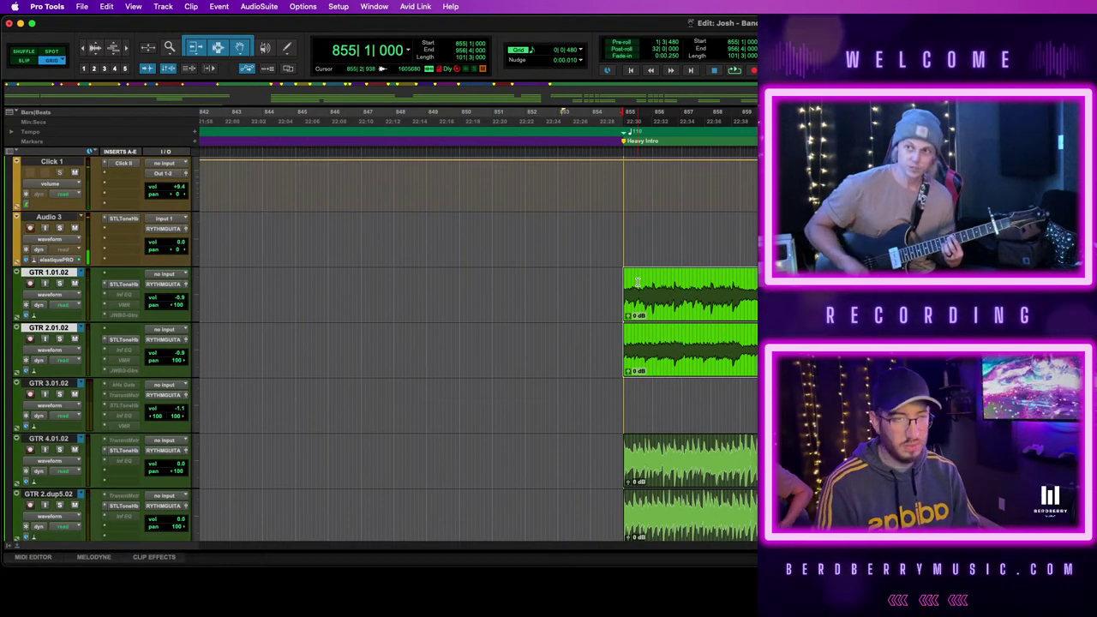
key(space)
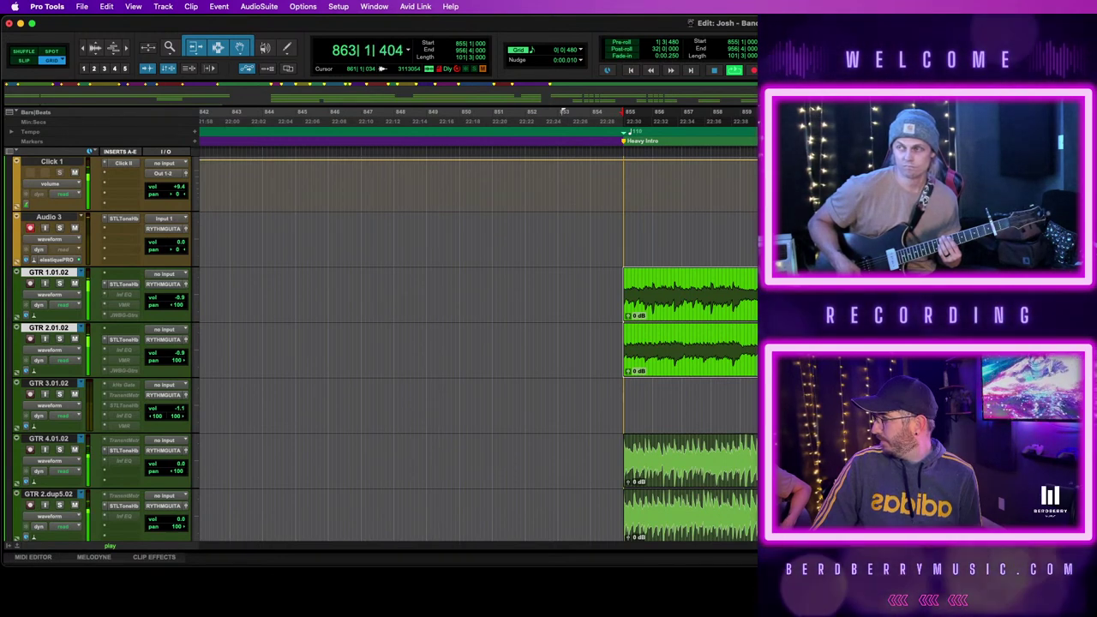
key(space)
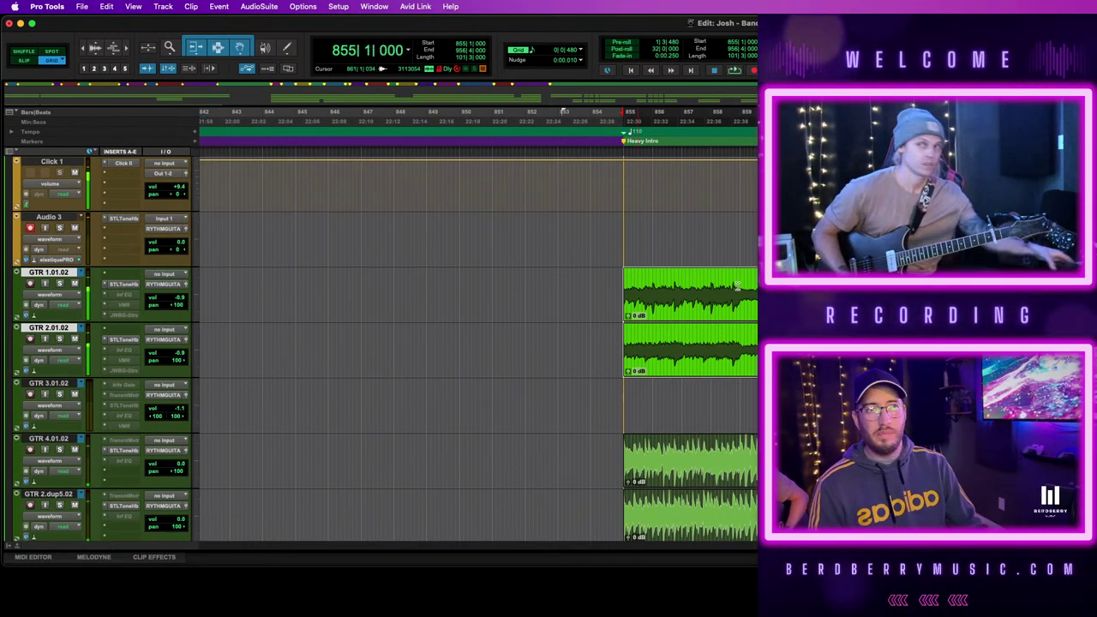
Play back the second half of the Heavy Intro from 859|1|000 with pre-roll
click(741, 280)
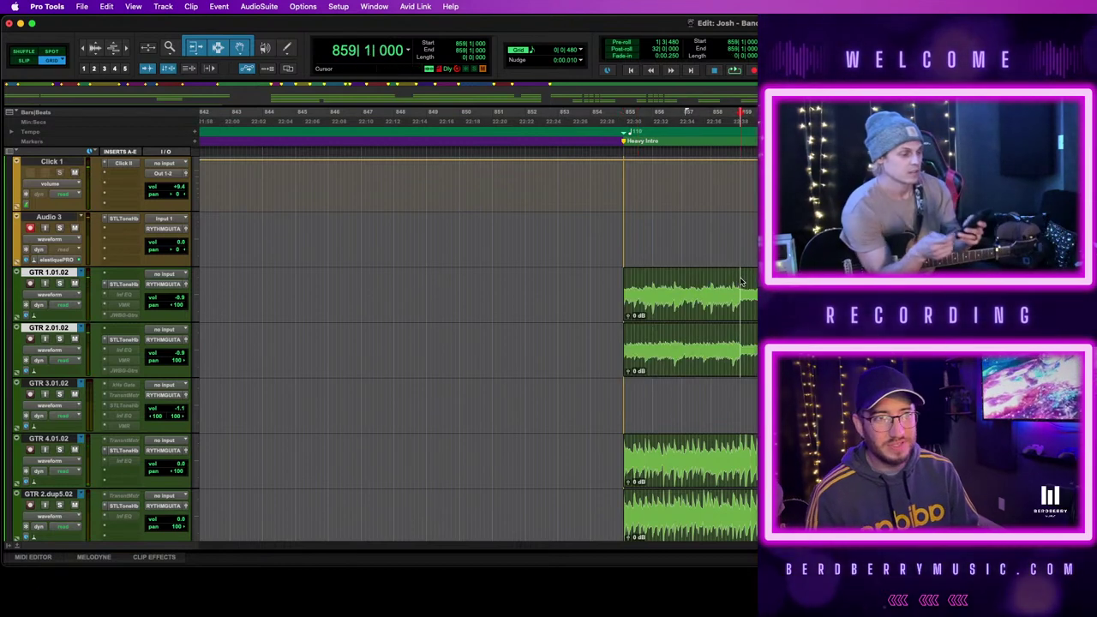
key(space)
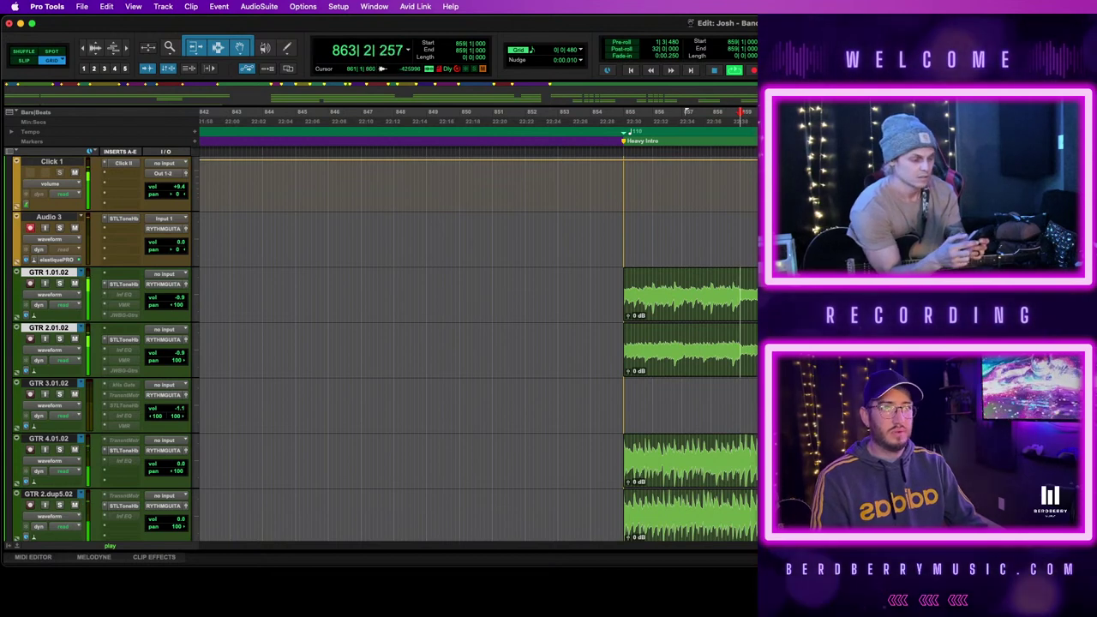
key(space)
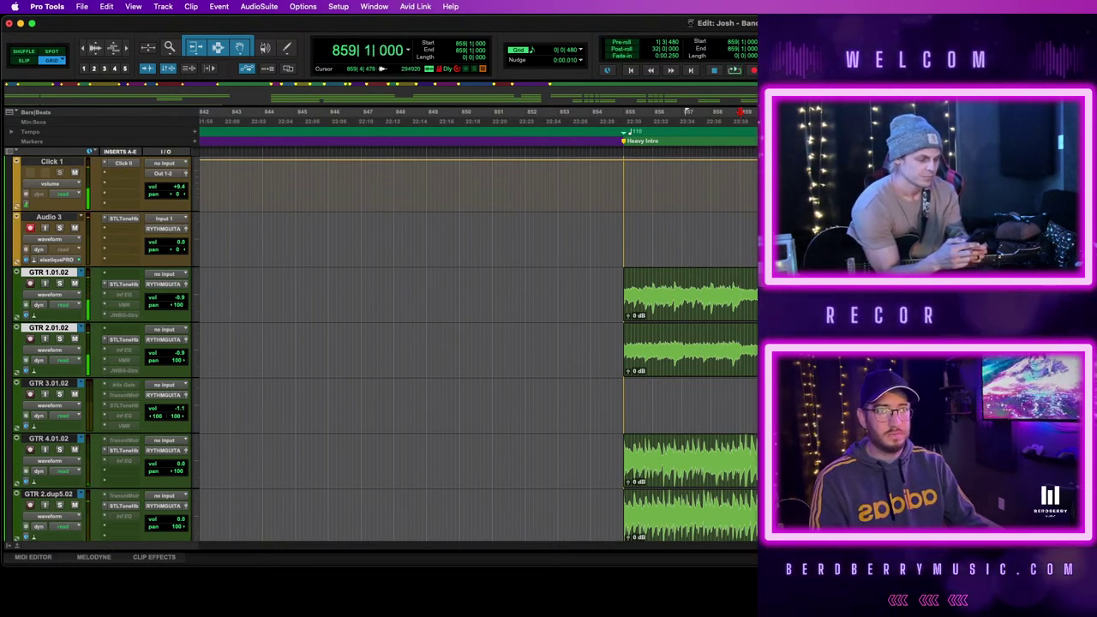
Select the GTR 1.01.02 and GTR 2.01.02 clips at 855|1|000 again and play the Heavy Intro through to its end
key(t)
click(690, 304)
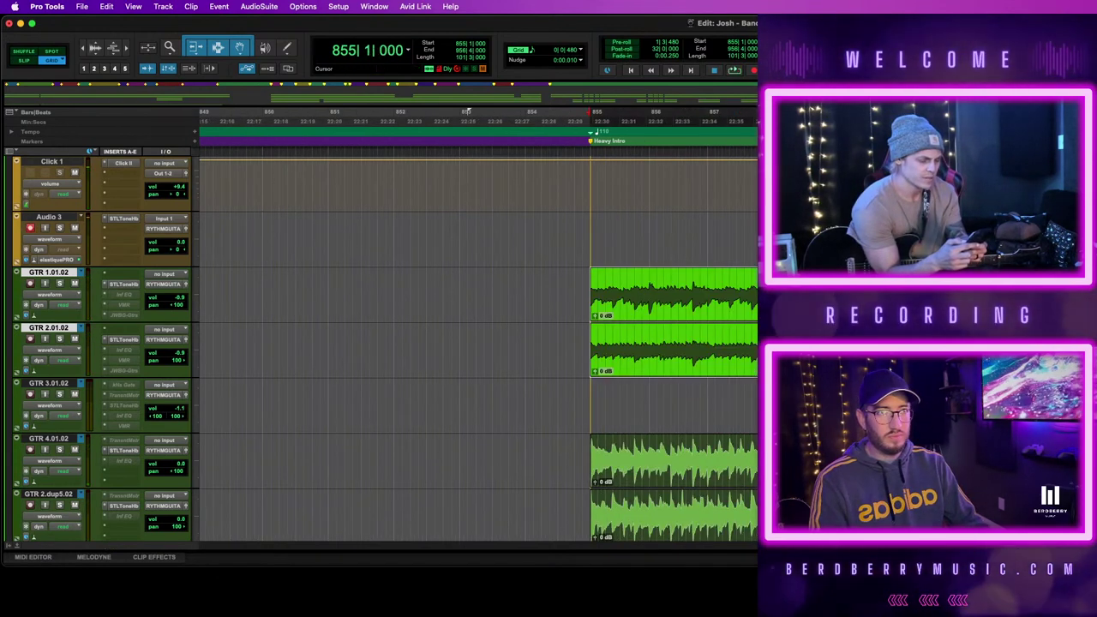
key(t)
scroll(478, 347, right, 1)
scroll(478, 347, right, 5)
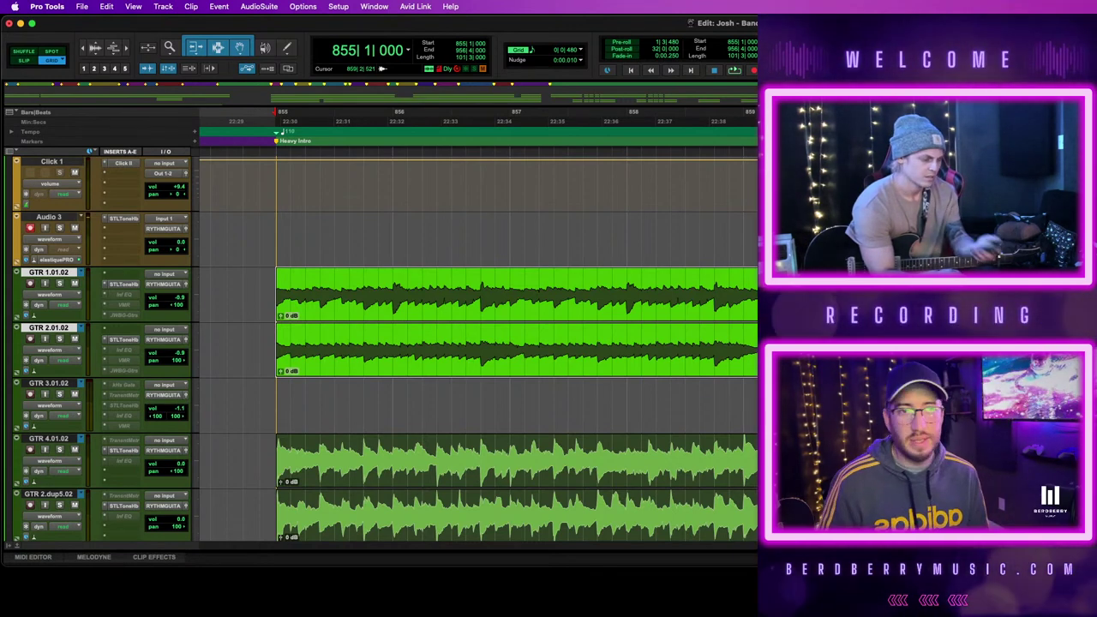
key(space)
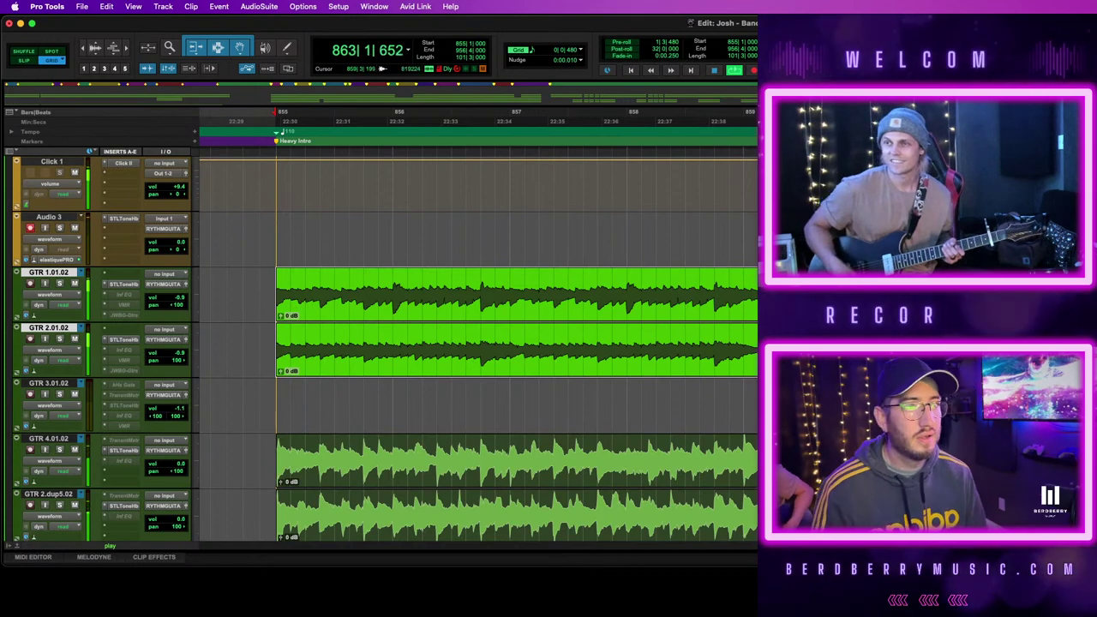
key(r)
key(r)
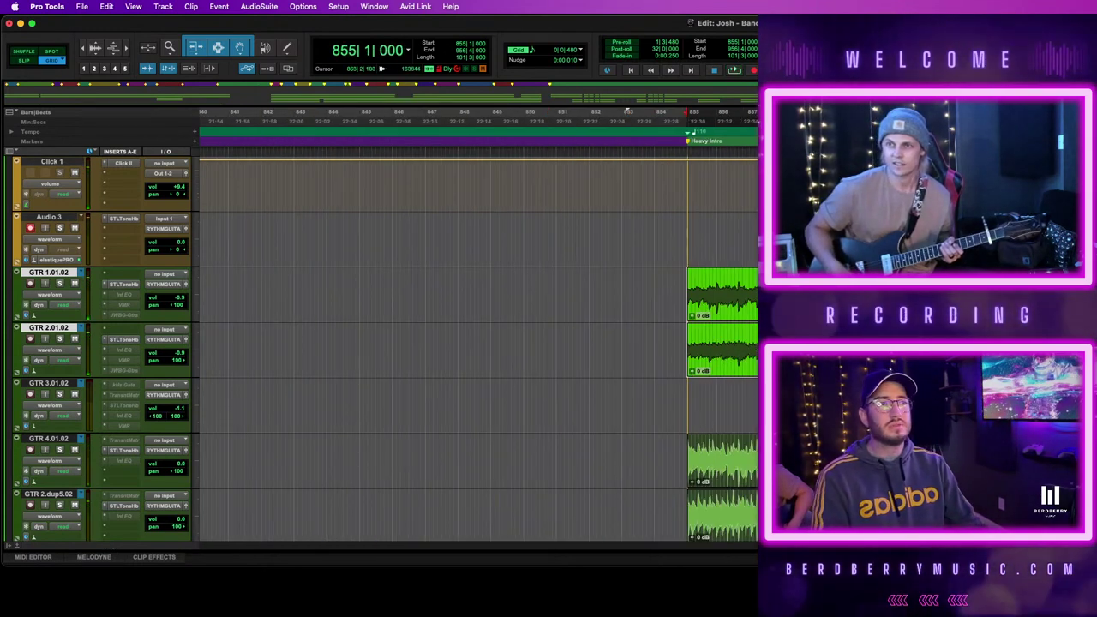
Place the insertion point at 859|4|479 and play the last bars of the Heavy Intro with pre-roll
click(949, 294)
key(t)
key(t)
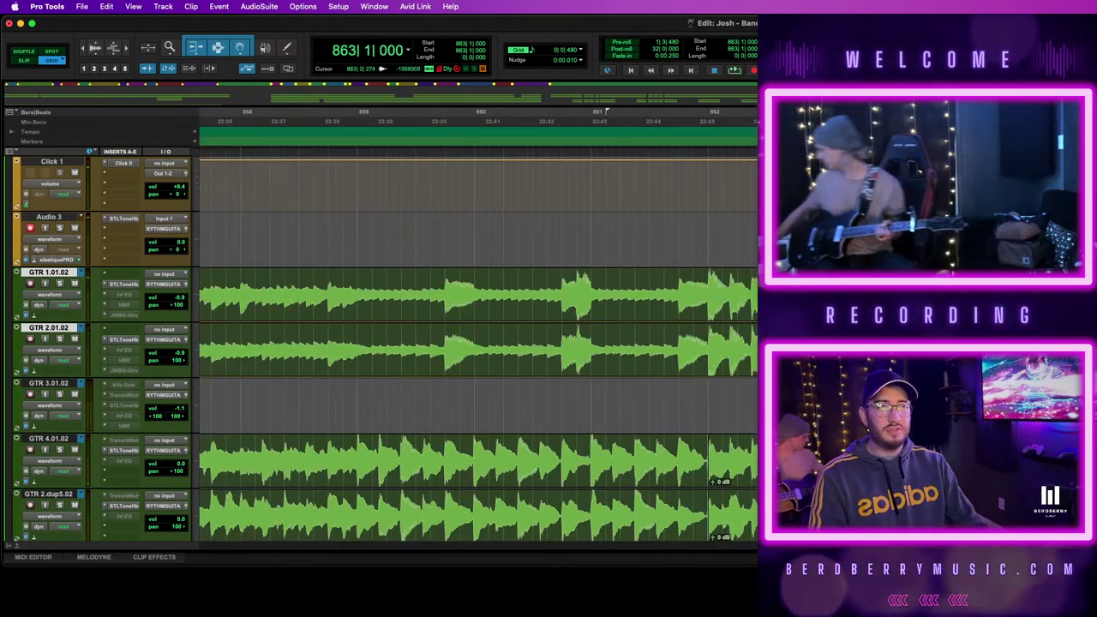
key(r)
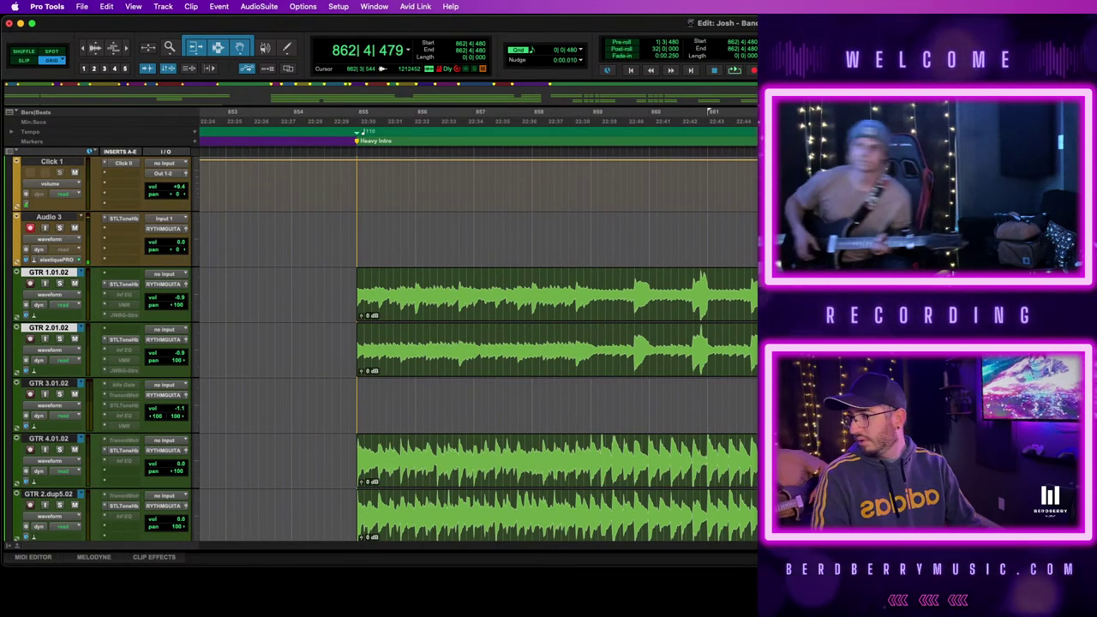
click(641, 295)
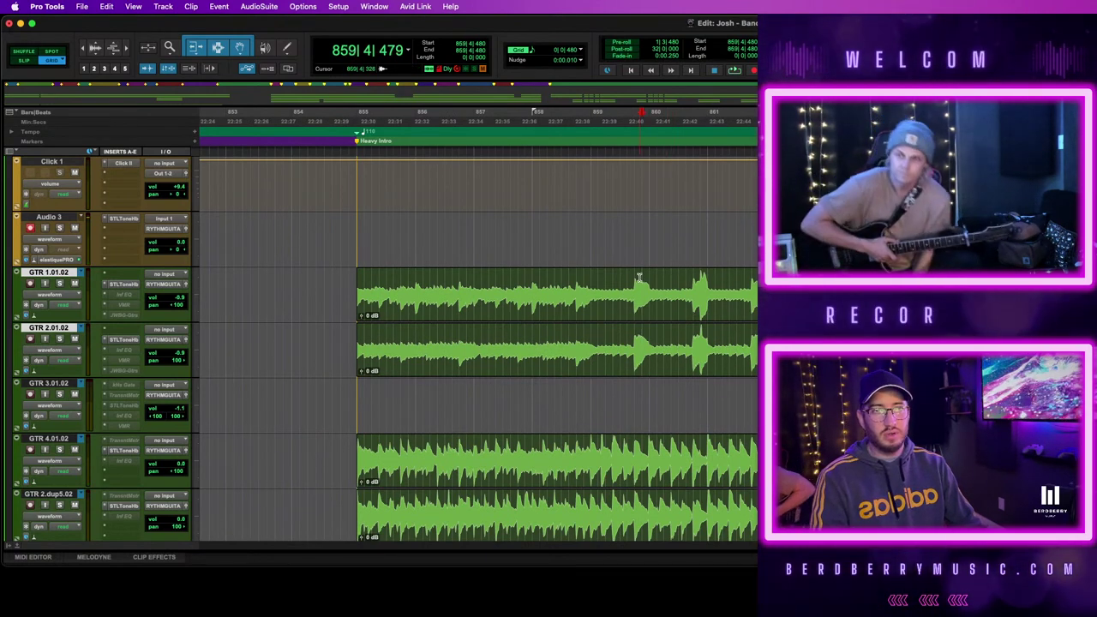
key(space)
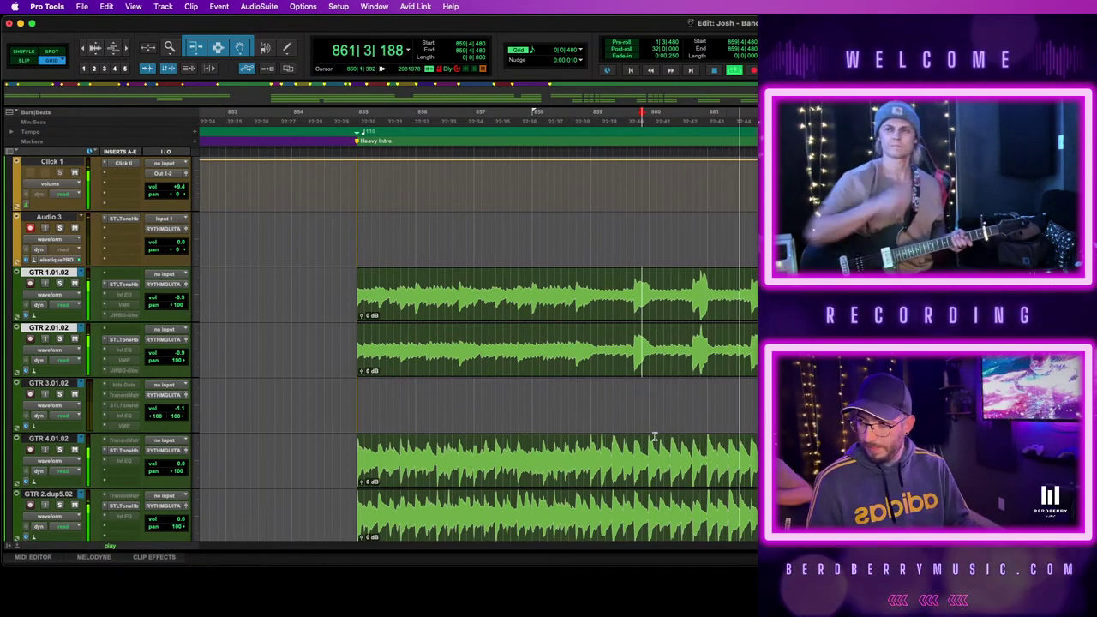
scroll(726, 395, up, 3)
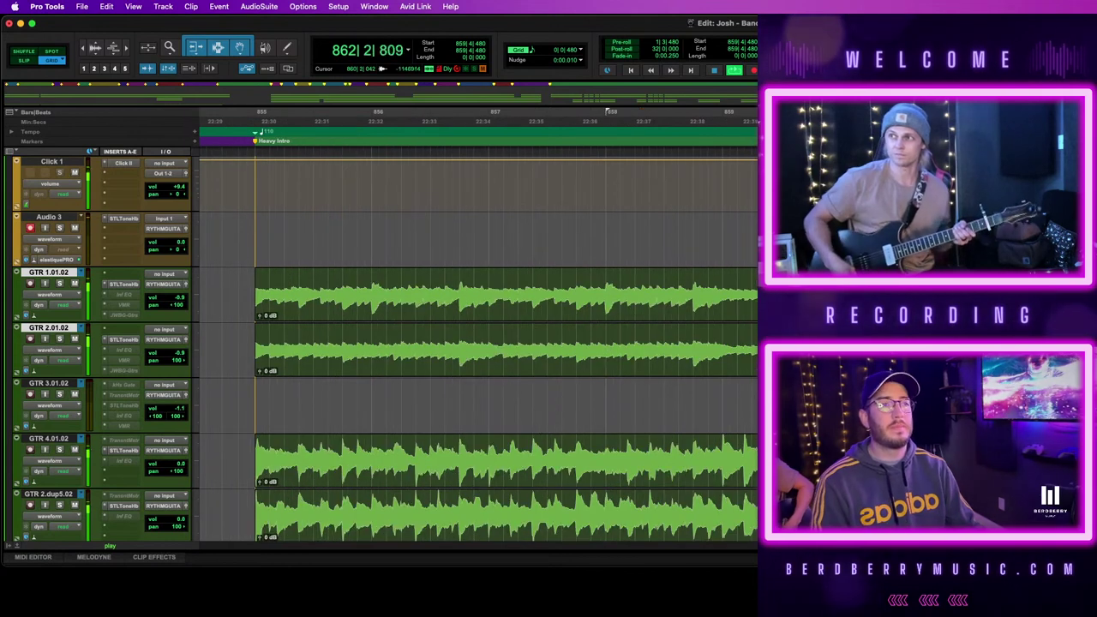
key(space)
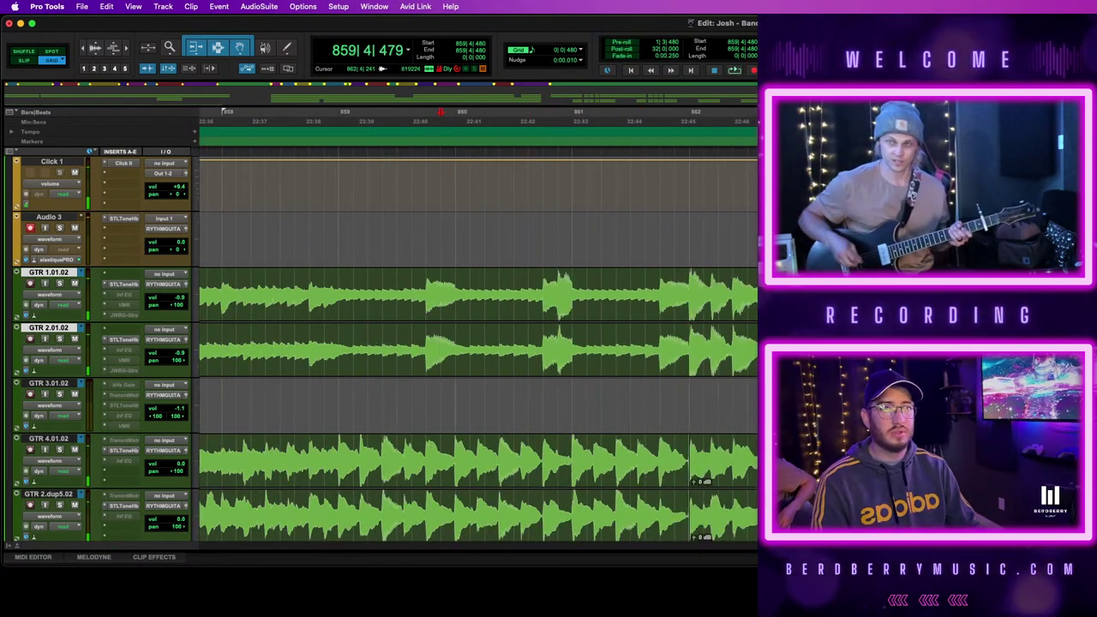
Record a doubled guitar take on Audio 3 from 862|4|479 into the Pre Verse with pre-roll
key(super+k)
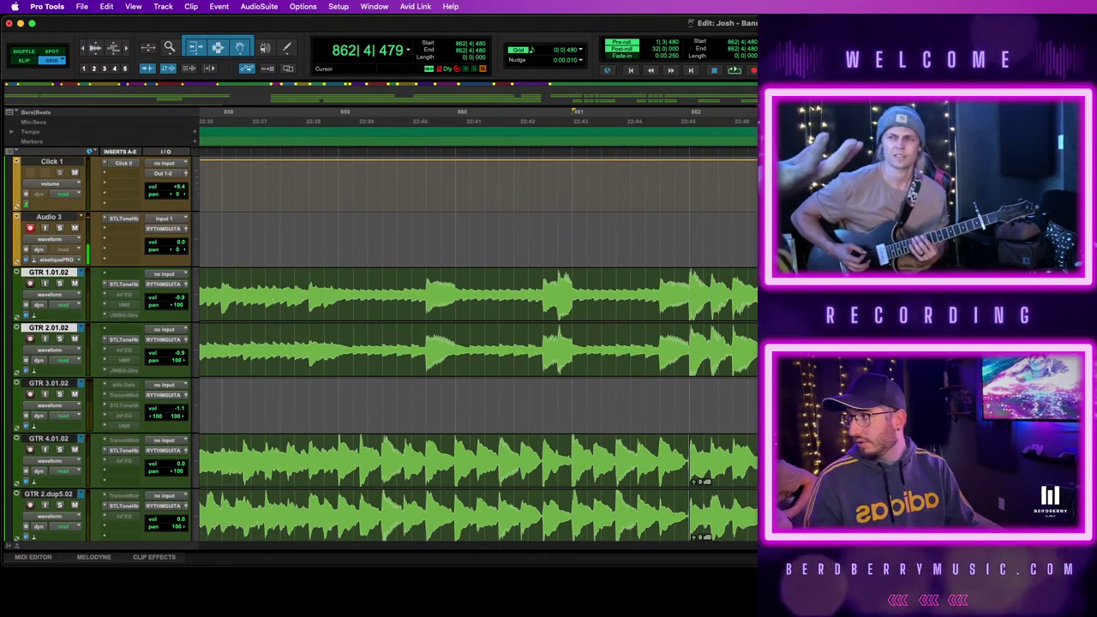
key(r)
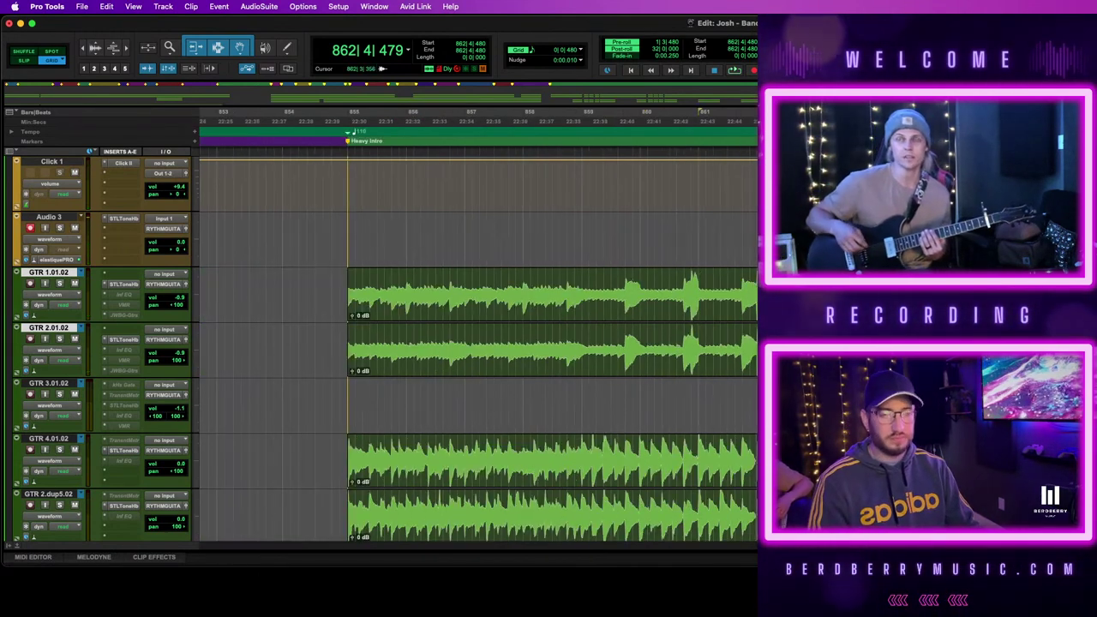
key(r)
key(t)
scroll(478, 343, right, 2)
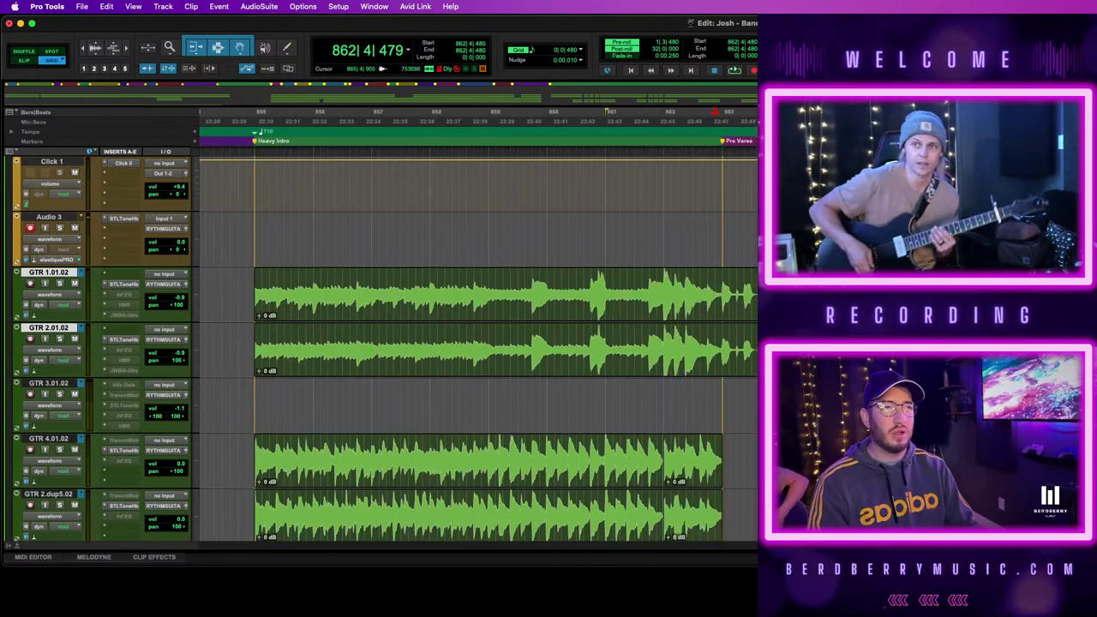
scroll(478, 343, right, 3)
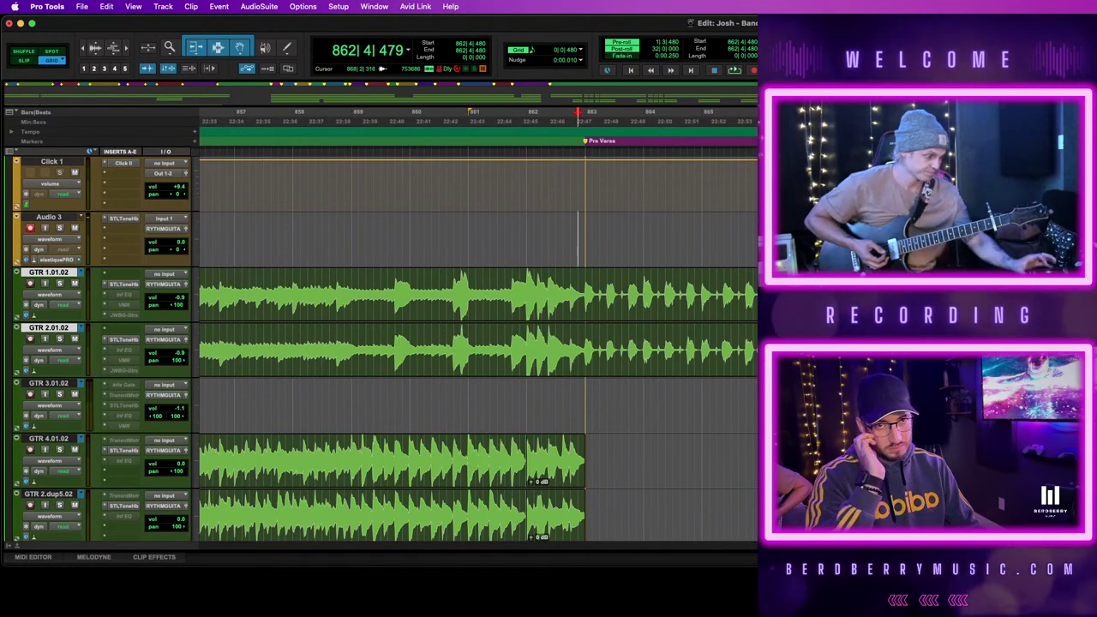
scroll(478, 342, down, 5)
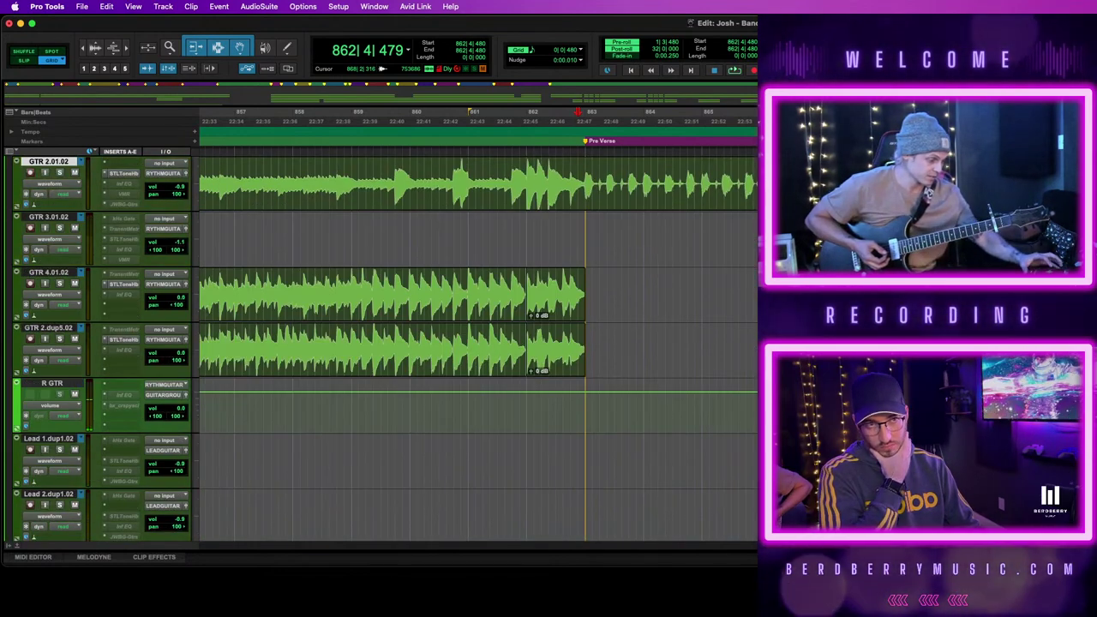
scroll(478, 342, up, 5)
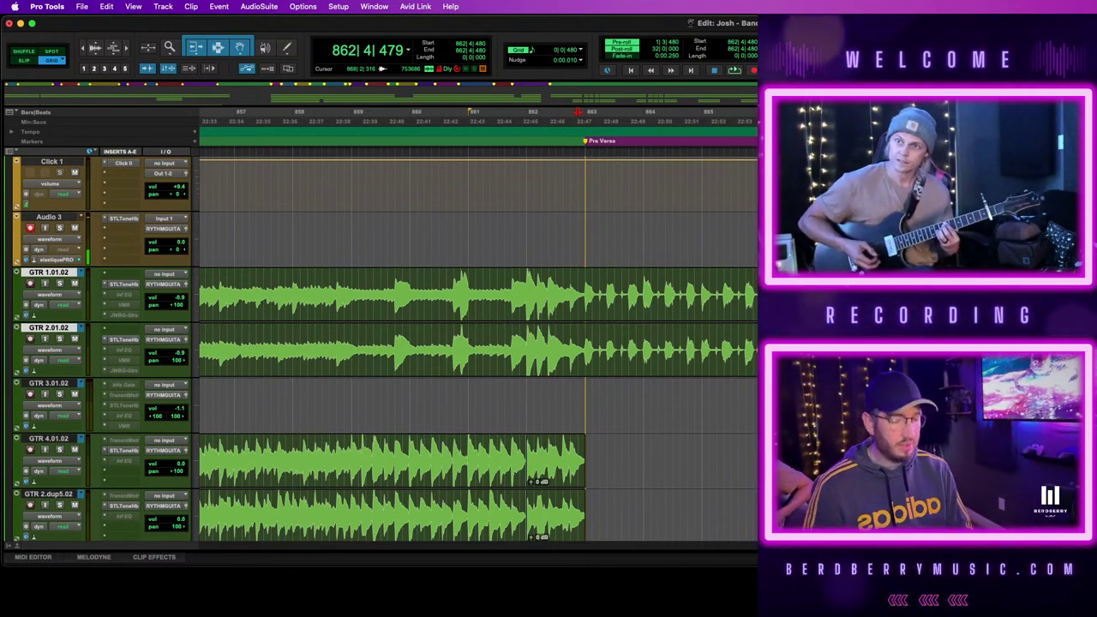
key(space)
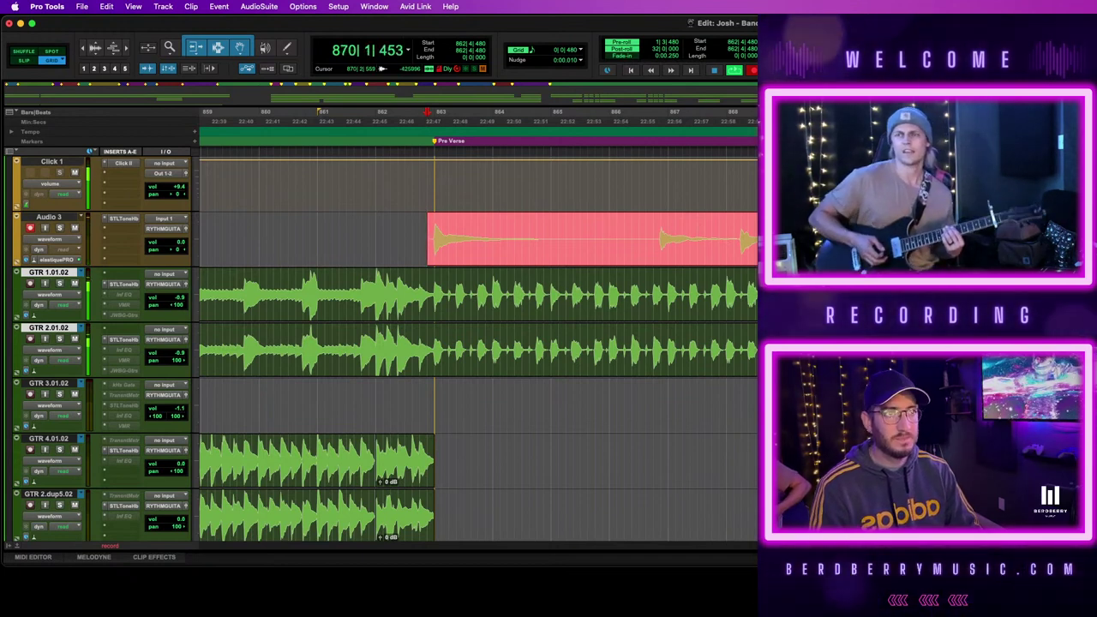
key(space)
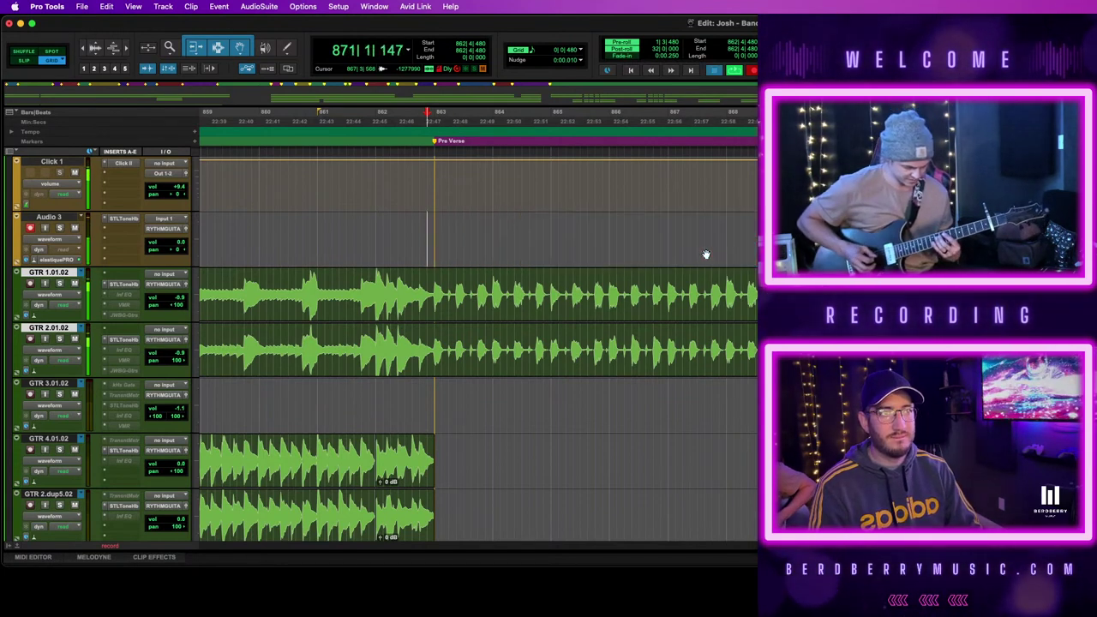
Quantize the Pre Verse take on Audio 3 and trim it to run from 863|1|000 to 869|2|959
click(705, 254)
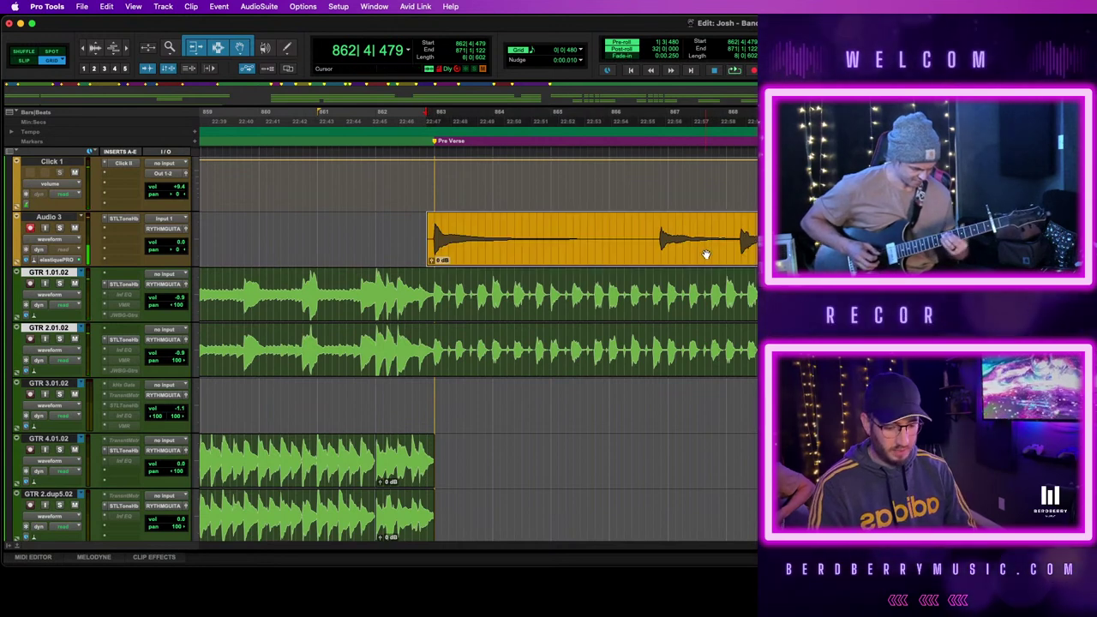
key(alt+0)
key(Return)
click(895, 239)
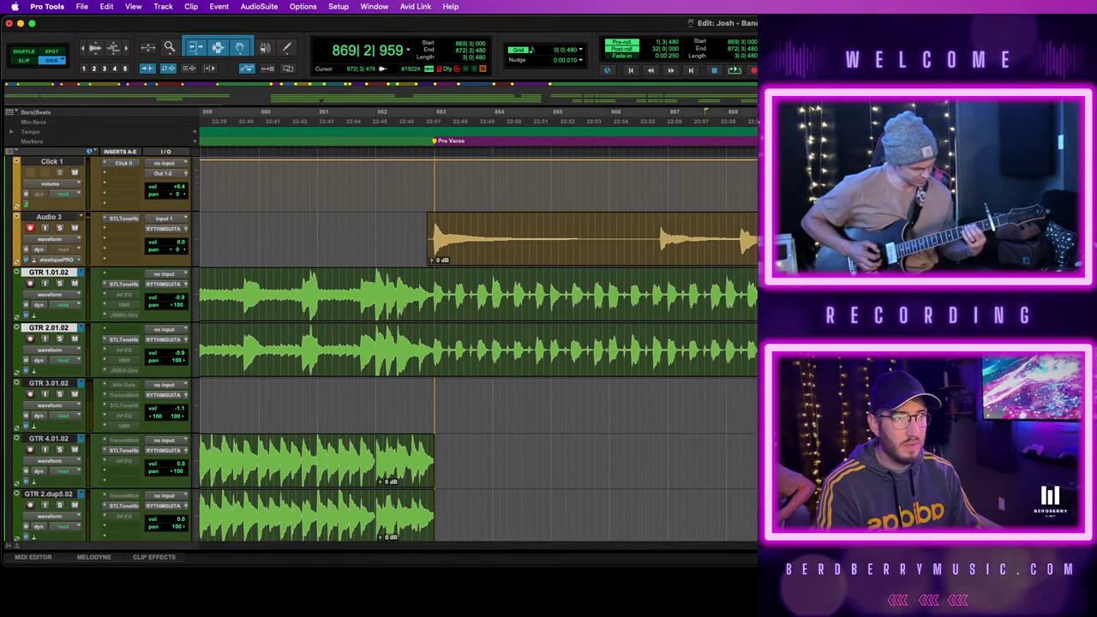
click(670, 257)
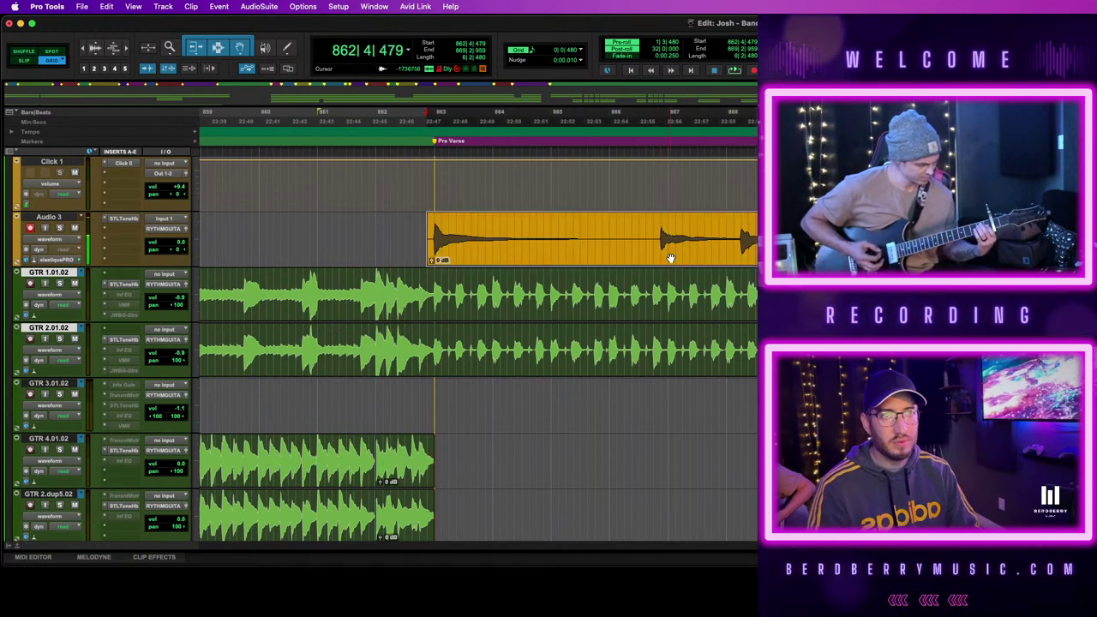
drag(429, 231, 436, 231)
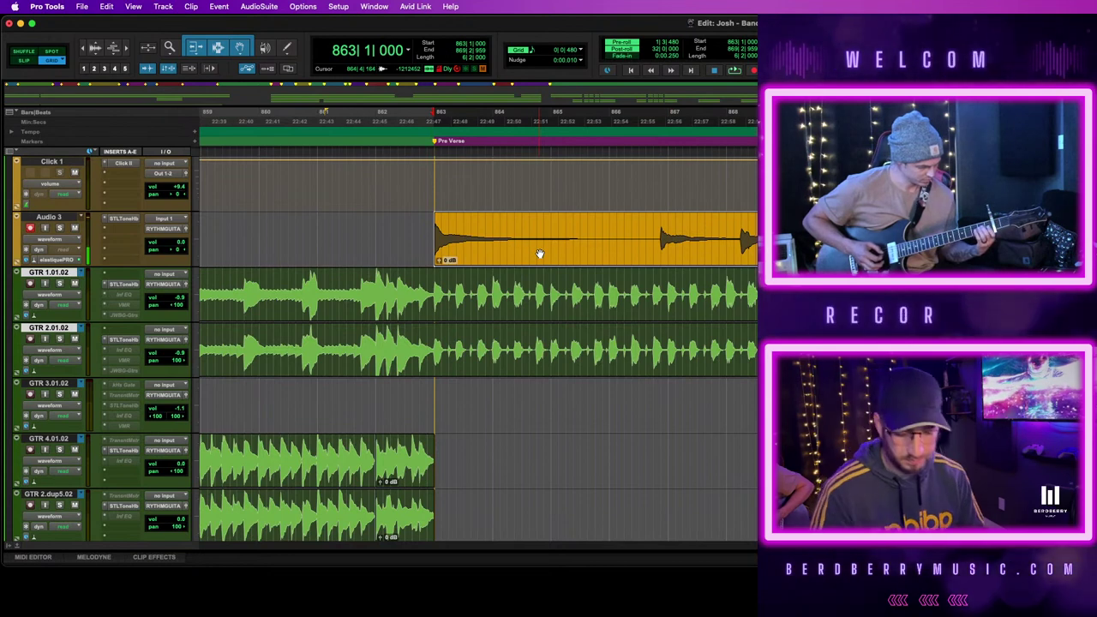
Play back the trimmed Audio 3 take from 863|1|000 with pre-roll
key(t)
scroll(733, 254, right, 3)
scroll(733, 255, left, 1)
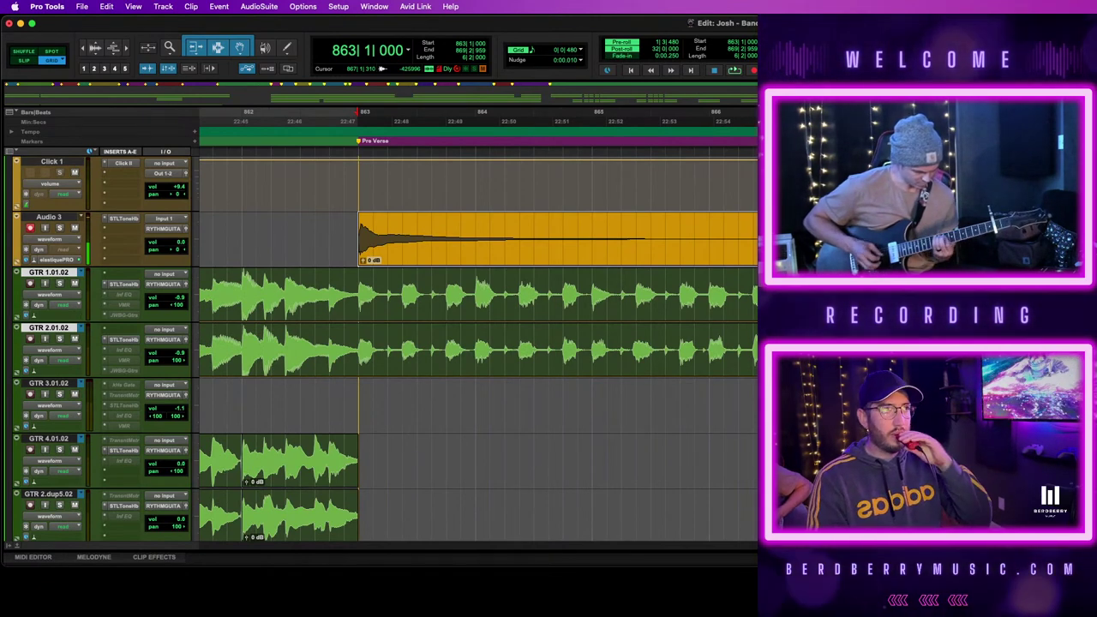
scroll(478, 348, up, 1)
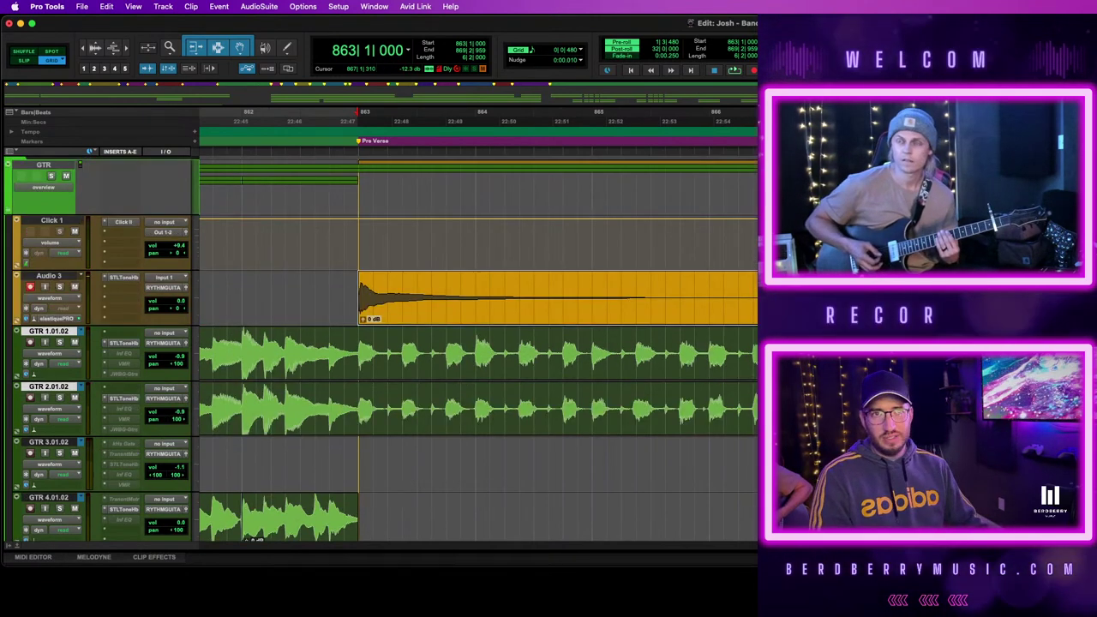
key(space)
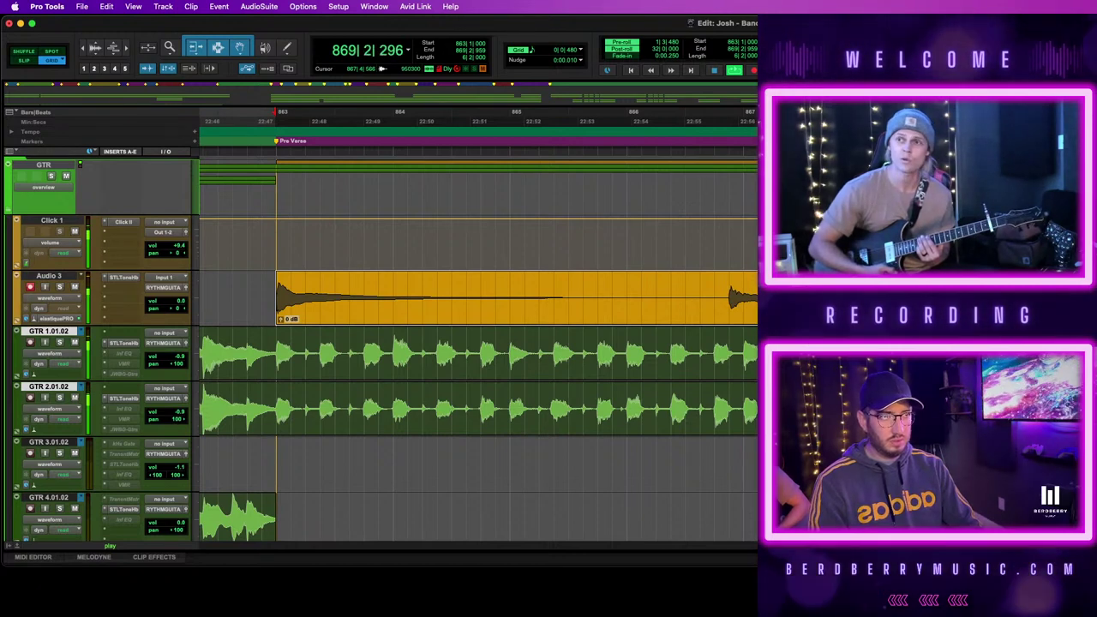
key(space)
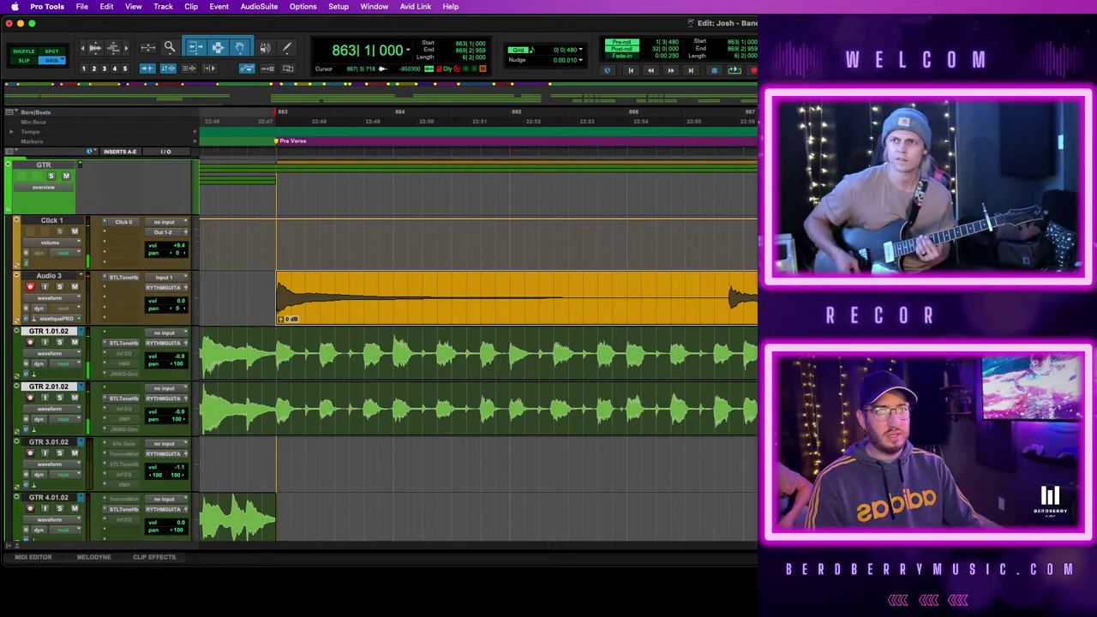
Move the trimmed Audio 3 take down to GTR 4.01.02 at 863|1|000 and mute the clip
drag(813, 297, 813, 520)
scroll(734, 439, down, 1)
scroll(734, 439, left, 2)
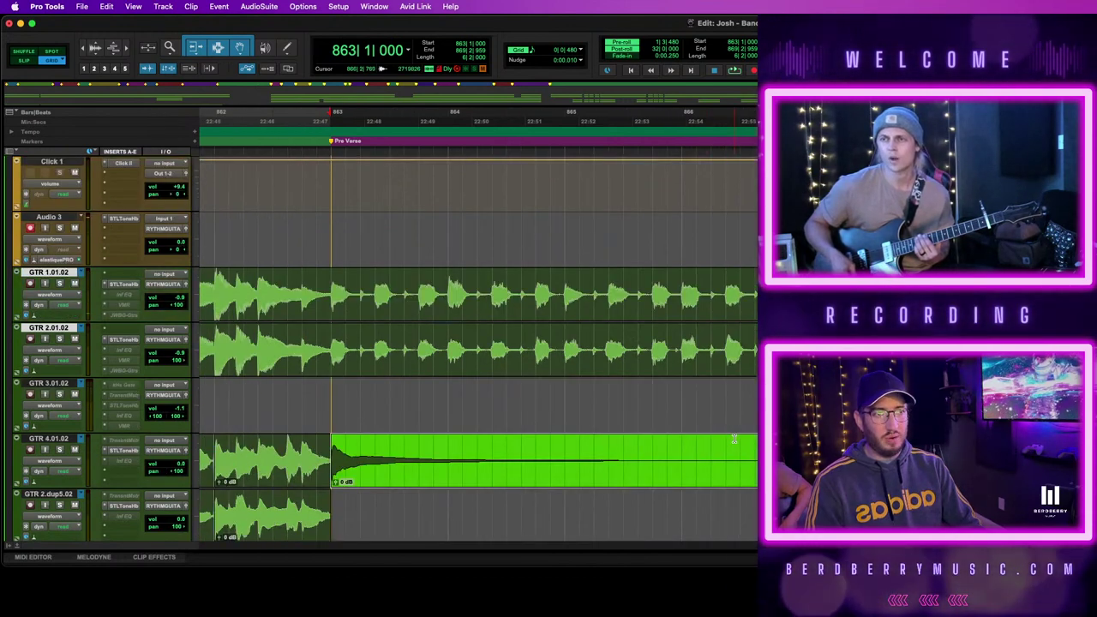
scroll(733, 438, left, 4)
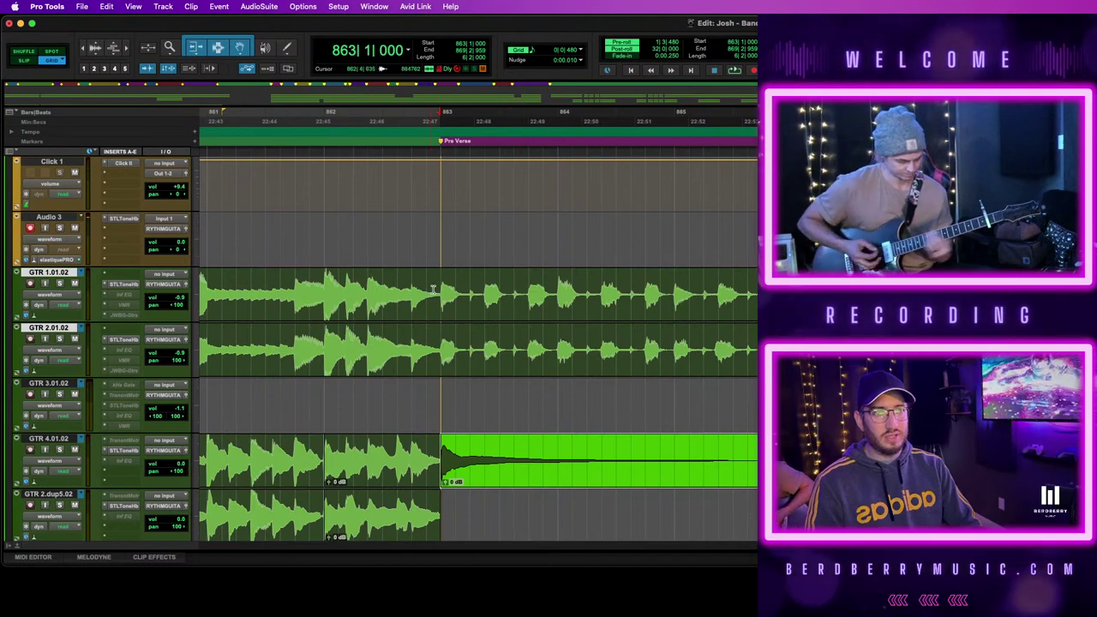
Record a second Pre Verse take on Audio 3 from 862|4|479 with pre-roll
click(427, 233)
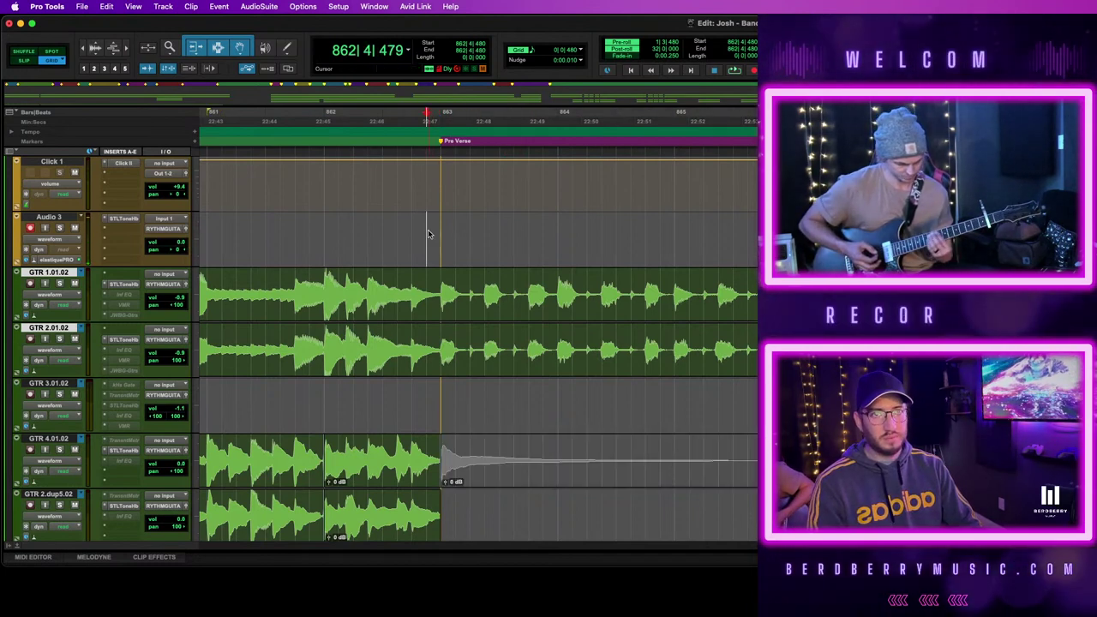
scroll(660, 315, down, 1)
scroll(660, 315, up, 1)
key(r)
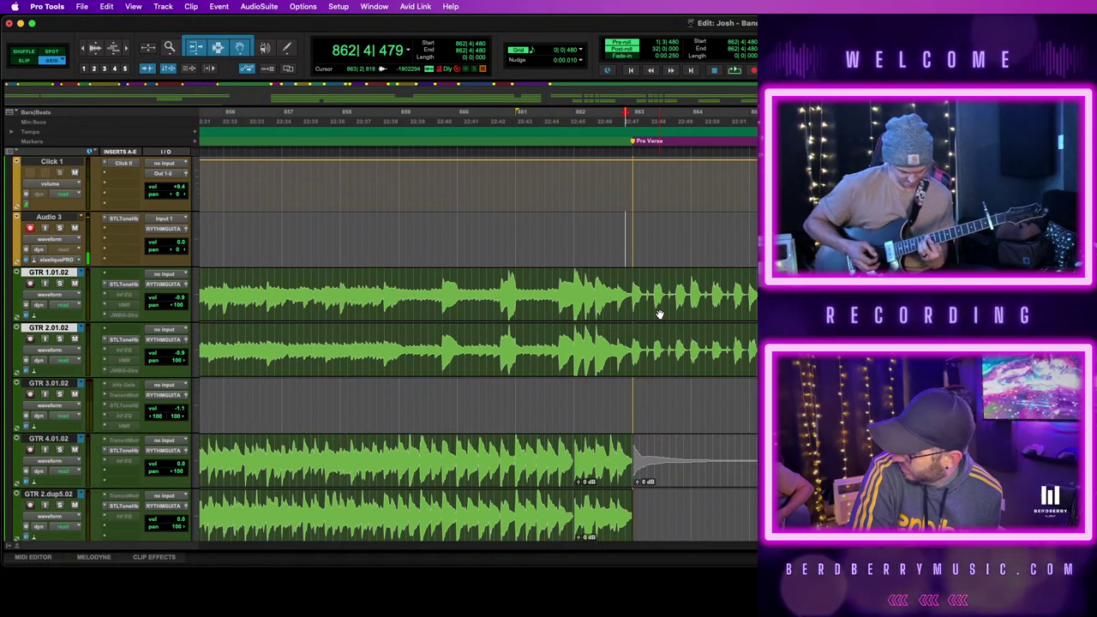
key(space)
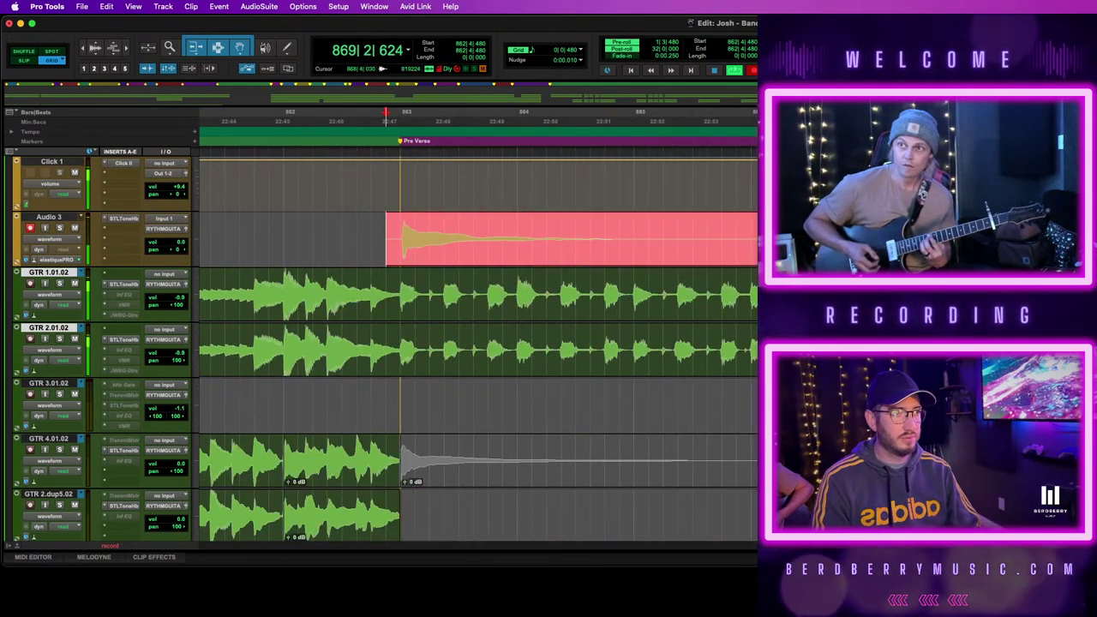
key(space)
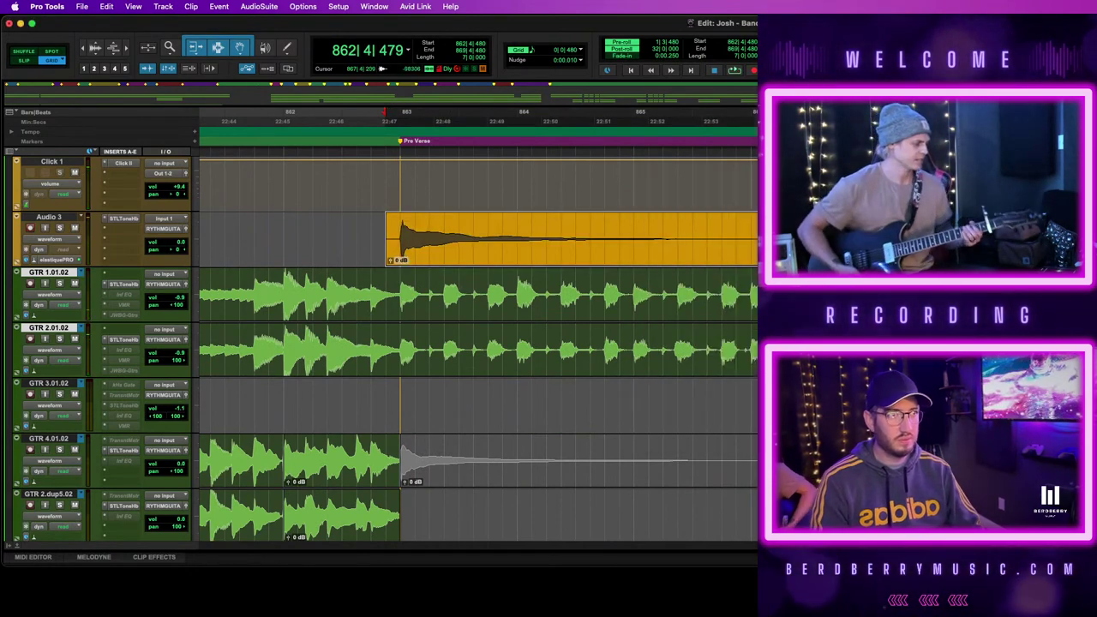
Trim the second take's start to 863|1|000, move it to GTR 2.dup5.02, and unmute the GTR 4.01.02 clip
click(397, 226)
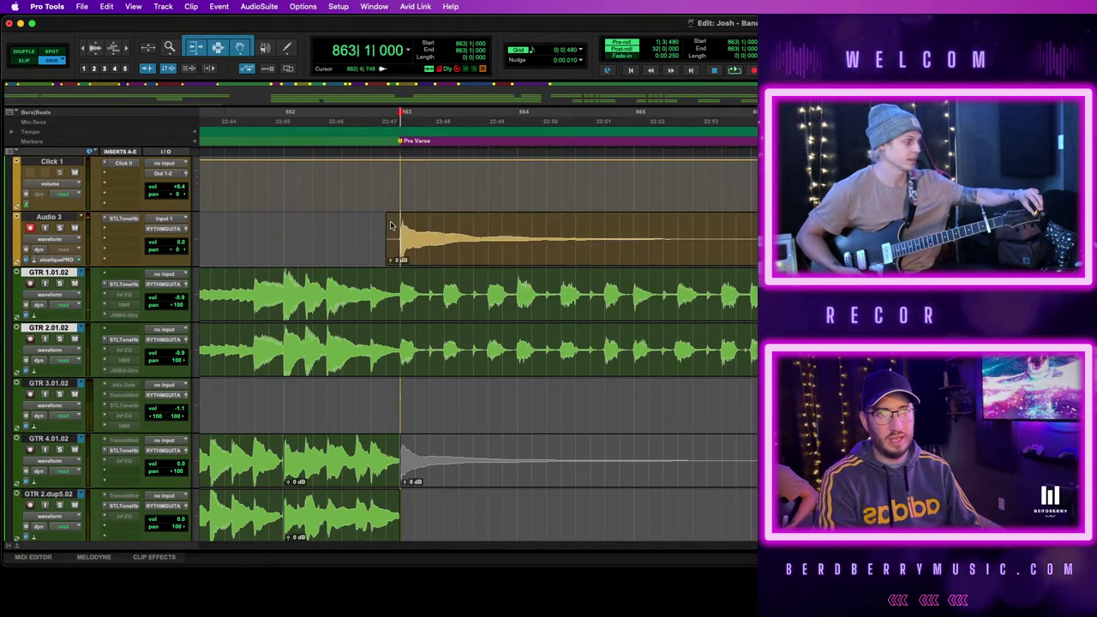
key(a)
click(357, 233)
key(space)
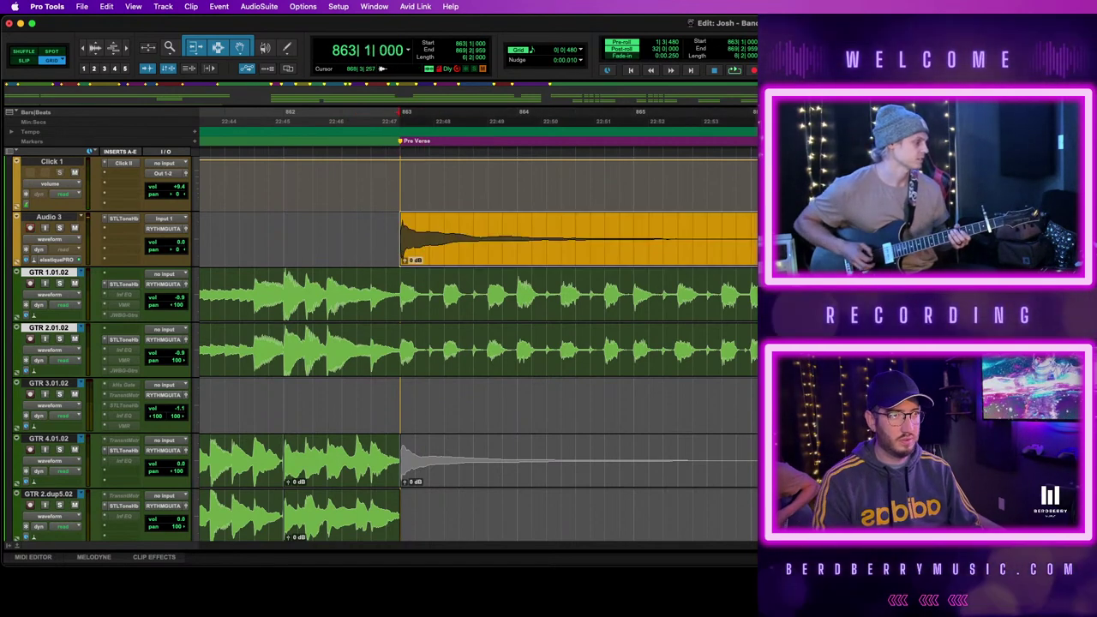
drag(548, 460, 548, 514)
key(shift+p)
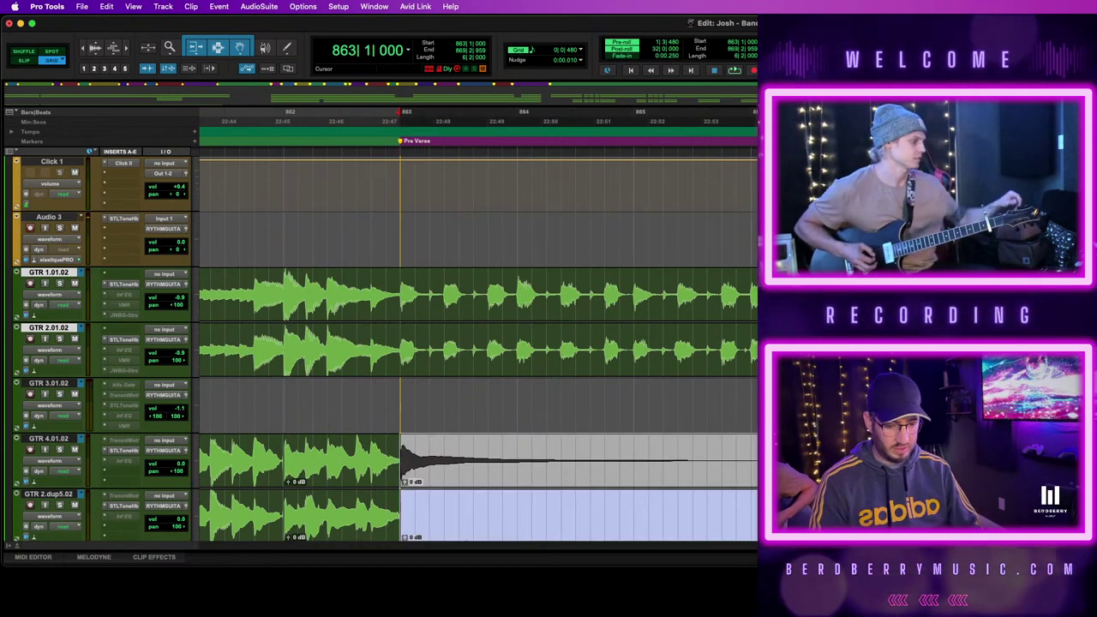
key(super+m)
Play back the doubled Pre Verse clips, then remove both from GTR 4.01.02 and GTR 2.dup5.02
key(space)
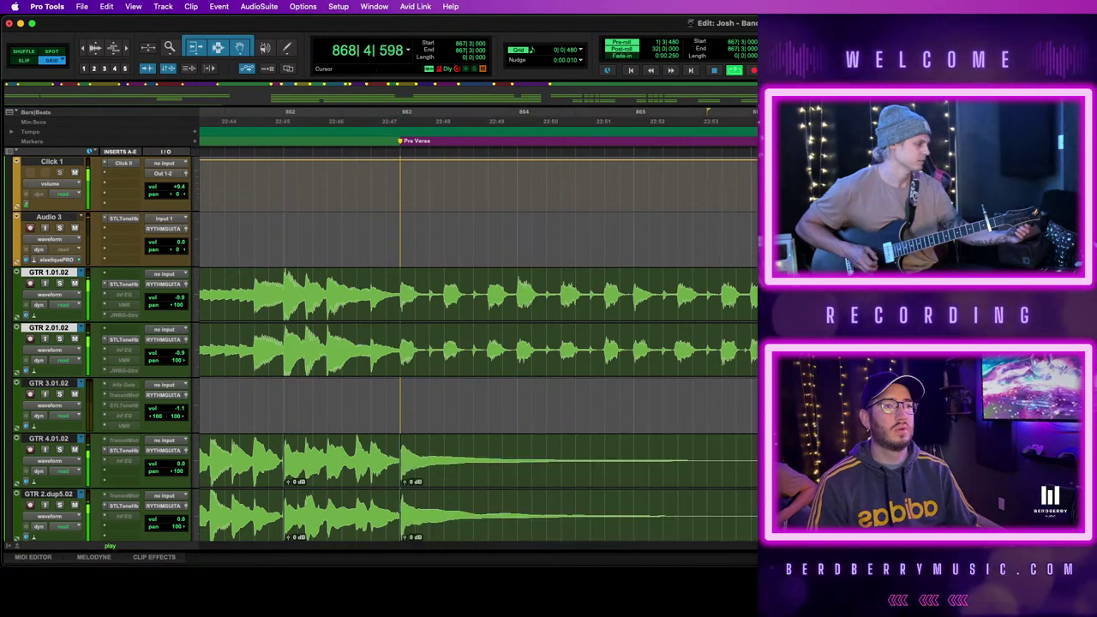
key(space)
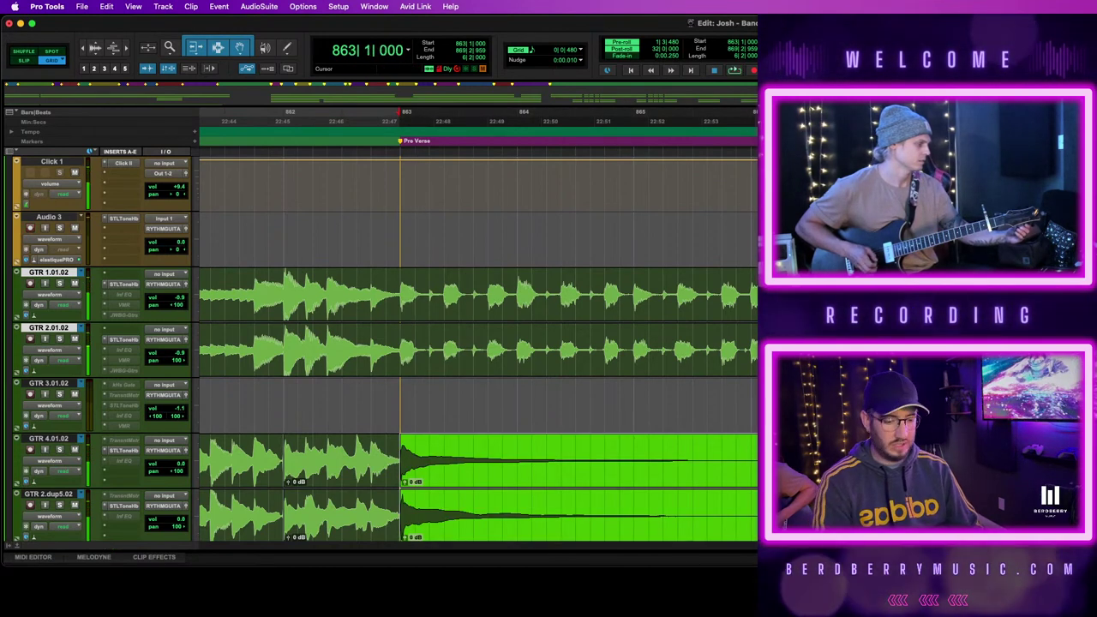
key(super+z)
Record a new Pre Verse guitar take on Audio 3 from 862|4|479 with pre-roll
click(385, 229)
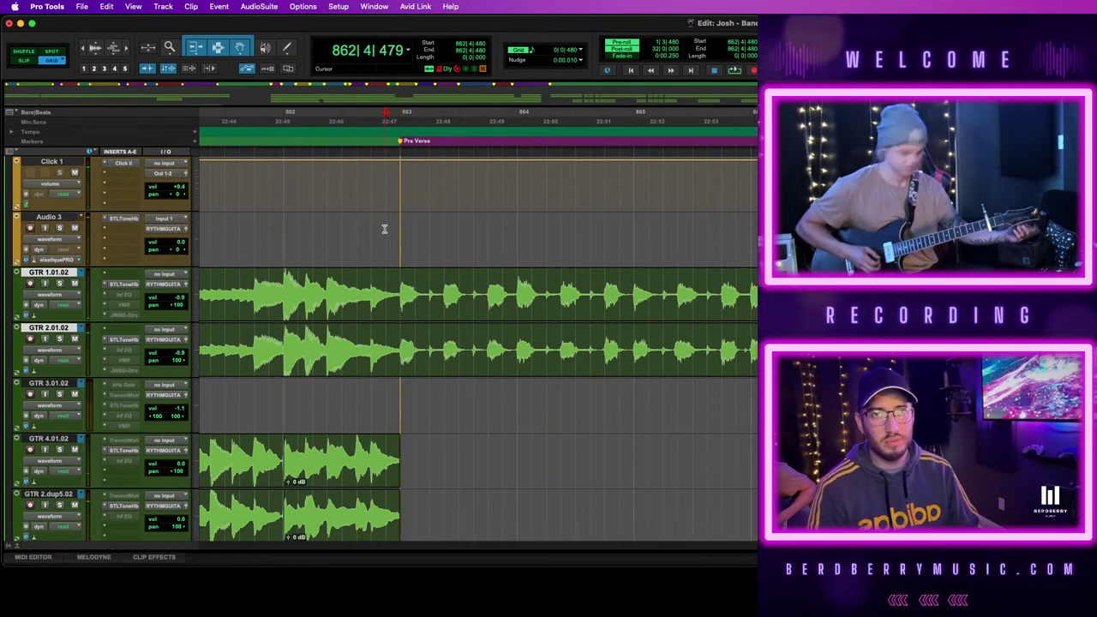
scroll(384, 228, left, 2)
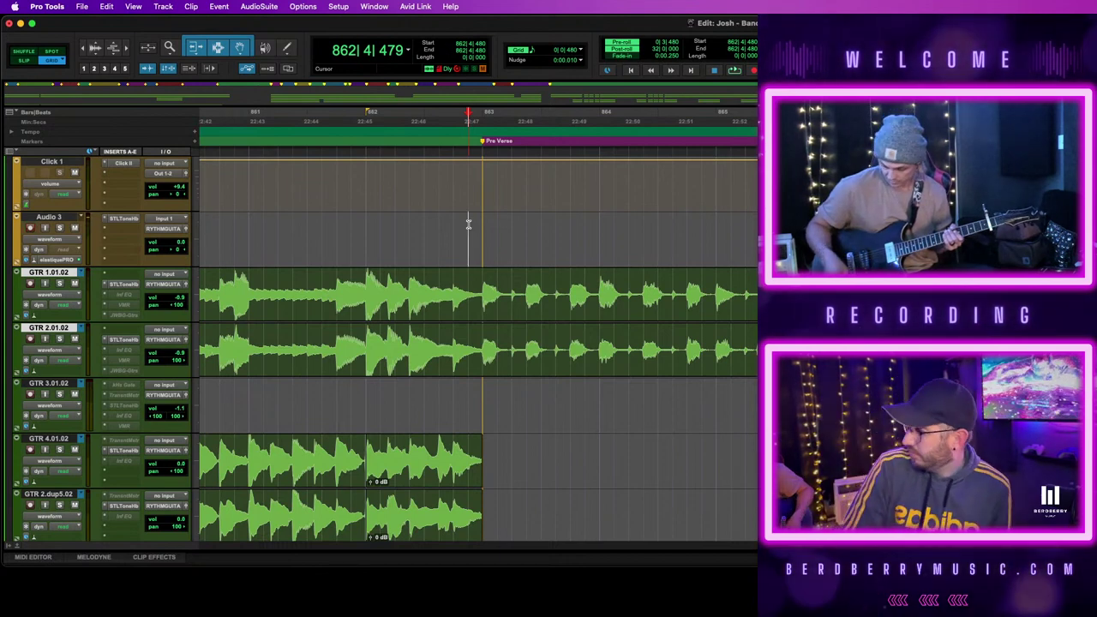
key(space)
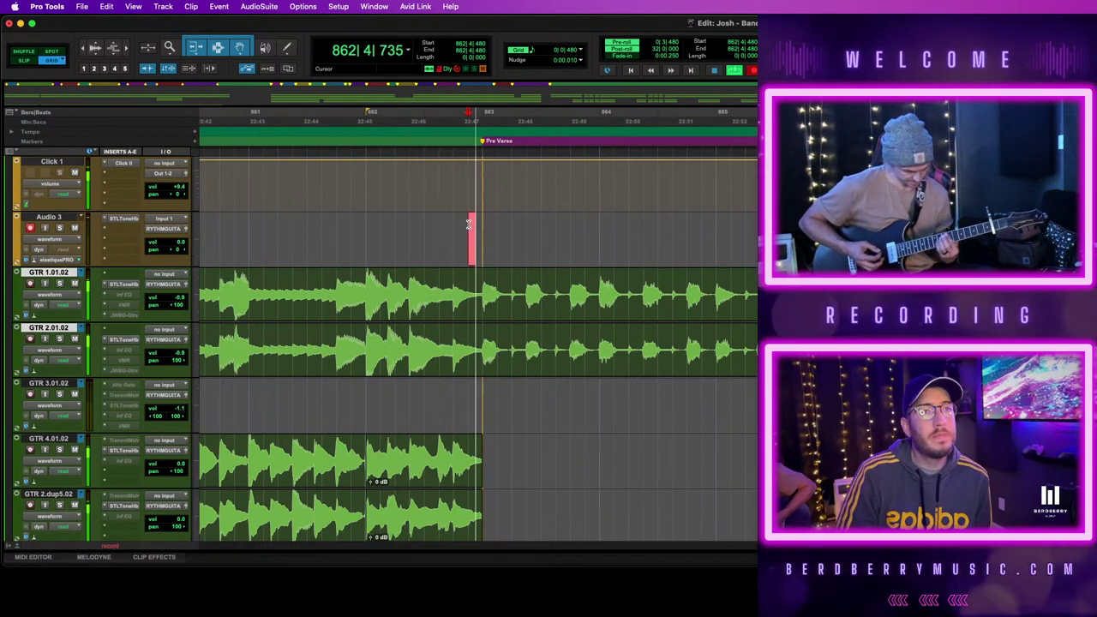
key(space)
key(space)
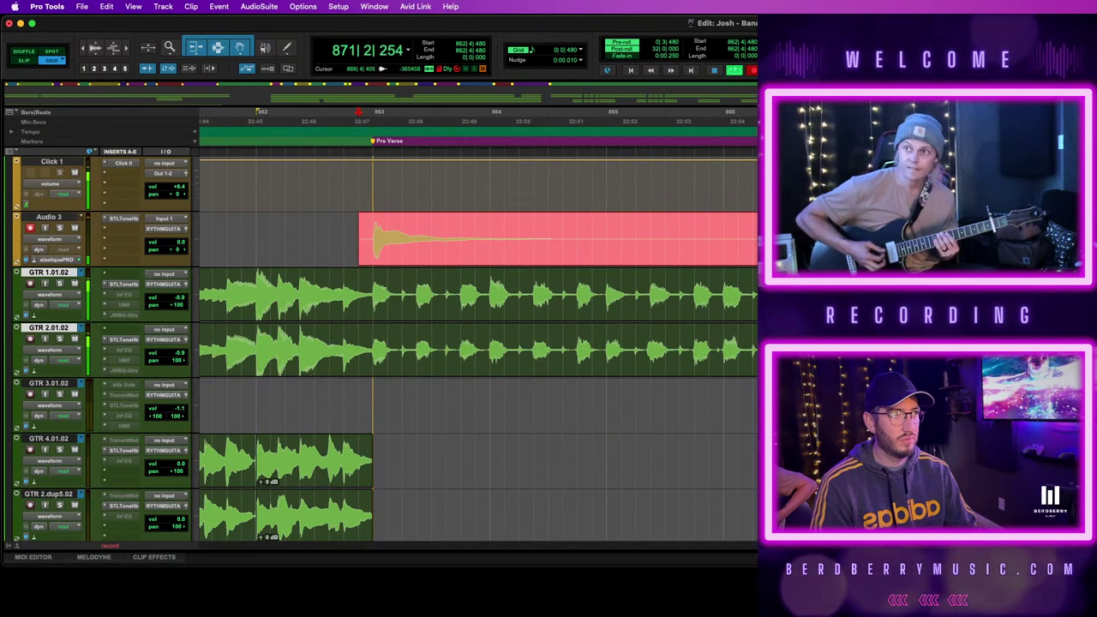
key(space)
Quantize the new Audio 3 take's elastic audio events to 1/16 notes and trim its start to 863|1|000
key(alt+0)
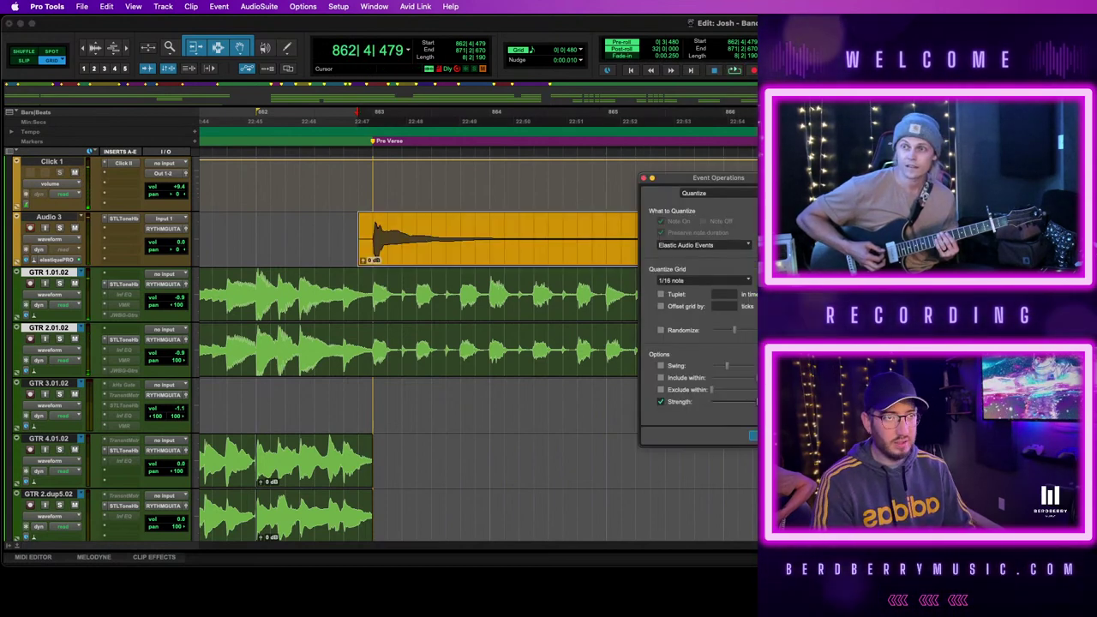
key(Return)
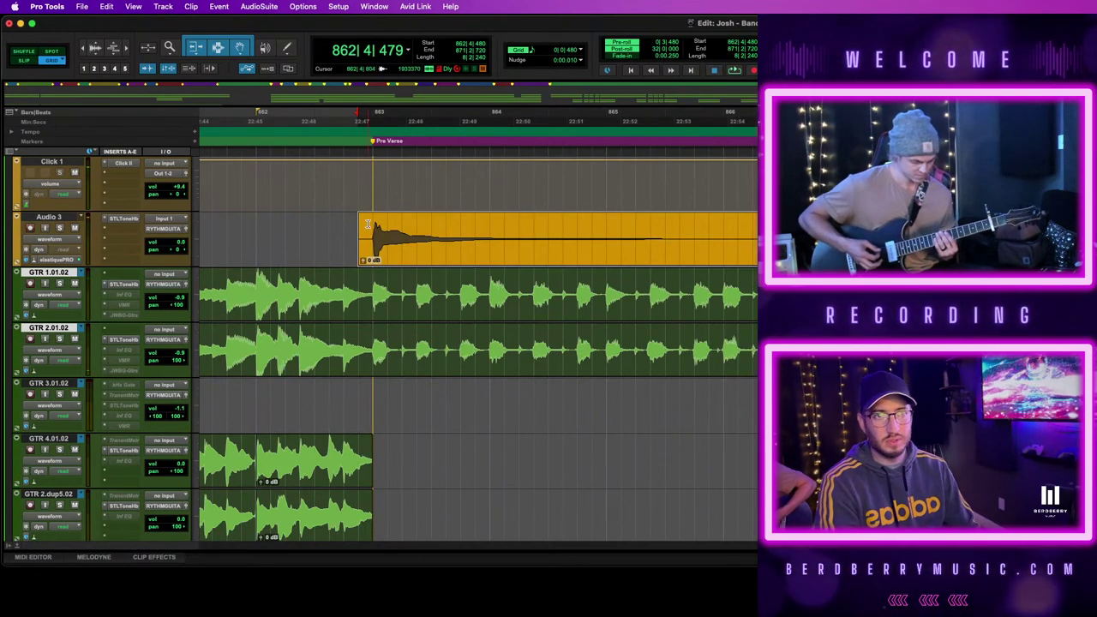
drag(370, 225, 358, 225)
key(Delete)
Trim the new take's end to 870|4|959 and move the clip to GTR 4.01.02 at 863|1|000
click(329, 231)
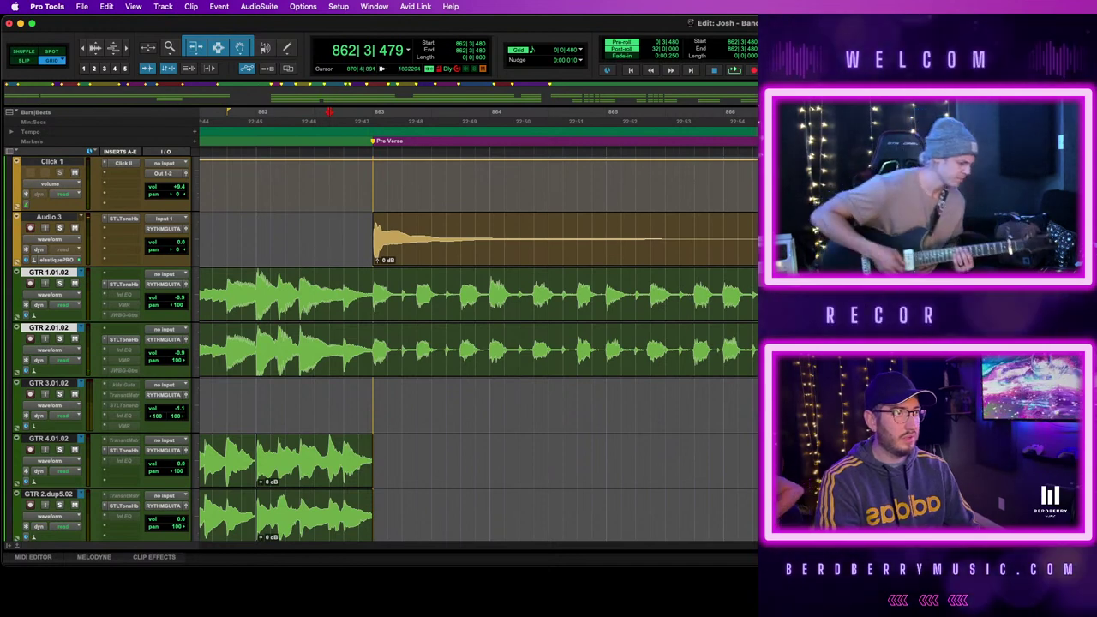
click(736, 238)
drag(736, 239, 737, 460)
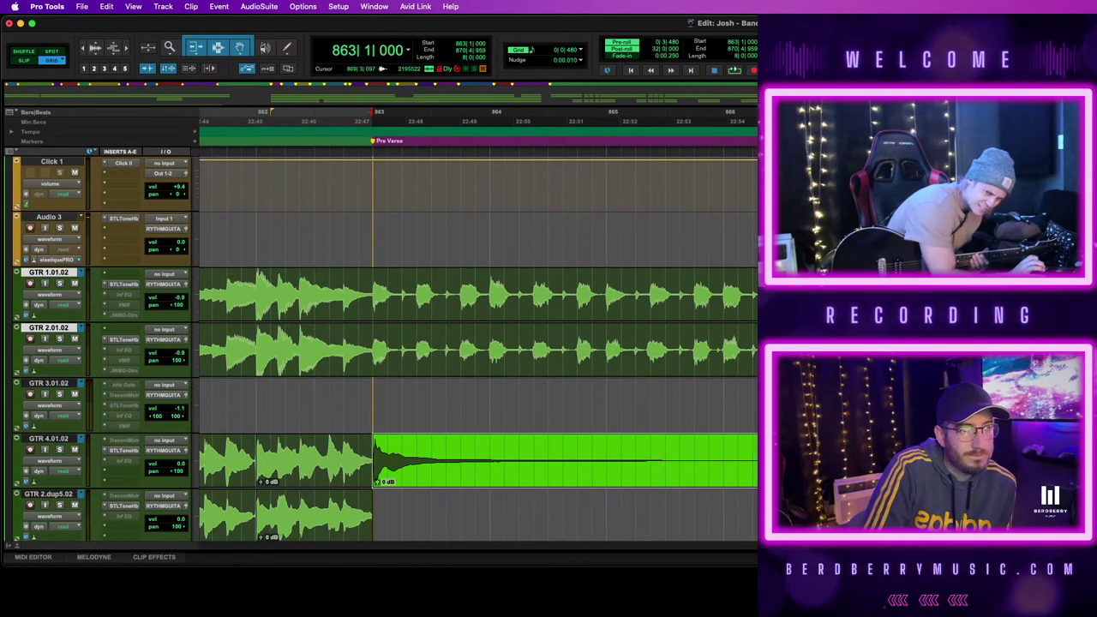
Mute the Pre Verse double on GTR 4.01.02 and record a second take on Audio 3 from 862|4|479 with pre-roll
key(shift+r)
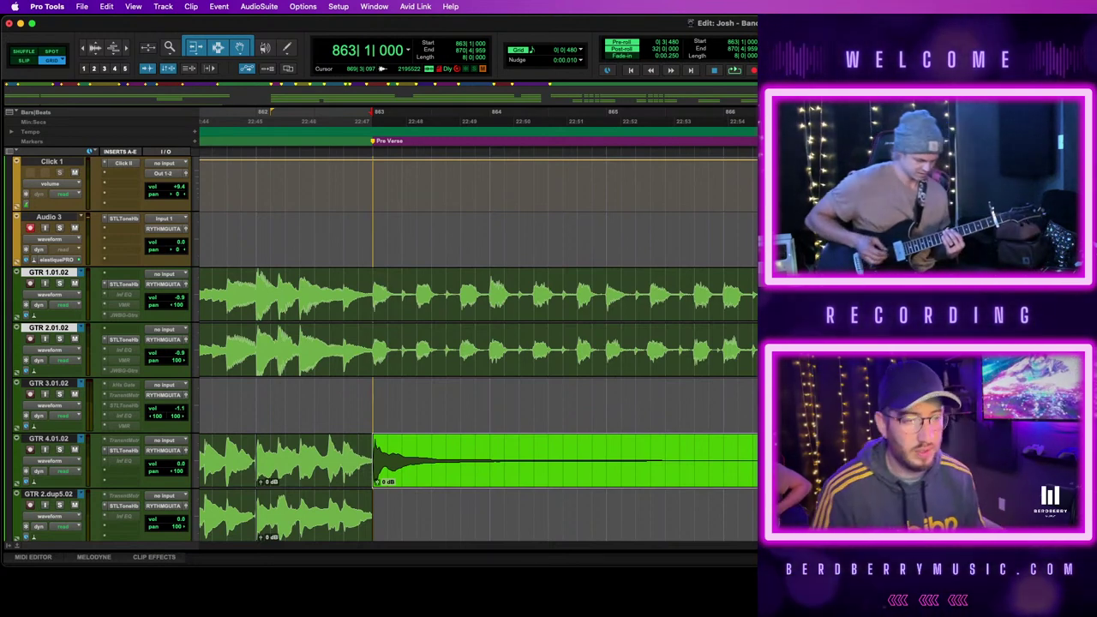
click(357, 223)
key(super+s)
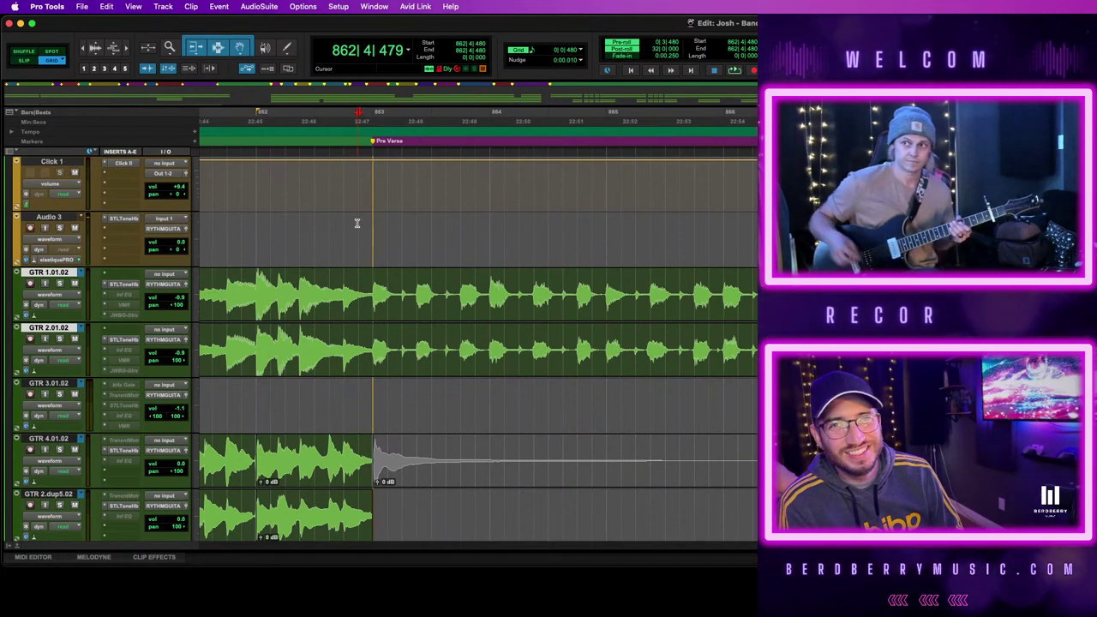
key(space)
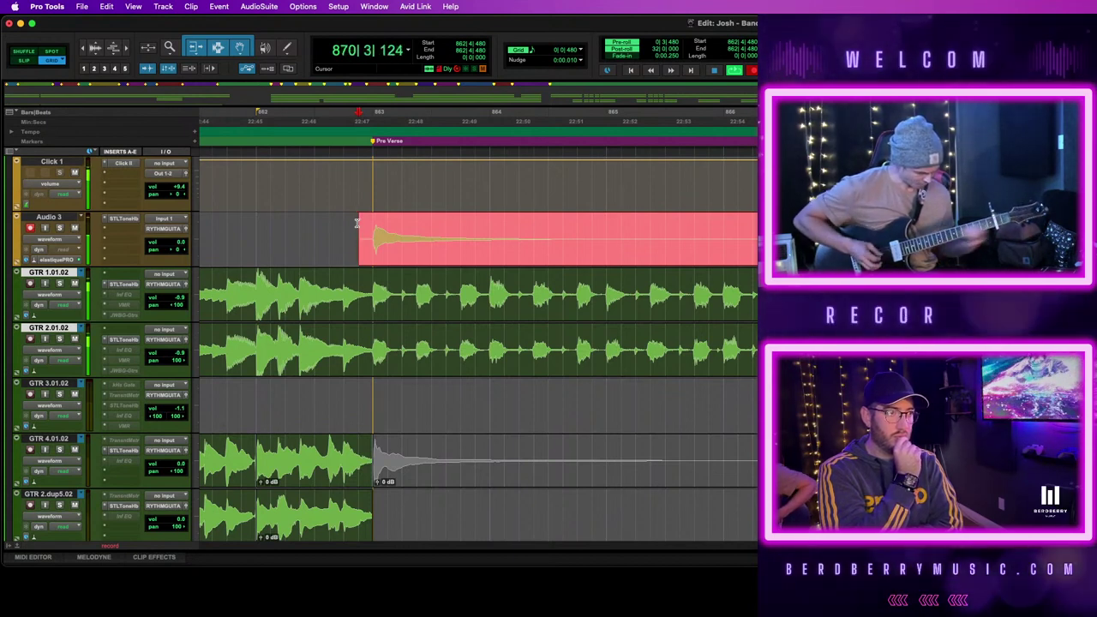
key(space)
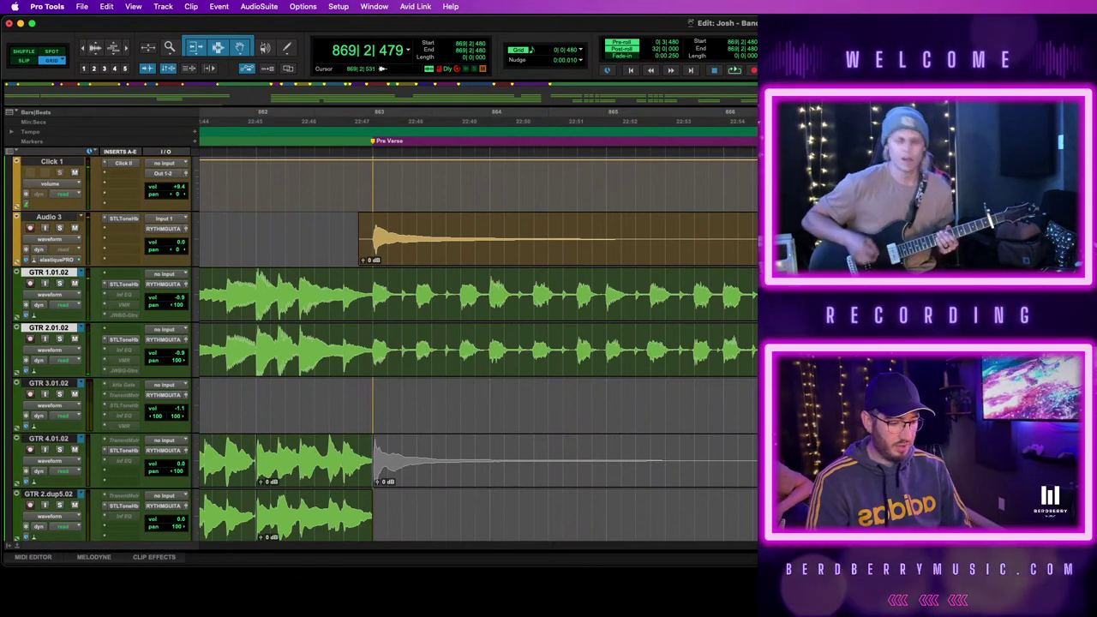
Select the new Pre Verse take on Audio 3 and quantize its elastic audio events
click(557, 248)
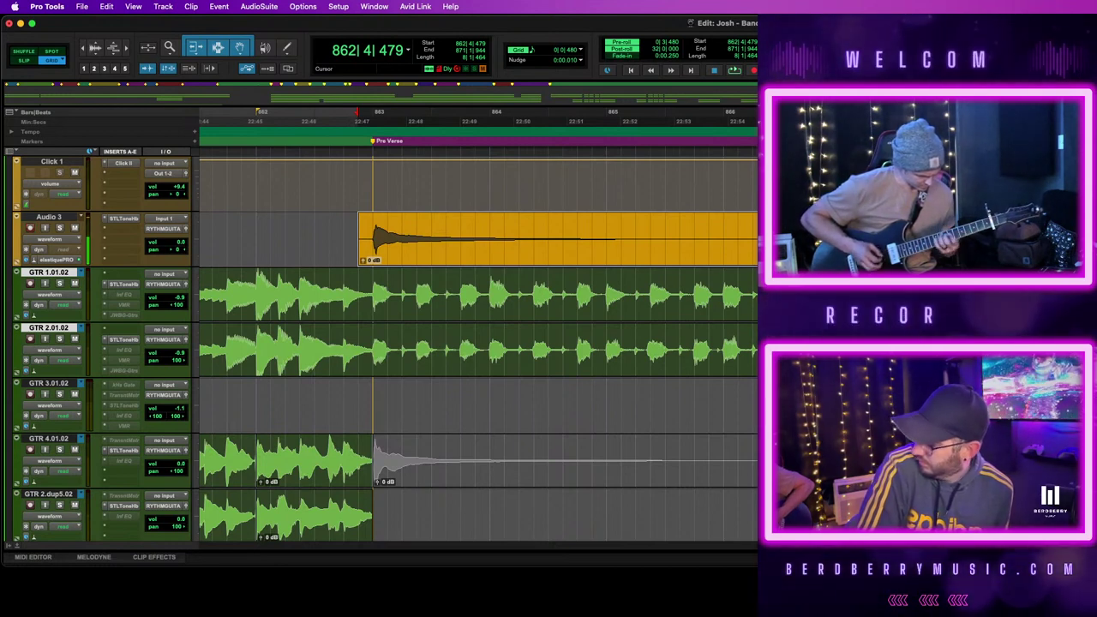
key(alt+0)
key(Return)
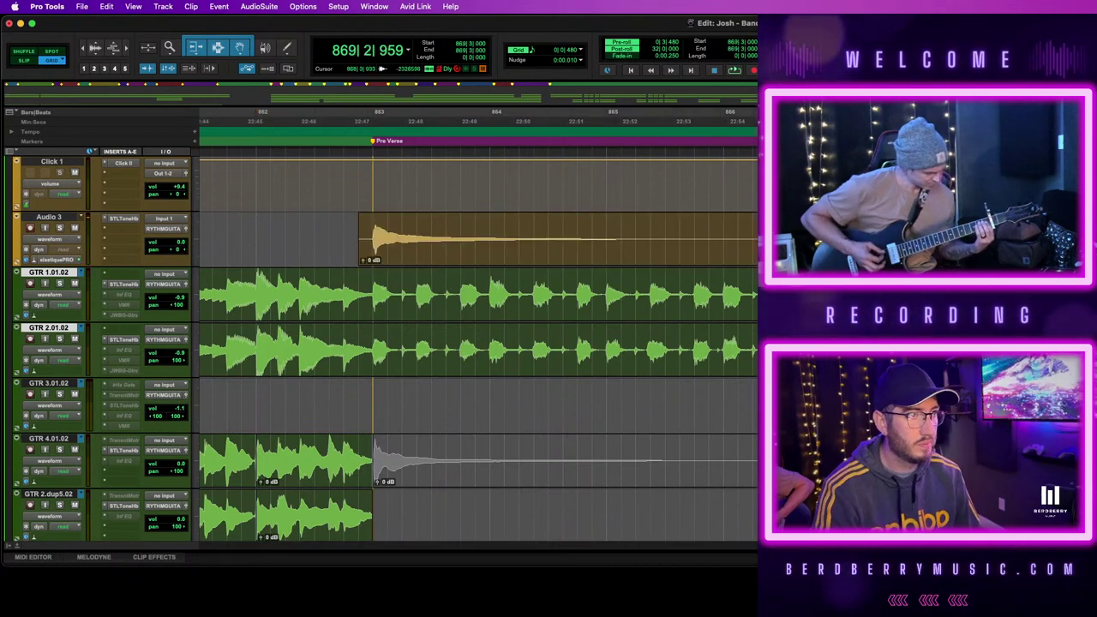
Place the take's 863|1|000 to 869|2|959 section on GTR 2.dup5.02 and unmute the Pre Verse double on GTR 4.01.02
click(694, 243)
drag(360, 253, 424, 519)
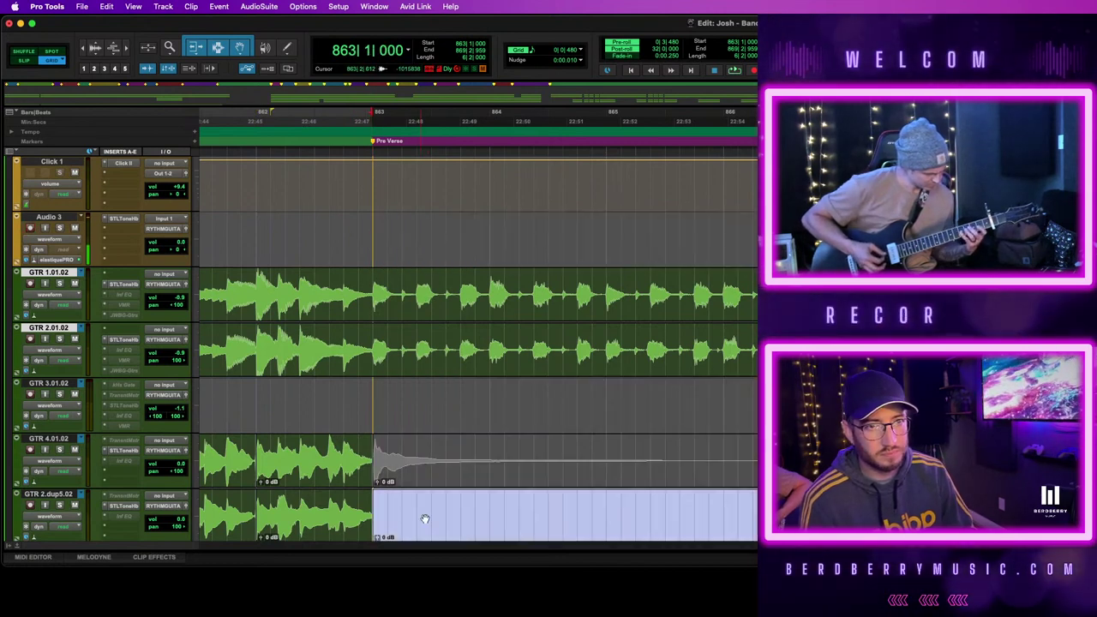
shift+click(448, 472)
key(super+m)
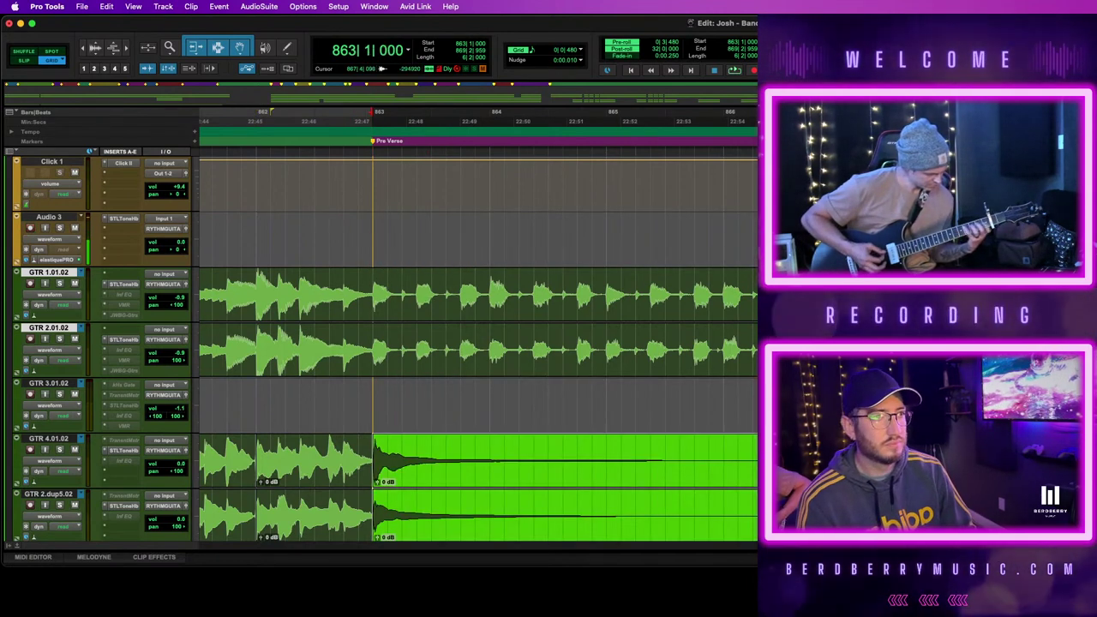
Record a take of the Pre Verse ending on Audio 3 from 868|4|480 with pre-roll
click(1067, 457)
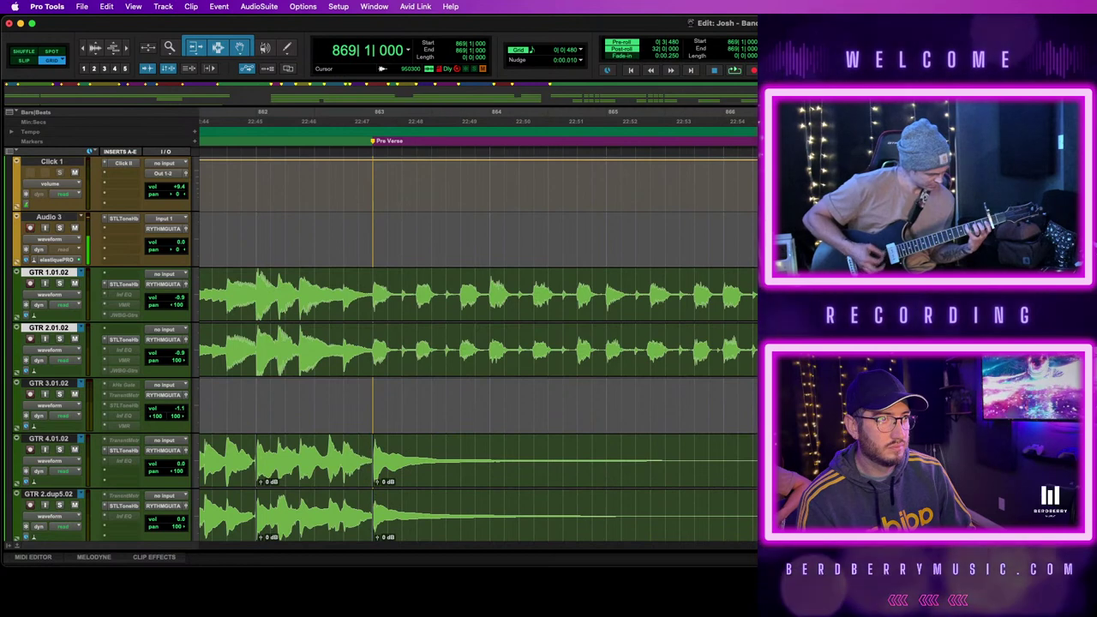
click(1058, 240)
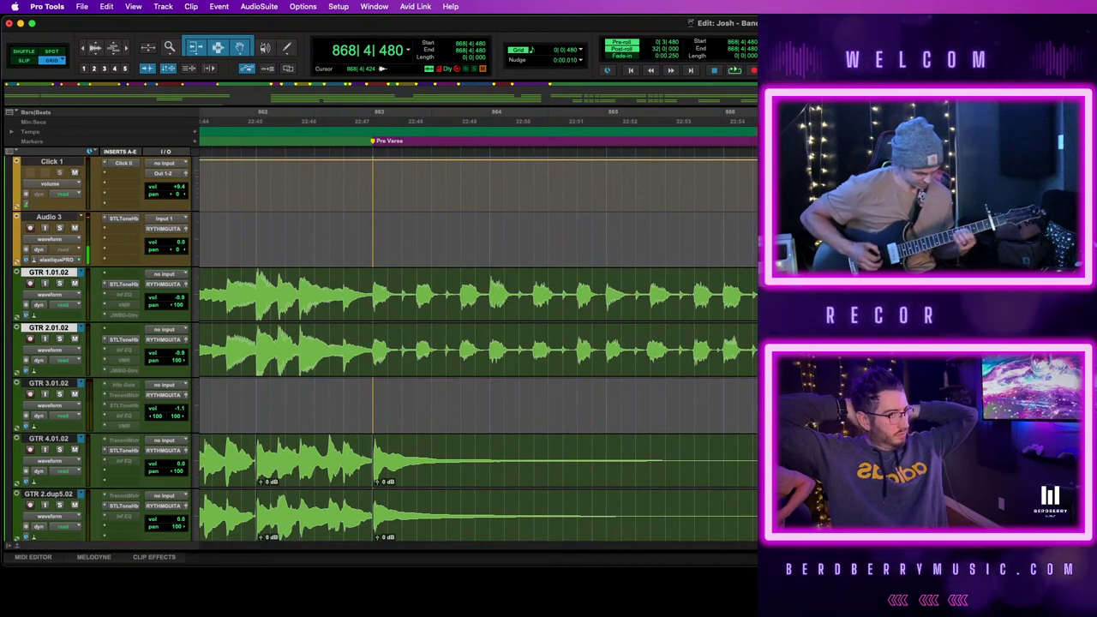
key(r)
key(r)
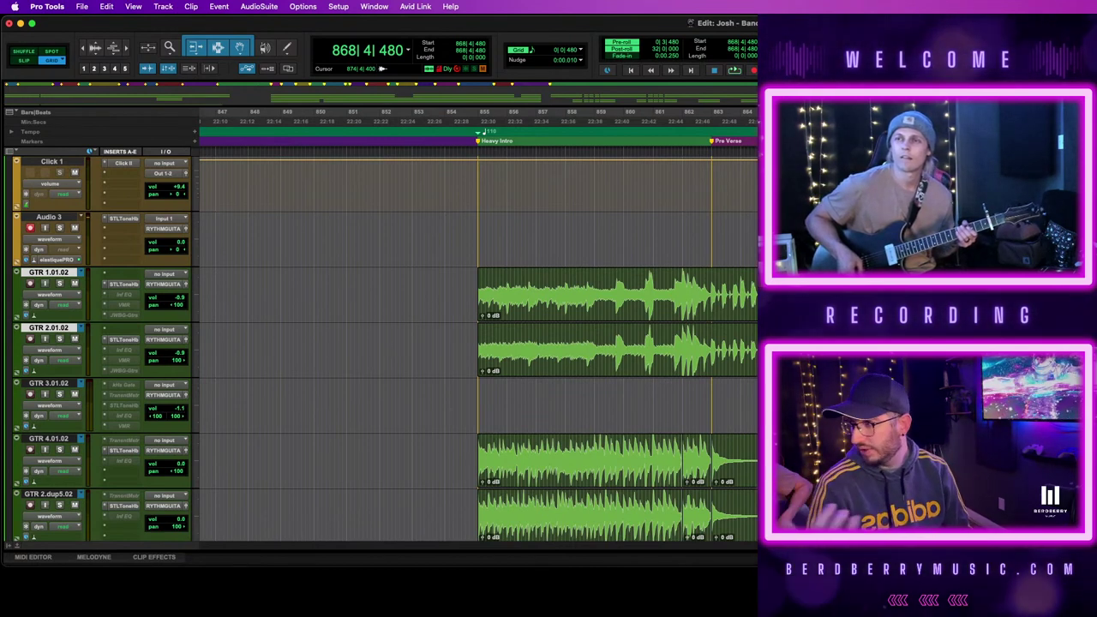
key(space)
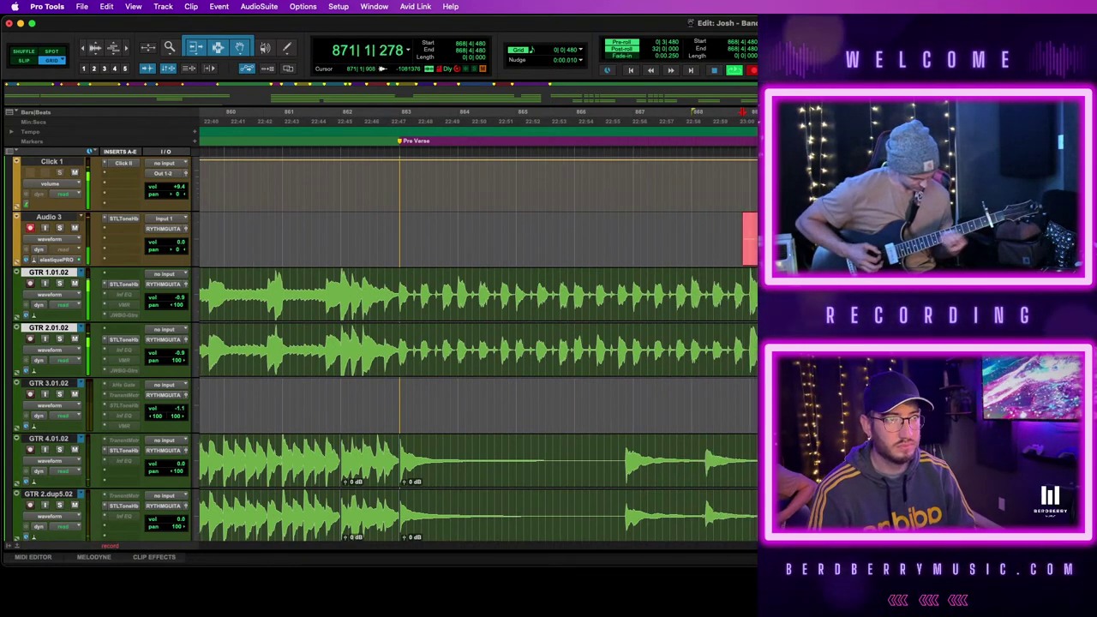
key(space)
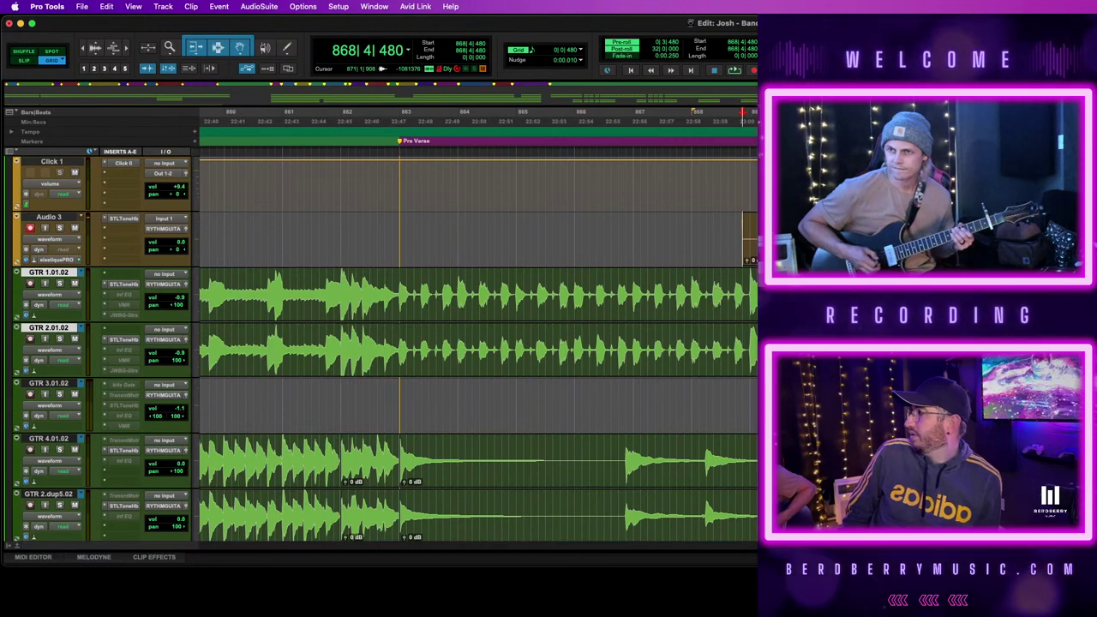
Play back the newly recorded Pre Verse ending on Audio 3 with recording disarmed
key(space)
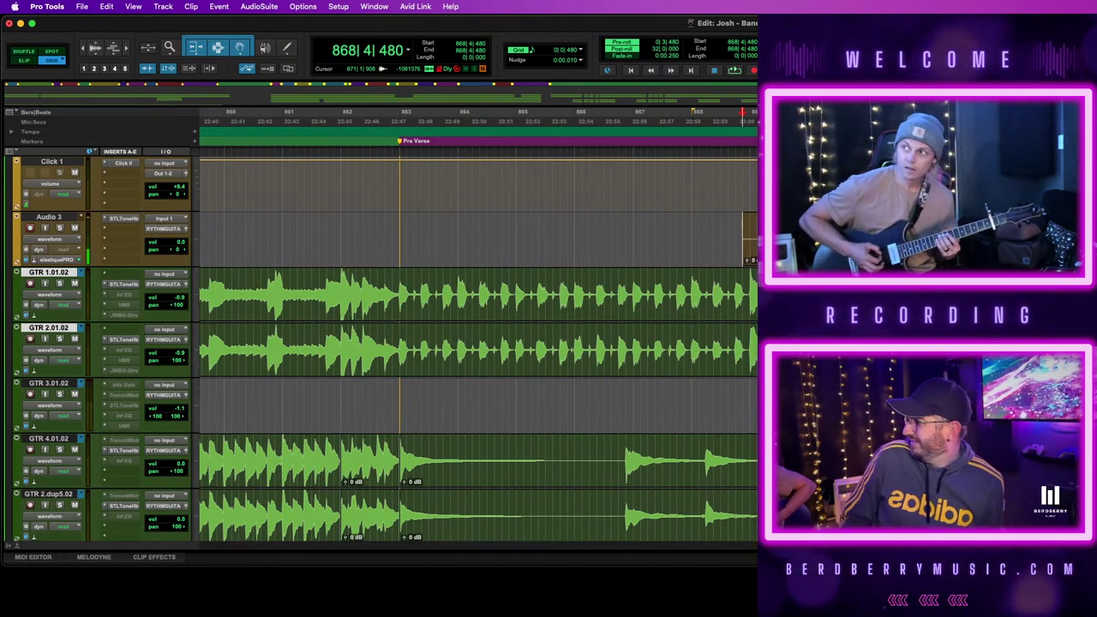
key(space)
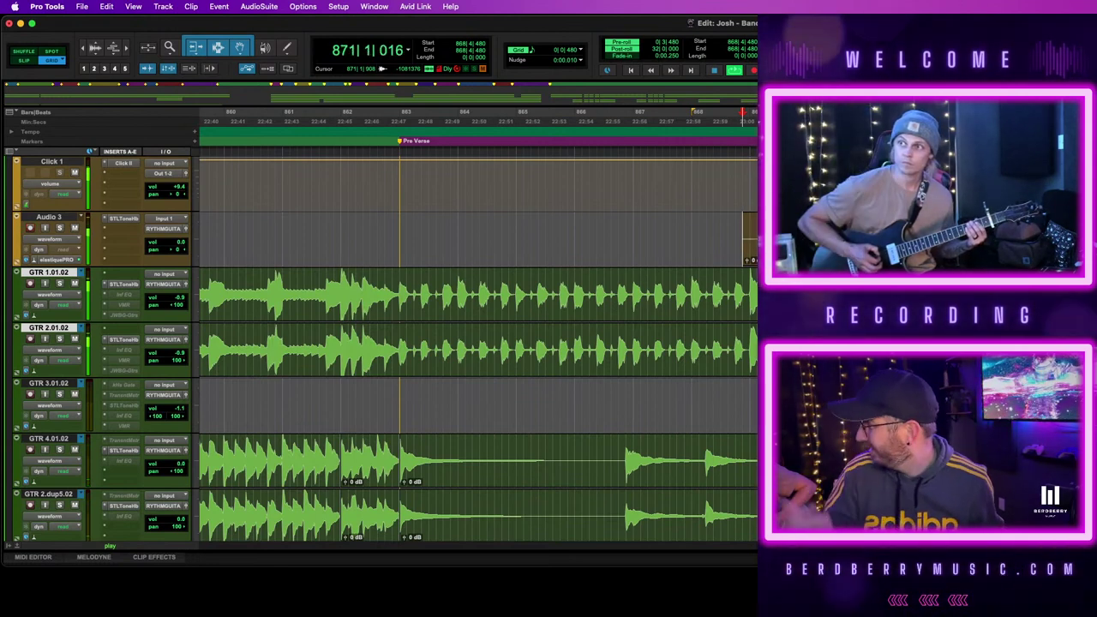
key(space)
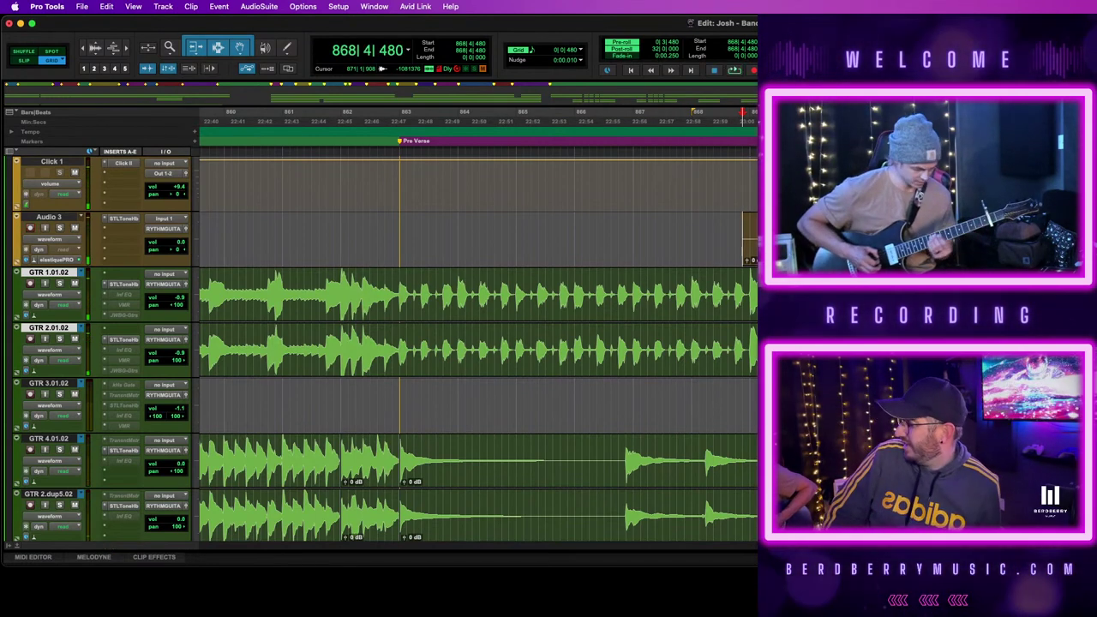
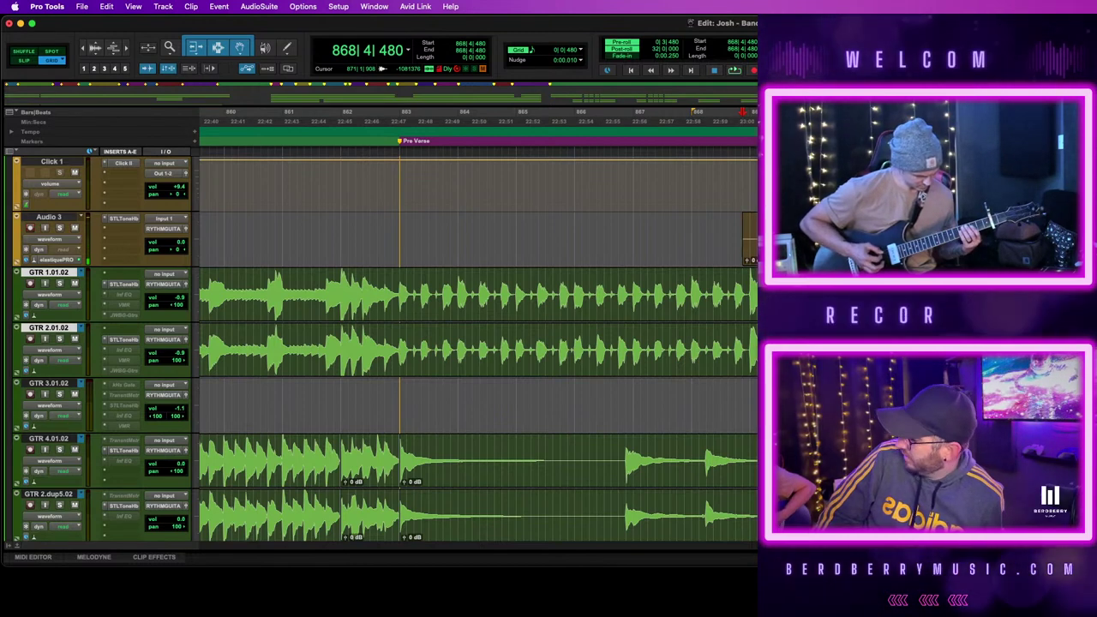
Re-record the Pre Verse ending on Audio 3 twice from 868|4|480, replacing the previous take each time
key(space)
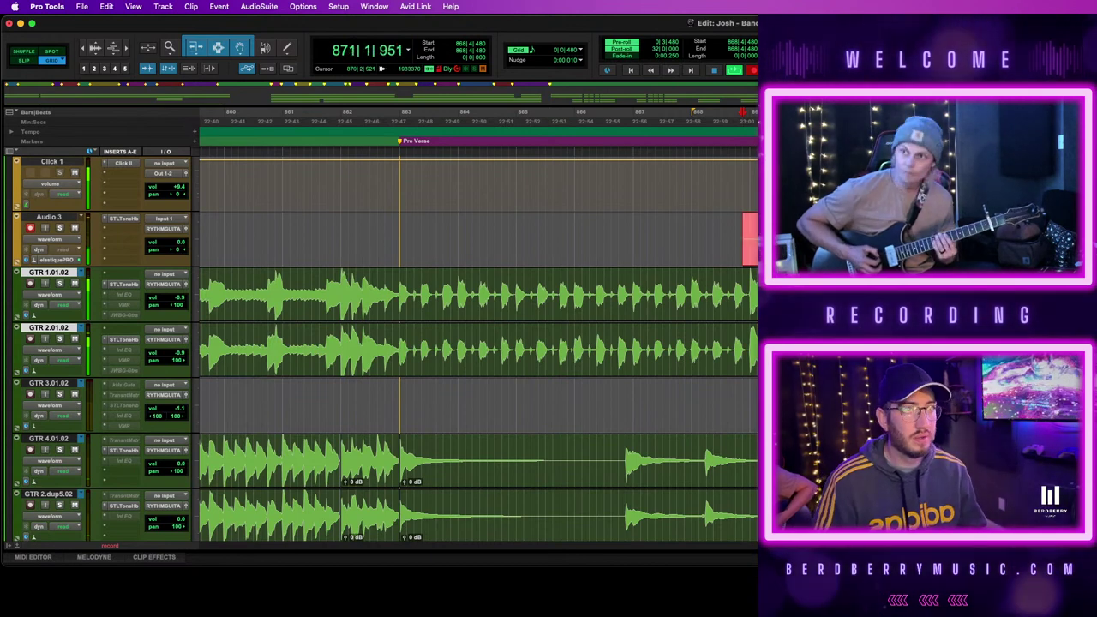
key(space)
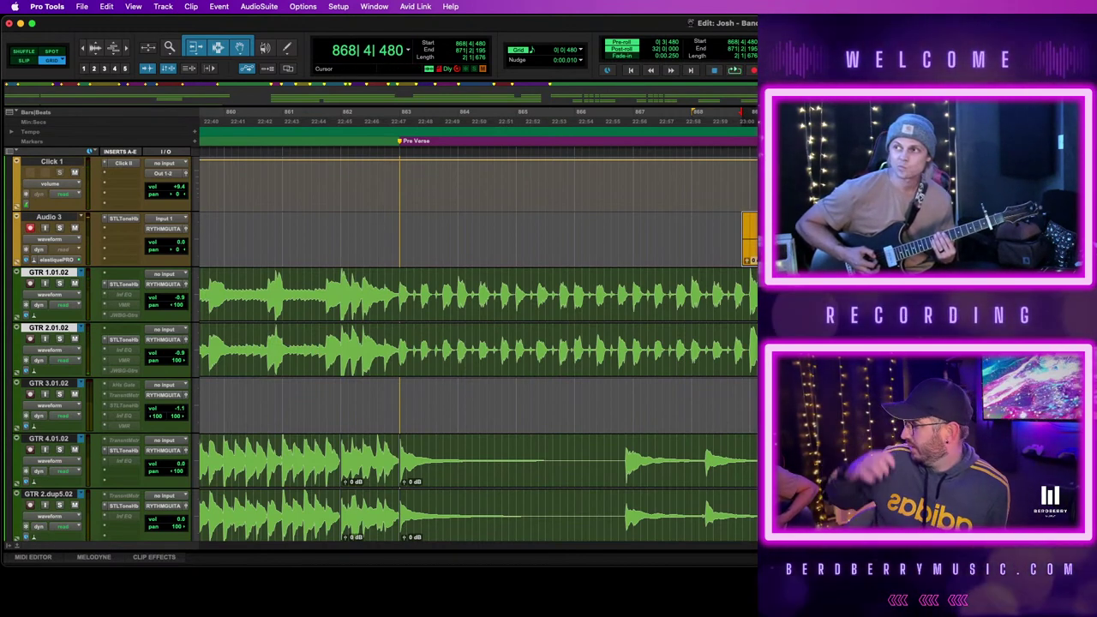
key(space)
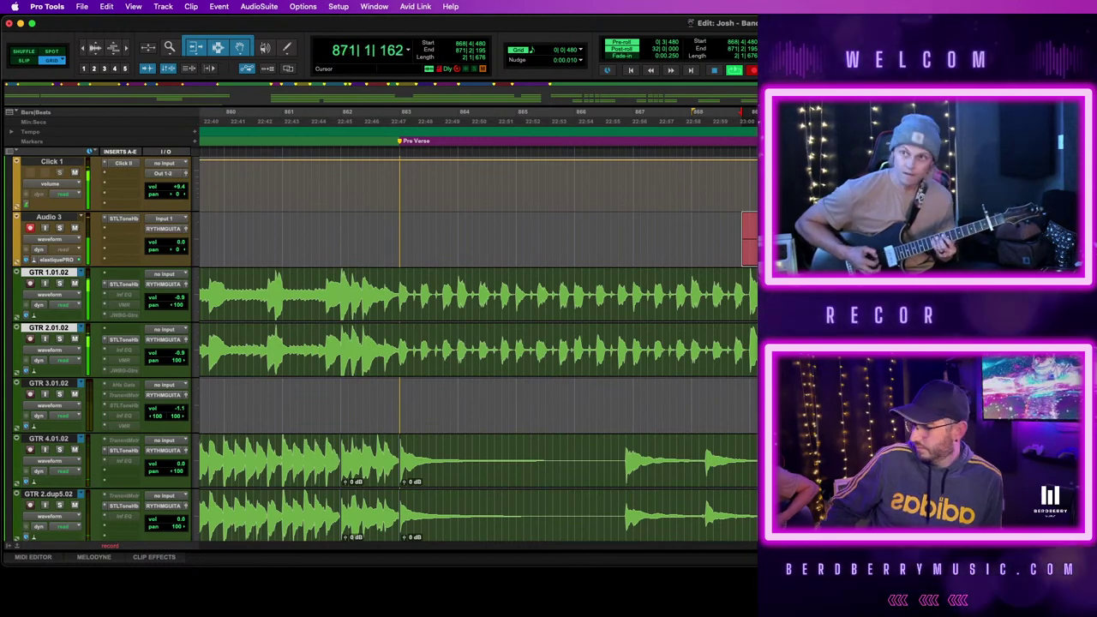
key(space)
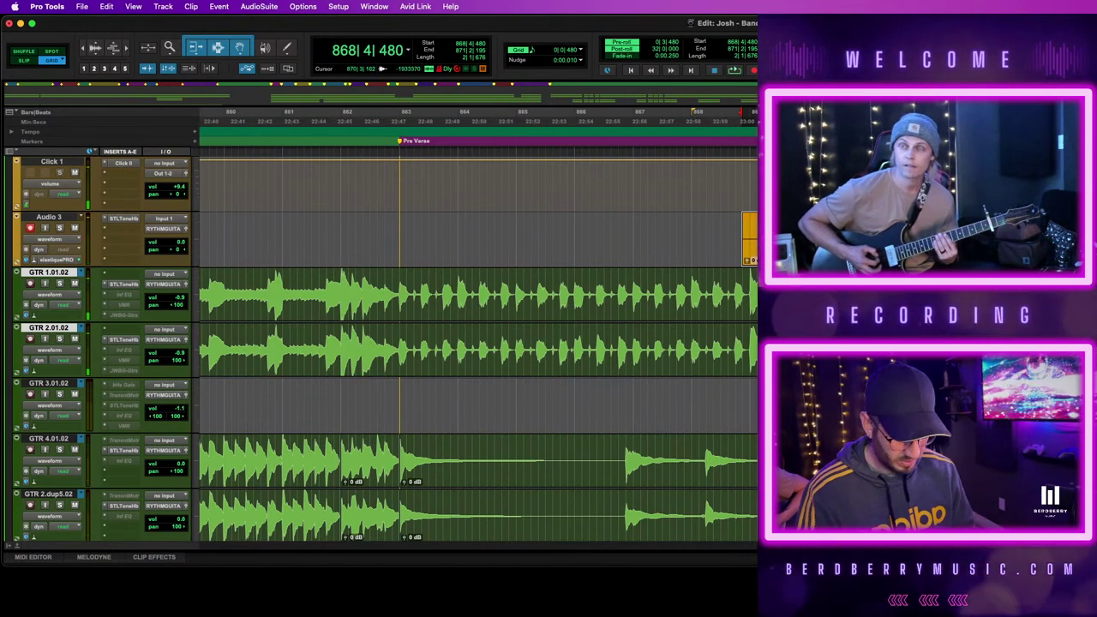
Quantize the latest Audio 3 take and clear its section from 868|3|000 to 870|3|000
key(alt+0)
key(Return)
drag(720, 230, 869, 229)
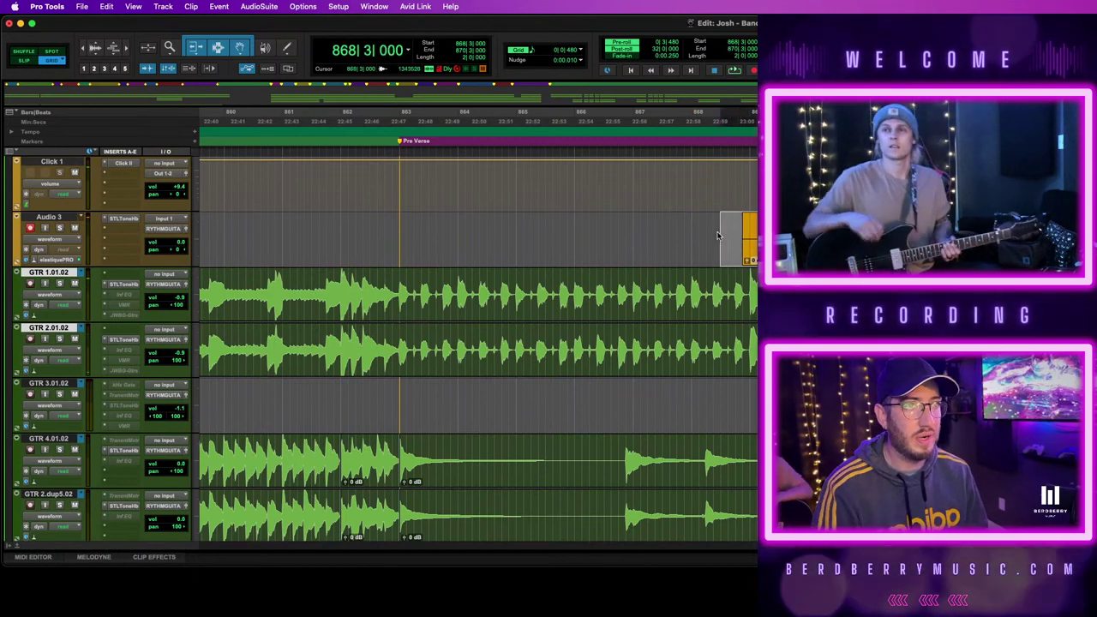
key(Delete)
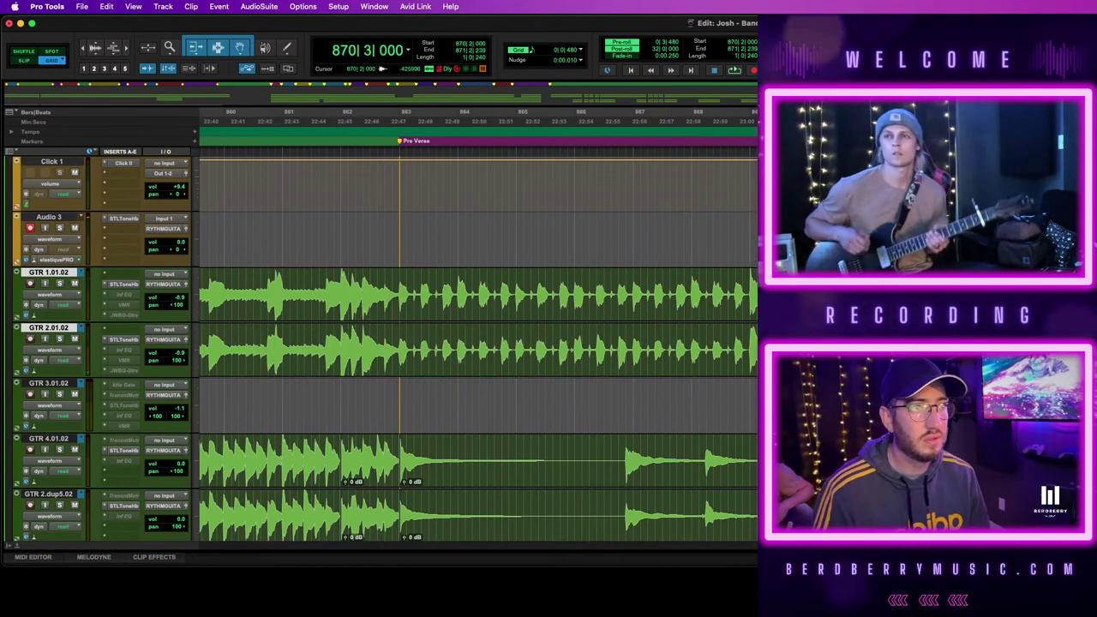
Play back the end of the Pre Verse from 869|1|000 to check the guitar parts
key(shift+r)
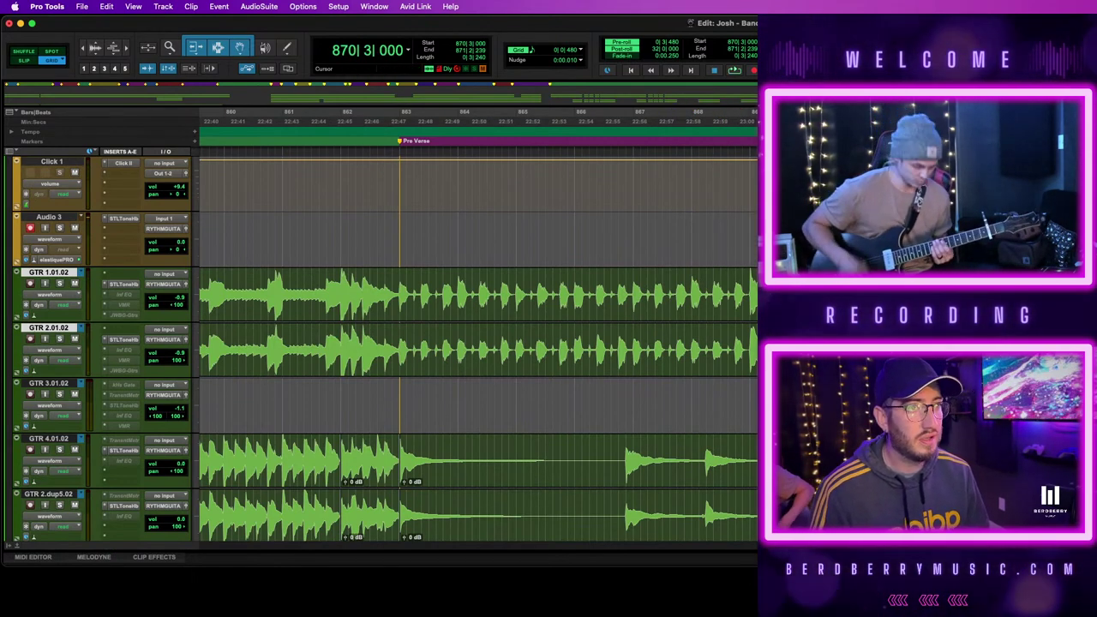
click(870, 236)
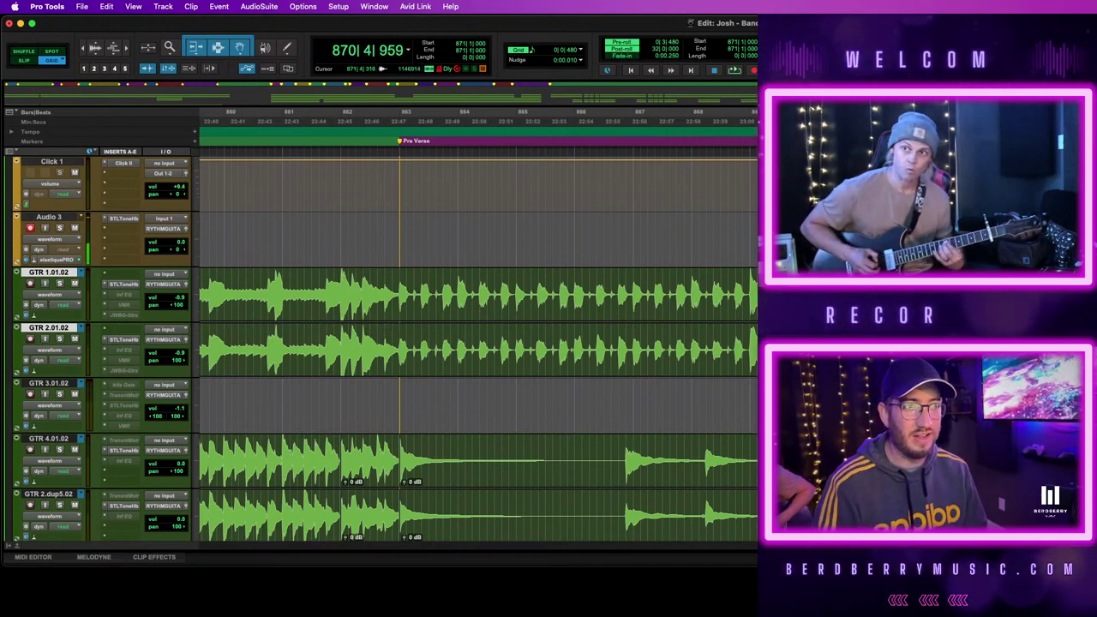
click(749, 227)
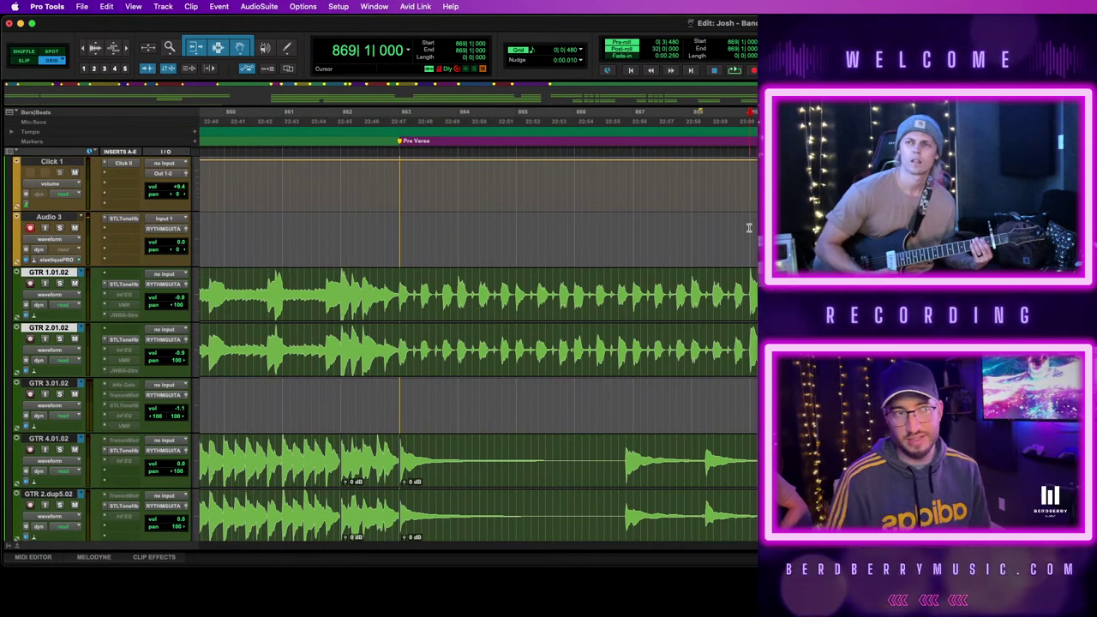
key(space)
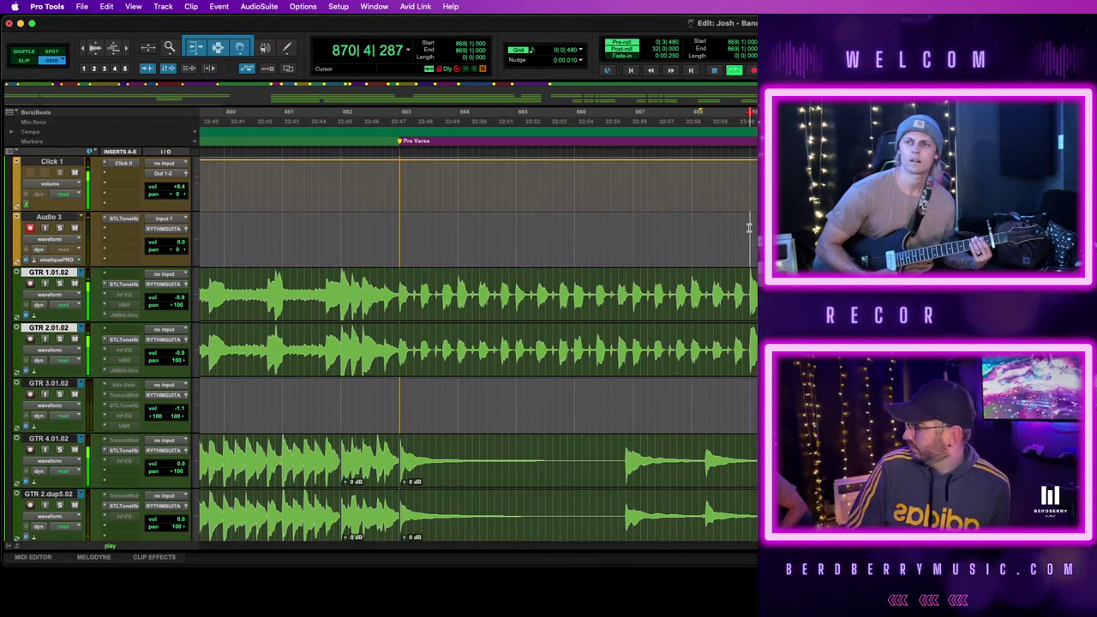
key(space)
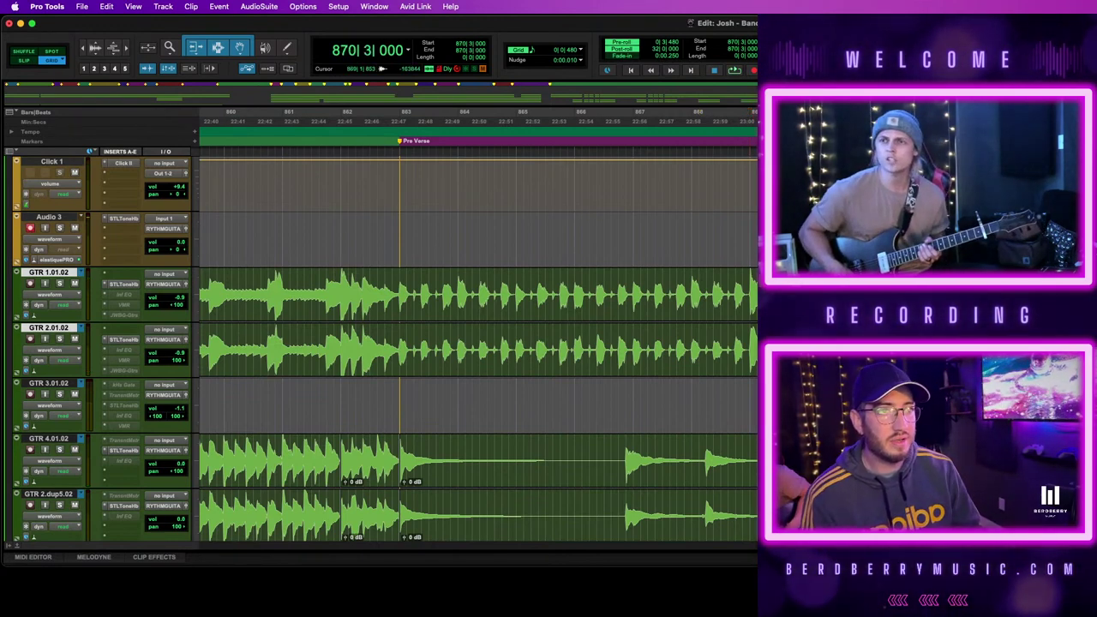
Try another guitar take on Audio 3 from 869|1|000 and undo it
key(space)
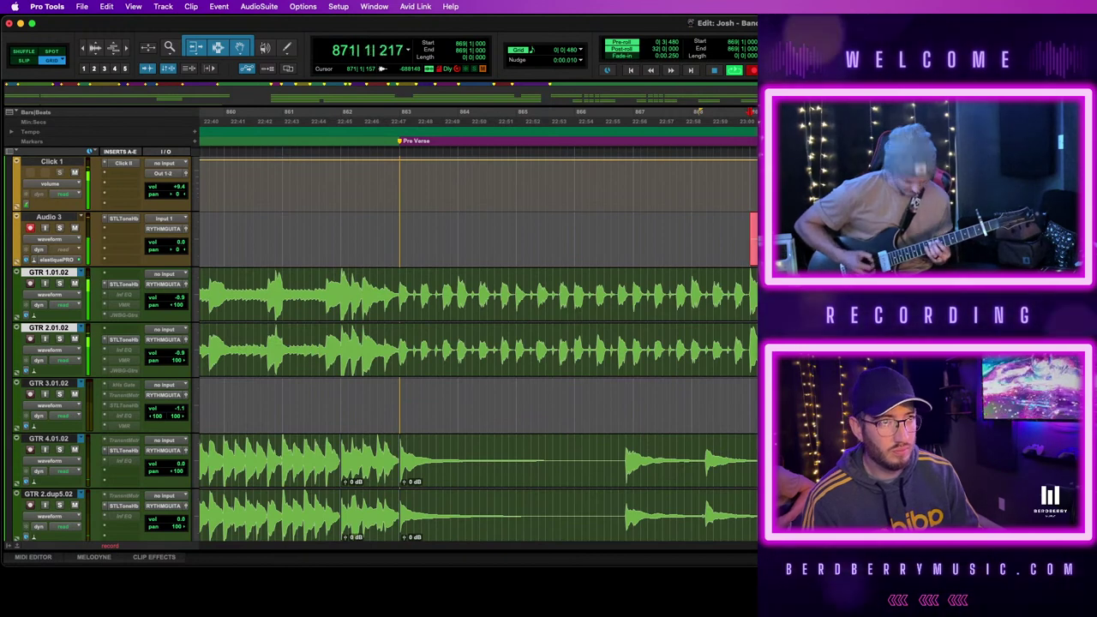
key(space)
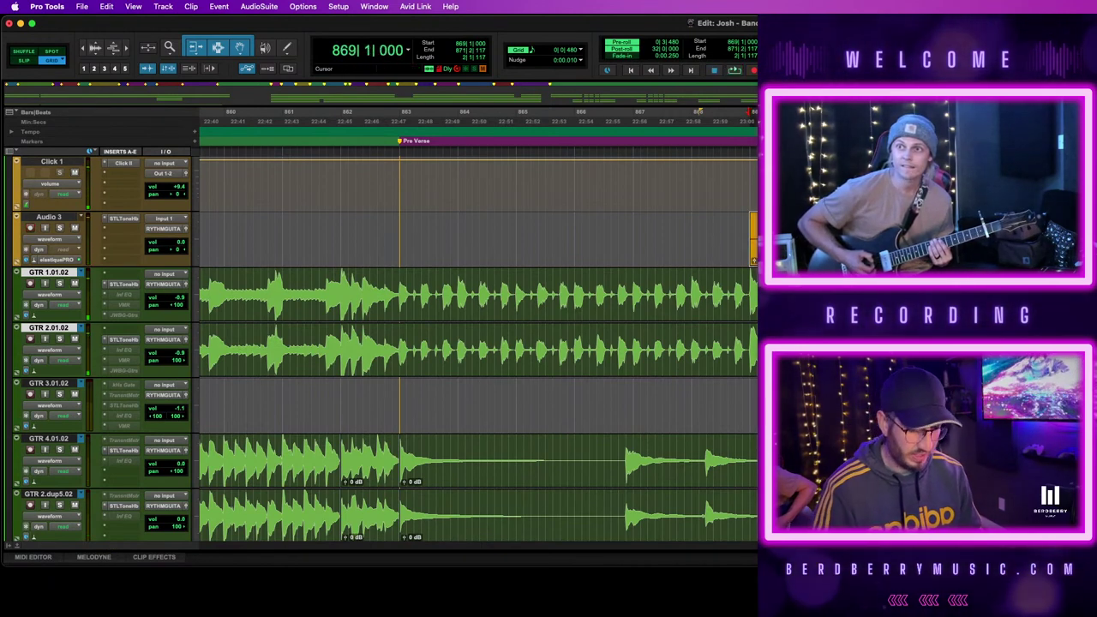
click(705, 232)
key(super+z)
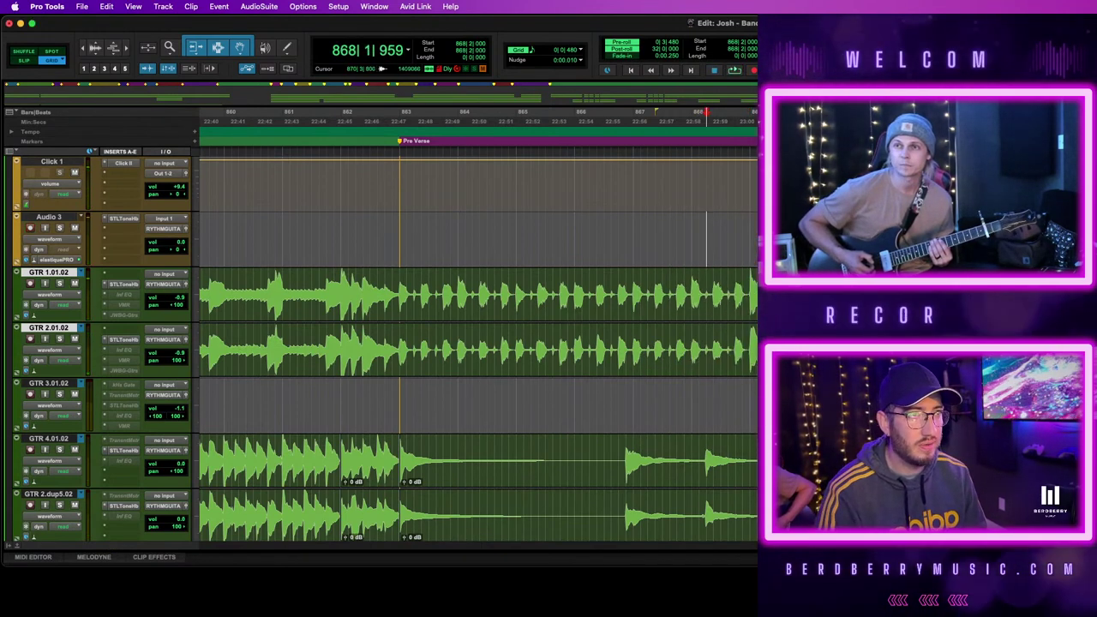
Select 869|2|959 to 870|4|959 on Audio 3 and start a punch-in take of the ending with pre-roll
click(823, 294)
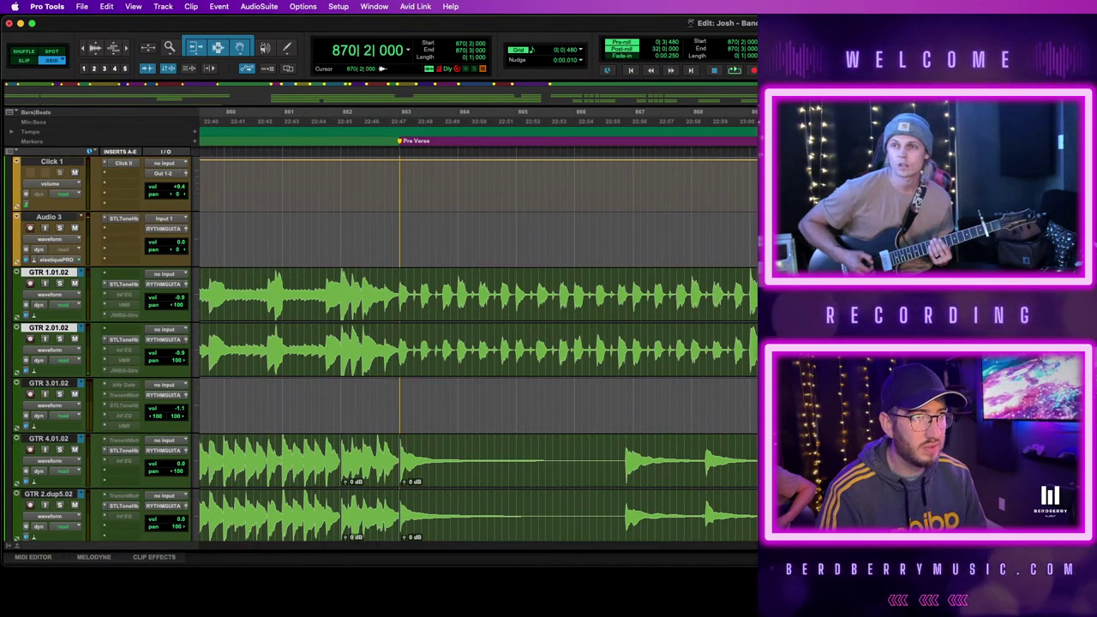
drag(873, 293, 843, 294)
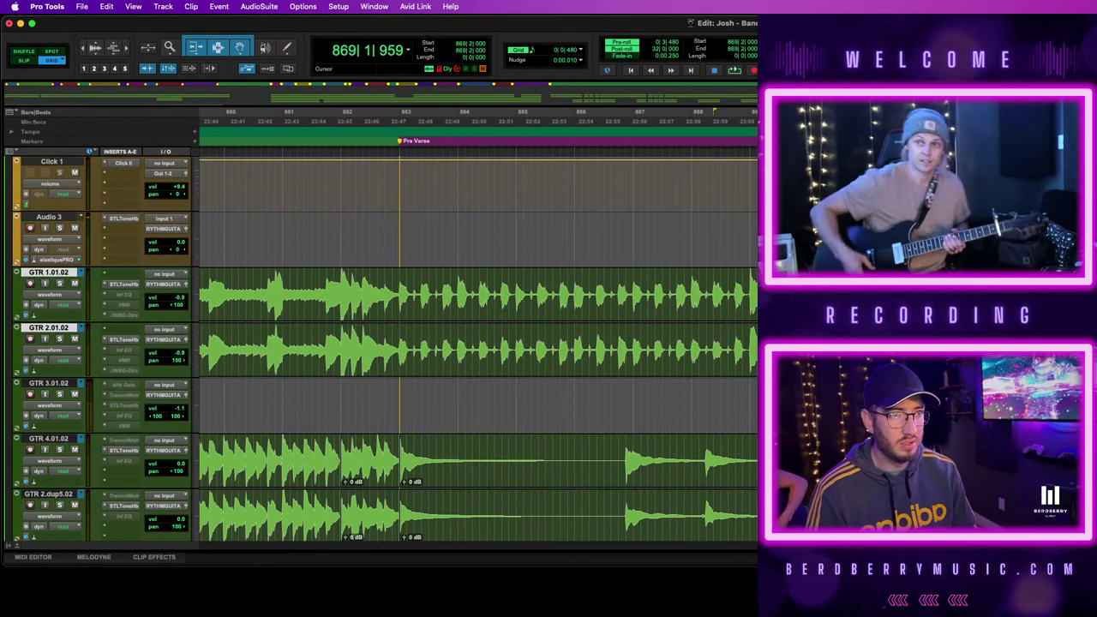
key(space)
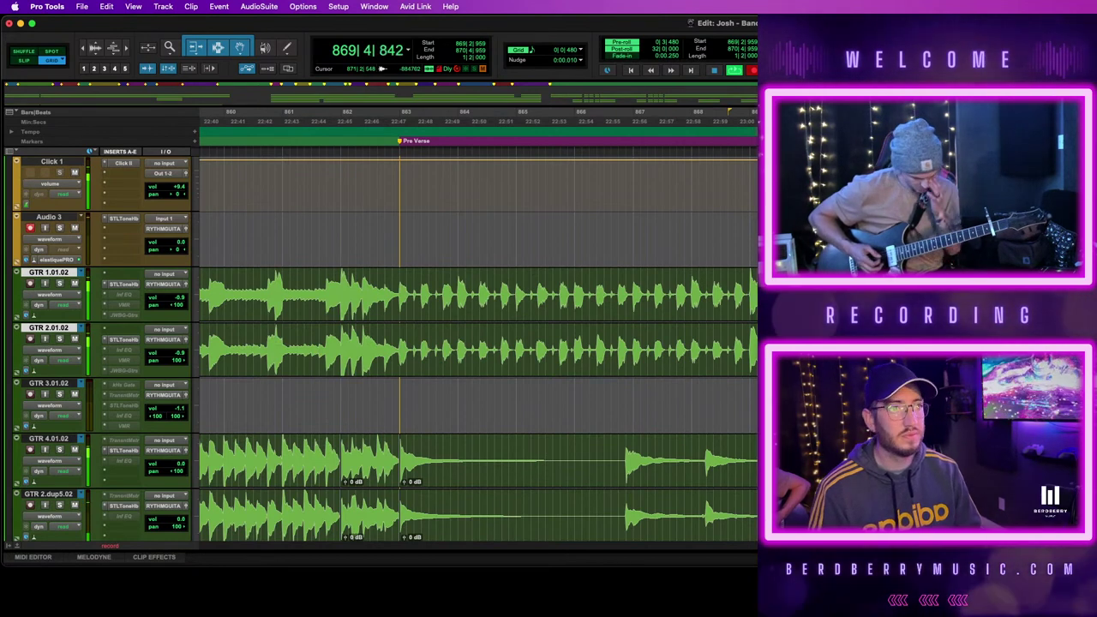
key(space)
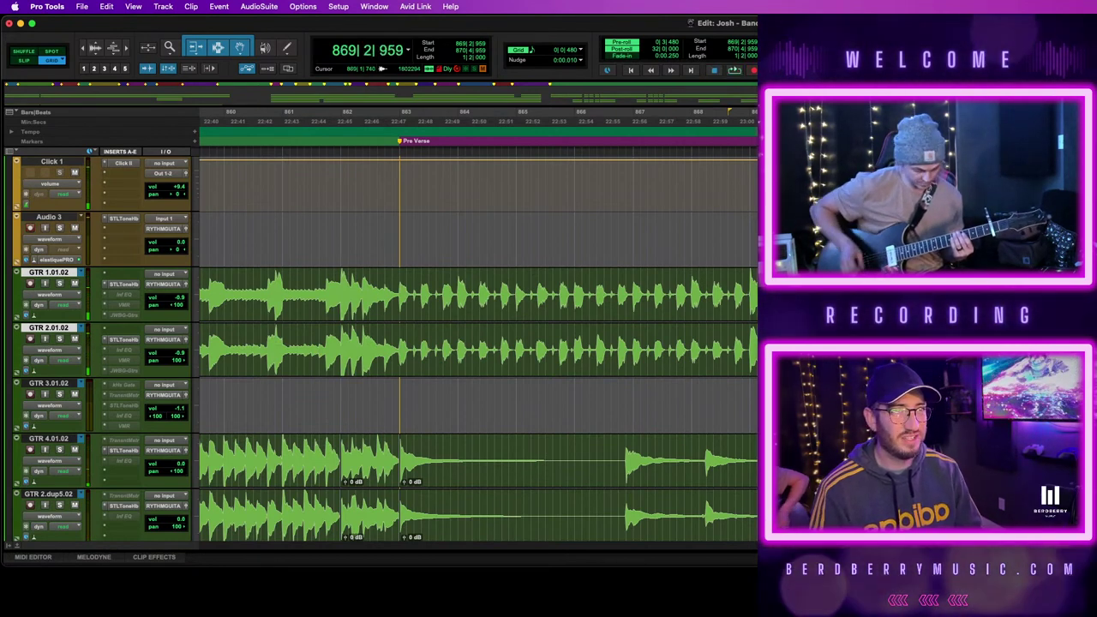
Record the punch-in take of the ending on Audio 3 and quantize its elastic audio events to 1/16 notes
key(space)
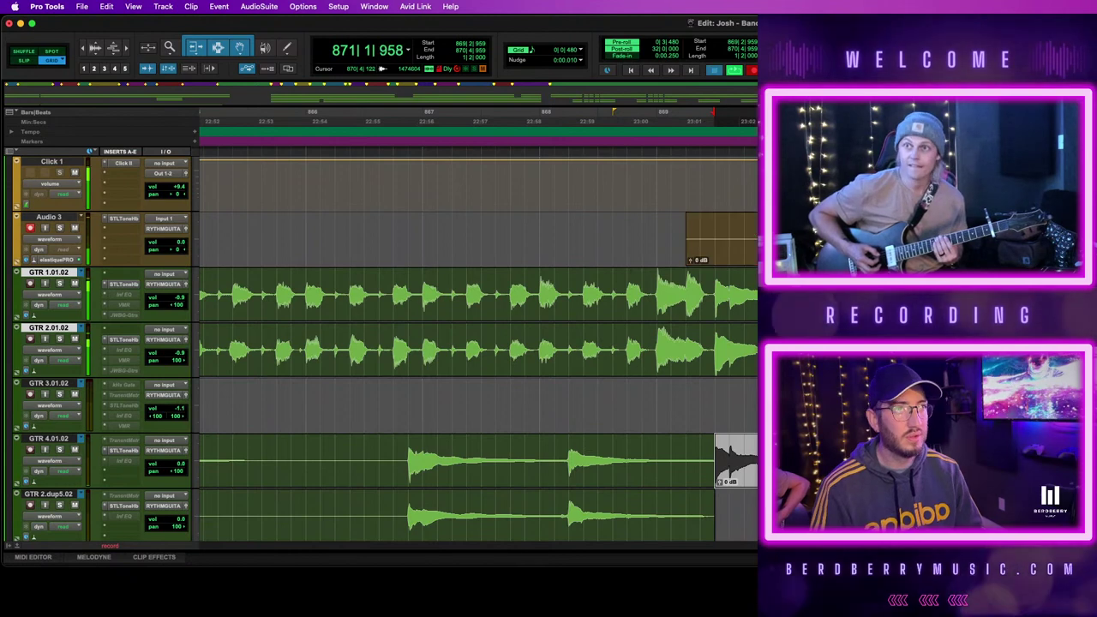
key(space)
key(alt+0)
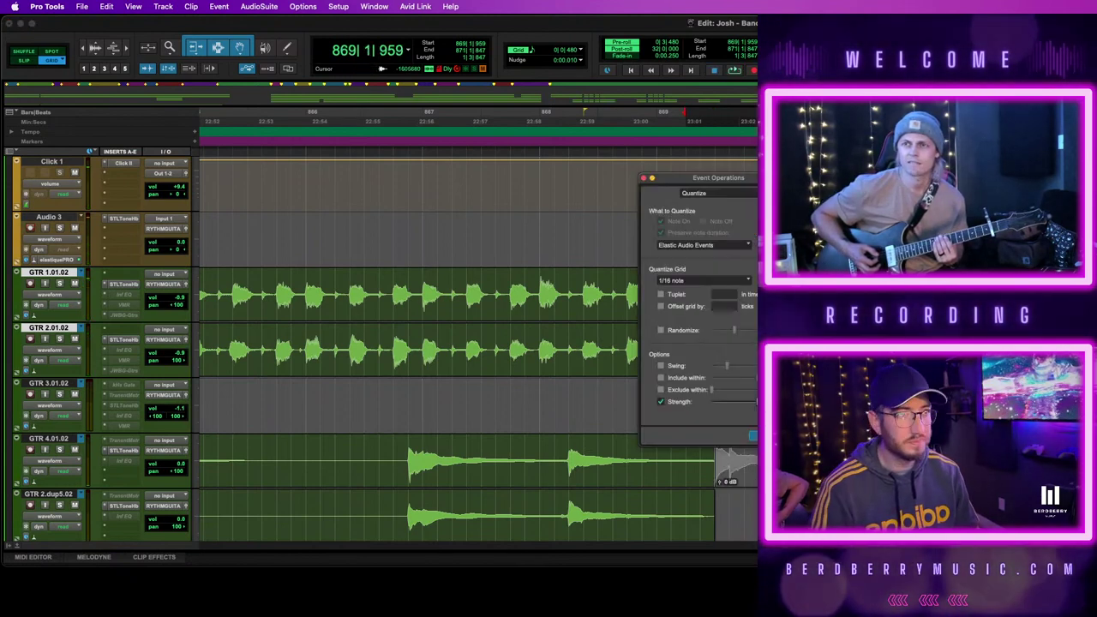
key(alt+0)
Trim the Audio 3 take to start at 869|2|959 and move the ending clip to GTR 2.dup5.02
drag(831, 238, 788, 239)
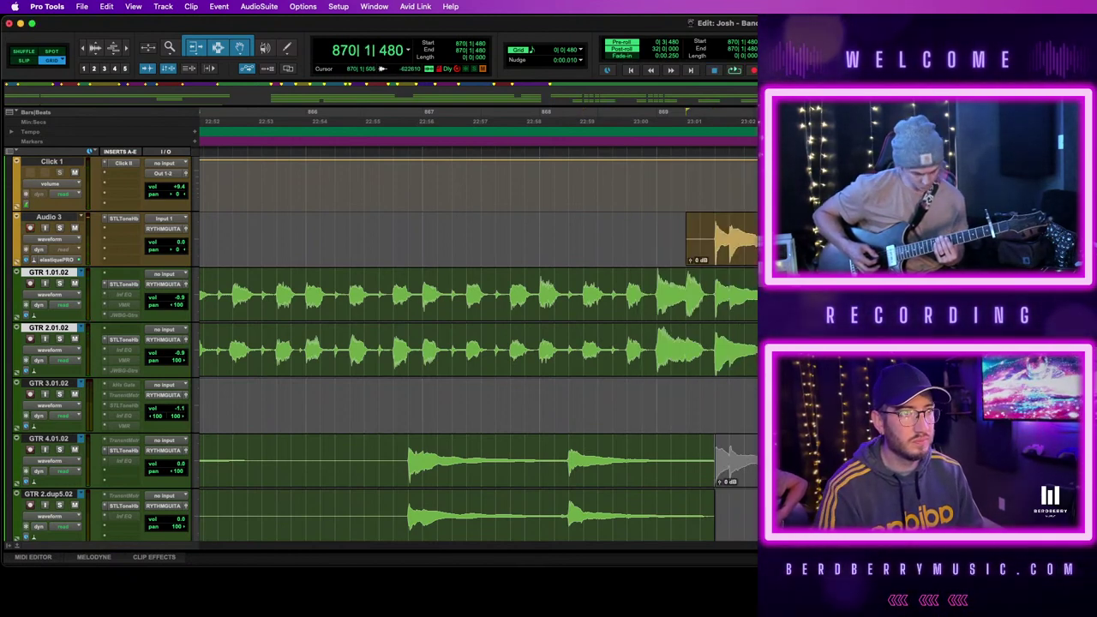
click(753, 251)
drag(708, 233, 751, 253)
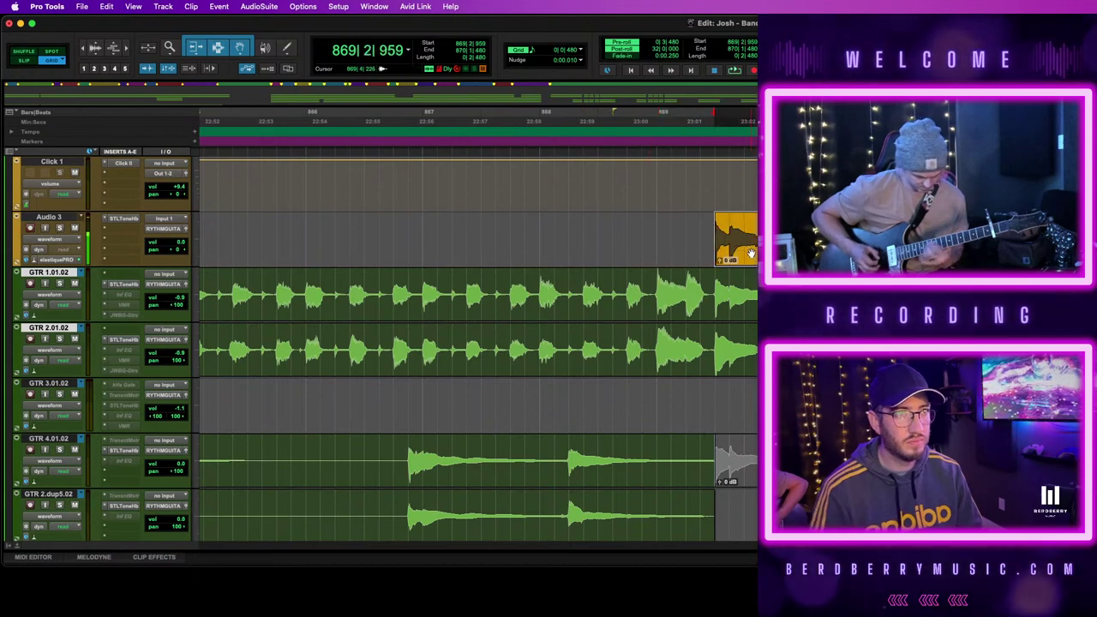
shift+click(922, 238)
drag(896, 244, 896, 516)
click(953, 239)
Select the ending clips from 869|2|959 on GTR 4.01.02 and GTR 2.dup5.02 and unmute the GTR 4.01.02 clip
click(834, 454)
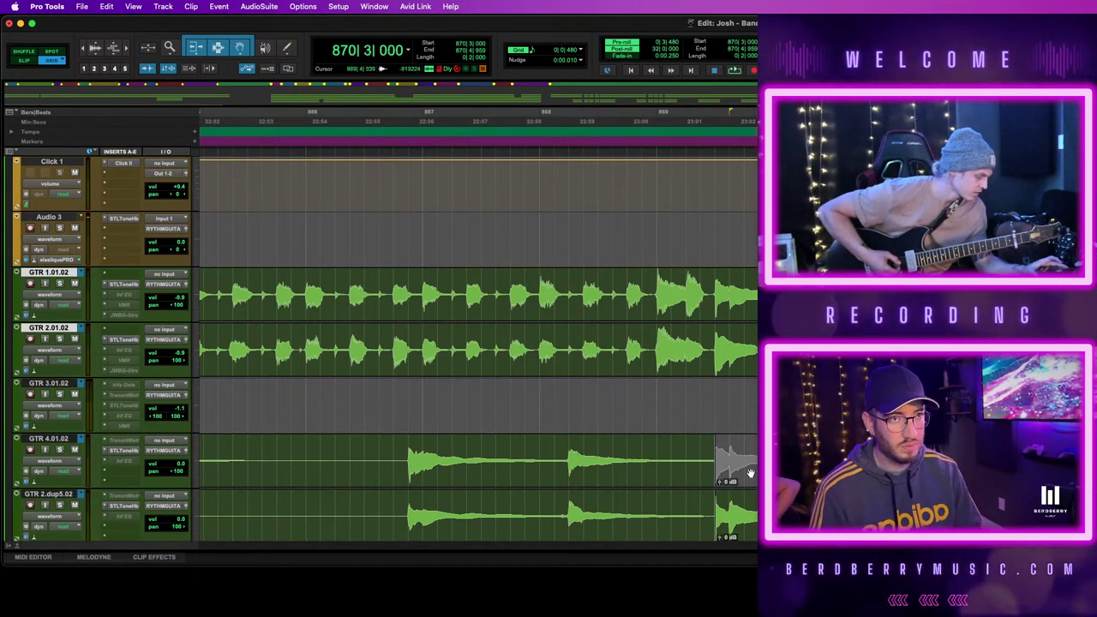
click(834, 469)
click(814, 456)
click(798, 522)
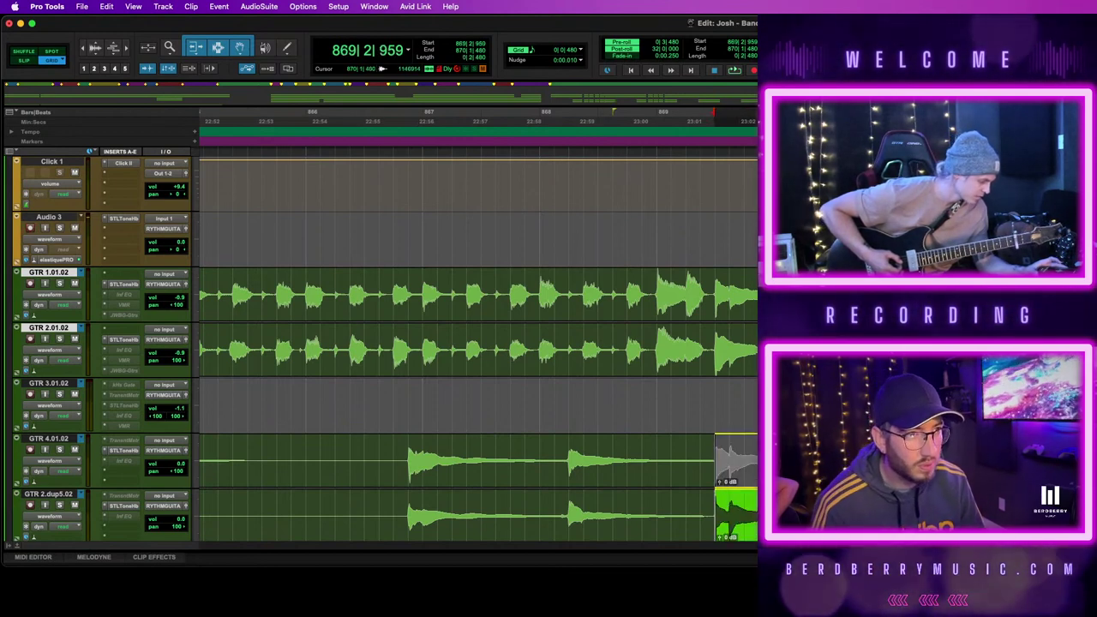
shift+click(798, 469)
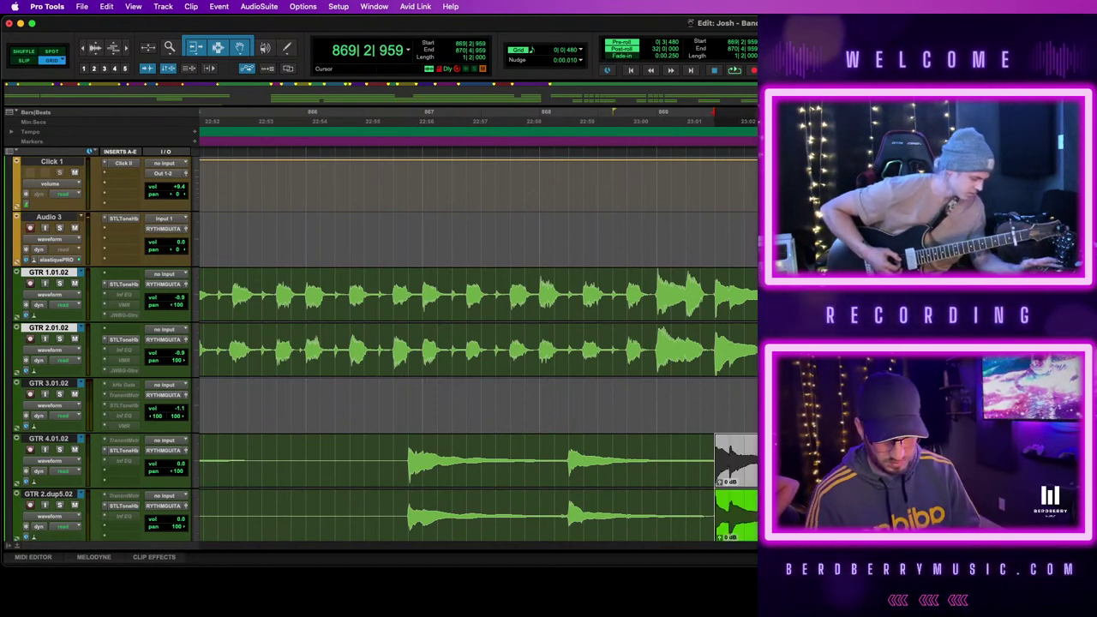
key(super+m)
Play back the doubled ending from 869|1|480, and again from 869|3|000
click(675, 395)
key(space)
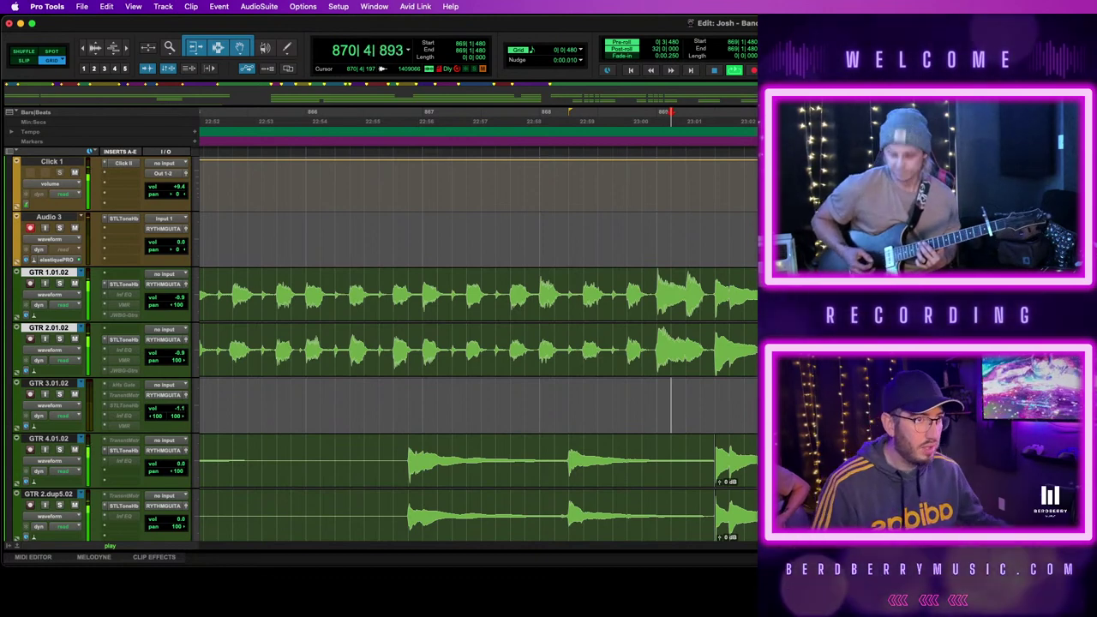
key(space)
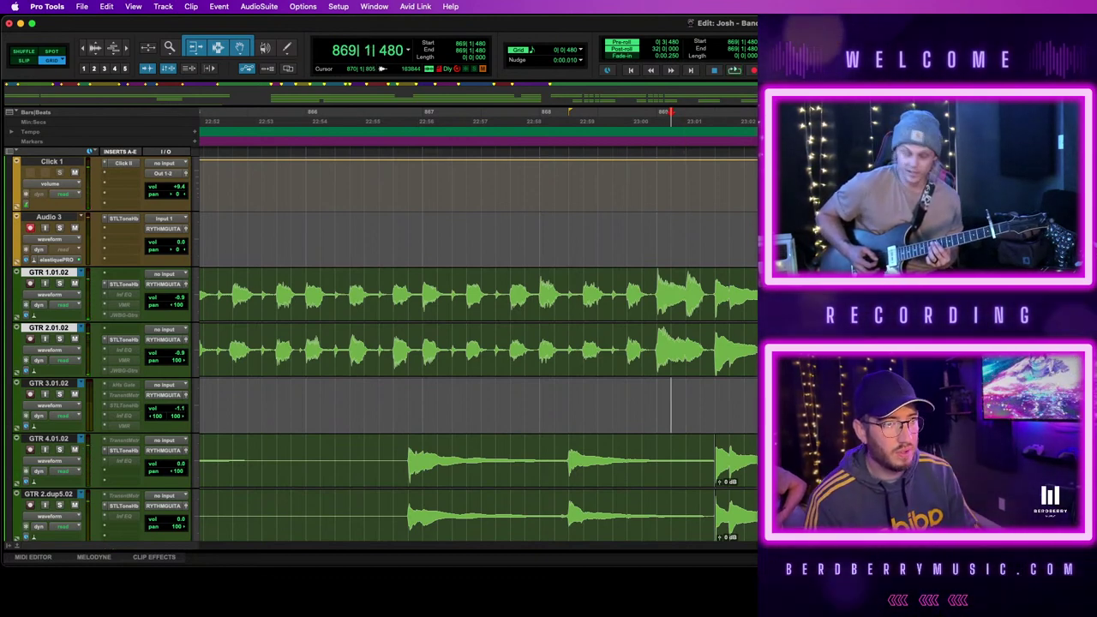
click(735, 460)
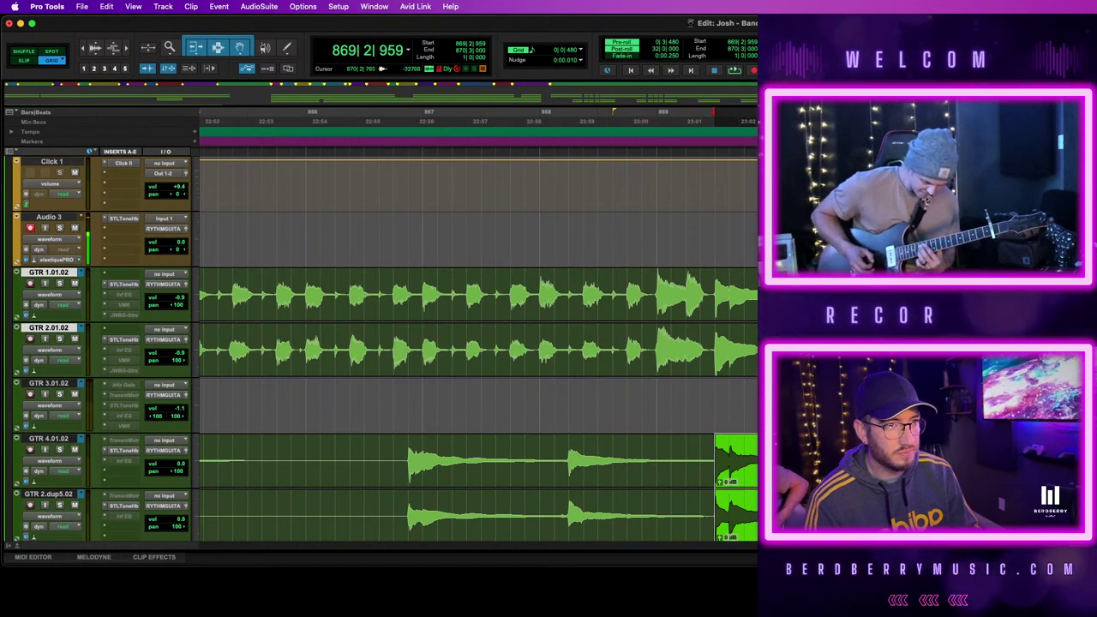
click(718, 412)
key(space)
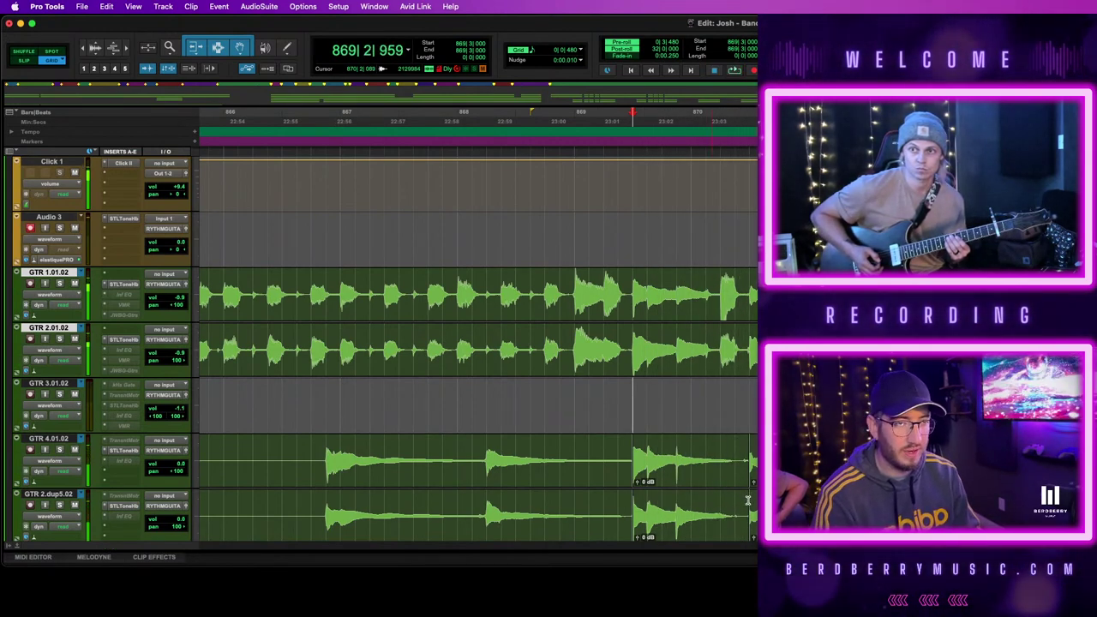
Try removing 870|2|000 to 870|3|000 from the ending clips on GTR 4.01.02 and GTR 2.dup5.02, and listen to the shortened ending
click(720, 460)
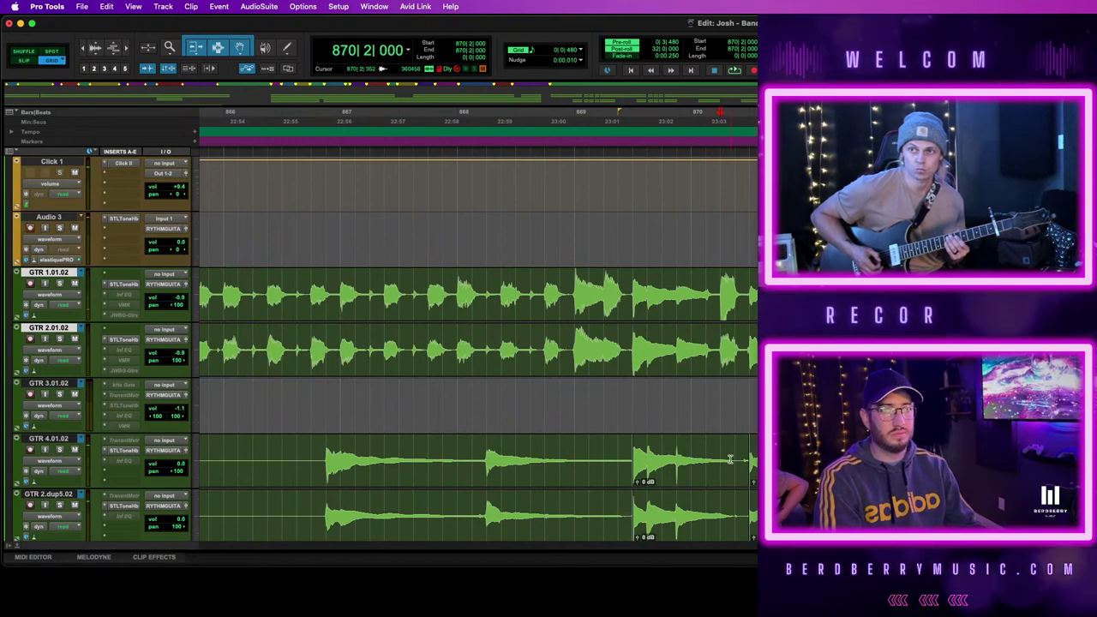
drag(722, 459, 748, 460)
key(BackSpace)
key(space)
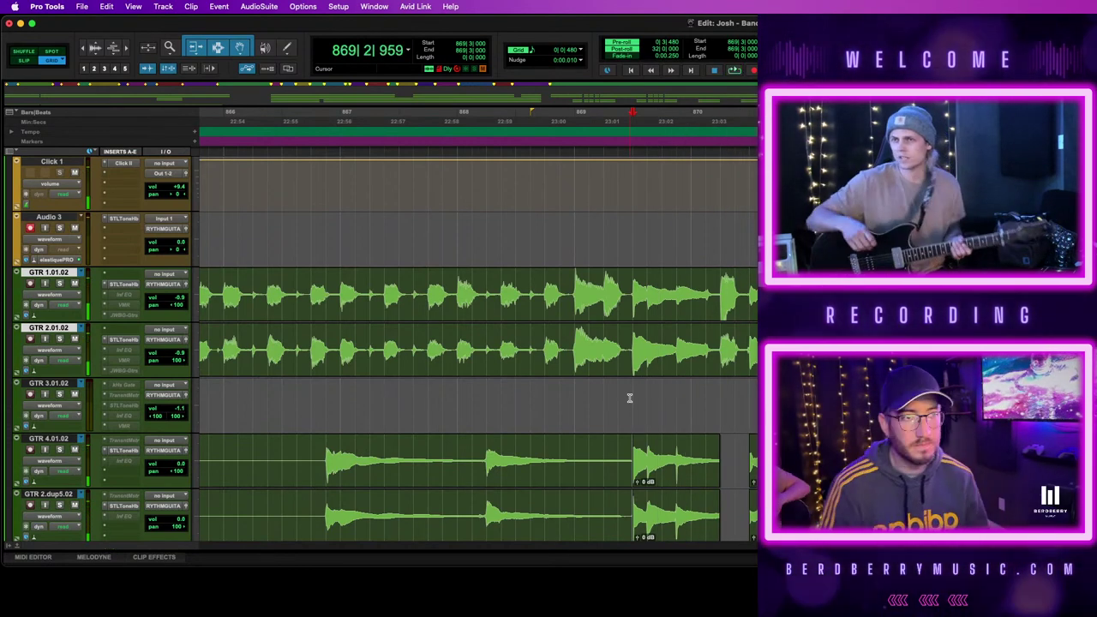
Extend both shortened ending clips back to 870|3|000 and play the ending
drag(632, 458, 743, 460)
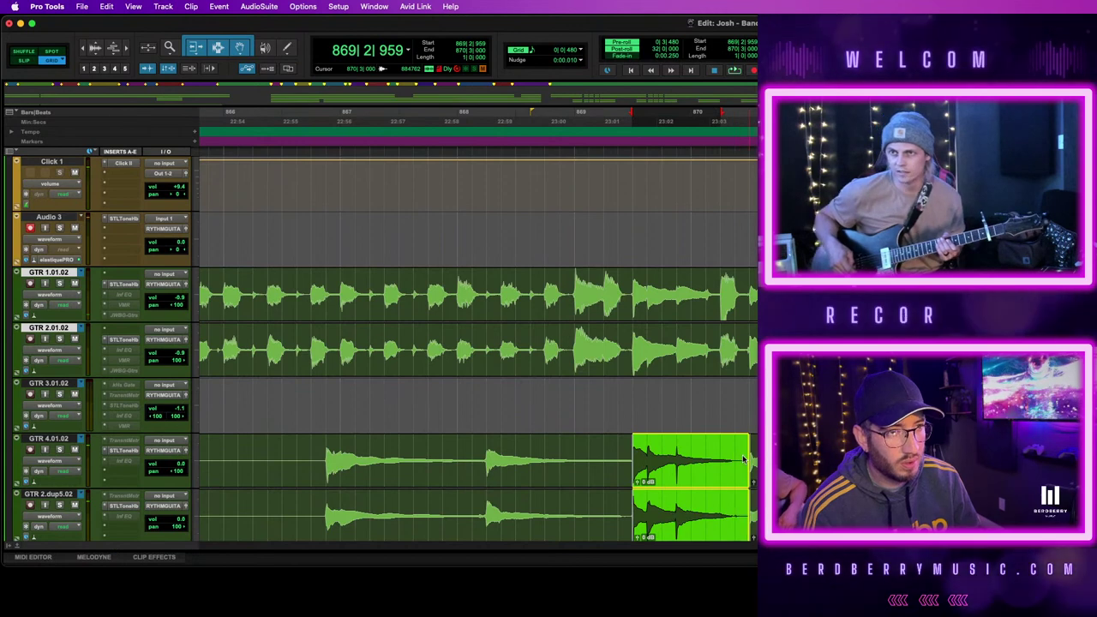
key(space)
click(795, 459)
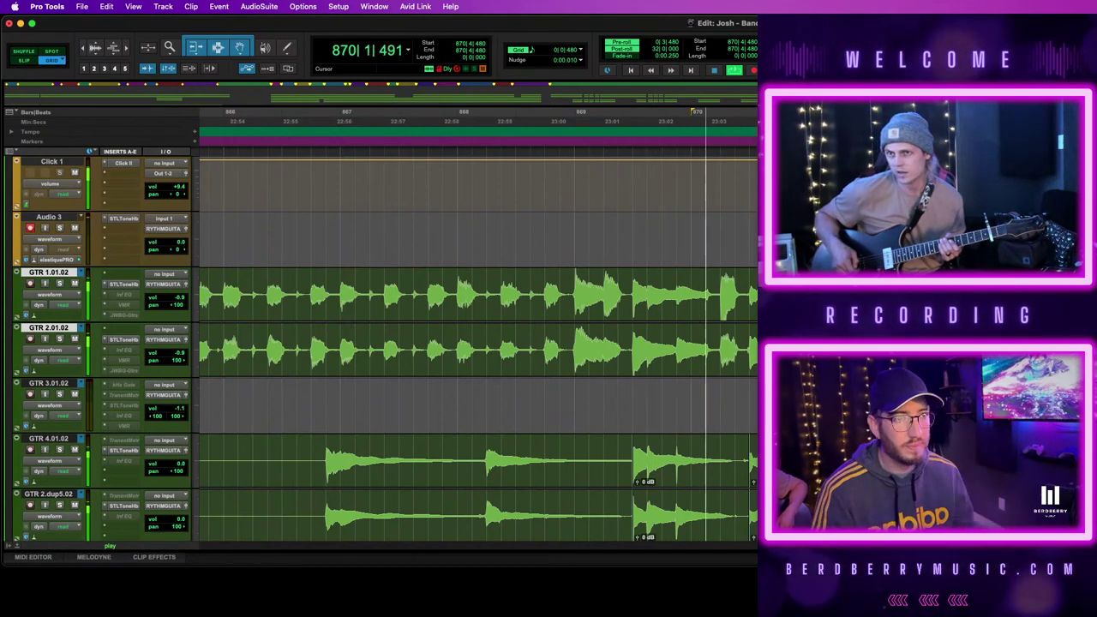
Select the ending clips from 869|2|959 to 870|3|000 and solo GTR 4.01.02 and GTR 2.dup5.02
click(636, 463)
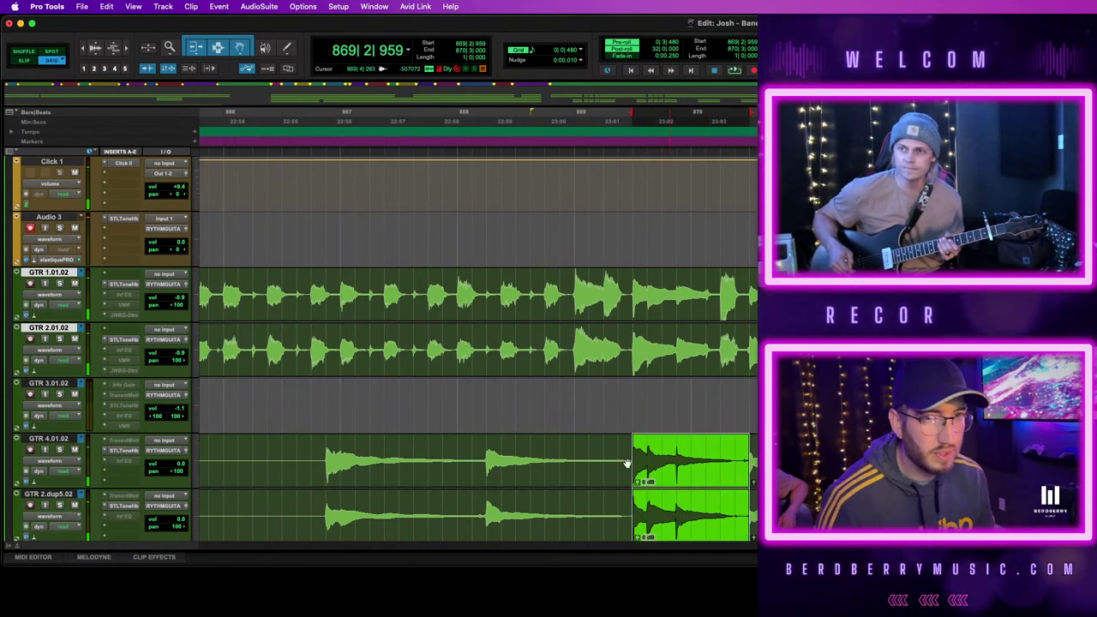
click(49, 439)
shift+click(55, 496)
alt+shift+click(59, 504)
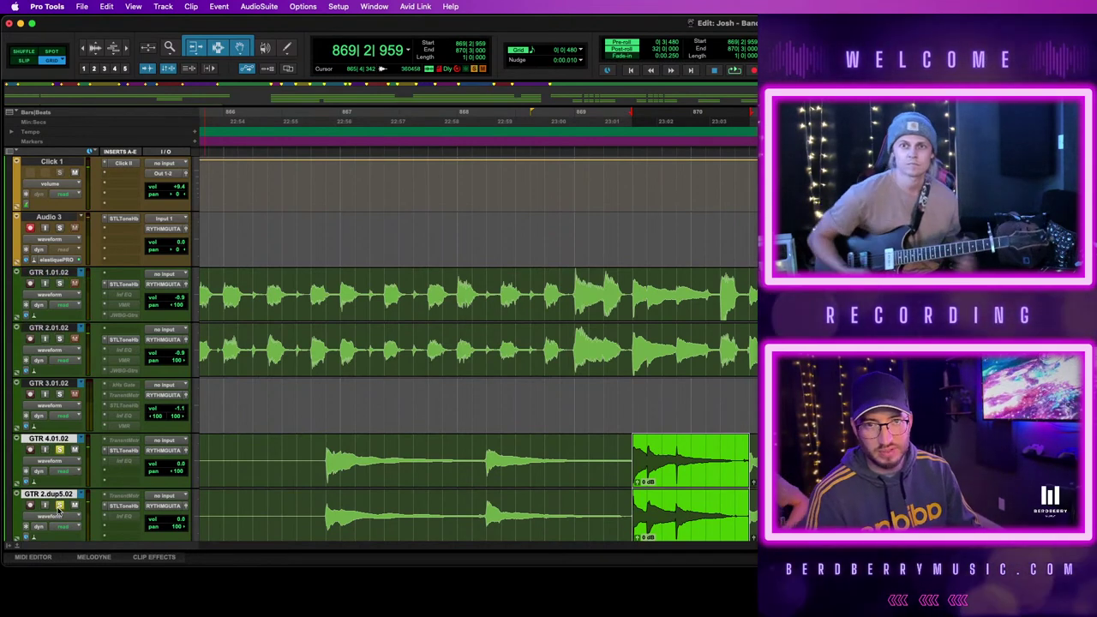
Play the soloed ending and examine the waveforms around its start at 869|3|000 with enlarged waveform height
key(space)
key(t)
key(t)
scroll(608, 491, right, 3)
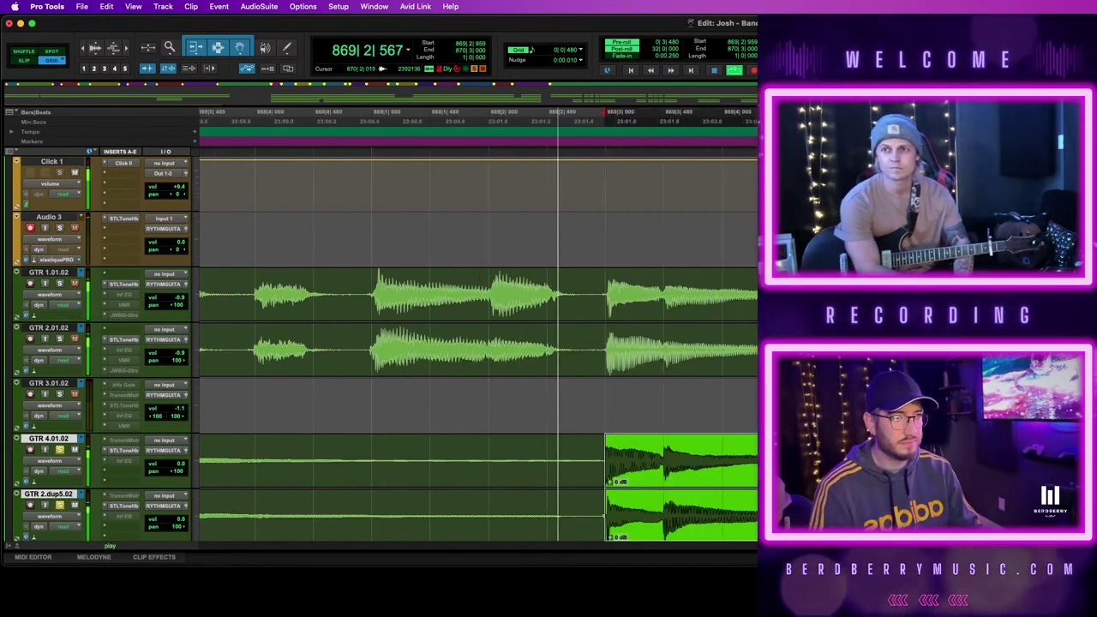
key(super+alt+bracketright)
key(super+alt+bracketright)
key(super+alt+bracketright)
key(alt+super+[)
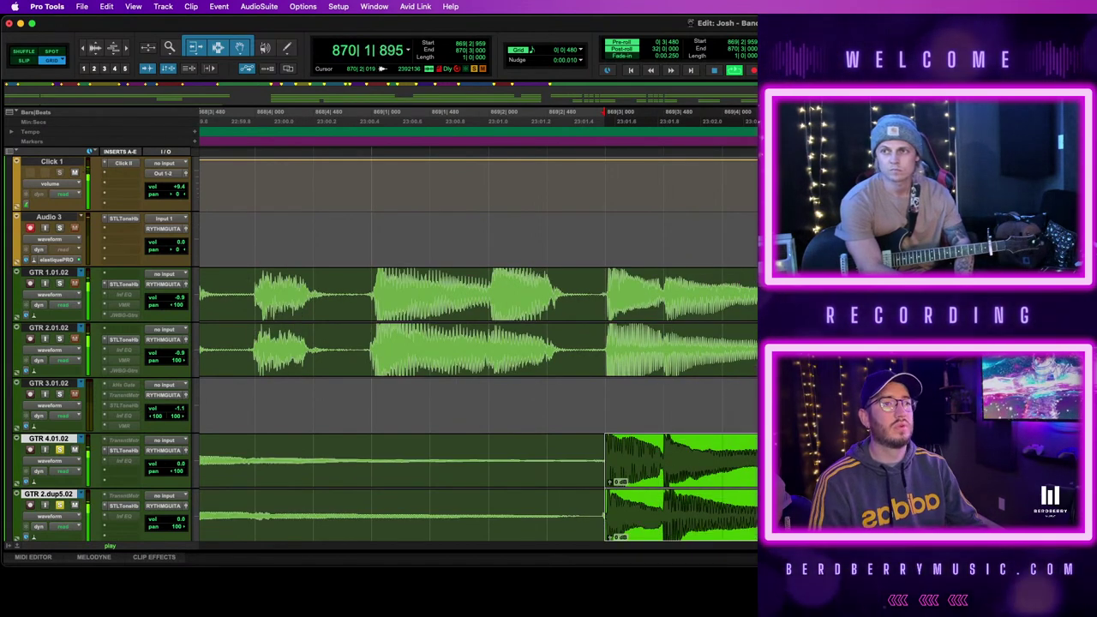
key(r)
key(r)
key(r)
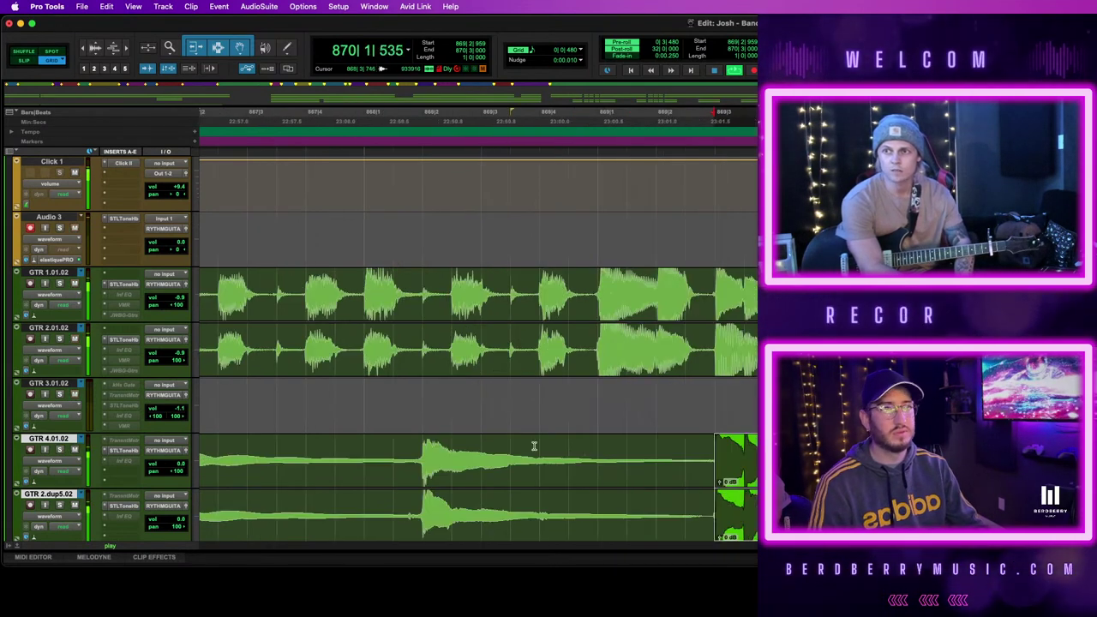
Play back the end of the Pre Verse from 870|4|480 and enable input monitoring on the Audio 3 track
key(space)
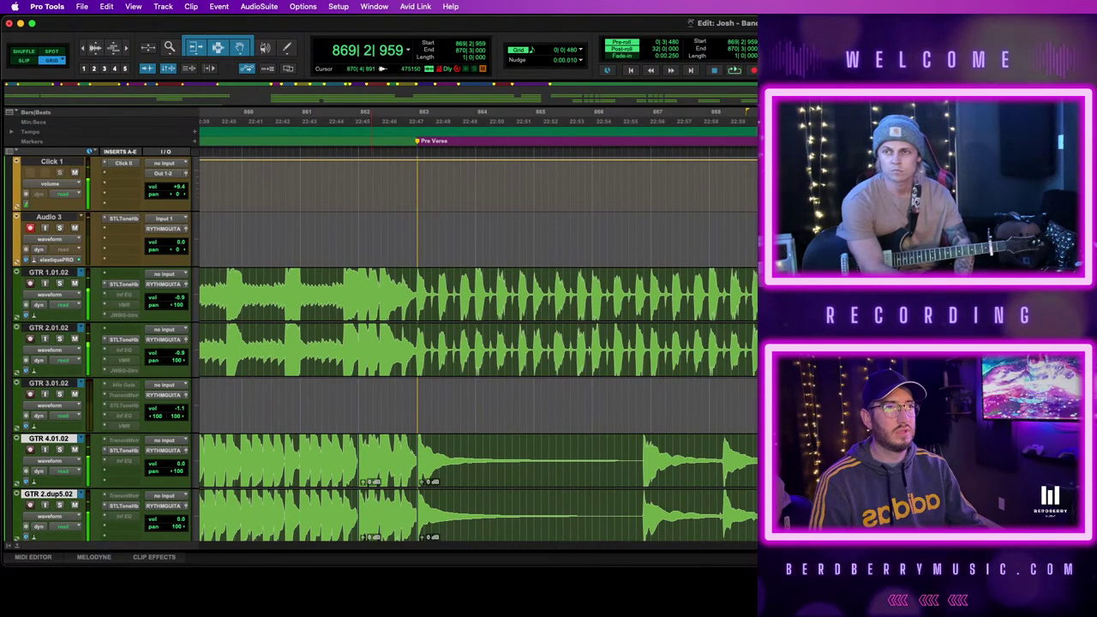
key(space)
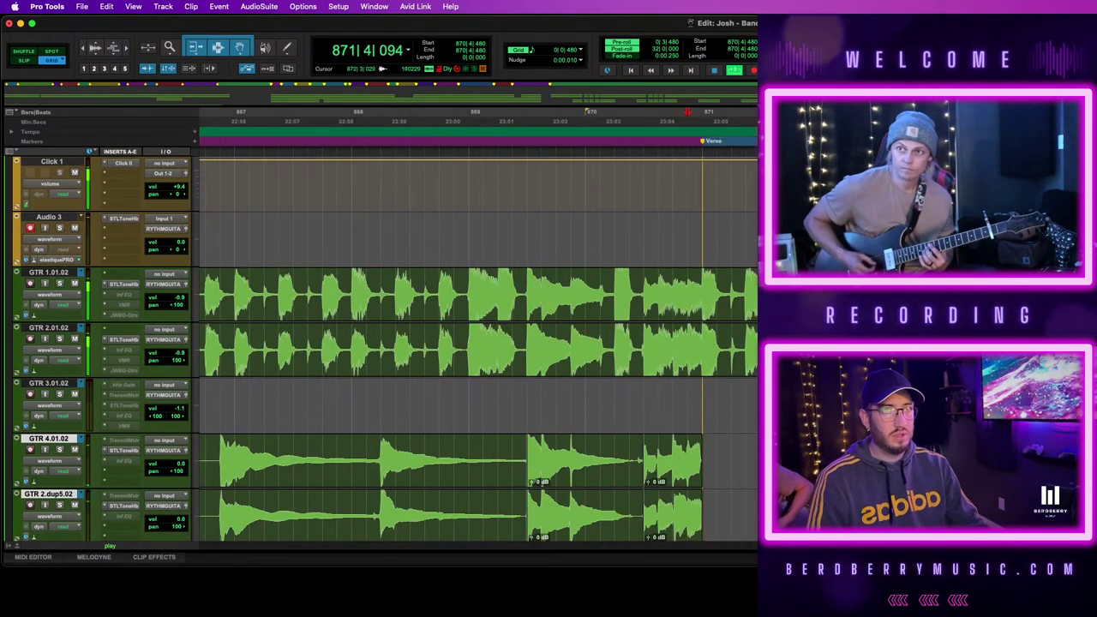
click(45, 228)
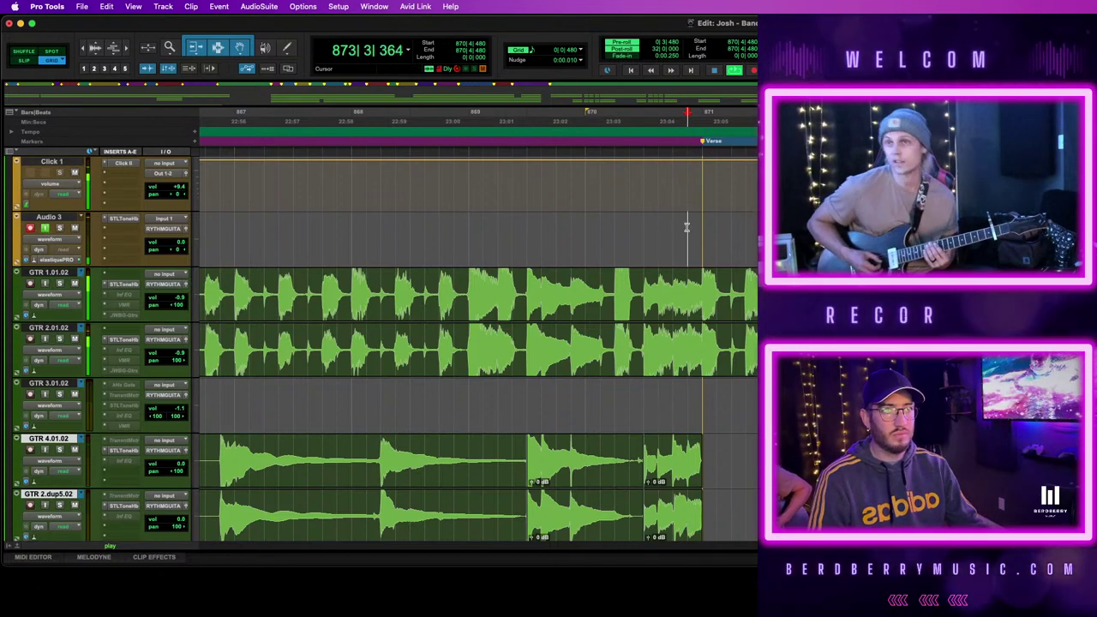
key(space)
Record a guitar take on Audio 3 from 870|4|480, just before the Verse marker, into the Verse
key(r)
key(r)
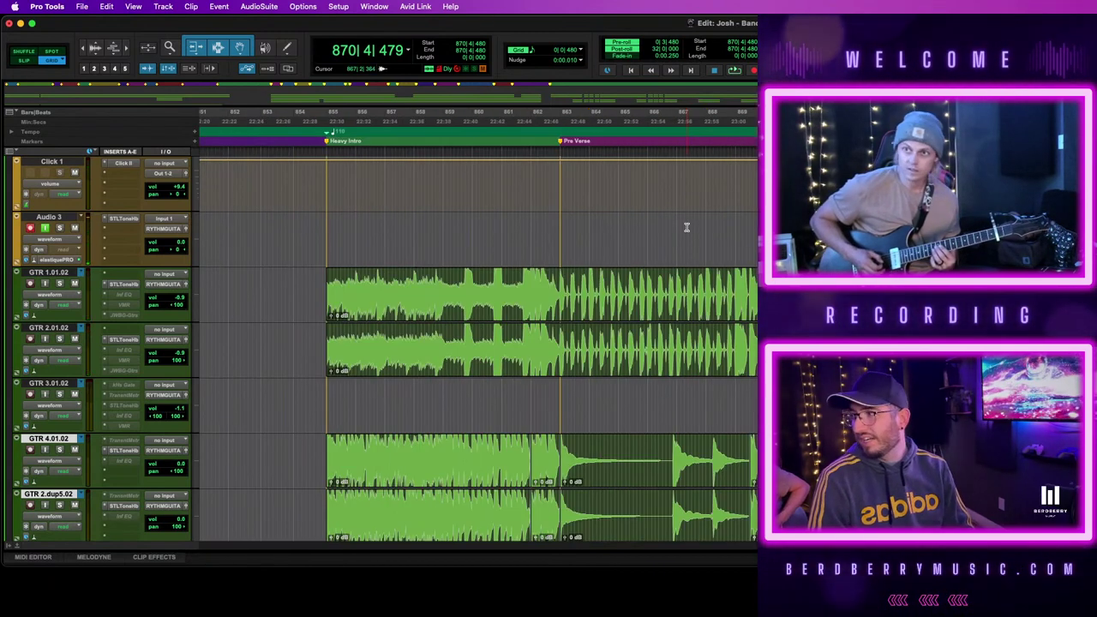
key(super+space)
key(t)
key(t)
scroll(477, 351, right, 3)
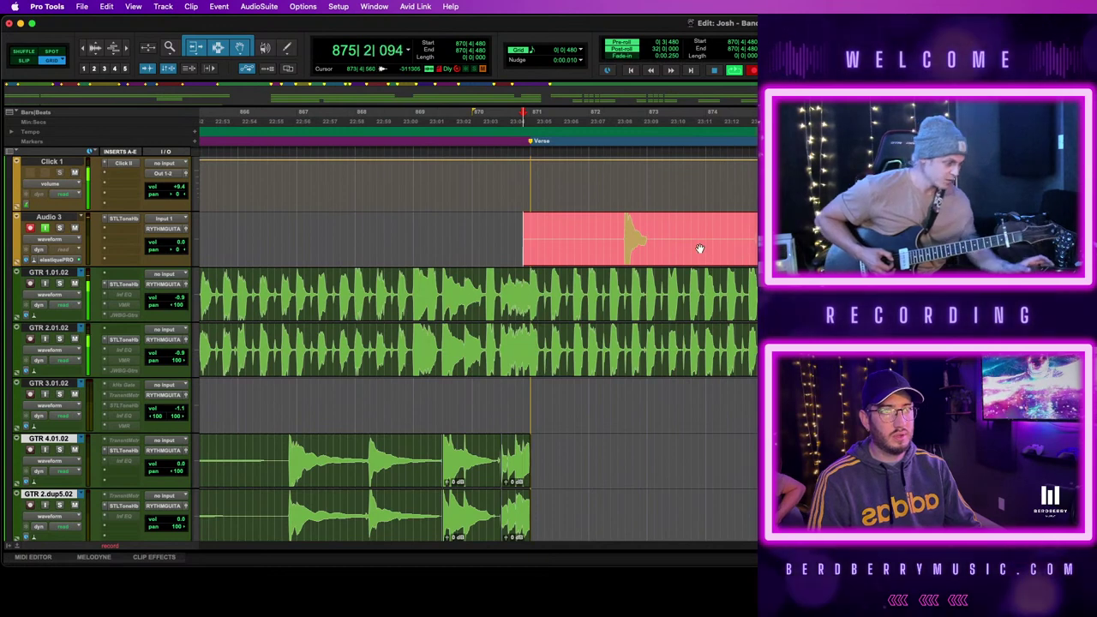
key(space)
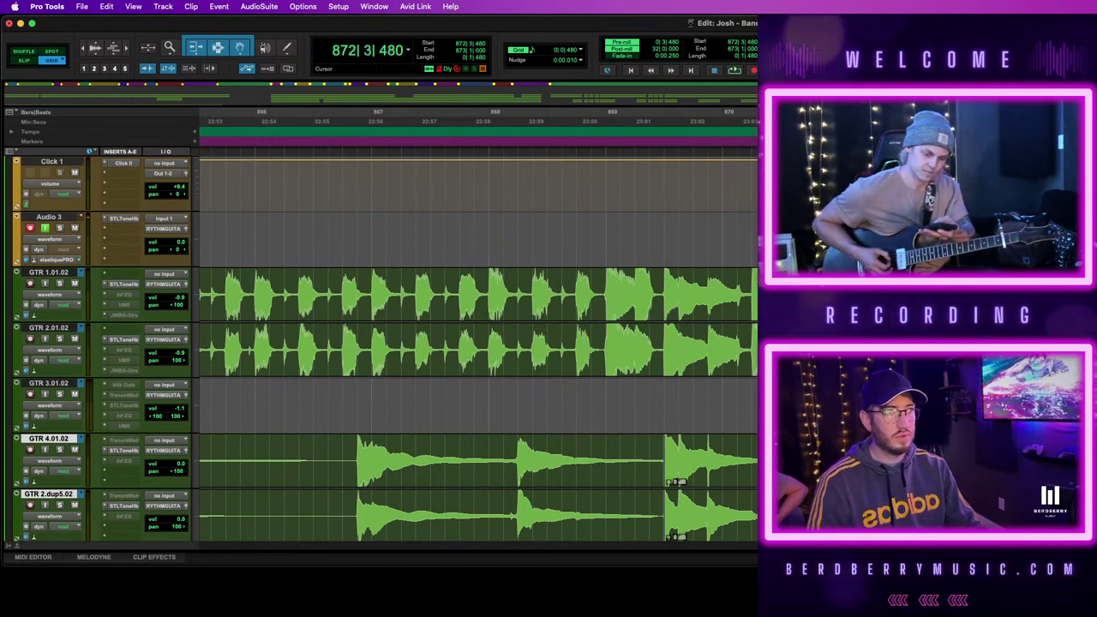
Look through the rhythm, lead and octave guitar tracks across the earlier song and the Pre Verse section
key(r)
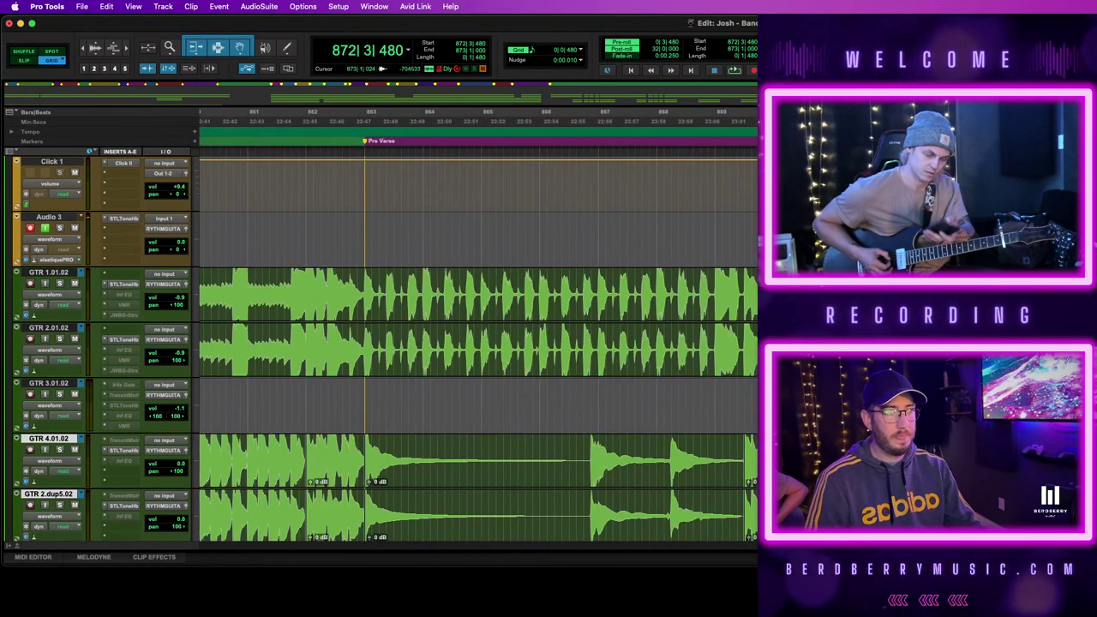
scroll(386, 343, down, 3)
scroll(385, 343, down, 3)
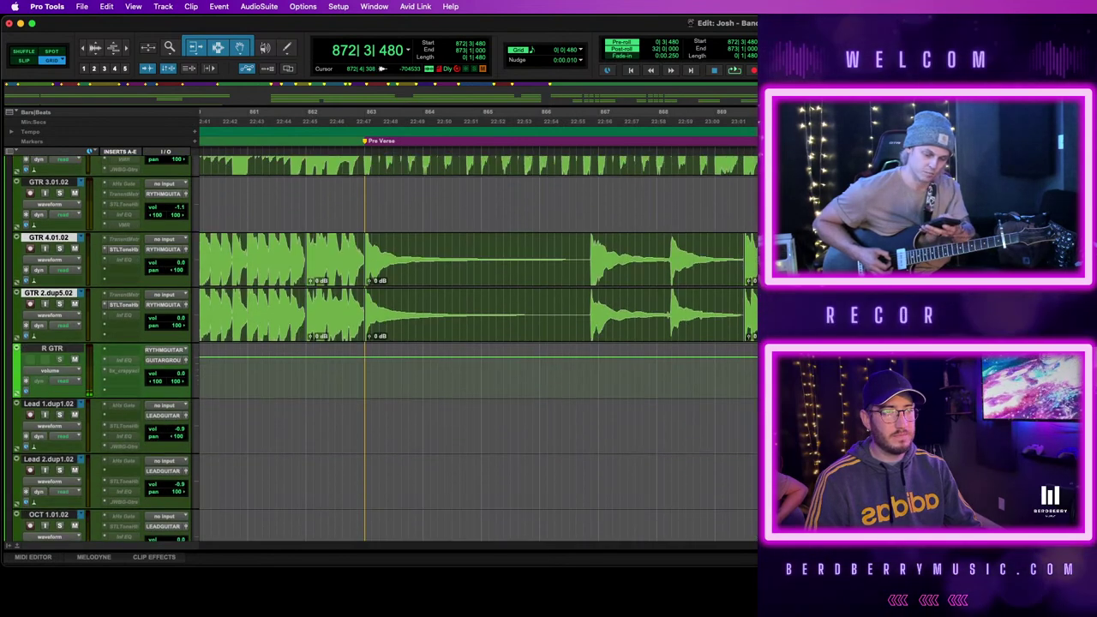
key(super+bracketleft)
key(super+bracketleft)
key(super+bracketleft)
key(super+bracketleft)
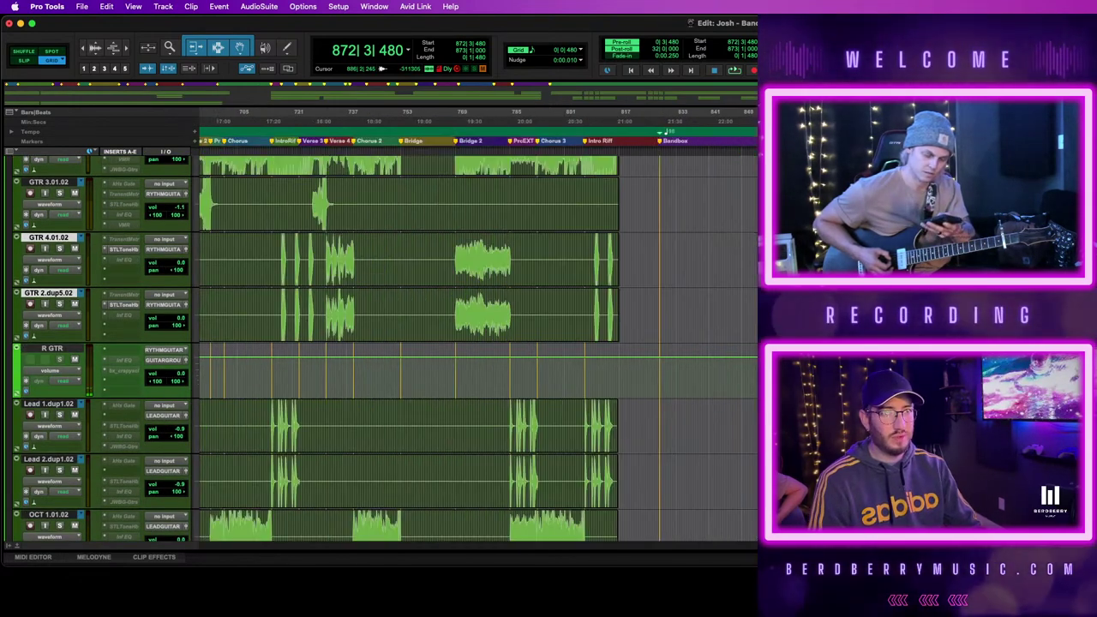
scroll(385, 343, down, 8)
scroll(385, 342, up, 4)
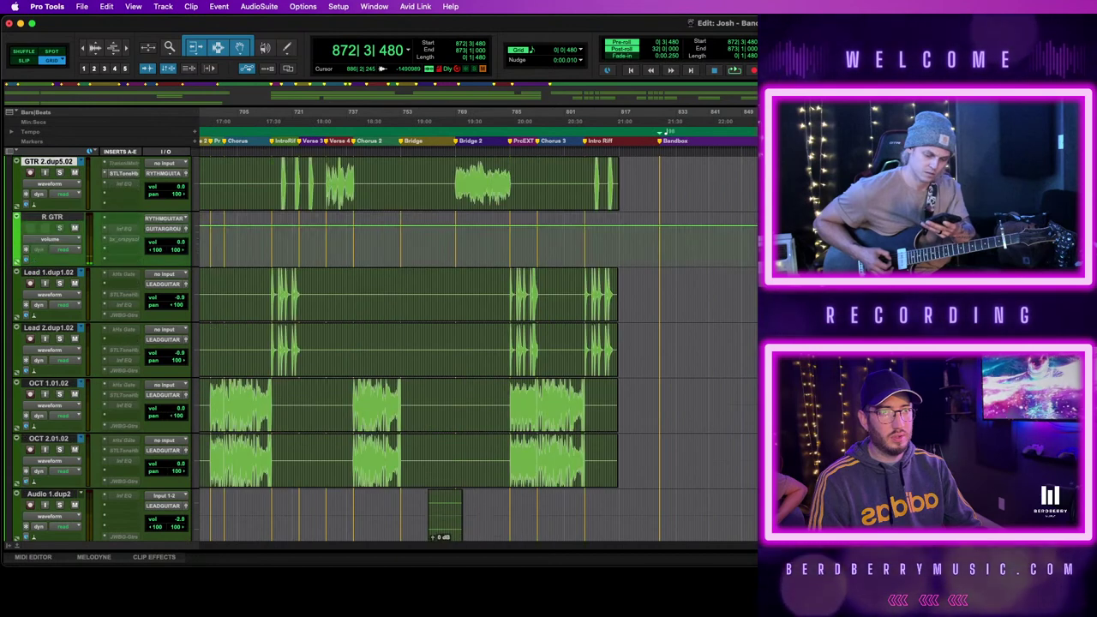
scroll(385, 343, down, 2)
scroll(385, 343, down, 1)
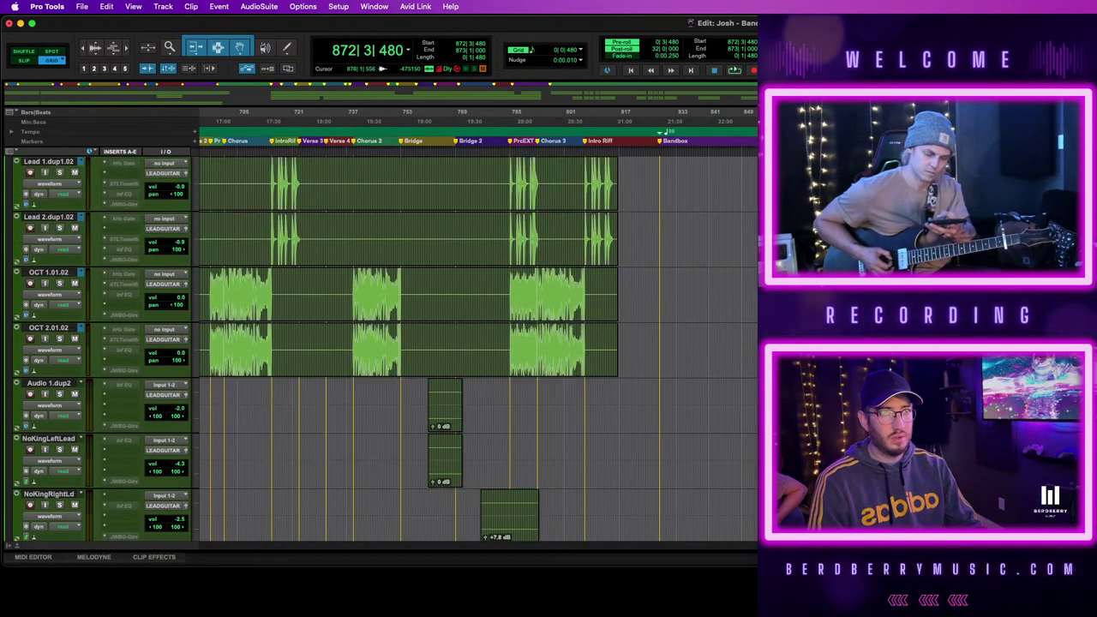
key(super+bracketright)
key(super+bracketright)
key(super+bracketright)
key(super+bracketright)
key(super+bracketright)
key(super+bracketright)
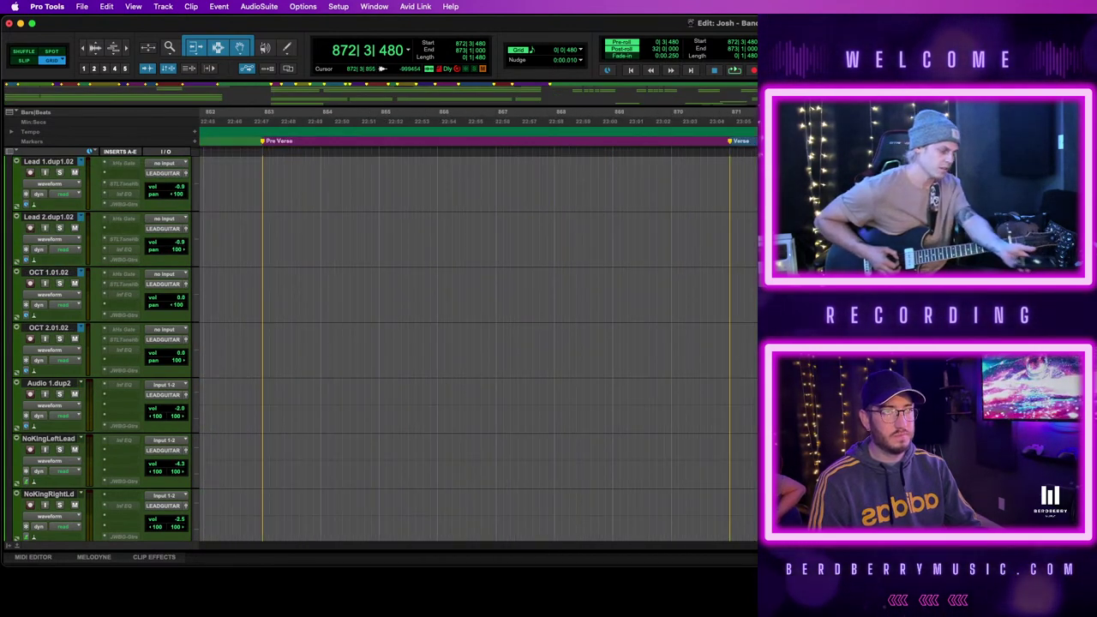
Check the guitar tracks around the Verse marker against the Lead and OCT parts of the earlier song
scroll(745, 225, up, 4)
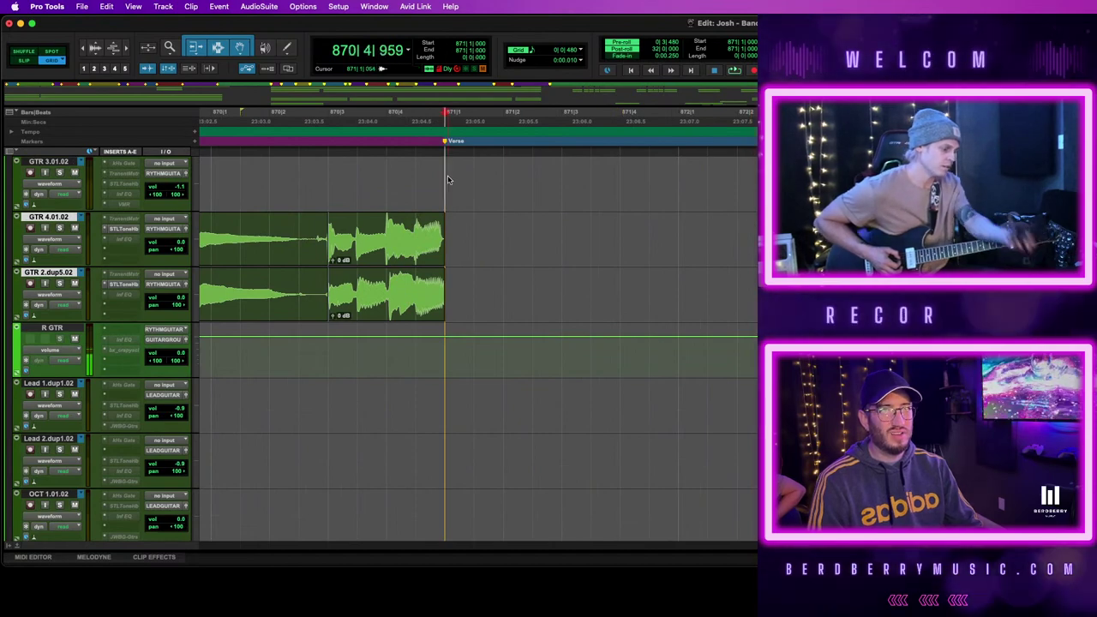
scroll(629, 248, up, 4)
scroll(634, 248, down, 6)
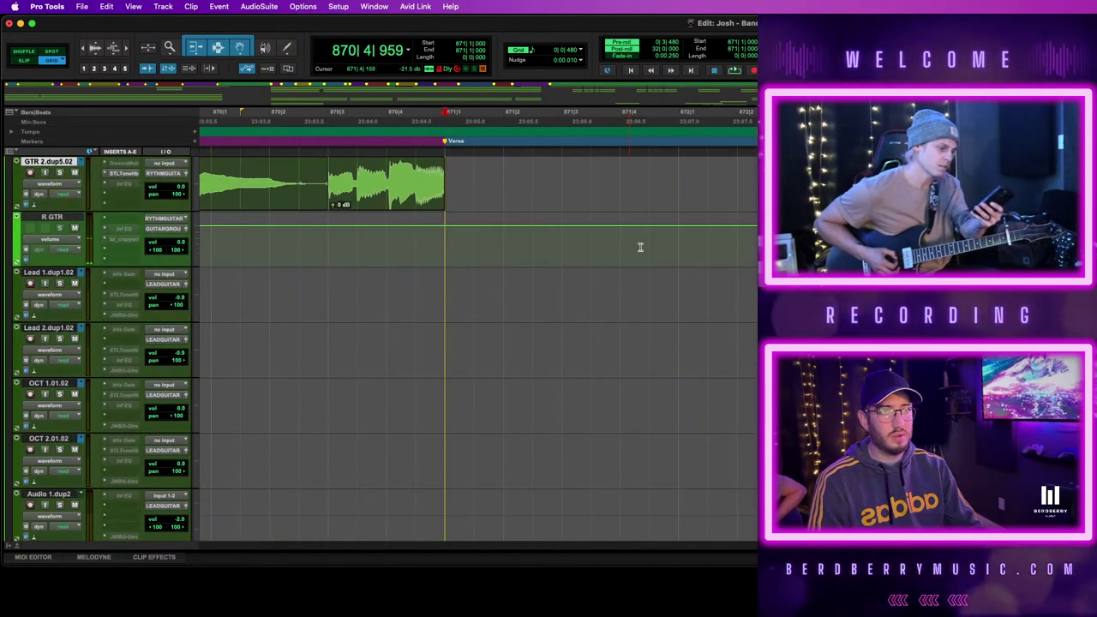
click(831, 185)
key(super+bracketleft)
key(super+bracketleft)
key(super+bracketleft)
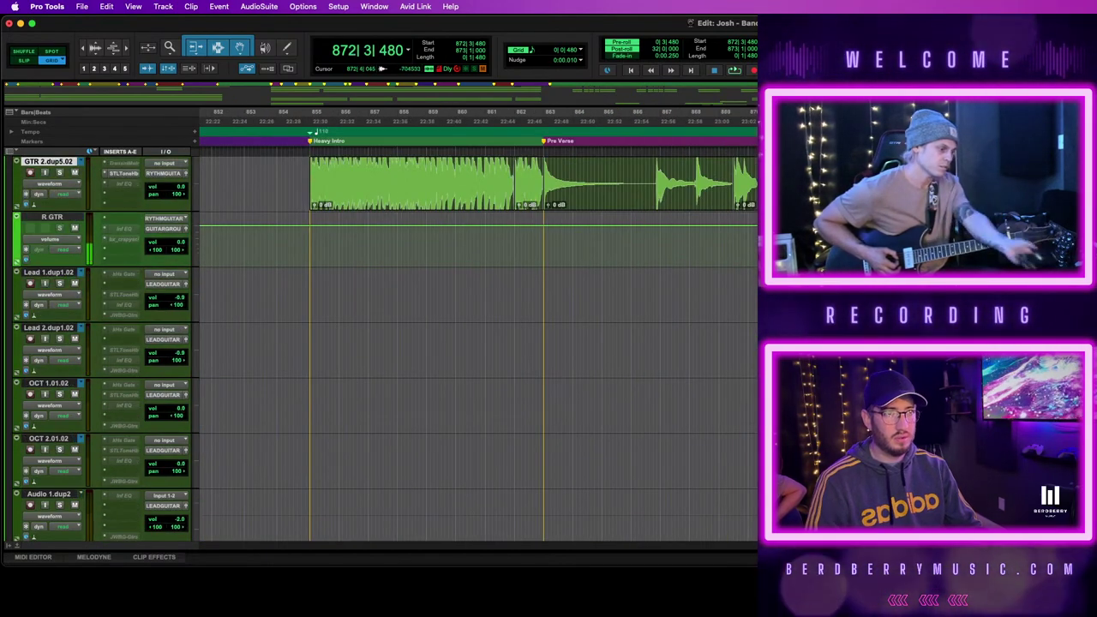
scroll(478, 326, left, 3)
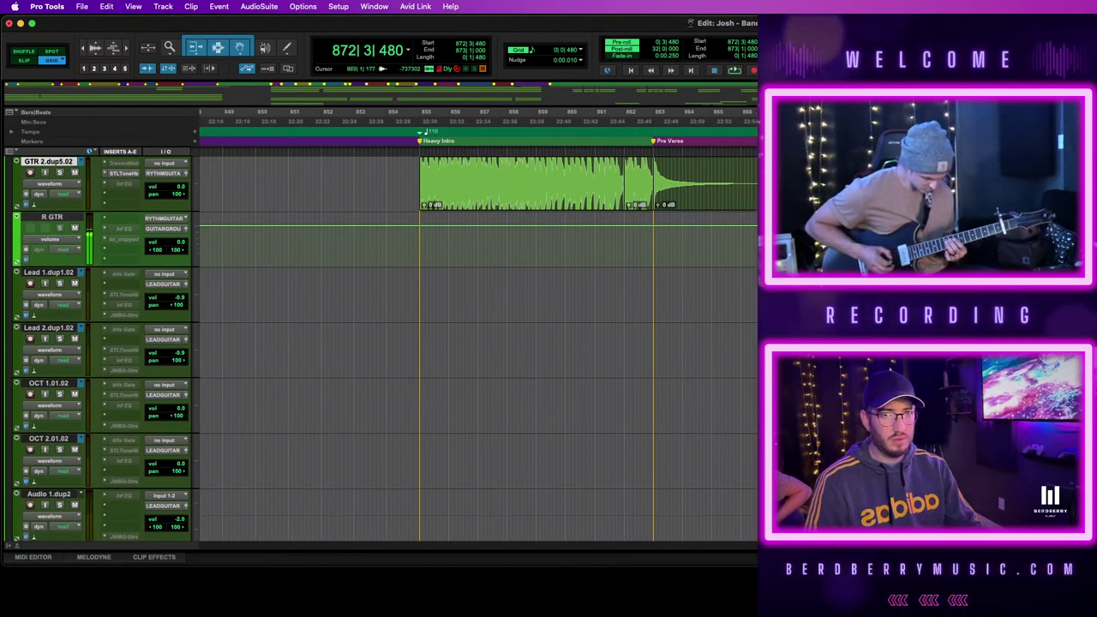
key(super+bracketleft)
key(super+bracketleft)
key(super+bracketleft)
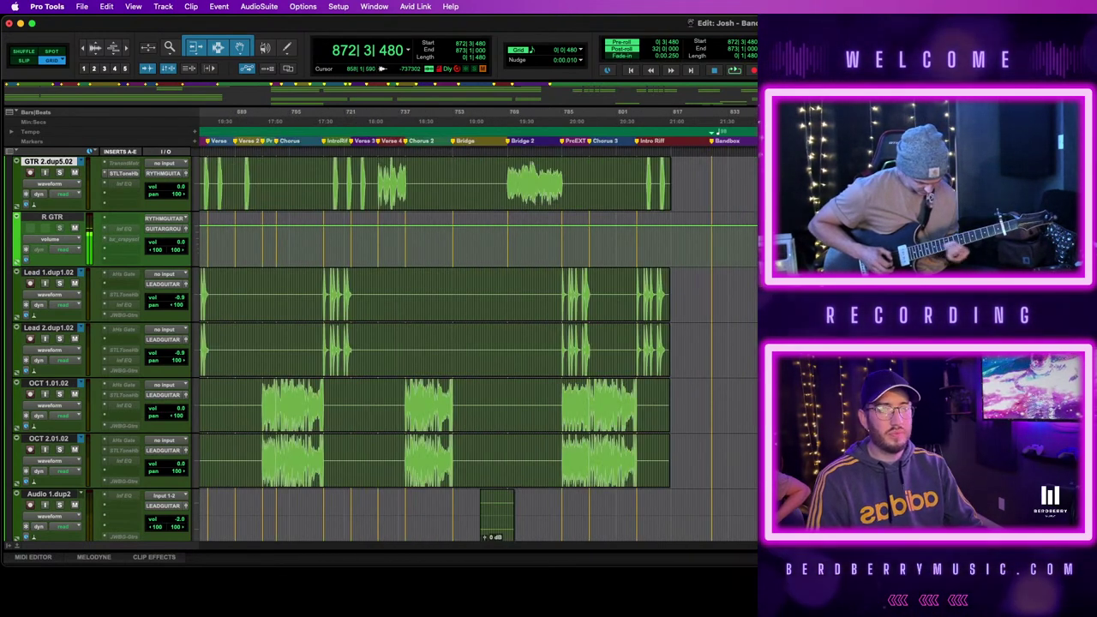
key(super+bracketright)
key(super+bracketright)
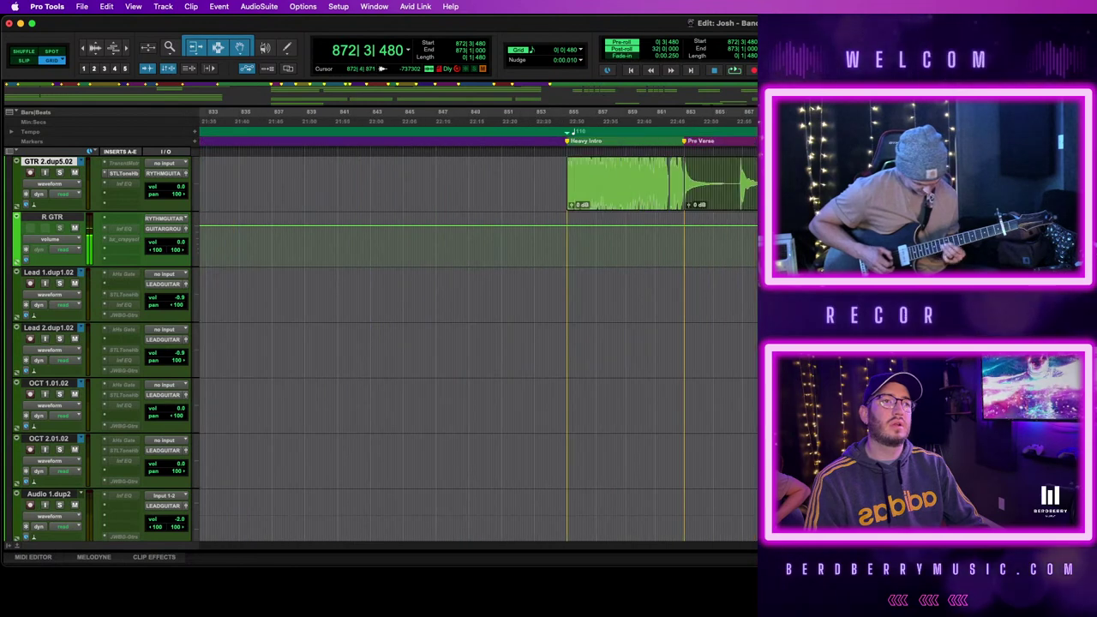
Duplicate the Lead 1.dup1.02 track together with its active and alternate playlists
key(super+bracketleft)
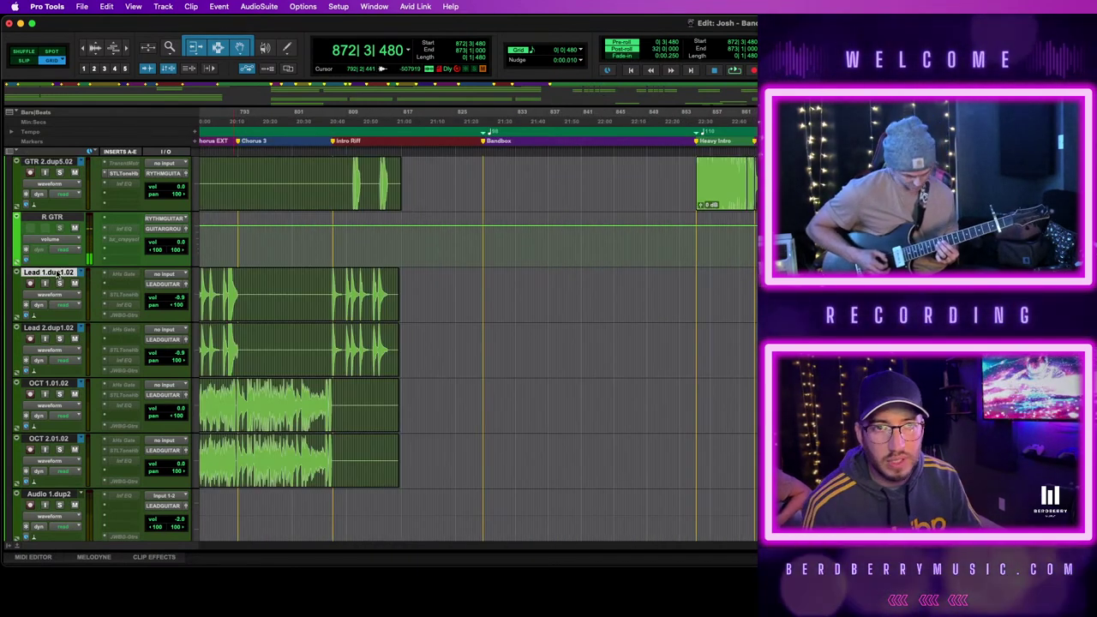
key(alt+shift+d)
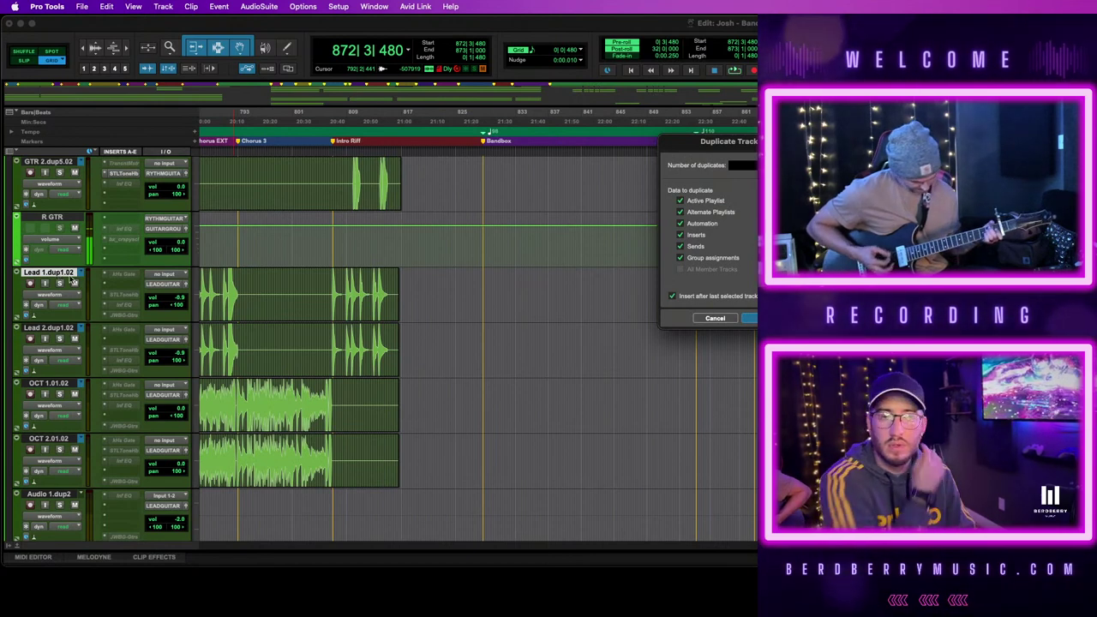
key(Return)
click(288, 372)
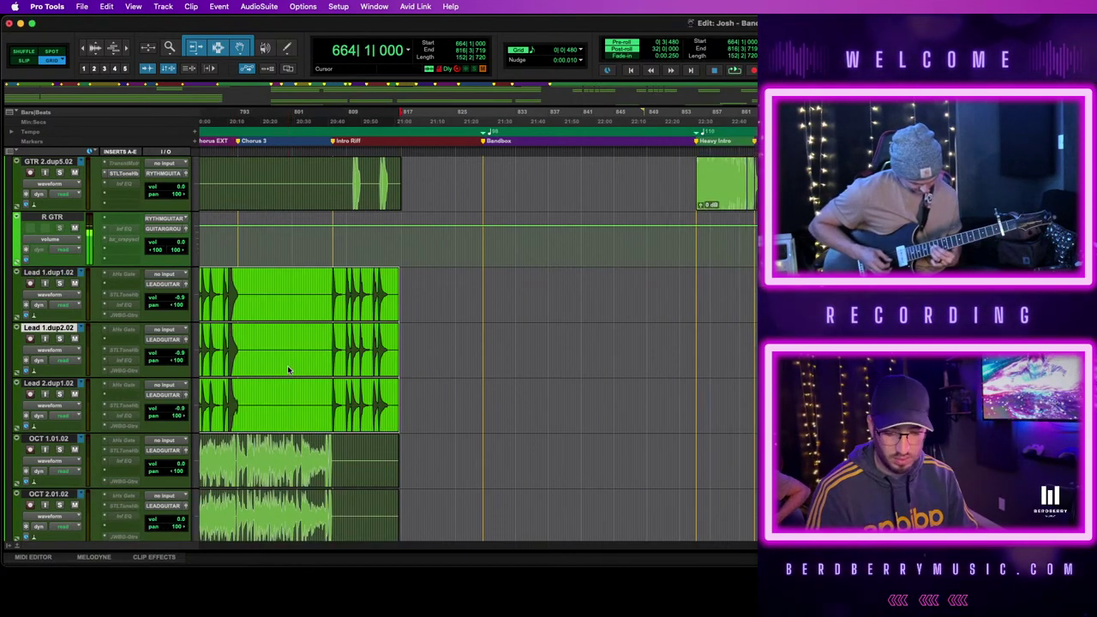
Delete the duplicated Lead 1.dup2.02 track
right_click(60, 329)
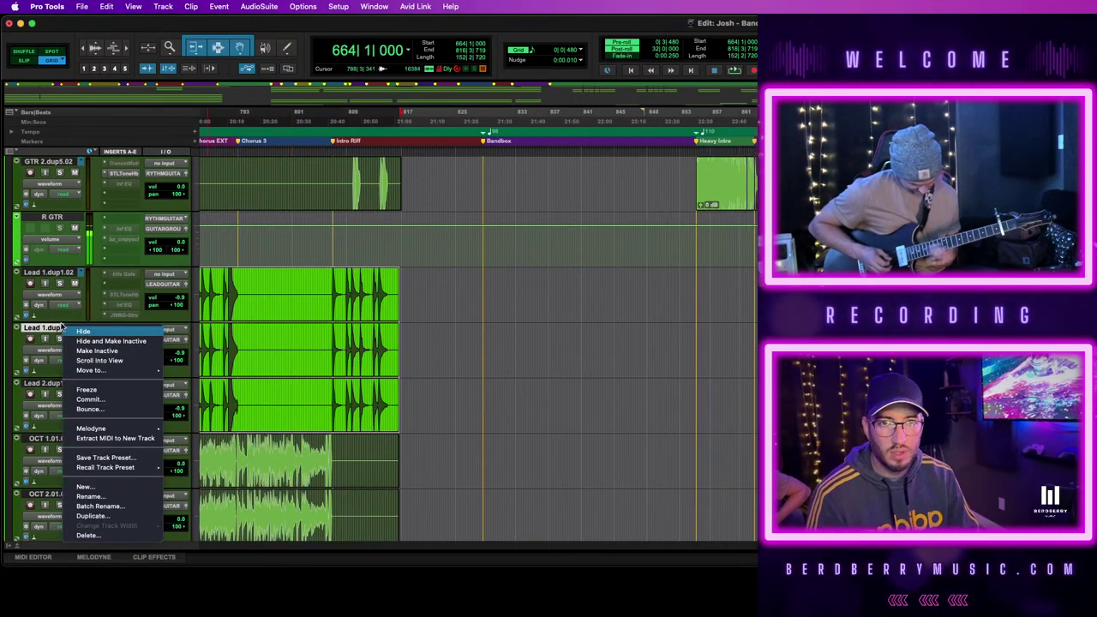
click(94, 539)
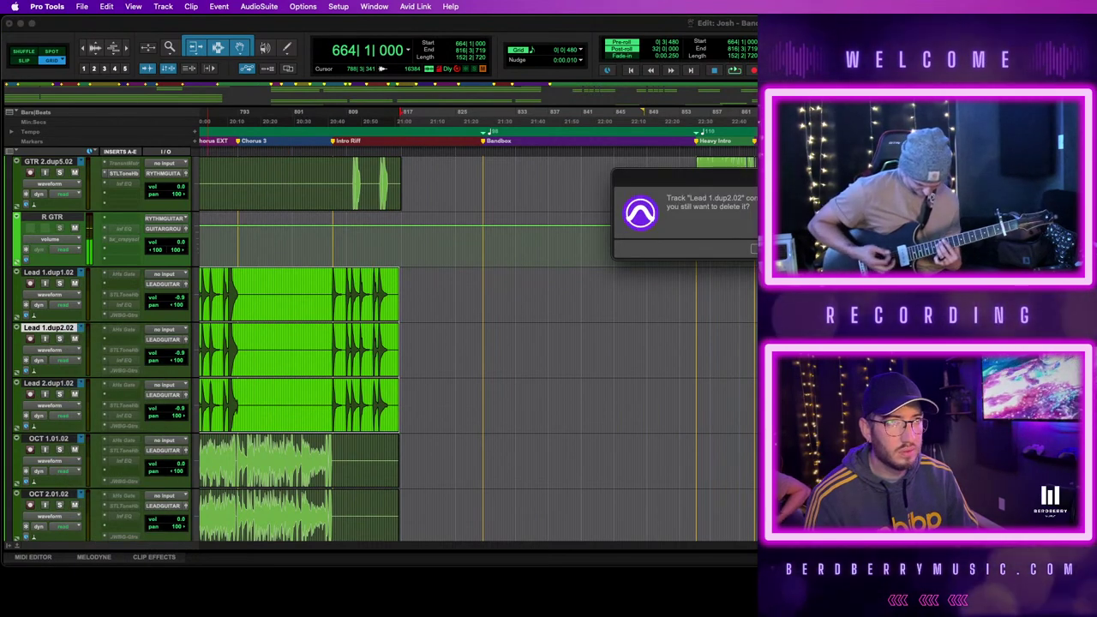
key(Return)
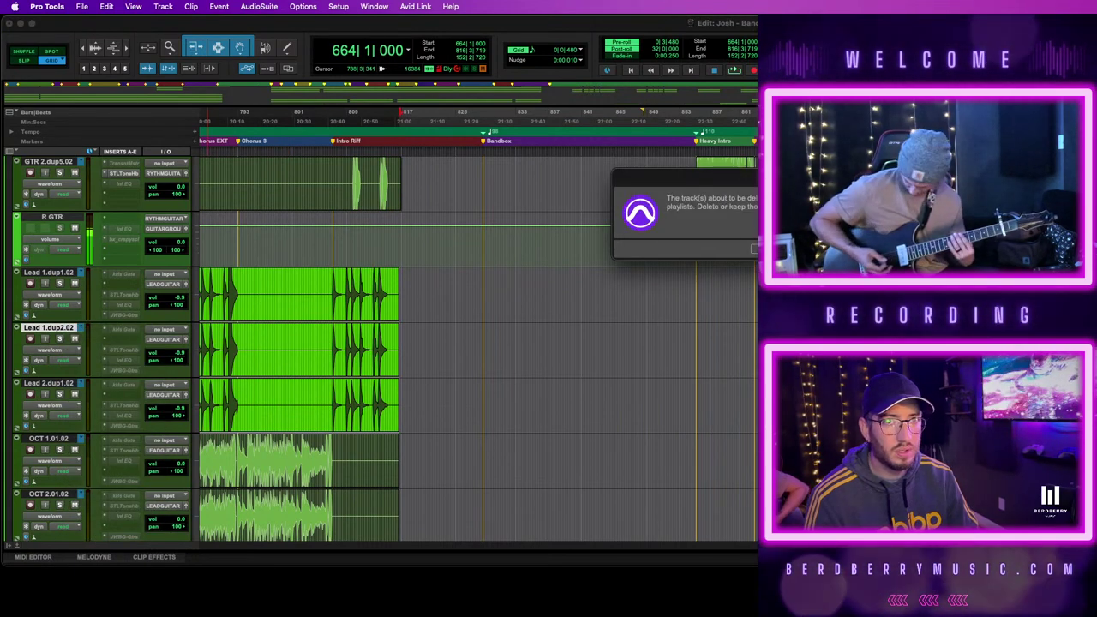
key(Return)
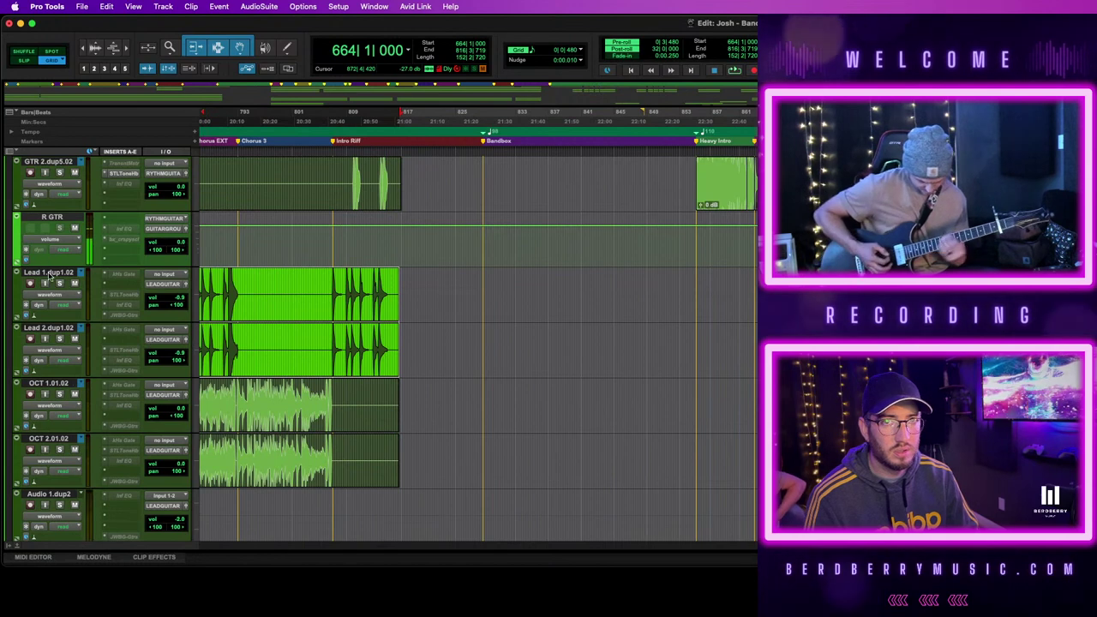
Duplicate Lead 1.dup1.02 without its active and alternate playlists, and place the empty copy above the original track
click(49, 274)
key(alt+shift+d)
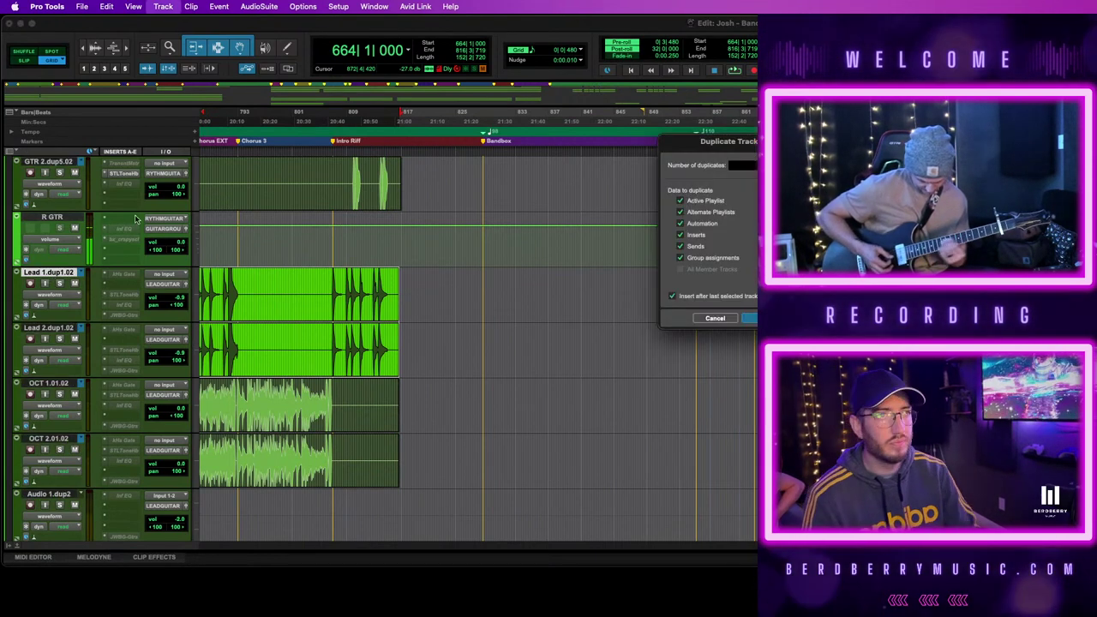
click(679, 201)
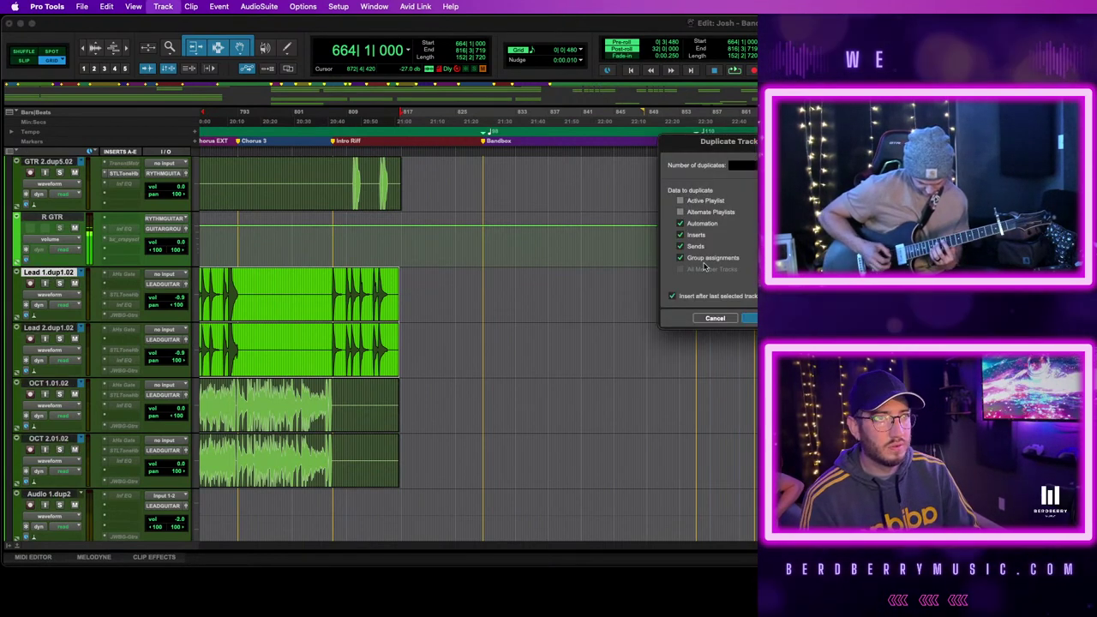
click(753, 319)
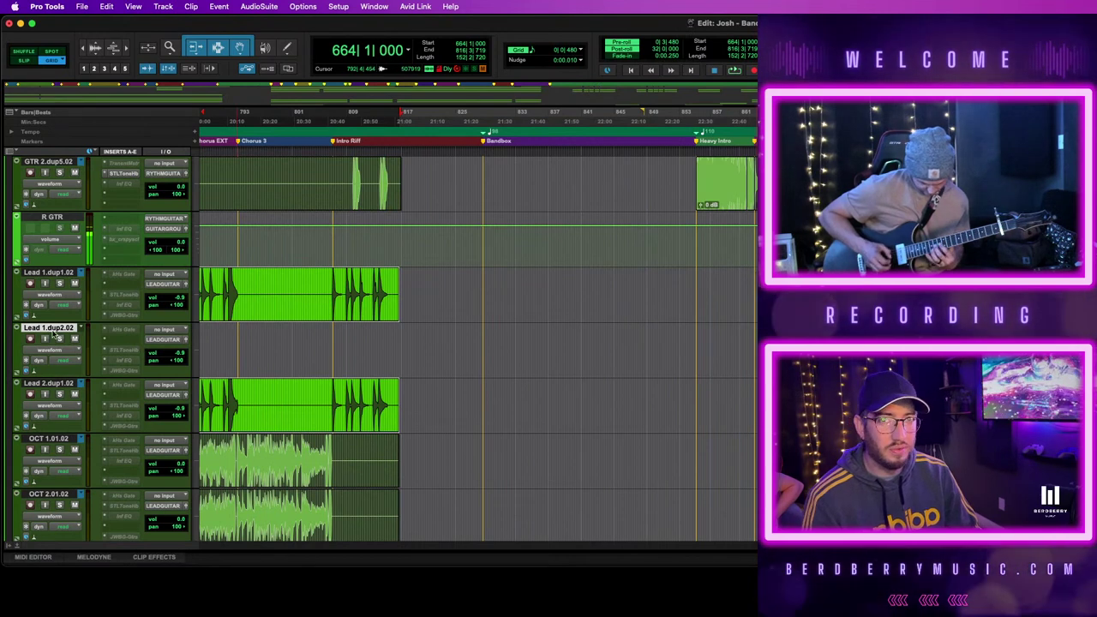
drag(53, 332, 62, 292)
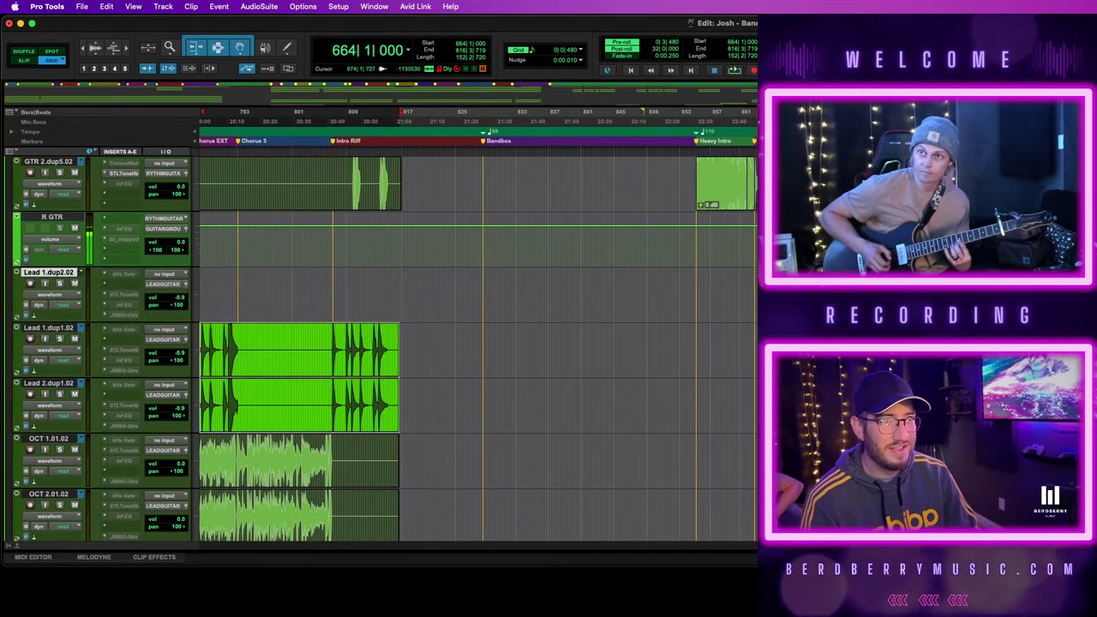
Move the short guitar clip at 872|3|480 in the Verse from Lead 1.dup1.02 up to the empty Lead 1.dup2.02 track
key(t)
key(t)
scroll(655, 294, right, 5)
scroll(477, 343, right, 5)
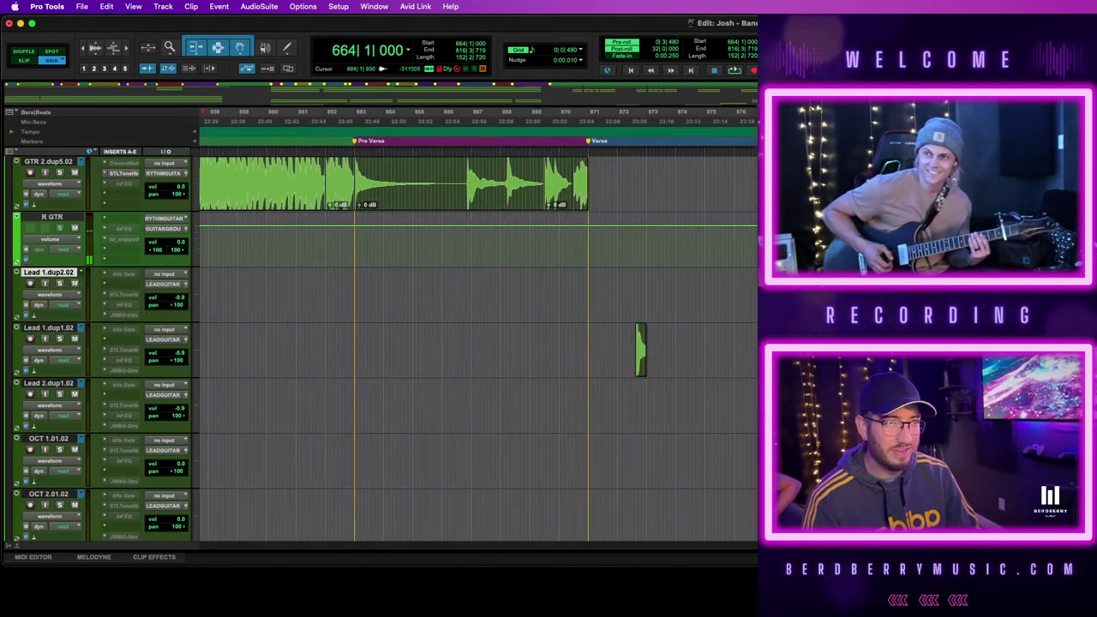
key(t)
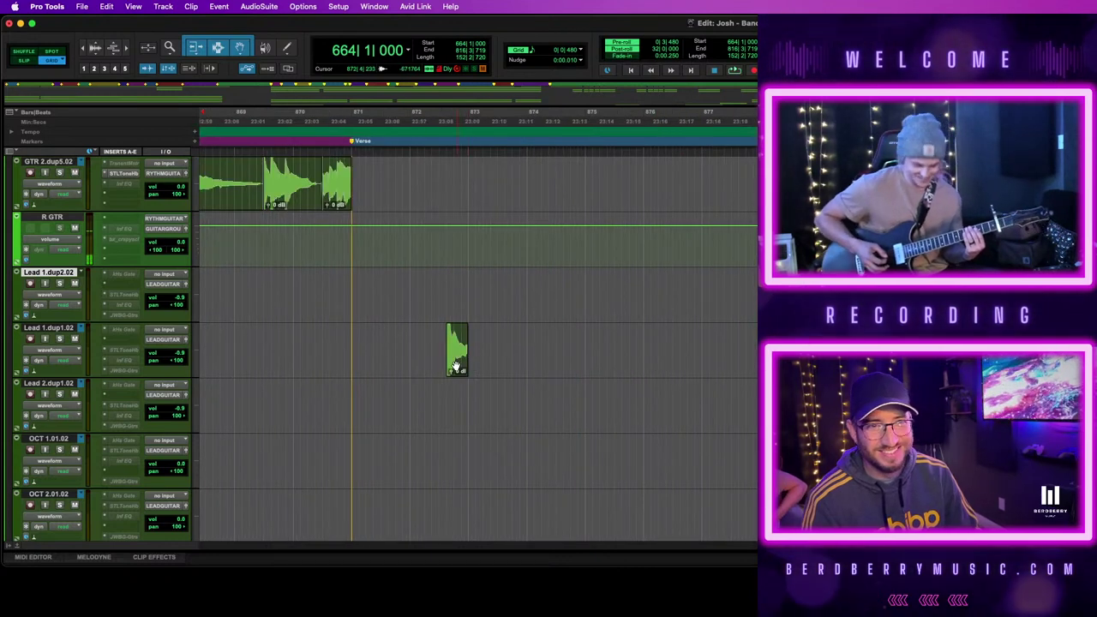
click(455, 366)
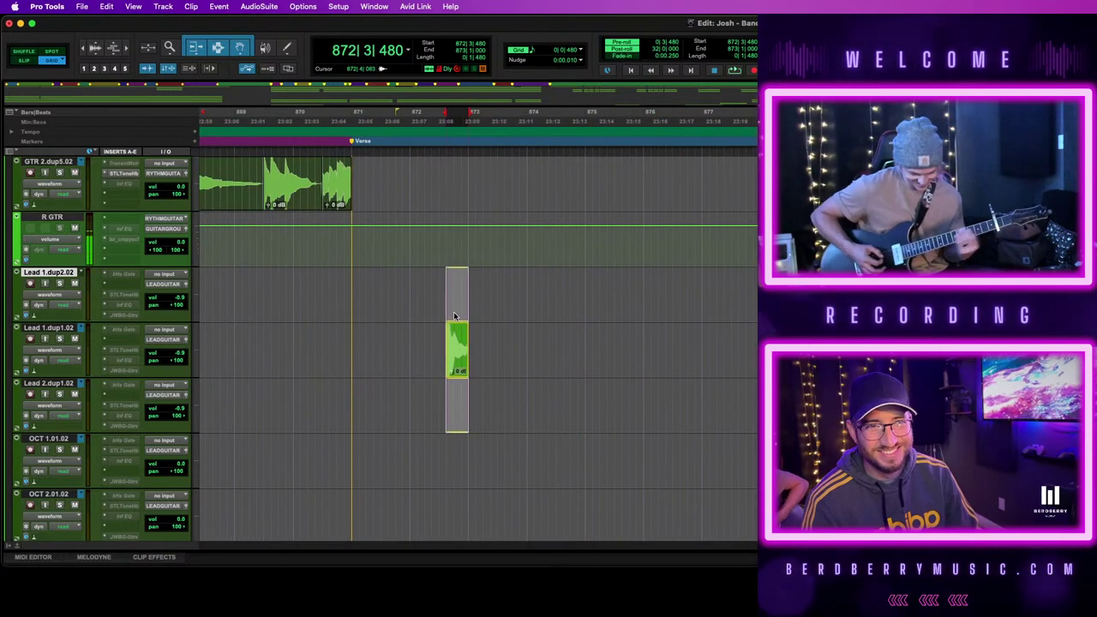
click(504, 326)
drag(457, 366, 456, 310)
Play back the transition from the Pre Verse into the Verse from 871|1|000 with pre-roll
key(super+bracketleft)
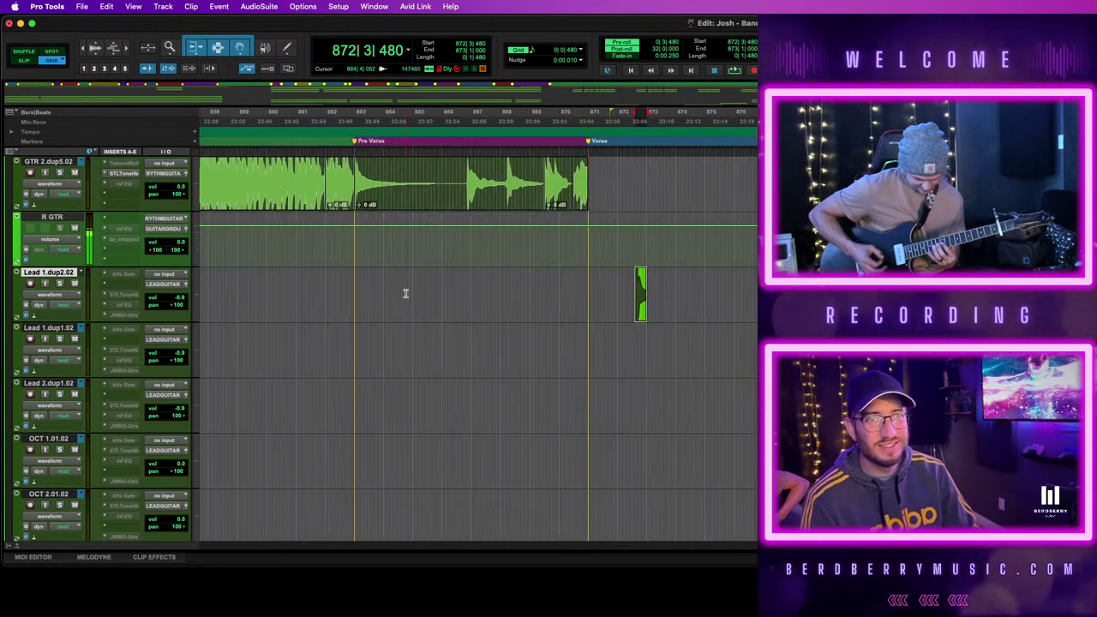
key(space)
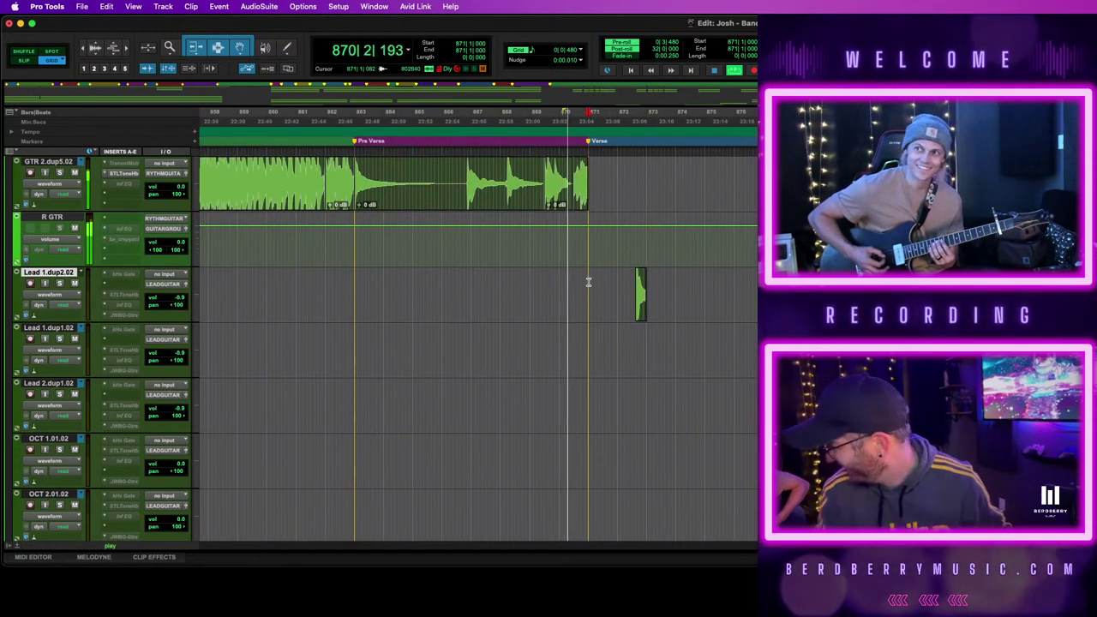
key(super+bracketright)
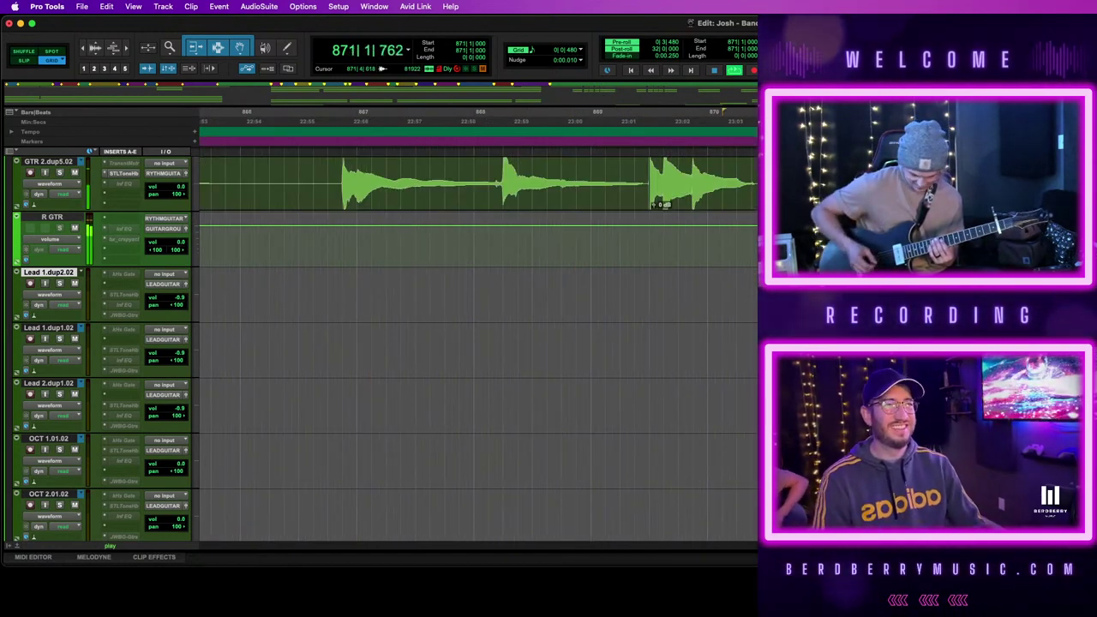
Stop playback and record a short lead guitar note on Audio 3 from 872|1|000 with pre-roll
scroll(471, 343, up, 10)
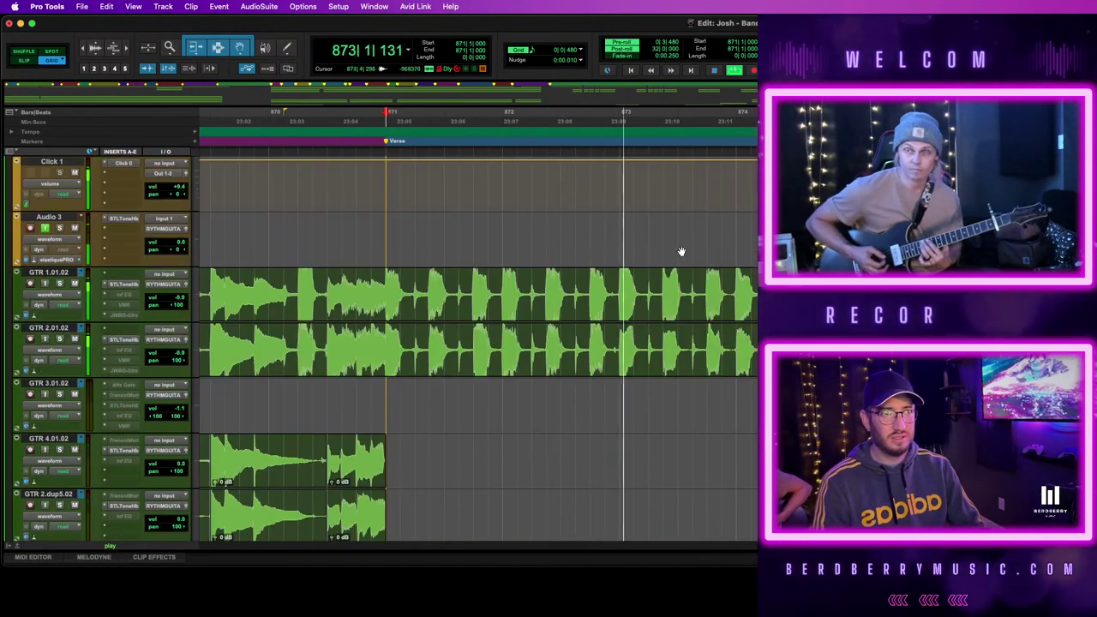
key(space)
click(499, 226)
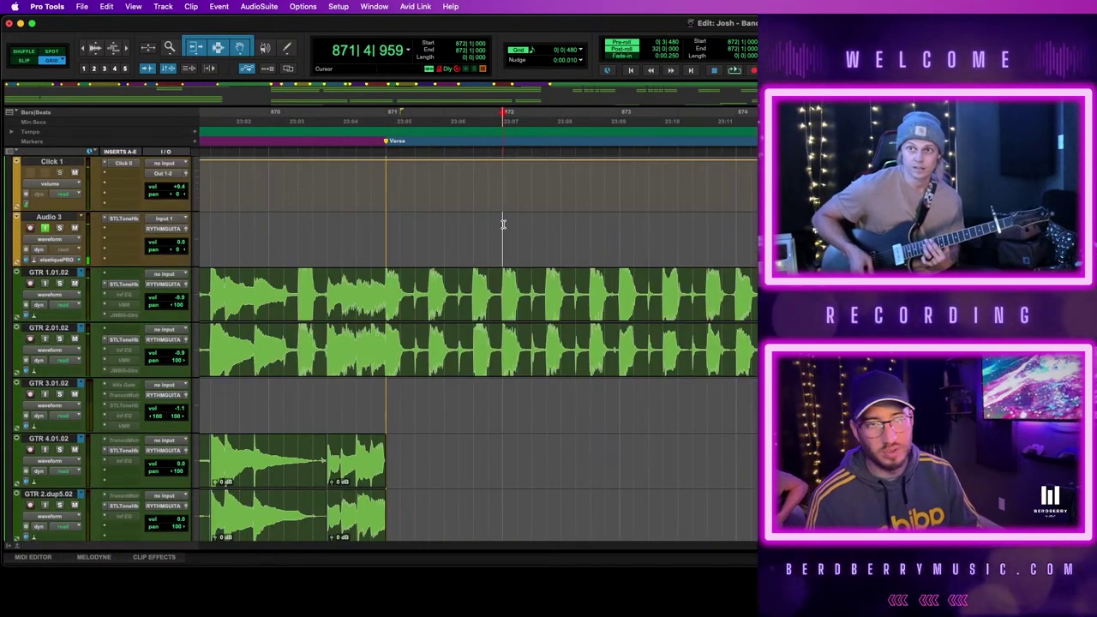
key(space)
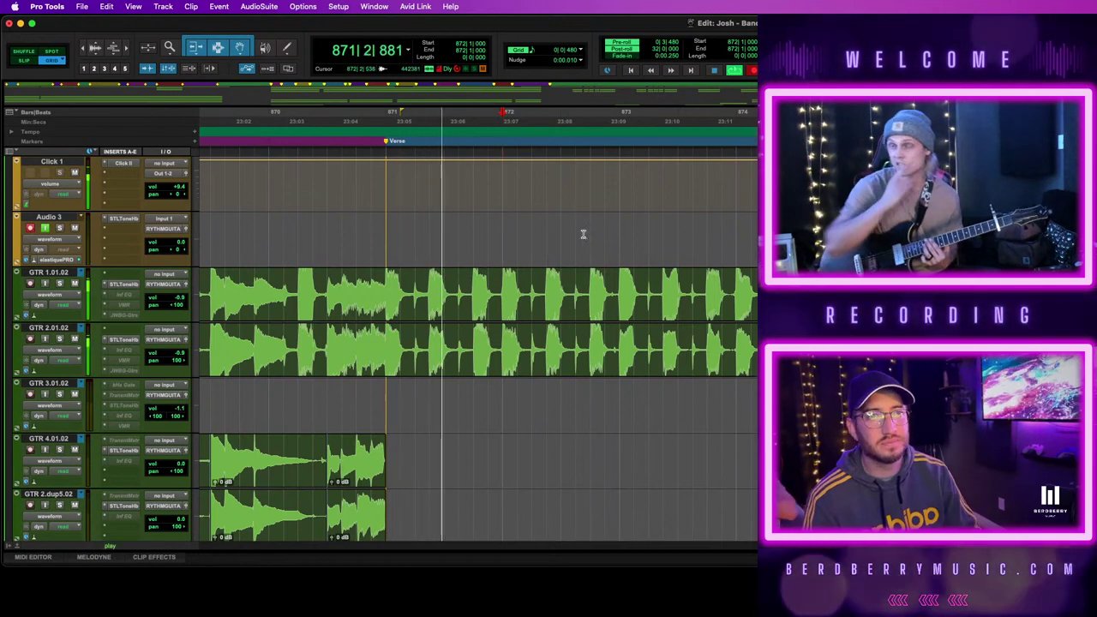
scroll(660, 237, down, 3)
scroll(742, 275, up, 4)
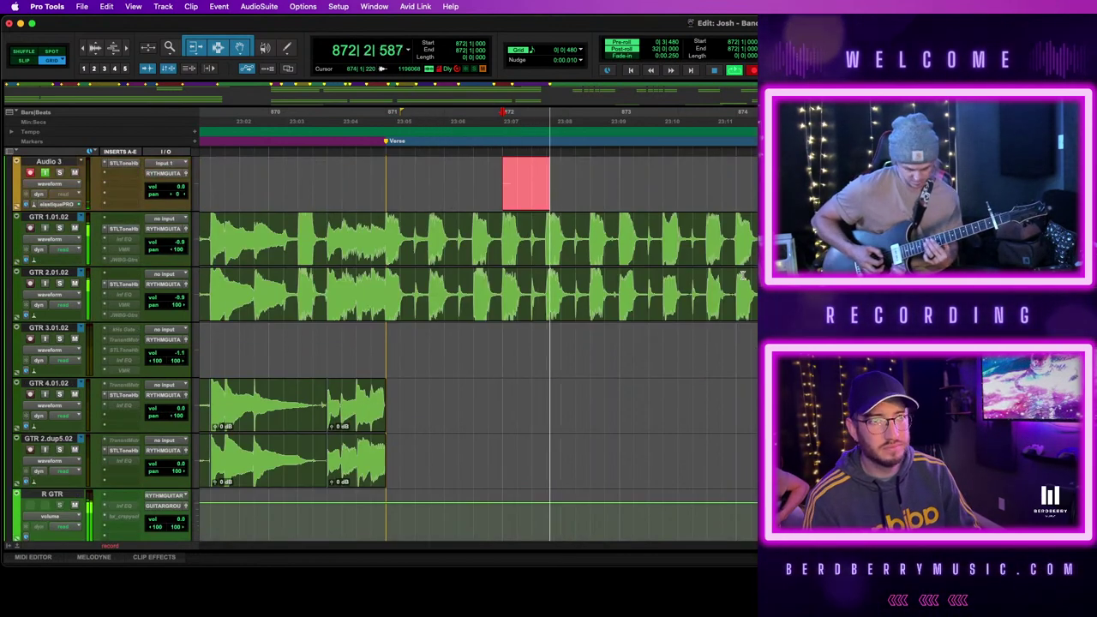
key(space)
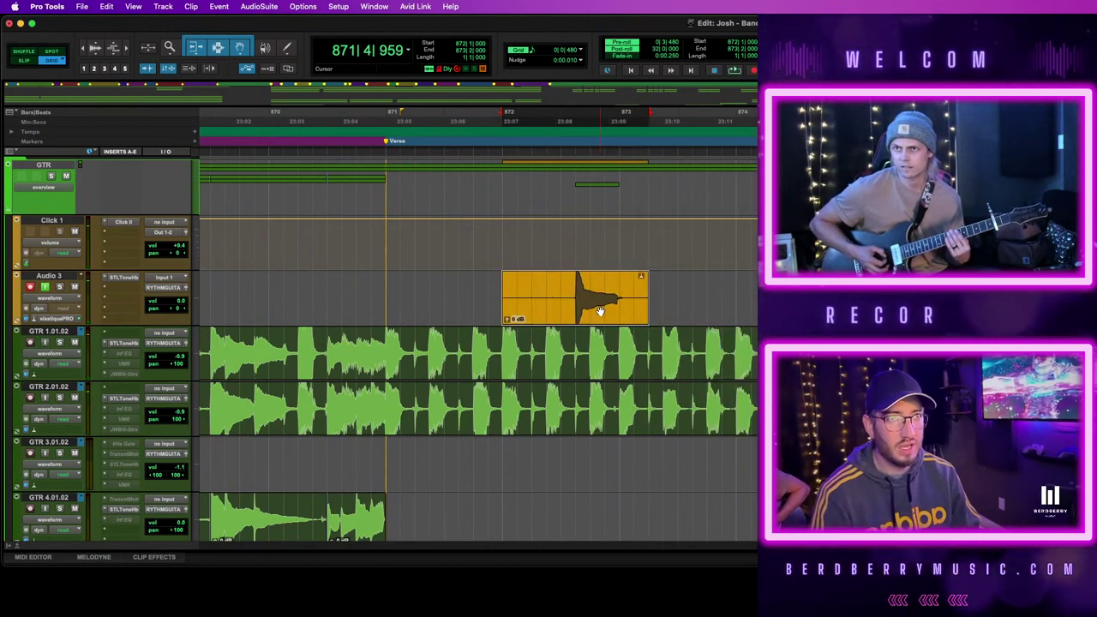
Trim the new Audio 3 clip so it spans only the note from 872|3|480 to 873|1|000
drag(620, 286, 720, 296)
key(Delete)
drag(579, 296, 443, 296)
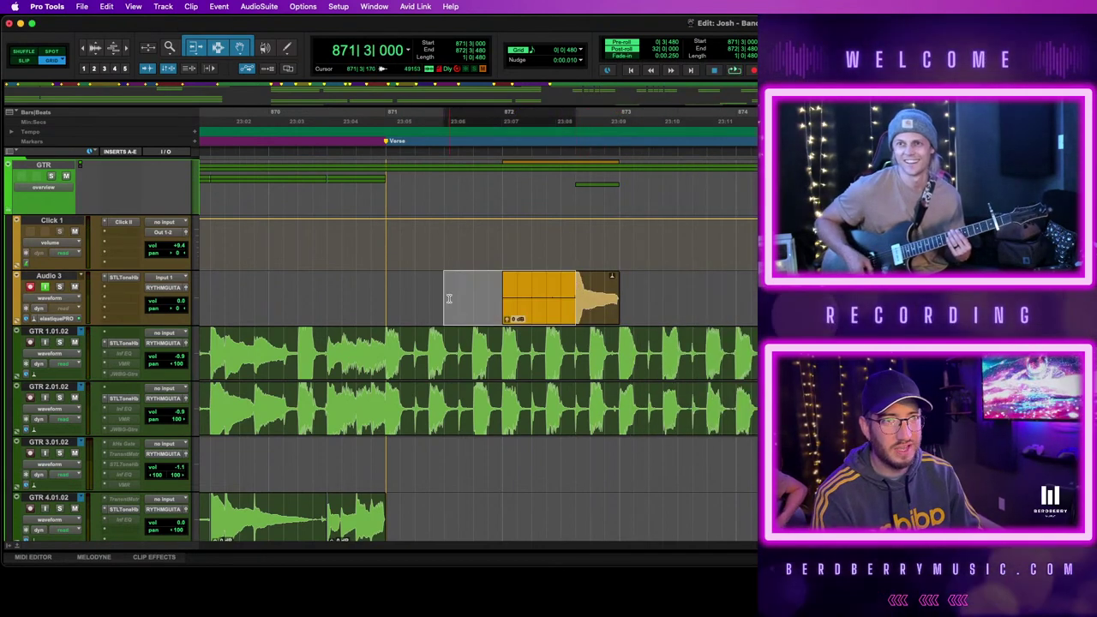
key(Delete)
click(592, 313)
Duplicate Lead 1.dup2.02 as an empty track below it and move the trimmed Audio 3 clip onto the copy at 872|3|480
scroll(592, 313, down, 5)
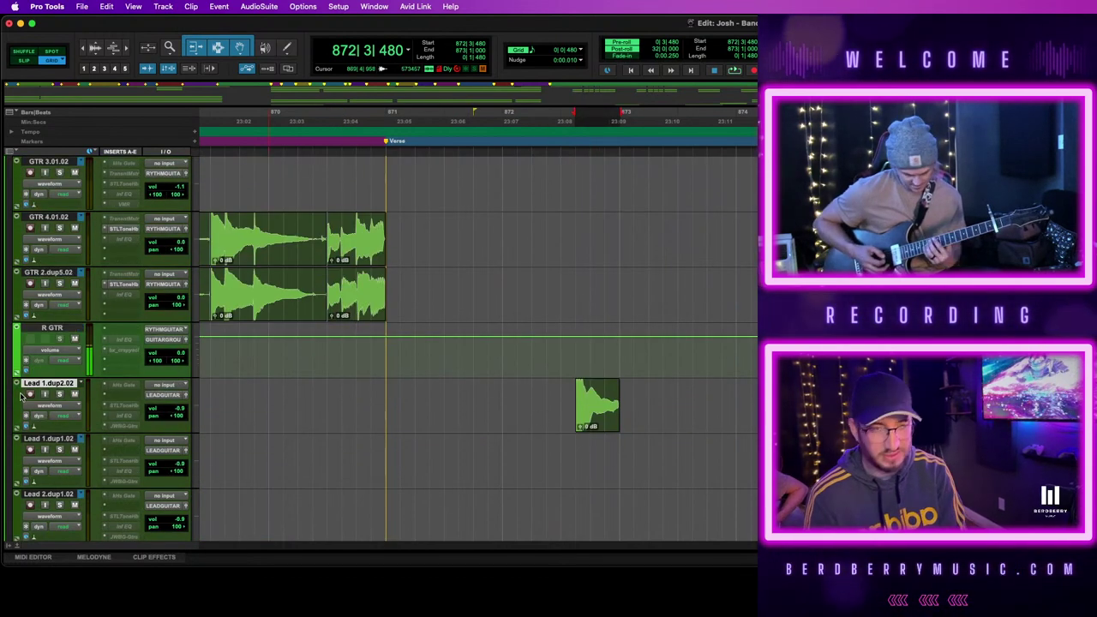
key(alt+shift+d)
key(Return)
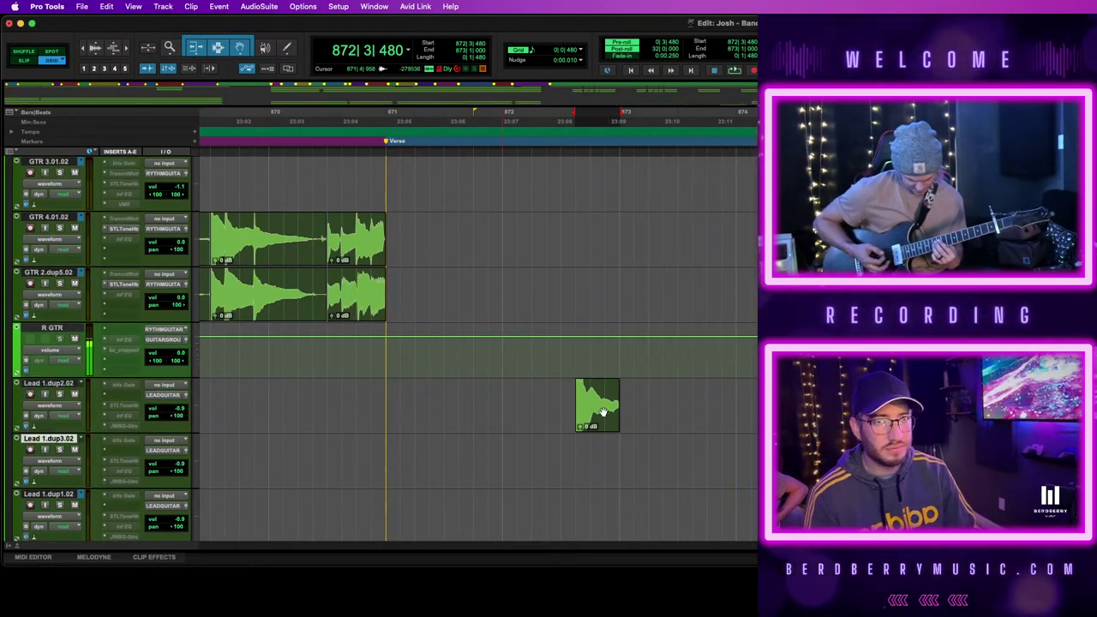
scroll(644, 411, up, 4)
drag(597, 244, 503, 484)
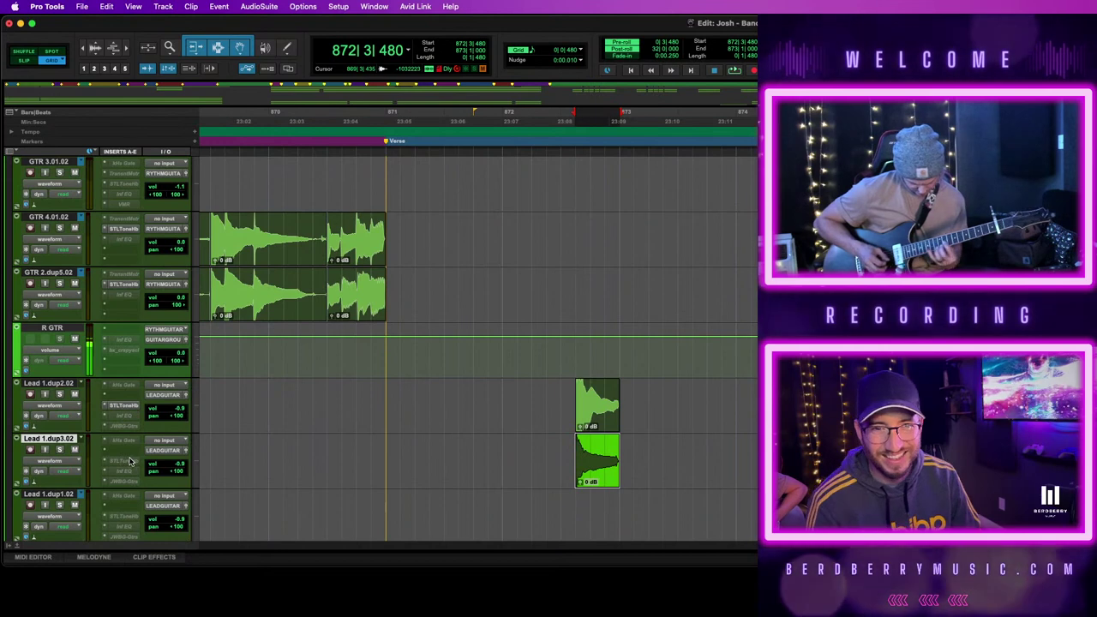
Play back the two stacked lead clips from 872|3|000 with pre-roll and centre the pan of both lead tracks
click(561, 395)
key(space)
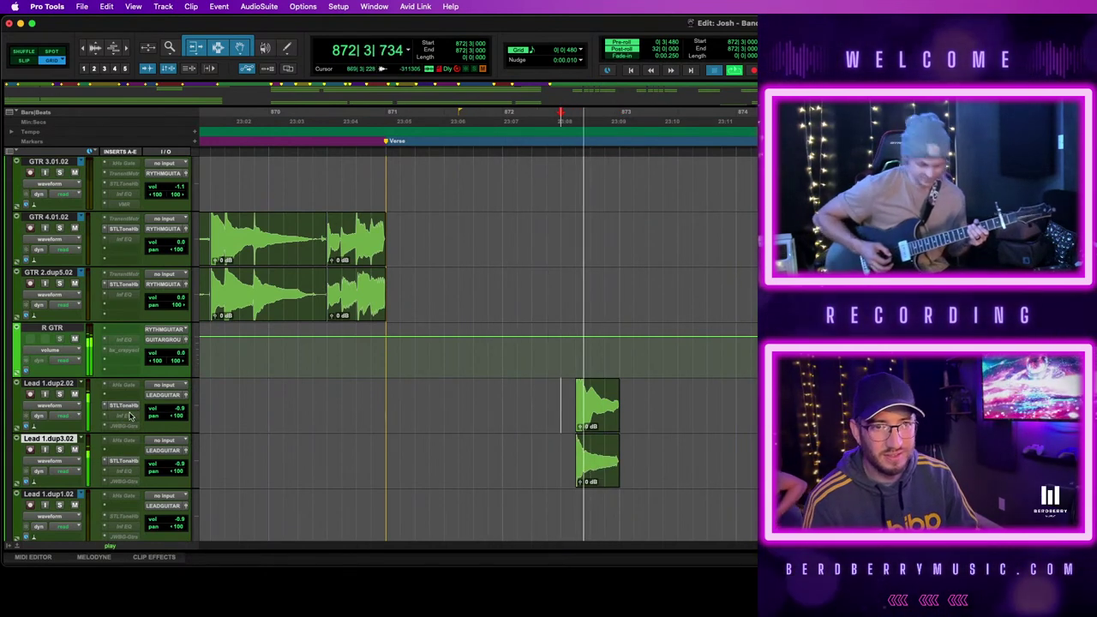
key(space)
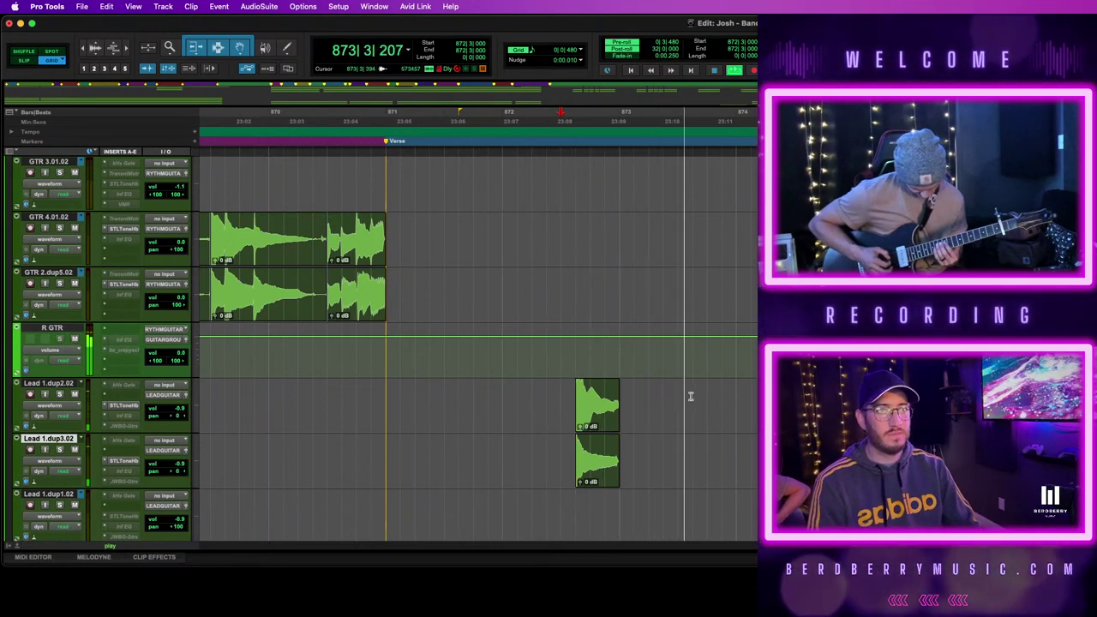
key(space)
Record a lead lick on Audio 3 from 873|1|000, and audition it from 875|1|000
scroll(601, 377, up, 5)
scroll(601, 377, up, 1)
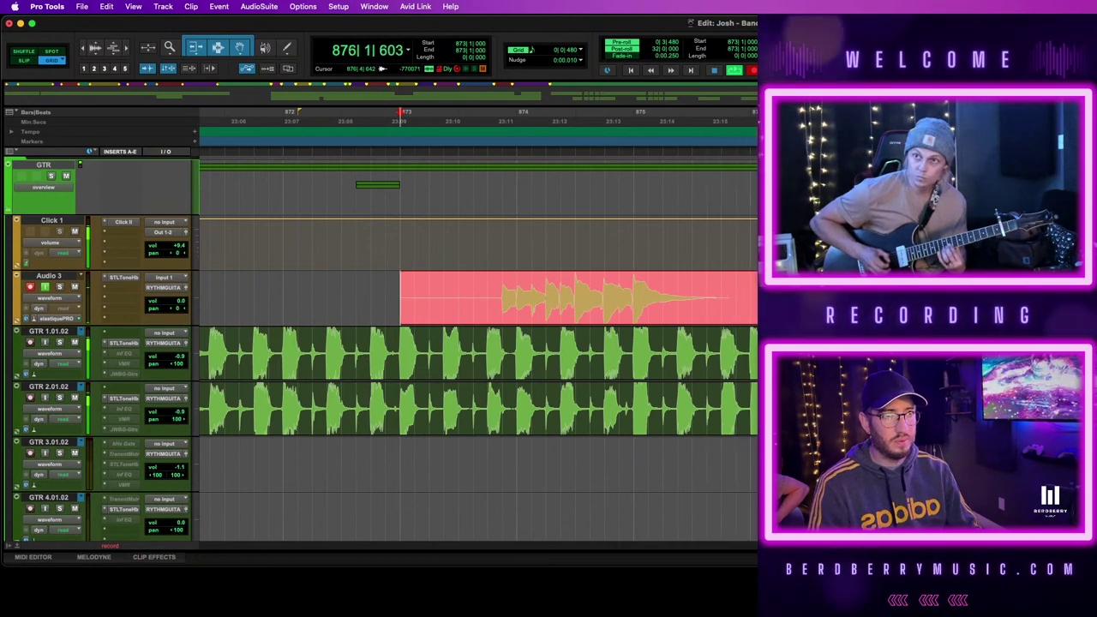
key(space)
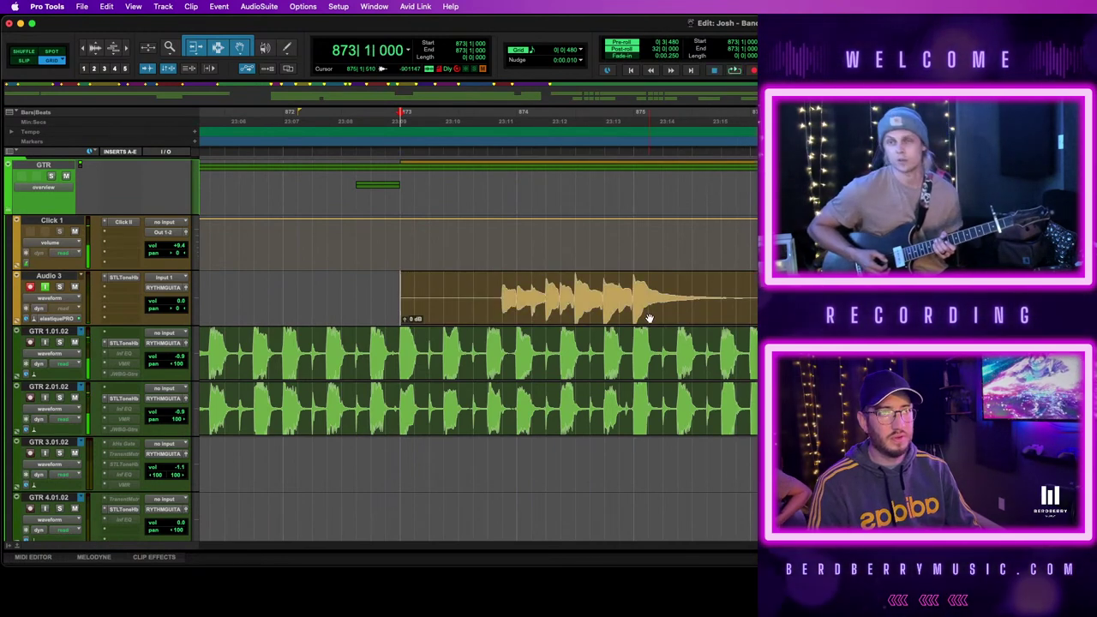
click(630, 280)
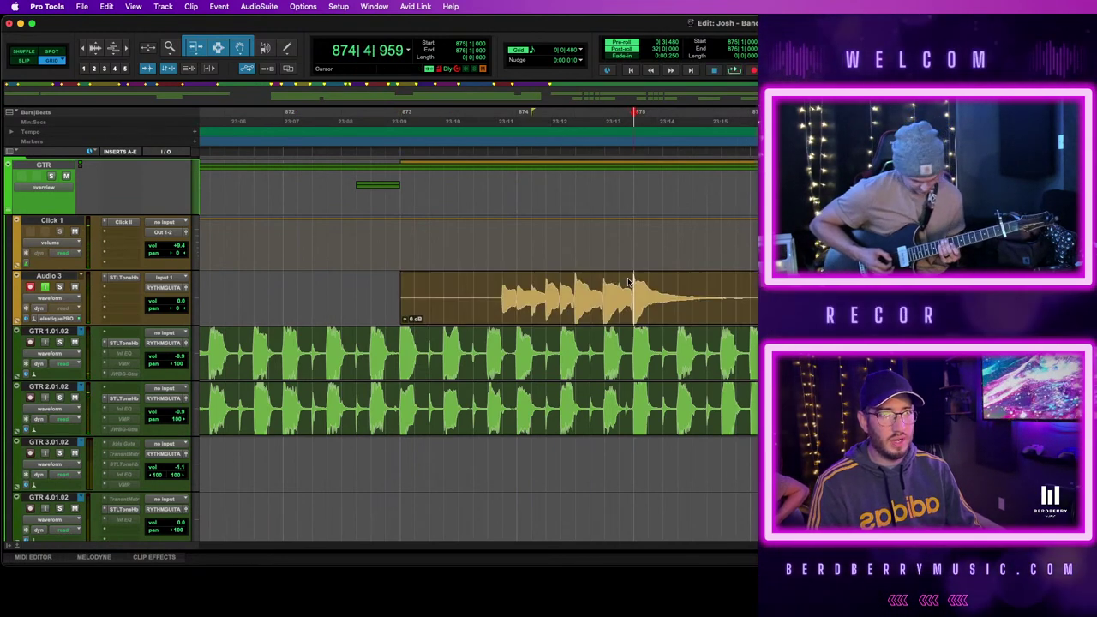
key(space)
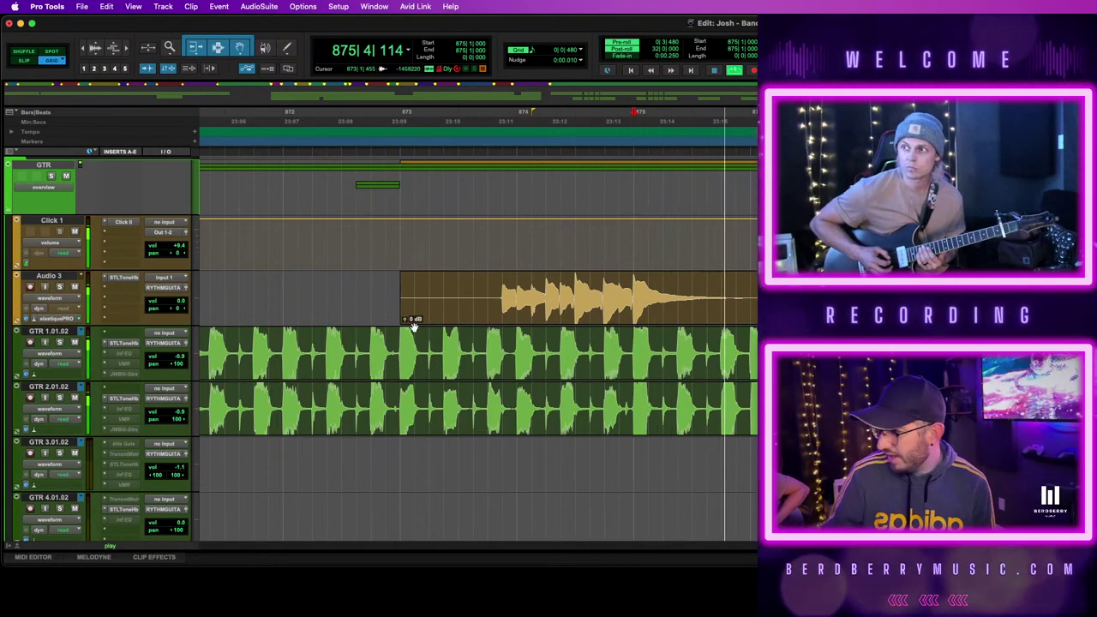
Re-record the lick over the selected Audio 3 clip from 873|1|000 with pre-roll
click(566, 320)
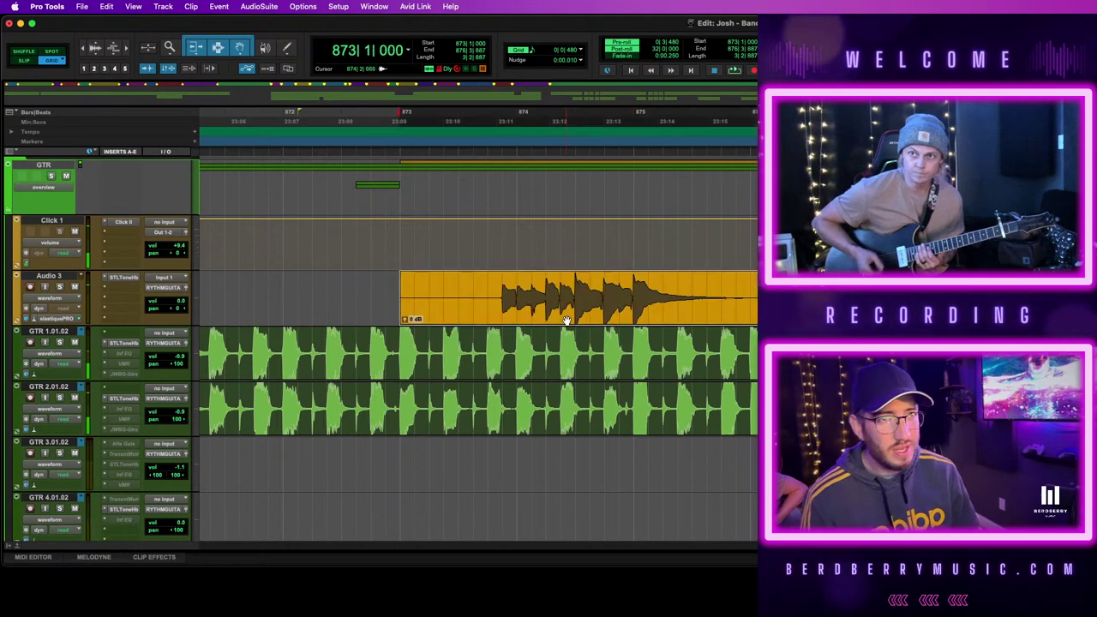
key(space)
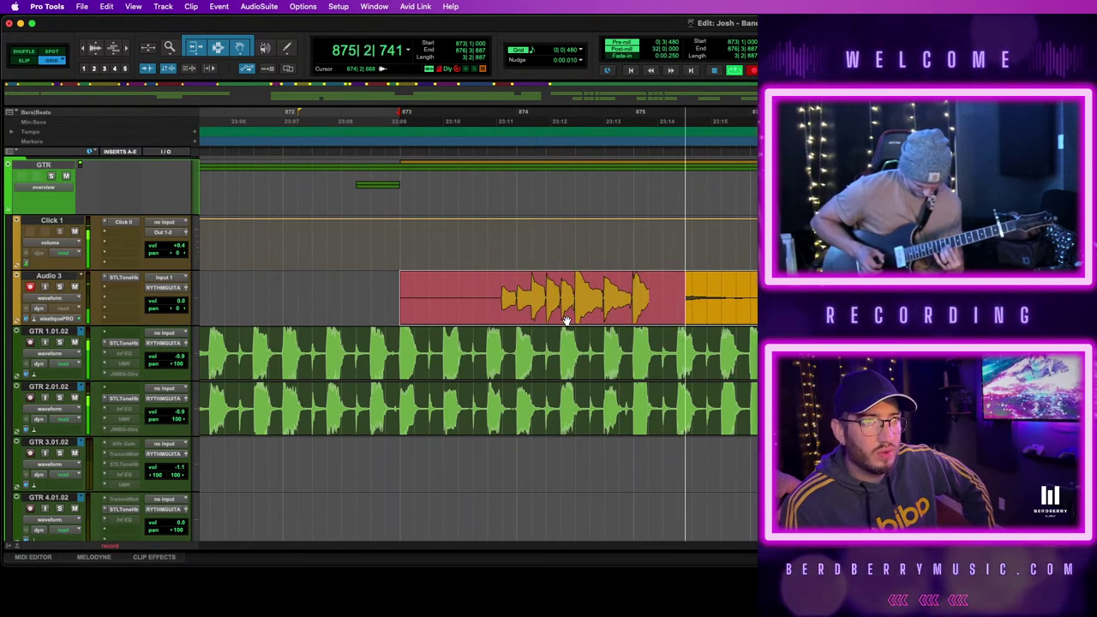
key(space)
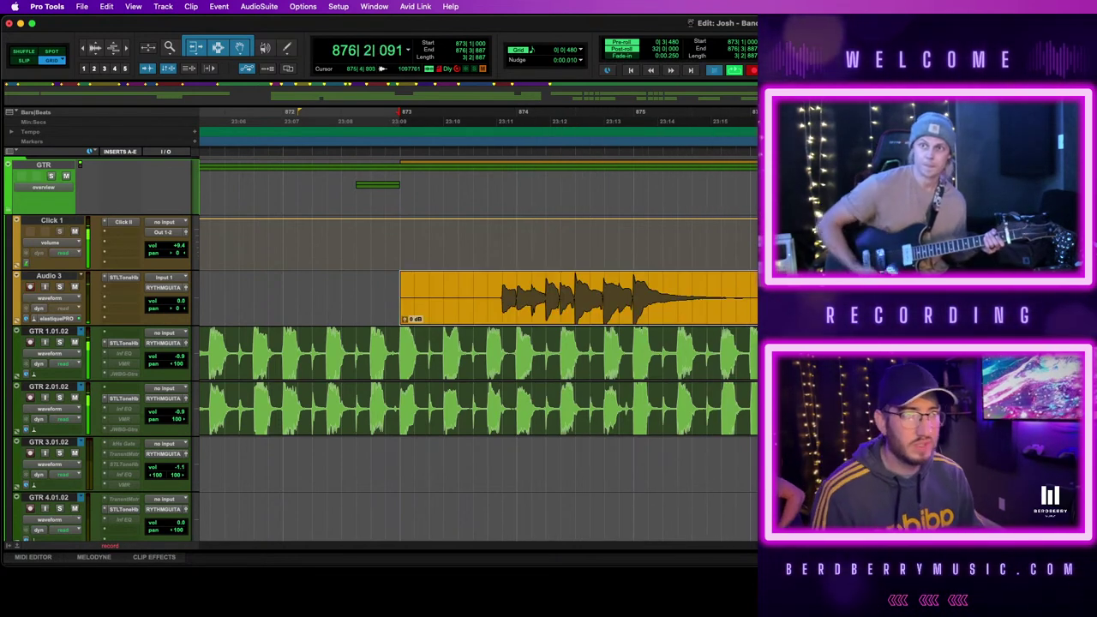
Trim the lick to run from 873|4|480 to 876|1|000 and move it to Lead 1.dup2.02
click(744, 278)
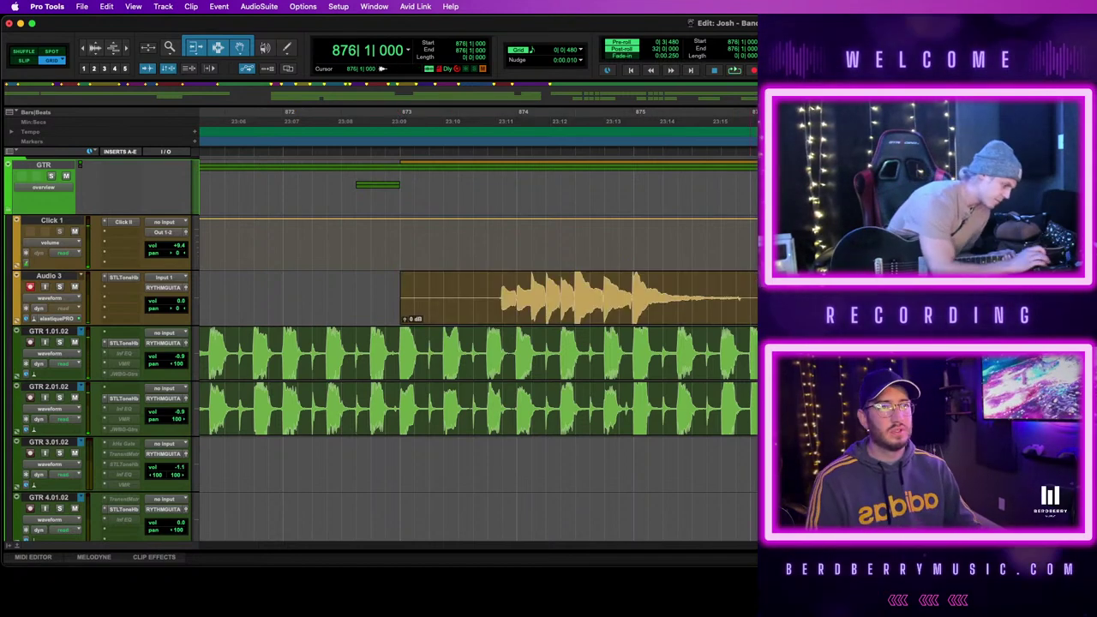
click(644, 310)
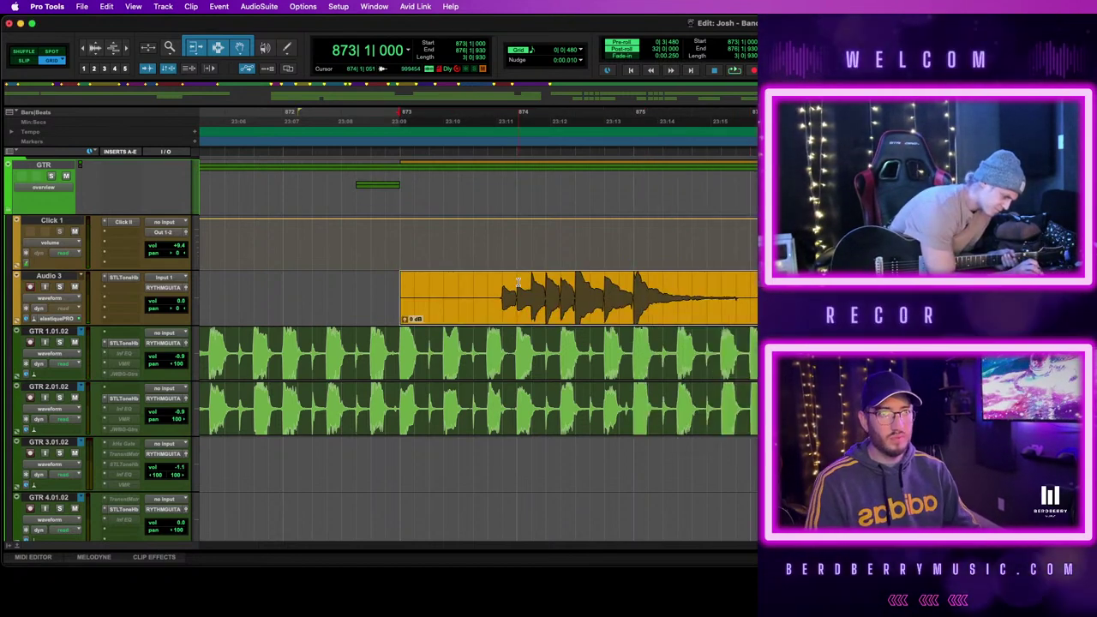
drag(504, 283, 363, 295)
key(BackSpace)
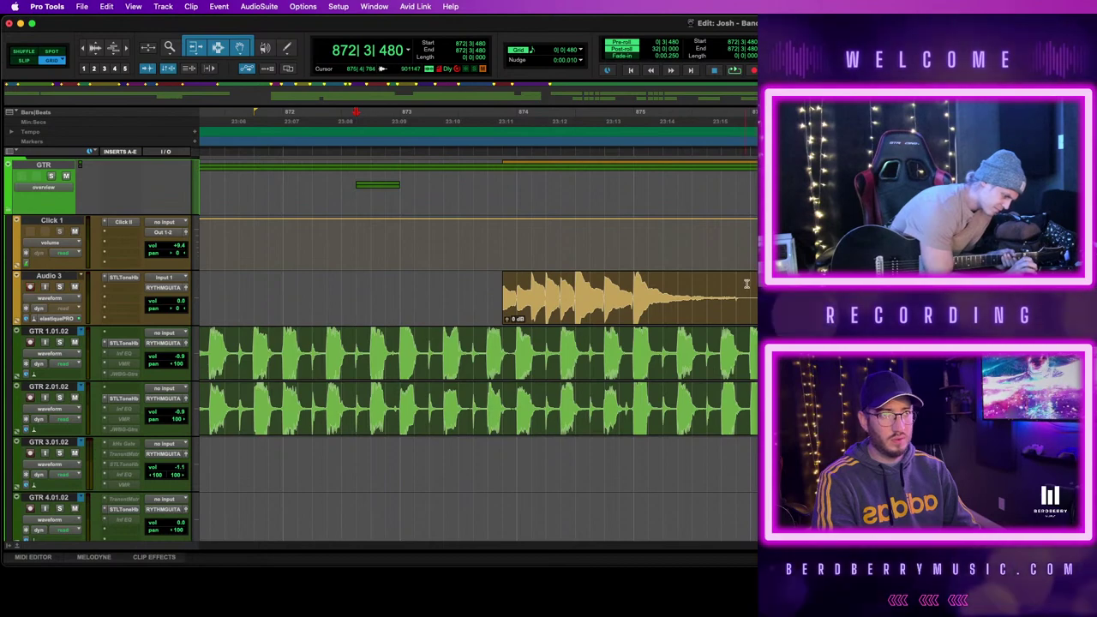
drag(615, 312, 615, 408)
Play back the moved lick on Lead 1.dup2.02 from 873|4|480 with pre-roll
click(483, 389)
scroll(483, 388, up, 5)
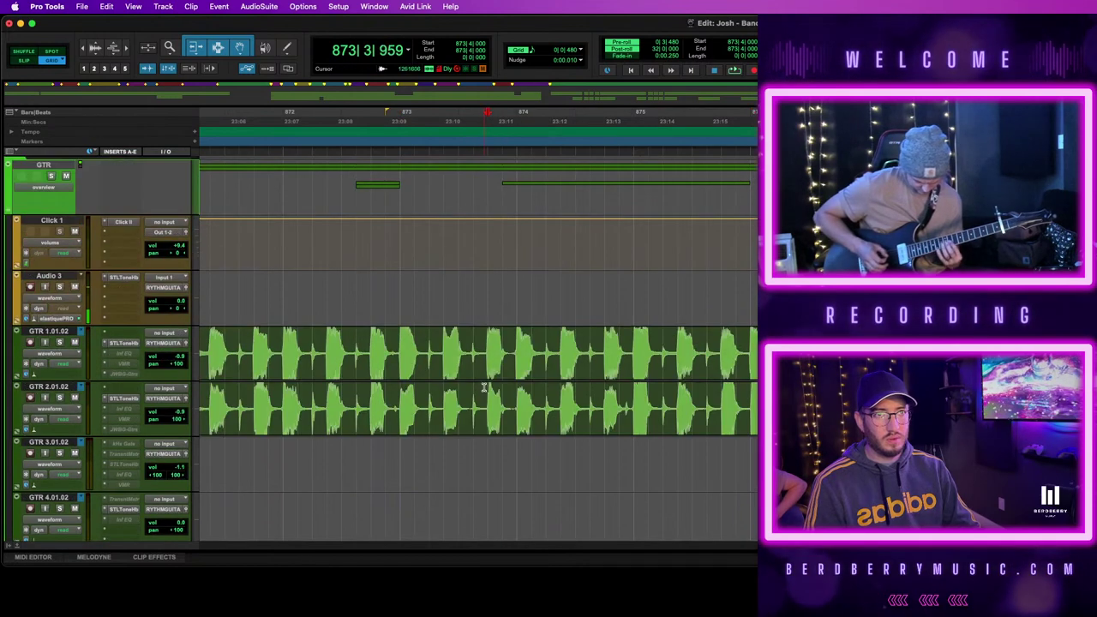
click(501, 288)
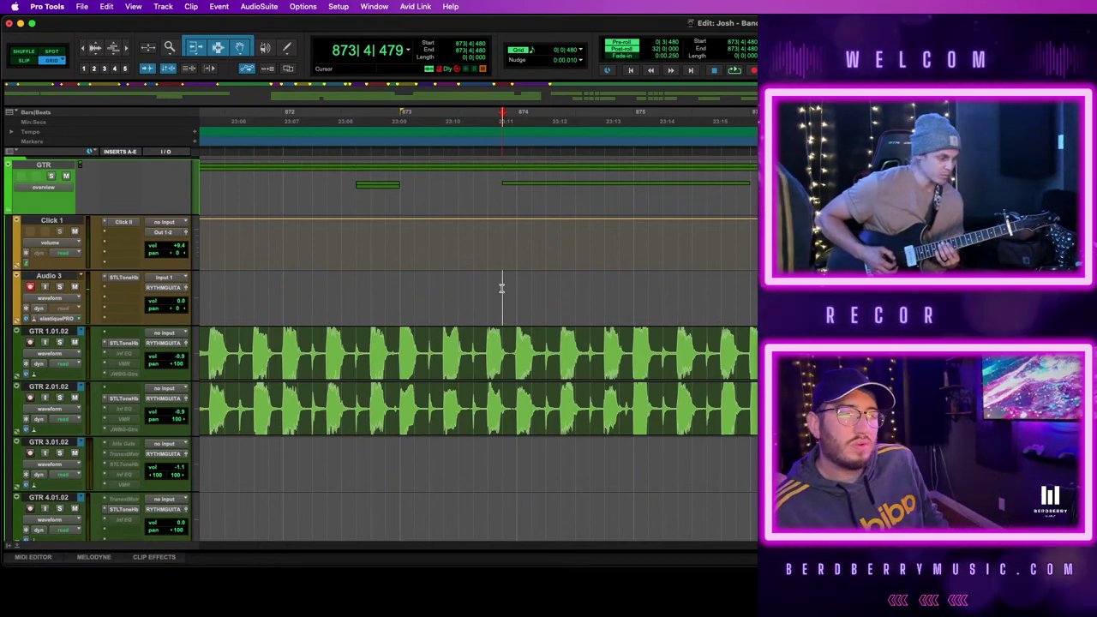
key(space)
scroll(607, 306, down, 8)
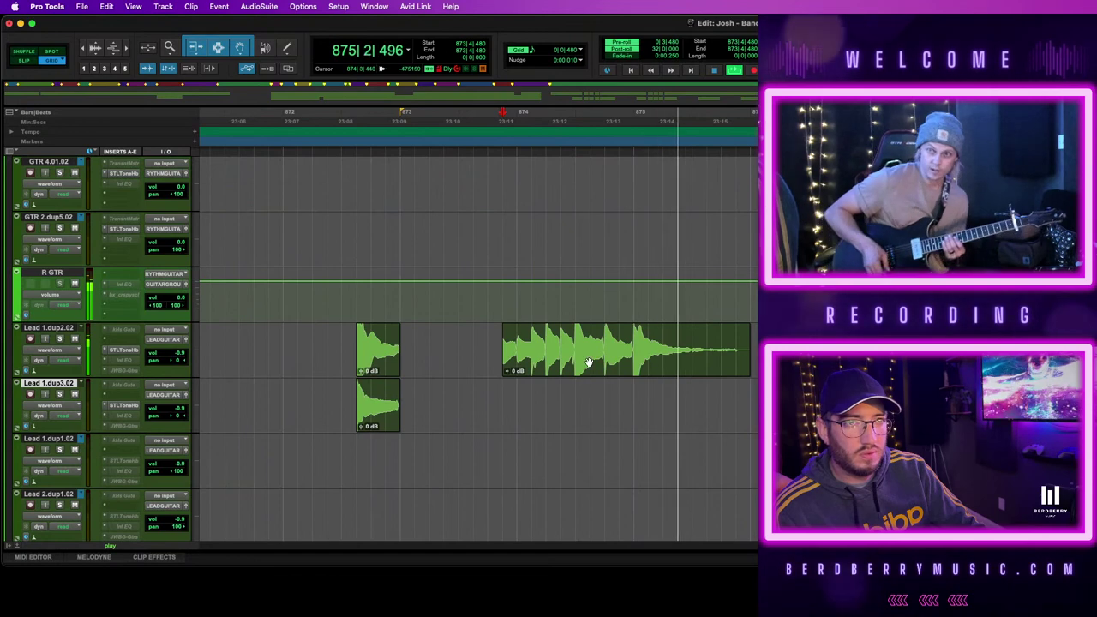
key(space)
Record a second take of the lick on Audio 3 from 873|4|000 as a layer for Lead 1.dup2.02
click(484, 336)
scroll(484, 335, up, 5)
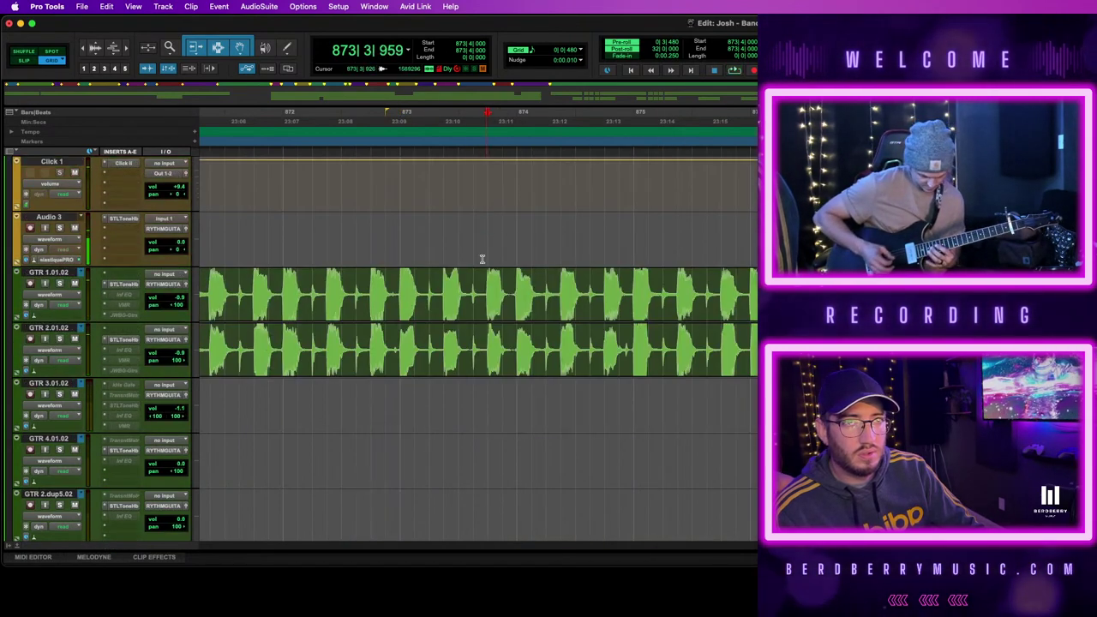
key(space)
scroll(643, 335, down, 8)
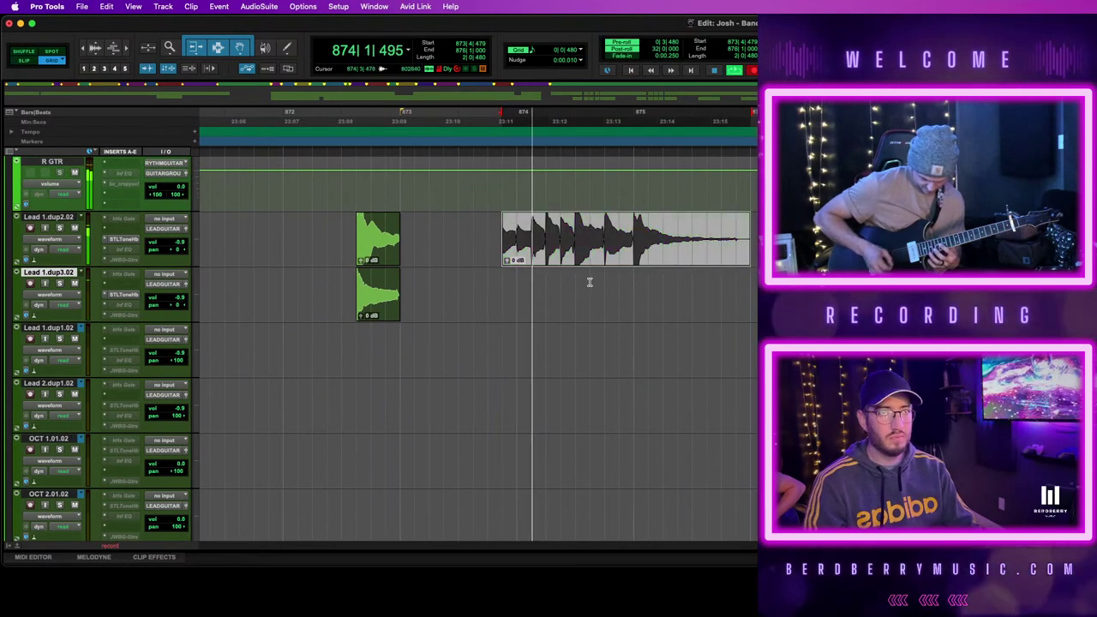
scroll(588, 266, up, 8)
scroll(590, 281, down, 3)
key(space)
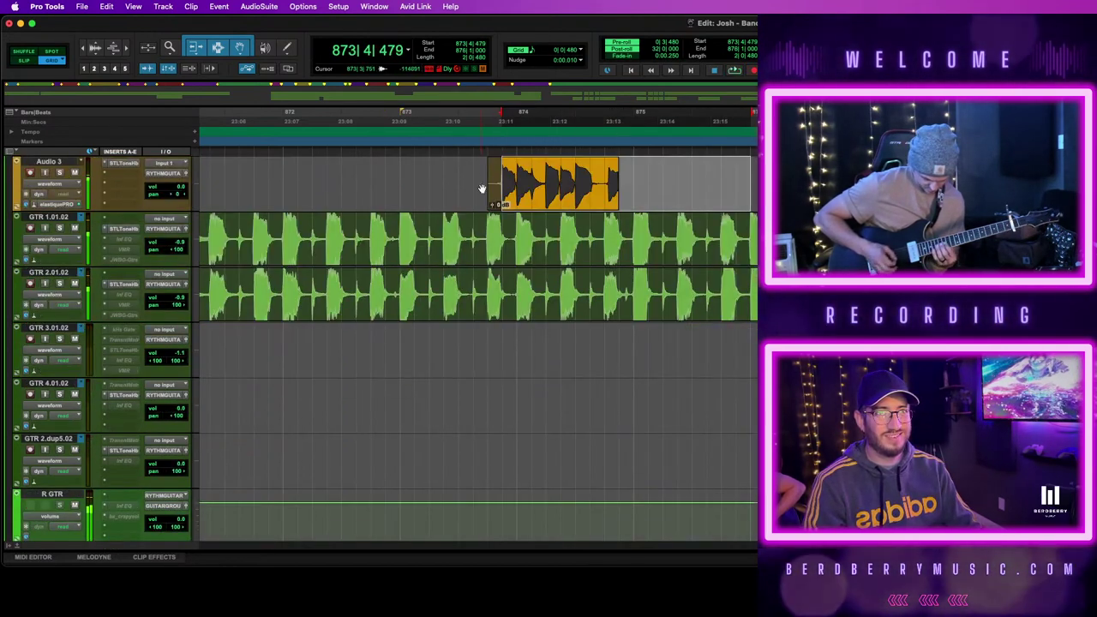
Try further takes of the second lick on Audio 3 from 873|4|000, stopping and restarting the recording
click(485, 168)
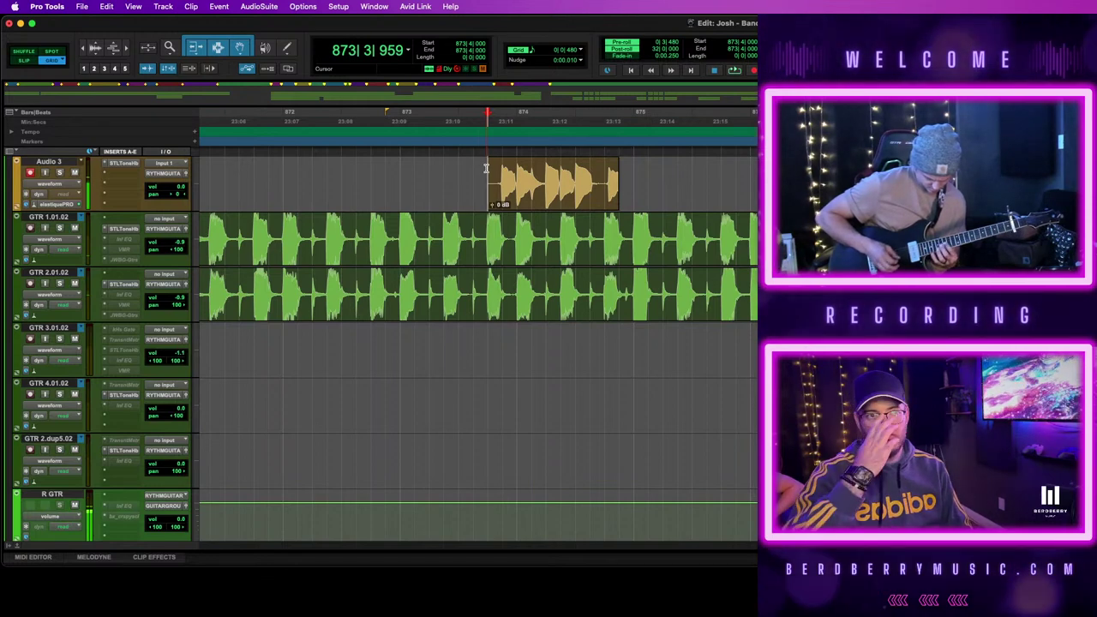
key(space)
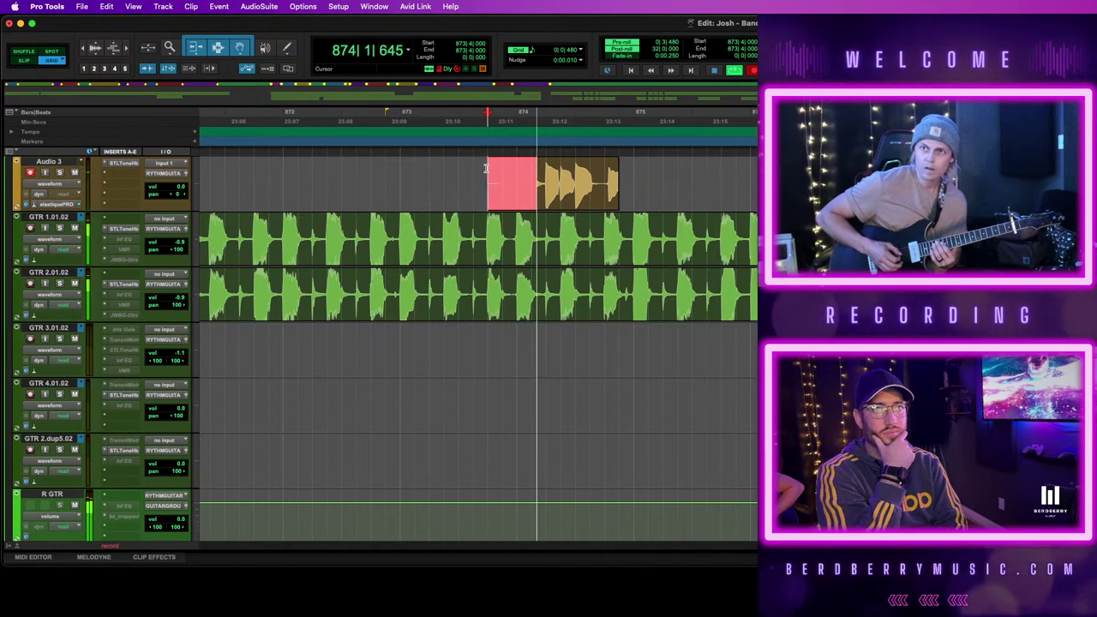
key(space)
key(super+space)
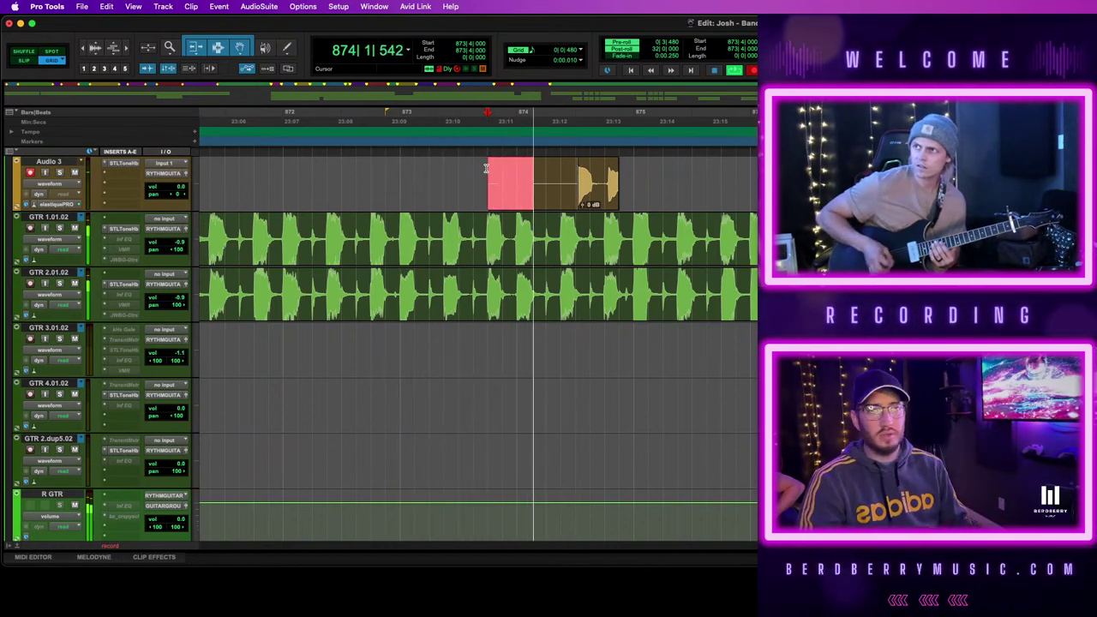
key(space)
key(space)
key(space)
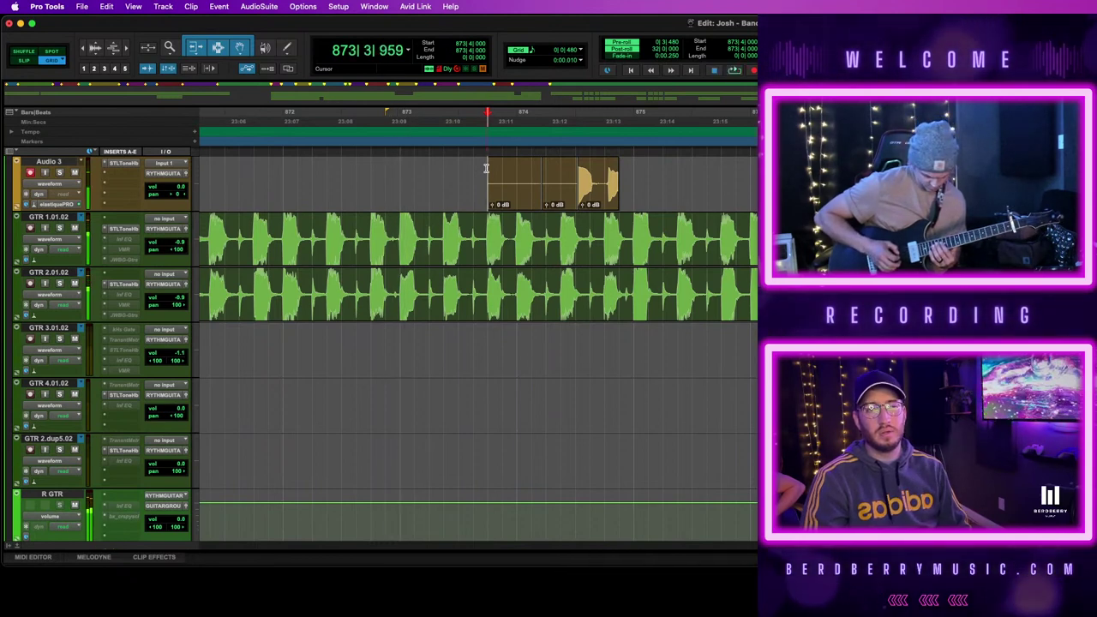
Record a take of the second lick on Audio 3 from 873|2|480 and trim its start to 873|4|480
click(460, 166)
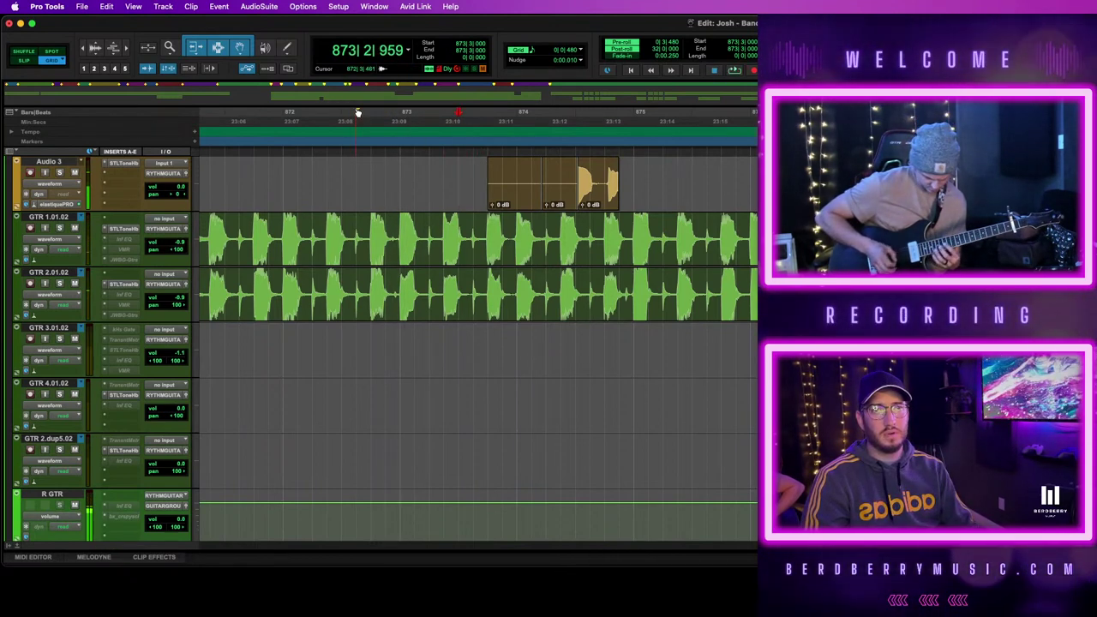
click(444, 166)
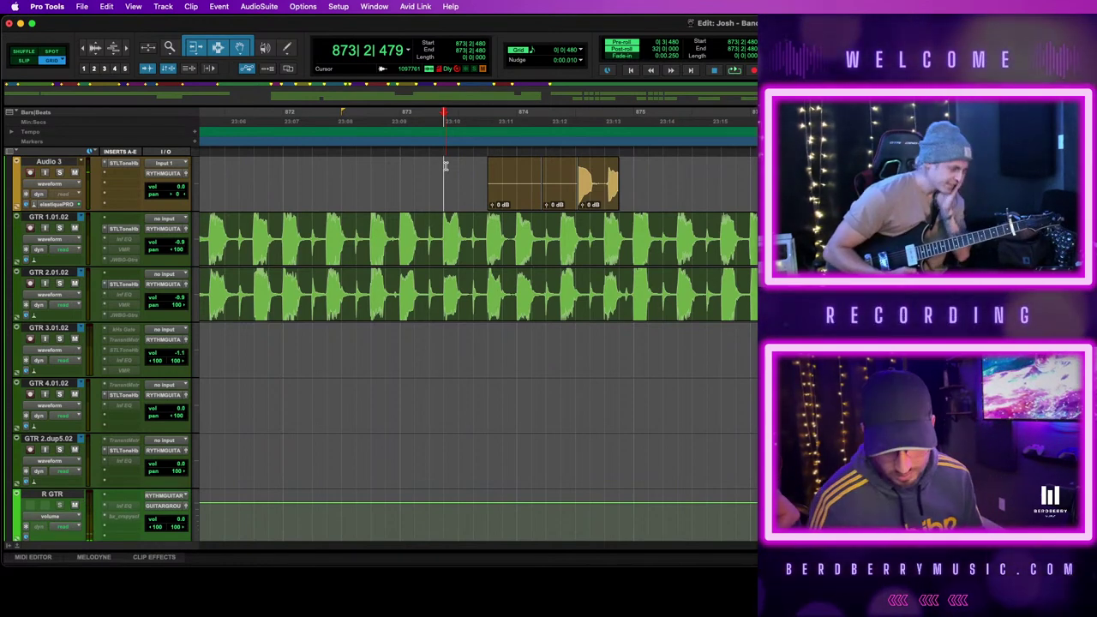
scroll(446, 166, left, 5)
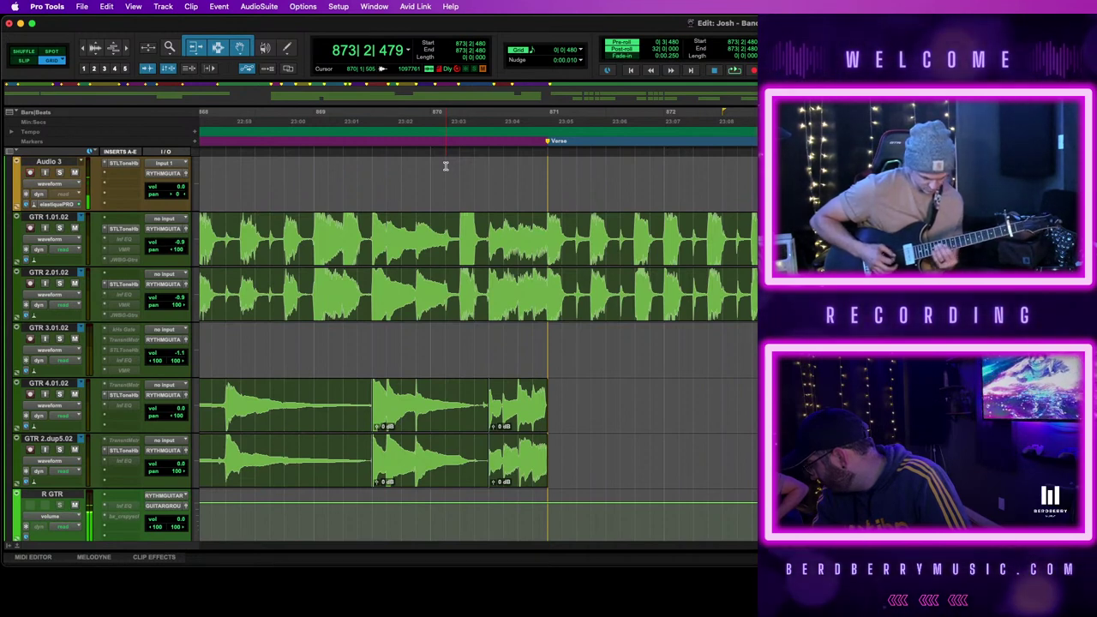
key(space)
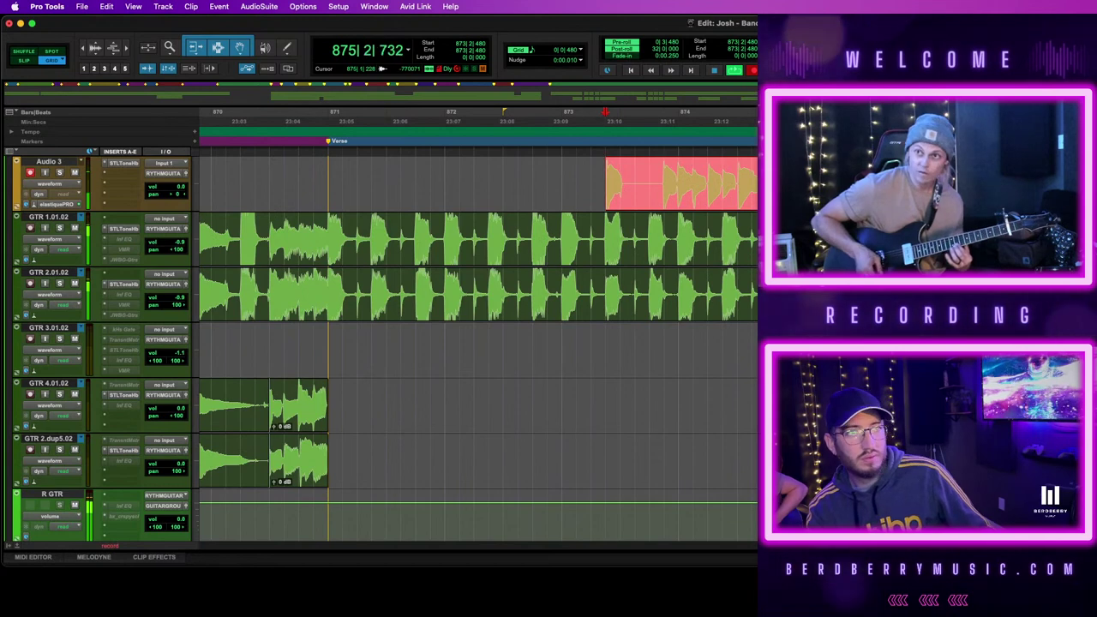
key(space)
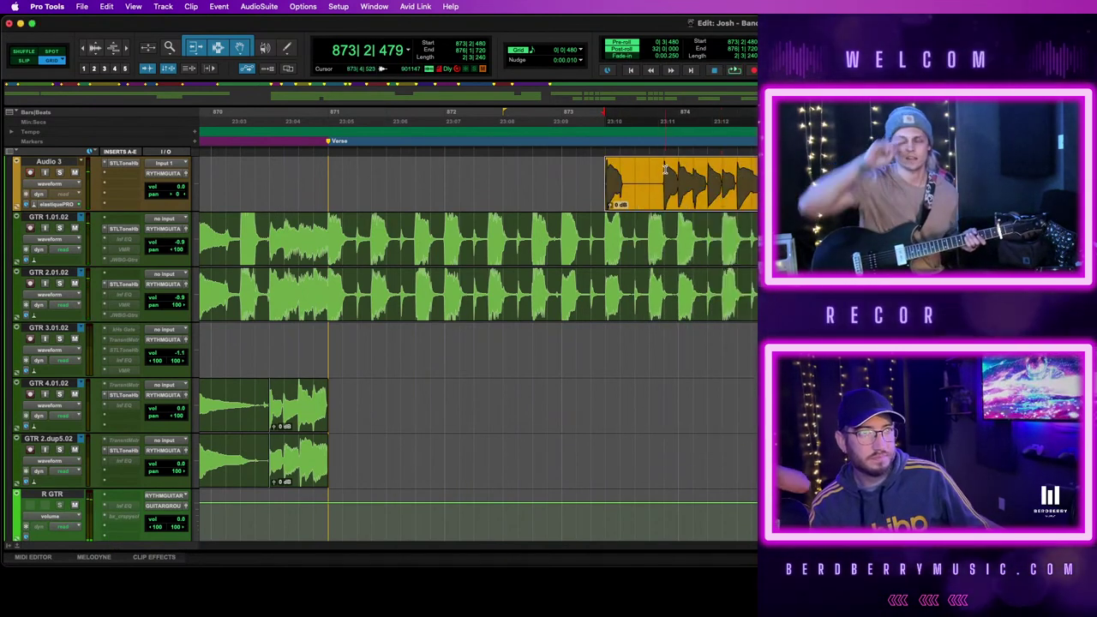
drag(663, 179, 568, 183)
key(BackSpace)
click(716, 197)
Unmute the lick on Lead 1.dup2.02 and play it back with pre-roll to compare it with the Audio 3 take
scroll(713, 195, down, 5)
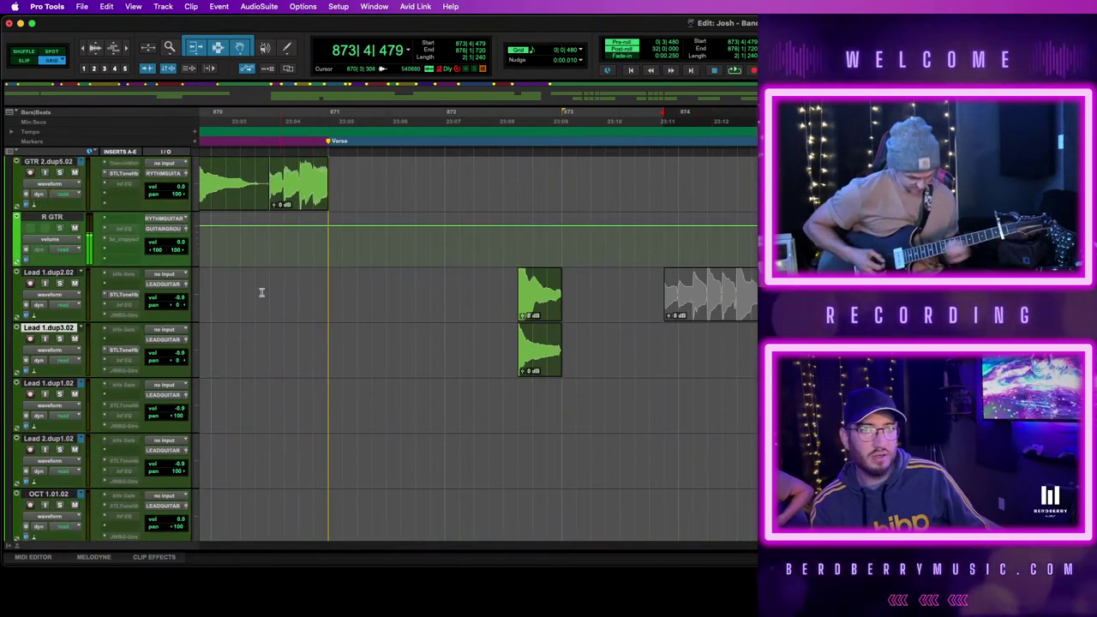
click(734, 305)
key(space)
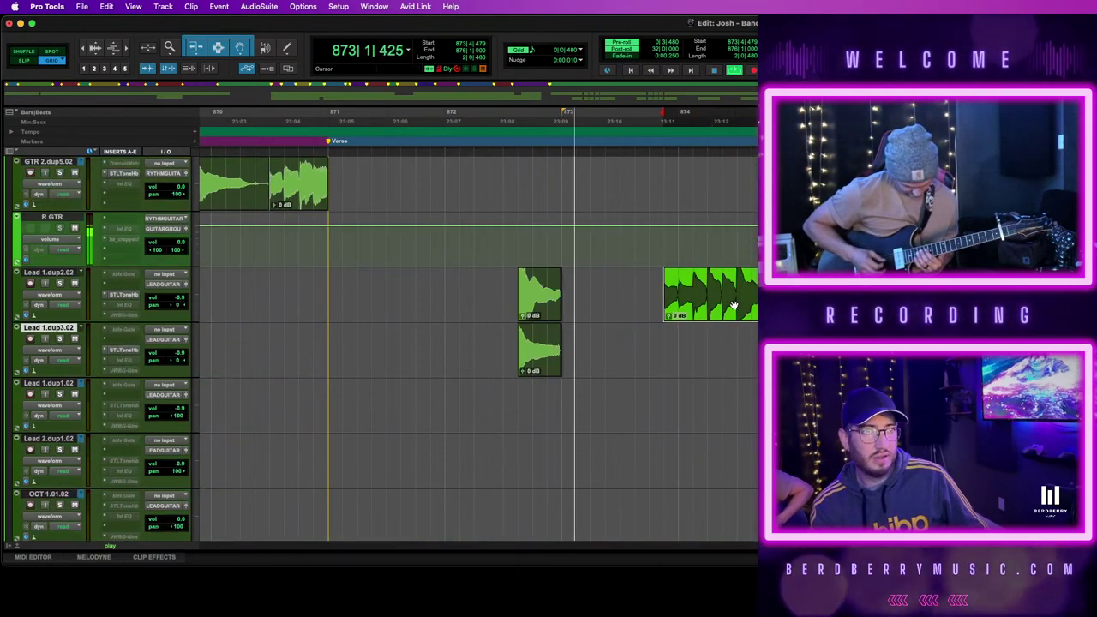
scroll(111, 214, up, 5)
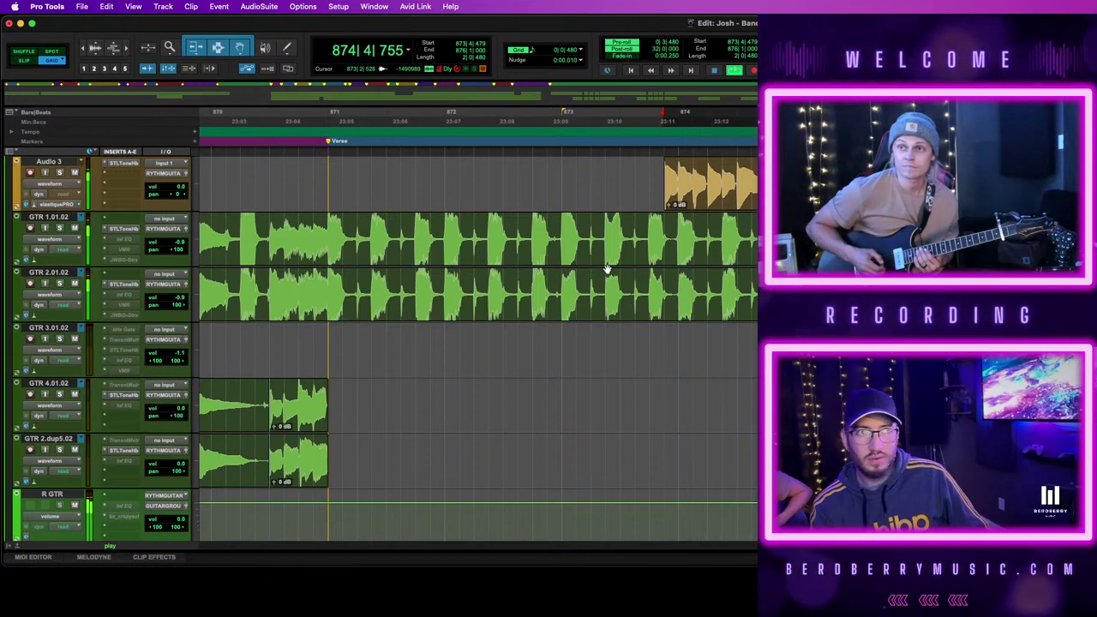
key(space)
key(space)
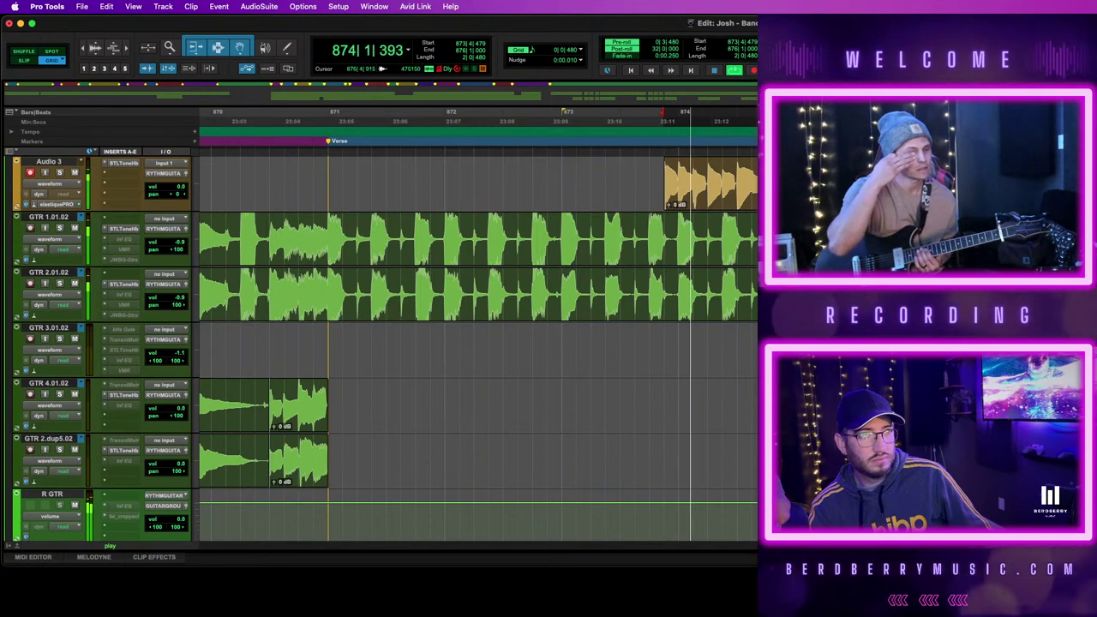
click(711, 183)
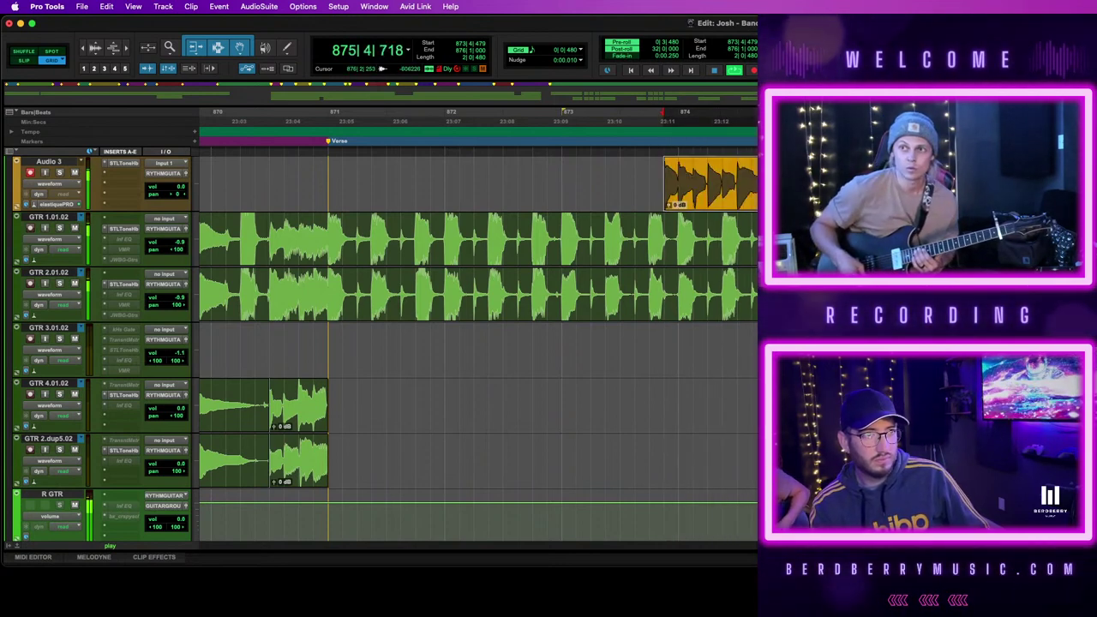
key(space)
key(space)
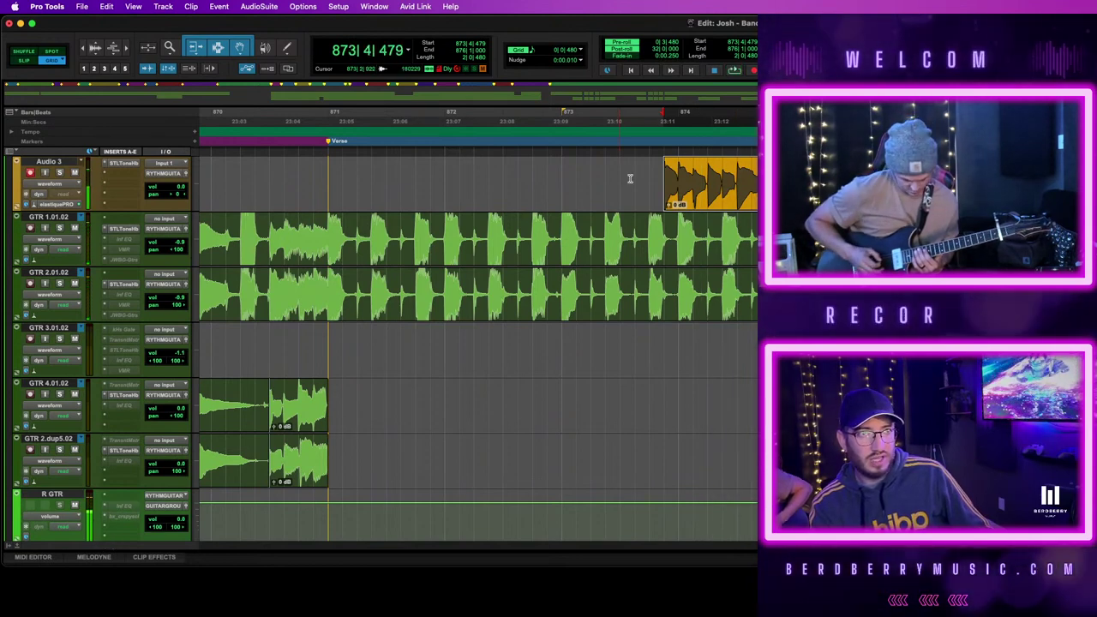
Re-record the second layer of the lick on Audio 3 from 873|4|000, restarting after an aborted pass
drag(664, 172, 648, 172)
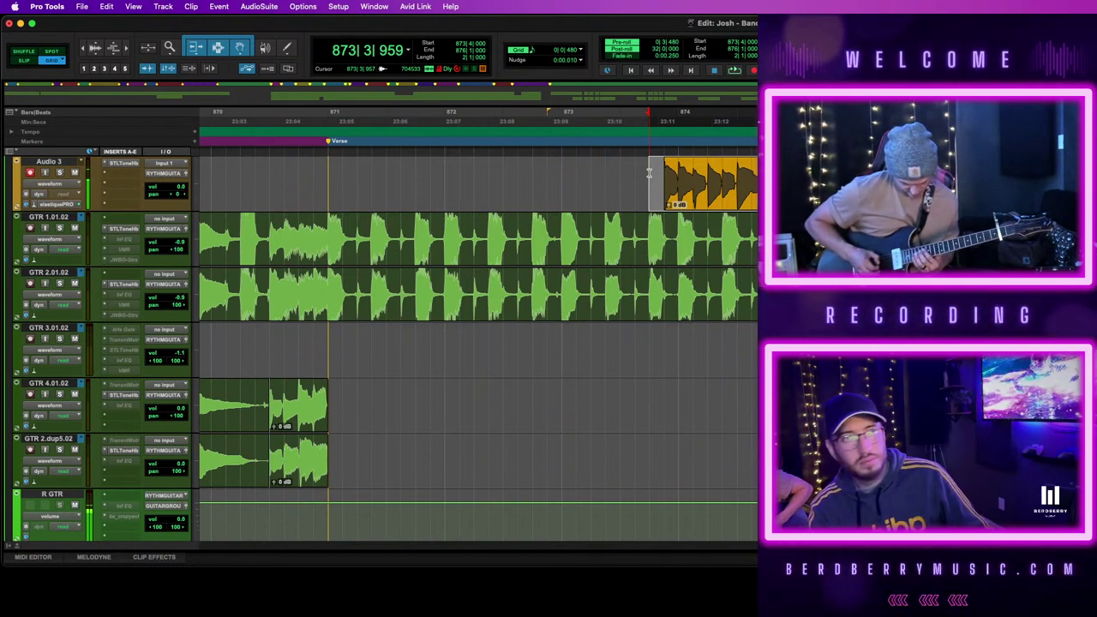
click(648, 172)
key(space)
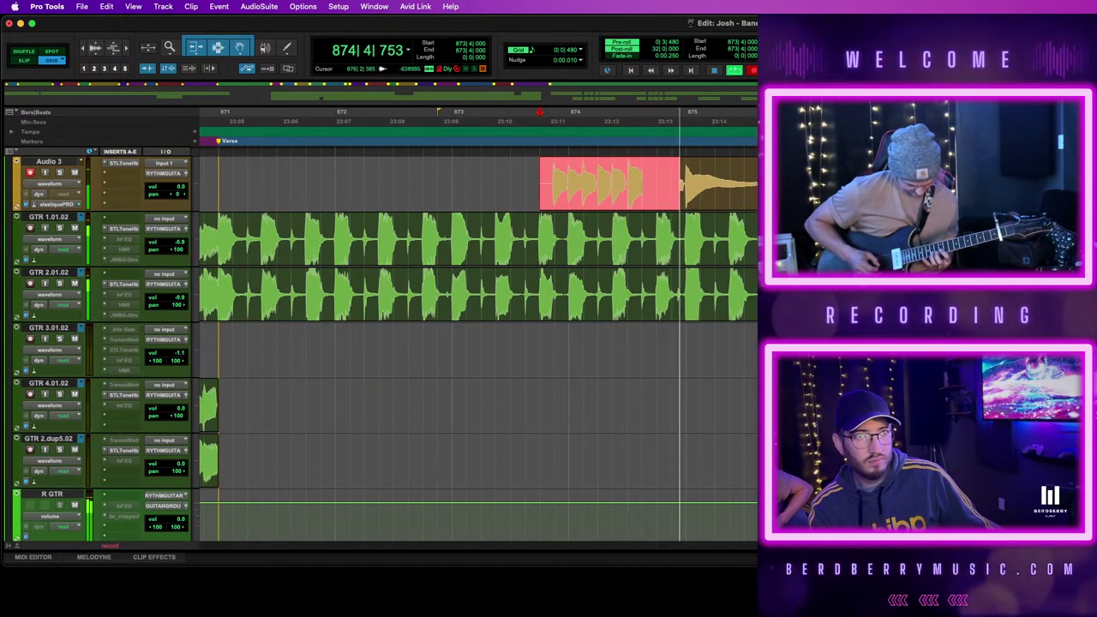
key(space)
key(space)
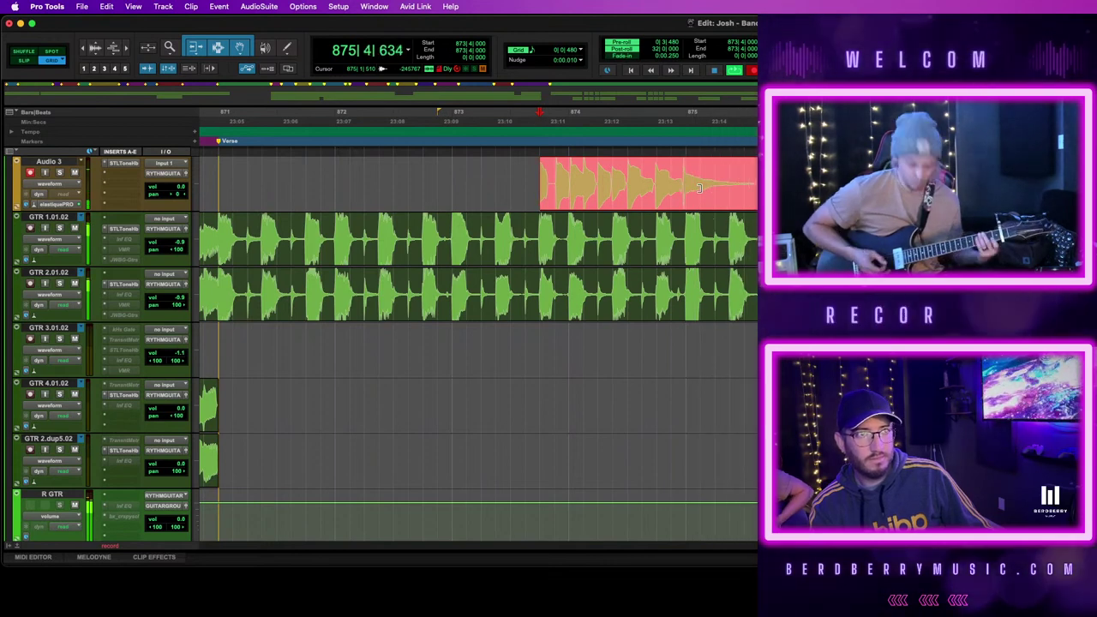
key(space)
Quantize the new Audio 3 take's elastic audio events to a 1/16 note grid and trim its start to 873|4|480
click(616, 199)
key(alt+0)
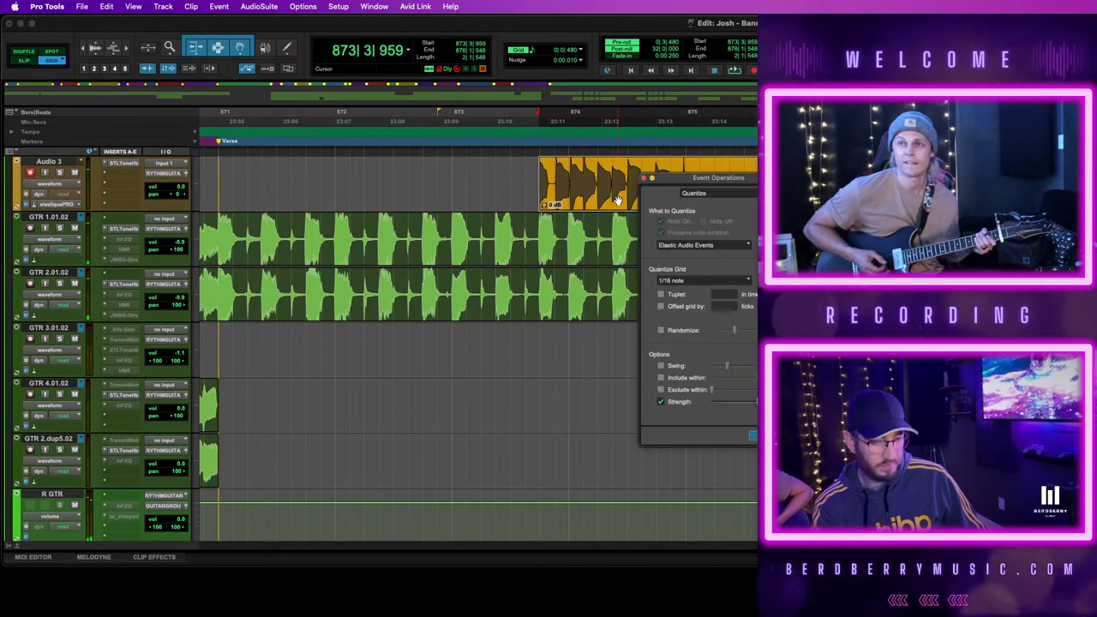
key(Return)
drag(555, 176, 509, 175)
key(BackSpace)
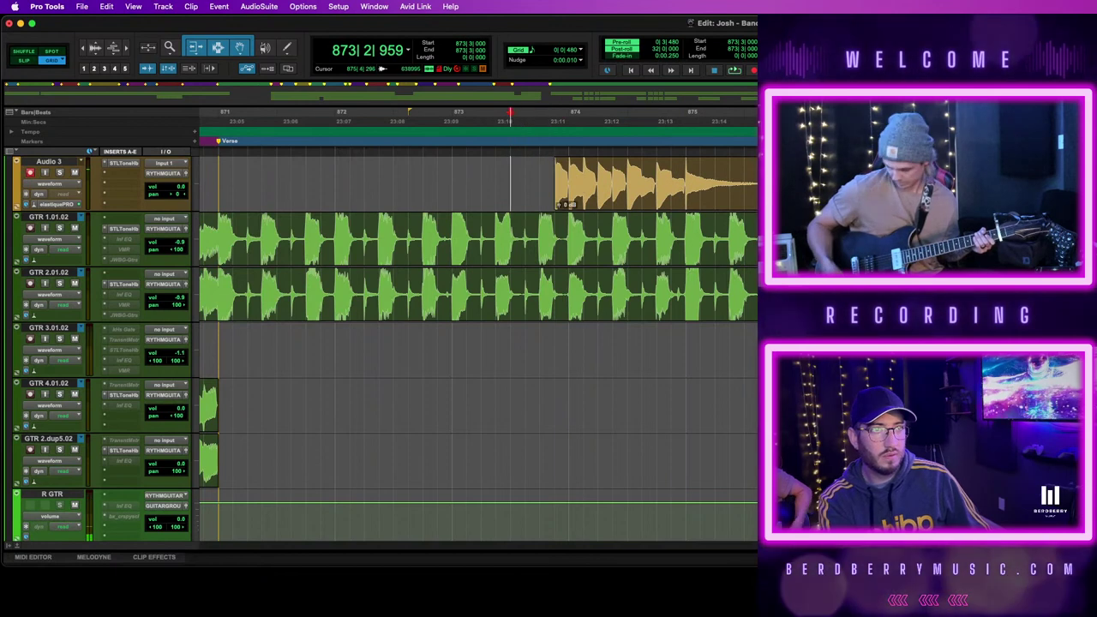
Move the trimmed lick from Audio 3 to Lead 1.dup3.02, keeping its position at 873|4|480 to 876|1|000
click(685, 199)
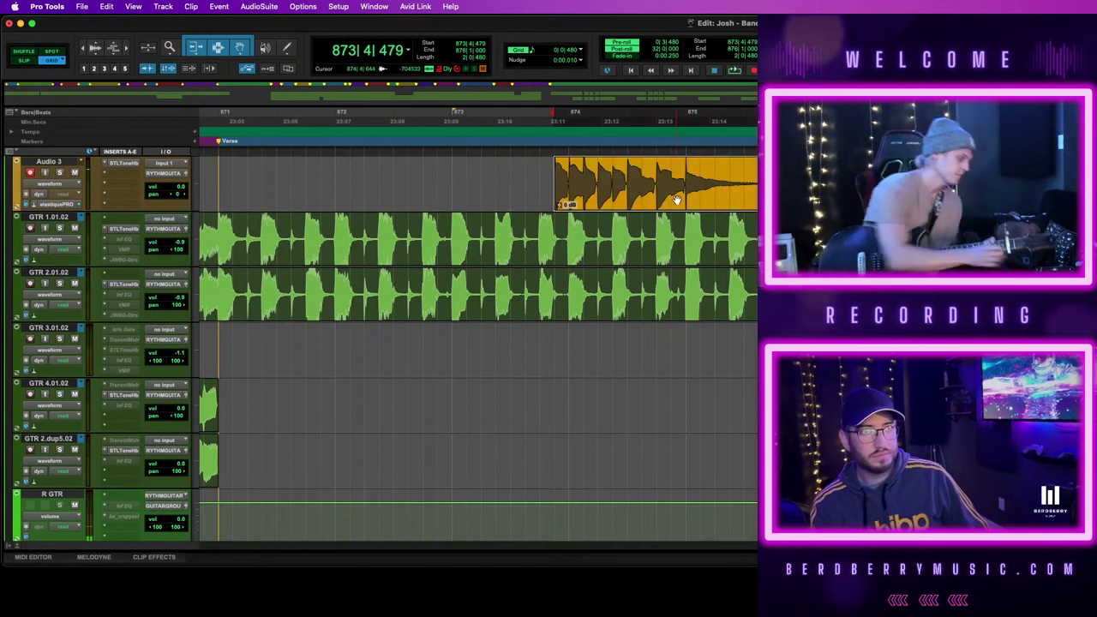
drag(677, 199, 678, 407)
scroll(752, 377, up, 2)
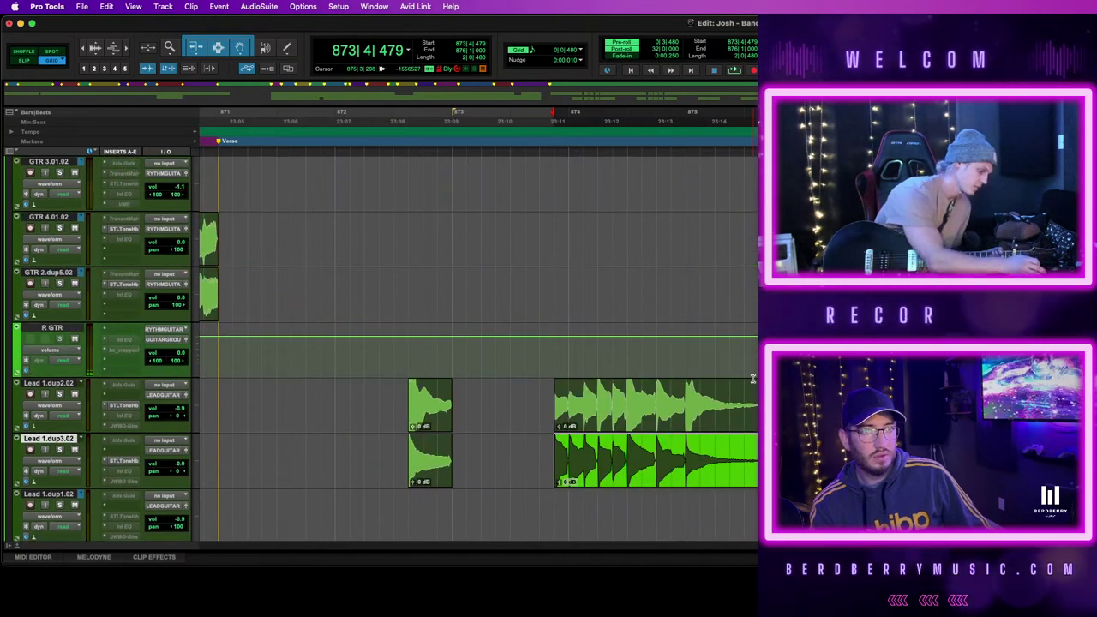
Try a take of the next lick on Audio 3 from 875|4|000
scroll(752, 379, up, 4)
scroll(752, 379, down, 4)
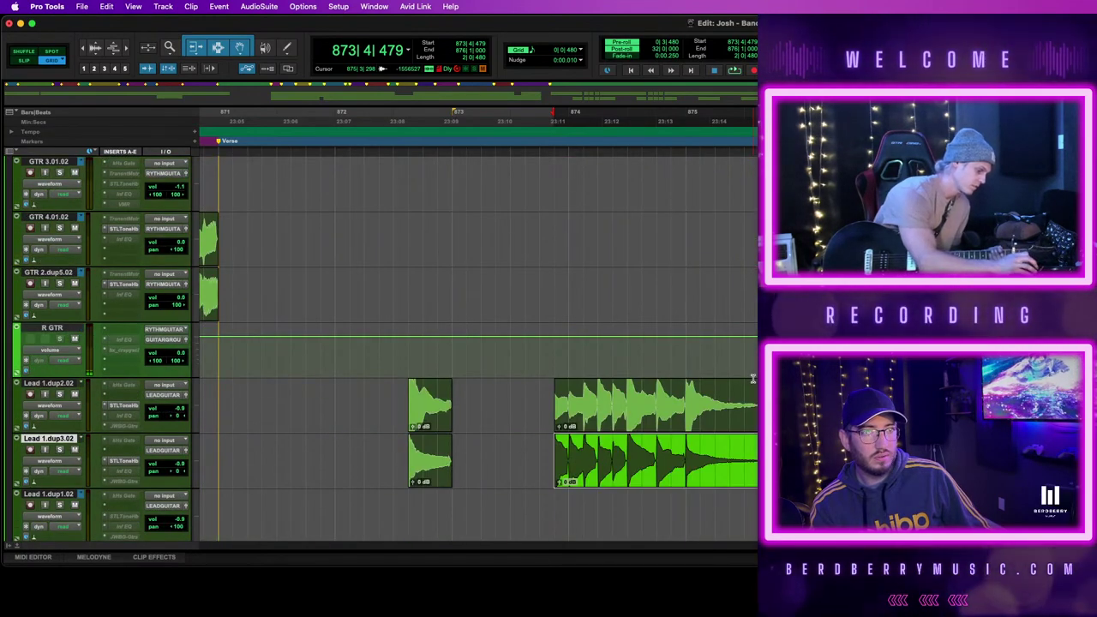
scroll(752, 377, up, 5)
click(686, 223)
key(space)
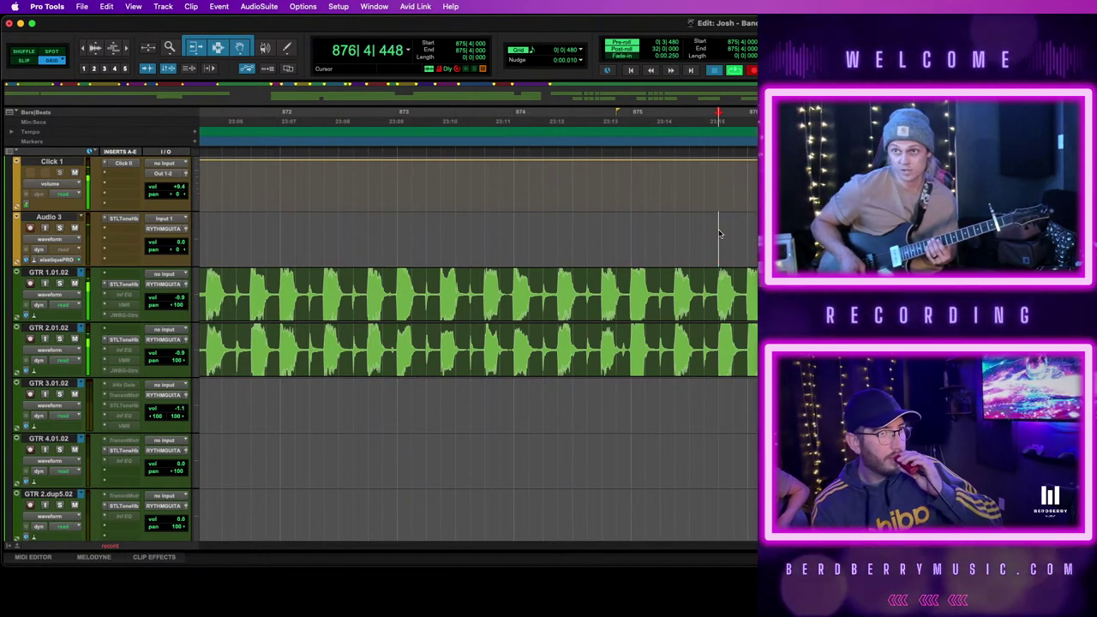
key(space)
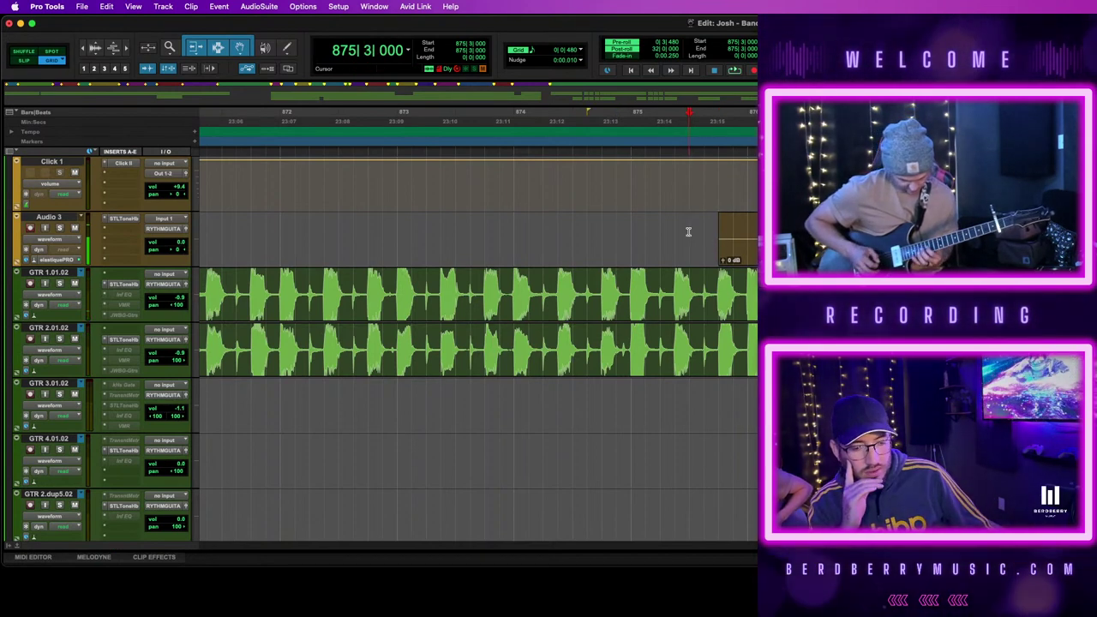
Examine the arrangement from the Heavy Intro and Pre Verse through the Verse, Prechorus and Chorus
key(r)
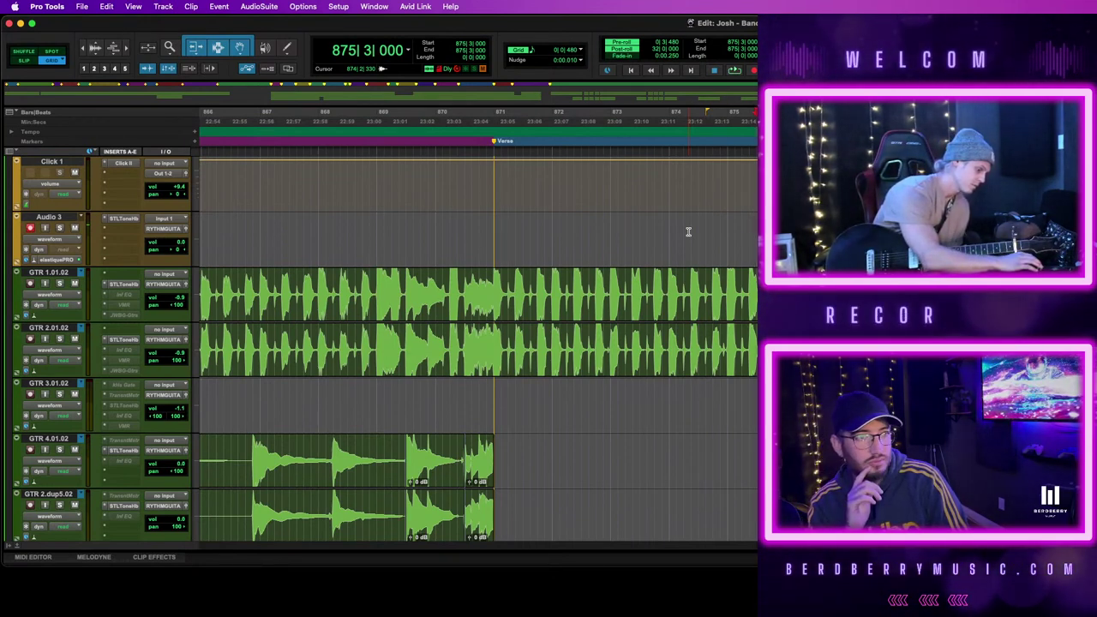
key(r)
key(r)
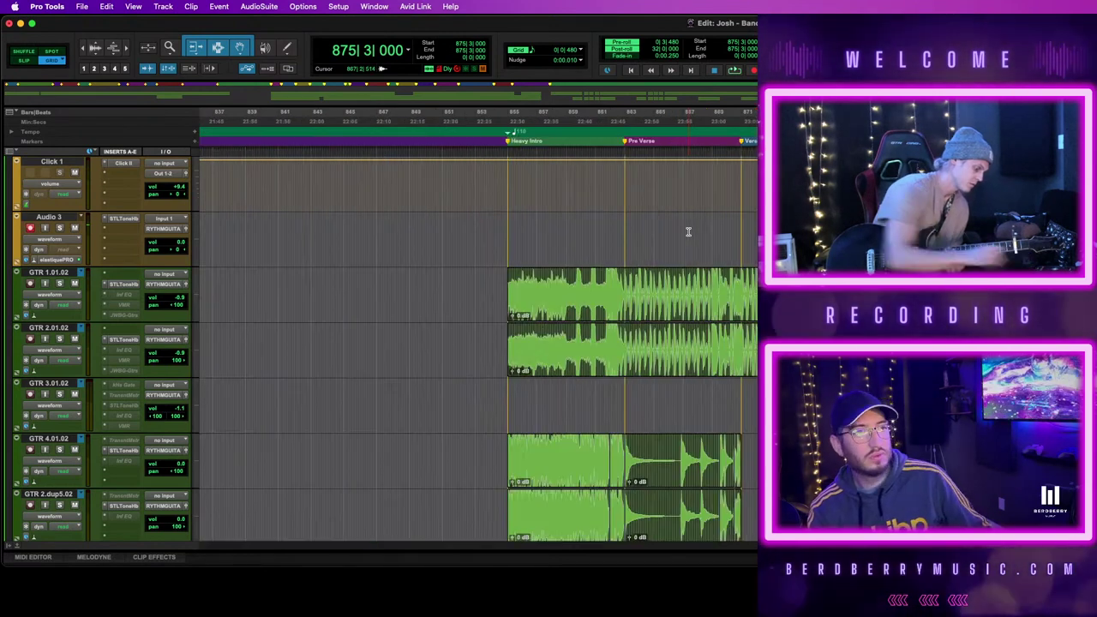
scroll(729, 228, right, 2)
scroll(478, 347, right, 2)
key(t)
key(t)
key(t)
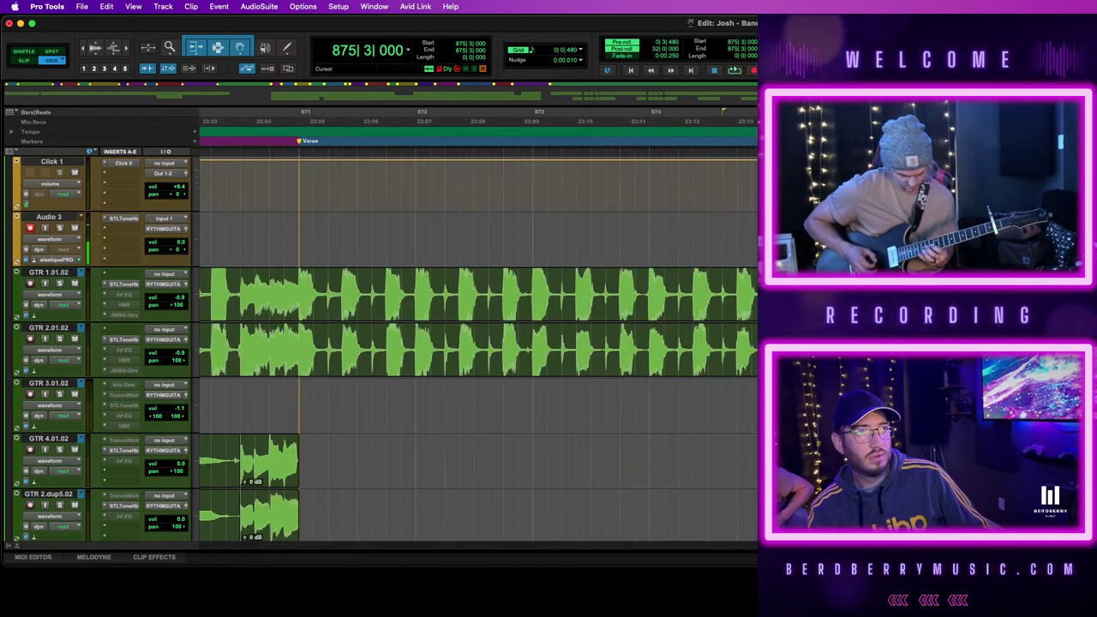
key(super+bracketleft)
key(super+bracketleft)
key(super+bracketleft)
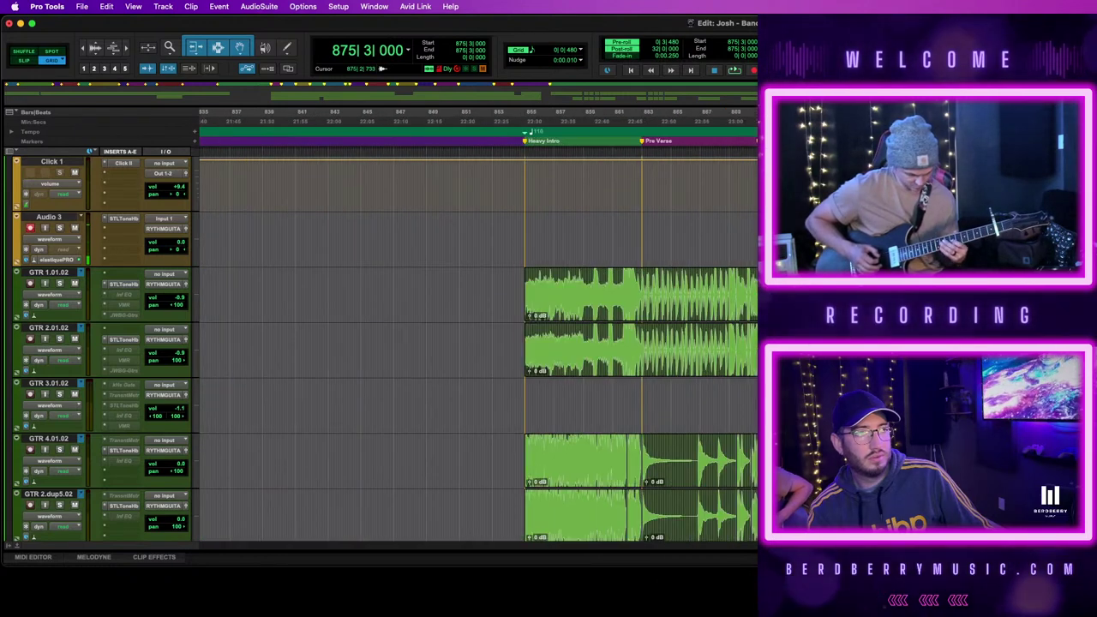
scroll(477, 347, right, 5)
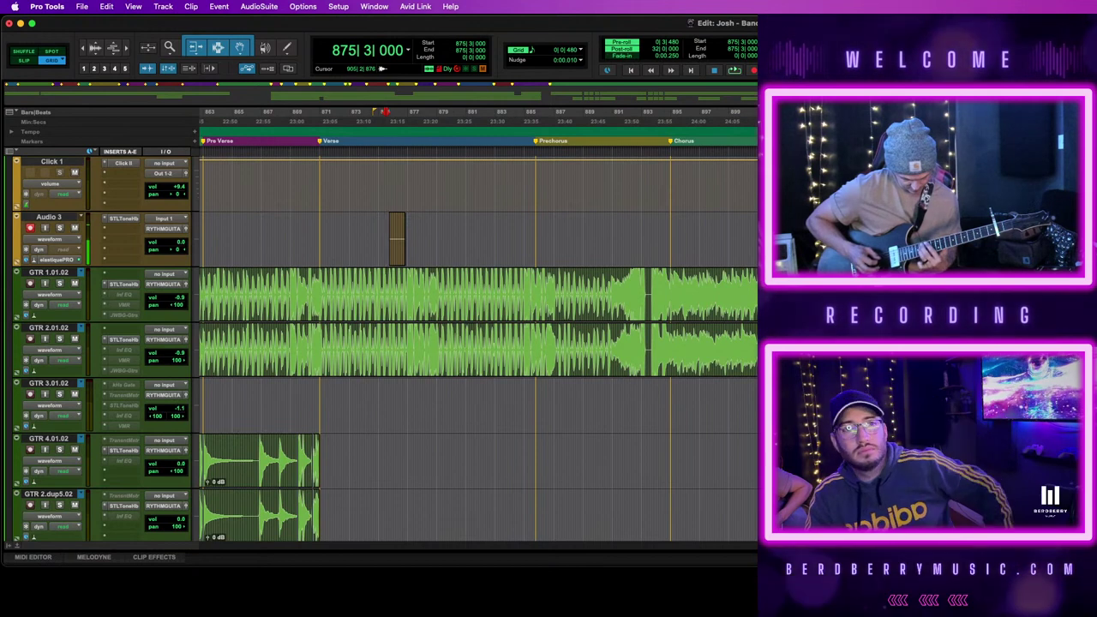
Record the next lick on Audio 3 from 875|3|000 and trim its start to 876|1|000
key(space)
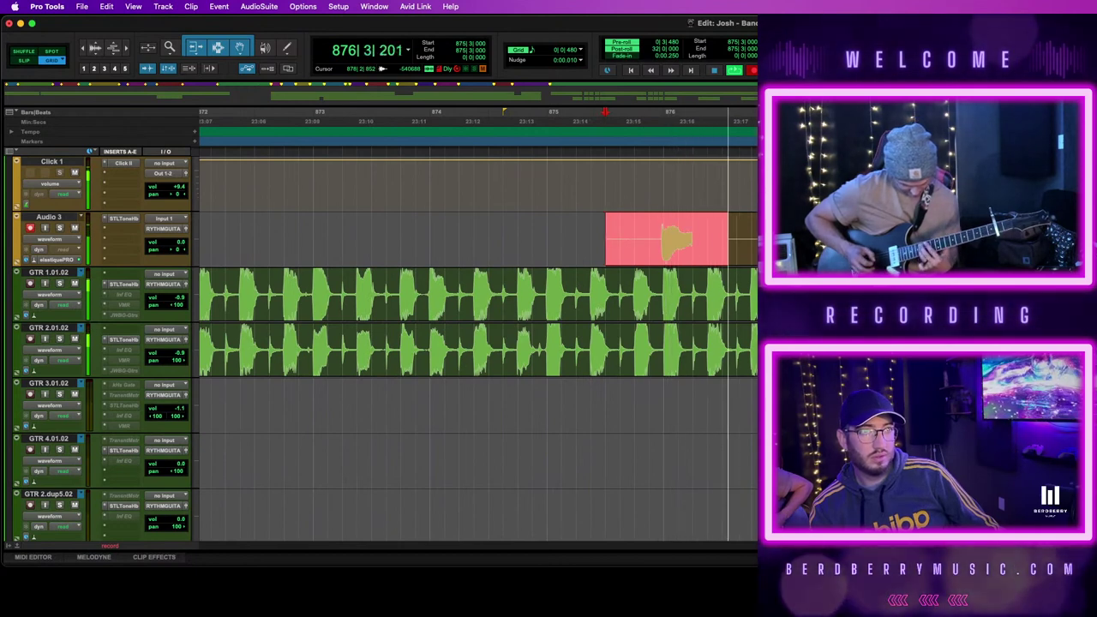
key(space)
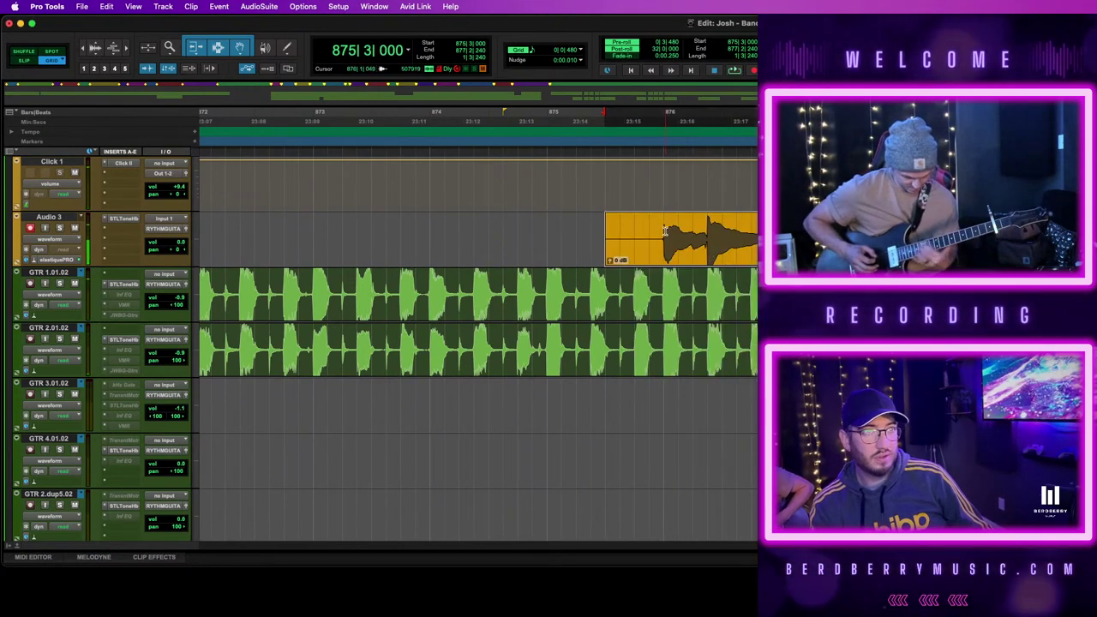
drag(663, 236, 561, 235)
key(BackSpace)
Move the trimmed lick at 876|1|000 from Audio 3 to Lead 1.dup2.02
click(775, 245)
drag(727, 247, 735, 355)
scroll(735, 354, up, 5)
Record a second take of the 876|1|000 lick on Audio 3, starting from 875|4|480
click(650, 231)
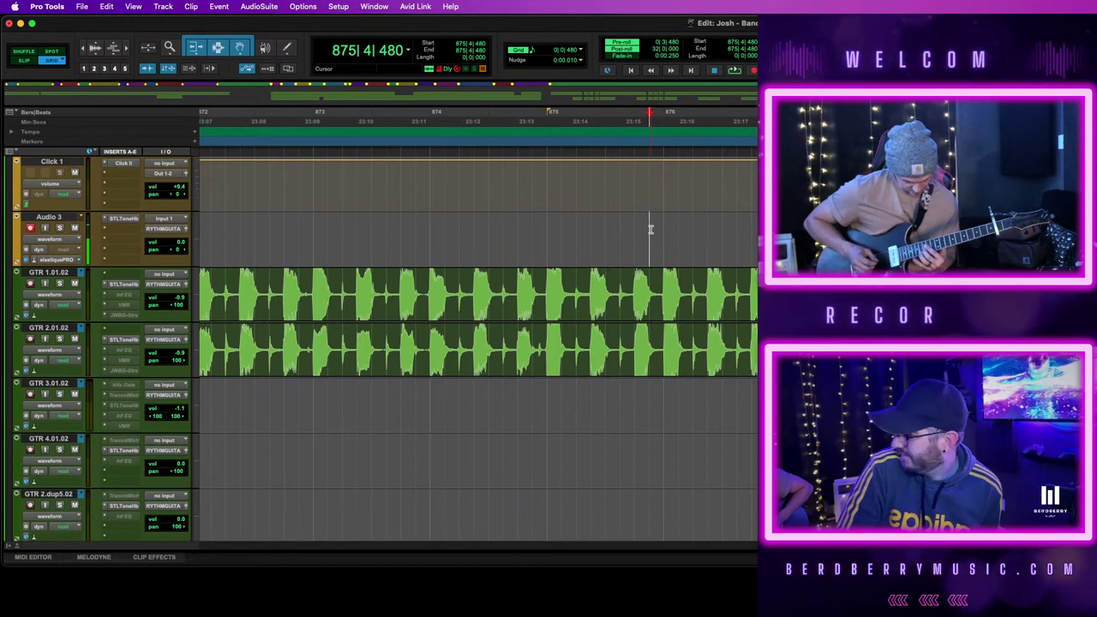
key(space)
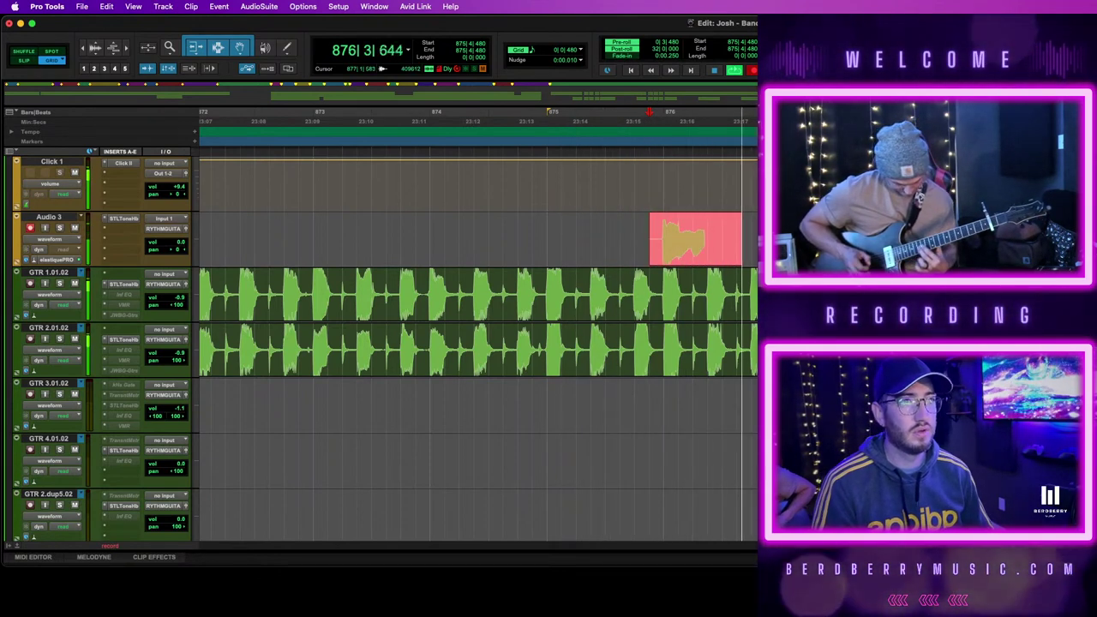
key(space)
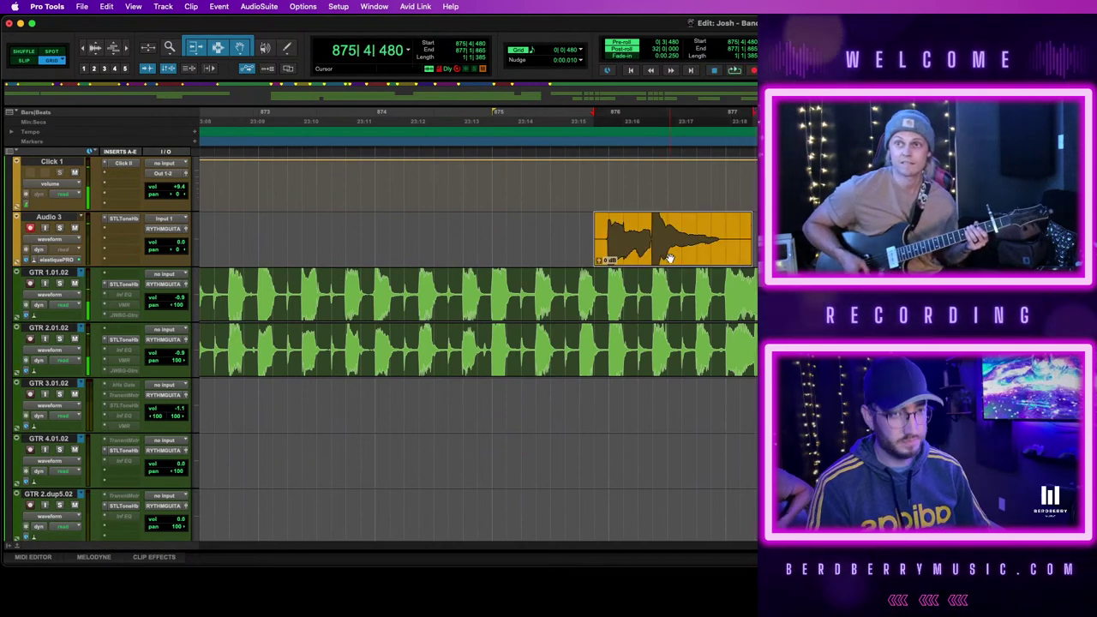
Trim the second take to run from 876|1|000 to 877|1|000 and move it to Lead 1.dup3.02
drag(609, 234, 565, 234)
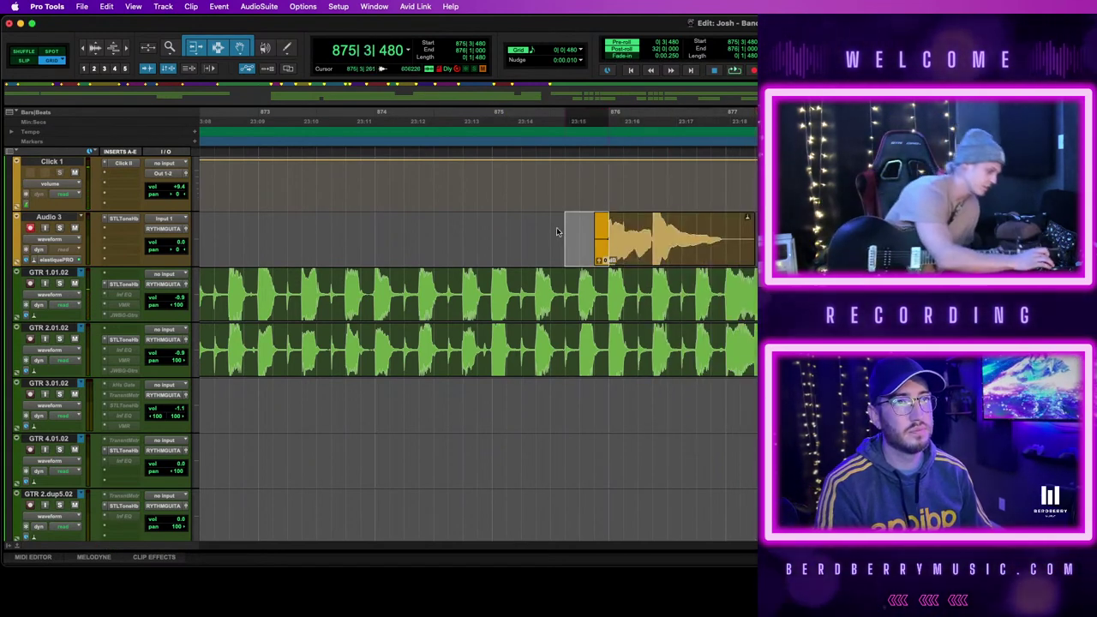
key(Delete)
drag(725, 234, 755, 234)
key(Delete)
click(681, 253)
drag(678, 256, 685, 293)
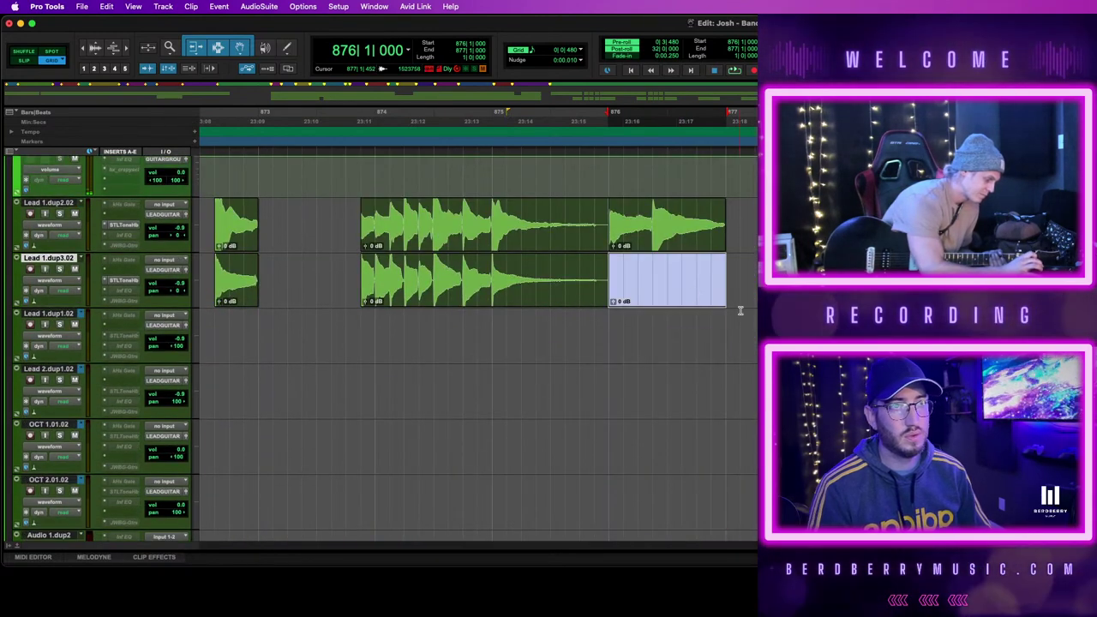
Set the record start at 876|2|000 and try a first take of the next lick on Audio 3
scroll(740, 313, up, 2)
key(r)
key(r)
scroll(475, 347, up, 6)
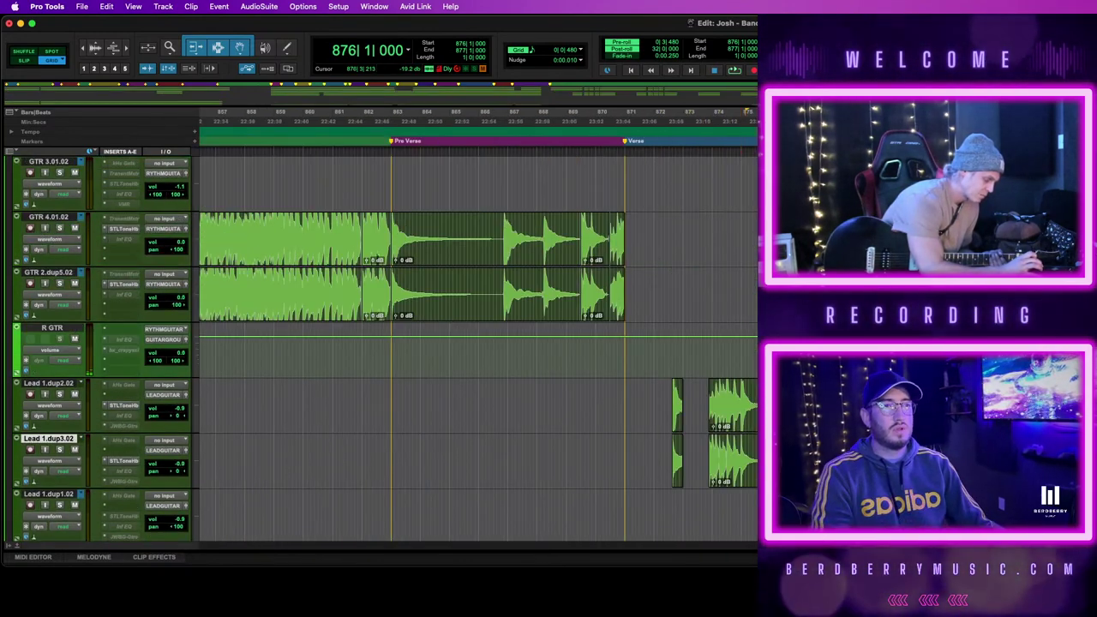
key(t)
key(t)
key(t)
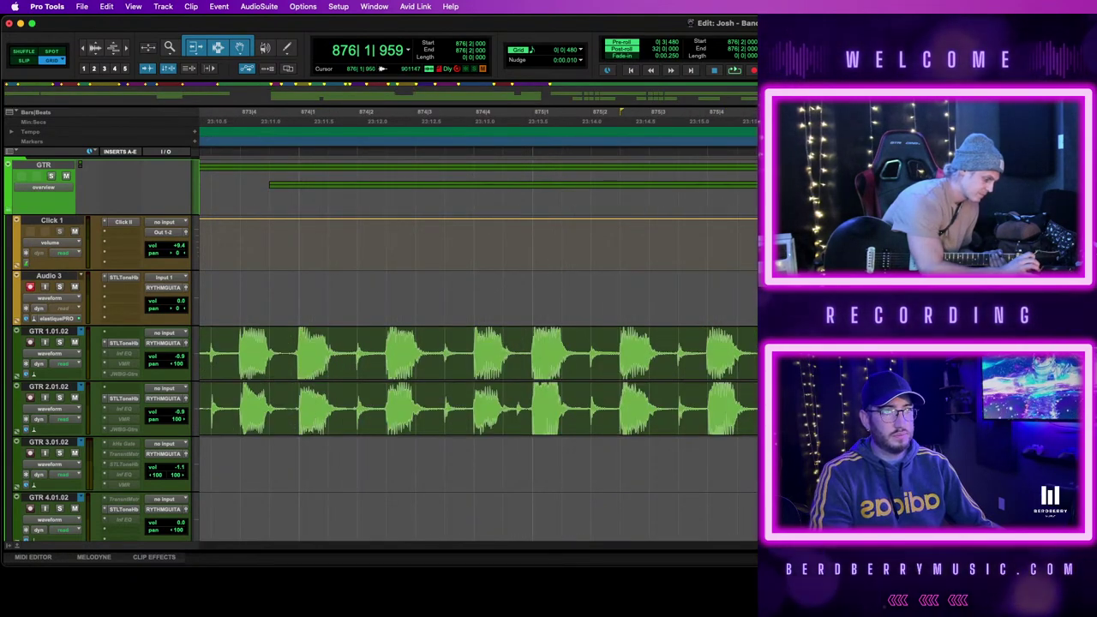
scroll(478, 348, down, 9)
scroll(478, 348, up, 8)
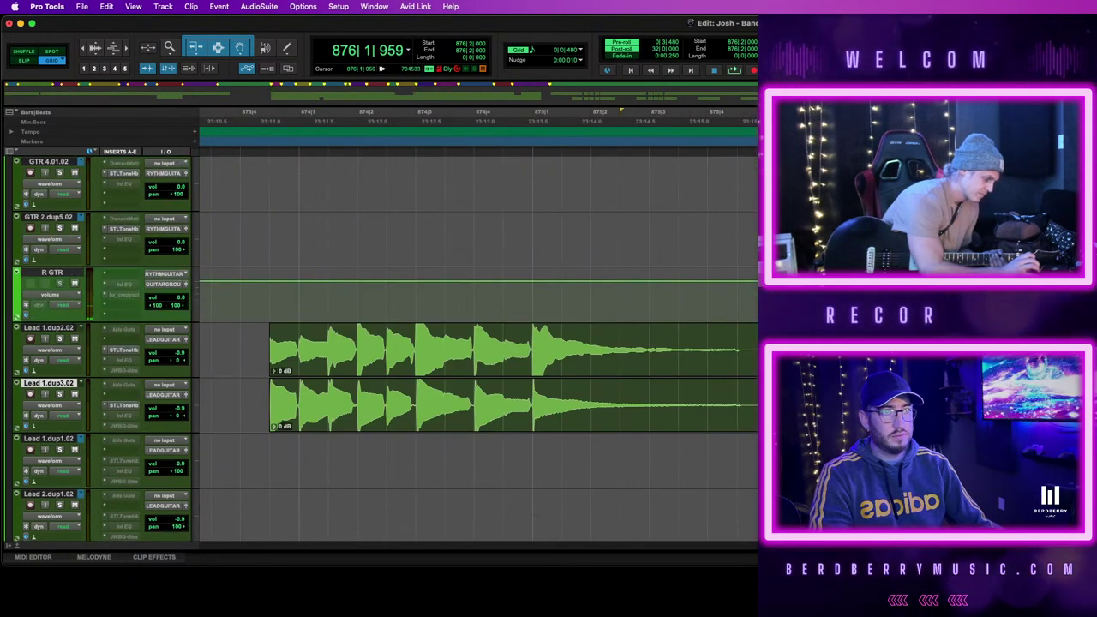
scroll(475, 347, up, 1)
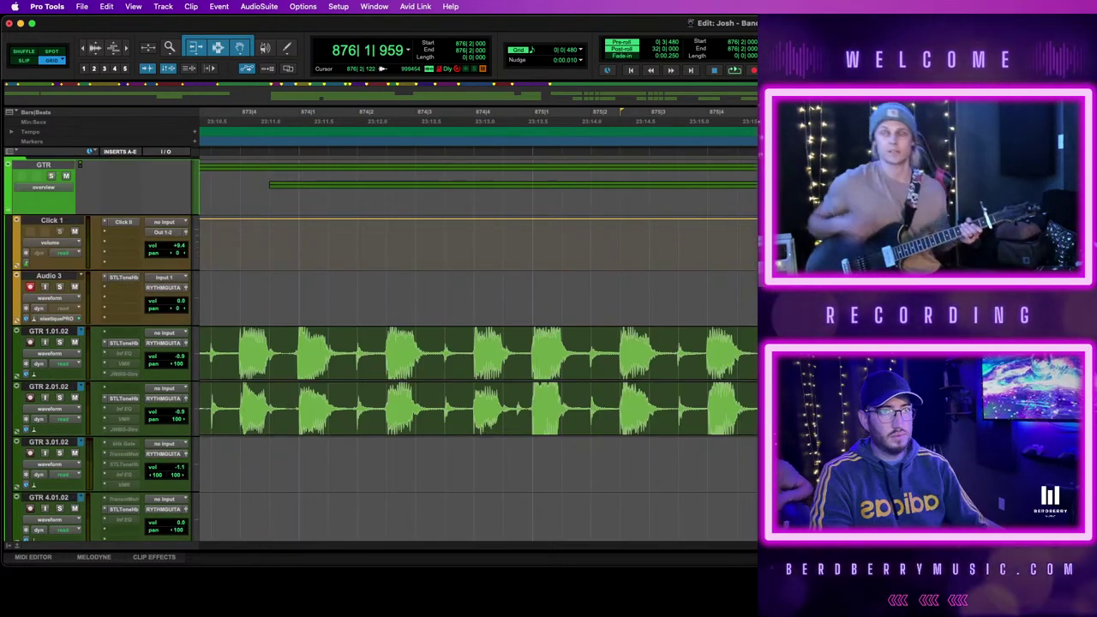
key(space)
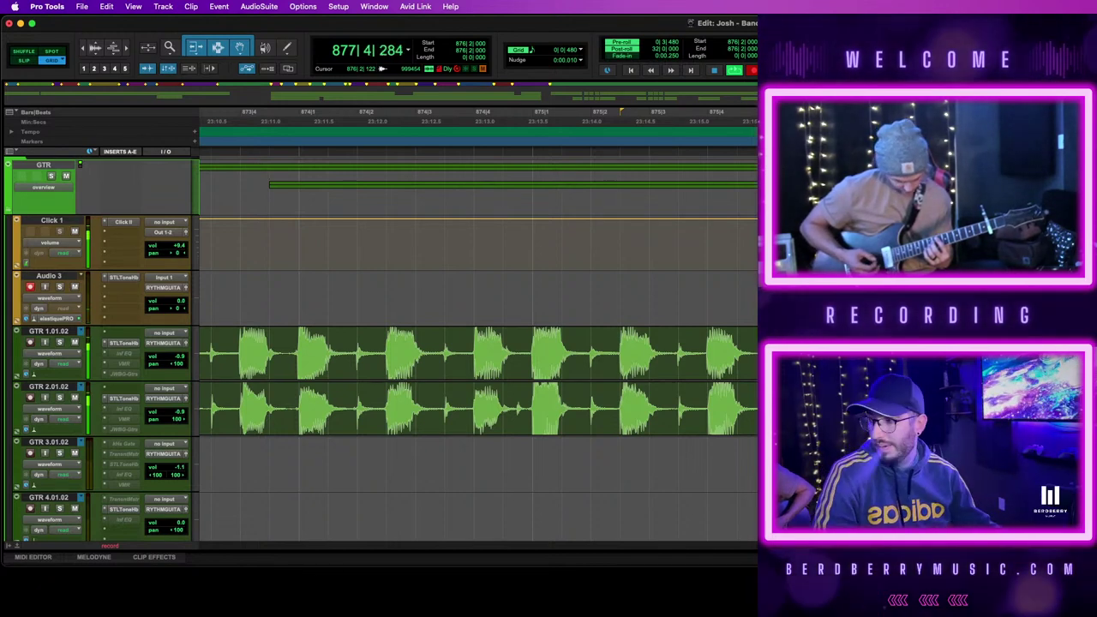
key(r)
scroll(478, 348, right, 3)
scroll(478, 347, right, 2)
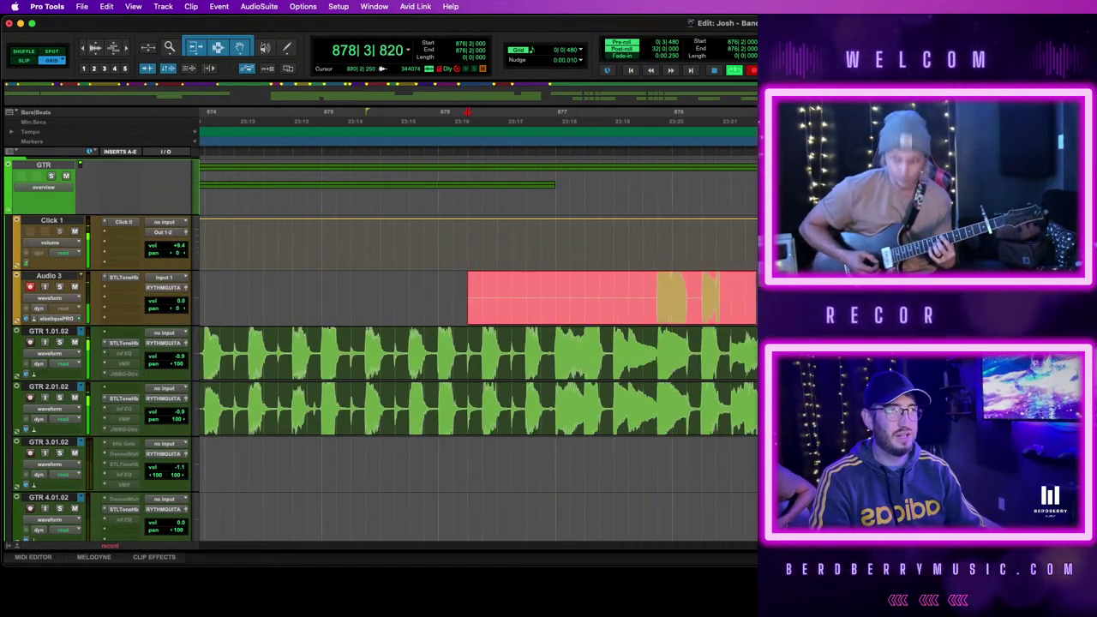
key(space)
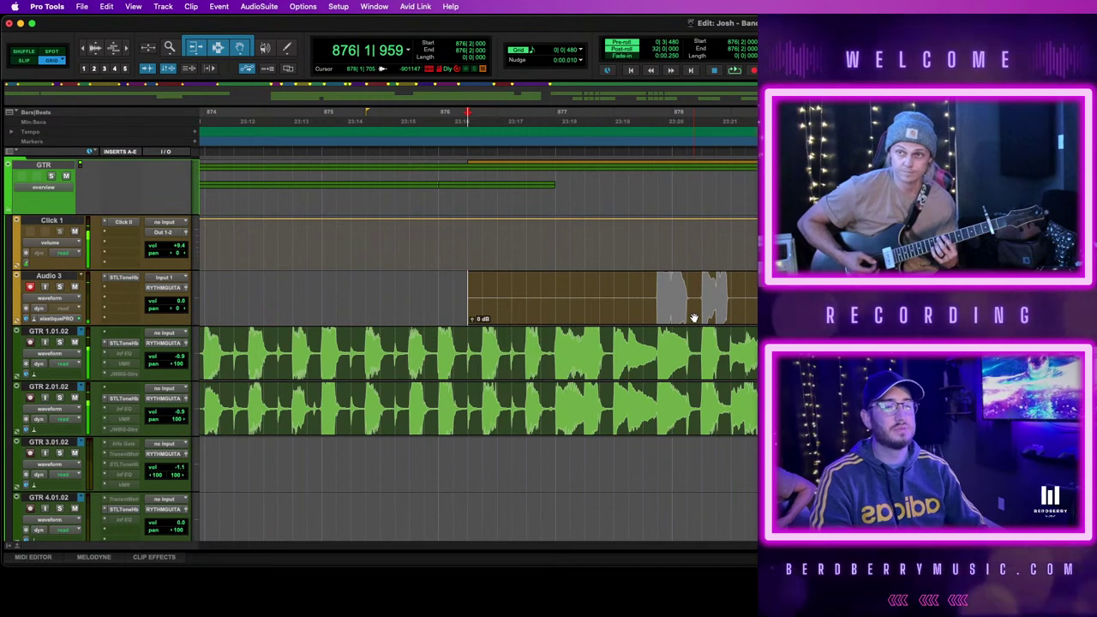
Re-record the lick on Audio 3 from 876|2|000, replacing each unwanted take with a new one
key(space)
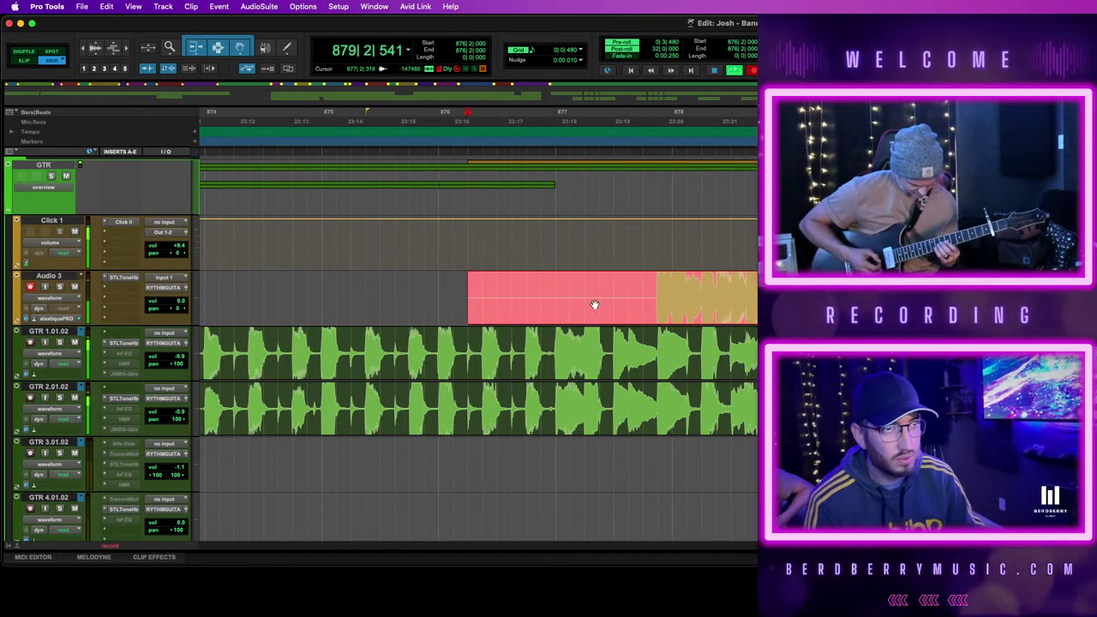
key(space)
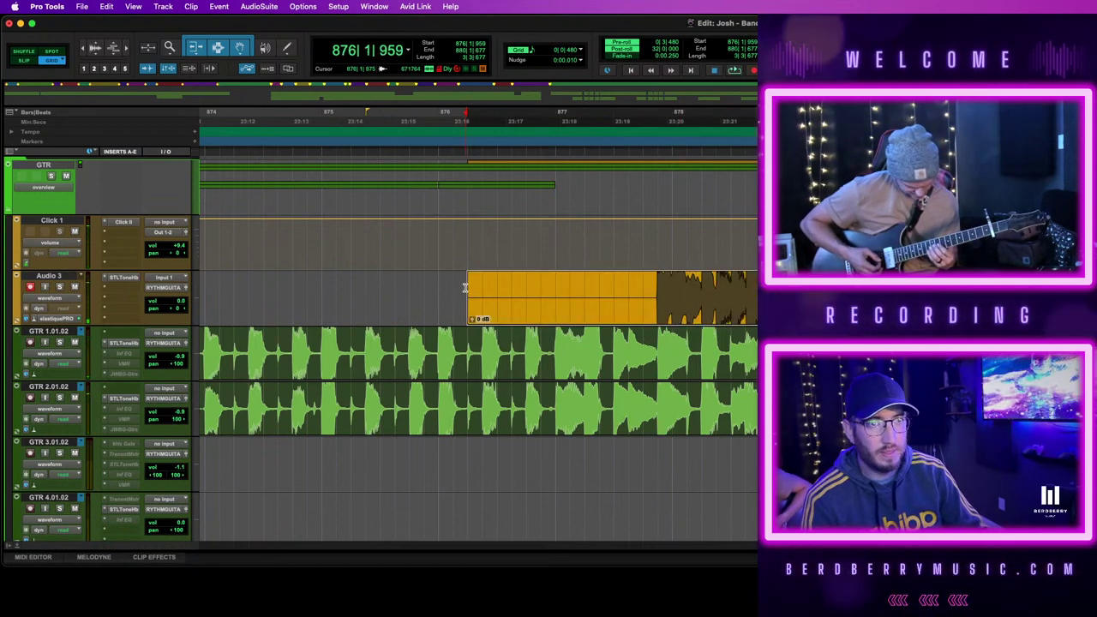
click(466, 287)
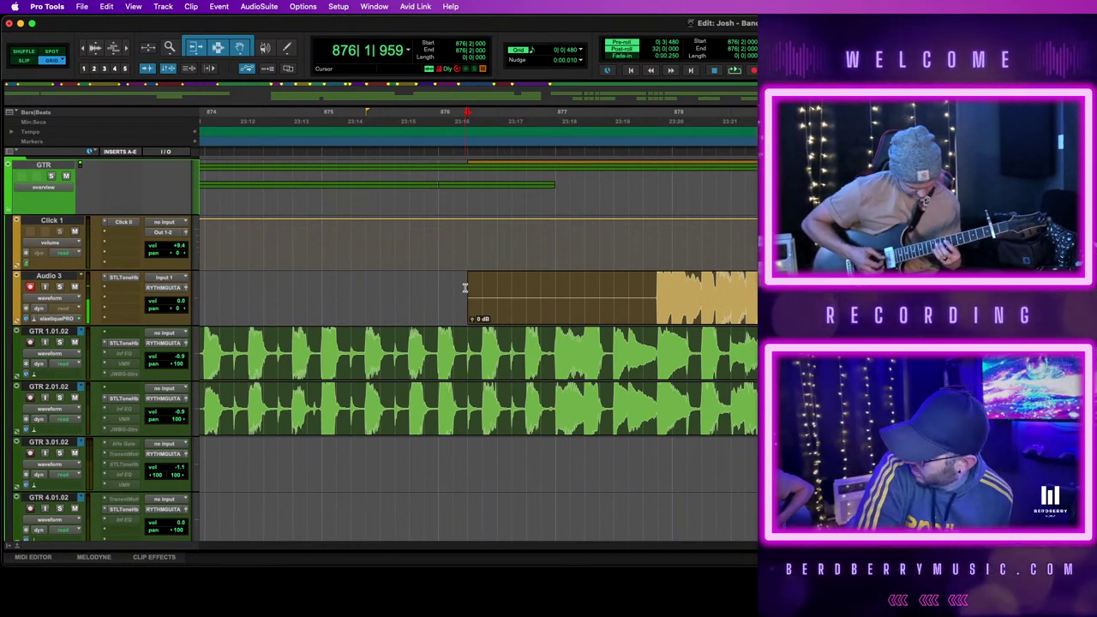
key(space)
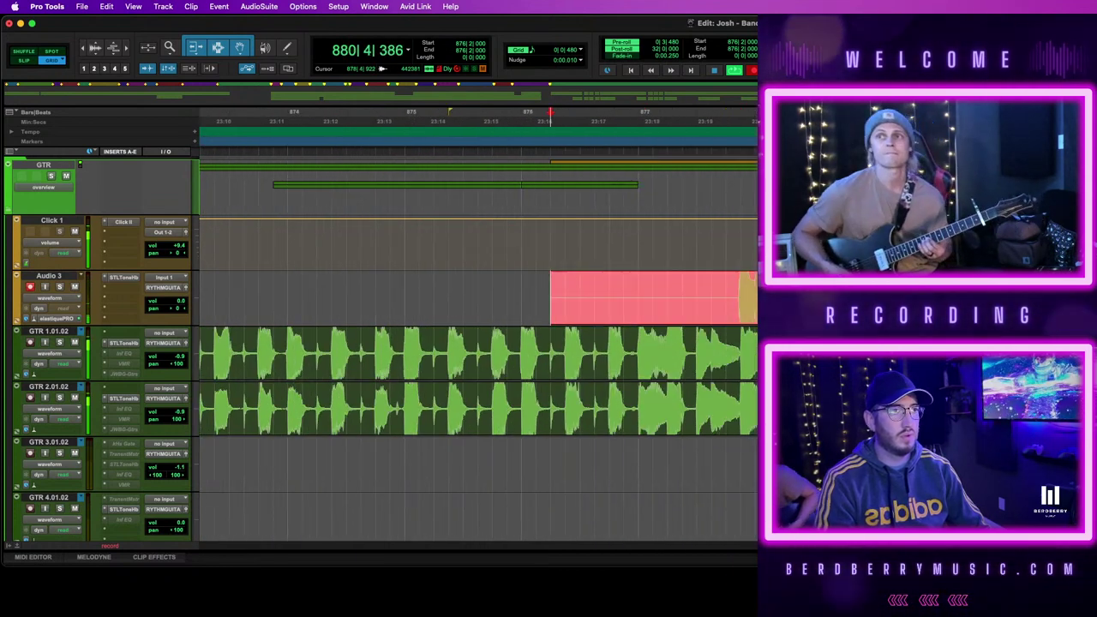
key(space)
Quantize the newly recorded lick on Audio 3
key(shift+Tab)
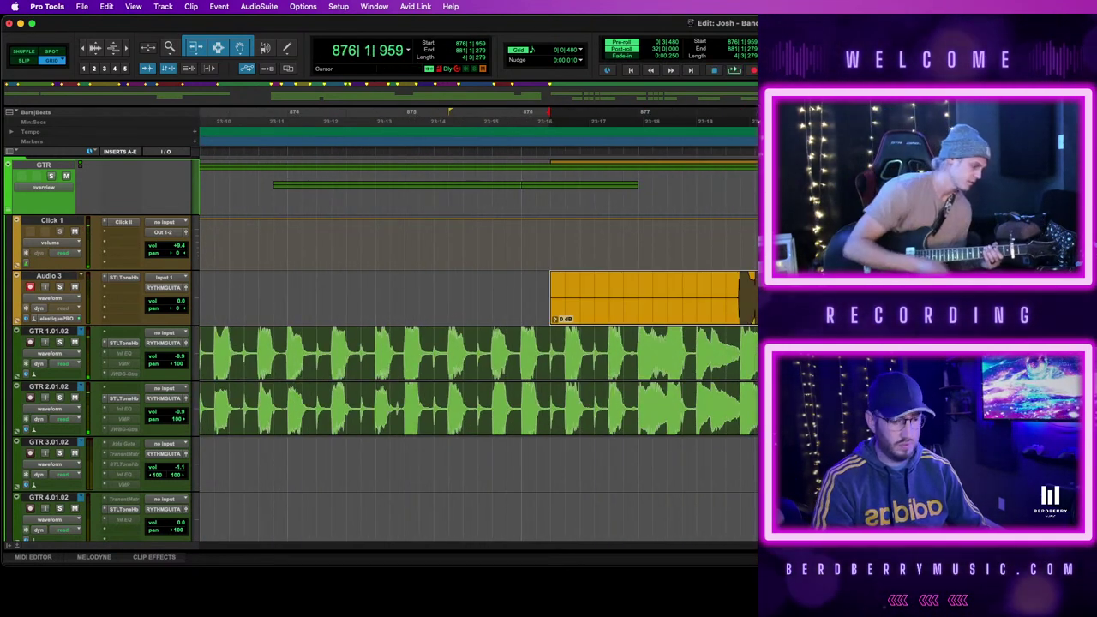
key(alt+0)
key(Return)
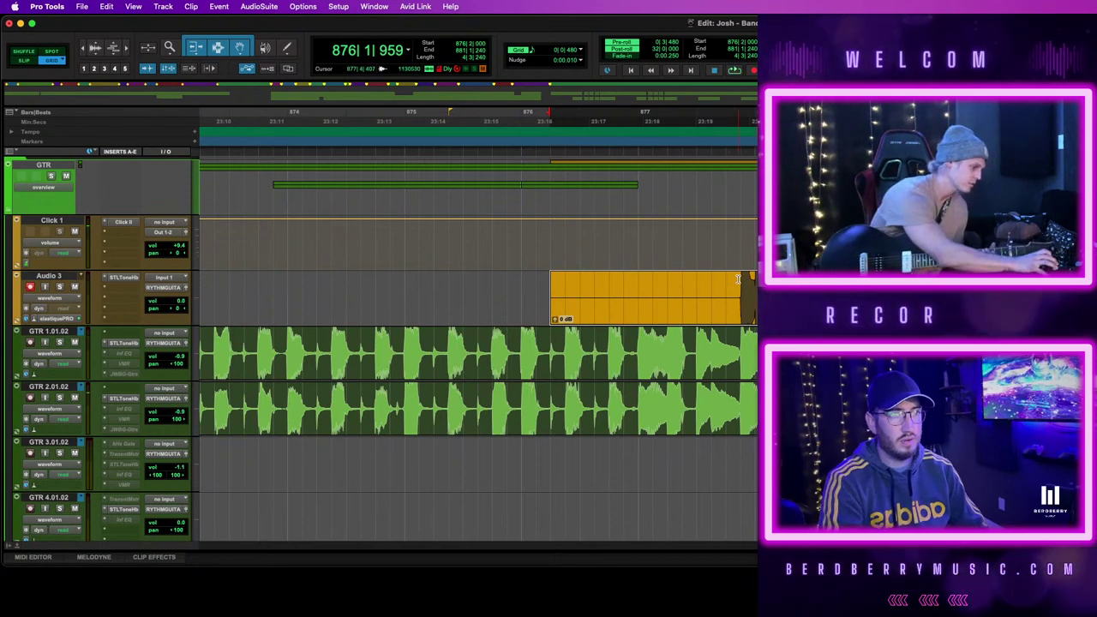
Trim the quantized lick's start to 877|4|480 and move the clip from Audio 3 to GTR 4.01.02
drag(738, 279, 502, 302)
key(BackSpace)
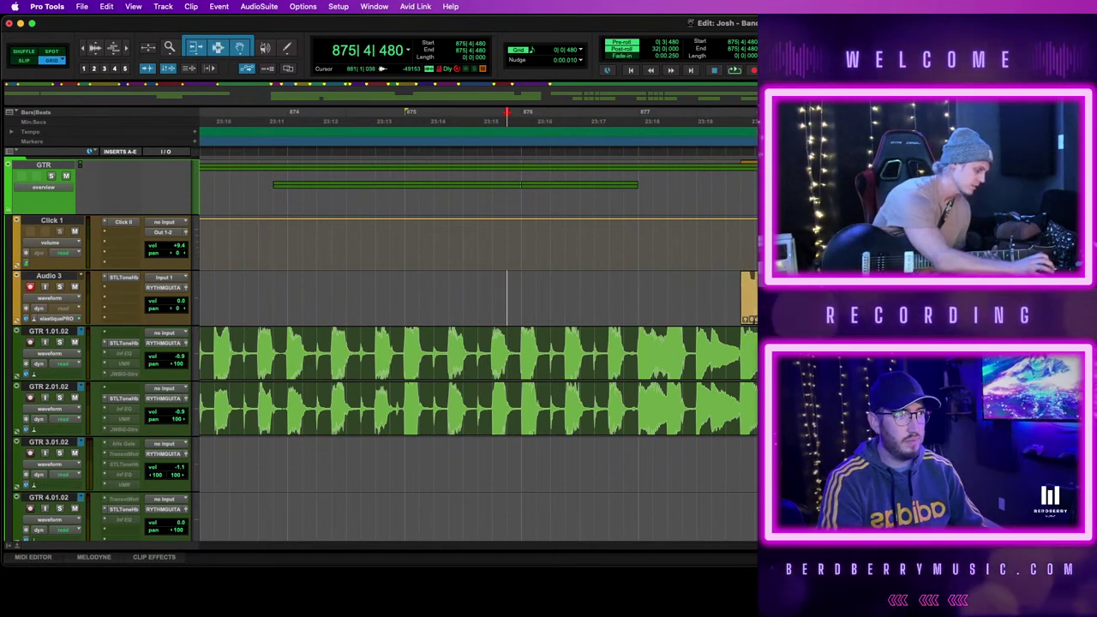
drag(749, 301, 747, 514)
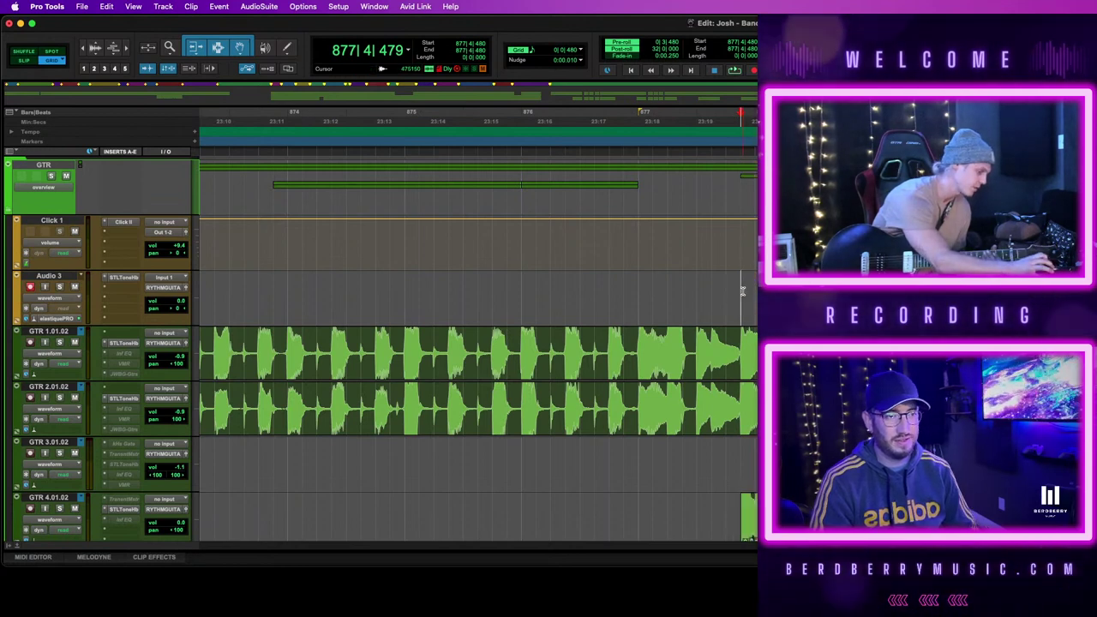
Try a second take on Audio 3 from 877|4|480 and mute the first take's clip on GTR 4.01.02
key(space)
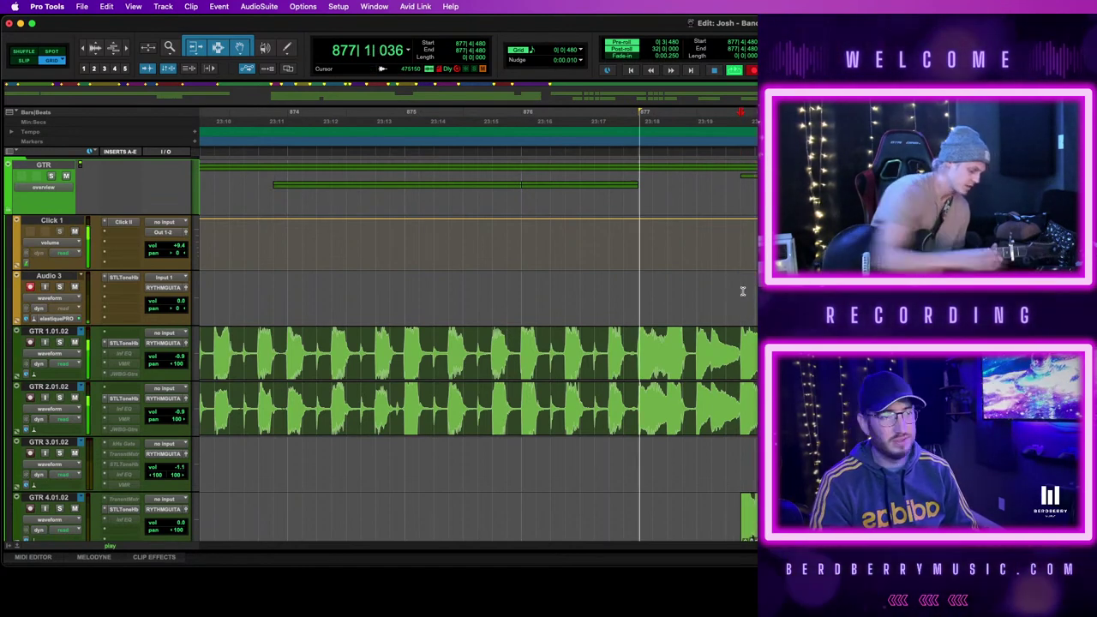
scroll(742, 291, down, 3)
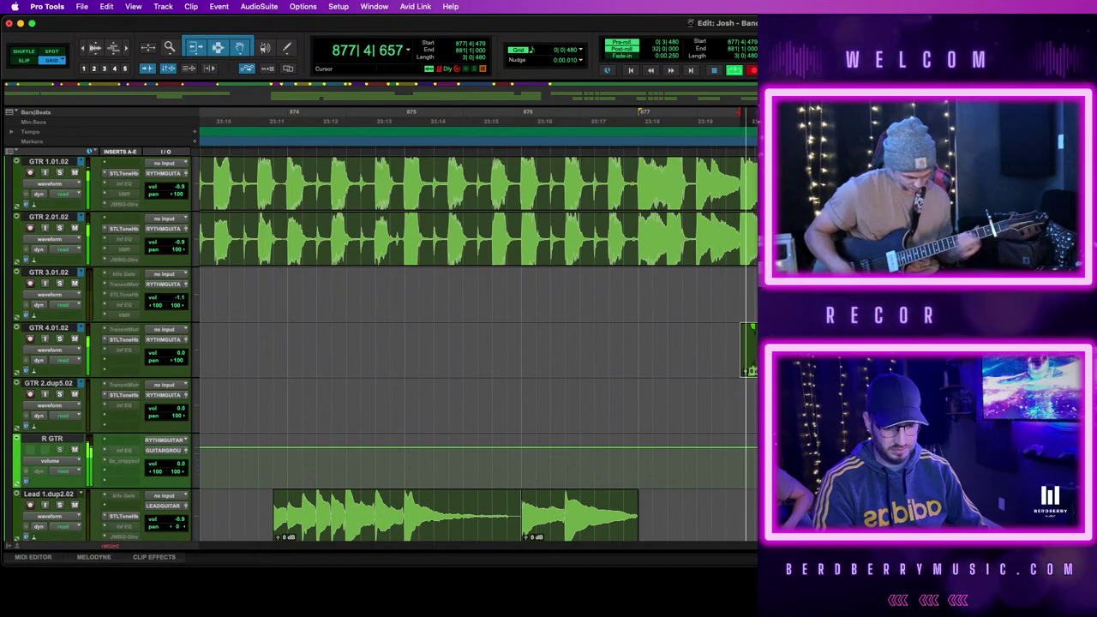
scroll(749, 329, up, 5)
key(space)
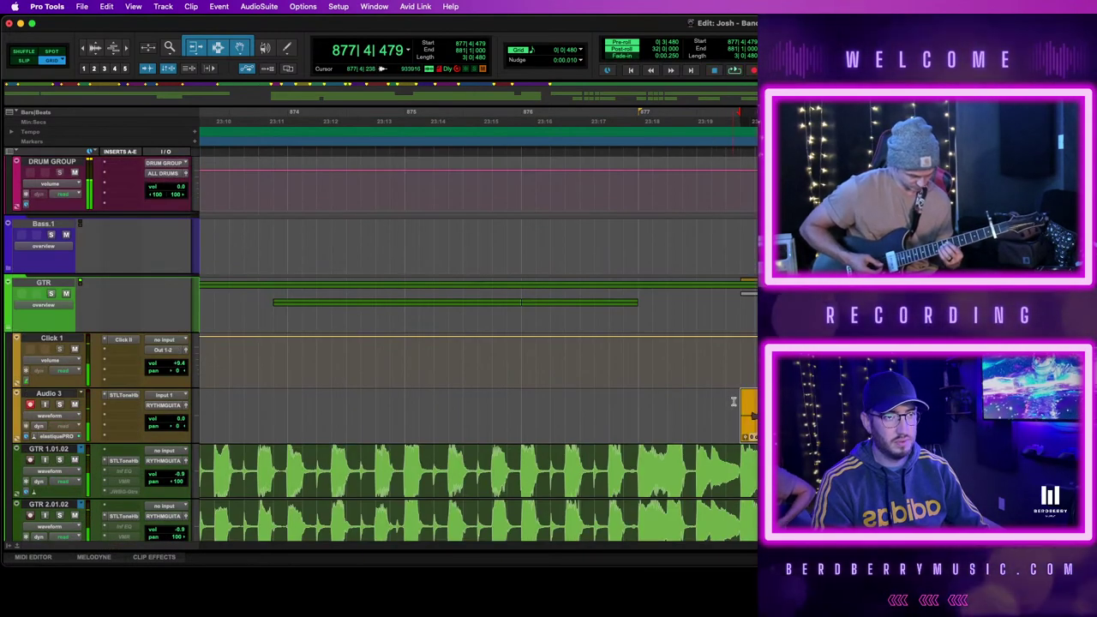
Re-record the second take on Audio 3 from 877|4|480 and quantize it
key(space)
scroll(737, 359, down, 5)
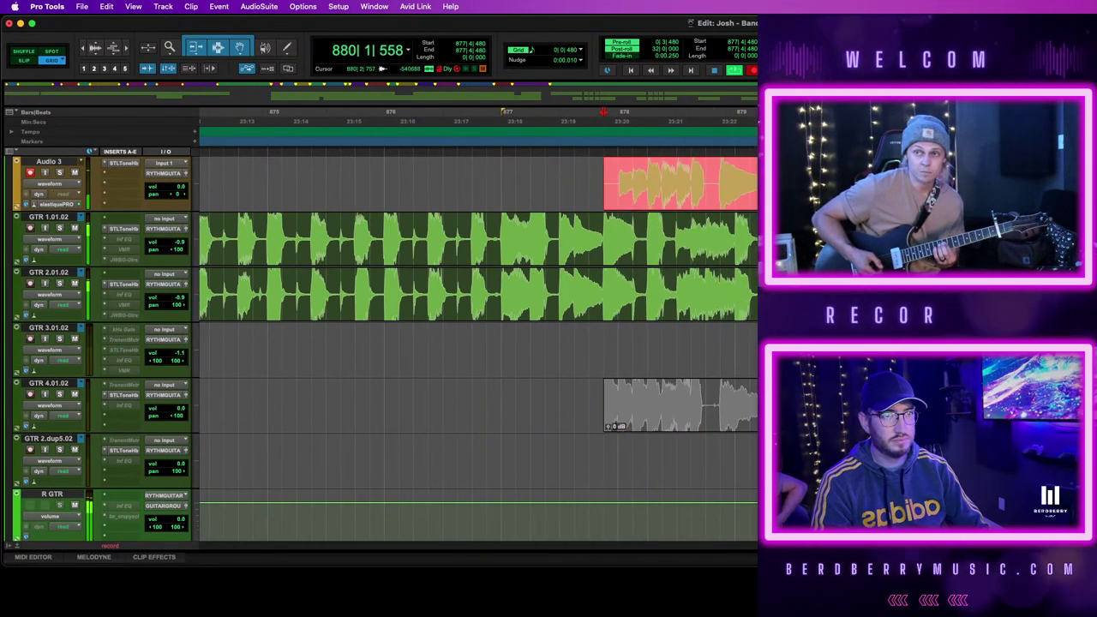
key(space)
key(space)
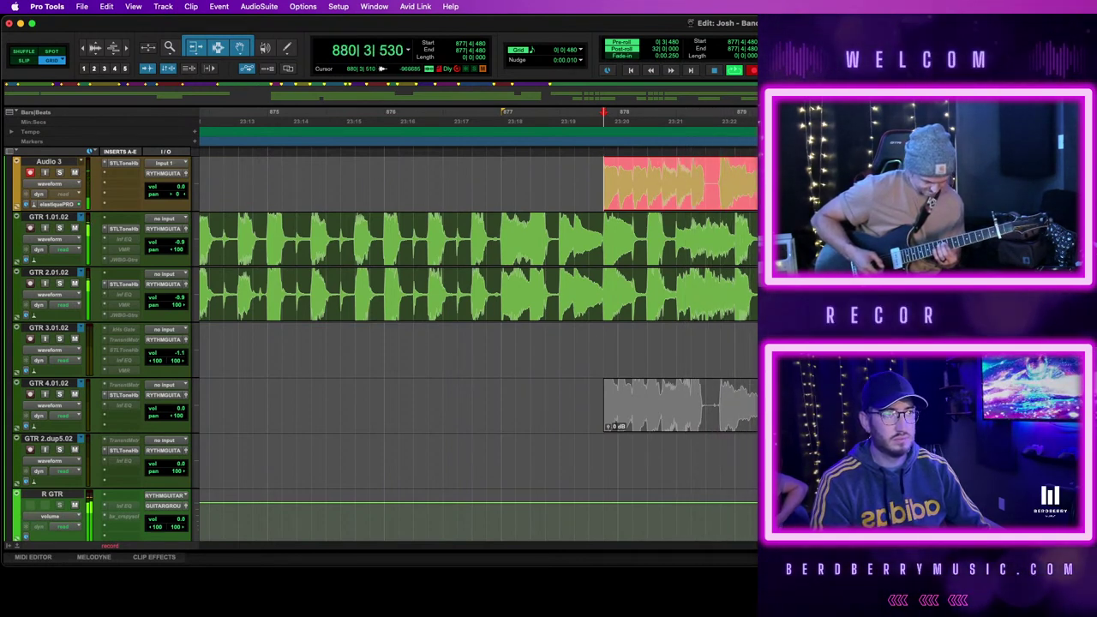
key(space)
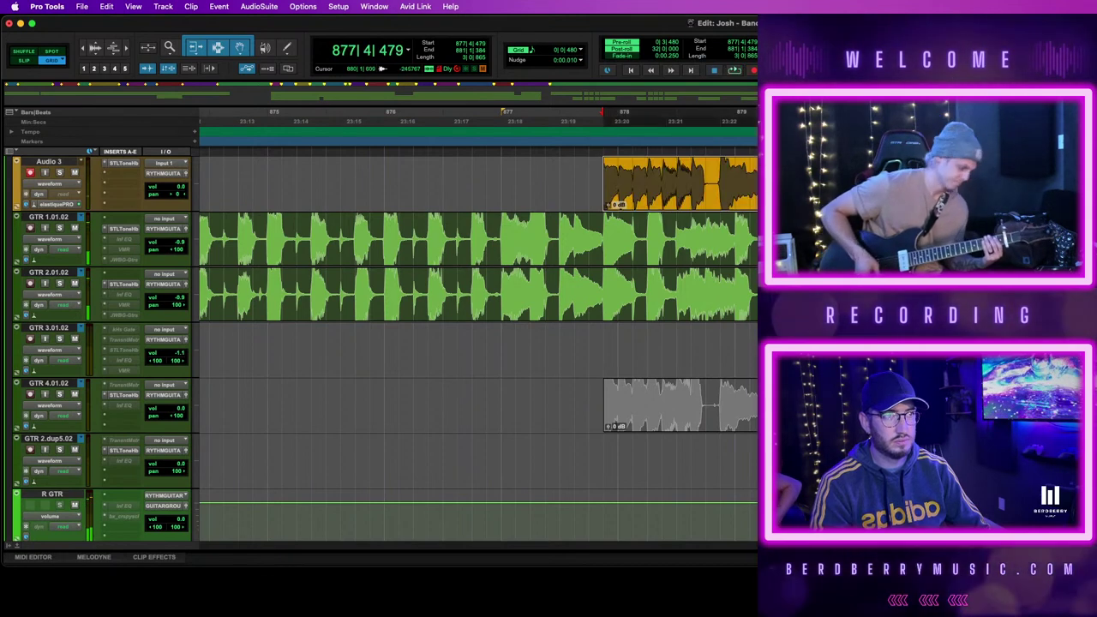
key(alt+0)
key(Return)
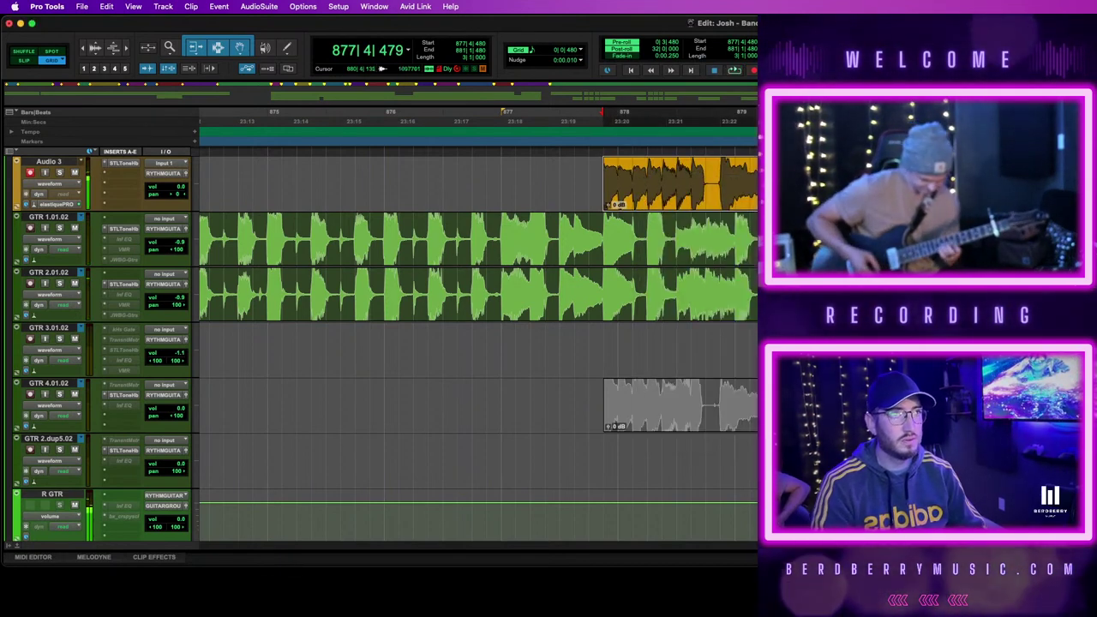
Trim the second take's end to 881|1|000 and move it from Audio 3 to GTR 2.dup5.02
drag(969, 183, 1026, 183)
drag(875, 196, 874, 460)
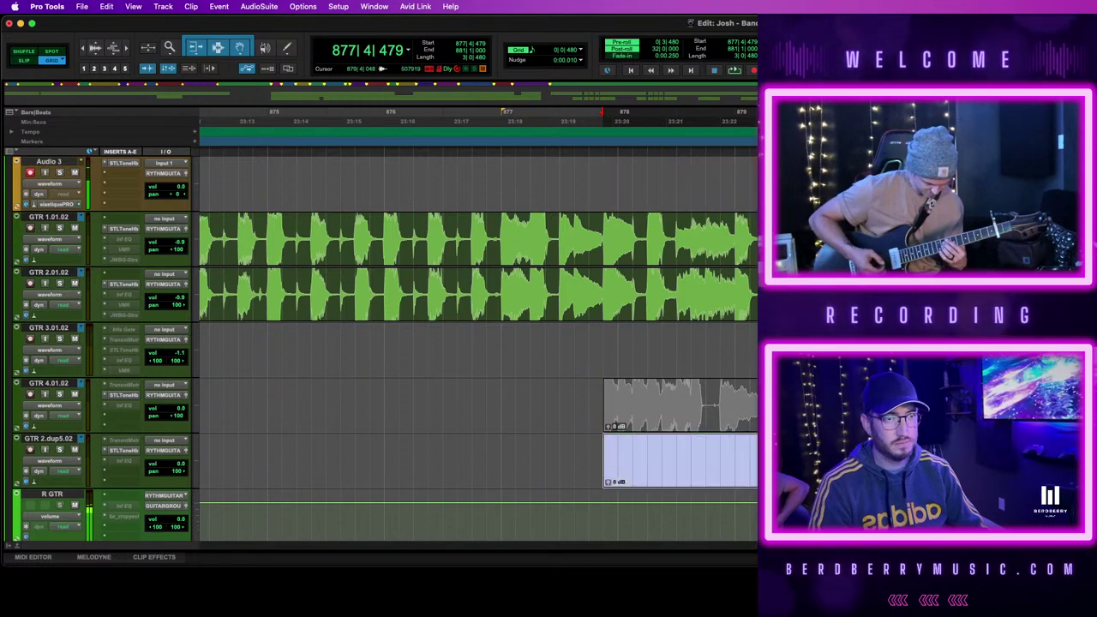
Unmute the first take on GTR 4.01.02 and play it back together with the second take on GTR 2.dup5.02
click(662, 423)
key(super+m)
key(space)
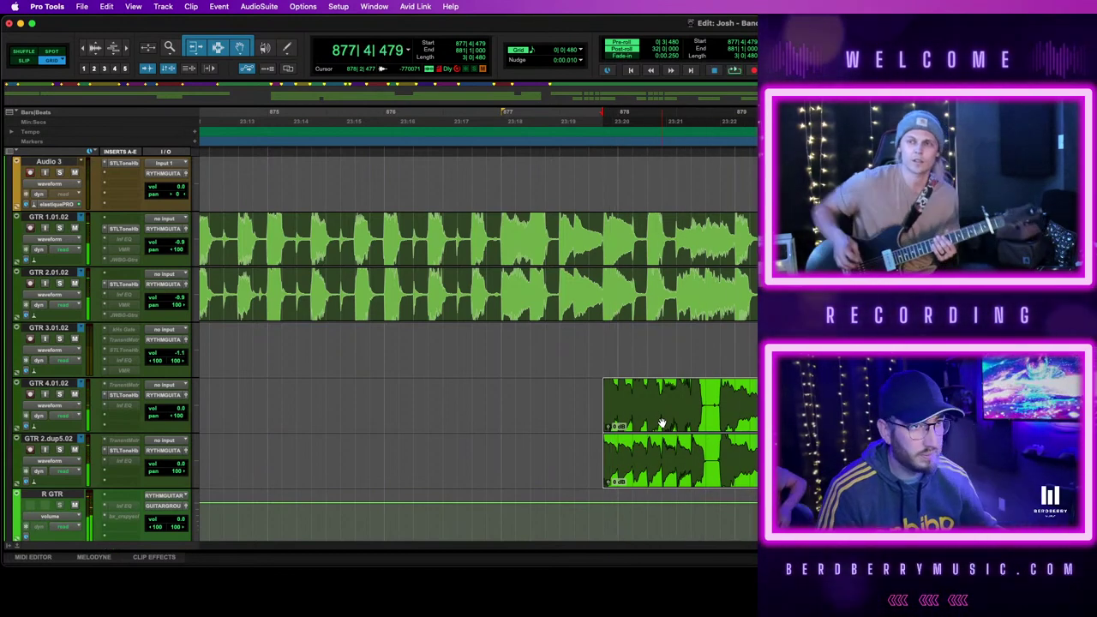
key(t)
scroll(478, 347, right, 3)
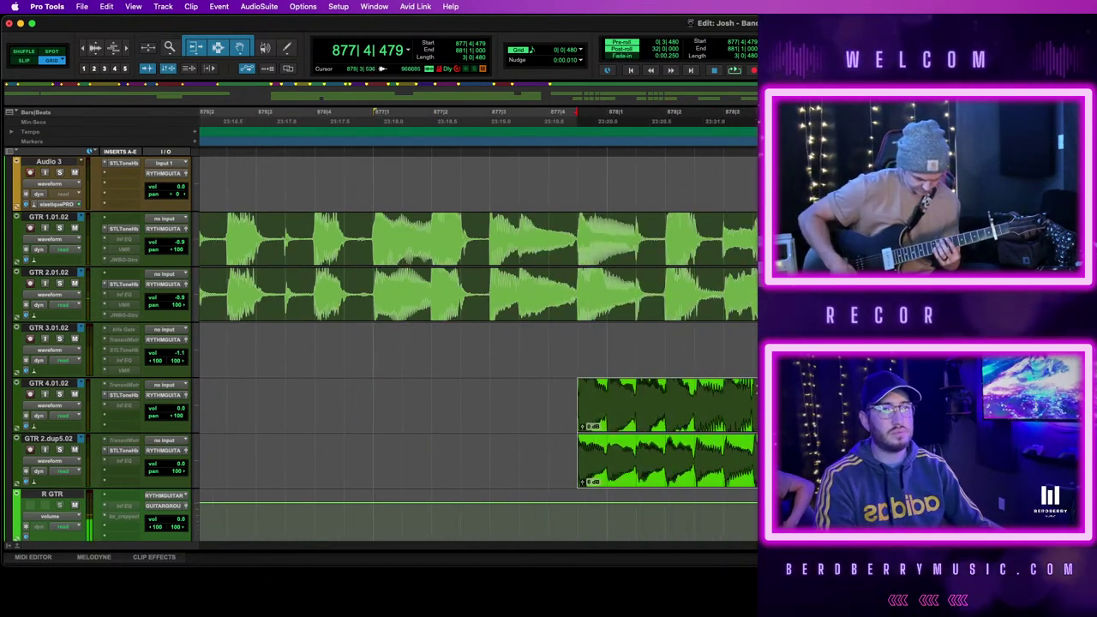
key(space)
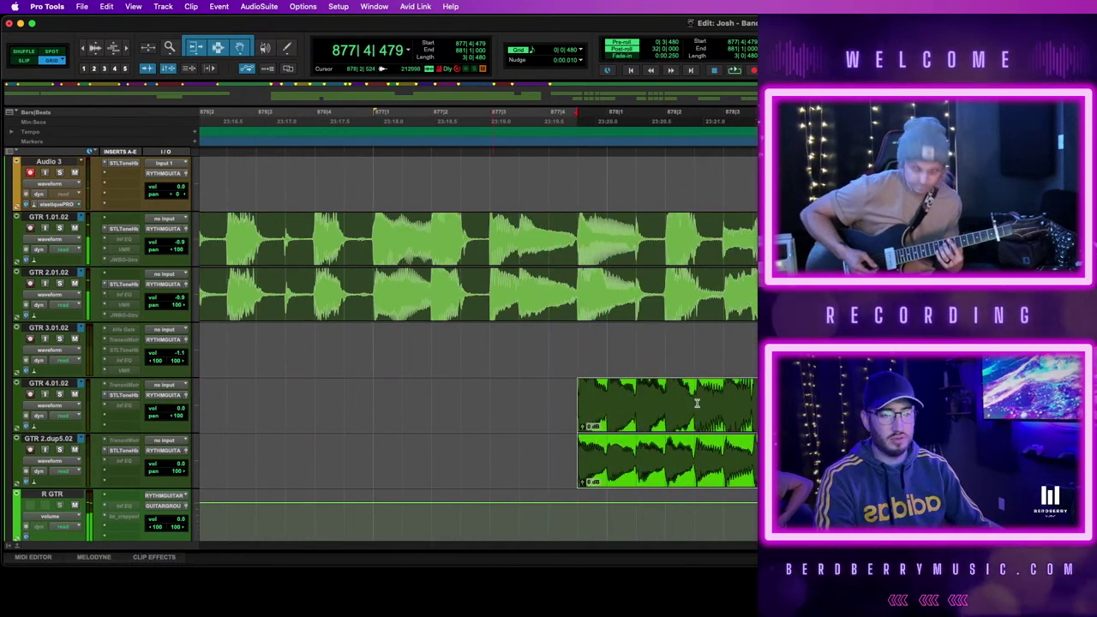
scroll(539, 367, up, 2)
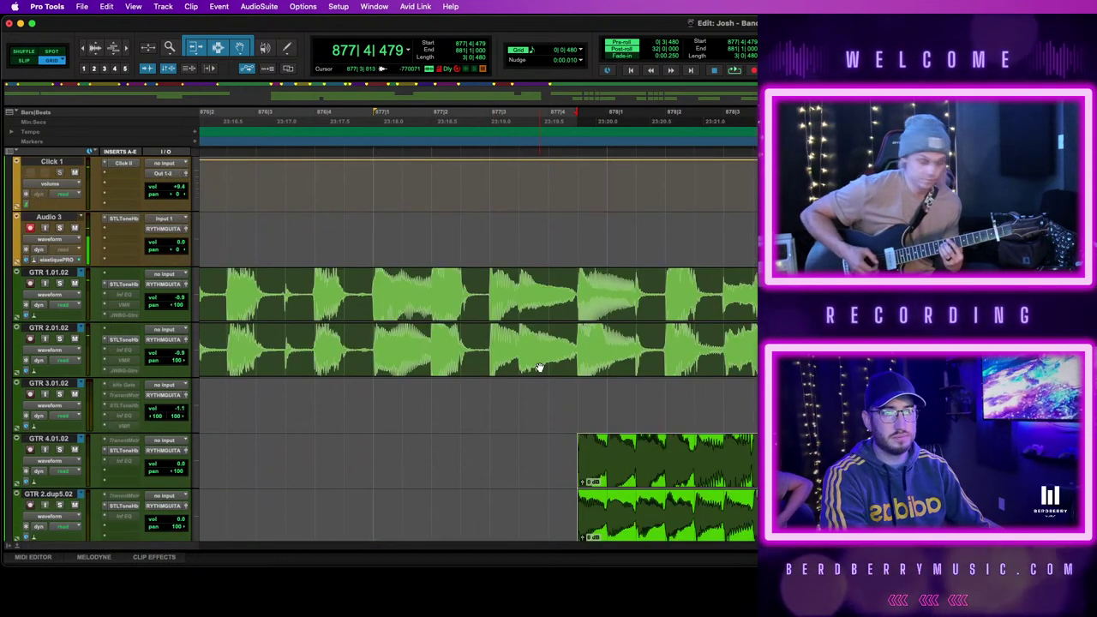
Undo both layered takes placed on GTR 4.01.02 and GTR 2.dup5.02
key(super+z)
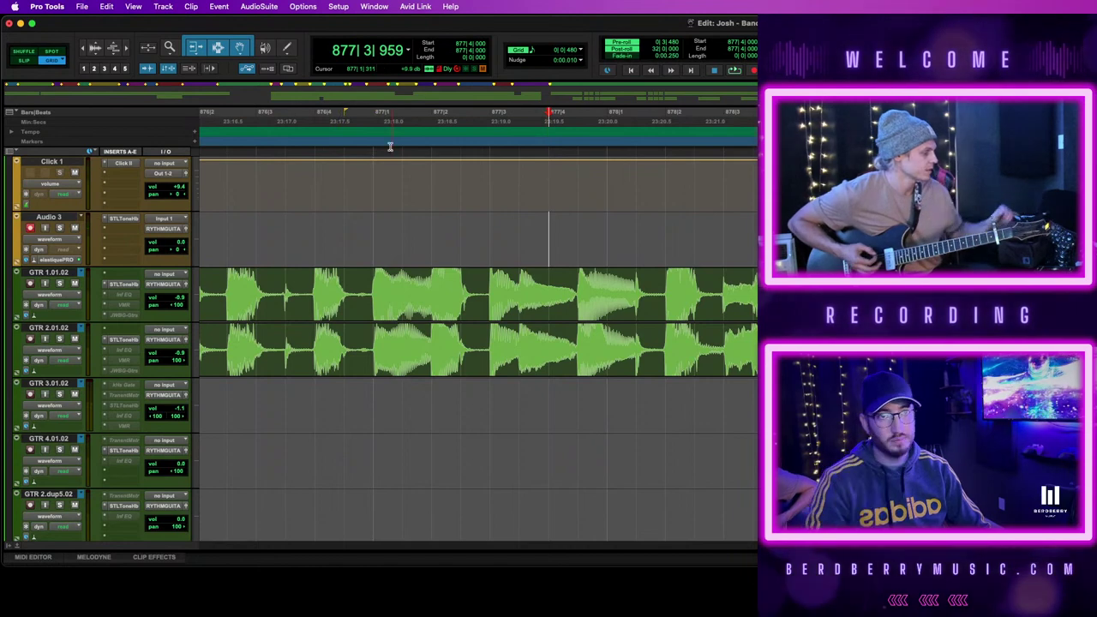
Set the record start on Audio 3 to 877|4|000 with a pre-roll of 0|3|000 beginning at bar 877
click(373, 116)
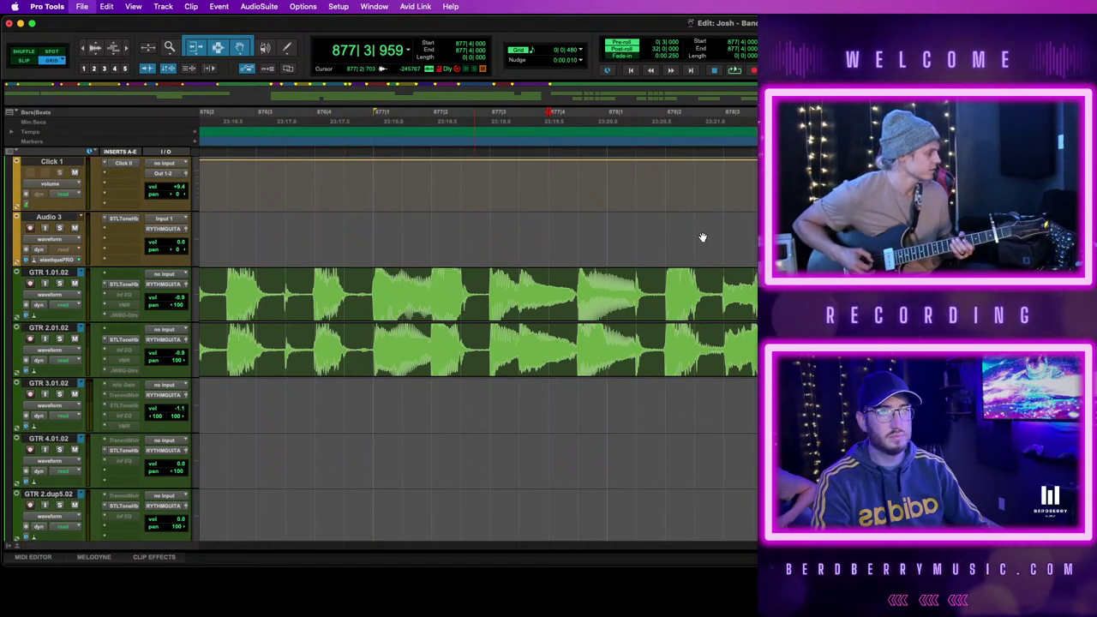
key(shift+r)
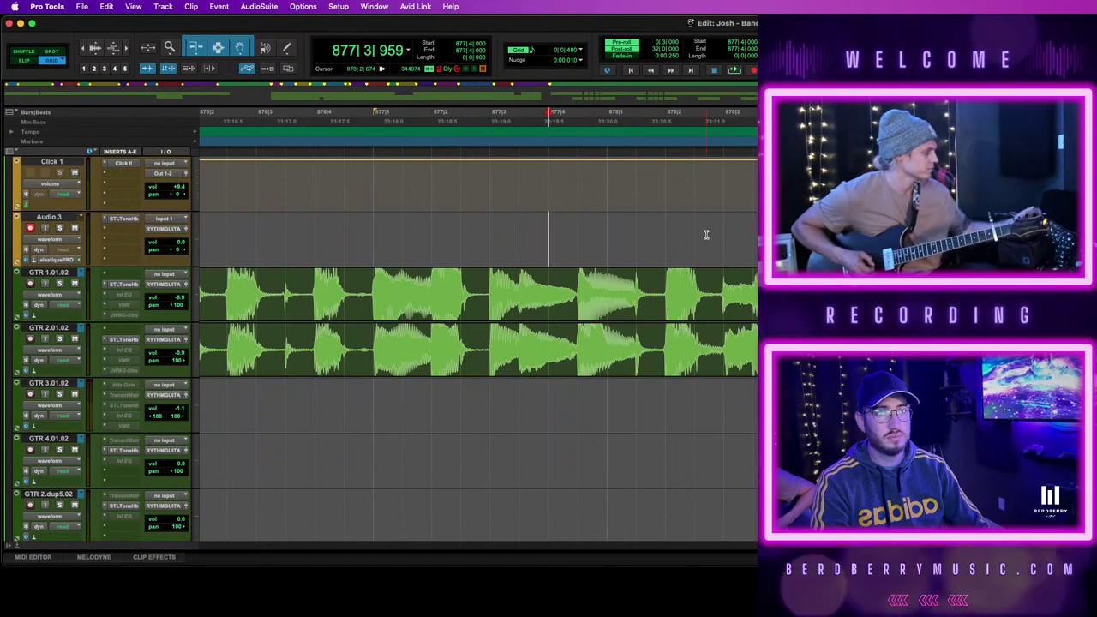
key(r)
key(r)
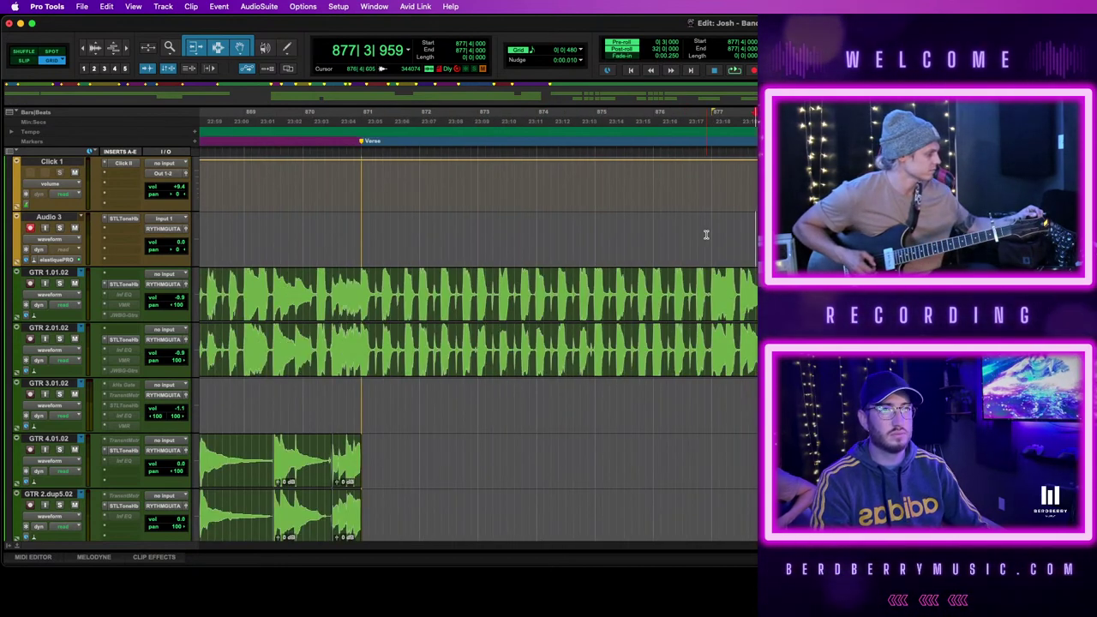
key(t)
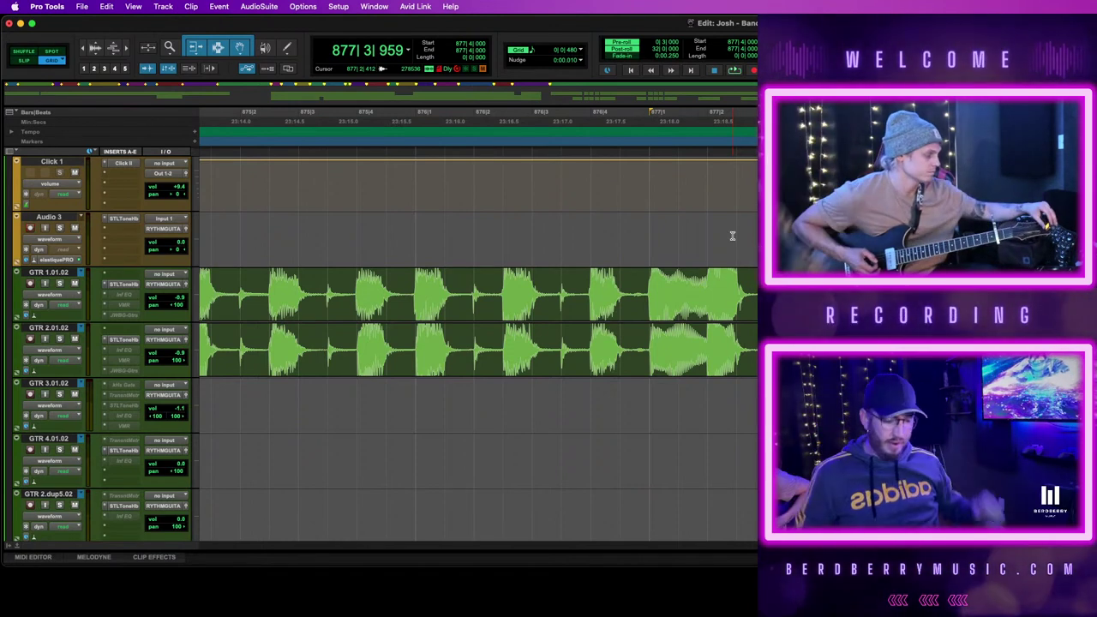
Play into the record start and record a new guitar take on Audio 3 from 877|4|000
key(space)
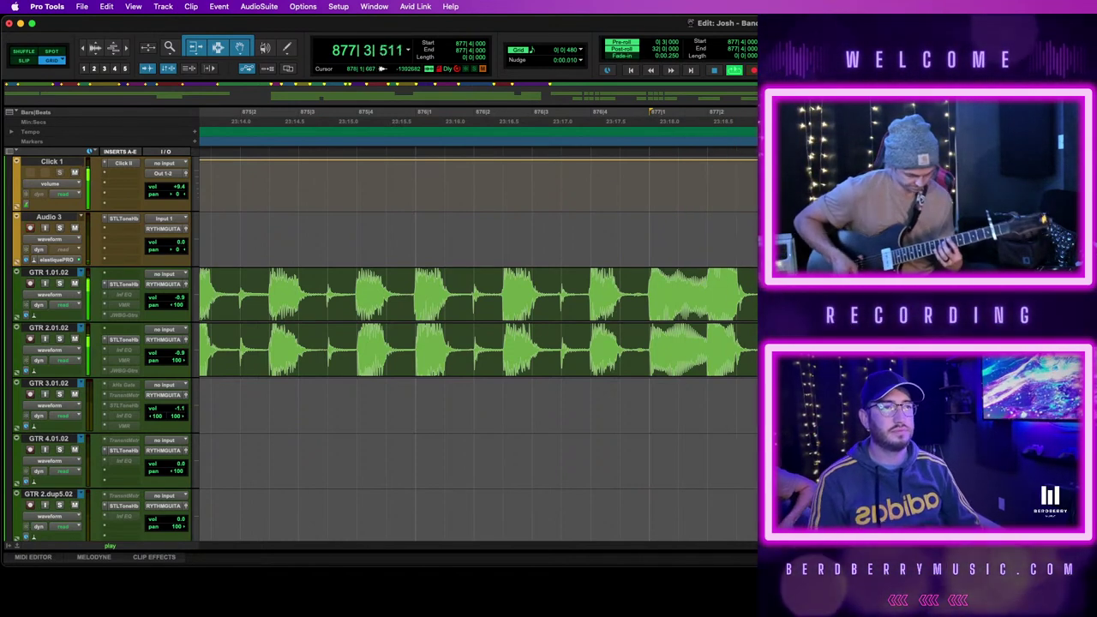
key(space)
key(super+space)
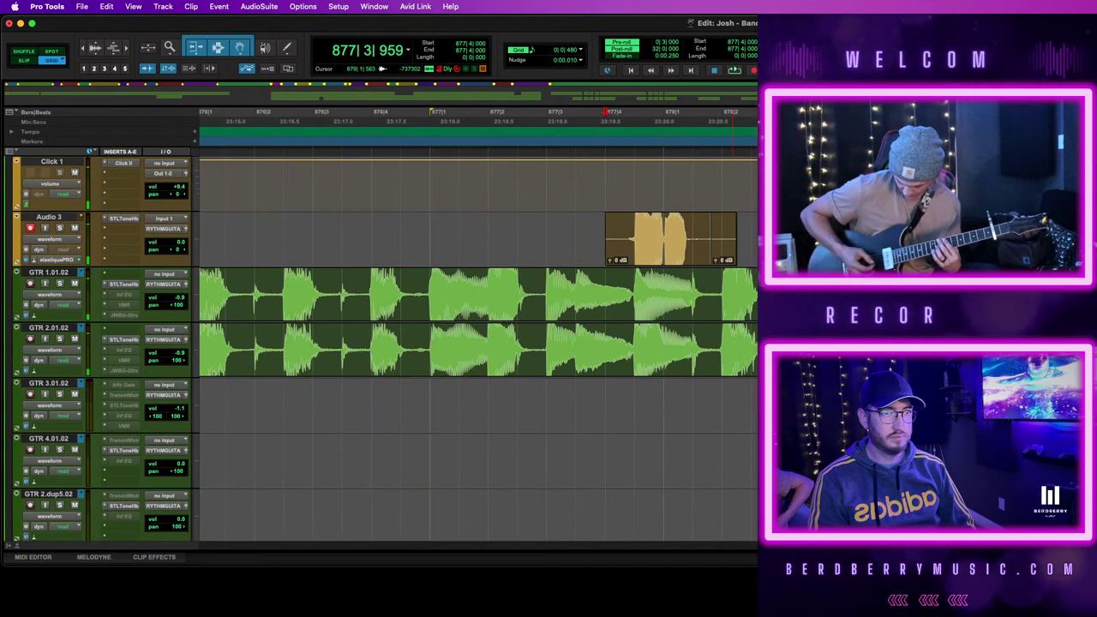
key(space)
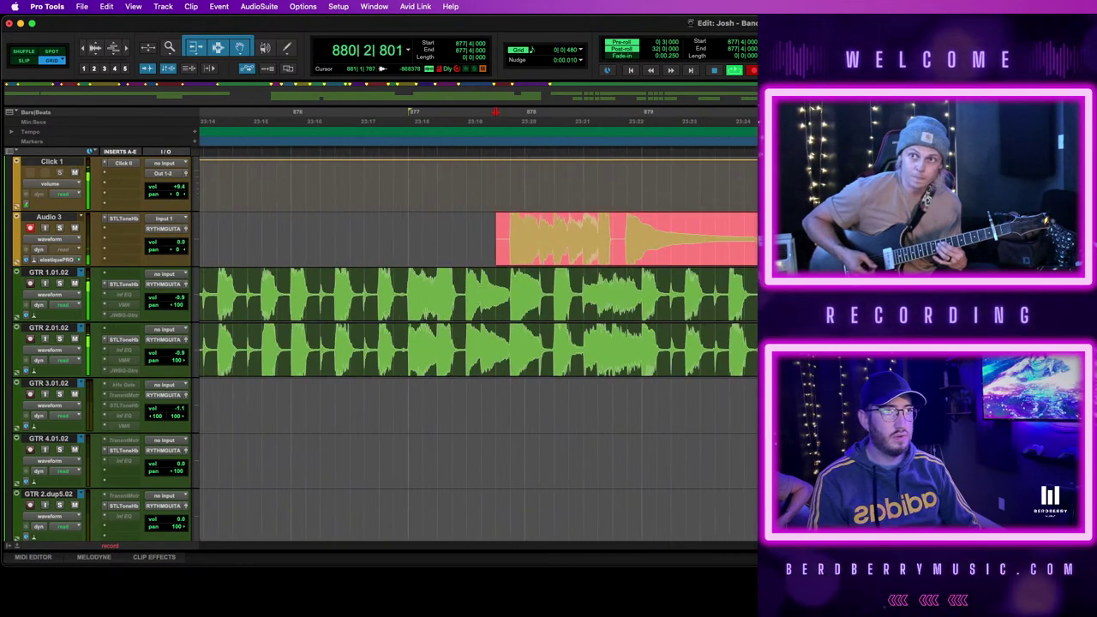
key(space)
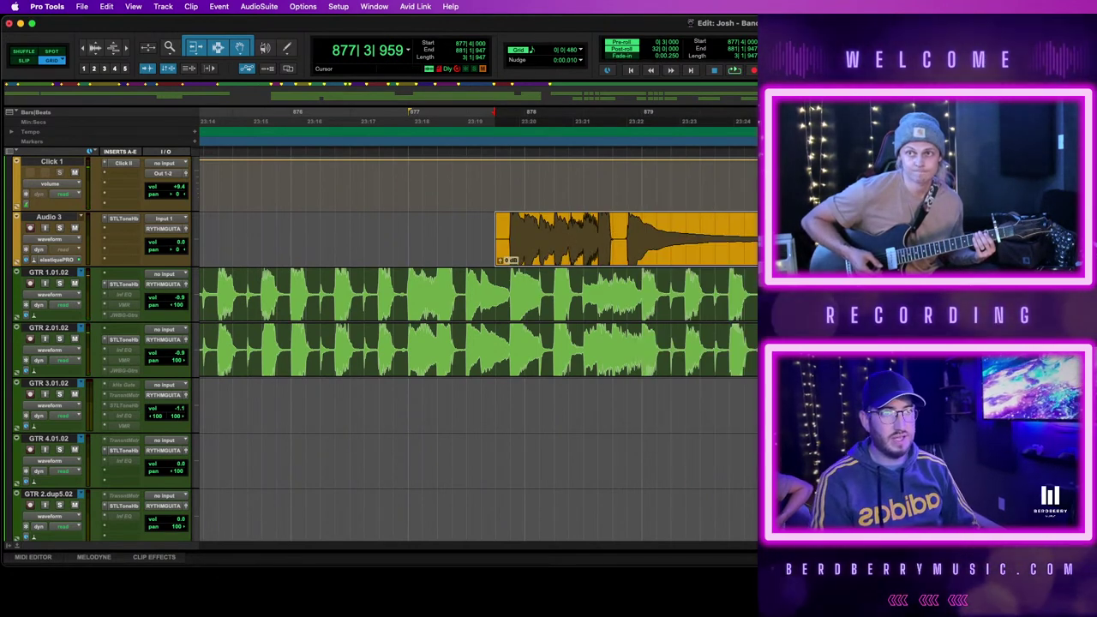
Move the new take from Audio 3 to GTR 4.01.02 and remove its empty lead-in before 877|4|480
drag(642, 257, 641, 452)
drag(496, 443, 480, 443)
key(BackSpace)
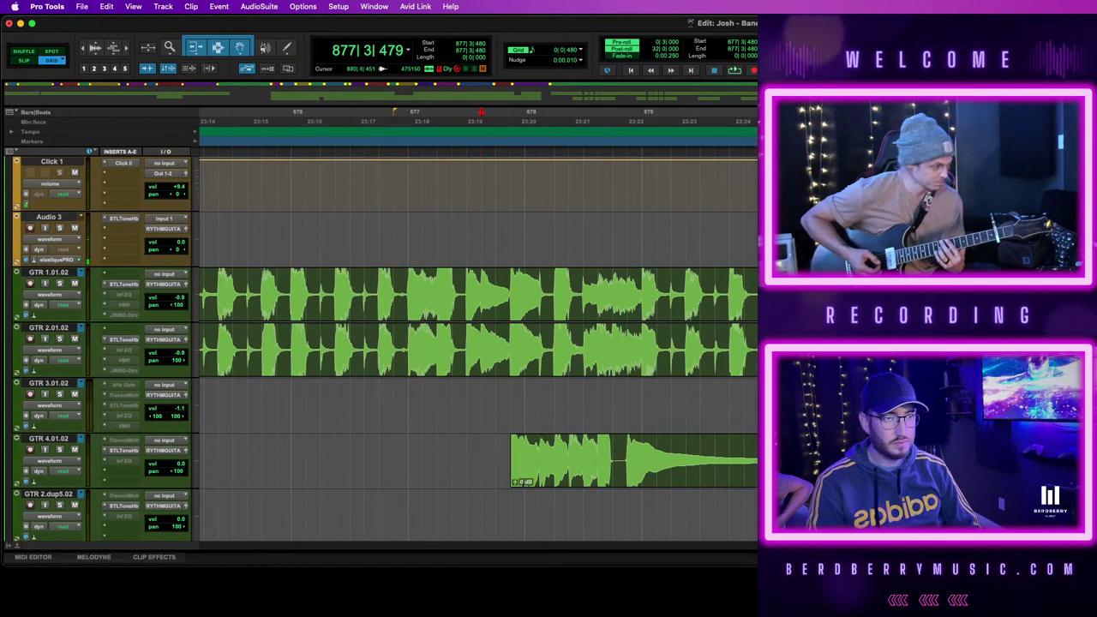
Record a second guitar take on Audio 3 from 877|4|000 to double the first one
click(493, 227)
key(super+space)
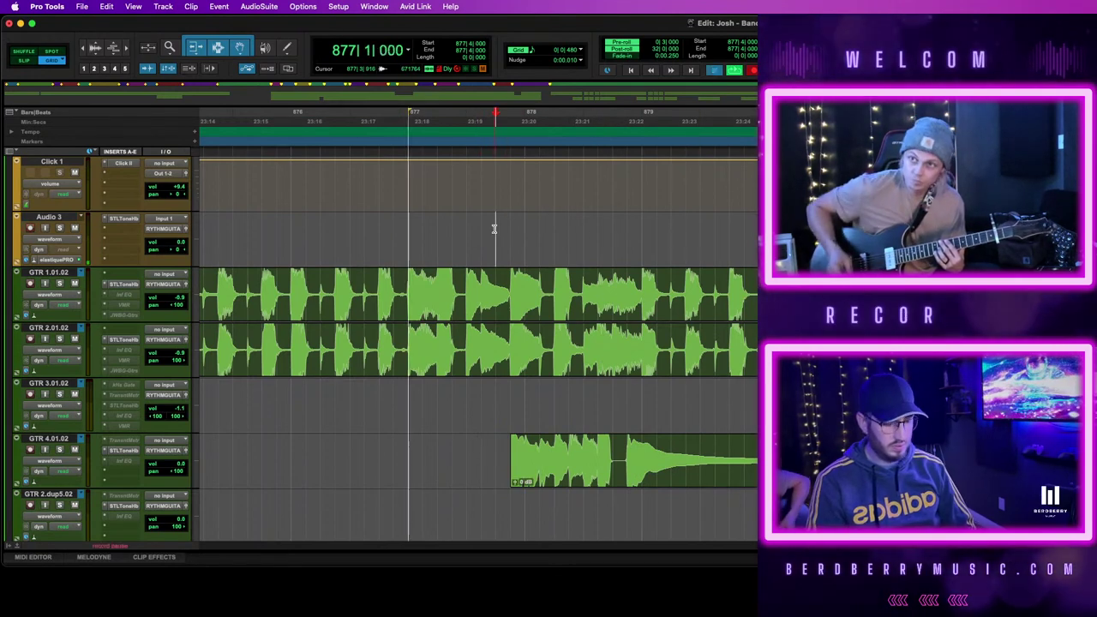
key(t)
scroll(605, 260, right, 3)
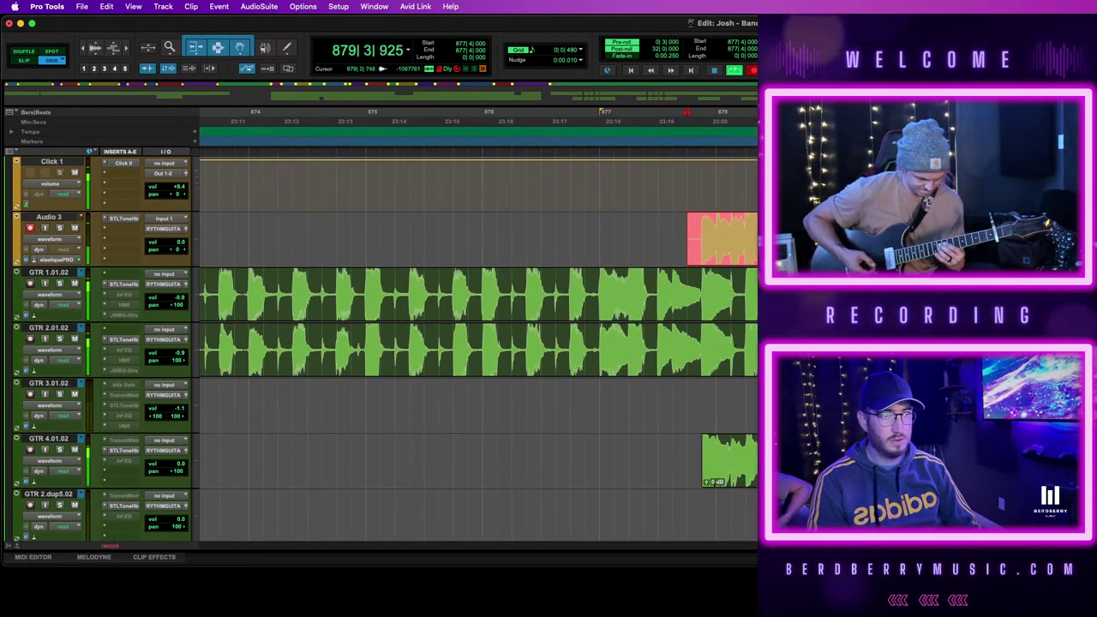
key(super+bracketleft)
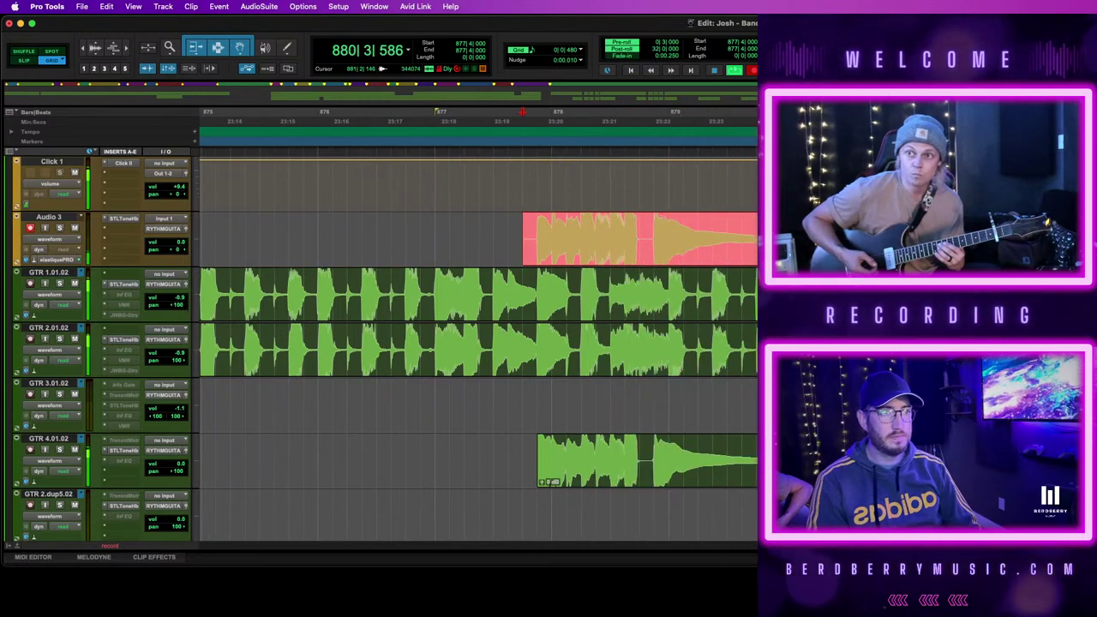
key(space)
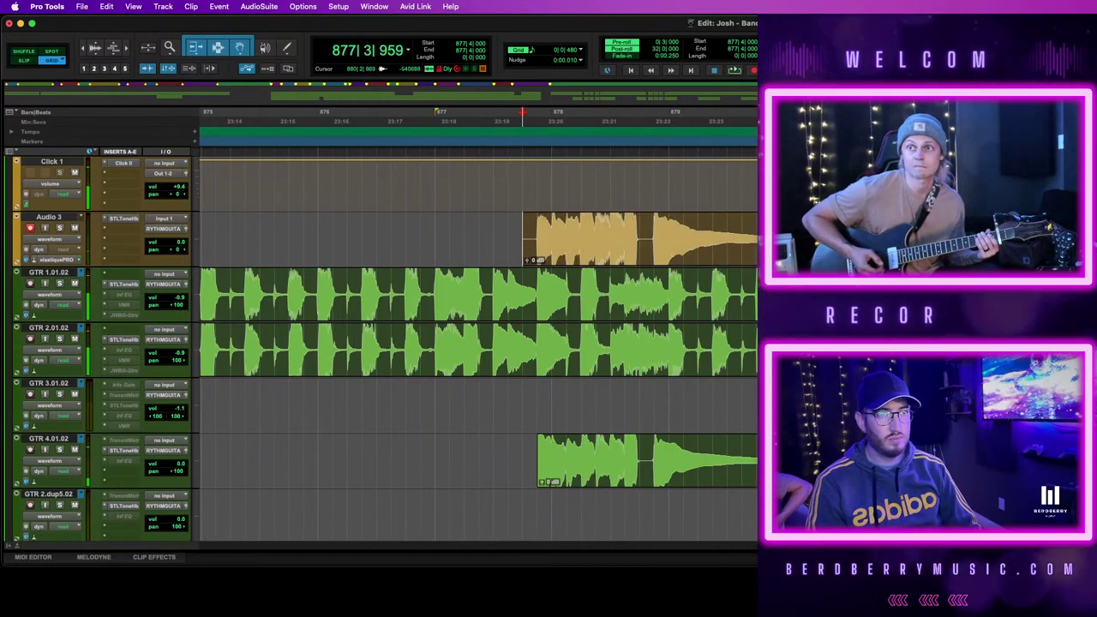
Trim the second take's end to 881|1|480 and move it from Audio 3 to GTR 2.dup5.02
key(alt+0)
key(Return)
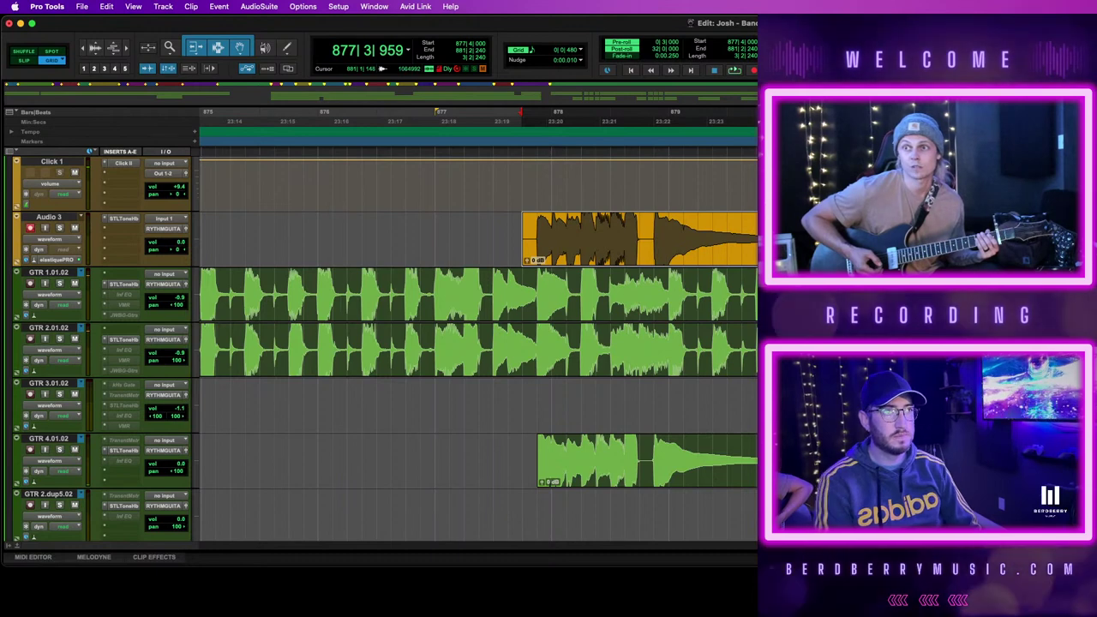
drag(919, 236, 982, 236)
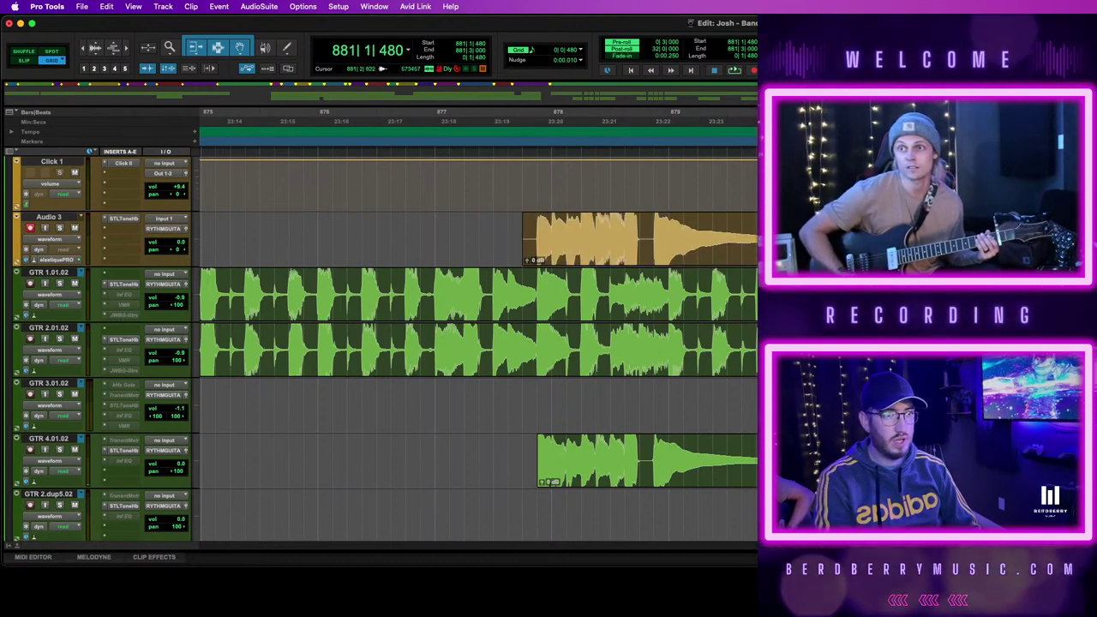
drag(536, 225, 626, 517)
Play back the two layered takes on GTR 4.01.02 and GTR 2.dup5.02
key(space)
key(t)
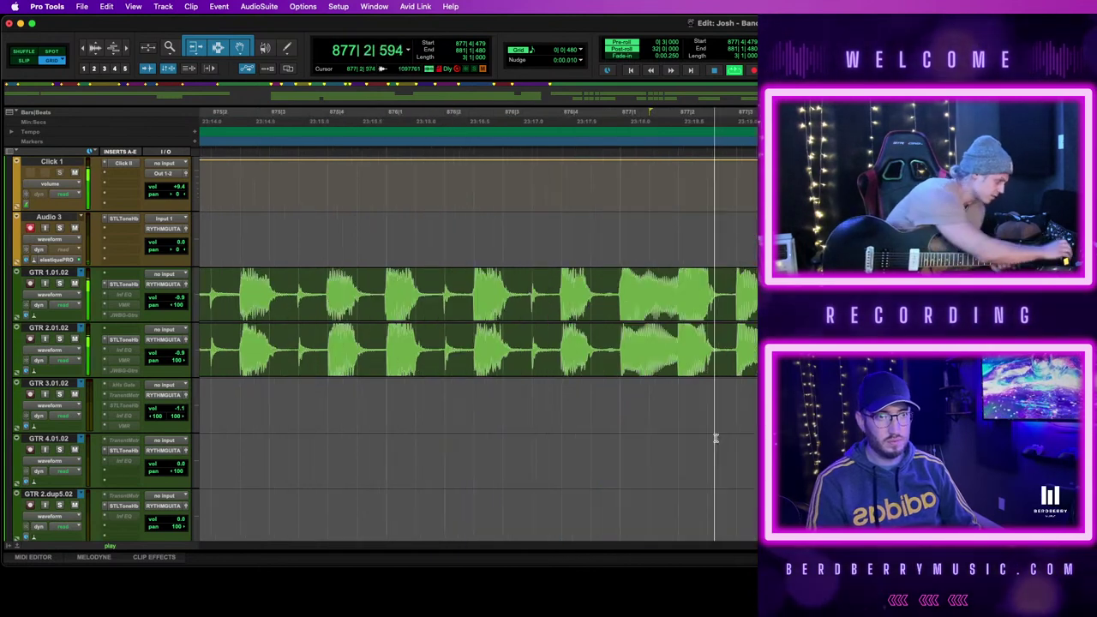
scroll(755, 427, right, 2)
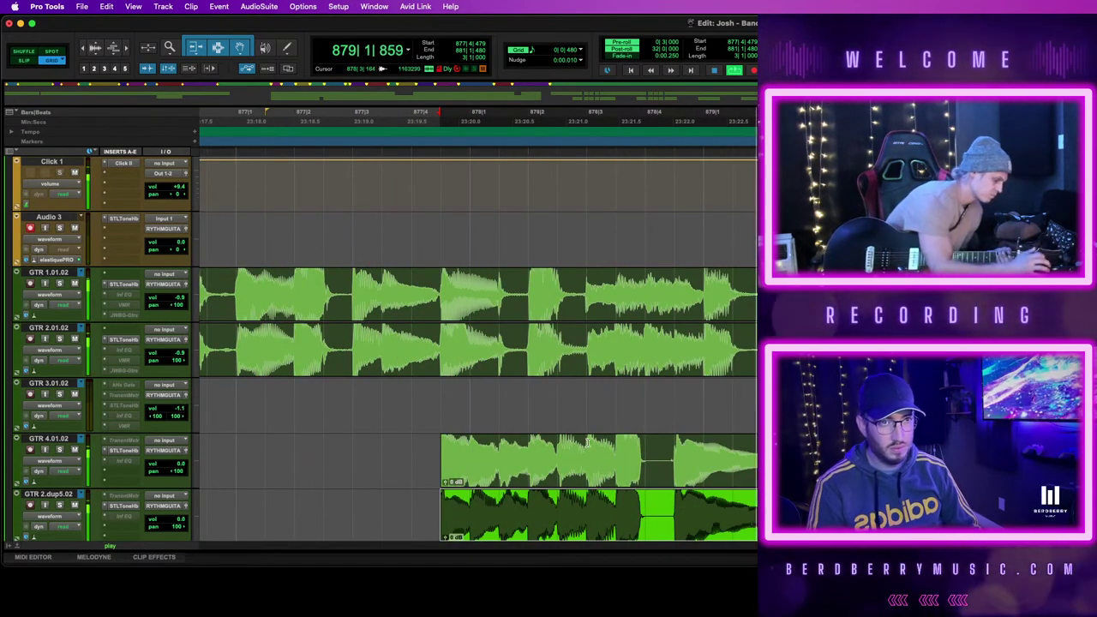
Audition the GTR 4.01.02 and GTR 2.dup5.02 chords from 878|3|000, from 878|2|000 and from 877|4|480
drag(587, 462, 610, 514)
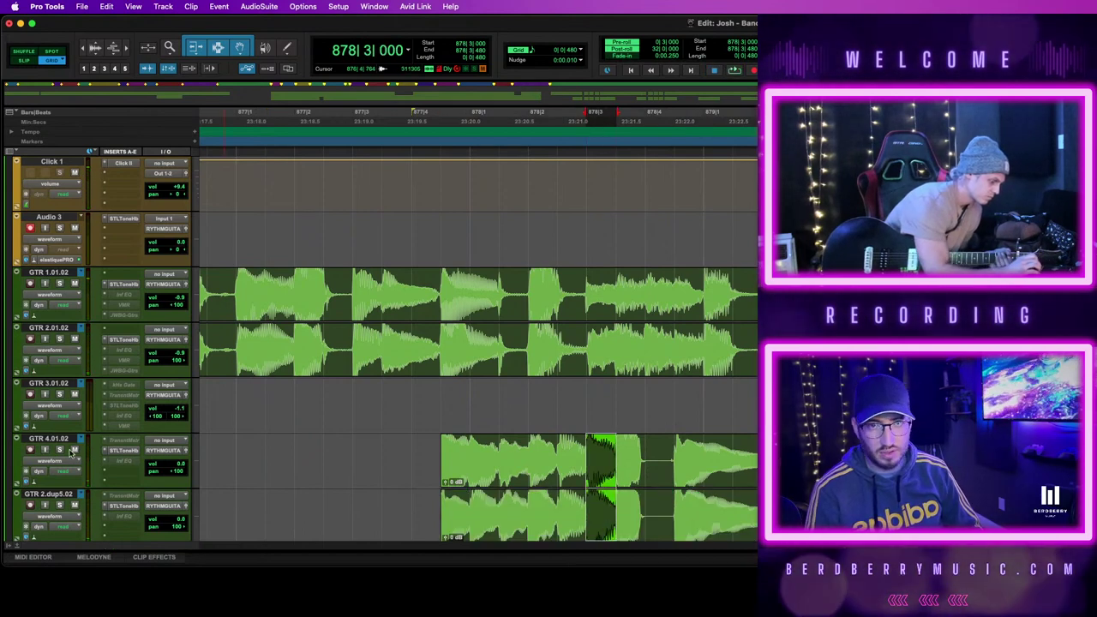
shift+click(645, 449)
key(space)
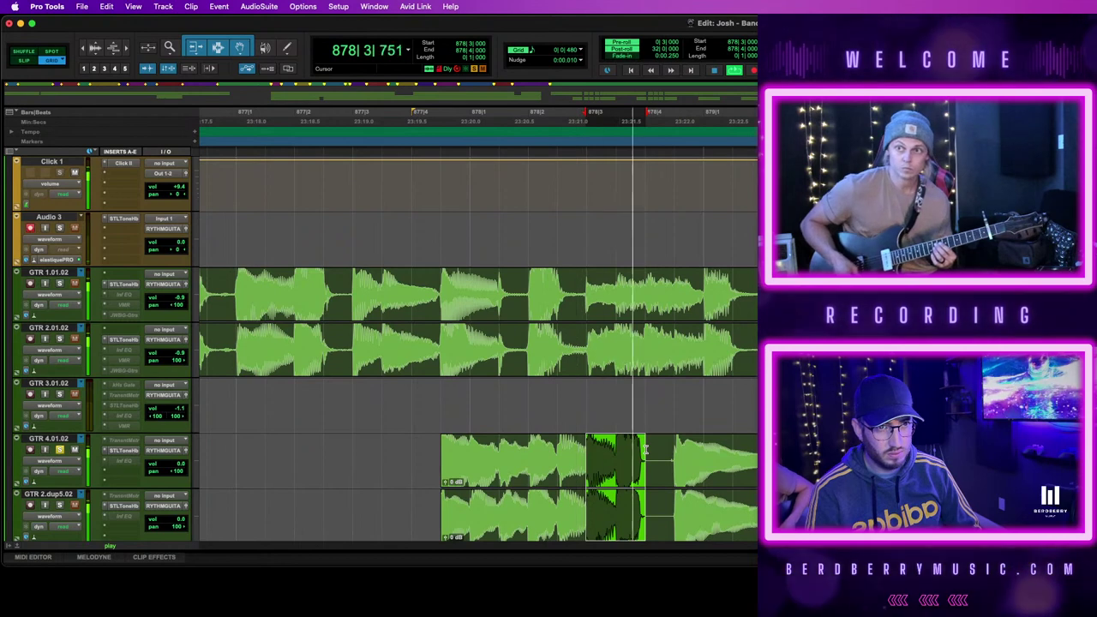
key(space)
click(533, 443)
key(space)
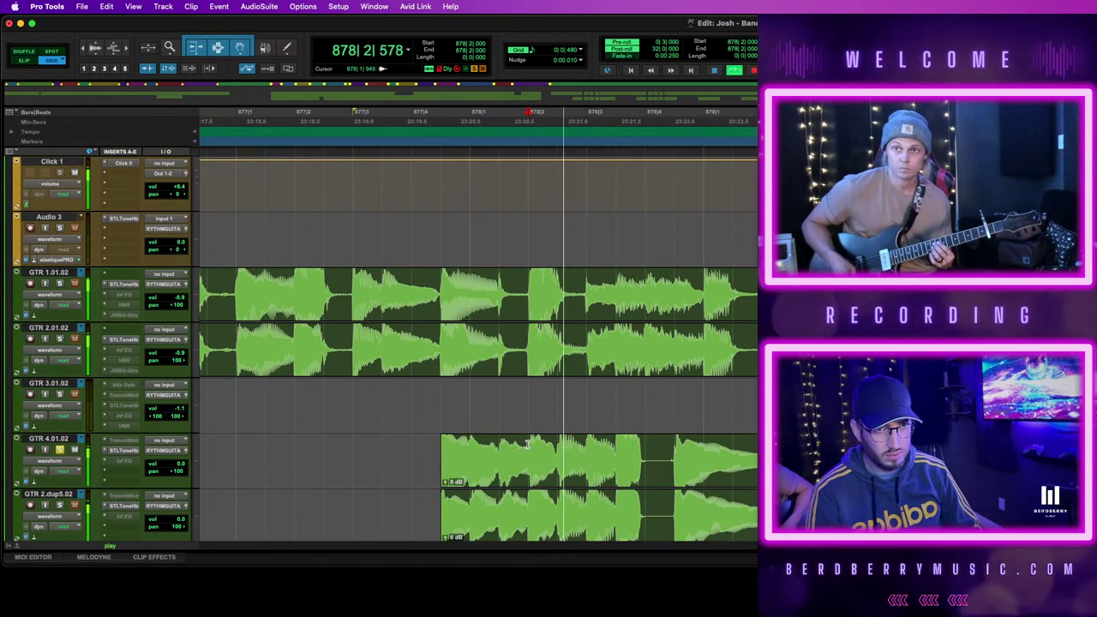
key(space)
drag(469, 445, 442, 445)
key(space)
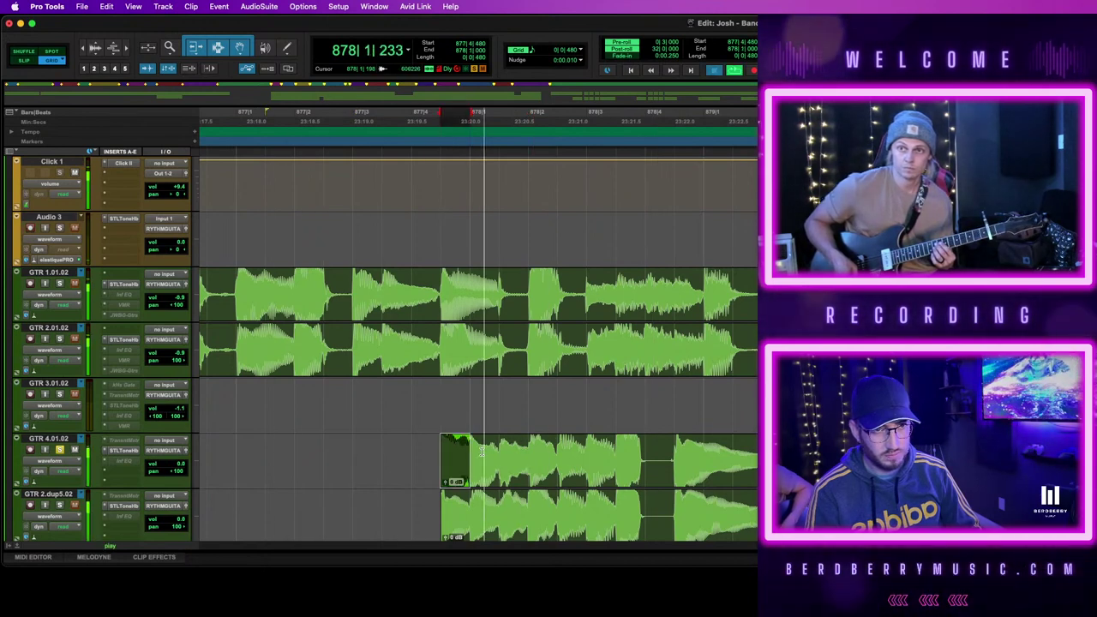
Try copying the 877|4|480 to 878|1|000 chord to 878|3|480 on both guitar tracks, play it back and undo the copy
key(semicolon)
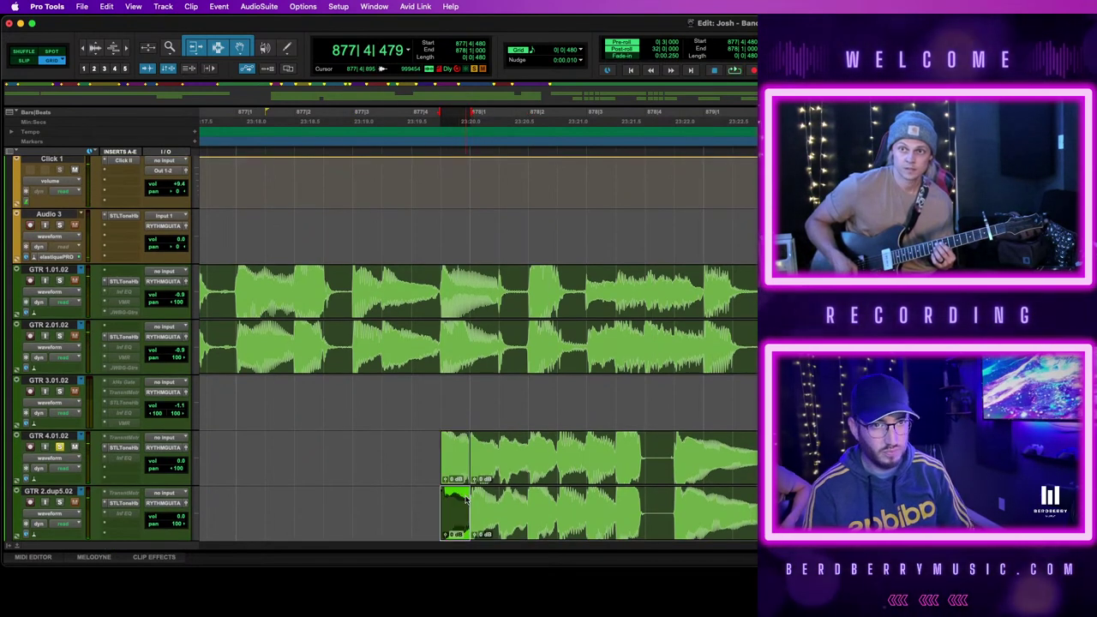
key(shift+p)
drag(454, 474, 626, 464)
click(411, 442)
key(space)
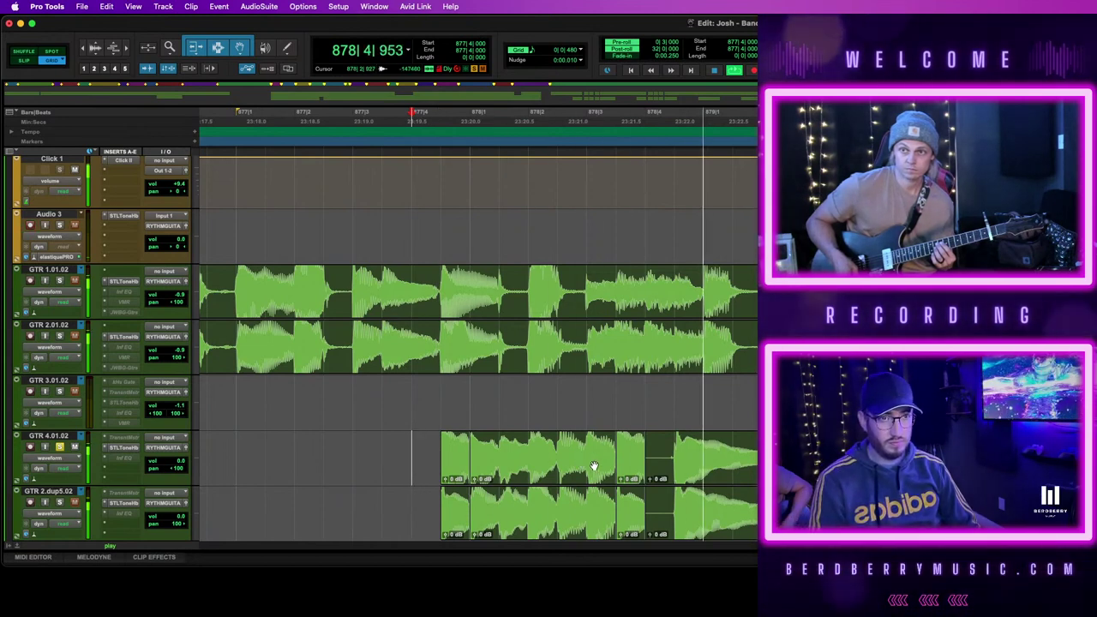
key(space)
key(super+z)
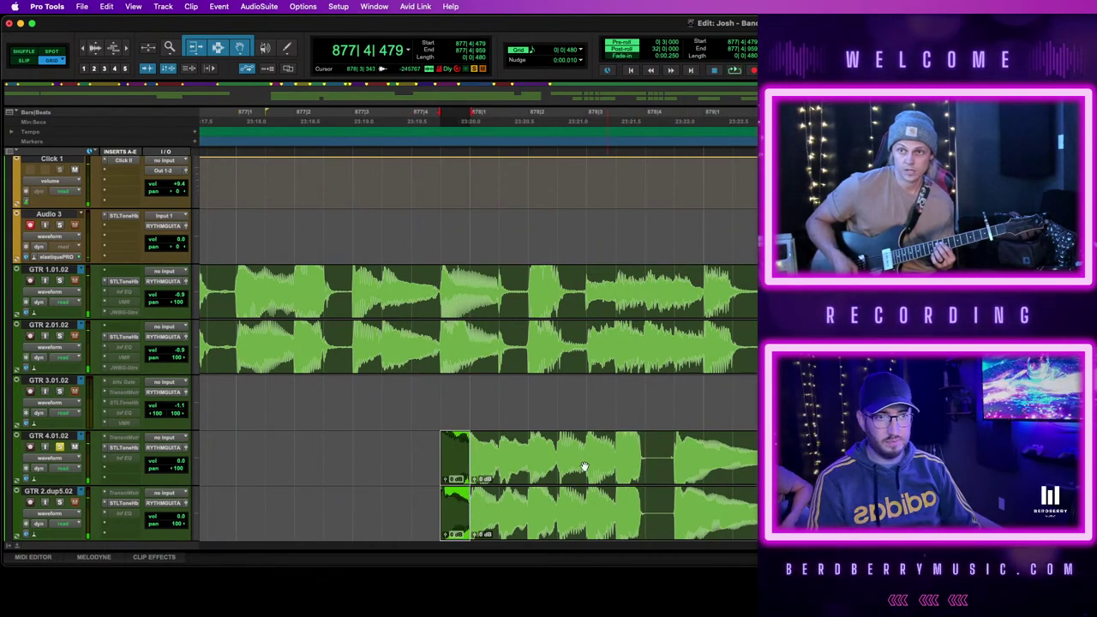
Compare the GTR 4.01.02 chords at 878|1|000 and 878|3|480 by ear
click(484, 447)
key(space)
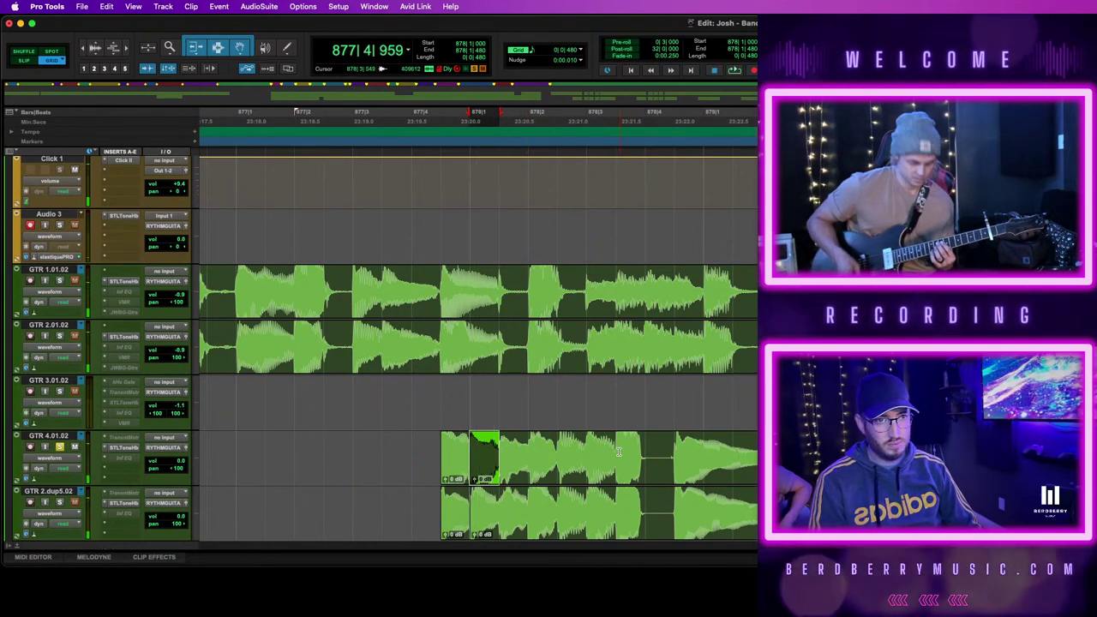
drag(616, 451, 644, 454)
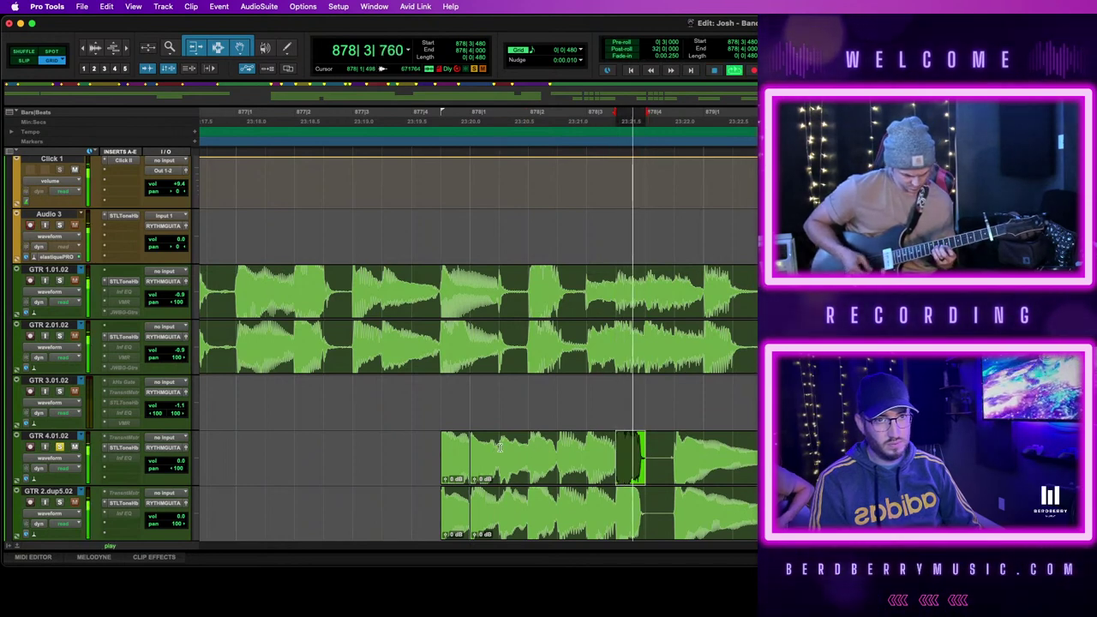
Copy the 878|1|480 to 878|2|000 chord to 878|3|480 on both guitar tracks and play the edit from 877|4|000
drag(499, 446, 529, 451)
shift+click(501, 509)
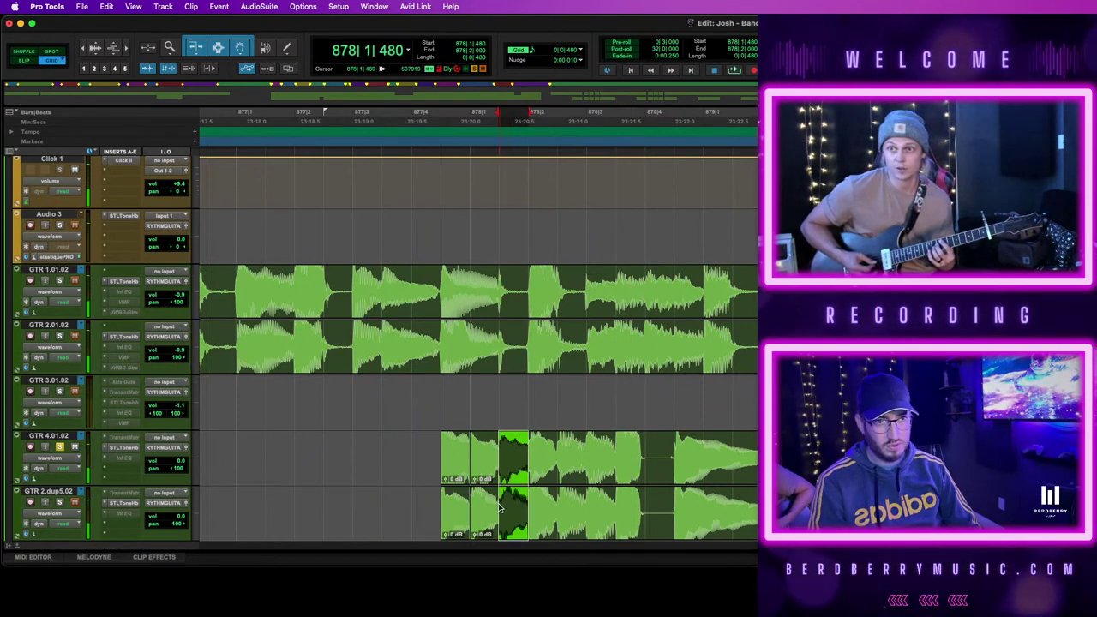
key(super+d)
key(super+d)
key(super+d)
key(super+d)
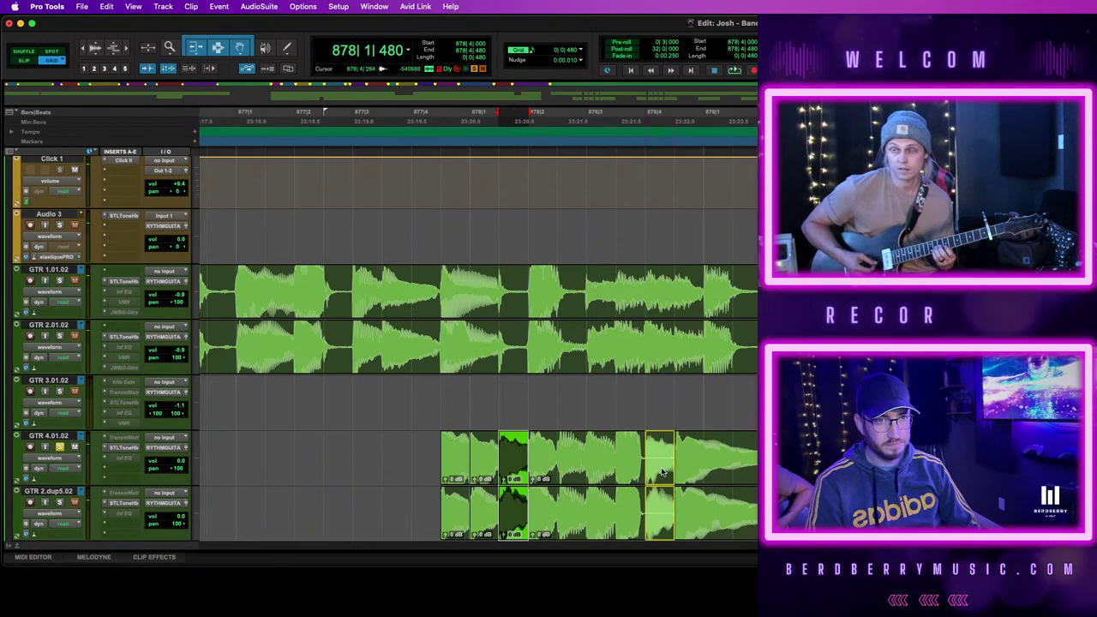
click(411, 442)
key(space)
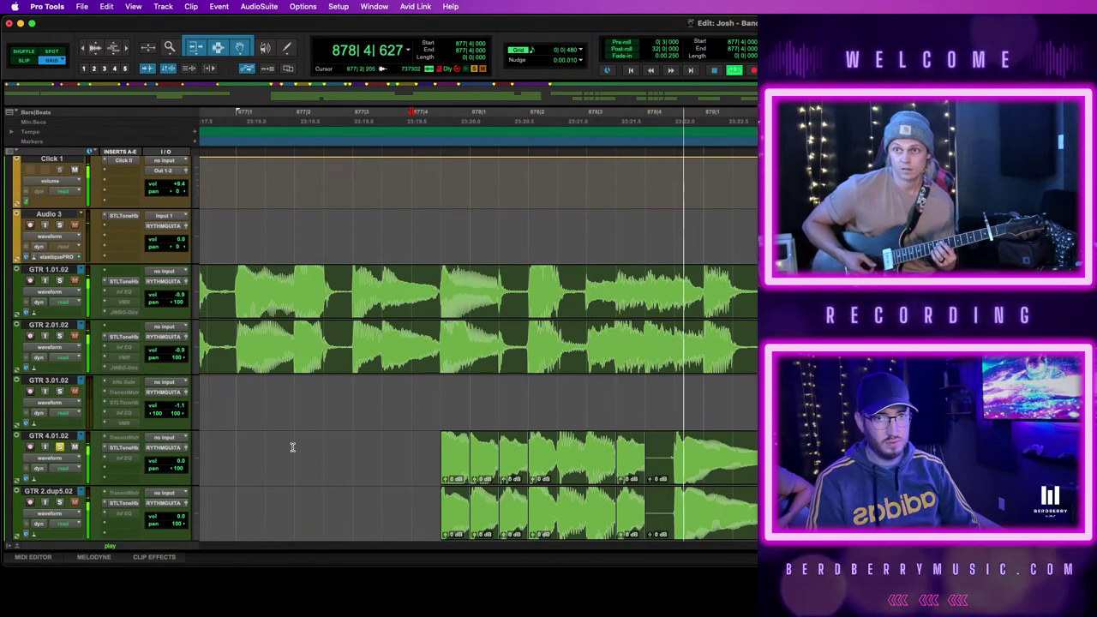
Delete the silent segment from 878|4|000 to 878|4|480 on both guitar tracks and play back the result
drag(672, 444, 647, 505)
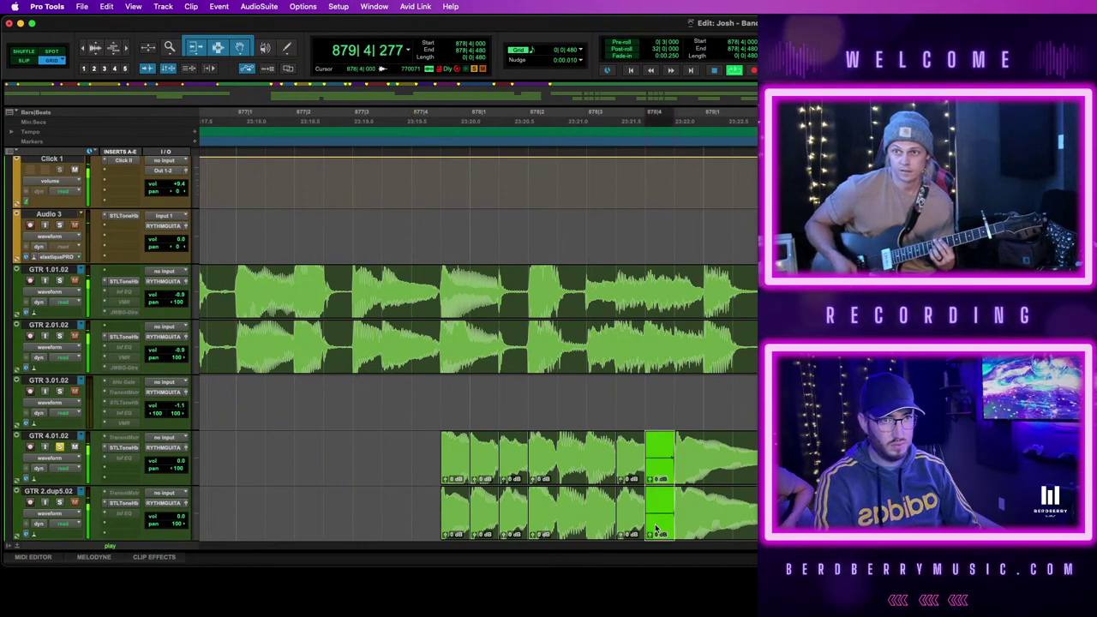
key(Delete)
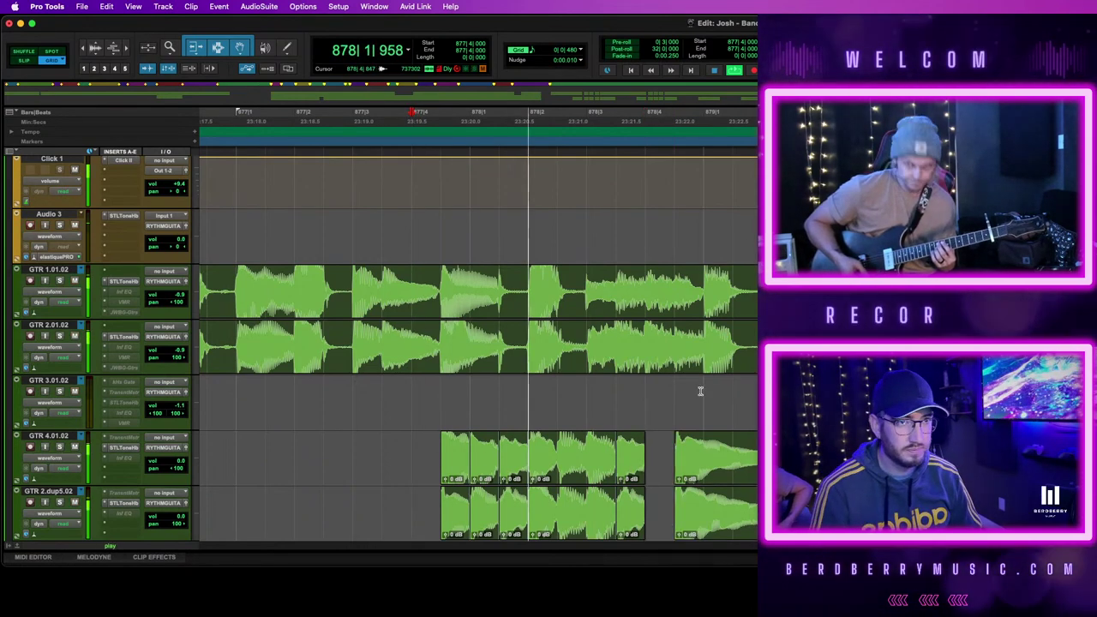
scroll(704, 391, right, 3)
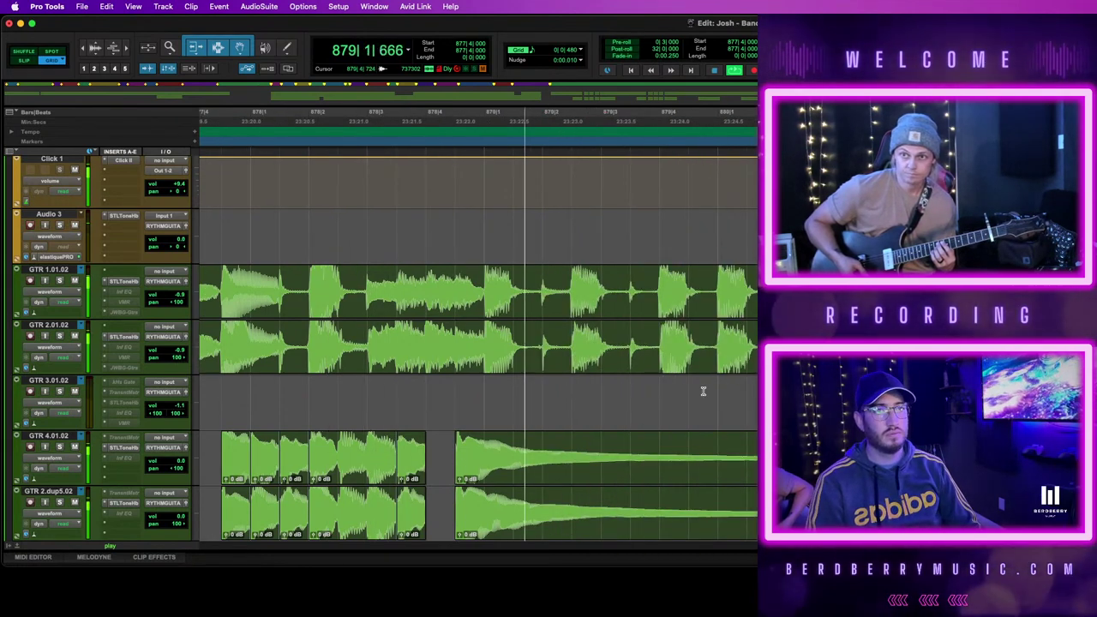
key(space)
Try moving the sustained final chord on both guitar tracks to 879|1|000, play from 877|3|480, and undo the move
click(496, 472)
shift+click(529, 514)
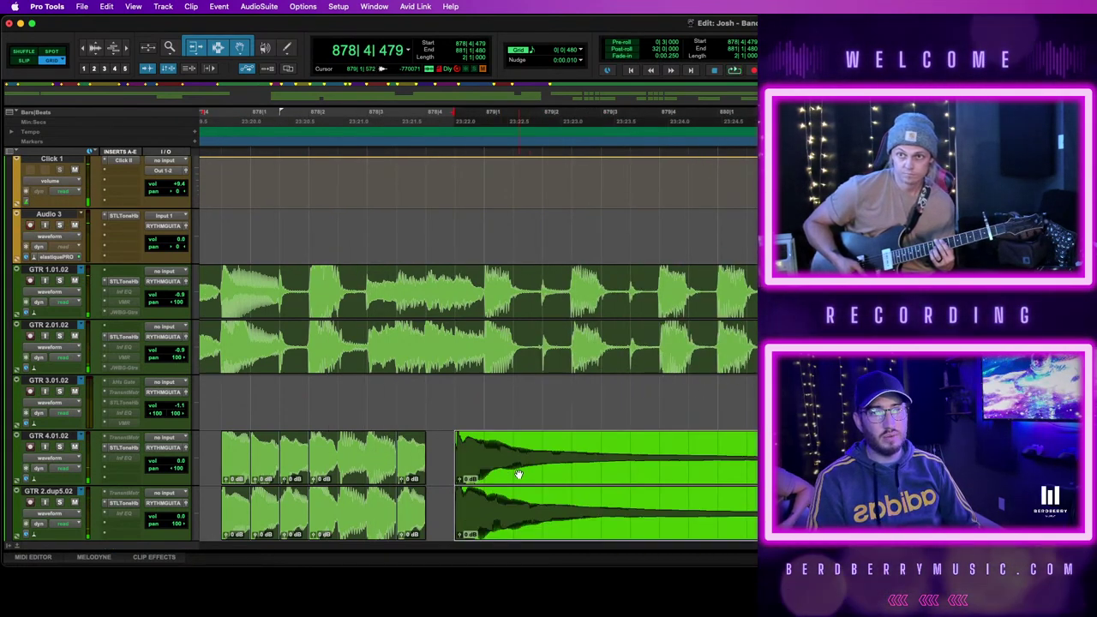
drag(518, 475, 548, 474)
scroll(547, 474, left, 1)
click(364, 443)
key(space)
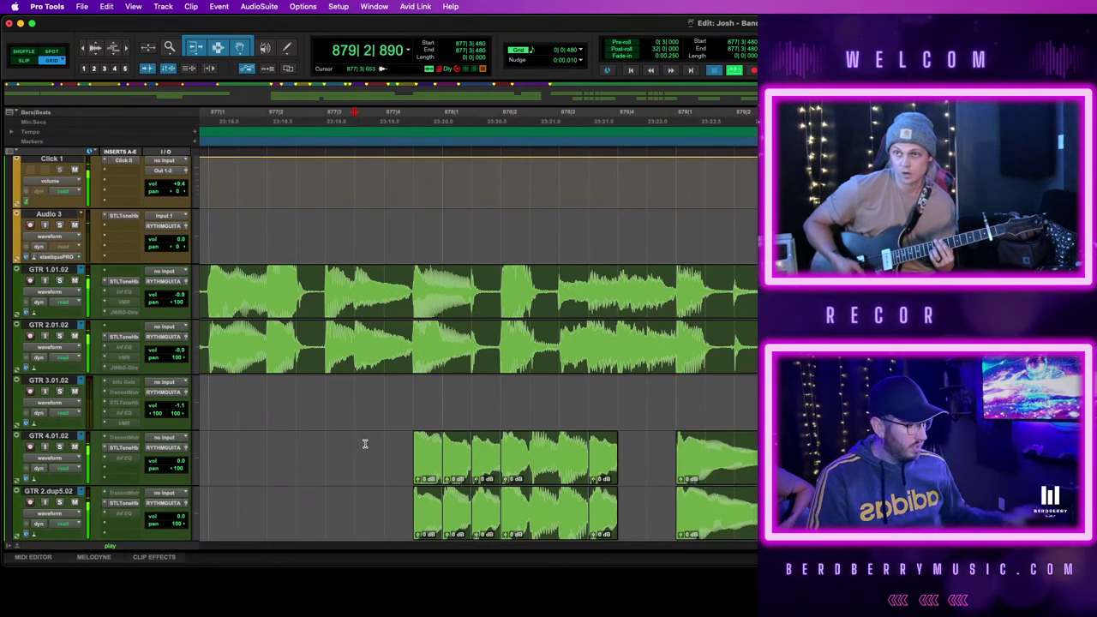
key(space)
key(super+z)
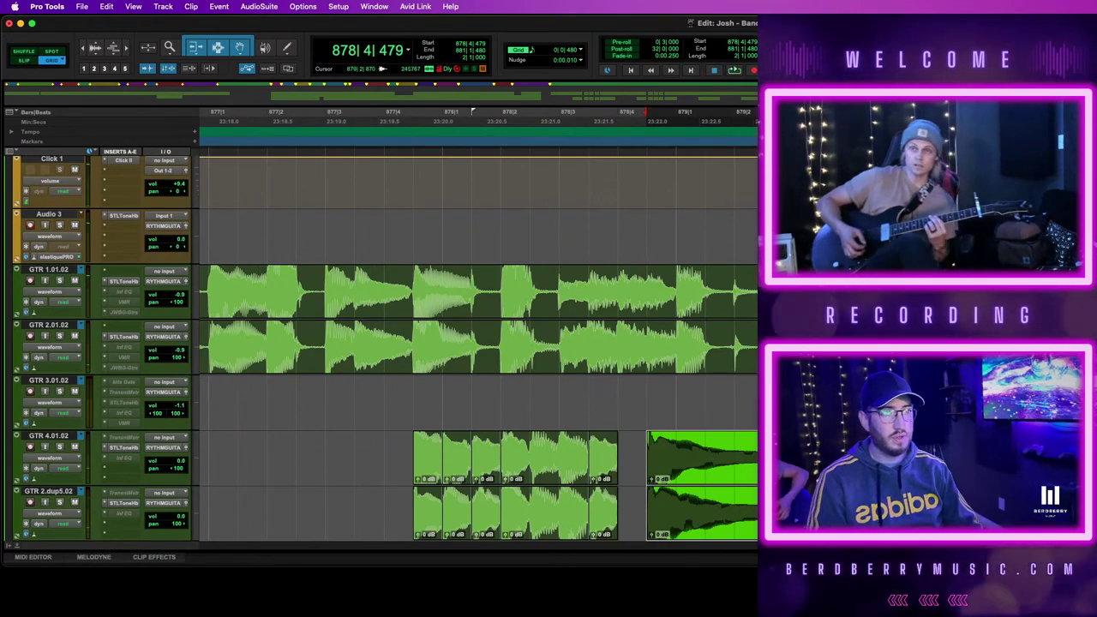
Enable pre-roll and place the insertion point at 878|4|000
key(e)
key(e)
key(r)
key(r)
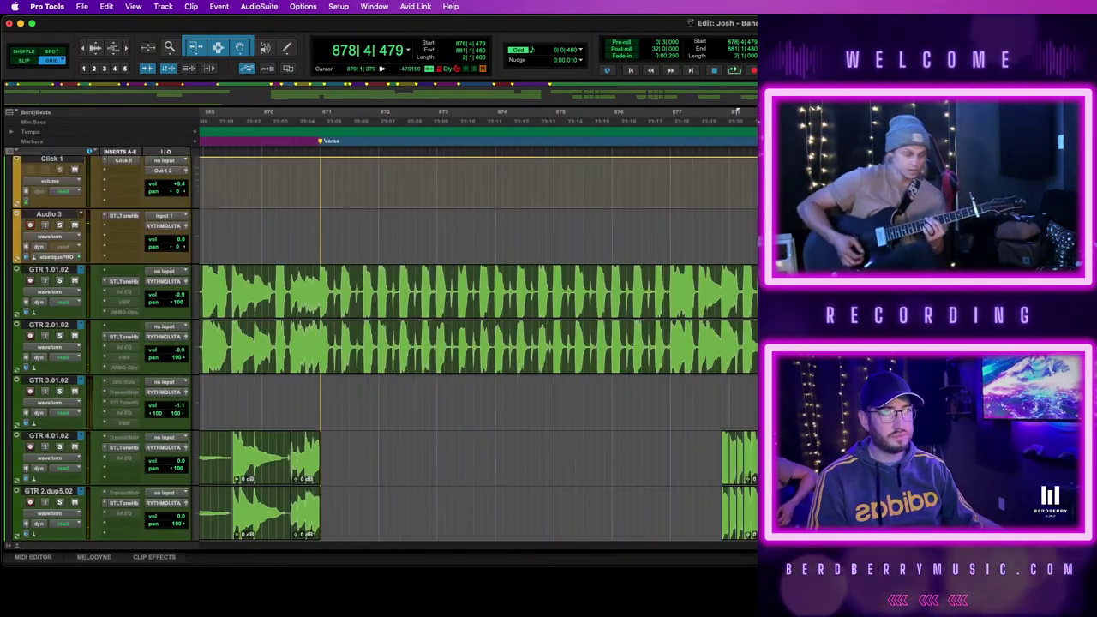
key(Down)
key(super+k)
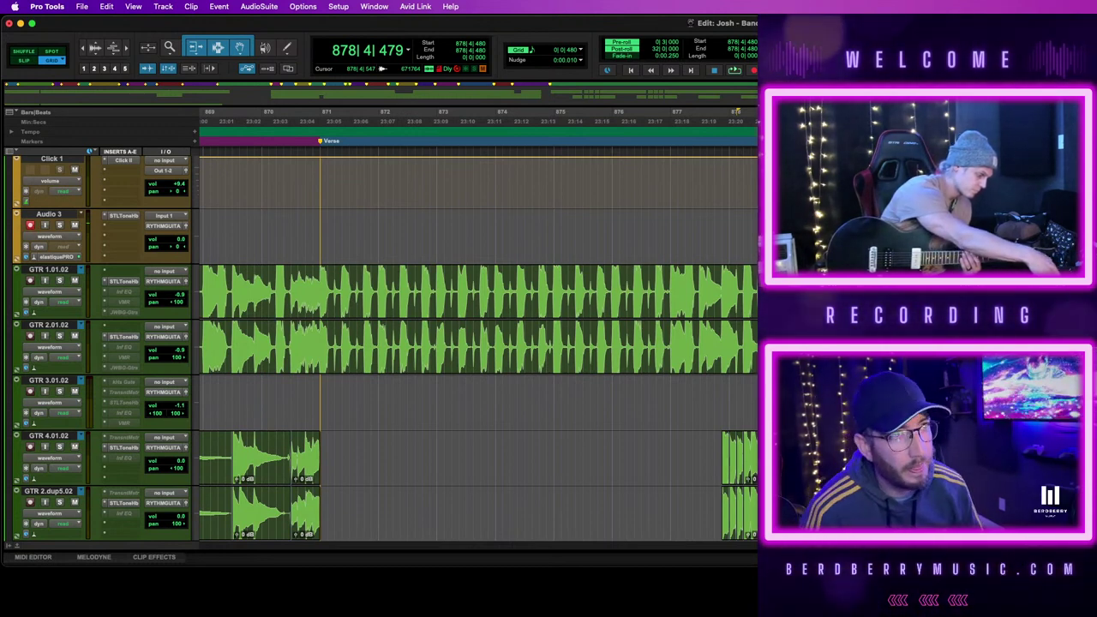
scroll(478, 347, down, 3)
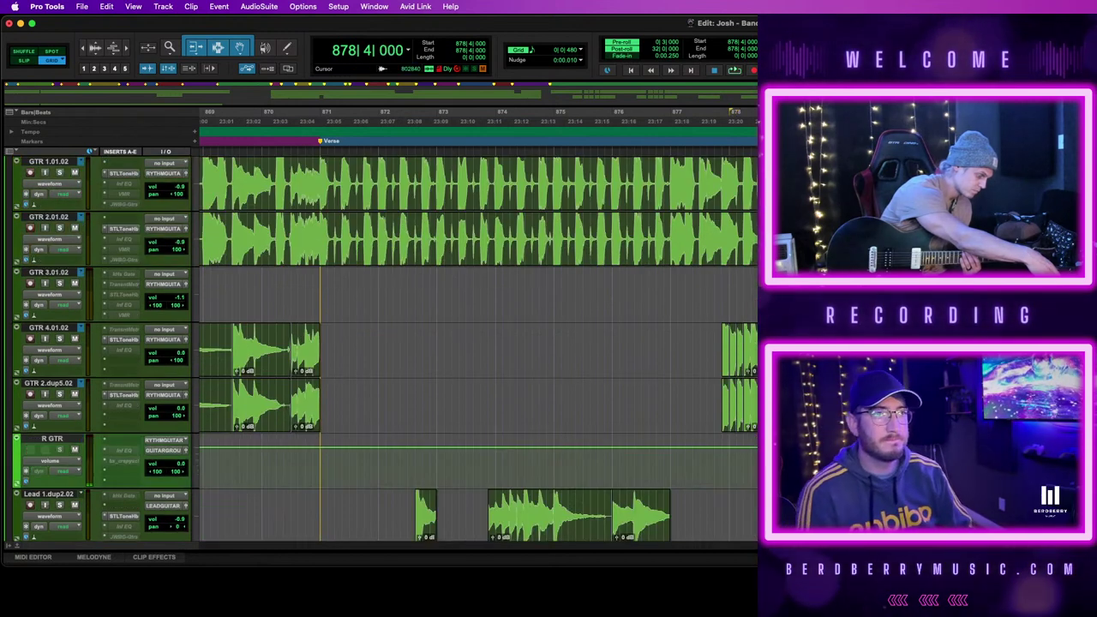
scroll(478, 347, up, 3)
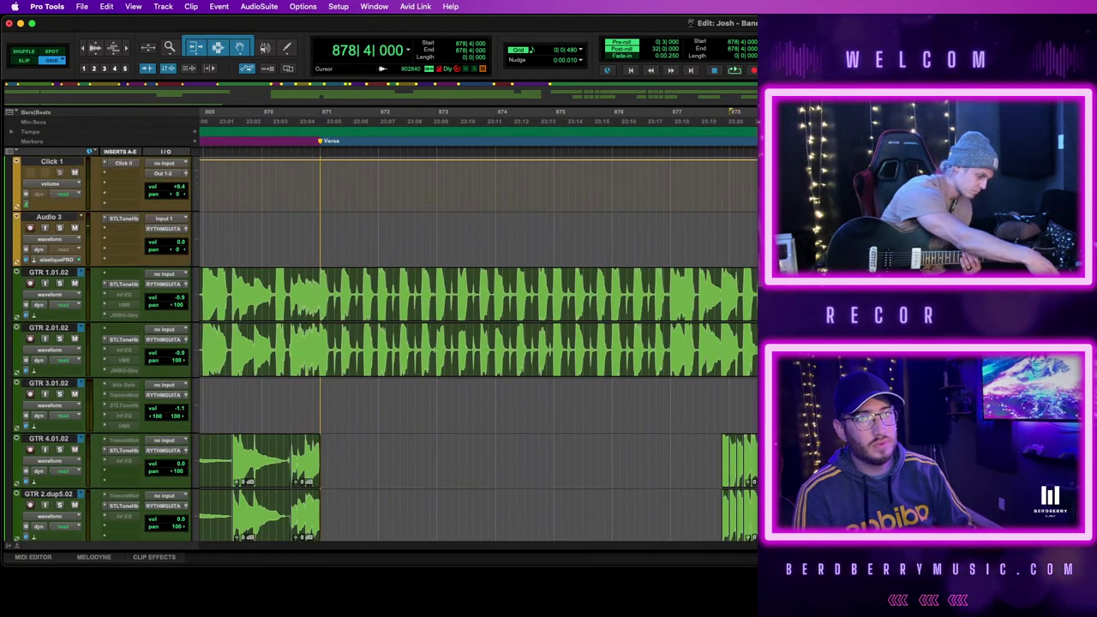
Play the guitar parts with pre-roll from 876|4|000 and stop after 877|4|000
scroll(478, 347, down, 1)
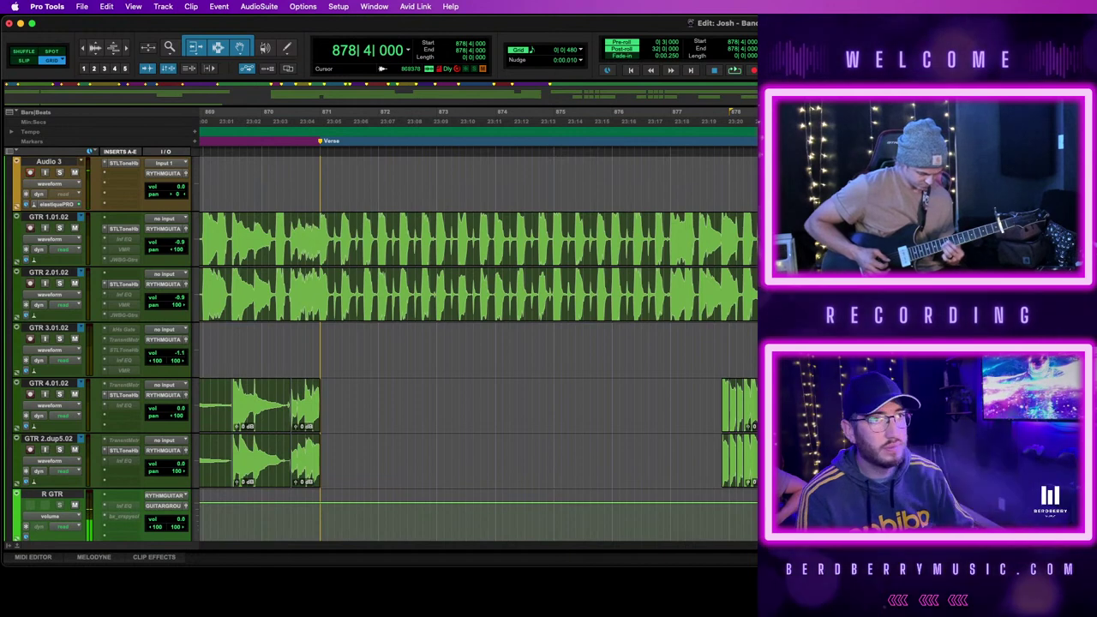
scroll(667, 205, down, 4)
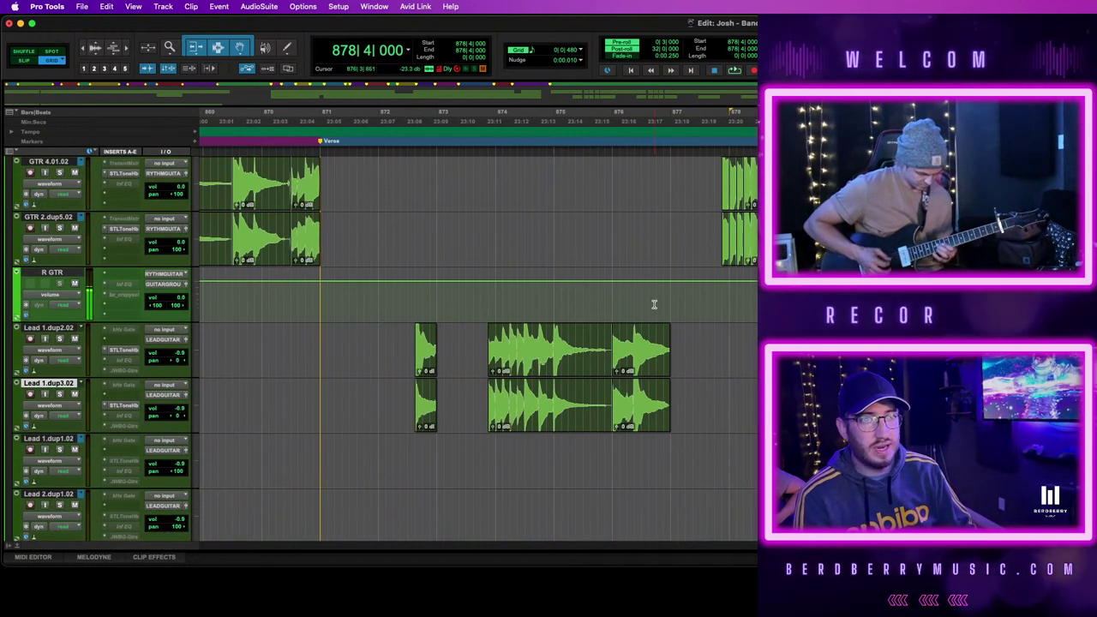
scroll(653, 304, up, 2)
key(space)
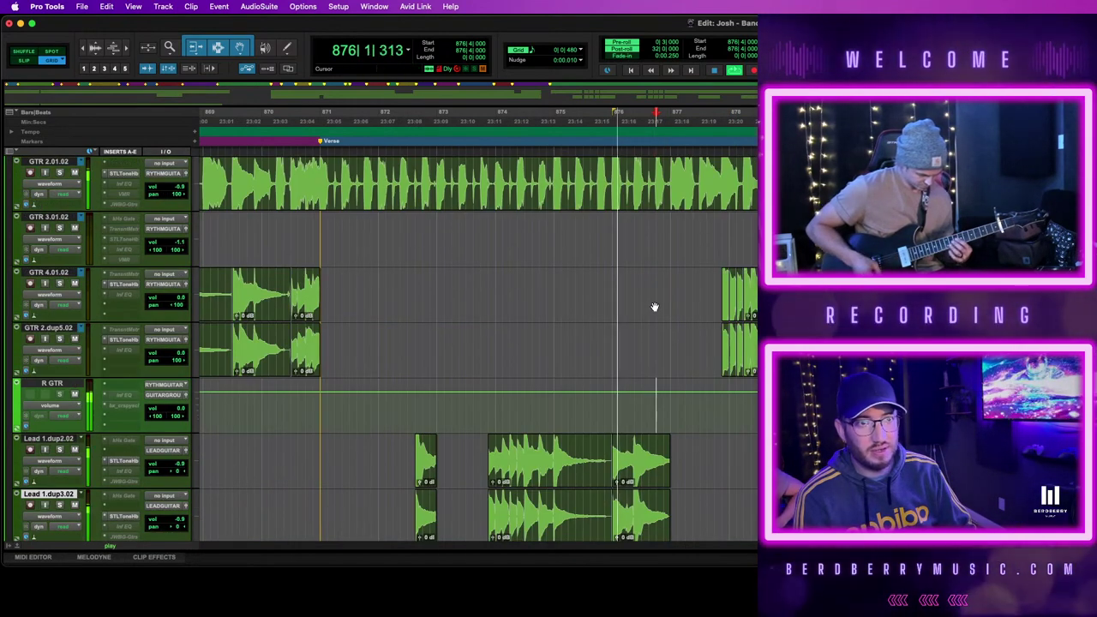
scroll(654, 306, up, 3)
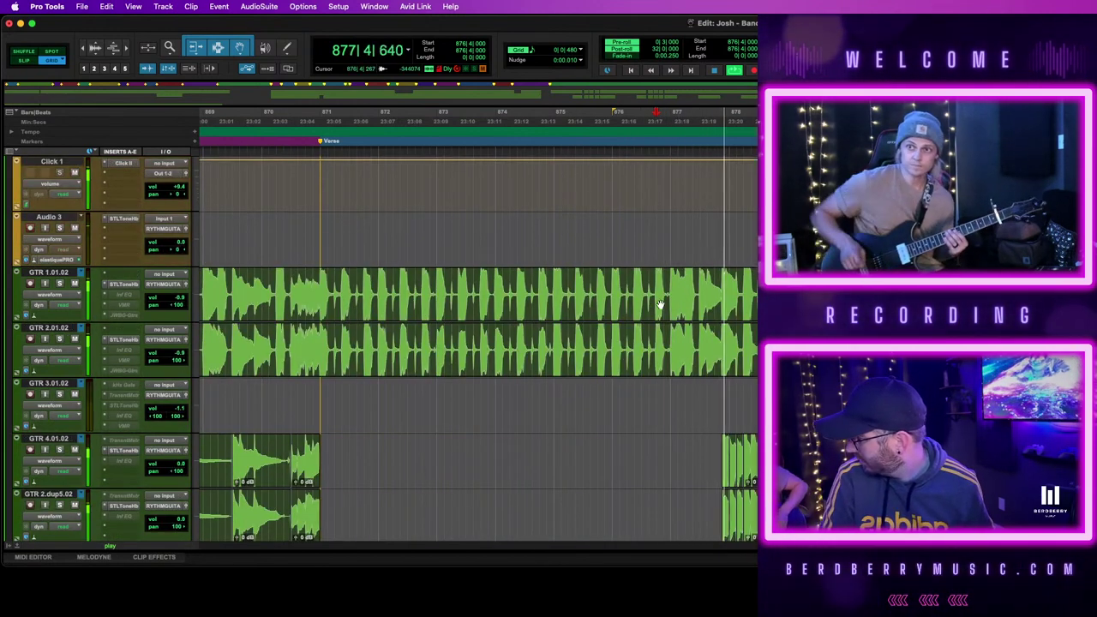
key(space)
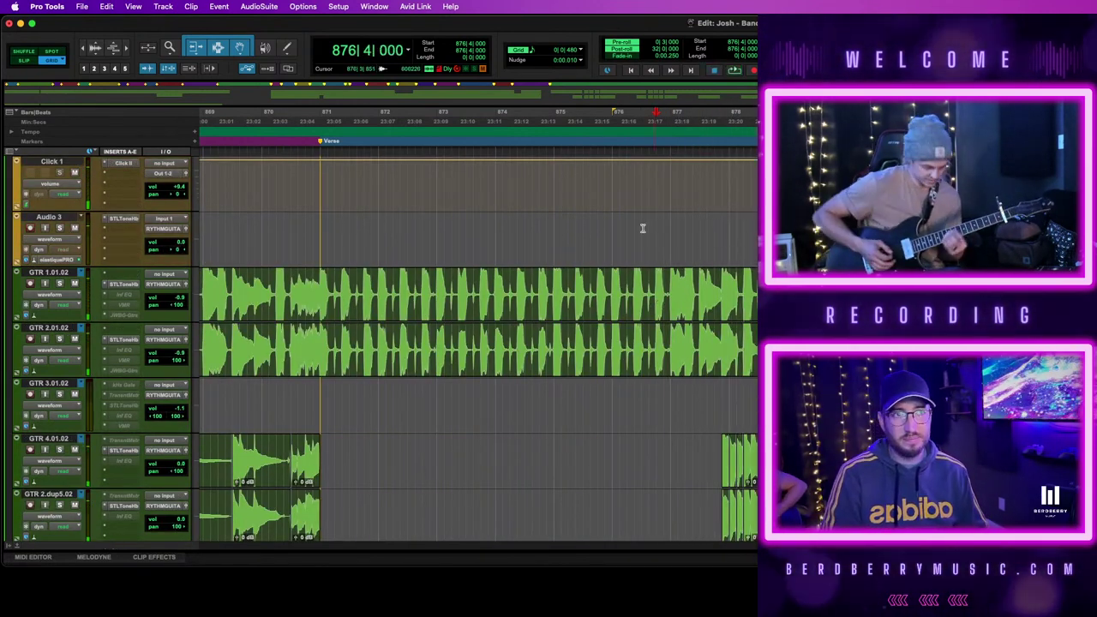
Record-enable Audio 3 for a take starting at 876|4|000
scroll(655, 228, down, 2)
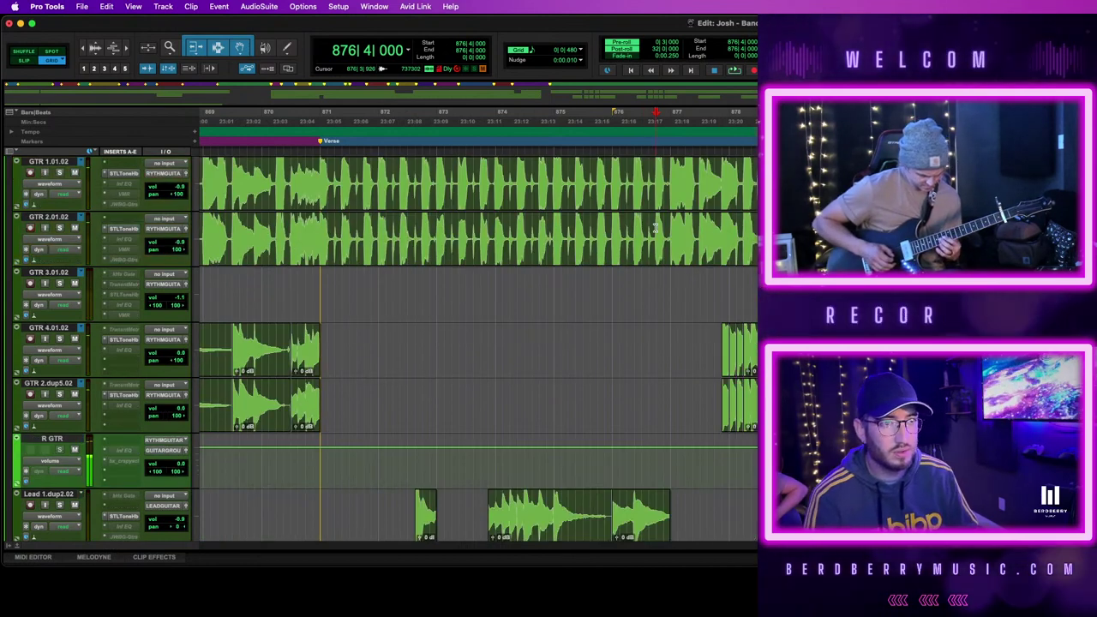
scroll(656, 228, up, 2)
key(t)
scroll(731, 249, right, 2)
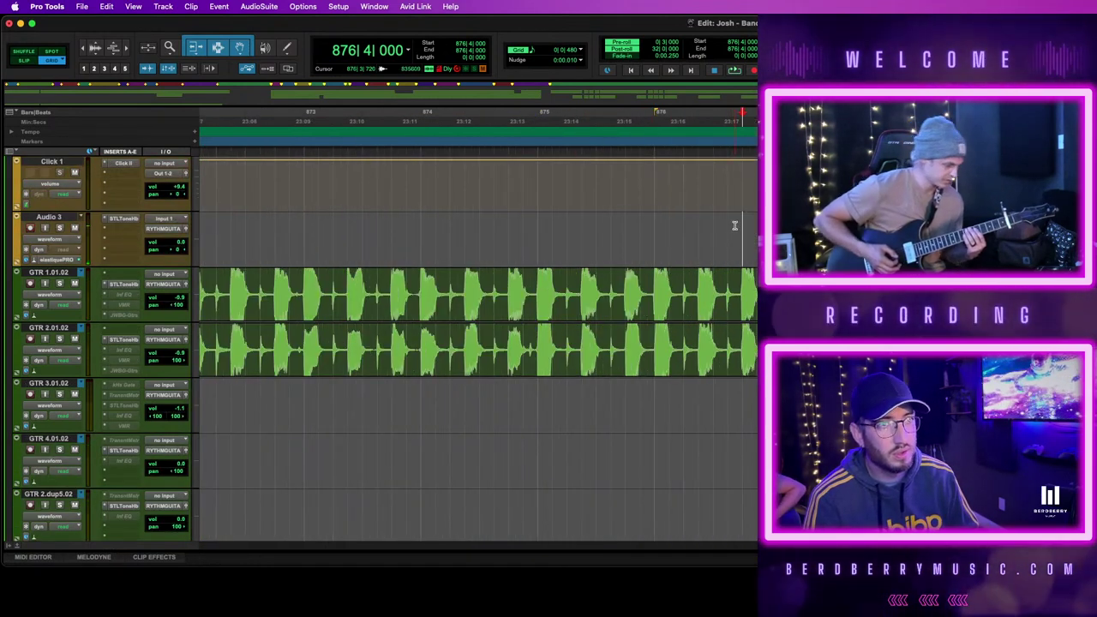
key(shift+r)
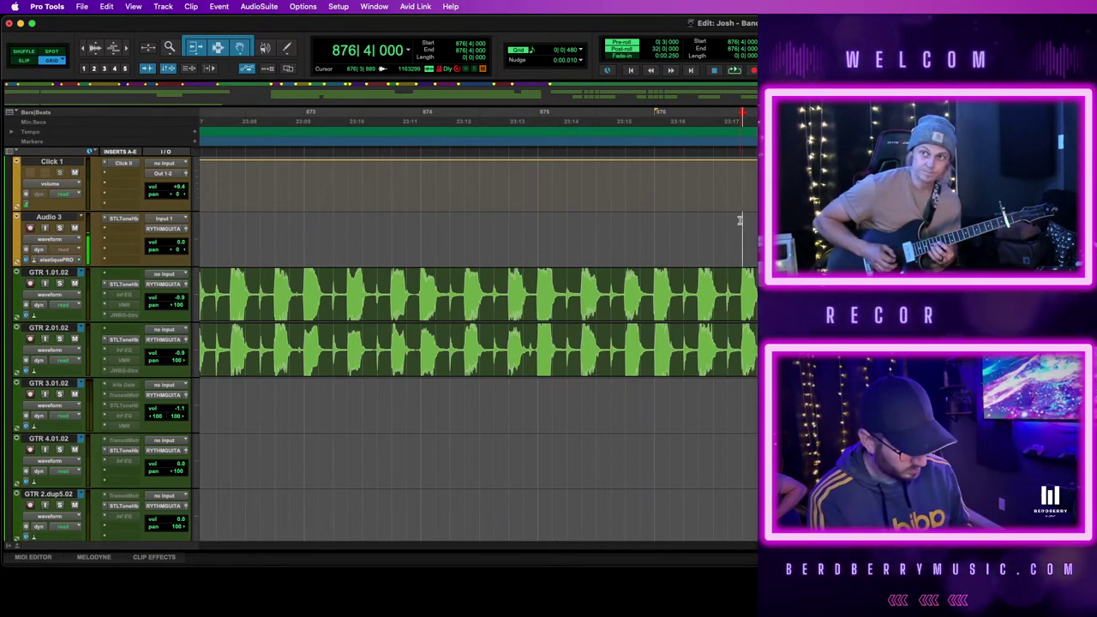
Try recording a guitar take on Audio 3 from 876|4|000 with pre-roll and undo the recording
key(space)
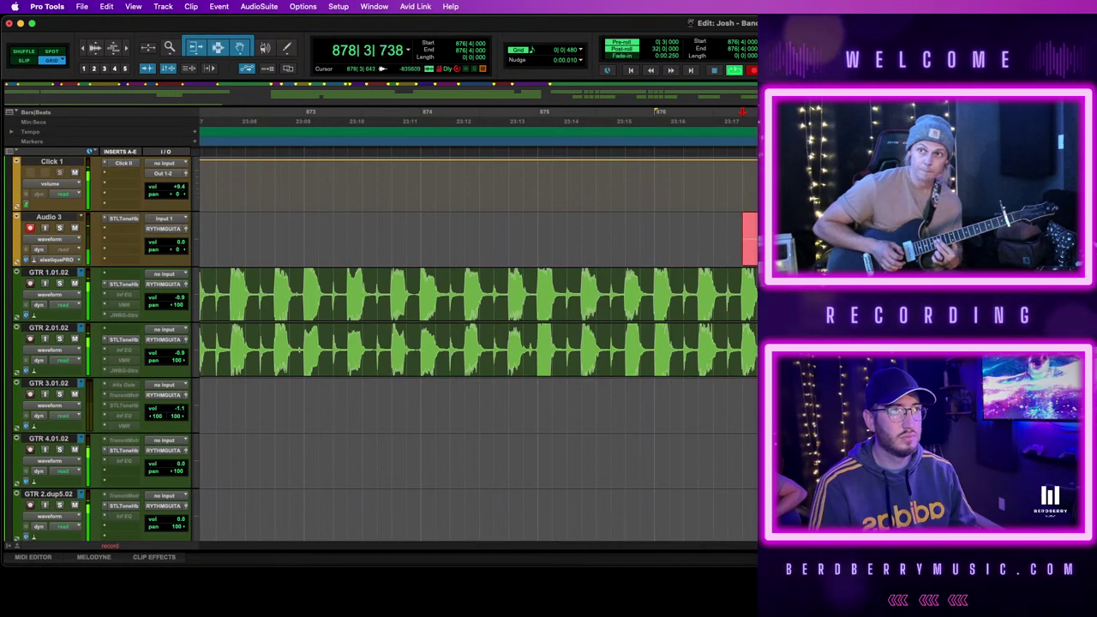
key(space)
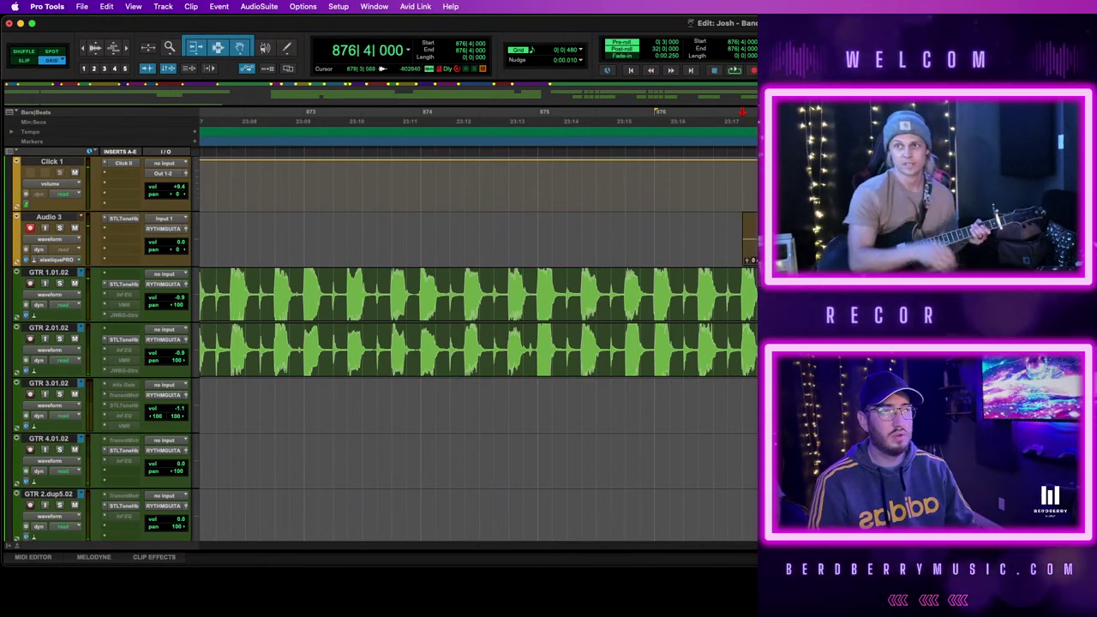
key(alt+0)
key(Return)
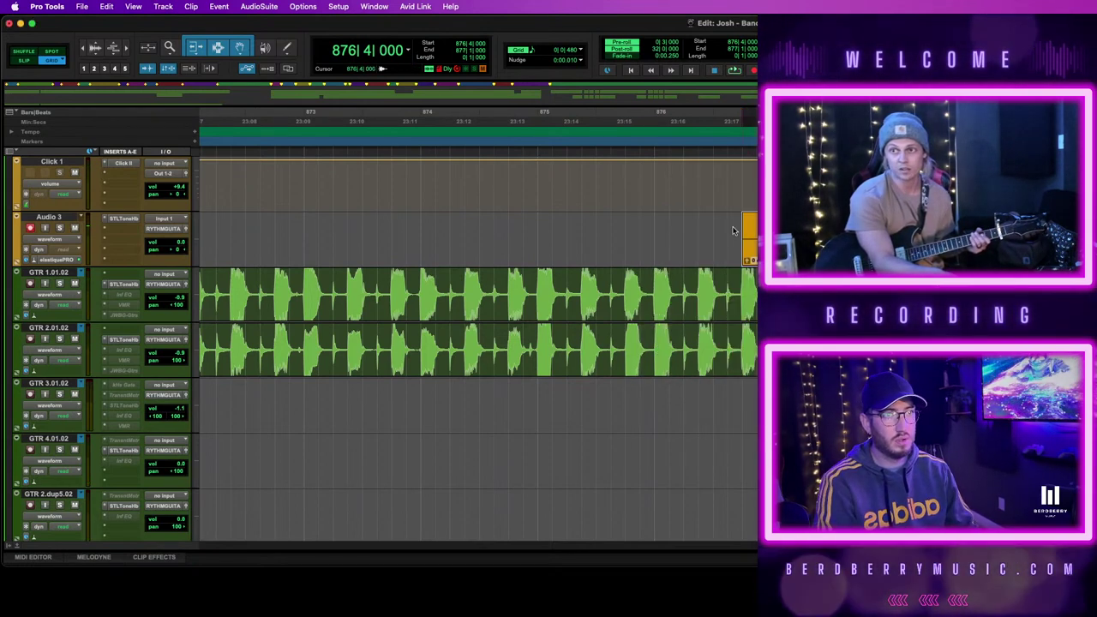
key(super+z)
key(super+z)
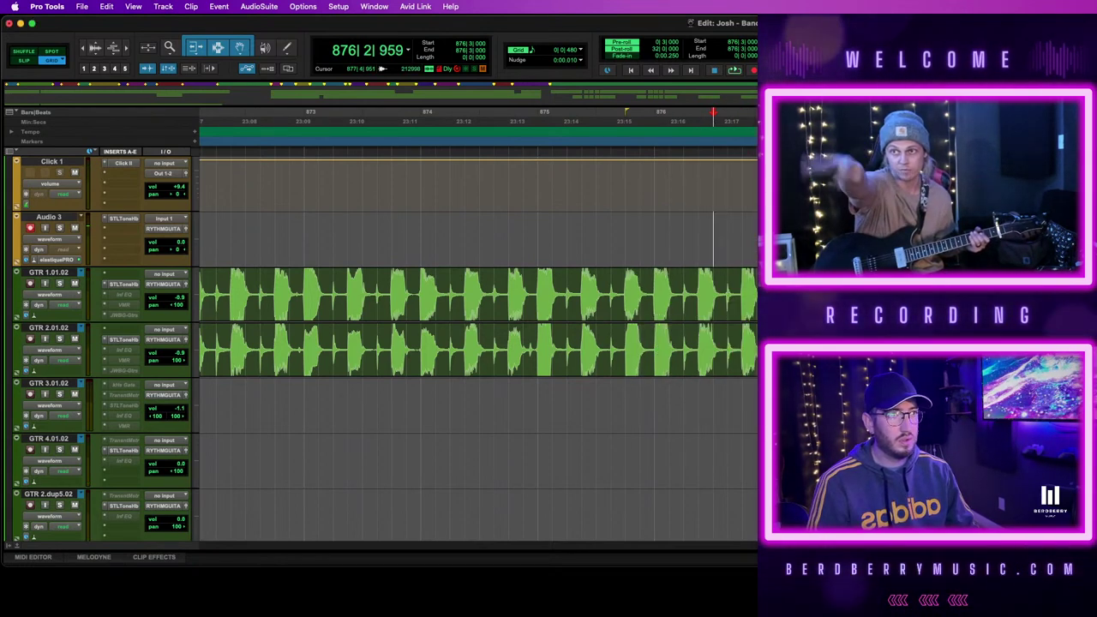
Play the rhythm and lead guitars from 877|1|000 to check the section
scroll(385, 347, down, 5)
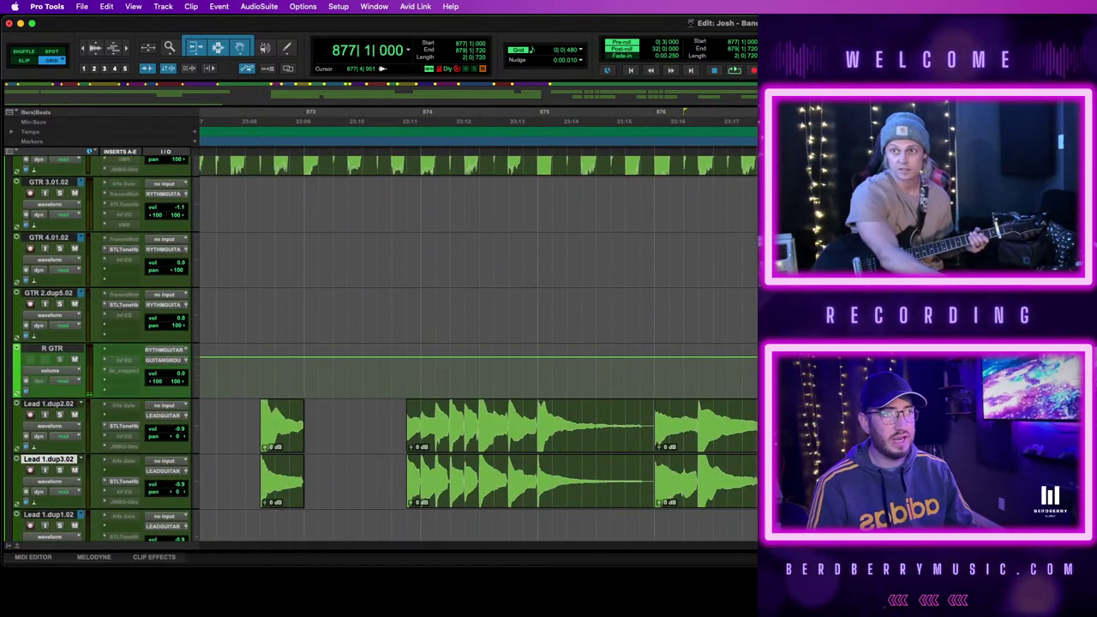
key(space)
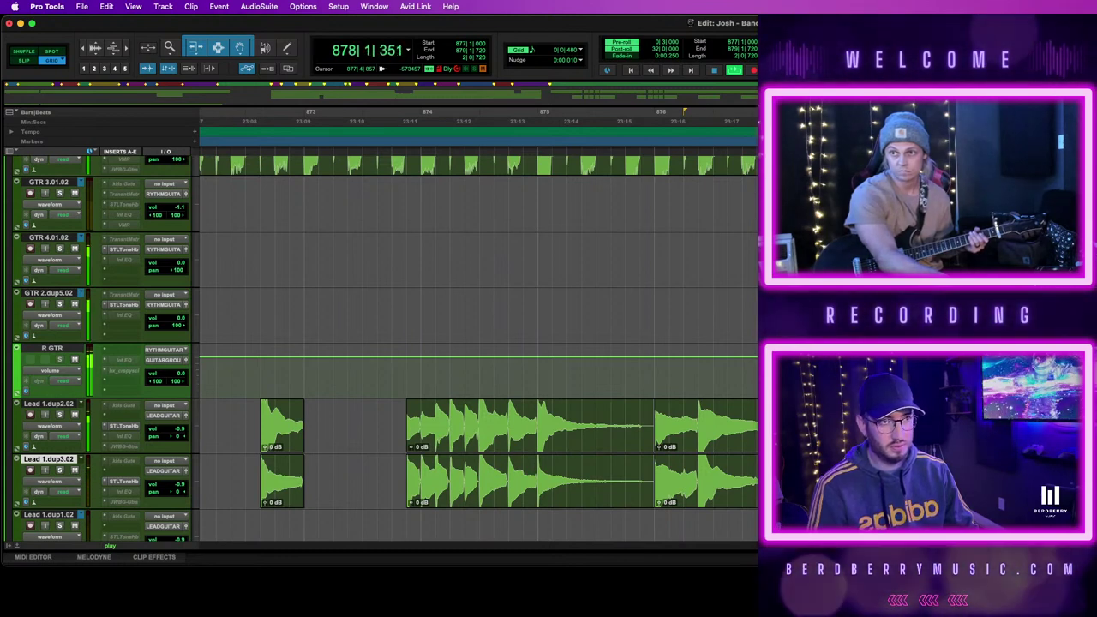
scroll(747, 411, up, 5)
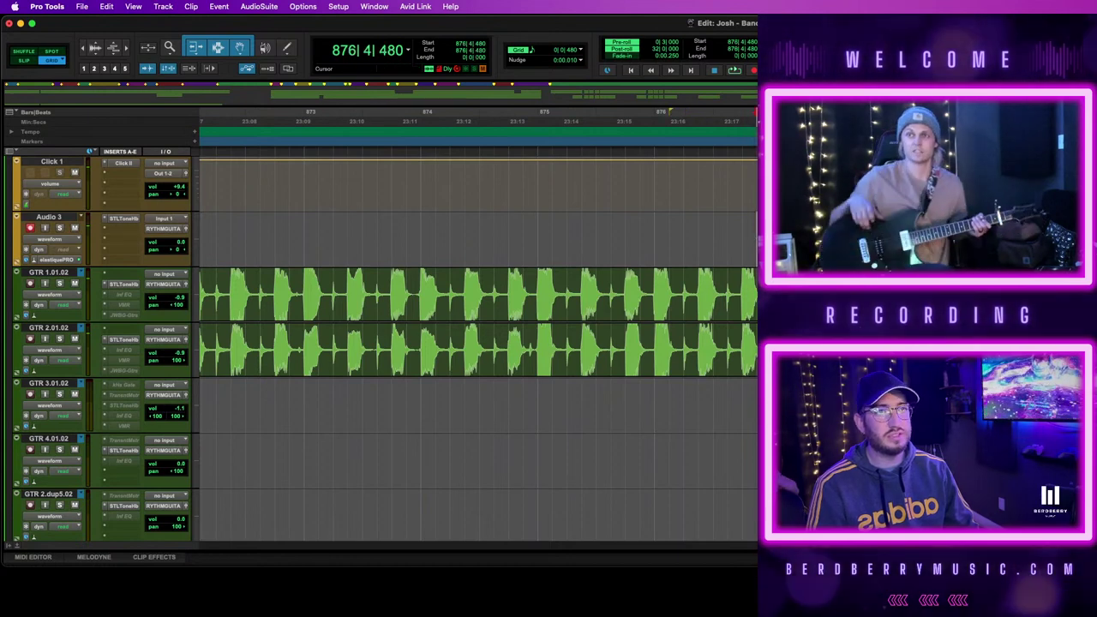
Try another guitar take on Audio 3 from 876|4|000 to about 879|1|736 and undo it
key(space)
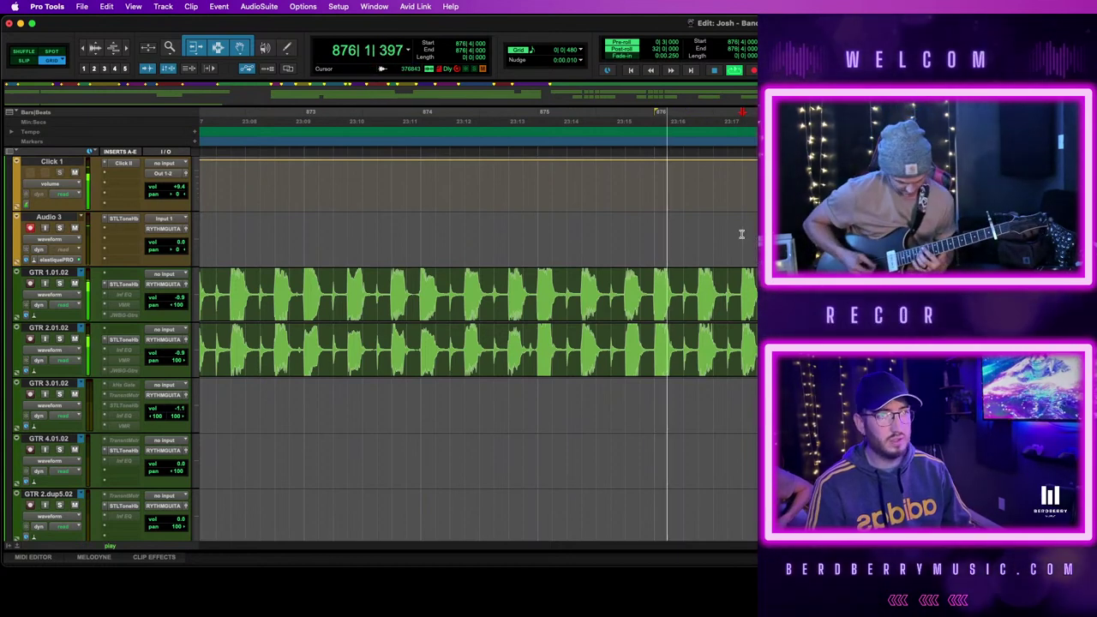
scroll(742, 235, down, 5)
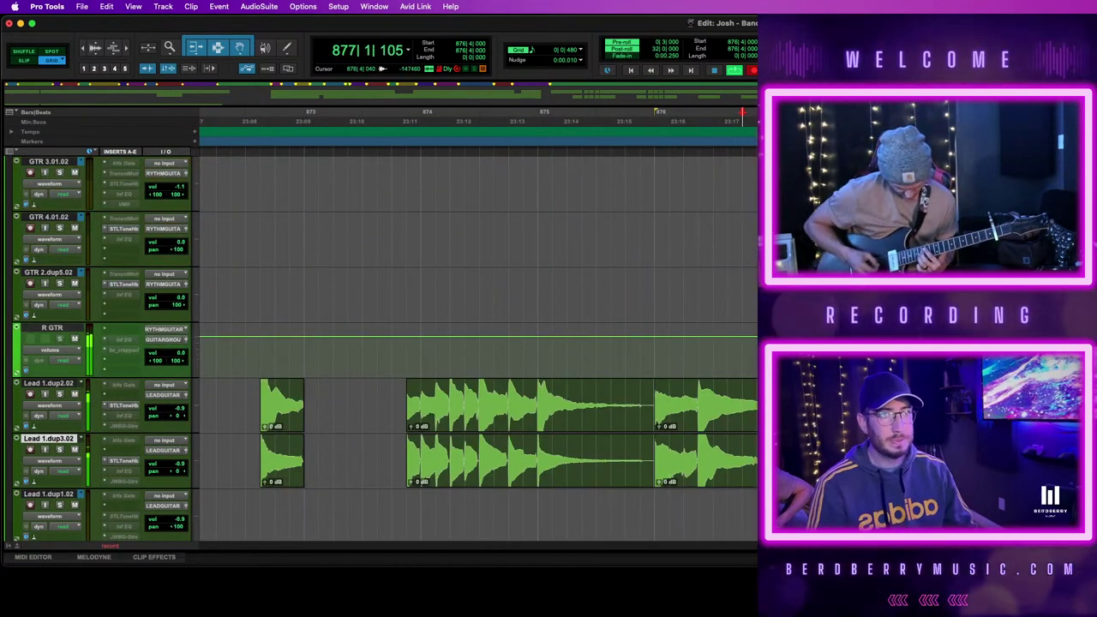
scroll(741, 235, up, 5)
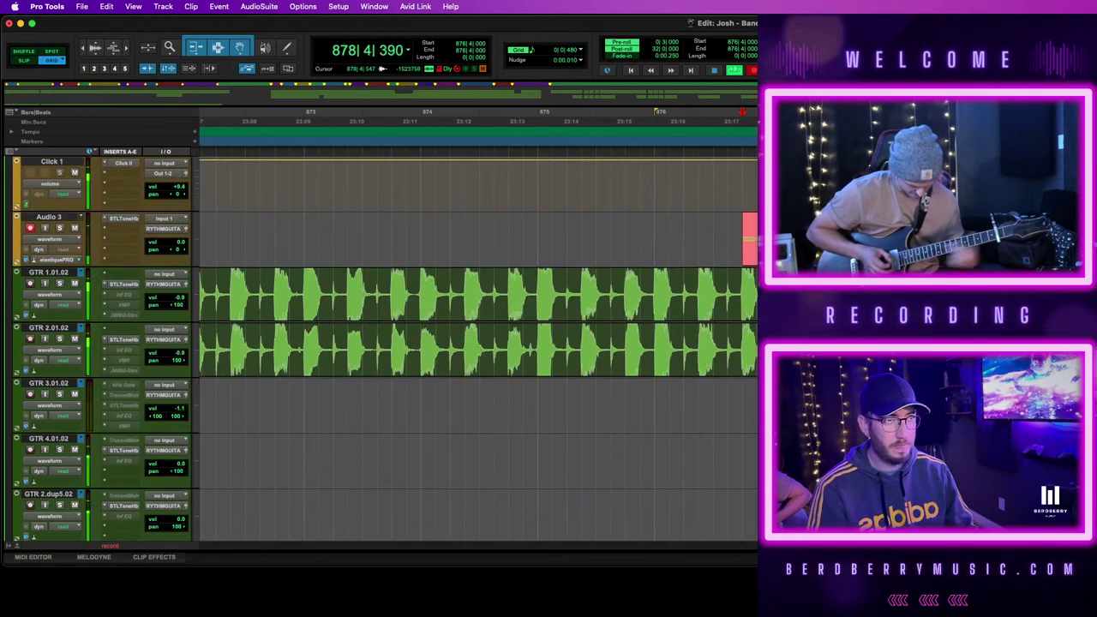
key(space)
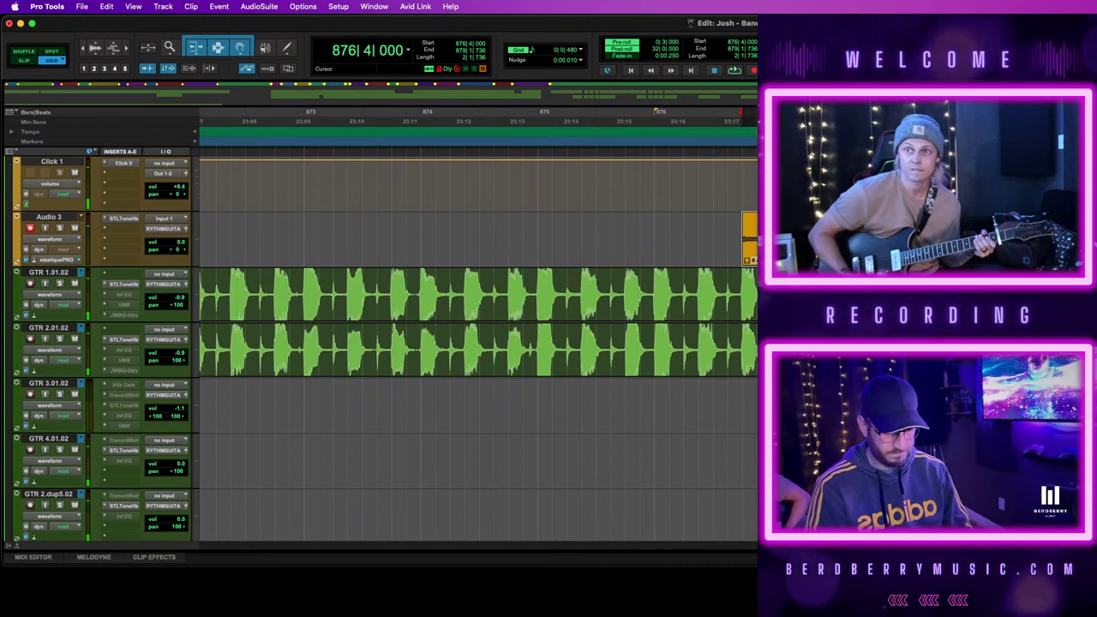
key(alt+0)
key(alt+0)
click(712, 239)
key(super+z)
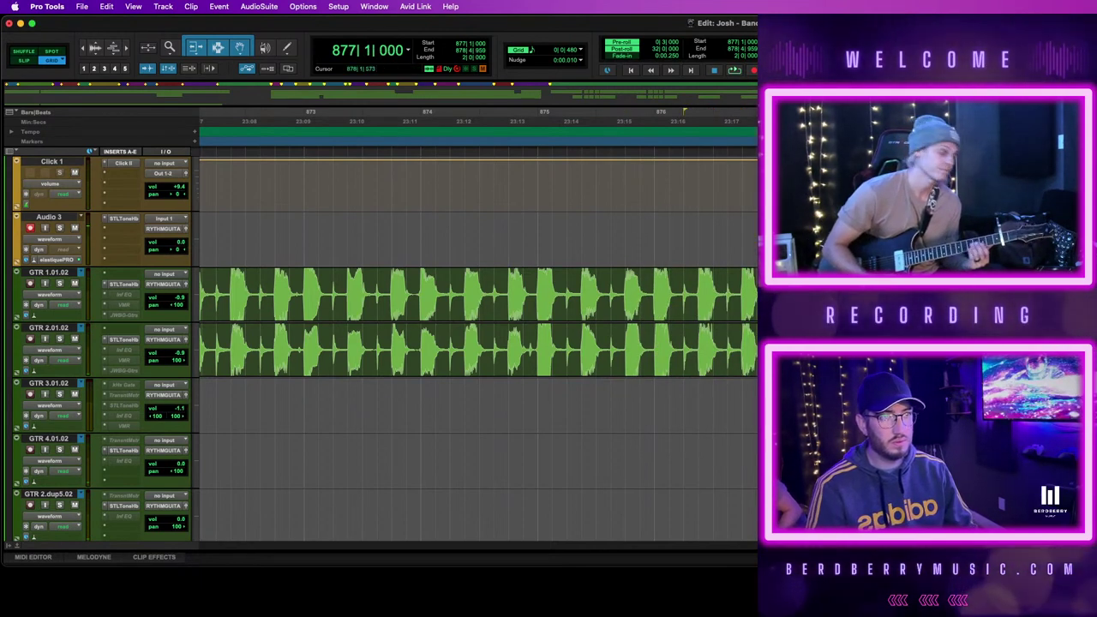
Review the lead and rhythm tracks and play the section from 879|1|000 with pre-roll
scroll(385, 349, down, 15)
scroll(385, 349, up, 2)
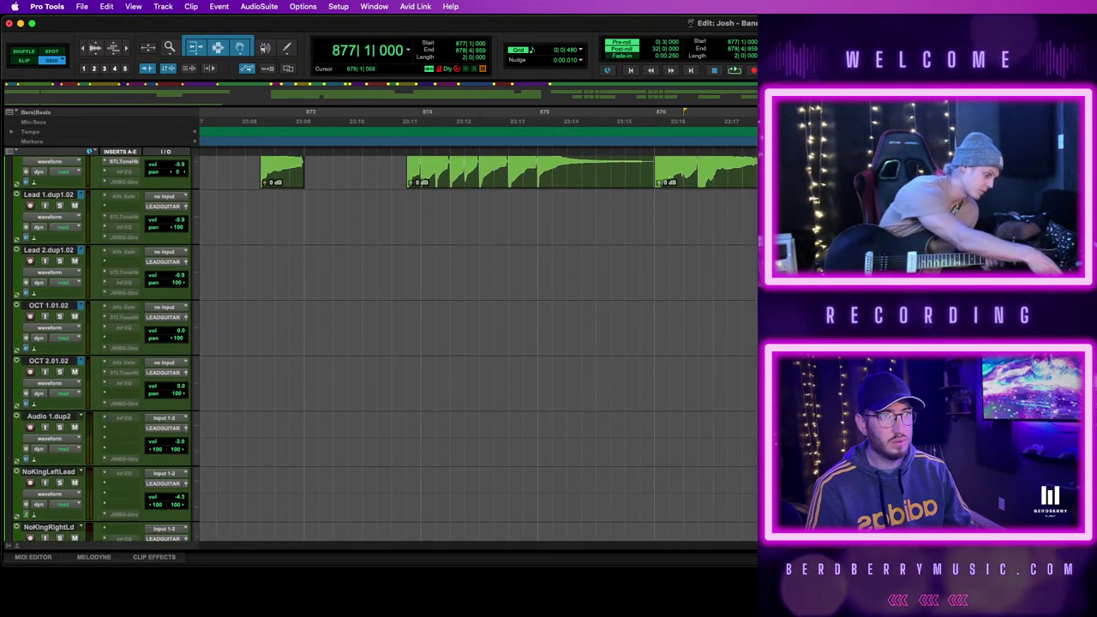
scroll(386, 349, up, 4)
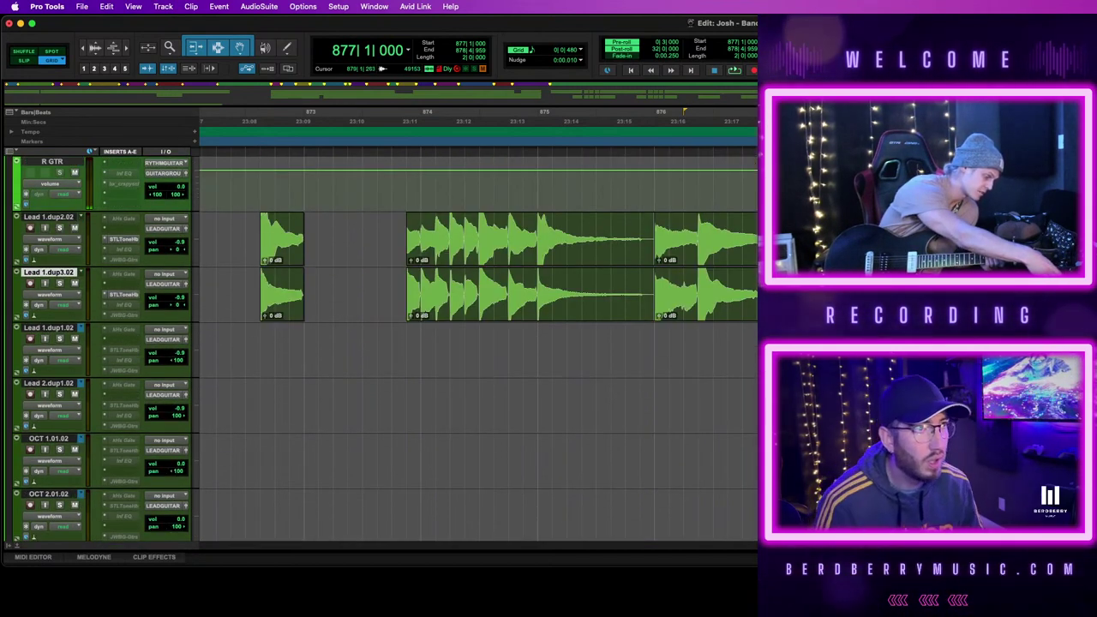
key(r)
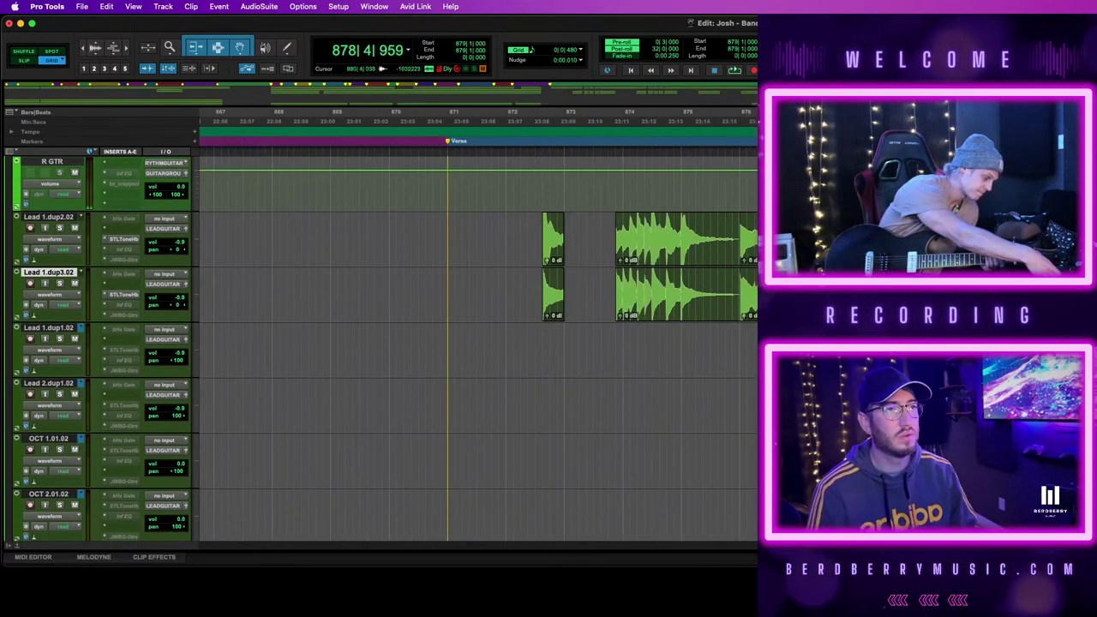
scroll(476, 349, up, 8)
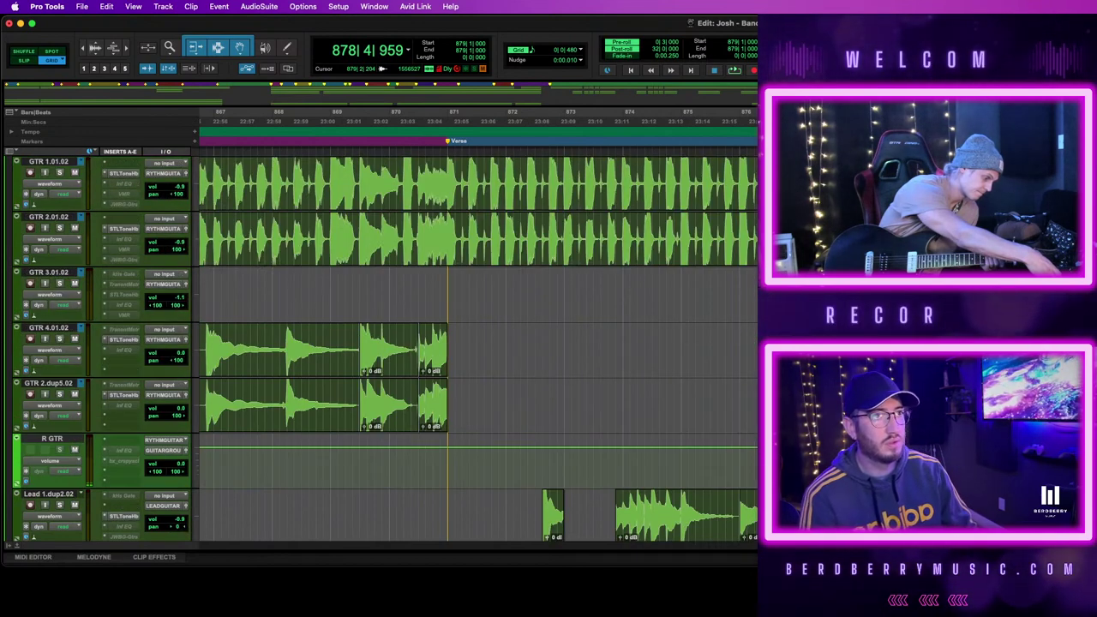
key(KP_1)
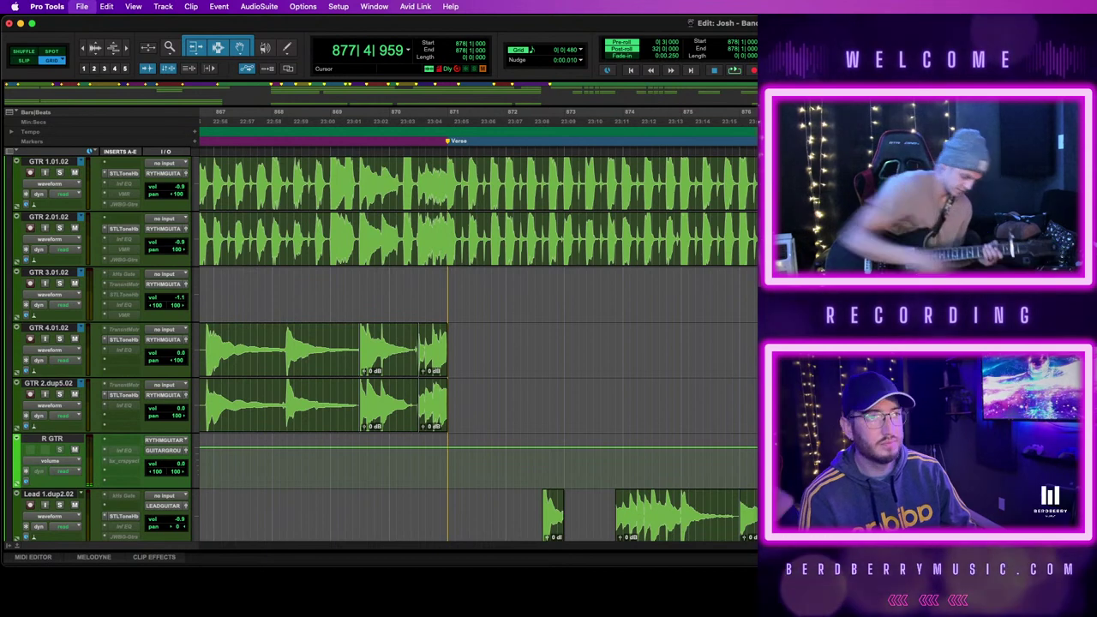
key(space)
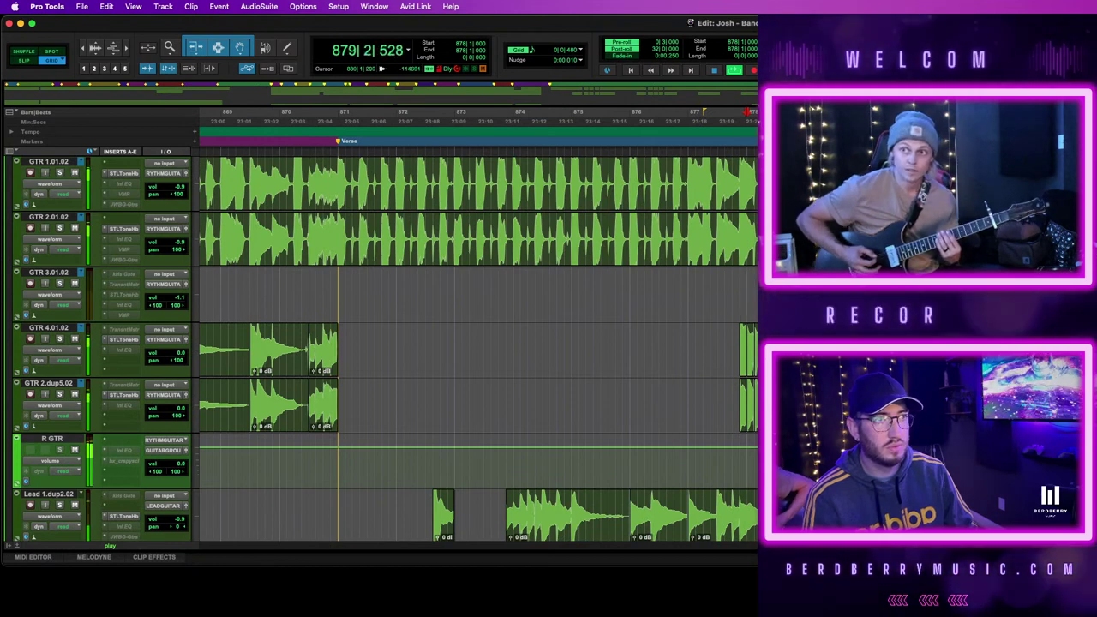
scroll(380, 349, up, 3)
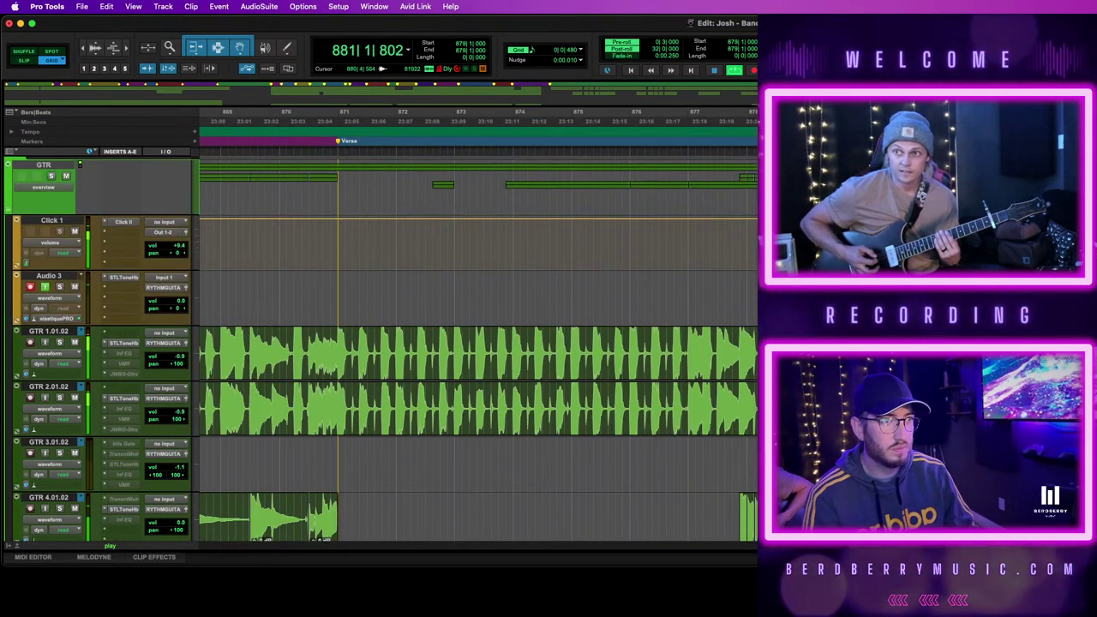
key(space)
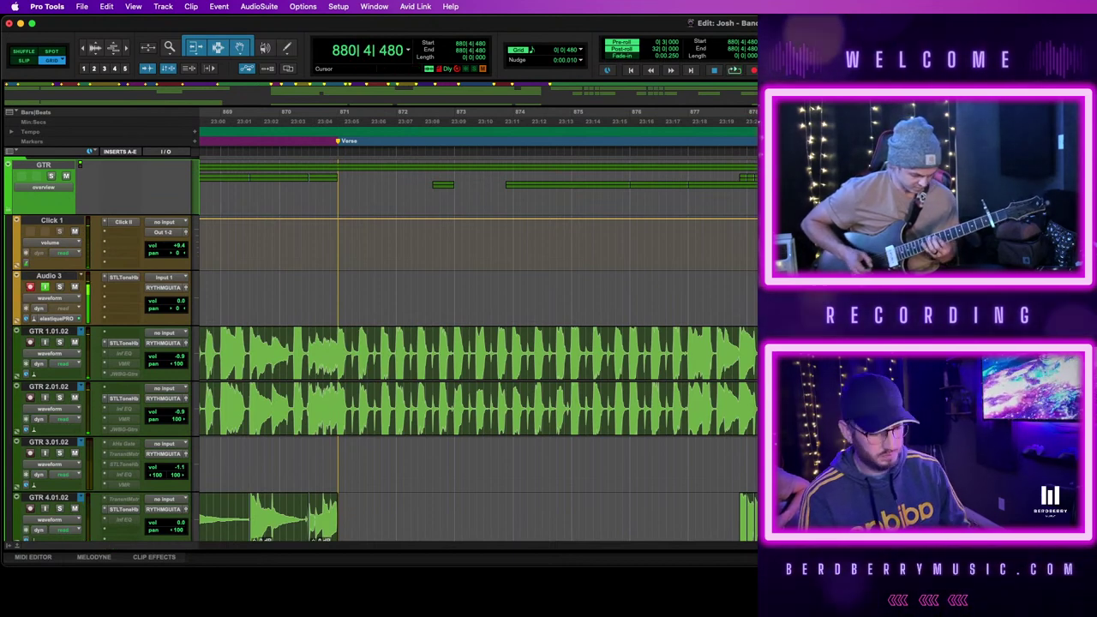
Record a guitar take on Audio 3 from 880|4|000 to about 884|2|240 with pre-roll
key(t)
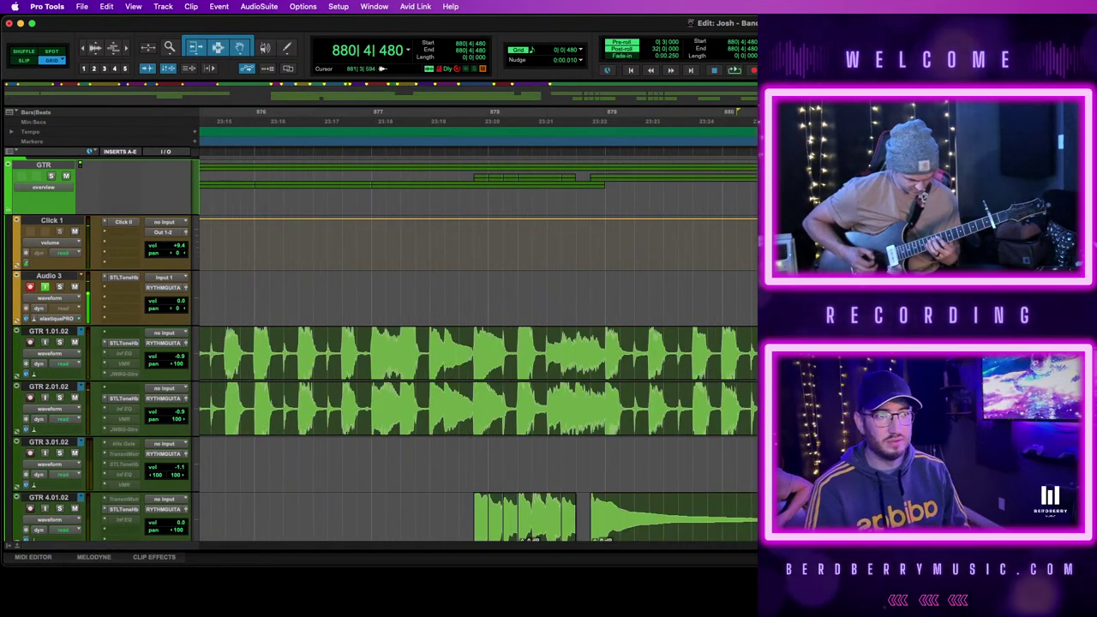
scroll(478, 348, down, 5)
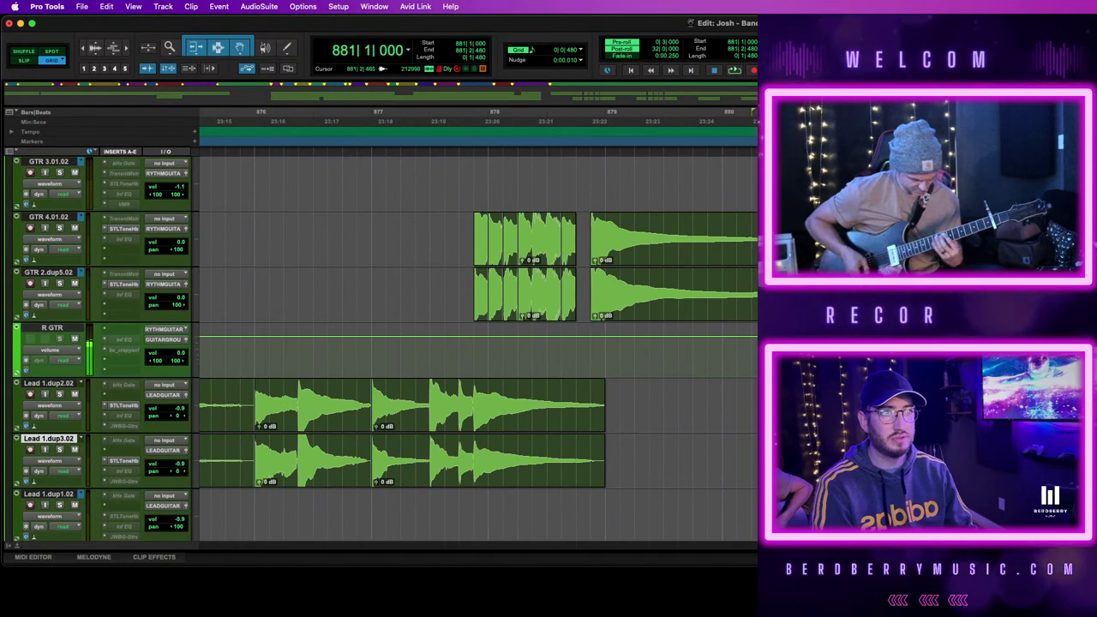
scroll(478, 349, up, 2)
scroll(478, 349, up, 2)
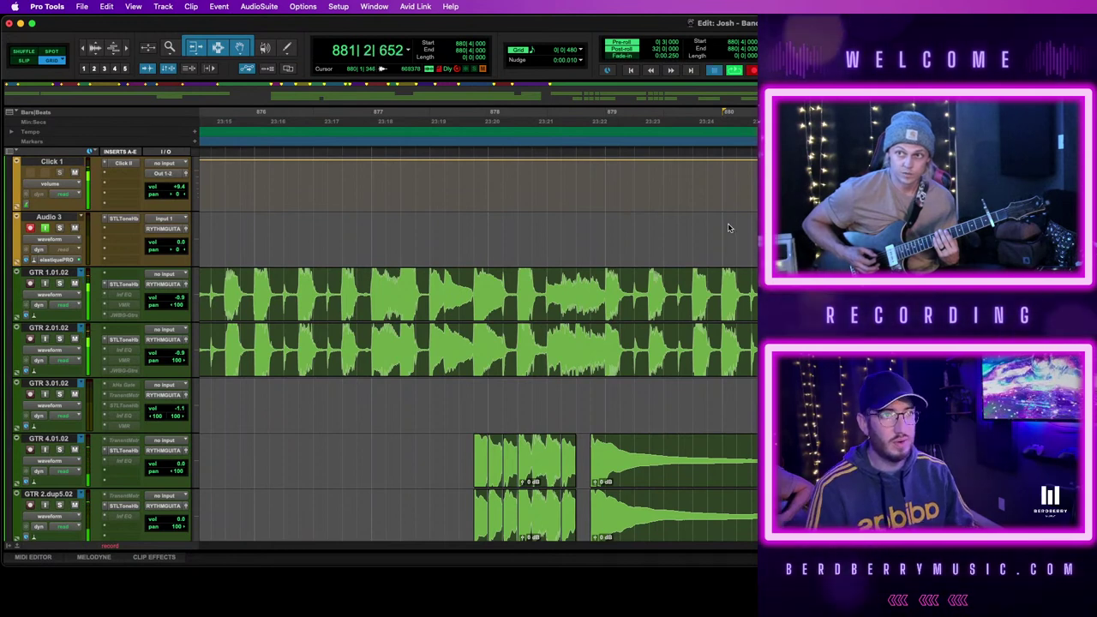
click(604, 227)
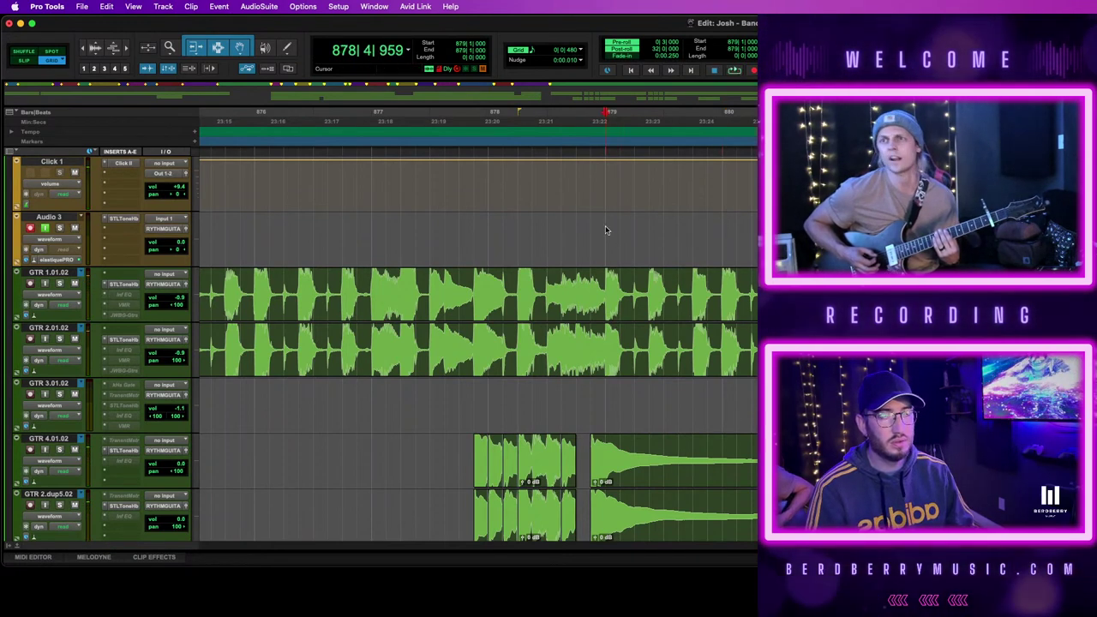
key(space)
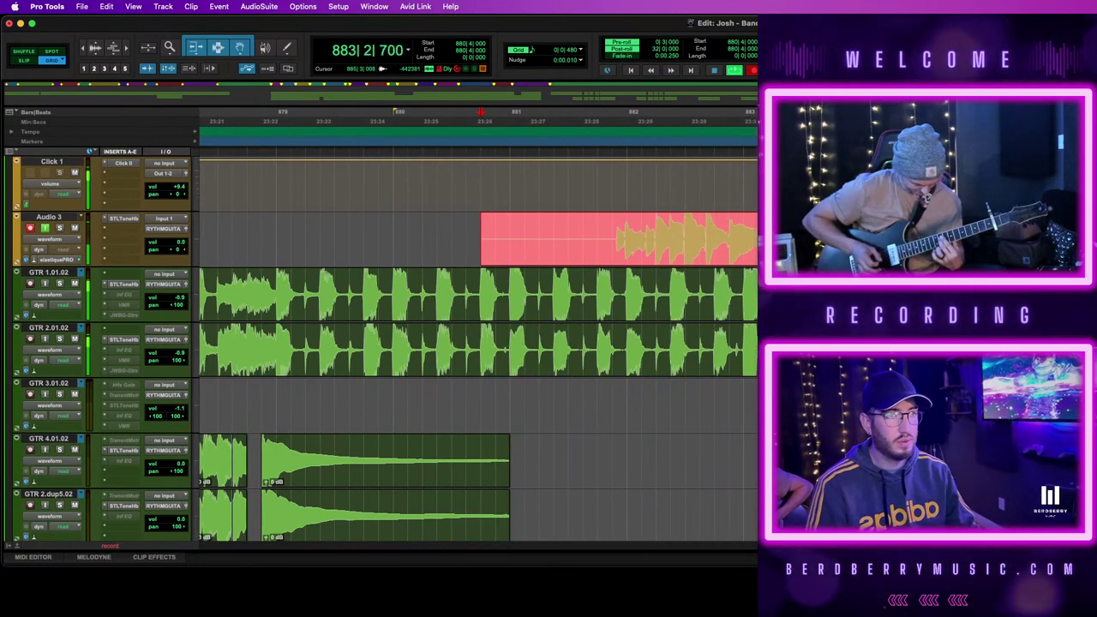
key(space)
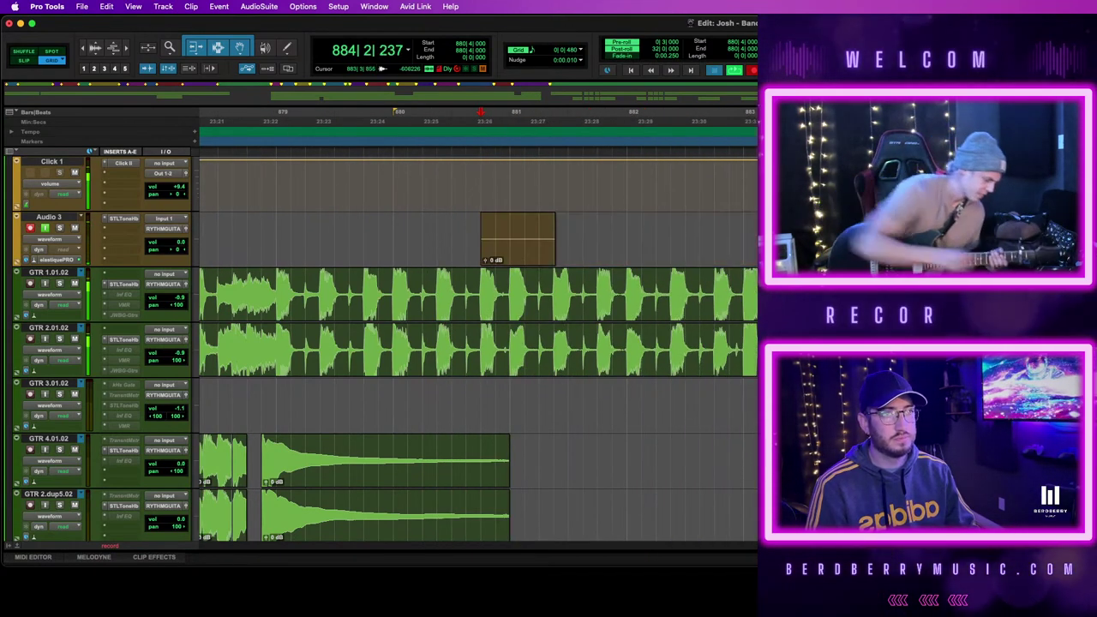
key(alt+0)
key(Return)
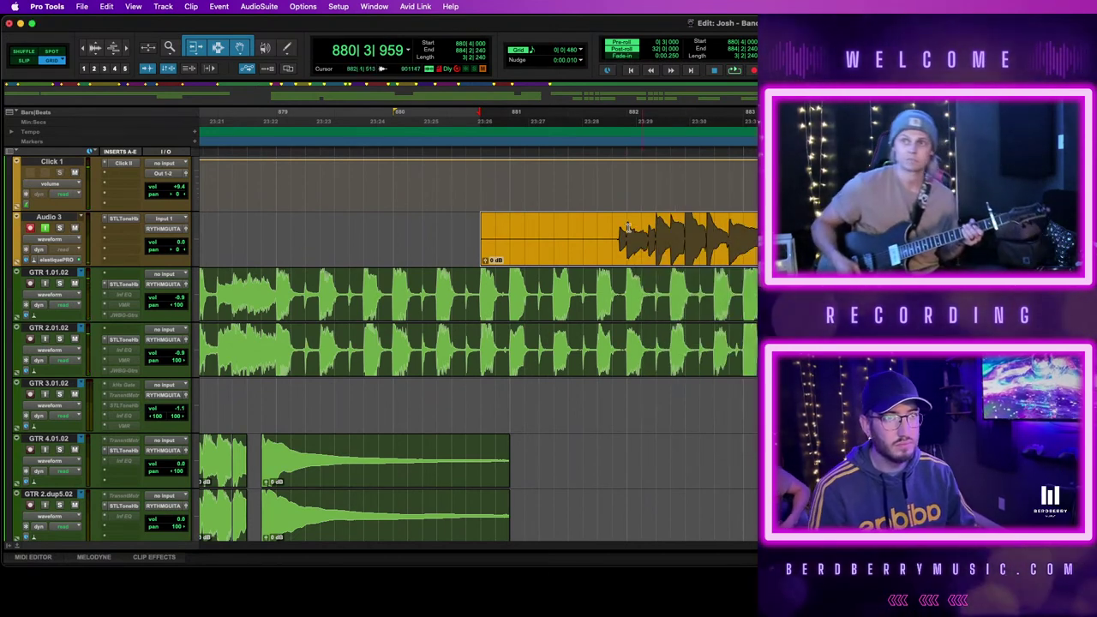
Play the new Audio 3 take from 880|4|000 with pre-roll and turn off the track's input monitoring
click(614, 228)
click(659, 255)
key(space)
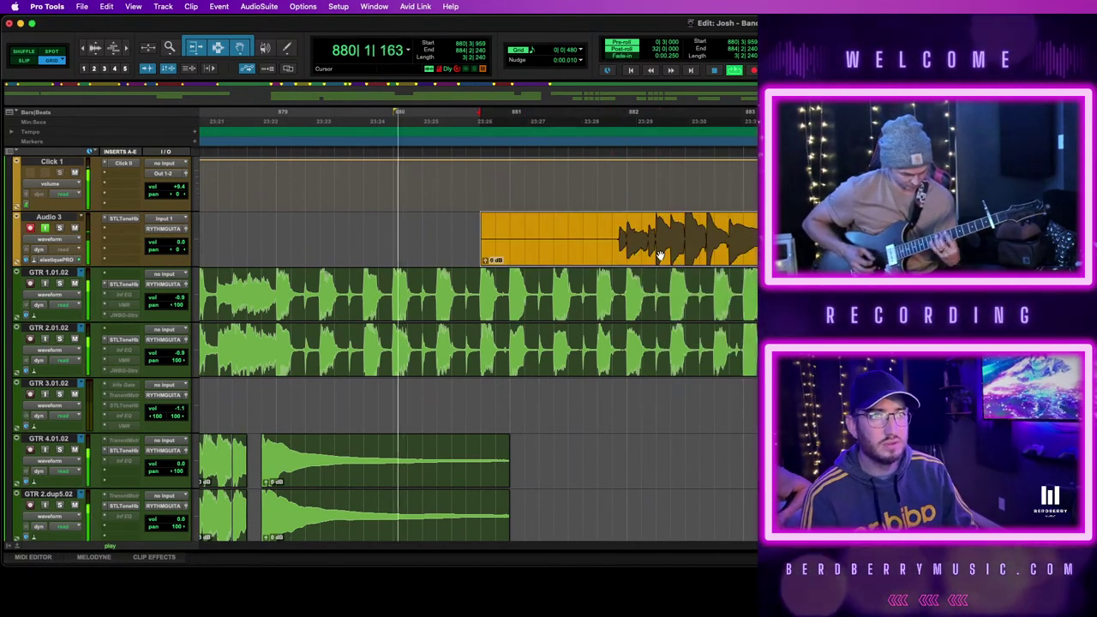
key(t)
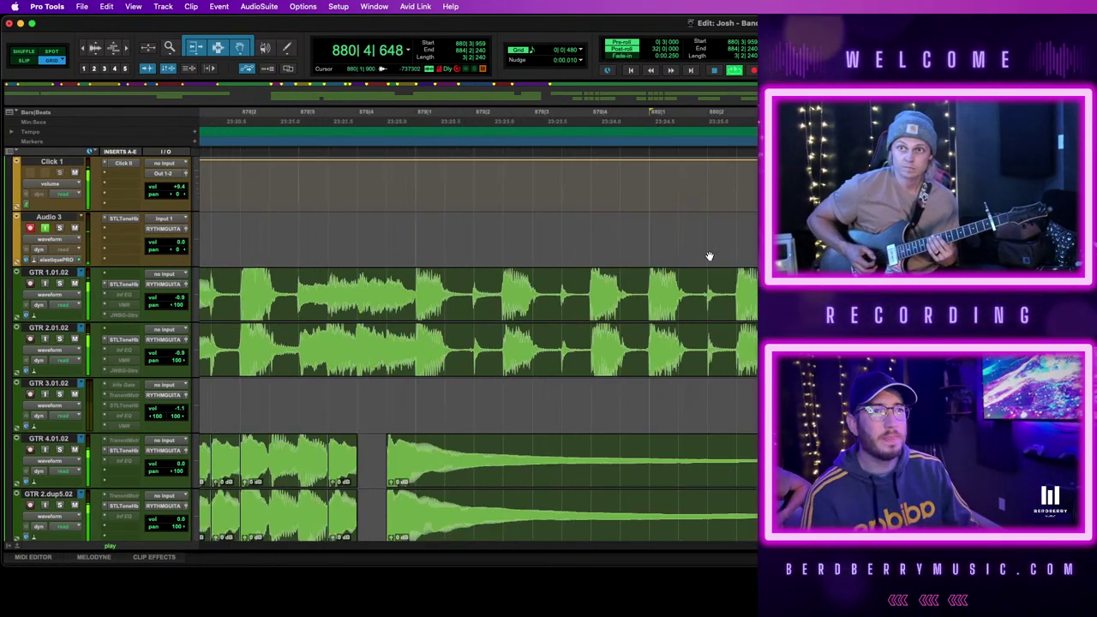
scroll(729, 255, right, 3)
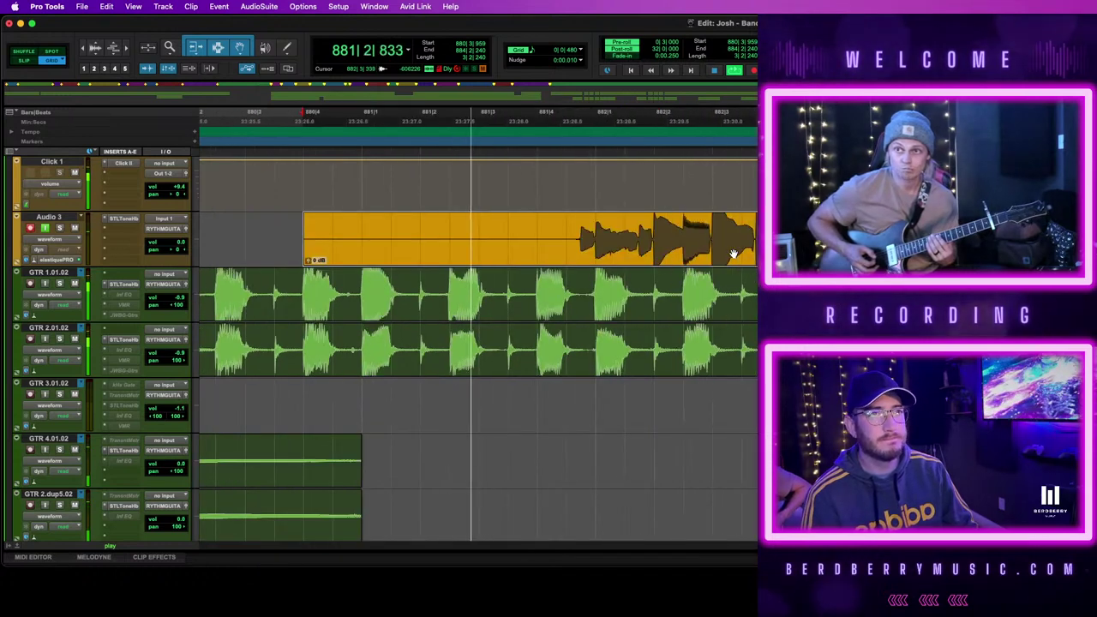
key(space)
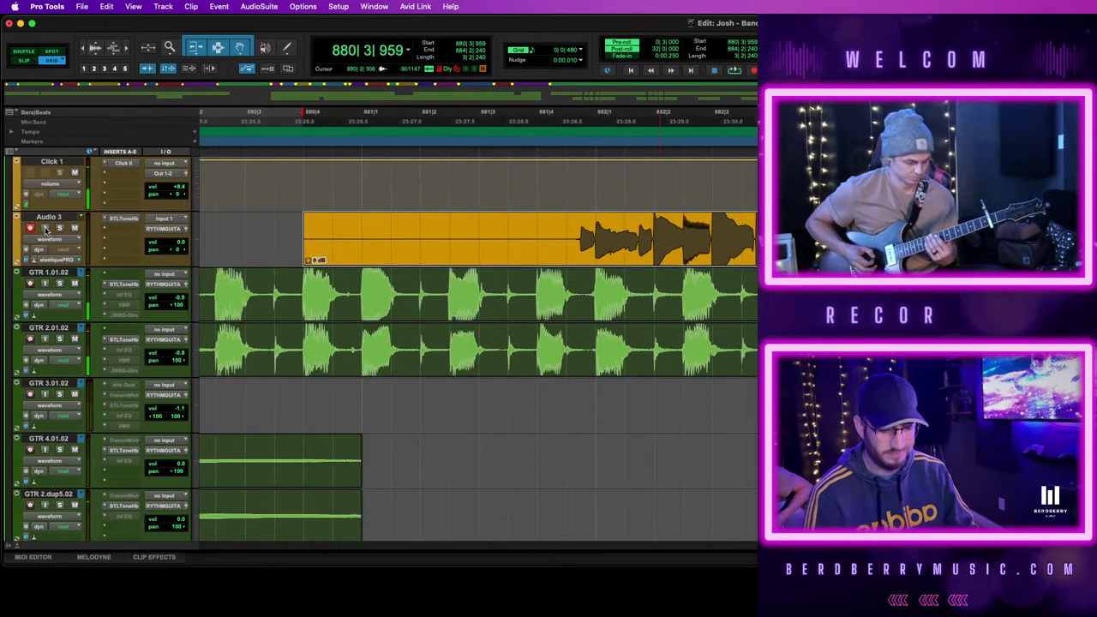
click(337, 238)
key(space)
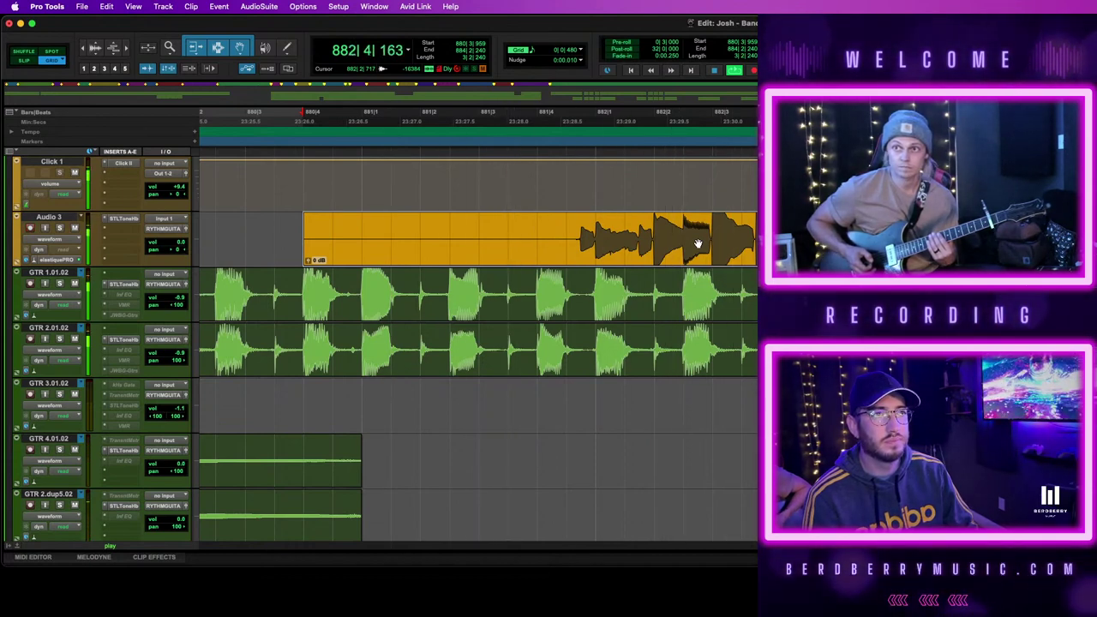
Clear the silent part of the Audio 3 take before the guitar entrance at 881|4|480
key(Delete)
click(399, 250)
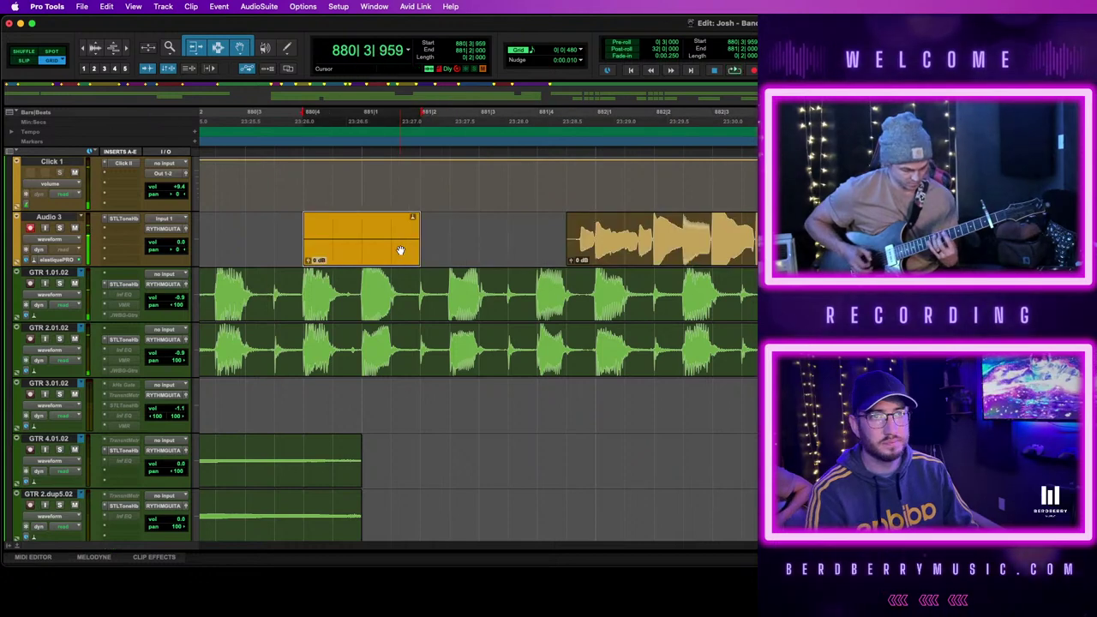
key(Delete)
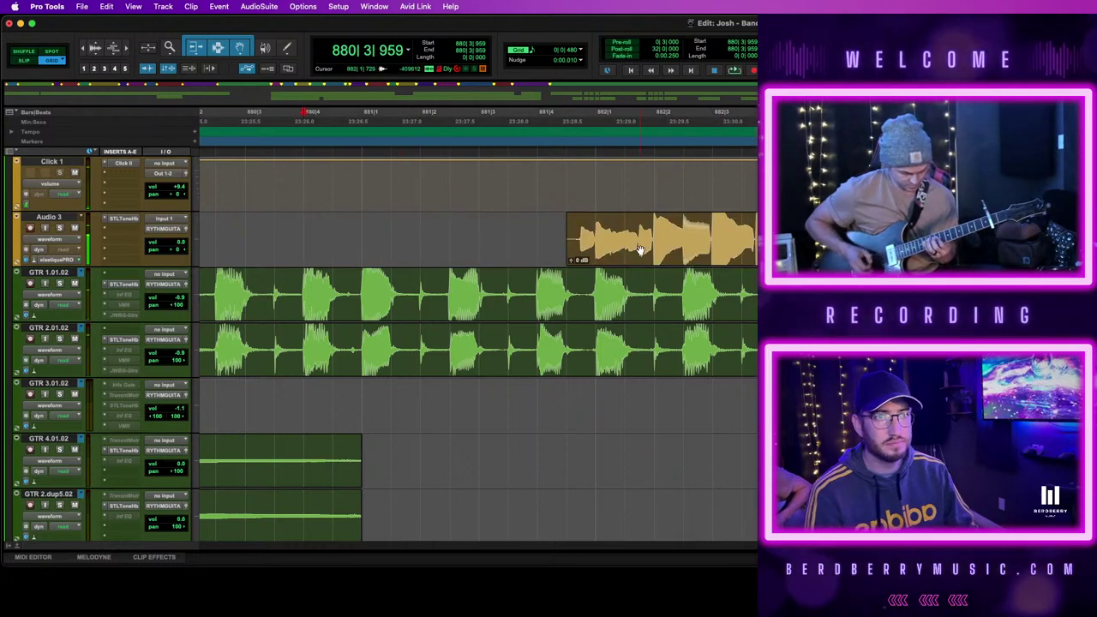
Trim the end of the Audio 3 take at 884|1|000 and move the clip onto Lead 1.dup2.02
click(639, 250)
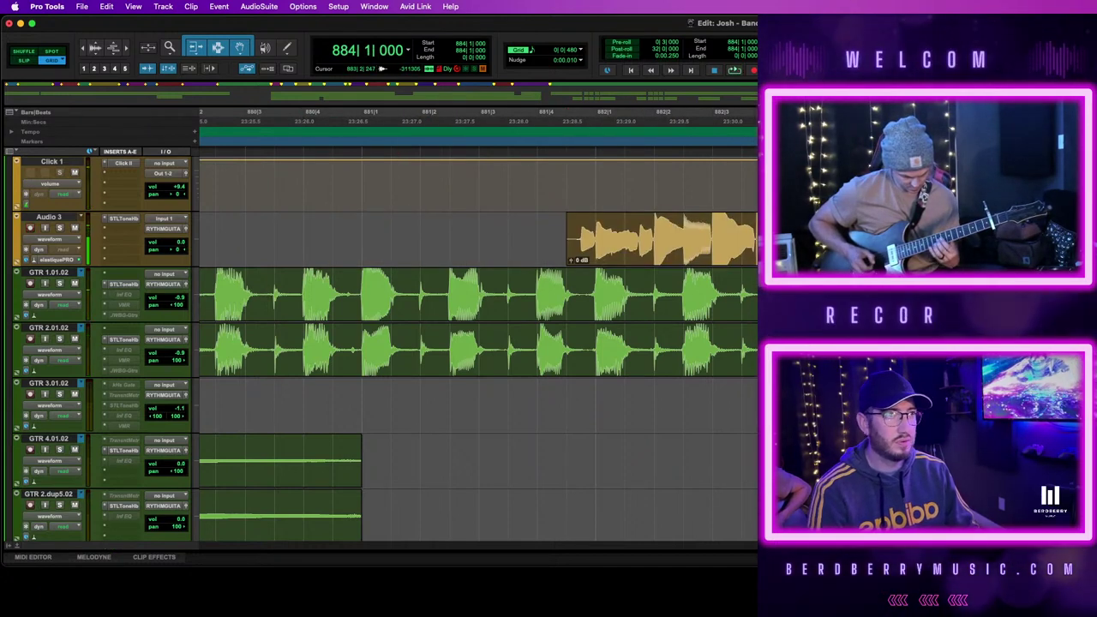
key(r)
drag(803, 238, 812, 425)
Record a doubling guitar take on Audio 3 from 881|4|000 to about 884|1|720 with pre-roll
drag(727, 426, 681, 225)
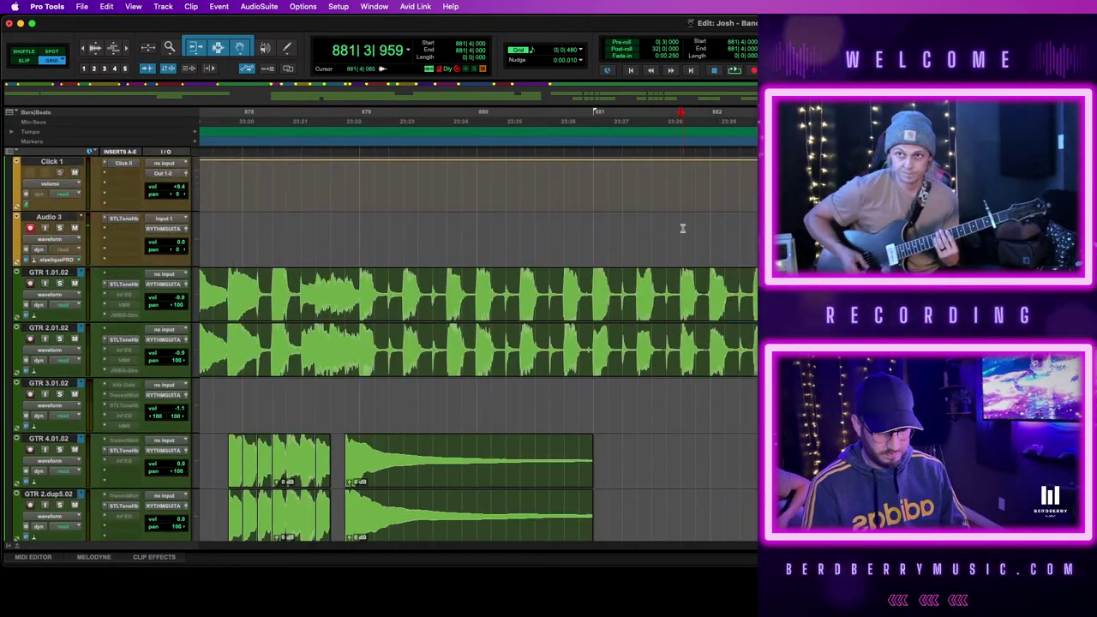
key(space)
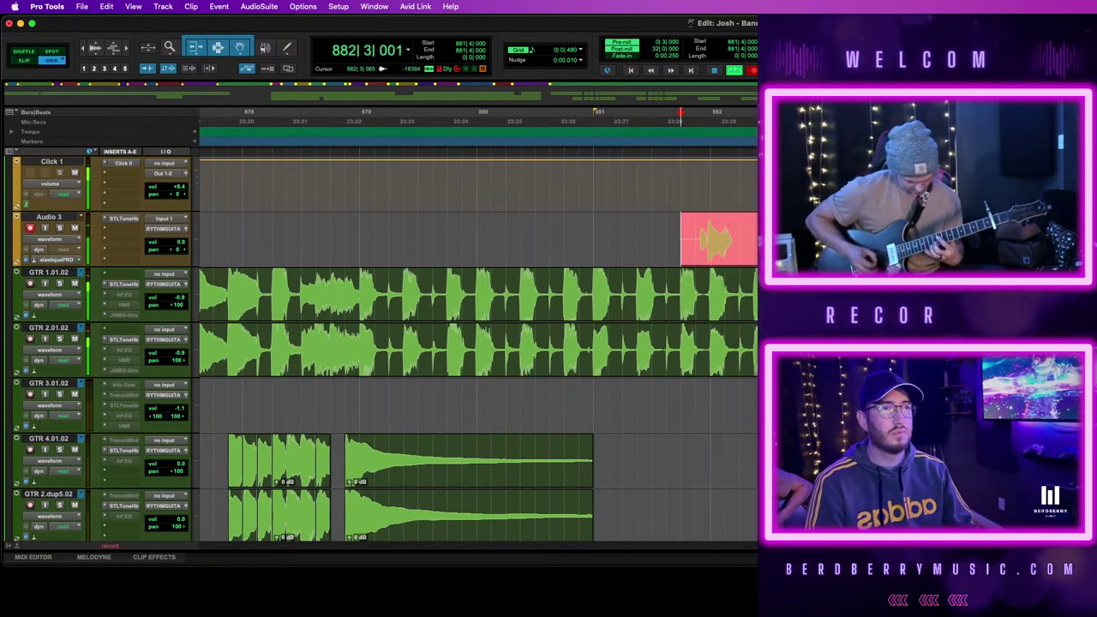
key(t)
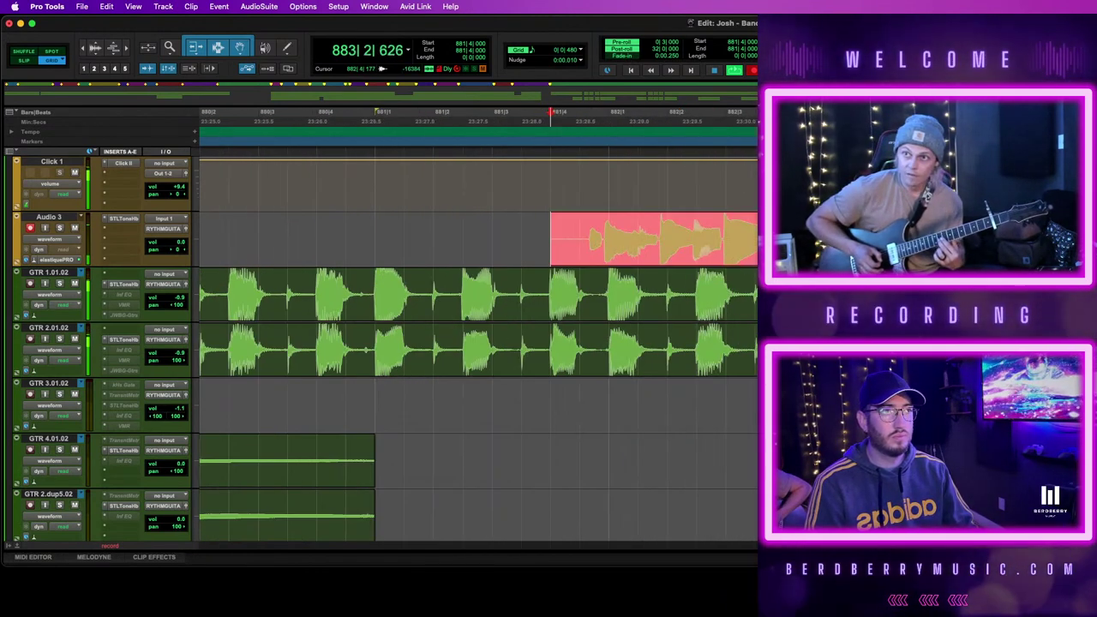
key(space)
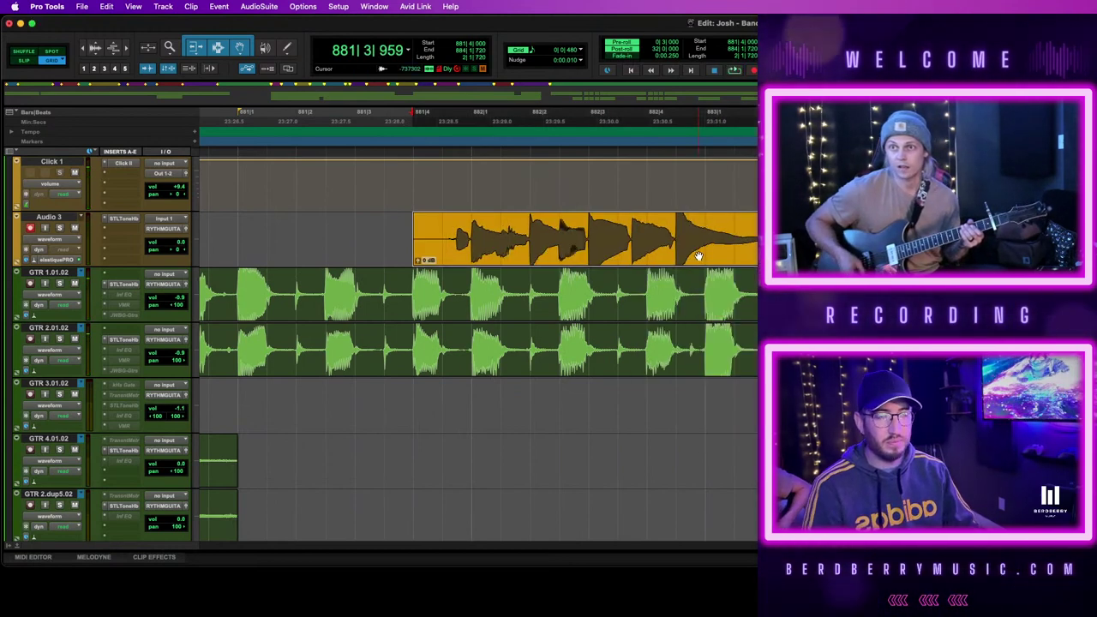
Trim the doubling take to 881|4|480 through 884|1|000 and move it onto Lead 1.dup3.02
drag(443, 226, 384, 227)
key(BackSpace)
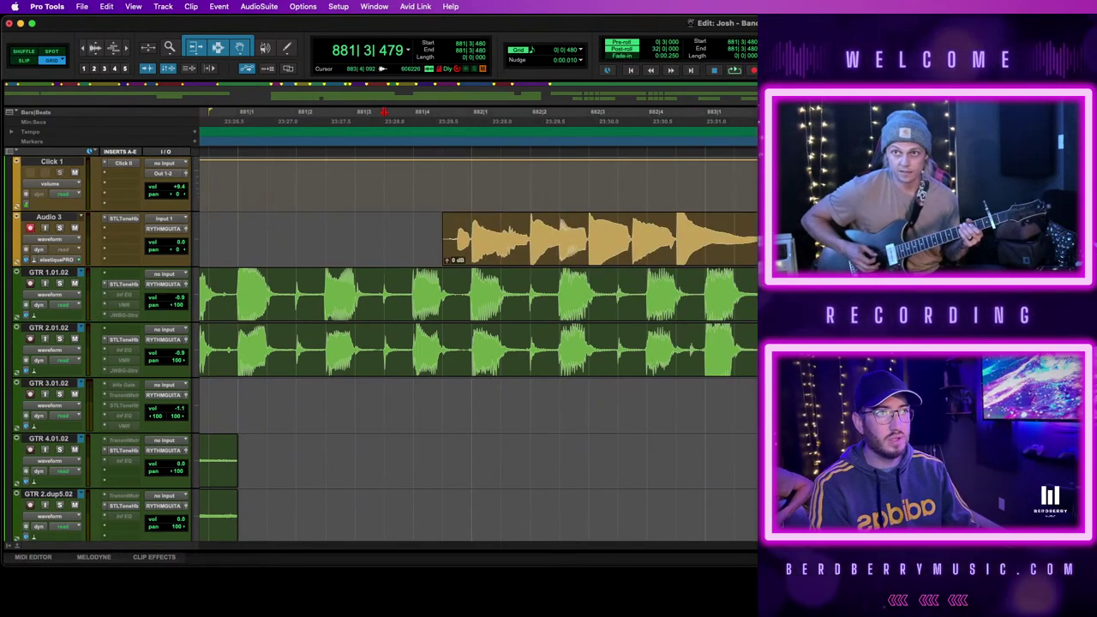
drag(775, 248, 776, 471)
Play both lead clips together from 881|4|480 and delete the clip on Lead 1.dup3.02
key(space)
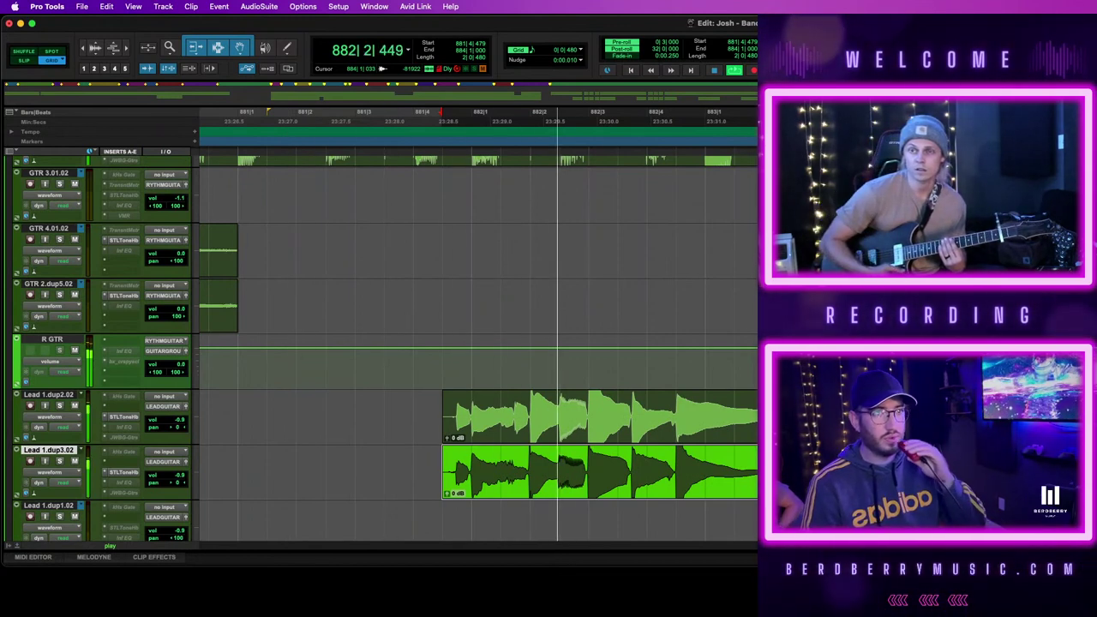
key(space)
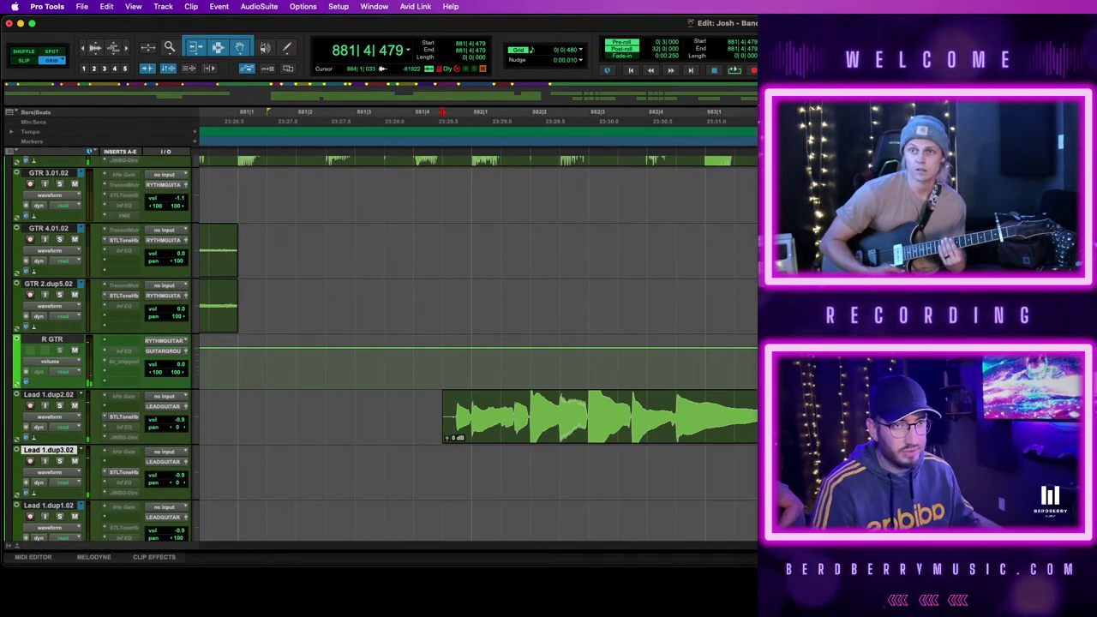
scroll(681, 359, up, 5)
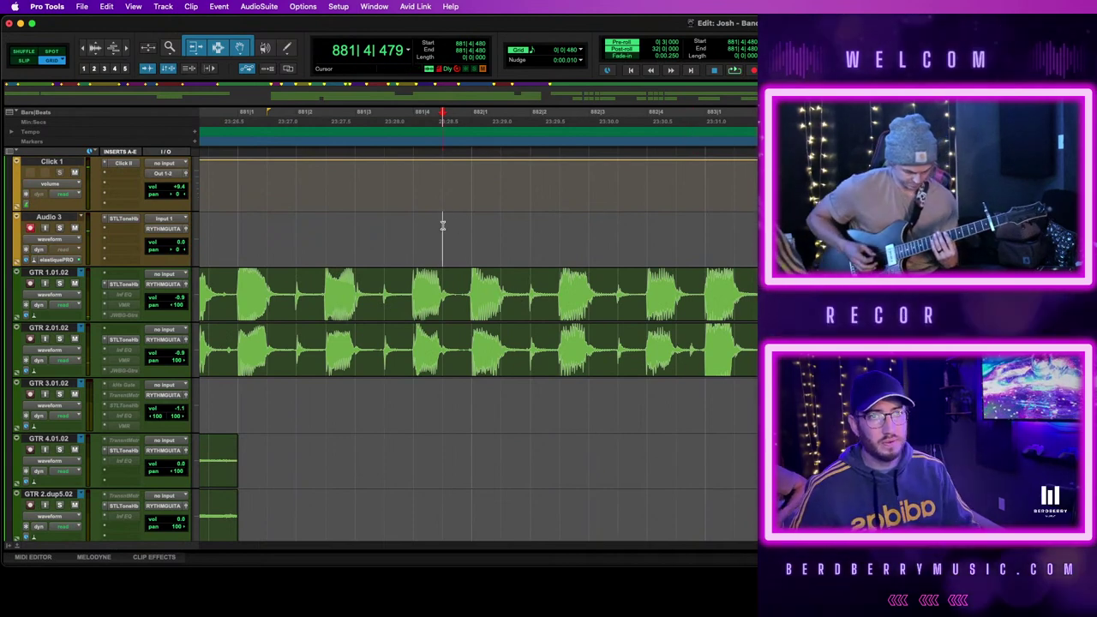
Record a new doubling take on Audio 3 from 881|4|480 to about 884|1|771 and quantize it
key(space)
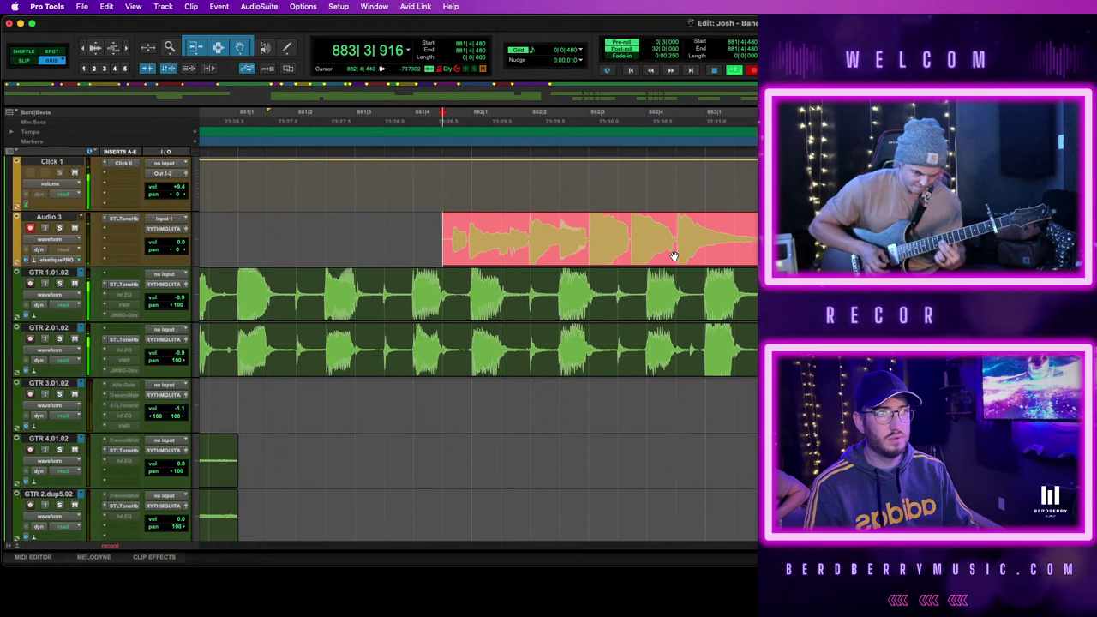
key(space)
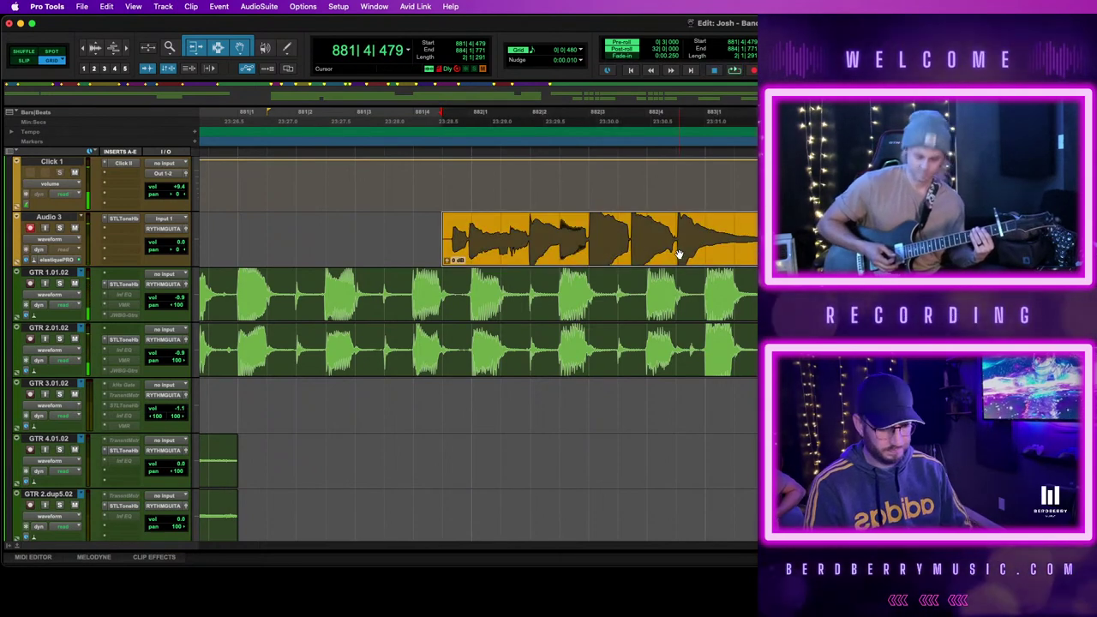
key(alt+0)
key(Return)
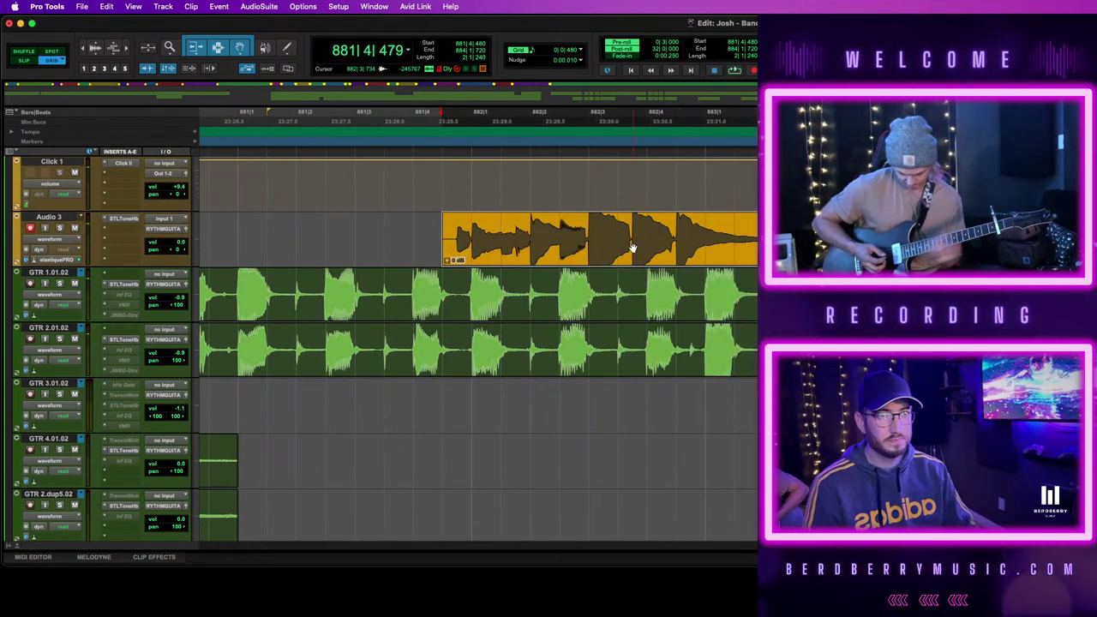
Move the quantized take onto Lead 1.dup3.02, trimmed at 884|1|000, and play it with the other lead
drag(632, 246, 754, 479)
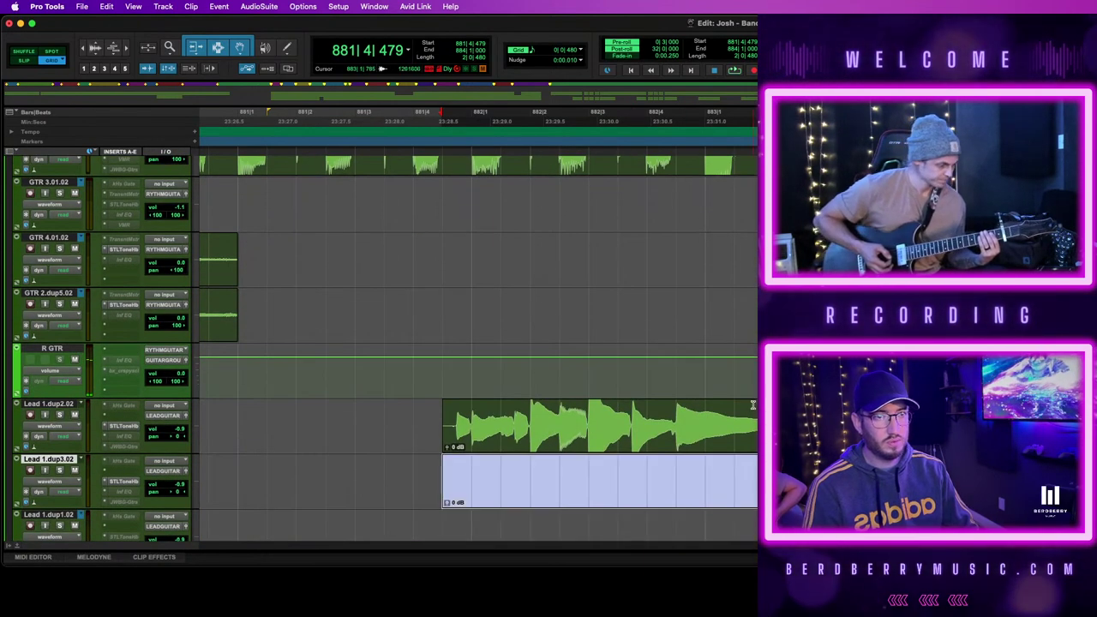
key(space)
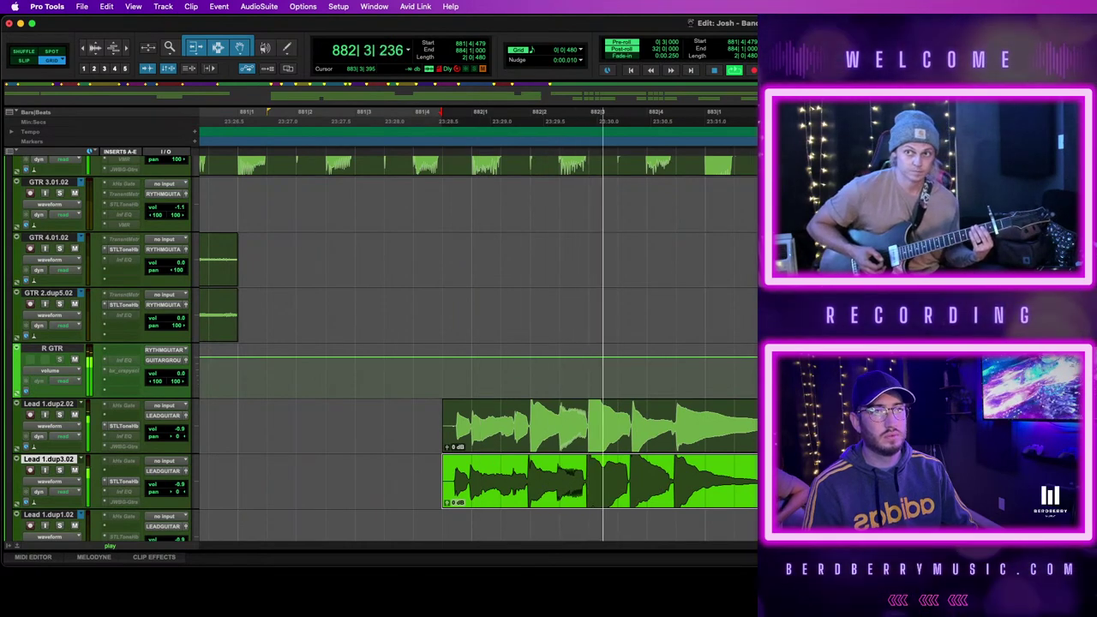
key(r)
scroll(478, 347, up, 3)
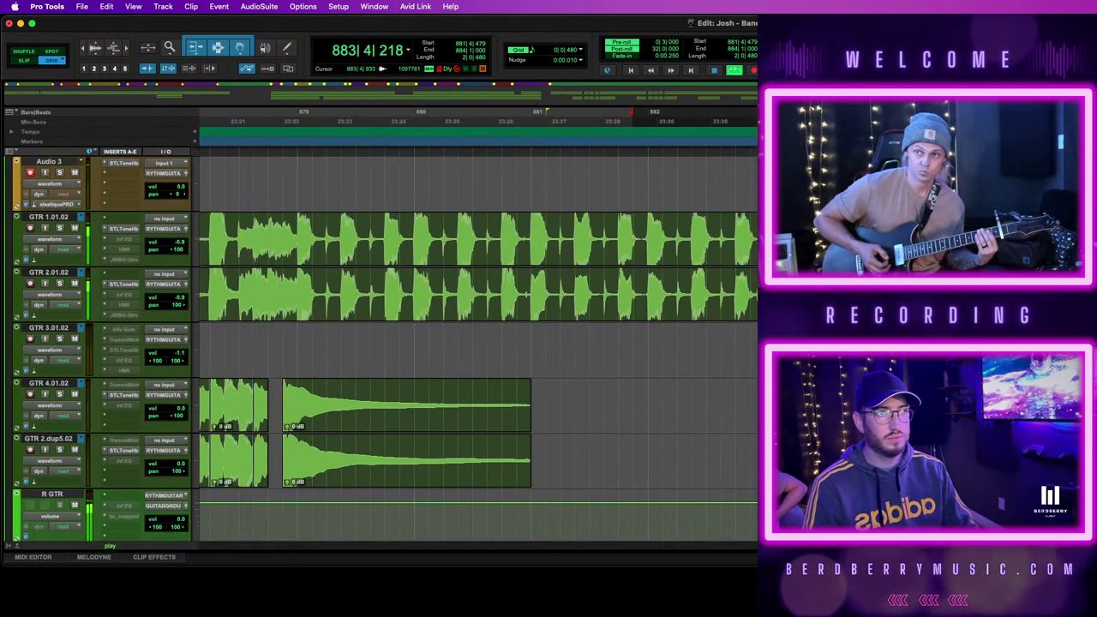
scroll(477, 347, up, 2)
Try recording a guitar take on Audio 3 from 883|4|480 and remove the recorded clip
key(space)
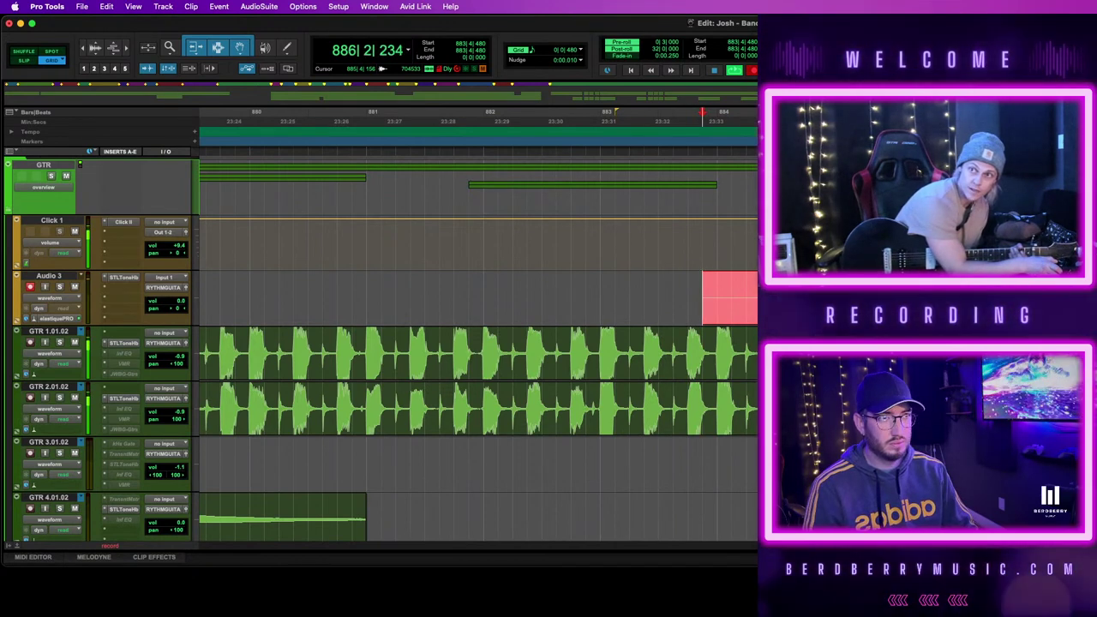
key(space)
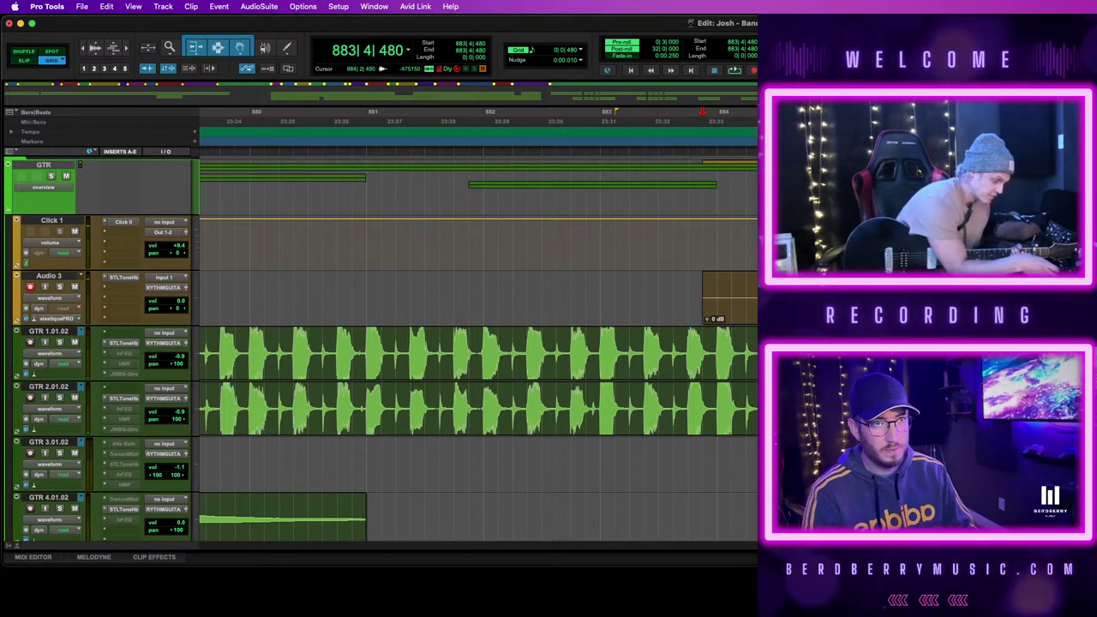
scroll(707, 321, down, 5)
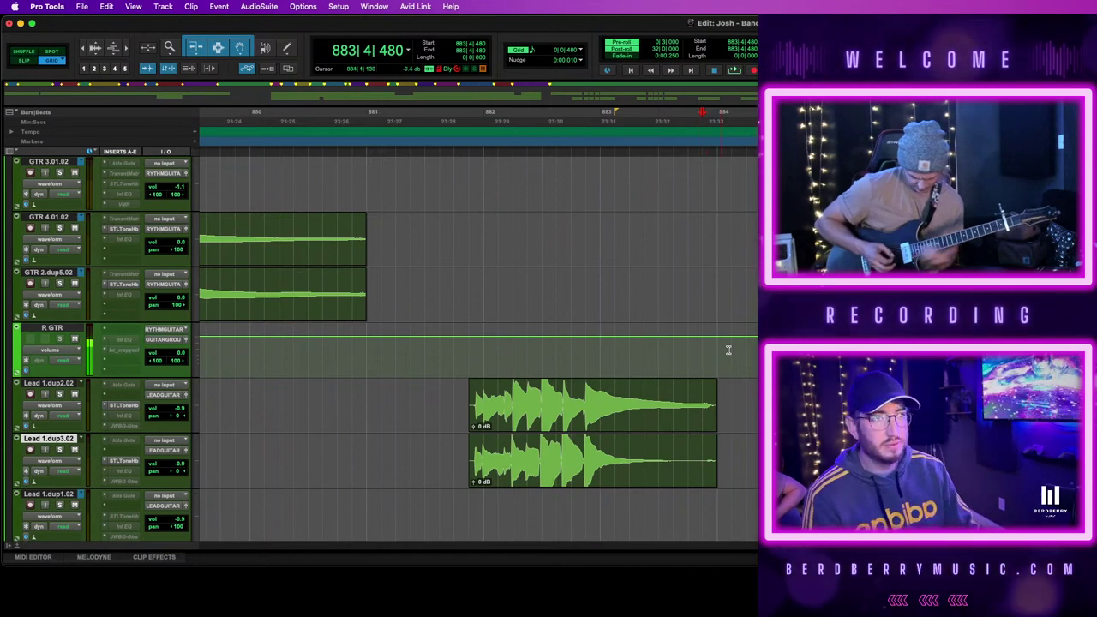
scroll(702, 343, up, 5)
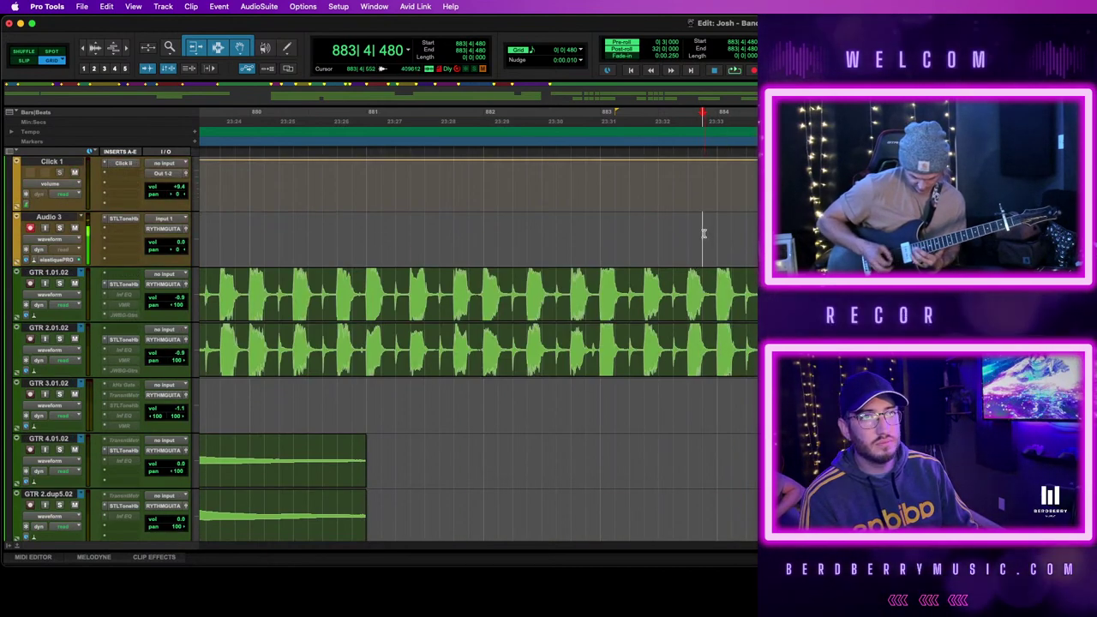
Place the edit cursor at 883|4|000 on Audio 3 and save the session
click(689, 231)
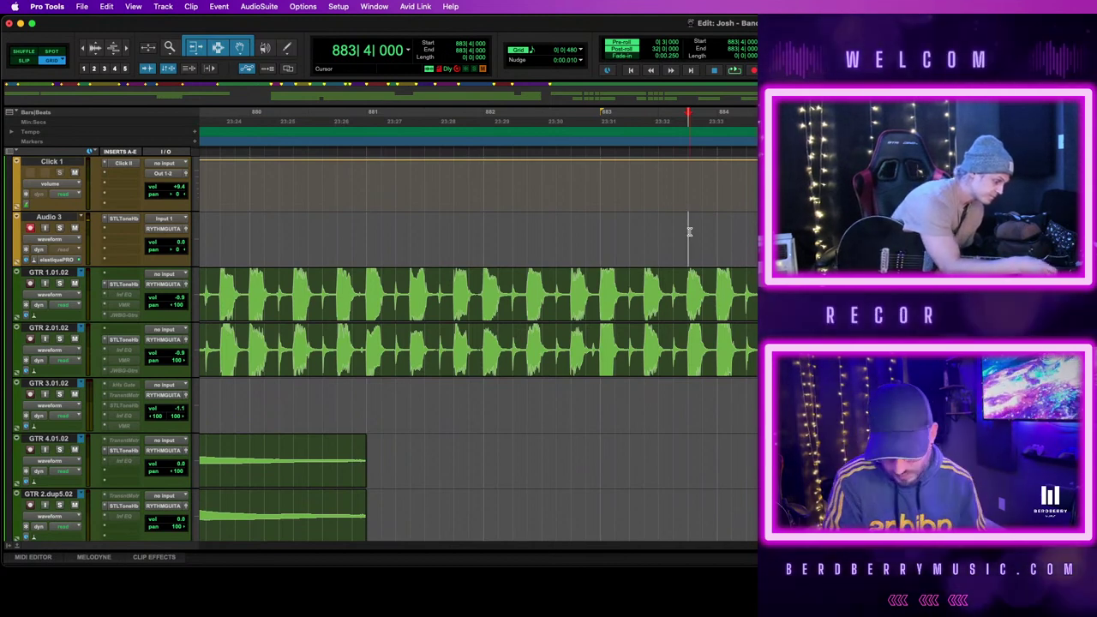
key(super+s)
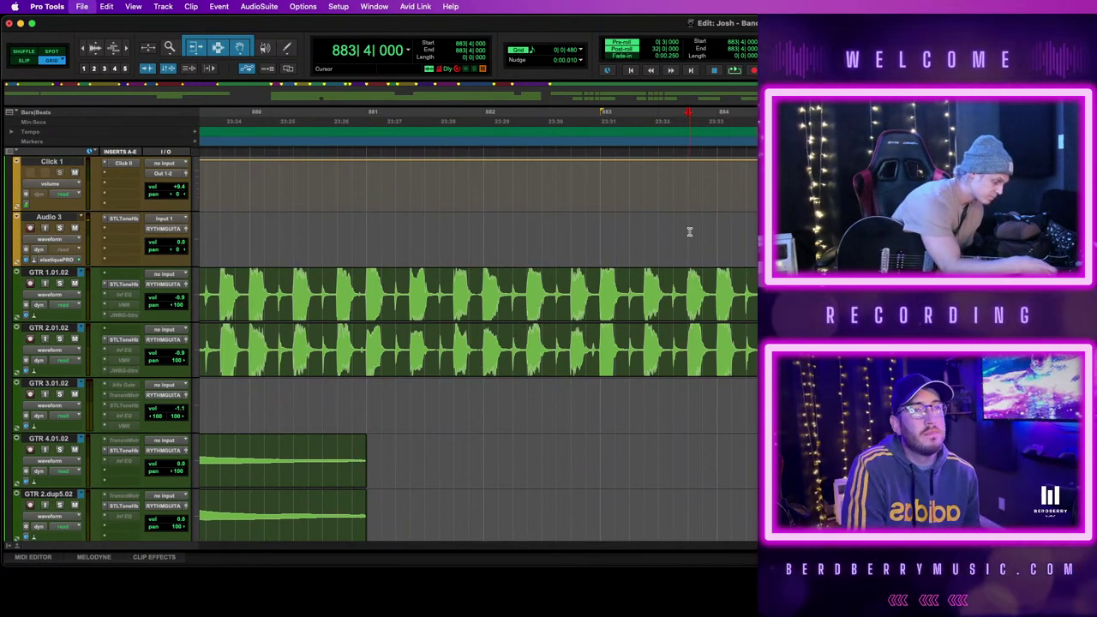
Review the rhythm and lead guitar tracks across the Heavy Intro, Pre Verse and Verse sections
key(r)
key(r)
key(r)
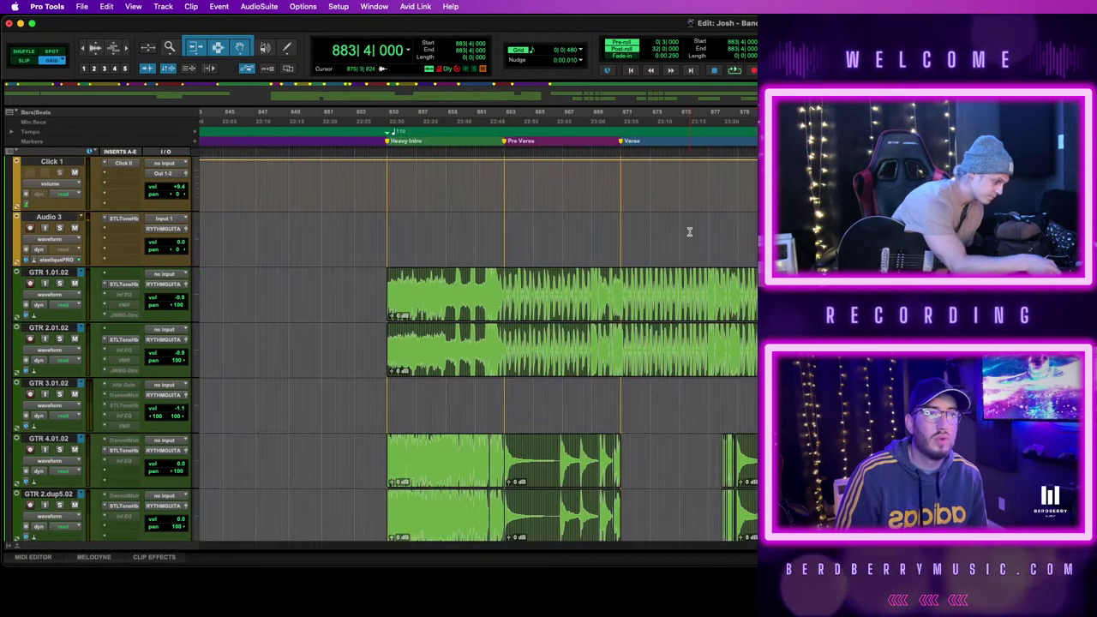
scroll(477, 348, down, 5)
scroll(476, 348, up, 5)
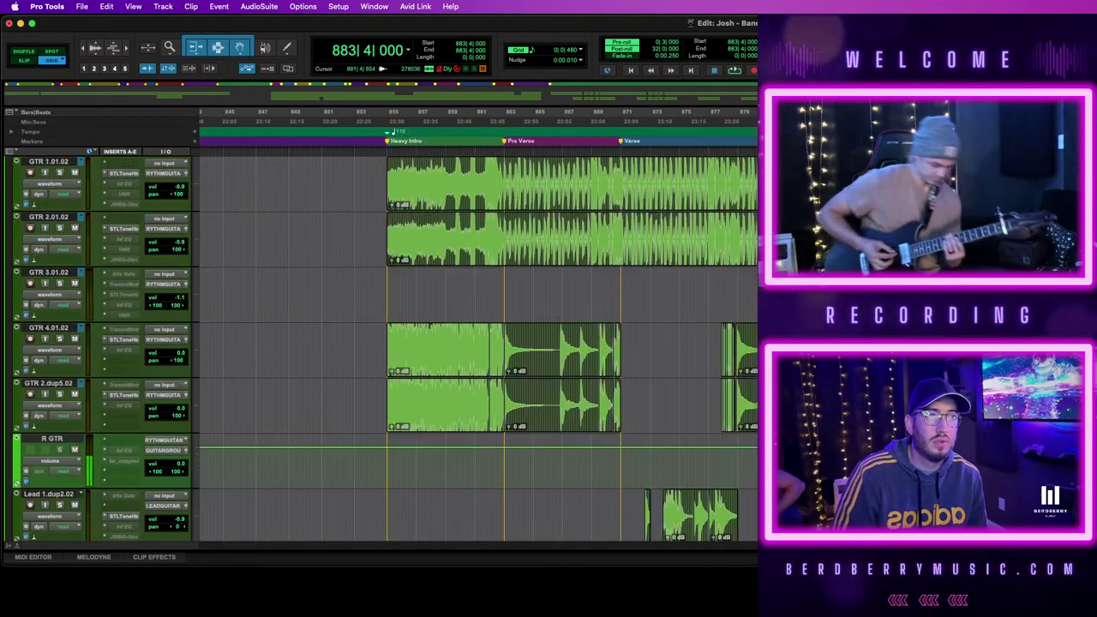
key(t)
key(t)
key(t)
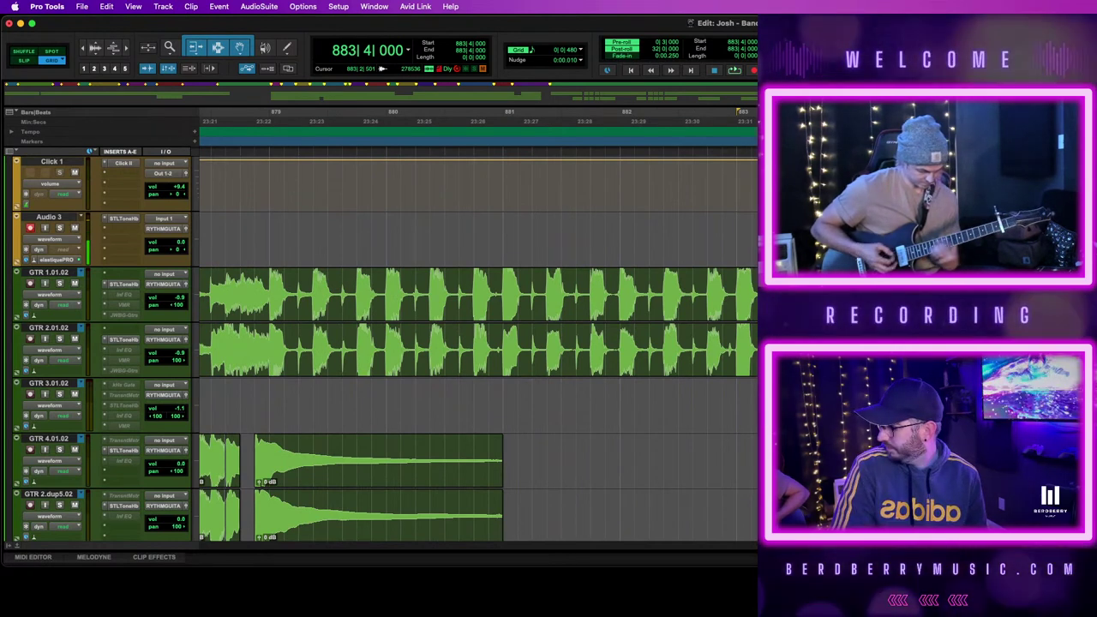
key(r)
key(r)
key(r)
key(r)
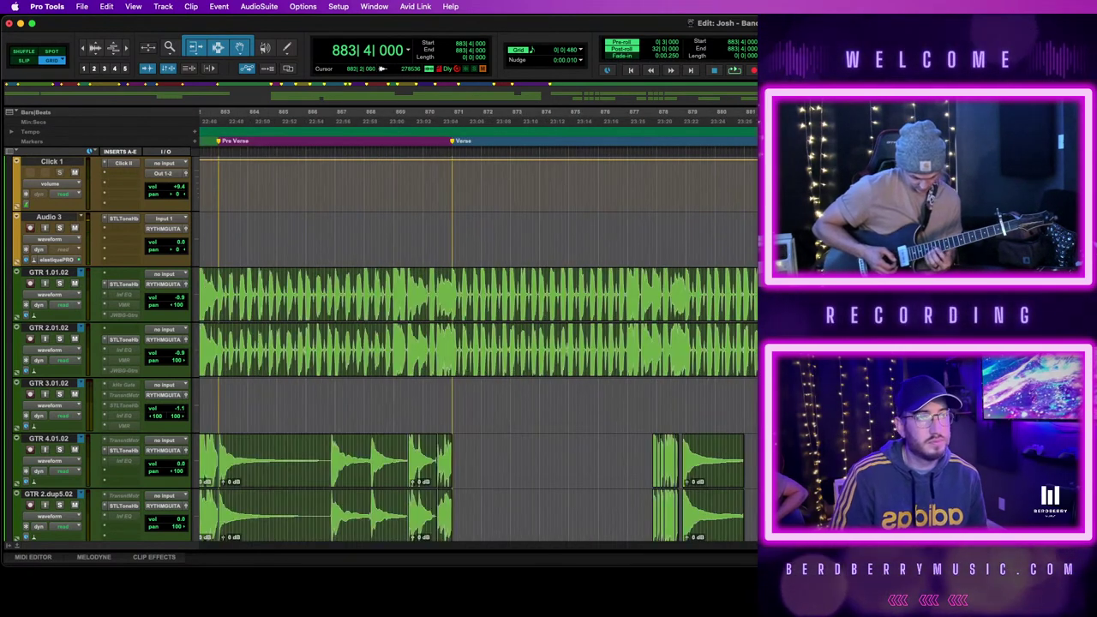
scroll(476, 347, down, 5)
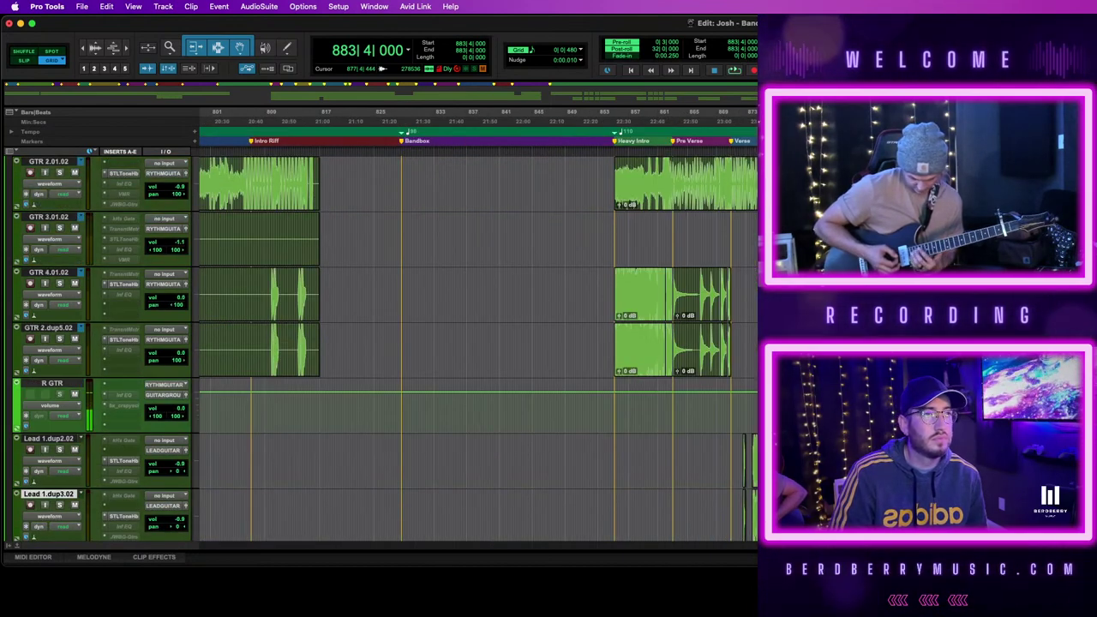
scroll(475, 347, right, 4)
scroll(476, 347, down, 5)
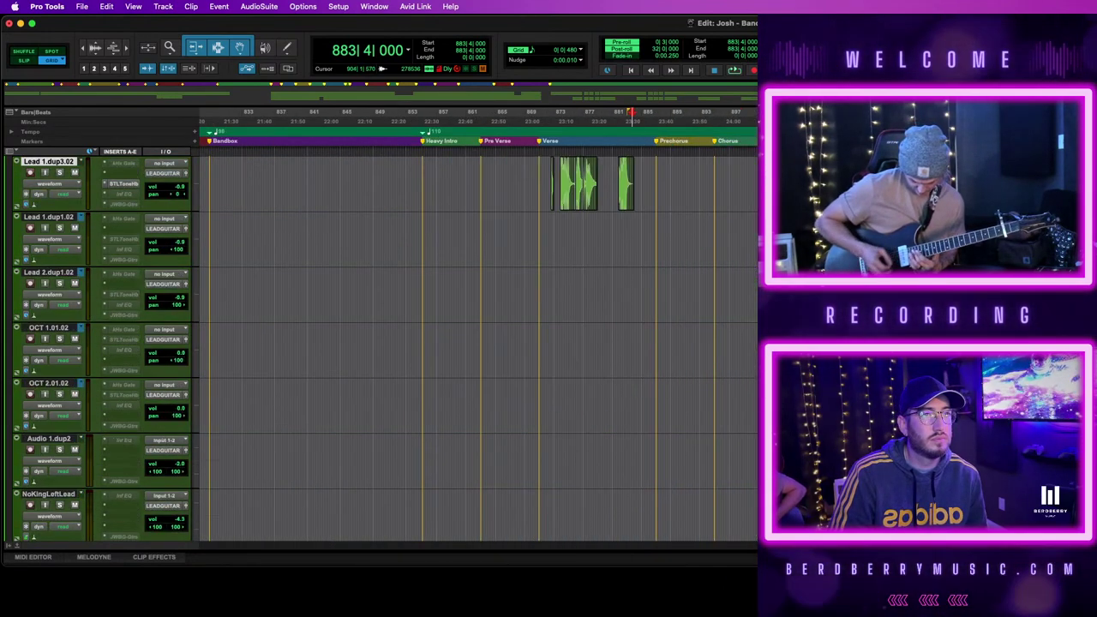
scroll(476, 347, up, 7)
scroll(476, 347, left, 1)
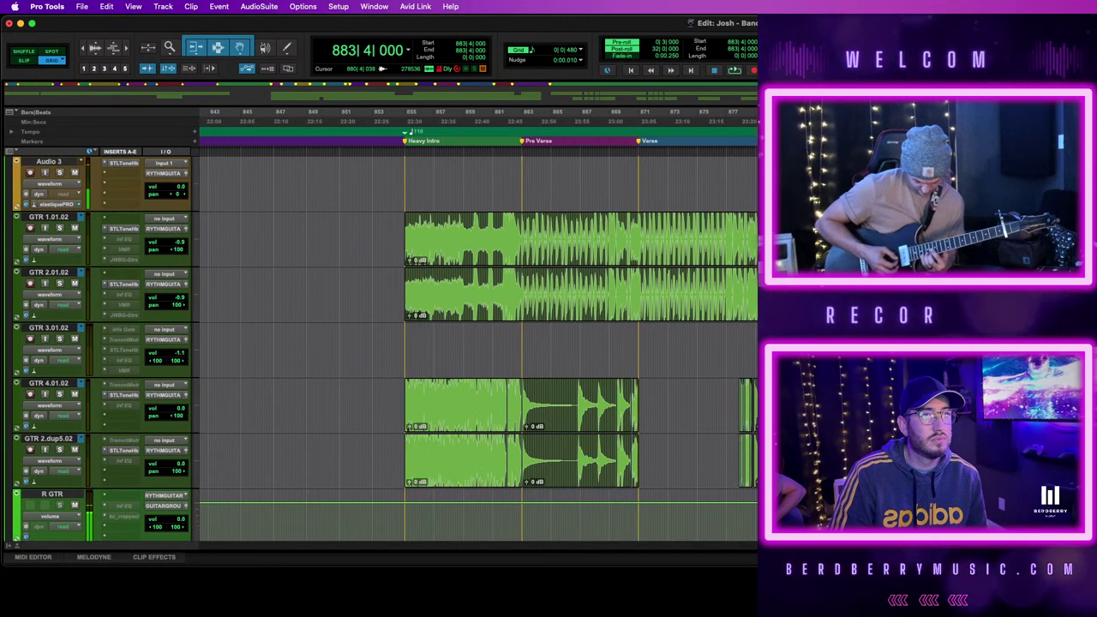
Try recording a guitar take on Audio 3 from 883|4|000
scroll(475, 347, left, 5)
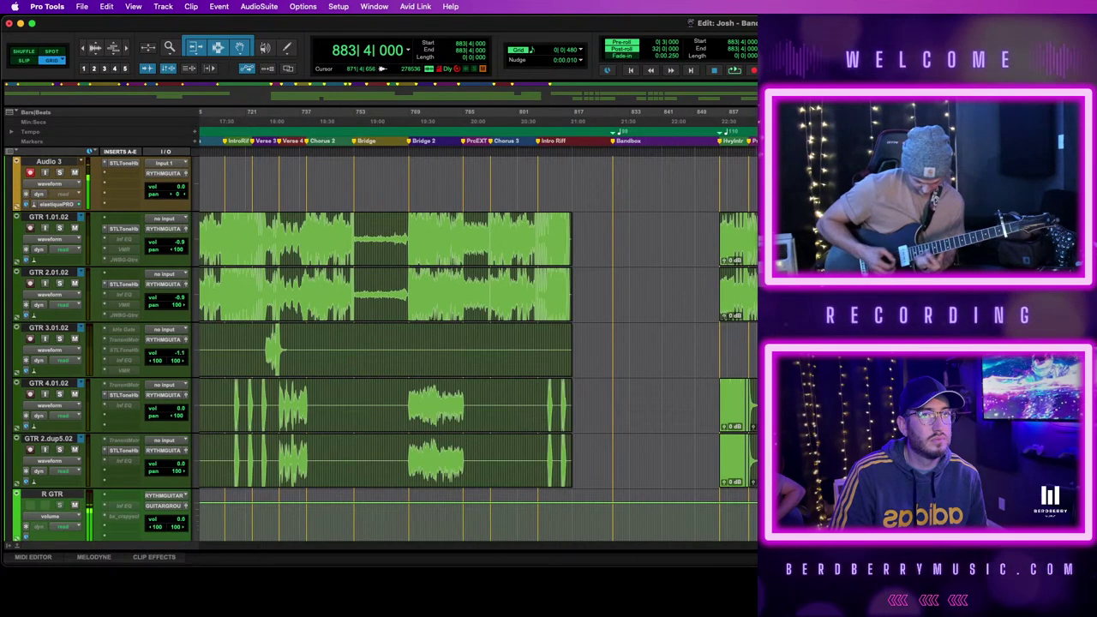
key(t)
key(t)
key(t)
key(t)
scroll(475, 347, up, 1)
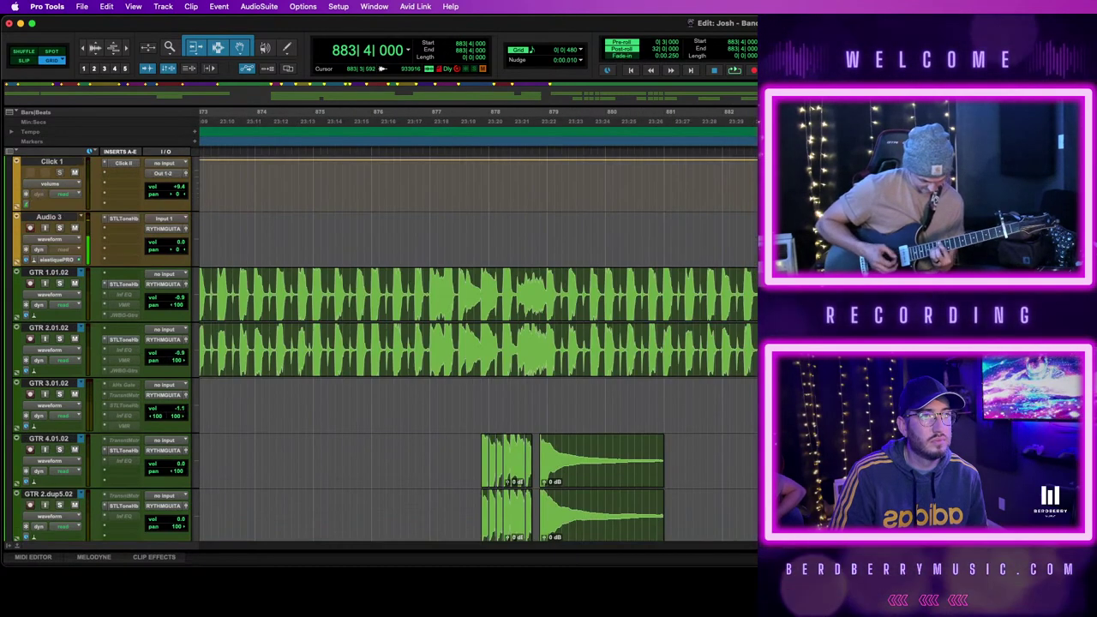
key(shift+r)
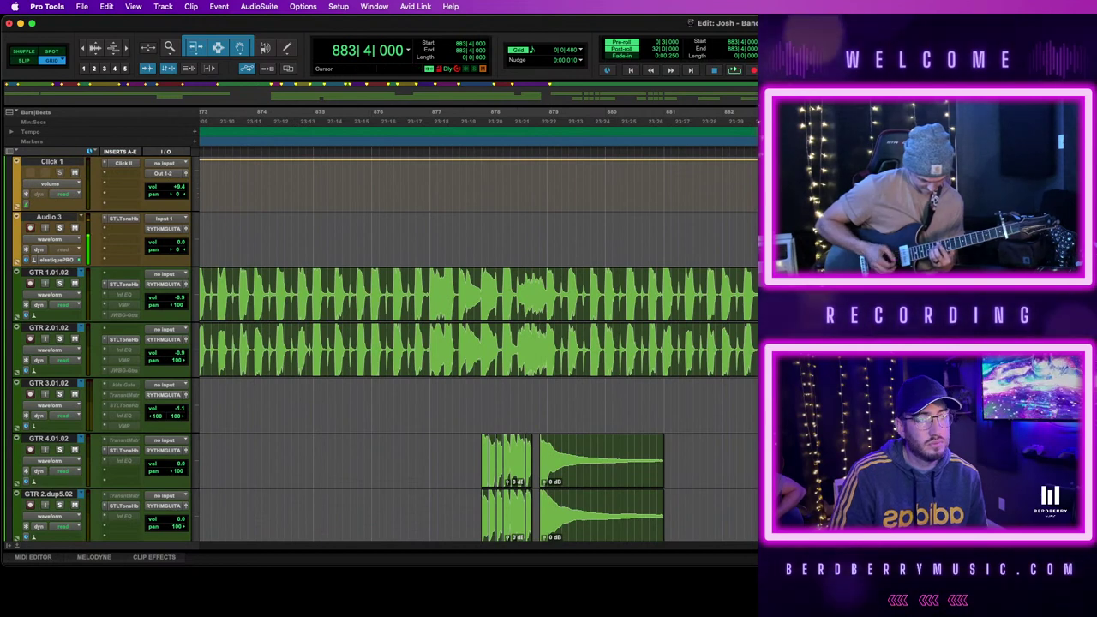
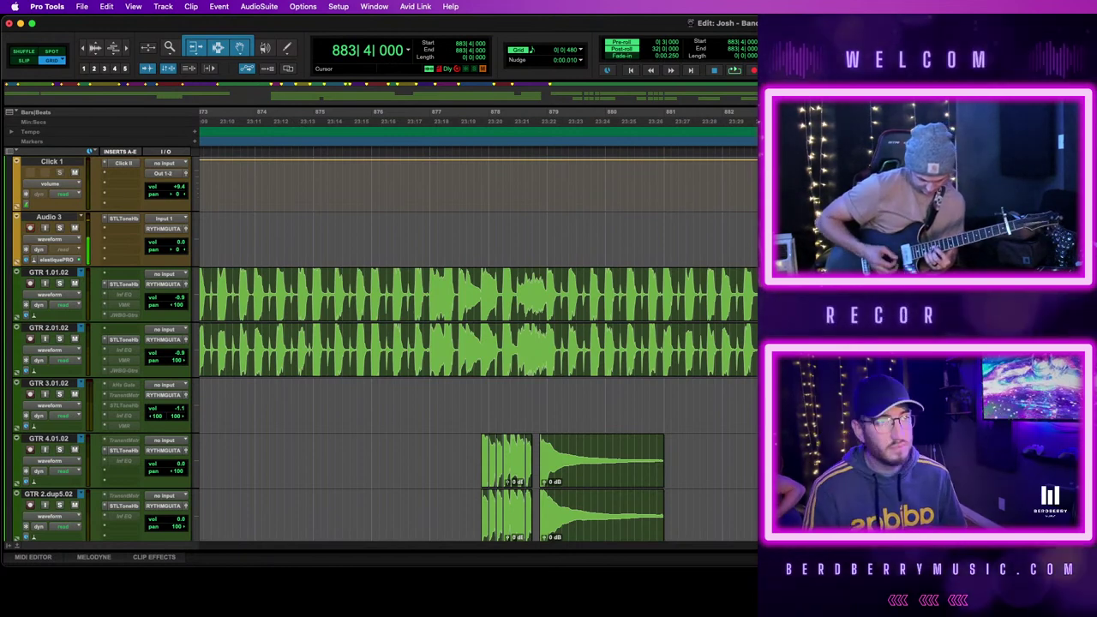
key(space)
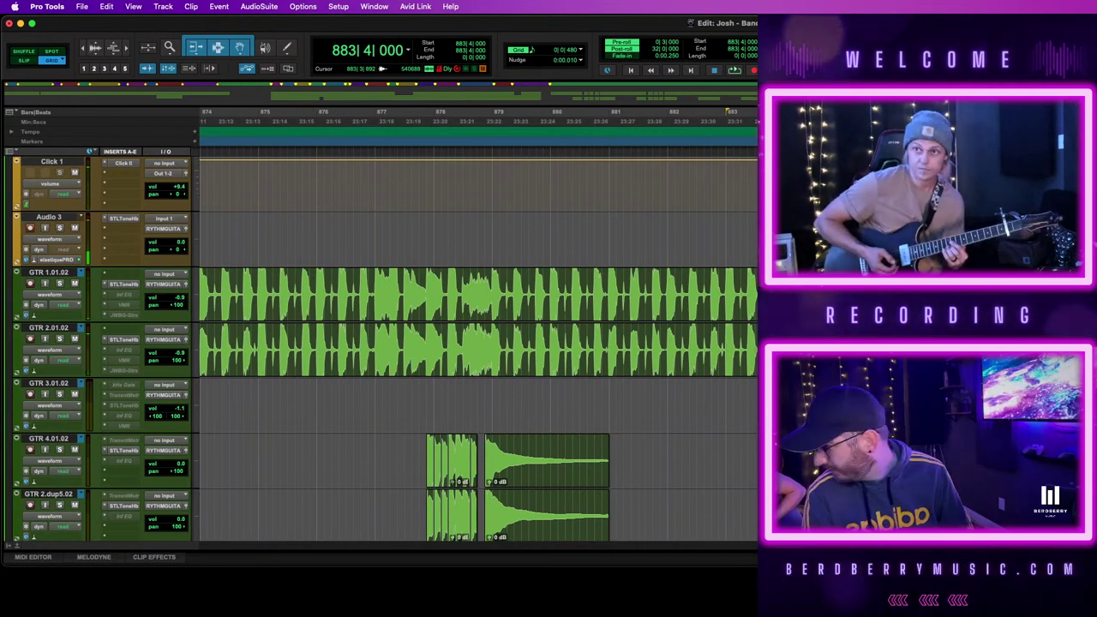
key(space)
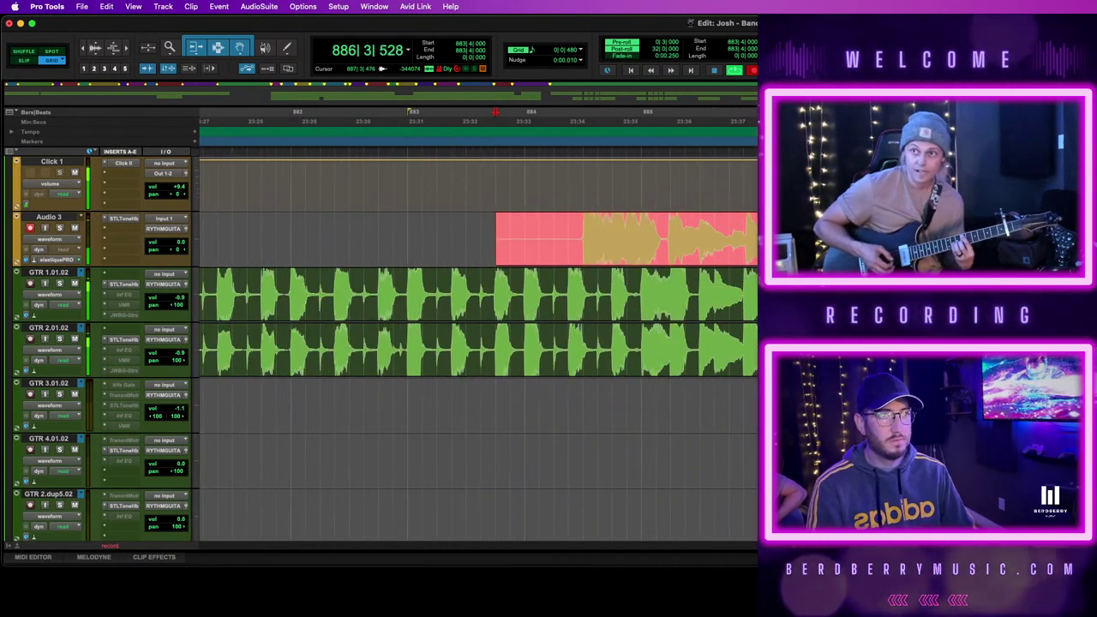
key(space)
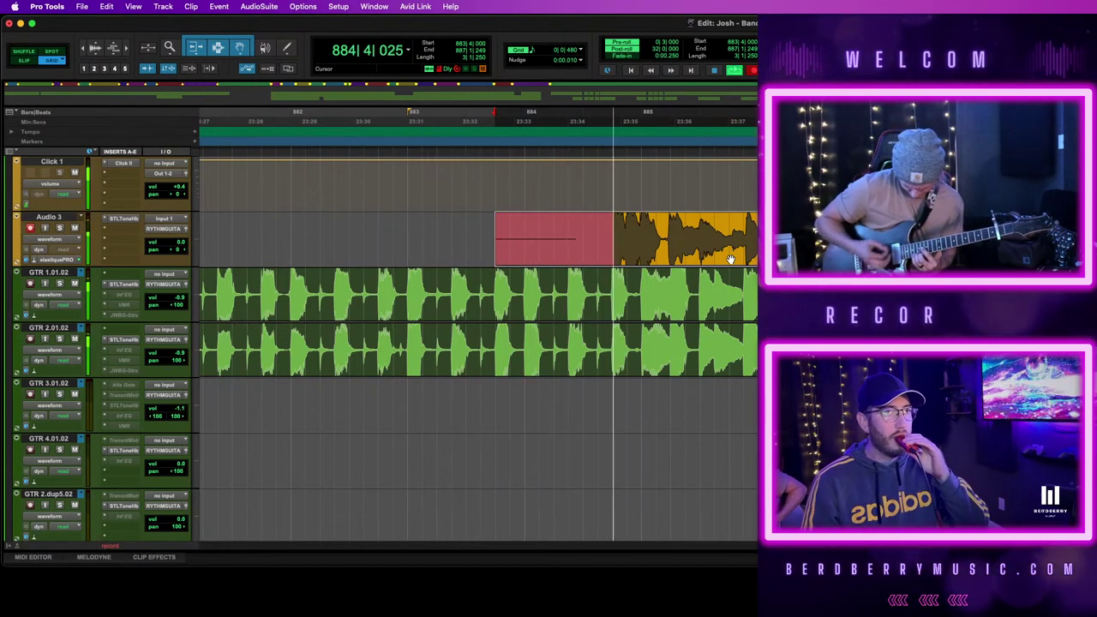
Record the guitar take on Audio 3 again from 883|4|000, over the previous pass
key(space)
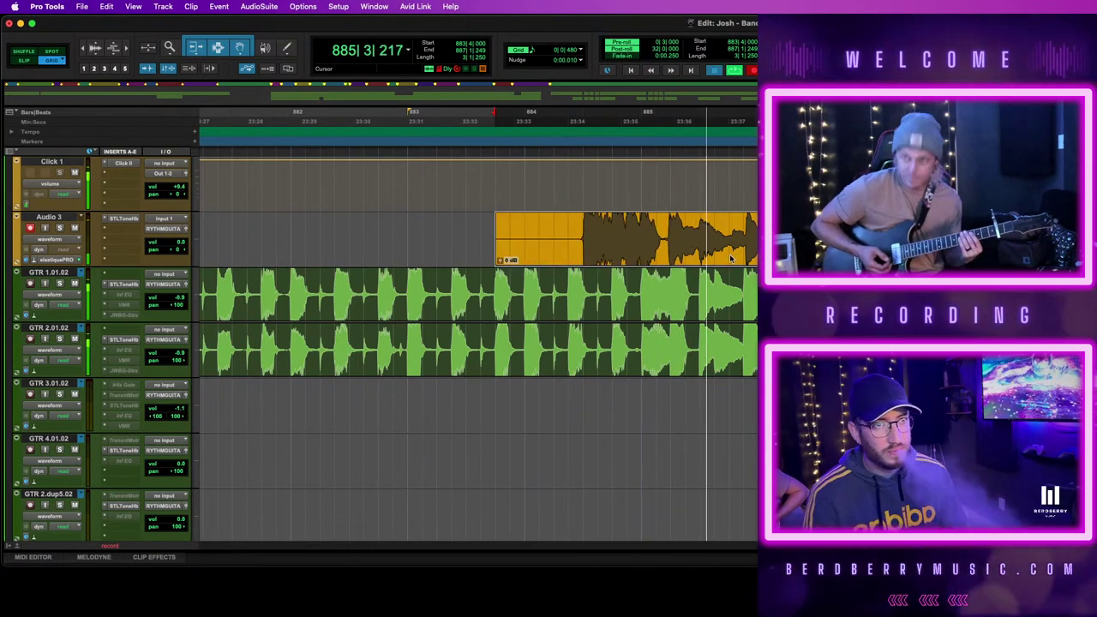
click(634, 217)
click(635, 258)
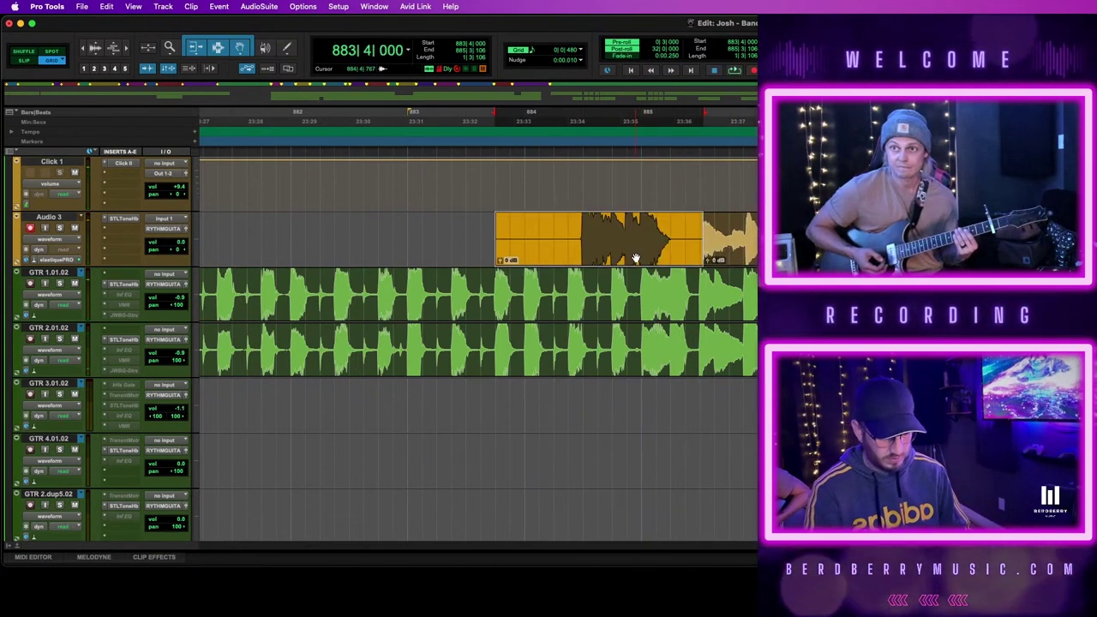
Trim the new Audio 3 take to 884|3|000 through 885|2|000 and move it to Lead 1.dup2.02
drag(584, 232, 450, 232)
key(BackSpace)
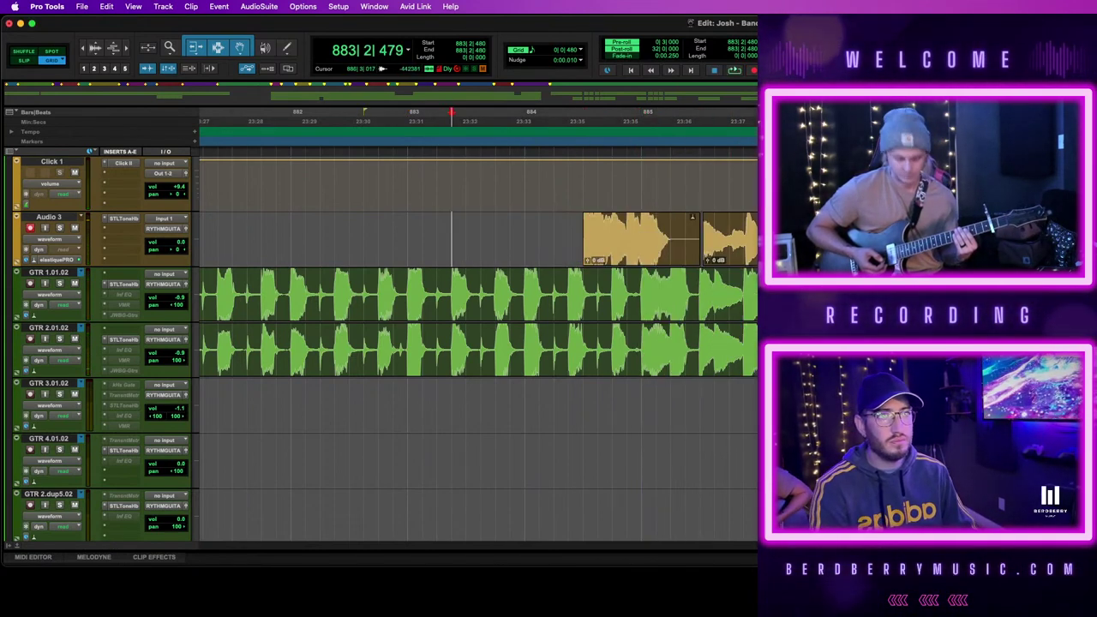
drag(668, 226, 755, 226)
key(BackSpace)
drag(623, 254, 617, 383)
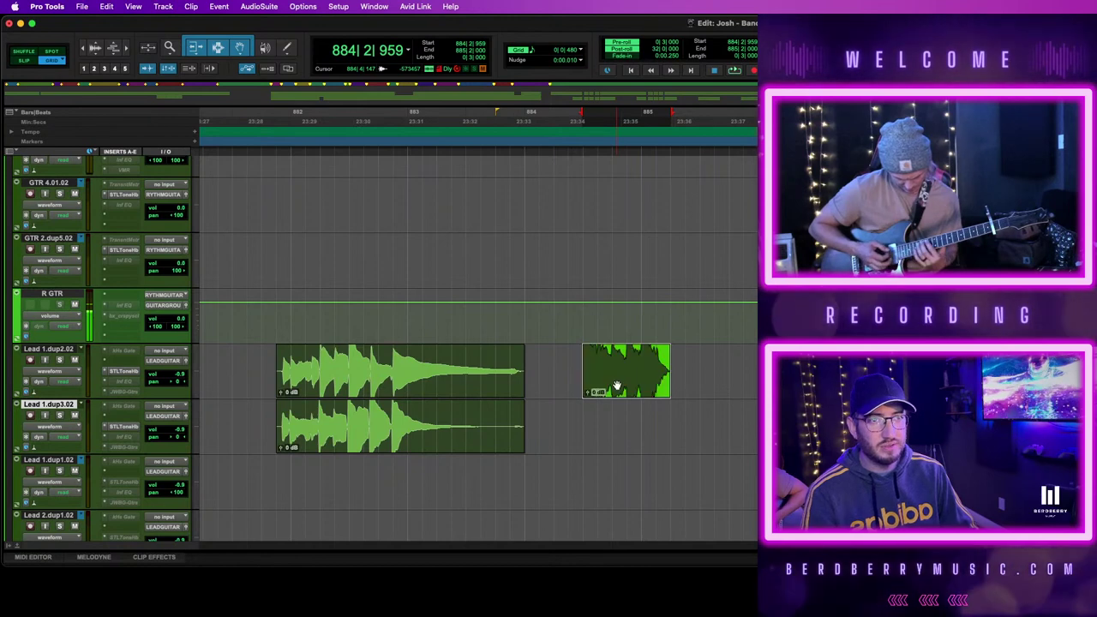
Move the trimmed clip from Lead 1.dup2.02 to GTR 4.01.02, keeping its start at 884|3|000
scroll(616, 383, up, 5)
scroll(613, 368, up, 2)
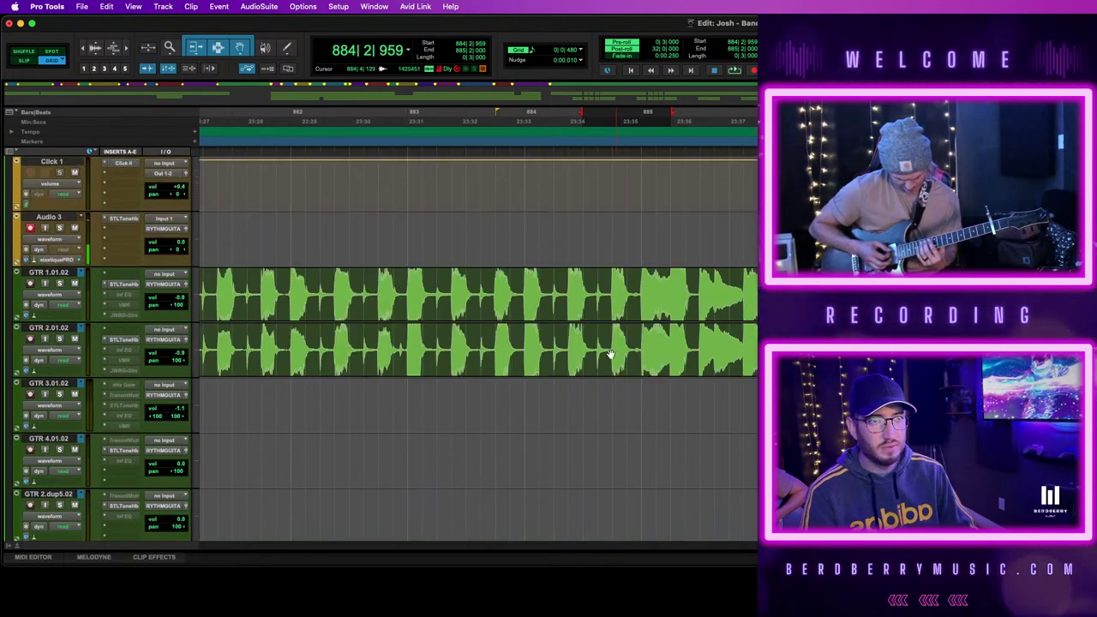
click(566, 235)
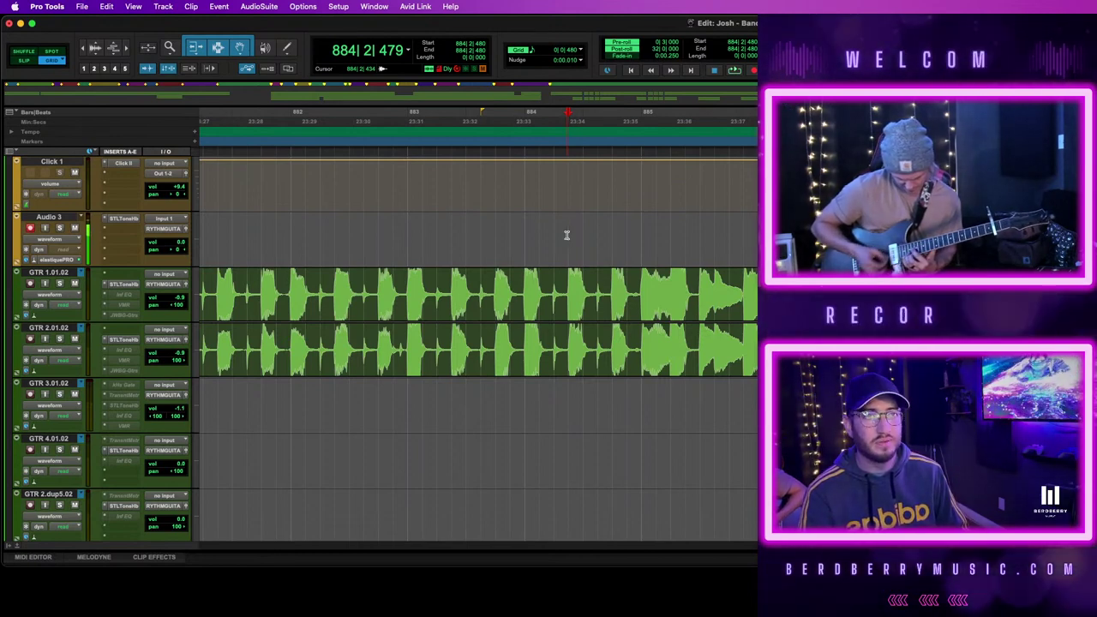
scroll(631, 363, down, 6)
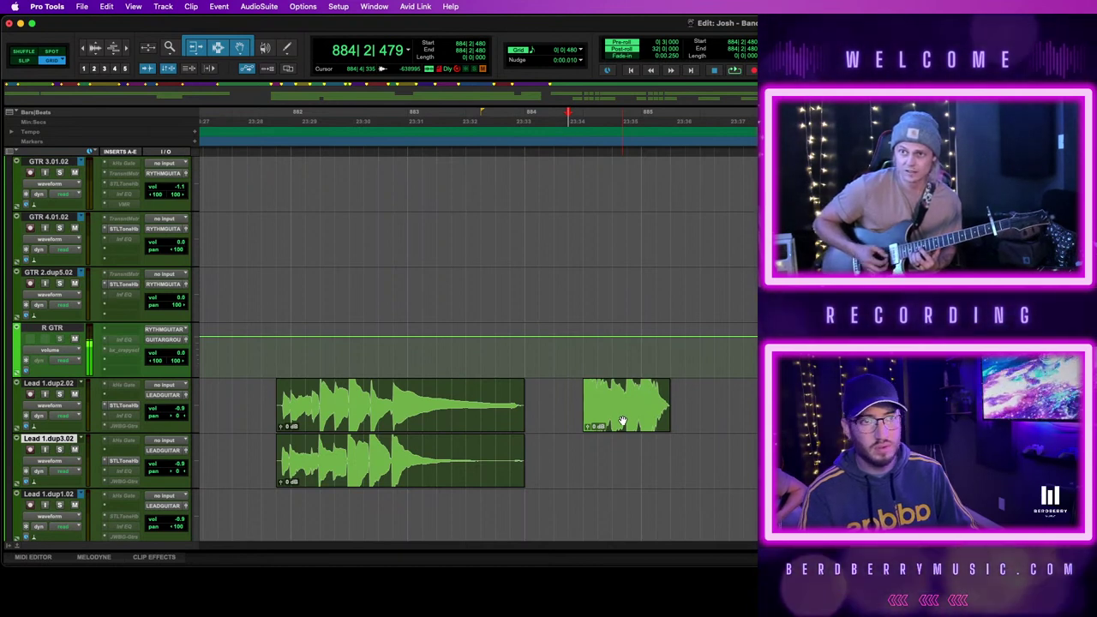
drag(622, 417, 636, 235)
scroll(636, 235, up, 3)
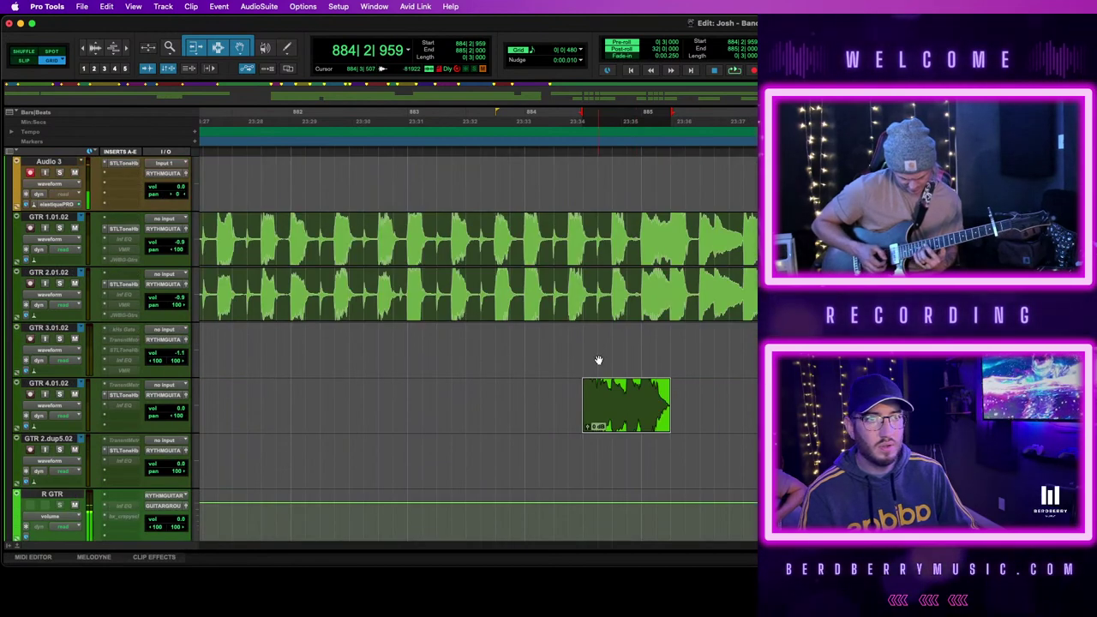
Mute the trimmed clip on GTR 4.01.02 and record a doubling take on Audio 3 from 884|2|480
click(580, 397)
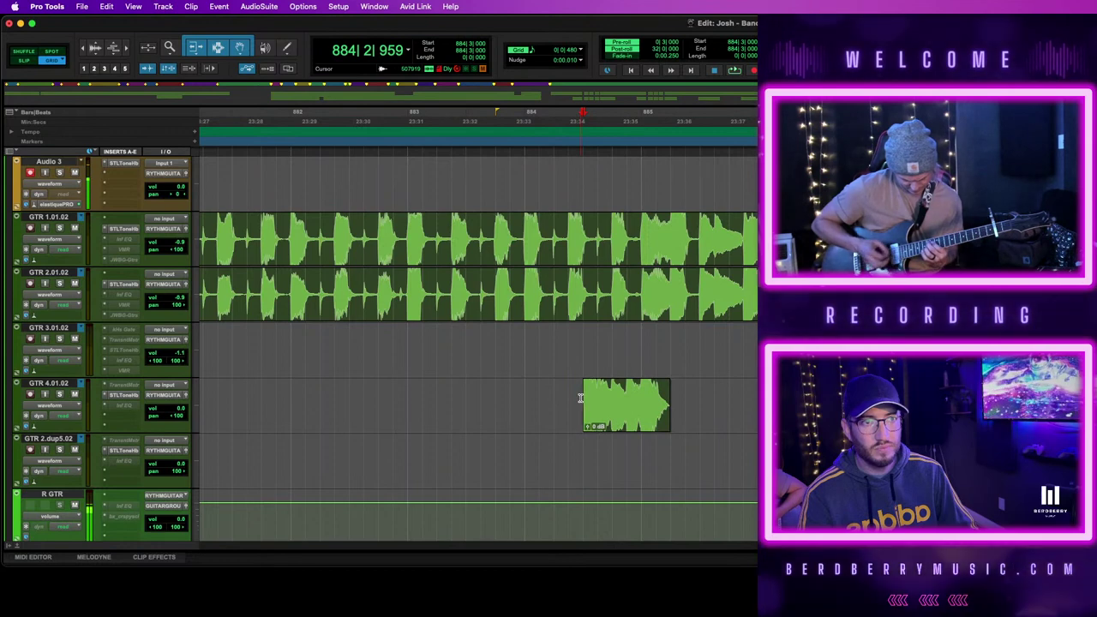
key(minus)
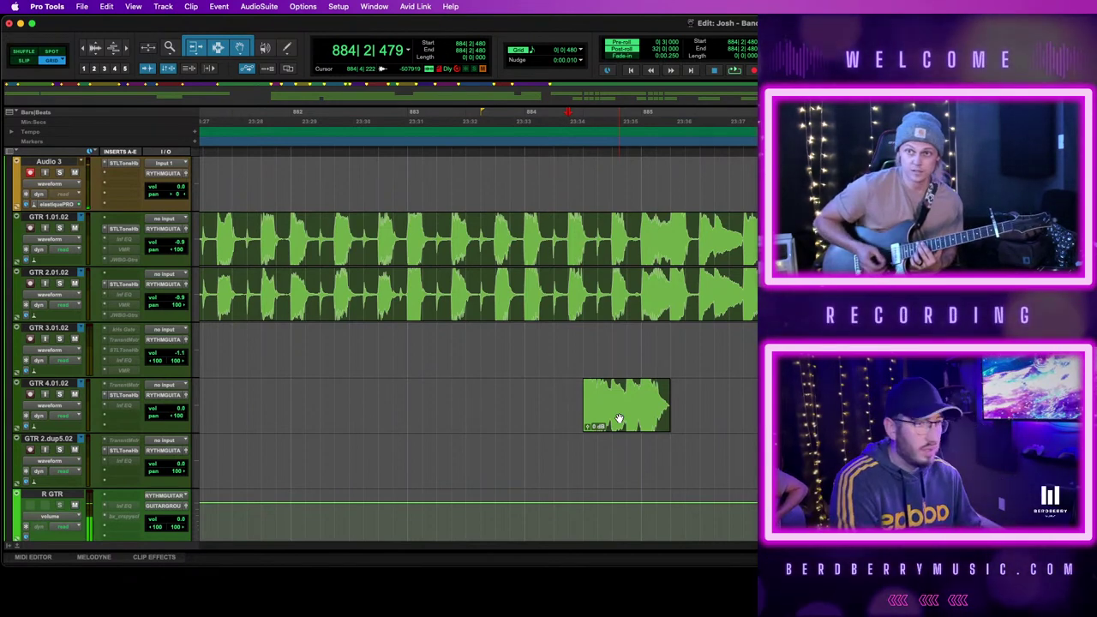
click(619, 418)
key(super+m)
click(567, 177)
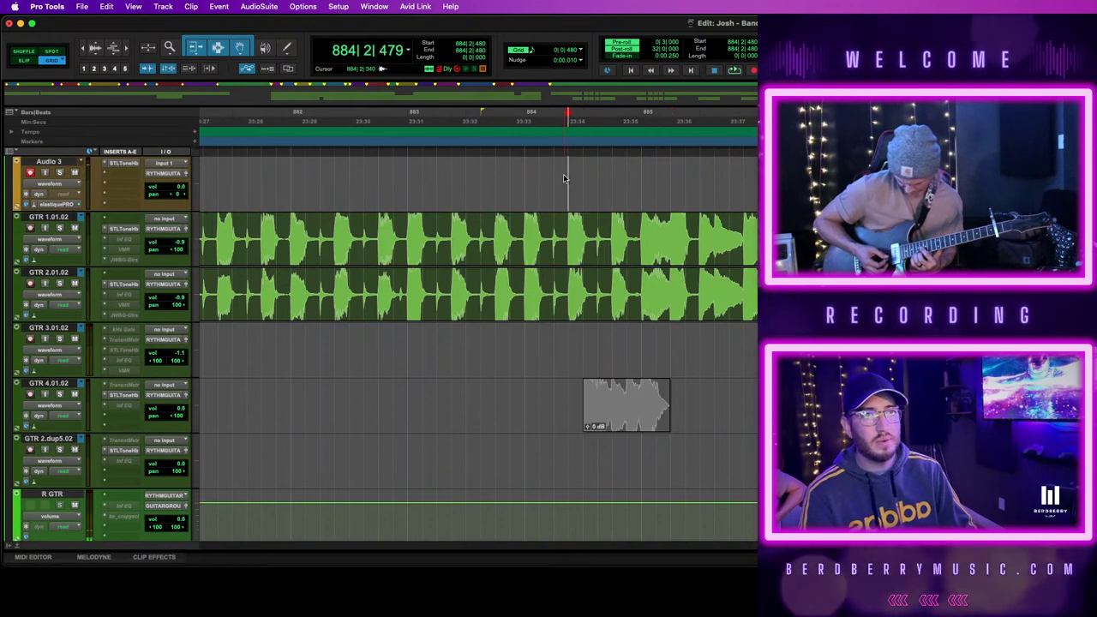
key(super+space)
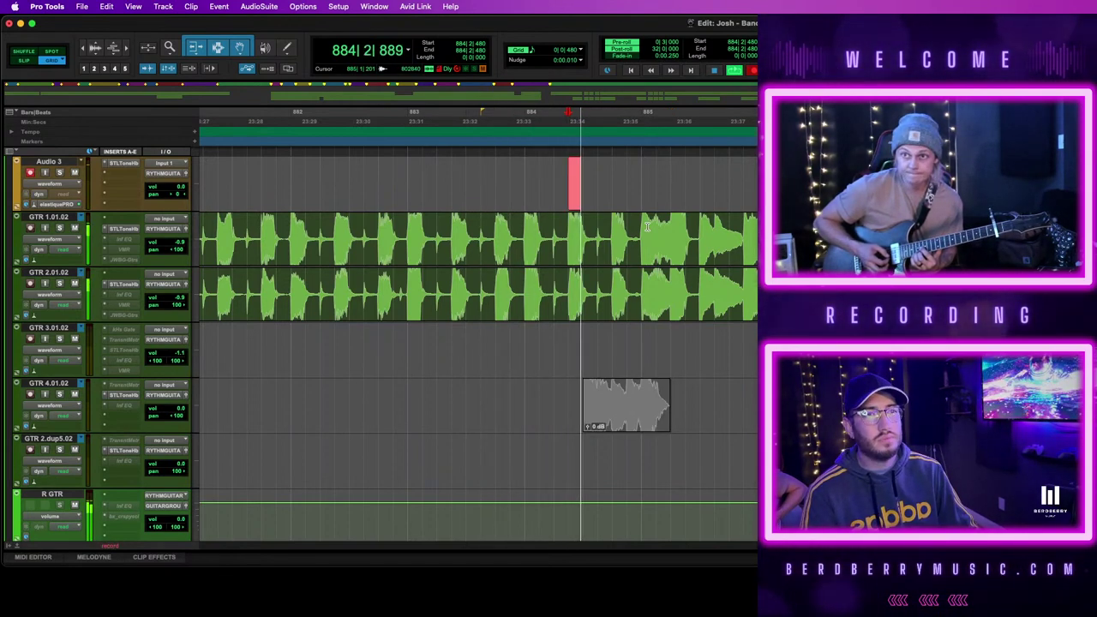
key(space)
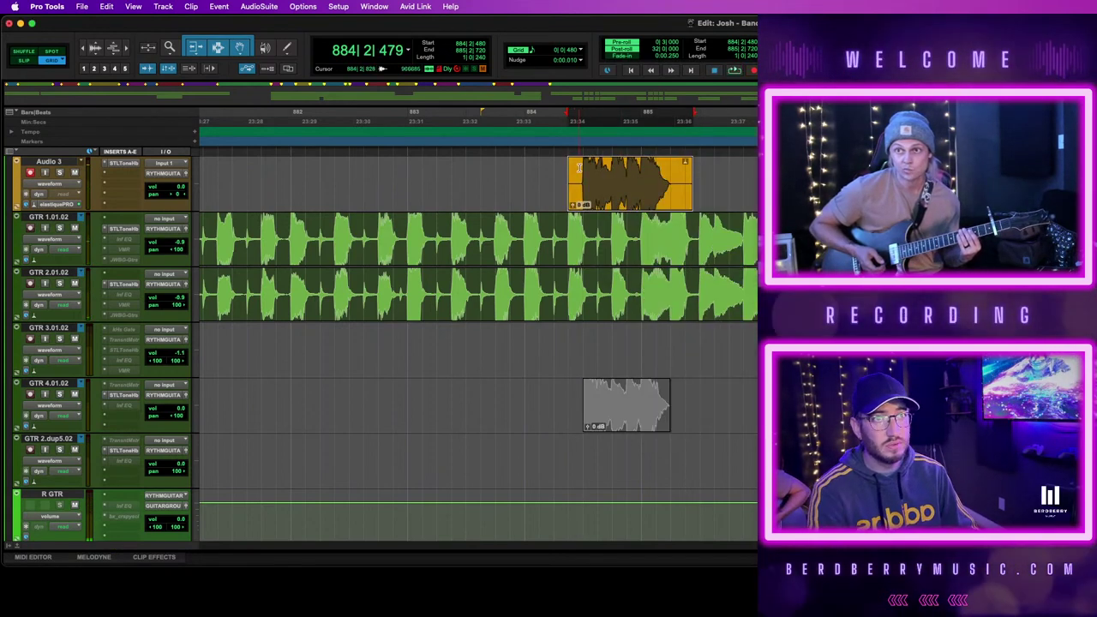
Trim the doubling take to 884|3|000 through 885|2|000 and move it to GTR 2.dup5.02
drag(582, 175, 539, 175)
key(BackSpace)
drag(670, 171, 730, 171)
key(BackSpace)
drag(641, 201, 611, 435)
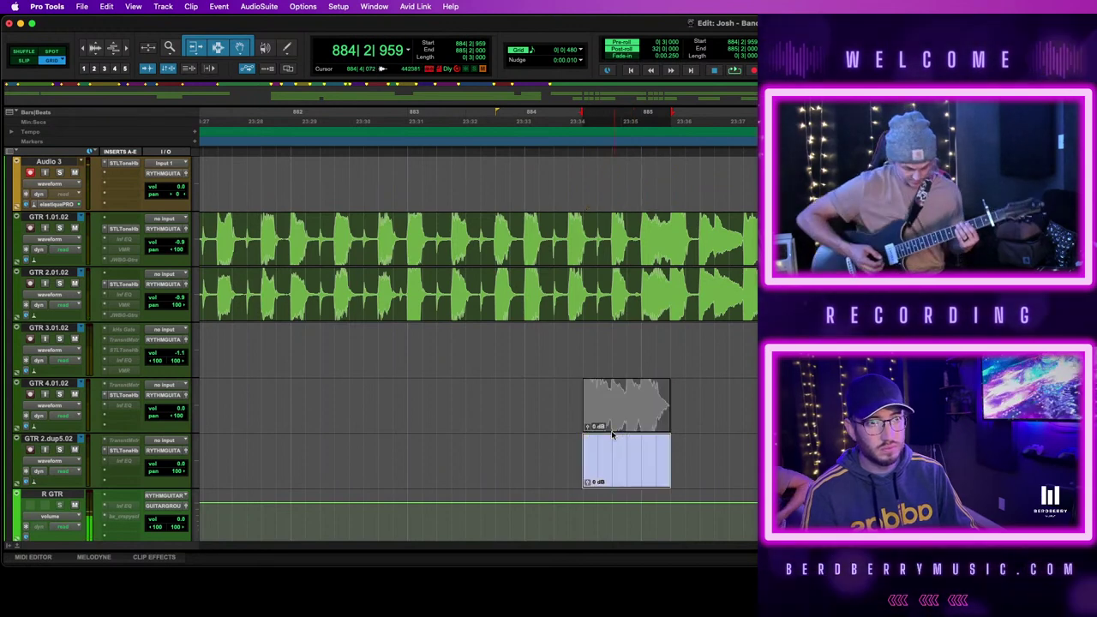
Record the following guitar part on Audio 3 from 884|4|480 through the Prechorus
click(625, 172)
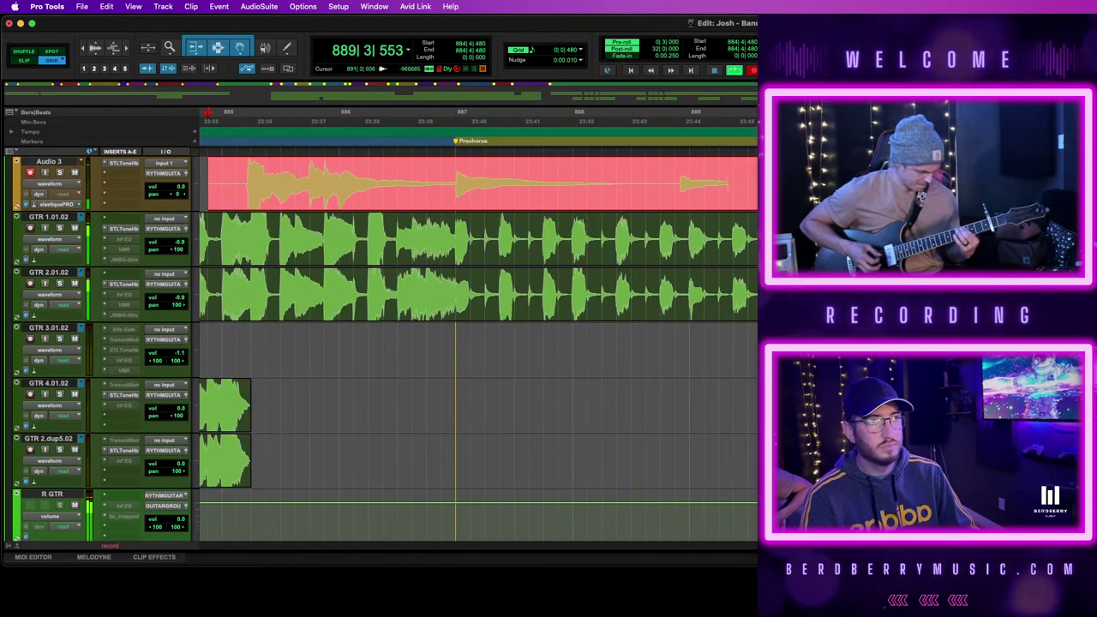
key(super+bracketleft)
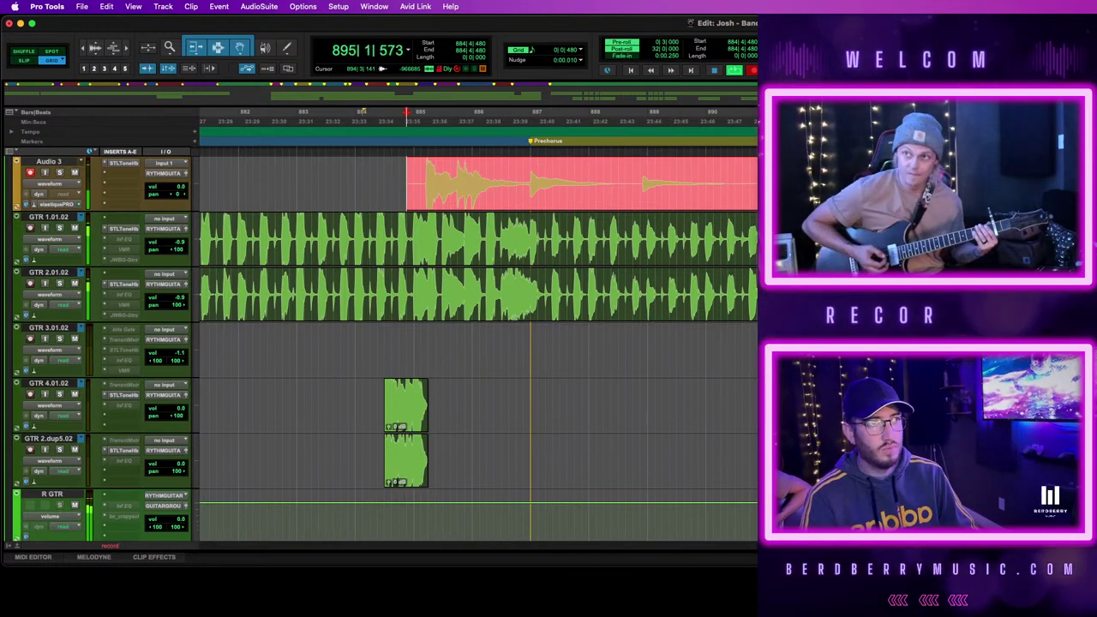
key(space)
Check the quantize settings for the newly recorded Audio 3 take and play the take back
key(alt+0)
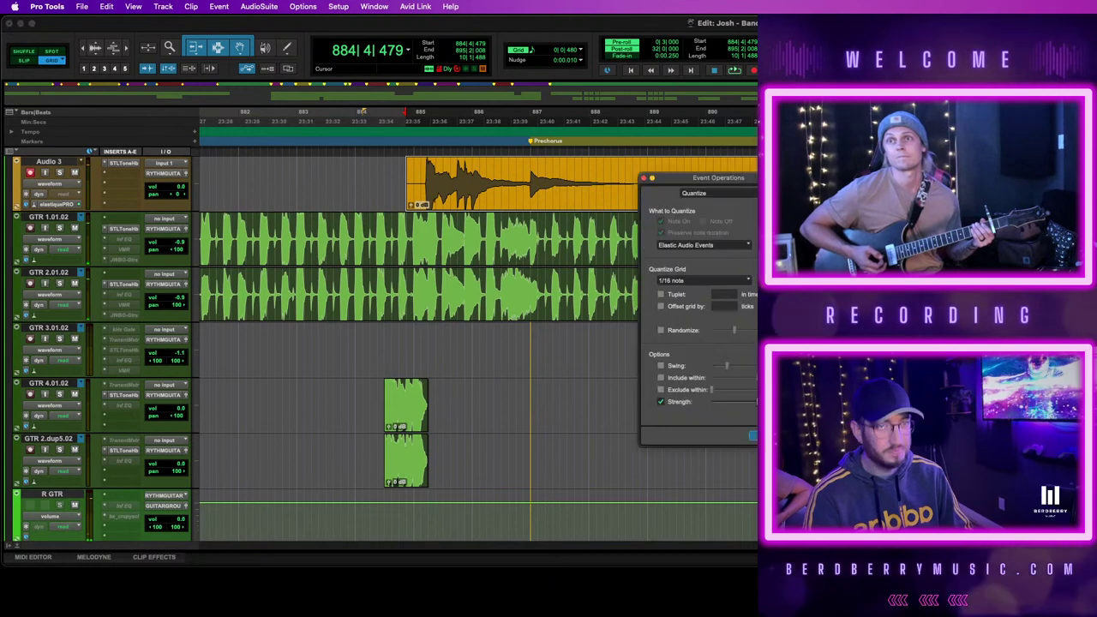
key(alt+0)
key(t)
key(super+bracketright)
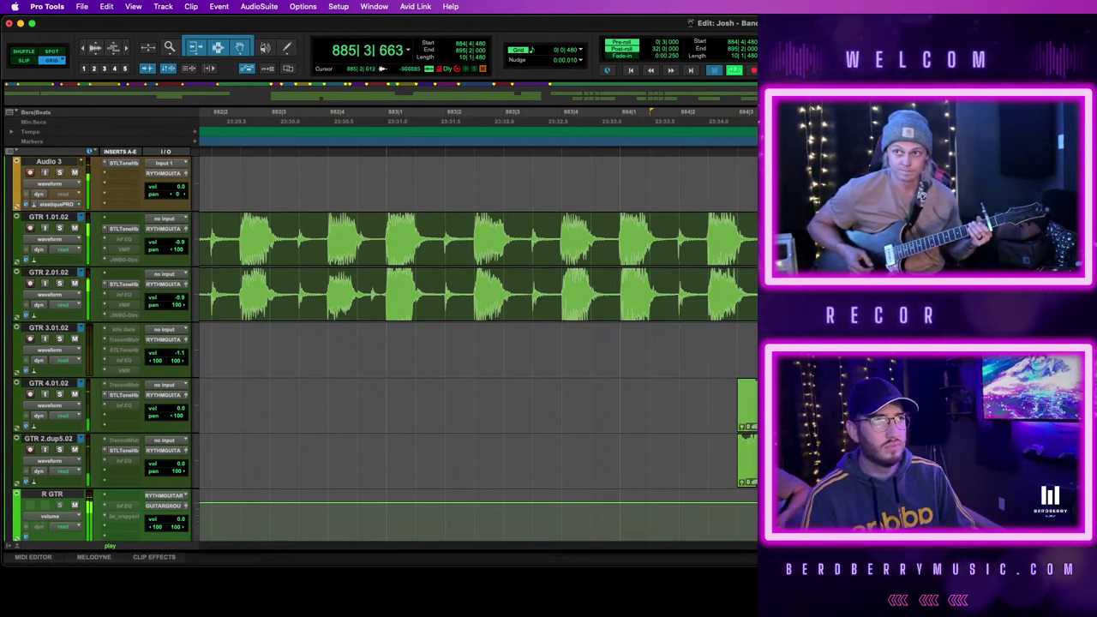
key(space)
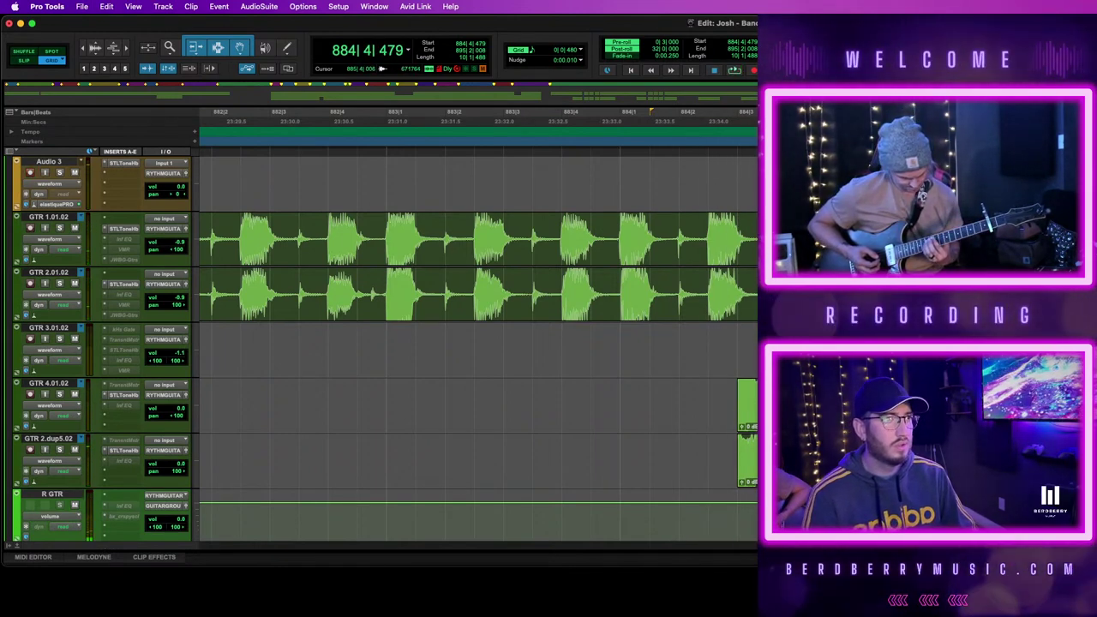
Quantize the opening phrase of the Audio 3 take, from 884|4|480 to 885|3|959
click(1035, 183)
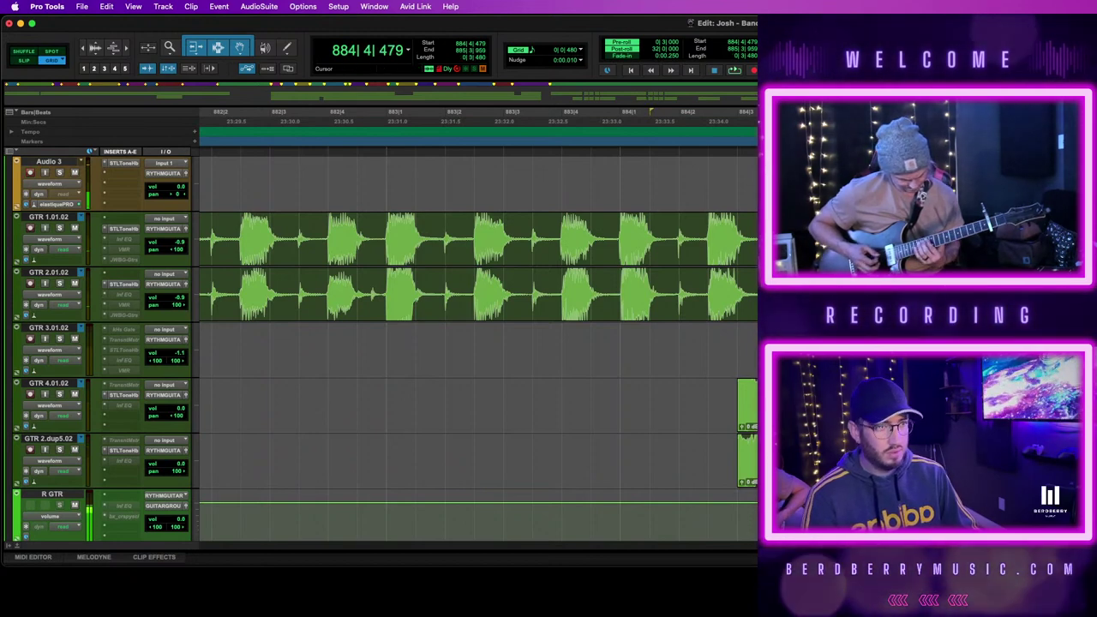
key(alt+0)
key(Return)
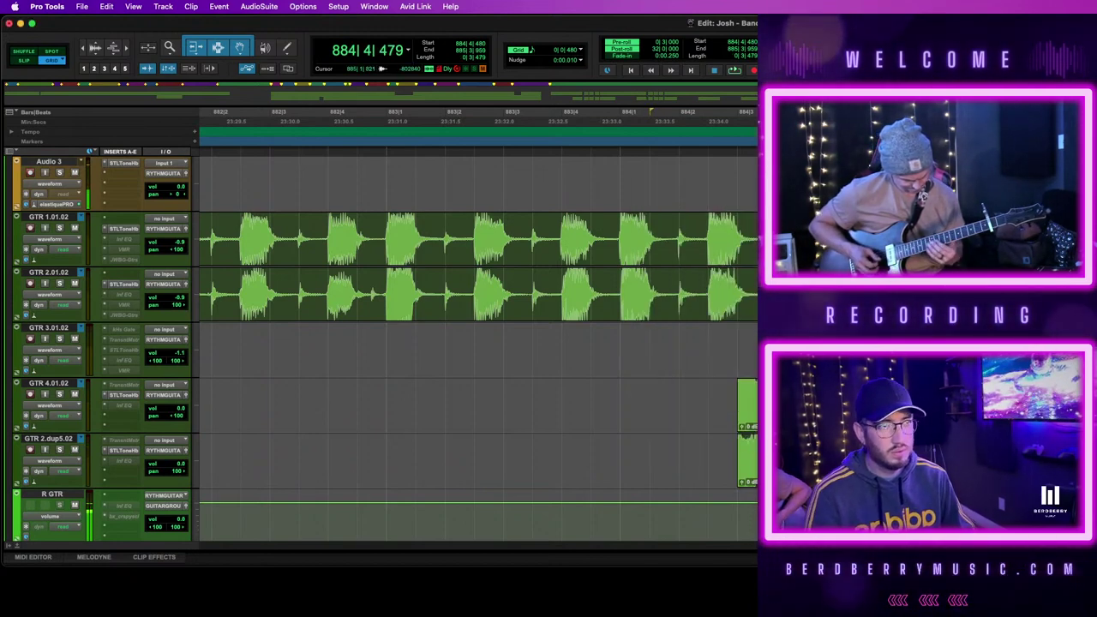
Select 885|4|000 to 895|2|000 of the Audio 3 take in warp view and restore the track's waveform view
click(47, 185)
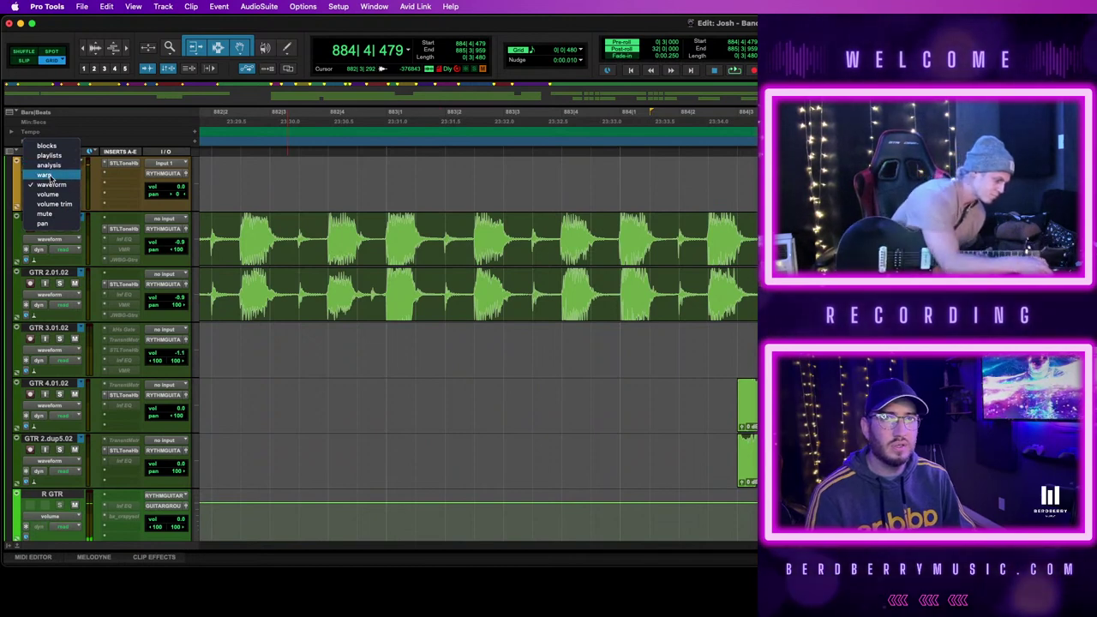
click(716, 185)
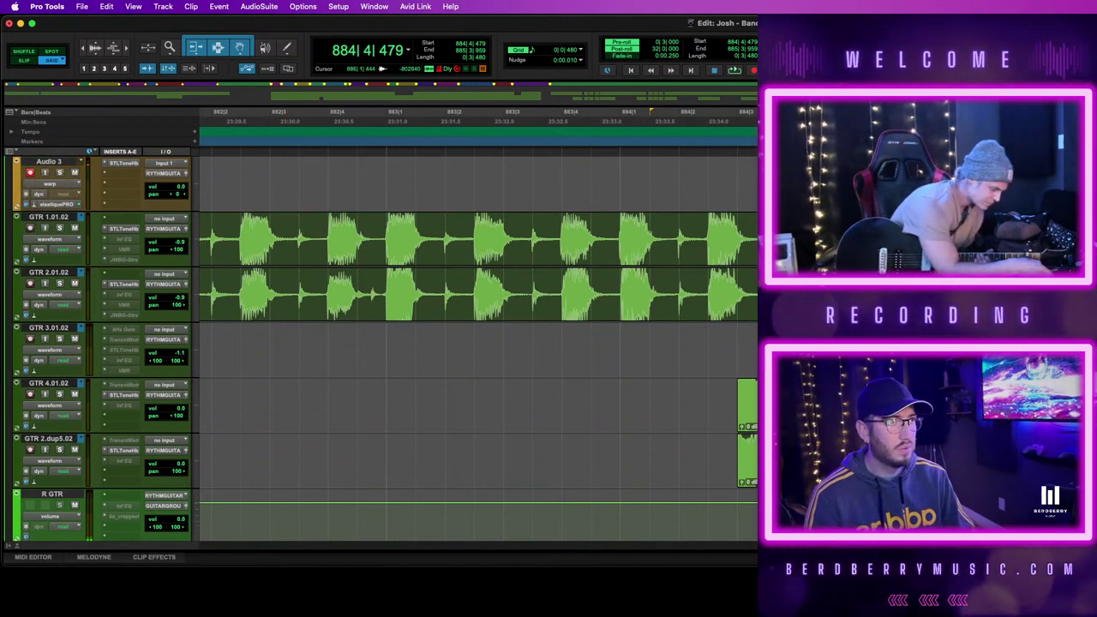
key(ctrl+Tab)
key(alt+0)
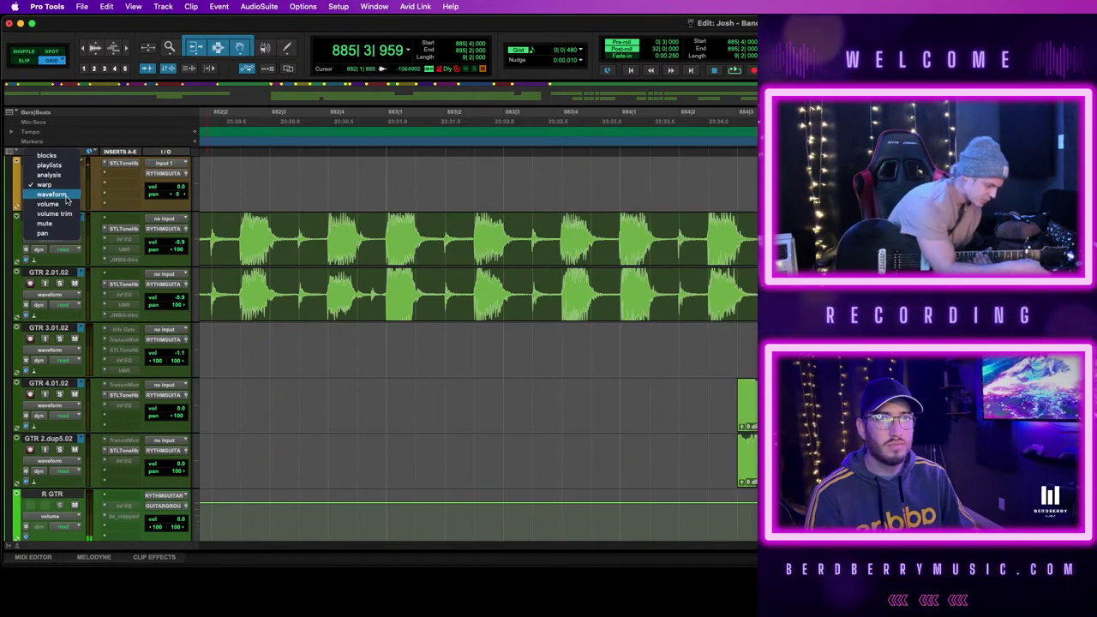
click(66, 197)
Select 885|2|000 to 895|2|000 on Audio 3, and place the edit cursor at 885|1|000
key(r)
key(r)
key(r)
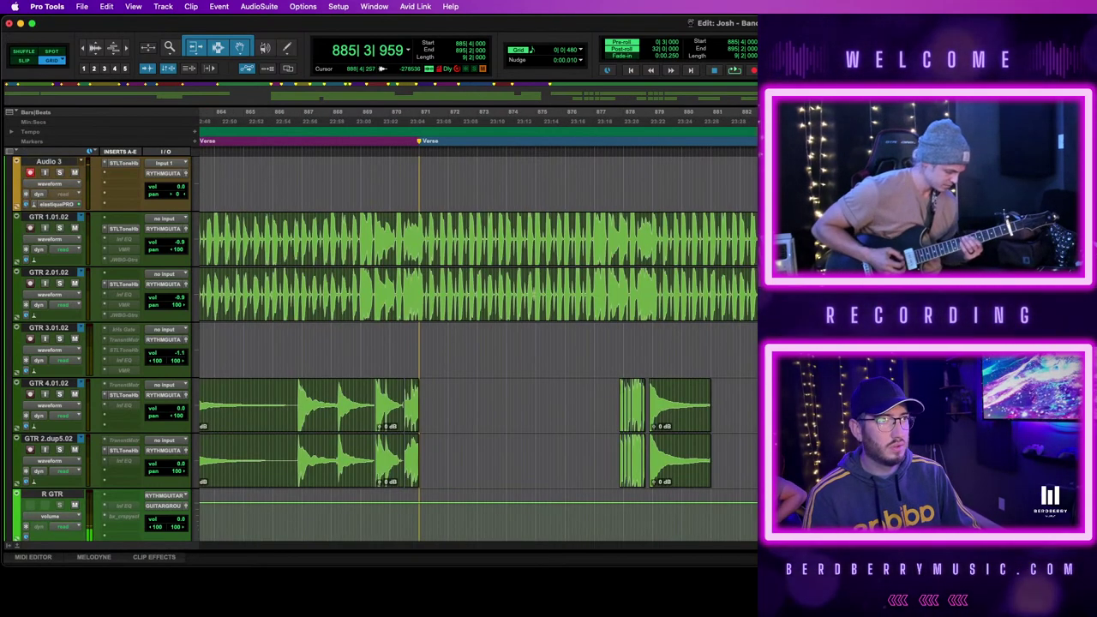
key(super+bracketright)
key(super+bracketright)
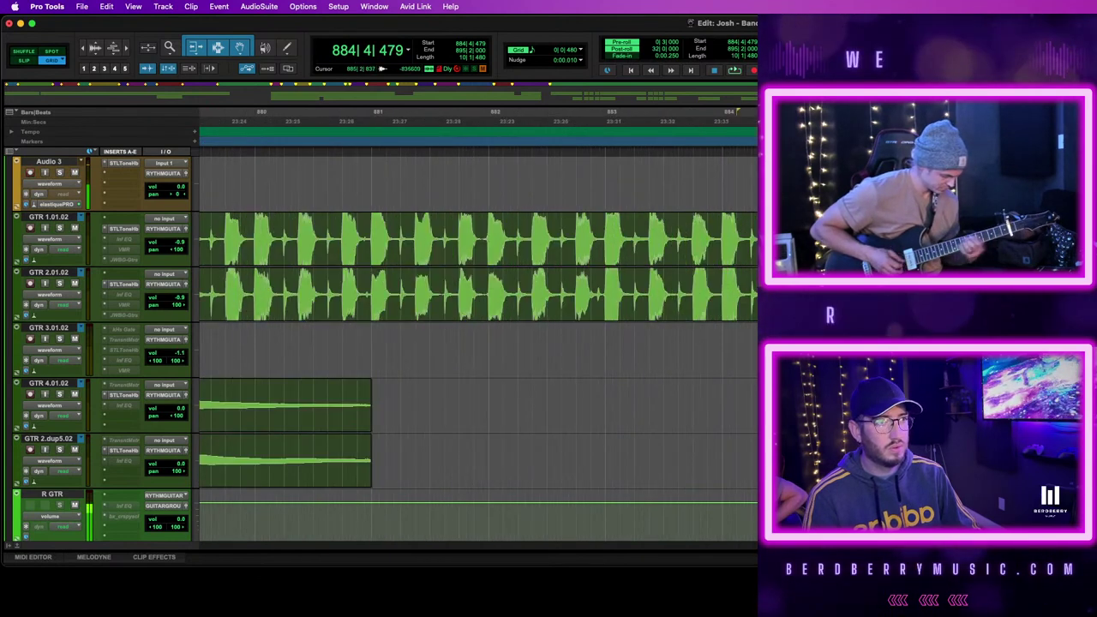
shift+click(874, 238)
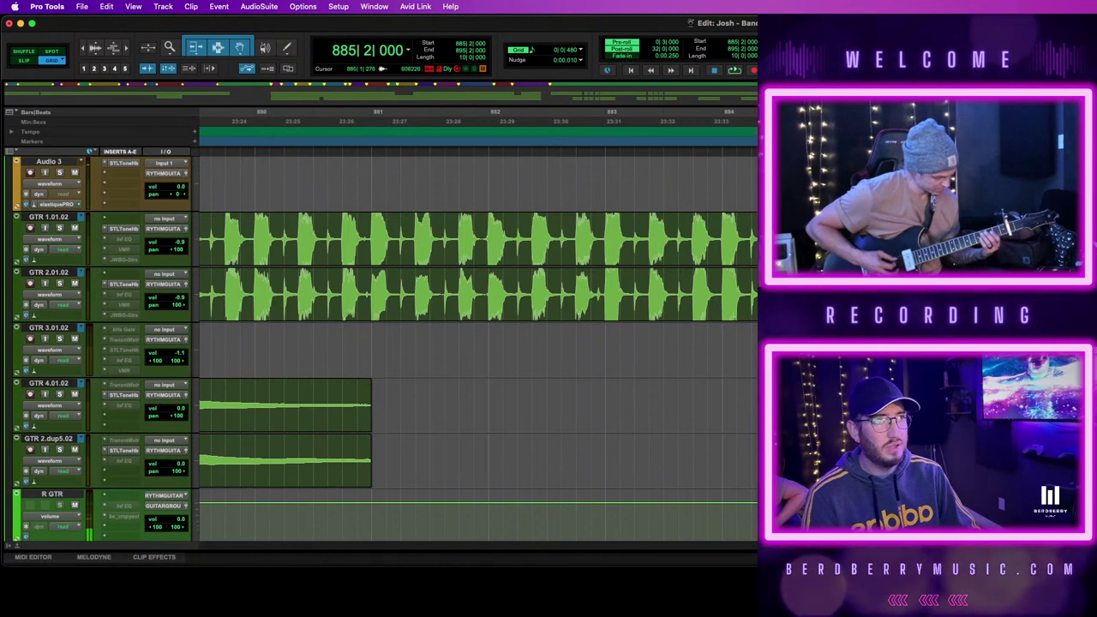
click(838, 238)
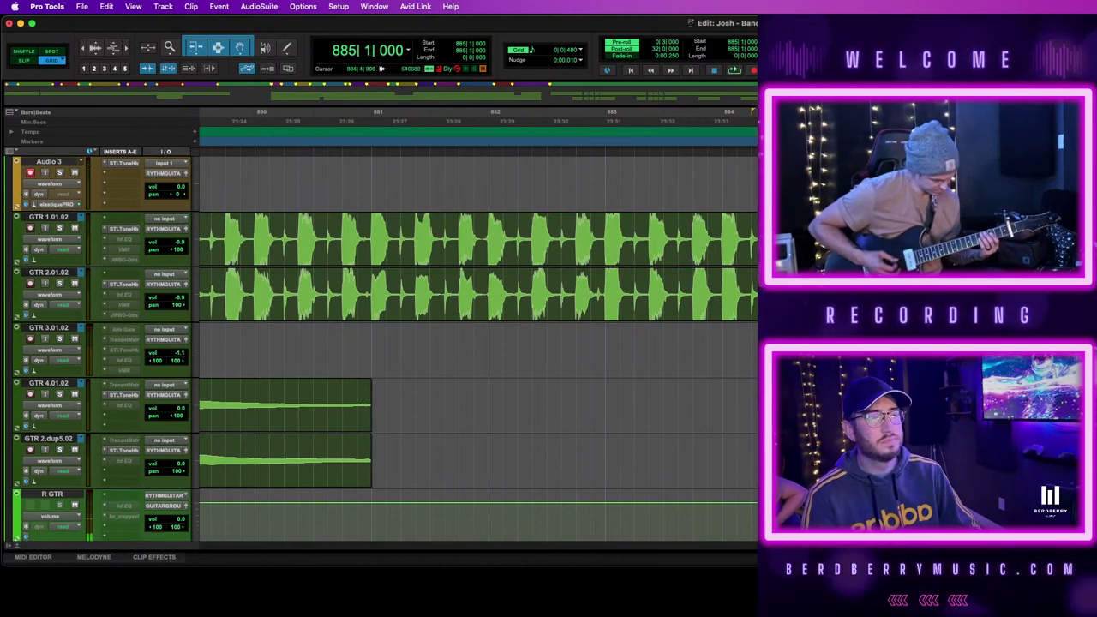
Undo the recent moves of the take so its clips from 885|2|000 return to the Audio 3 track
scroll(477, 343, right, 4)
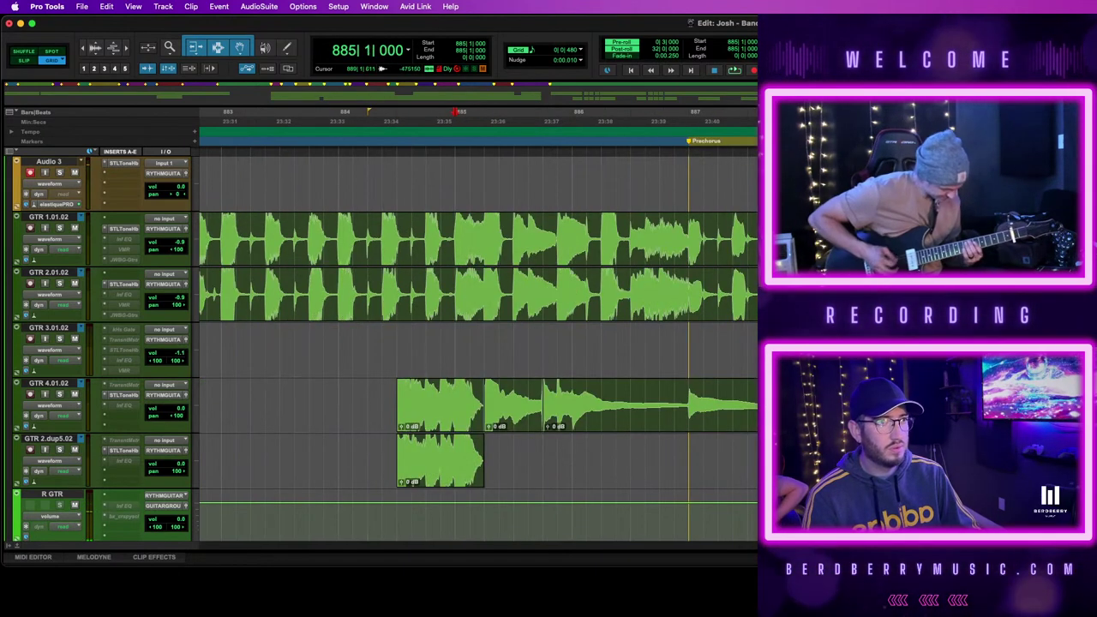
key(super+z)
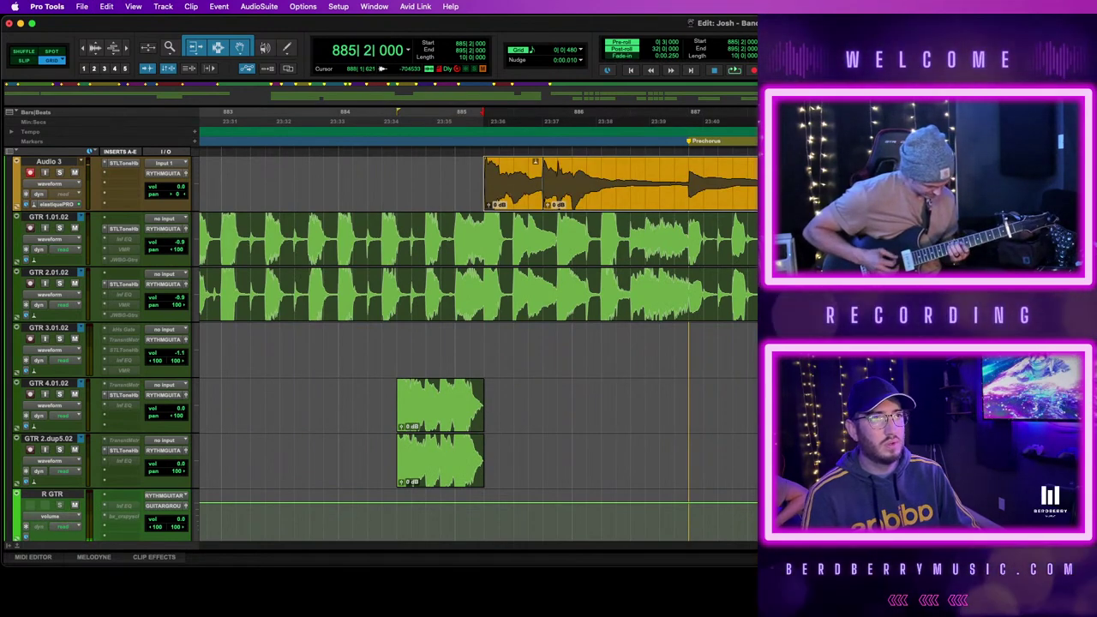
key(super+z)
key(super+z)
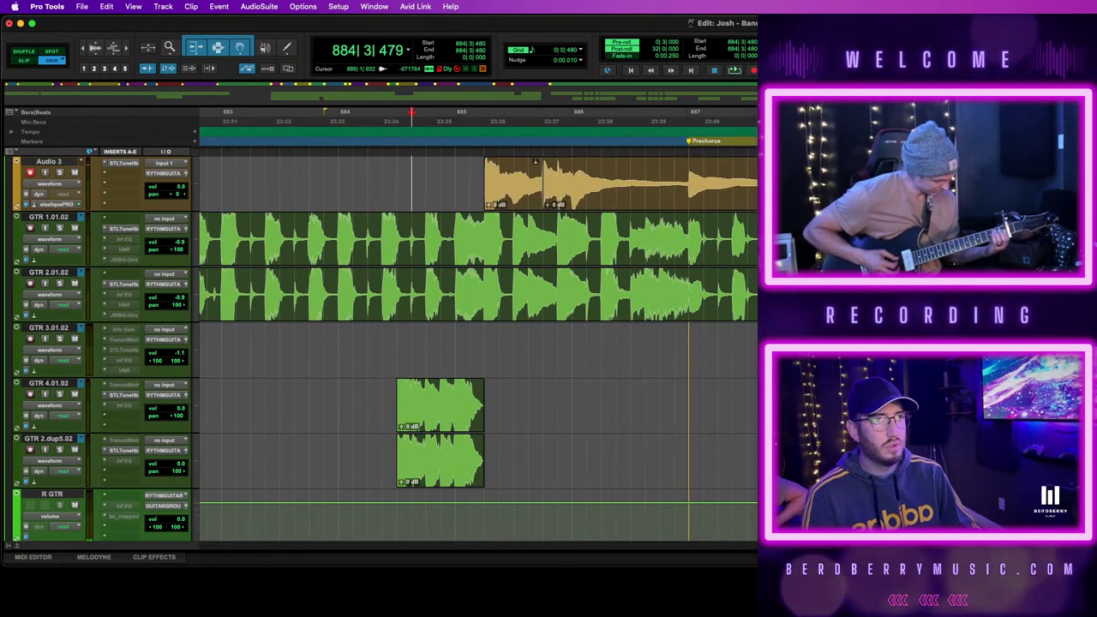
Check the warp markers of the Audio 3 clip from 885|3|959 to 895|2|000, and return the track to waveform view
click(671, 200)
click(40, 190)
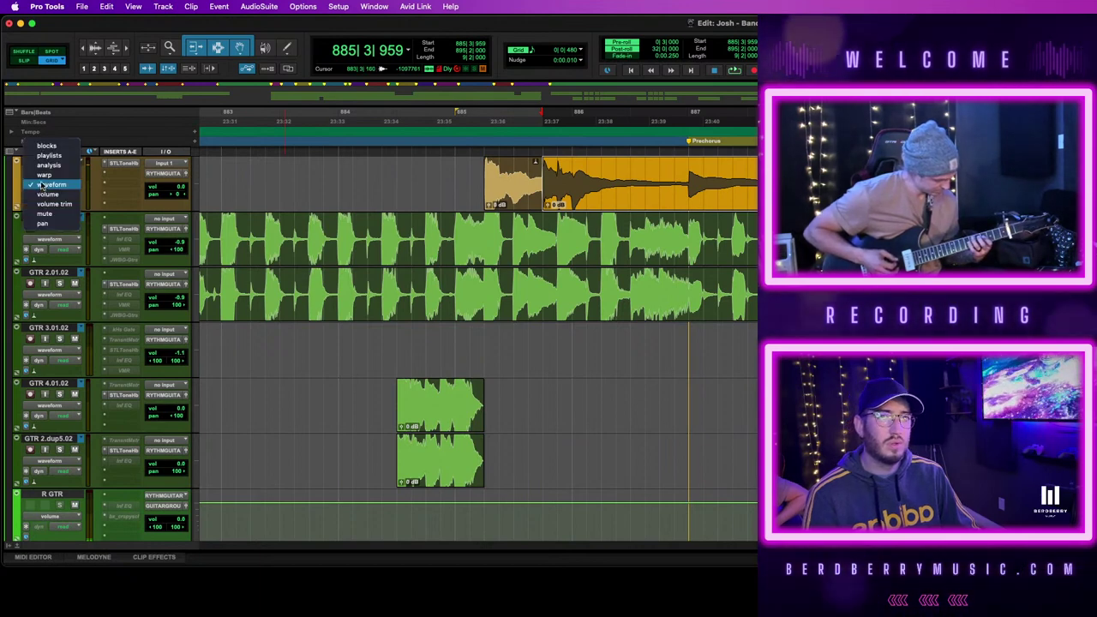
click(43, 192)
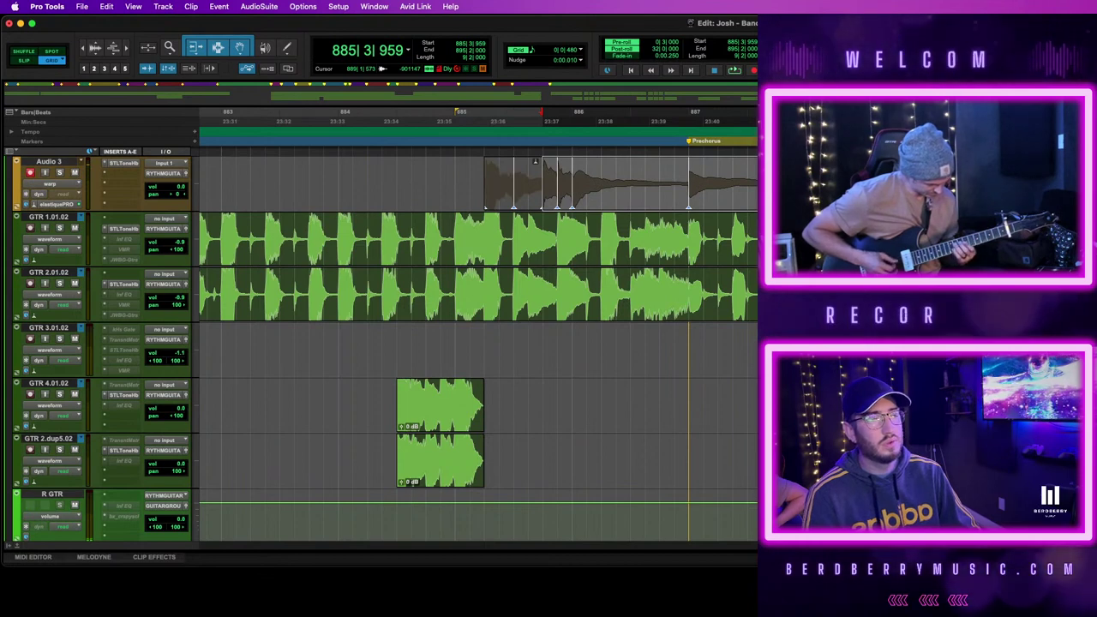
key(shift+r)
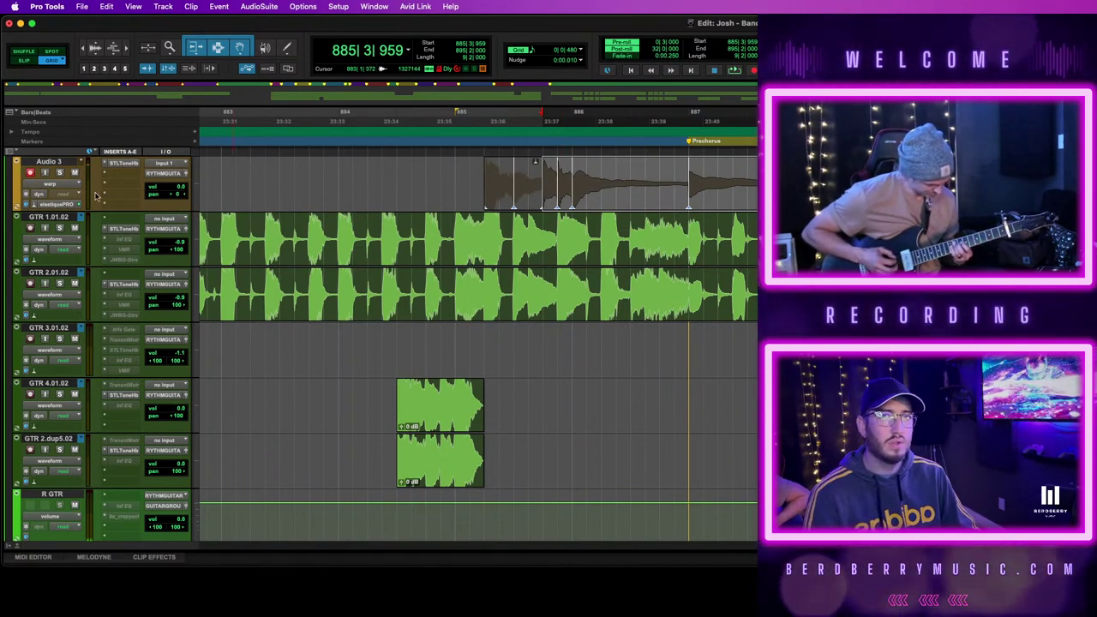
click(64, 186)
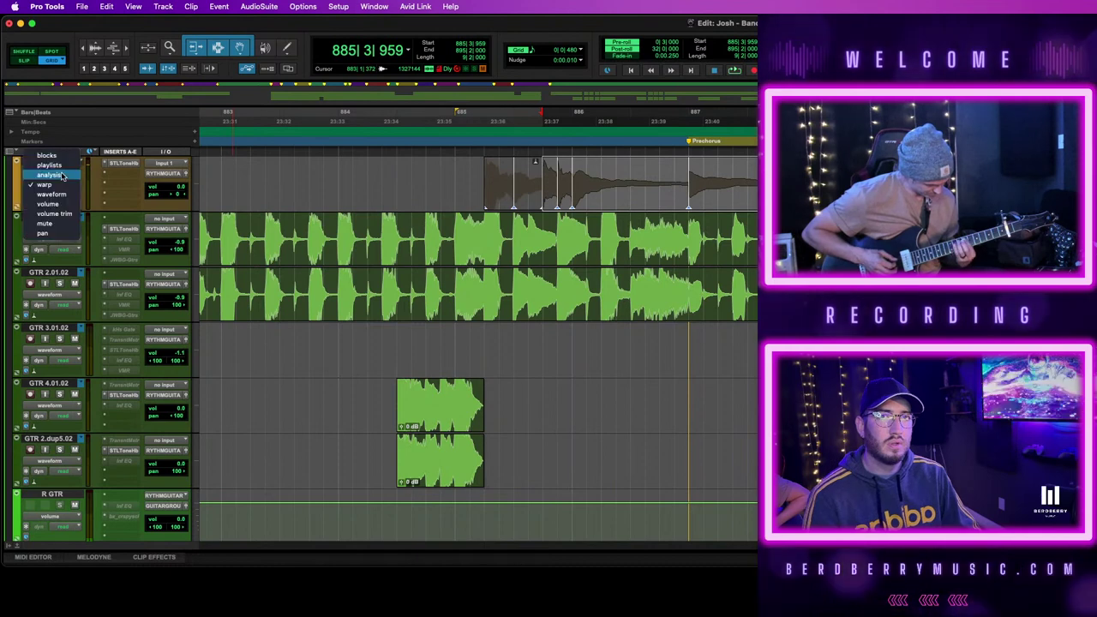
click(51, 194)
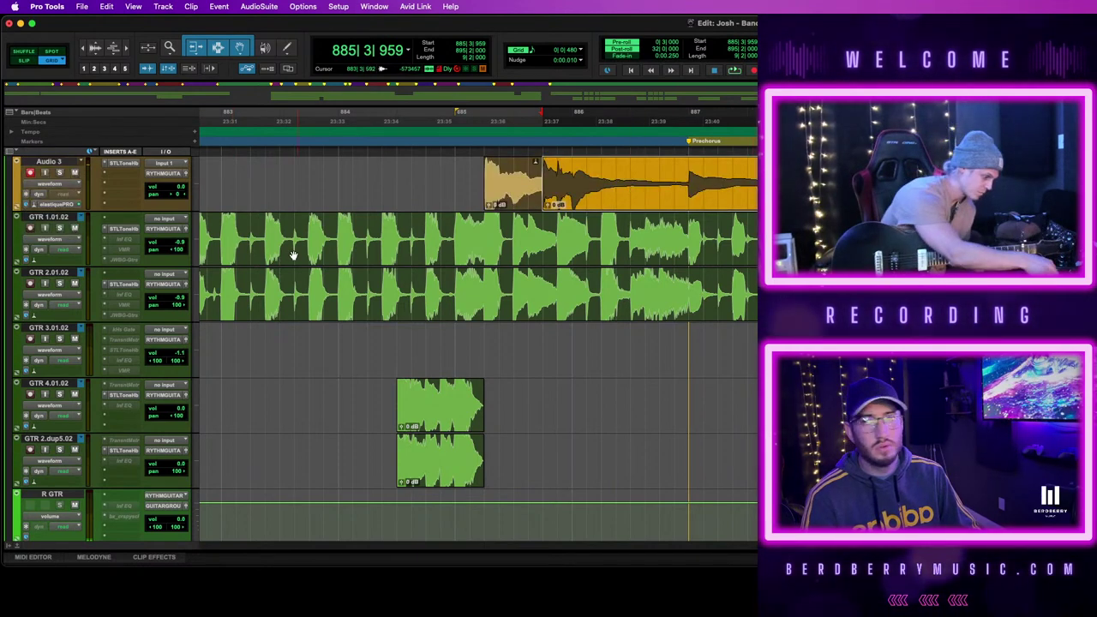
Select both Audio 3 clips from 885|2|000 to 895|2|000 and play them back into the Prechorus
click(516, 197)
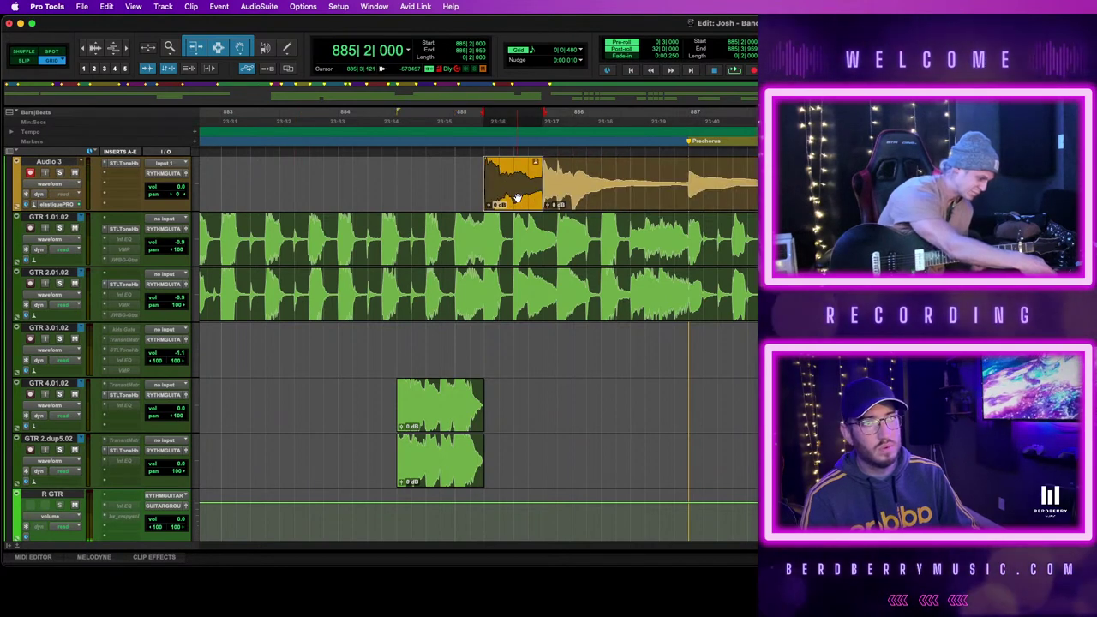
scroll(478, 343, right, 3)
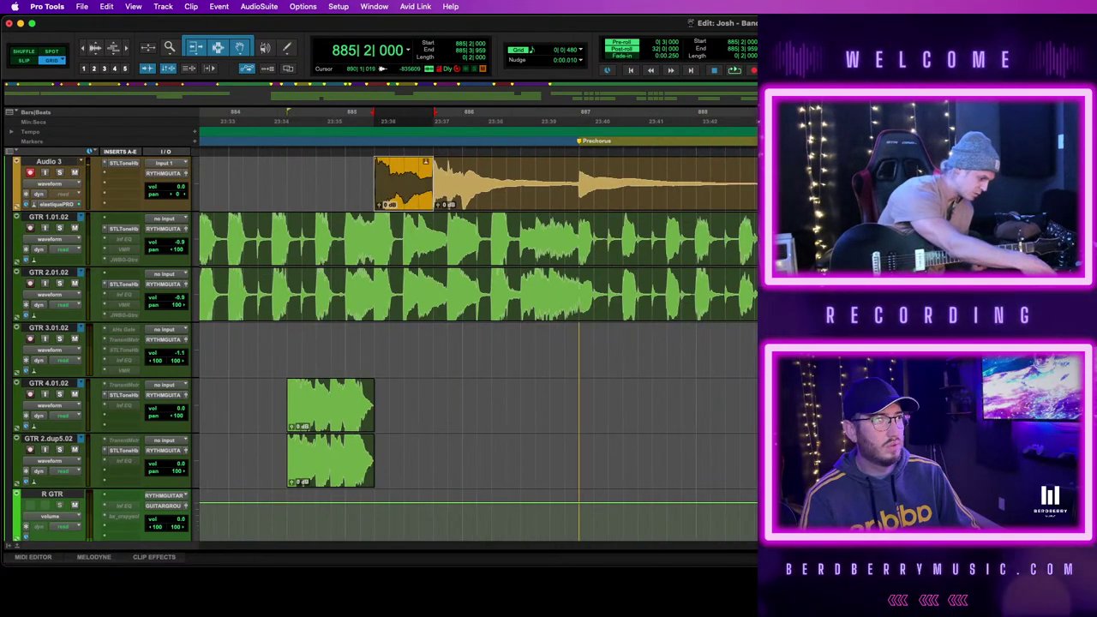
scroll(478, 342, right, 4)
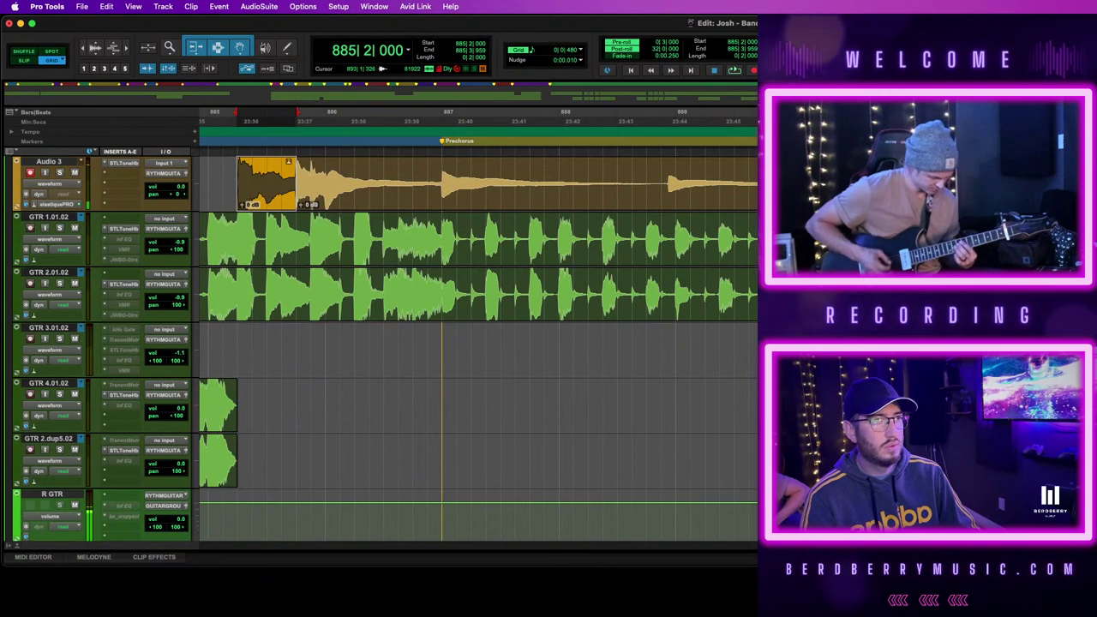
click(720, 202)
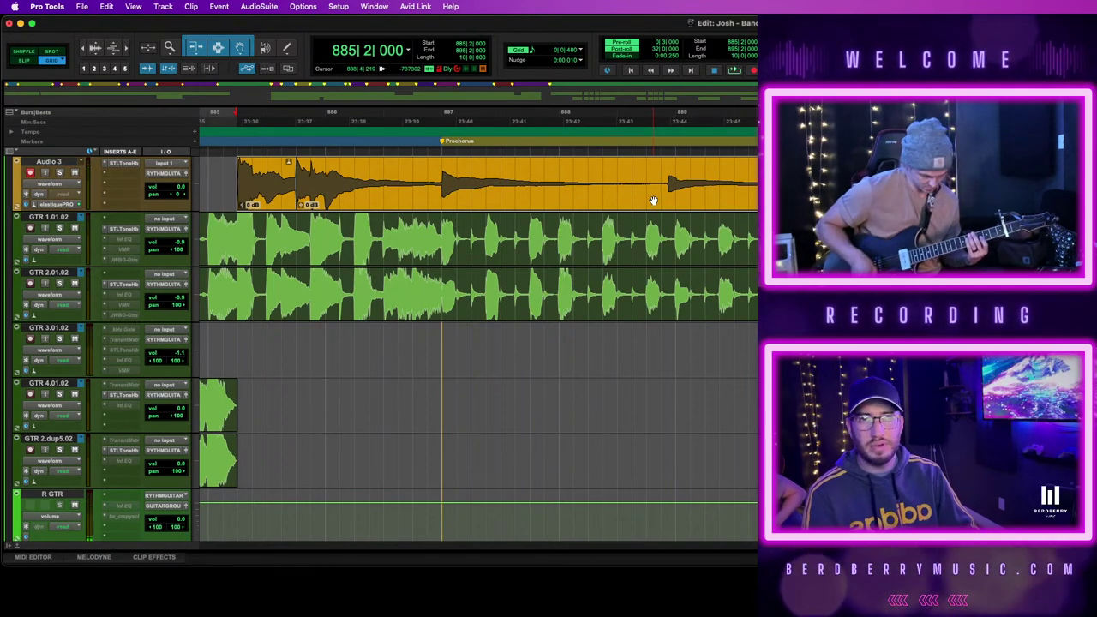
key(space)
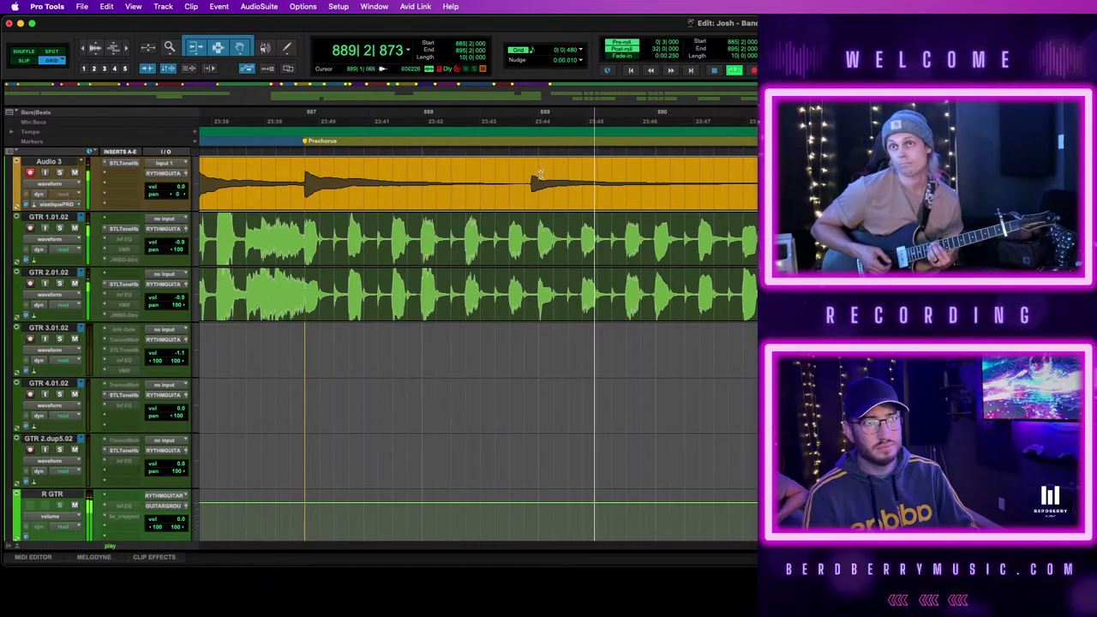
In warp view, align the Audio 3 note just before bar 889 to 889|1|000, auditioning it from bar 888
click(53, 183)
click(53, 174)
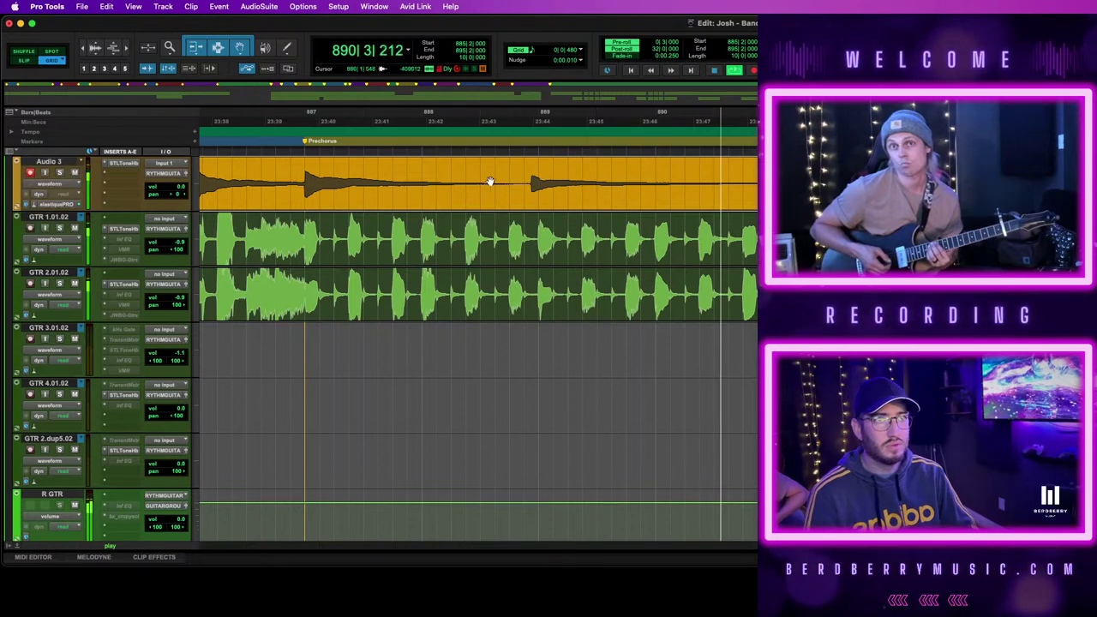
drag(532, 193, 538, 194)
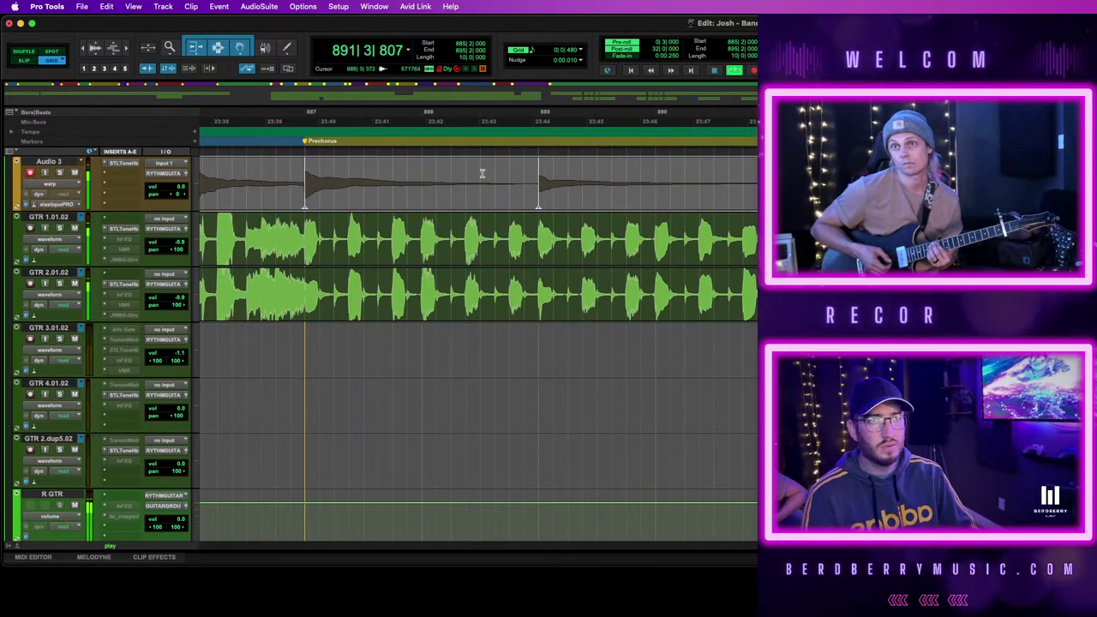
click(446, 174)
key(space)
key(space)
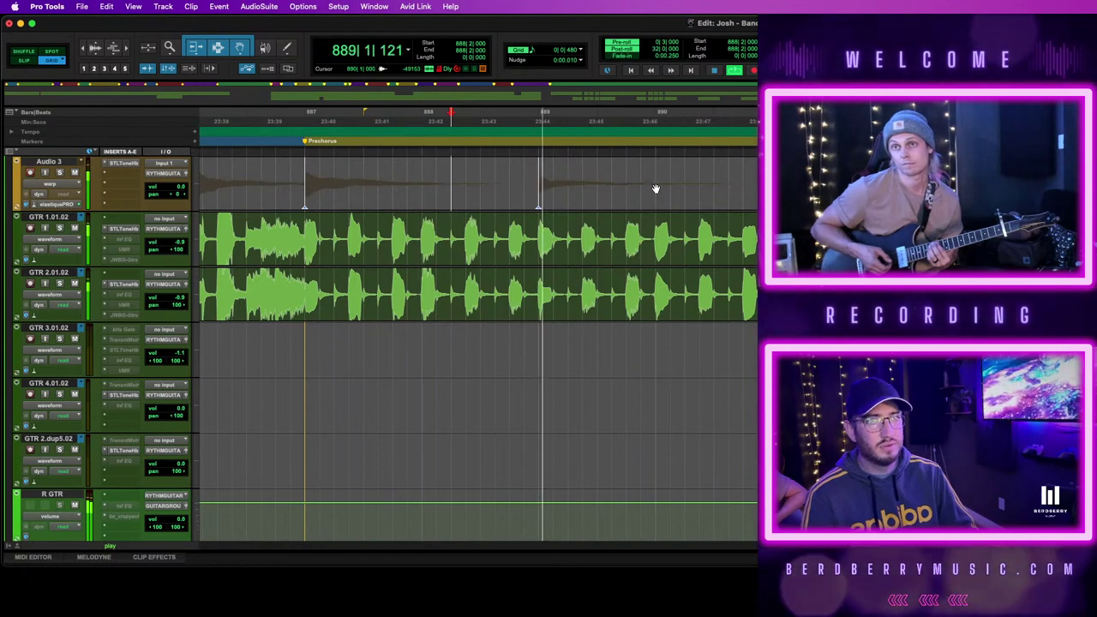
key(space)
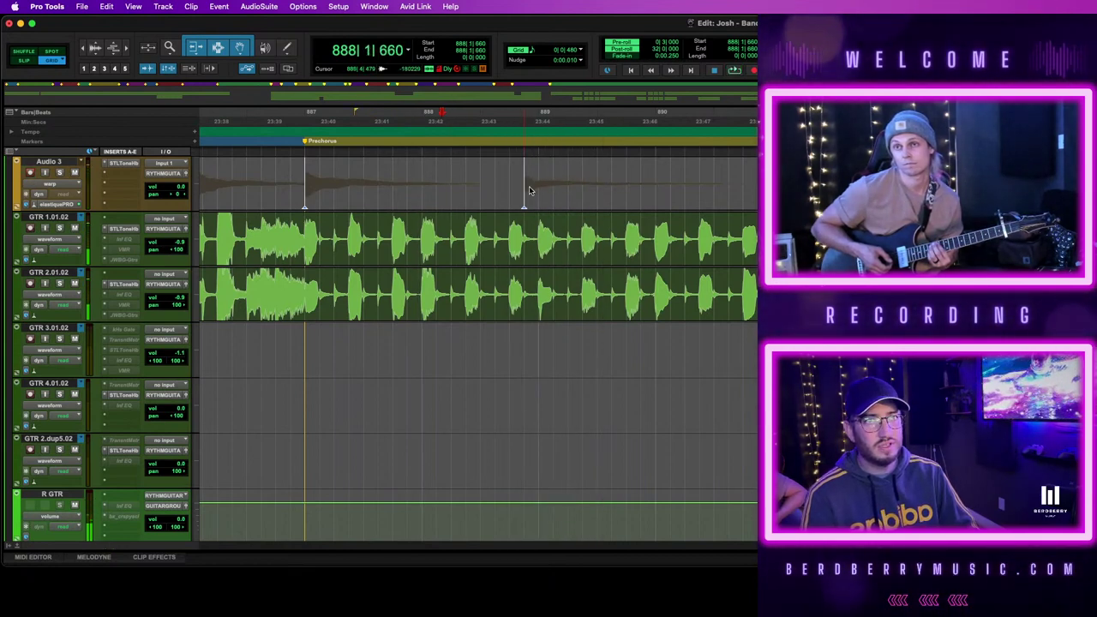
drag(529, 185, 543, 186)
key(space)
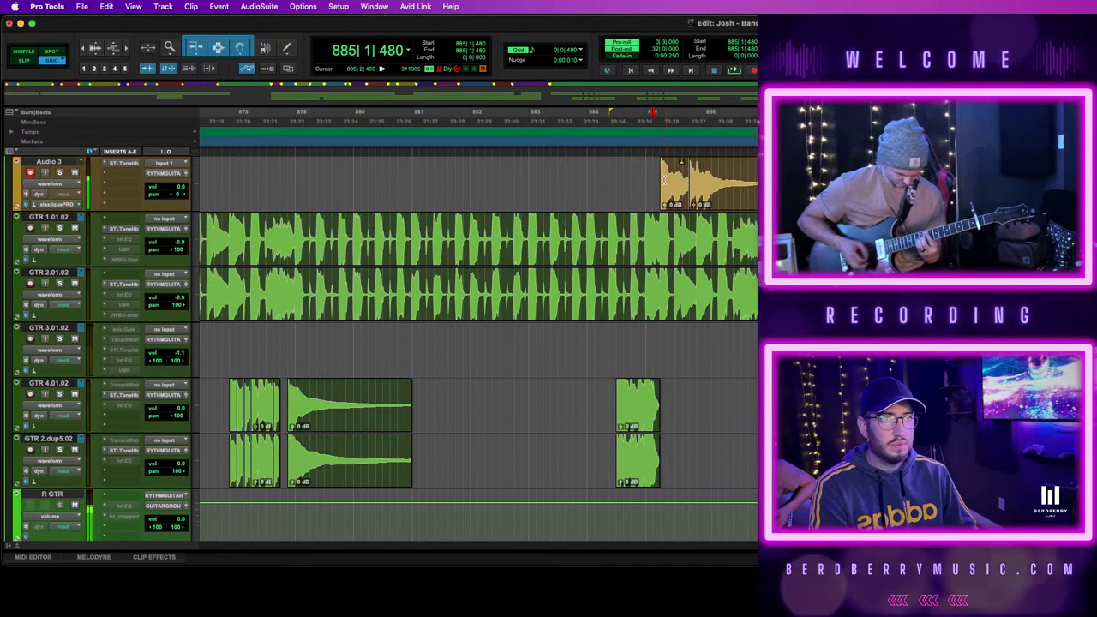
Clear the existing take from Audio 3 and record a short attempt starting at 885|1|480
drag(652, 182, 756, 183)
key(super+z)
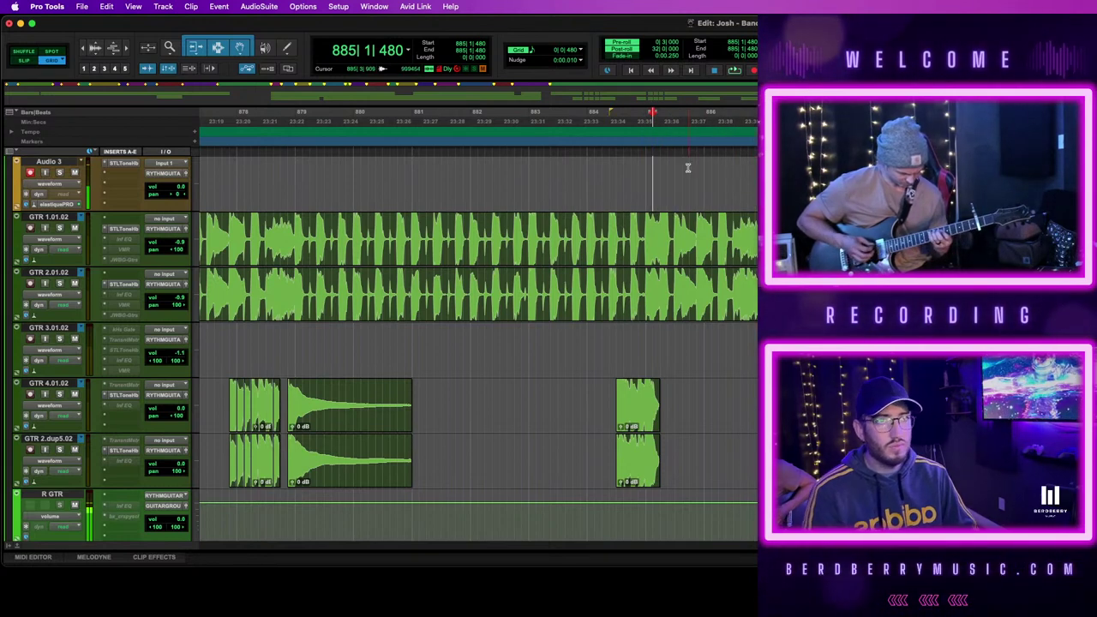
key(super+space)
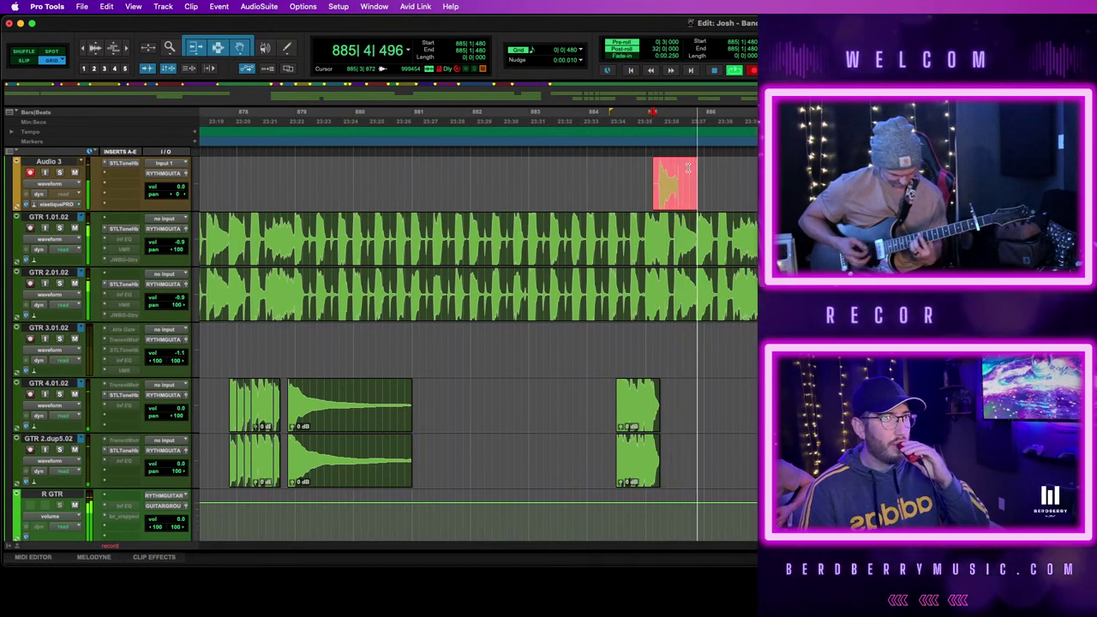
key(space)
Record a fresh Audio 3 take from 885|1|480 to about 891|3 and play it back
key(space)
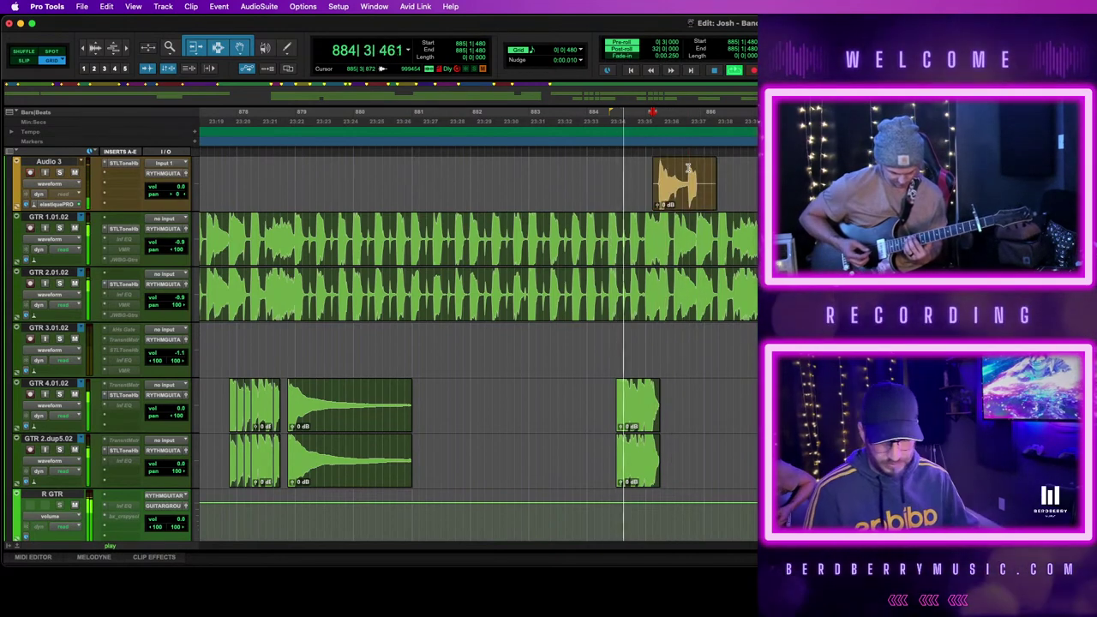
key(t)
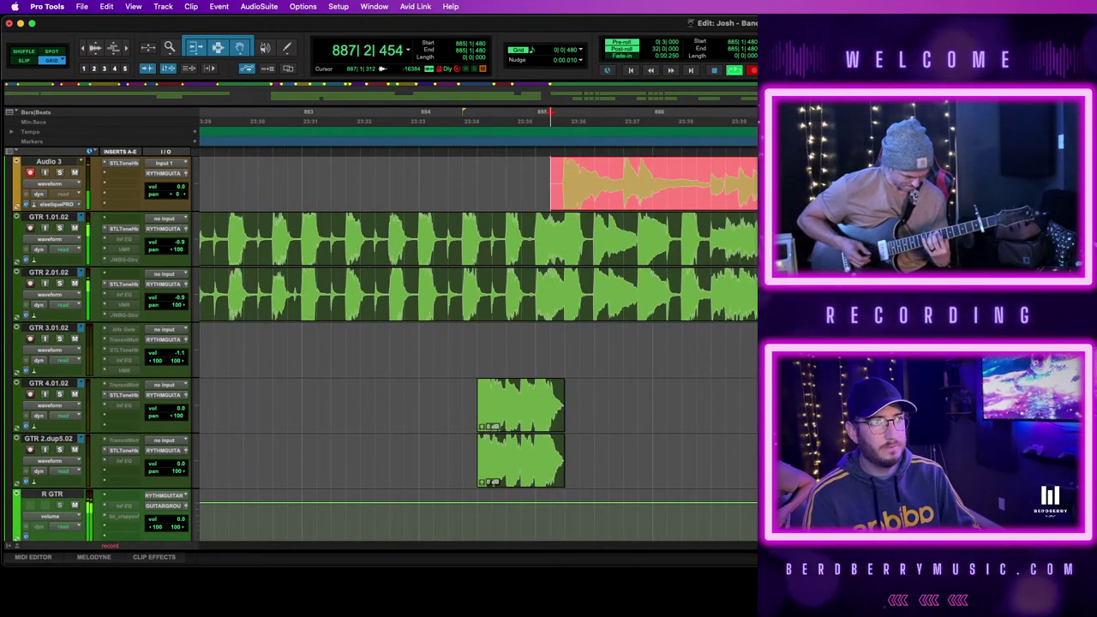
key(r)
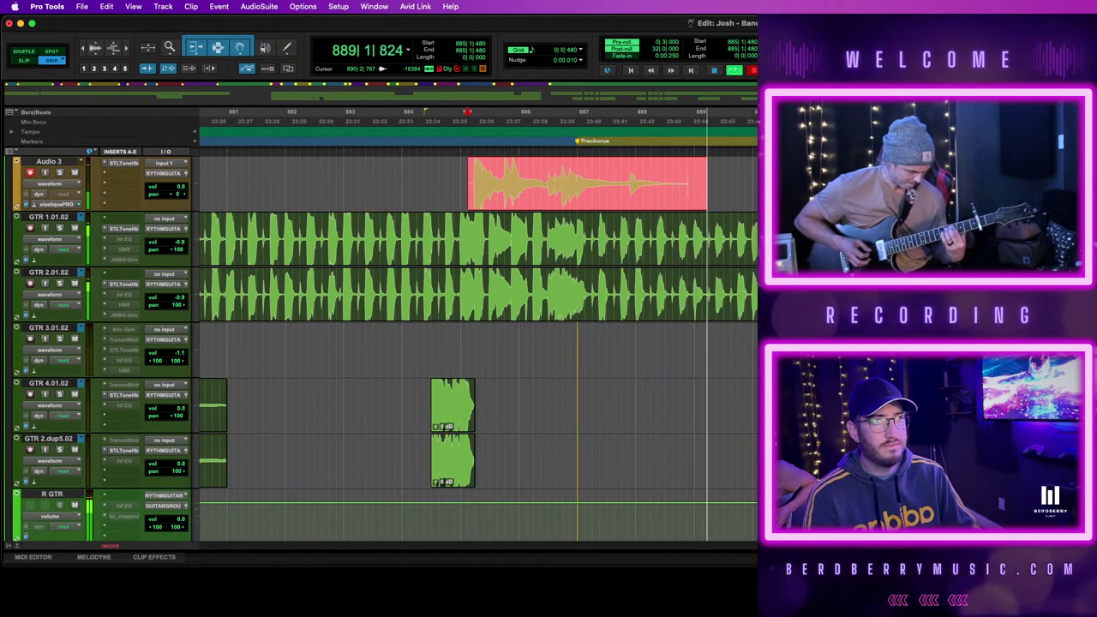
key(super+bracketright)
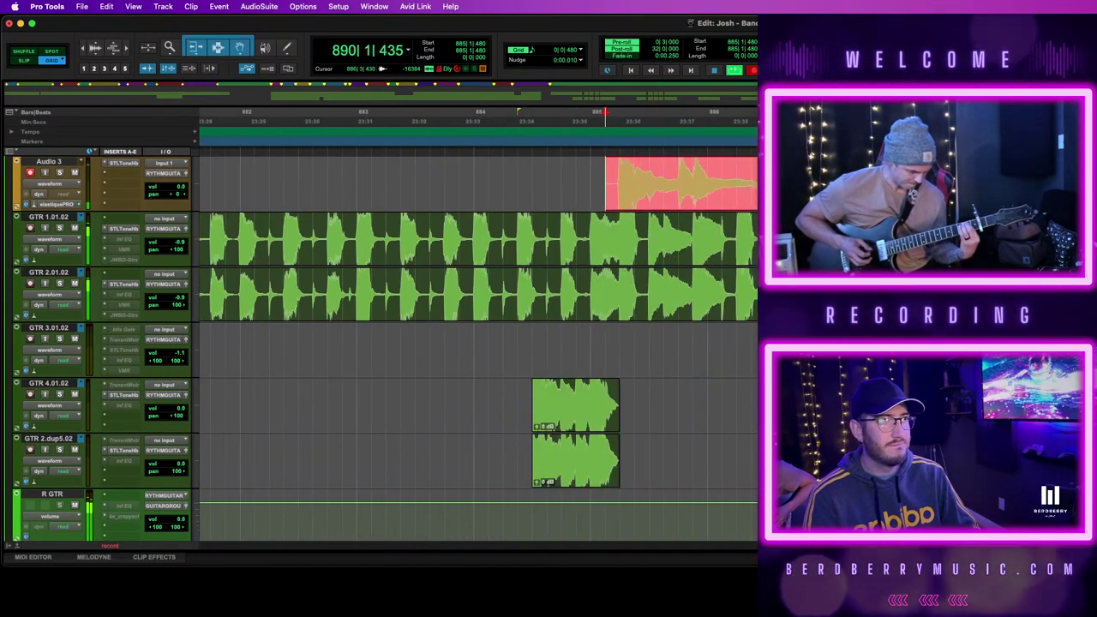
key(super+bracketleft)
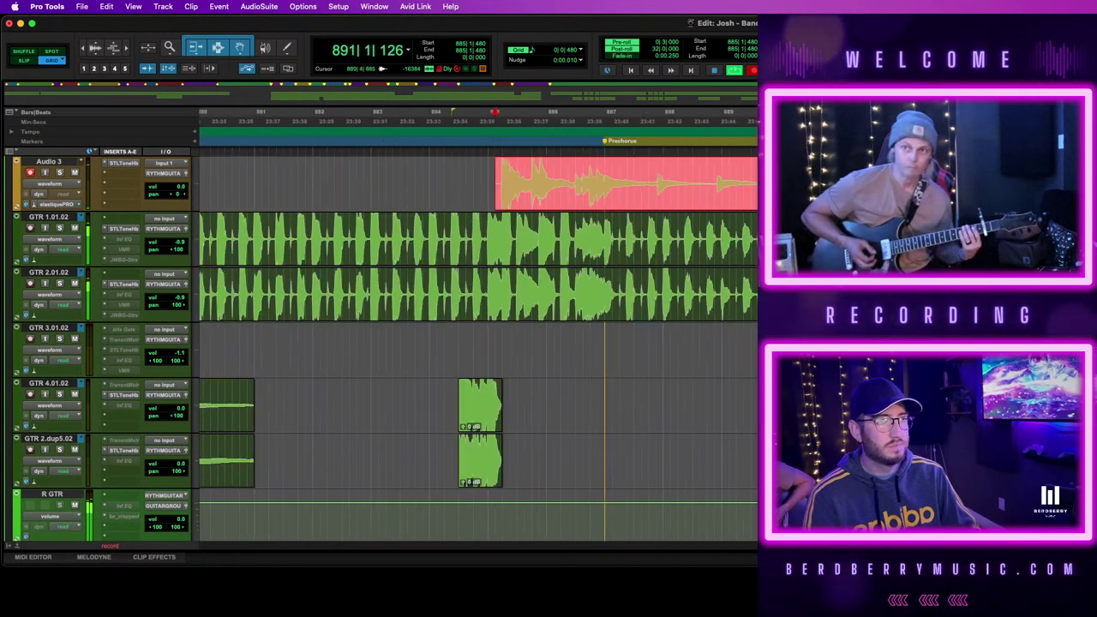
key(space)
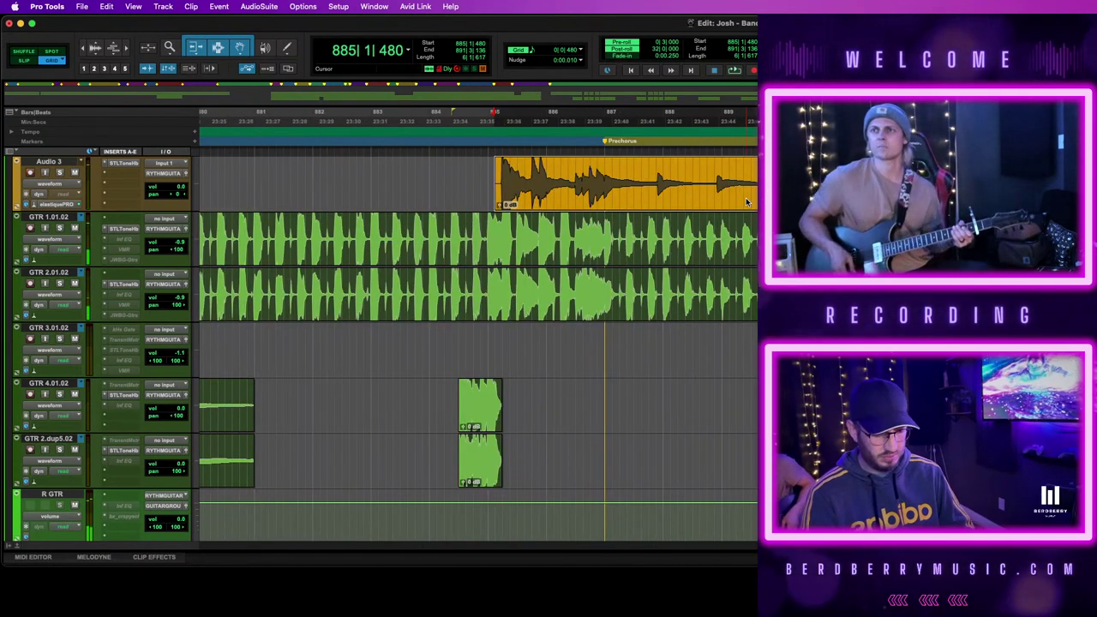
key(space)
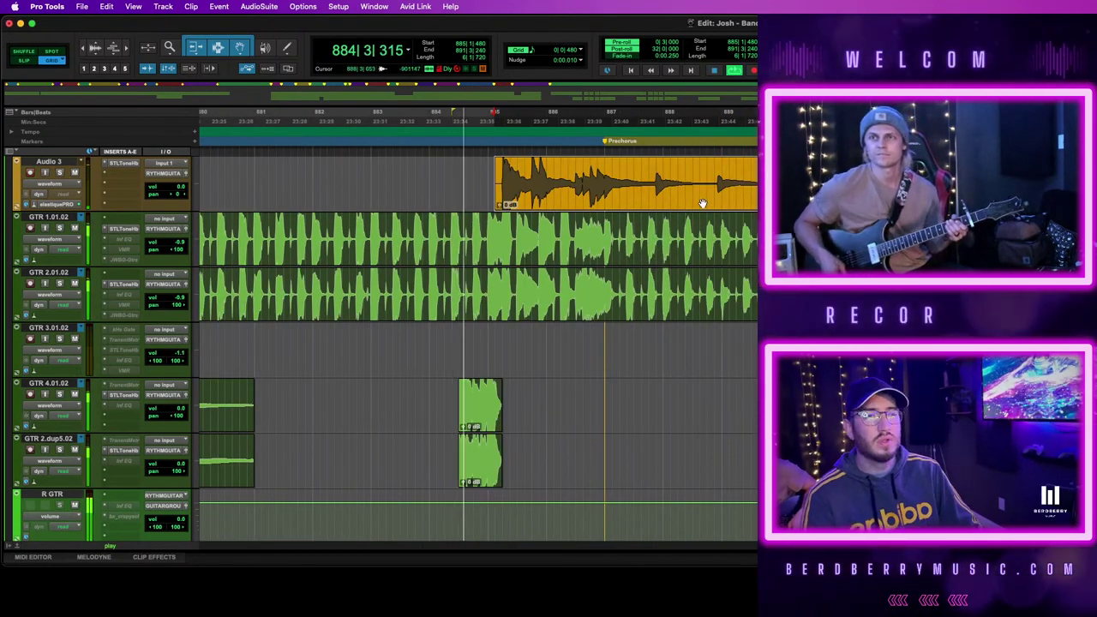
key(super+bracketright)
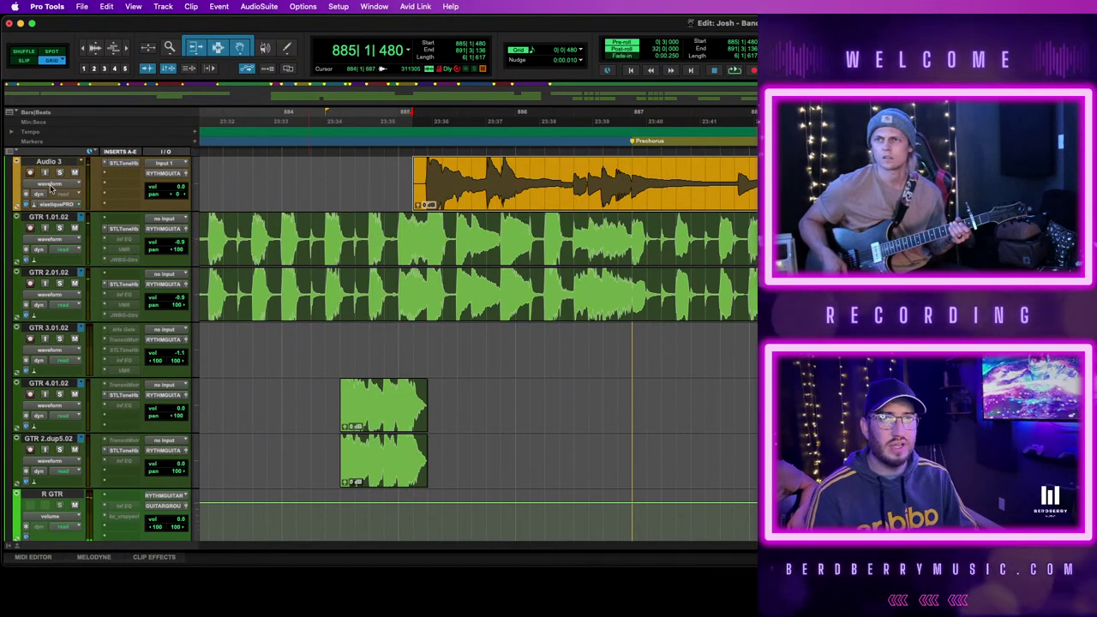
Show Audio 3 in warp view, set the grid to 1/16 note, and shift the marker before bar 888 a sixteenth later, checking by playback
click(51, 185)
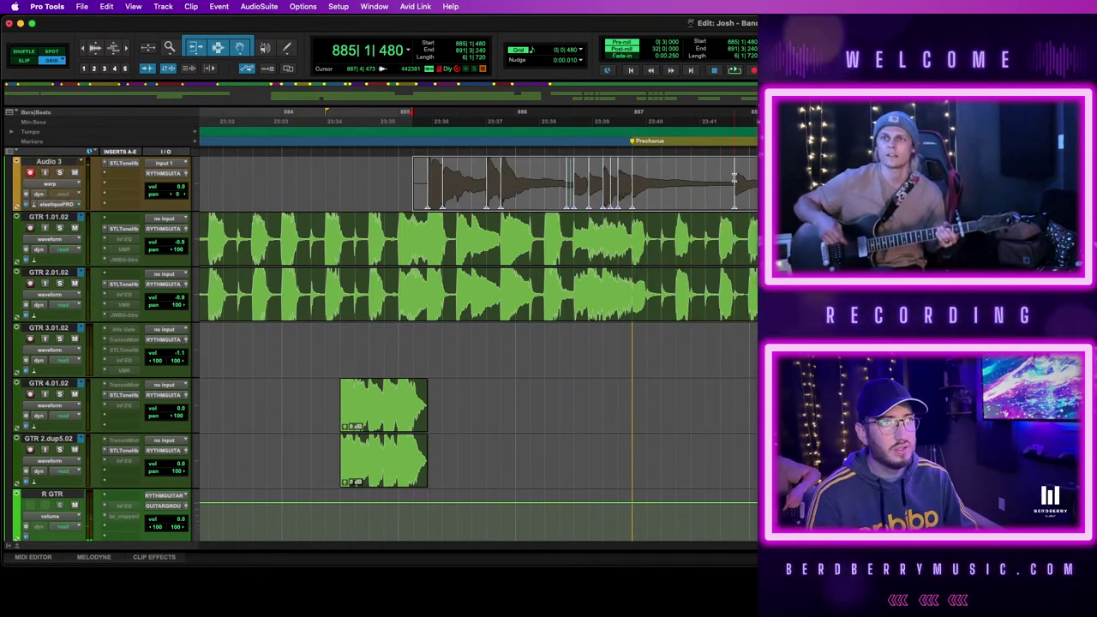
click(581, 48)
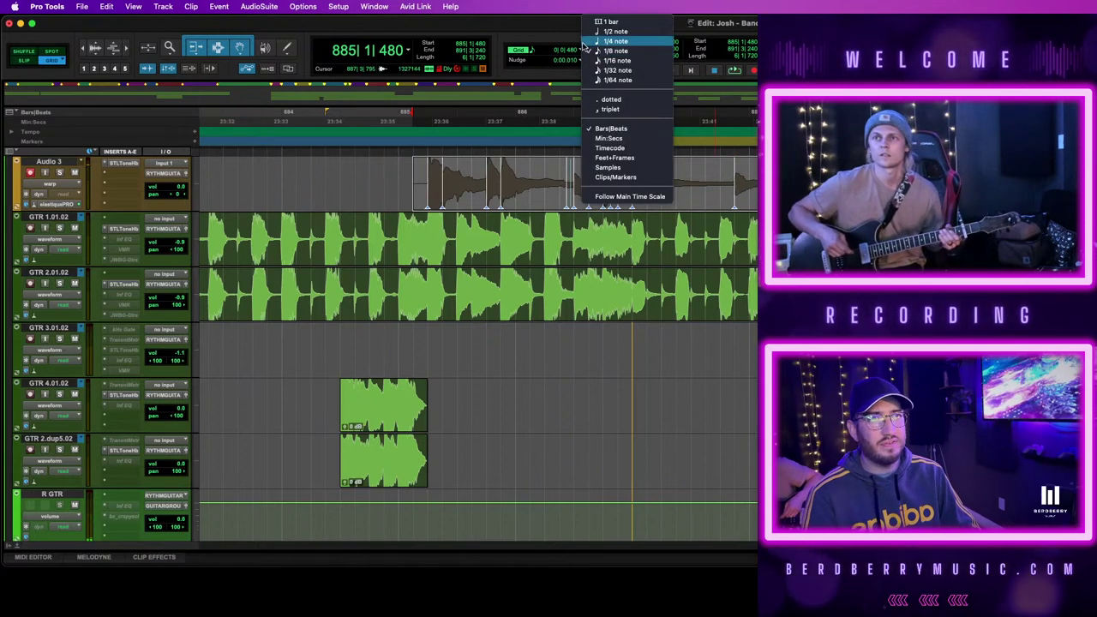
click(591, 61)
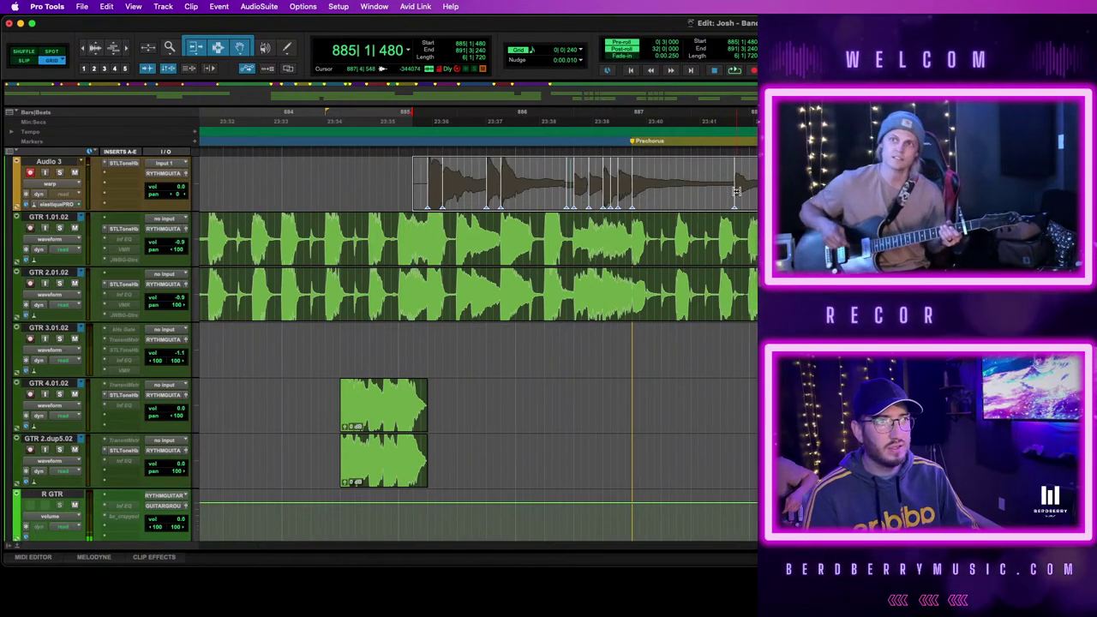
key(space)
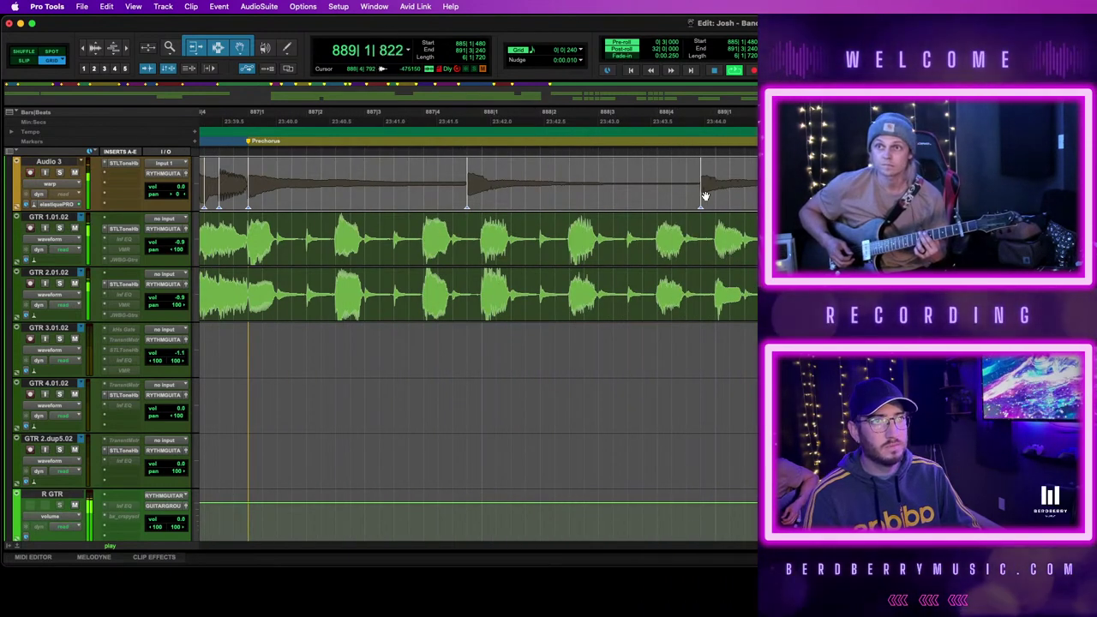
Restore Audio 3's waveform view and select the new take from 885|2|000 to 891|3|240
key(r)
key(r)
key(r)
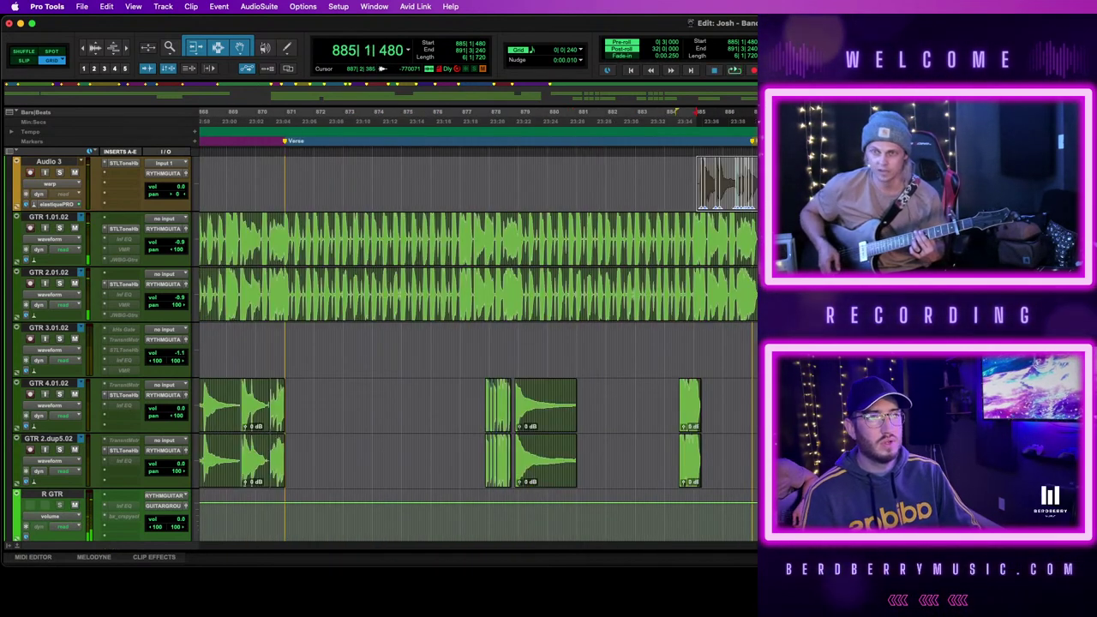
click(56, 189)
click(59, 196)
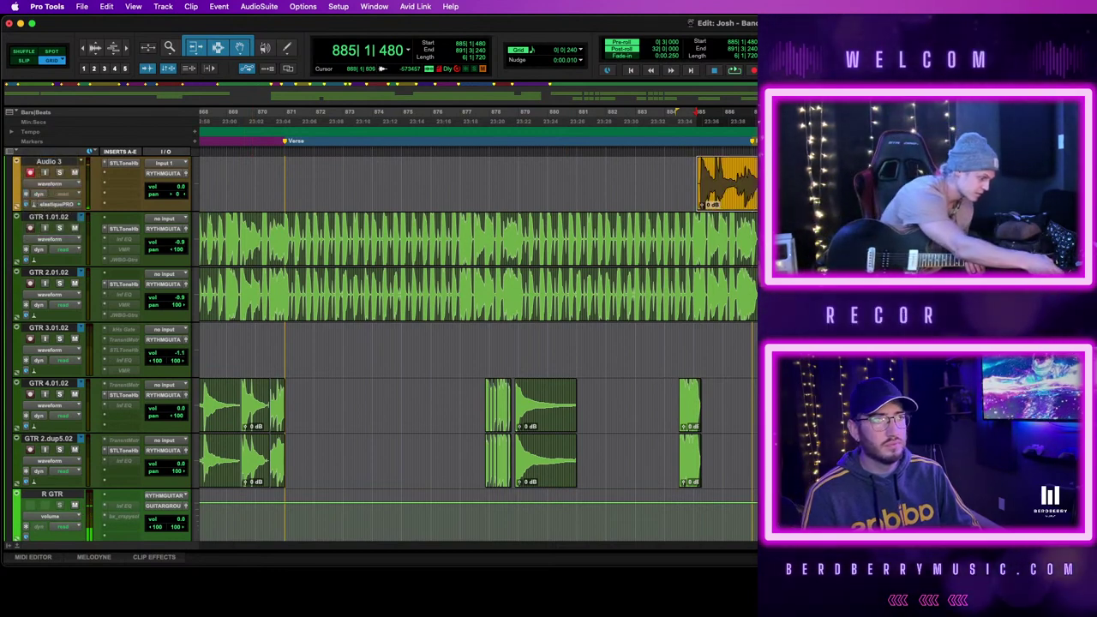
key(t)
key(t)
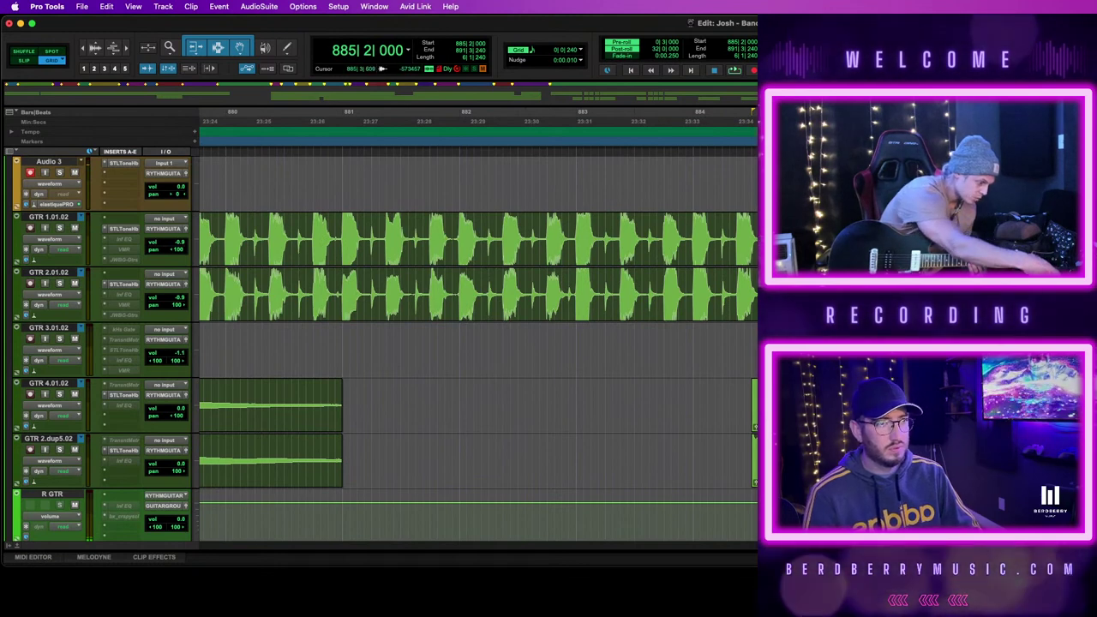
Record a new doubling guitar take on Audio 3 from 885|1|000 to about 891|1|441
scroll(385, 343, down, 5)
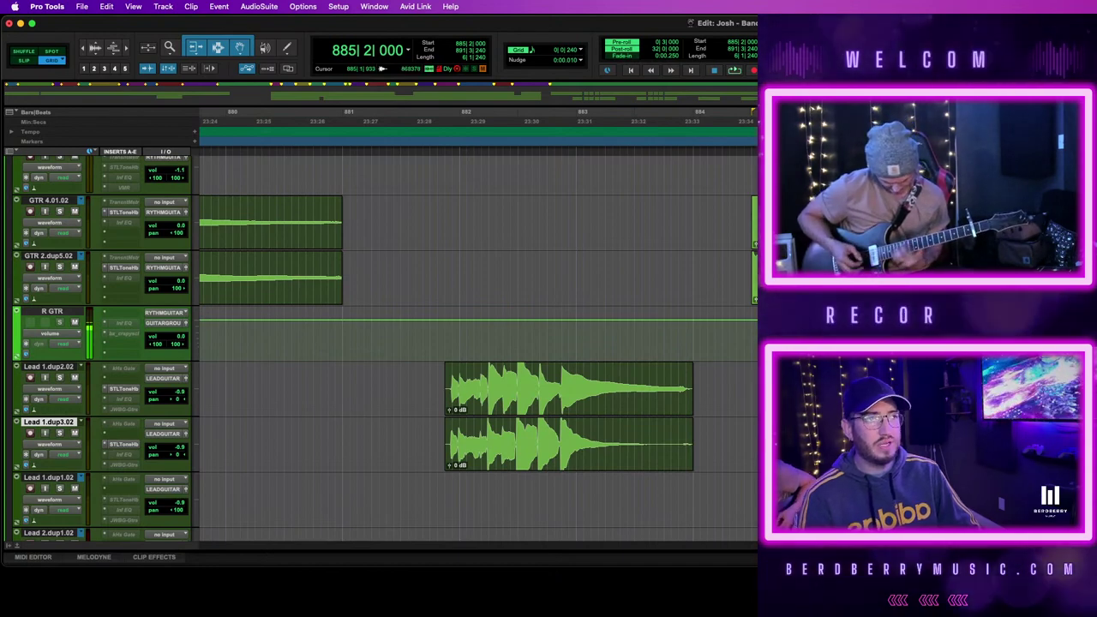
scroll(385, 342, up, 6)
scroll(386, 342, down, 4)
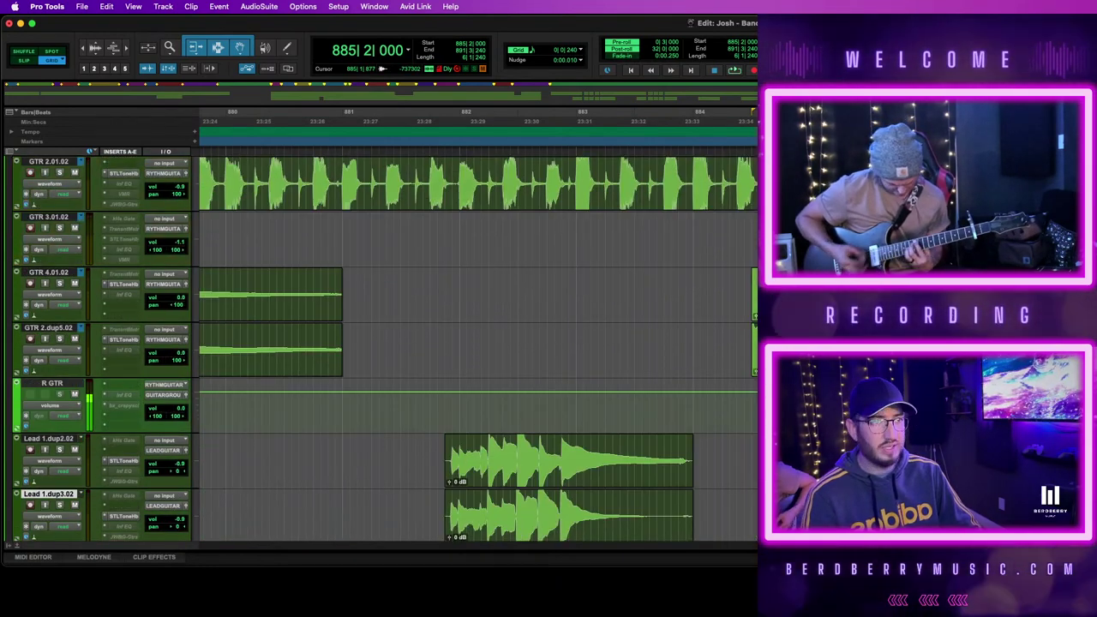
scroll(385, 343, up, 4)
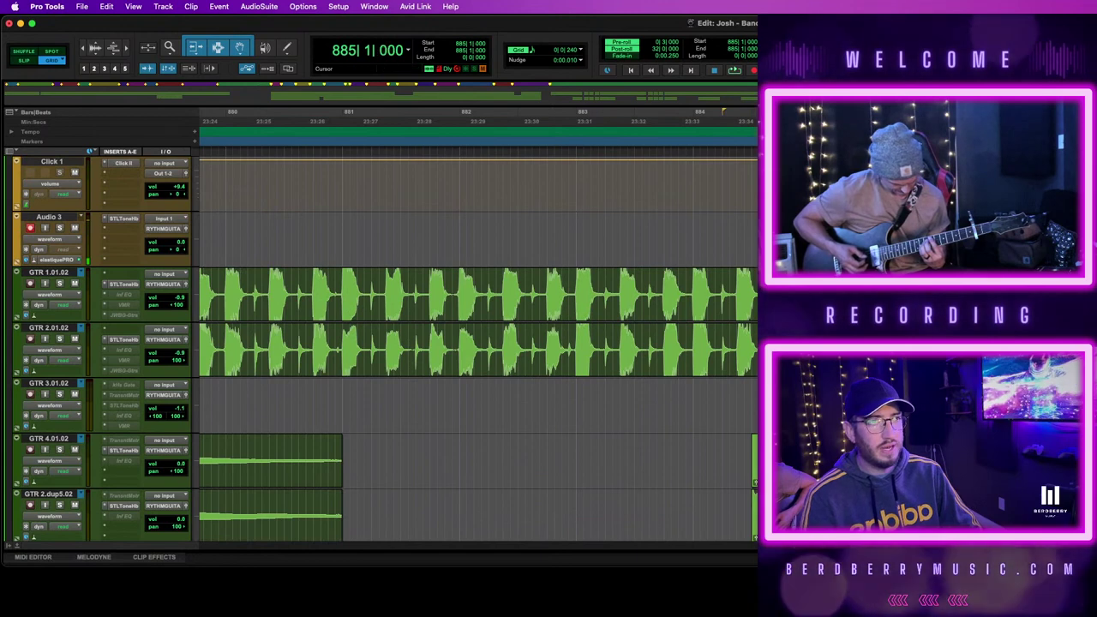
key(space)
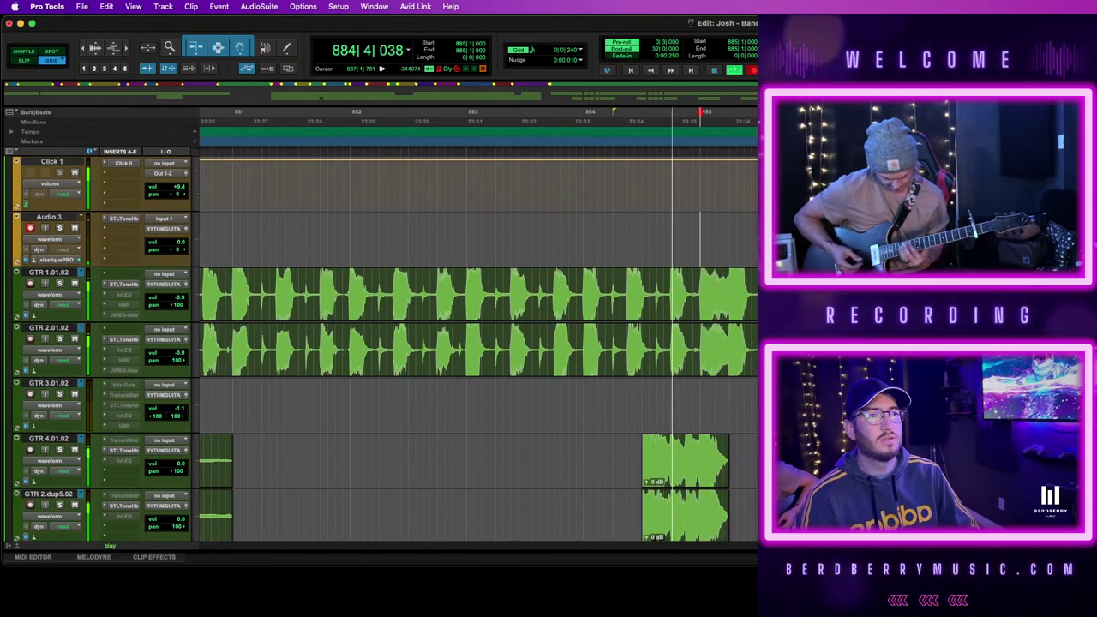
key(t)
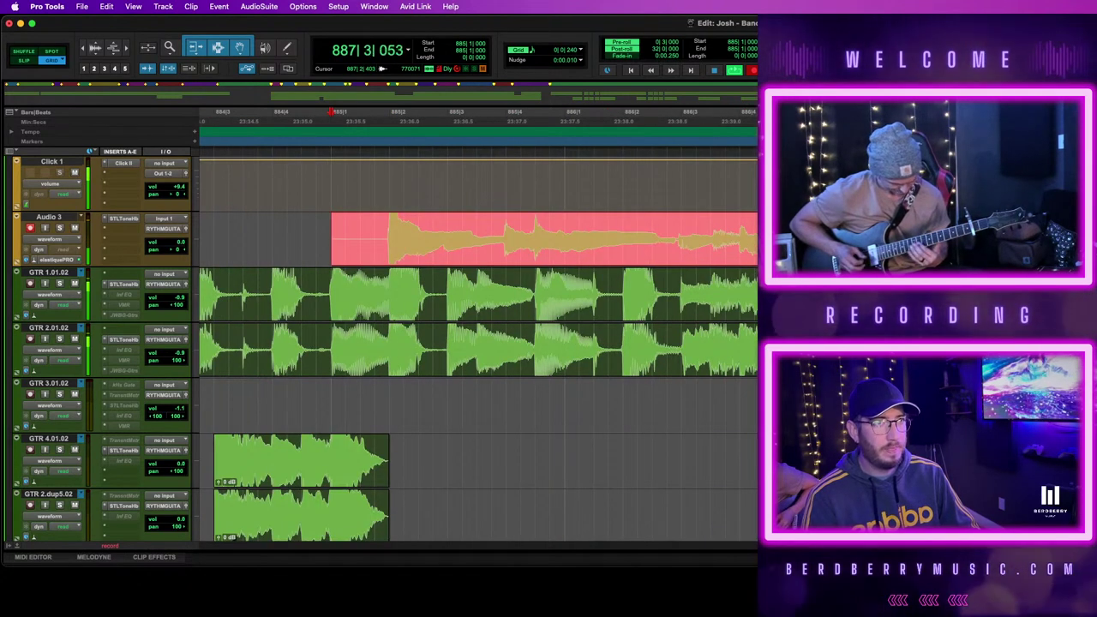
key(space)
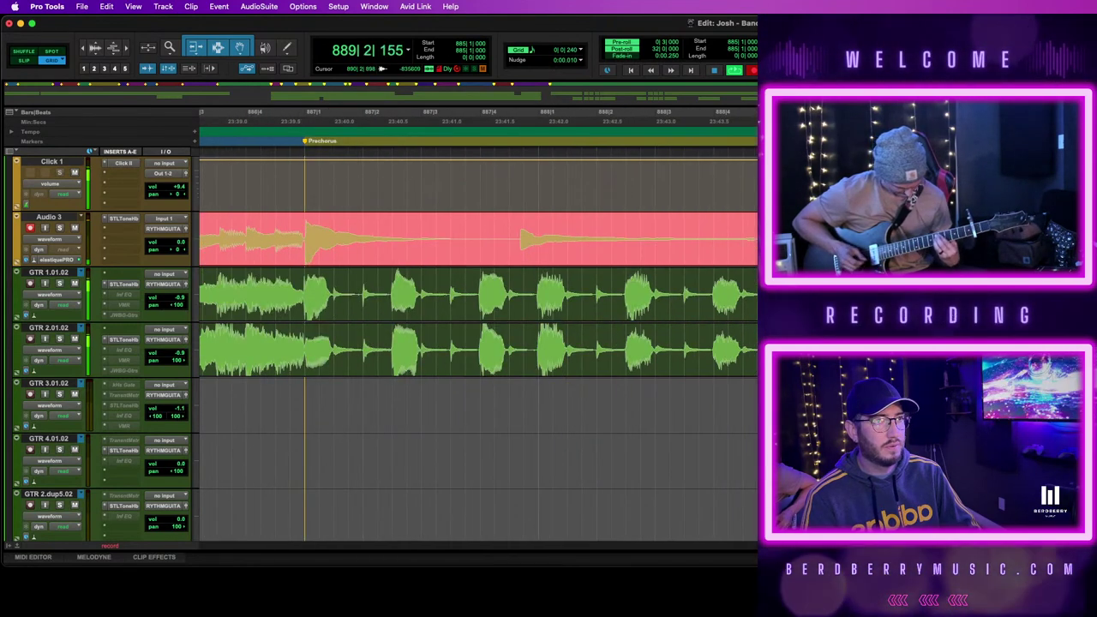
key(r)
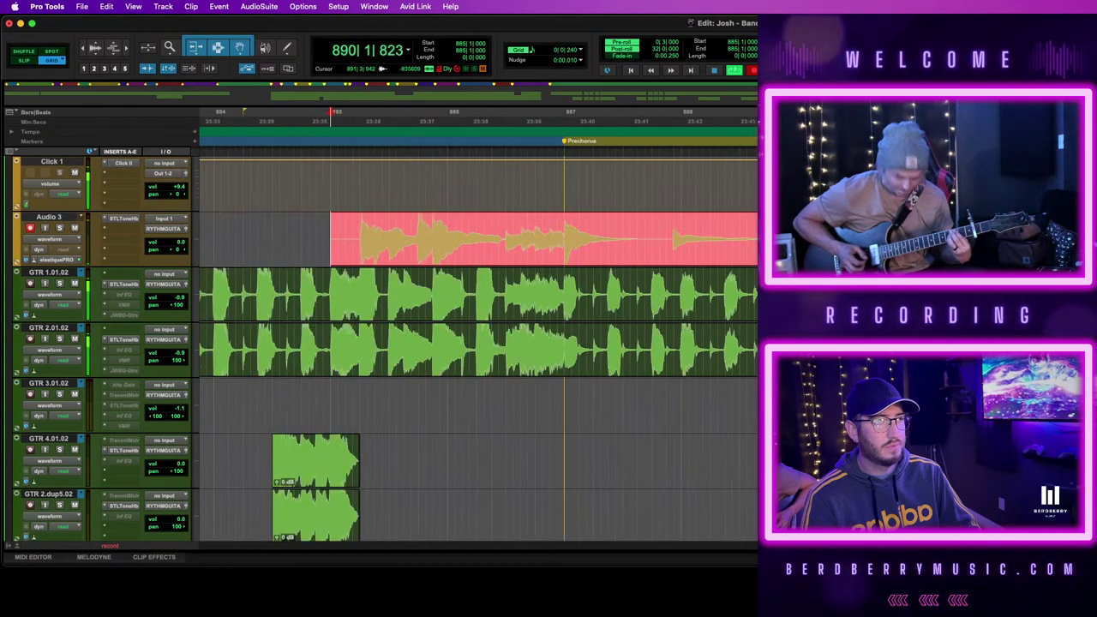
key(space)
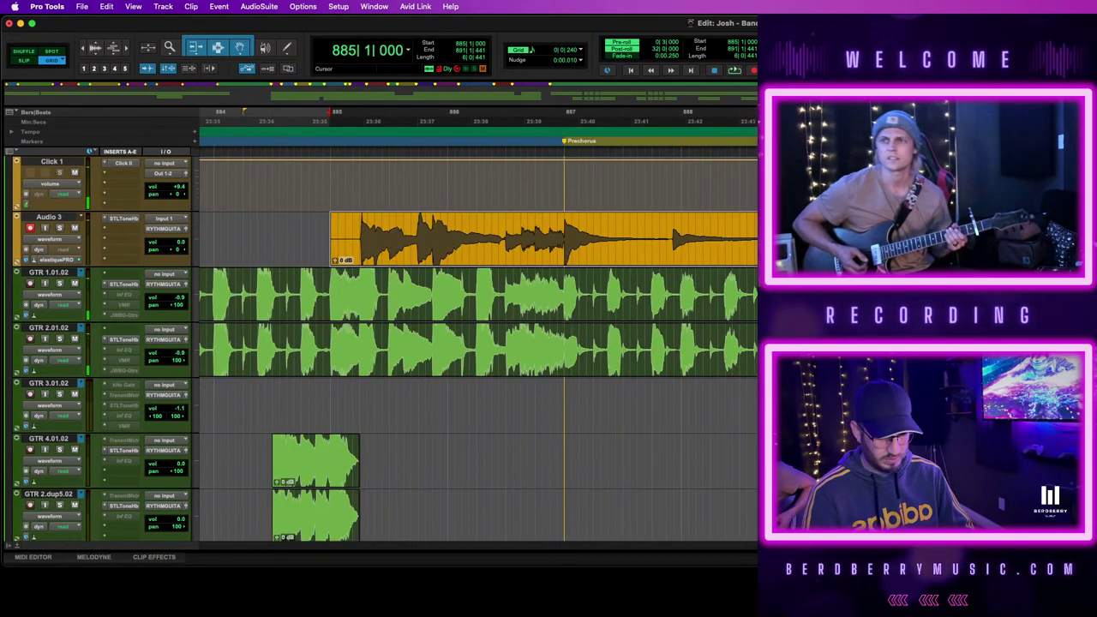
Trim the new Audio 3 take to 885|2|000–891|1|480 and show the track in warp view
key(t)
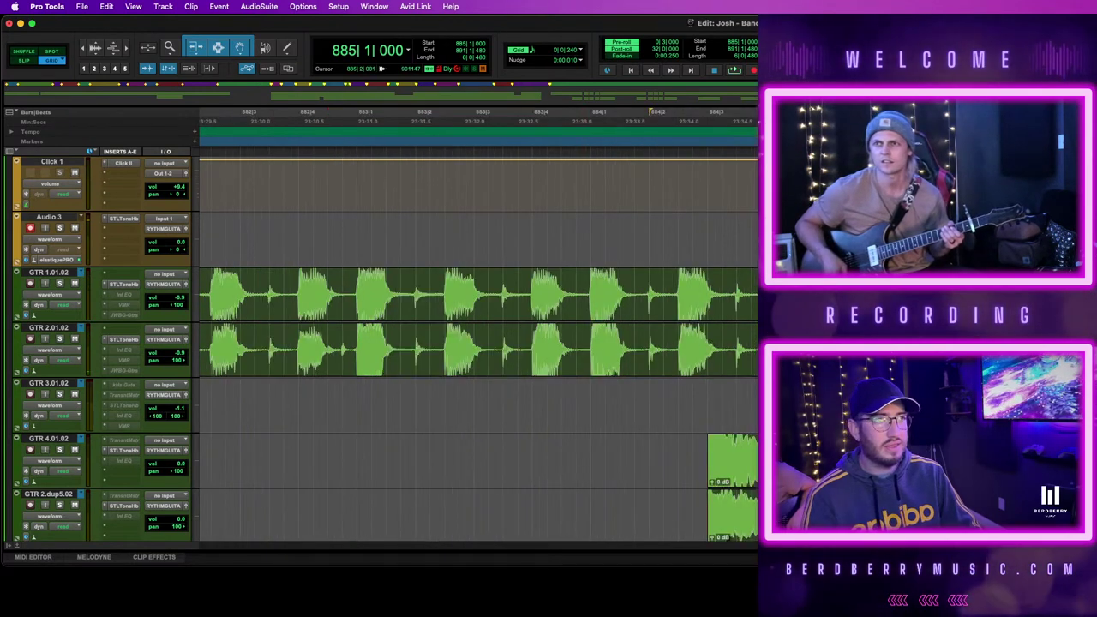
drag(890, 238, 802, 238)
scroll(478, 350, right, 8)
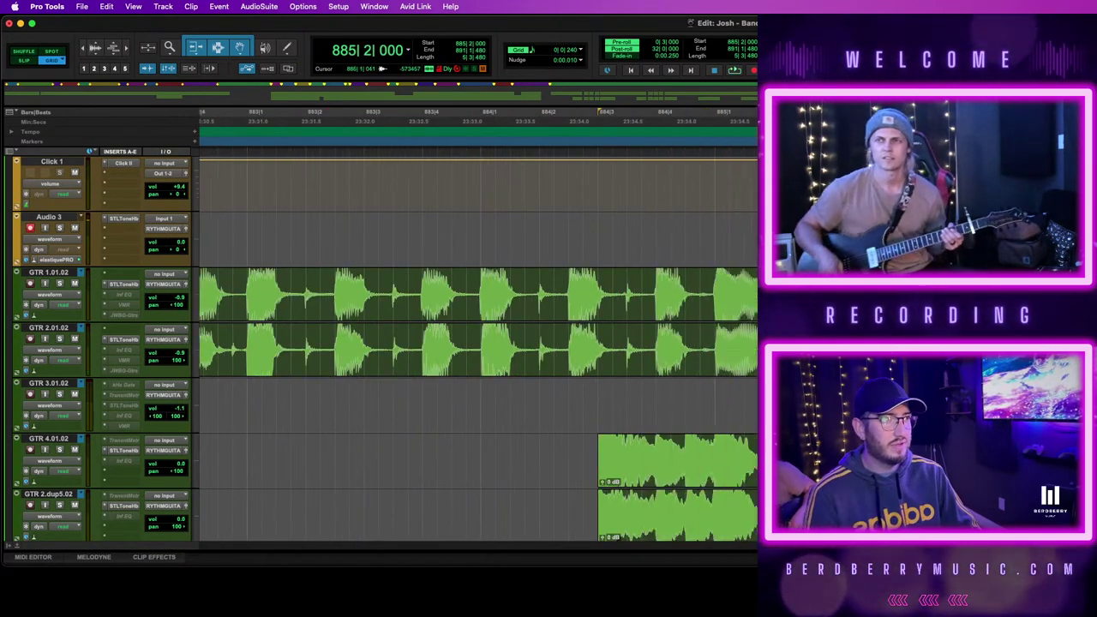
click(42, 240)
click(139, 237)
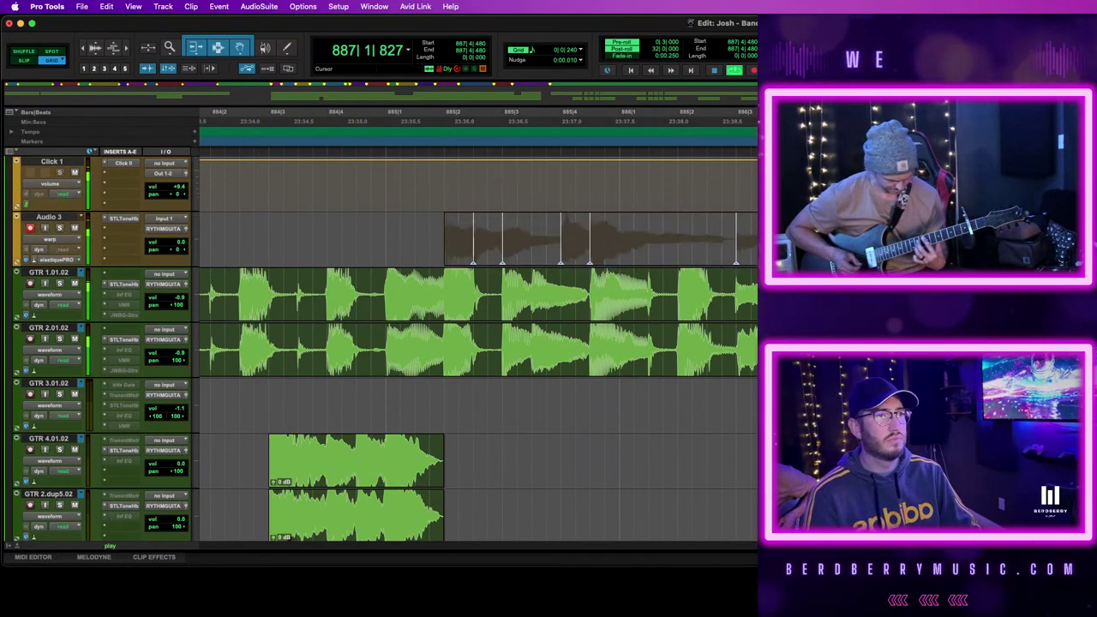
Play the warped take past bar 888, restore Audio 3's waveform view and select the take from 885|2|000 to 891|1|480
scroll(477, 348, down, 4)
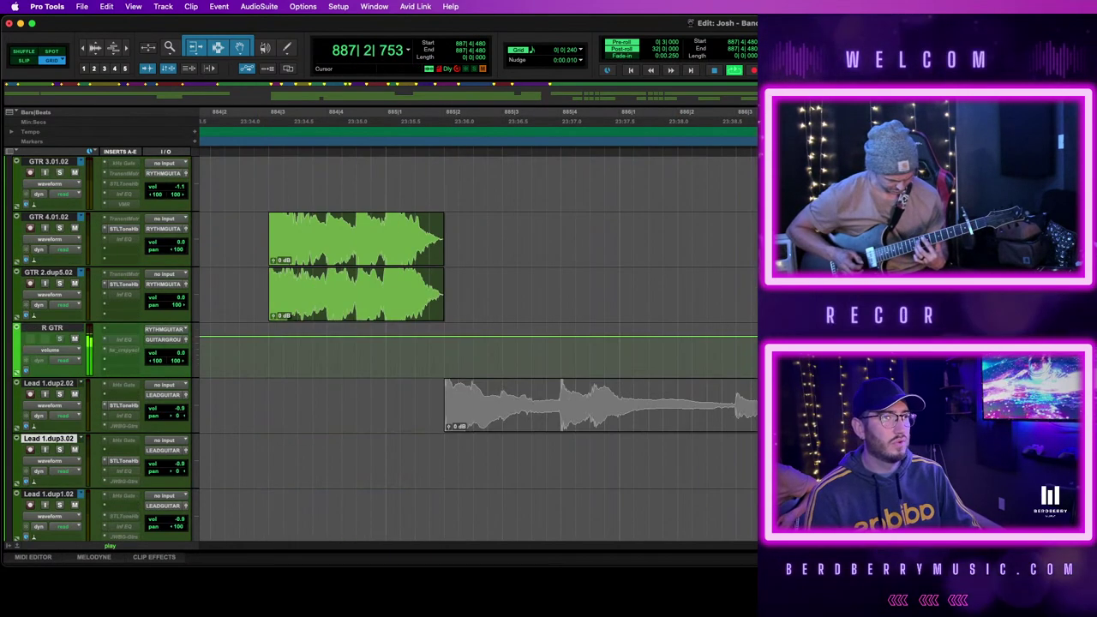
scroll(478, 348, up, 4)
key(r)
key(r)
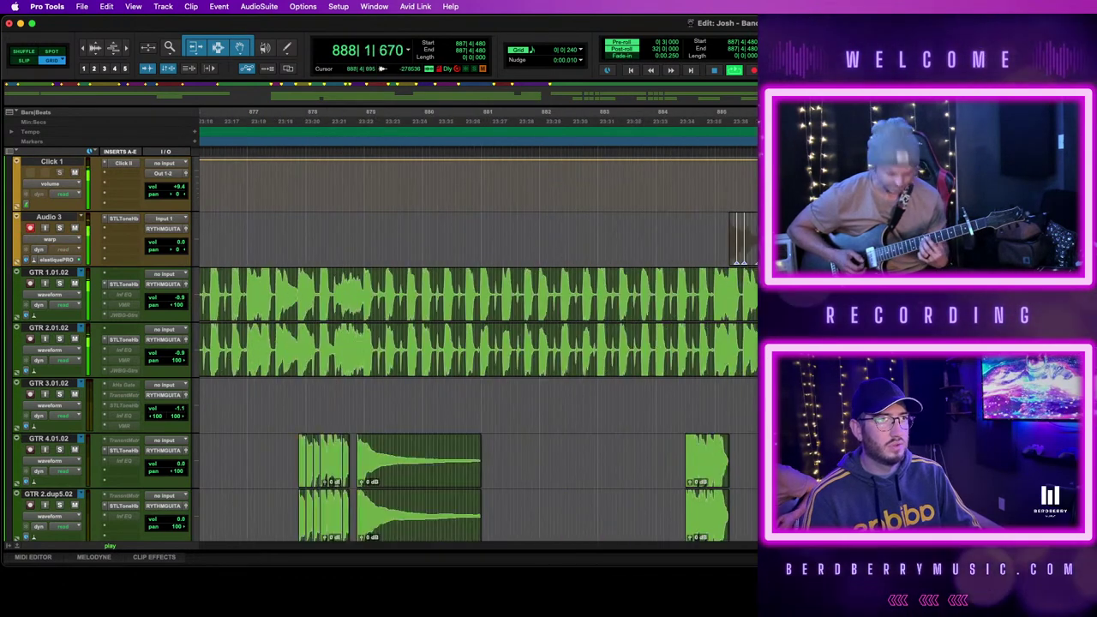
key(space)
click(52, 239)
click(59, 250)
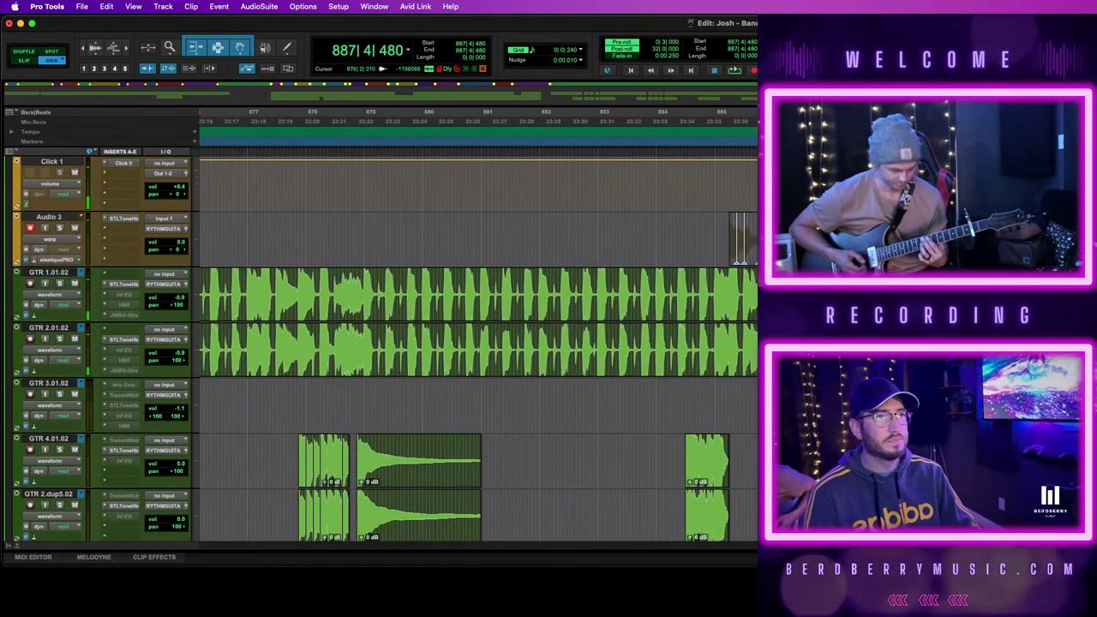
click(742, 242)
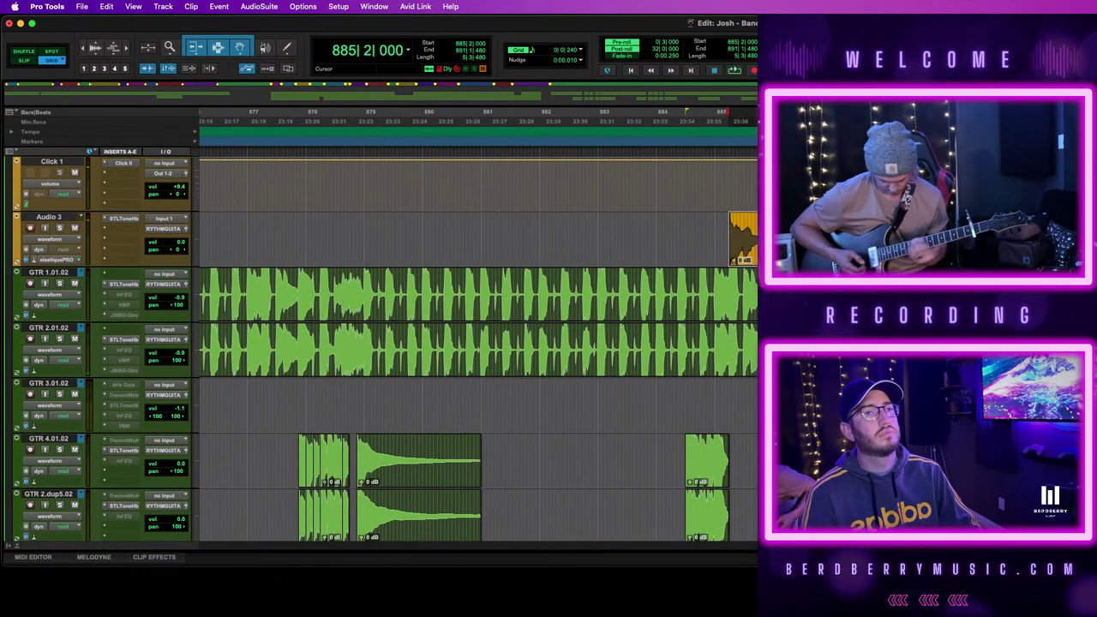
Play the doubled takes on Lead 1.dup2.02 and Lead 1.dup3.02, and move both to GTR 4.01.02 and GTR 2.dup5.02 at 885|2|000
scroll(471, 343, down, 5)
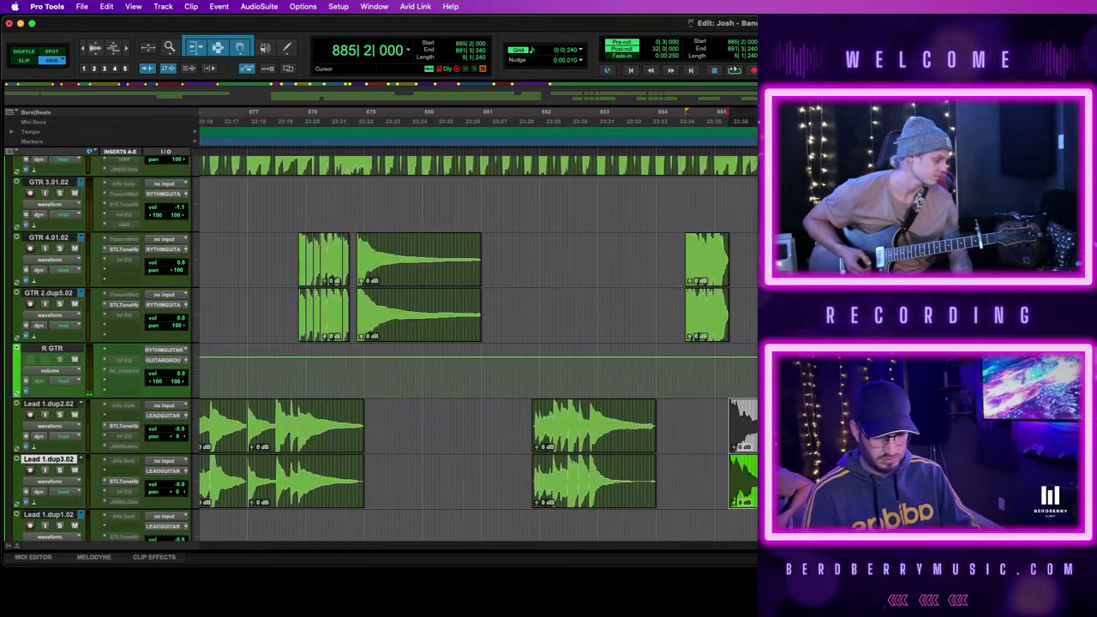
key(t)
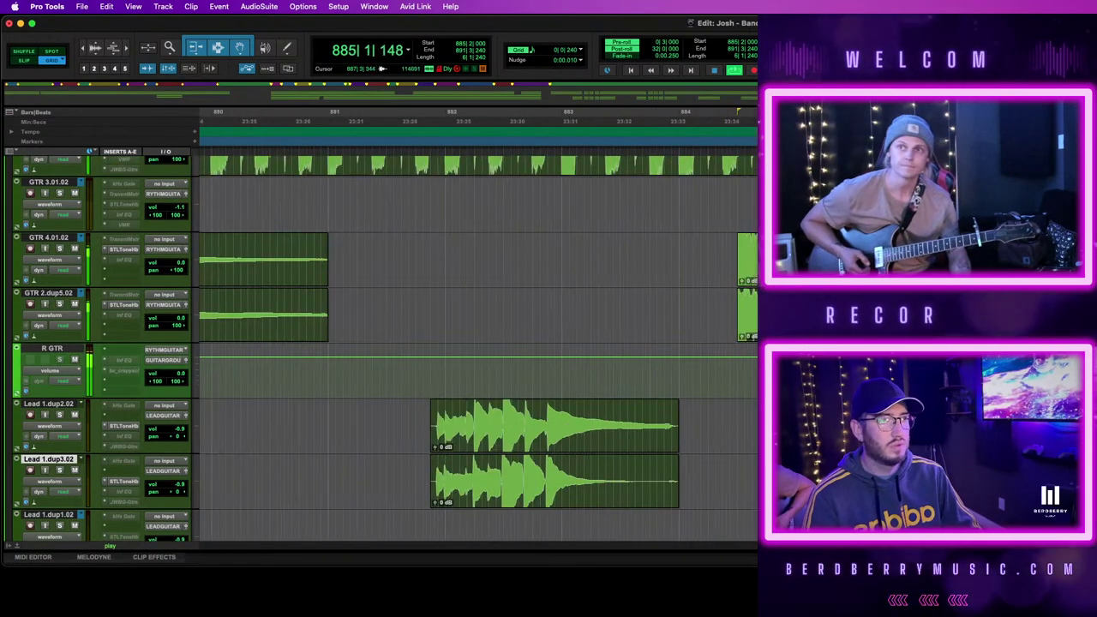
scroll(478, 342, right, 4)
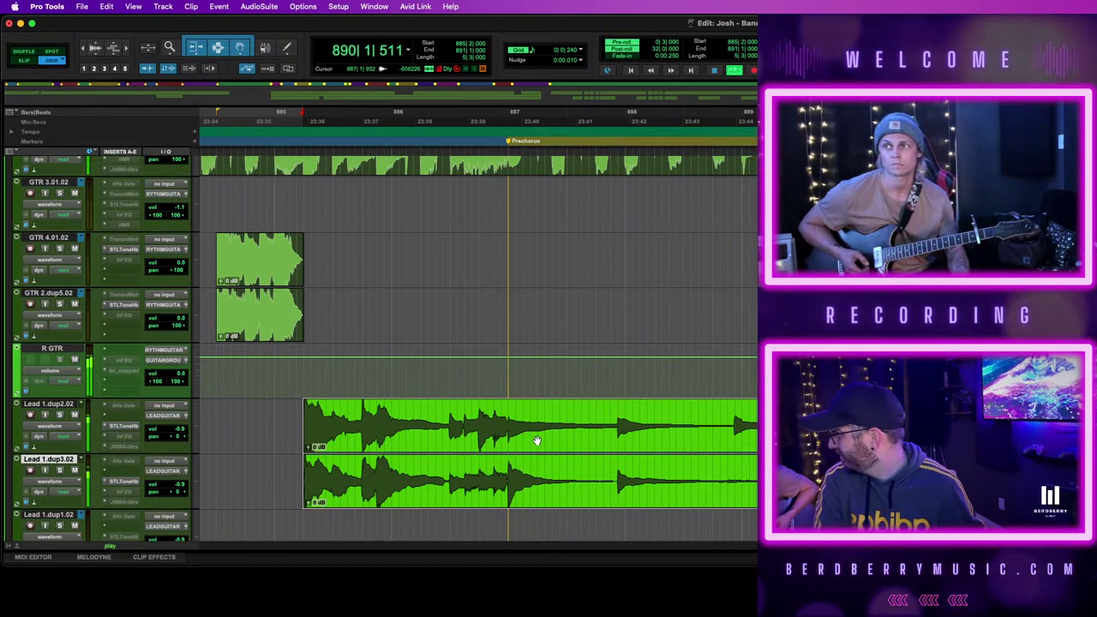
key(space)
drag(535, 440, 543, 282)
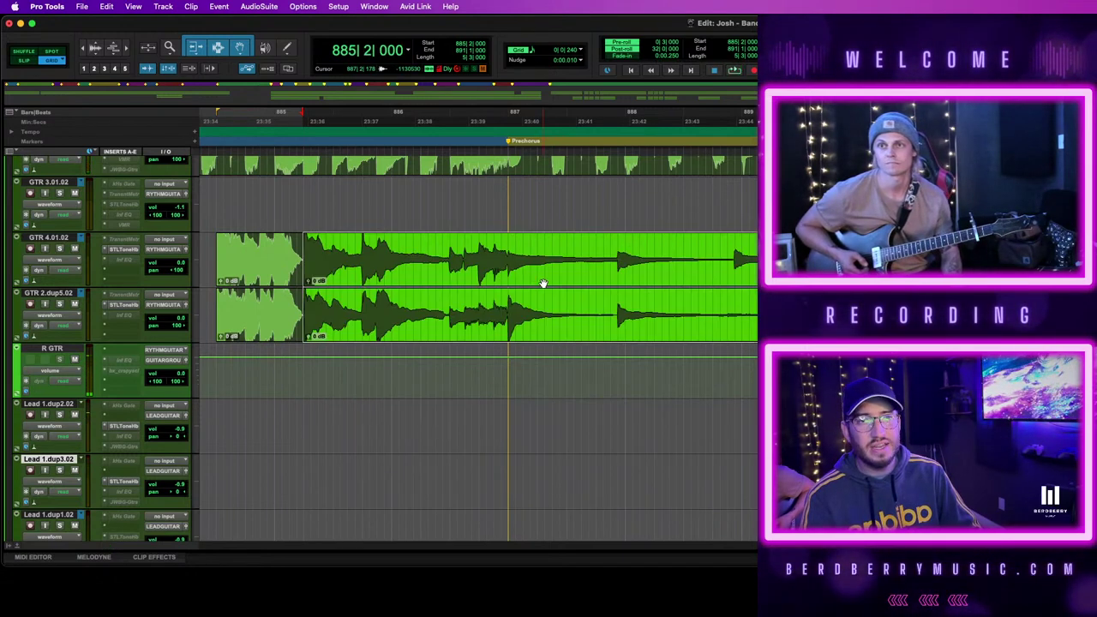
Play back the doubled parts on GTR 4.01.02 and GTR 2.dup5.02 into the Prechorus and examine their waveforms up to 891|1|000
key(space)
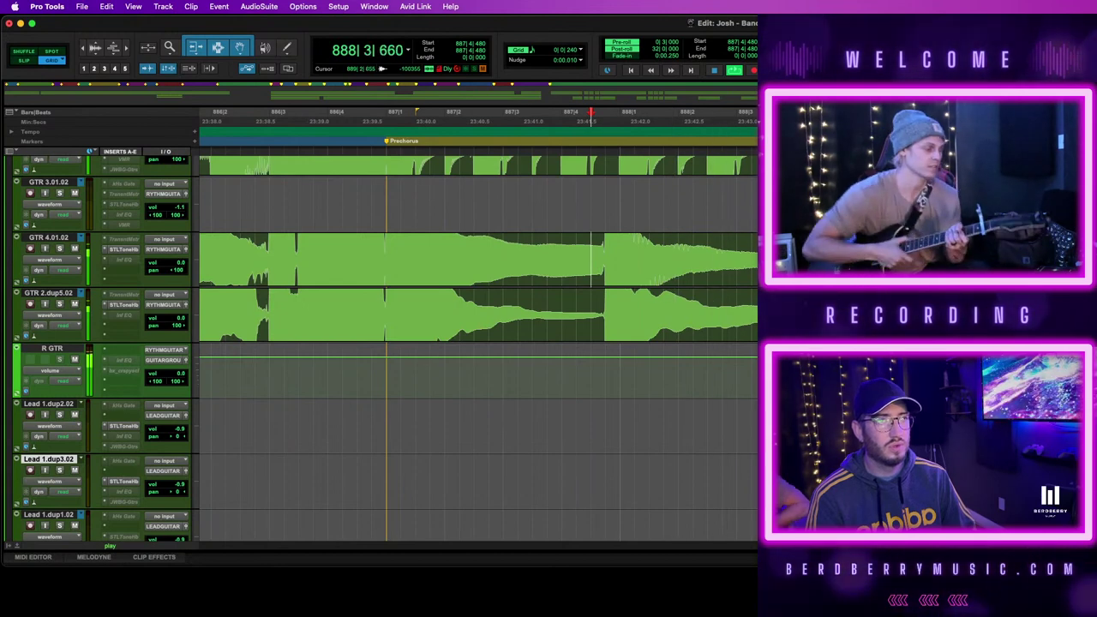
key(r)
scroll(477, 347, down, 1)
scroll(477, 347, right, 3)
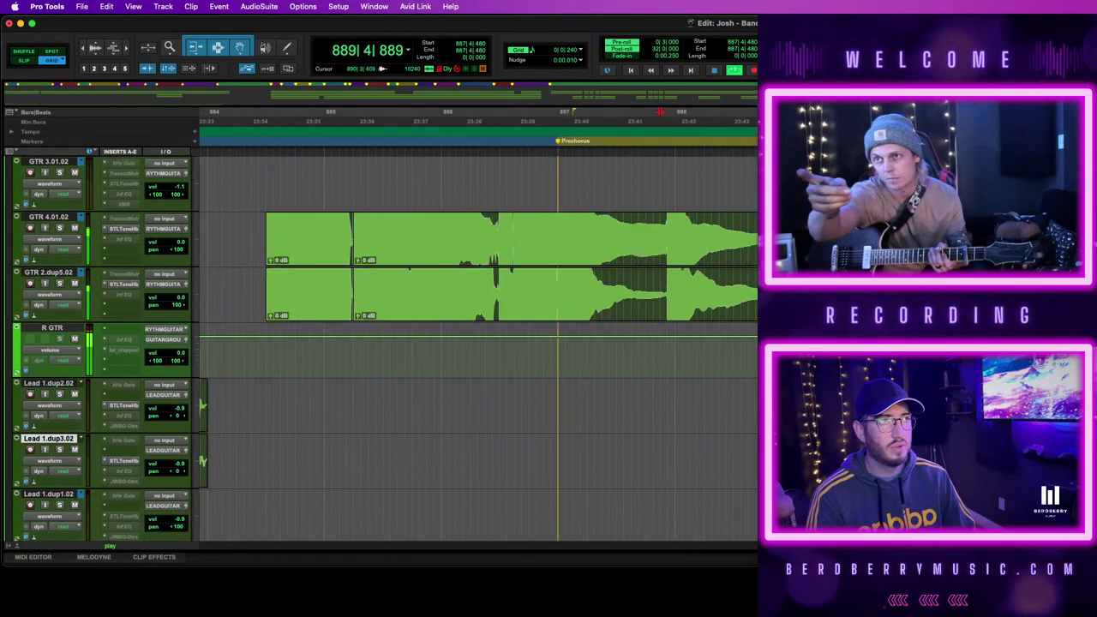
key(super+bracketright)
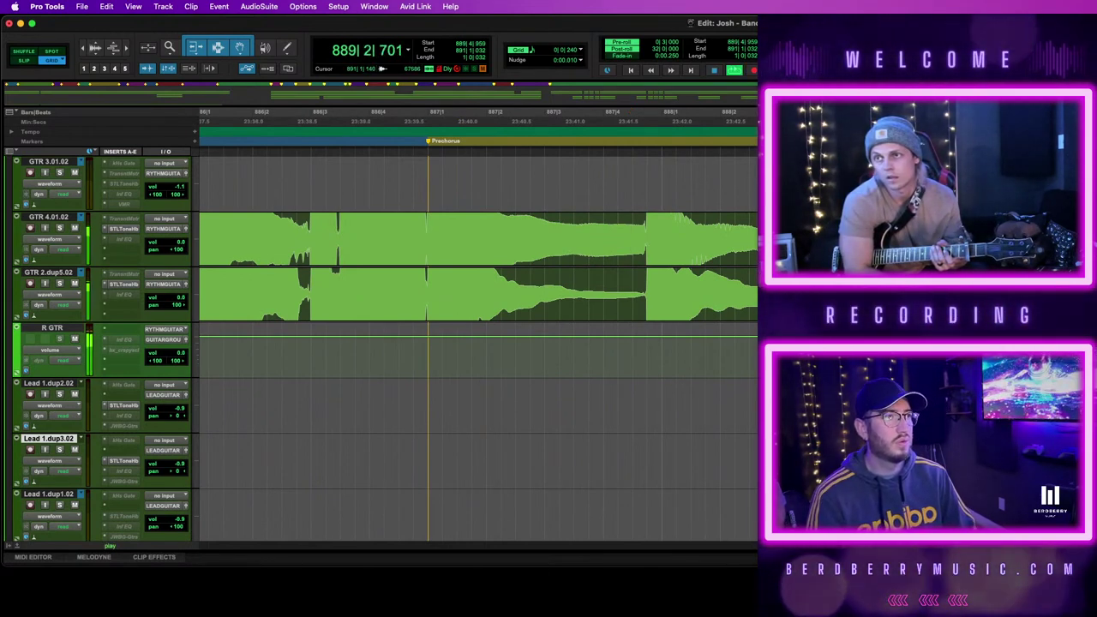
key(super+bracketleft)
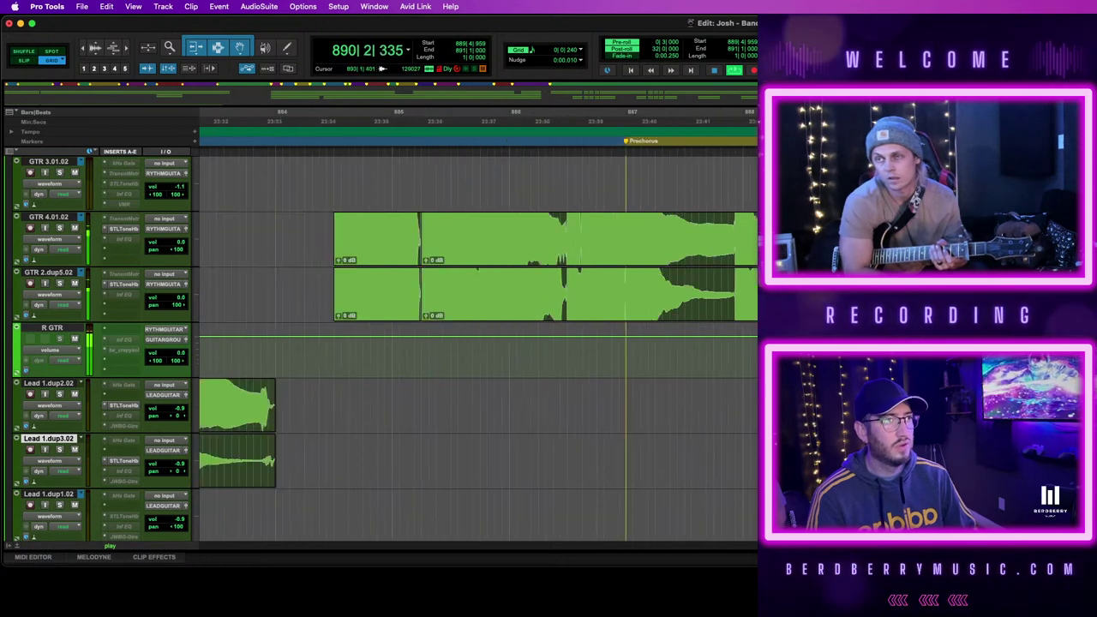
click(398, 257)
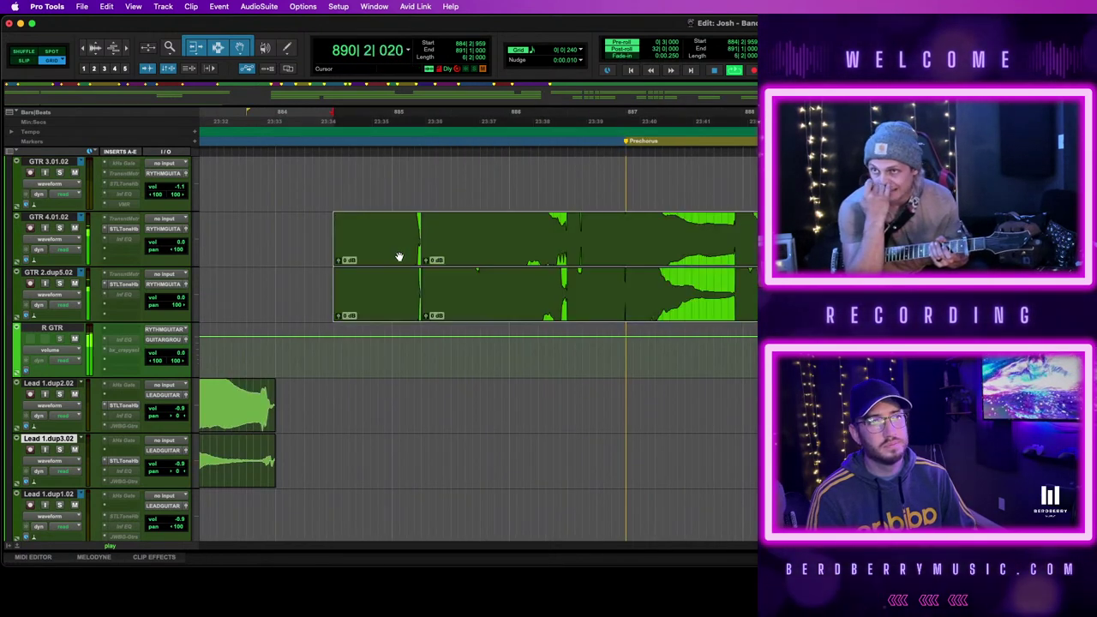
key(super+bracketleft)
key(super+bracketleft)
scroll(477, 346, up, 3)
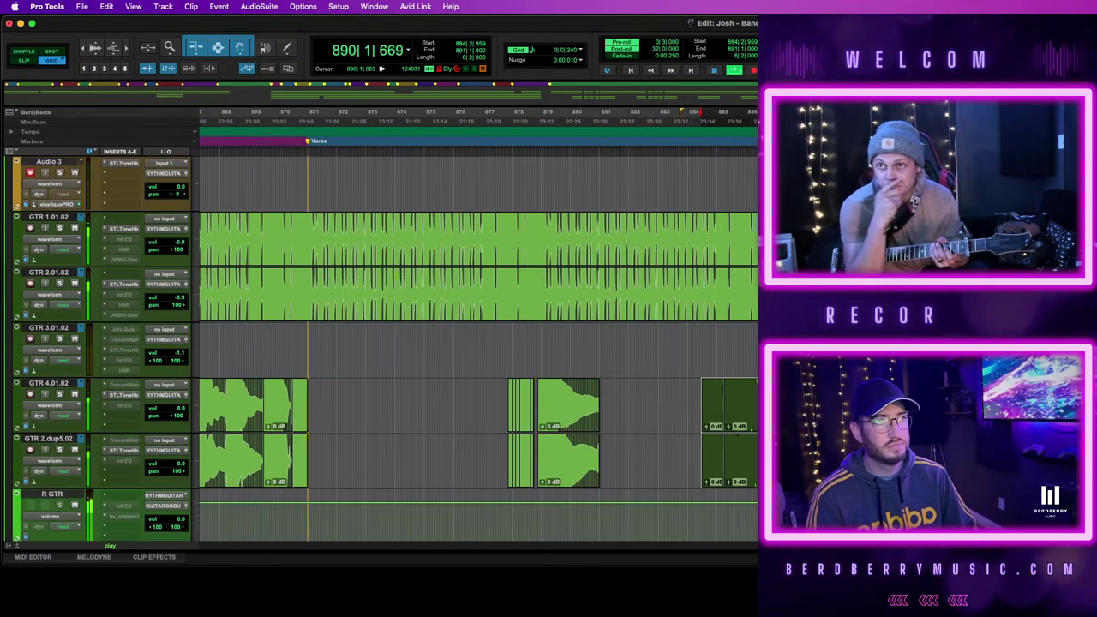
Record the next guitar part on Audio 3 from 890|1|479 to about 895|2|343
click(872, 402)
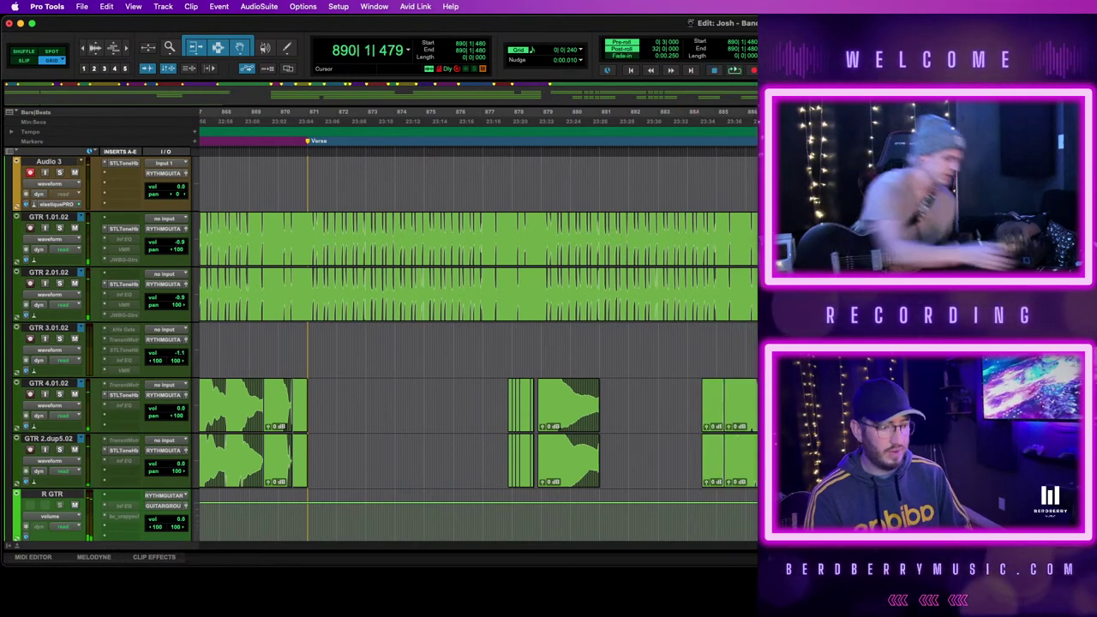
key(super+bracketright)
key(space)
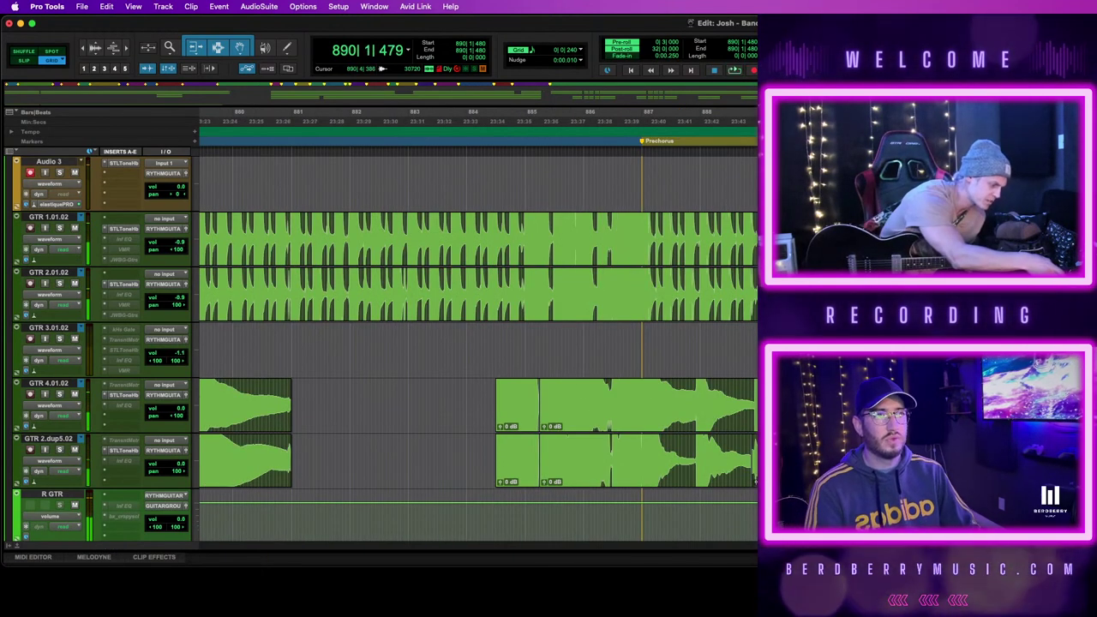
key(super+bracketleft)
key(super+bracketleft)
key(super+bracketleft)
key(super+bracketleft)
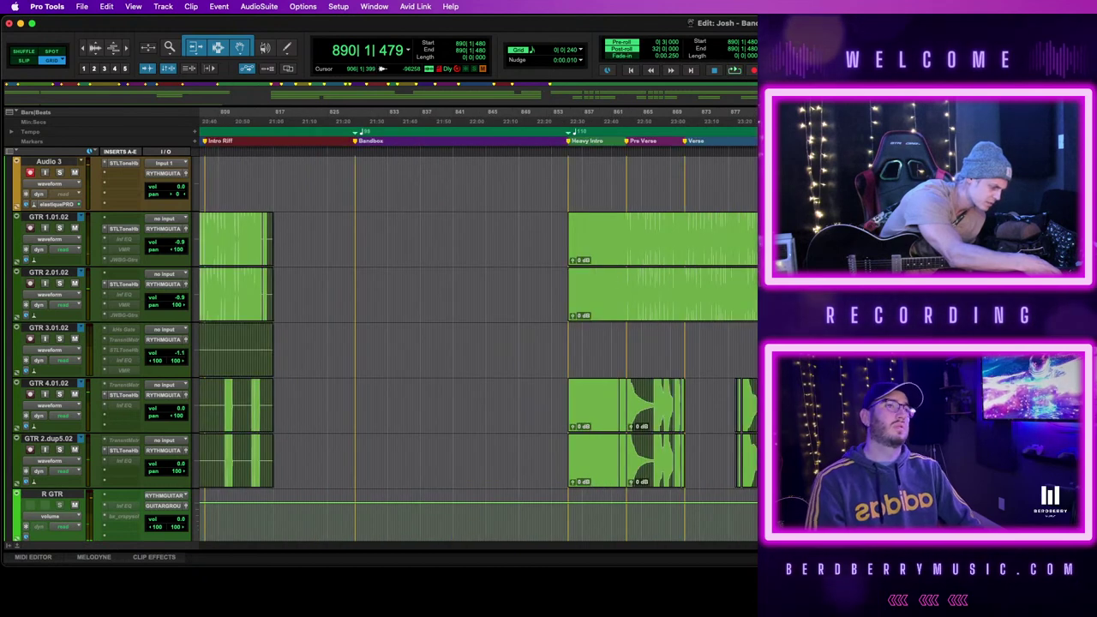
key(super+bracketright)
key(super+bracketright)
key(super+bracketright)
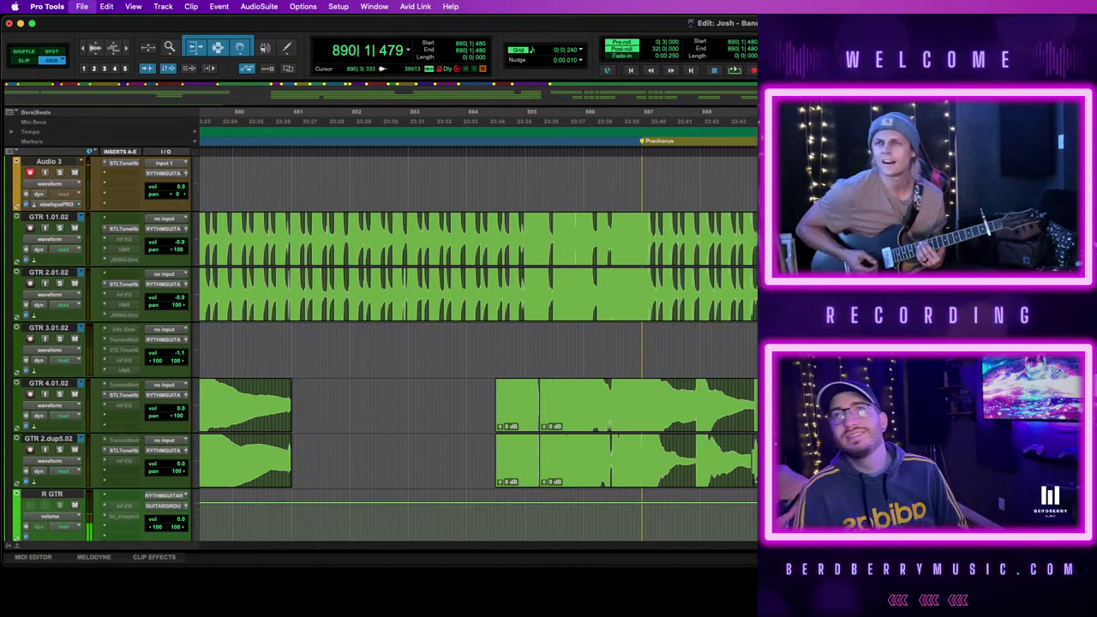
key(super+space)
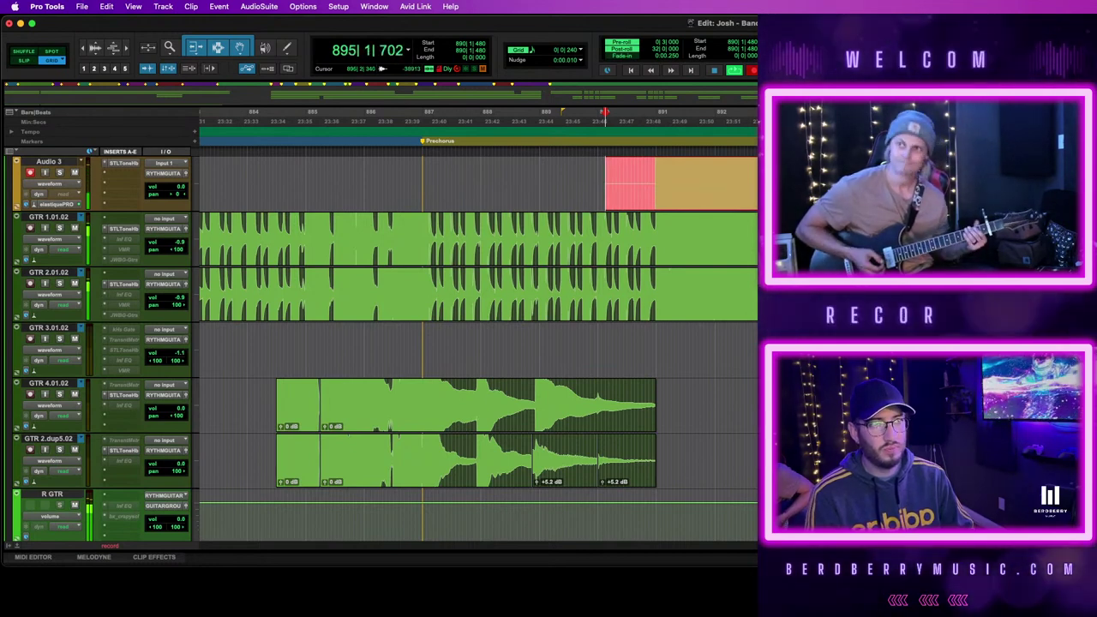
key(space)
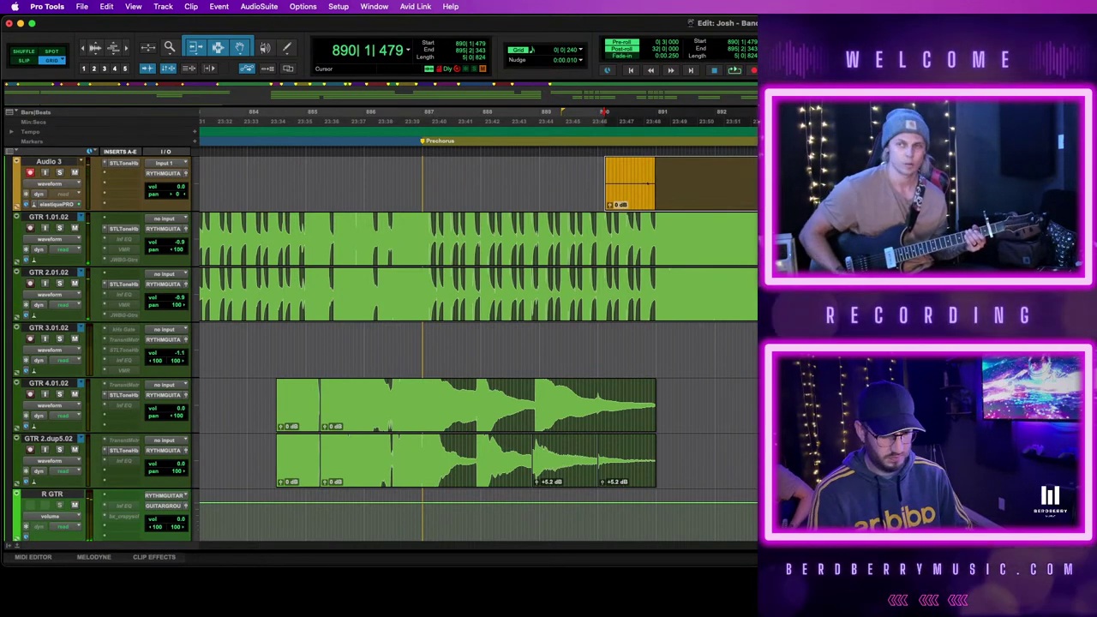
Set the grid to 1/8 note, delete Audio 3's lead-in before 891|1|000 and select the remaining clip up to 895|1|000
drag(656, 167, 585, 171)
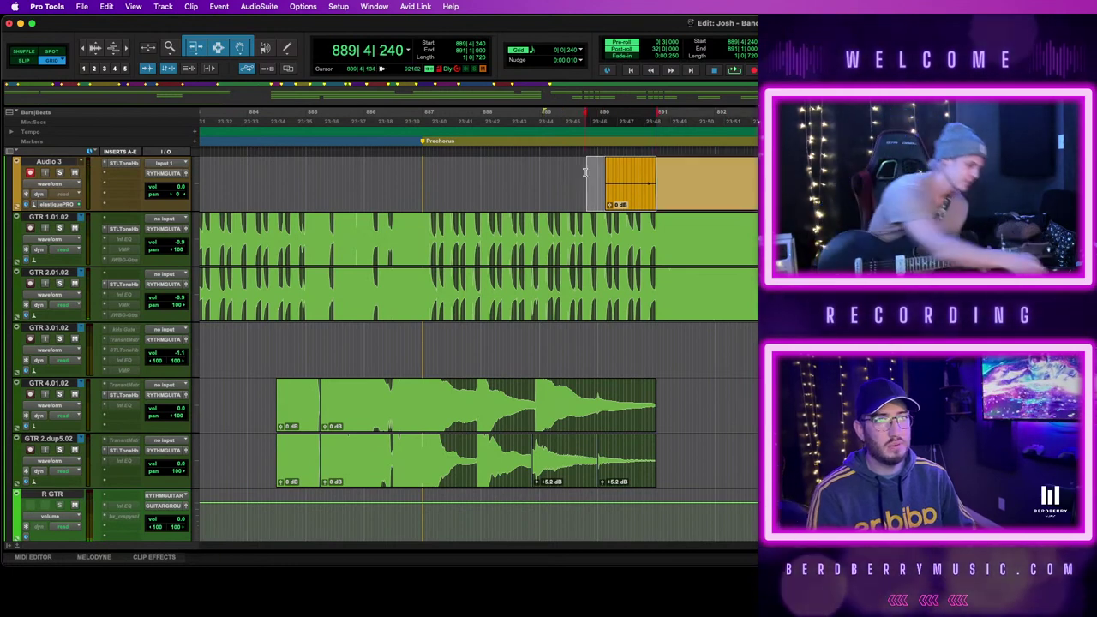
click(580, 51)
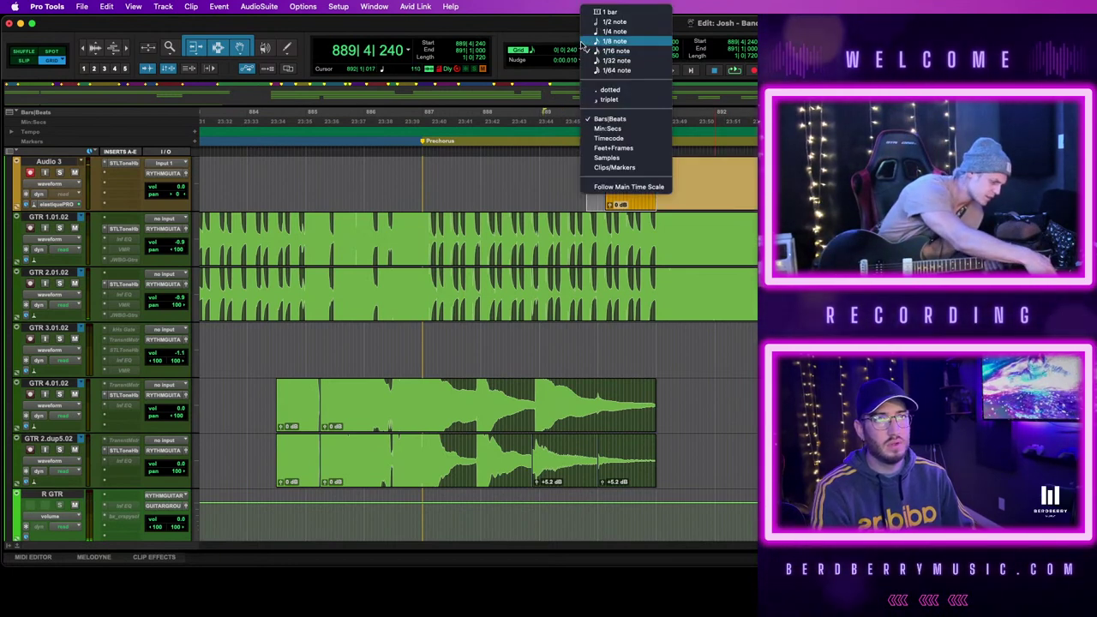
click(600, 39)
key(BackSpace)
click(569, 175)
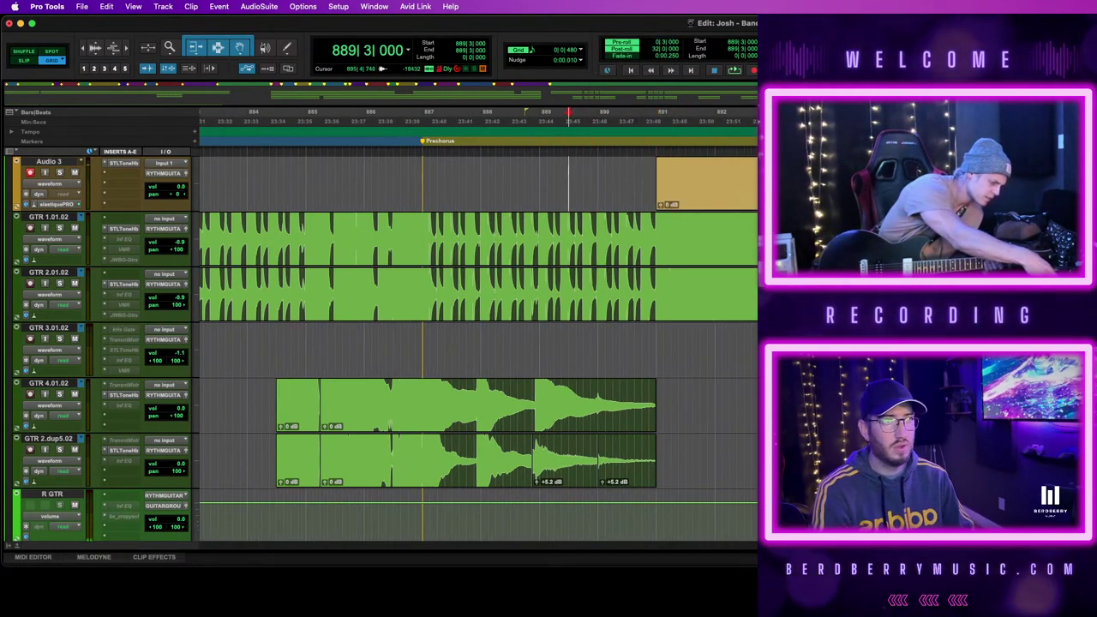
click(778, 192)
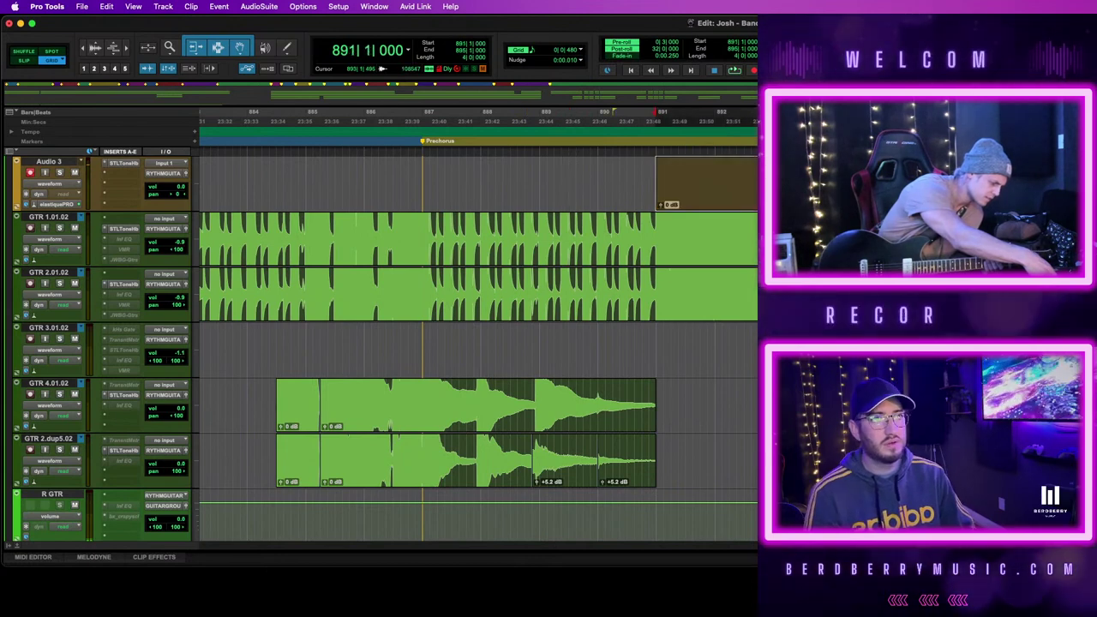
Clear the rest at 893|2|000 in Audio 3's take and reselect the whole take from 891|1|000 to 895|1|000
click(786, 178)
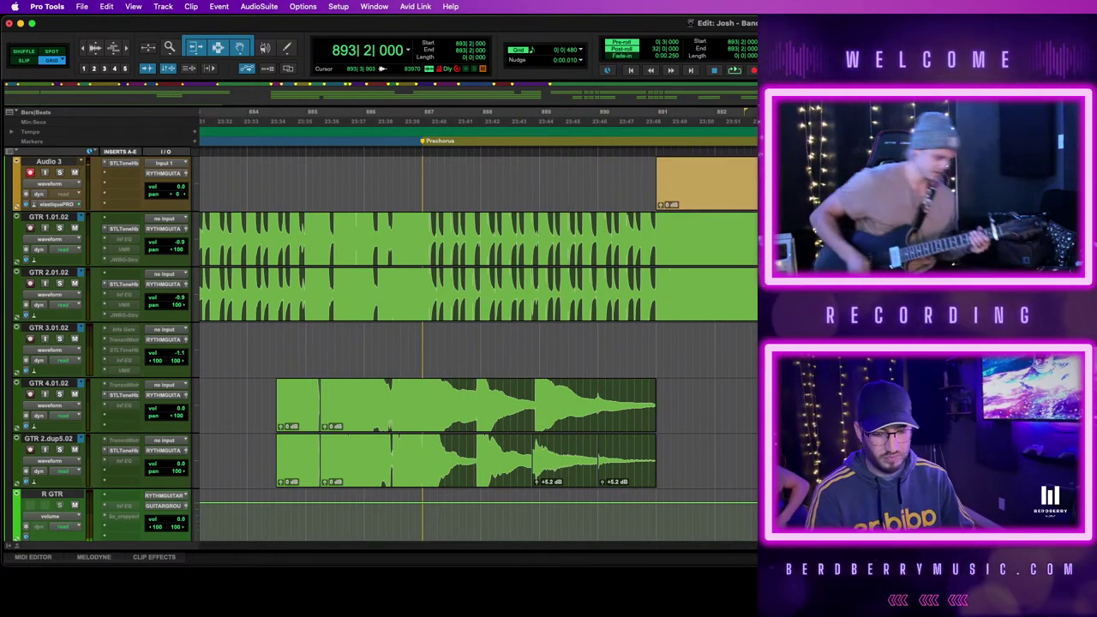
key(t)
key(t)
key(r)
key(r)
click(741, 199)
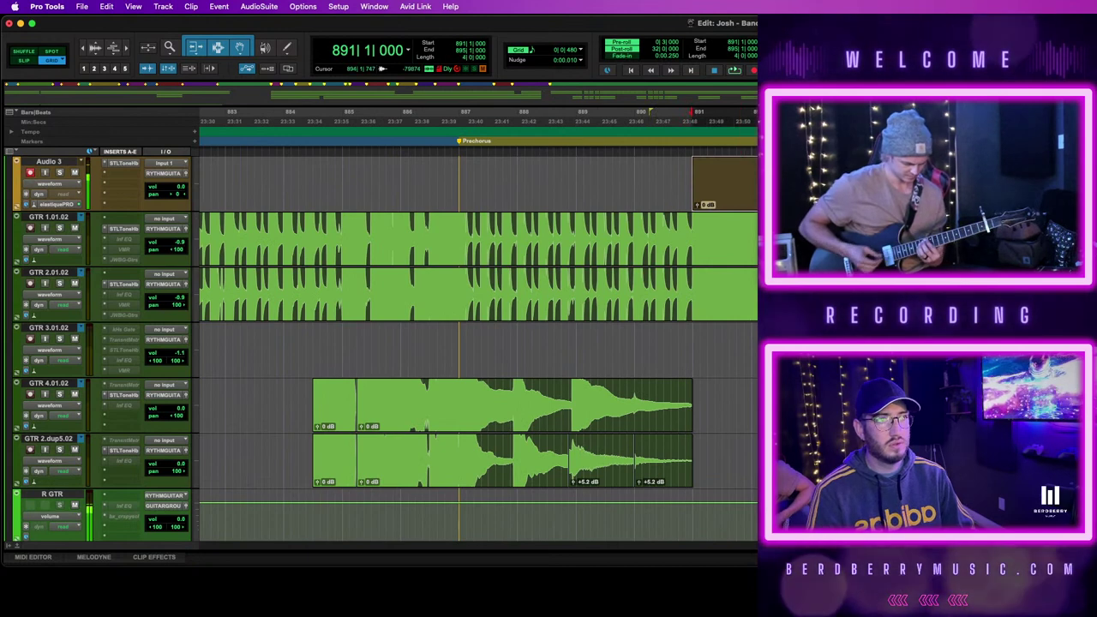
Move the Audio 3 take to OCT 1.01.02 at 891|1|000 and activate that track's STLToneHb insert
scroll(472, 342, down, 10)
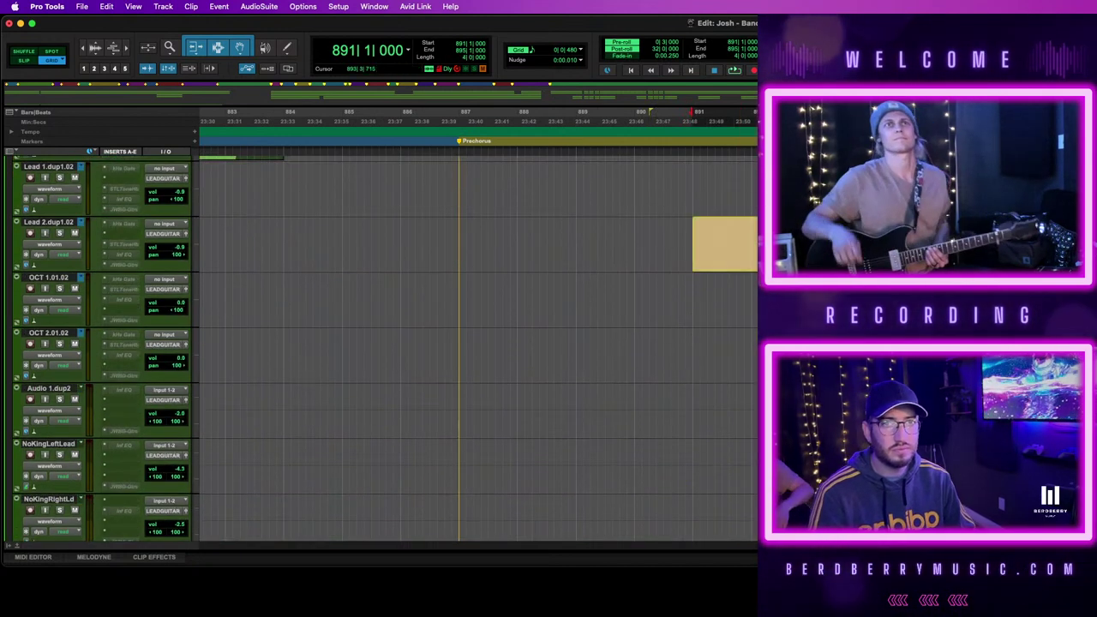
drag(854, 299, 855, 299)
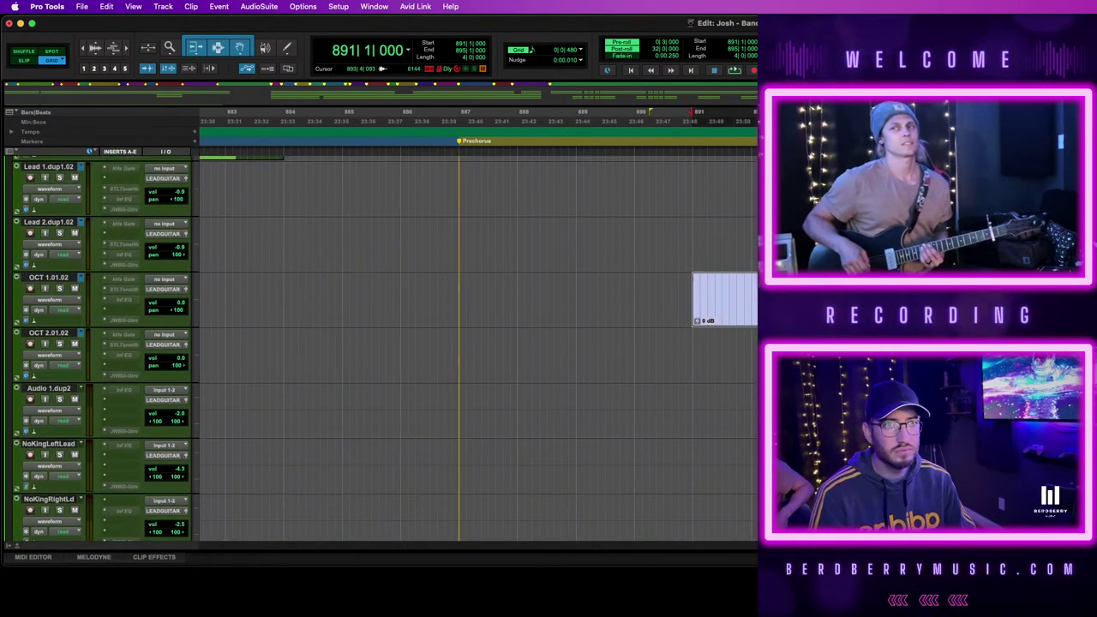
ctrl+super+click(126, 292)
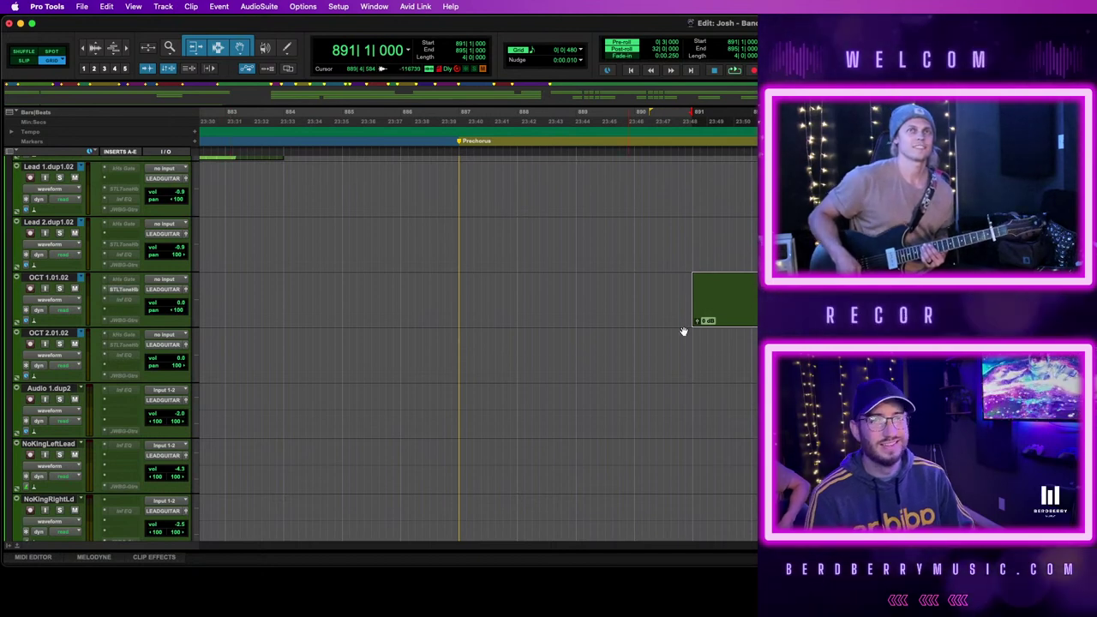
Record the doubled octave part on Audio 3 from 890|4|480 to about 895|2|070
key(space)
scroll(471, 343, up, 3)
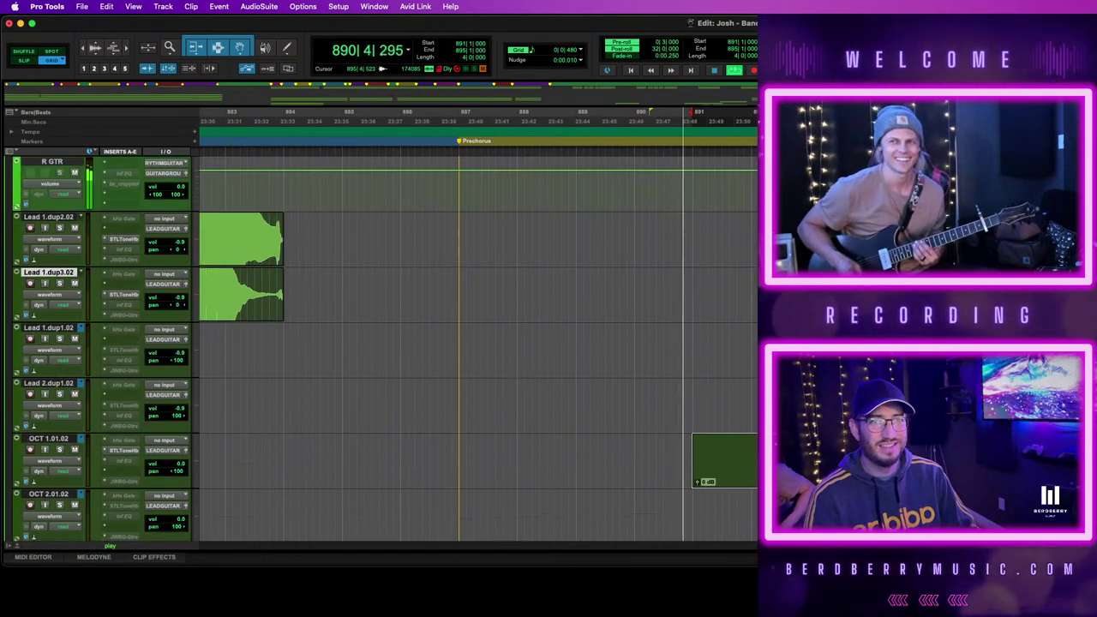
scroll(680, 295, up, 8)
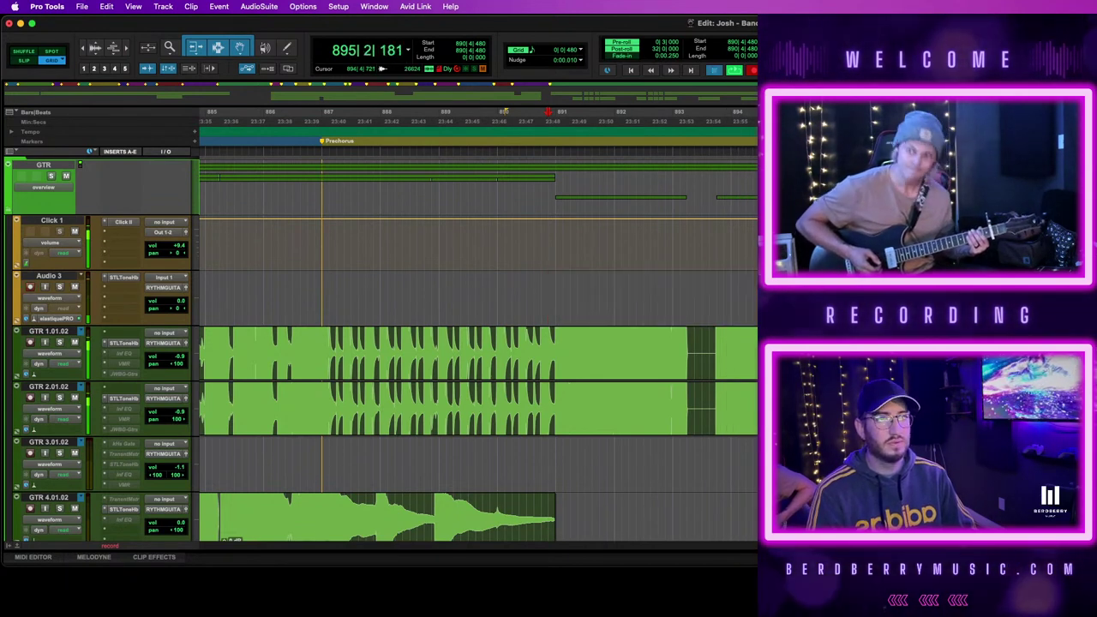
key(space)
Quantize Audio 3's Elastic Audio events to 1/16 note and delete the lead-in before 891|1|000 and the rest from 893|2|000 to 893|4|000
key(alt+0)
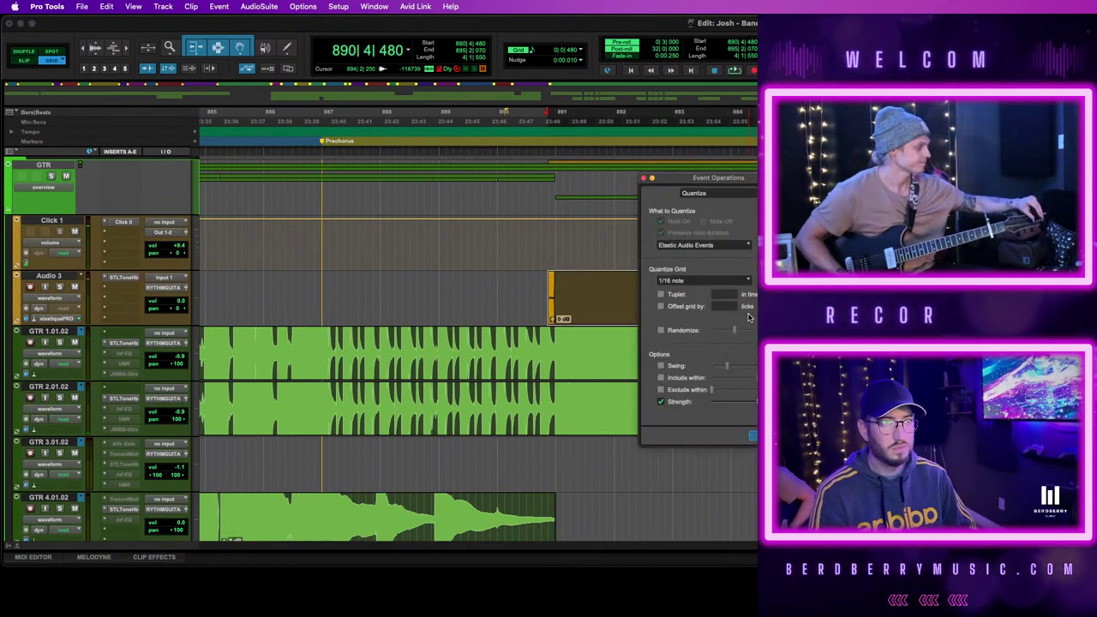
key(alt+0)
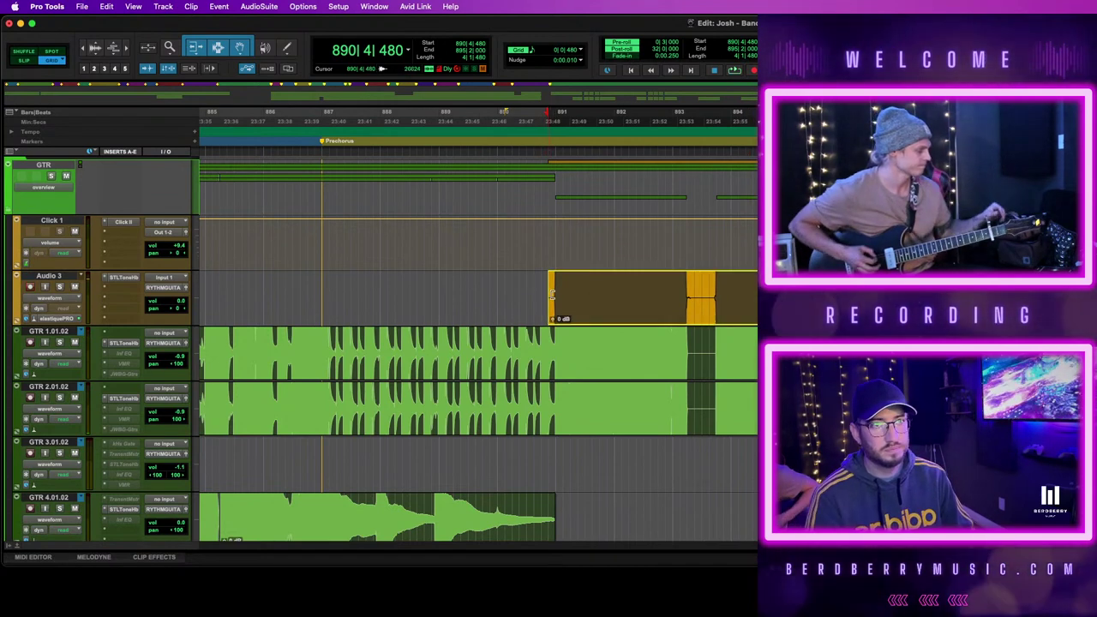
drag(546, 296, 556, 295)
click(689, 287)
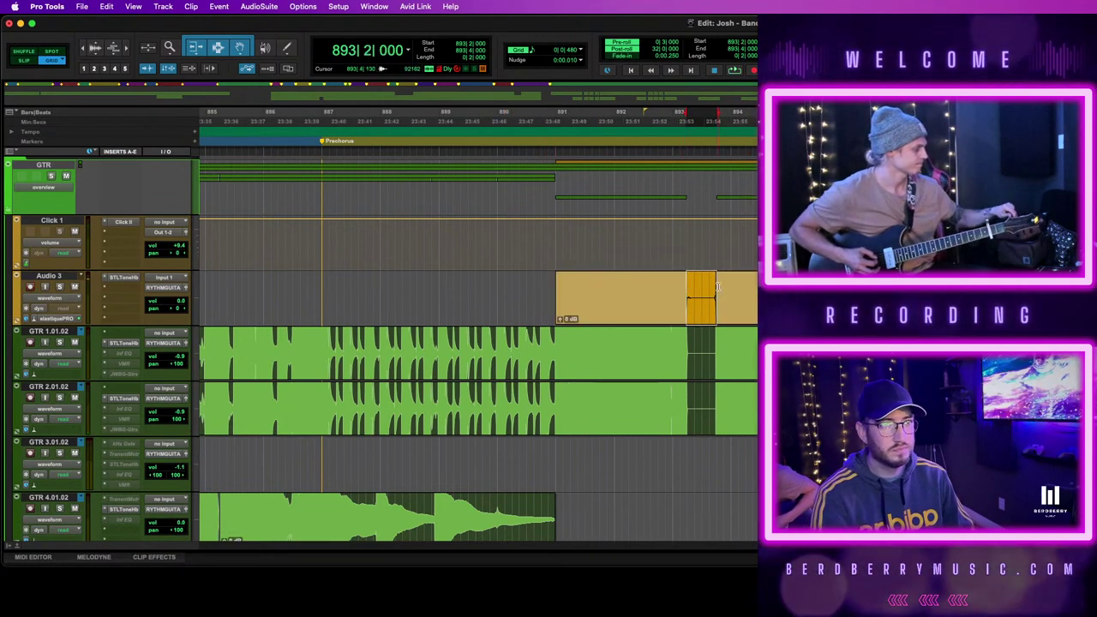
key(Delete)
Move the doubled take from Audio 3 to OCT 2.01.02 at 891|1|000 and activate that track's STLToneHb insert
click(642, 308)
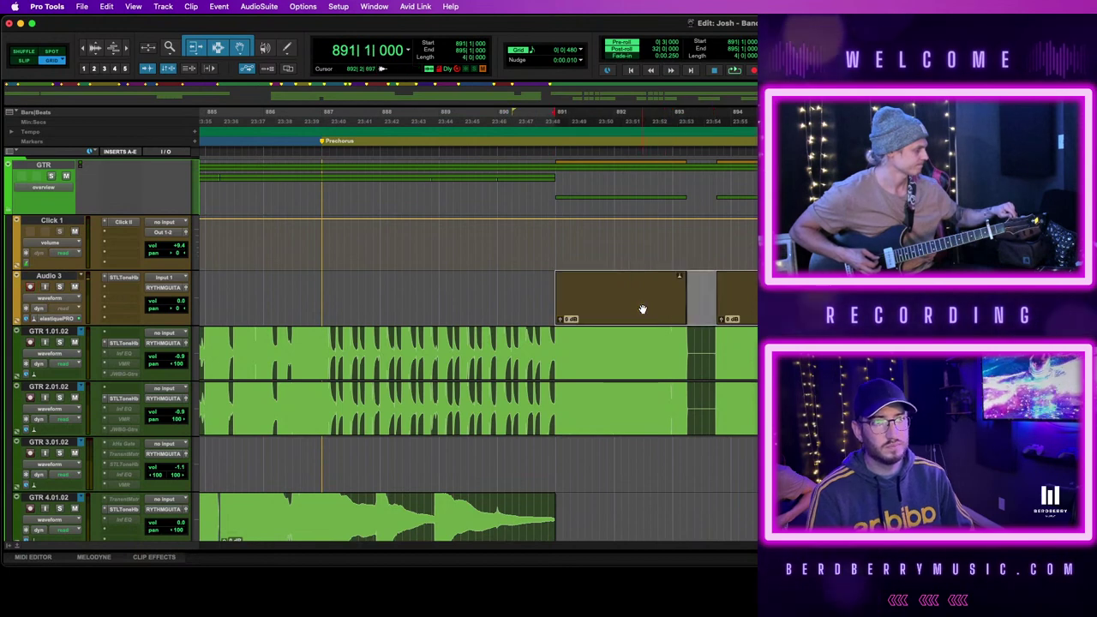
scroll(648, 394, down, 10)
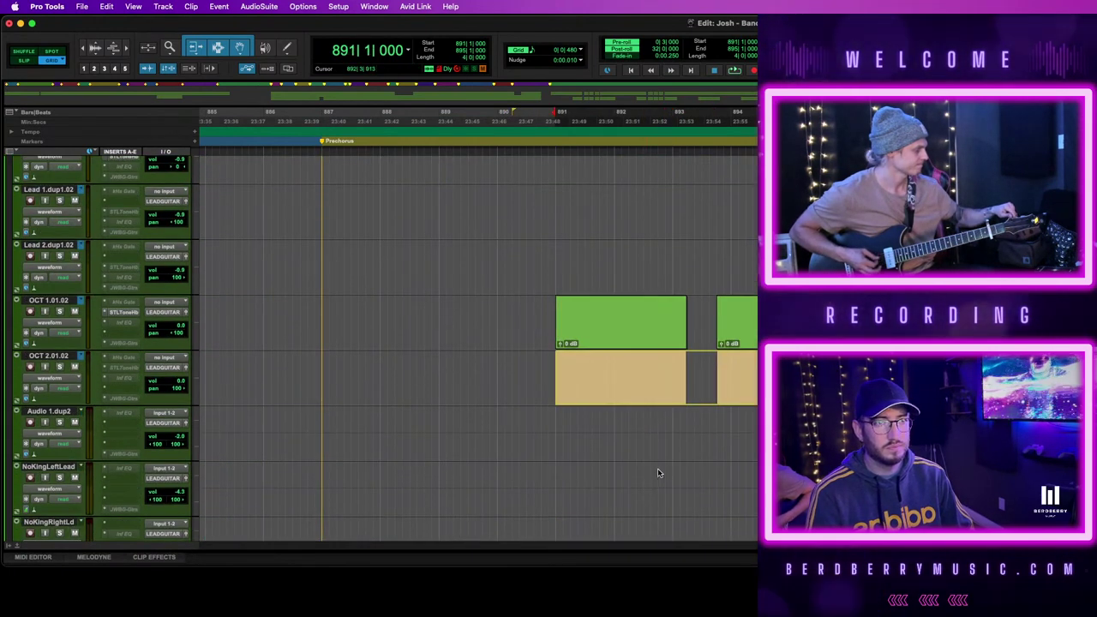
click(611, 364)
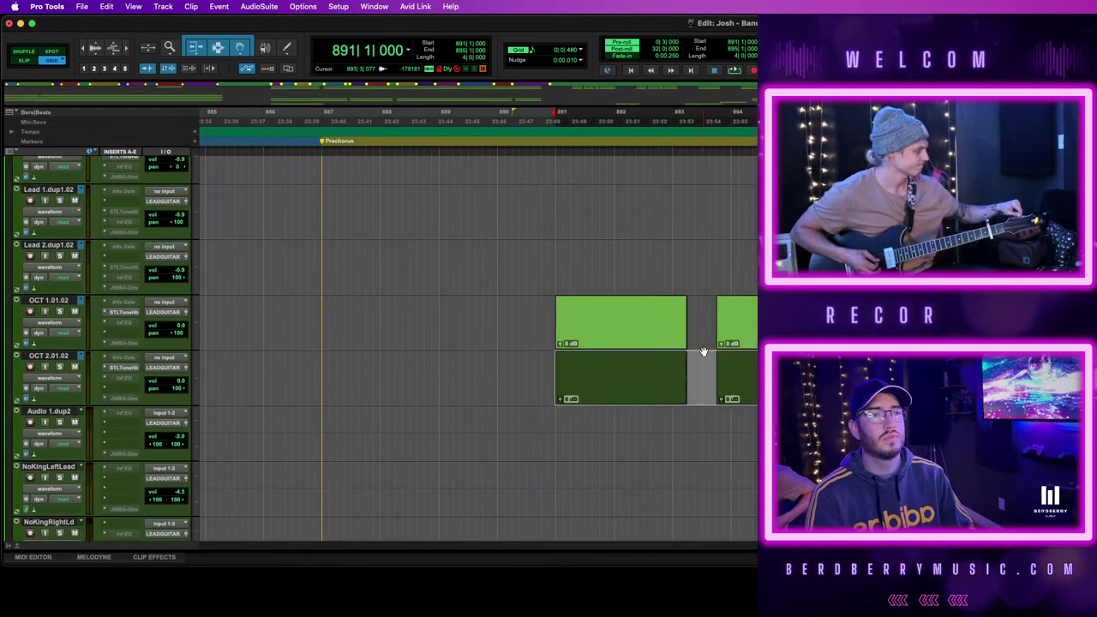
Play back the doubled octave parts on OCT 1.01.02 and OCT 2.01.02 from 891|1|000
key(space)
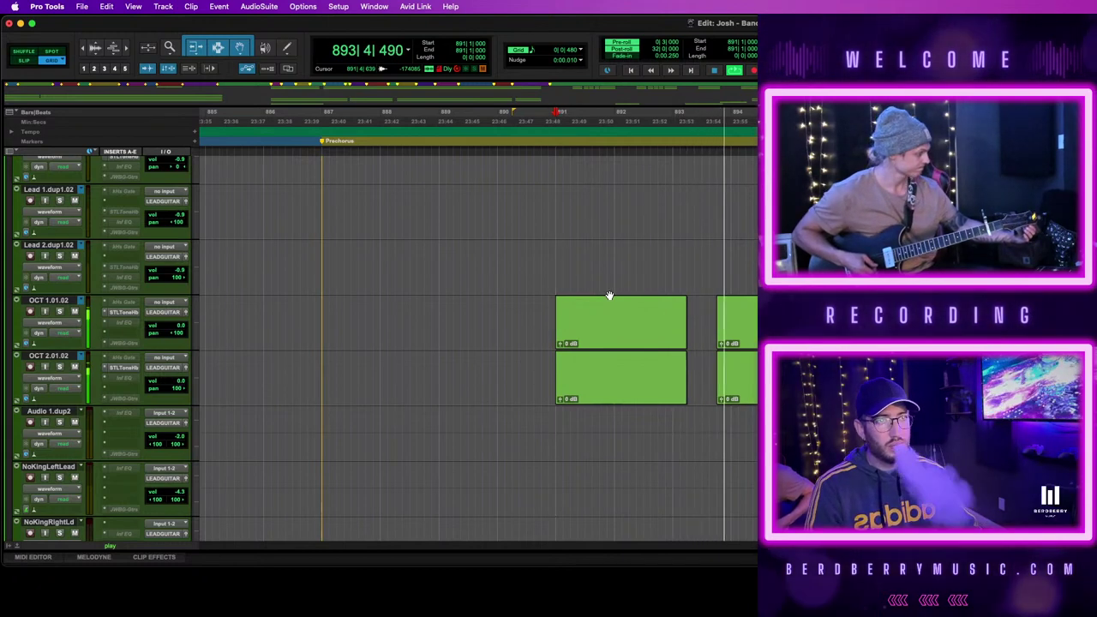
key(t)
scroll(477, 347, right, 5)
key(space)
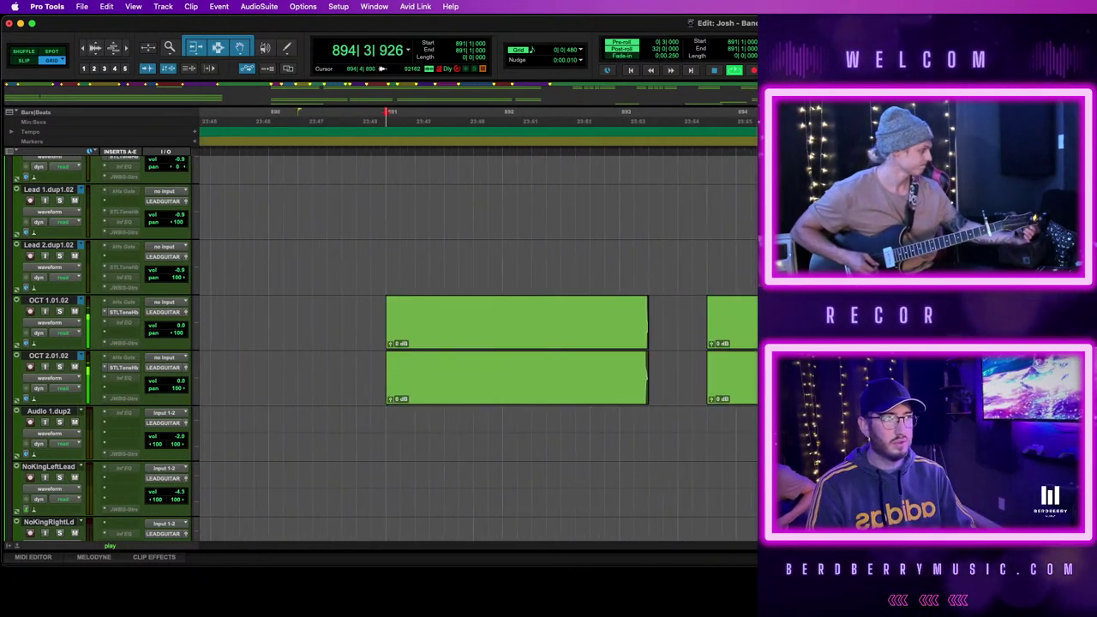
key(space)
scroll(477, 346, up, 4)
scroll(385, 343, up, 6)
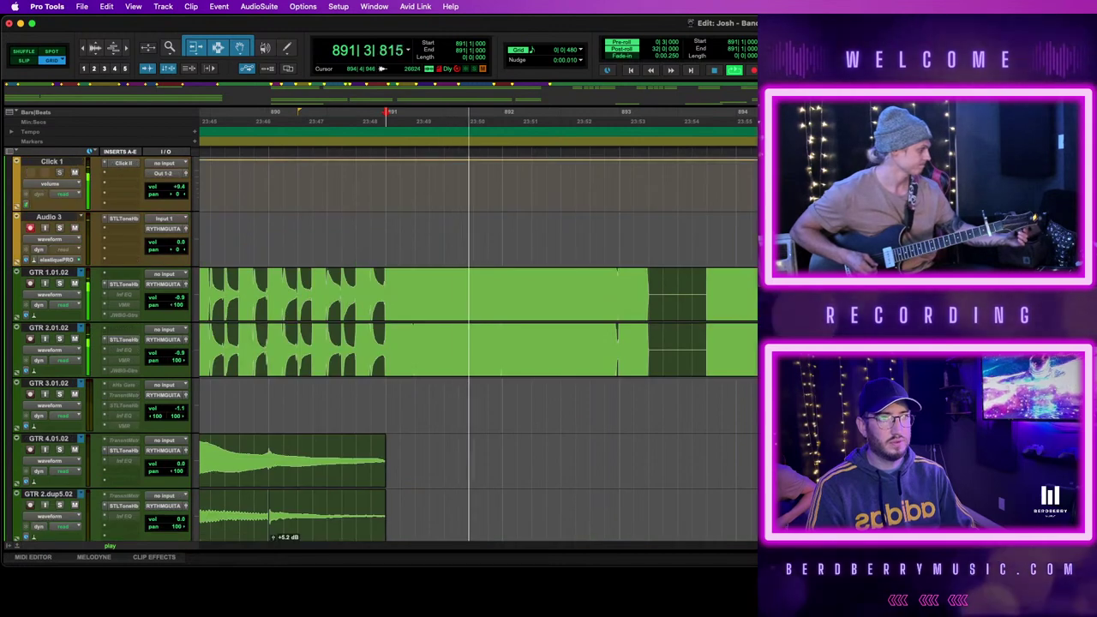
Play the song on into the Chorus and examine the guitar tracks across the sections up to 919|3|480
key(r)
key(r)
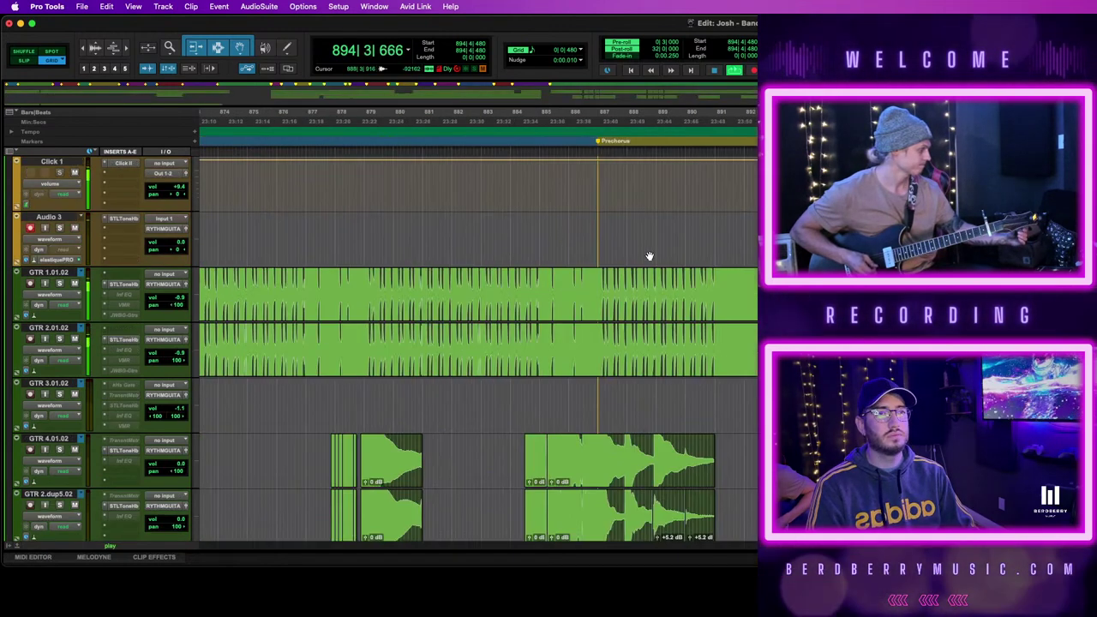
scroll(477, 347, right, 3)
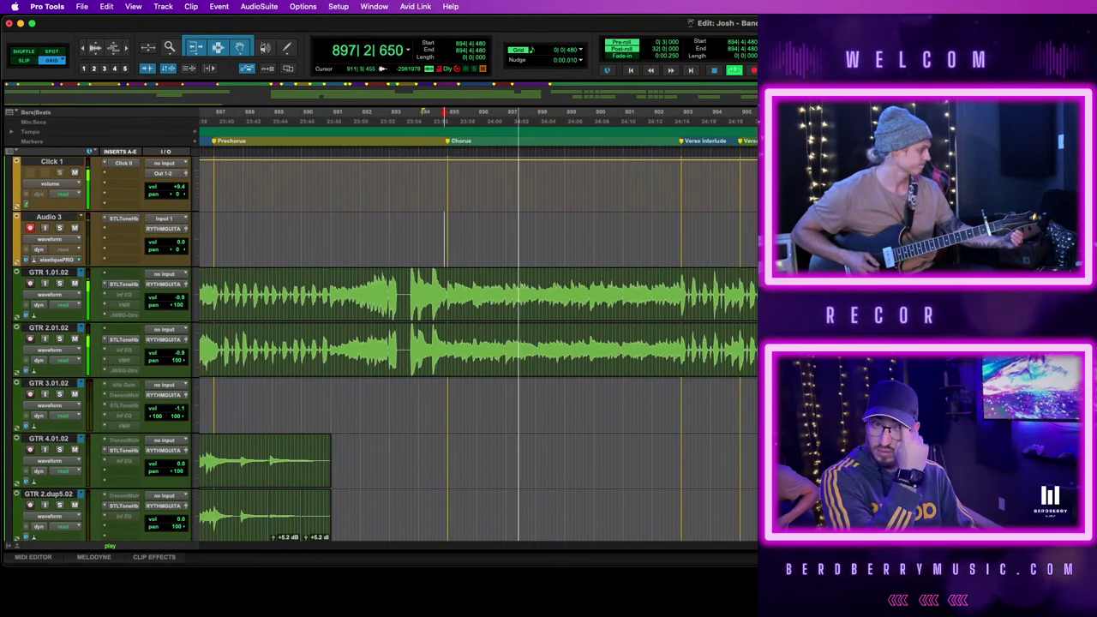
key(r)
key(r)
key(r)
key(r)
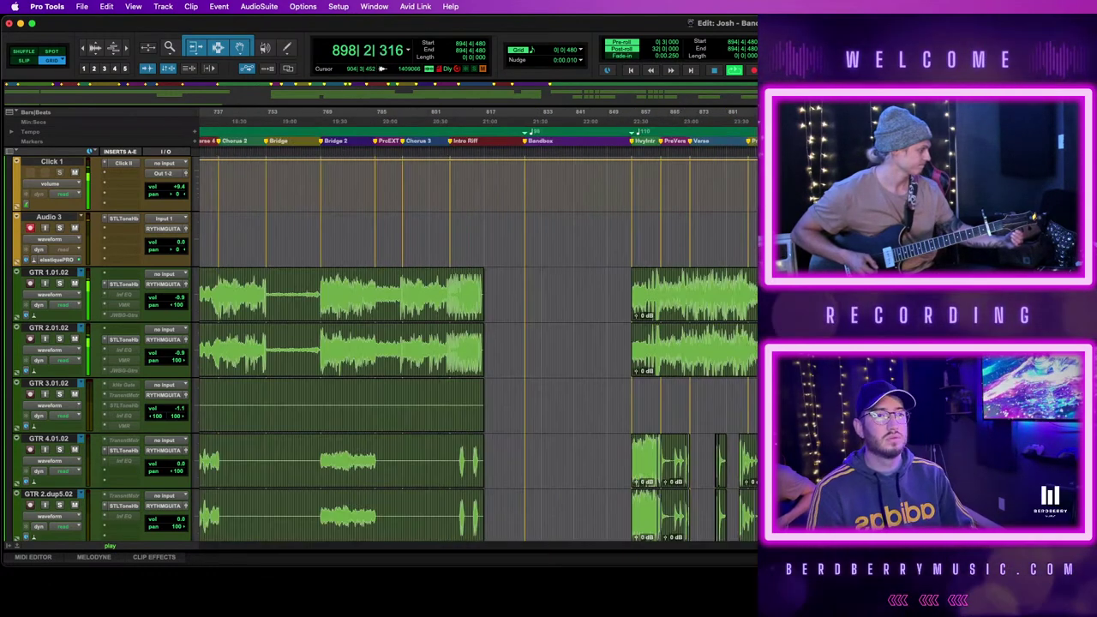
scroll(471, 343, down, 3)
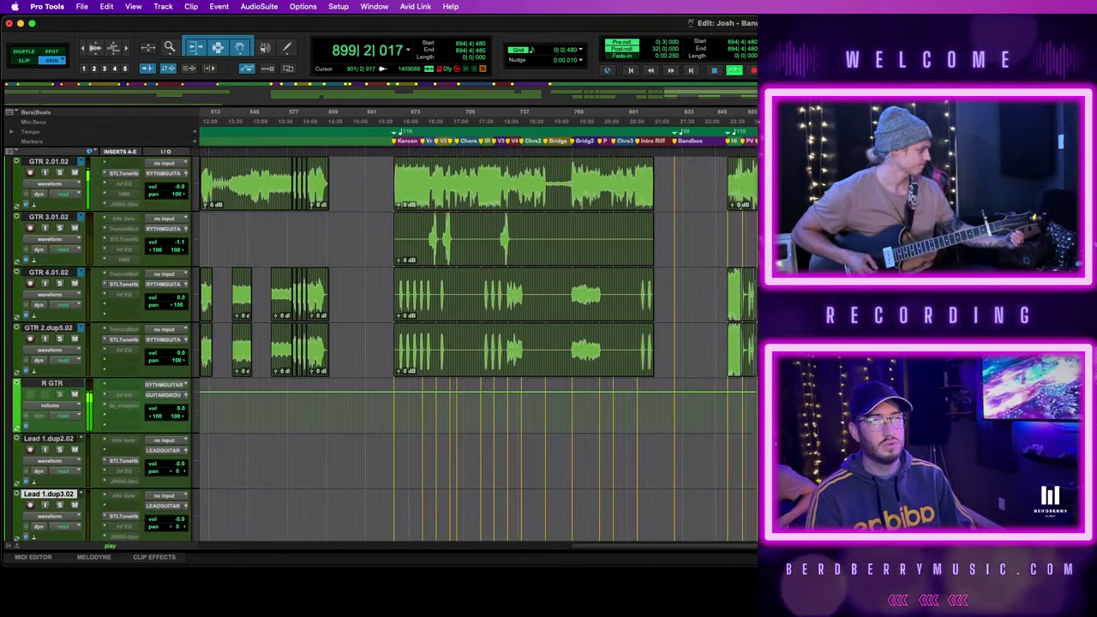
scroll(477, 347, up, 3)
key(t)
key(t)
key(t)
scroll(477, 347, right, 2)
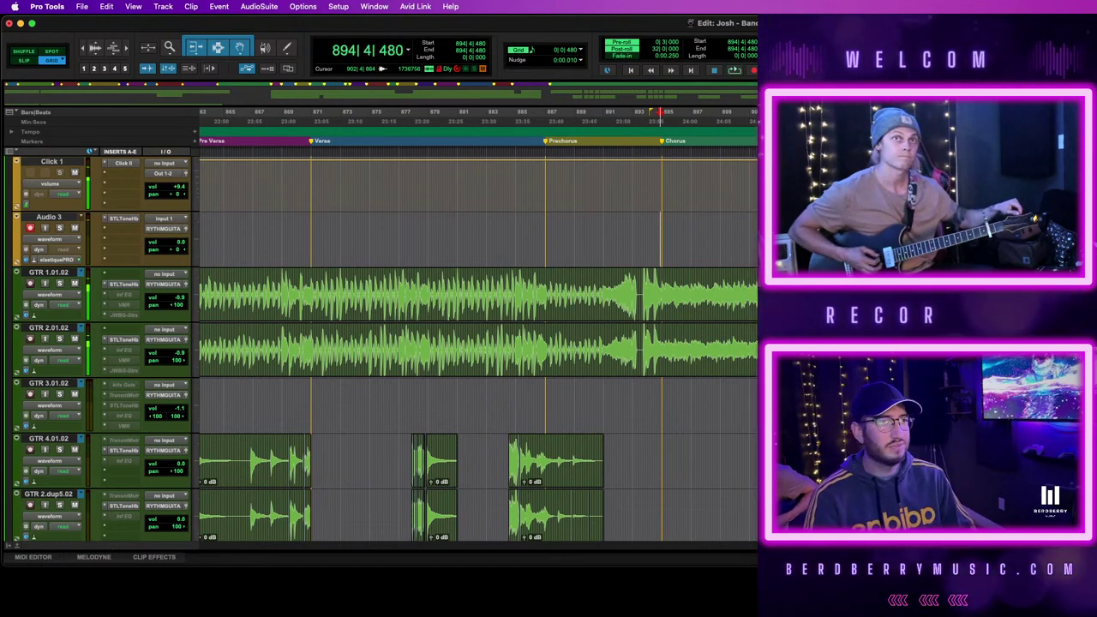
click(1027, 239)
key(space)
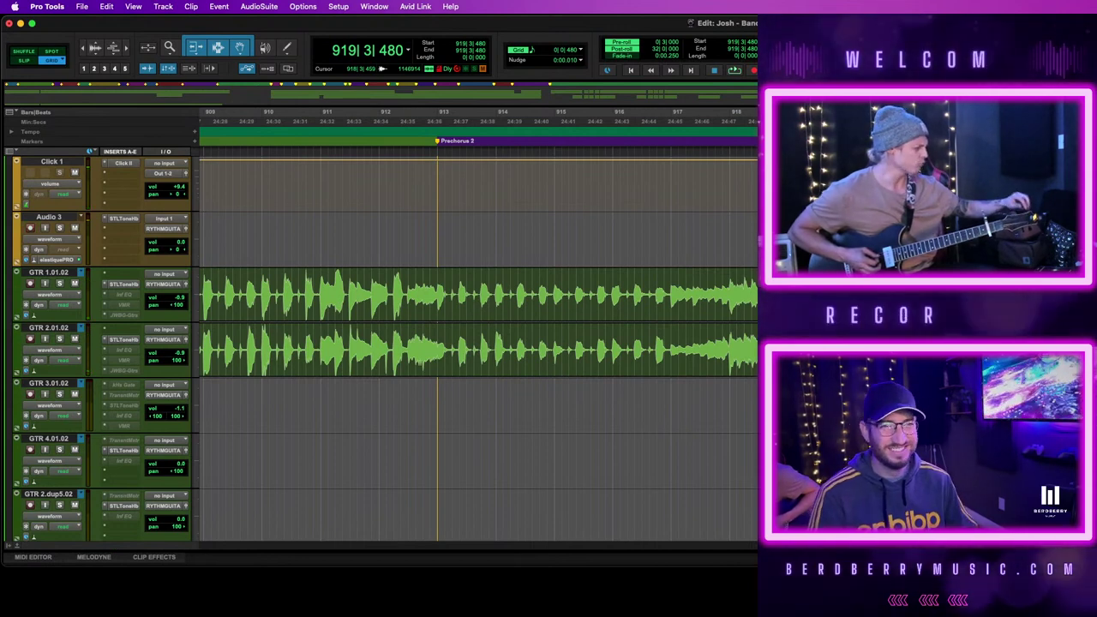
Examine the OCT, Lead and GTR layers across the Verse, Prechorus and Chorus
scroll(632, 318, down, 5)
scroll(632, 318, left, 5)
scroll(612, 318, down, 5)
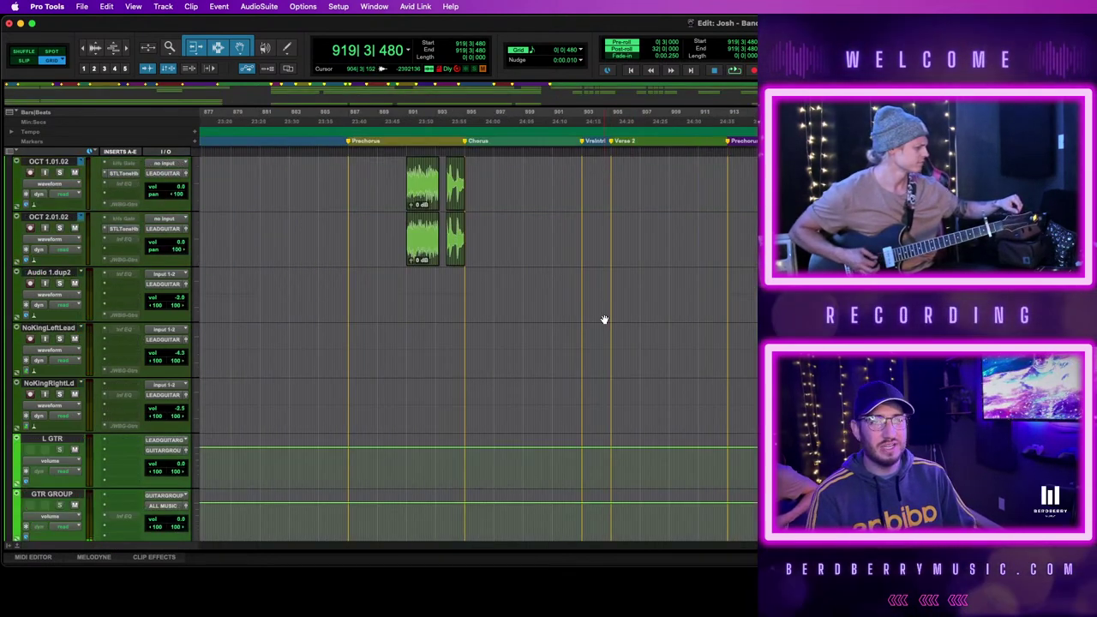
scroll(604, 320, up, 4)
scroll(604, 319, left, 3)
scroll(604, 319, up, 3)
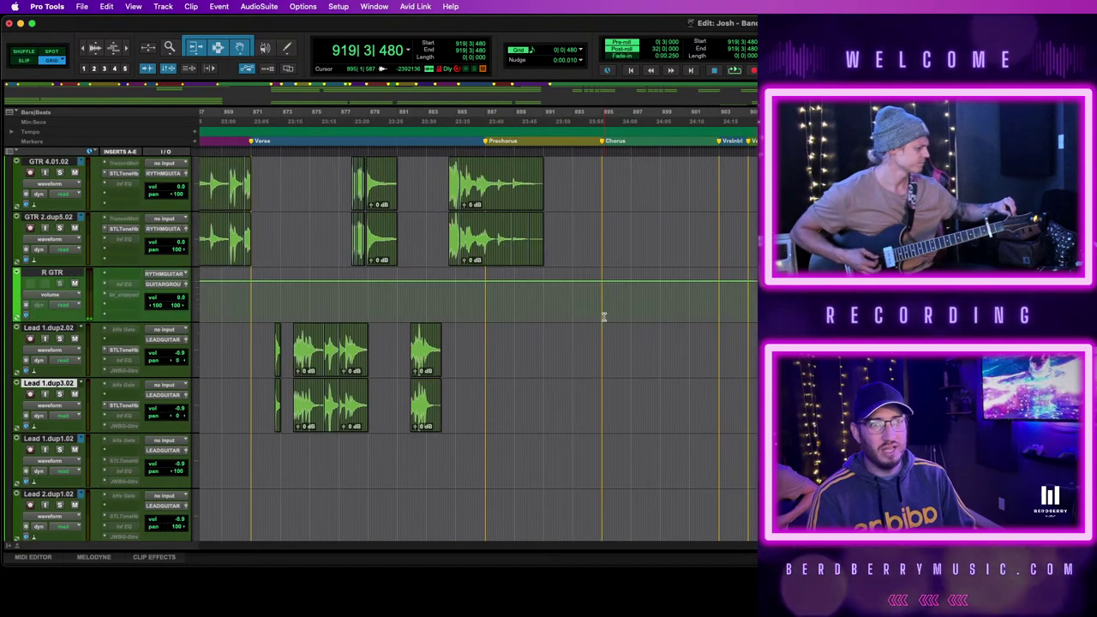
scroll(604, 317, up, 3)
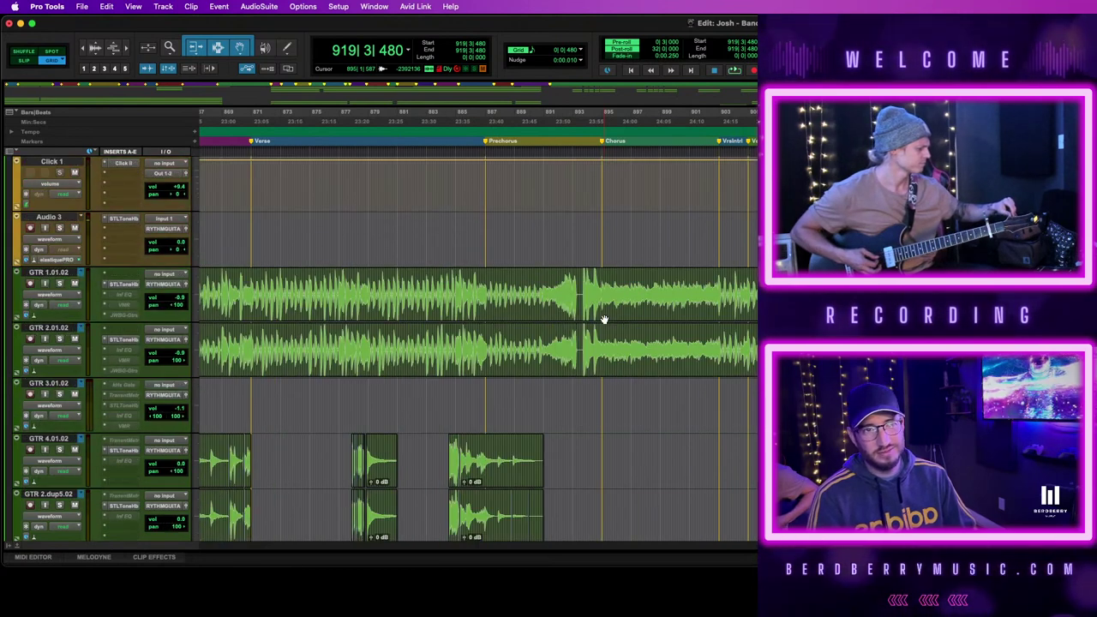
Place the edit cursor at 893|4|000 and examine the guitar and octave waveforms at the end of the Prechorus
click(581, 231)
key(t)
key(t)
key(t)
key(t)
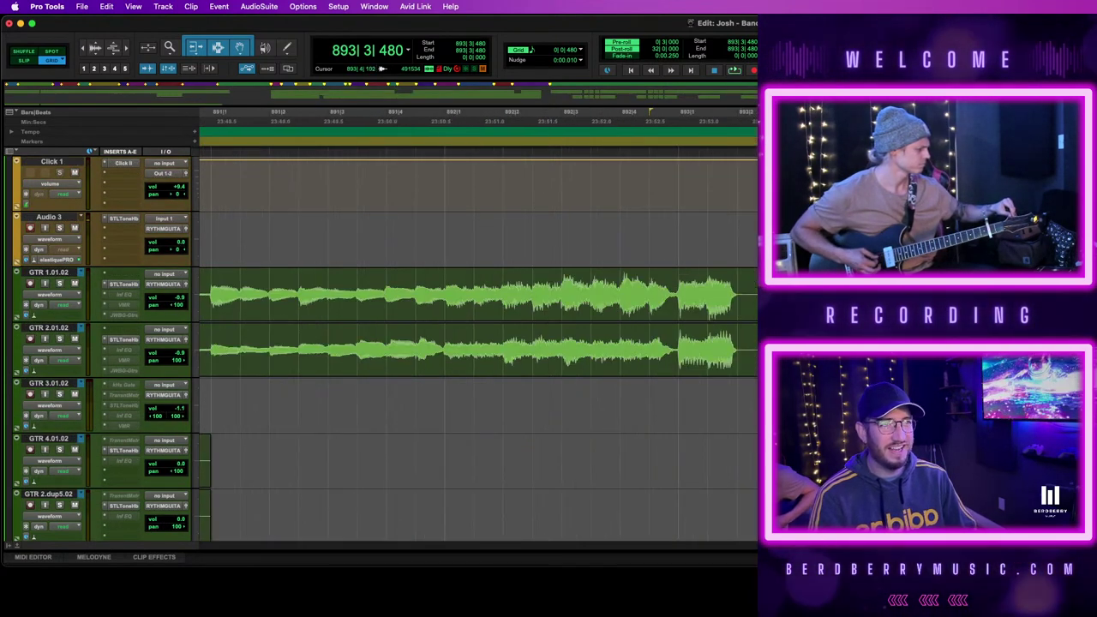
key(super+bracketleft)
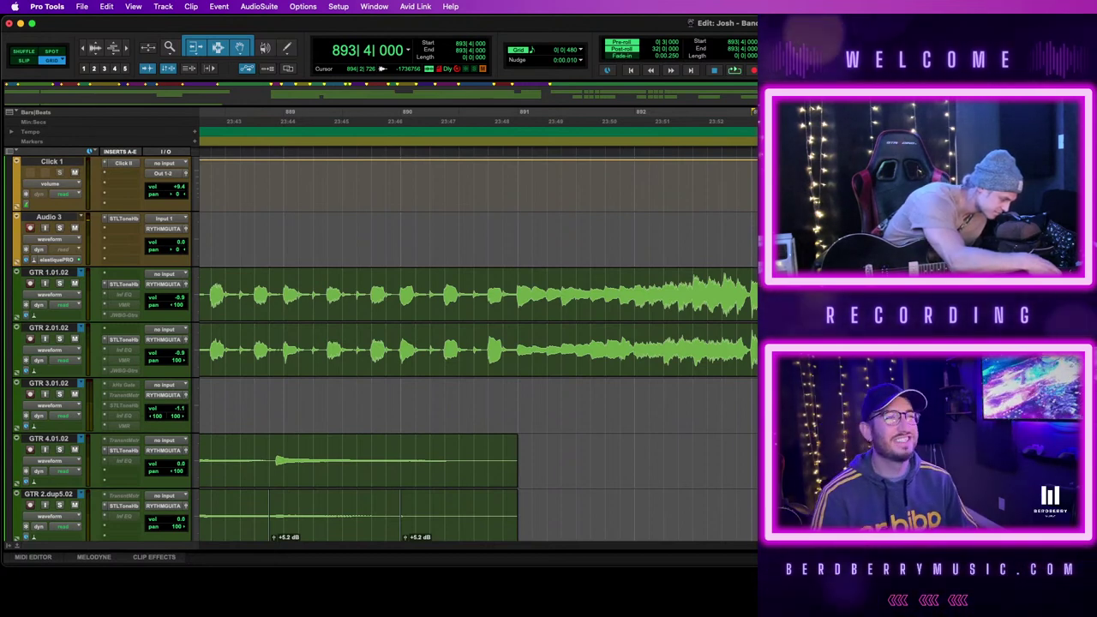
key(super+bracketleft)
scroll(476, 347, down, 5)
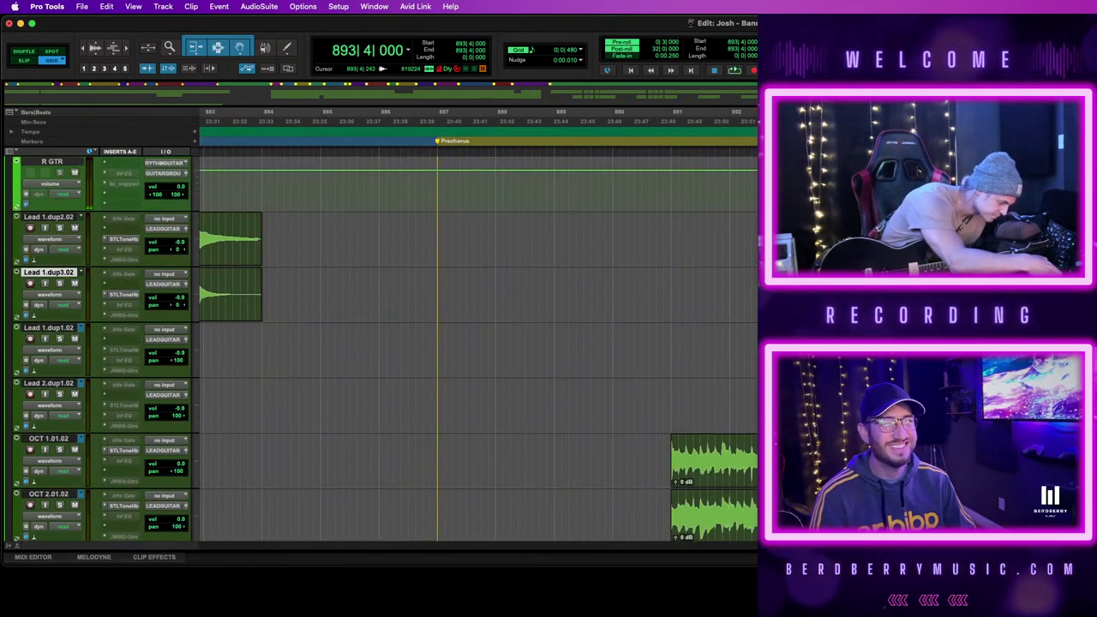
scroll(475, 347, down, 3)
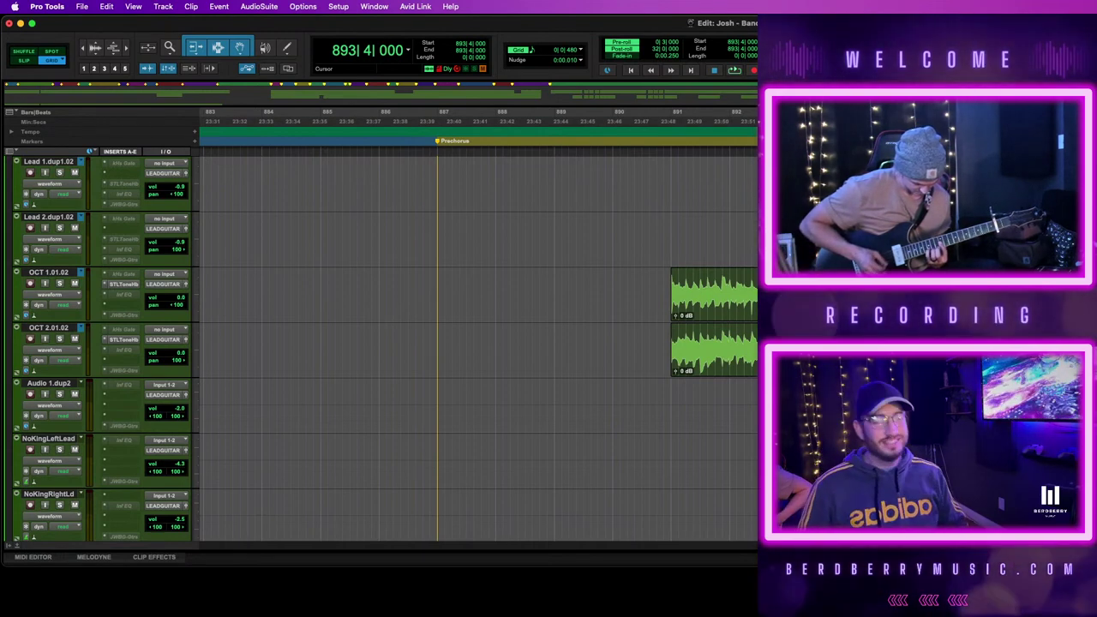
Review the arrangement from the Heavy Intro to the Chorus and select GTR 4.01.02's Pre Verse clip at 863|1|000
key(r)
scroll(477, 346, up, 10)
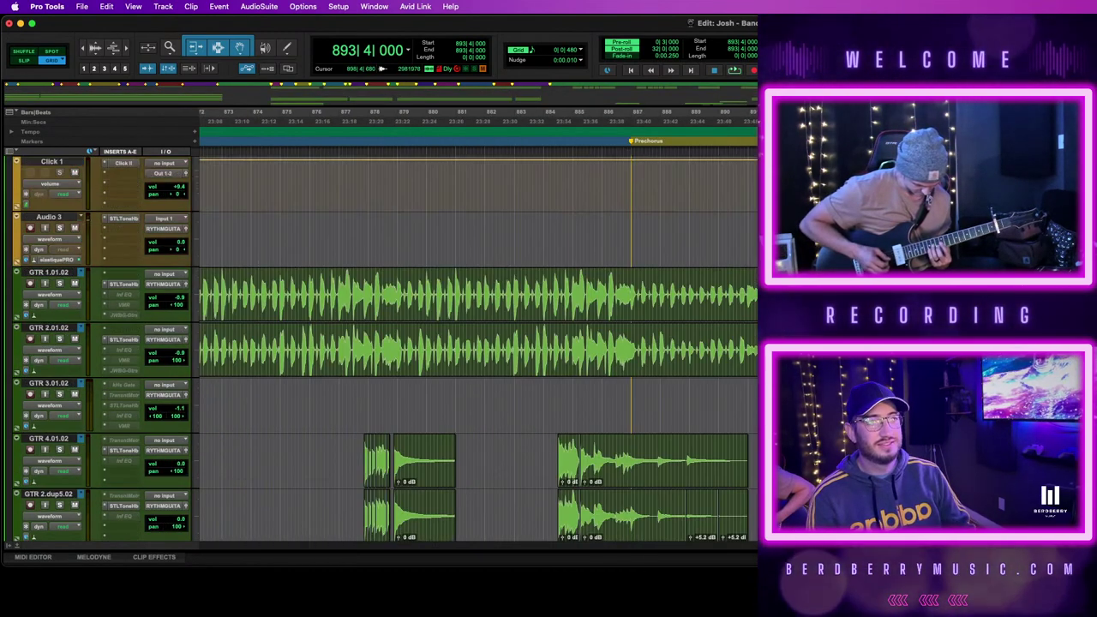
scroll(477, 346, right, 2)
scroll(478, 351, right, 5)
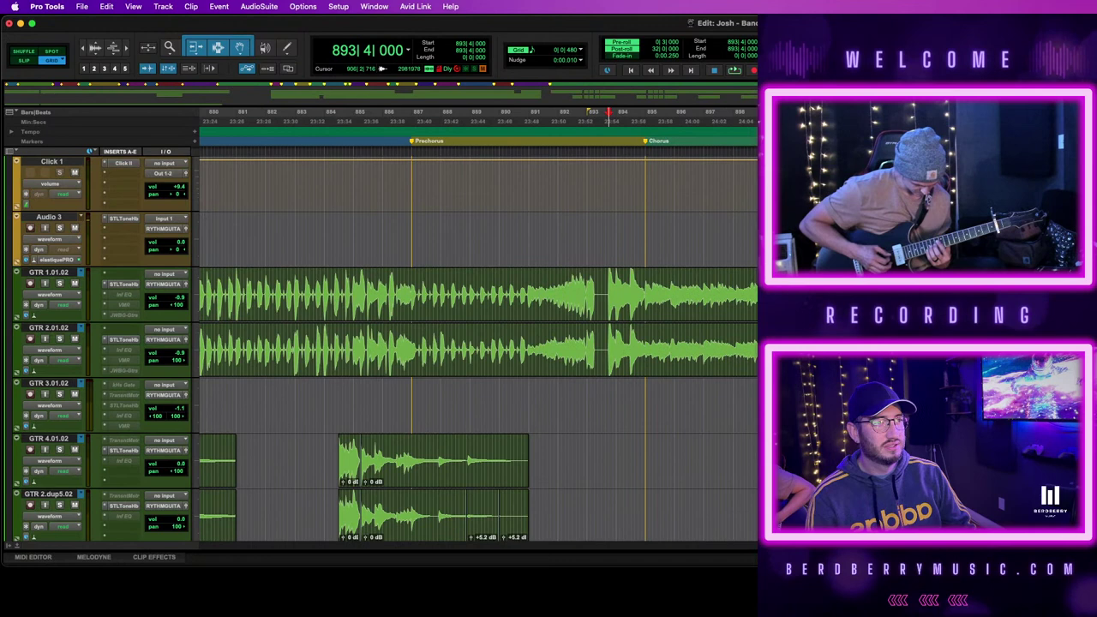
scroll(478, 351, right, 6)
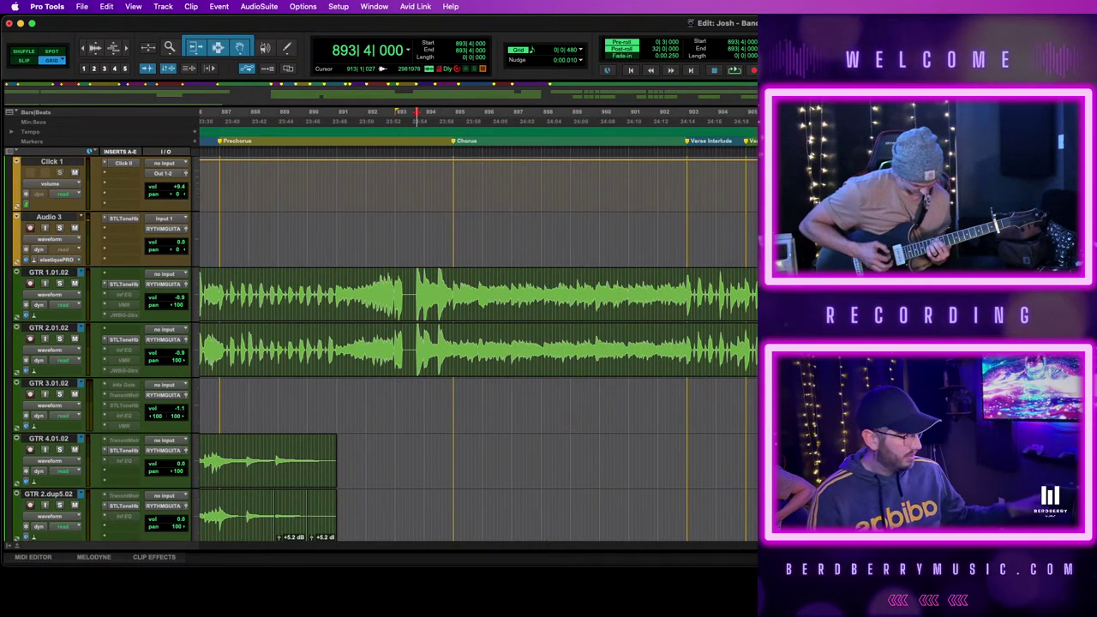
key(r)
key(r)
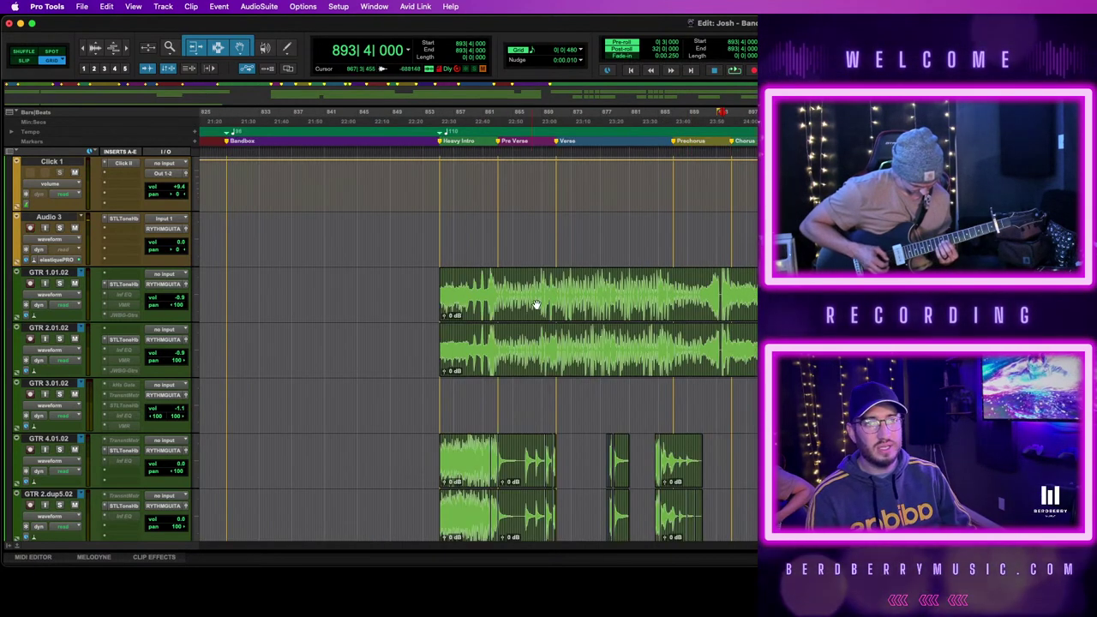
click(489, 283)
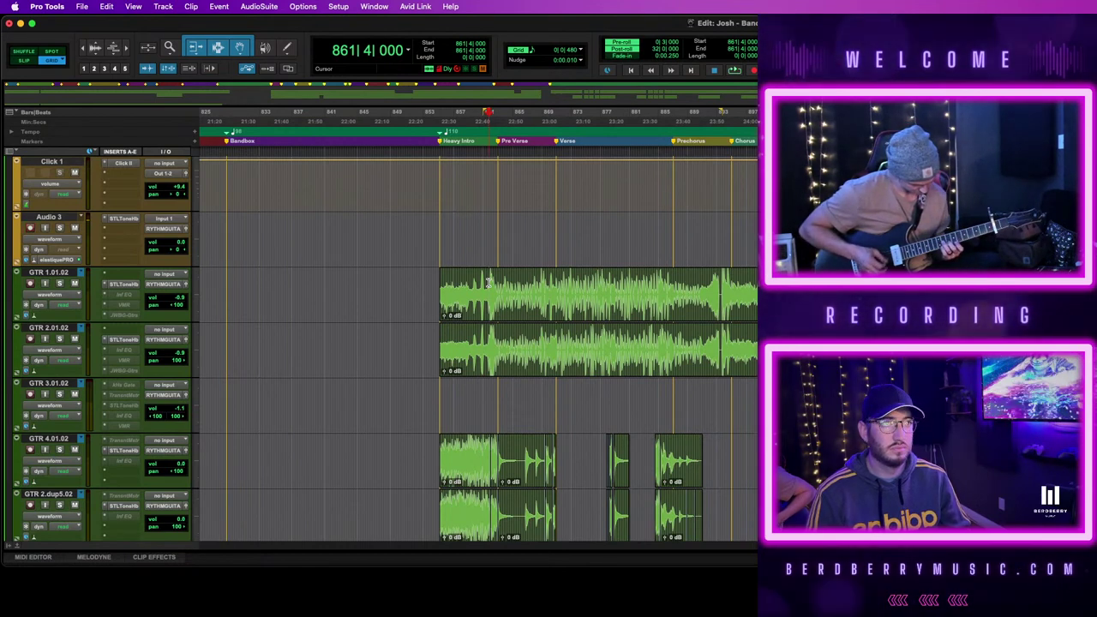
click(509, 474)
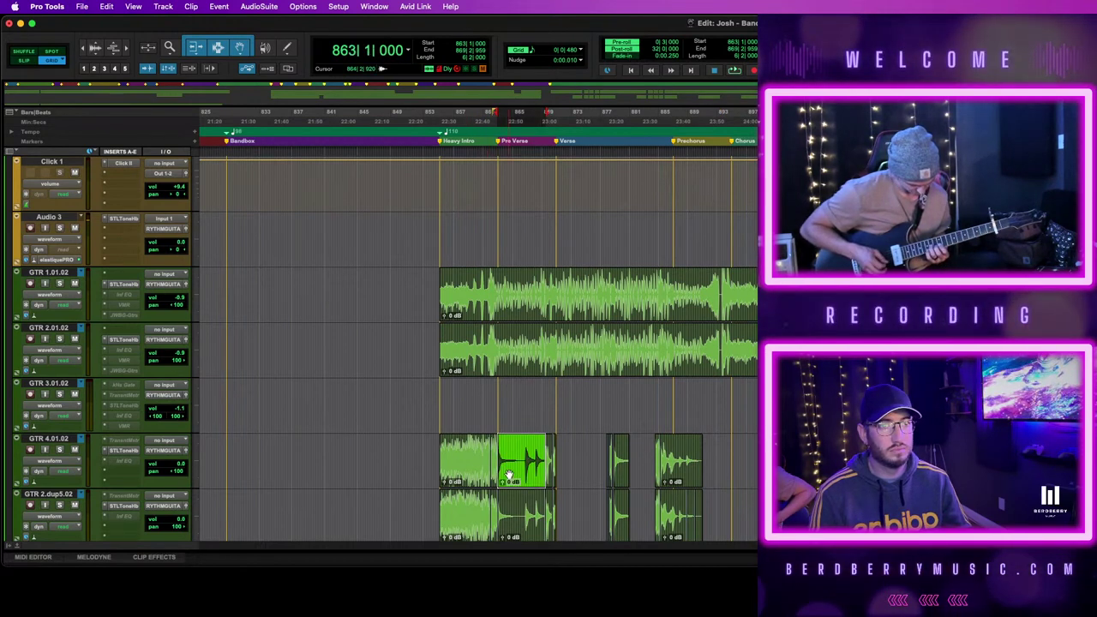
Copy the Pre Verse clips at 863|1|000 on GTR 4.01.02 and GTR 2.dup5.02 to 913|1|000
key(shift+Tab)
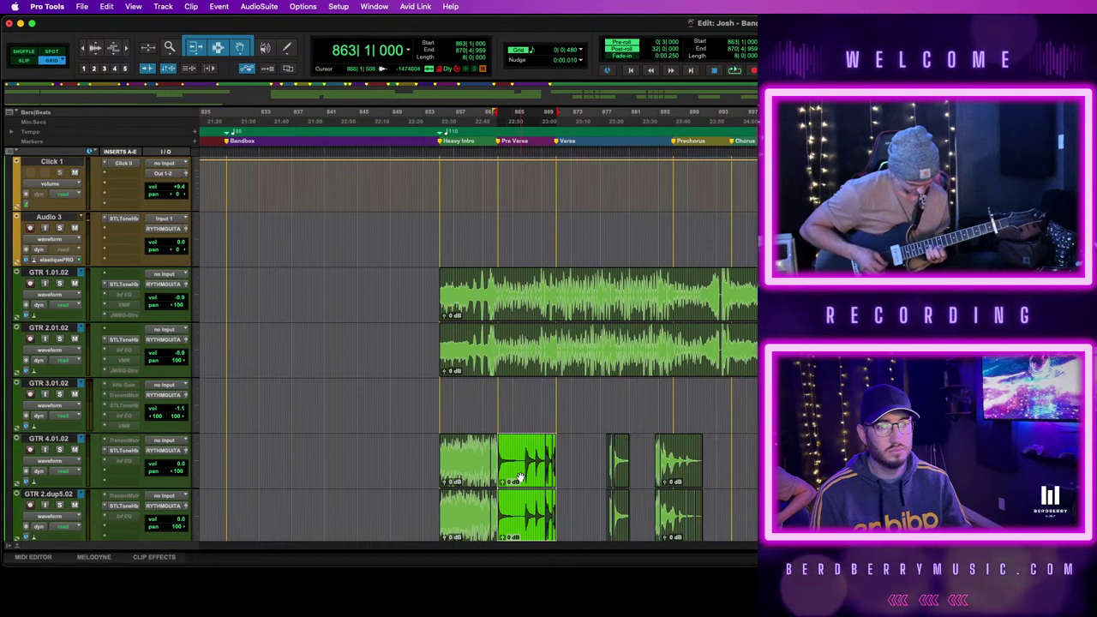
key(shift+semicolon)
drag(520, 476, 886, 476)
key(t)
key(t)
key(t)
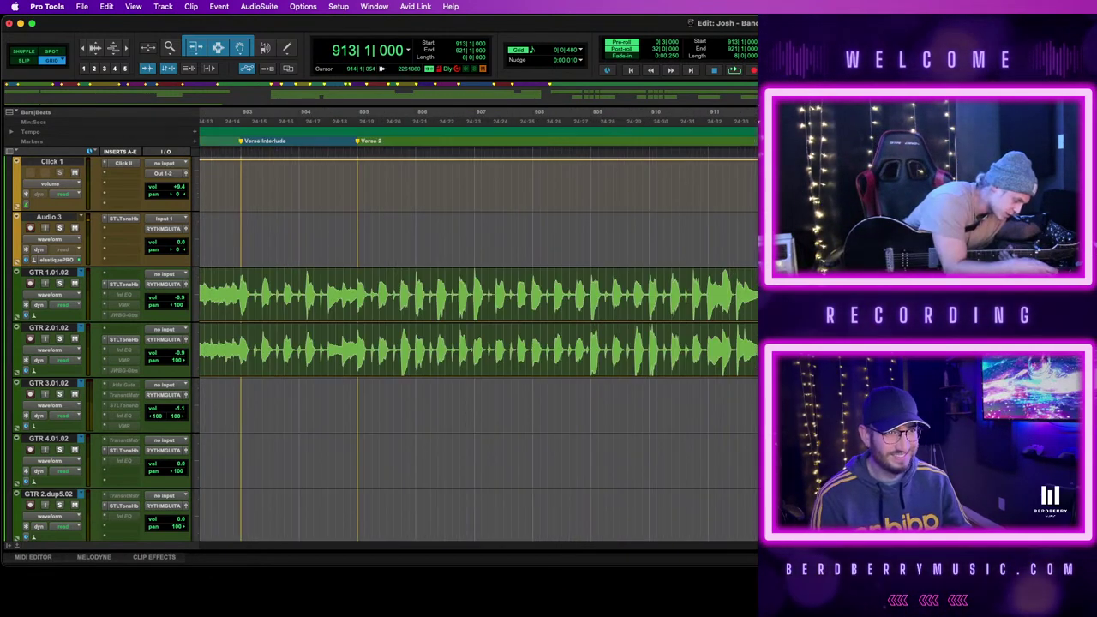
Copy the Heavy Intro clips at 855|1|000 on GTR 4.01.02 and GTR 2.dup5.02 to 939|1|000
key(r)
key(r)
key(r)
scroll(729, 451, up, 2)
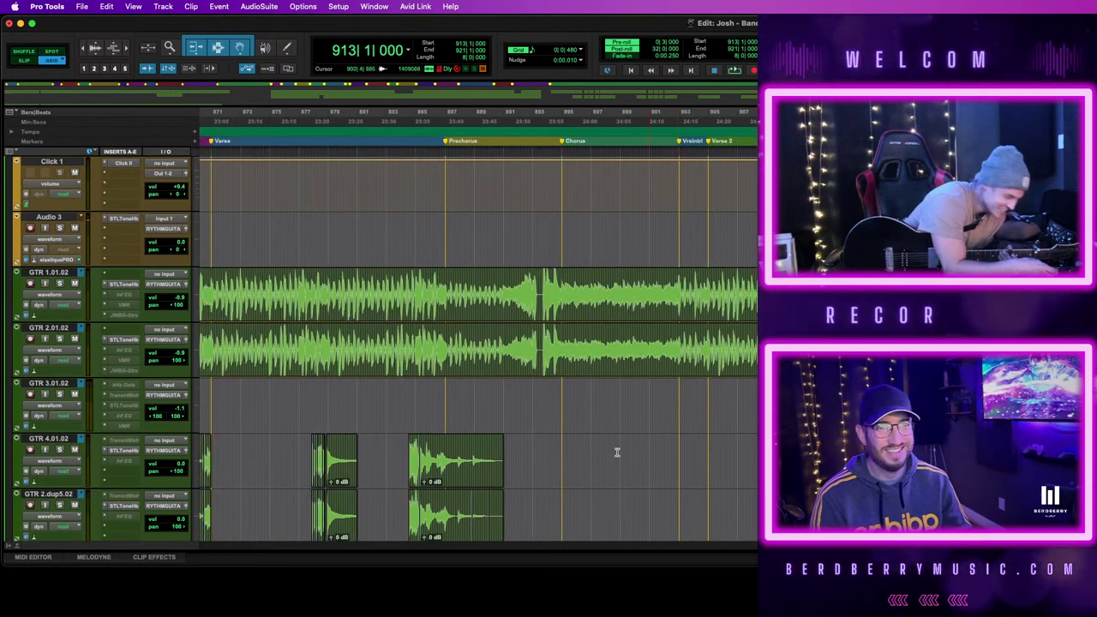
scroll(588, 452, left, 3)
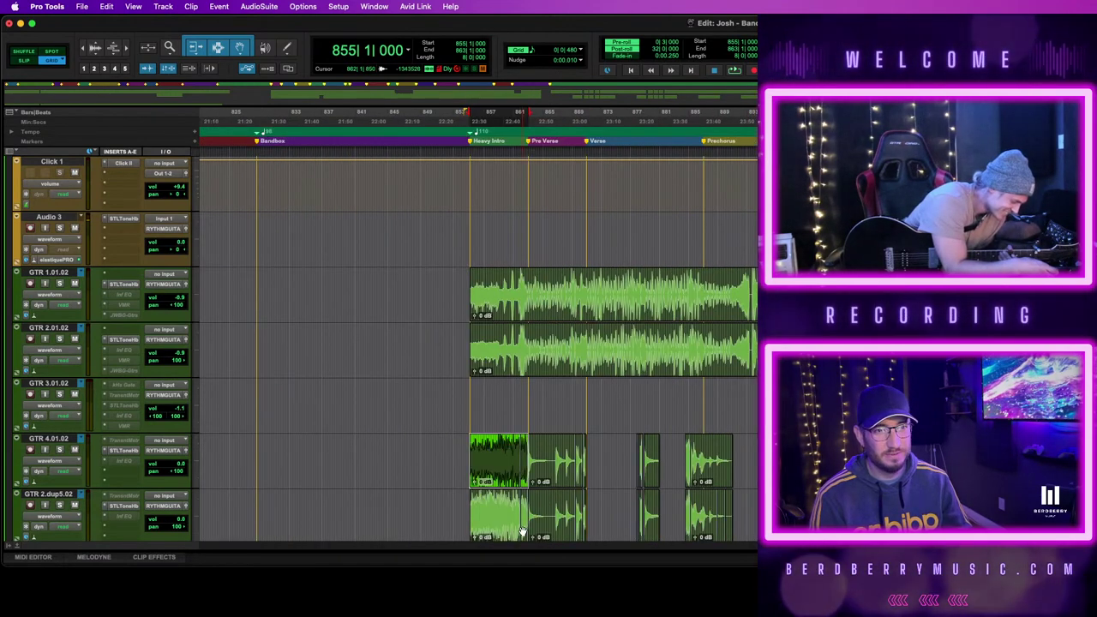
shift+click(521, 532)
drag(497, 474, 1095, 463)
key(t)
key(t)
key(t)
key(t)
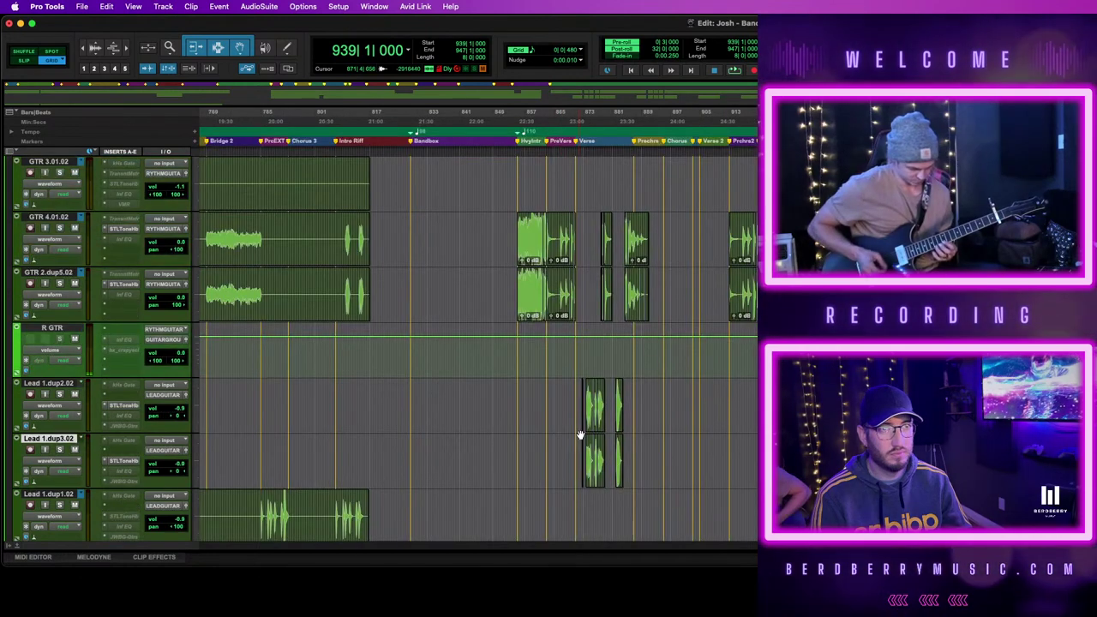
Select the Chorus range from 895|1|000 to 902|4|480 on GTR 3.01.02
scroll(580, 436, up, 2)
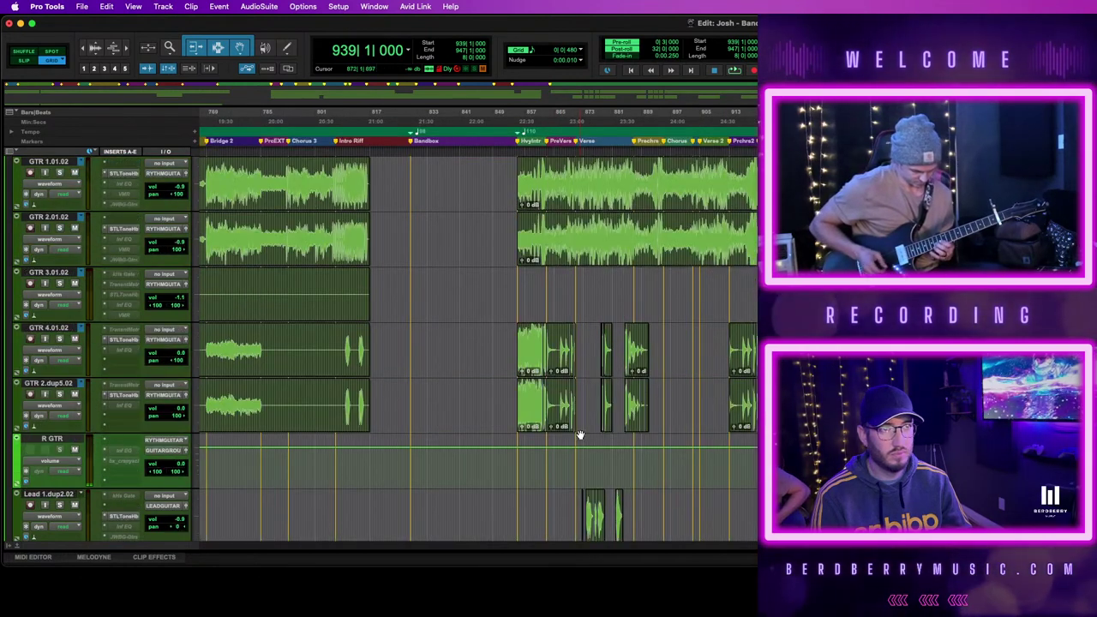
scroll(580, 435, up, 1)
key(t)
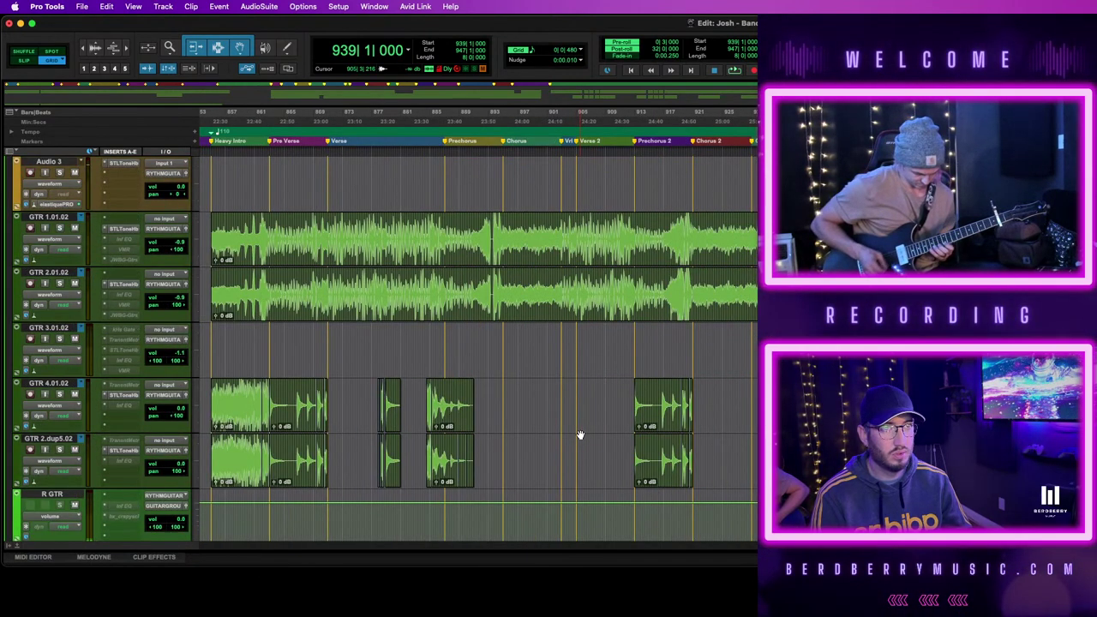
scroll(579, 435, left, 5)
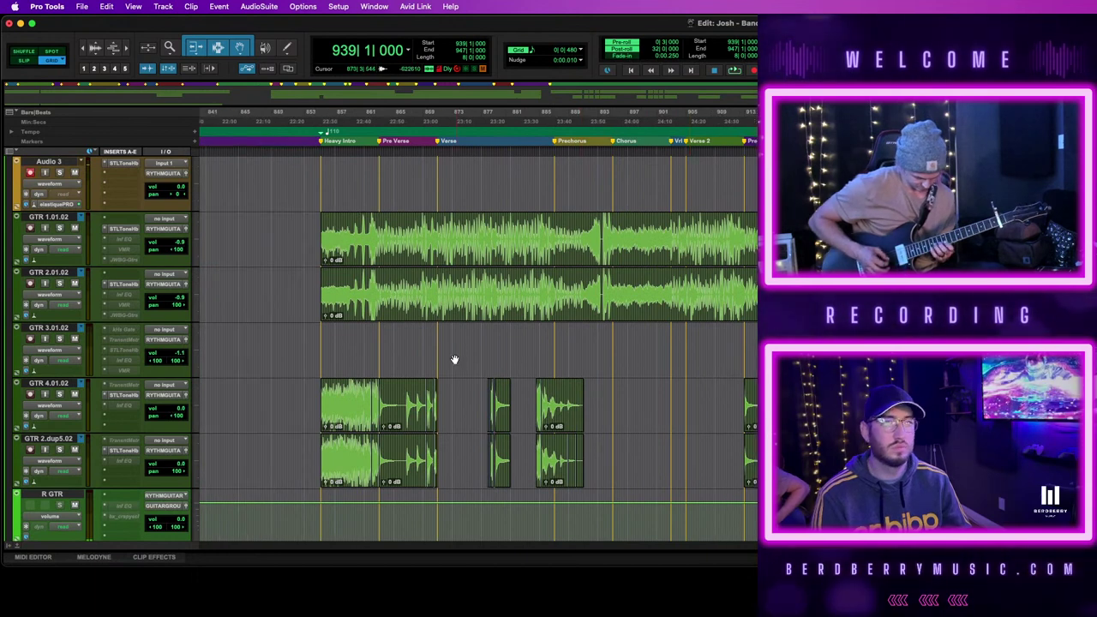
click(551, 345)
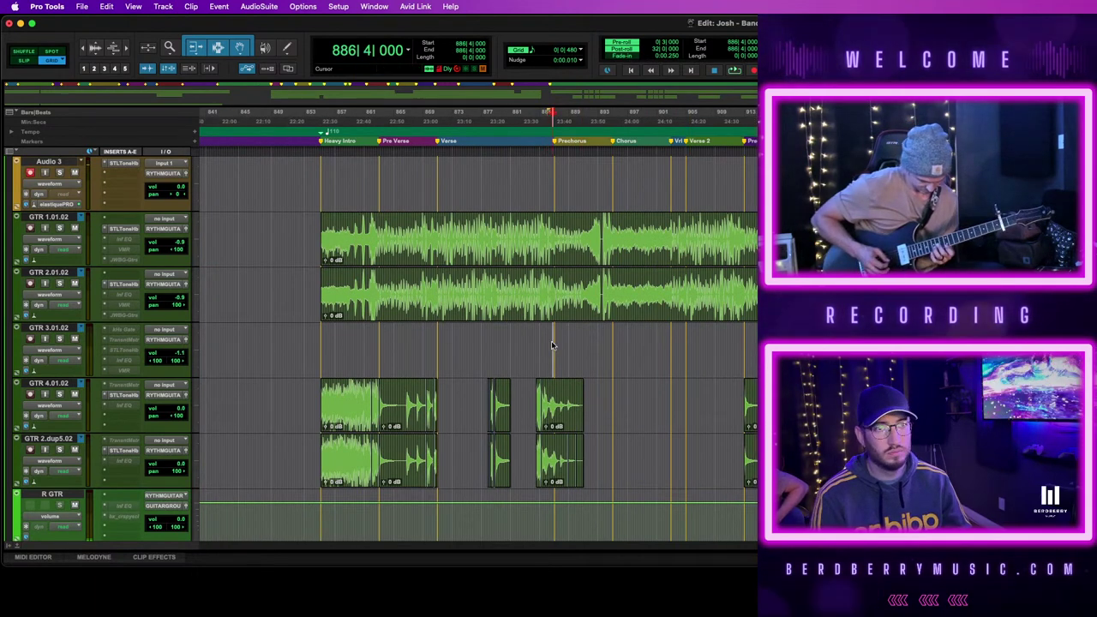
drag(612, 343, 671, 347)
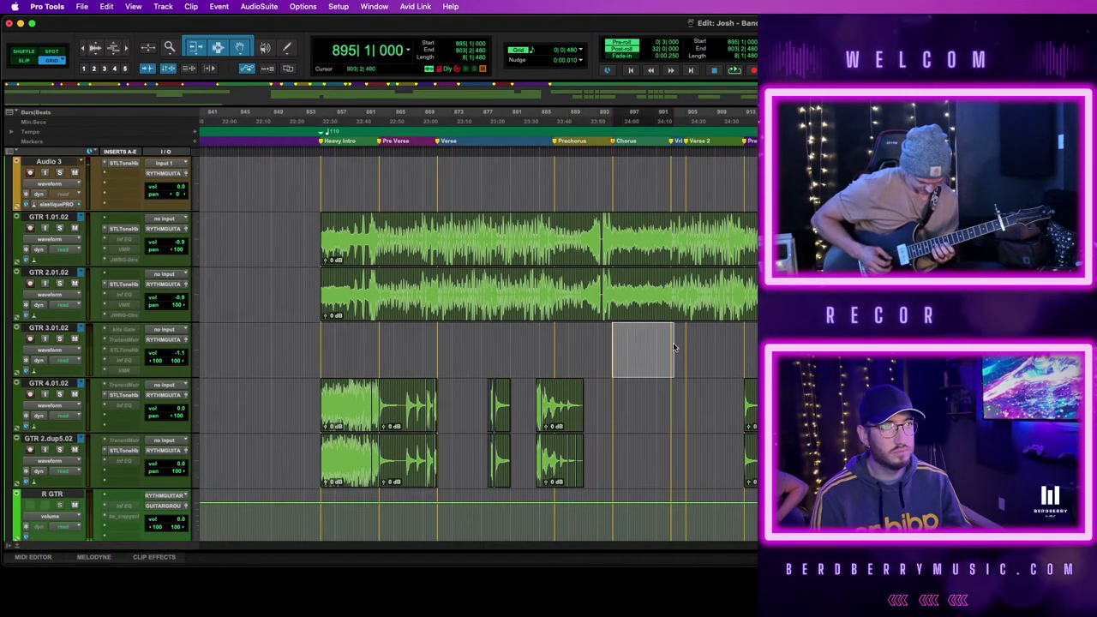
key(super+bracketright)
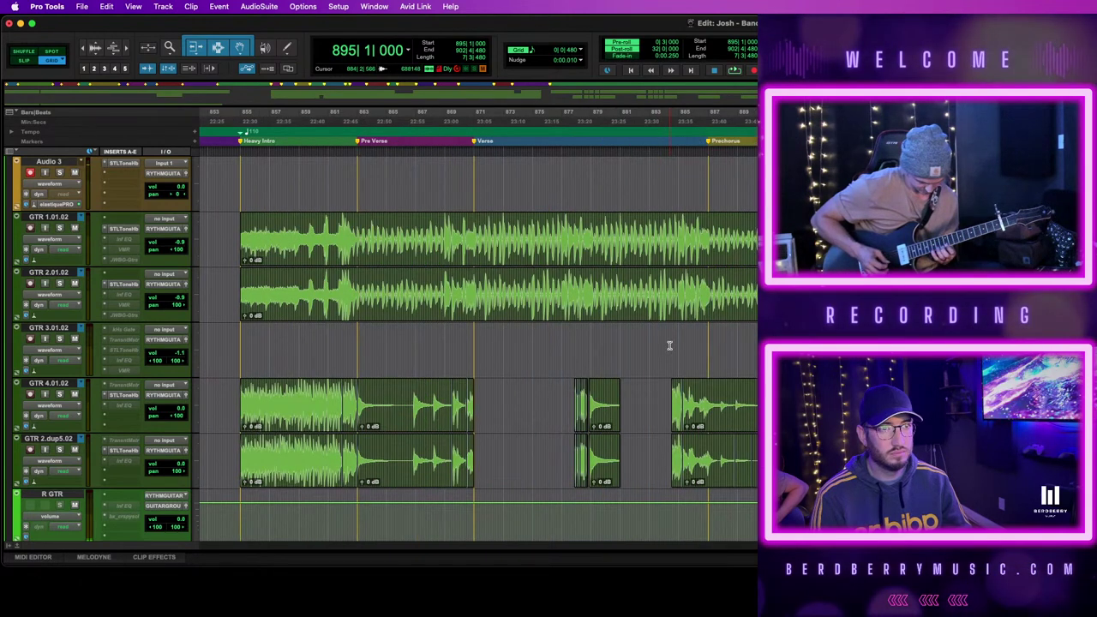
key(super+bracketleft)
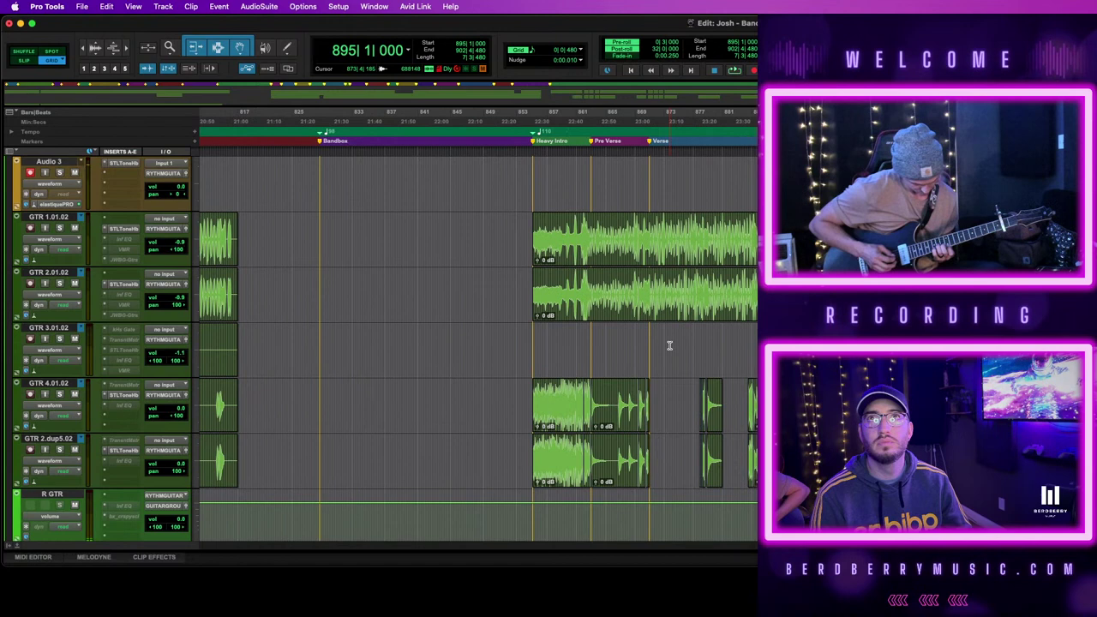
scroll(669, 346, right, 4)
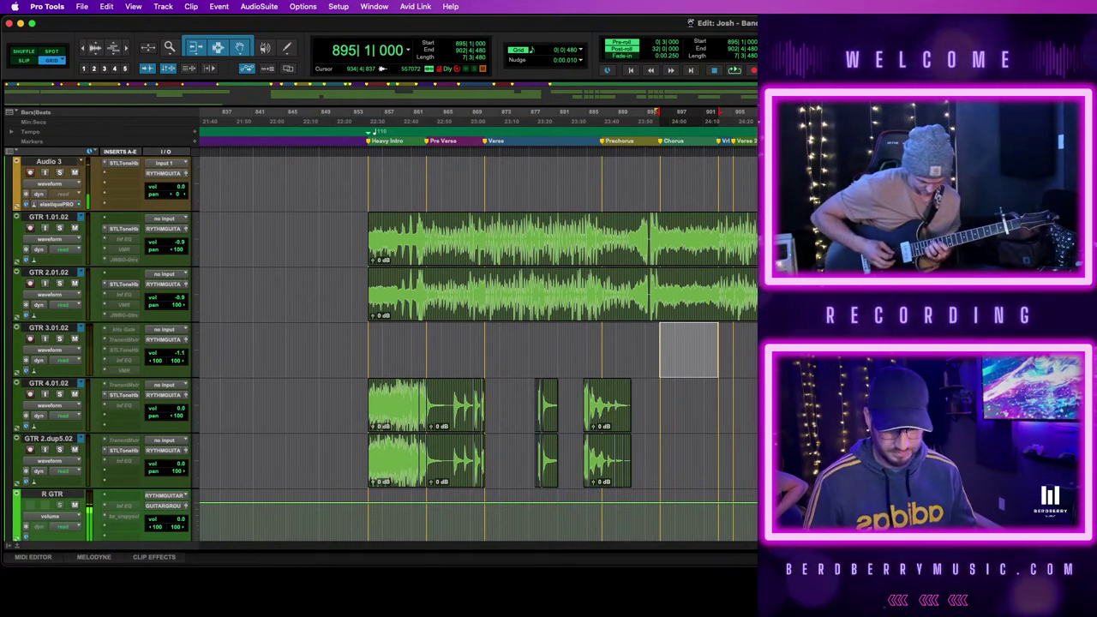
Place the edit cursor at the start of the Chorus, 895|1|000
key(t)
key(t)
key(t)
key(super+bracketright)
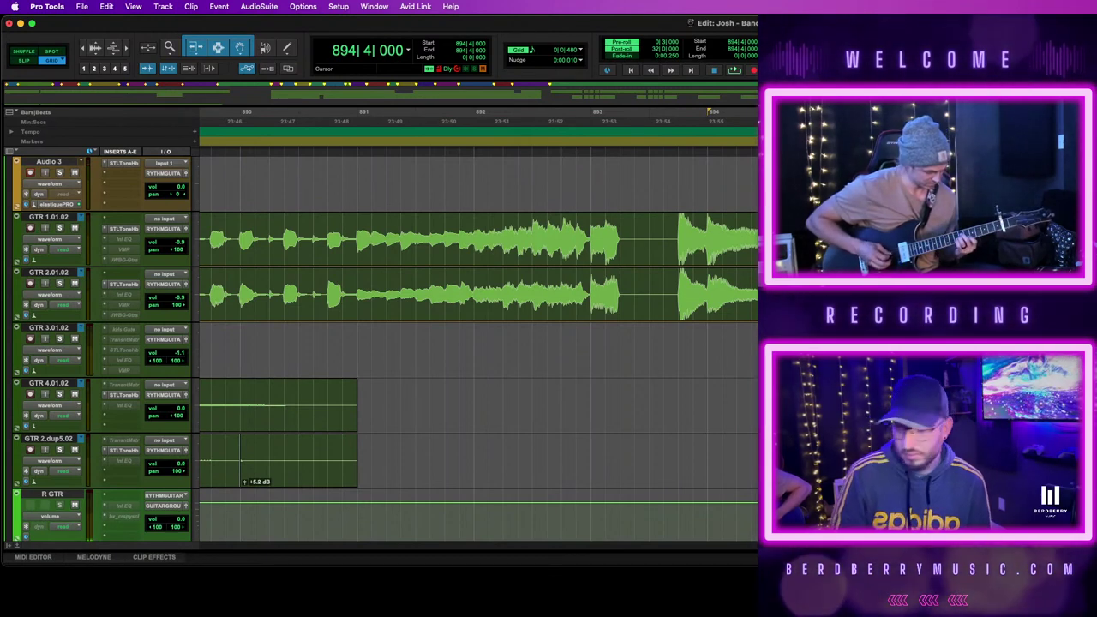
click(824, 231)
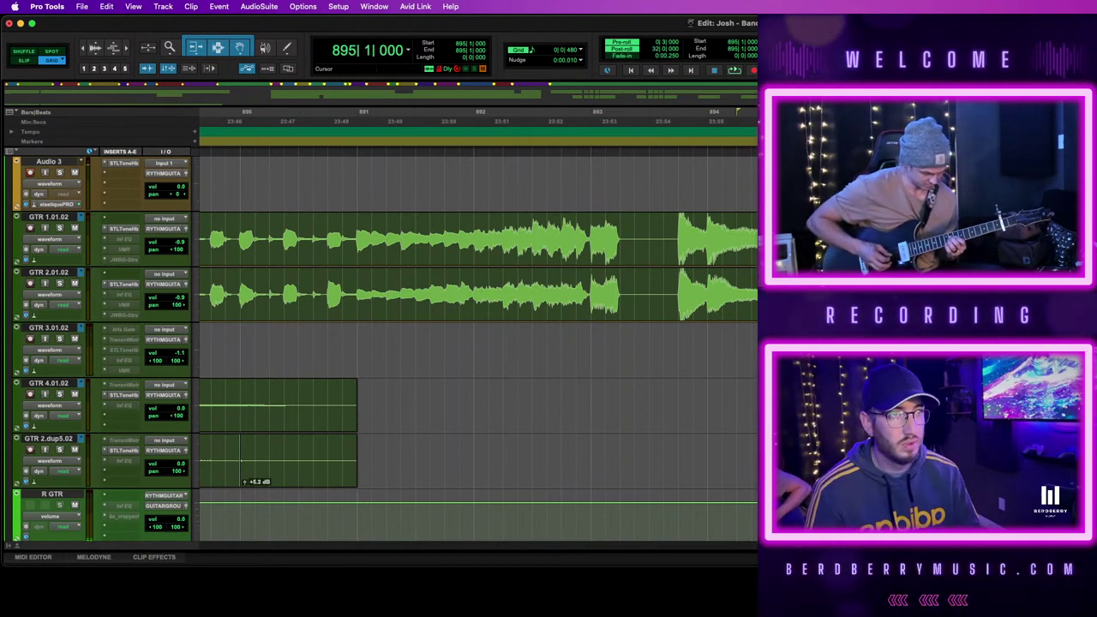
Select bars 895 to 903 on GTR 1.01.02 and GTR 2.01.02 and examine the guitar clips in the sections before the chorus
drag(824, 232, 1095, 231)
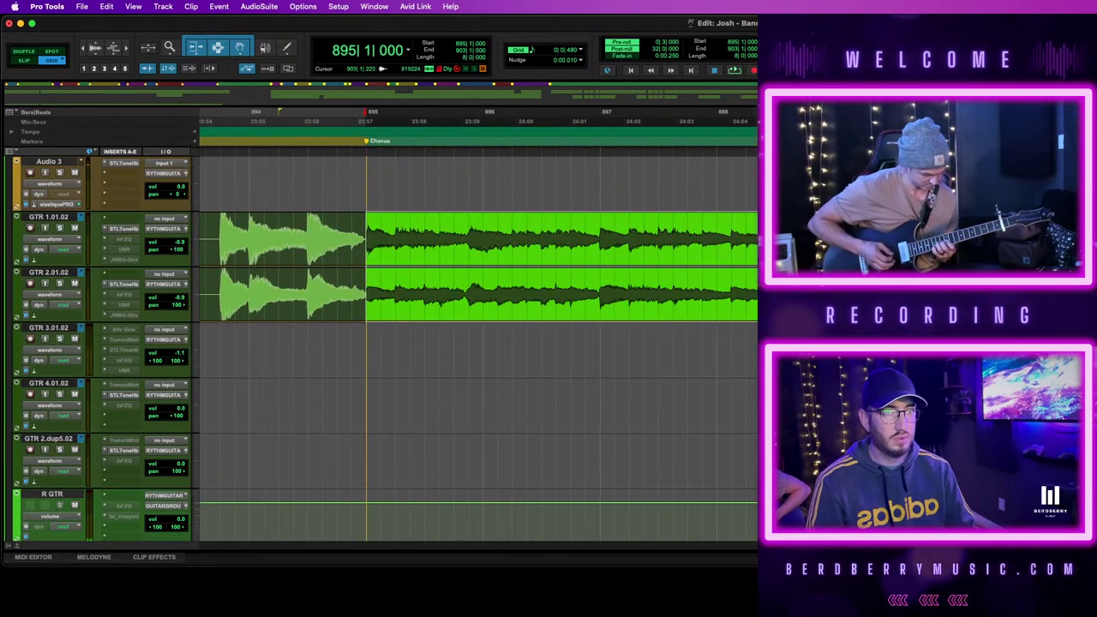
key(r)
key(r)
key(r)
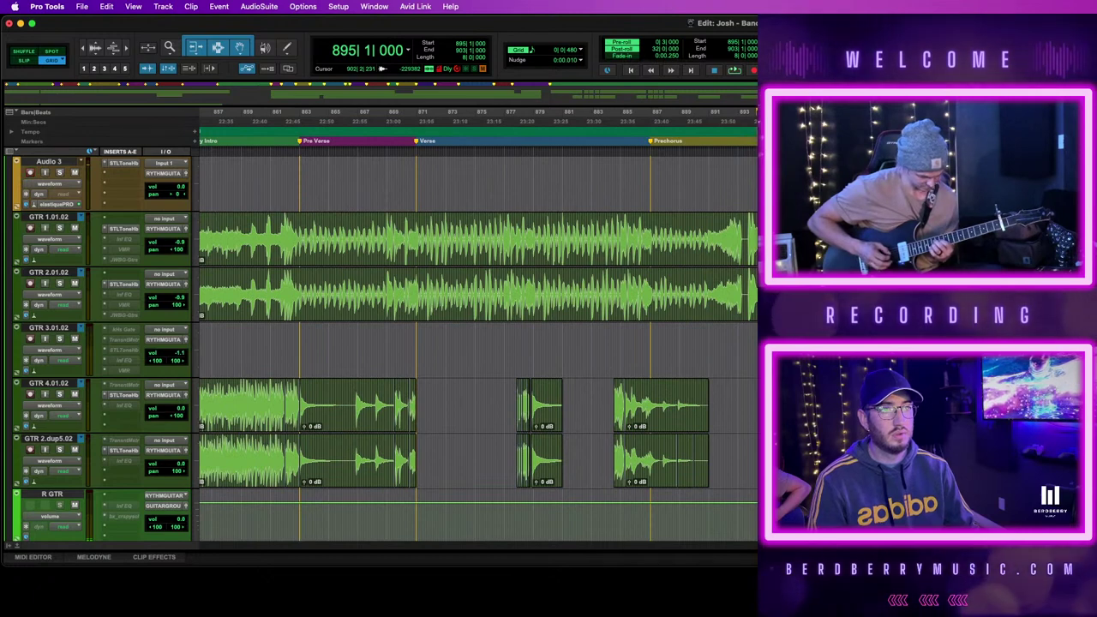
key(r)
scroll(478, 347, right, 1)
scroll(439, 363, right, 10)
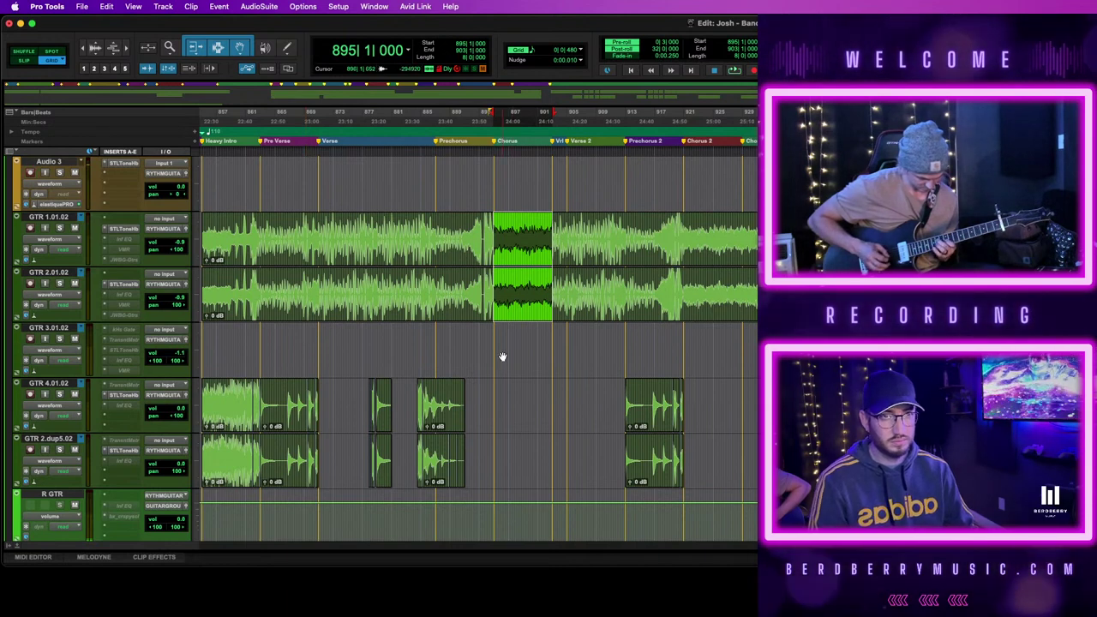
key(t)
key(t)
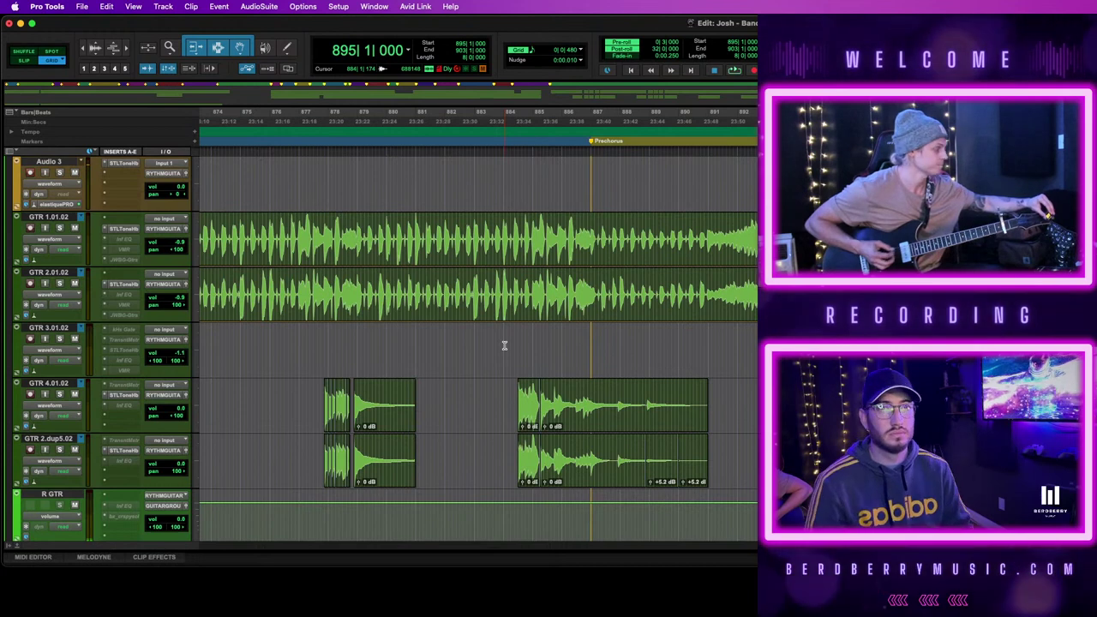
Enable input monitoring on Audio 3 and record a guitar take from 894|4|480 into the chorus
click(45, 172)
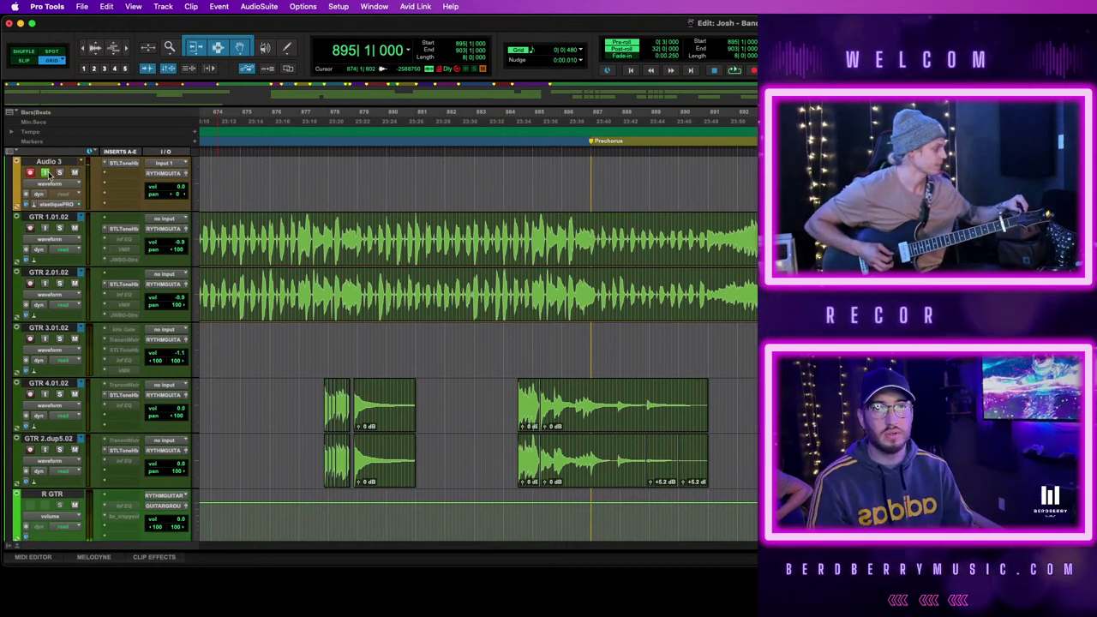
key(space)
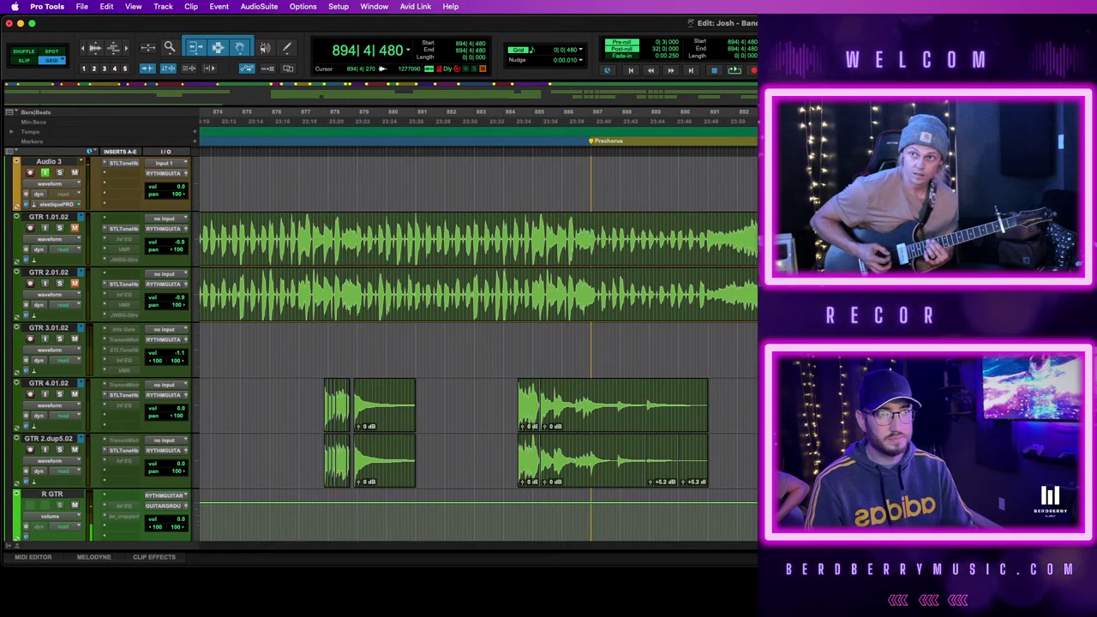
key(t)
key(t)
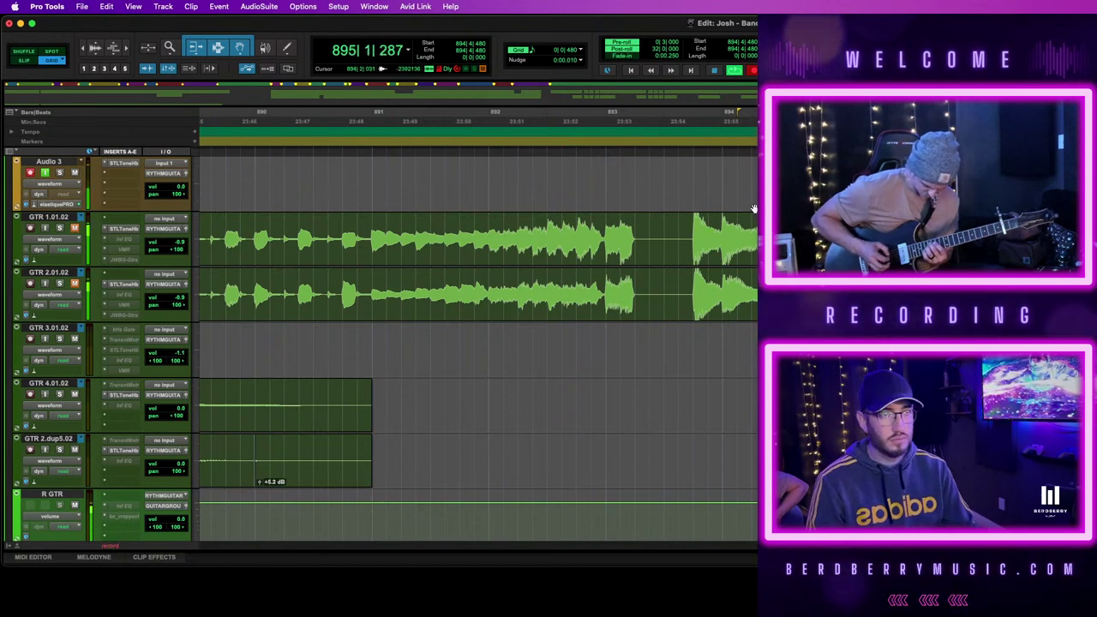
key(r)
key(r)
scroll(754, 207, right, 3)
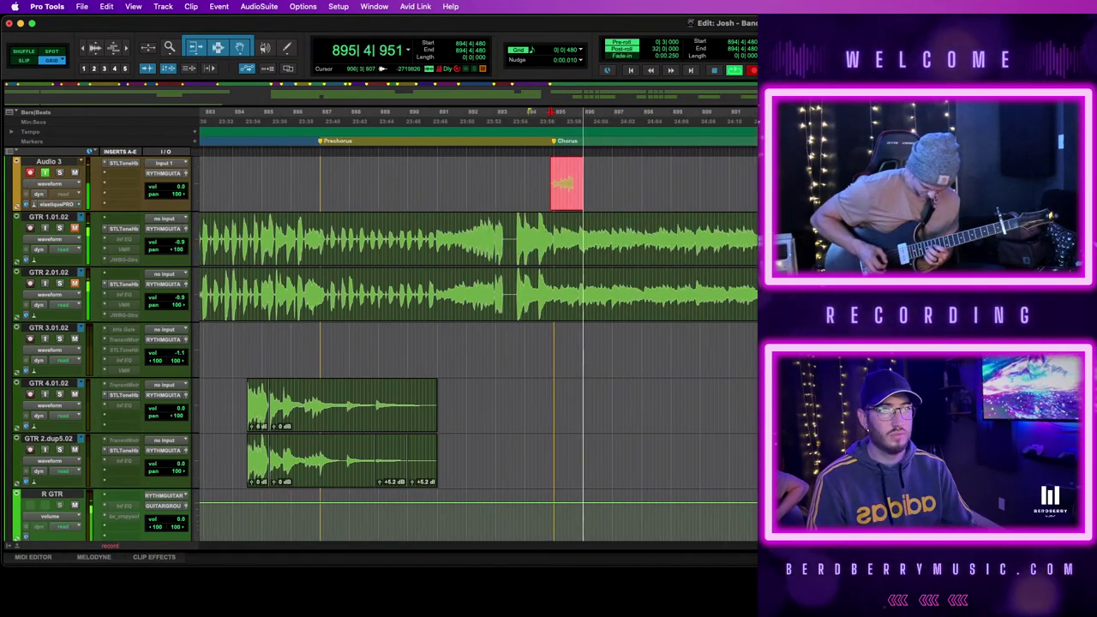
key(t)
key(t)
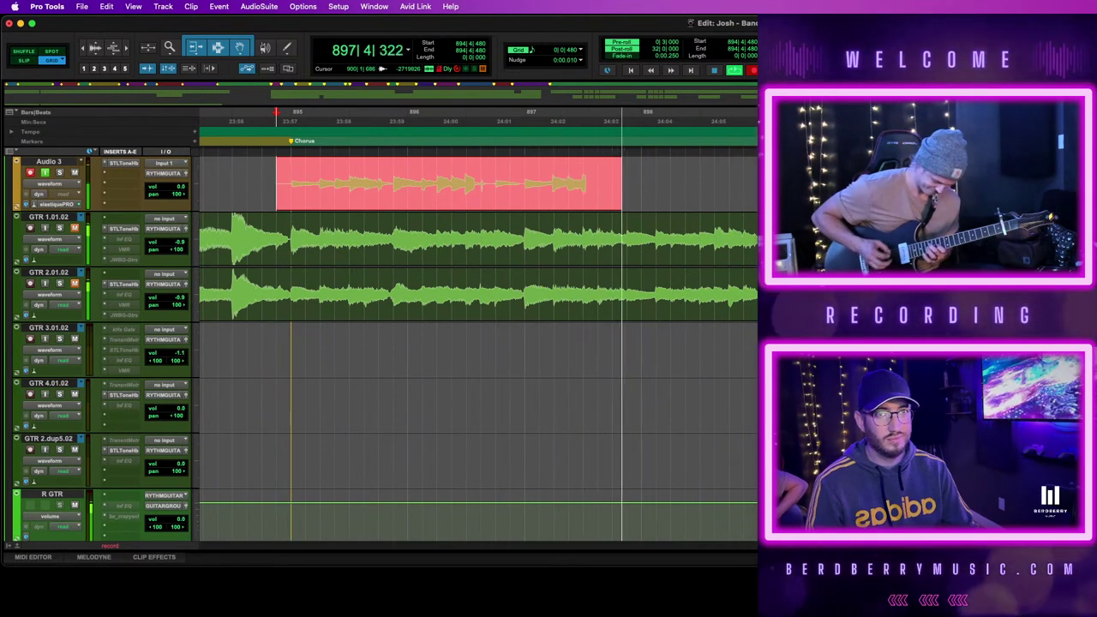
key(space)
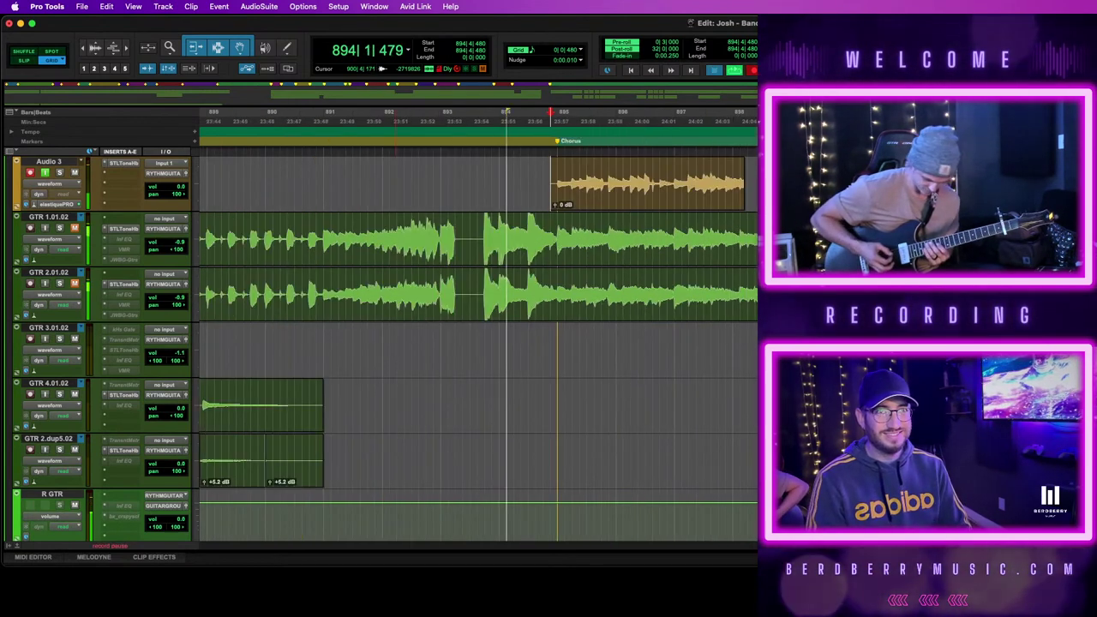
Re-record the guitar on Audio 3 from 894|4|480 through the chorus, restarting the take once
key(t)
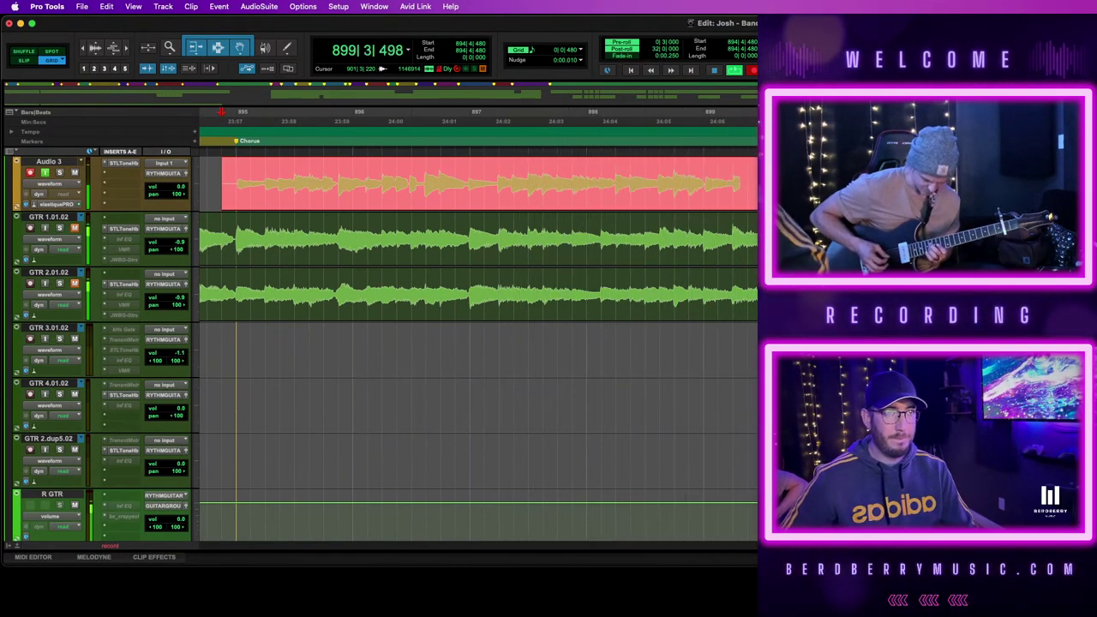
key(space)
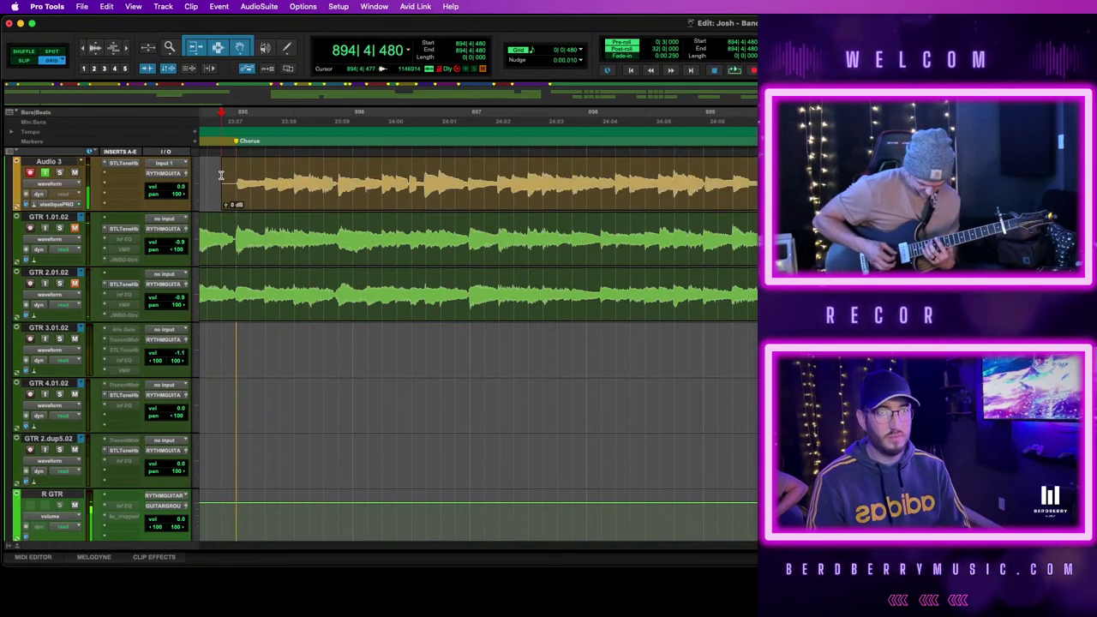
key(r)
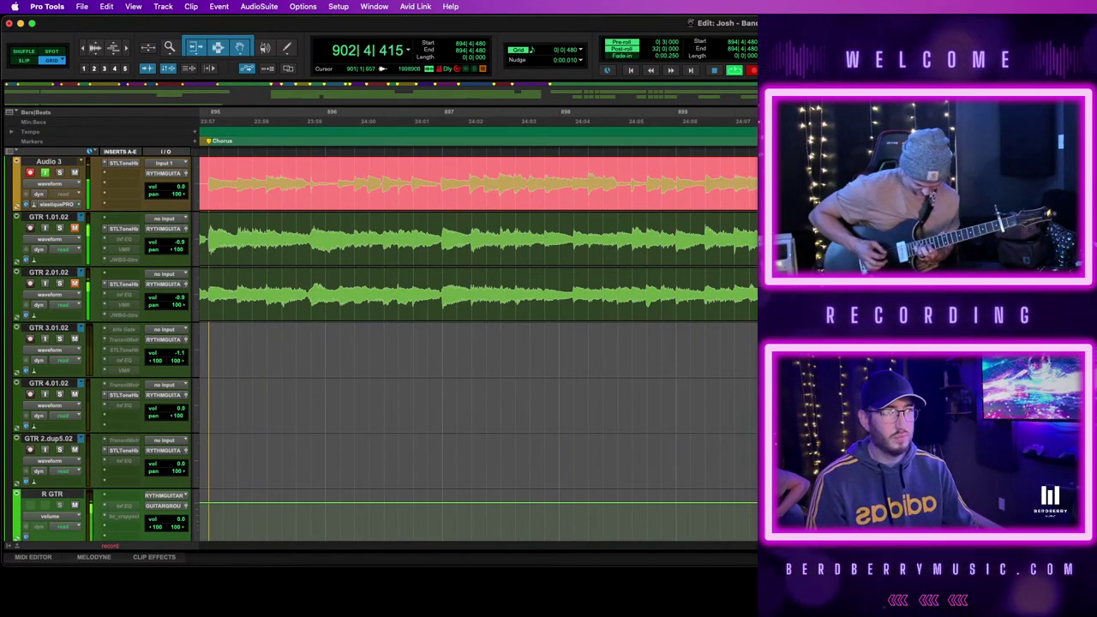
key(space)
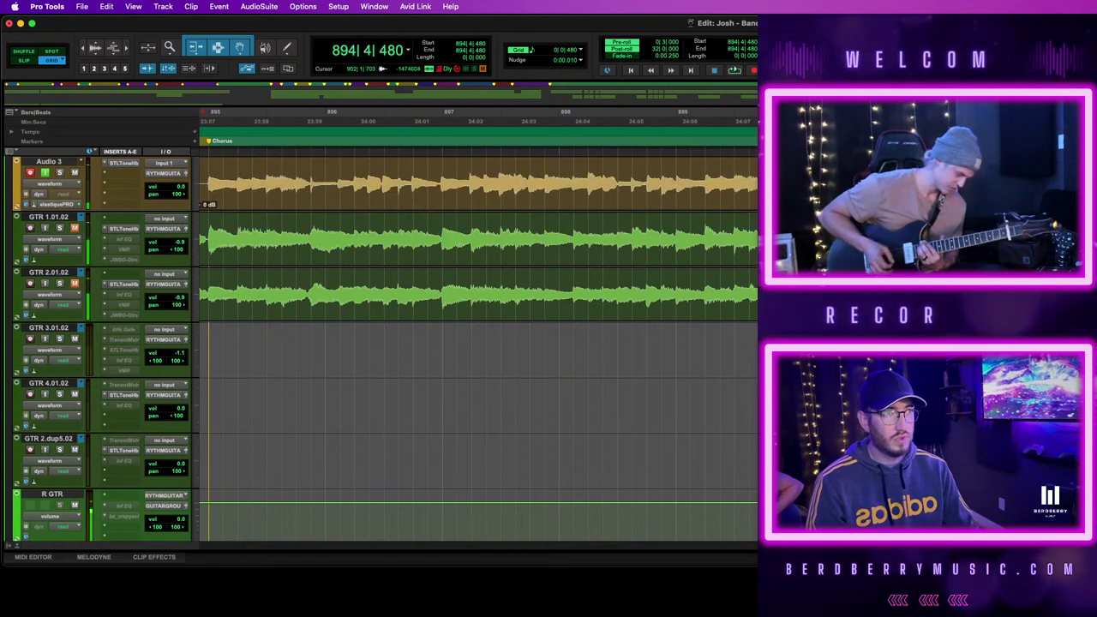
Select Audio 3 from 894|4|480 to 903|1|000 and re-record the first part of the chorus over it
key(alt+0)
key(Return)
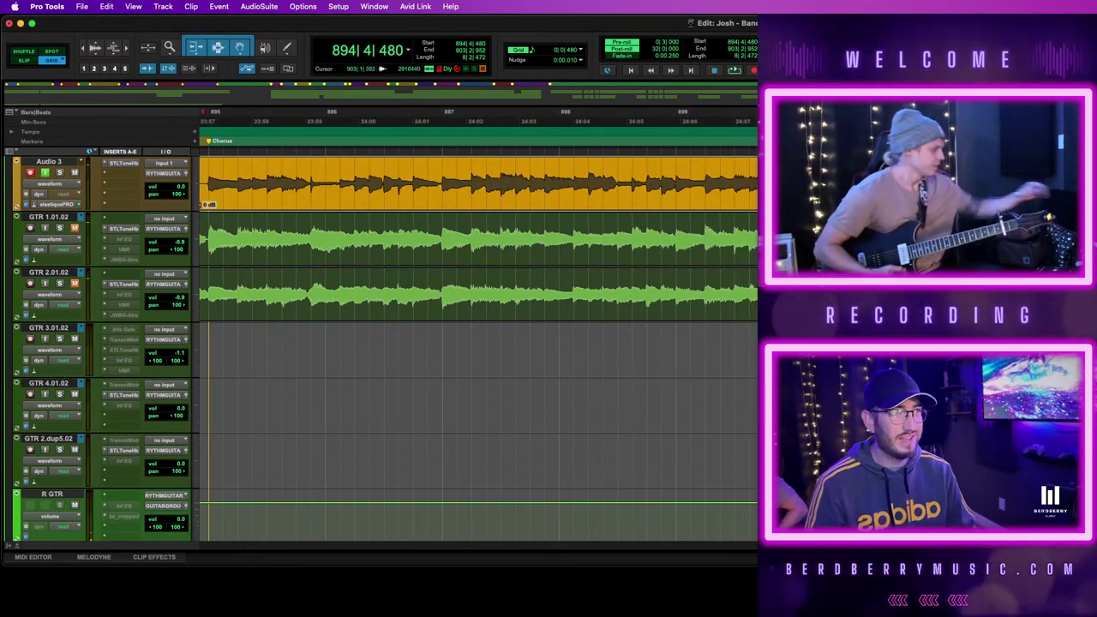
key(super+z)
key(super+shift+z)
scroll(576, 194, left, 5)
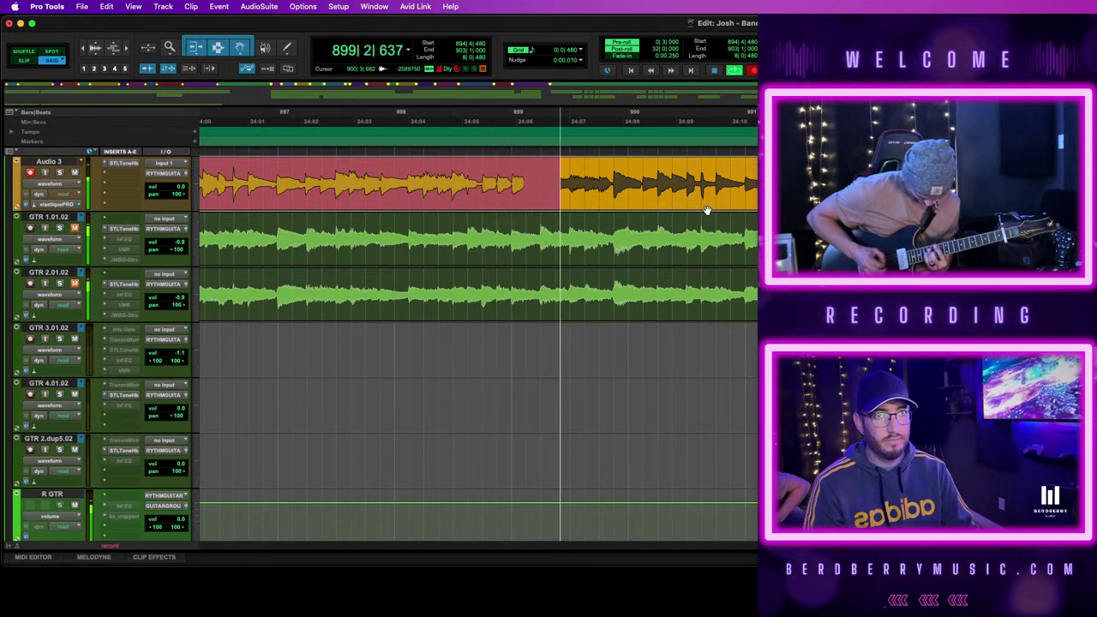
key(space)
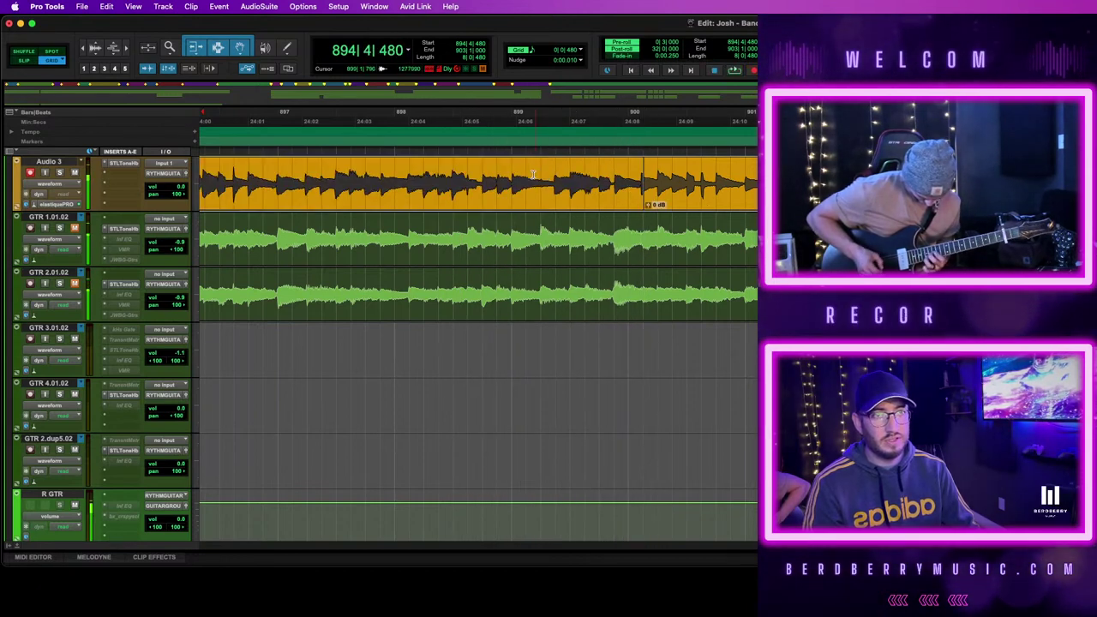
Punch in replacement guitar on Audio 3 from 898|4|000, repeating the take from the same point
click(529, 177)
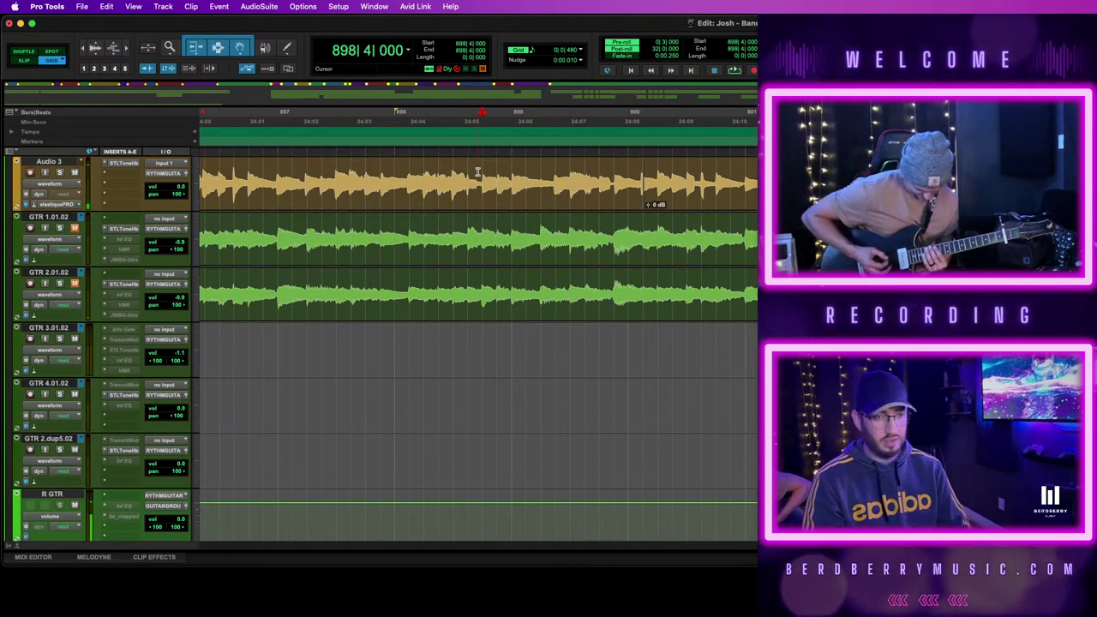
key(space)
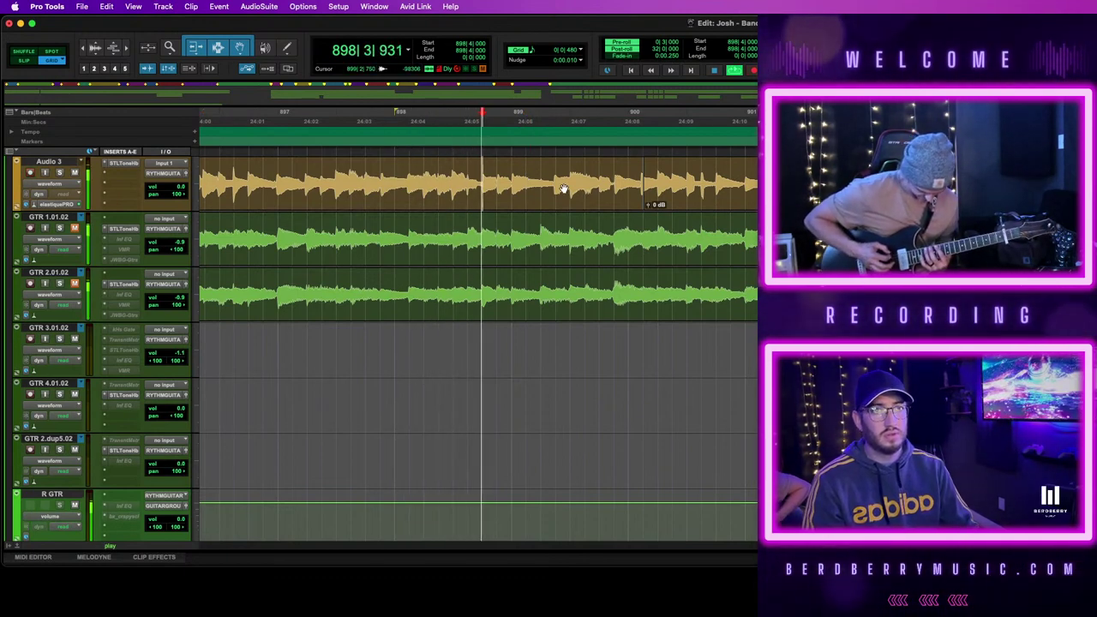
key(super+space)
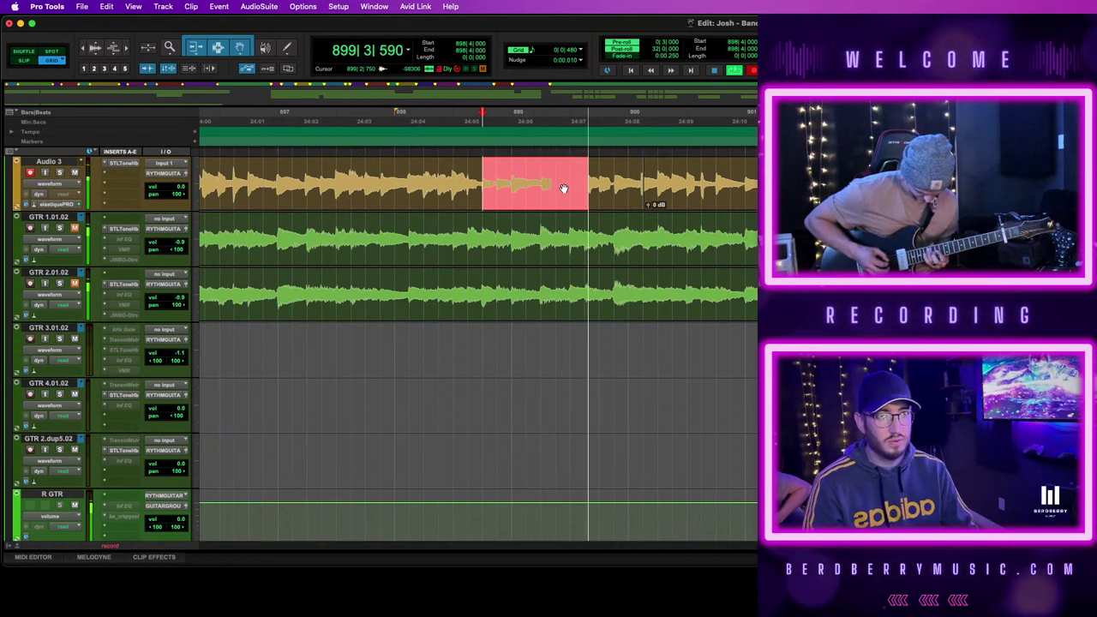
key(space)
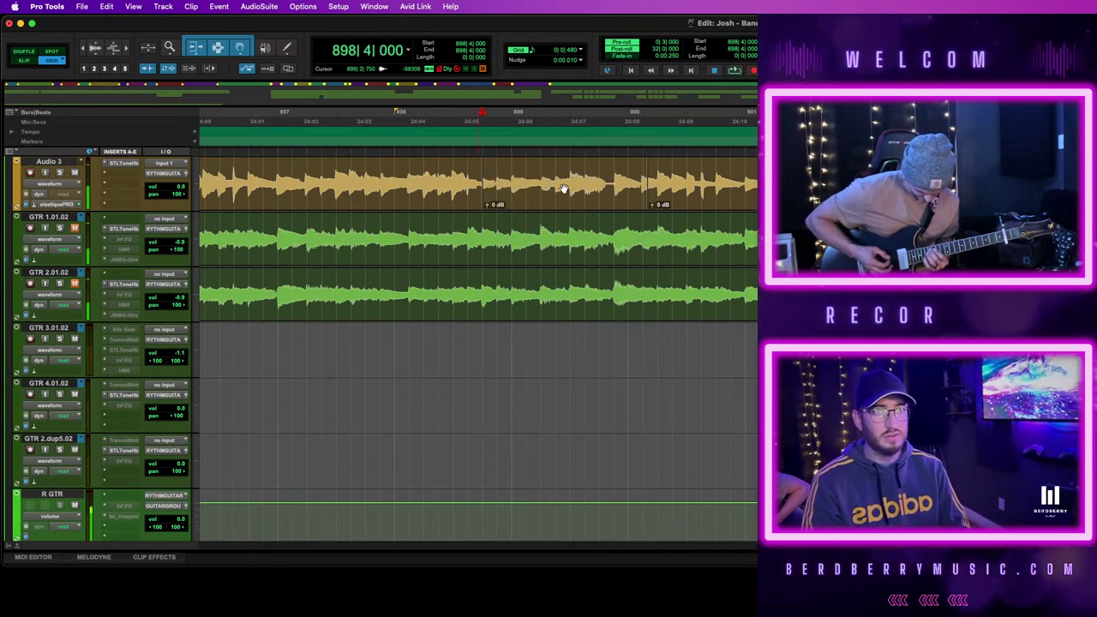
key(super+space)
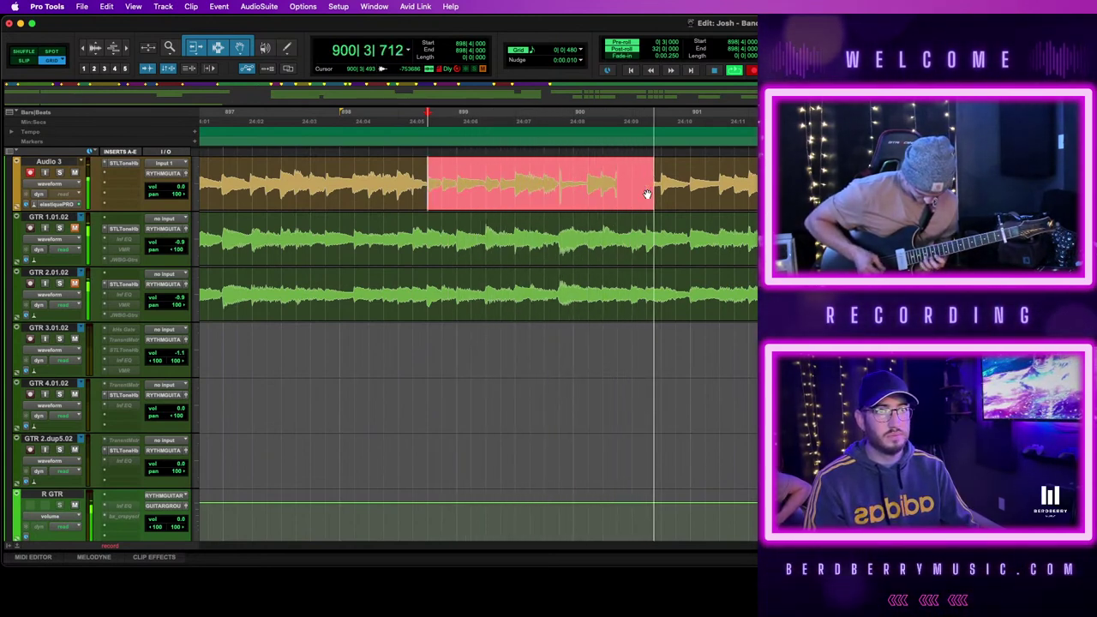
key(space)
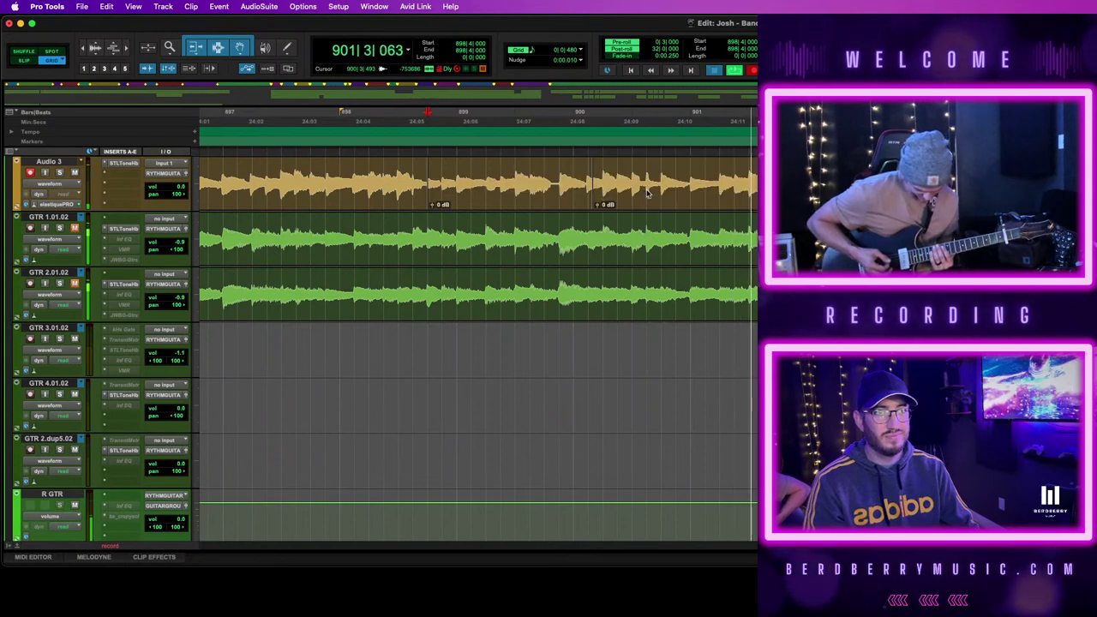
Punch in the rest of the chorus guitar on Audio 3 from 900|3|000 past bar 903
click(648, 176)
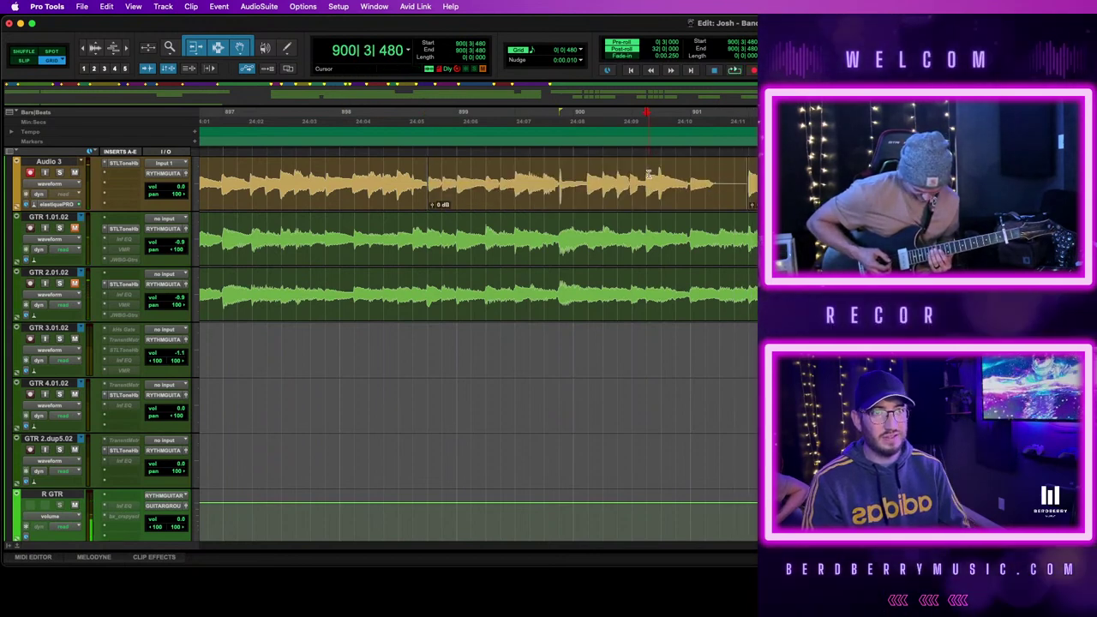
key(space)
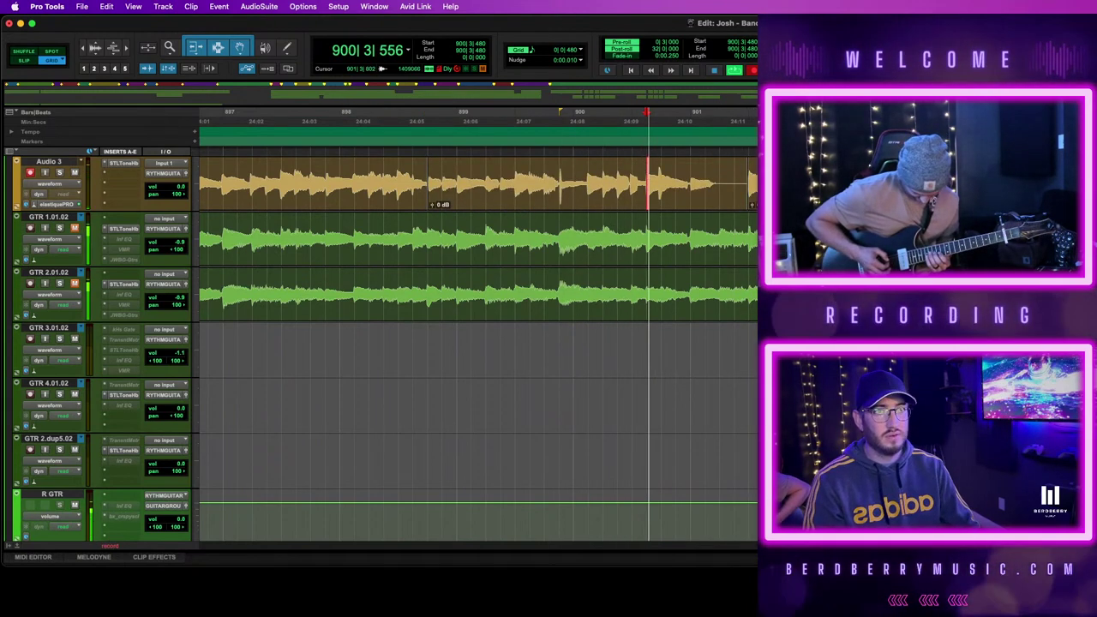
key(space)
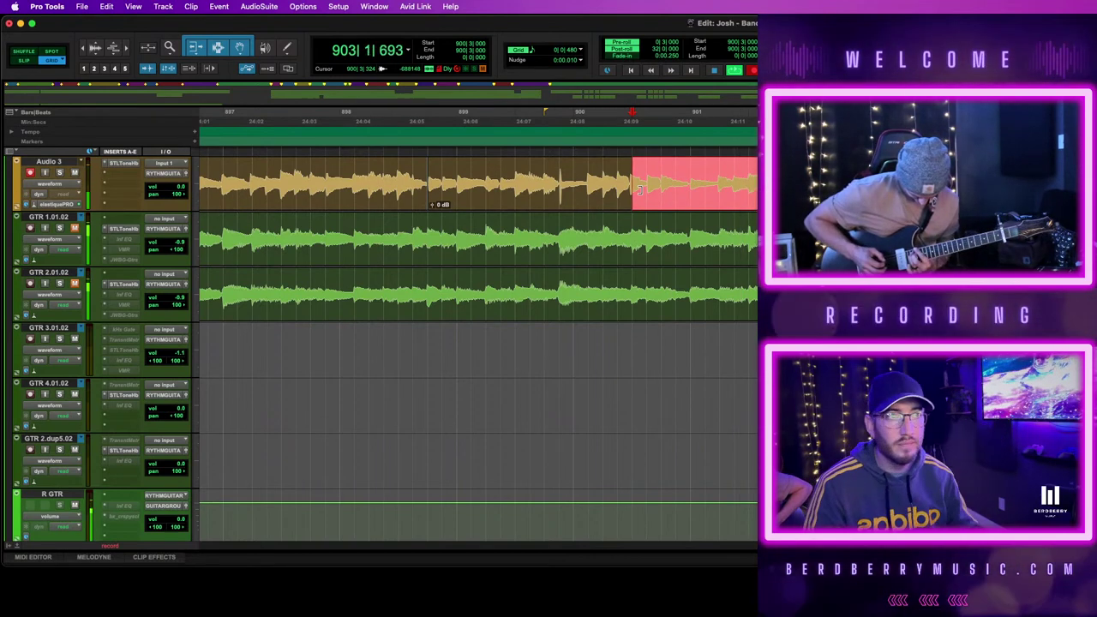
key(space)
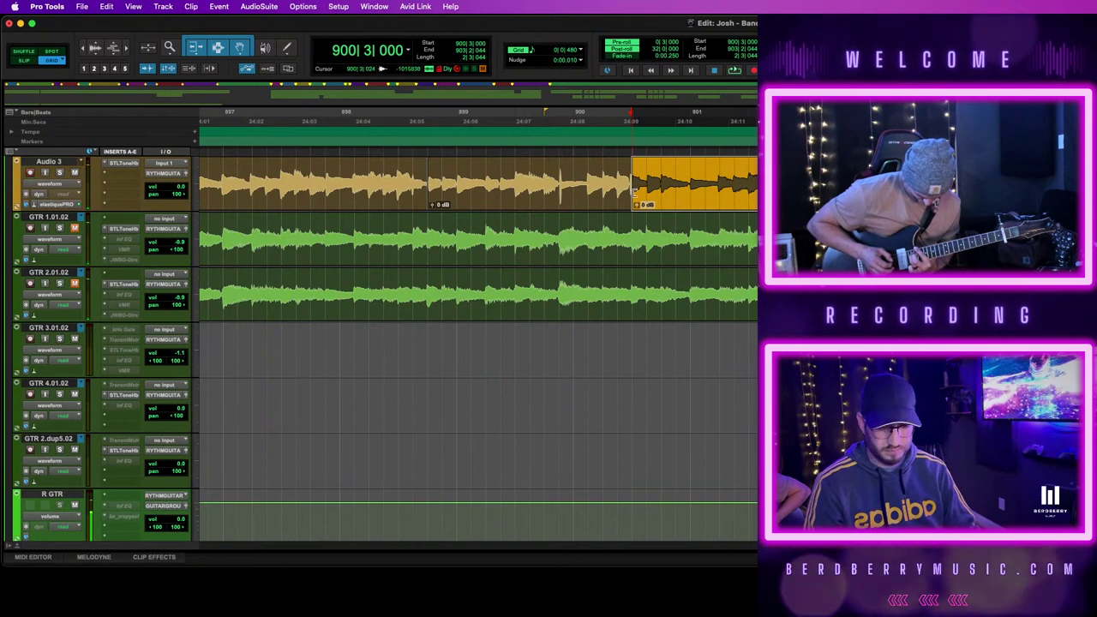
Select the re-recorded Audio 3 passage from 898|4|000 to 903|2|044
key(t)
key(t)
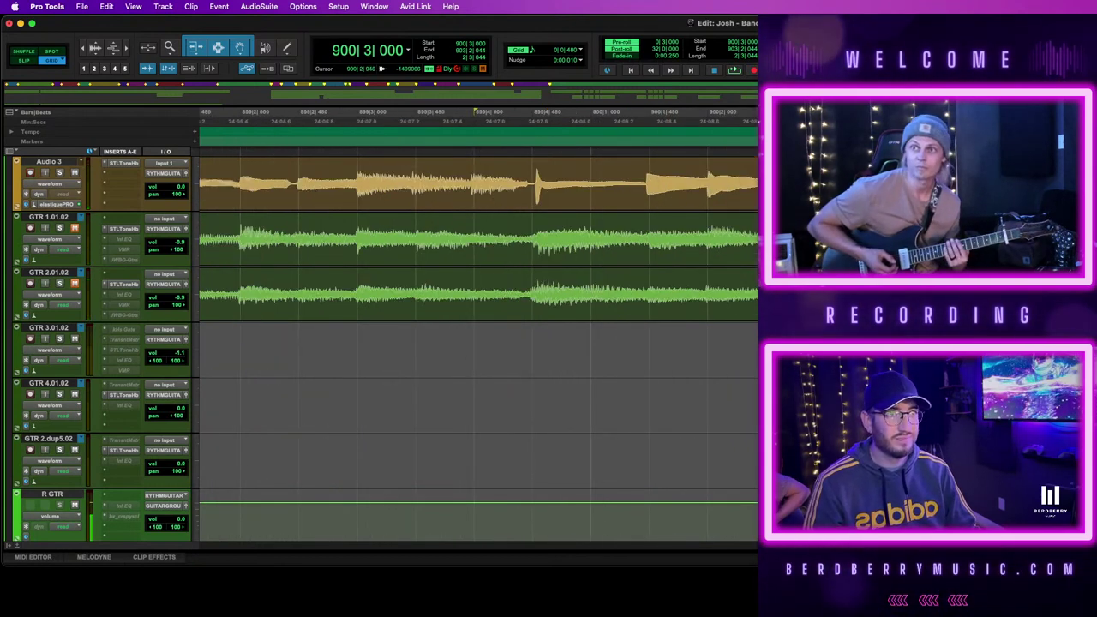
drag(822, 183, 995, 183)
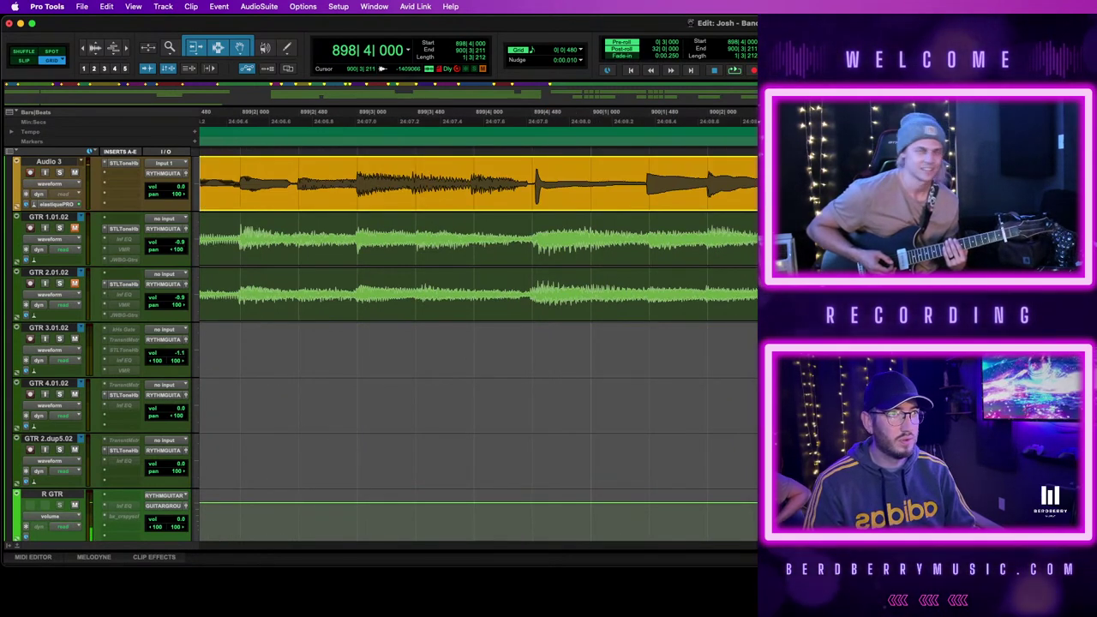
drag(886, 184, 880, 184)
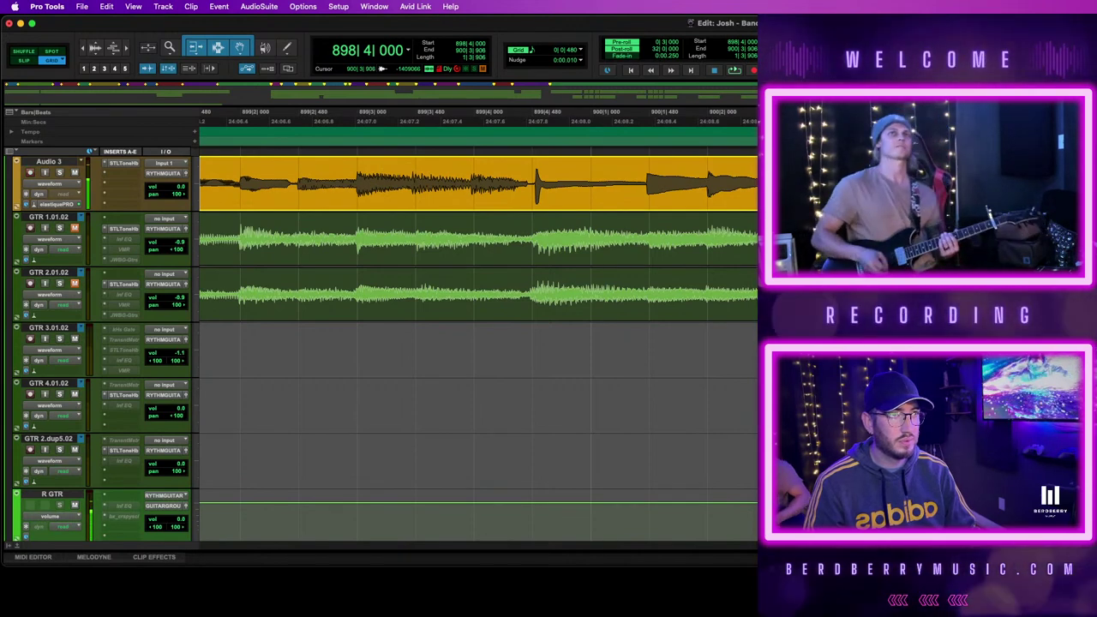
drag(936, 183, 932, 183)
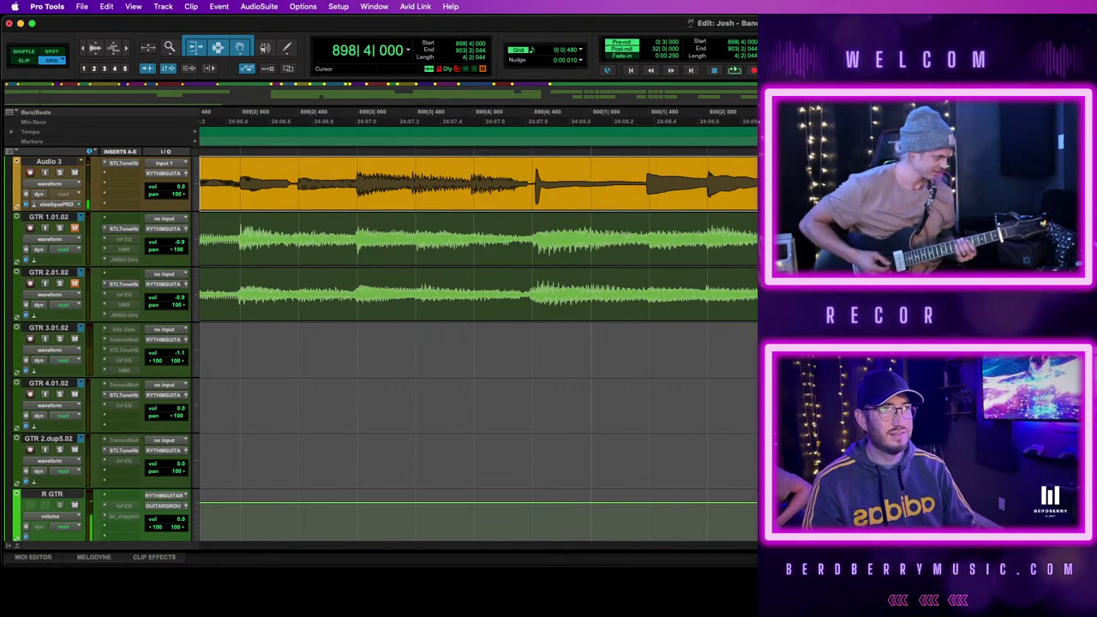
Extend the Audio 3 selection back to 894|4|480 and crossfade and merge the punched-in clips into one
key(r)
key(r)
shift+click(502, 185)
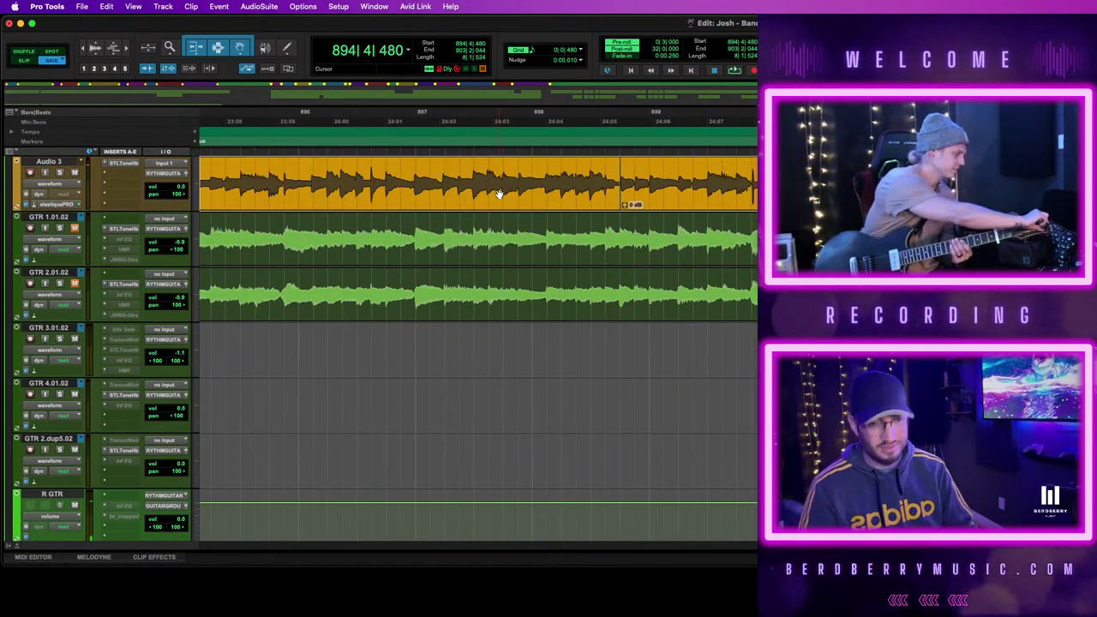
key(super+f)
key(Return)
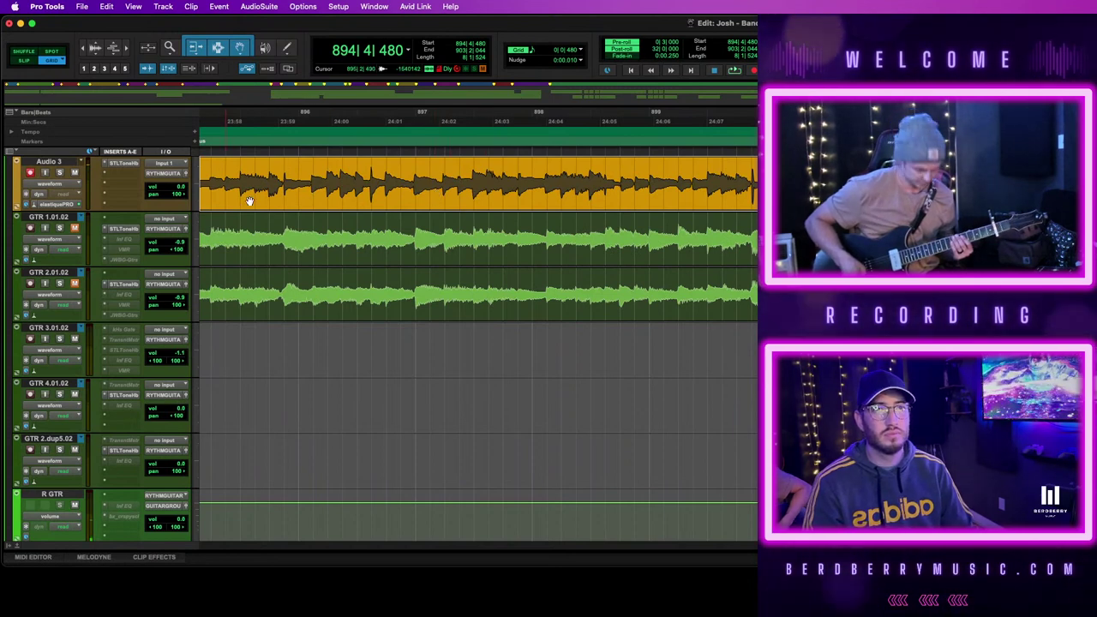
Shorten the Audio 3 selection to end at 903|1|000 and play back the chorus take
key(alt+0)
key(Return)
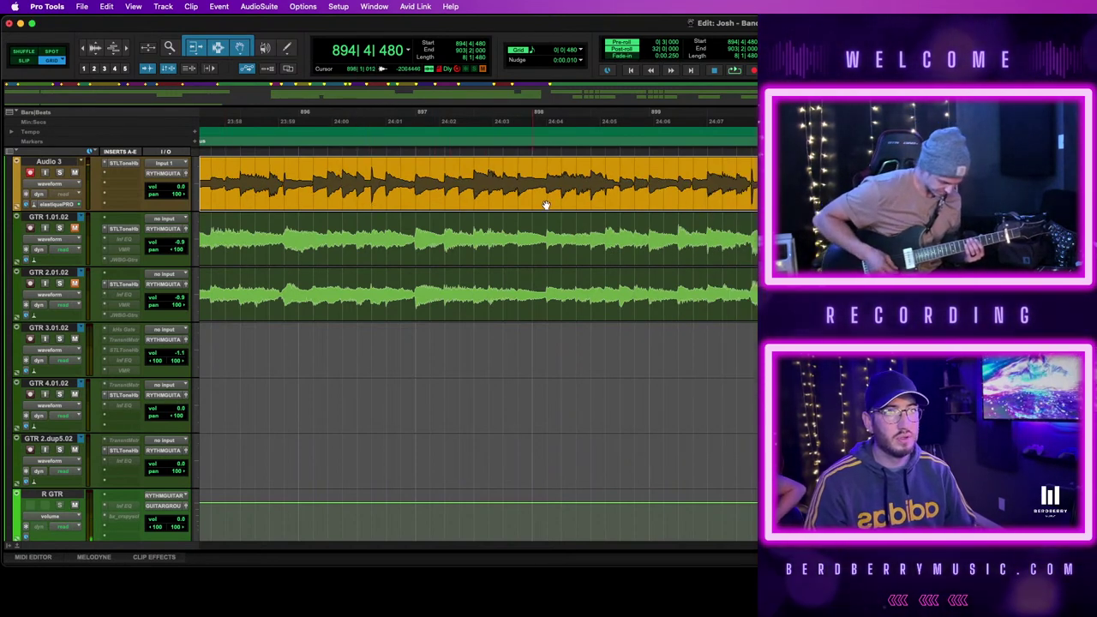
key(space)
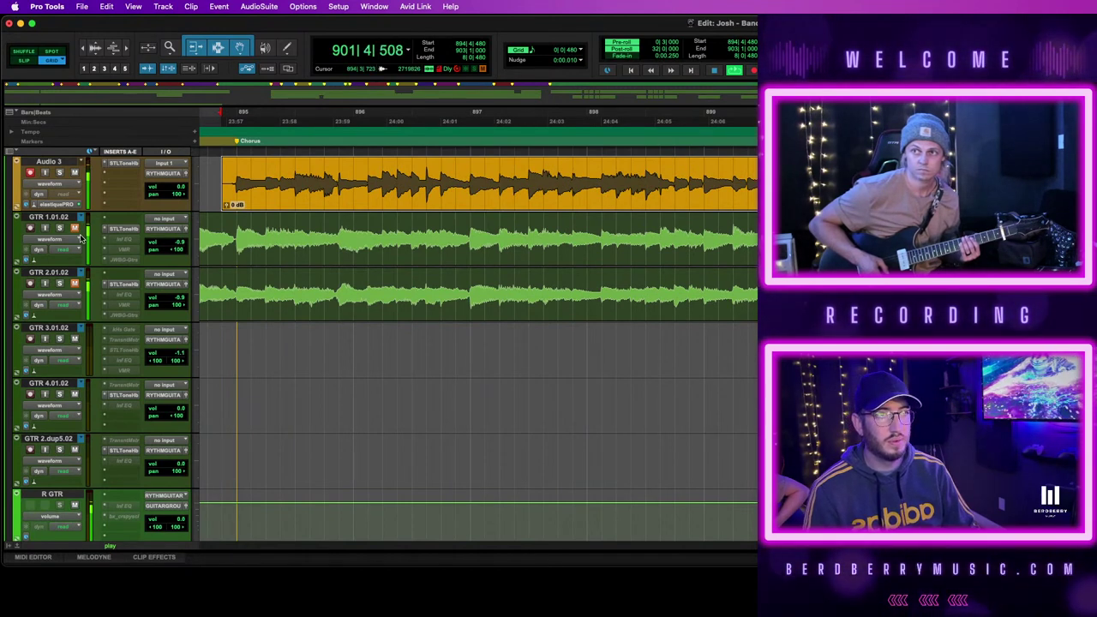
Check the chorus take with GTR 1.01.02 unmuted and move it, trimmed to start at 895|1|000, from Audio 3 onto GTR 4.01.02
key(space)
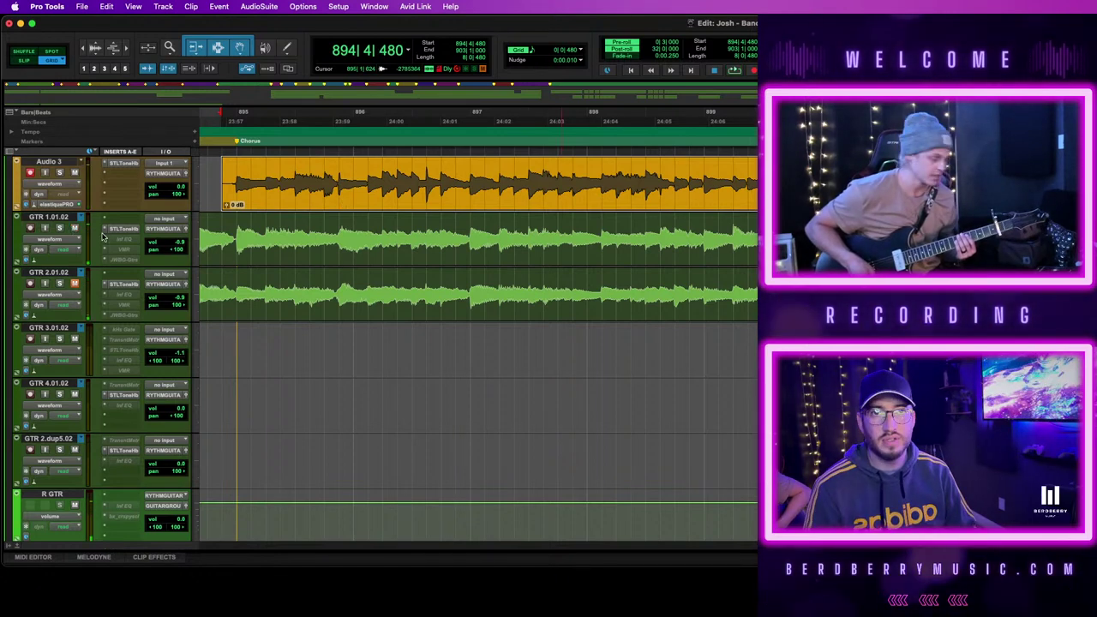
key(space)
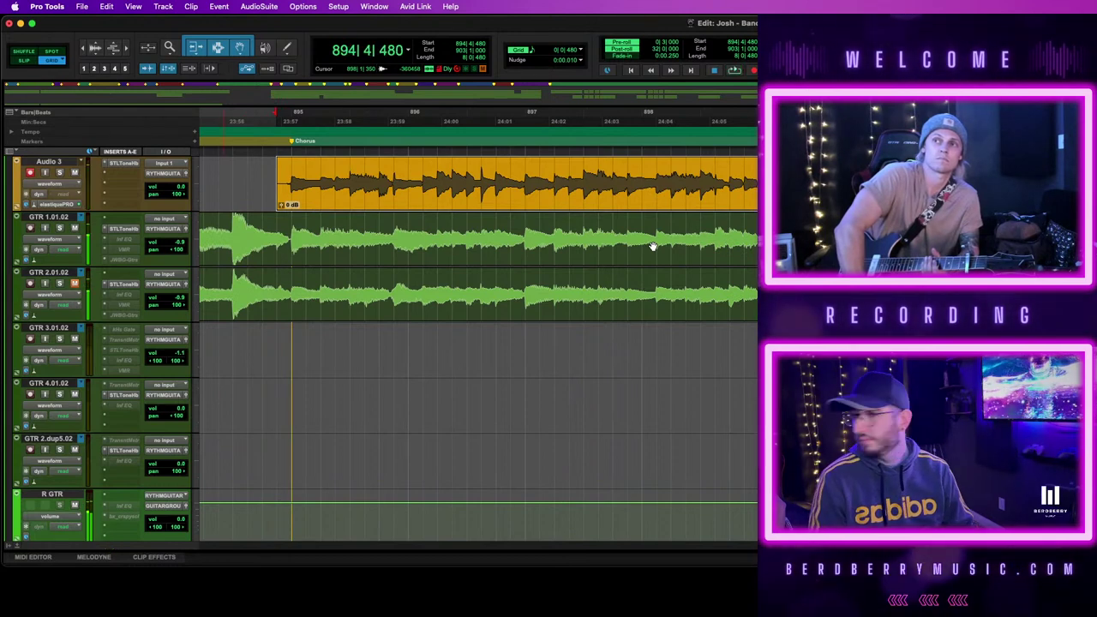
click(363, 197)
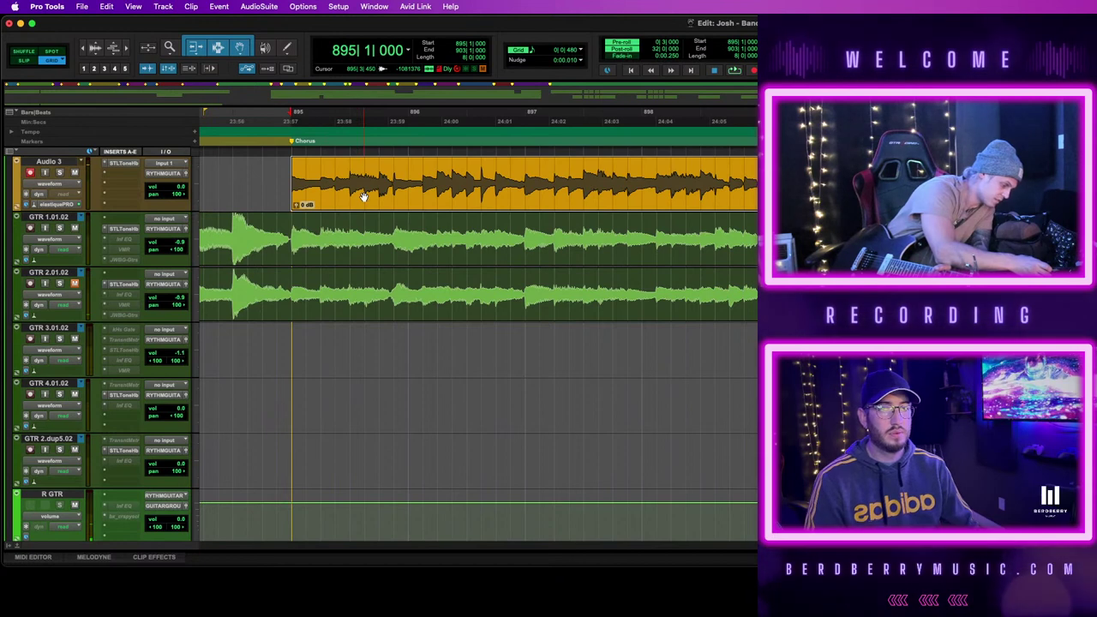
drag(363, 197, 364, 420)
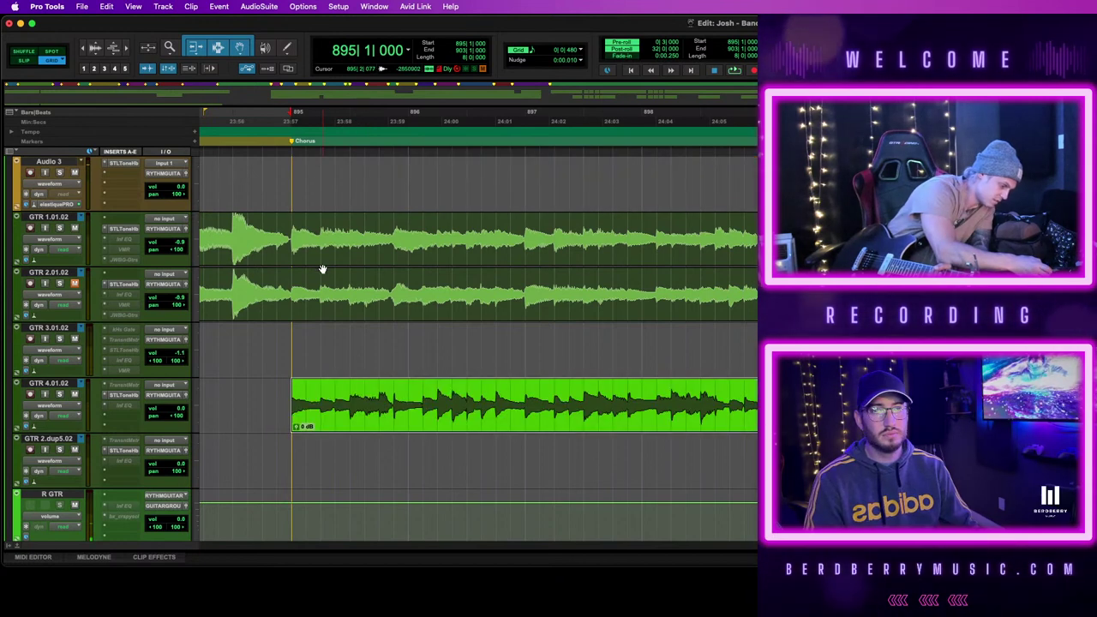
Mute the chorus clip that starts at 895|1|000 on GTR 4.01.02
click(275, 175)
key(r)
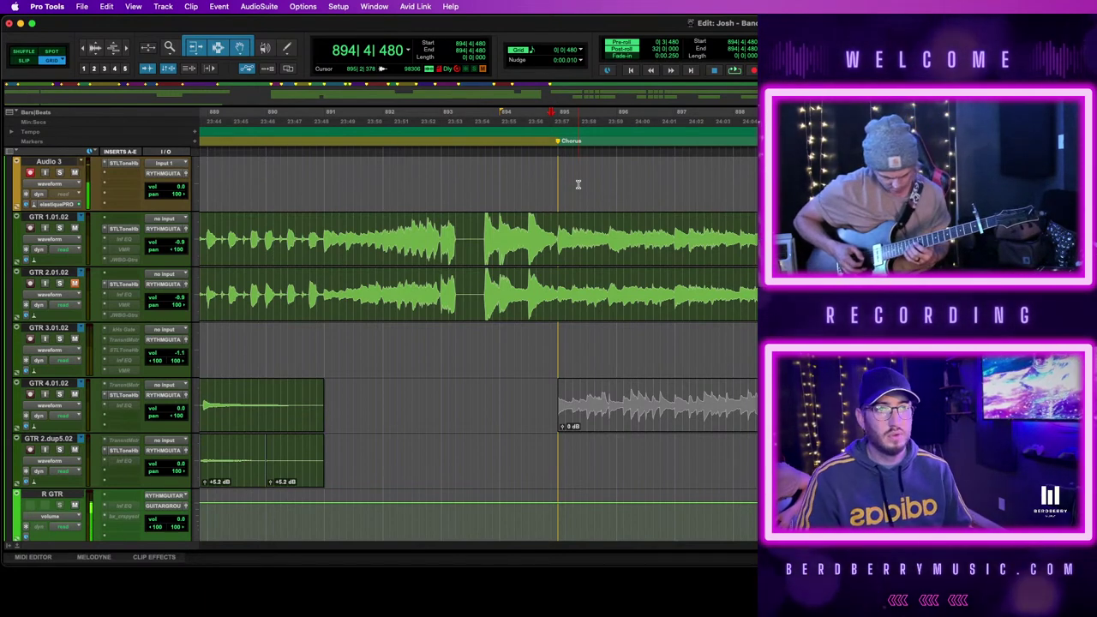
click(626, 417)
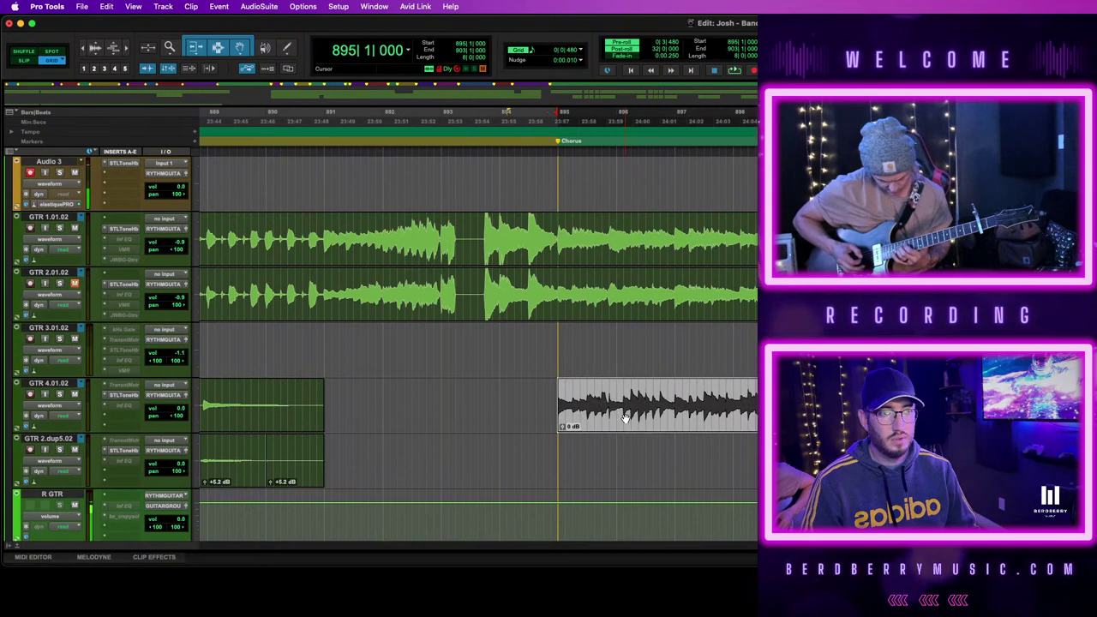
key(super+m)
key(super+m)
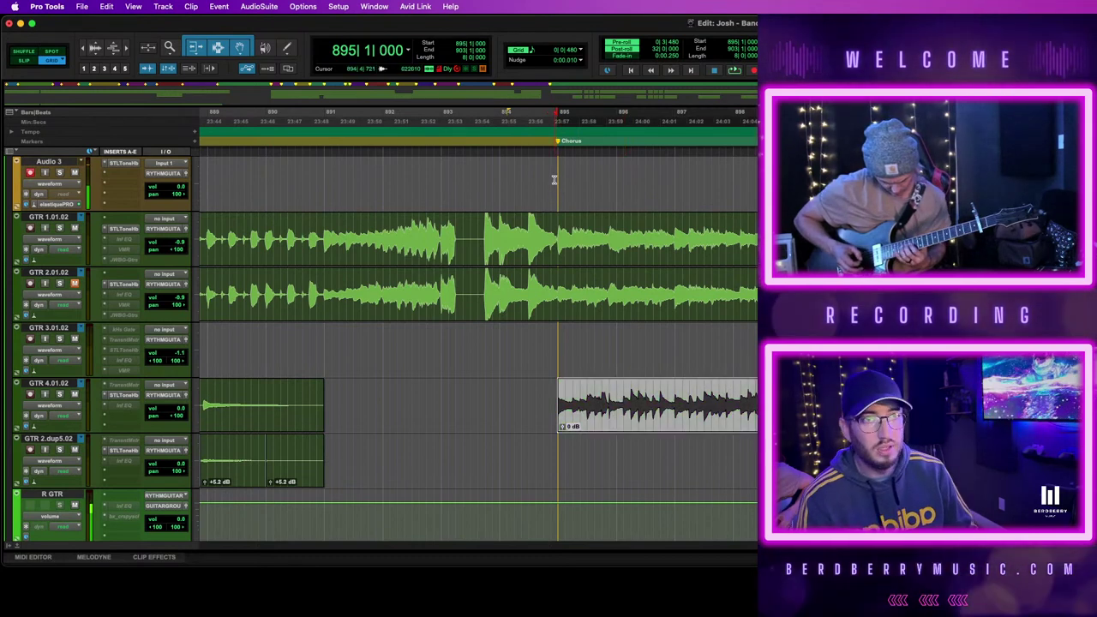
Record a second chorus guitar take on Audio 3 from 894|4|480 with GTR 1.01.02 muted
click(551, 178)
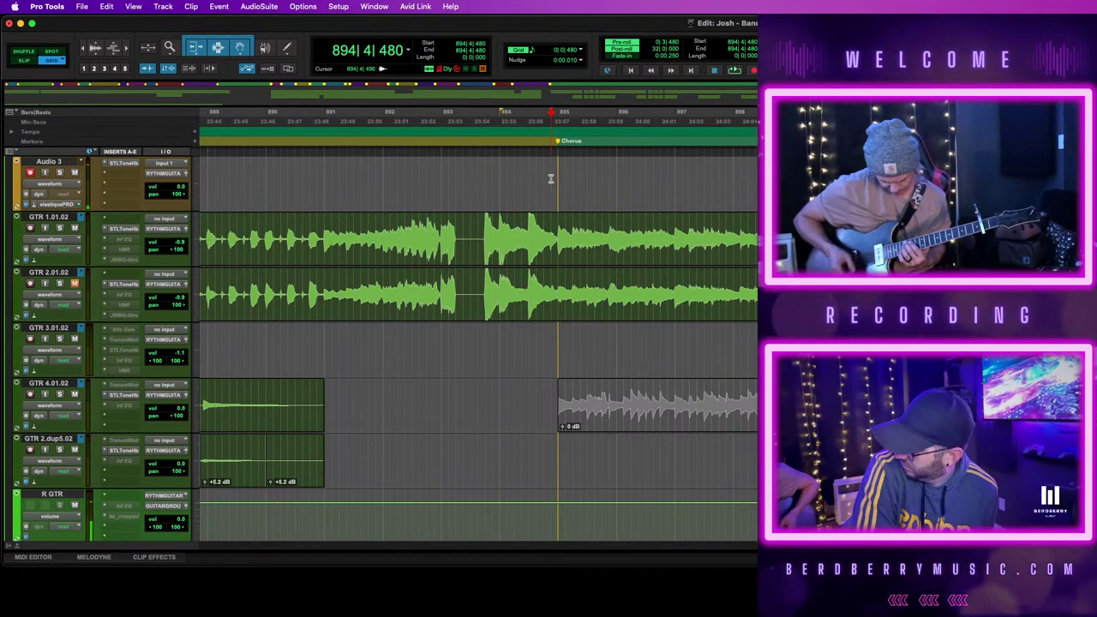
key(space)
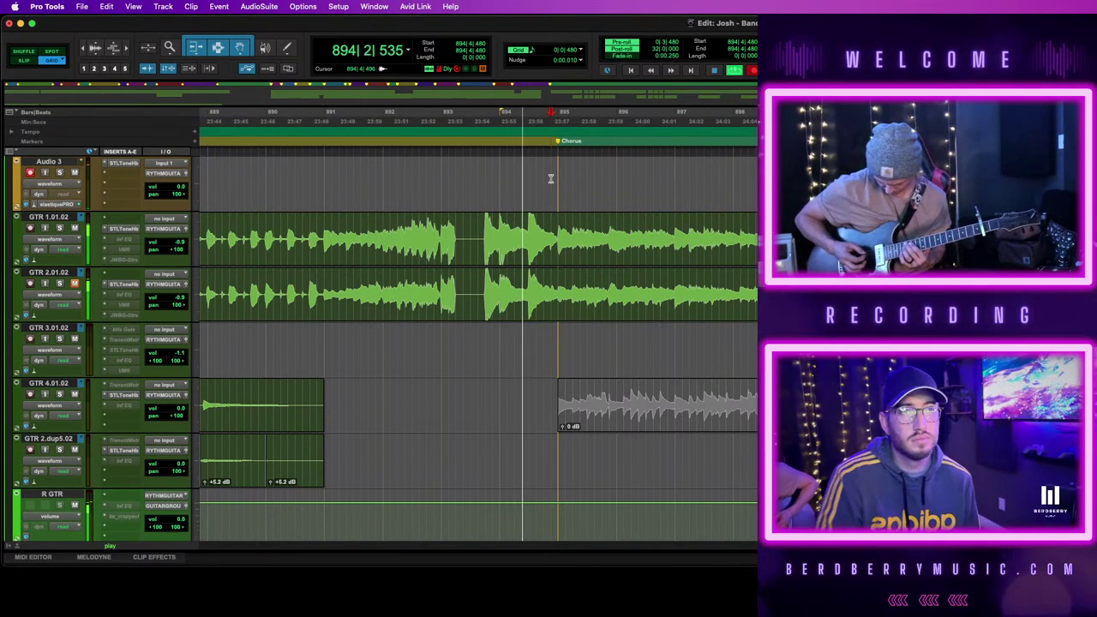
click(76, 230)
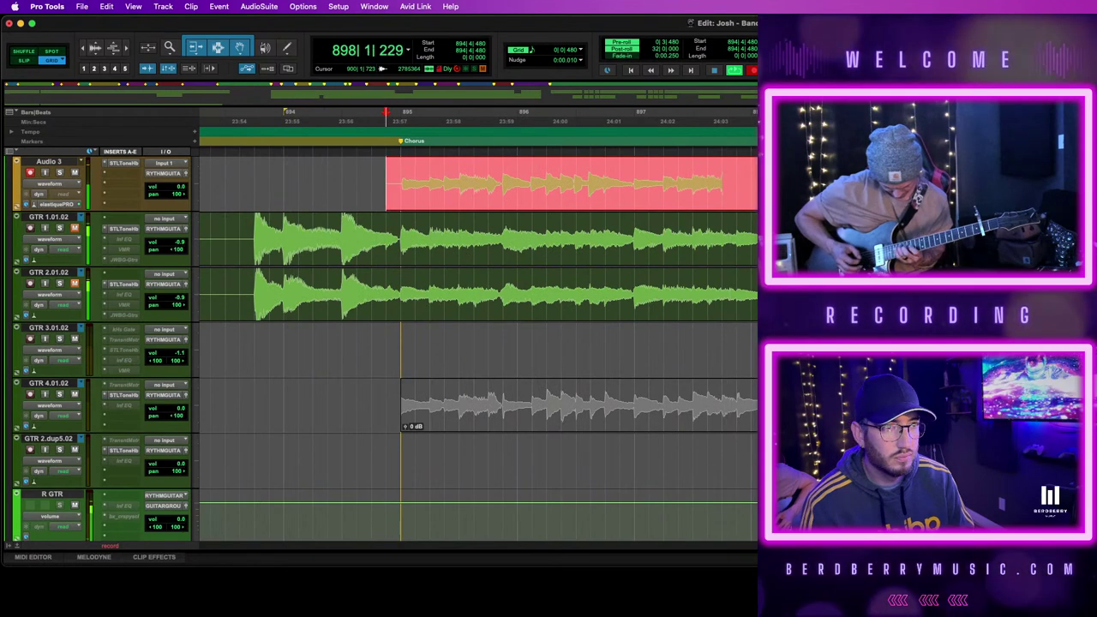
key(super+period)
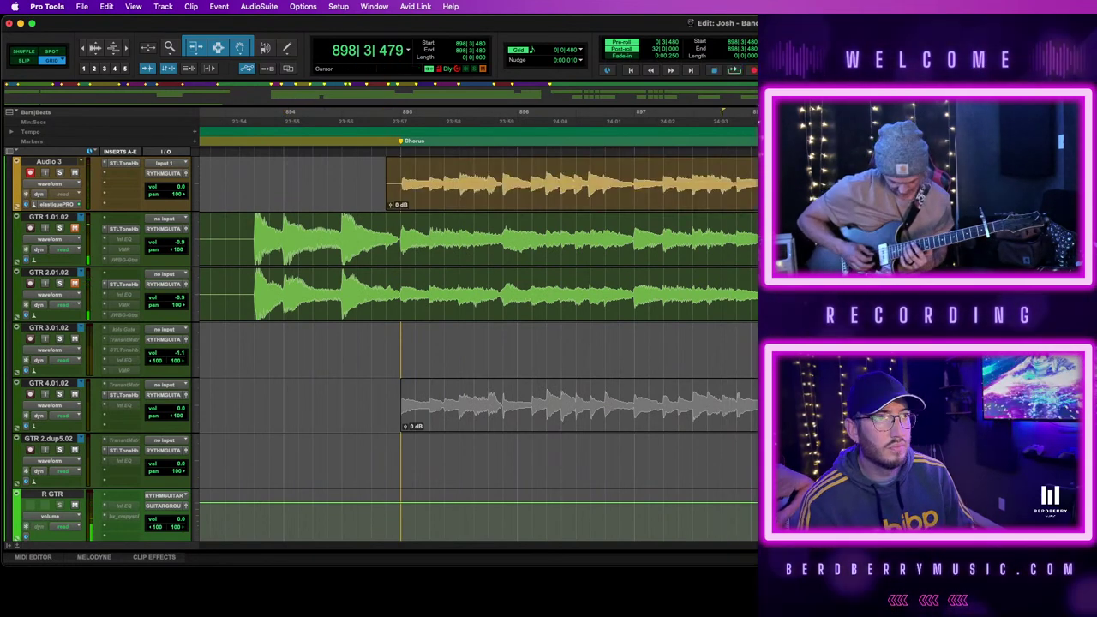
Punch in the rest of the second chorus take on Audio 3 from 898|3|000
click(808, 183)
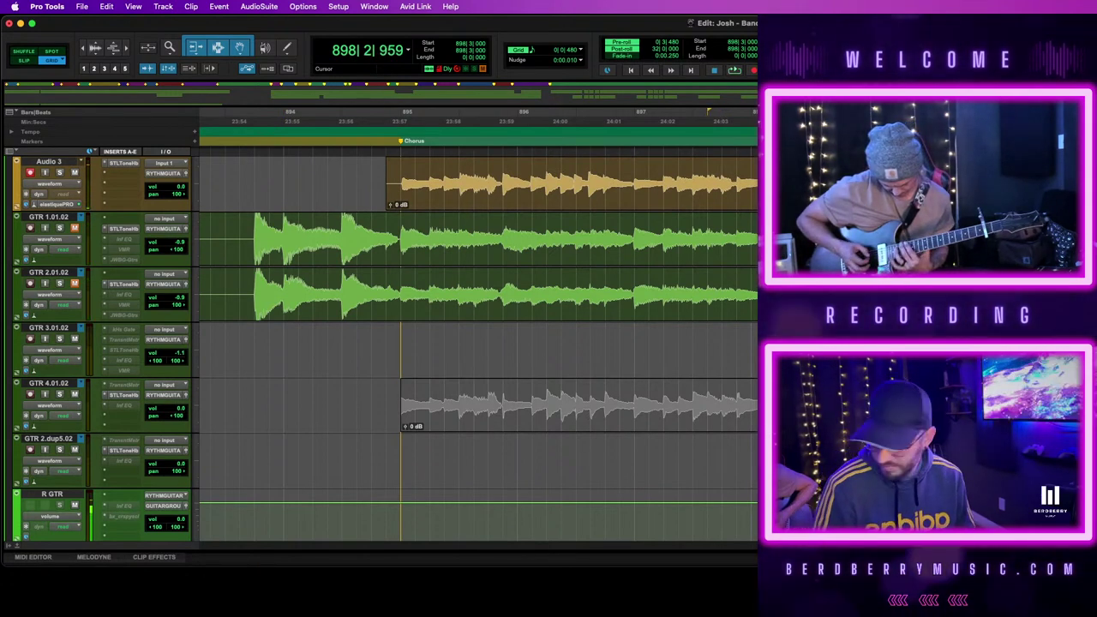
key(space)
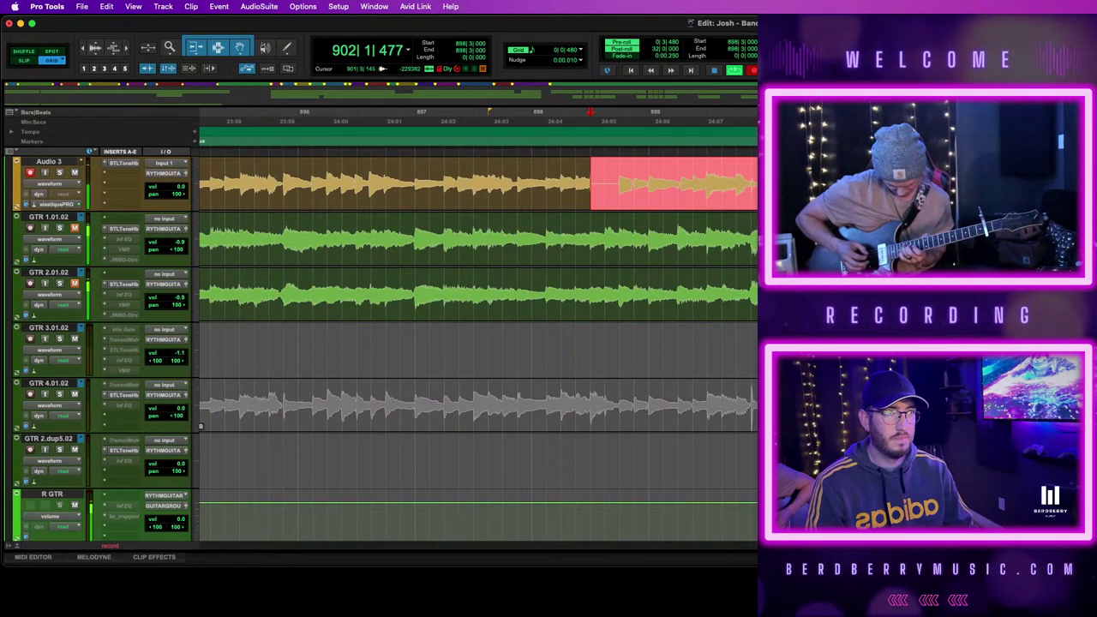
key(space)
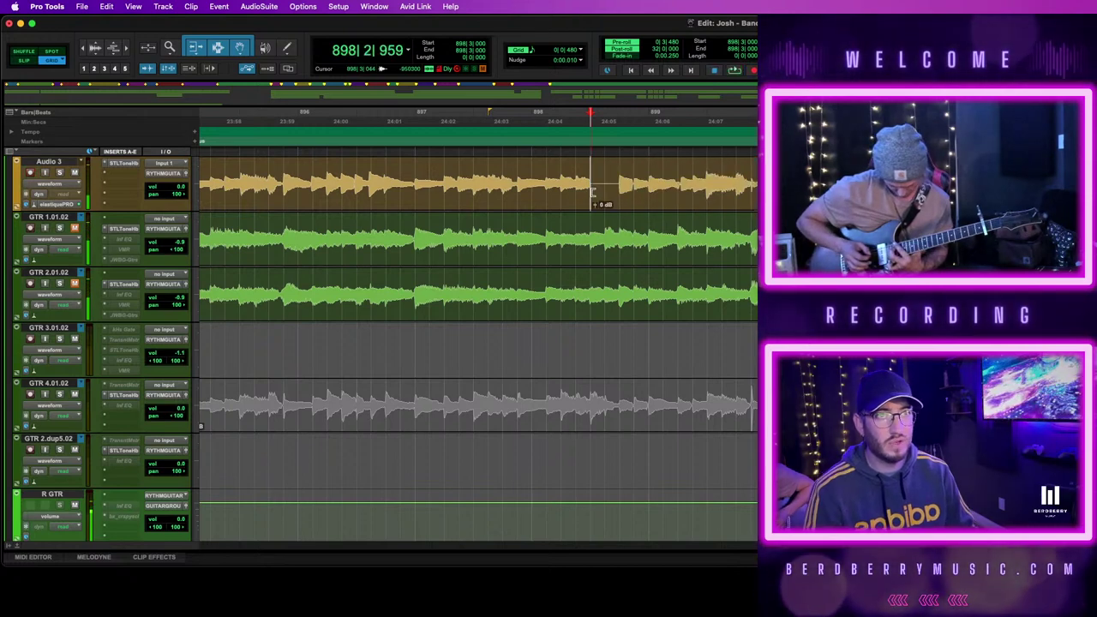
Move the punch-in edit point on Audio 3 to 898|4|000 and merge the clips from 894|4|480 to 903|1|480
drag(590, 194, 619, 197)
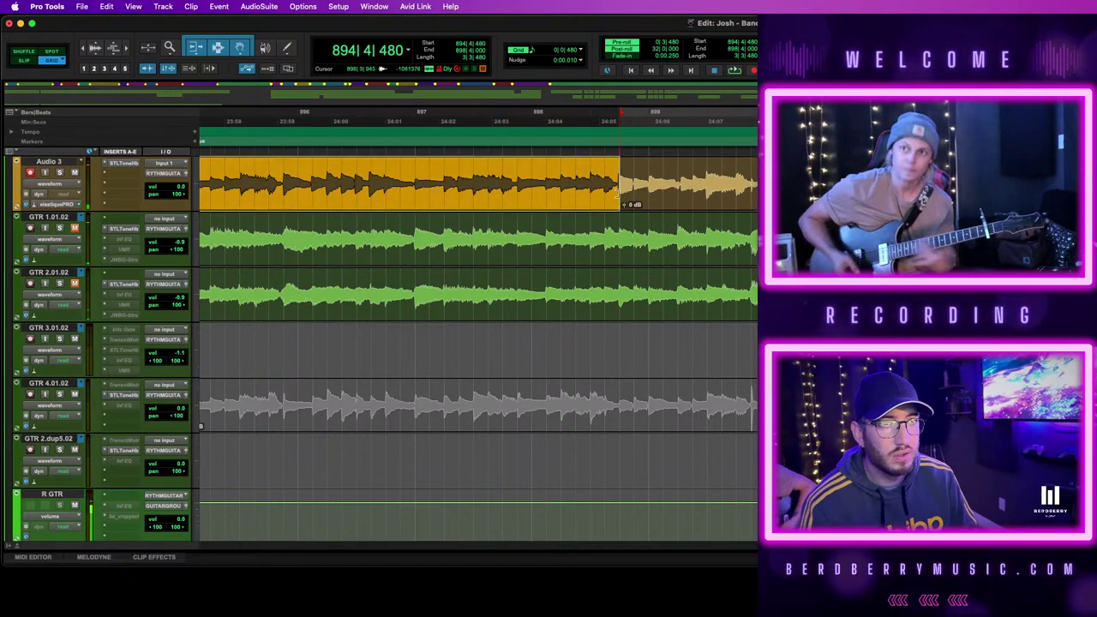
shift+click(661, 196)
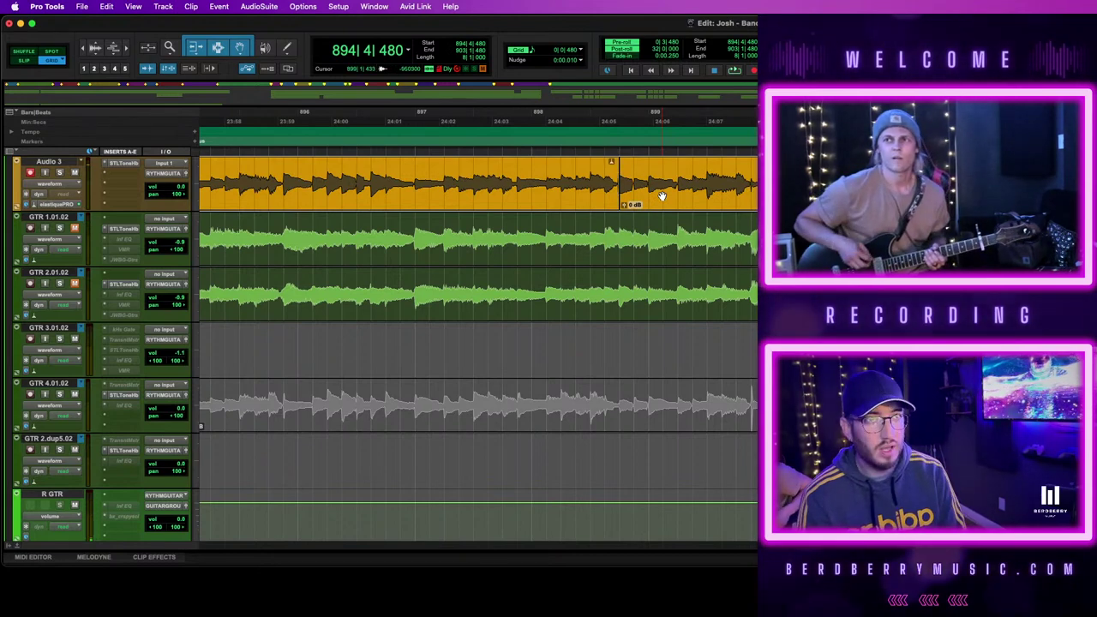
key(alt+shift+3)
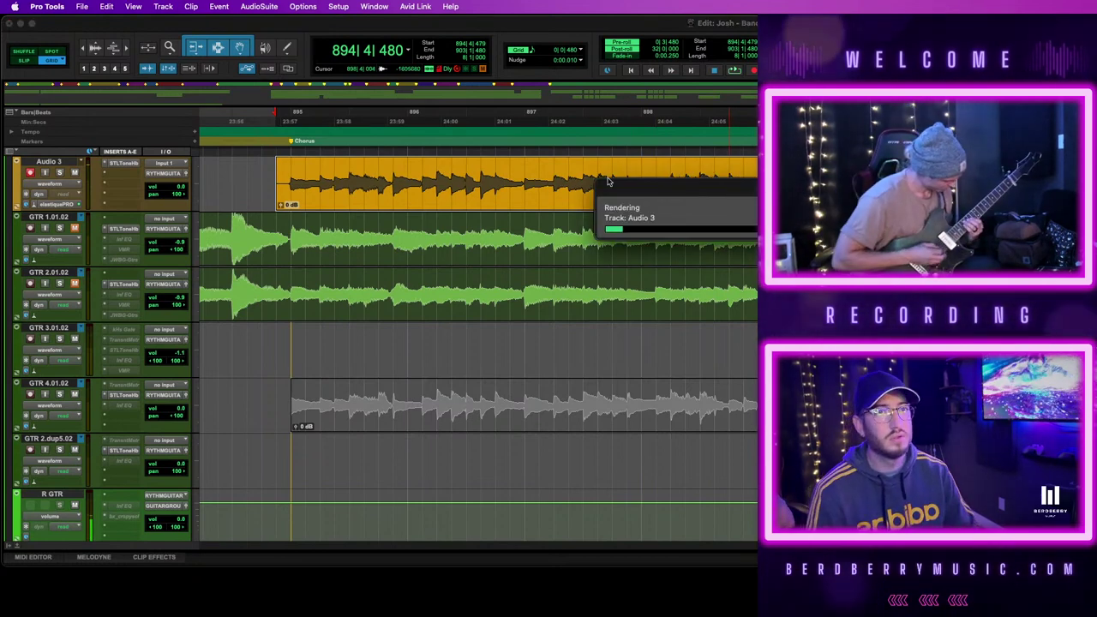
Delete the Audio 3 audio before 895|1|000 and move the chorus clip onto GTR 2.dup5.02
drag(291, 182, 254, 175)
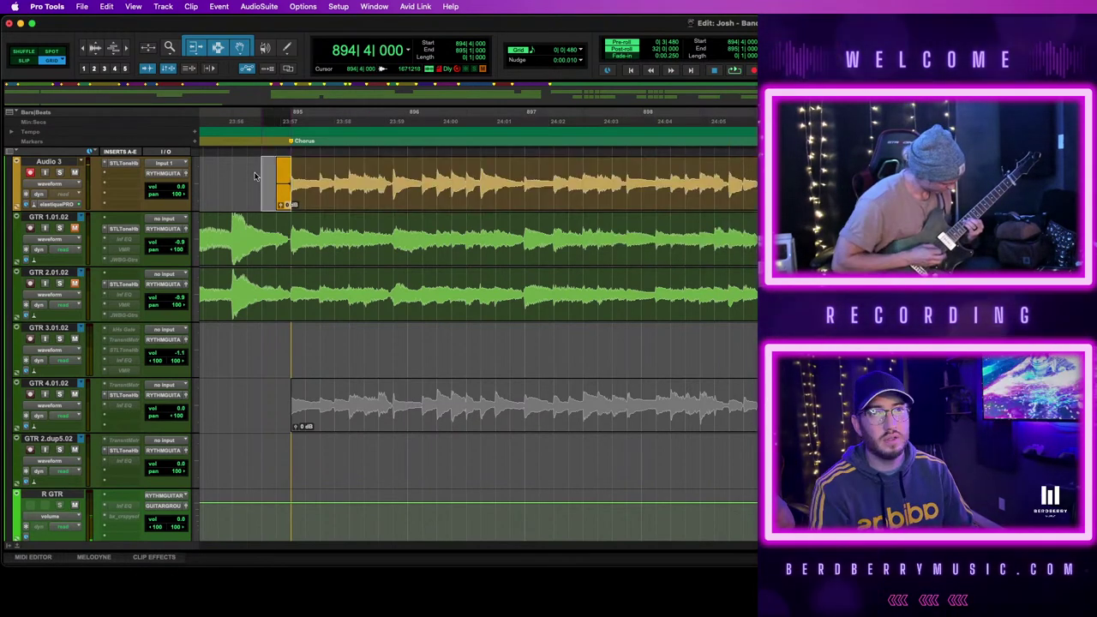
key(Delete)
key(Tab)
drag(1028, 197, 1028, 460)
drag(343, 462, 343, 463)
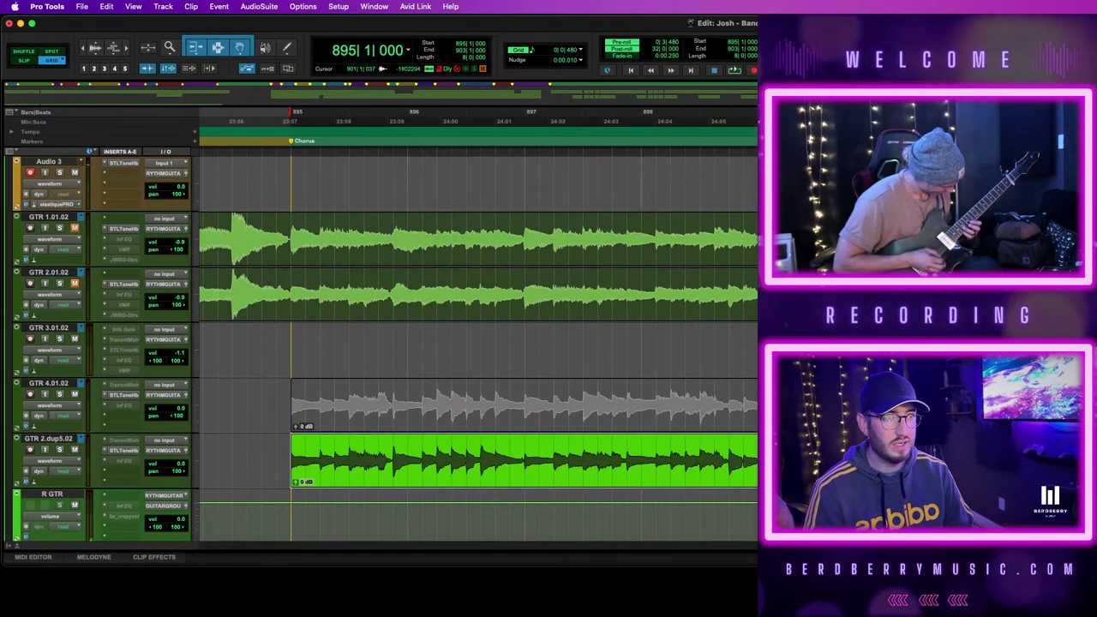
Unmute the chorus clip on GTR 4.01.02, mute the one on GTR 2.dup5.02, and play from 897|4|000
click(348, 423)
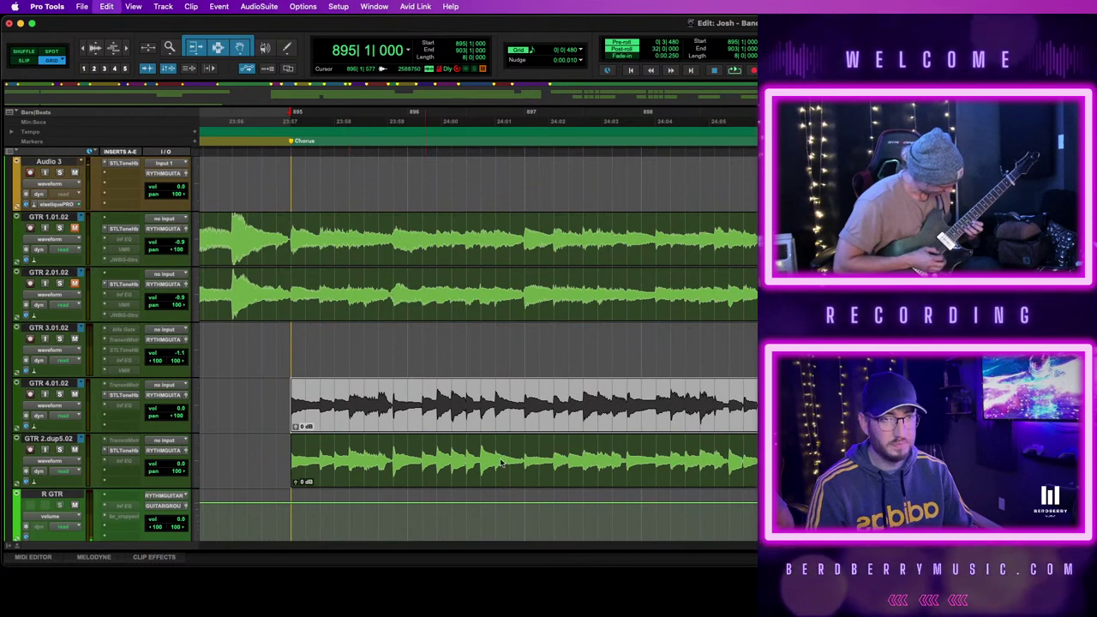
key(super+m)
click(613, 403)
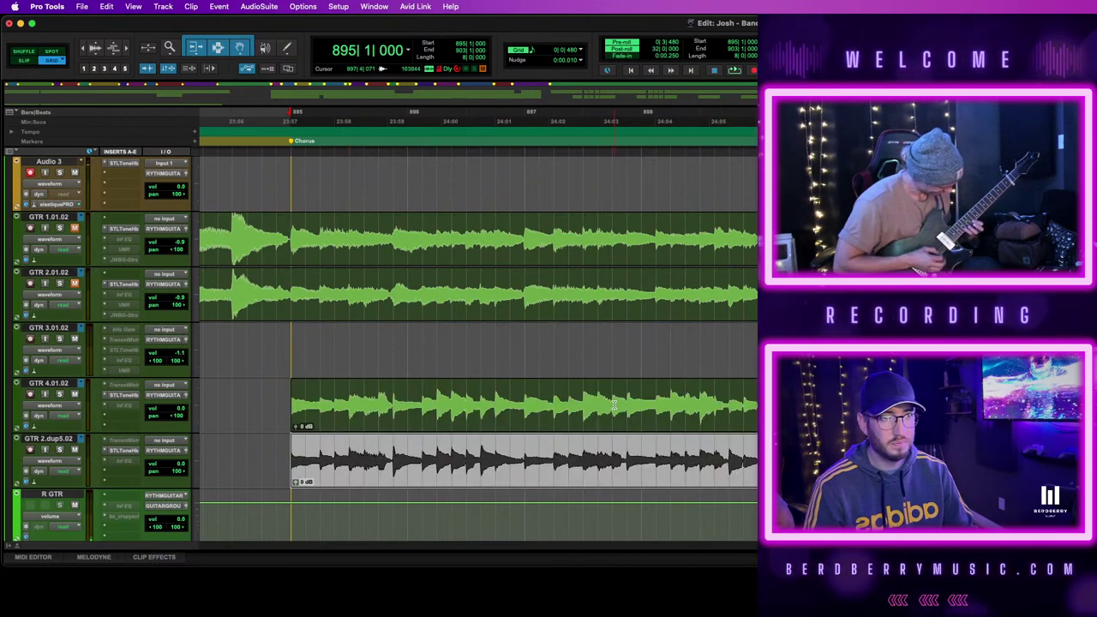
key(space)
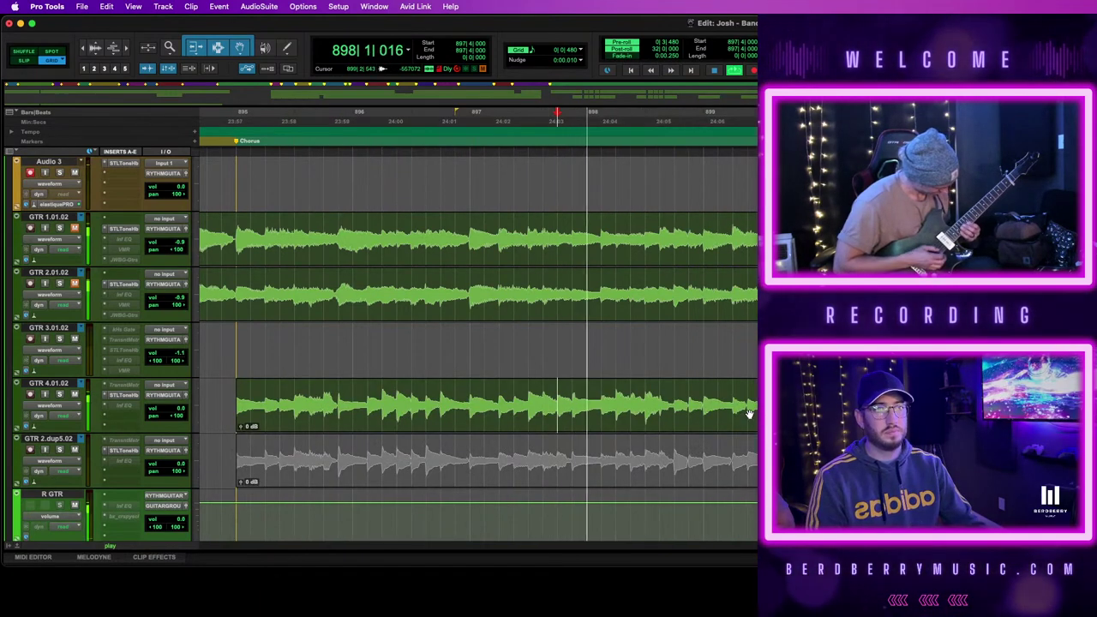
Record a replacement passage on Audio 3 with the punch-in at 898|3|480 and trim it to 898|4|000 through 899|2|000
click(659, 390)
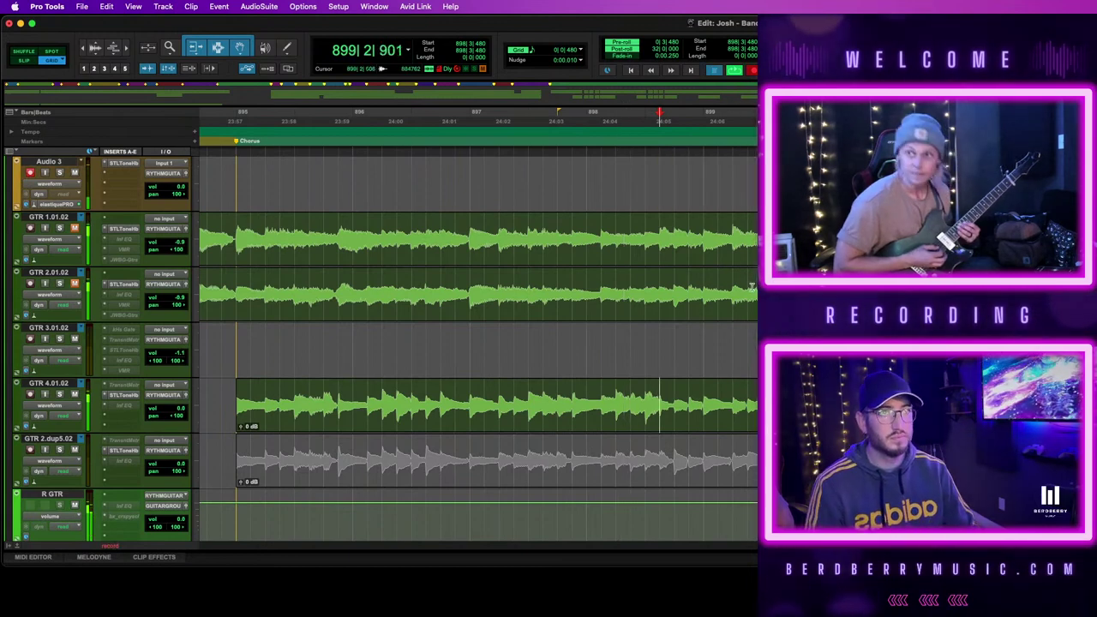
key(space)
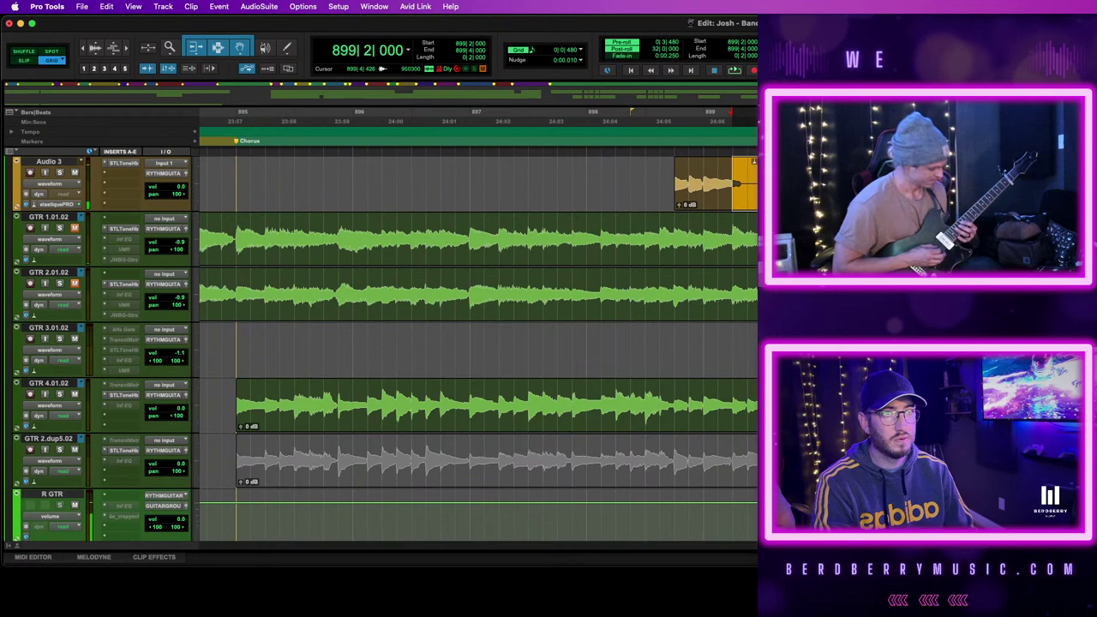
key(Delete)
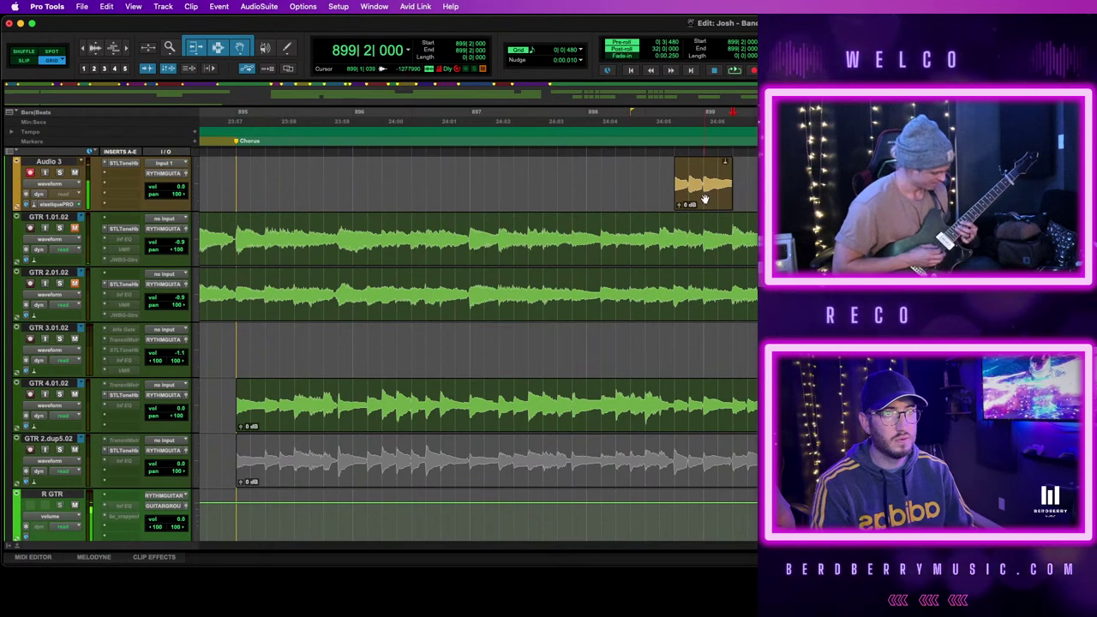
Move the replacement passage onto GTR 4.01.02 at 898|4|000 and merge all chorus clips on that track into one
drag(704, 198, 711, 397)
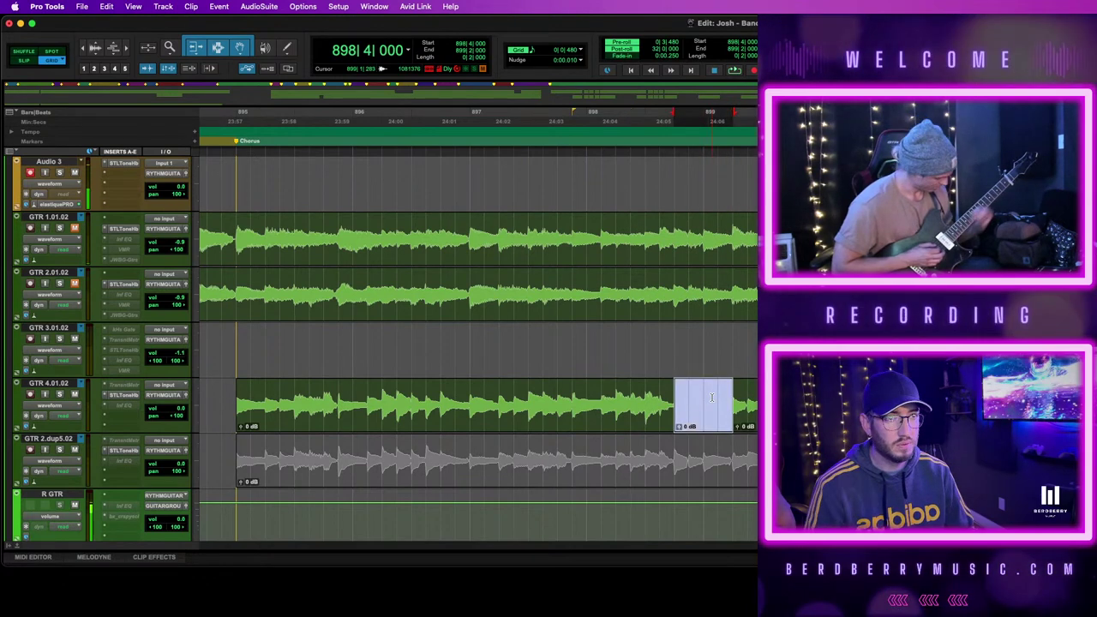
key(super+a)
key(alt+shift+3)
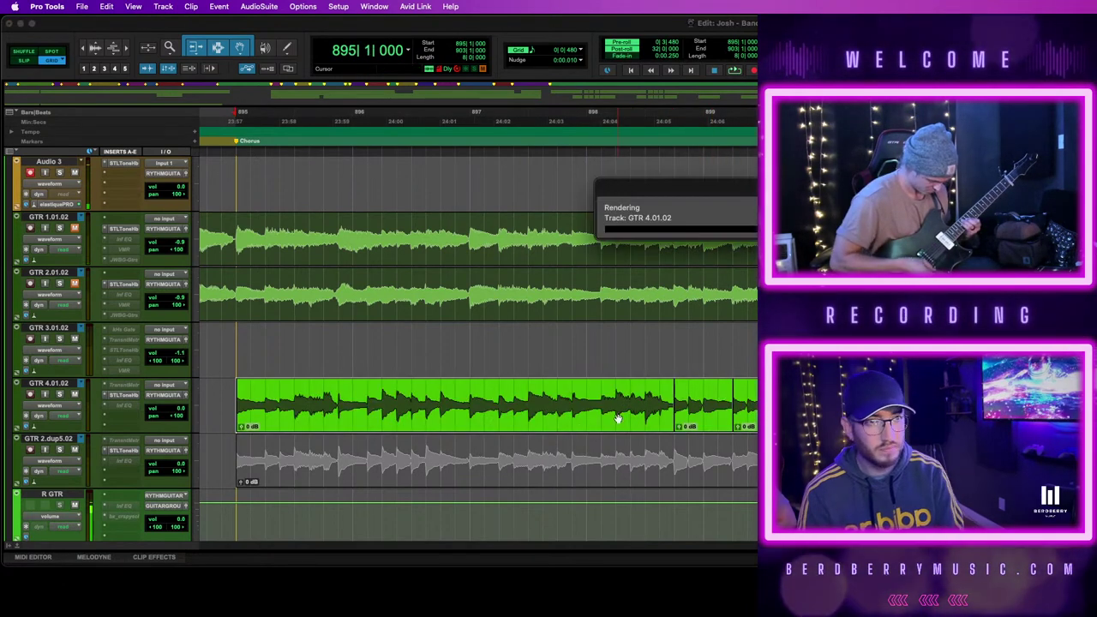
Unmute the GTR 2.dup5.02 chorus clip and play the chorus with GTR 1.01.02 and GTR 2.01.02 unmuted
click(625, 478)
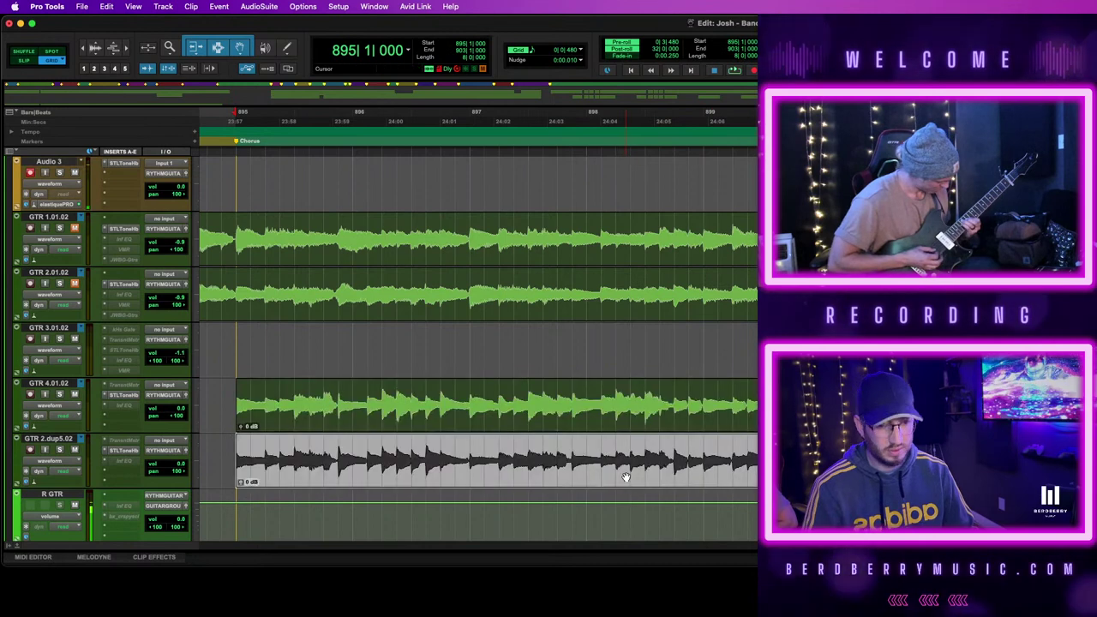
key(space)
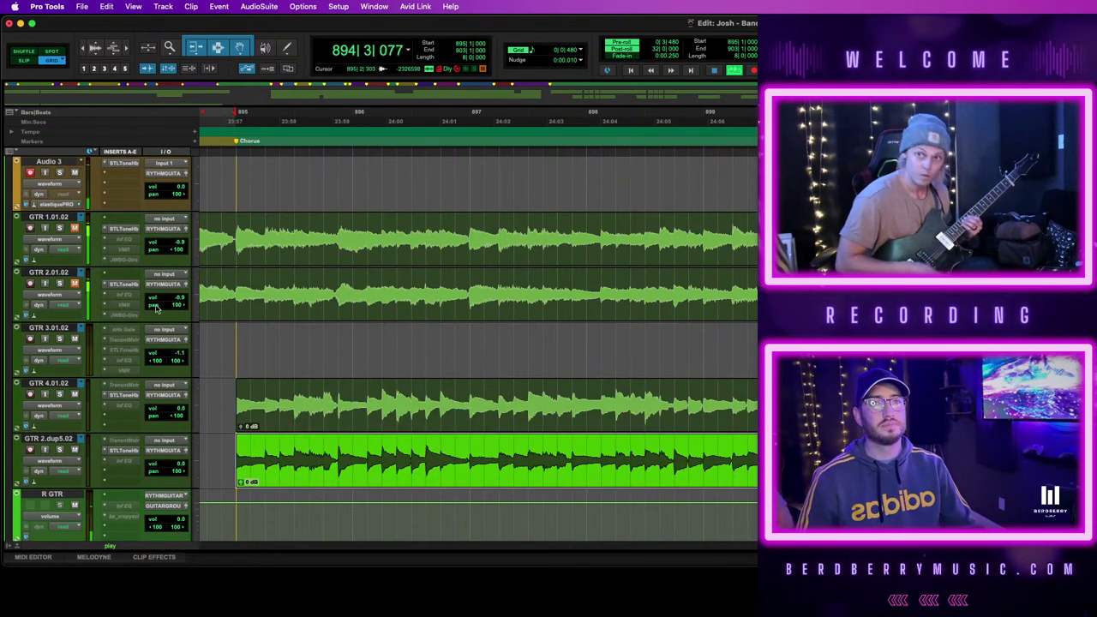
click(74, 284)
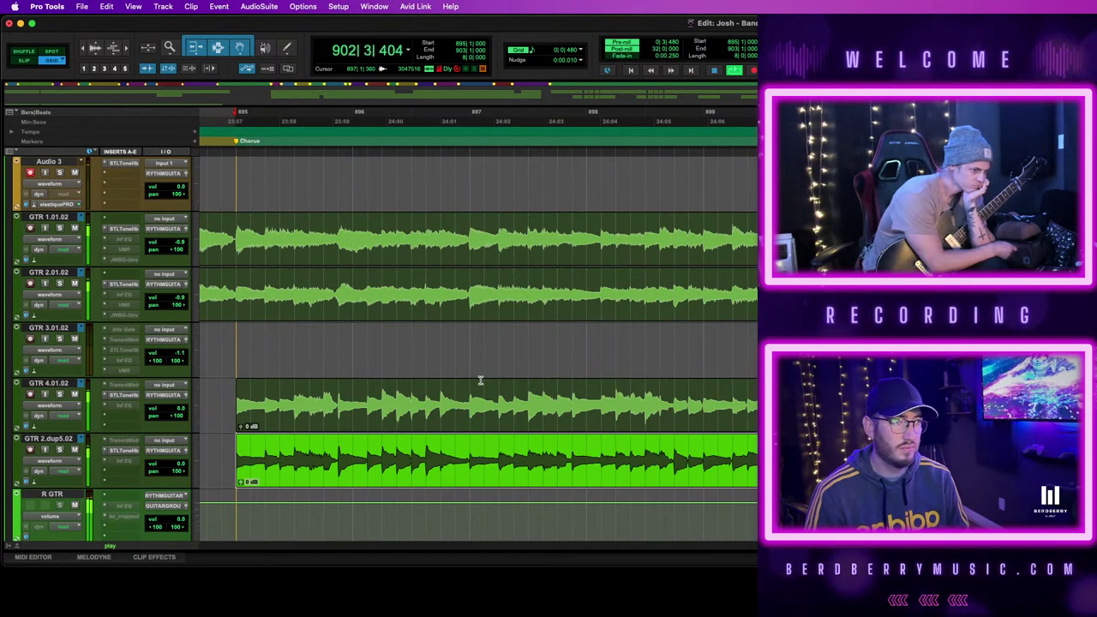
Compare the chorus playback with GTR 4.01.02 and GTR 2.dup5.02 muted and unmuted
click(54, 383)
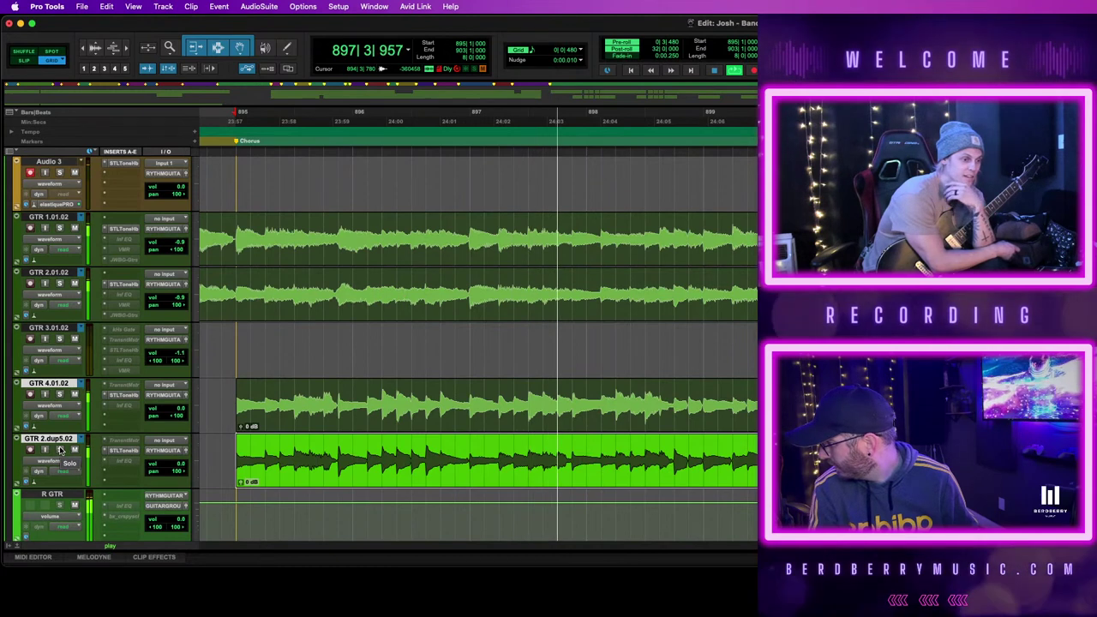
click(75, 394)
key(r)
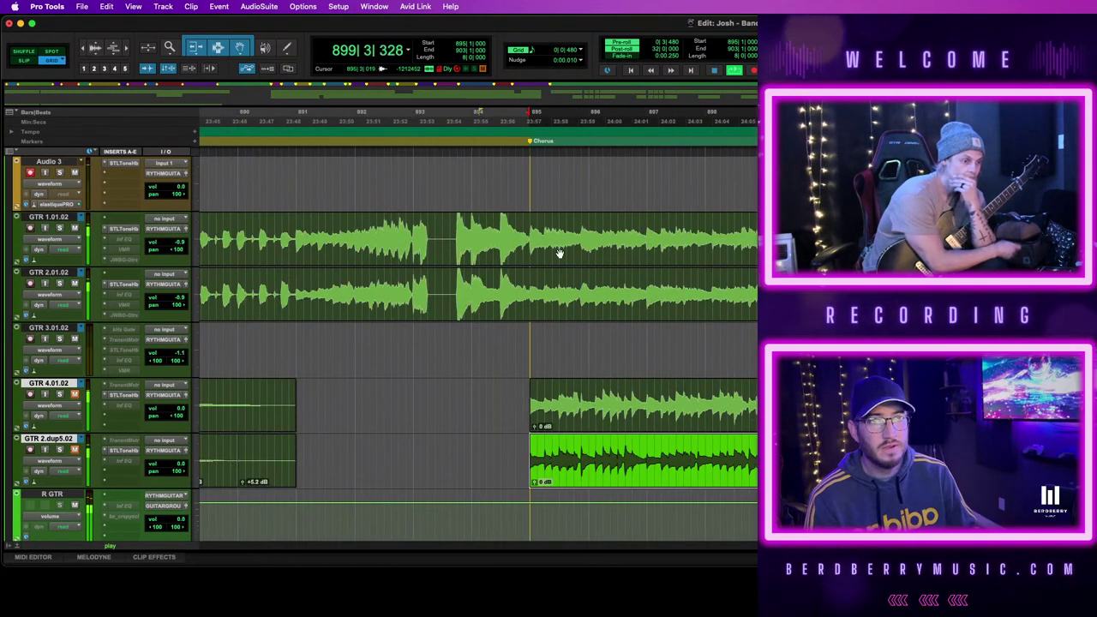
key(space)
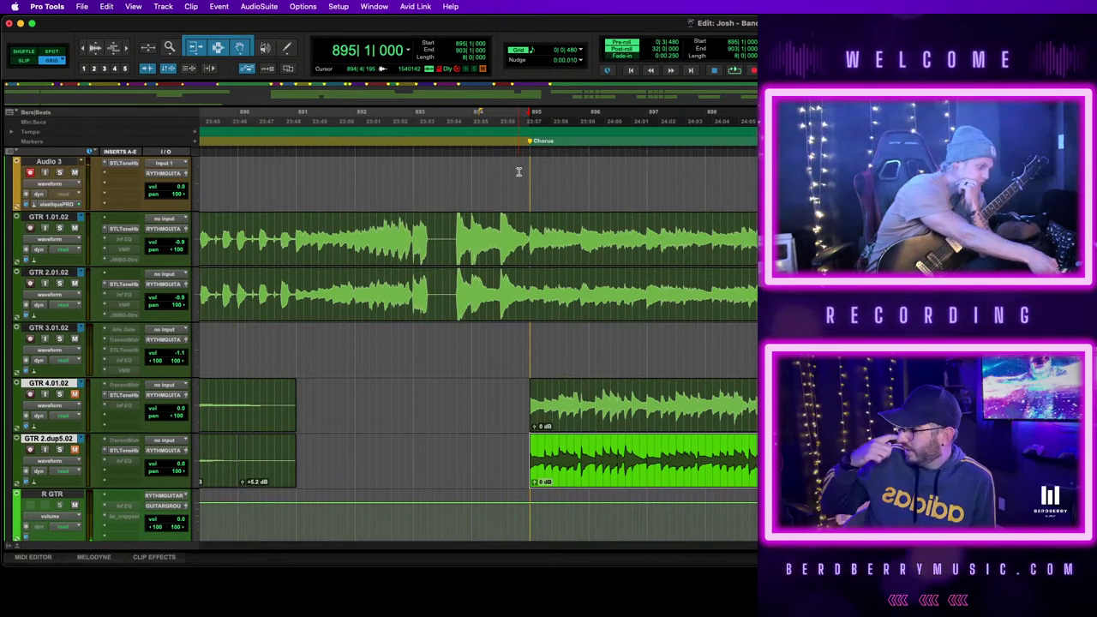
key(space)
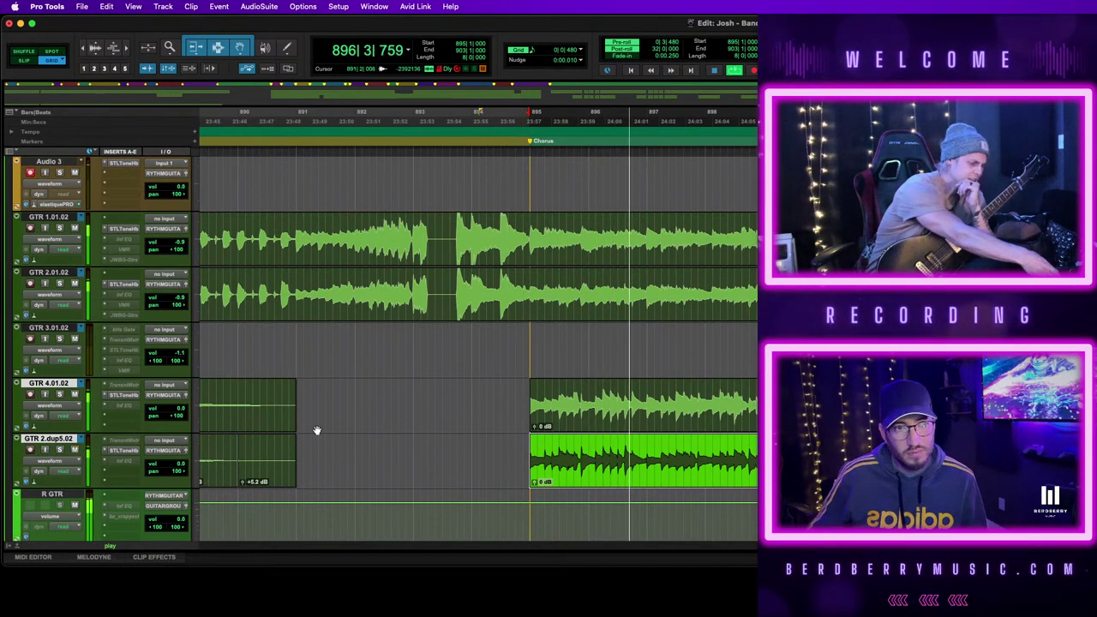
click(614, 421)
key(r)
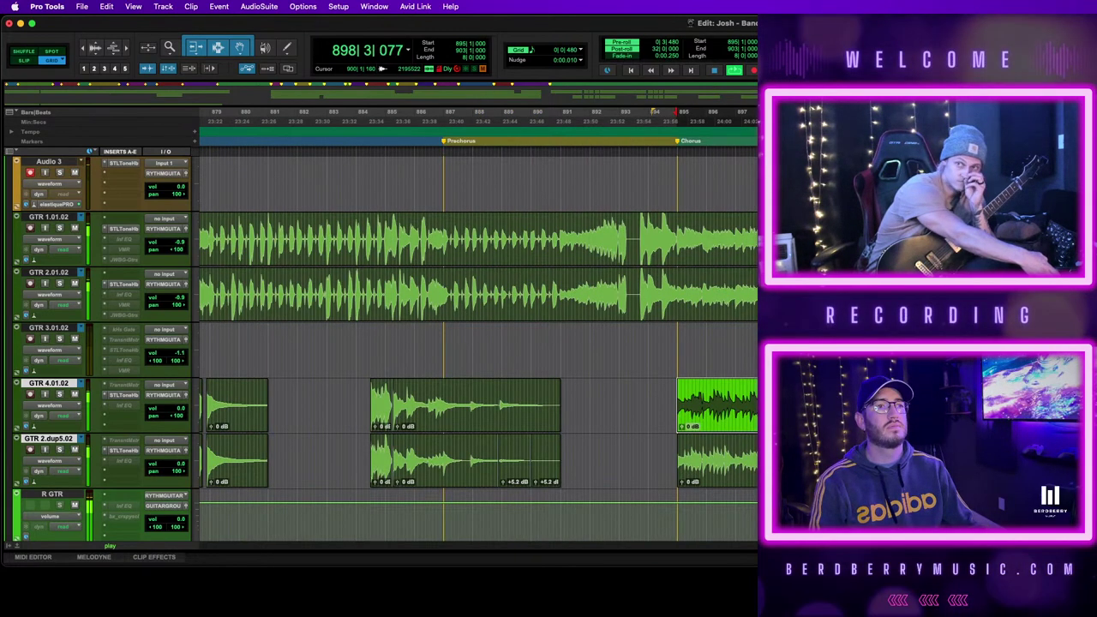
Stop playback and solo GTR 4.01.02 and GTR 2.dup5.02
key(space)
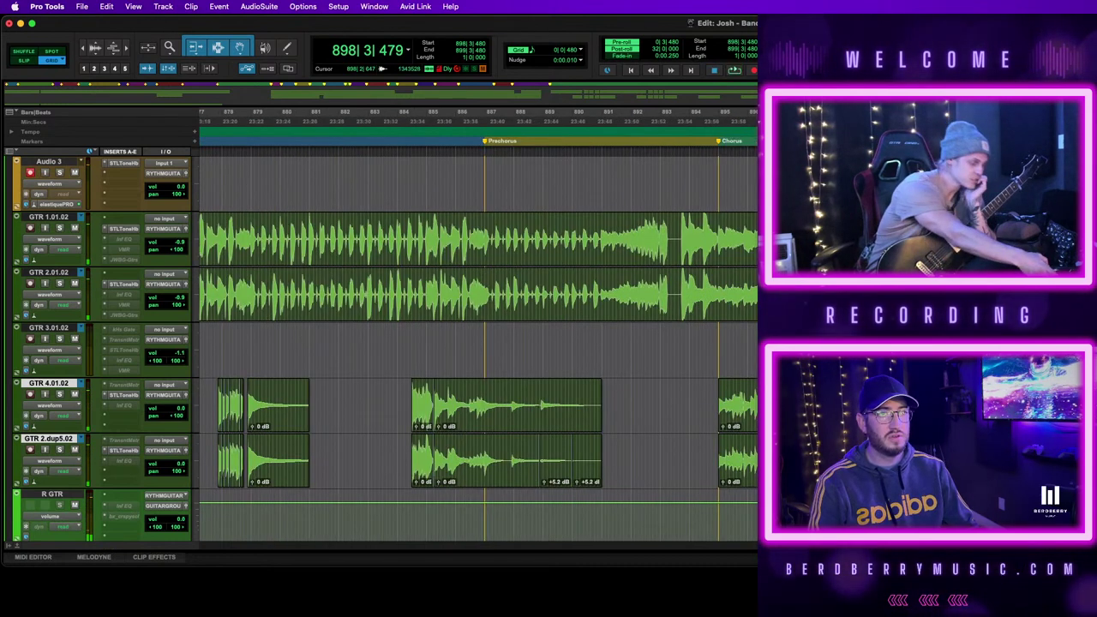
key(t)
key(t)
key(t)
click(59, 393)
click(59, 449)
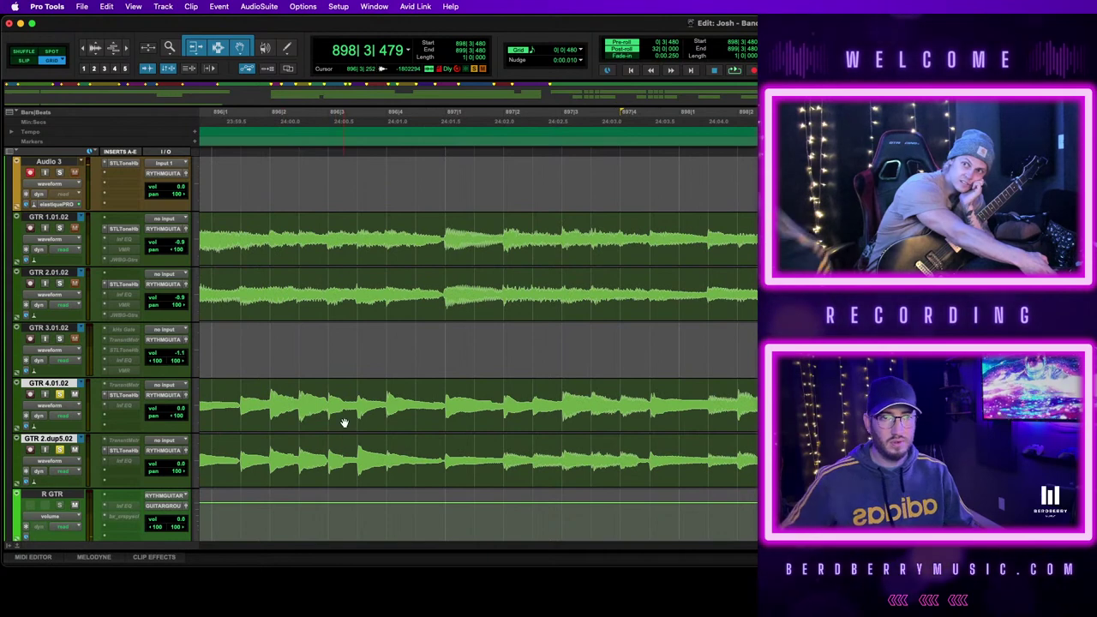
Mute the chorus clips on GTR 4.01.02 and GTR 2.dup5.02 and place the edit cursor on Audio 3 at 894|4|480
key(r)
key(r)
click(710, 417)
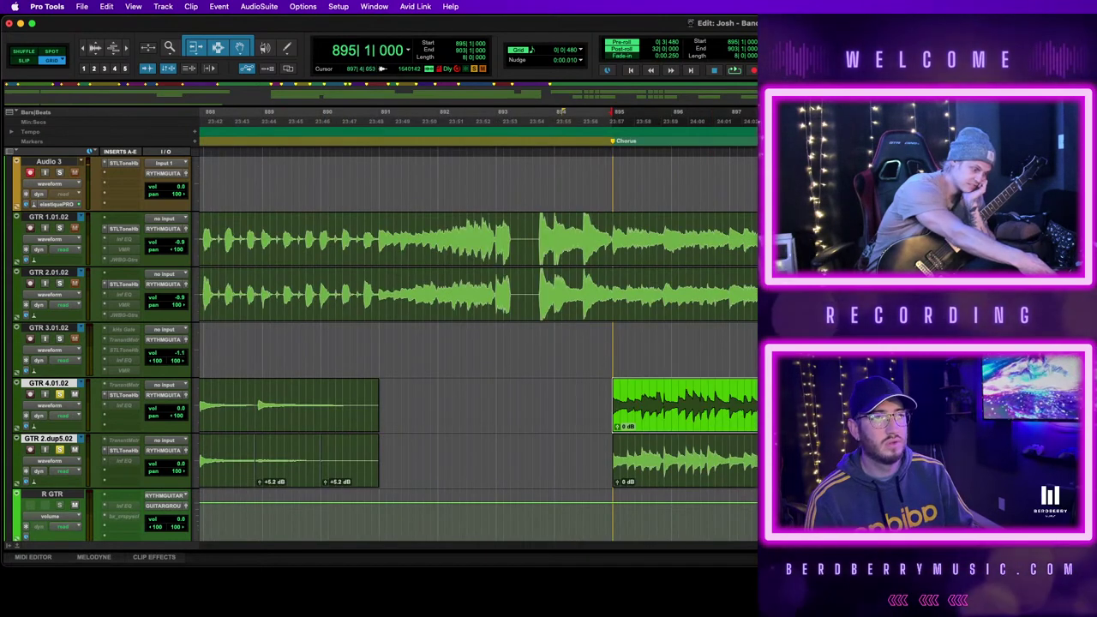
shift+click(742, 472)
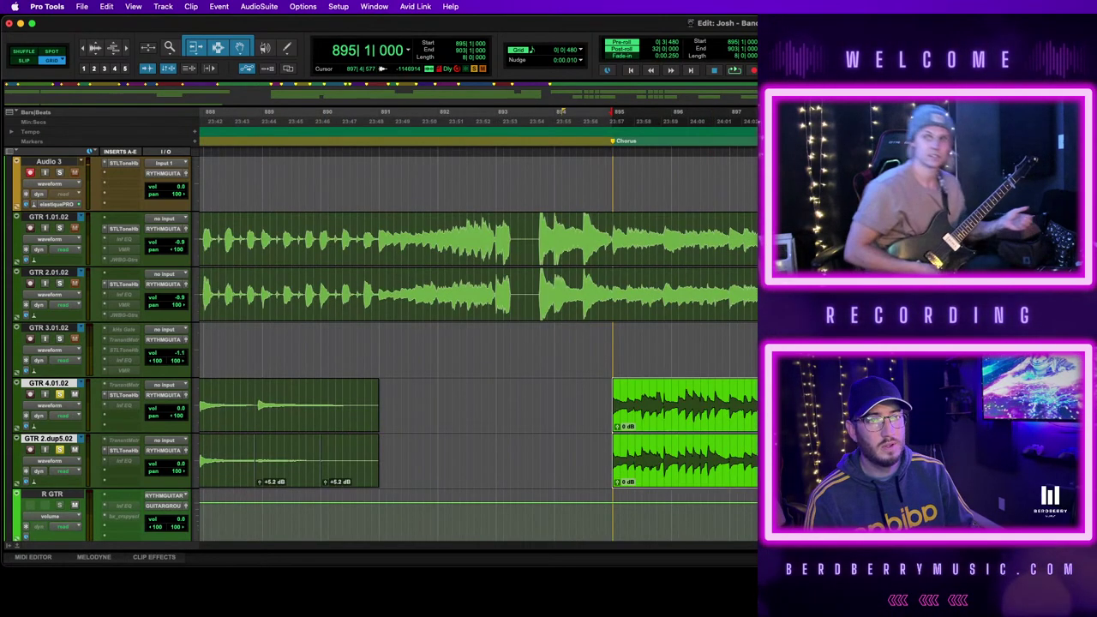
click(599, 176)
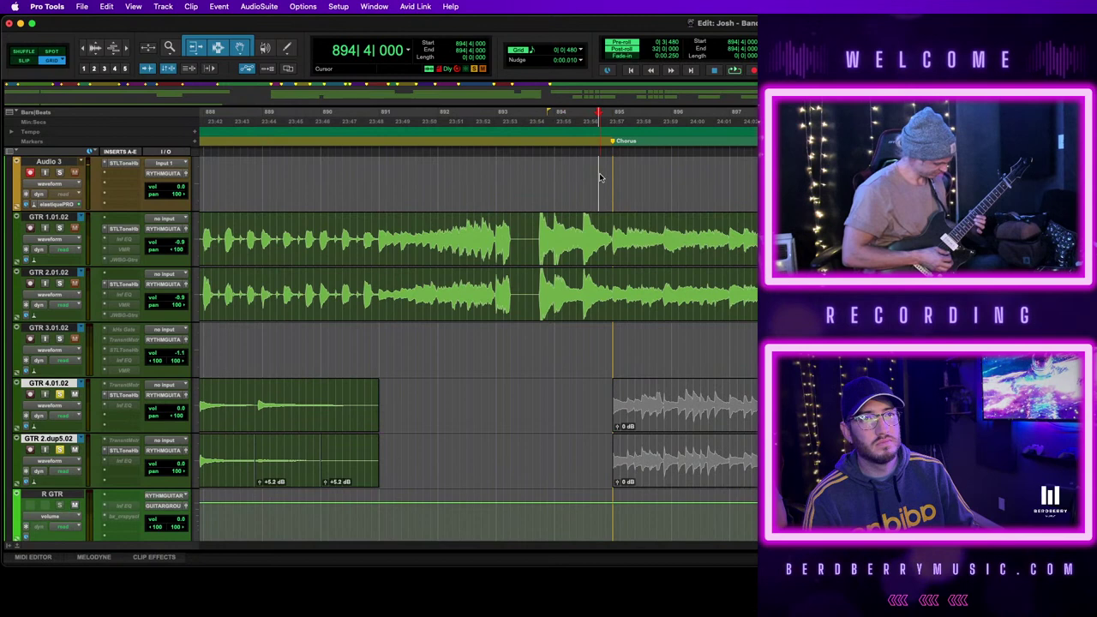
click(605, 178)
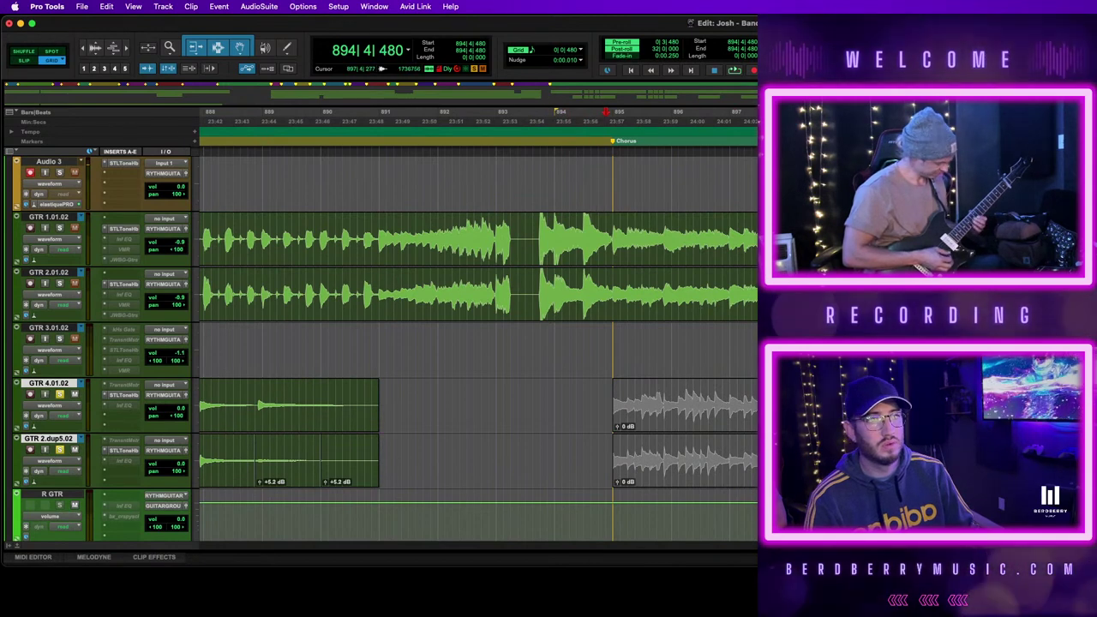
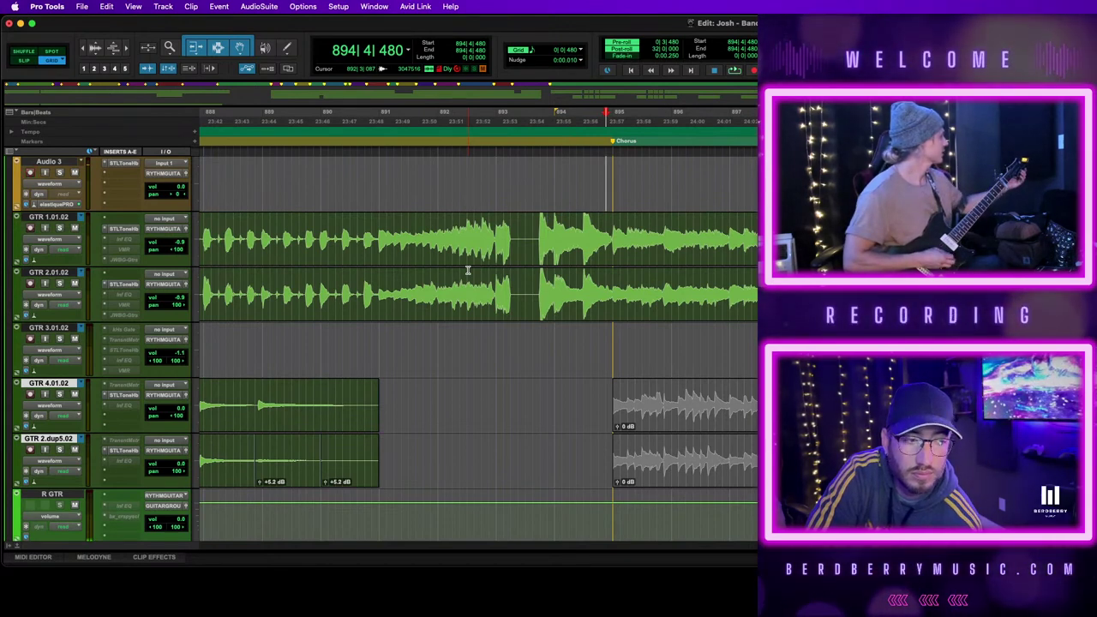
key(r)
key(t)
key(t)
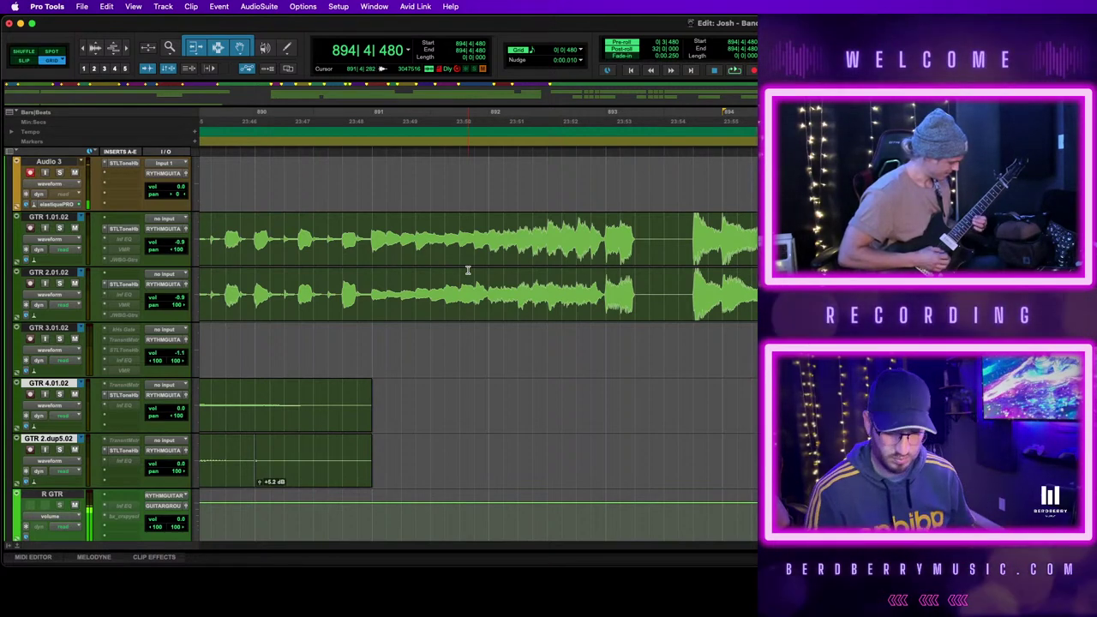
key(r)
key(r)
key(r)
key(r)
key(r)
key(r)
key(r)
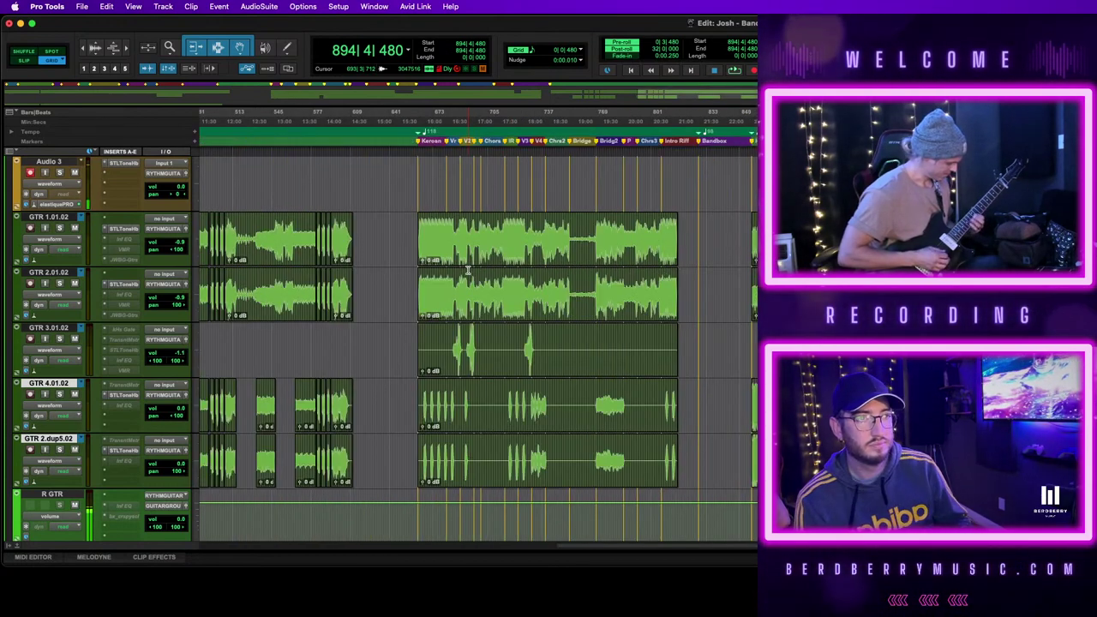
key(t)
key(t)
key(t)
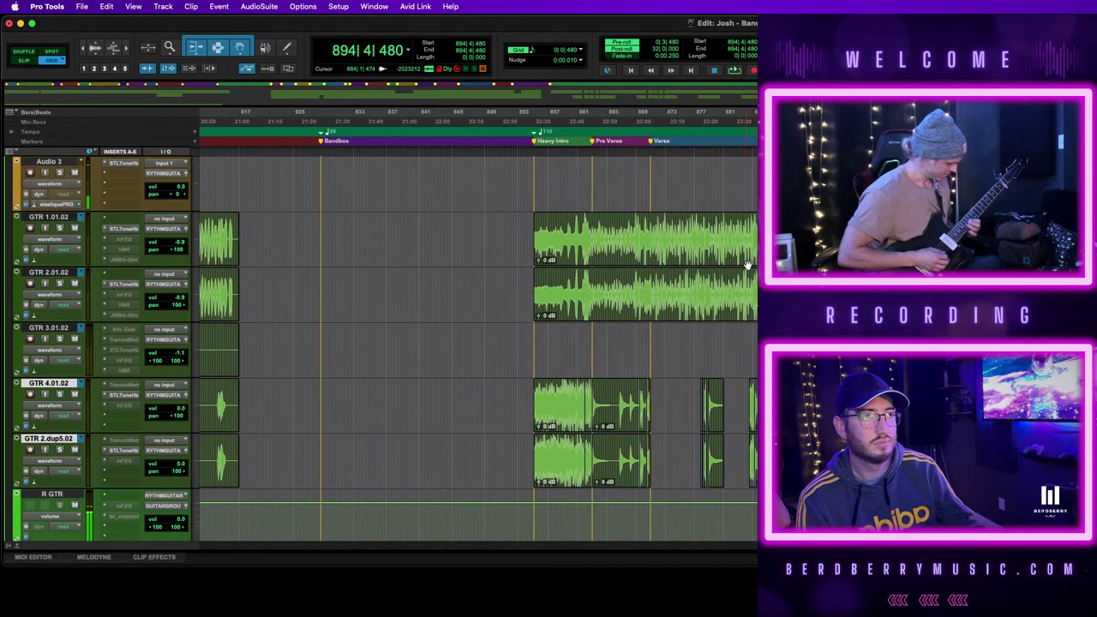
key(t)
key(t)
key(t)
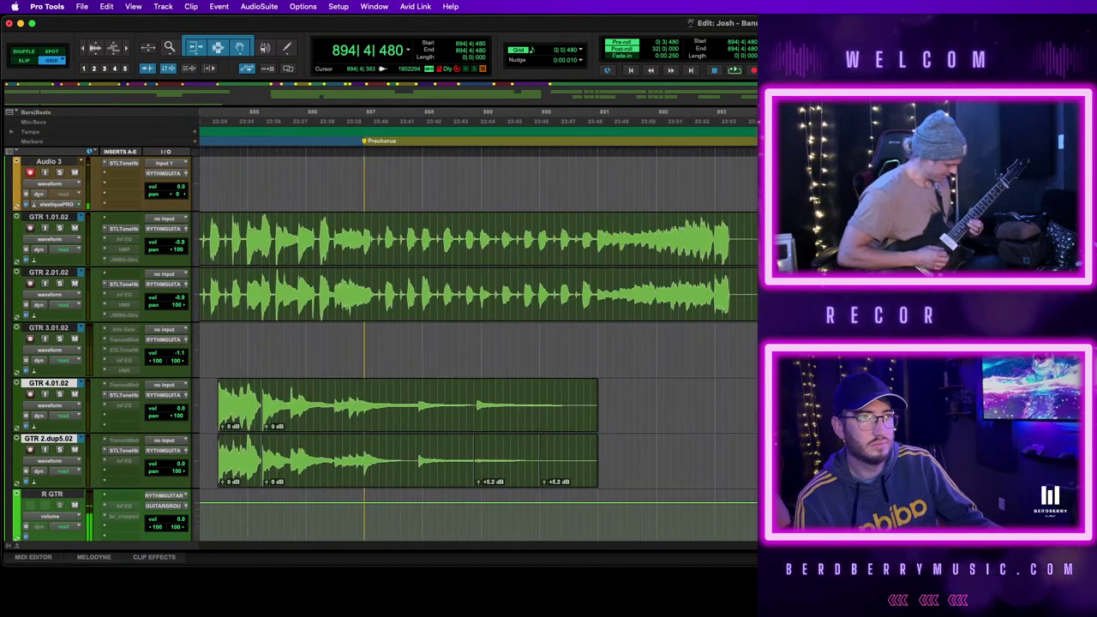
Set the grid to 1/4 note and place the edit cursor at 894|4|000
click(583, 49)
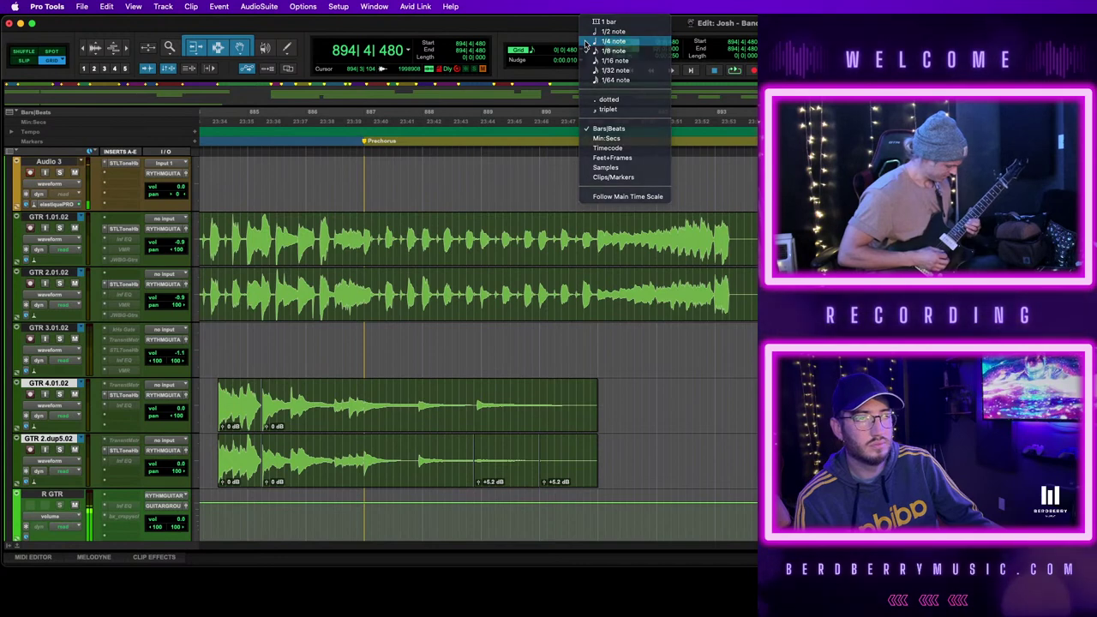
click(588, 41)
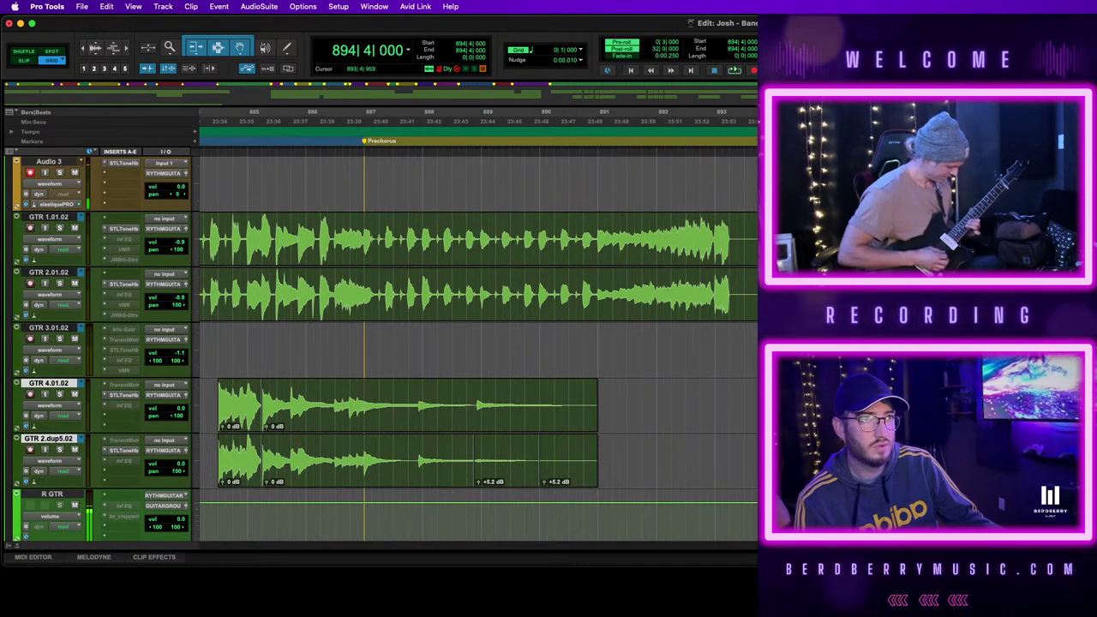
scroll(476, 343, down, 3)
scroll(475, 343, up, 2)
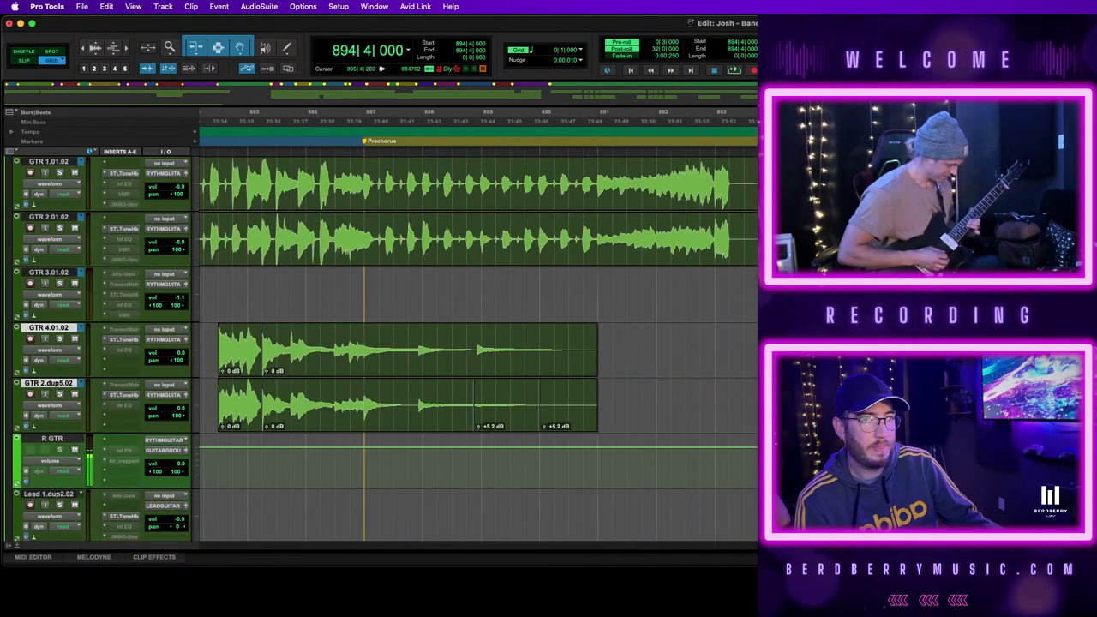
scroll(476, 343, up, 3)
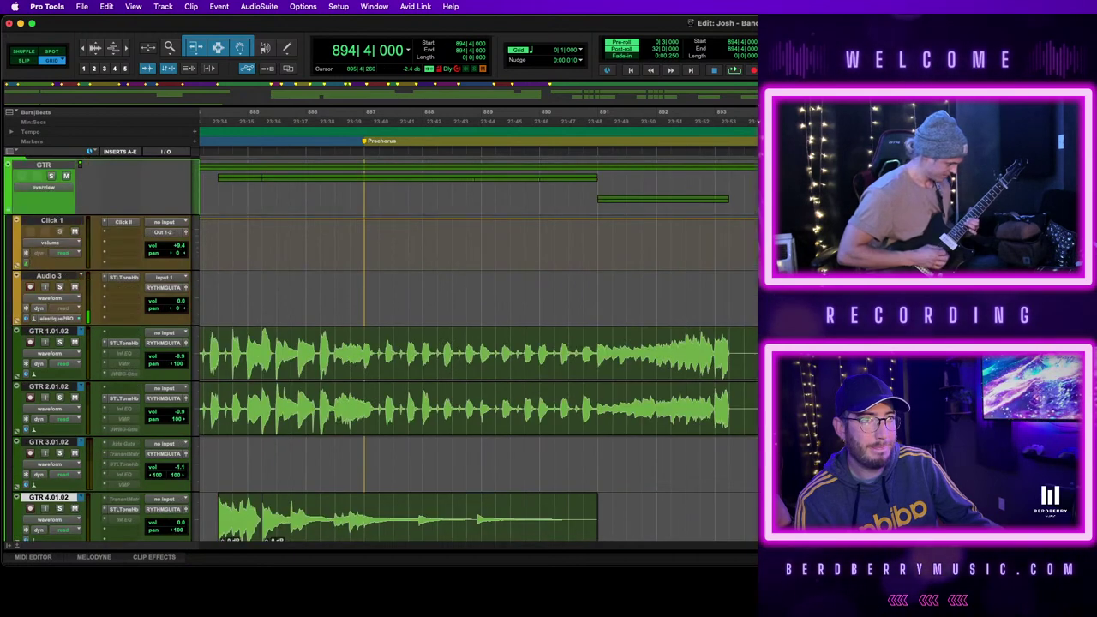
scroll(475, 342, down, 2)
key(r)
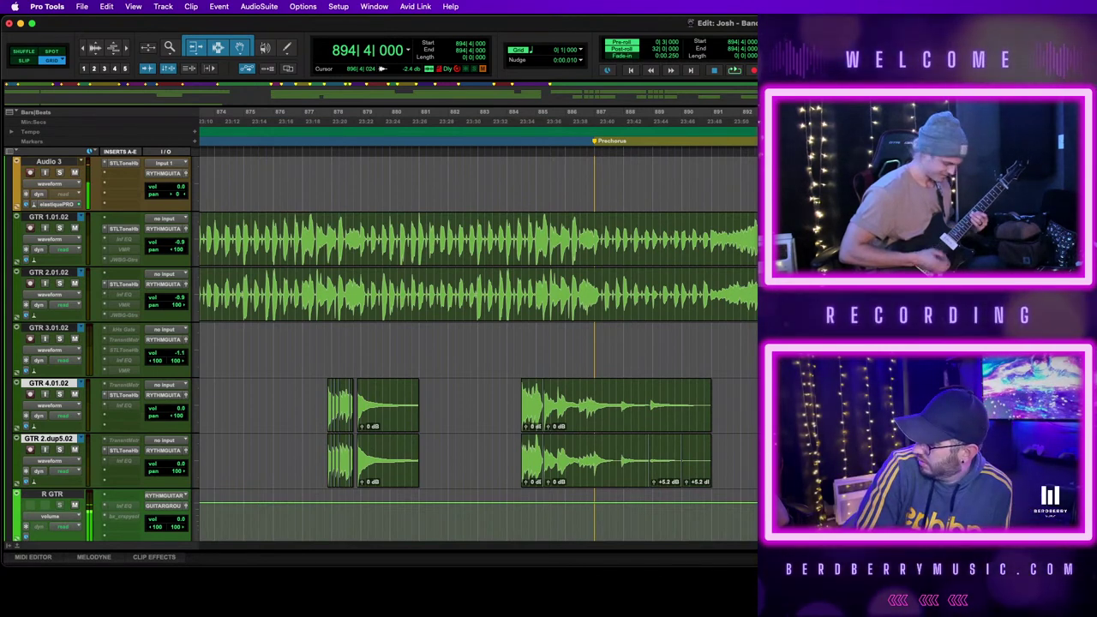
Record a chorus take on Audio 3 from 894|4|000 and raise the track's volume to +1.8 dB while recording
key(space)
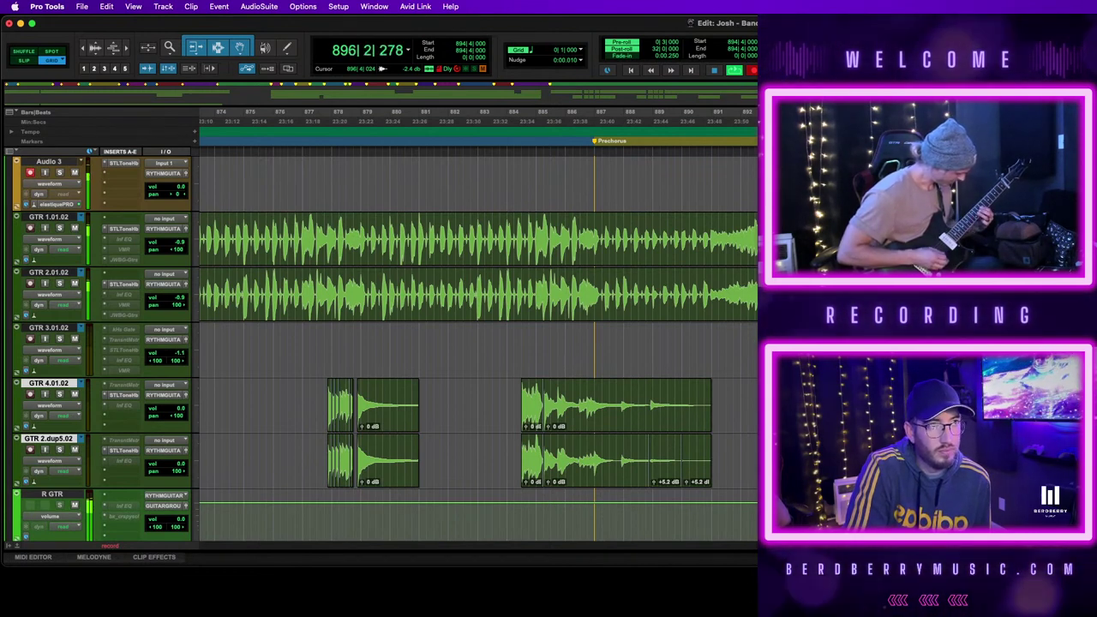
click(177, 184)
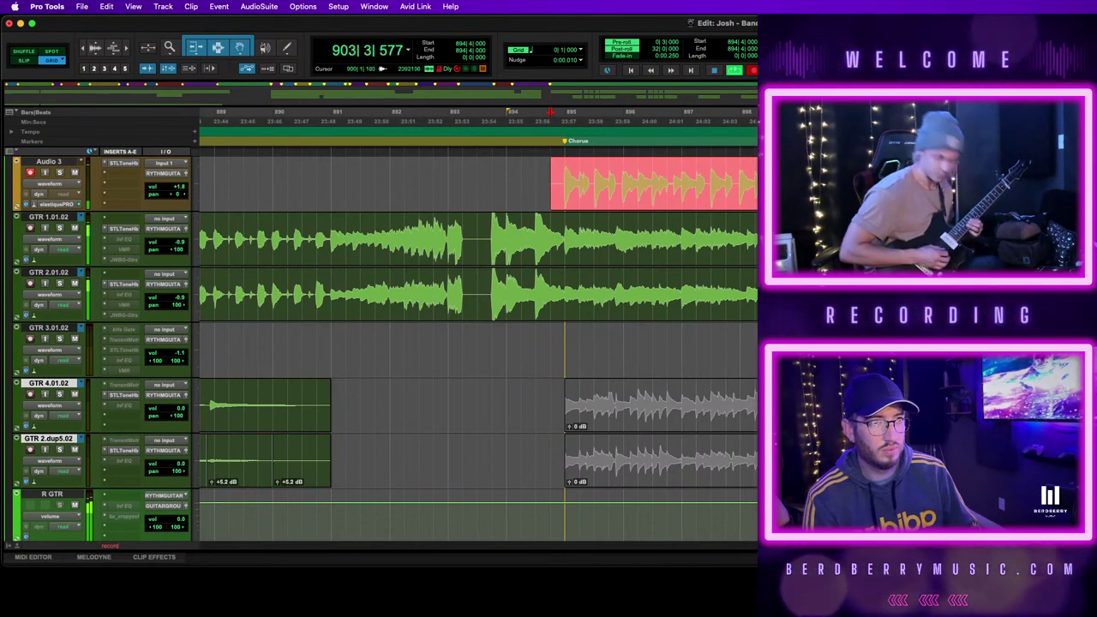
key(space)
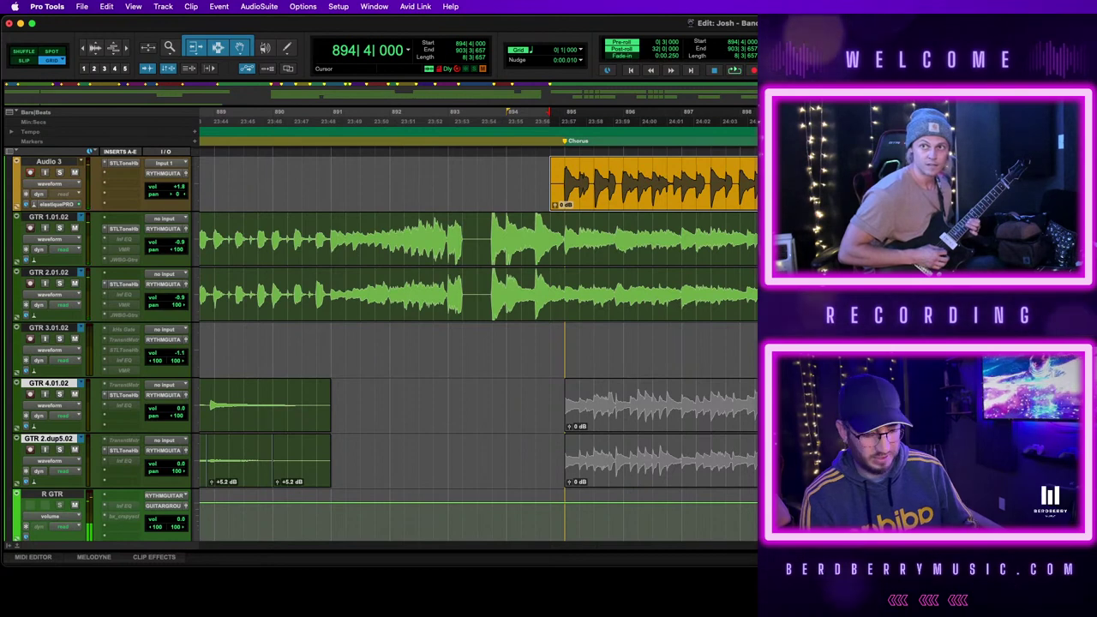
Re-record the chorus on Audio 3 over the first take from 894|4|000
key(alt+0)
key(Return)
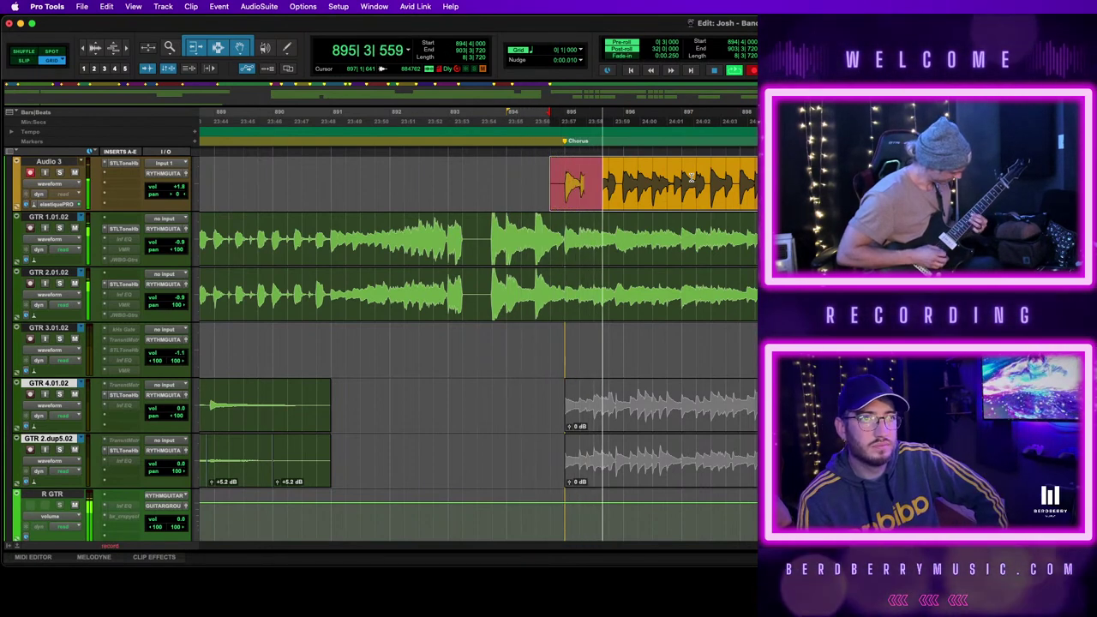
key(space)
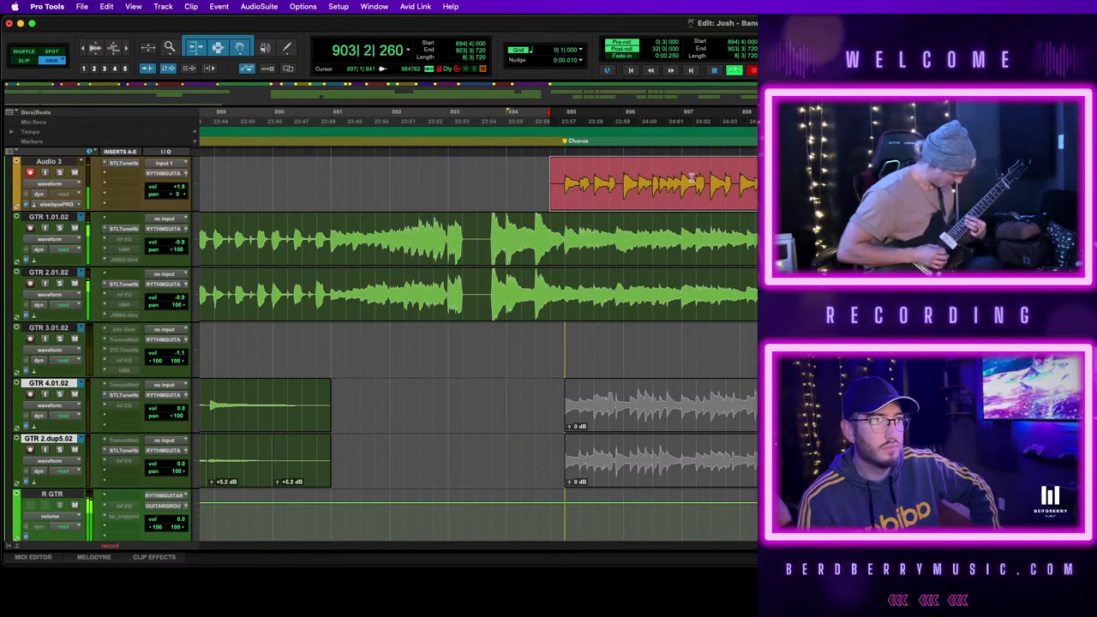
key(space)
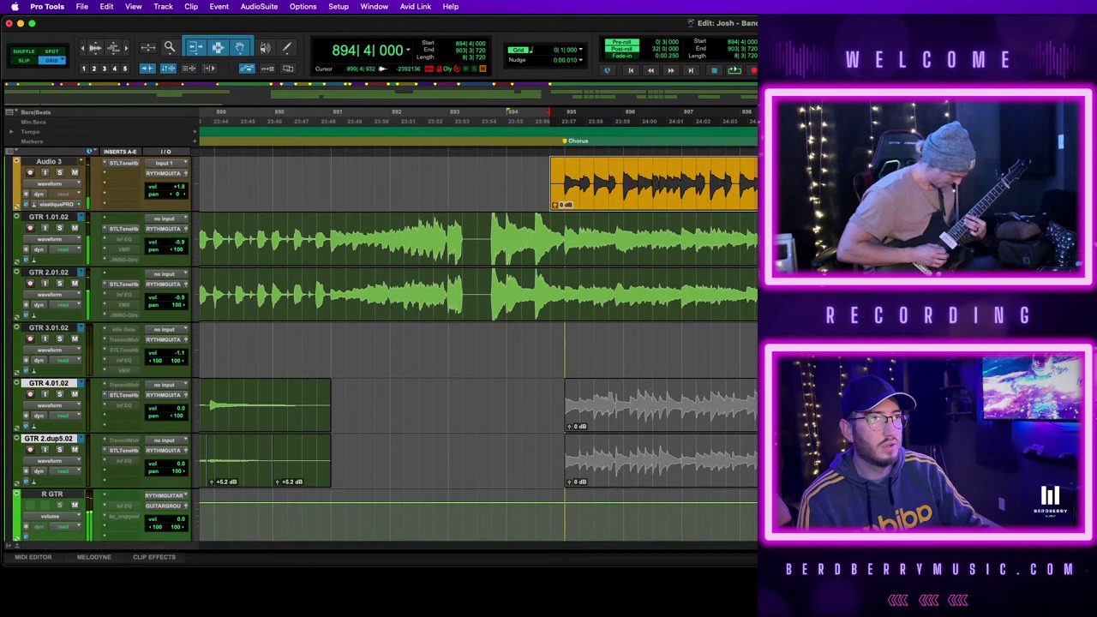
Punch in on Audio 3 at 903|1|000, record the end of the take to about 905|1|955, and merge it into one clip
click(1031, 184)
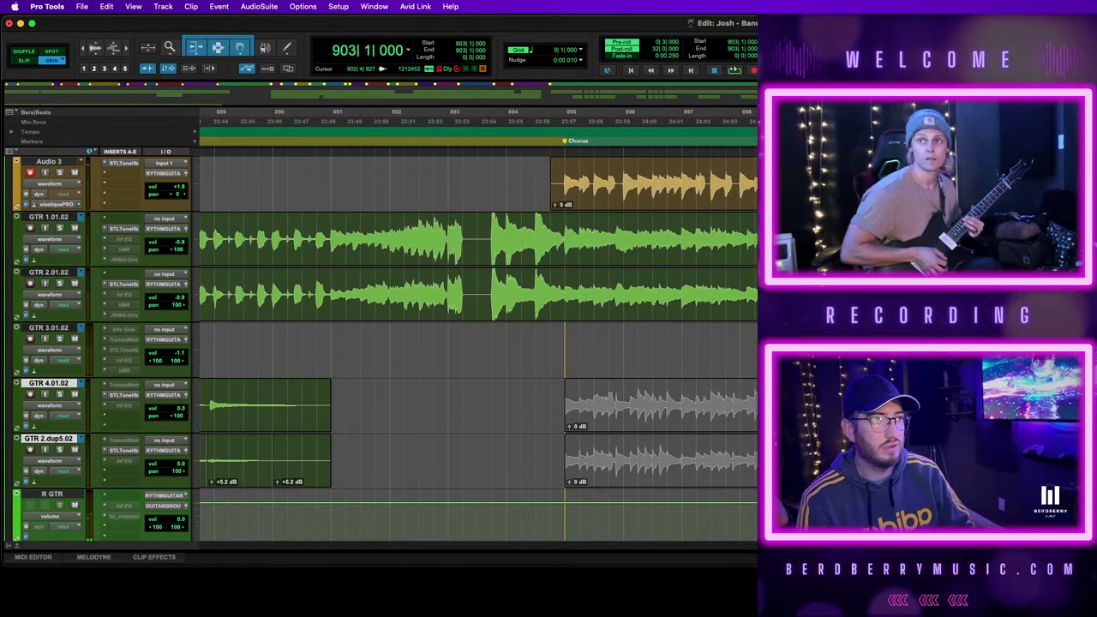
key(super+space)
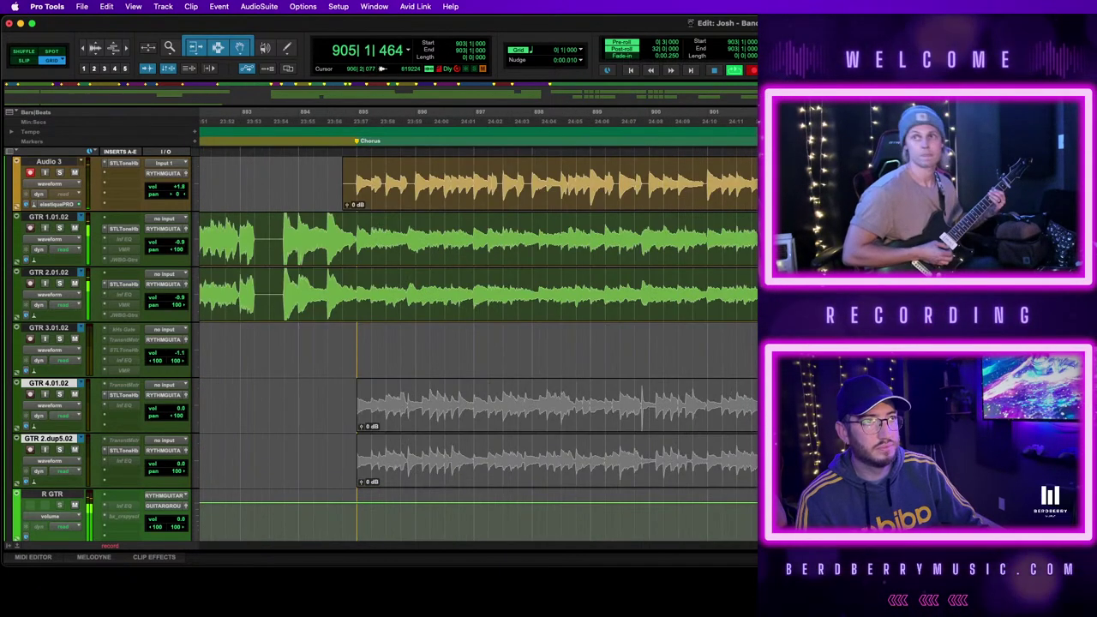
key(space)
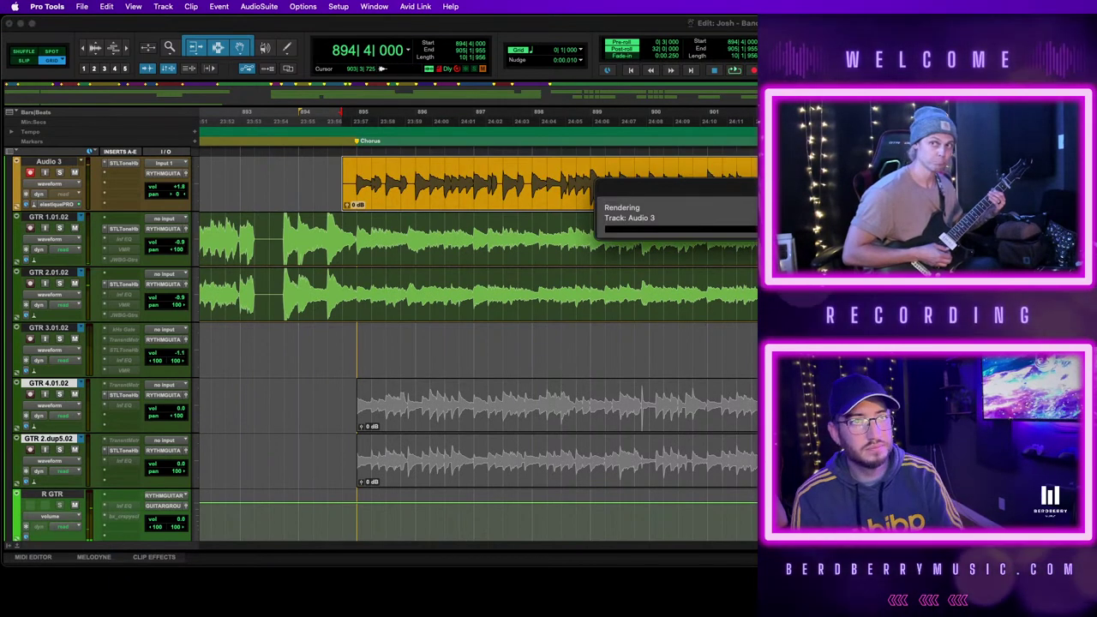
Move the merged chorus take from Audio 3 onto Lead 1.dup2.02 and play it in the mix
drag(613, 195, 623, 398)
key(space)
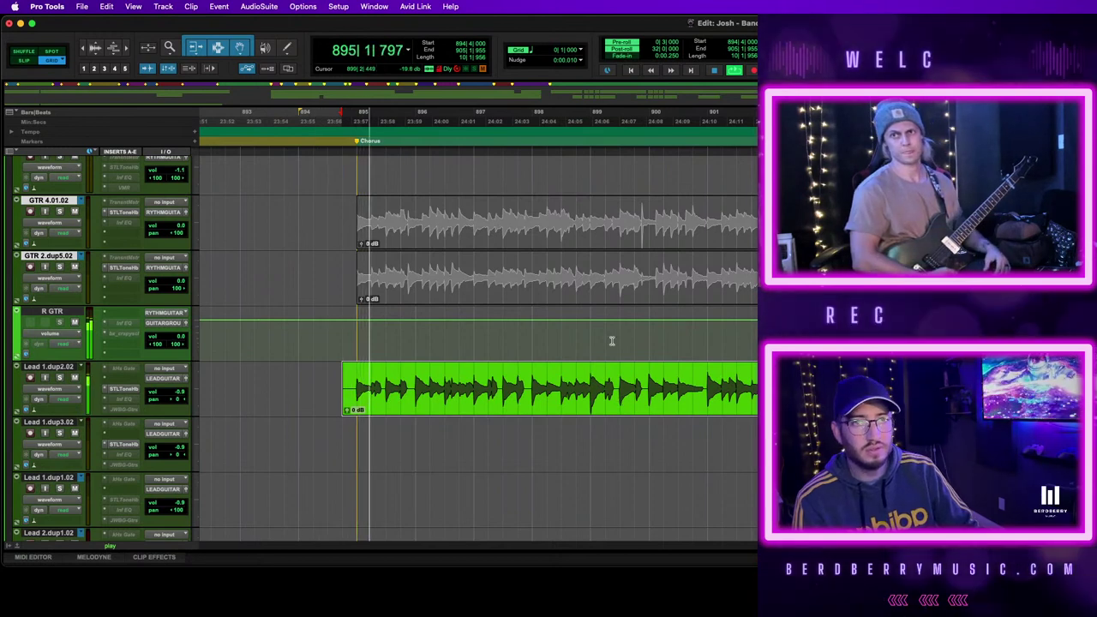
key(t)
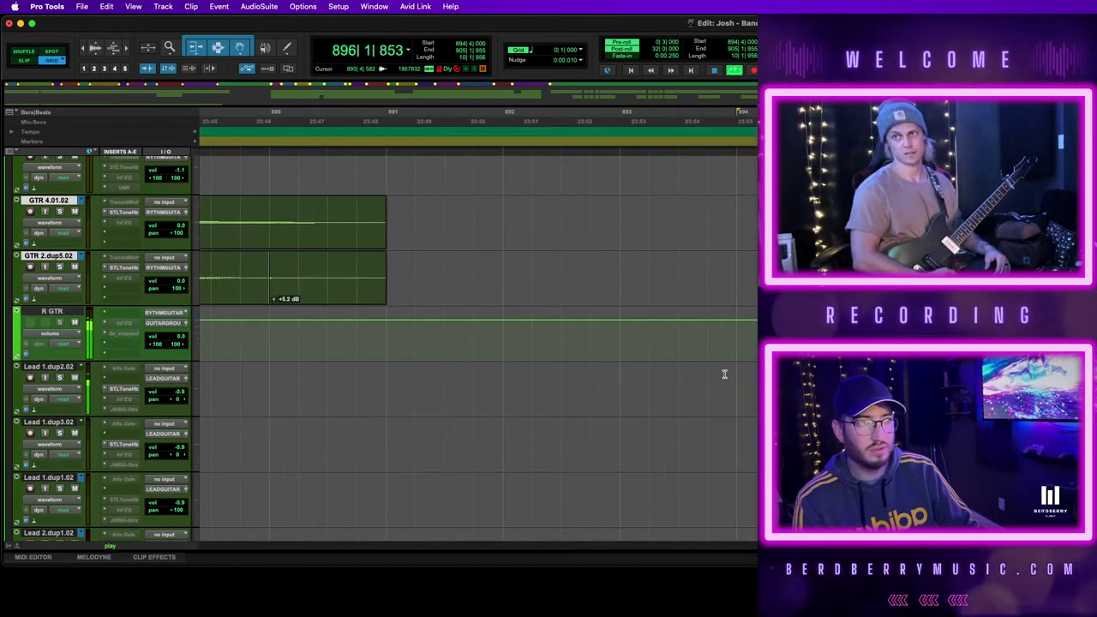
scroll(724, 373, right, 4)
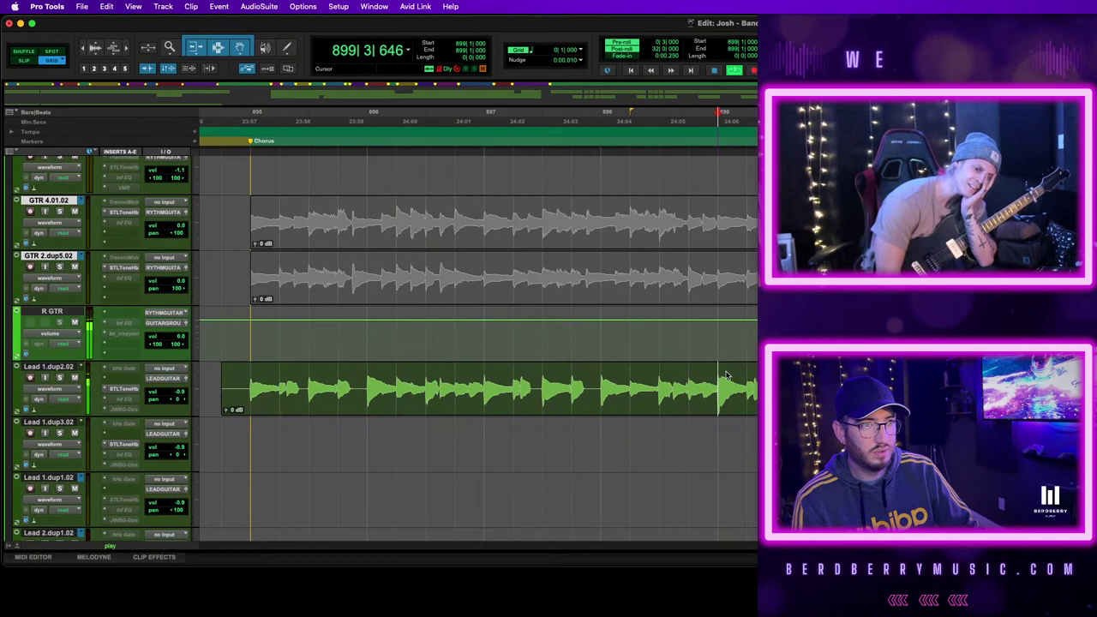
Copy the bar at 899|1|000 on Lead 1.dup2.02 to 895|1|000 and delete the lead-in from 894|4|000 to 895|1|000
click(718, 390)
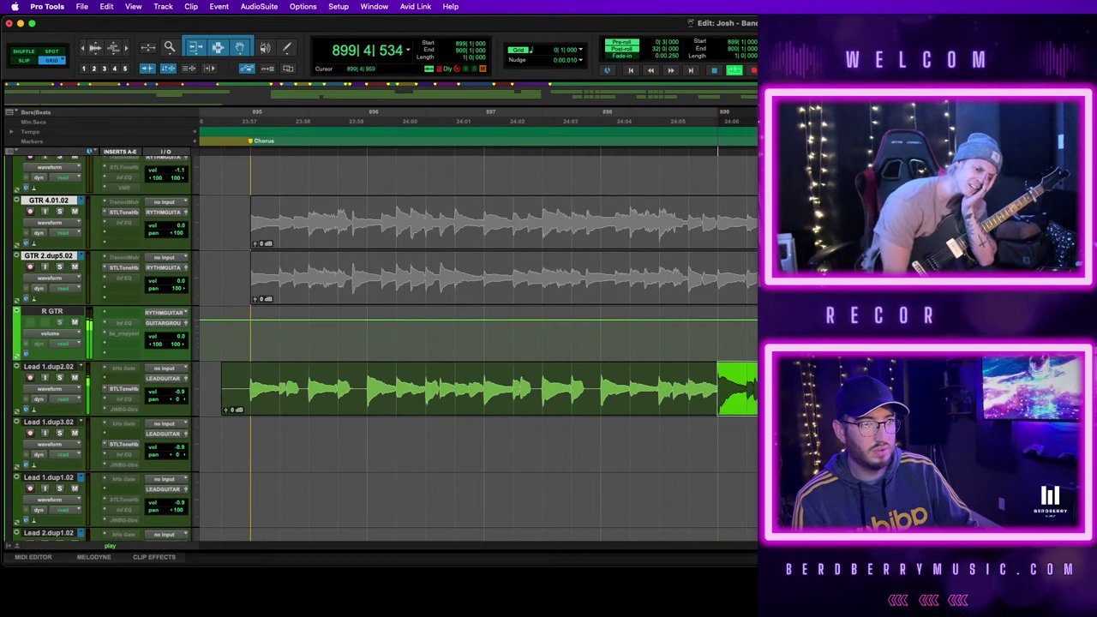
drag(729, 390, 310, 388)
key(space)
click(240, 386)
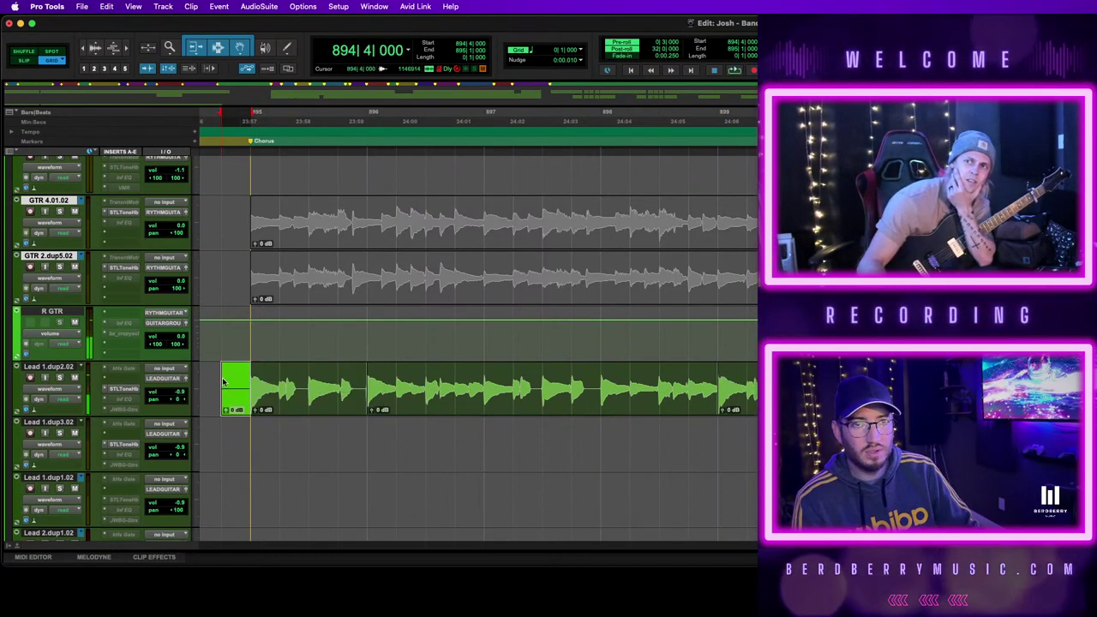
Play the chorus and copy the bar at 895|1|000 on Lead 1.dup2.02 onto bar 897
key(space)
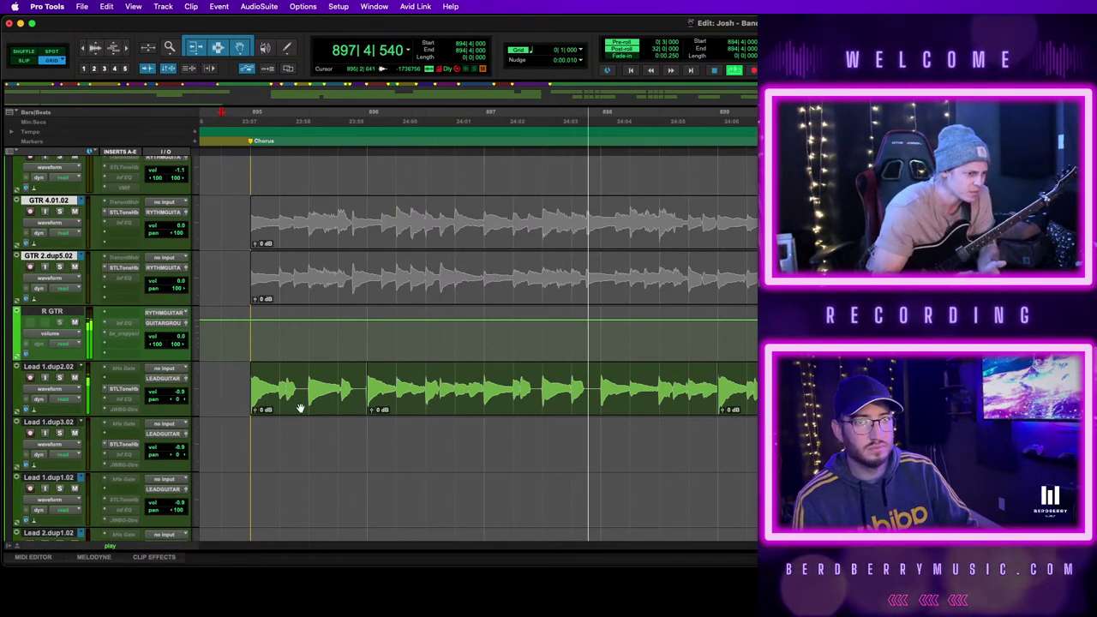
drag(299, 407, 498, 408)
click(522, 406)
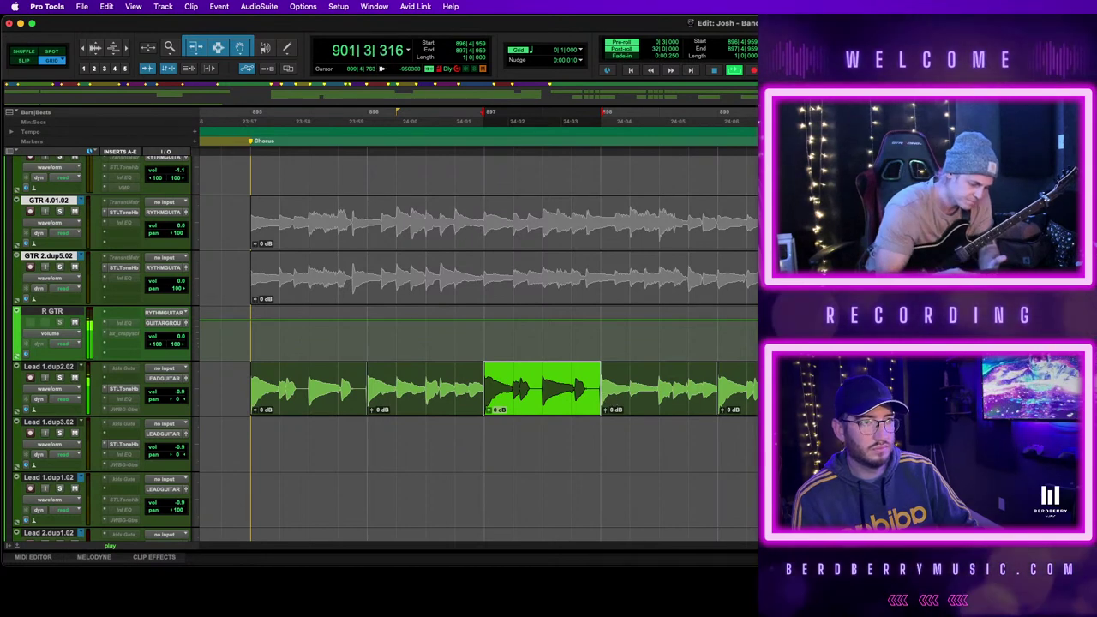
Select the whole chorus lead on Lead 1.dup2.02 from 895|1|000 to 905|1|000
scroll(615, 402, right, 2)
scroll(477, 342, right, 1)
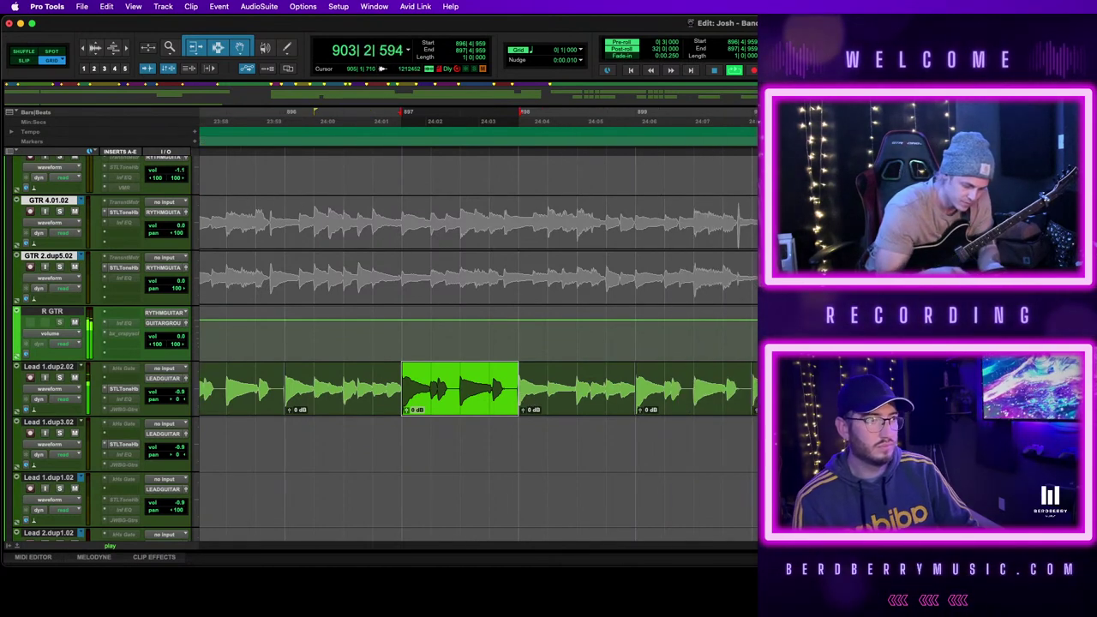
click(1096, 388)
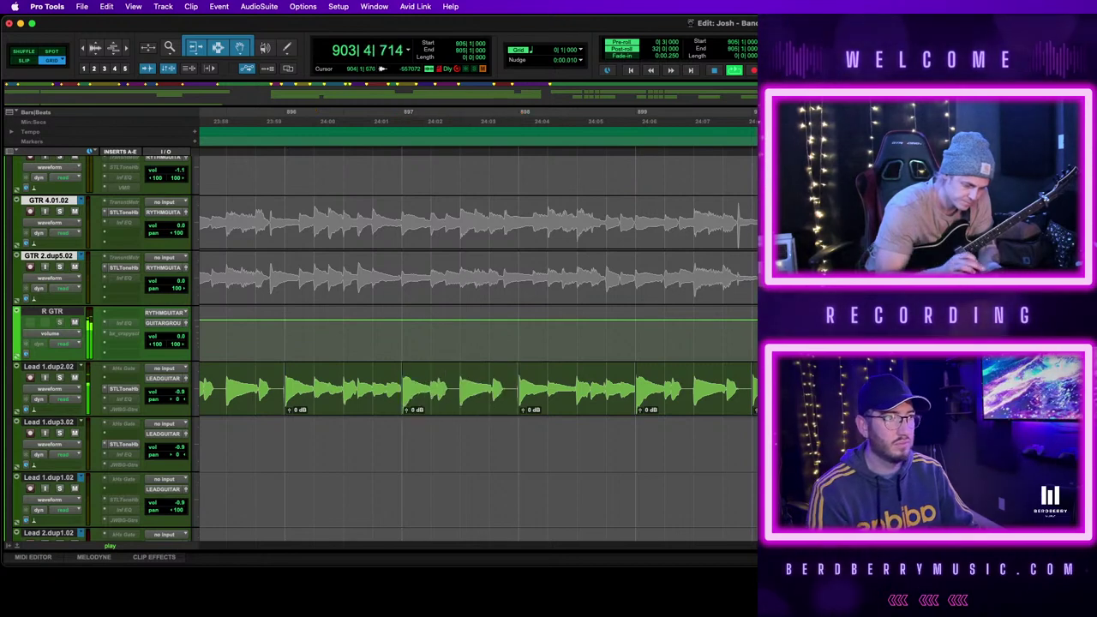
key(r)
key(r)
shift+click(660, 388)
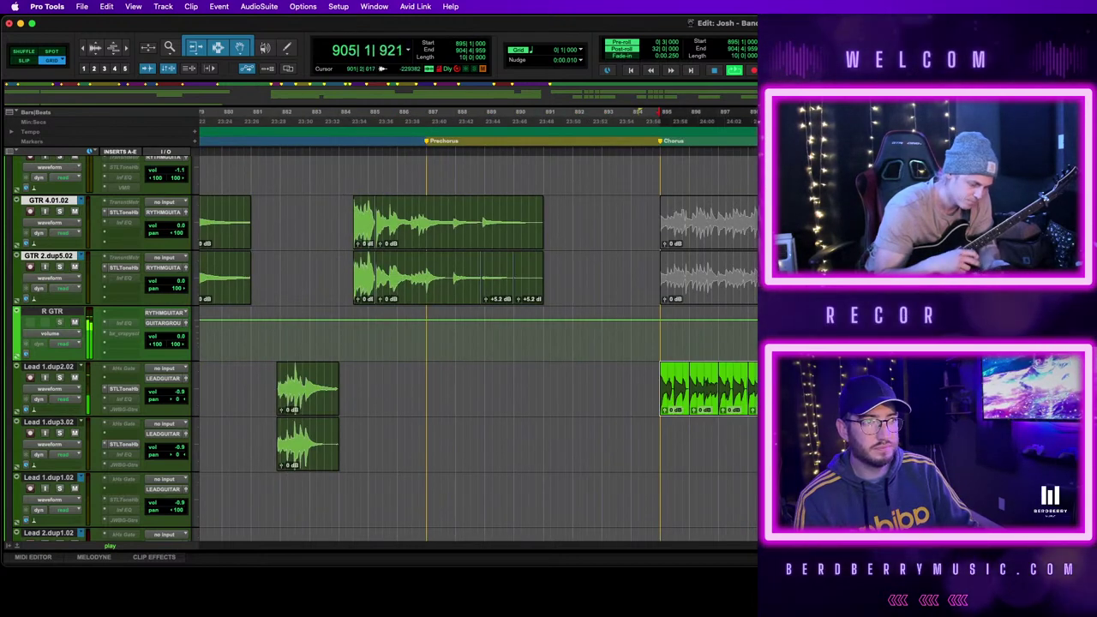
Replay the chorus from 895|1|000 with the GTR 4.01.02 and GTR 2.dup5.02 takes unmuted, and mute both takes again
scroll(477, 347, up, 3)
key(space)
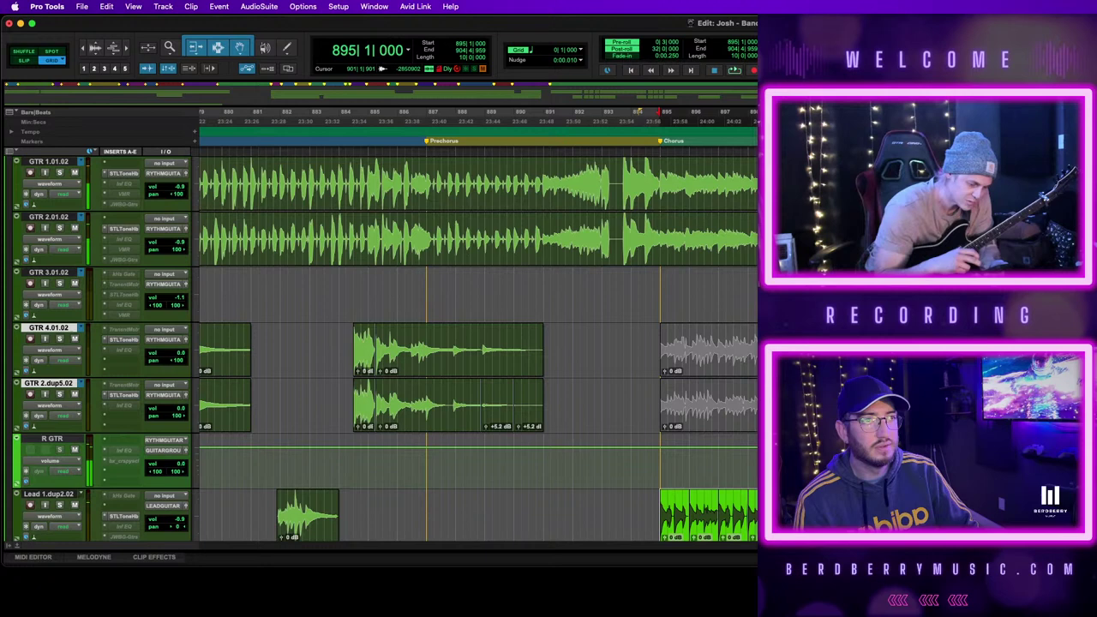
key(space)
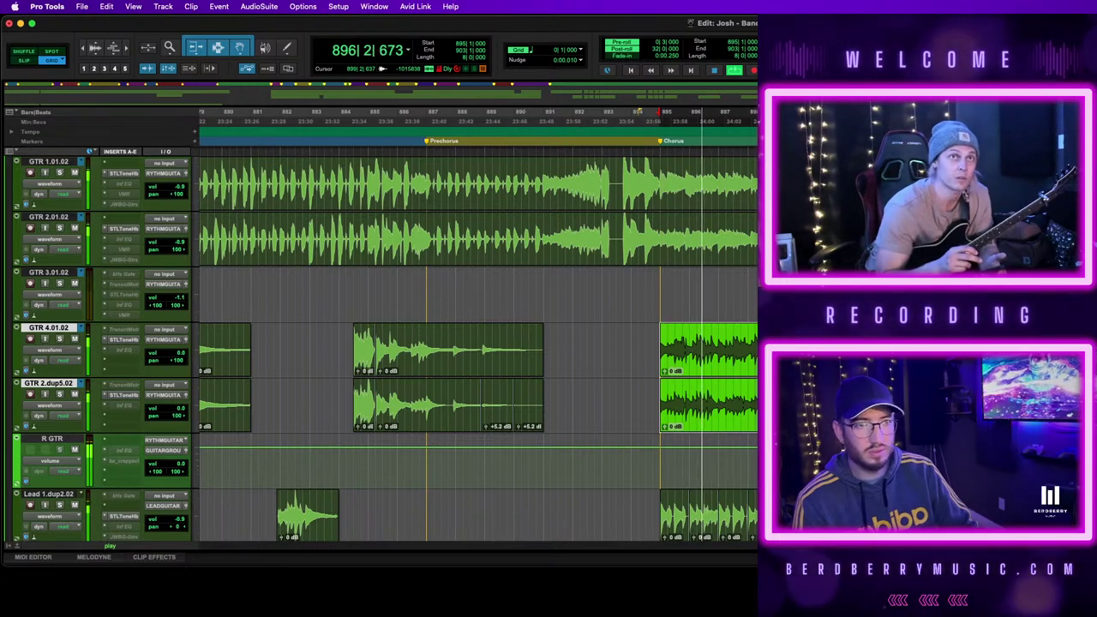
key(super+m)
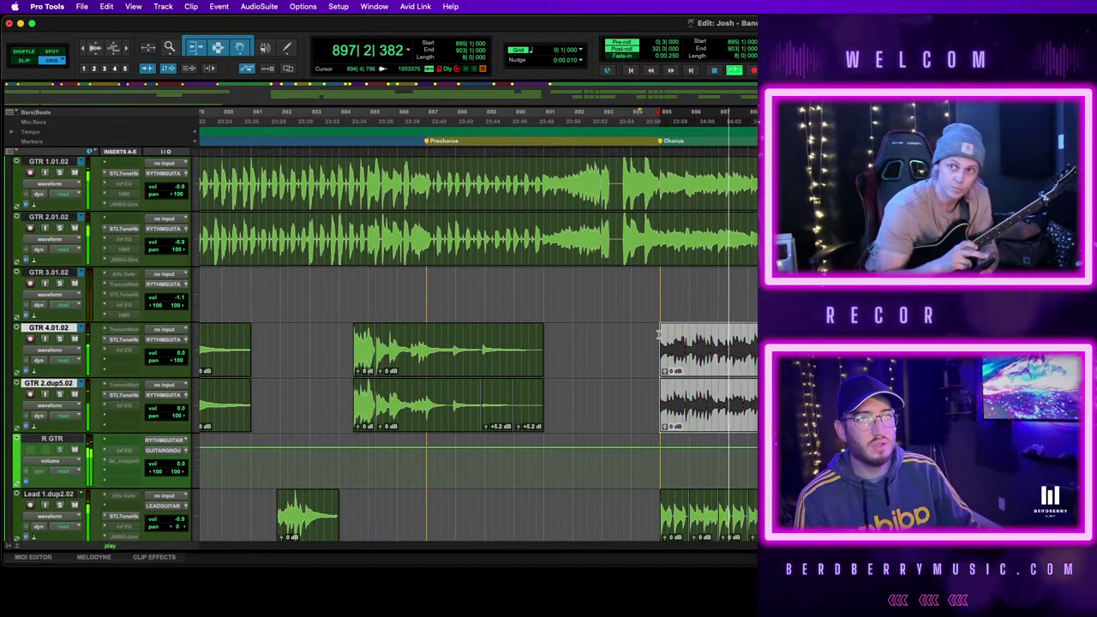
Place the edit cursor on Audio 3 at 894|4|000, just before the chorus
scroll(658, 334, up, 3)
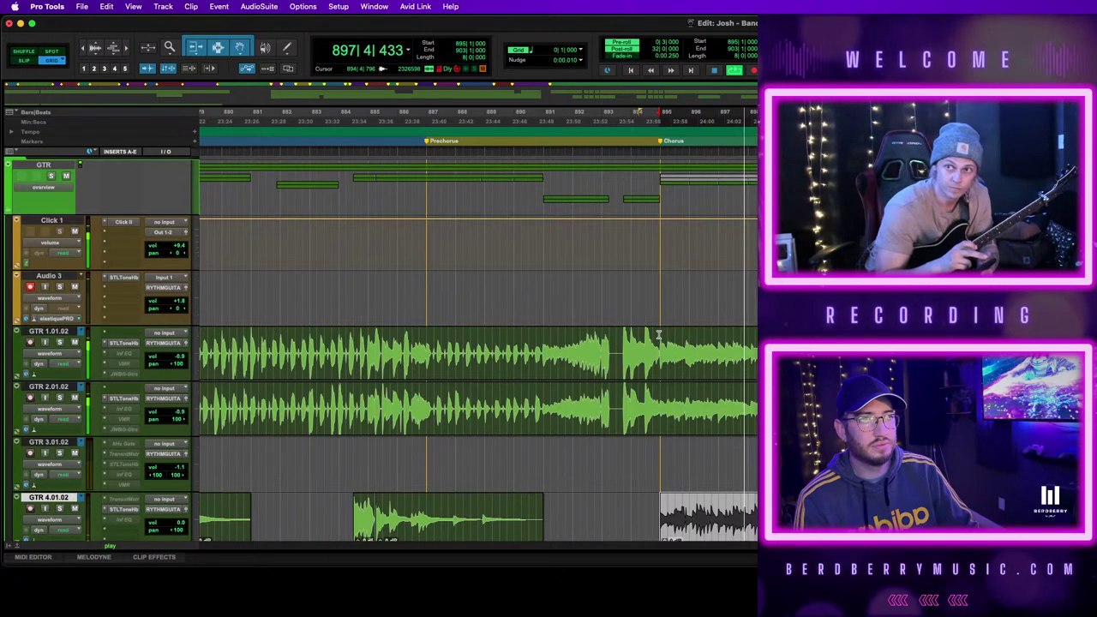
click(655, 292)
key(t)
key(t)
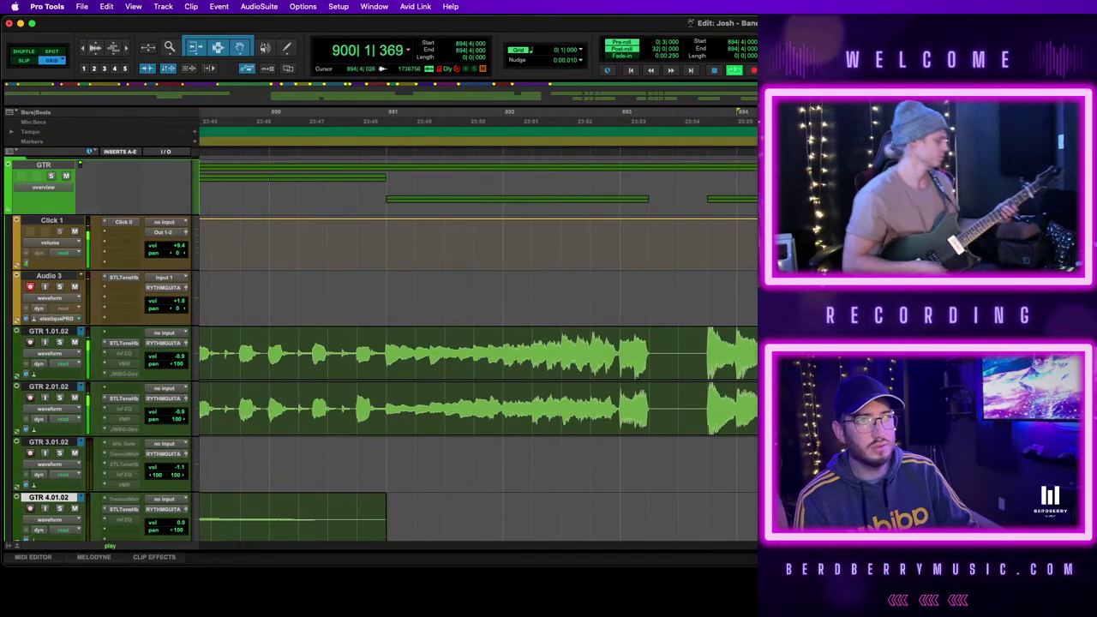
key(r)
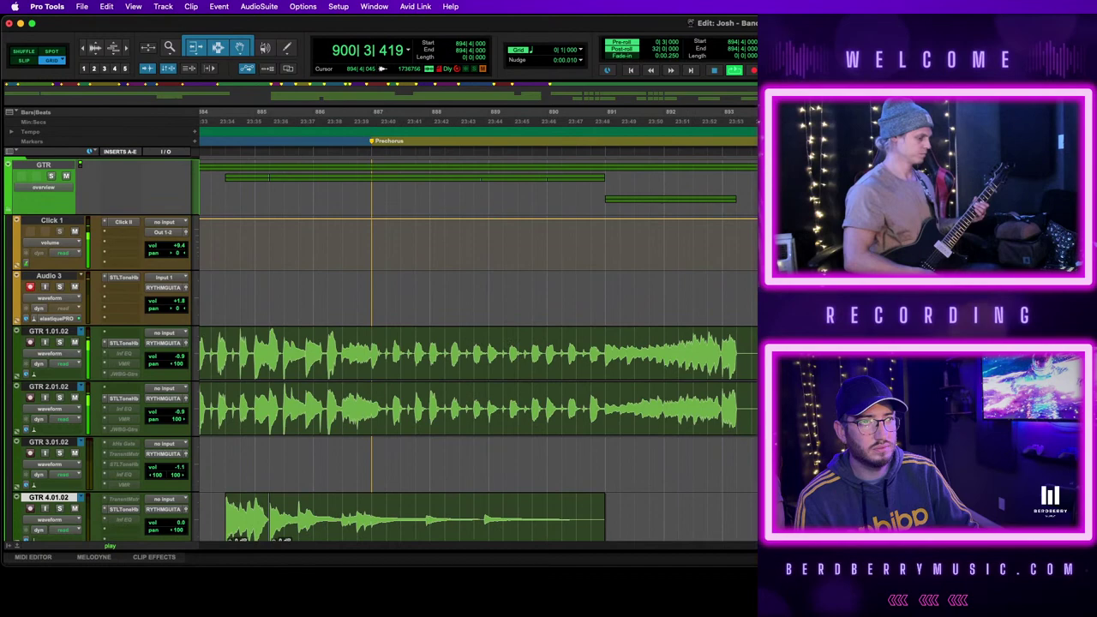
key(r)
scroll(477, 343, down, 3)
scroll(477, 343, up, 2)
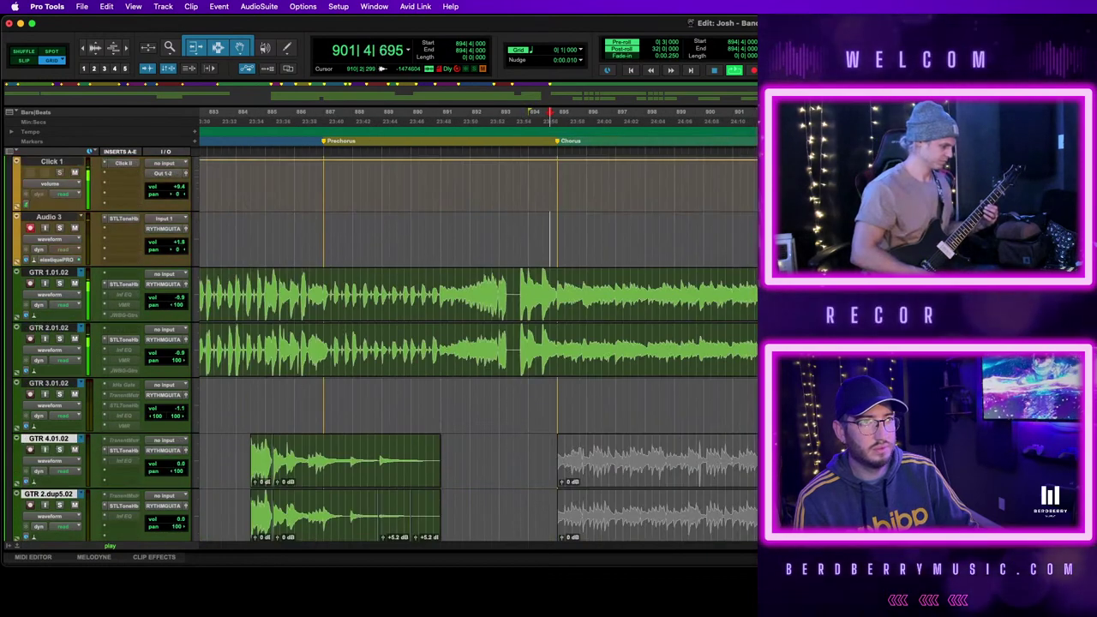
Play the mix from 905|1|000 at Verse 2 with Audio 3 input monitoring on, and stop with the cursor at 904|4|000
scroll(477, 342, right, 3)
key(t)
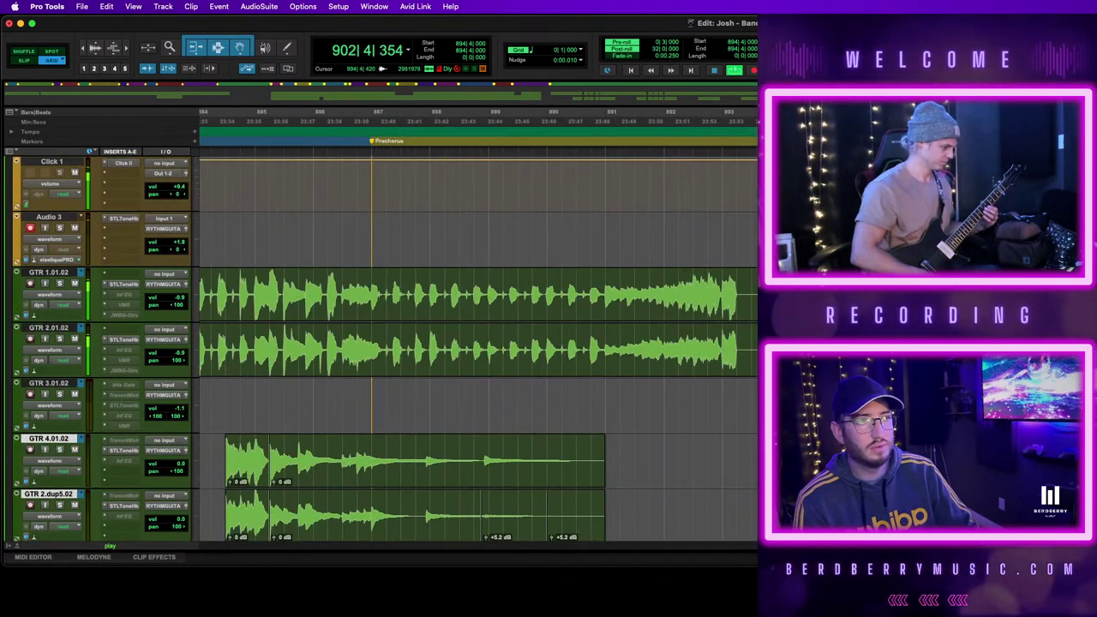
scroll(477, 343, right, 4)
scroll(477, 342, right, 1)
key(space)
click(848, 460)
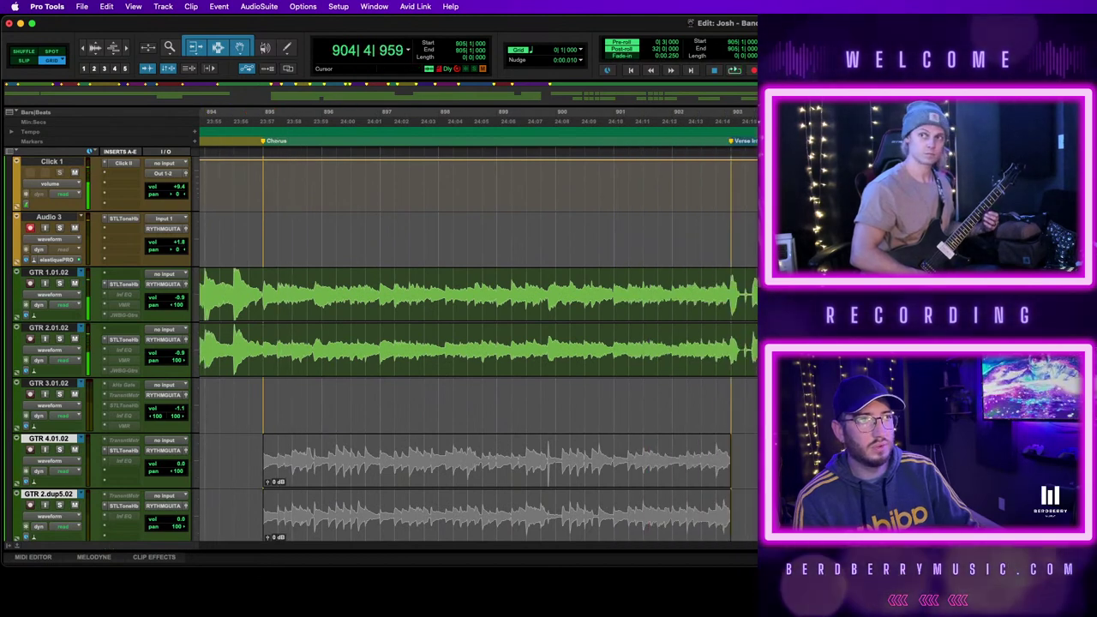
key(r)
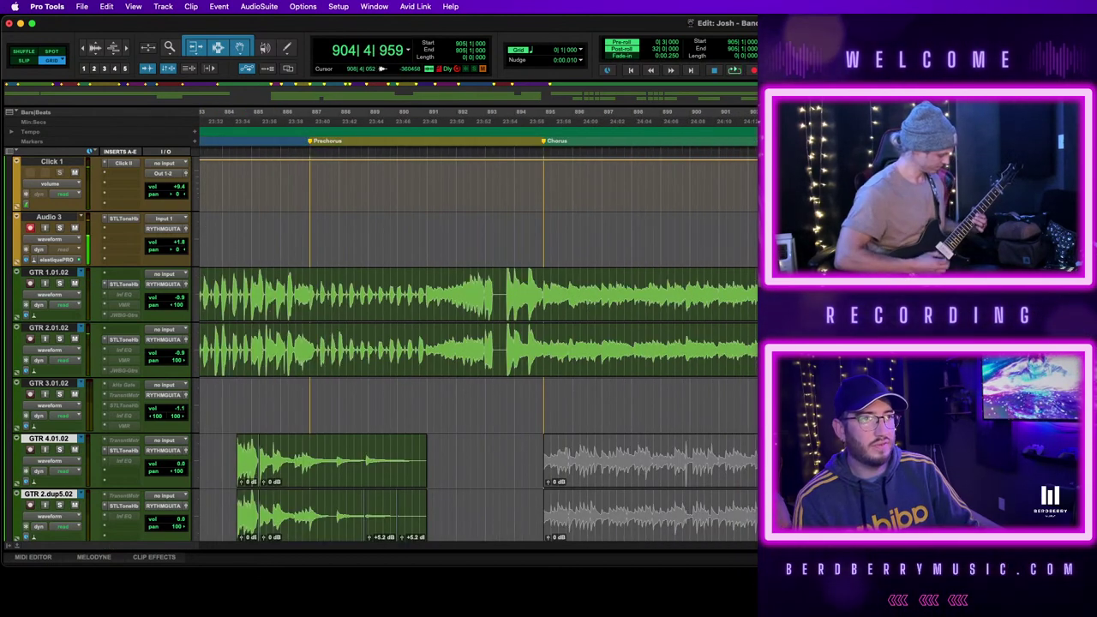
scroll(478, 342, right, 5)
click(546, 342)
key(space)
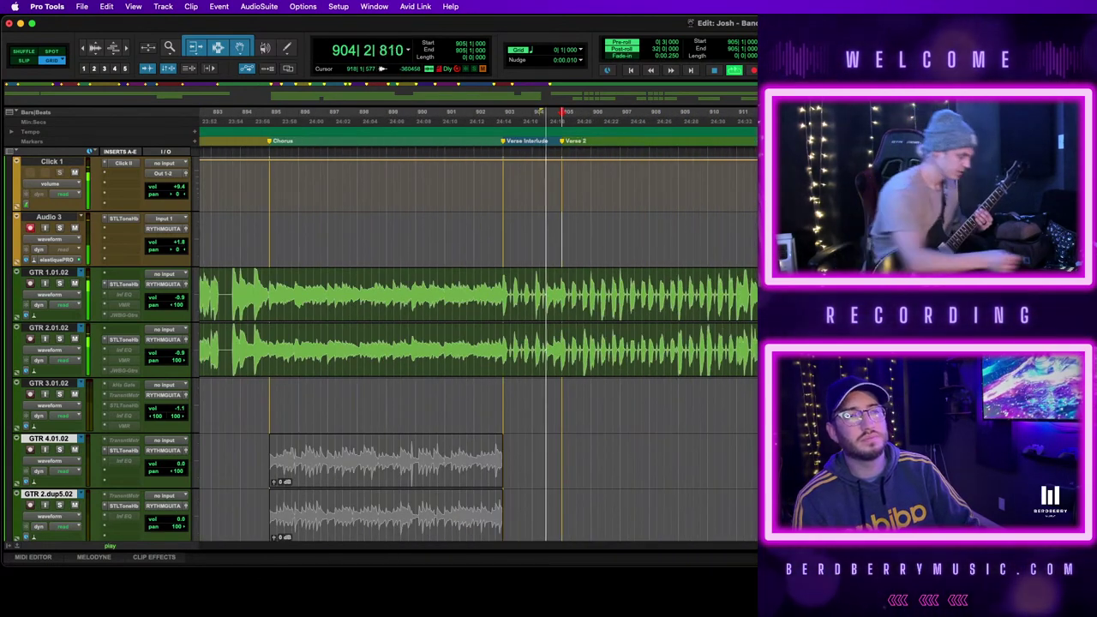
scroll(486, 232, up, 2)
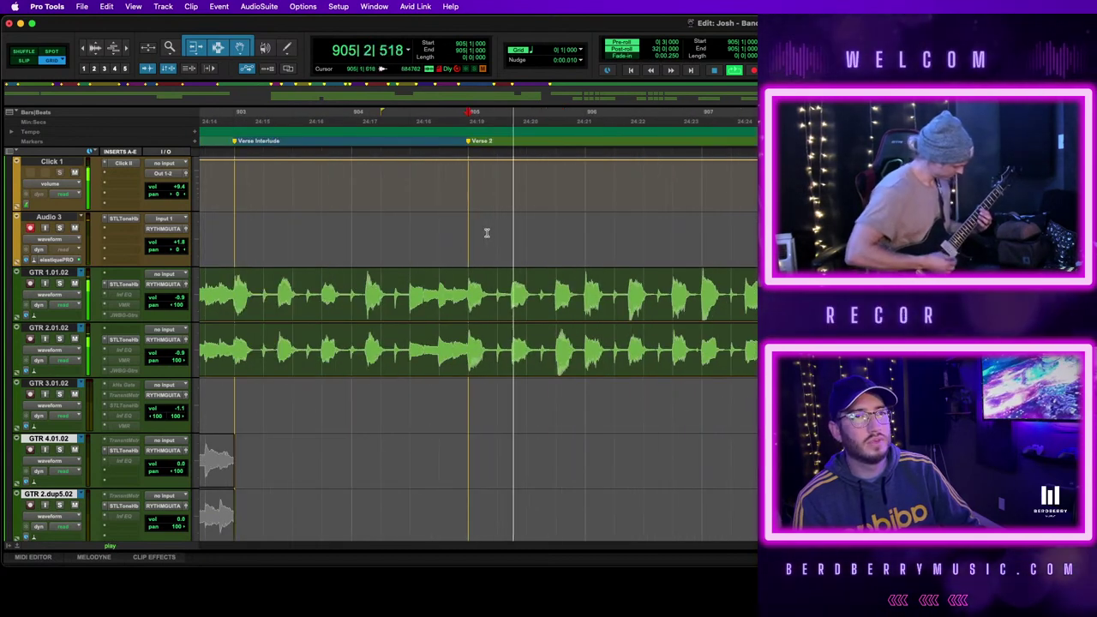
scroll(465, 228, down, 1)
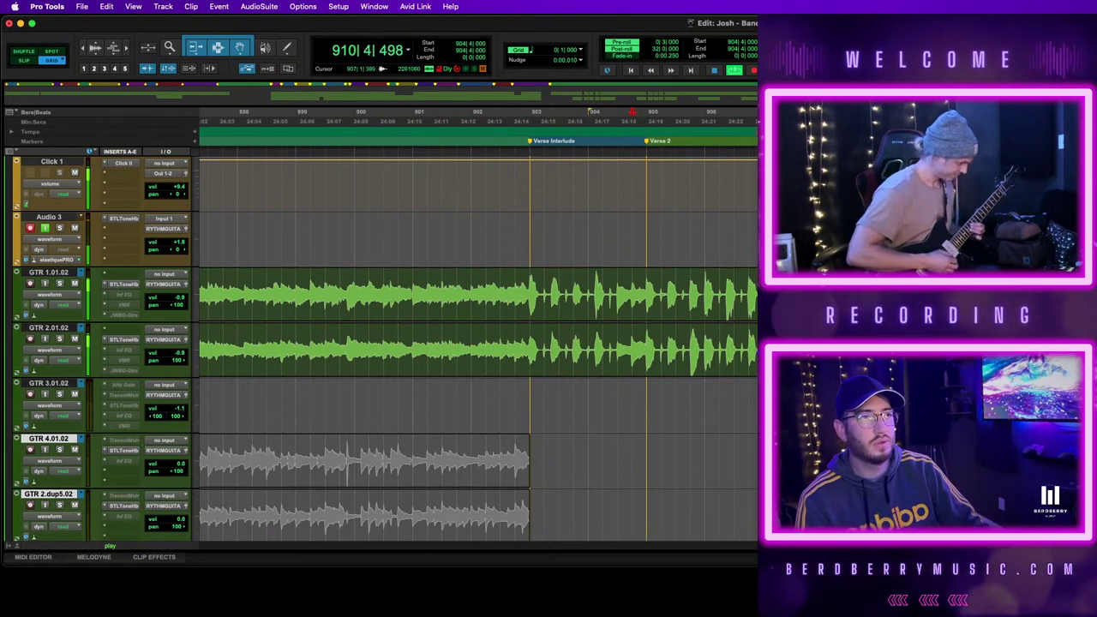
key(space)
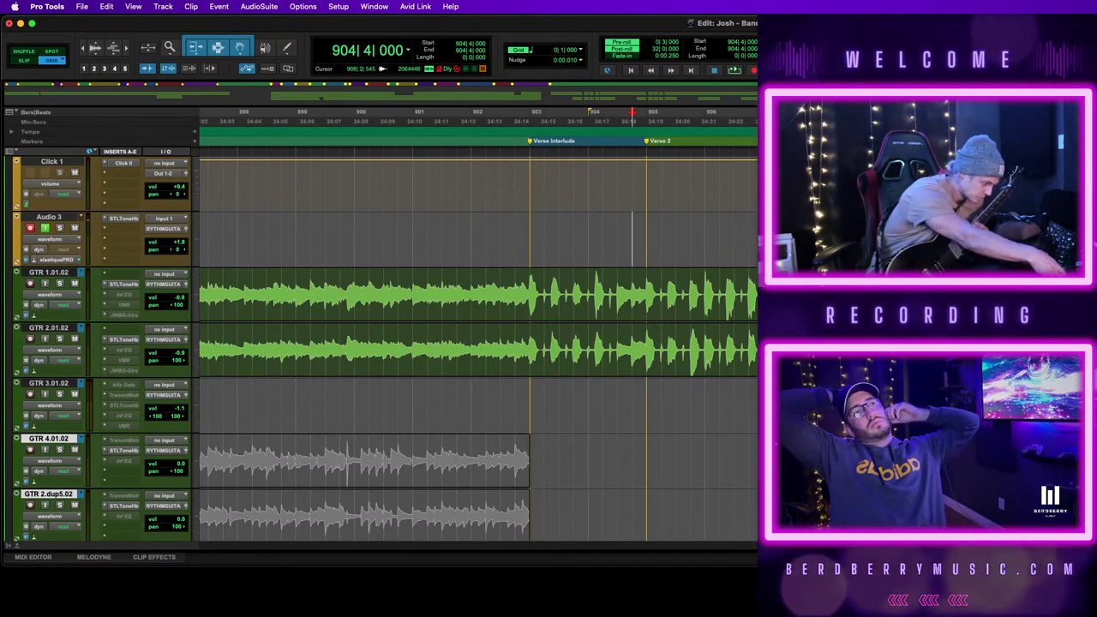
Copy the ten-bar chorus lead on Lead 1.dup2.02 from 895|1|000 to Chorus 2 at 921|1|000
scroll(750, 350, down, 3)
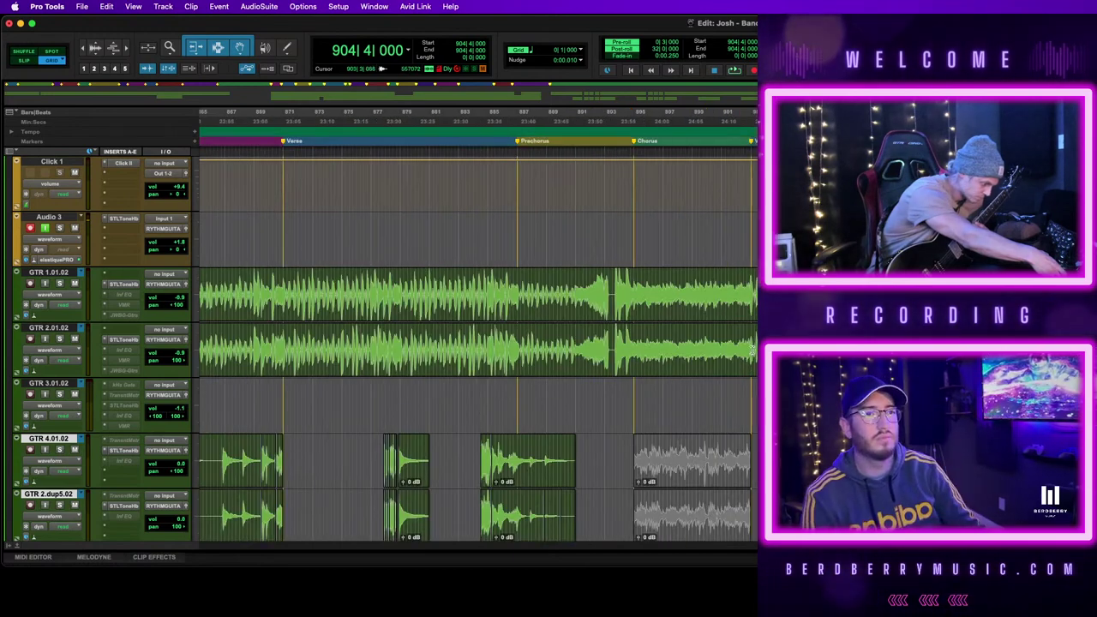
scroll(750, 349, down, 8)
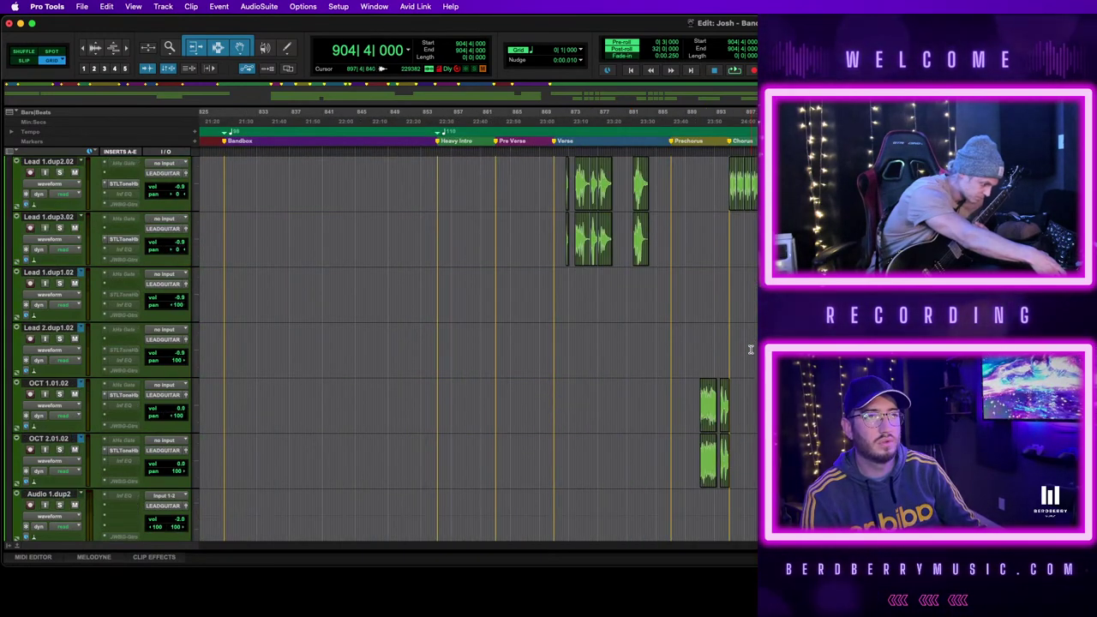
key(t)
scroll(750, 349, up, 2)
key(alt+Tab)
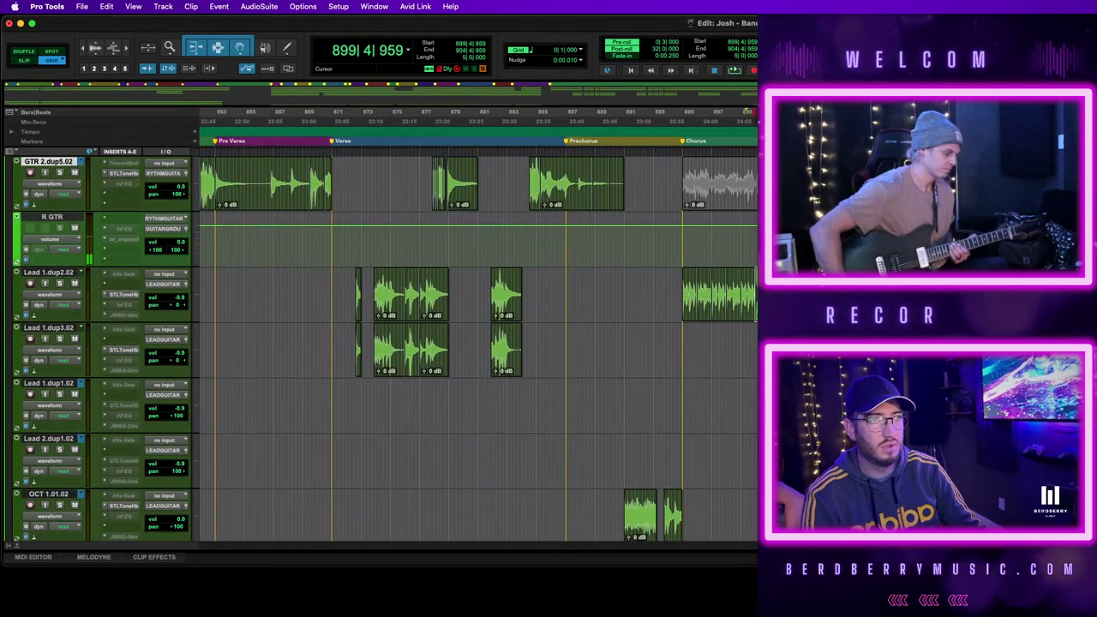
click(691, 315)
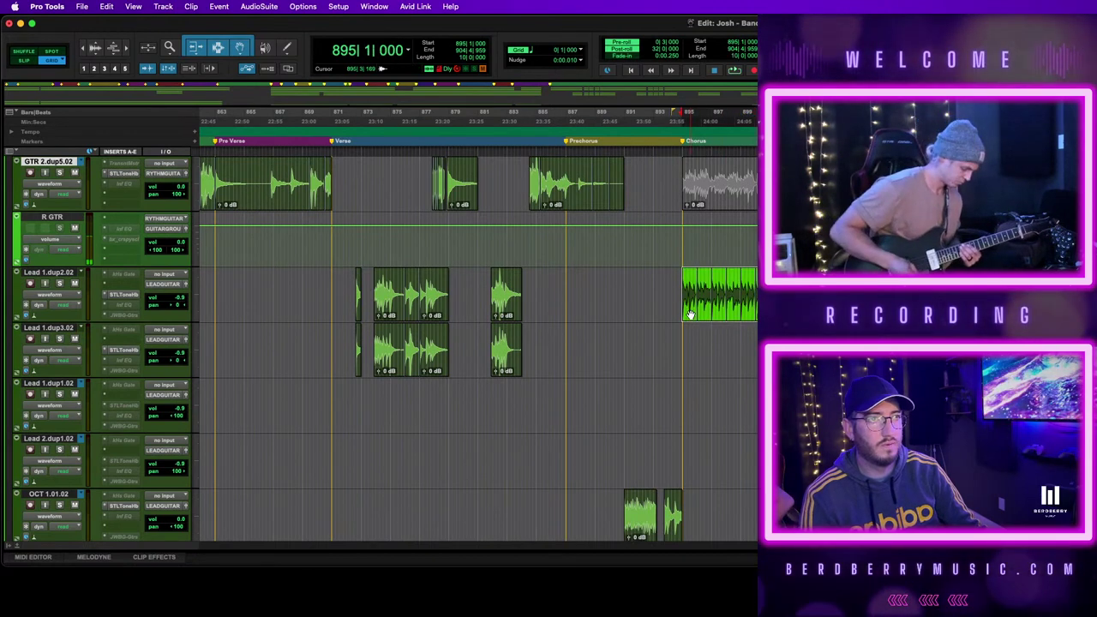
drag(691, 315, 1070, 315)
scroll(478, 342, right, 4)
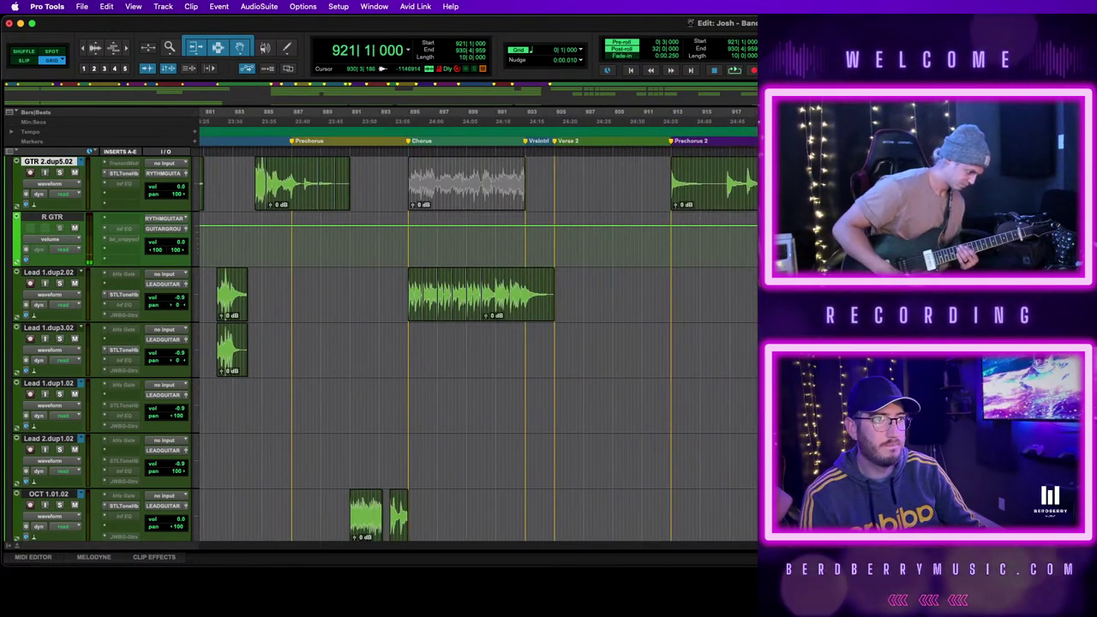
Copy the Chorus 2 lead clips on Lead 1.dup2.02 from 921|1|000 to 929|1|000
key(t)
scroll(478, 343, right, 2)
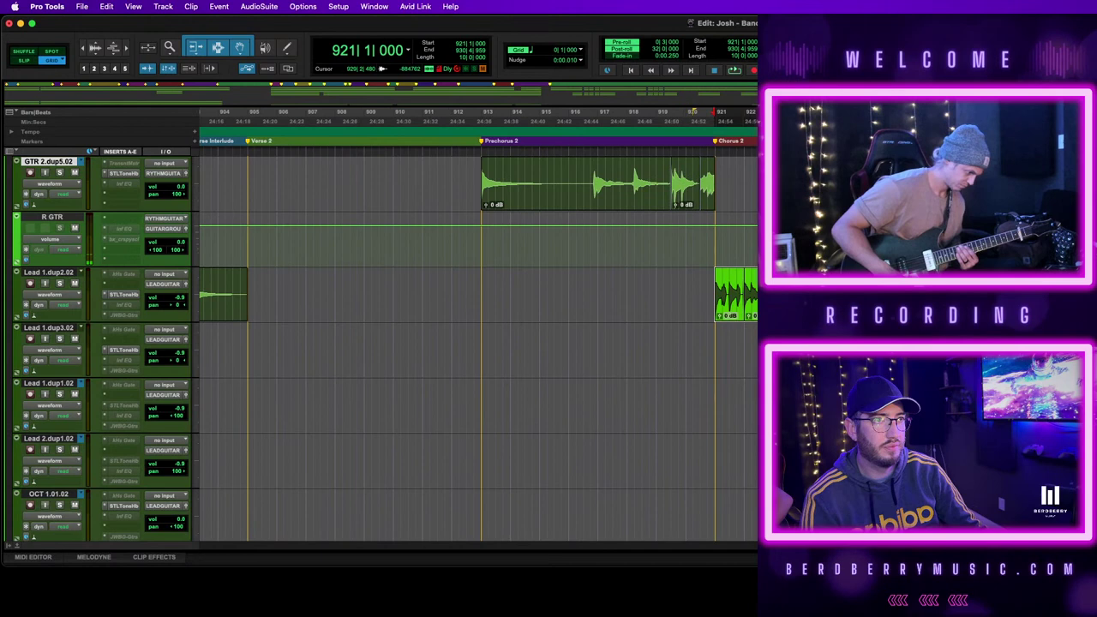
drag(726, 294, 959, 294)
key(r)
key(r)
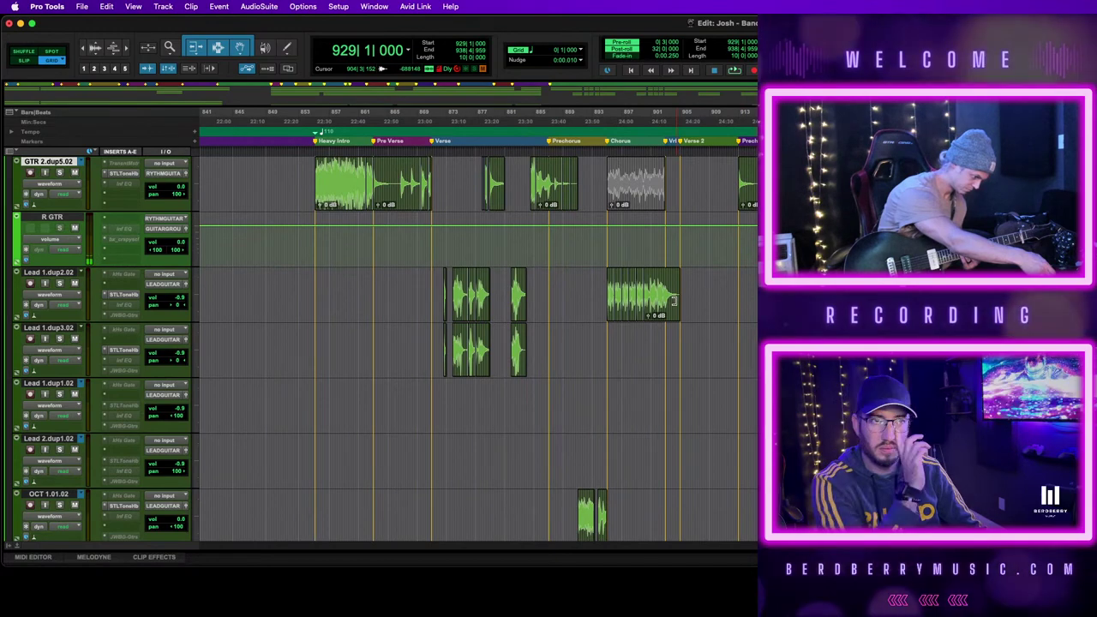
Place the edit cursor on Audio 3 at 904|4|000, one beat before Verse 2
scroll(675, 301, up, 6)
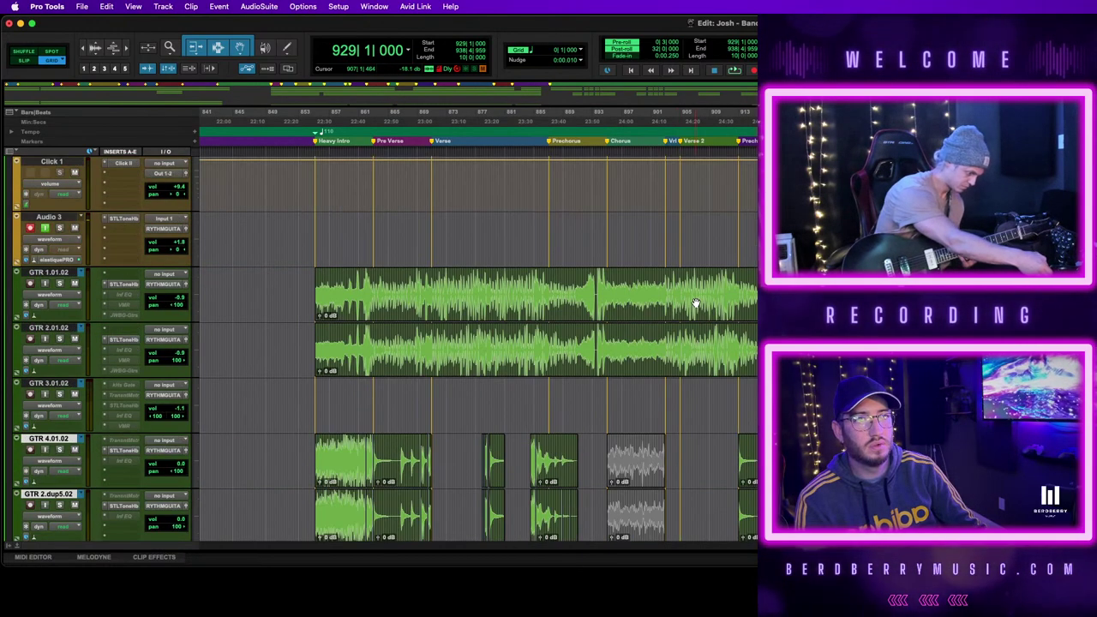
click(676, 227)
key(t)
key(t)
key(t)
key(t)
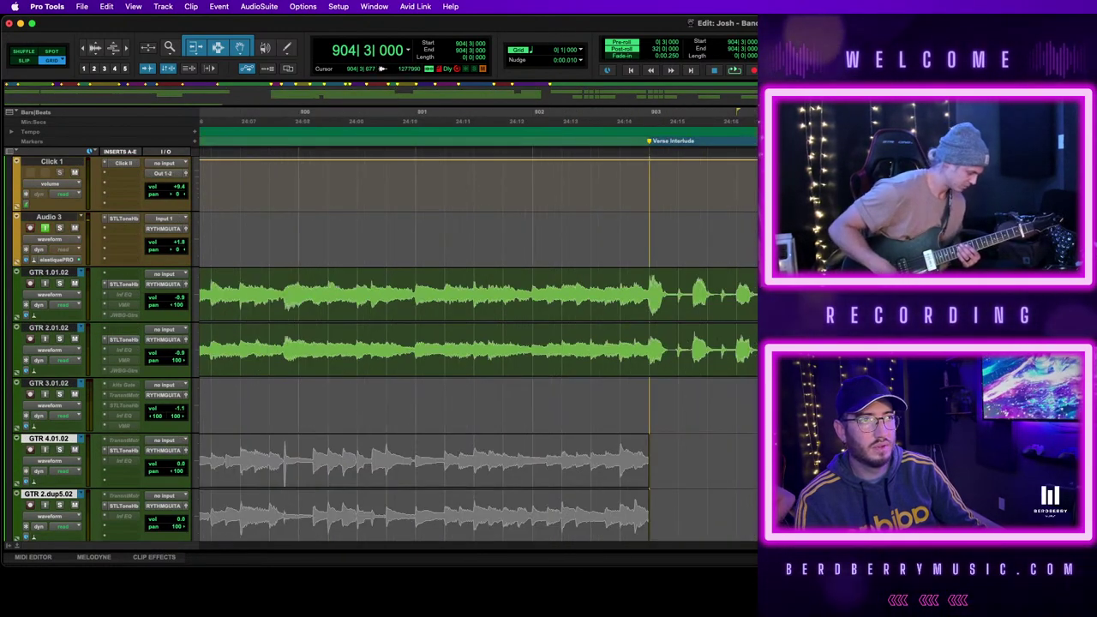
click(858, 230)
key(r)
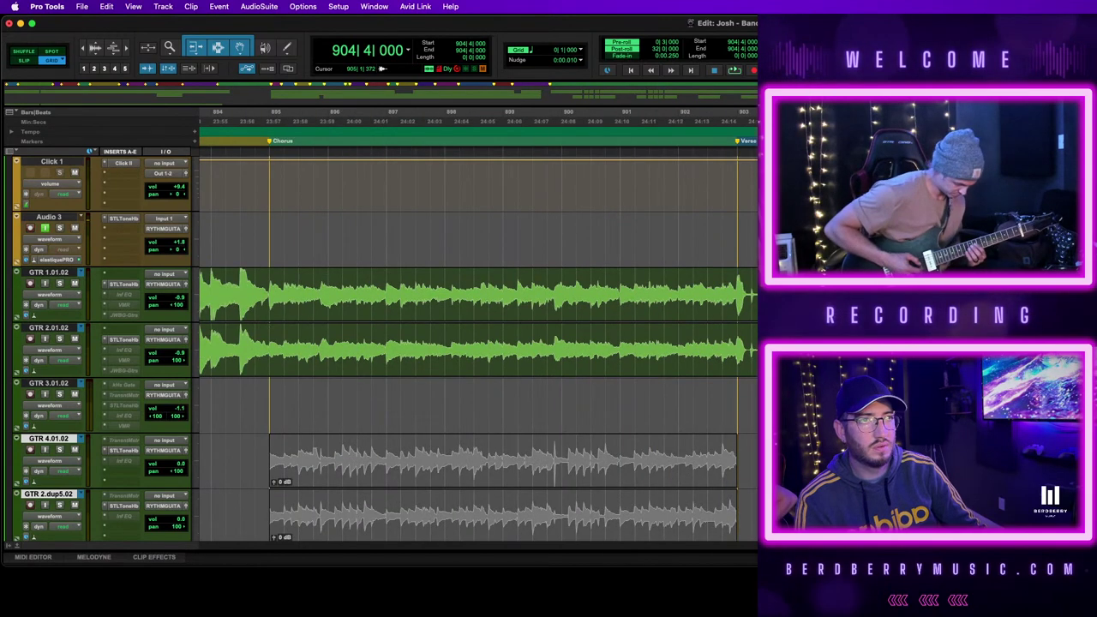
Examine the chorus lead on Lead 1.dup2.02 against the muted GTR 4.01.02 and GTR 2.dup5.02 takes up to the Verse Interlude
key(r)
key(r)
key(r)
scroll(477, 349, down, 8)
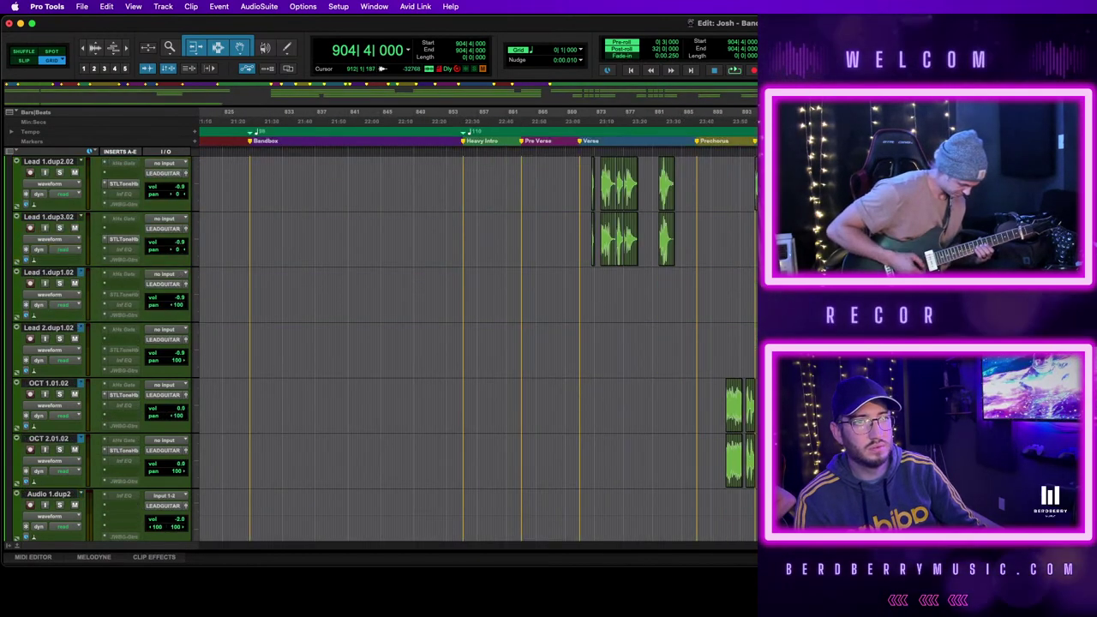
scroll(477, 349, up, 2)
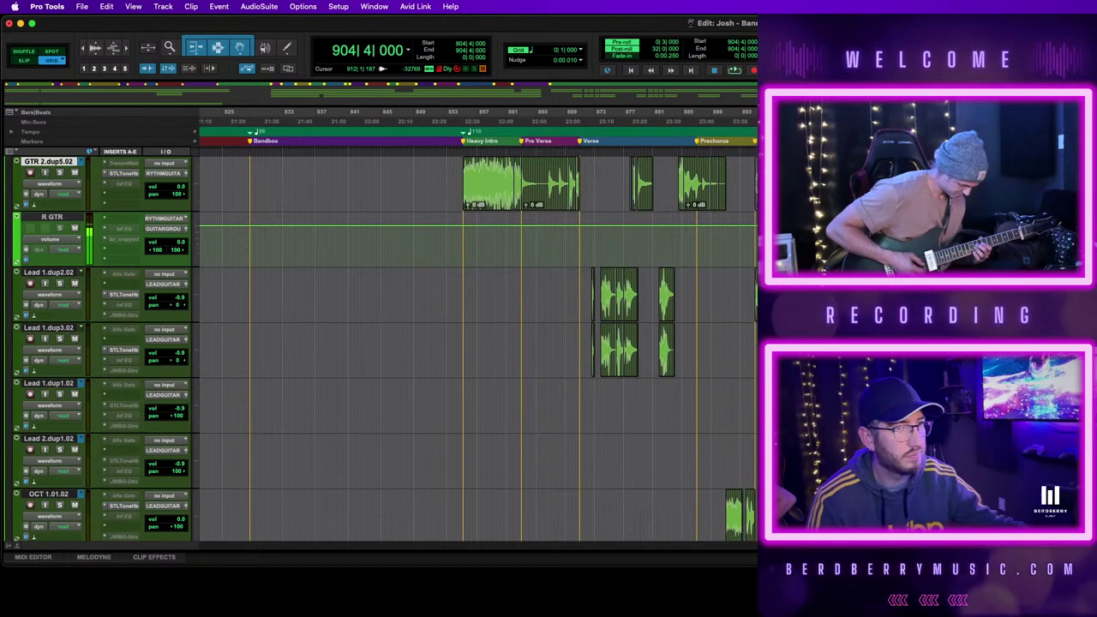
key(t)
key(t)
key(t)
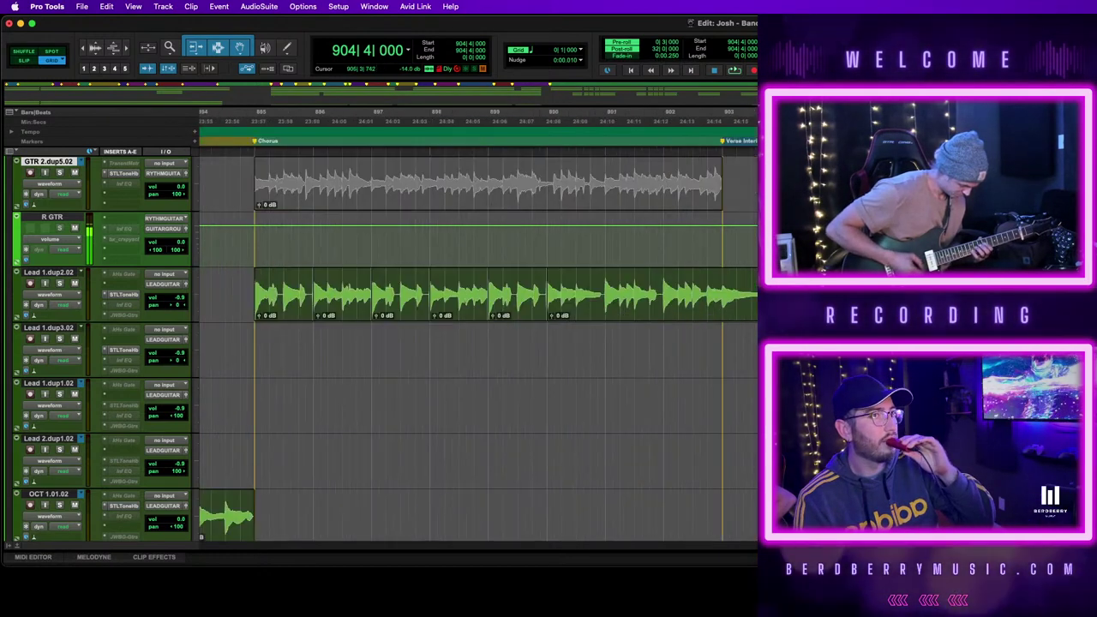
key(super+bracketright)
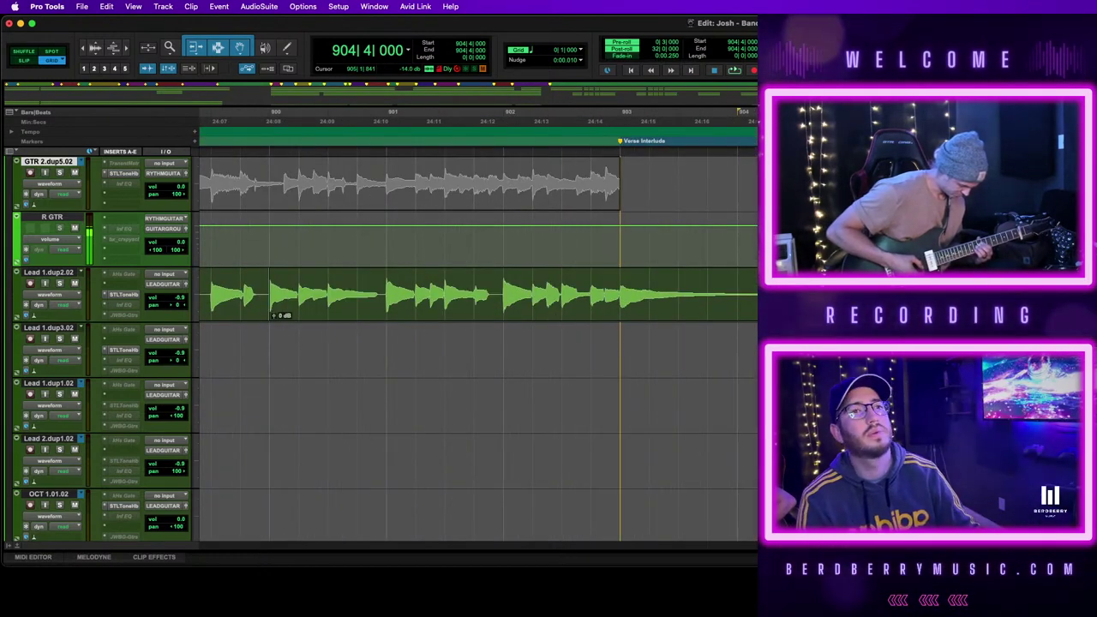
scroll(478, 343, up, 5)
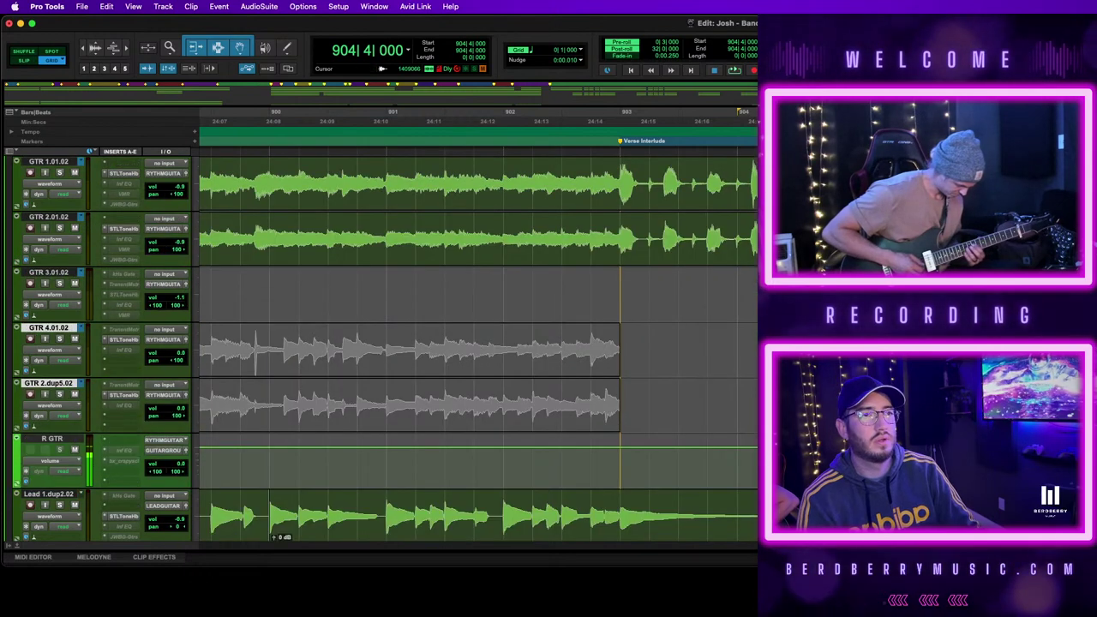
key(super+bracketleft)
key(super+bracketleft)
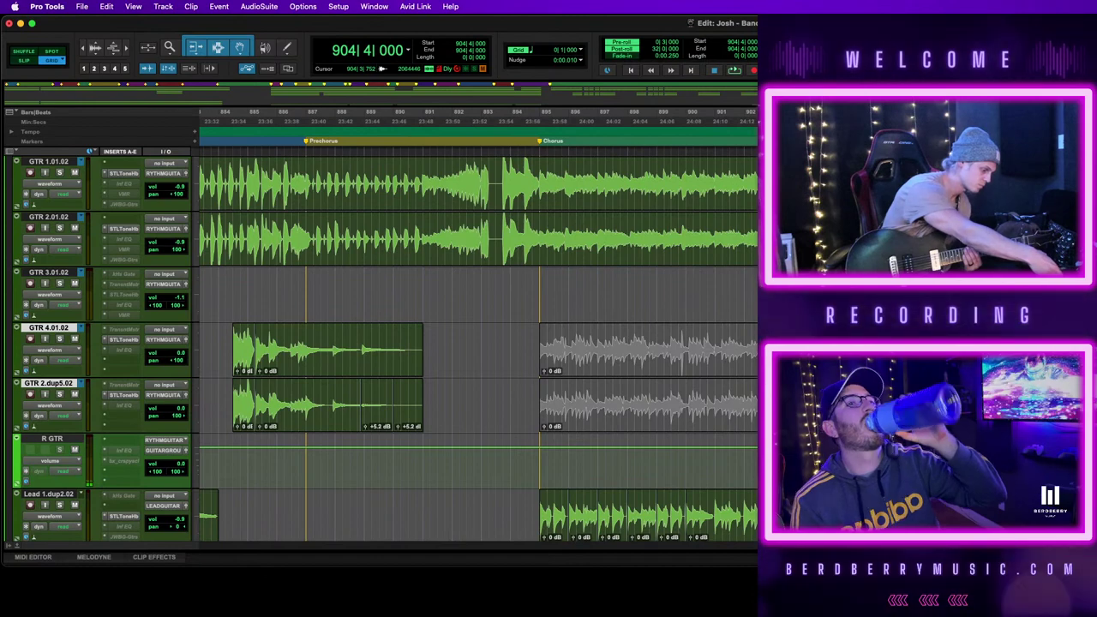
Examine the rhythm and lead guitar arrangement from the Heavy Intro through the Chorus, up to the Verse Interlude
key(r)
key(r)
key(r)
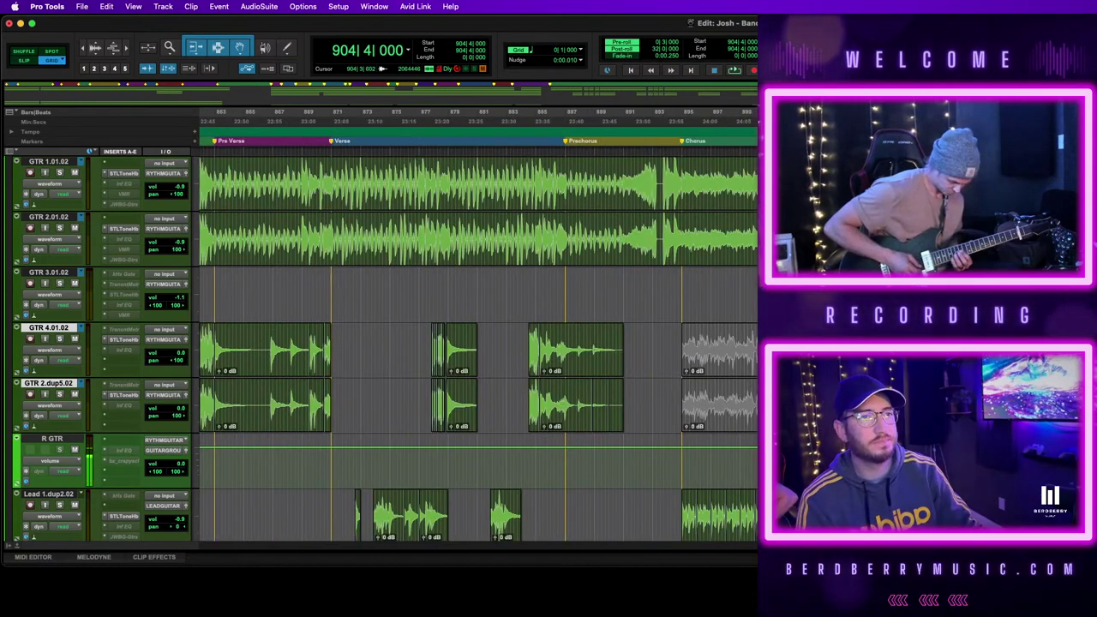
key(t)
scroll(478, 346, right, 10)
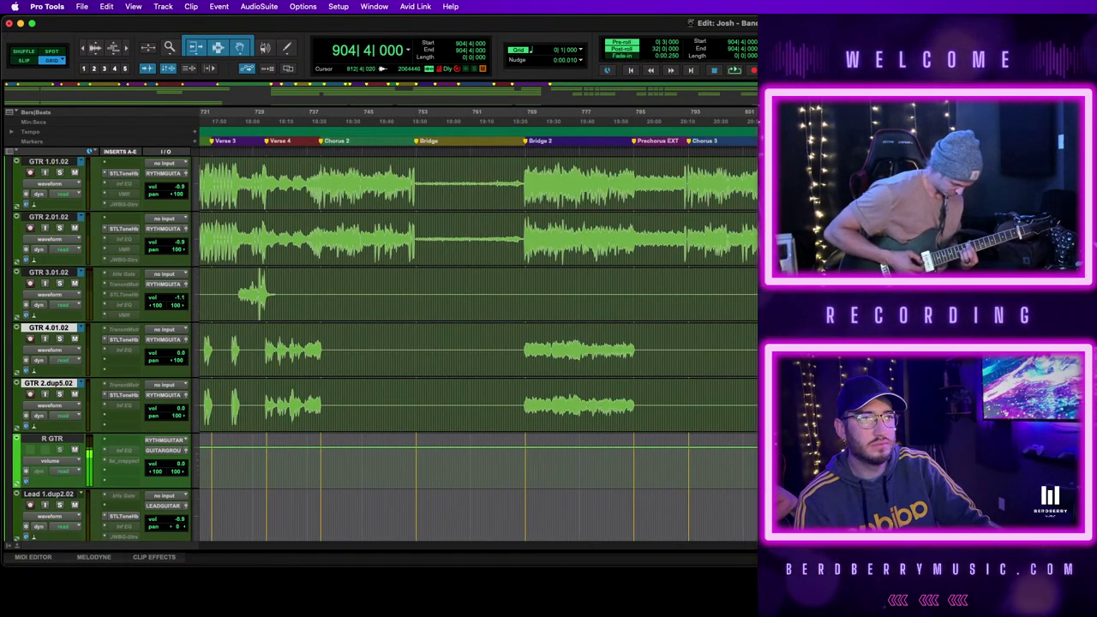
scroll(478, 346, left, 10)
scroll(478, 346, right, 2)
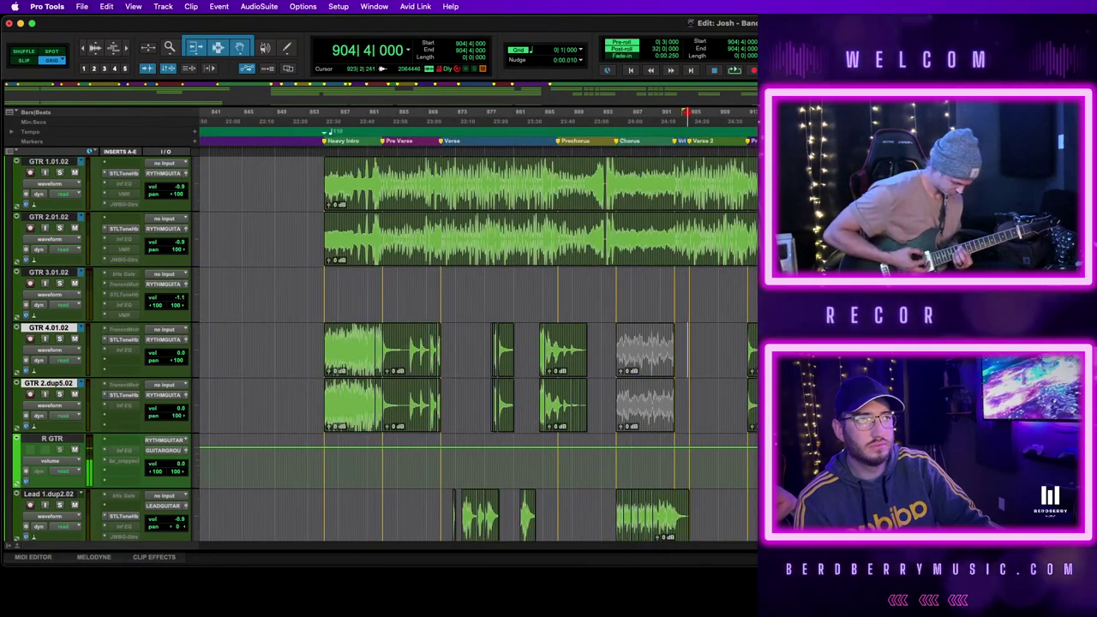
key(super+bracketright)
key(super+bracketright)
key(super+bracketright)
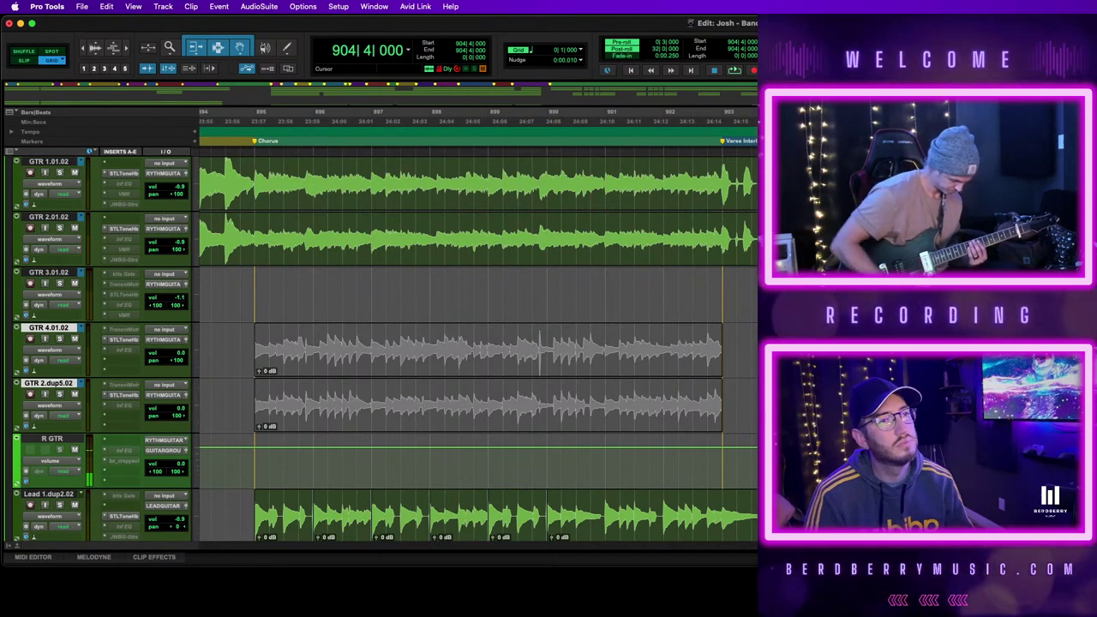
Record a guitar take on Audio 3 from 904|4|000 into bar 910 of Verse 2
scroll(385, 343, up, 5)
scroll(385, 342, down, 4)
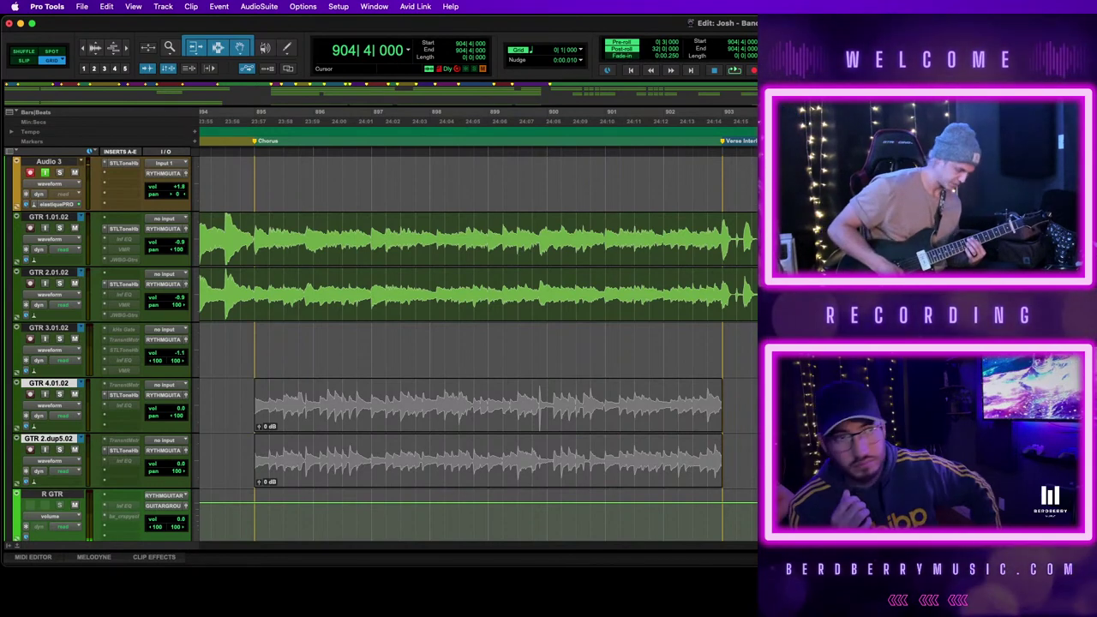
key(space)
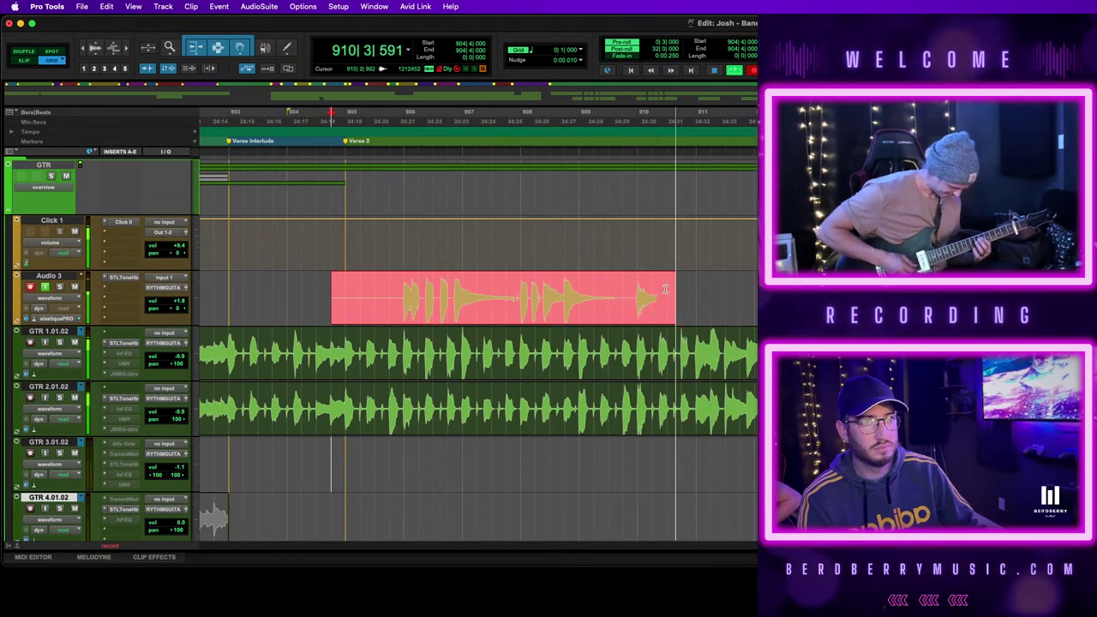
key(space)
click(624, 287)
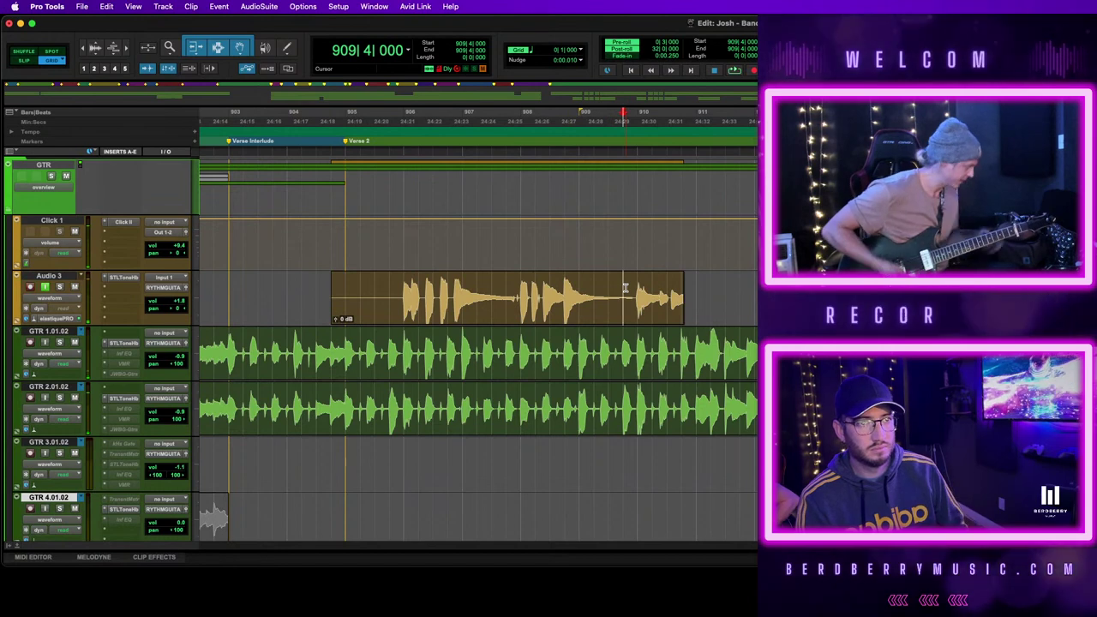
Quantize the recorded Audio 3 clip and trim it to run from 906|1|000 to 910|1|000
click(590, 319)
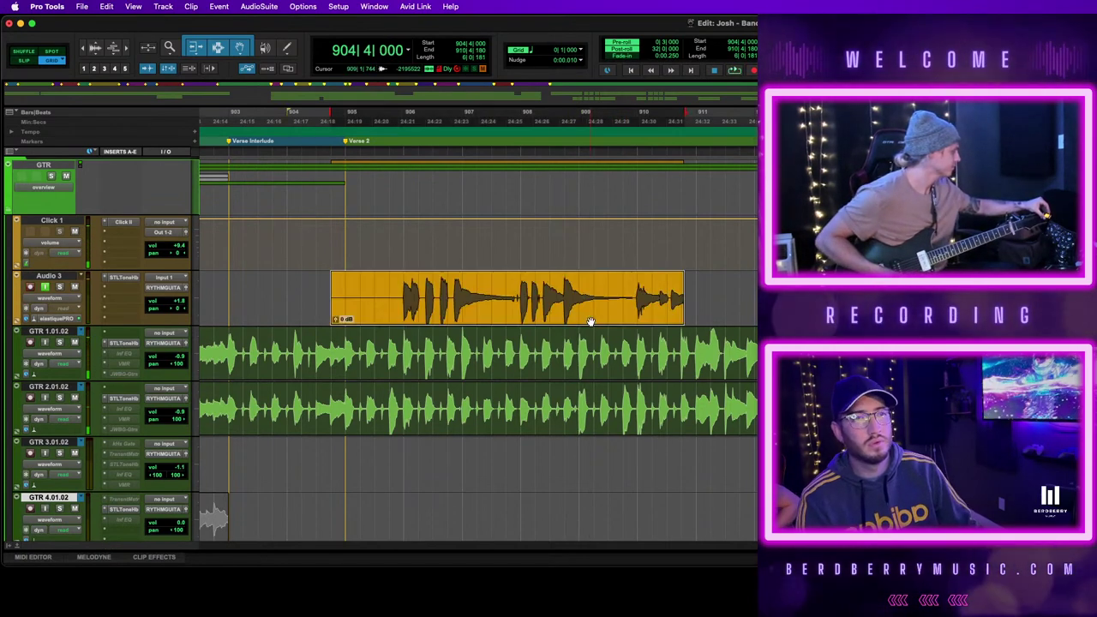
key(alt+0)
key(Return)
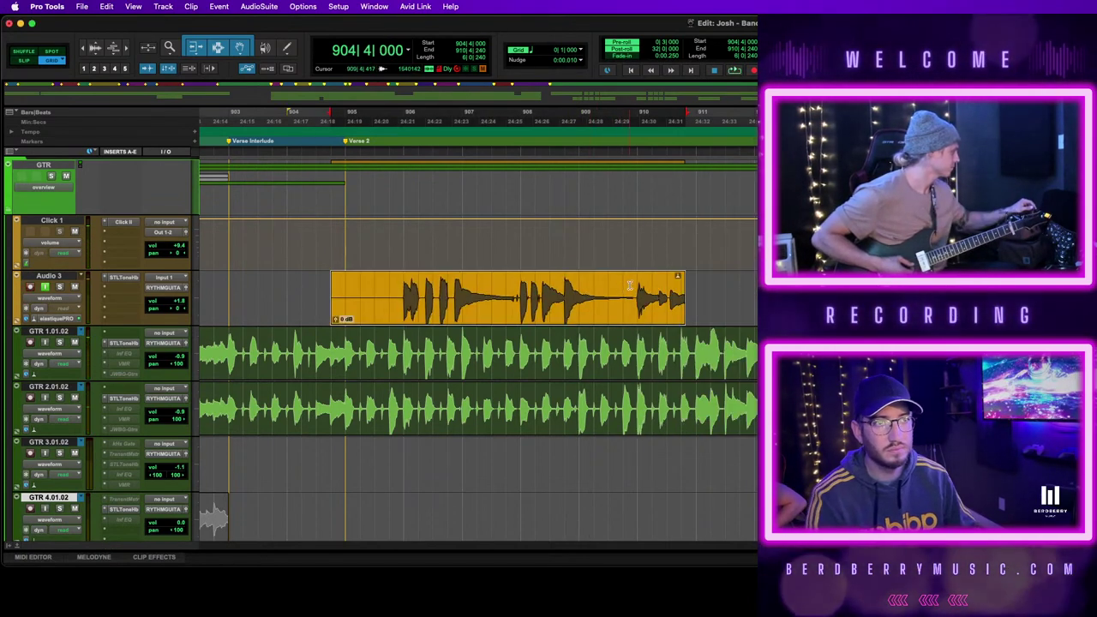
click(636, 290)
key(s)
drag(316, 300, 403, 311)
key(BackSpace)
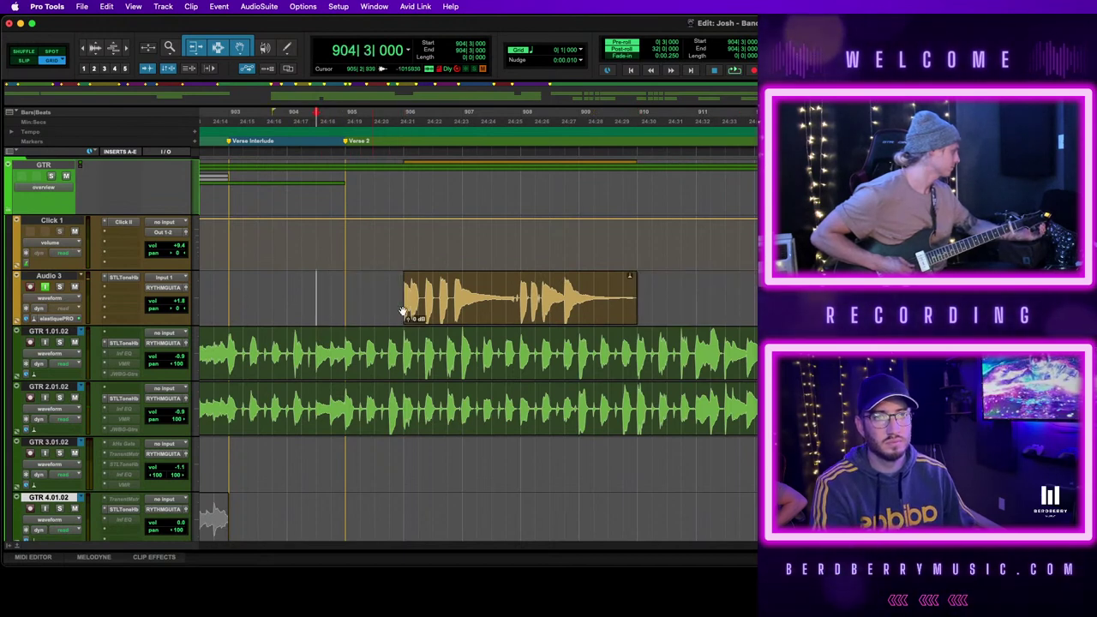
Audition the trimmed take on GTR 4.01.02 at 906|1|000 and delete it
click(472, 311)
drag(471, 313, 476, 366)
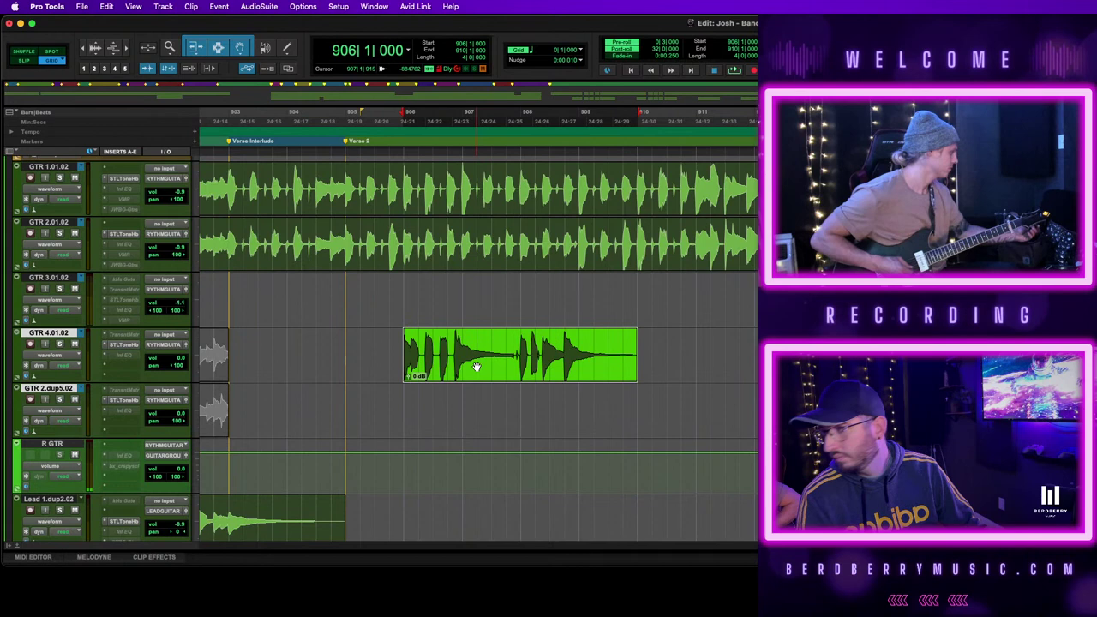
key(space)
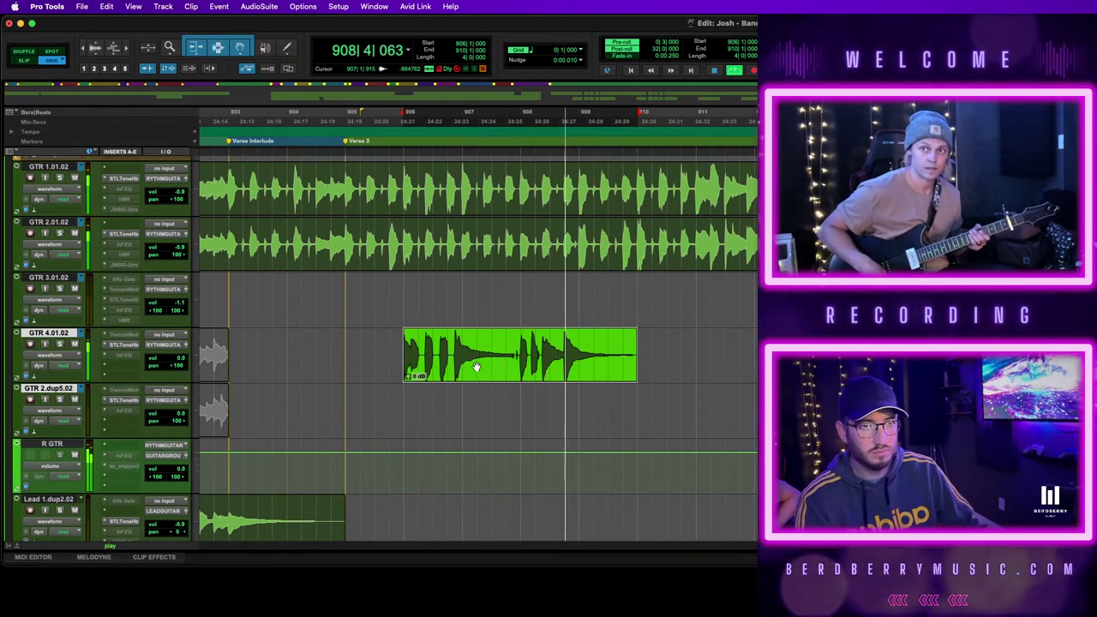
key(space)
key(Delete)
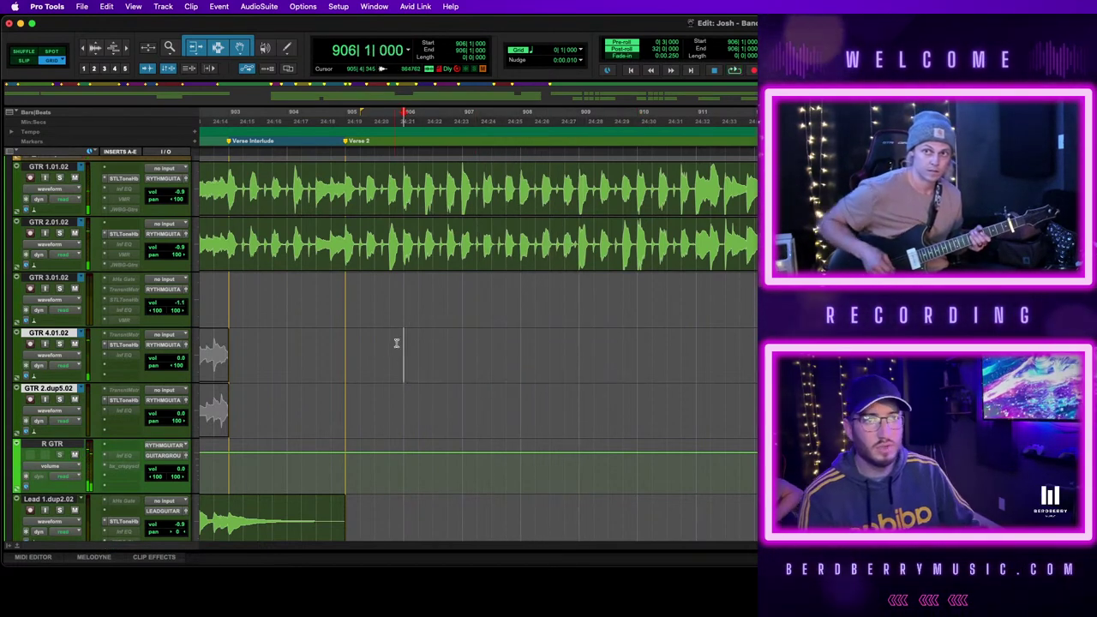
Record a new Verse 2 guitar take on Audio 3 from 905|4|000 into bar 911
scroll(397, 342, up, 3)
click(387, 230)
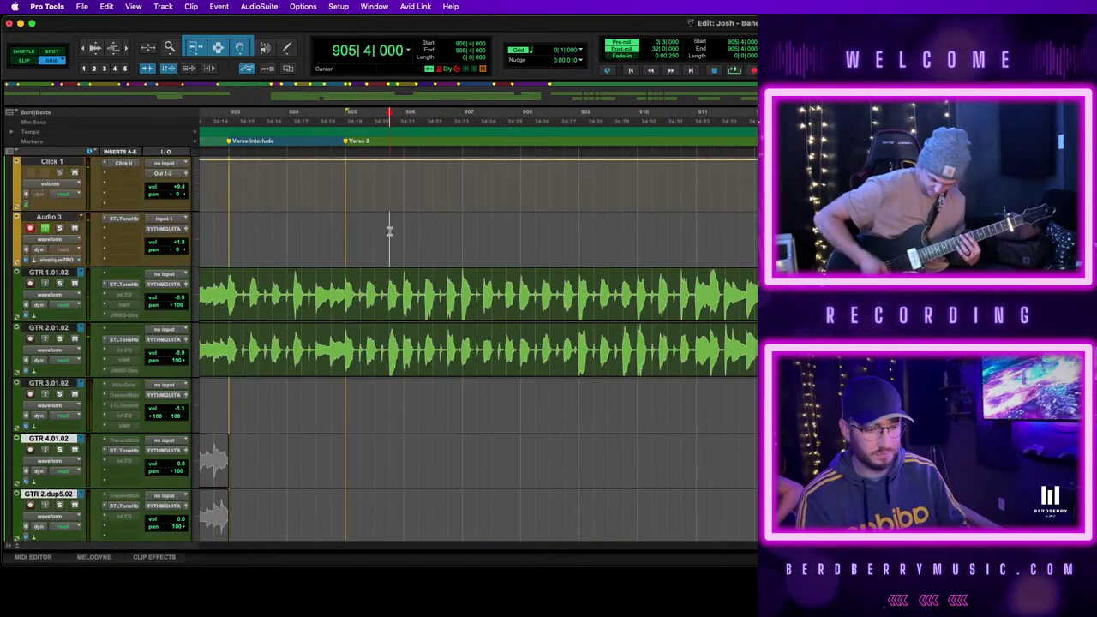
key(space)
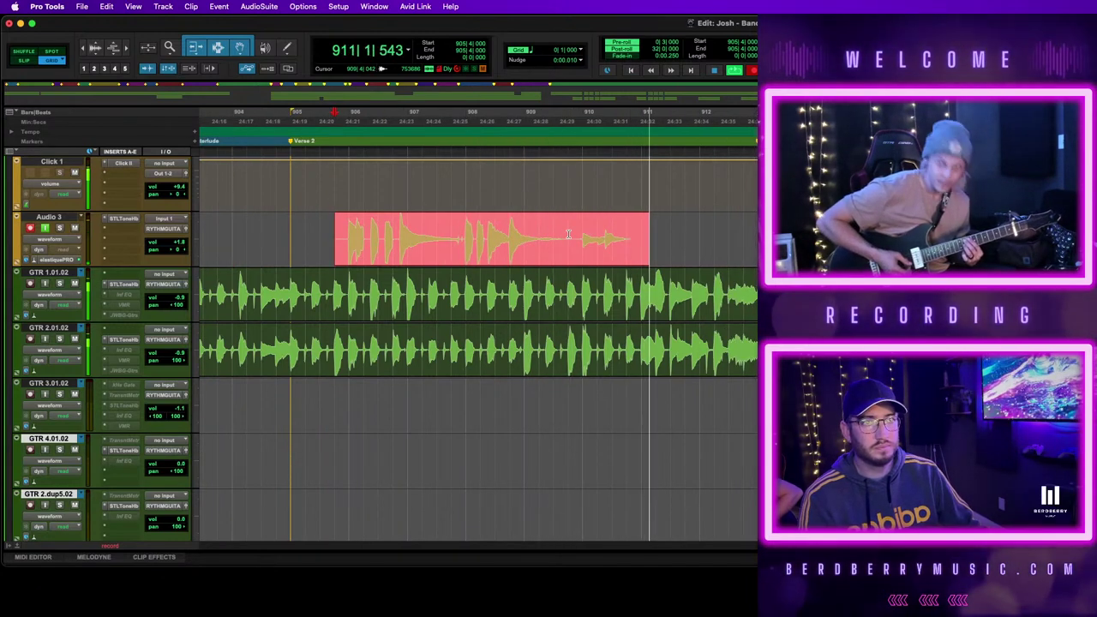
key(super+period)
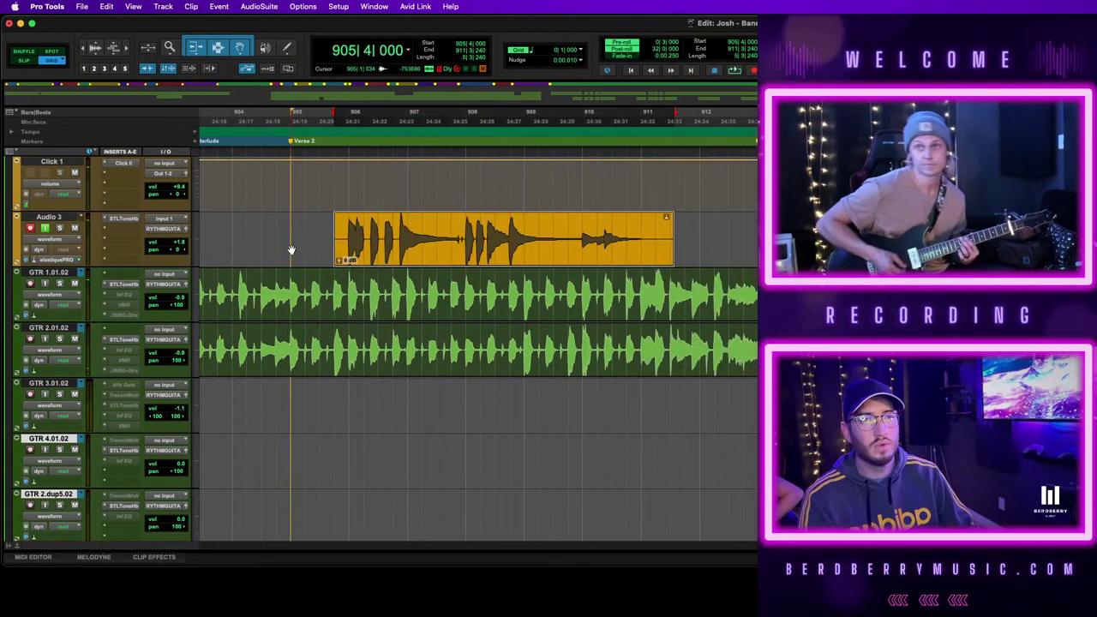
Trim both ends of the new Audio 3 clip so it spans 906|1|000 to 910|4|959
drag(349, 235, 304, 236)
key(Delete)
drag(641, 230, 729, 236)
key(Delete)
Move the trimmed Verse 2 take from Audio 3 down to GTR 4.01.02, keeping its start at 906|1|000
click(506, 257)
drag(500, 257, 529, 455)
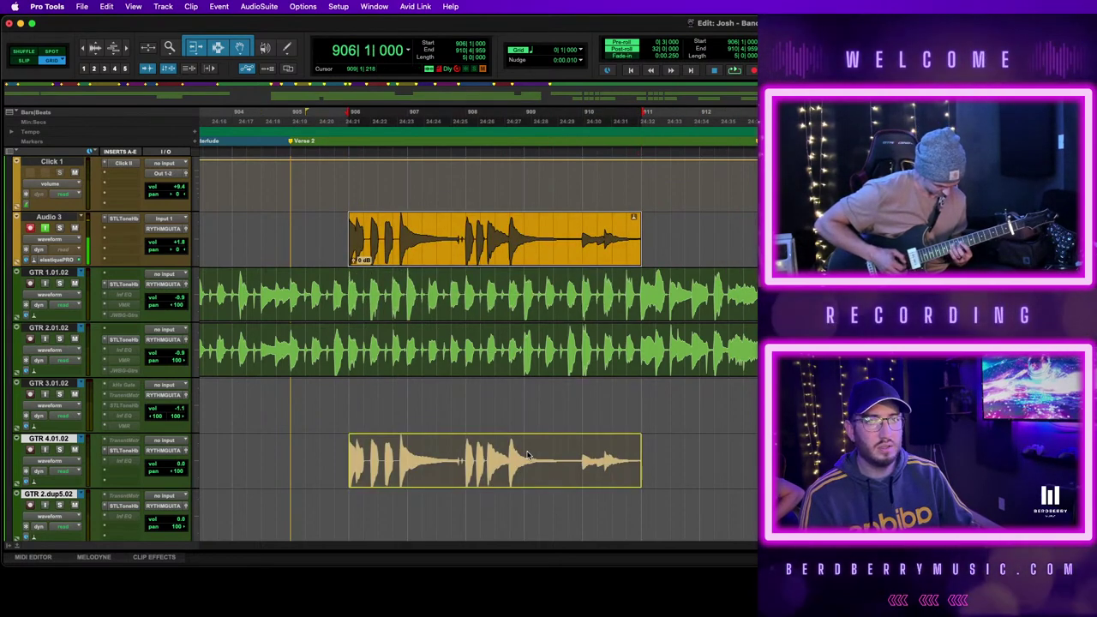
drag(527, 452, 526, 451)
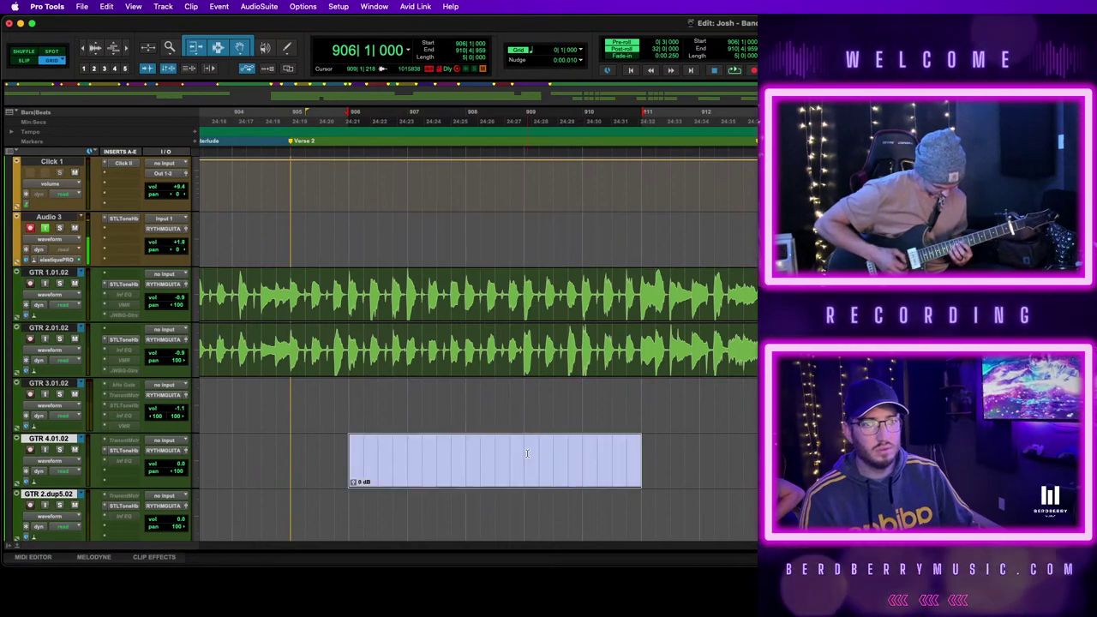
Move the Verse 2 take from GTR 4.01.02 to Lead 1.dup2.02 at 906|1|000
key(r)
key(r)
scroll(636, 420, down, 2)
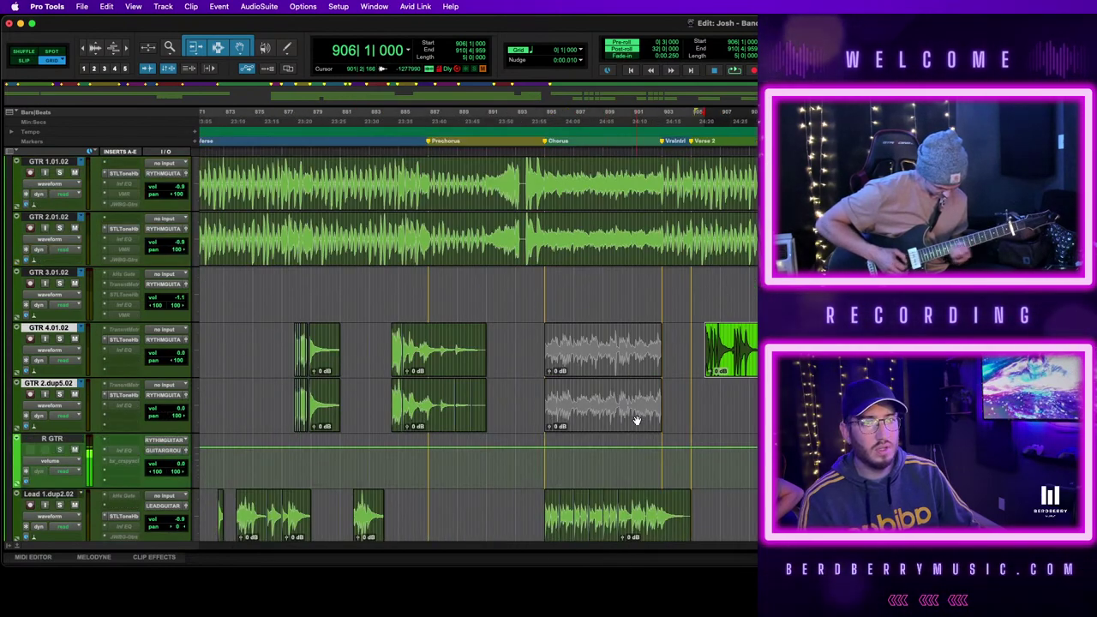
scroll(637, 420, down, 3)
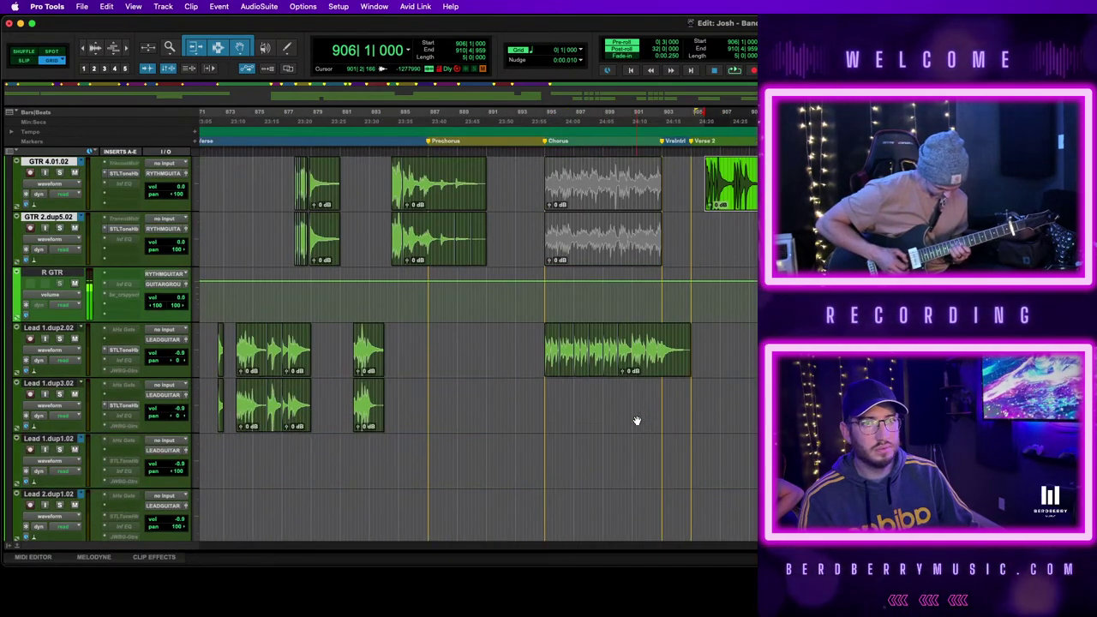
scroll(639, 420, up, 3)
scroll(641, 418, up, 4)
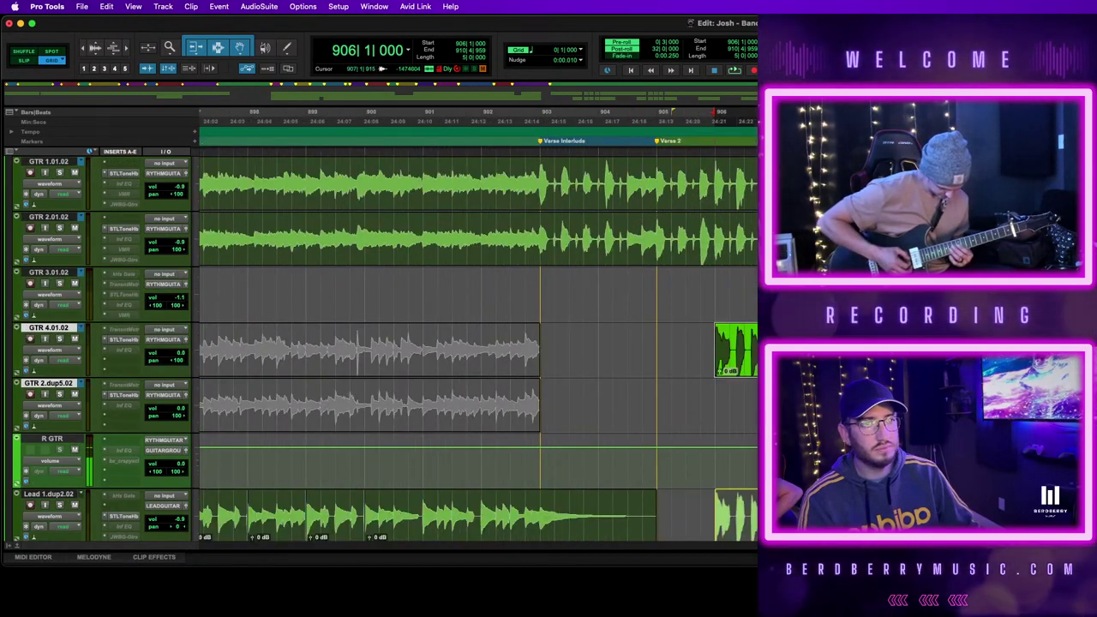
scroll(747, 421, down, 2)
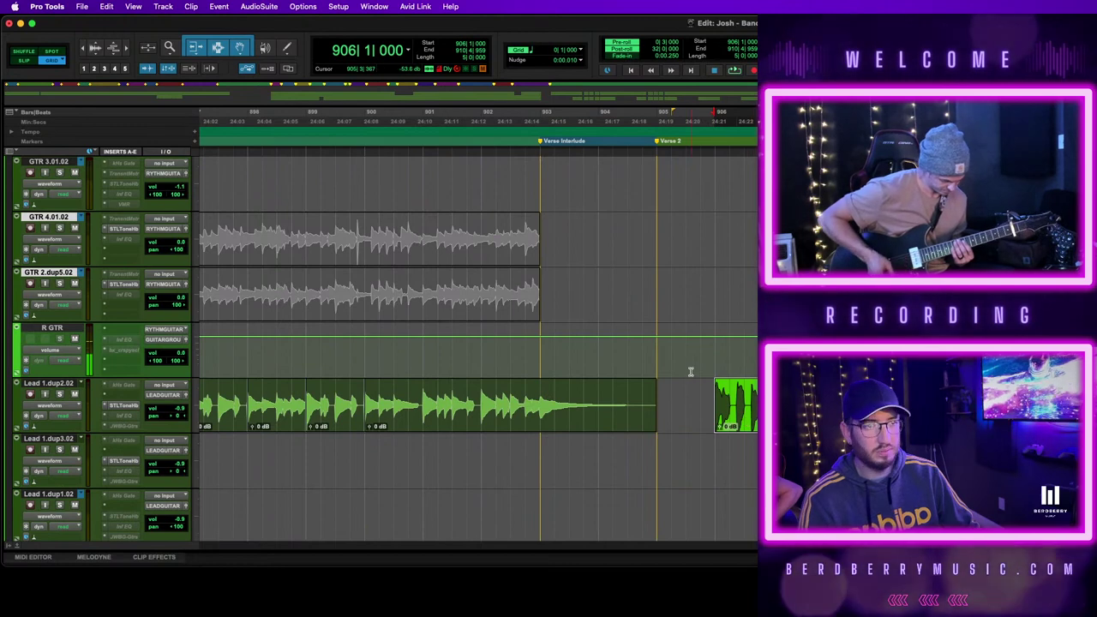
Record a doubling take of the Verse 2 guitar on Audio 3 from 905|4|000 into bar 910
scroll(689, 372, up, 4)
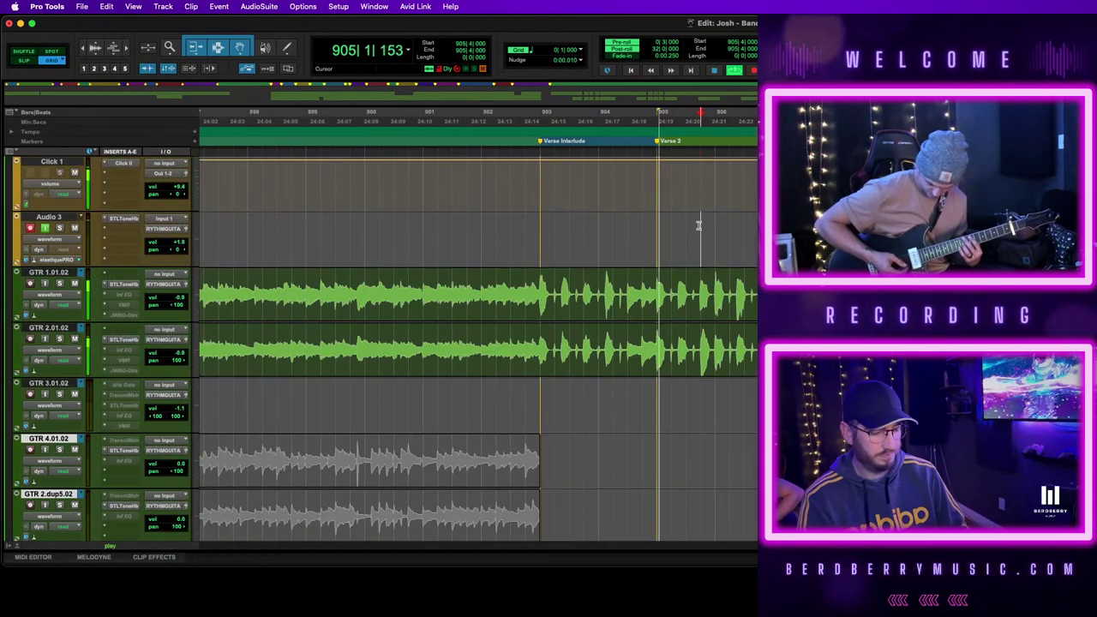
scroll(710, 237, right, 3)
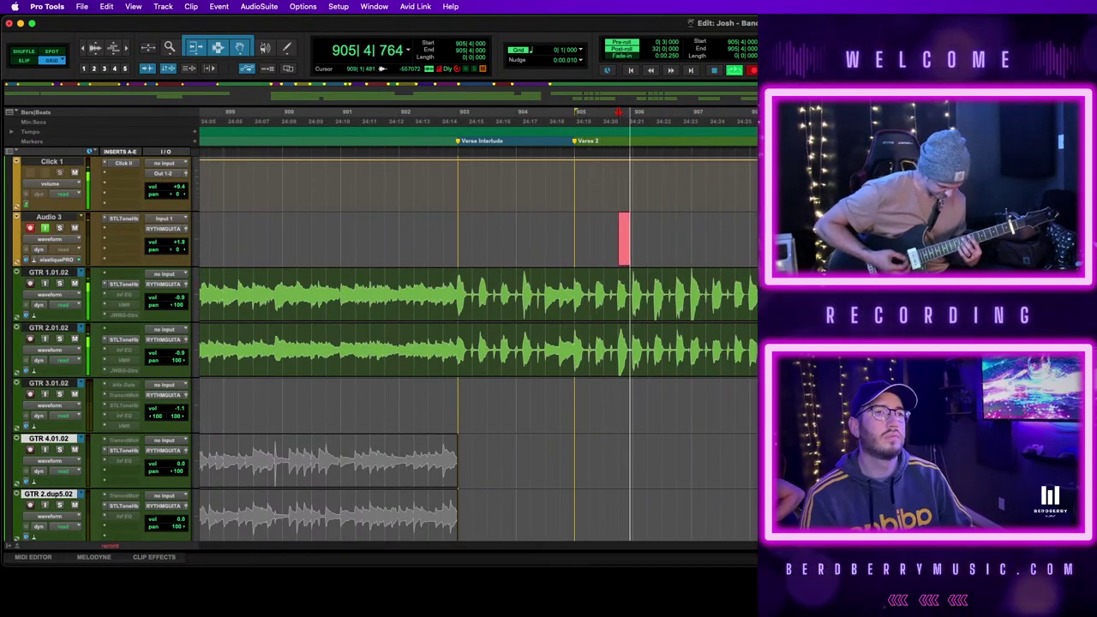
scroll(667, 249, right, 5)
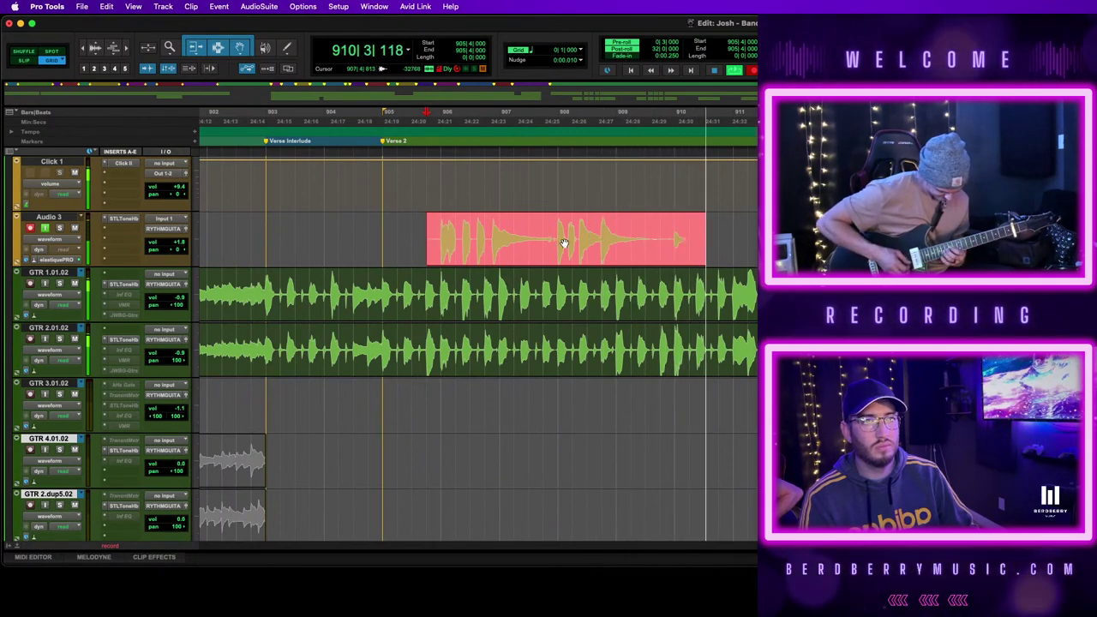
key(space)
Re-record the ending of the doubling take on Audio 3 from 909|4|000 into bar 911
click(661, 227)
key(space)
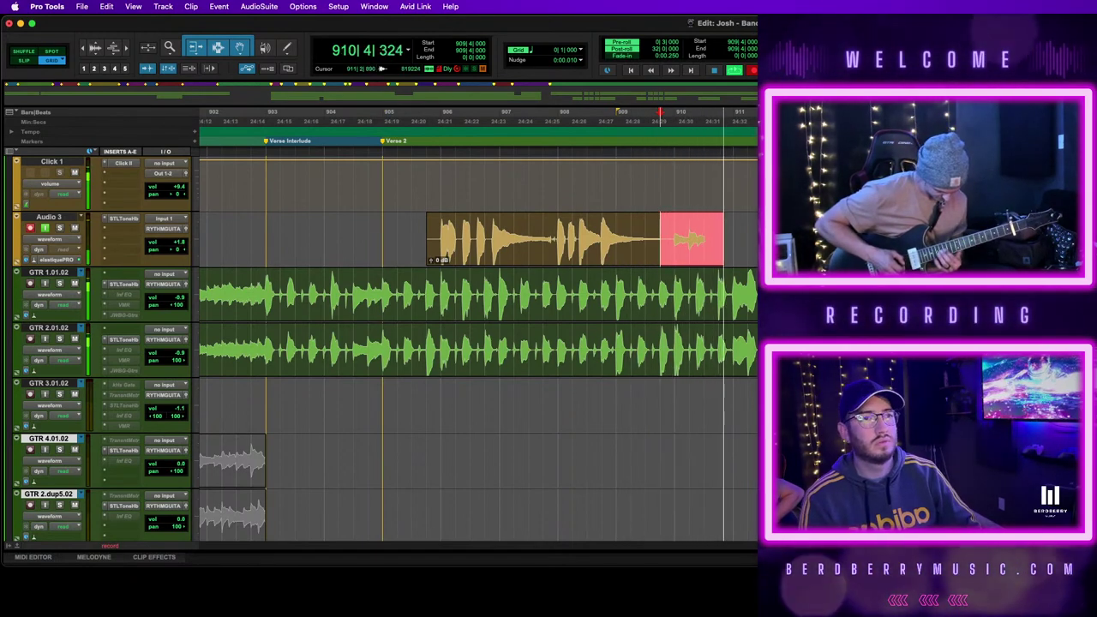
key(space)
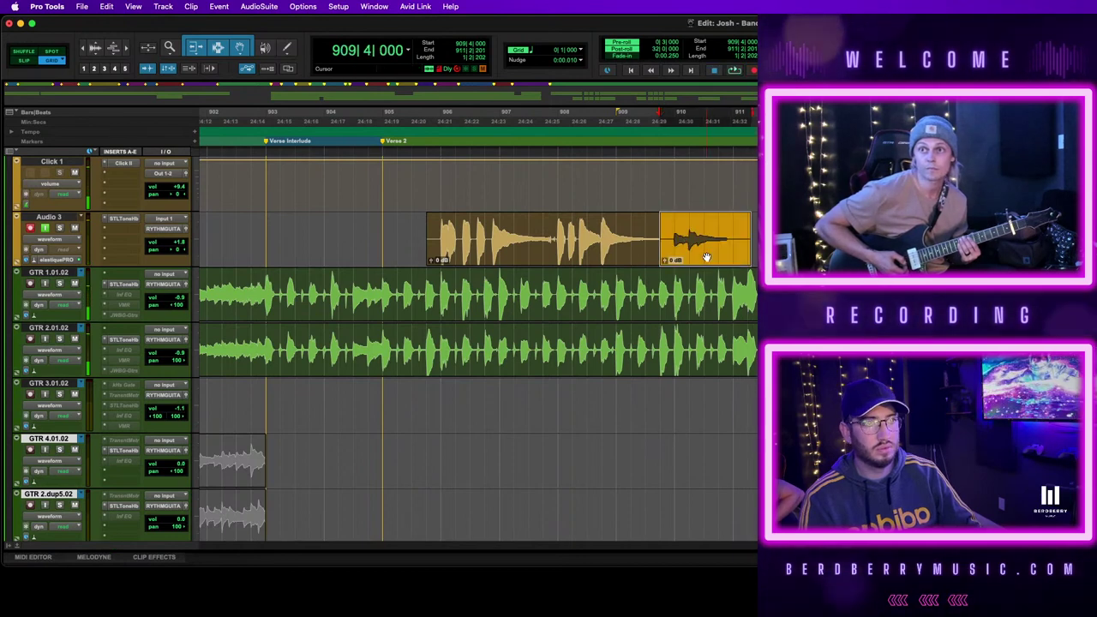
Quantize both Audio 3 clips to 1/16 notes using Elastic Audio Events and trim them to span 906|1|000 to 910|4|959
key(space)
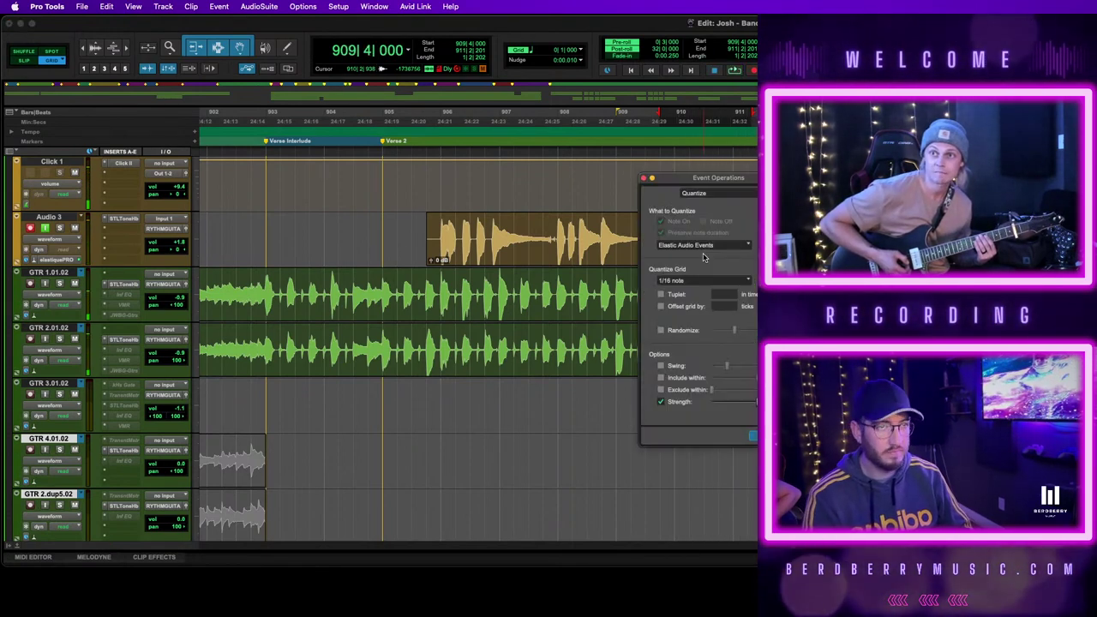
click(652, 237)
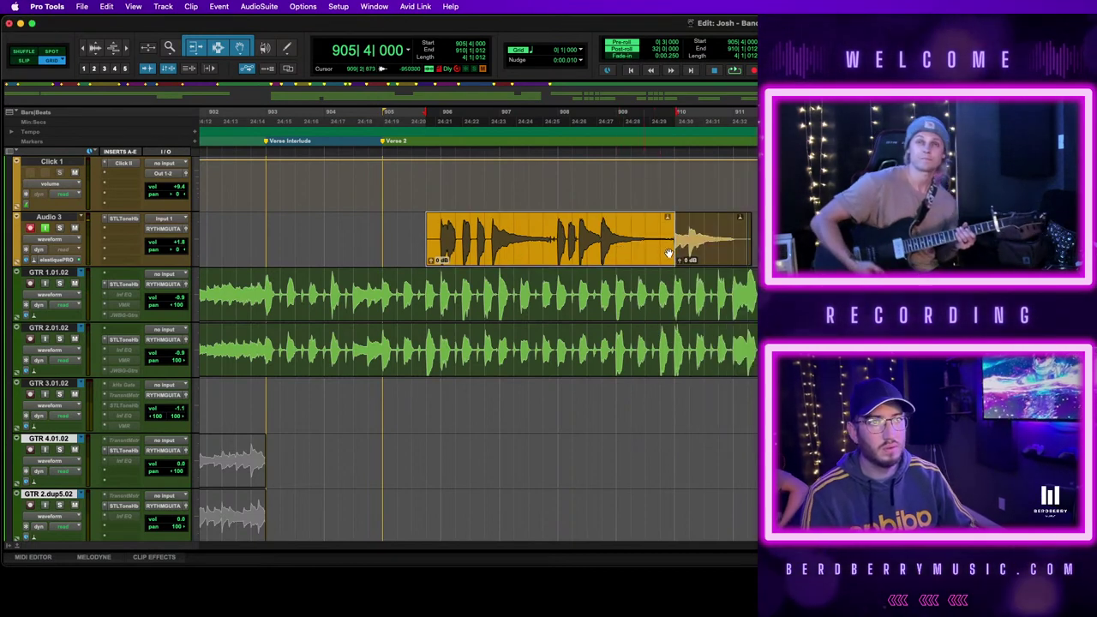
click(447, 235)
key(a)
key(space)
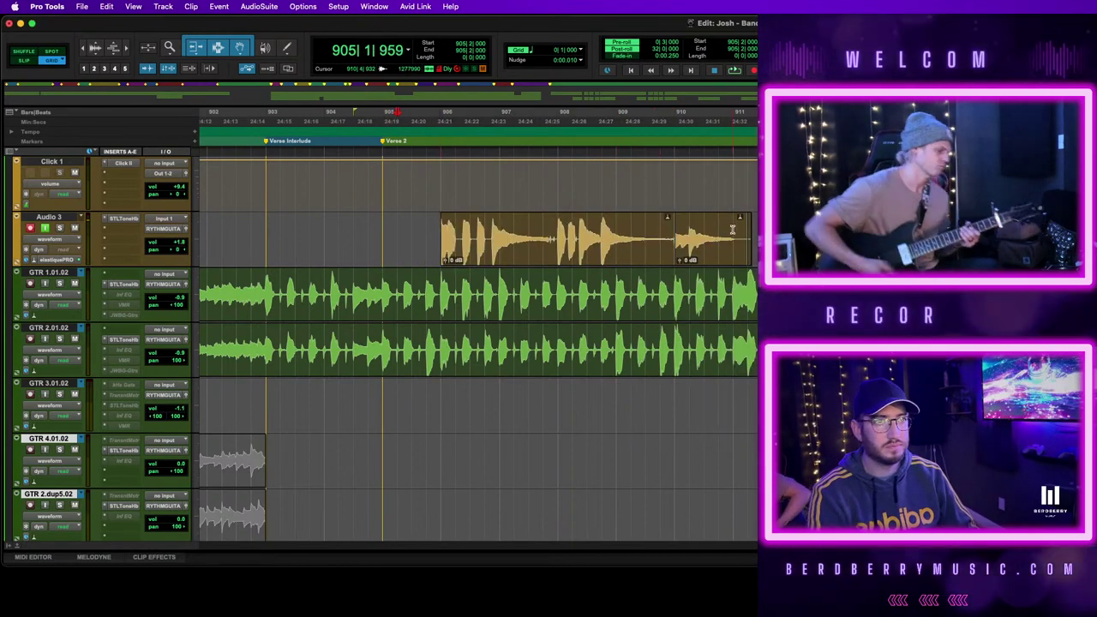
drag(732, 229, 756, 229)
key(BackSpace)
Move both doubling clips from Audio 3 to Lead 1.dup3.02 and play back the doubled part from 905|4|000
click(693, 254)
shift+click(641, 253)
drag(594, 254, 611, 334)
click(603, 289)
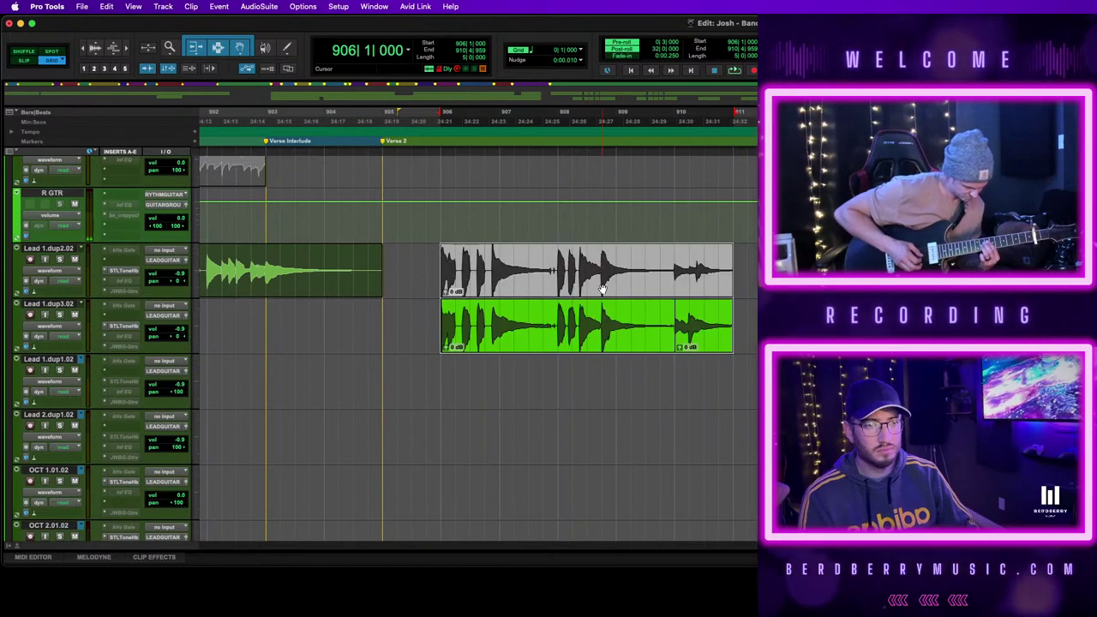
key(space)
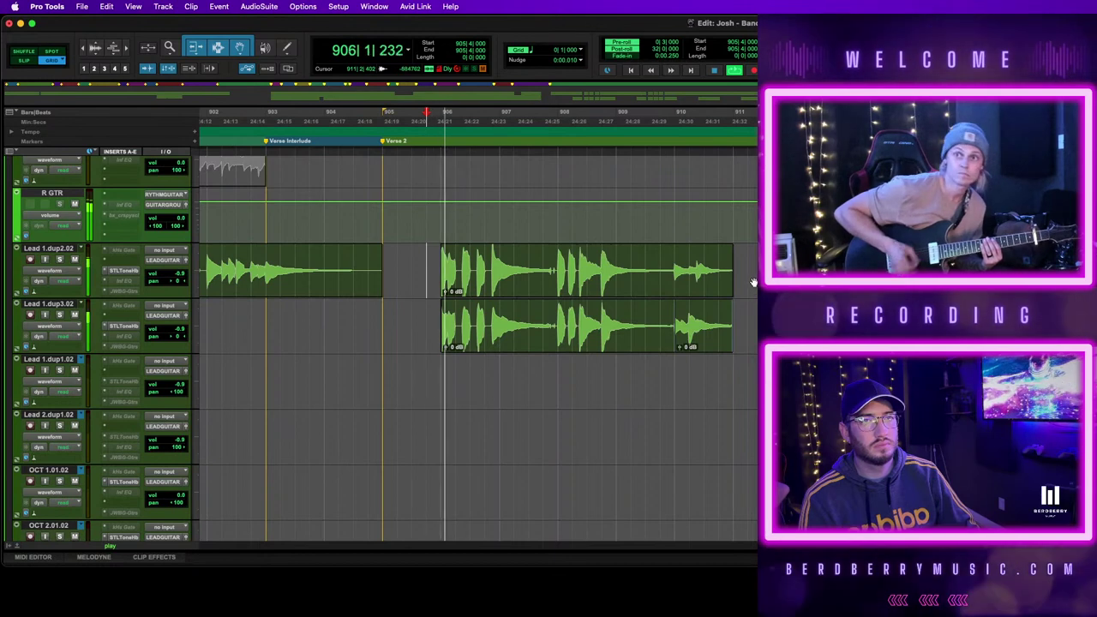
Move the Verse 2 clips on Lead 1.dup2.02 and Lead 1.dup3.02 up to GTR 4.01.02 and GTR 2.dup5.02 at 906|1|000
click(673, 285)
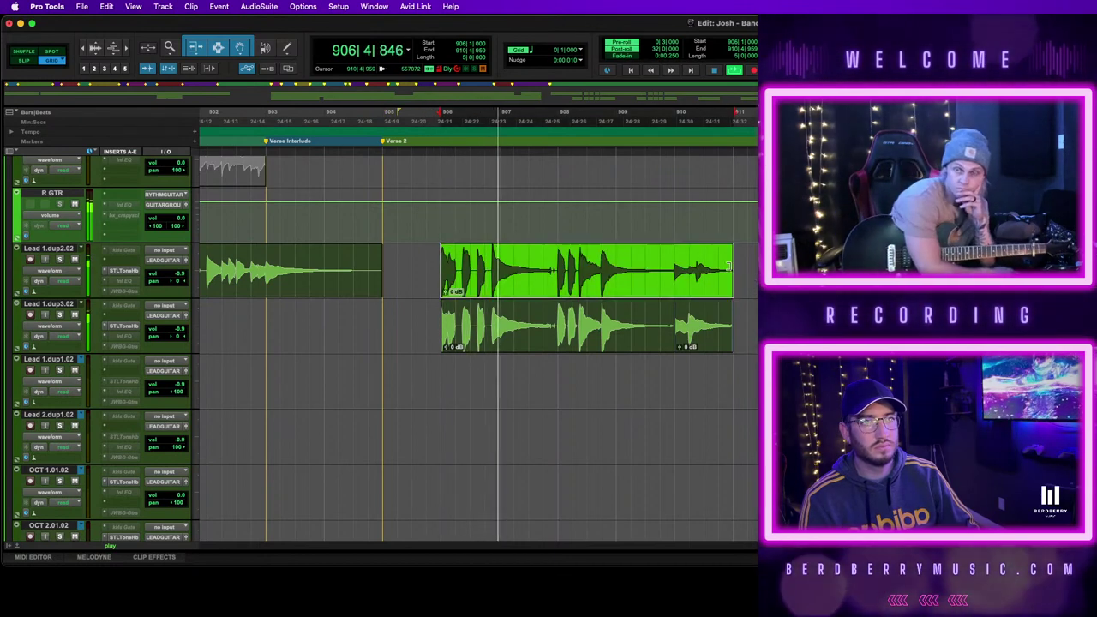
shift+click(537, 343)
scroll(655, 332, up, 3)
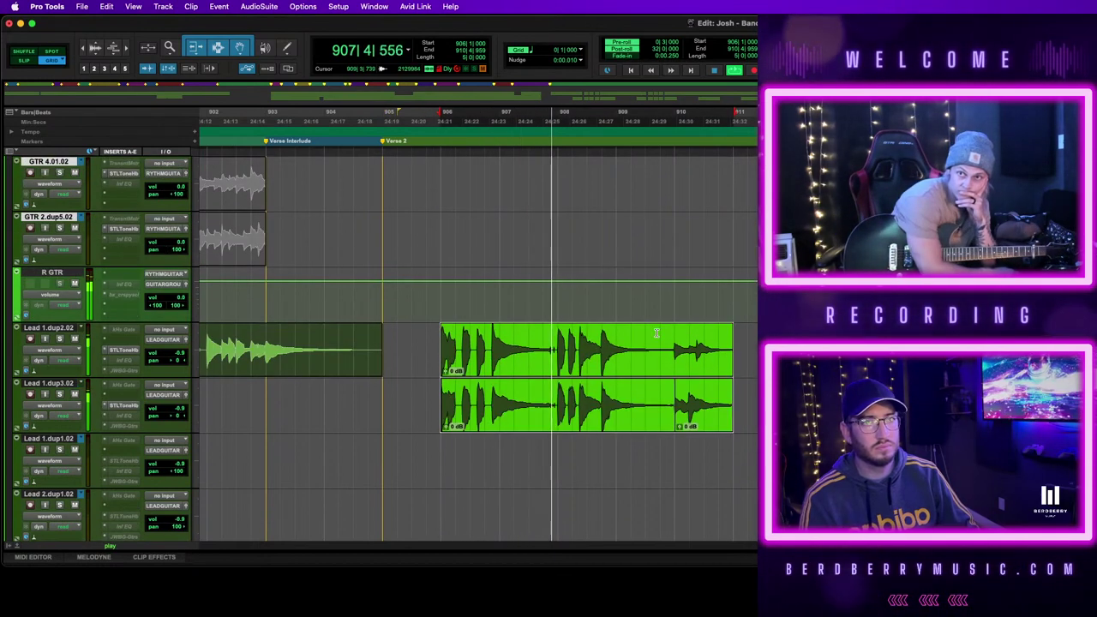
drag(537, 368, 537, 192)
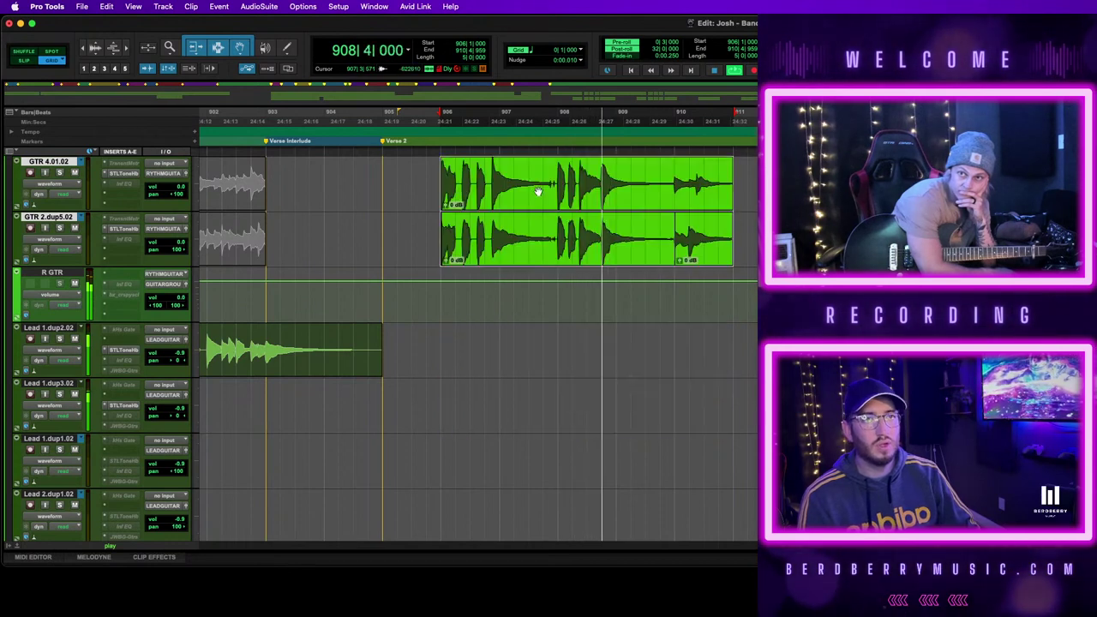
Play back the doubled Verse 2 part on GTR 4.01.02 and GTR 2.dup5.02 from 906|1|000 against the other guitars
key(space)
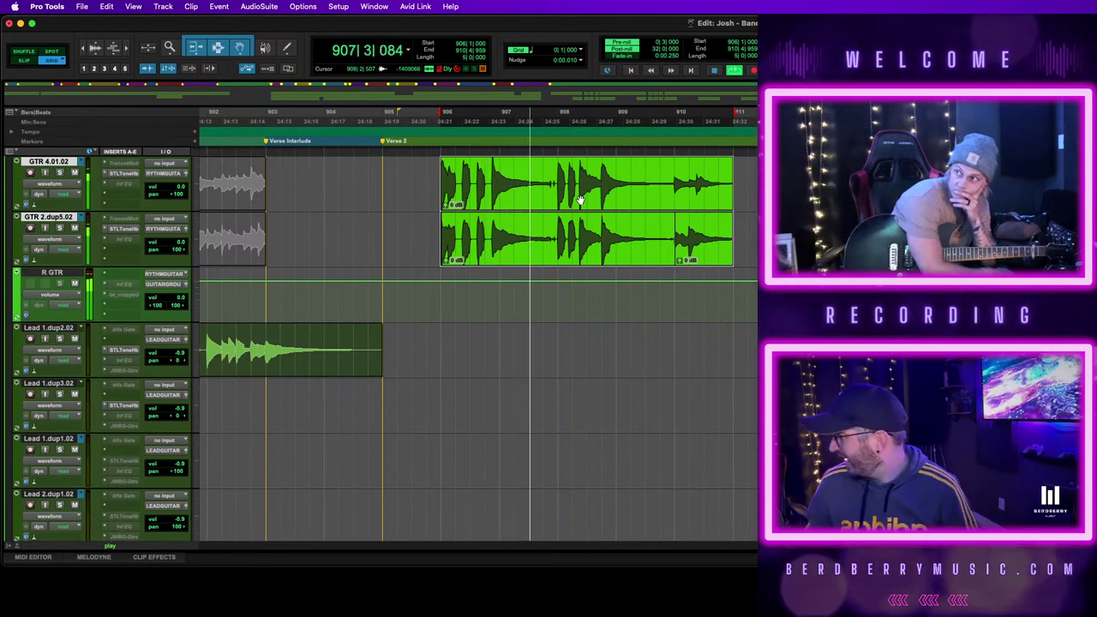
key(r)
scroll(707, 207, up, 3)
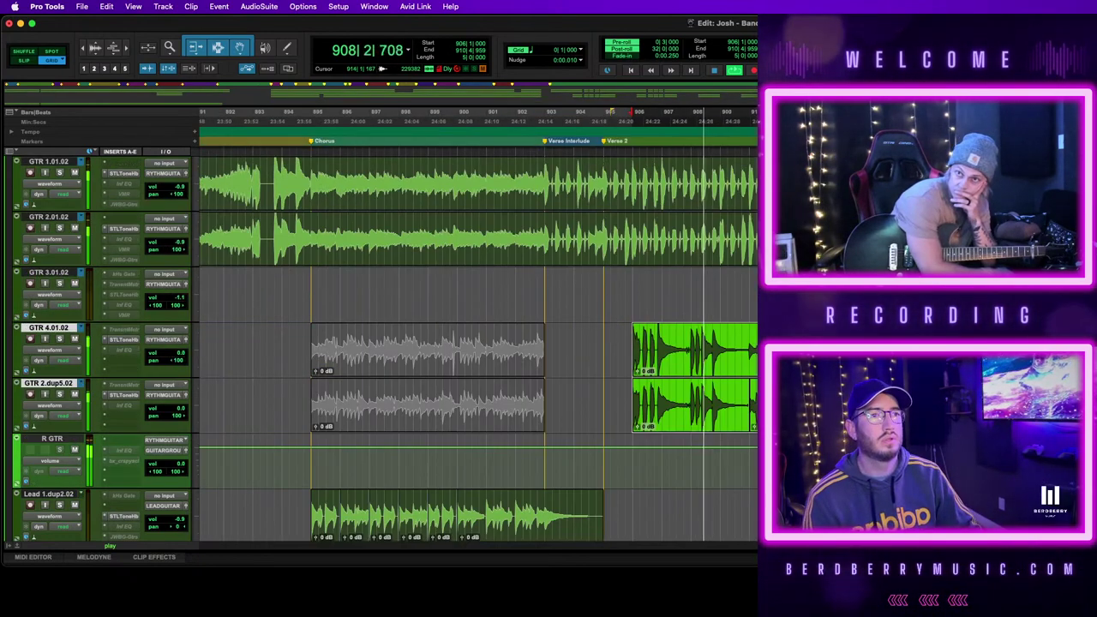
key(t)
key(t)
scroll(707, 207, right, 3)
scroll(477, 346, right, 3)
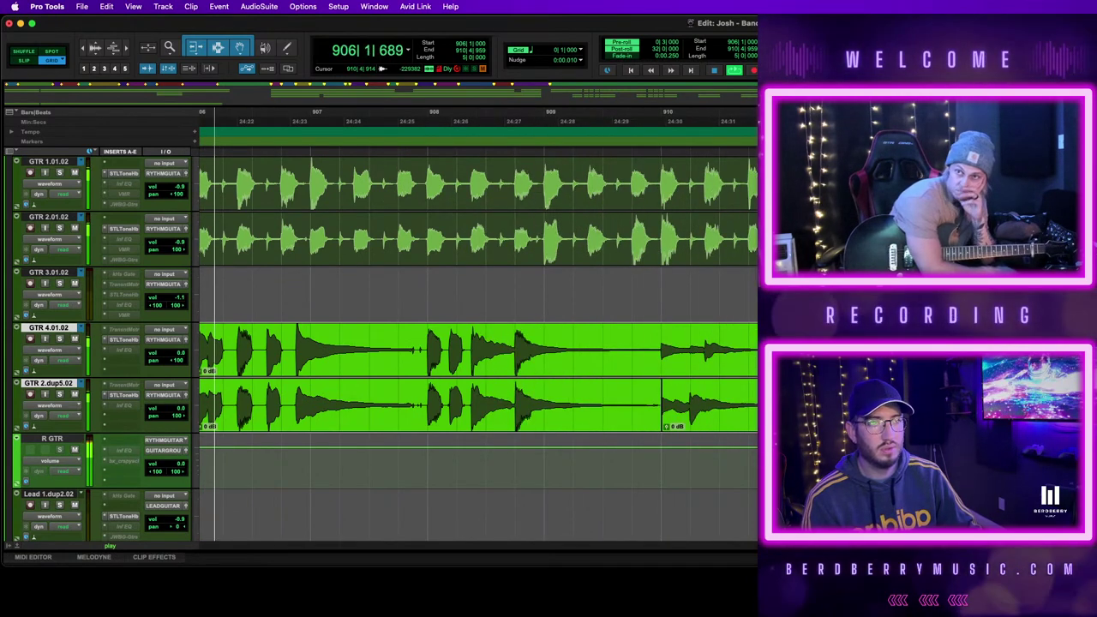
key(space)
scroll(662, 285, up, 3)
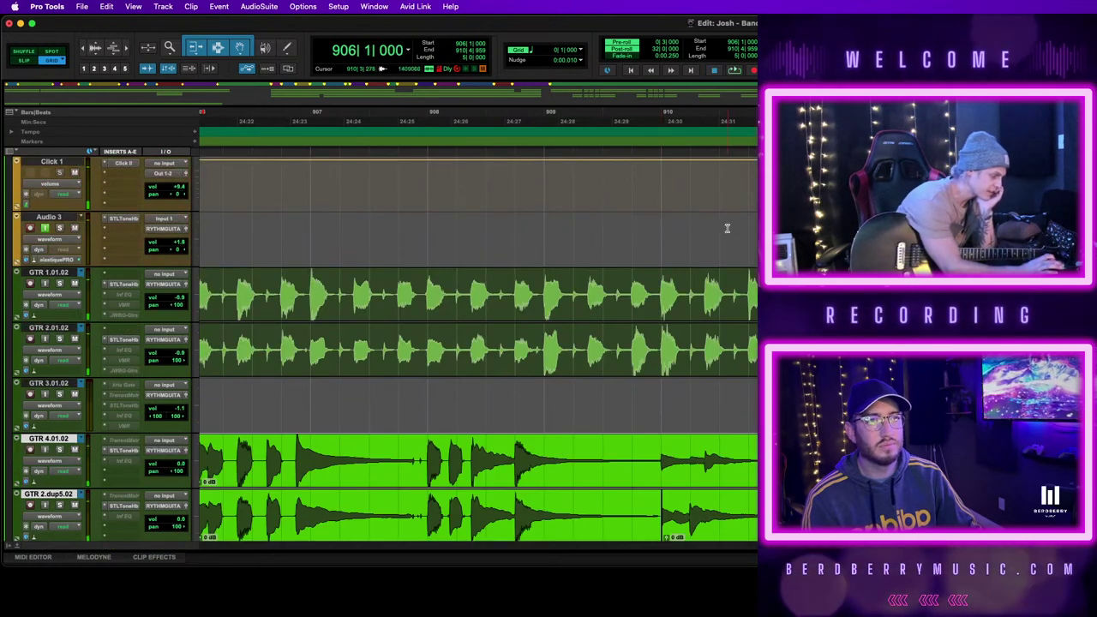
Record trial takes of the next Verse 2 guitar phrase on Audio 3 from 910|3|000
click(727, 227)
key(super+bracketleft)
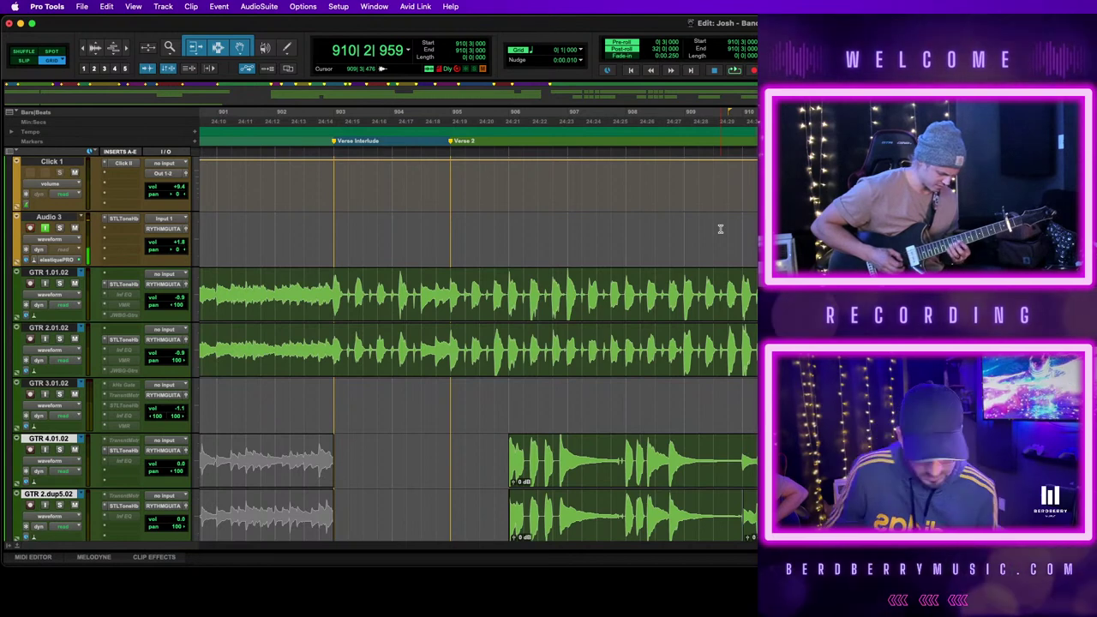
key(super+space)
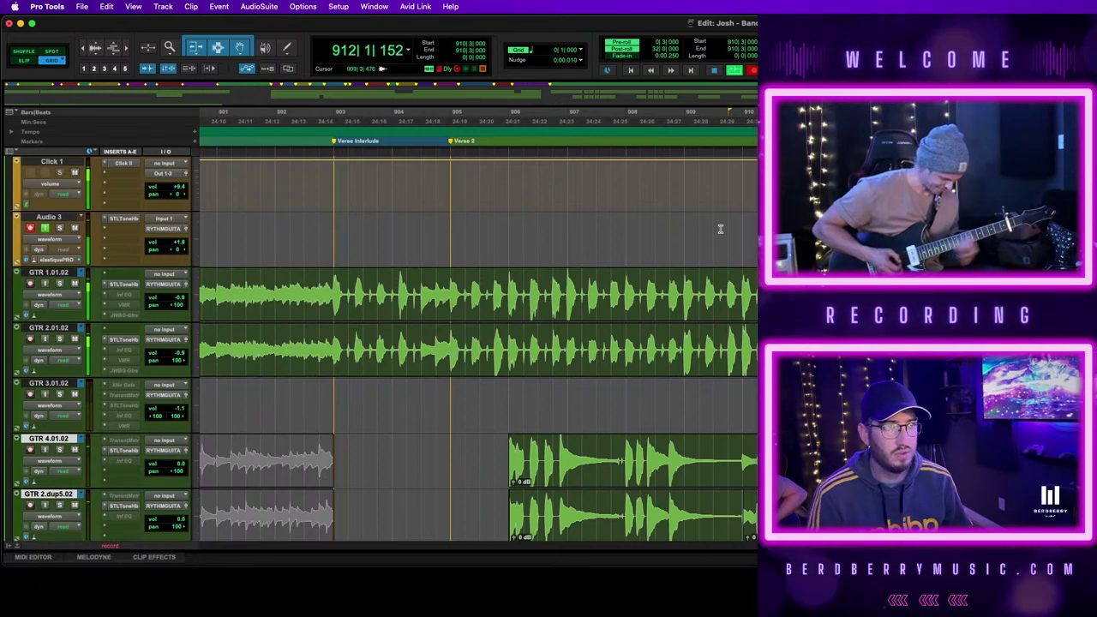
key(t)
key(space)
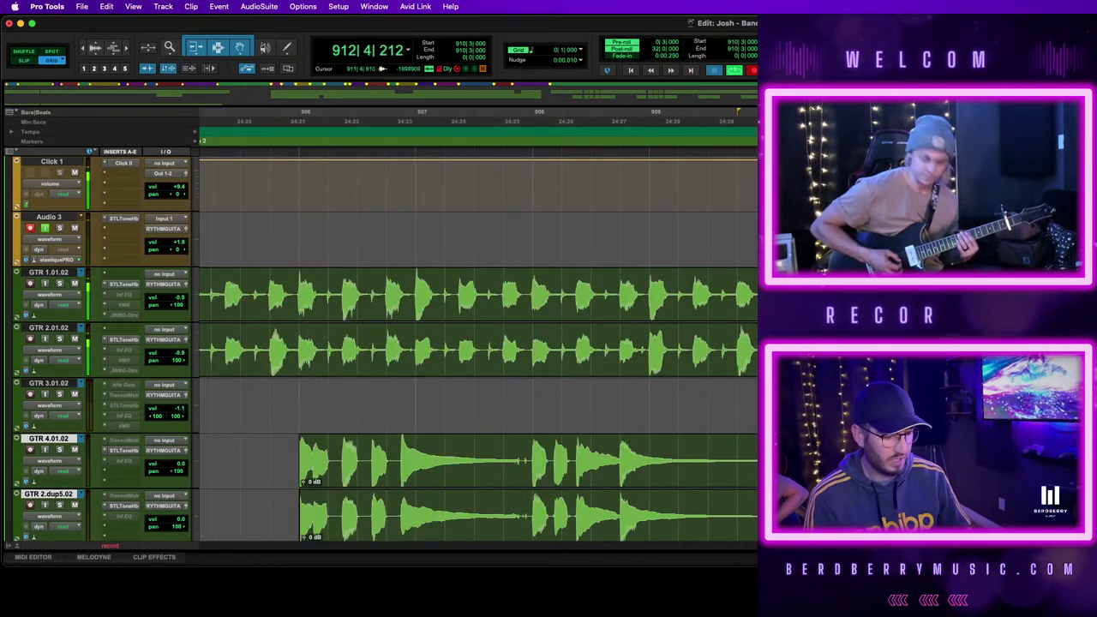
key(super+space)
scroll(477, 349, right, 1)
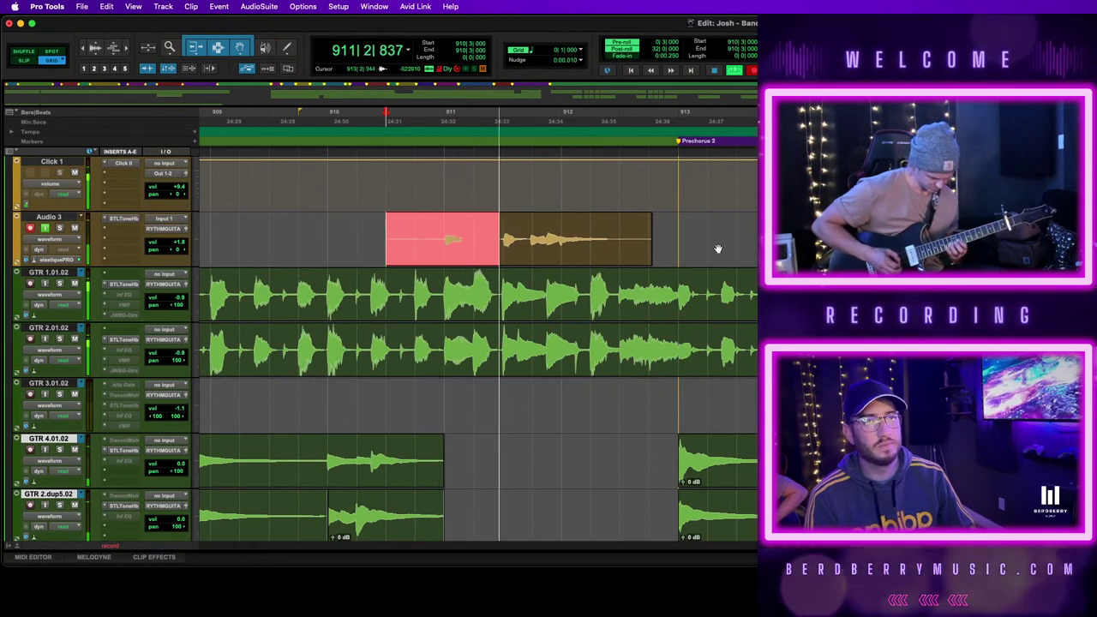
key(space)
key(space)
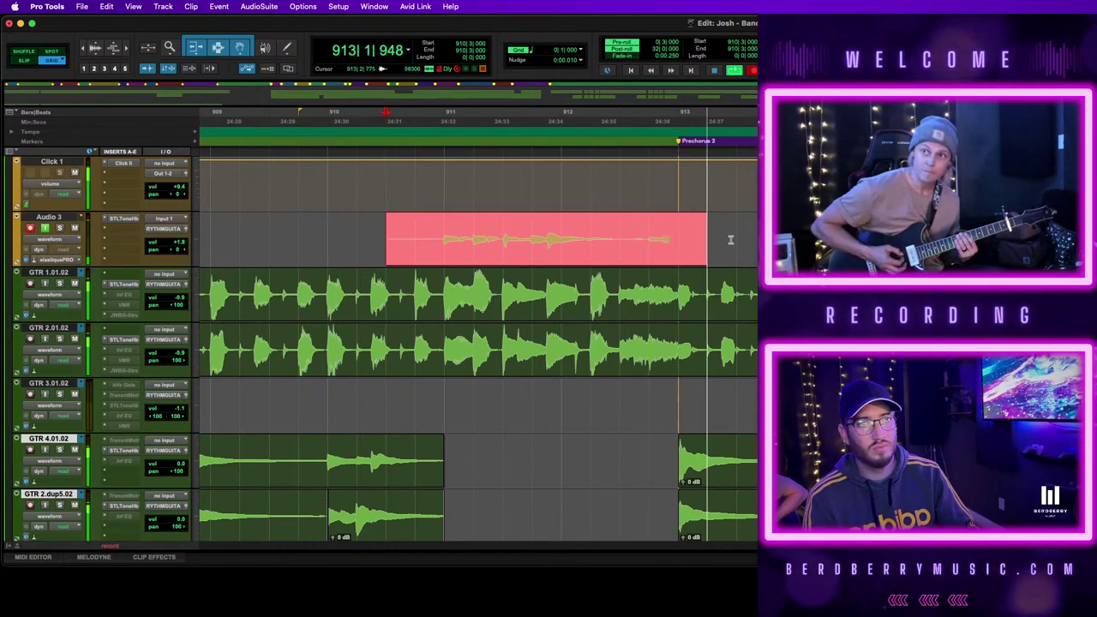
key(space)
Record the guitar phrase again on Audio 3 from 910|2|959 to 917|1|000 and quantize the new take
click(619, 253)
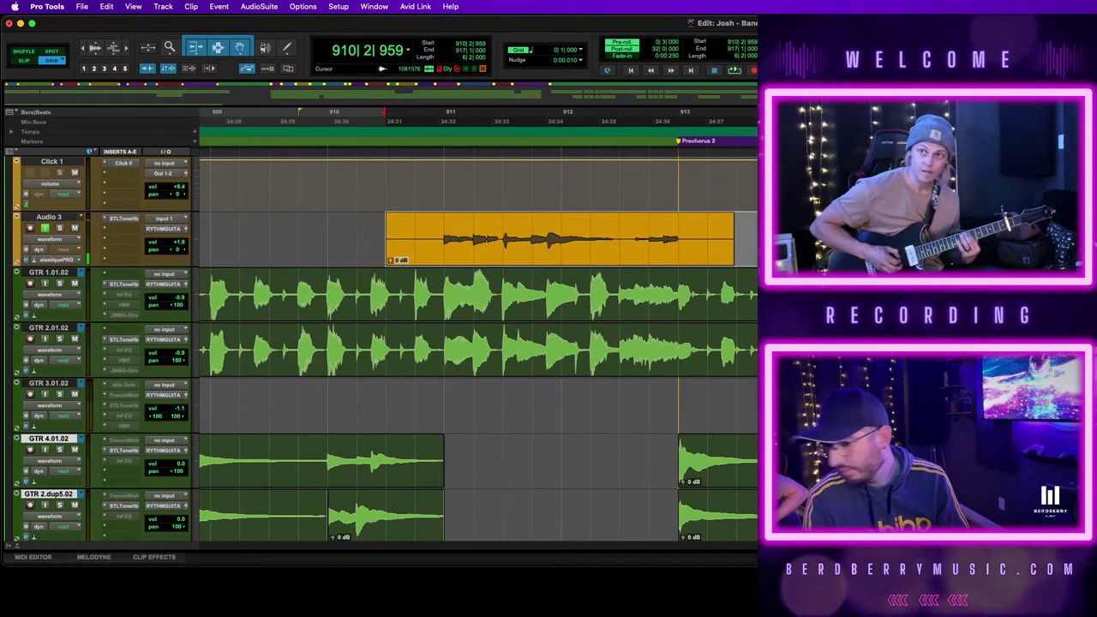
key(super+space)
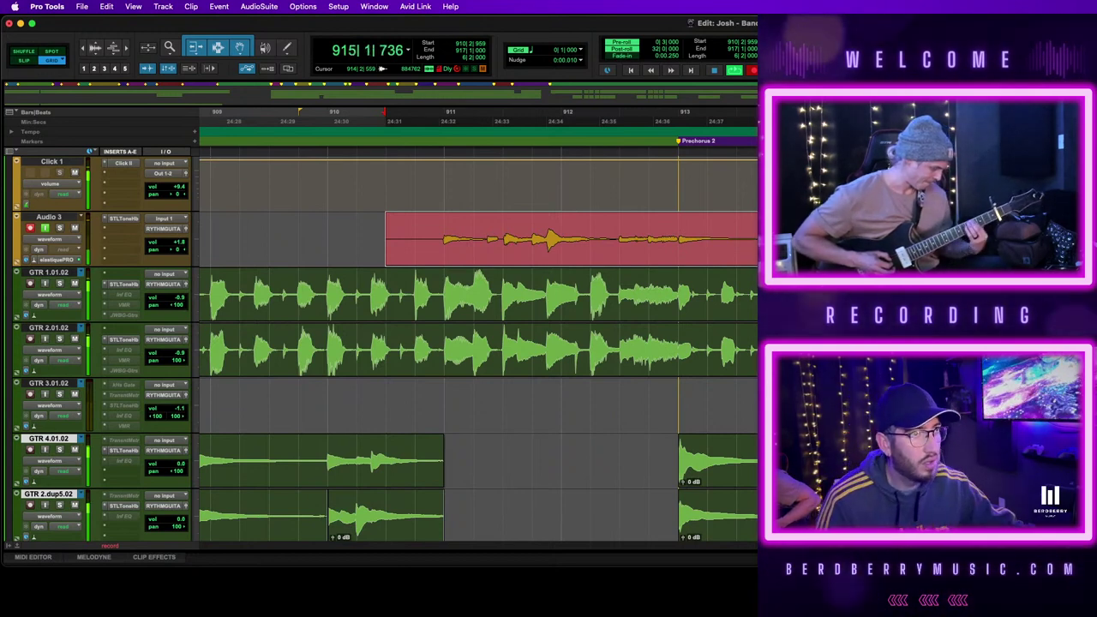
key(r)
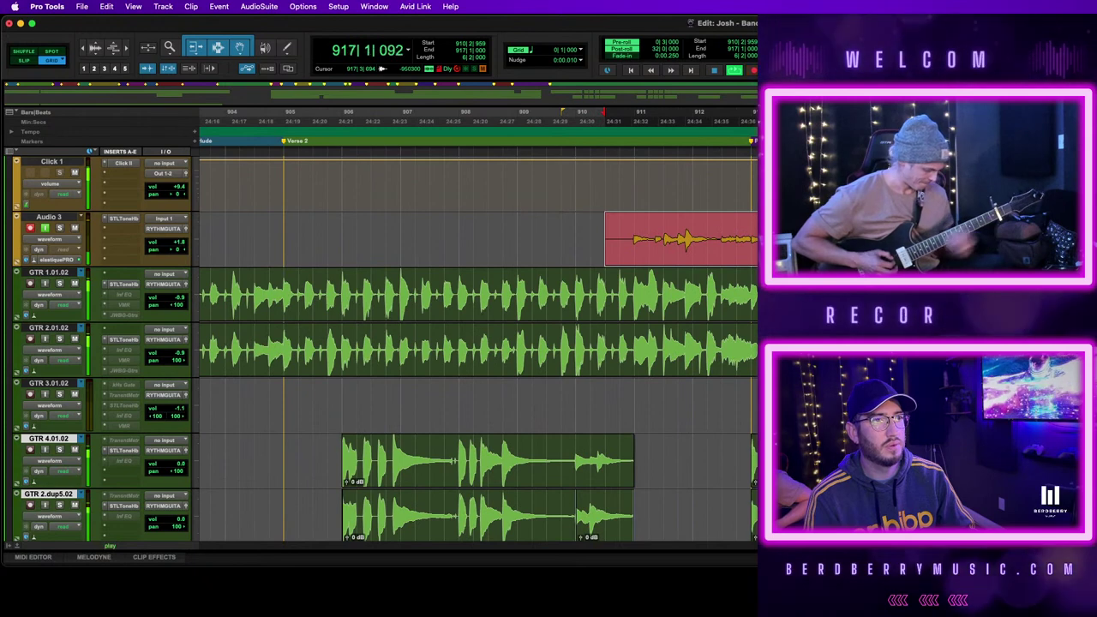
key(space)
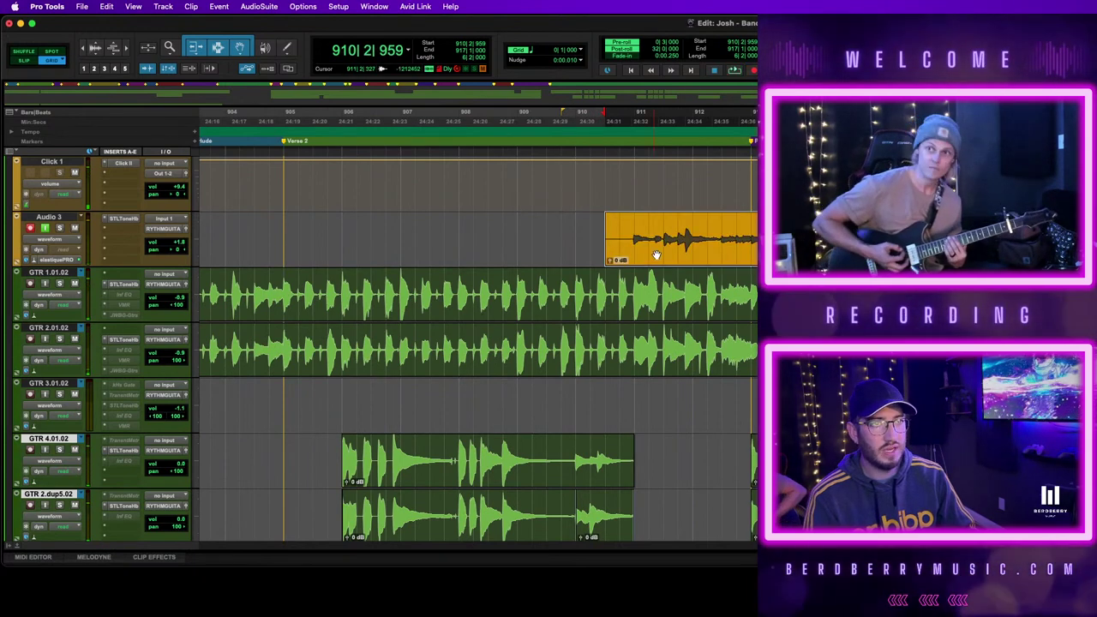
key(alt+0)
key(Return)
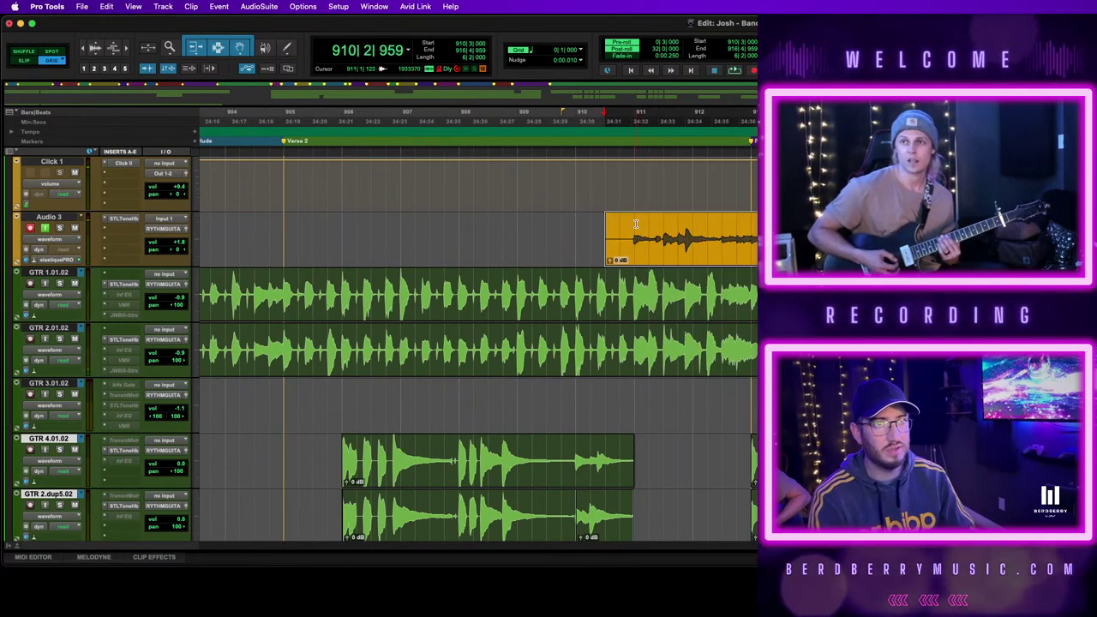
Delete the take's lead-in before 911|1|000 and move the remaining clip from Audio 3 to GTR 4.01.02
drag(636, 224, 576, 225)
key(BackSpace)
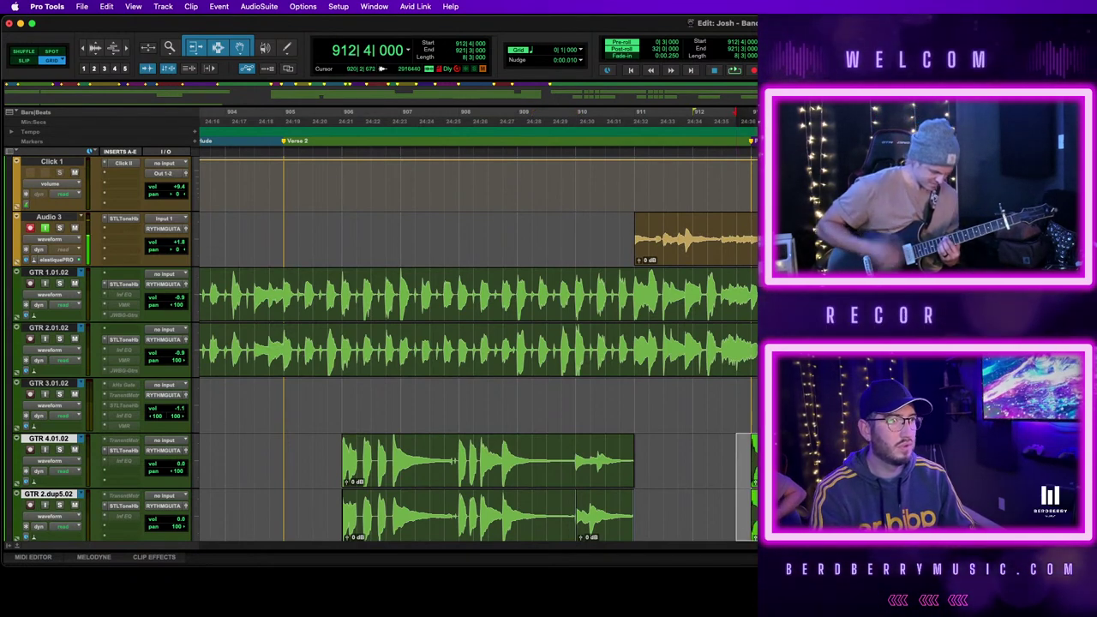
drag(740, 240, 740, 444)
Try a doubling take on Audio 3 from 910|4|000 and delete the short clip it leaves
click(621, 232)
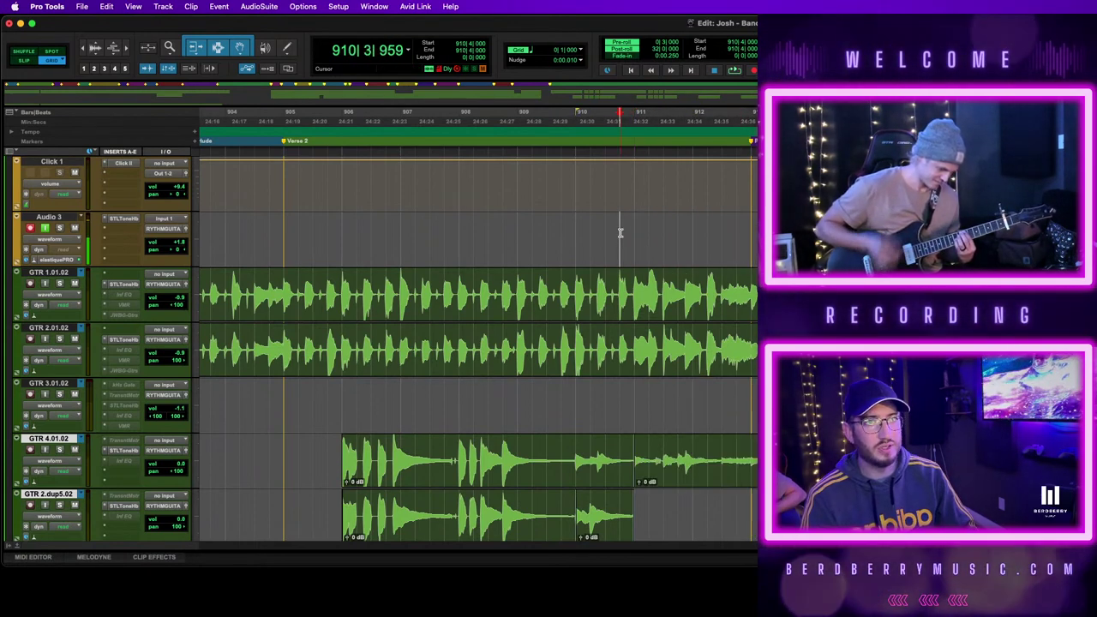
key(space)
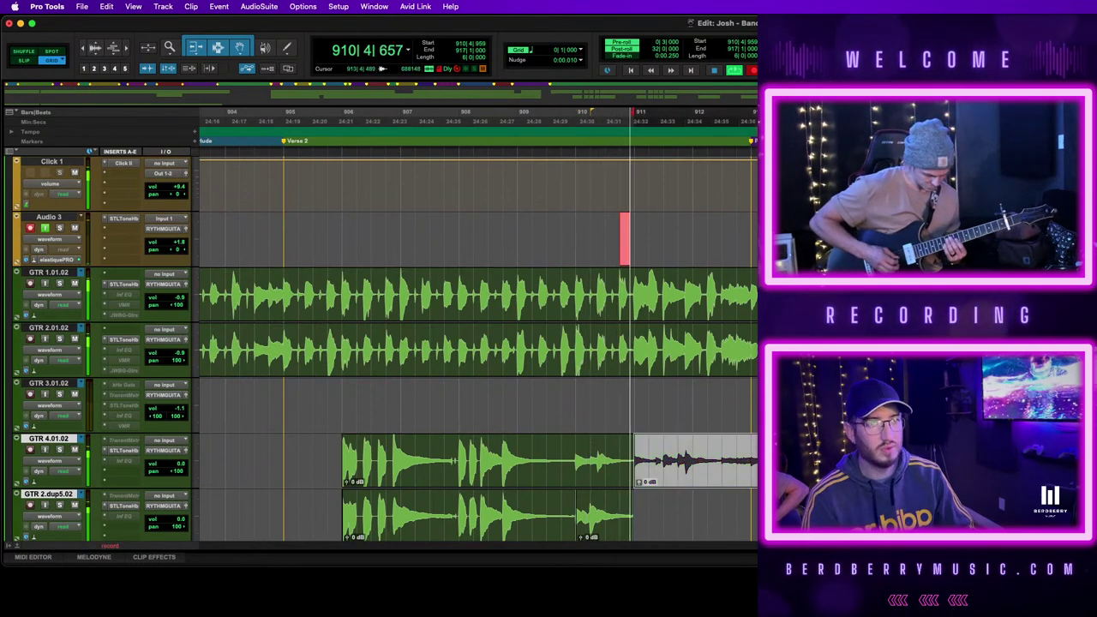
key(space)
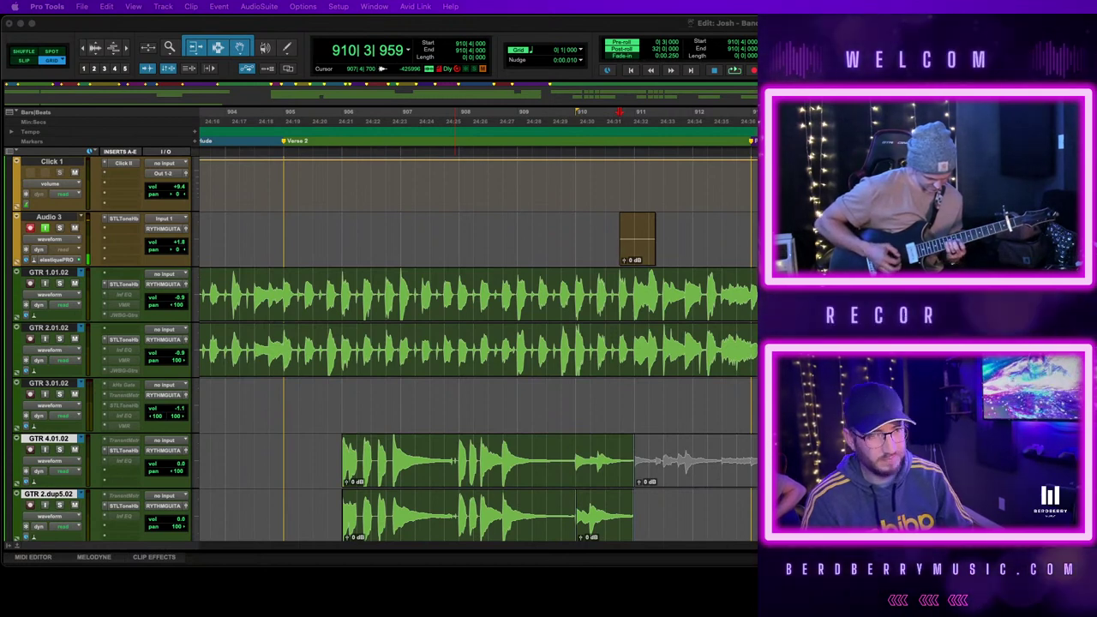
click(618, 230)
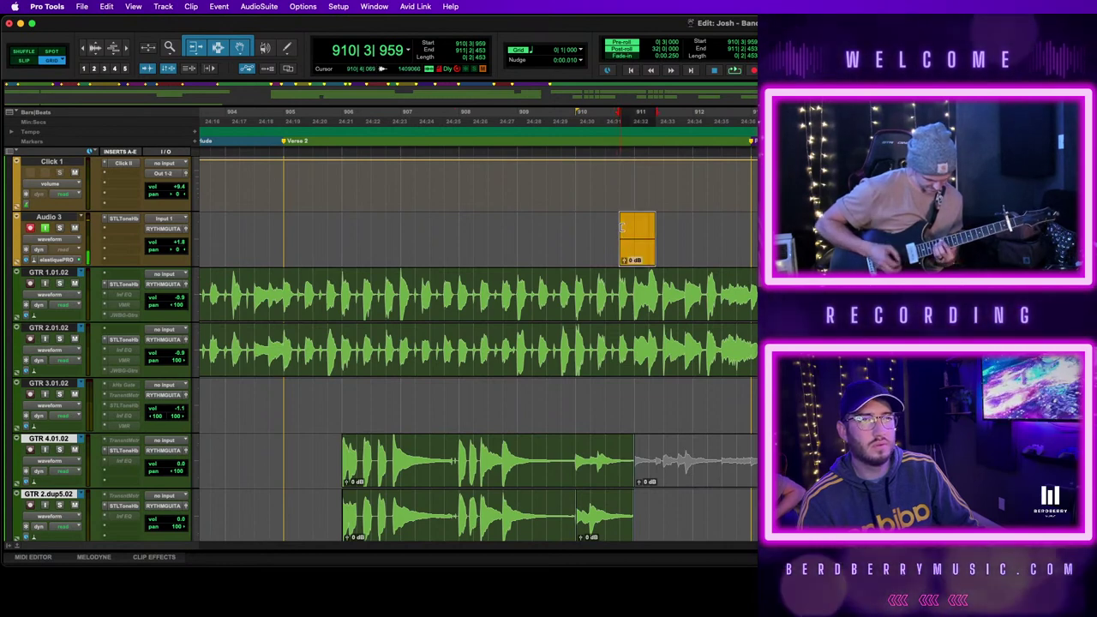
key(Delete)
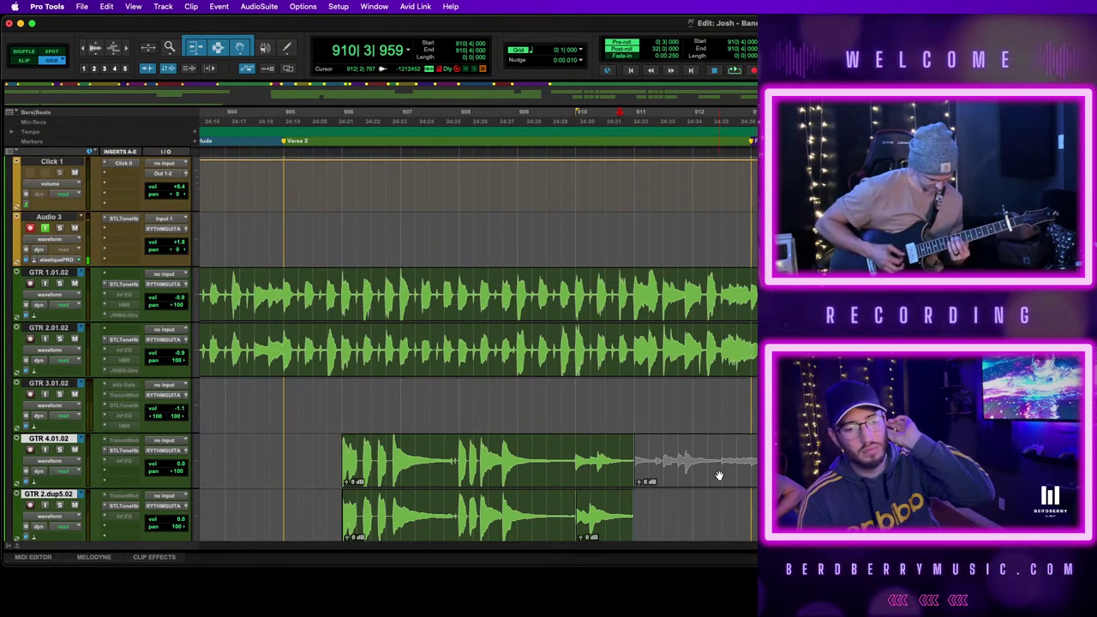
Record a doubling take of the phrase on Audio 3 starting at 910|4|000
key(super+alt+])
key(super+alt+])
key(super+alt+])
key(super+alt+[)
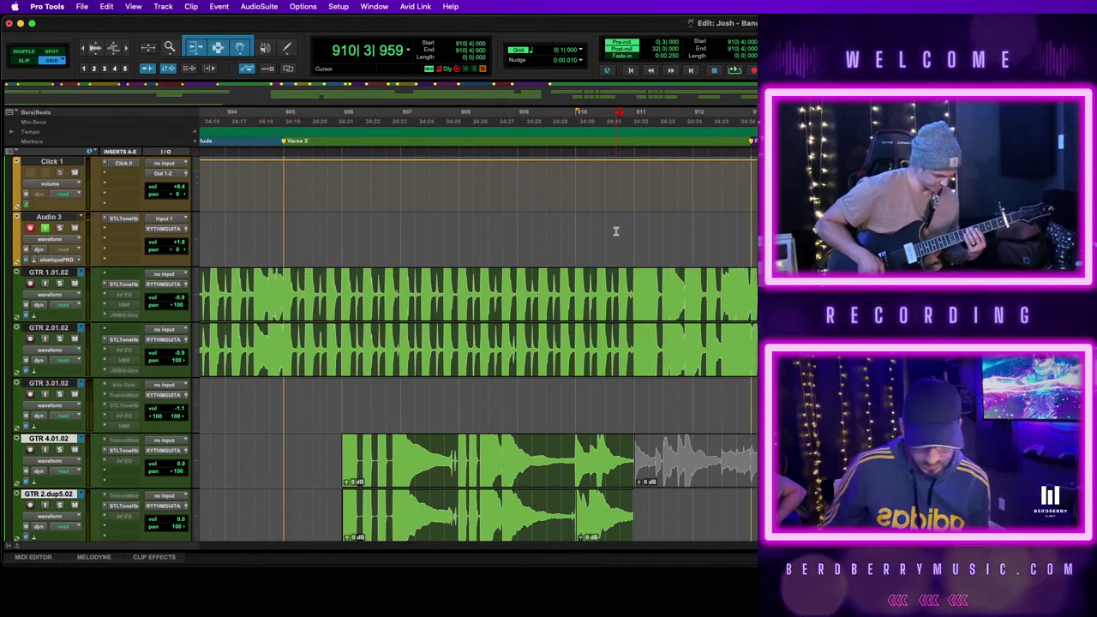
key(space)
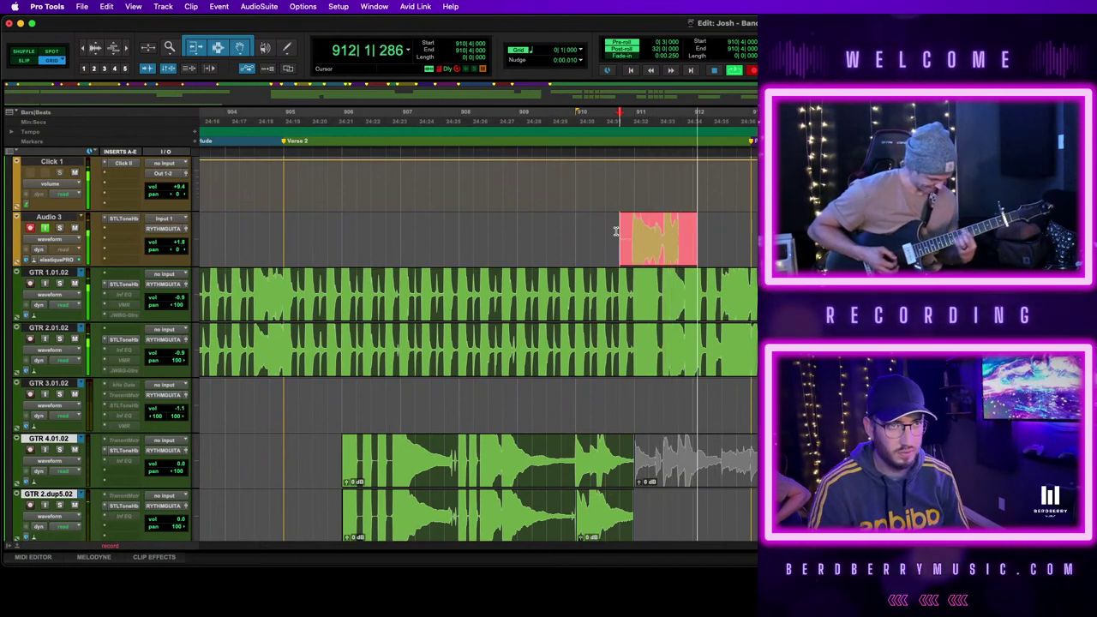
key(space)
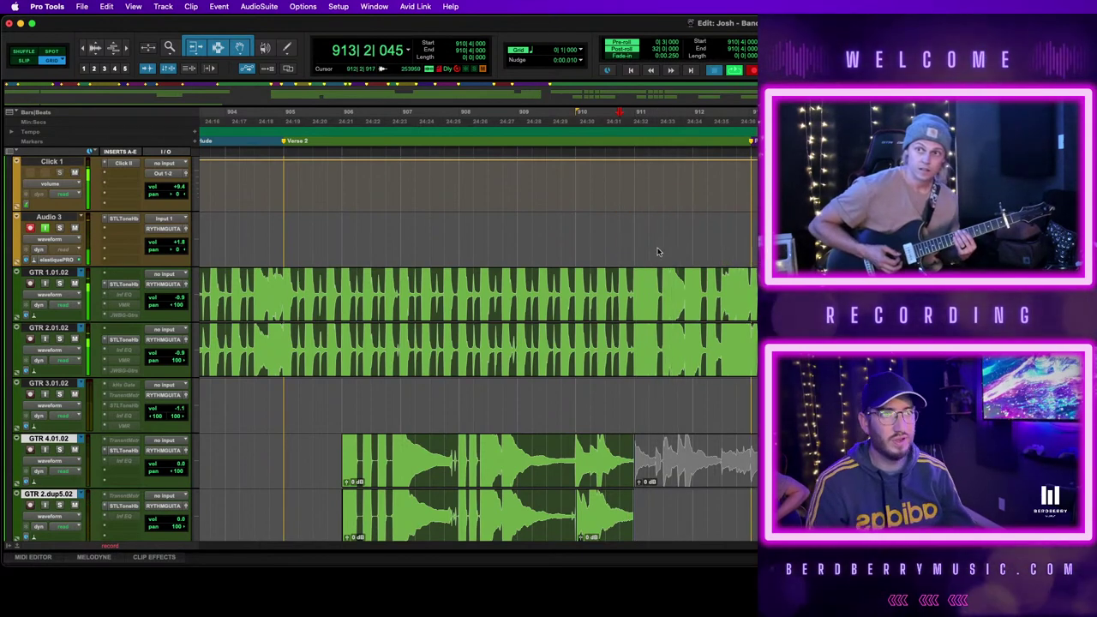
Repeat the doubling take on Audio 3 from 910|4|000 several times and select the leftover attempt for removal
key(super+space)
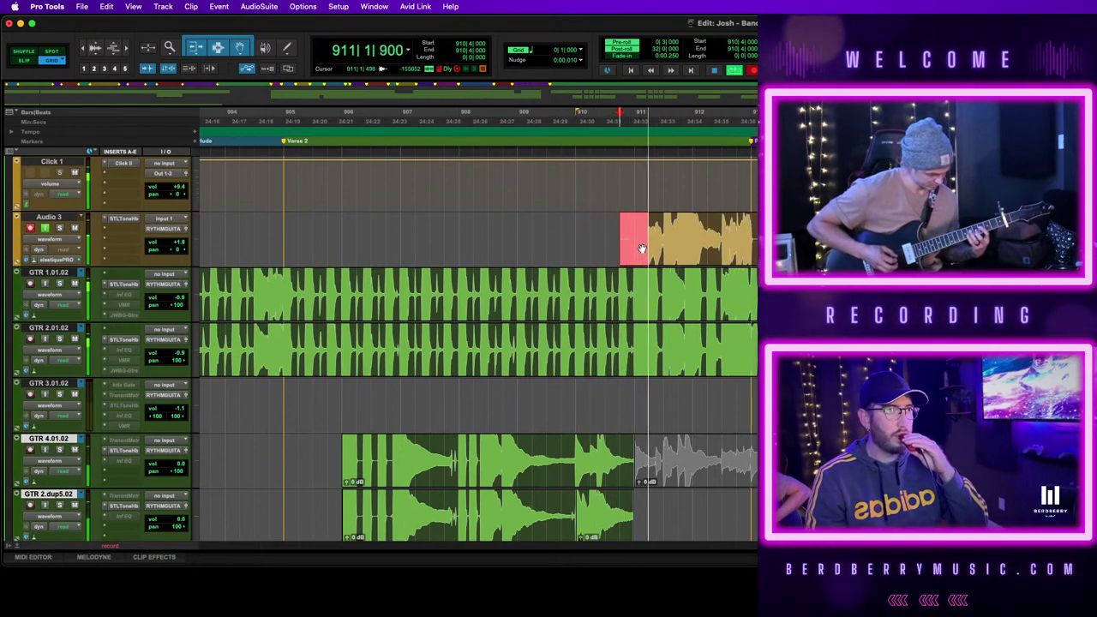
key(space)
key(space)
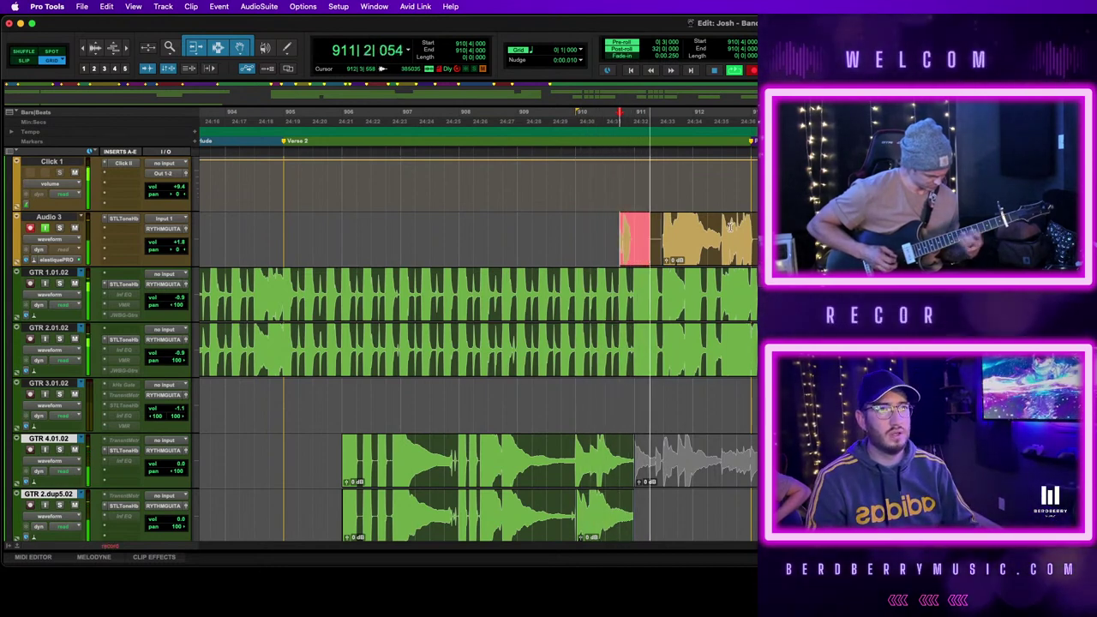
key(space)
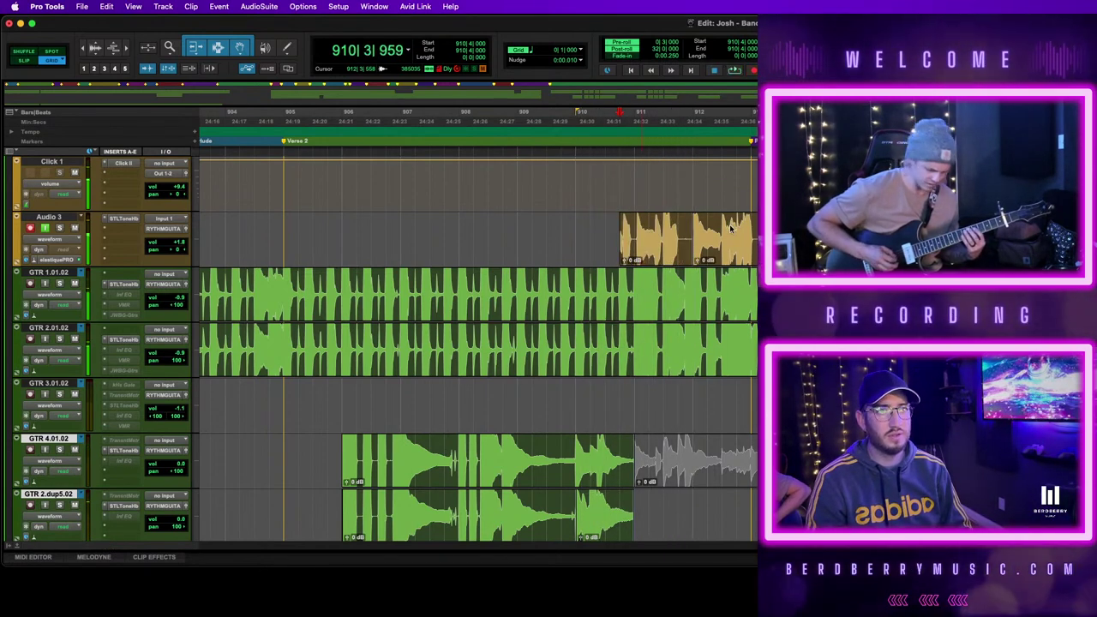
key(space)
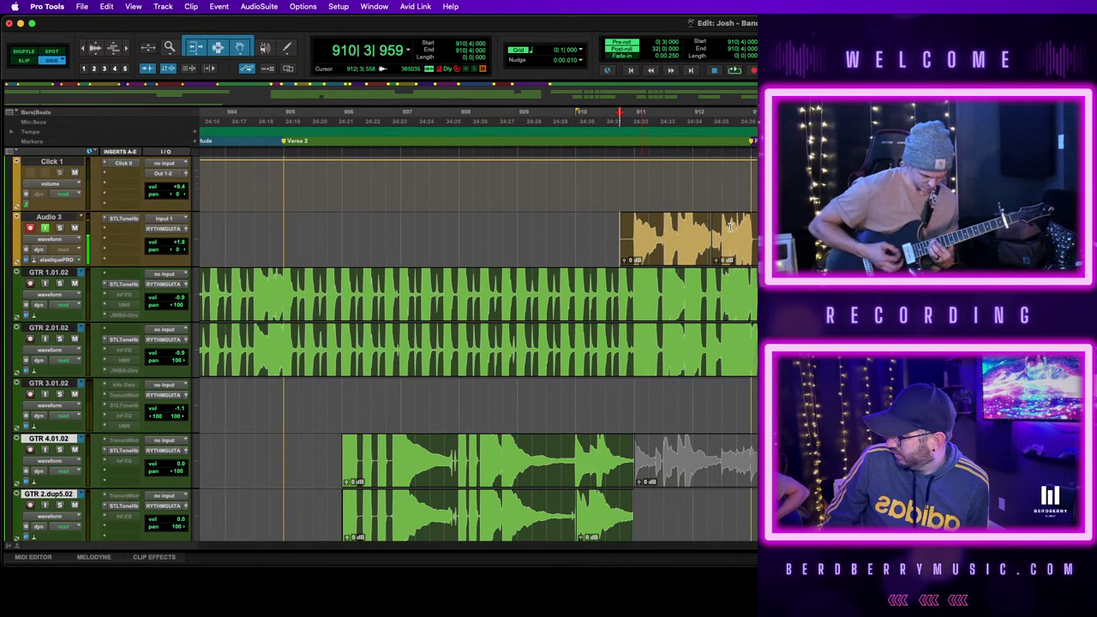
key(super+space)
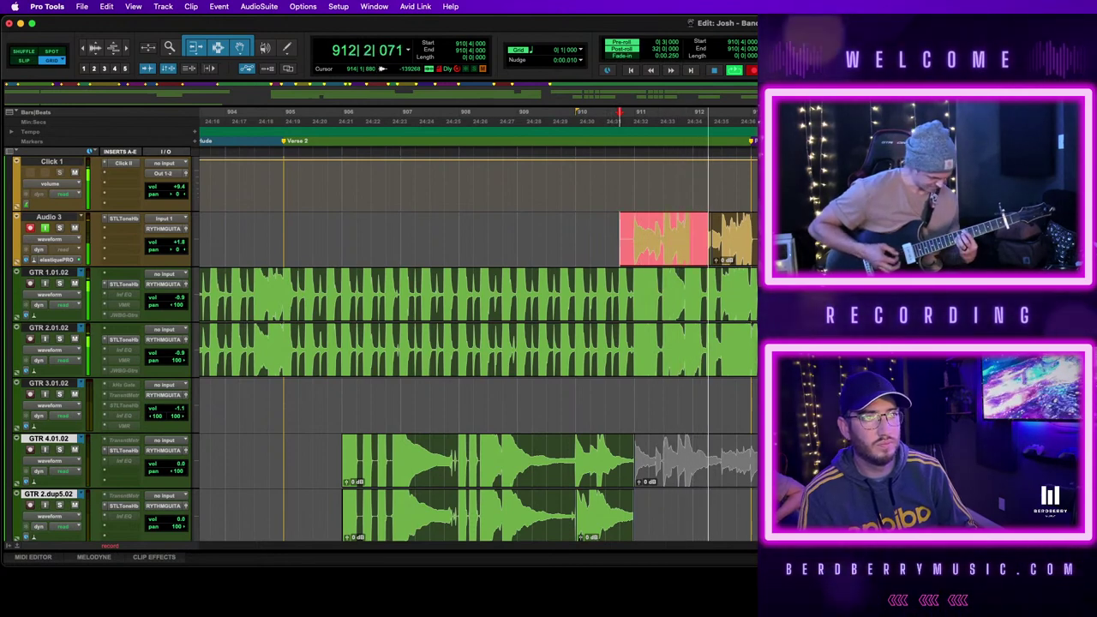
key(space)
click(718, 248)
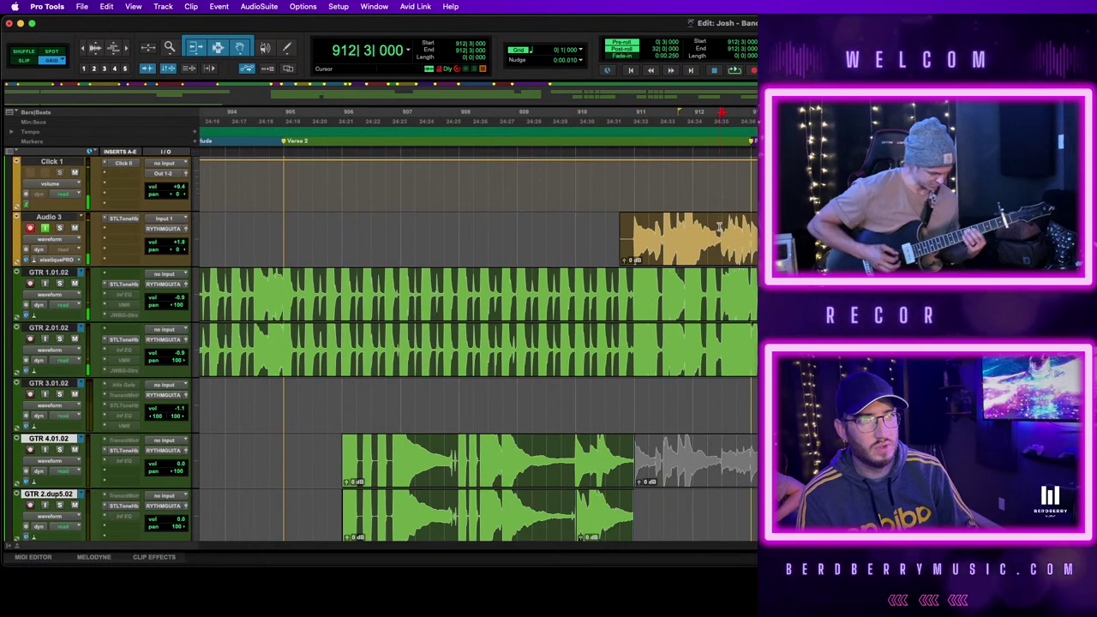
click(718, 253)
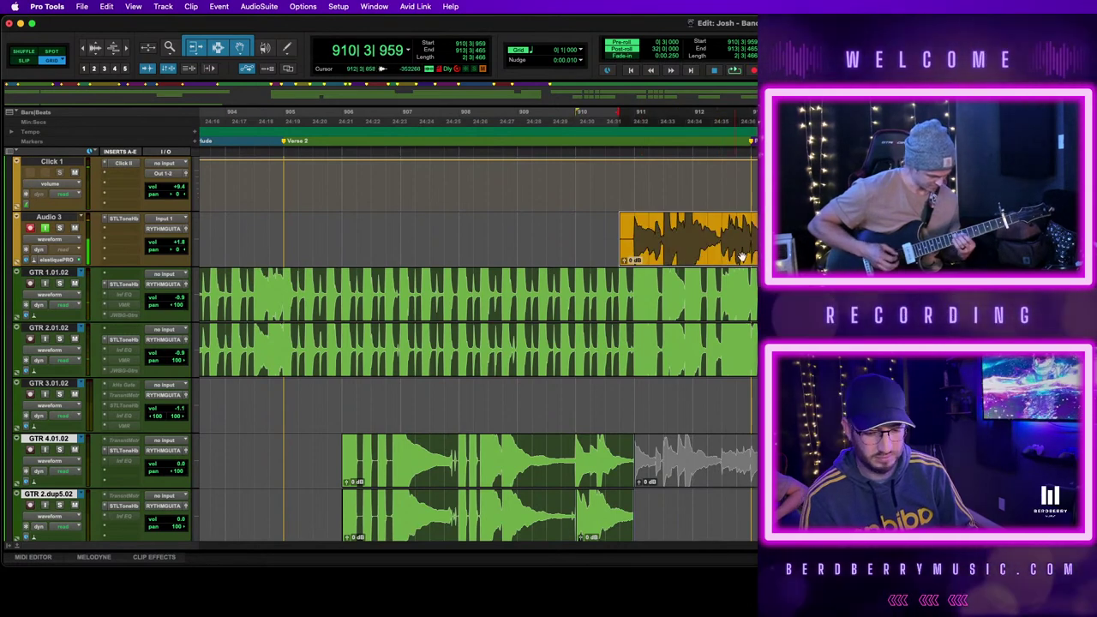
Record the full doubling take on Audio 3 from 910|4|000 into bar 917
key(t)
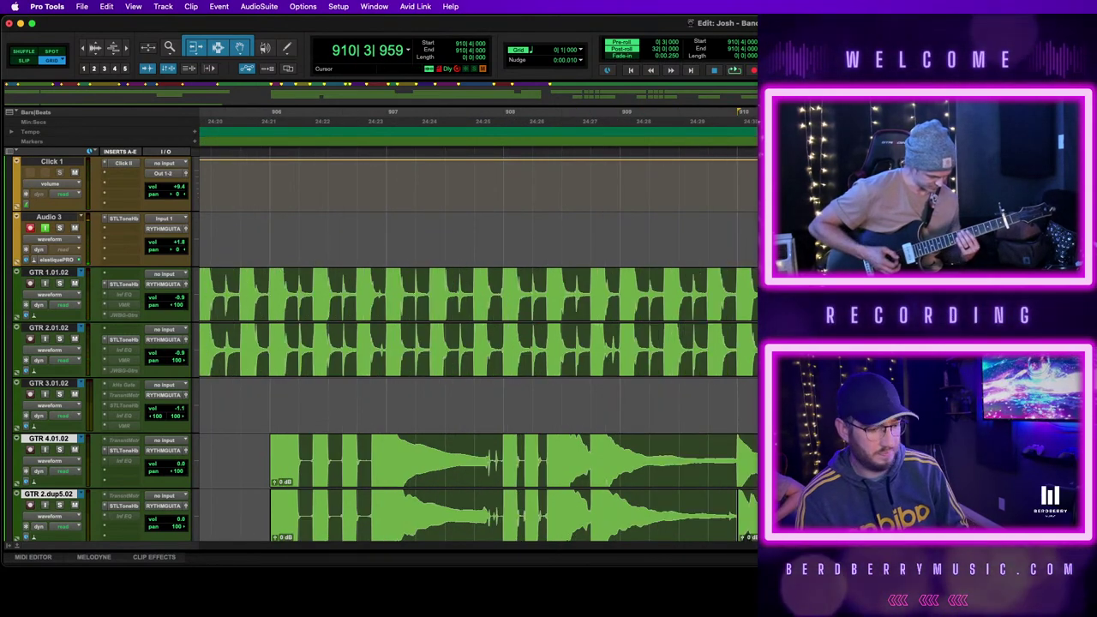
key(space)
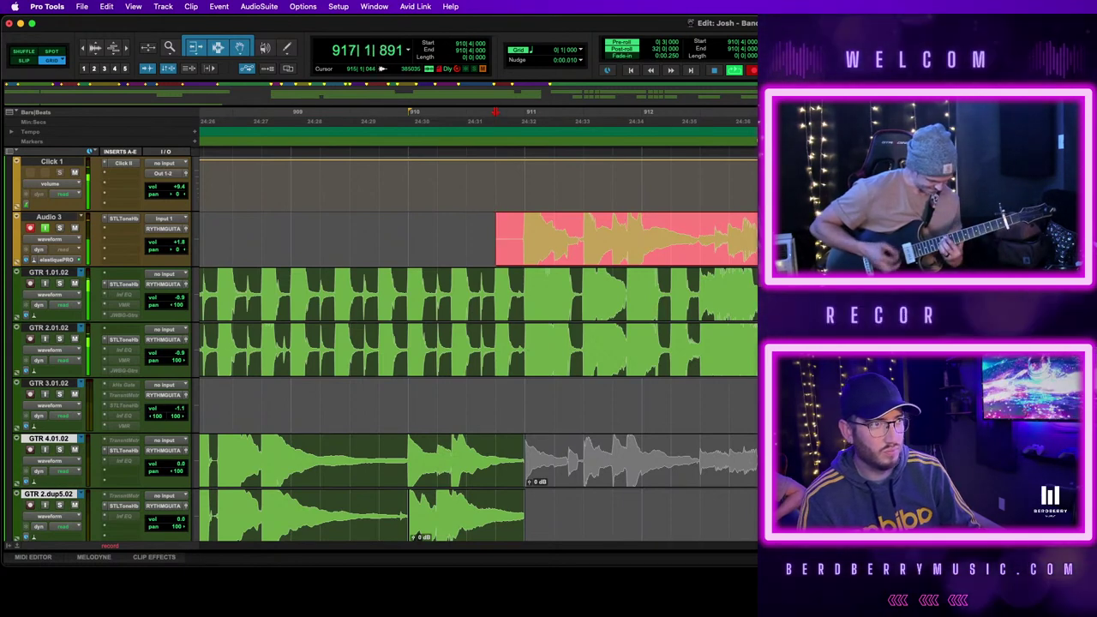
key(space)
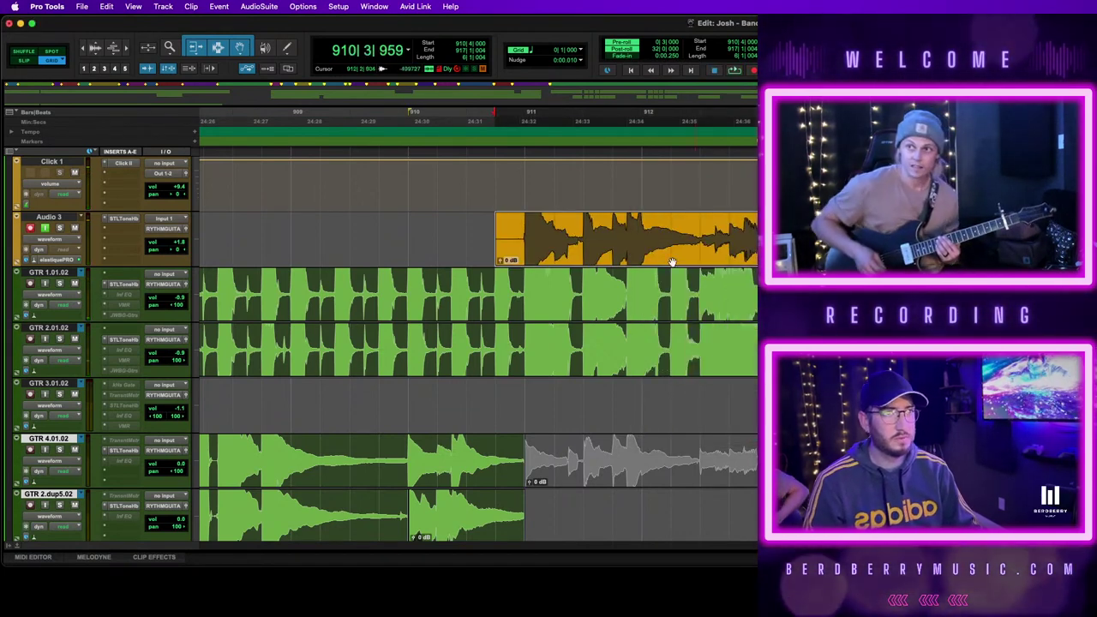
Delete the doubling take's lead-in before 911|1|000 and move the remaining clip from Audio 3 to GTR 2.dup5.02
drag(524, 229, 465, 229)
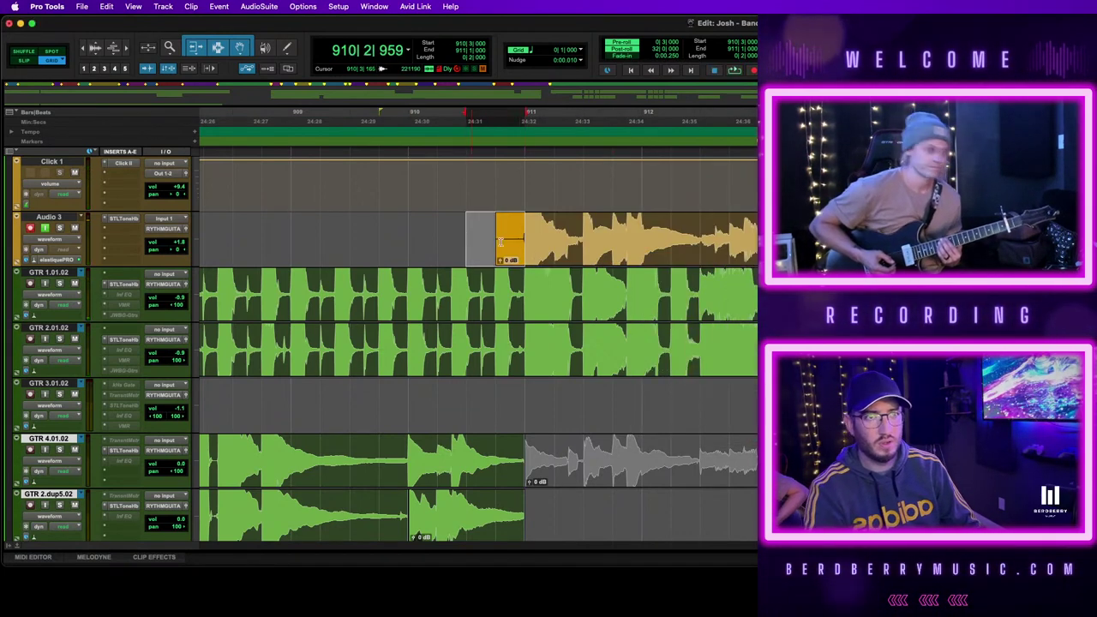
key(BackSpace)
drag(600, 250, 616, 519)
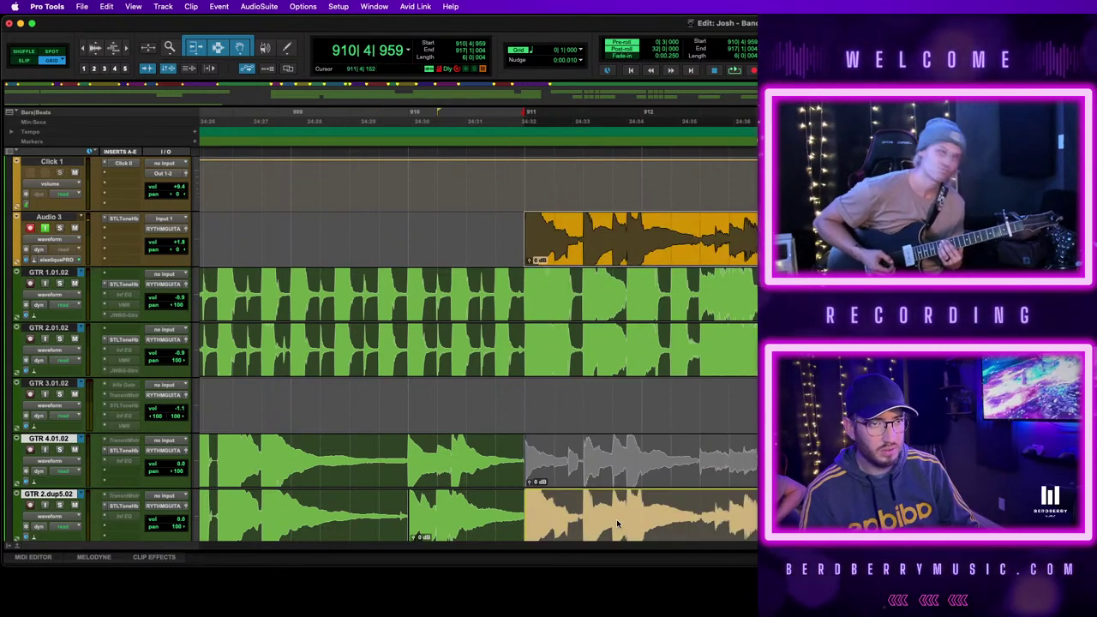
Unmute the GTR 4.01.02 clip at bar 911 and audition it soloed with its double on GTR 2.dup5.02
shift+click(685, 484)
shift+click(686, 484)
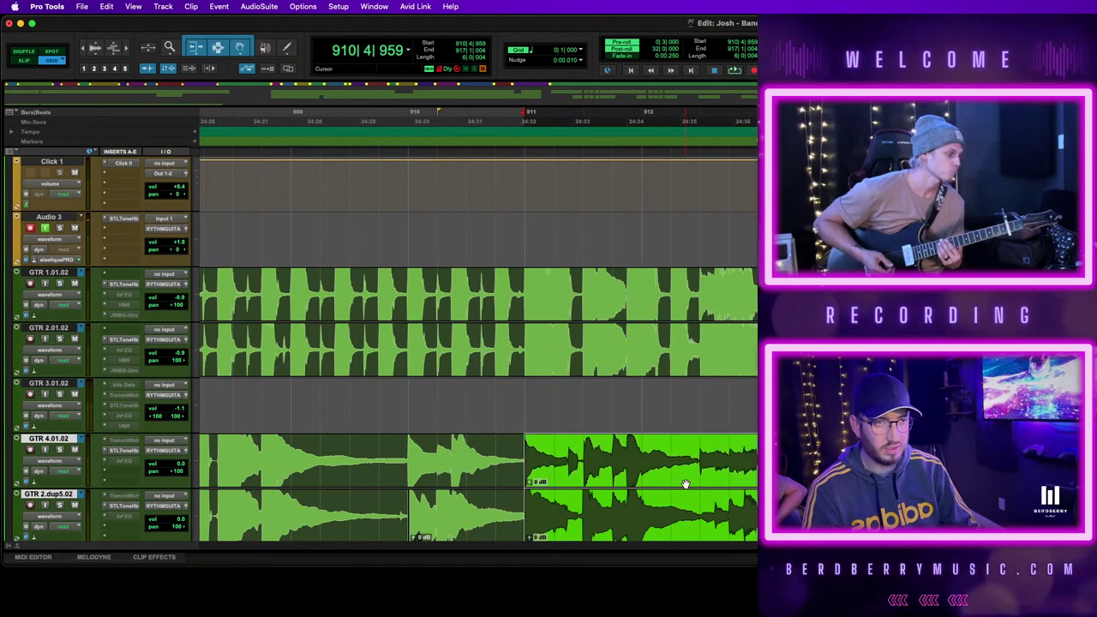
key(space)
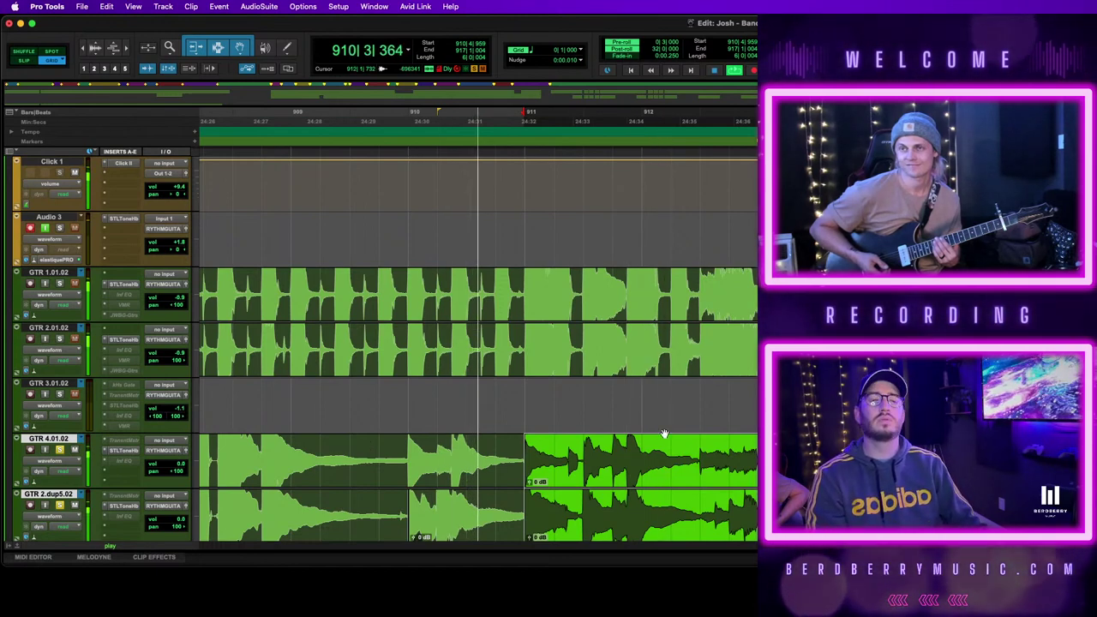
scroll(616, 437, right, 3)
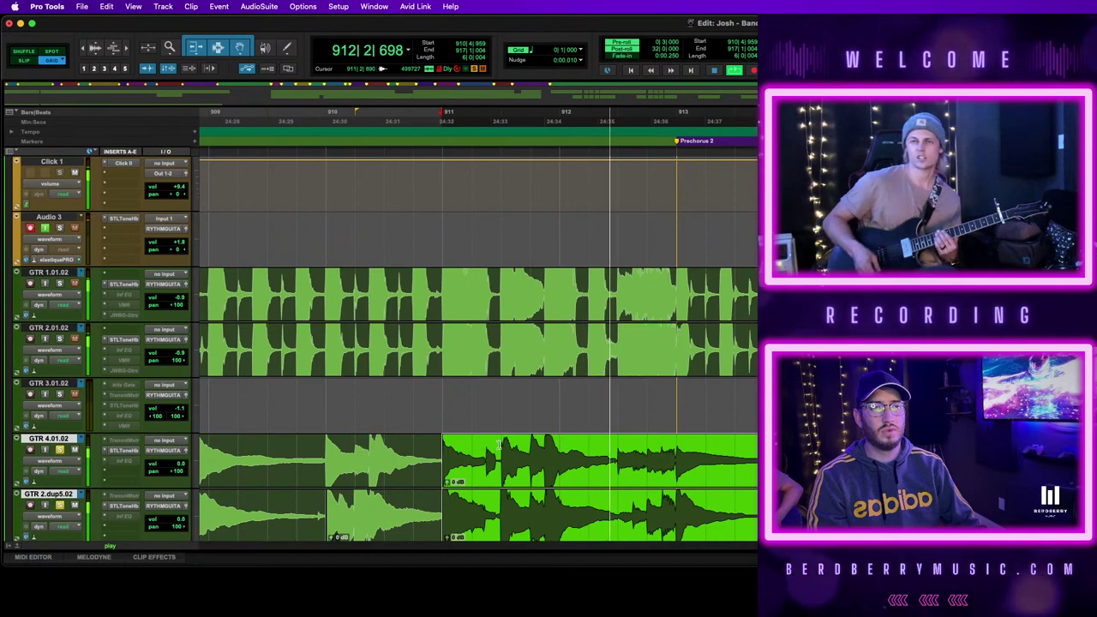
key(space)
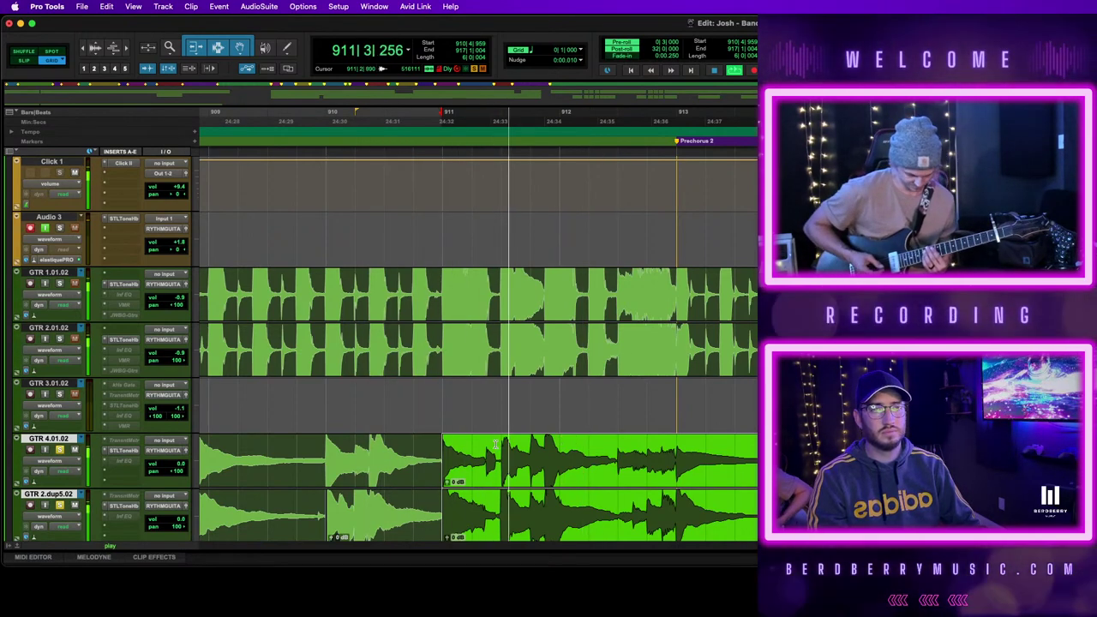
key(space)
key(space)
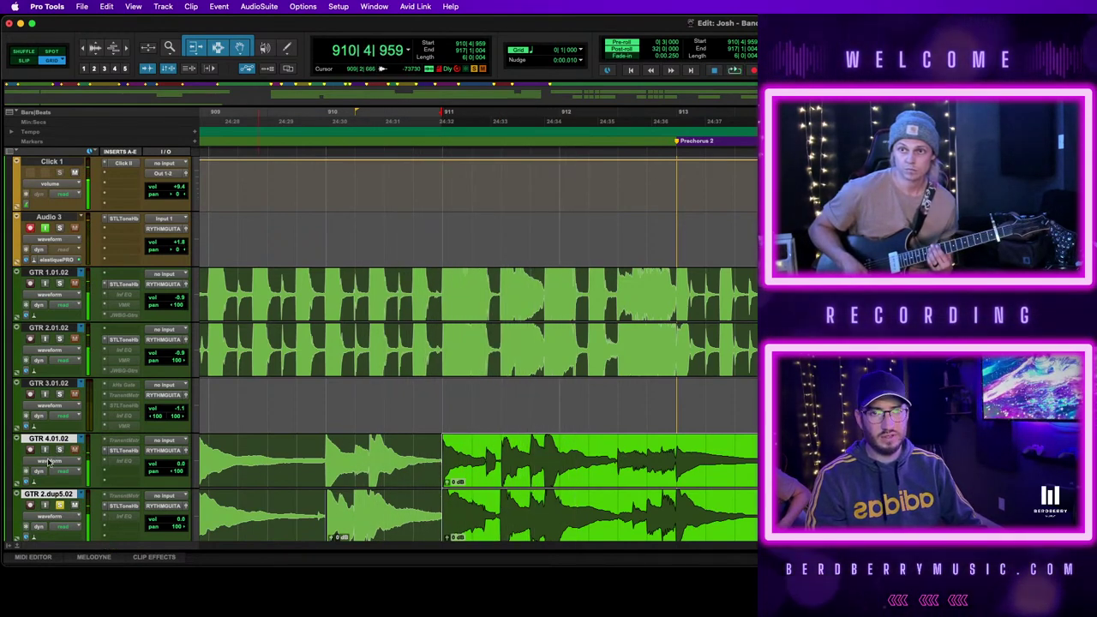
key(space)
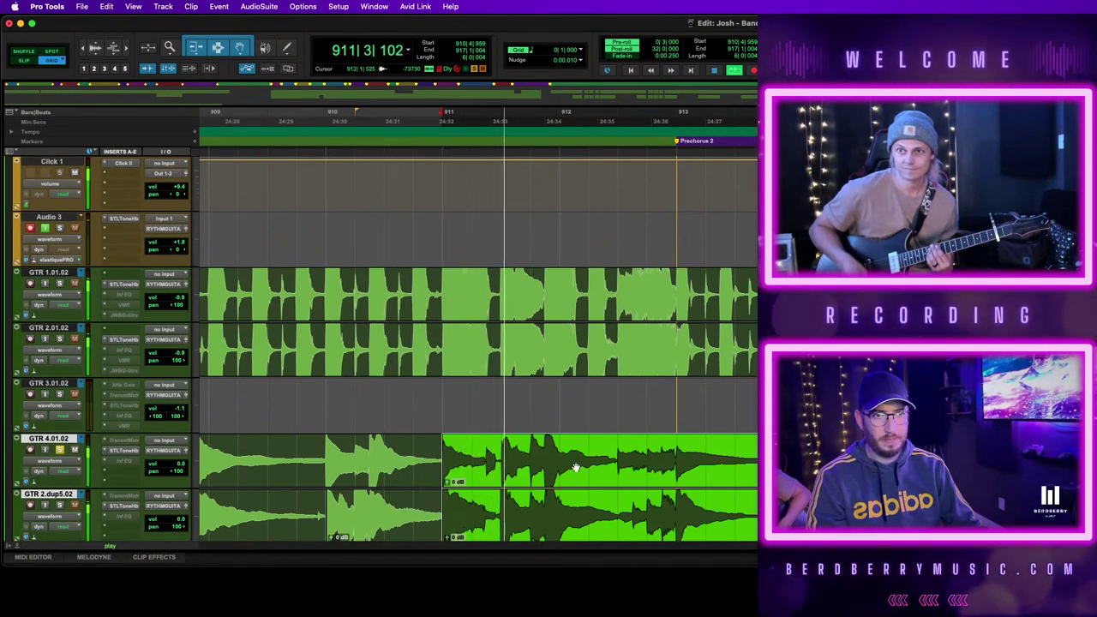
key(space)
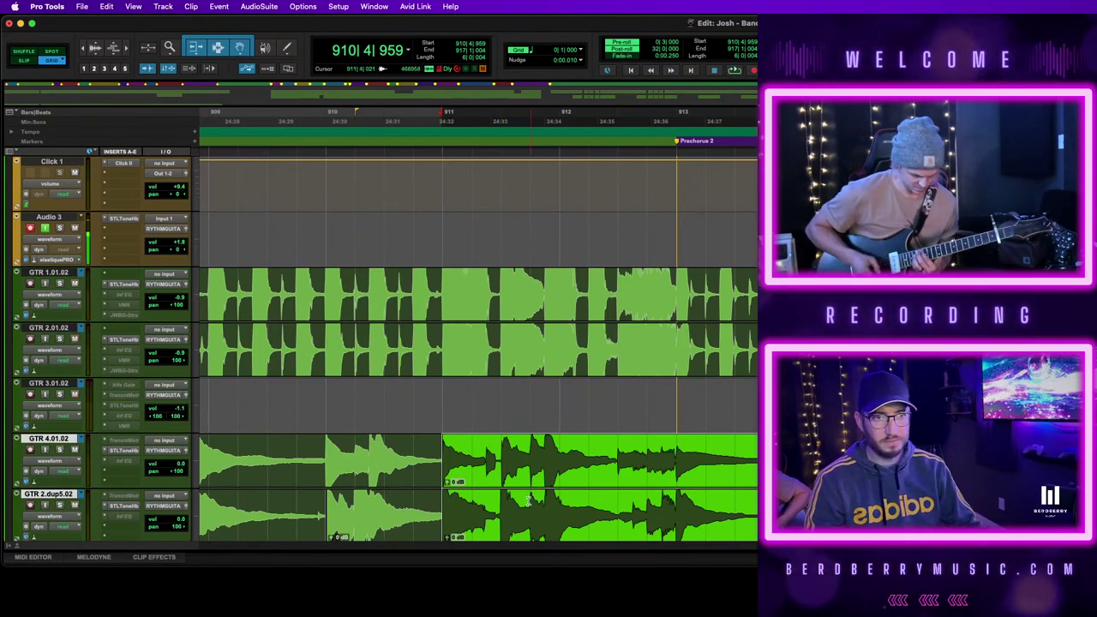
Delete 911|3|000 to 912|3|000 from the GTR 2.dup5.02 clip and record a replacement on Audio 3 from 911|2|000
drag(502, 502, 615, 506)
key(Delete)
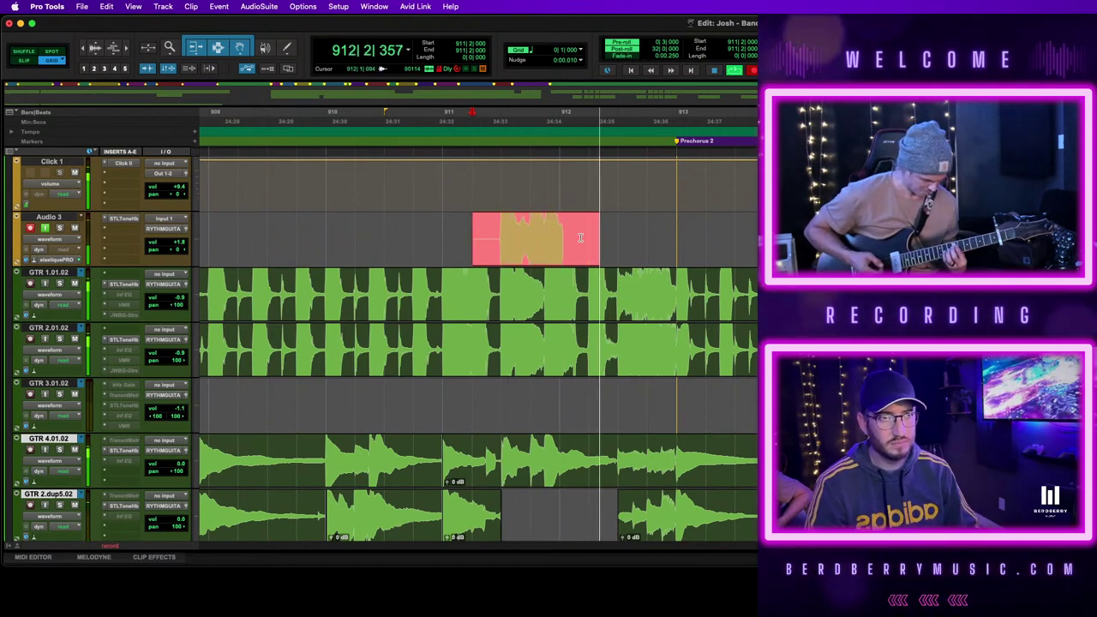
key(space)
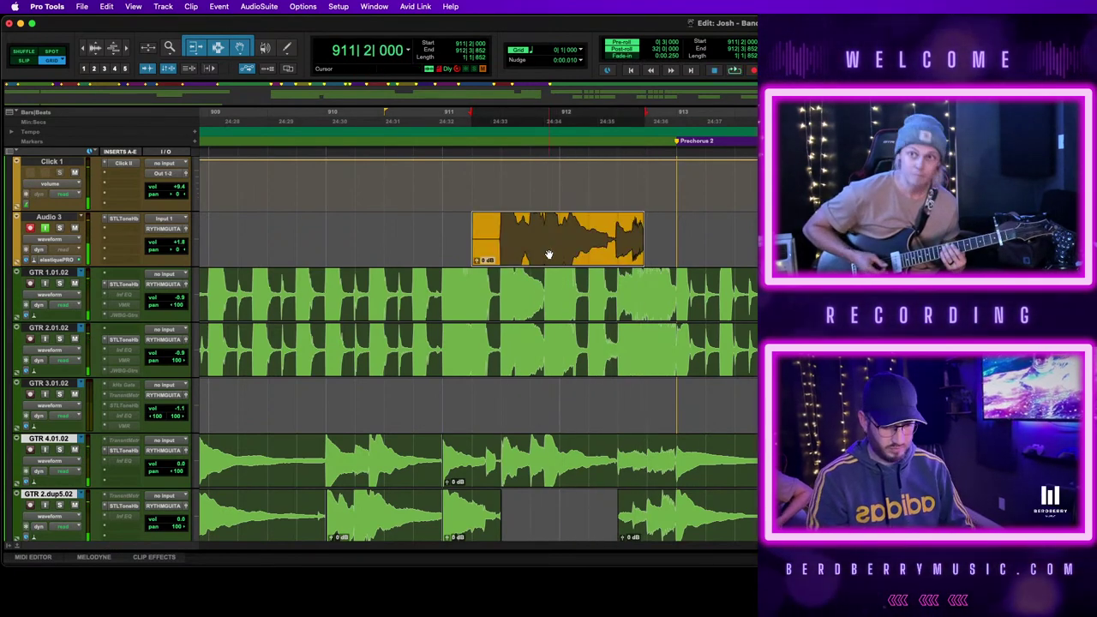
Delete the replacement take's lead-in before 911|3|000 and move the clip from Audio 3 into the gap on GTR 2.dup5.02
drag(491, 226, 450, 223)
key(BackSpace)
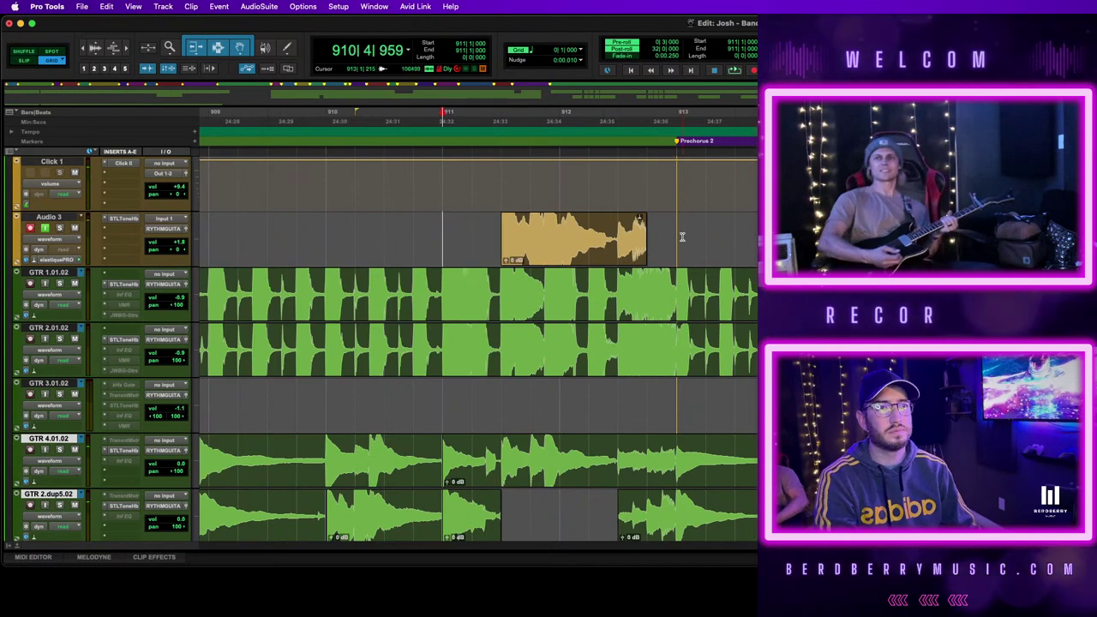
drag(578, 255, 577, 514)
Play back the repaired phrase and record the next phrase on Audio 3 from 916|4|000 through bar 920
click(417, 446)
key(space)
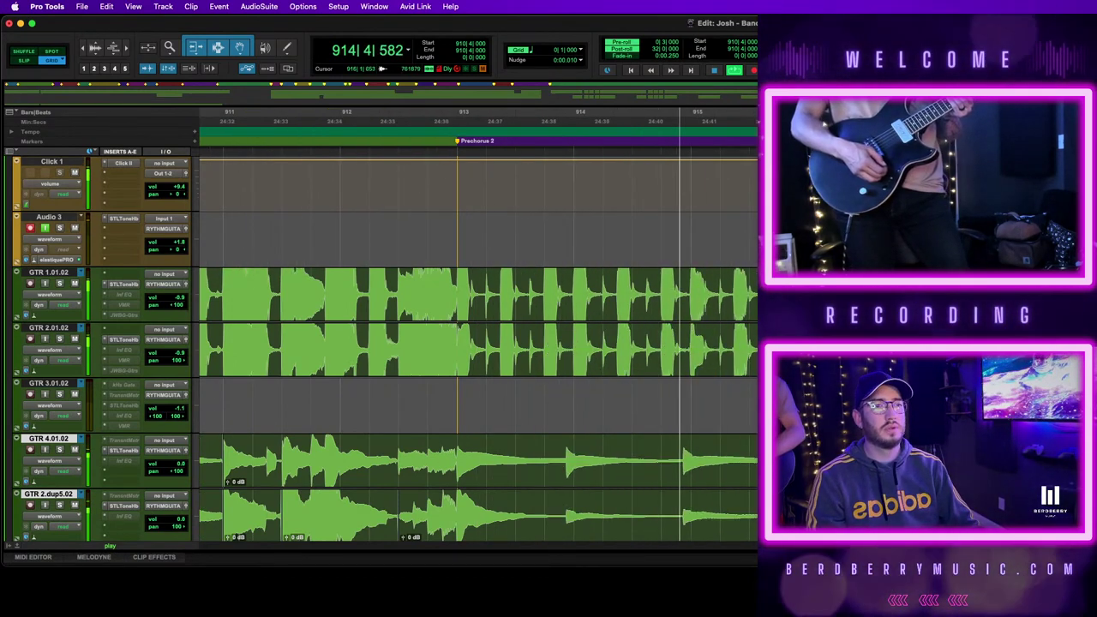
key(r)
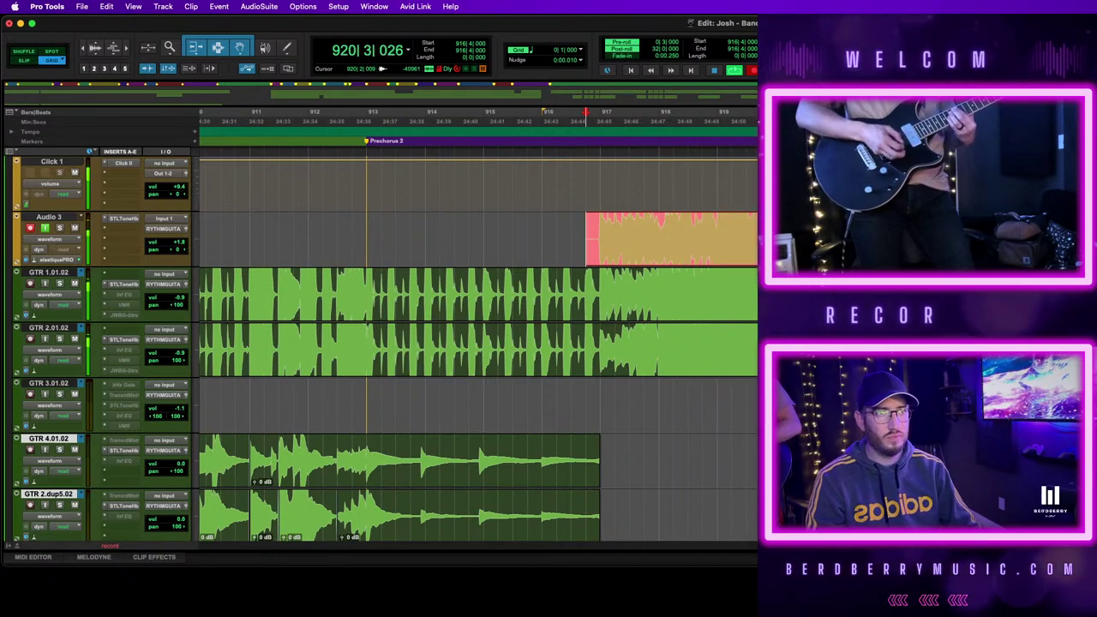
key(space)
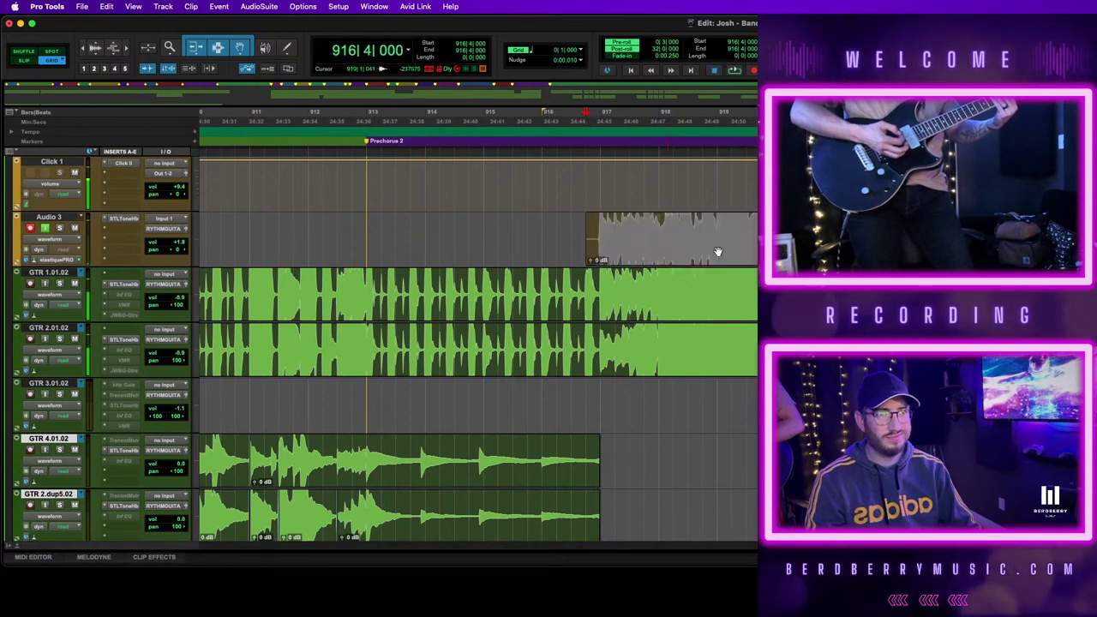
Trim the new take to 917|1|000 through 921|1|000 and move it from Audio 3 to GTR 4.01.02
drag(601, 219, 551, 225)
key(BackSpace)
drag(741, 258, 738, 461)
click(586, 224)
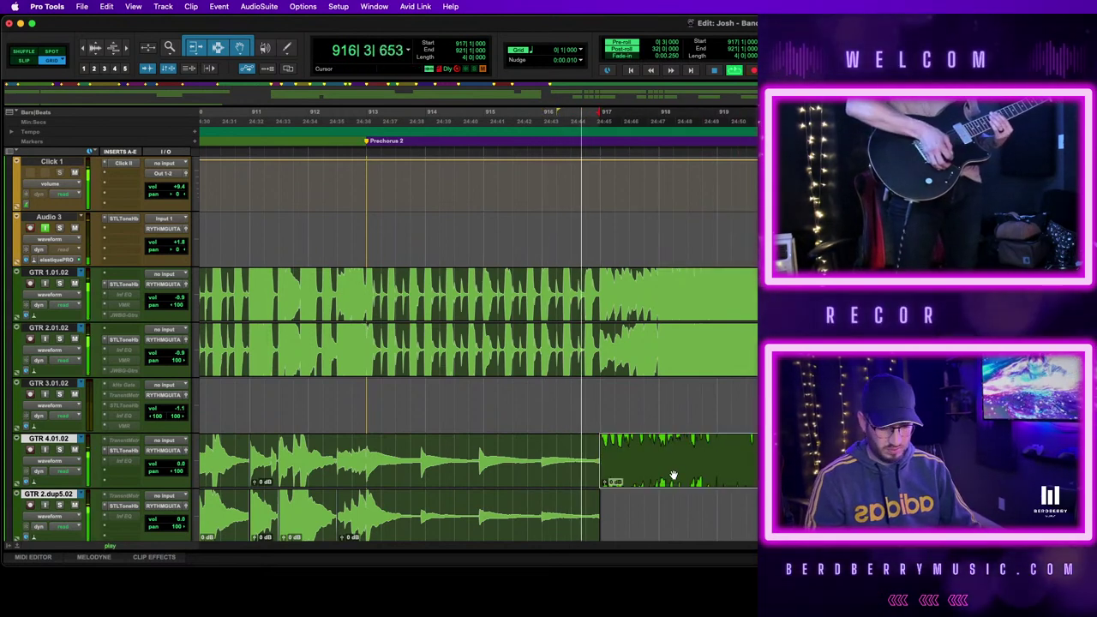
Mute the new GTR 4.01.02 clip and record its doubling take on Audio 3 from 916|4|000 into bar 921
key(t)
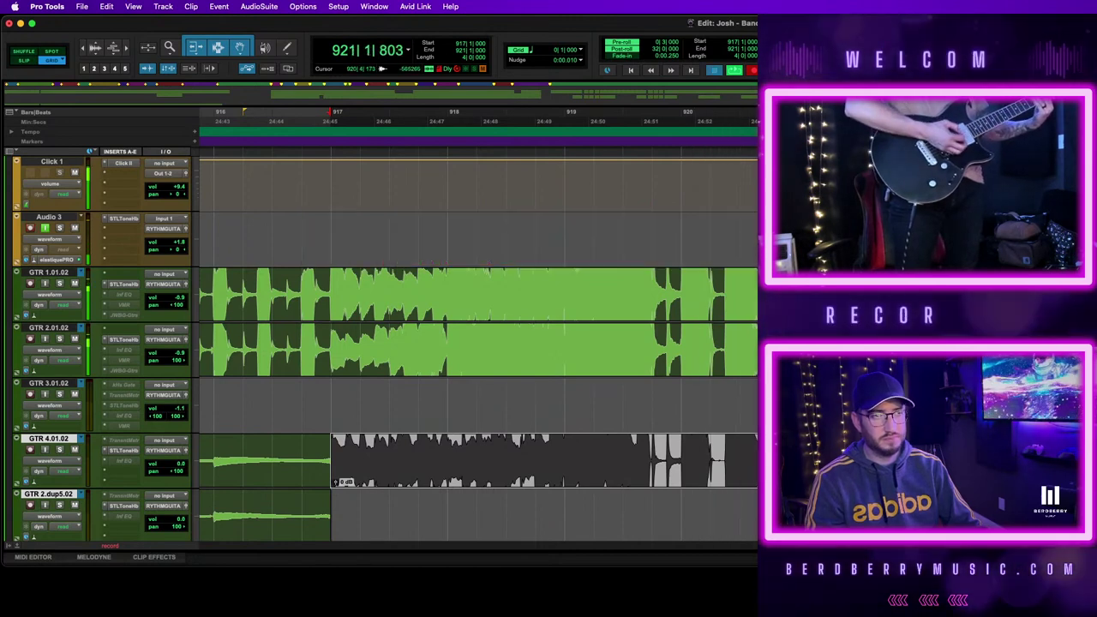
key(space)
click(700, 251)
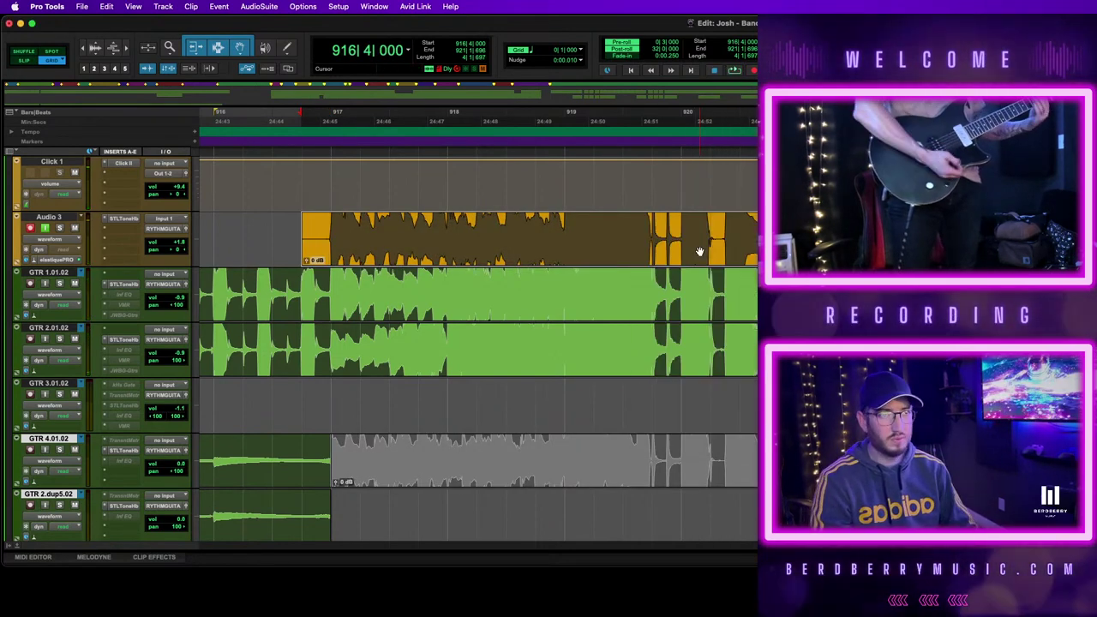
Trim the doubling take to 917|1|000 through 921|1|000 and move it from Audio 3 to GTR 2.dup5.02
click(806, 231)
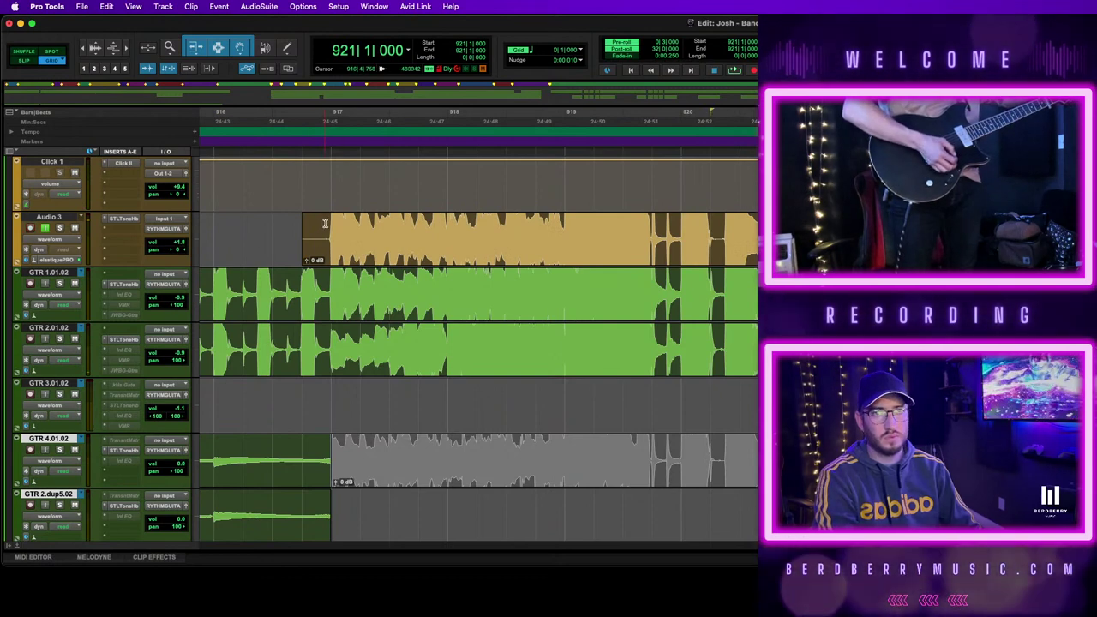
drag(319, 225, 331, 225)
click(412, 249)
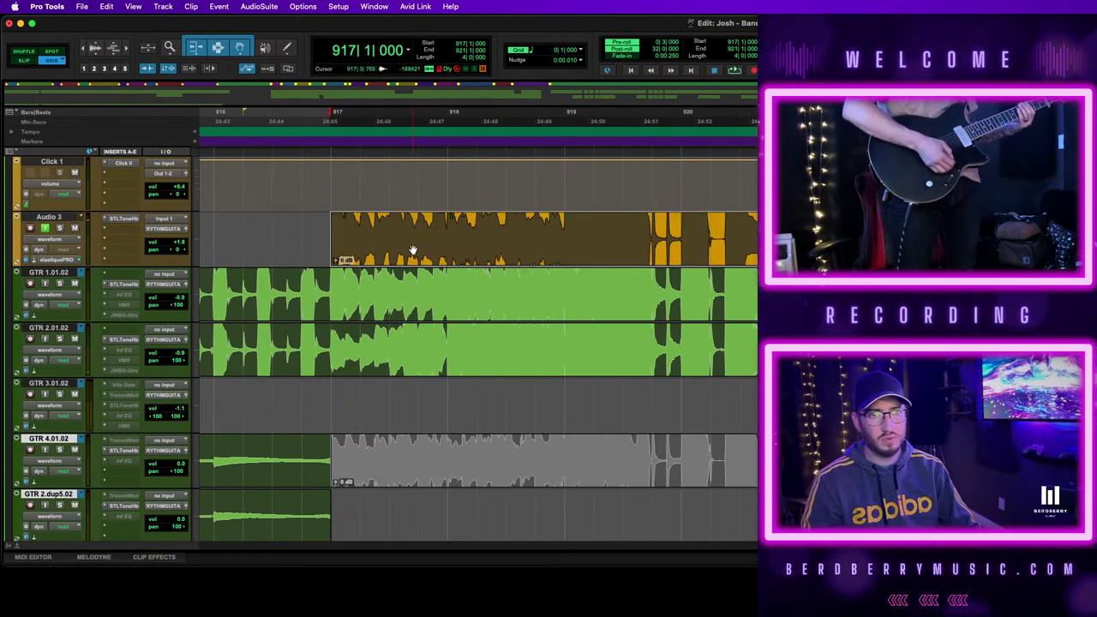
drag(412, 250, 412, 469)
Unmute the GTR 4.01.02 clip and play back the doubled phrase across bars 917 to 920
key(space)
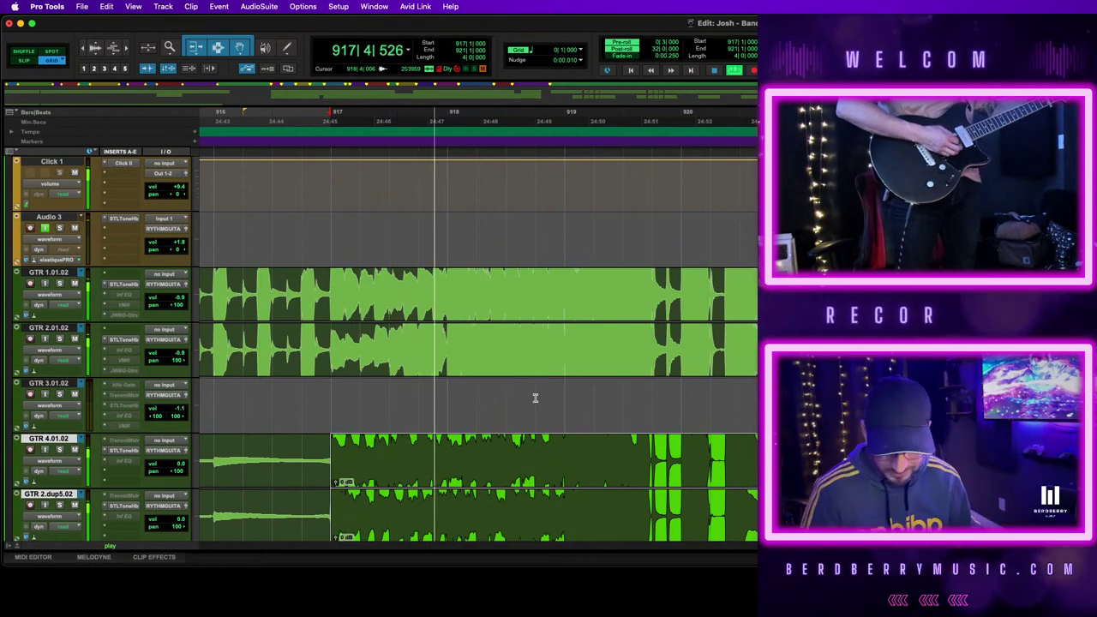
key(super+bracketright)
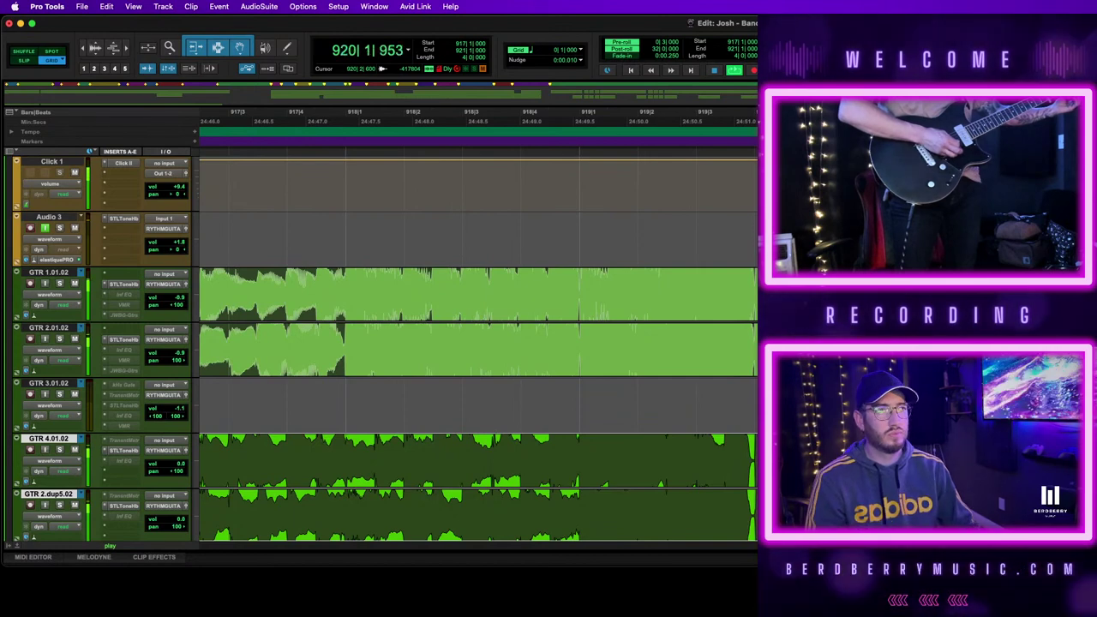
key(space)
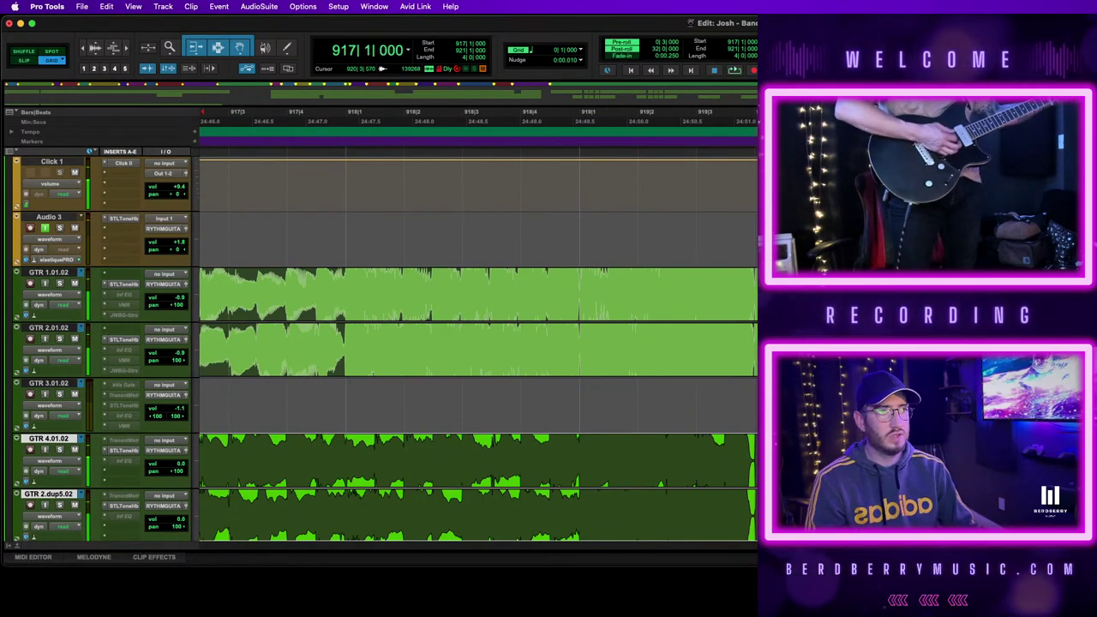
Play the song from 920|4|000 into Chorus 2 and examine the rhythm and lead guitar tracks there
click(984, 462)
key(r)
key(r)
key(r)
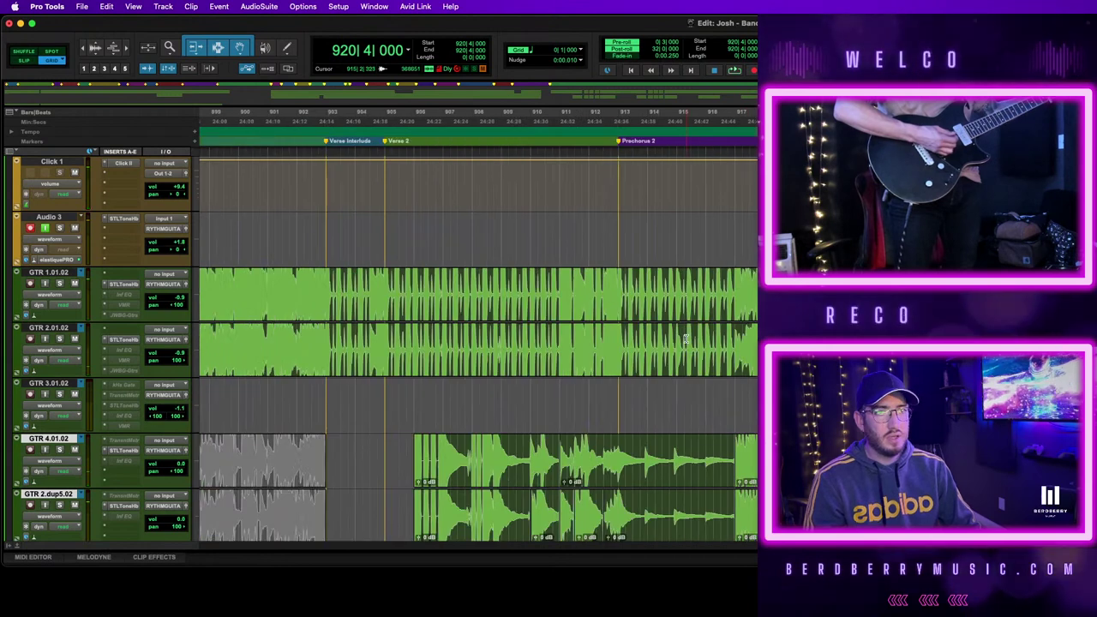
scroll(686, 340, down, 2)
scroll(685, 339, down, 5)
key(space)
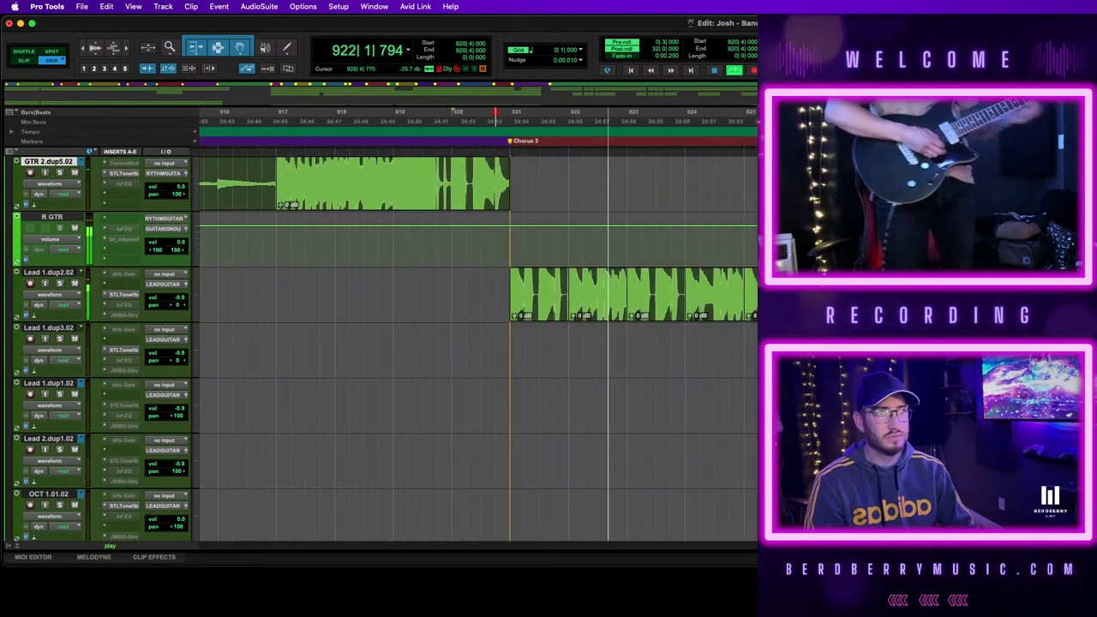
scroll(476, 343, up, 5)
scroll(476, 343, down, 1)
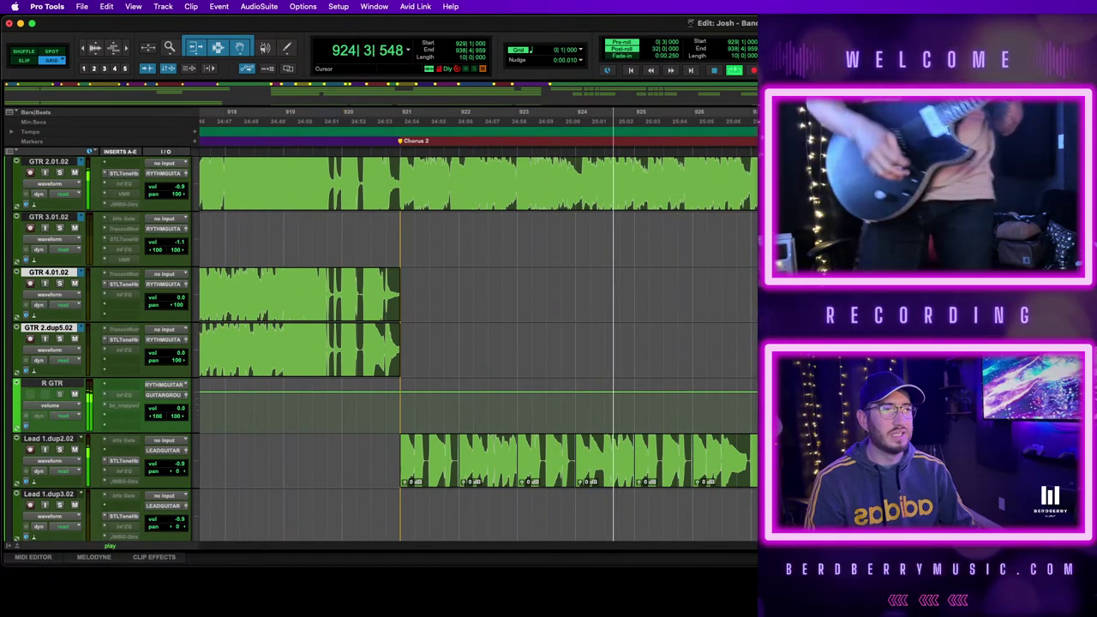
scroll(476, 343, up, 5)
key(space)
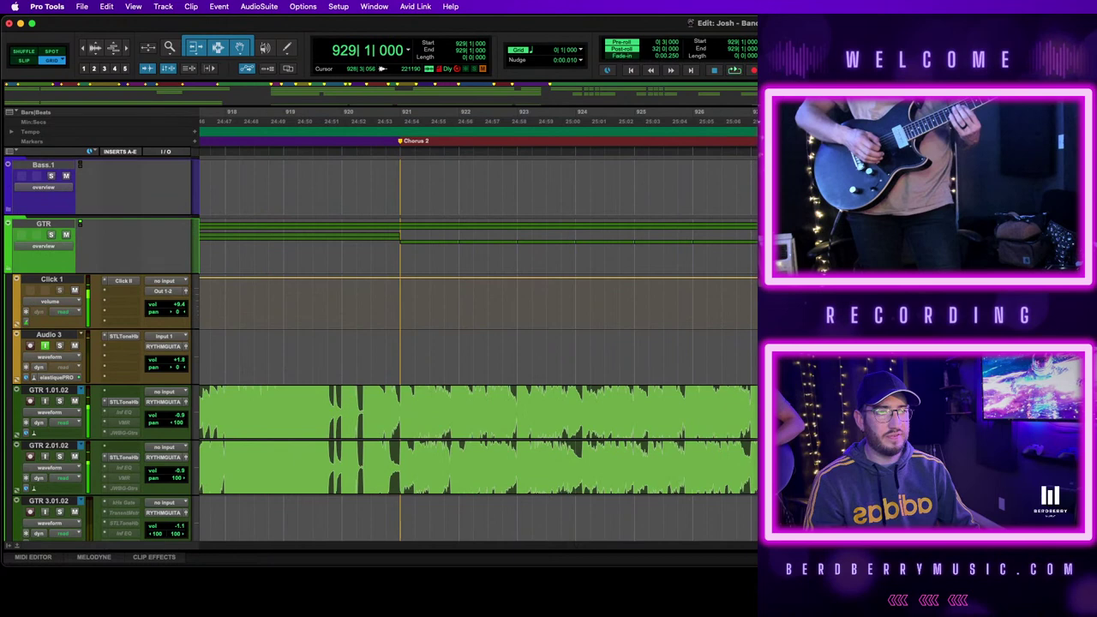
Set the record start to 928|4|000, just before Chorus 3, and record-enable Audio 3
click(853, 357)
click(809, 356)
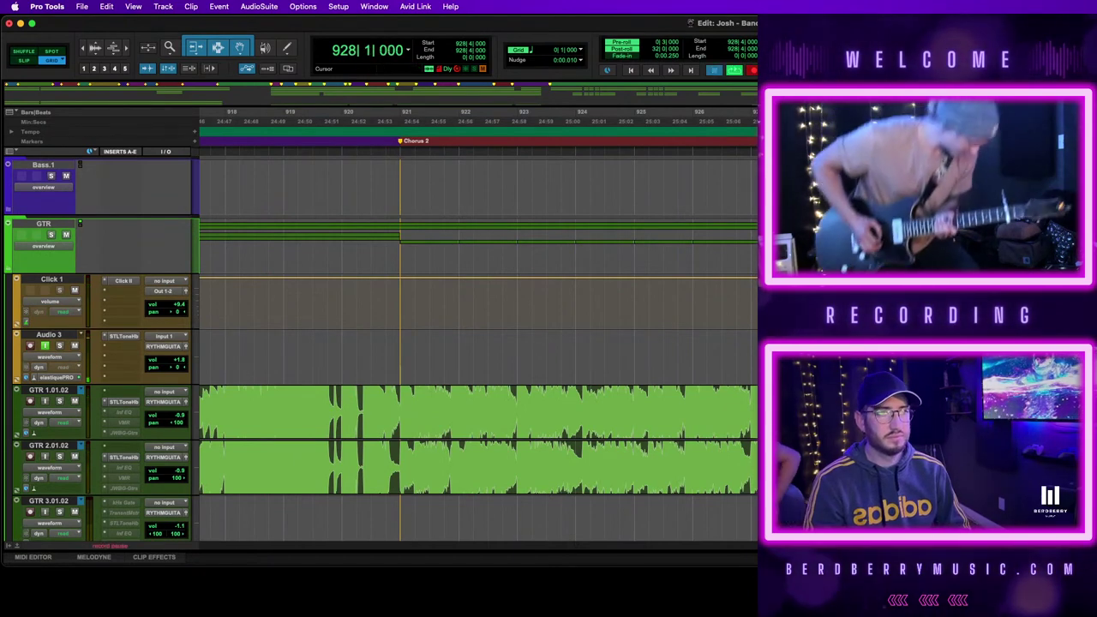
click(853, 356)
key(r)
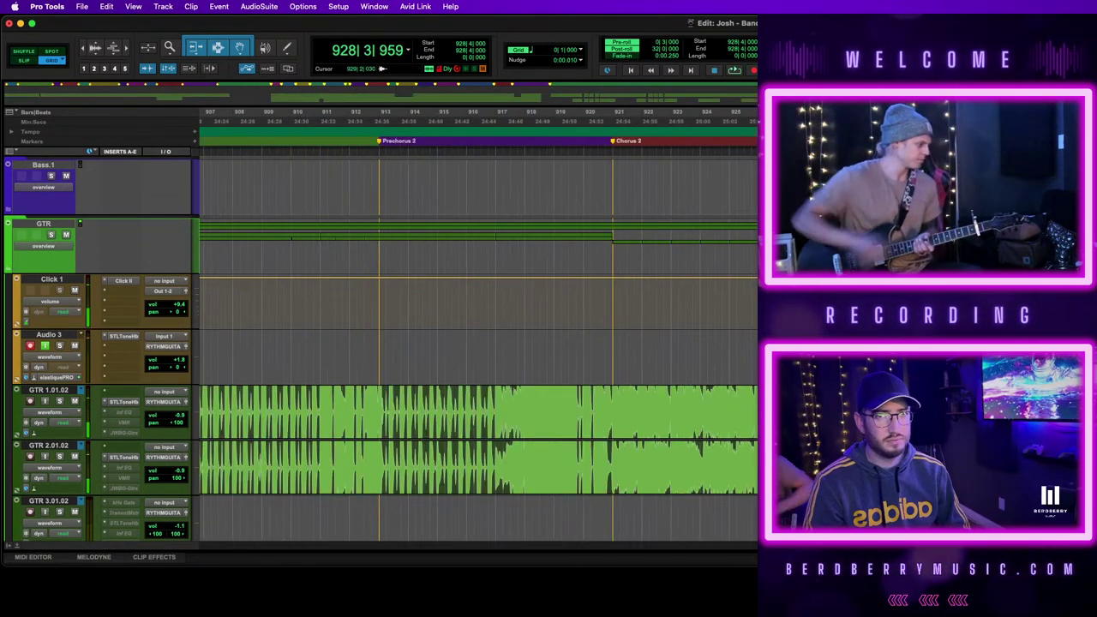
key(r)
Examine how the guitar clips are laid out across the earlier chorus, Verse 2, Prechorus 2 and Chorus 2
scroll(477, 347, down, 6)
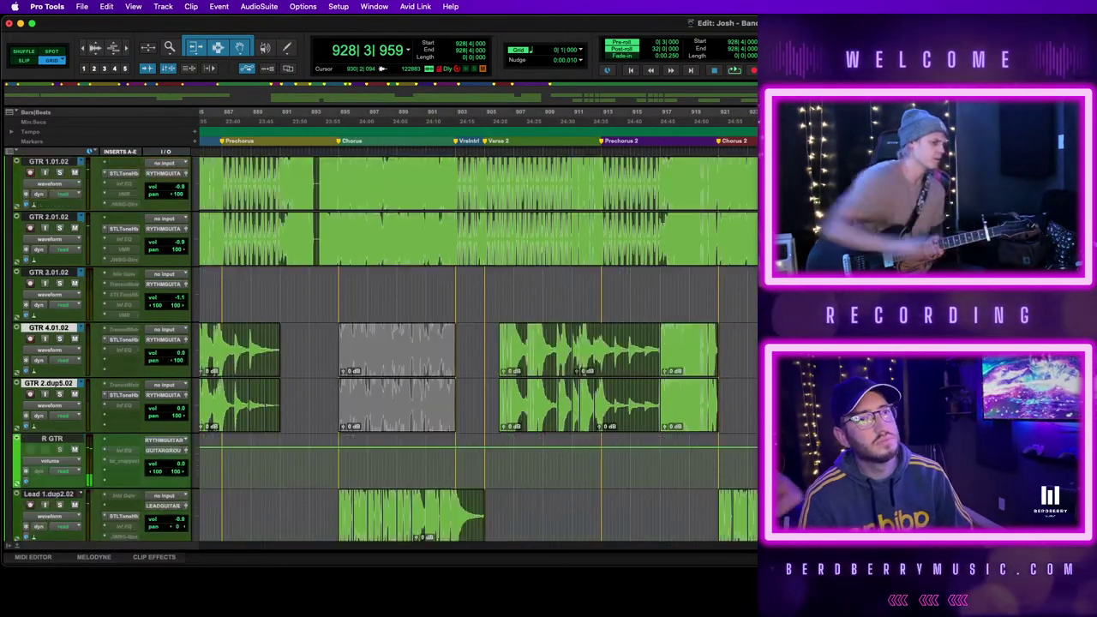
scroll(478, 347, up, 4)
scroll(477, 347, up, 2)
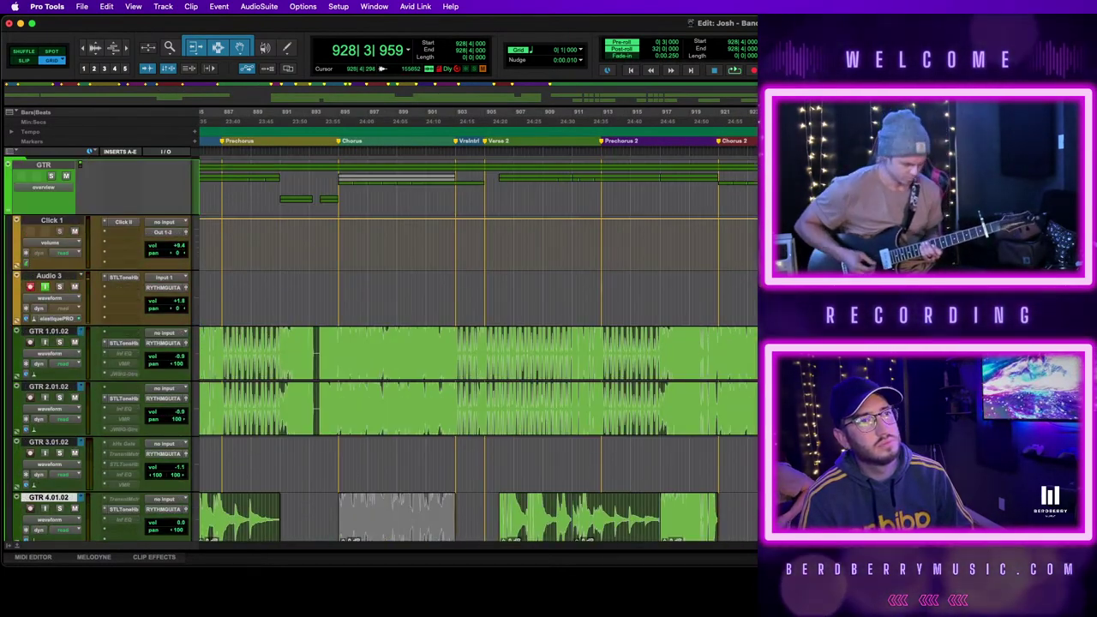
key(t)
key(t)
key(t)
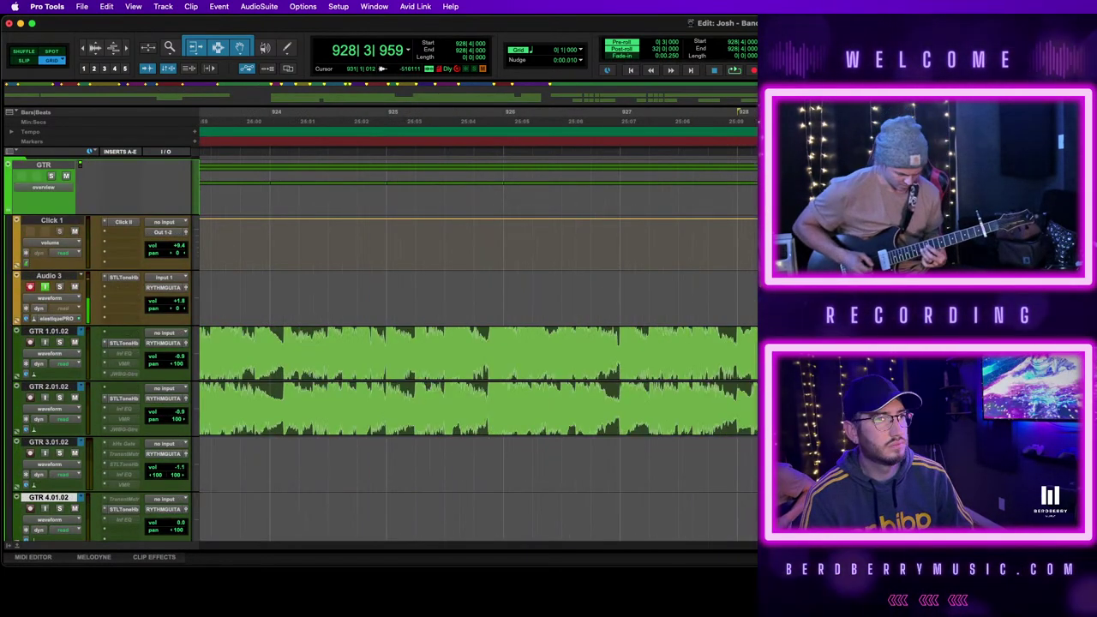
key(super+bracketleft)
key(super+bracketleft)
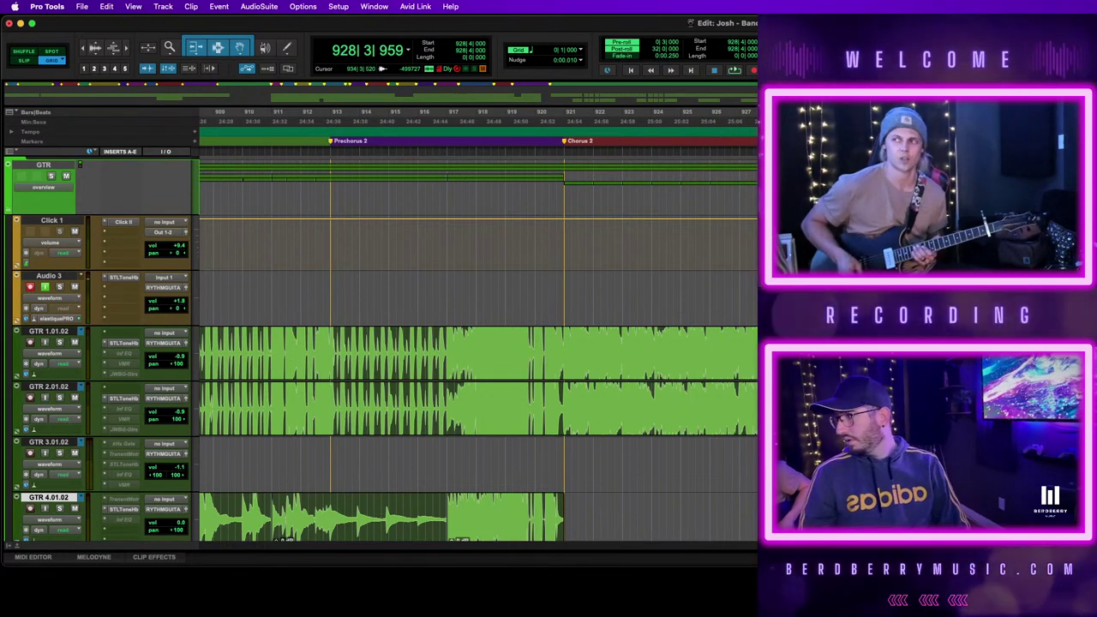
Record the Chorus 3 guitar part on Audio 3 from 928|4|000 and raise the track's volume to +3.0
key(space)
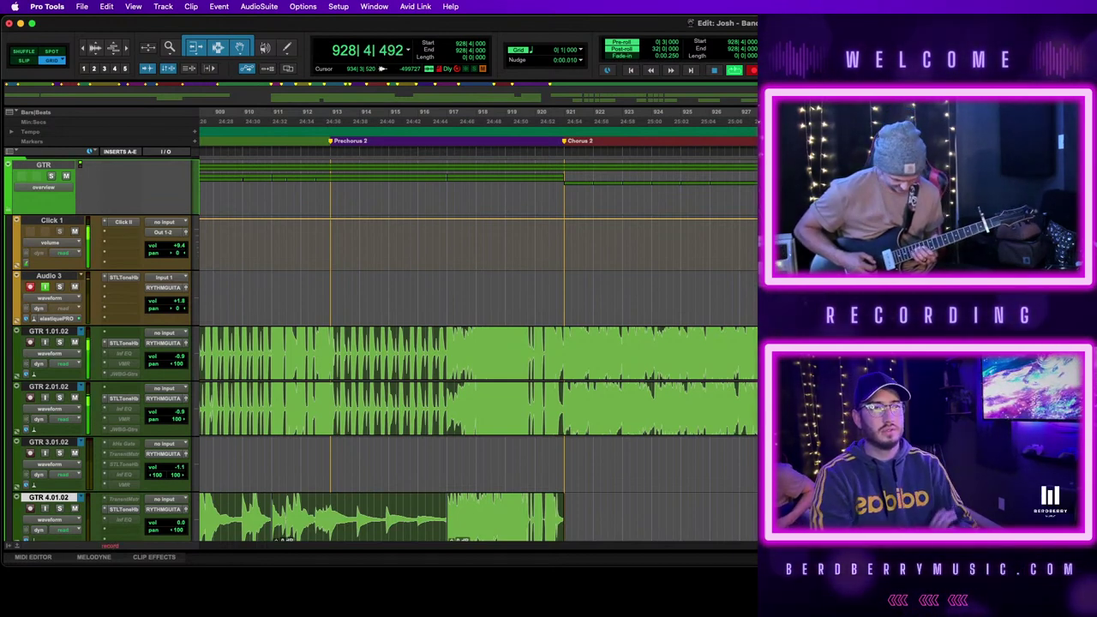
drag(178, 301, 178, 294)
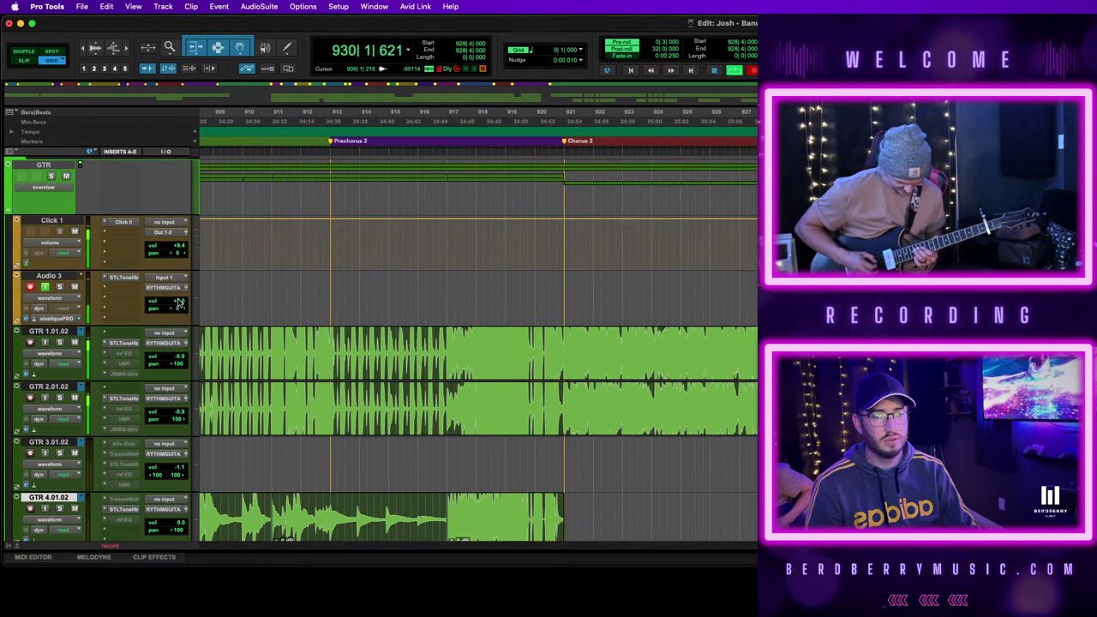
key(t)
key(t)
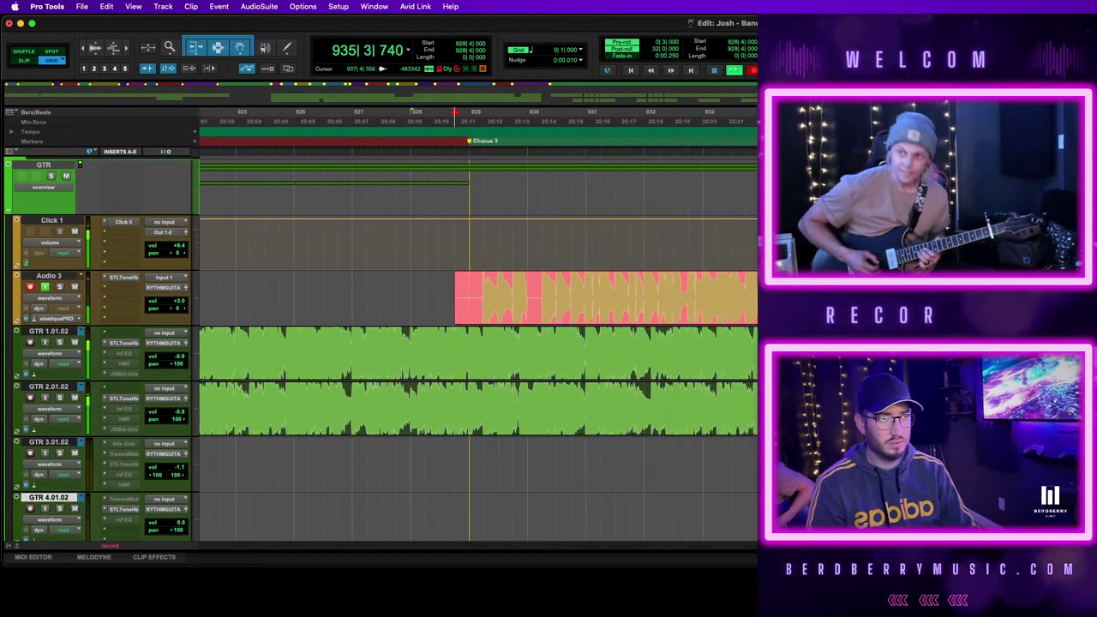
key(space)
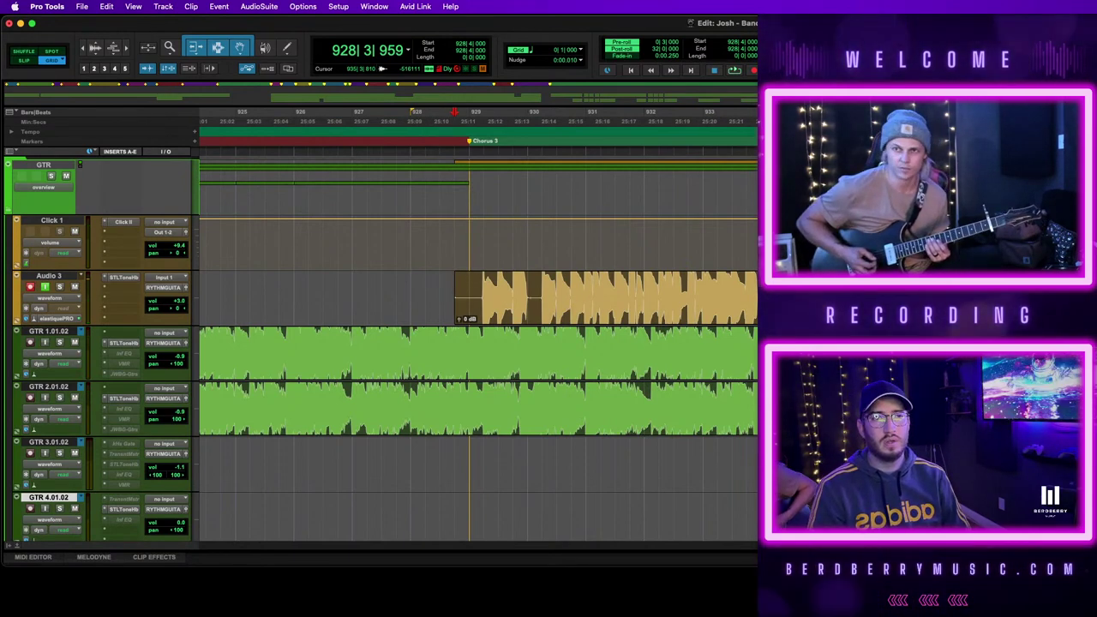
Record a new Chorus 3 guitar take on Audio 3 from 928|4|000
key(super+space)
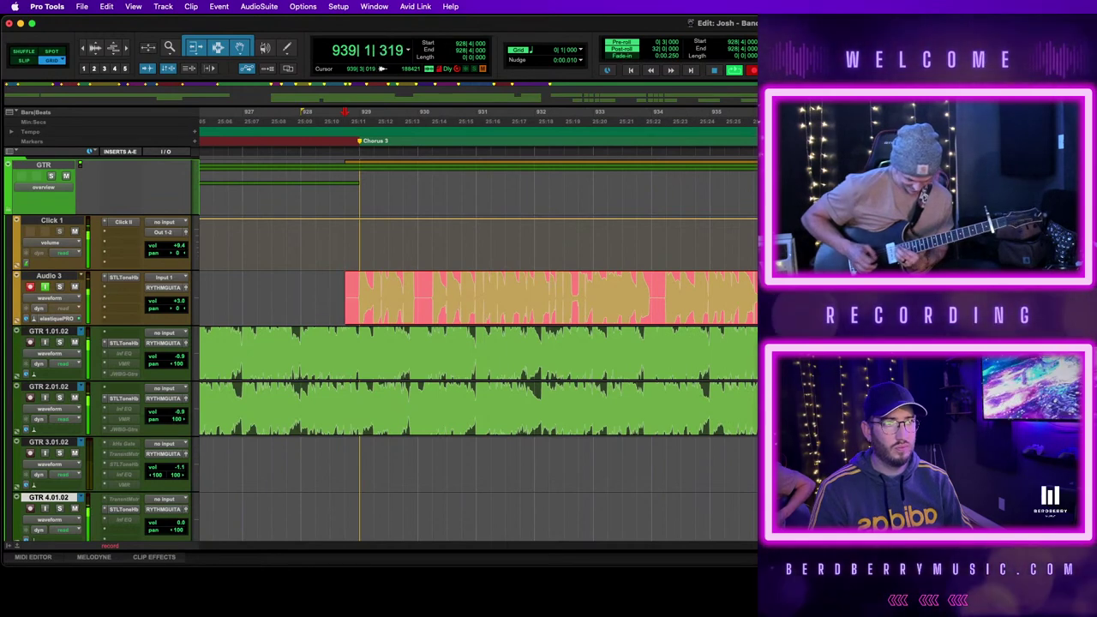
key(space)
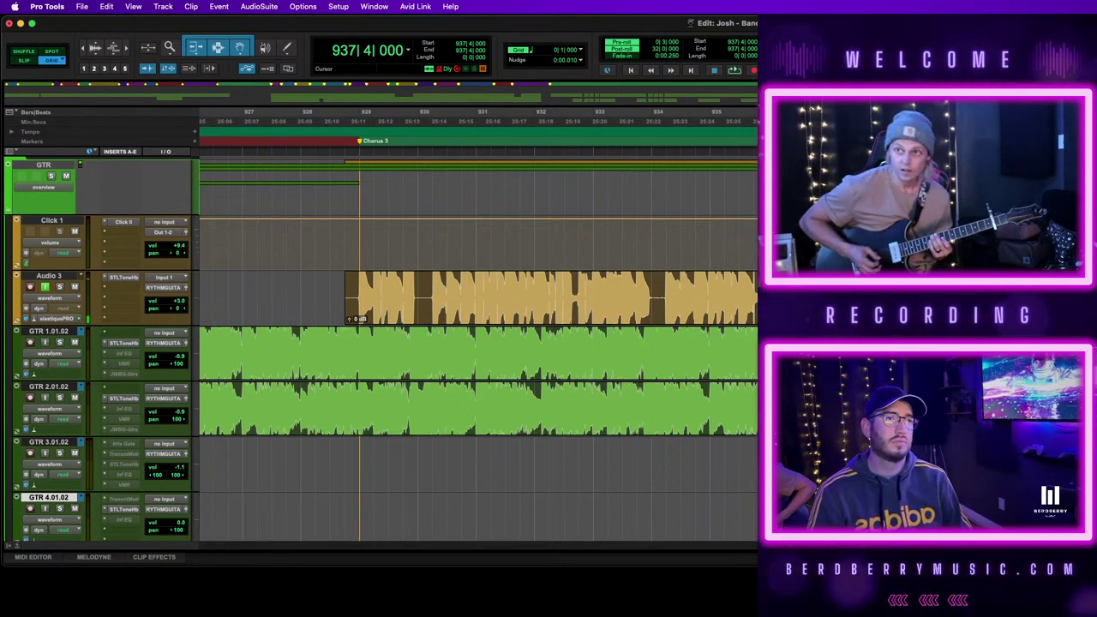
click(366, 310)
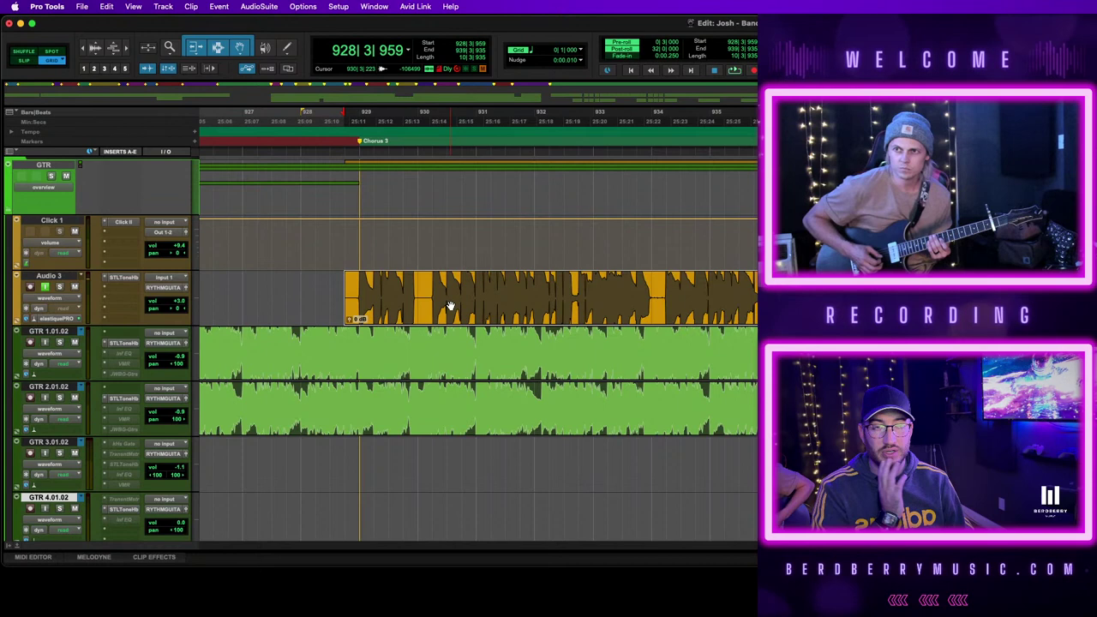
click(342, 286)
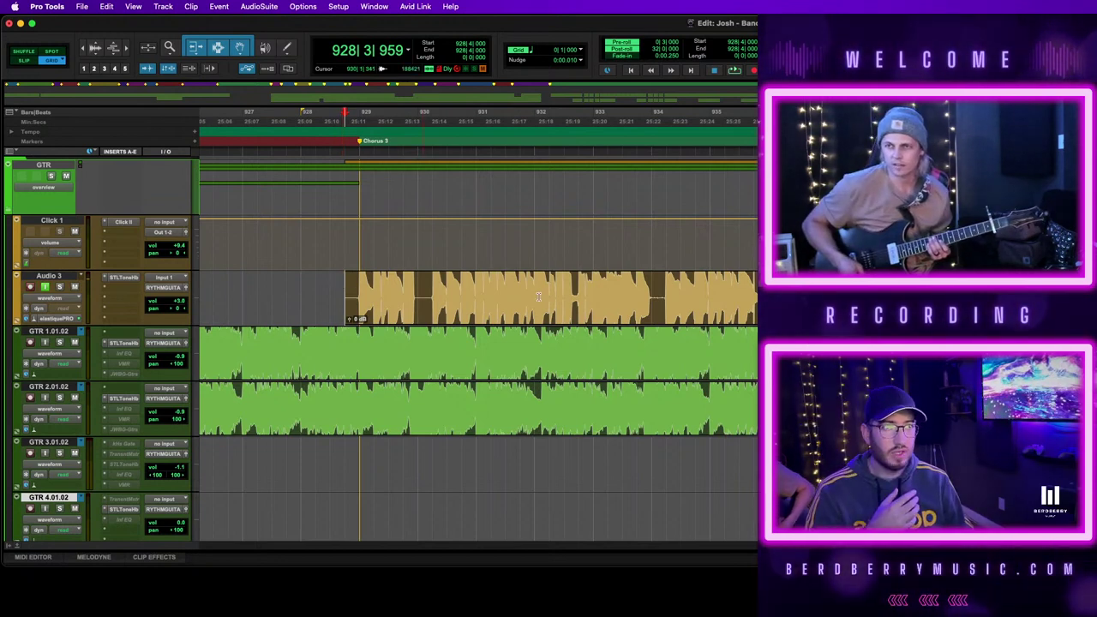
Place the record start inside Chorus 3 at 933|4|000 and switch off input monitoring on Audio 3
click(811, 297)
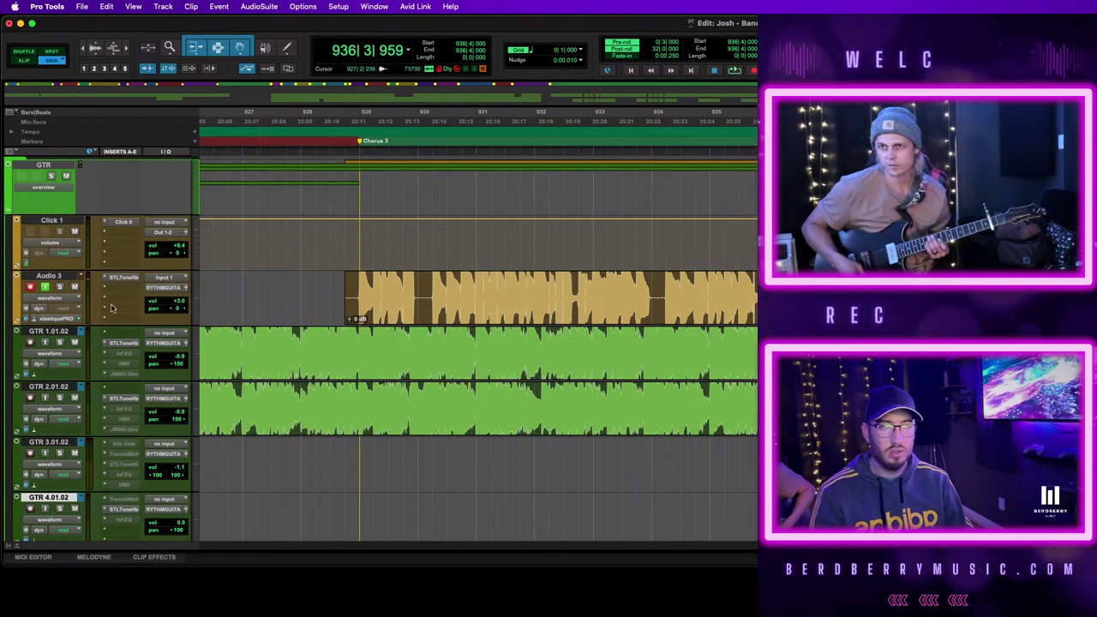
click(654, 284)
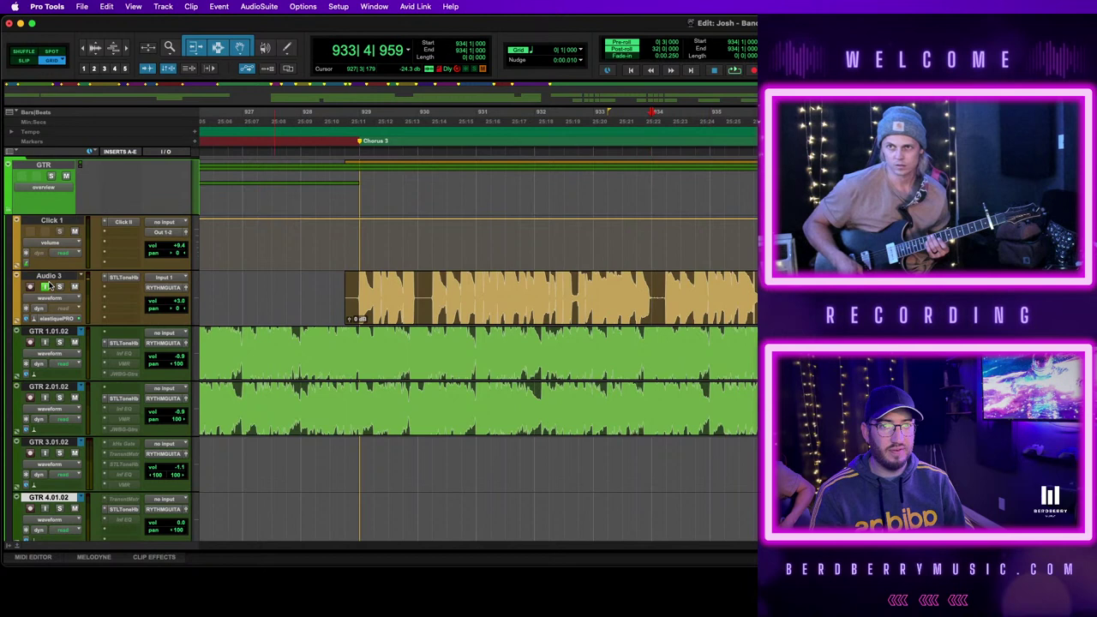
click(636, 292)
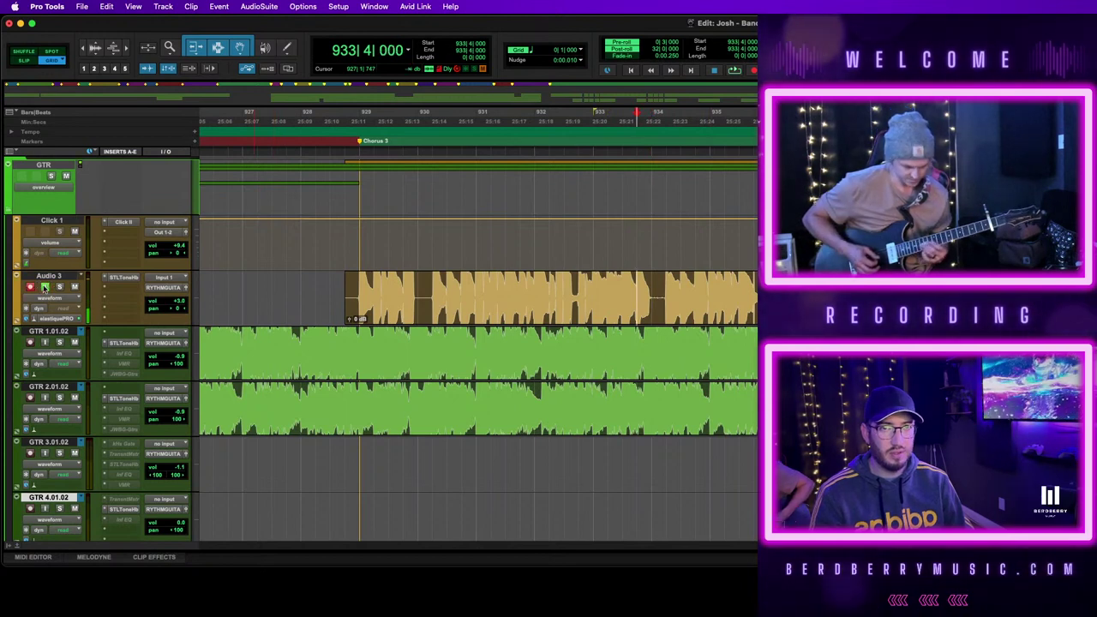
click(45, 287)
Try punching in the second half of the Chorus 3 guitar part on Audio 3 from 933|4|000
key(space)
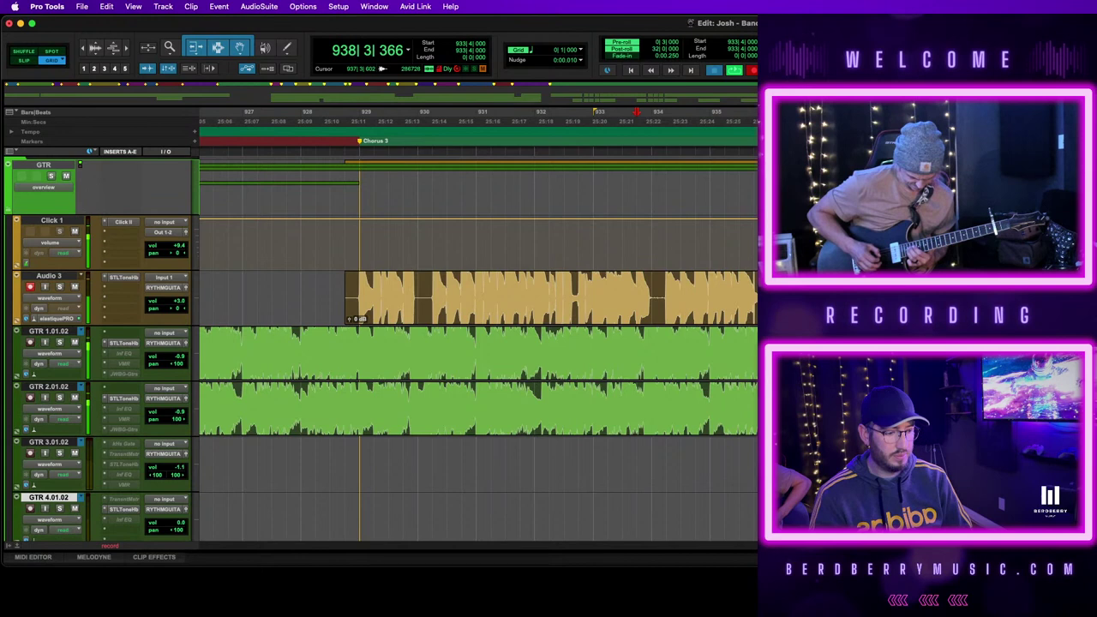
key(super+space)
scroll(478, 343, right, 2)
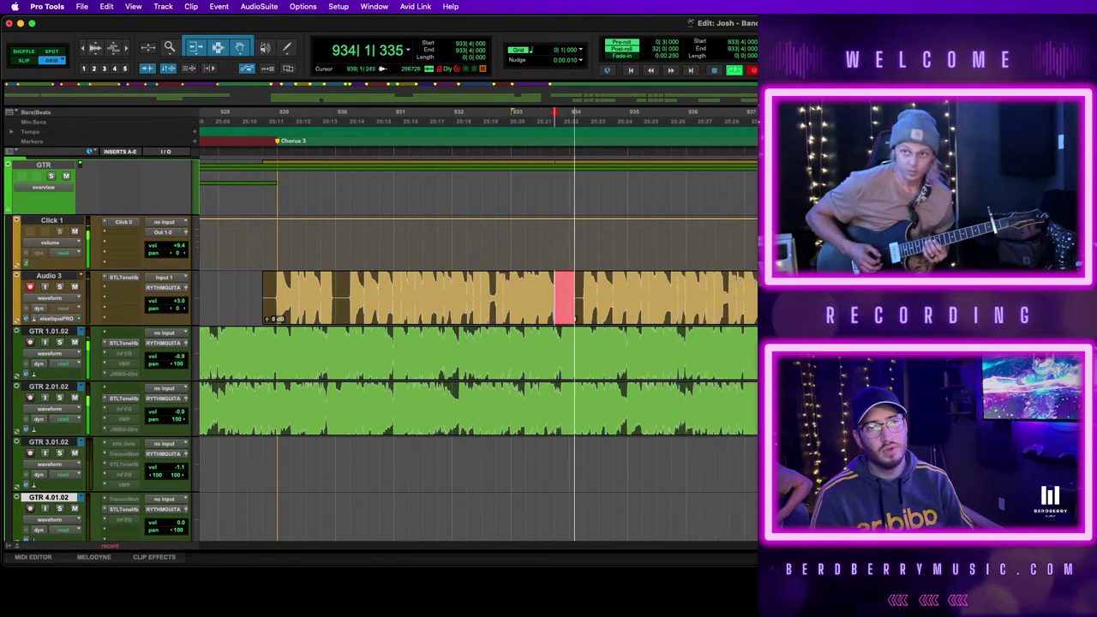
key(space)
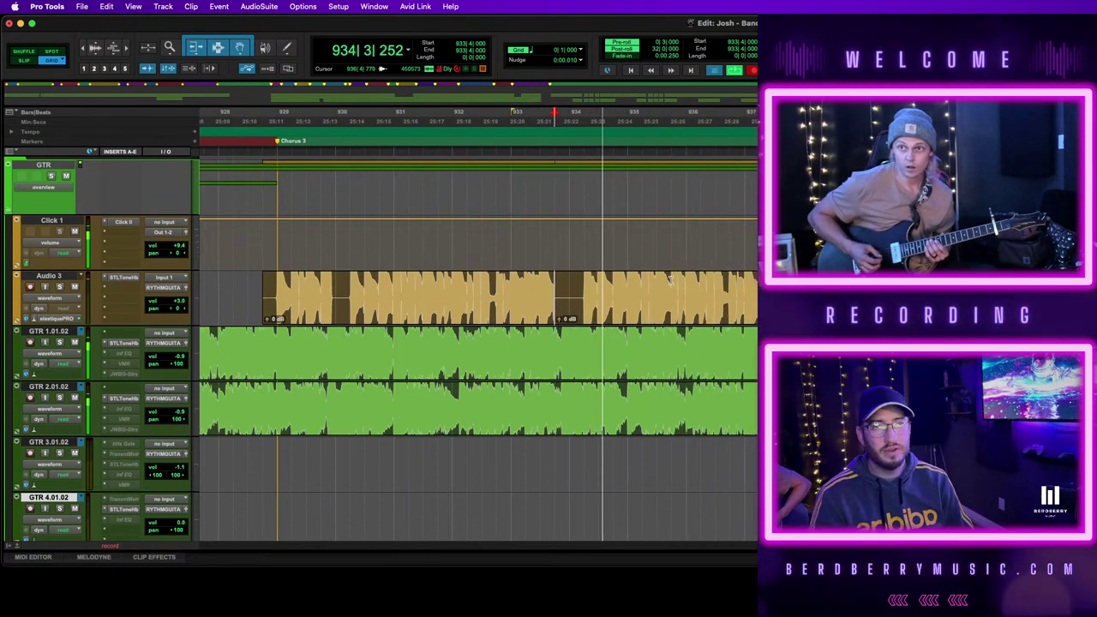
key(space)
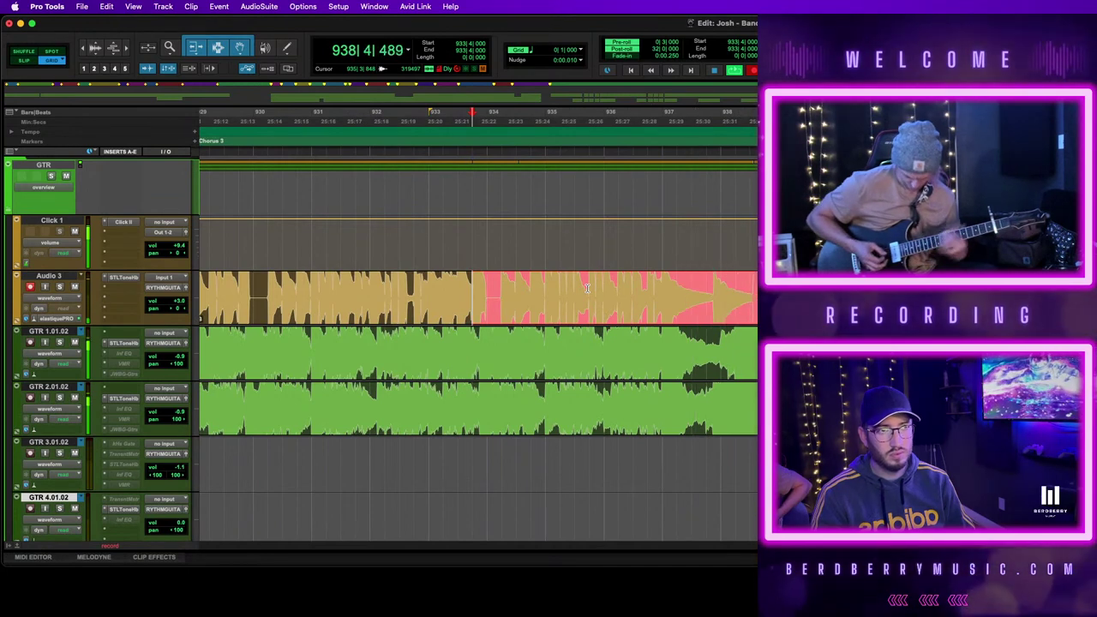
key(space)
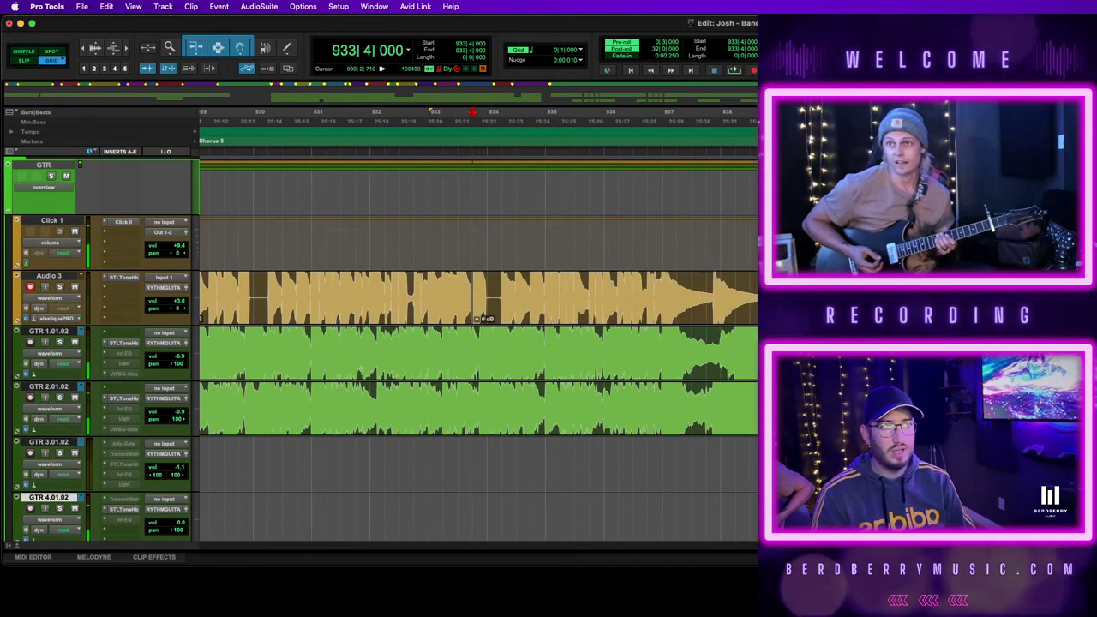
Extend the closing Audio 3 clip of Chorus 3 back to 936|4|959 and play the passage's end
click(704, 306)
drag(704, 306, 647, 308)
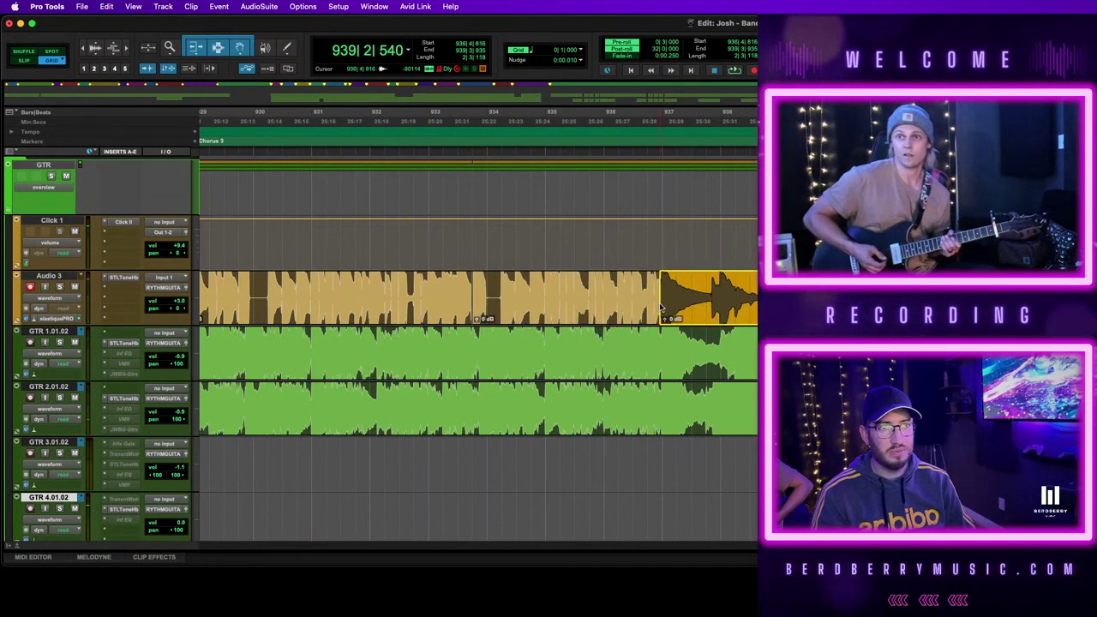
key(space)
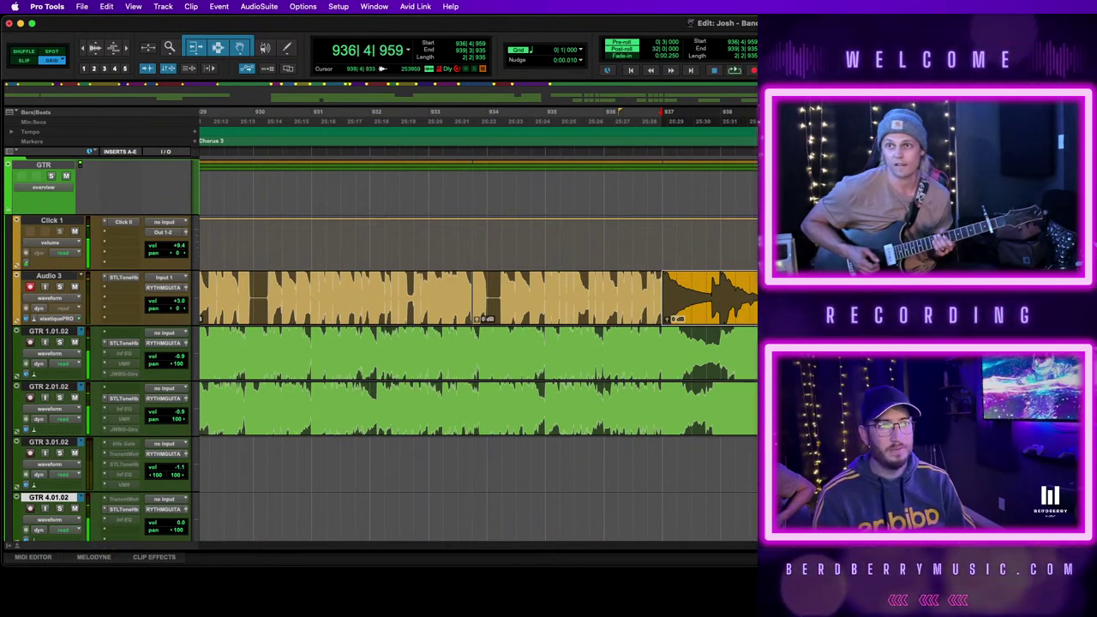
click(763, 292)
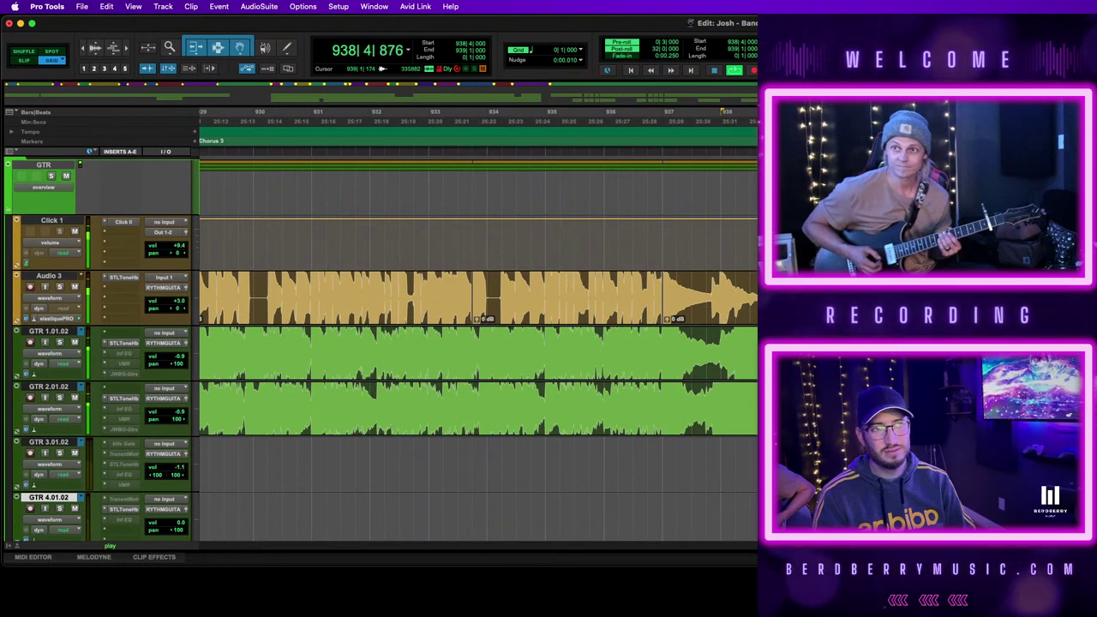
click(701, 316)
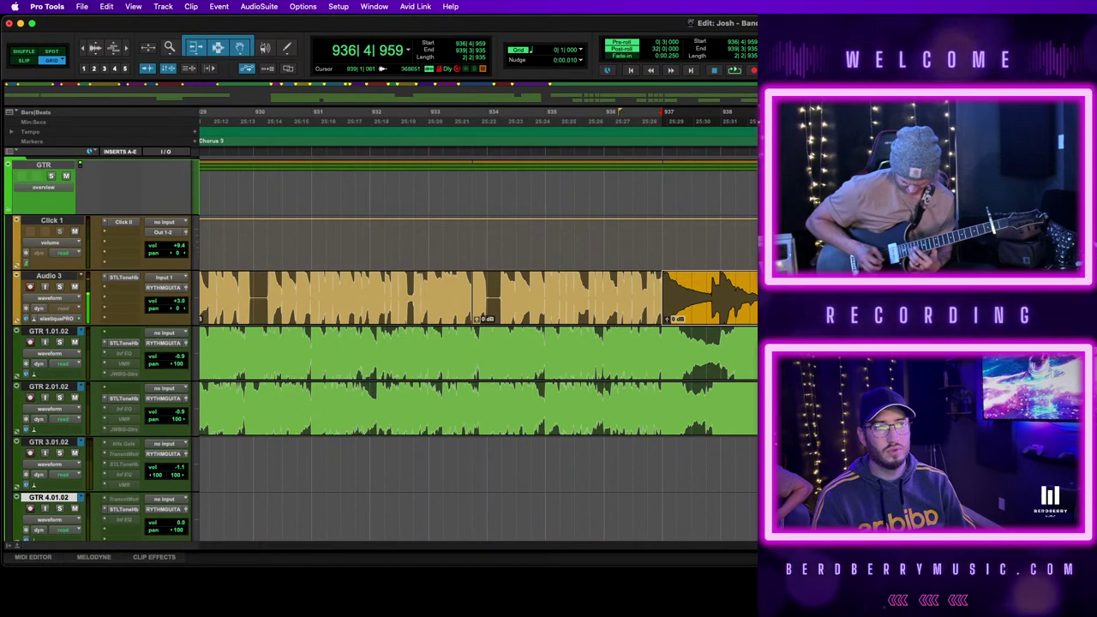
click(778, 302)
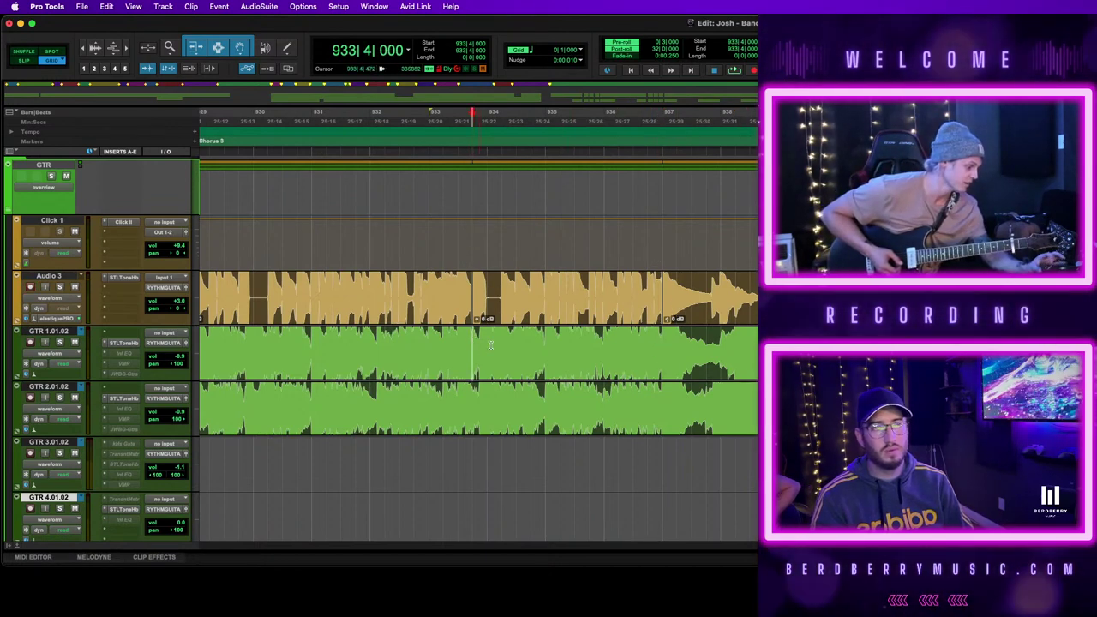
Remove the punch-in at 933|4|000, restoring the full-length Chorus 3 take on Audio 3, and select that clip
key(r)
key(t)
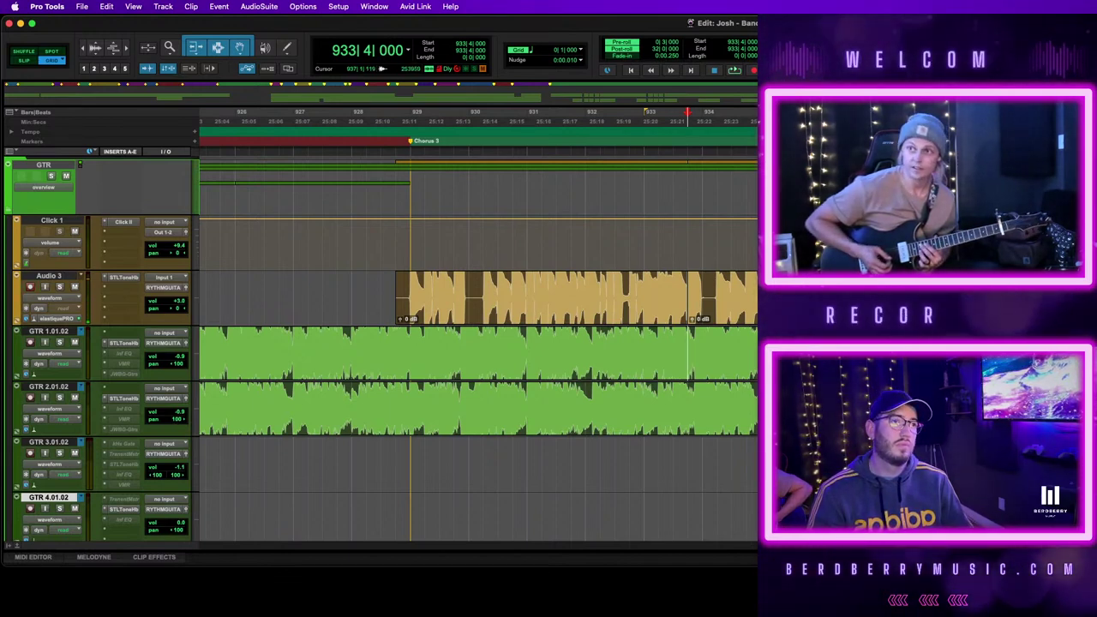
click(685, 251)
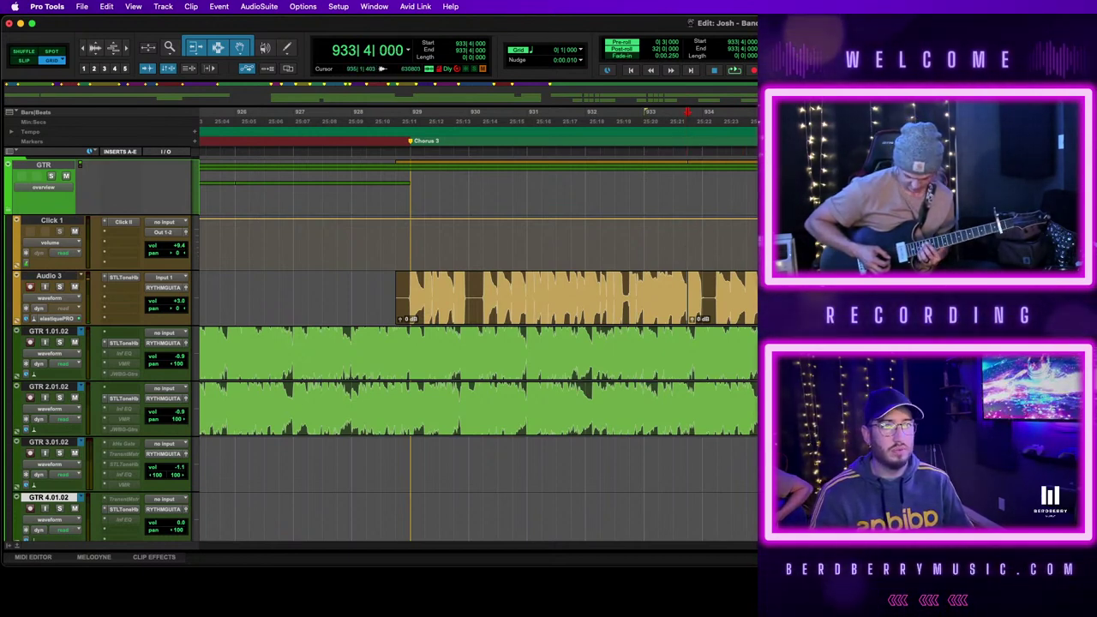
key(shift+Tab)
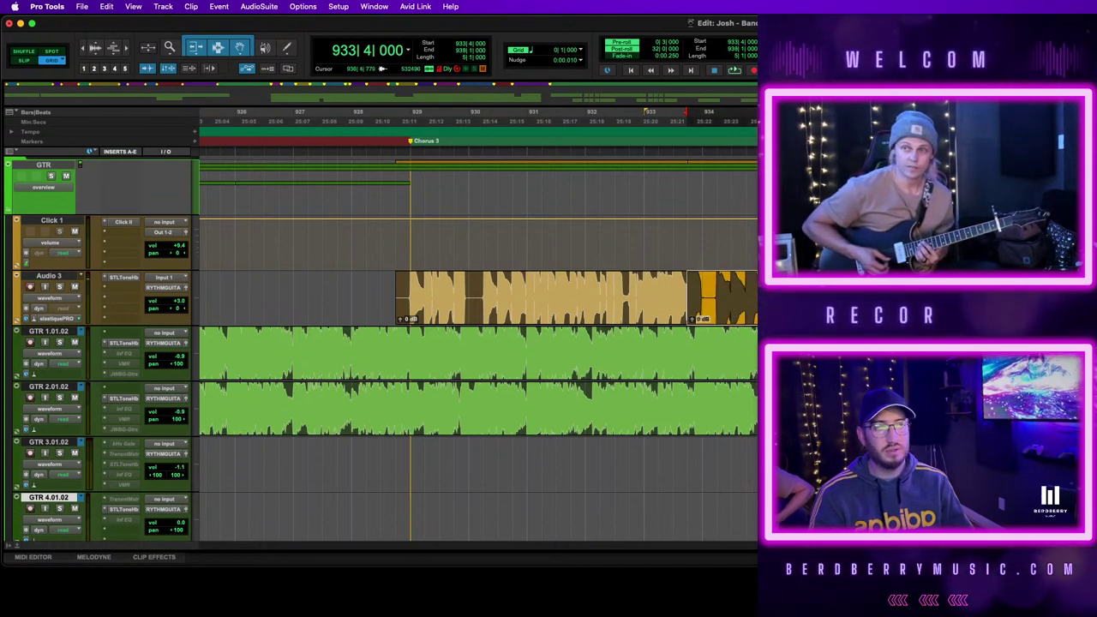
click(686, 340)
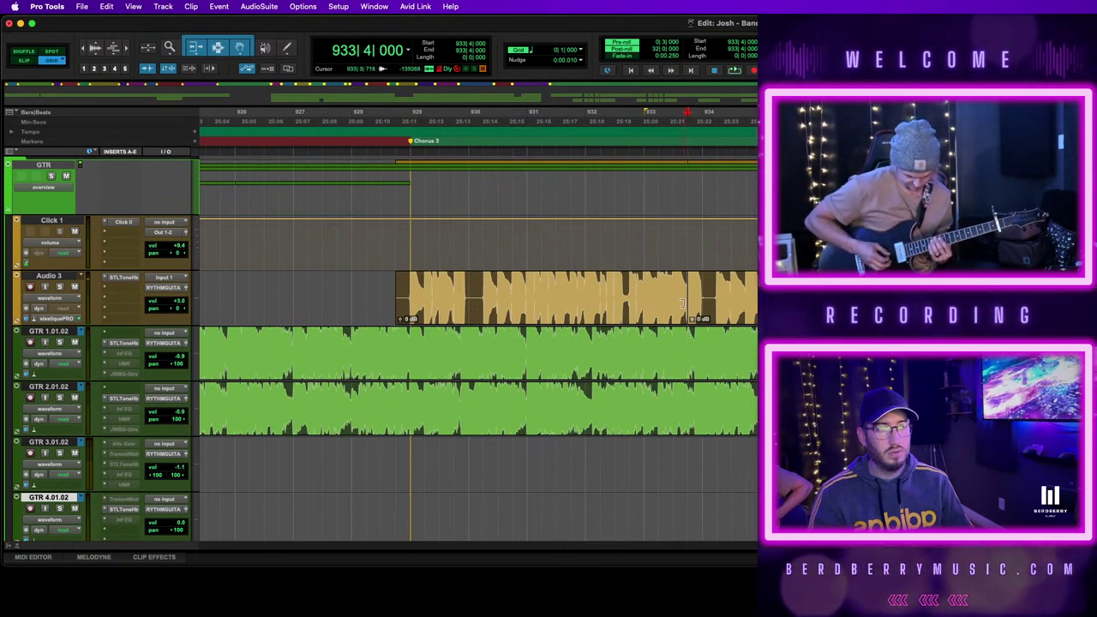
click(682, 304)
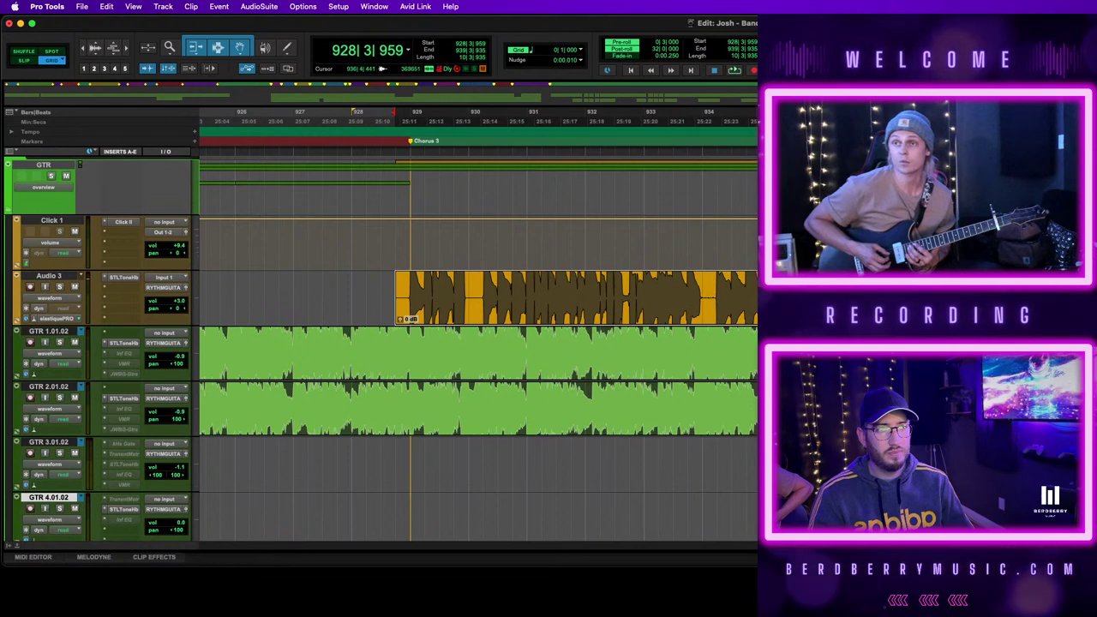
Record the end of Chorus 3 and the start of the Heavy Outro on Audio 3 from 936|4|000
key(space)
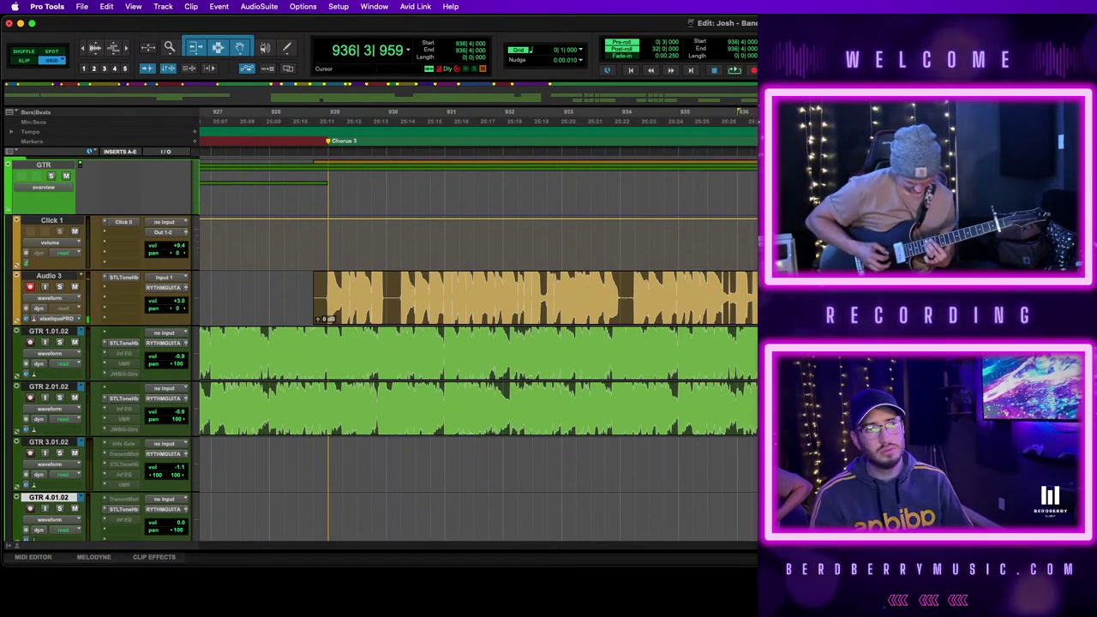
key(space)
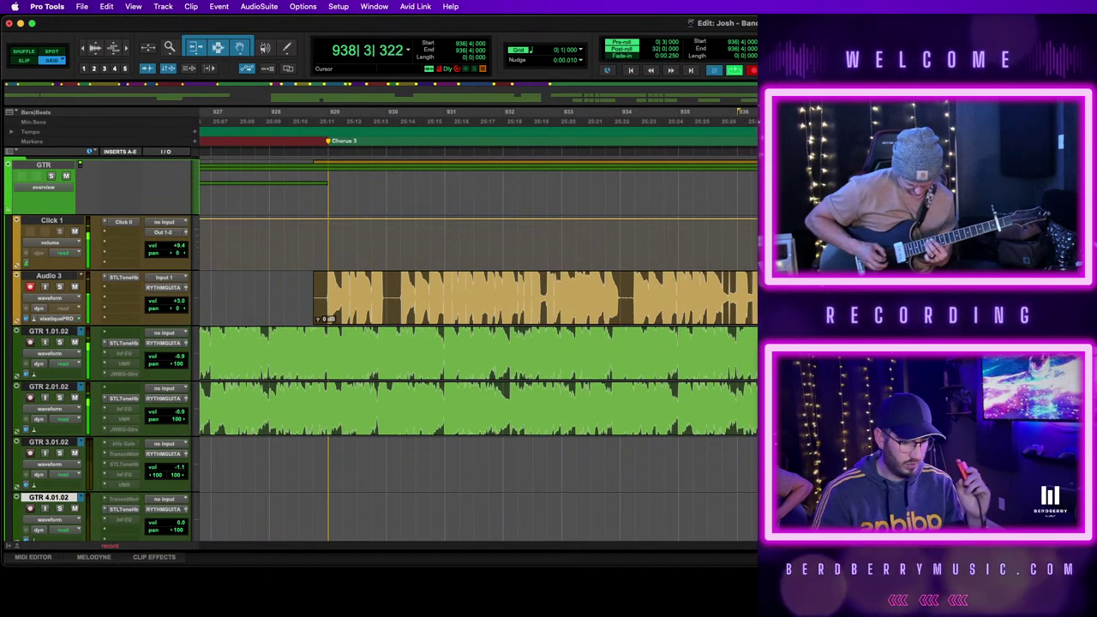
key(space)
key(super+space)
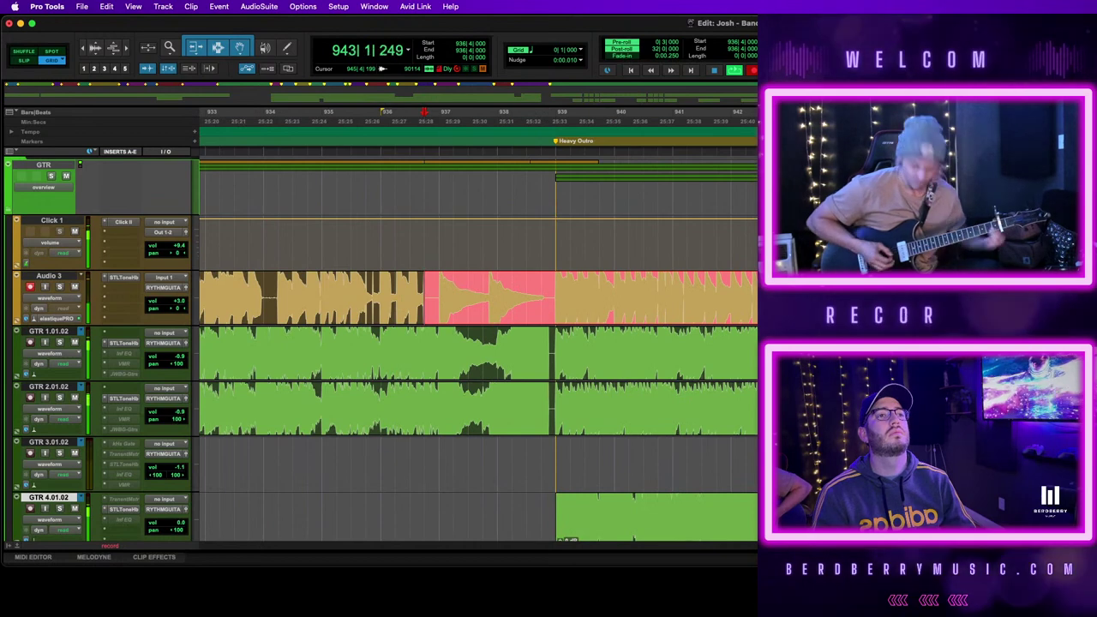
key(space)
key(super+z)
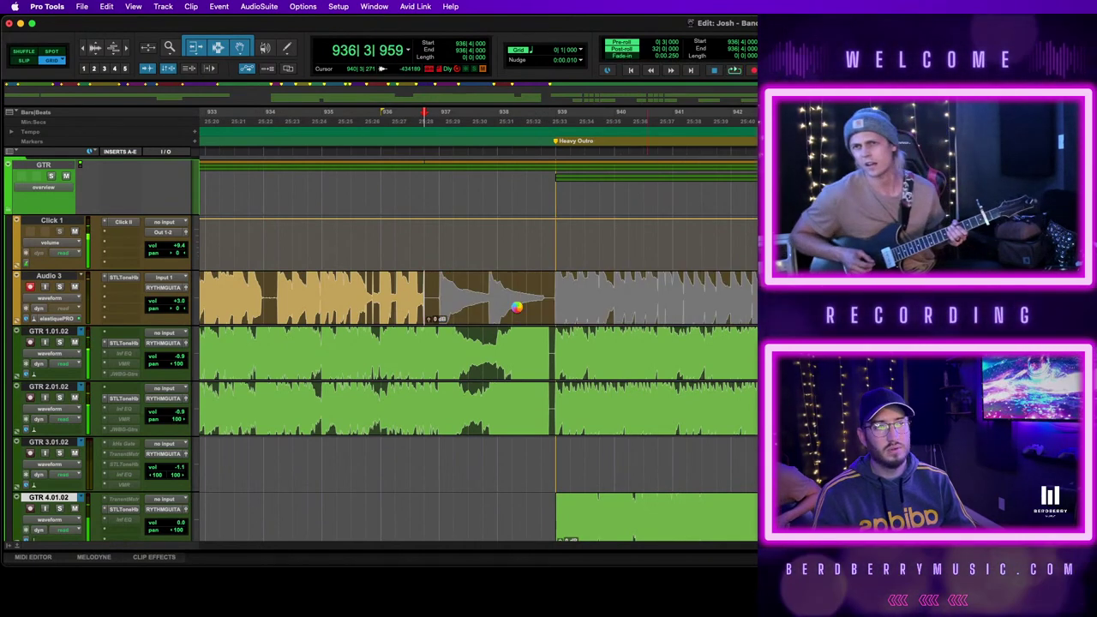
key(super+z)
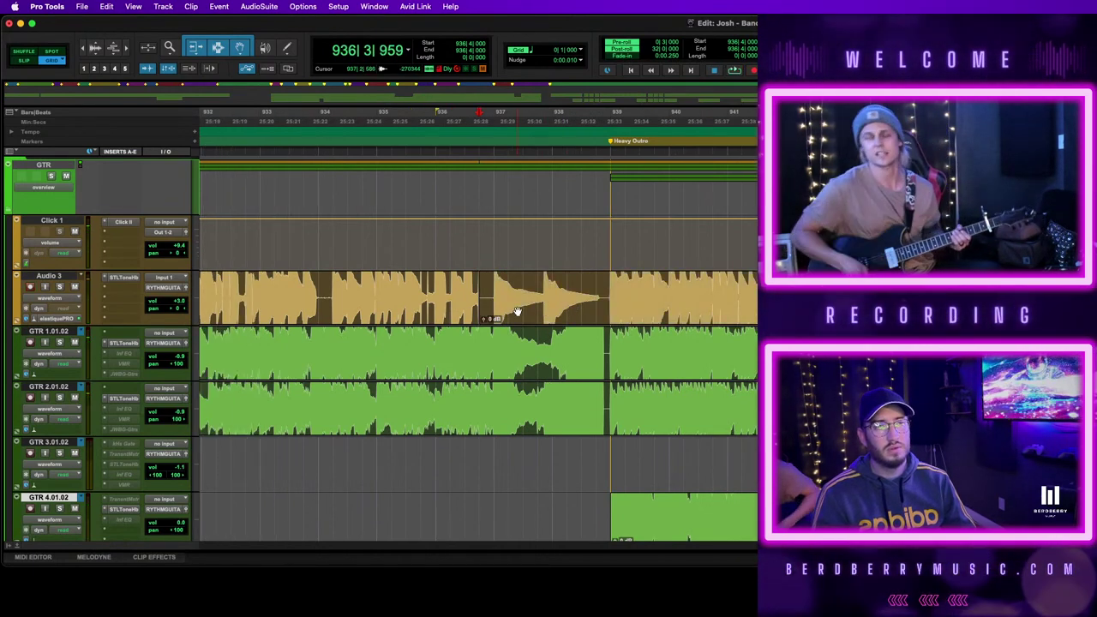
Move the join between the Chorus 3 take and the new ending take on Audio 3 to 937|1|000
click(401, 311)
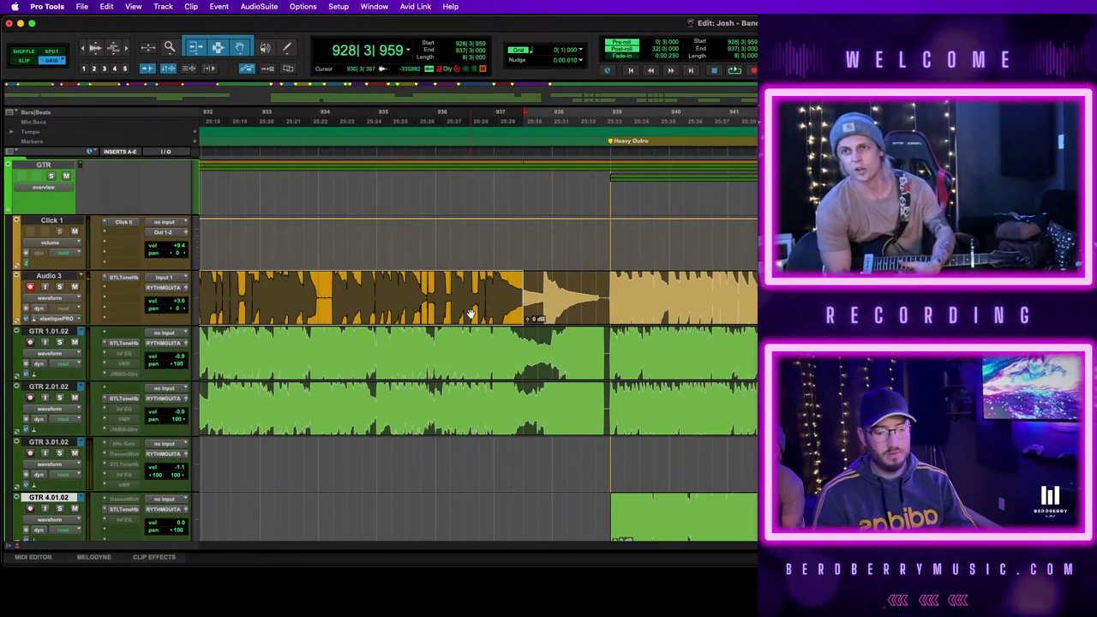
key(alt+0)
key(Return)
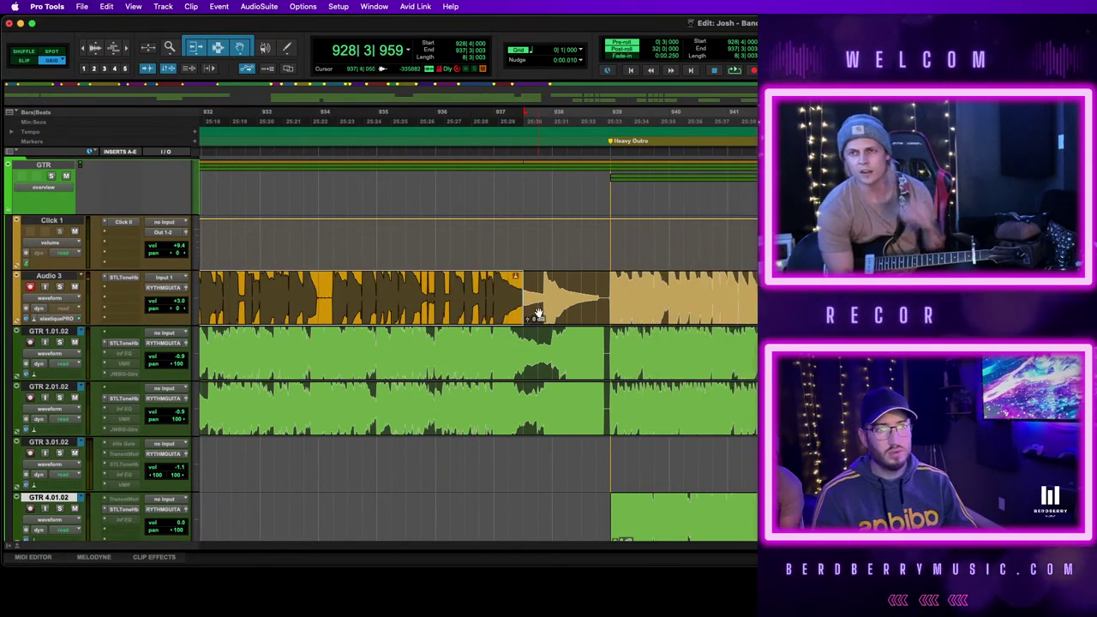
drag(526, 314, 495, 304)
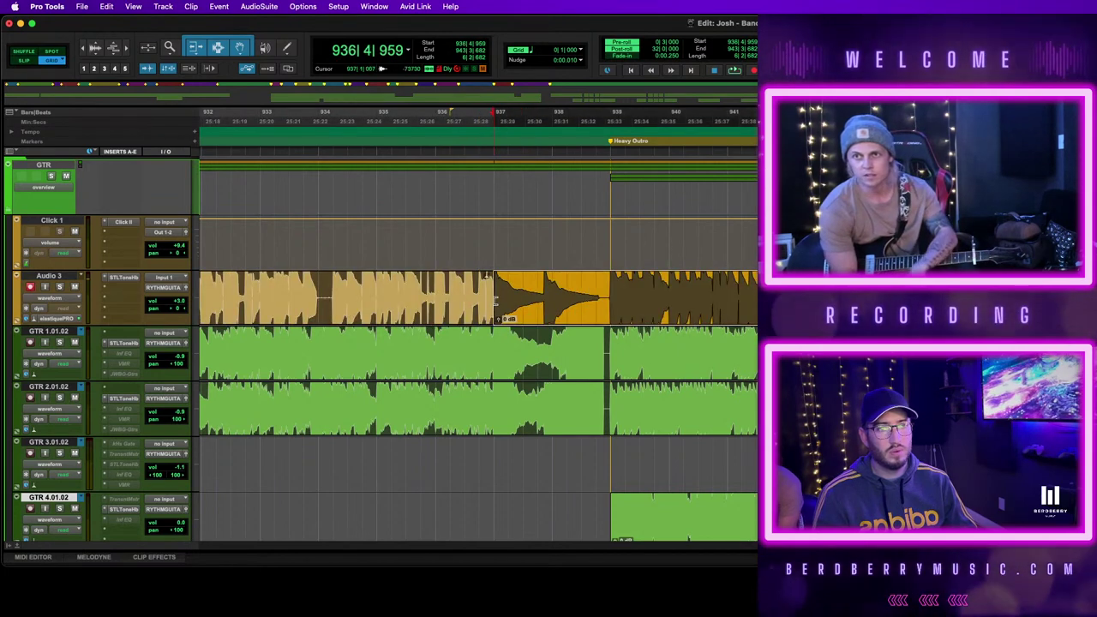
key(alt+0)
key(Return)
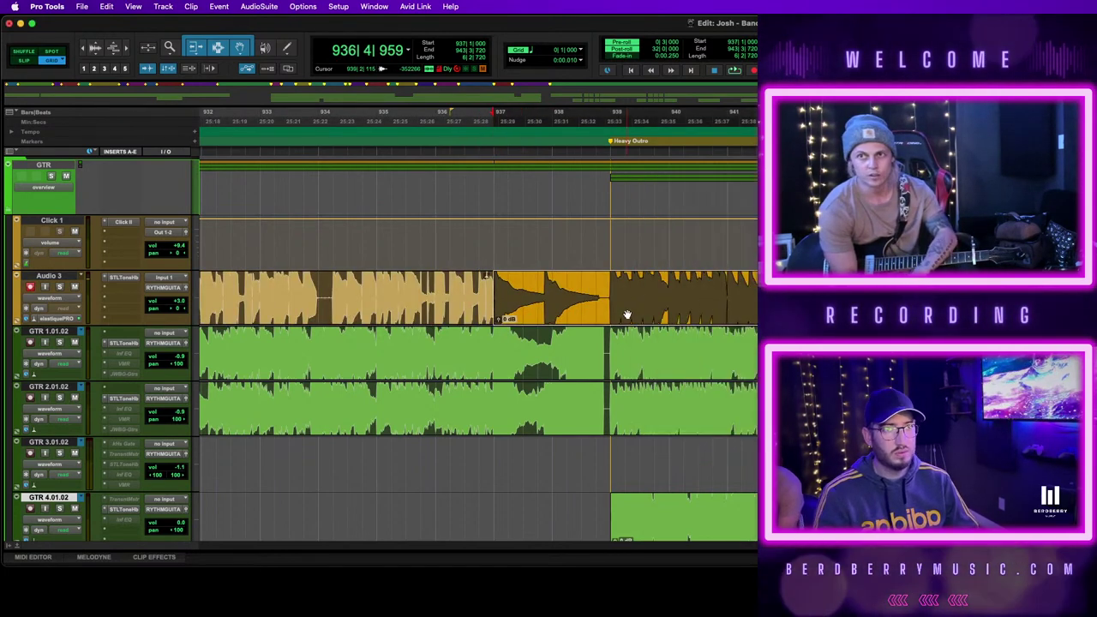
Play the join from 937|1|000 and trim the start of the Chorus 3 clip on Audio 3 to 929|1|000
key(space)
scroll(748, 340, down, 3)
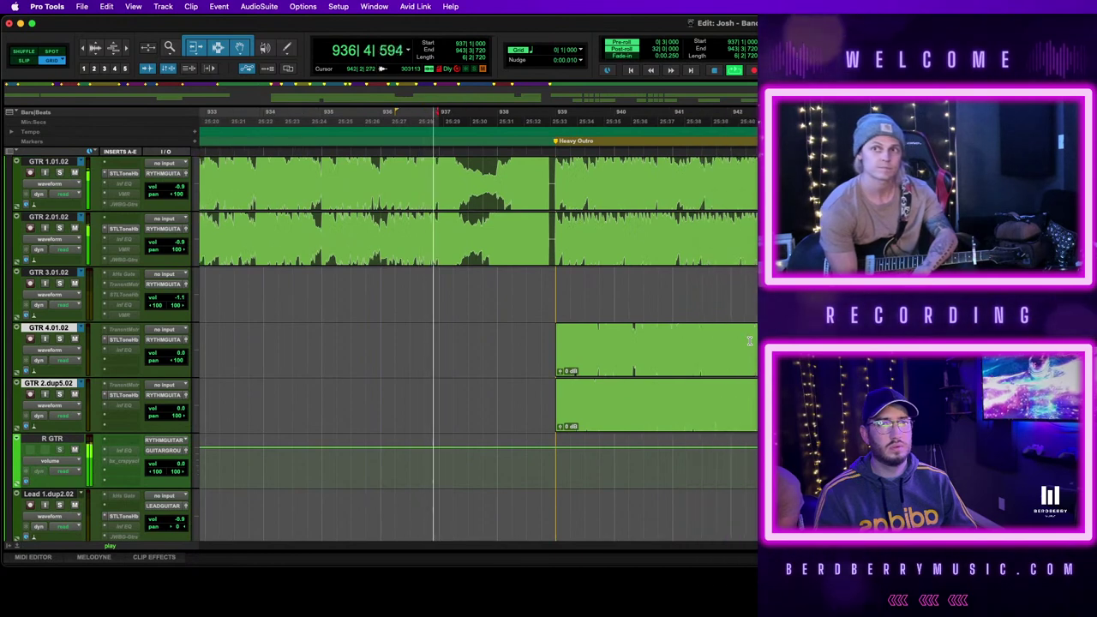
scroll(748, 340, up, 2)
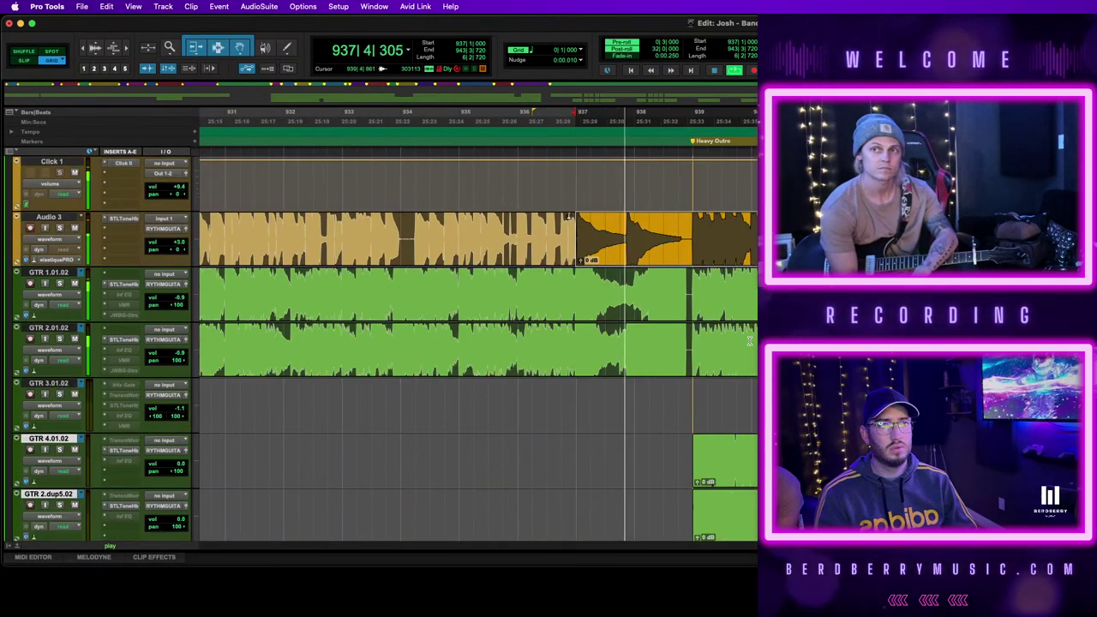
scroll(378, 258, left, 4)
key(space)
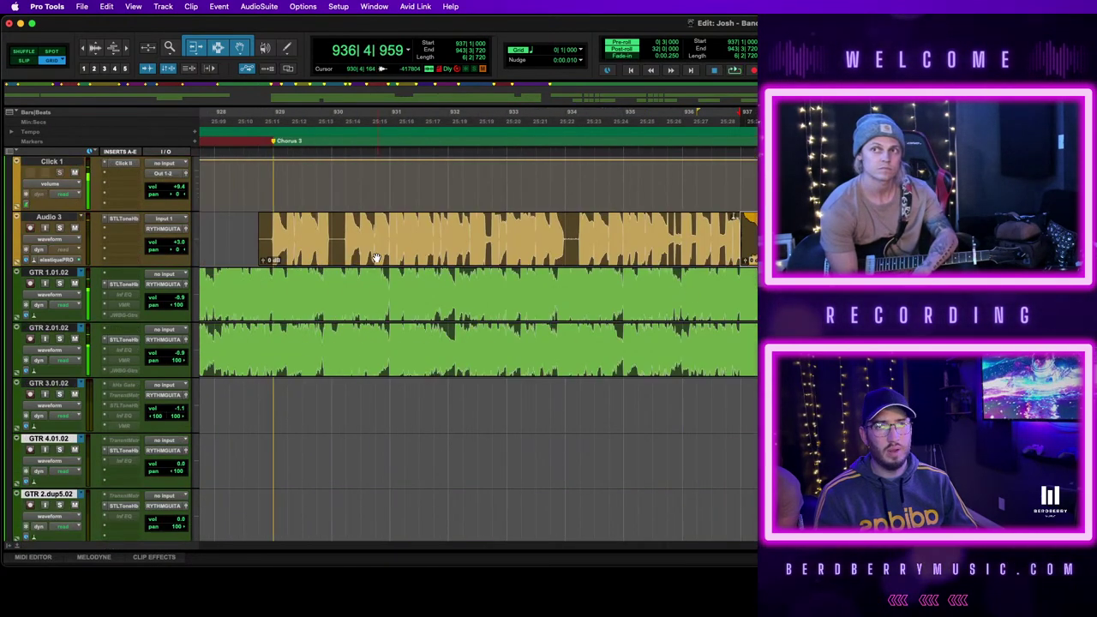
drag(375, 258, 391, 258)
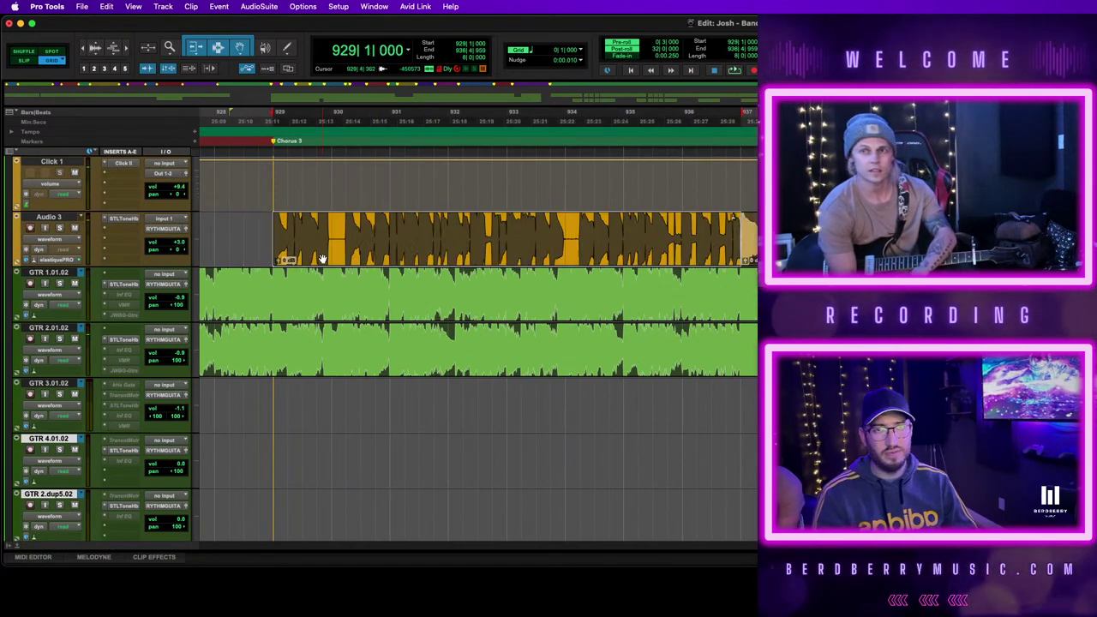
Play the Chorus 3 take on Audio 3, try extending its start back to 928|4|000, and undo the extension
key(space)
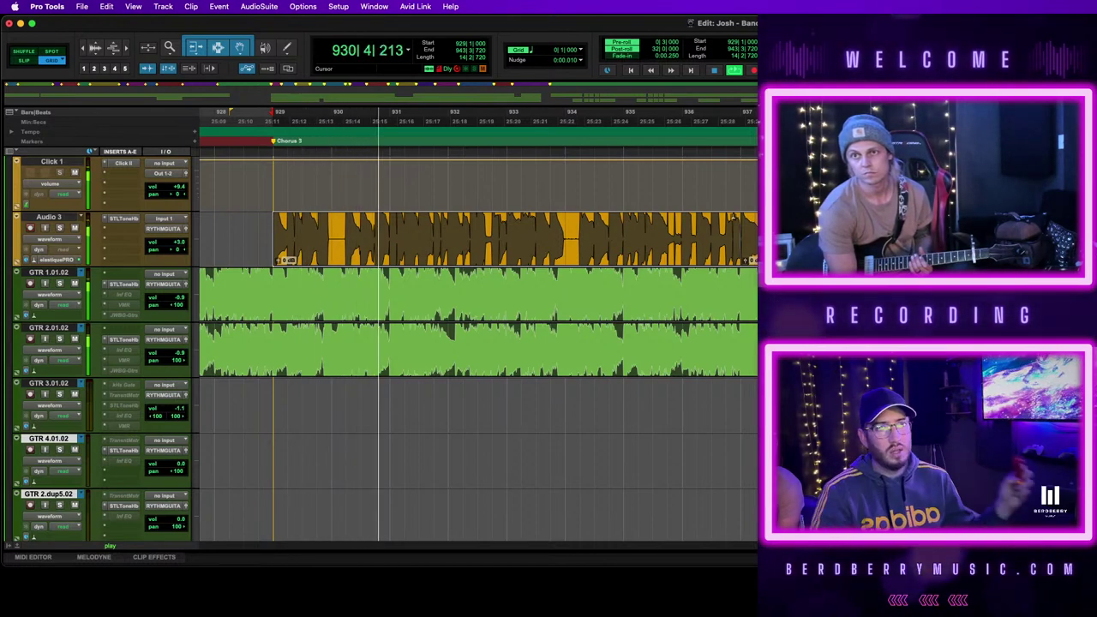
drag(274, 239, 259, 240)
drag(273, 225, 243, 226)
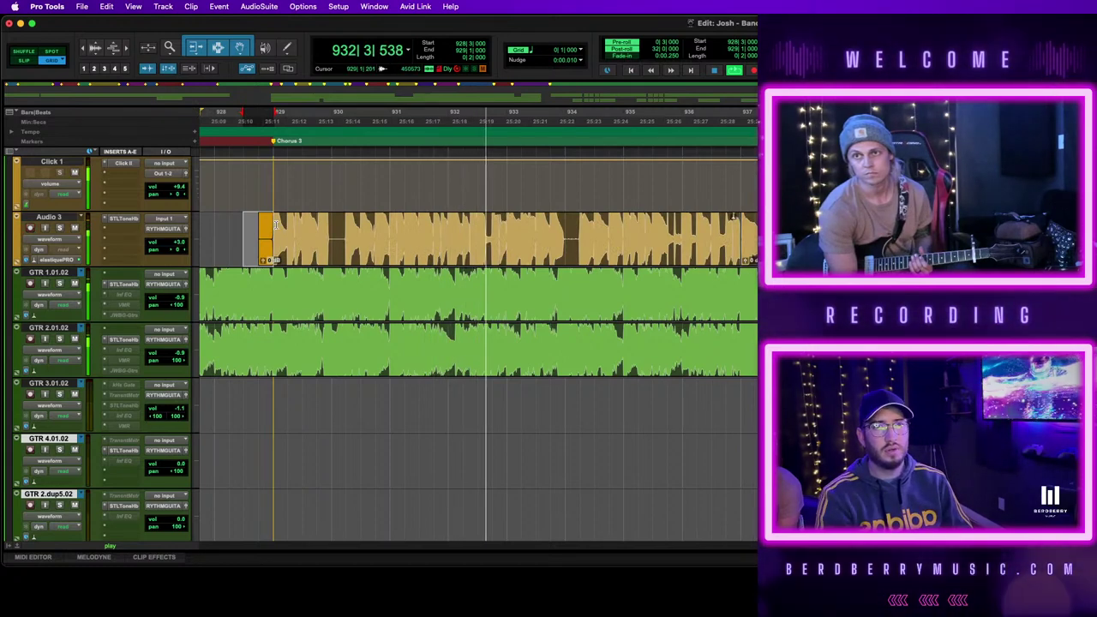
key(space)
key(super+z)
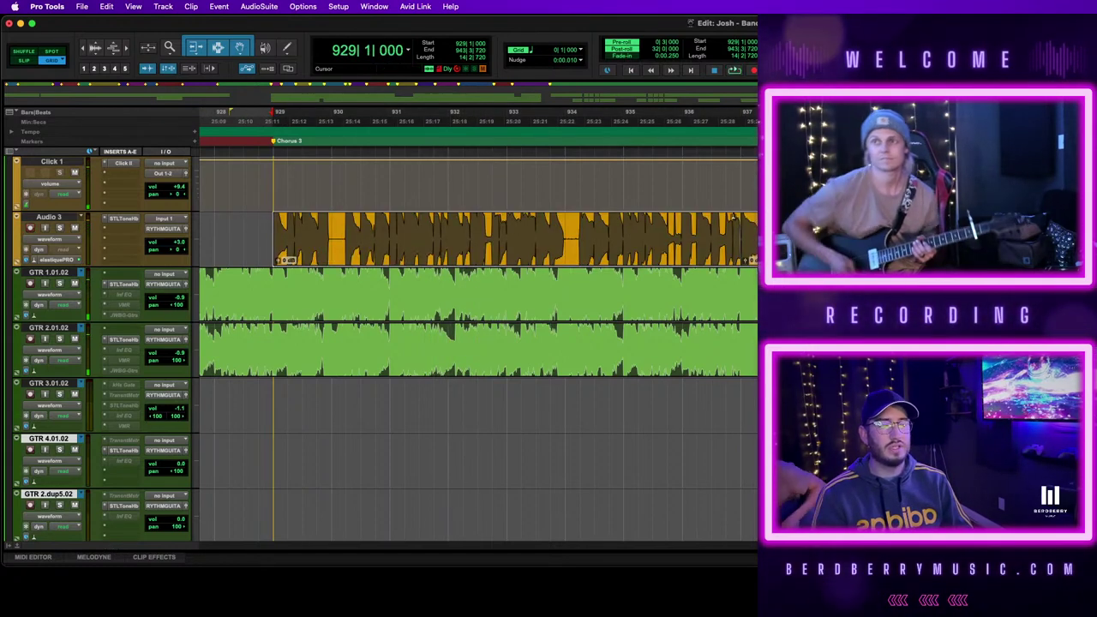
Play the opening of the Chorus 3 take on Audio 3 from 929|1|000 again to check its timing
key(space)
key(t)
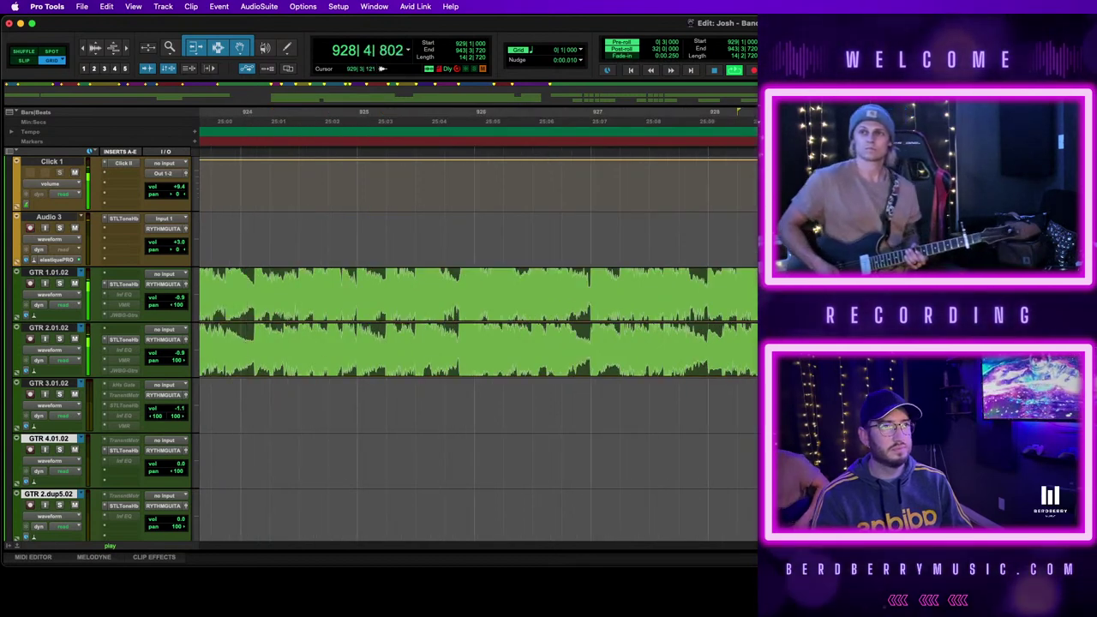
scroll(478, 325, right, 5)
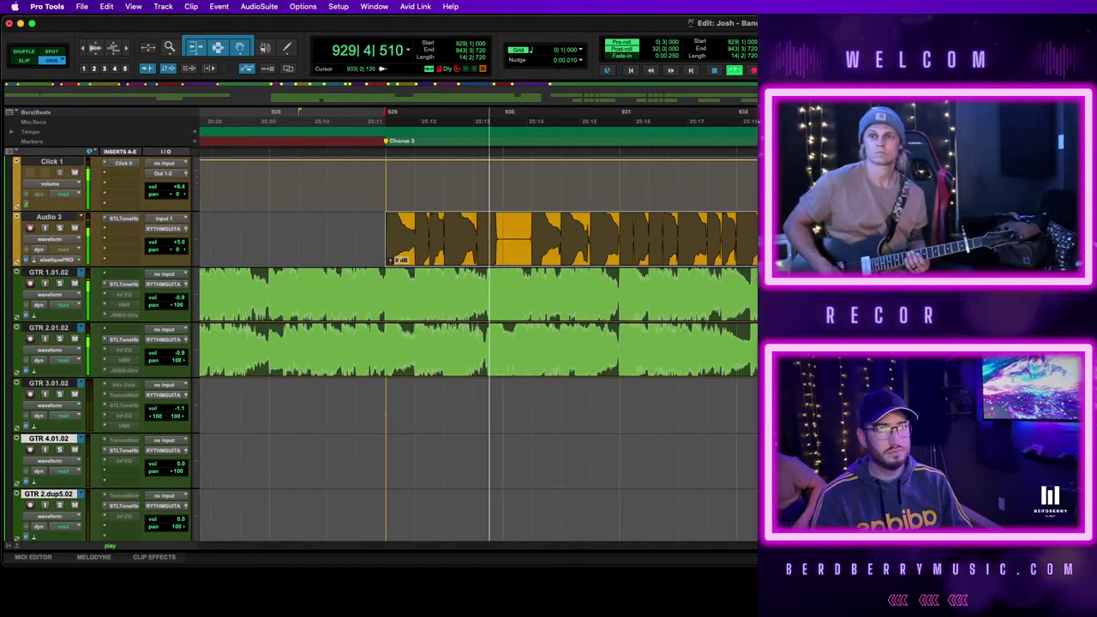
key(space)
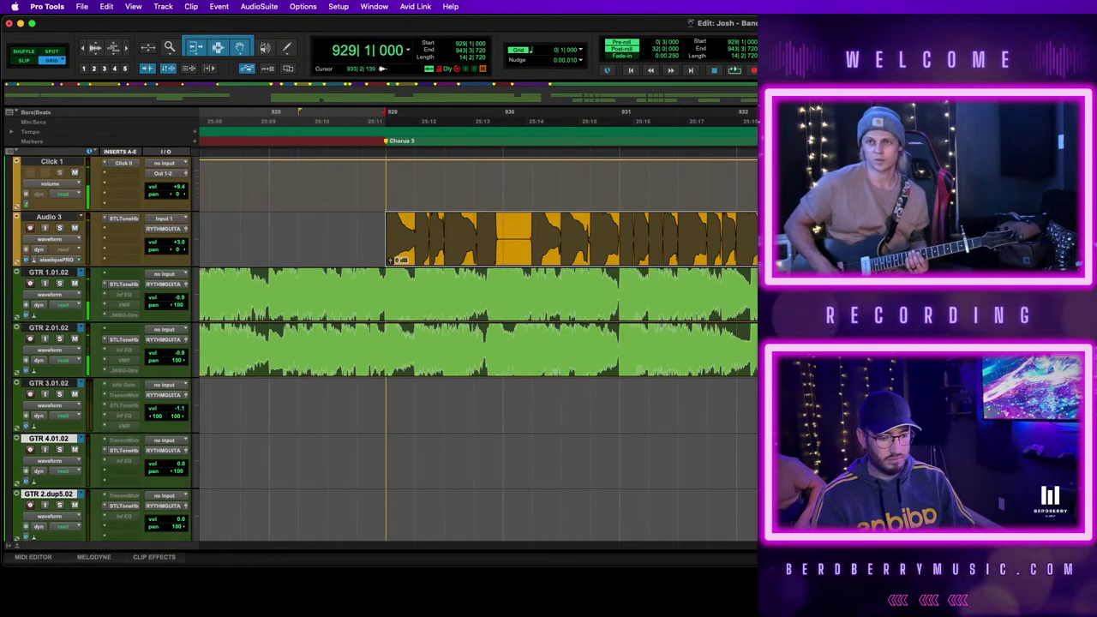
Quantize the elastic audio events of the existing Chorus 3 take on Audio 3
key(alt+0)
key(Return)
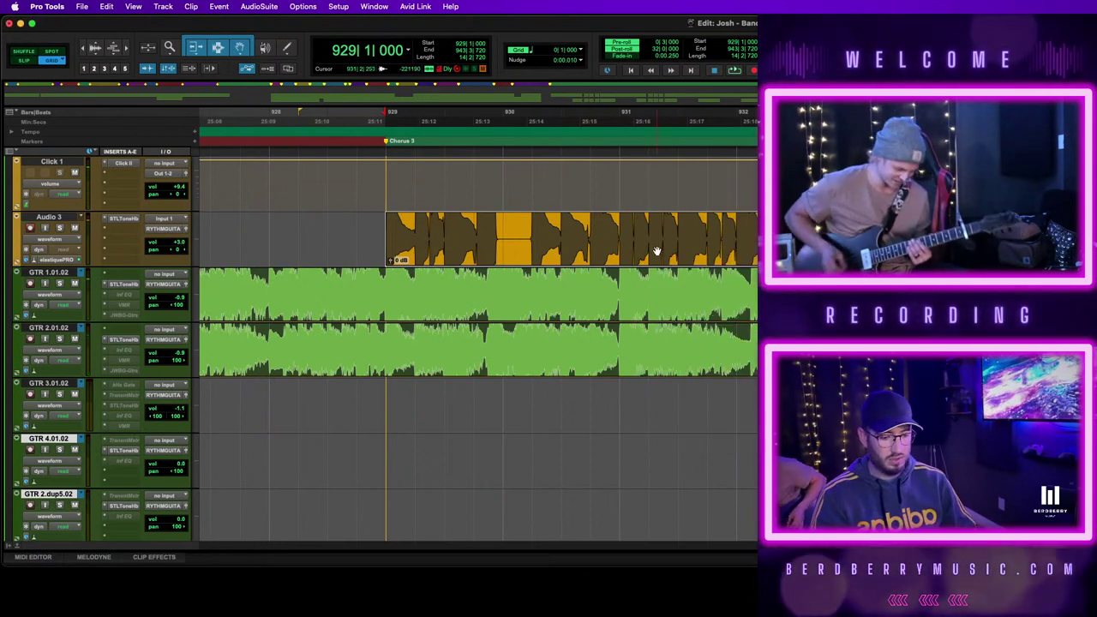
key(alt+0)
key(alt+0)
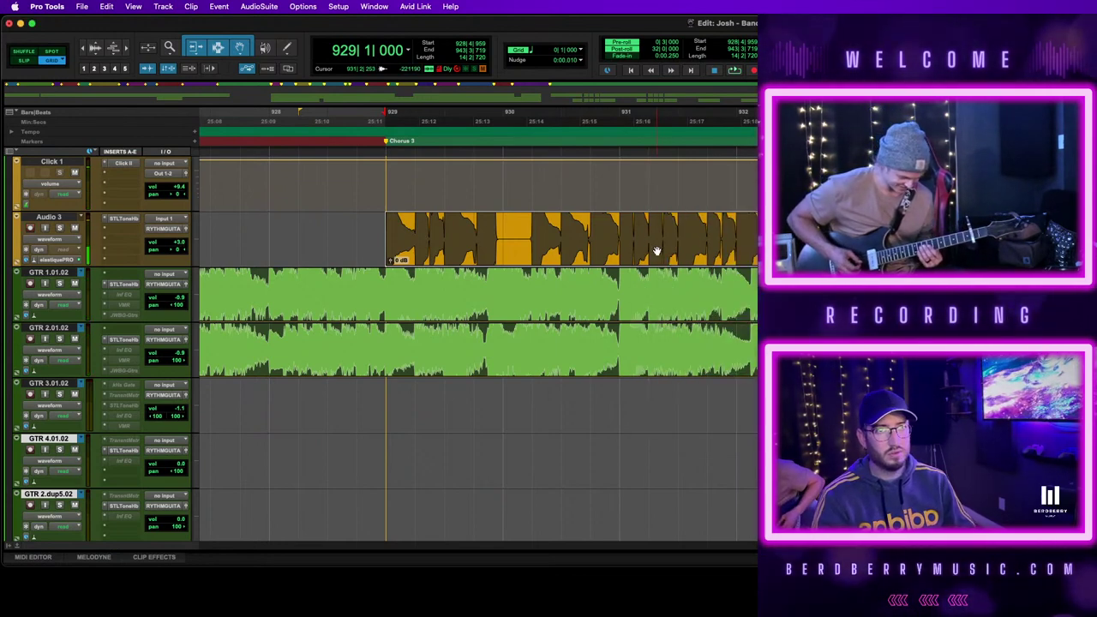
Record a new full Chorus 3 take on Audio 3 from 928|4|000 until just past 939|1|000
click(358, 228)
key(super+bracketleft)
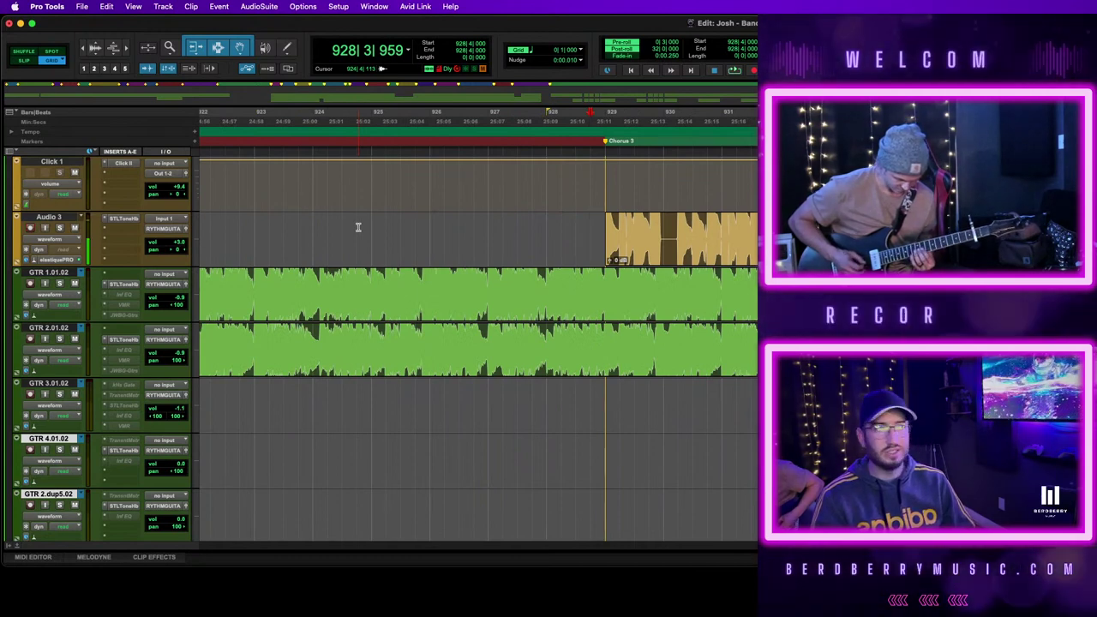
key(space)
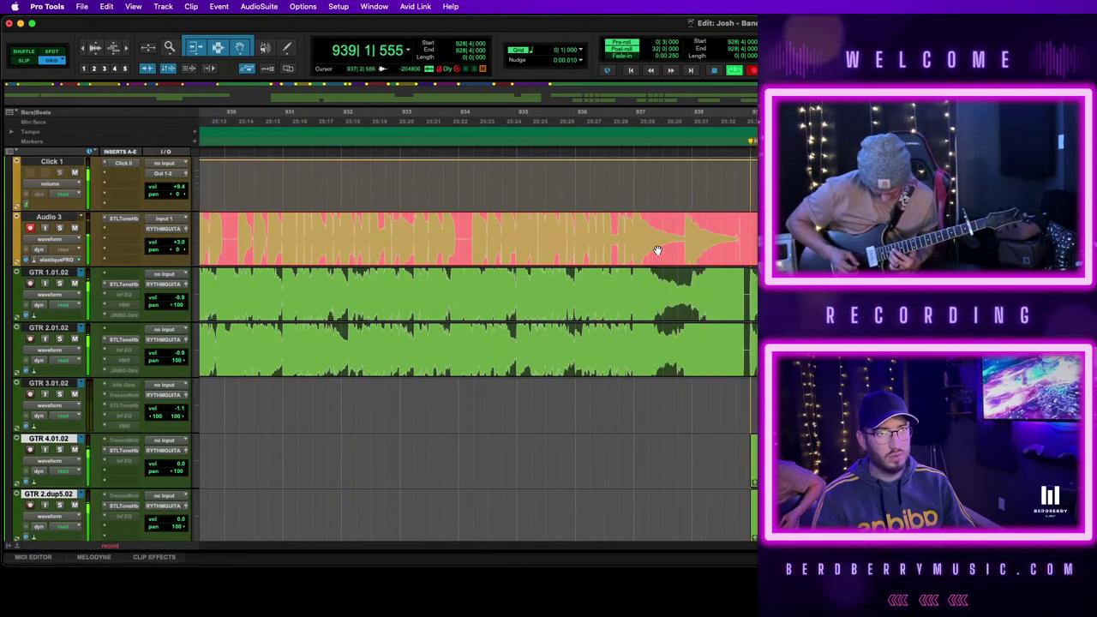
key(space)
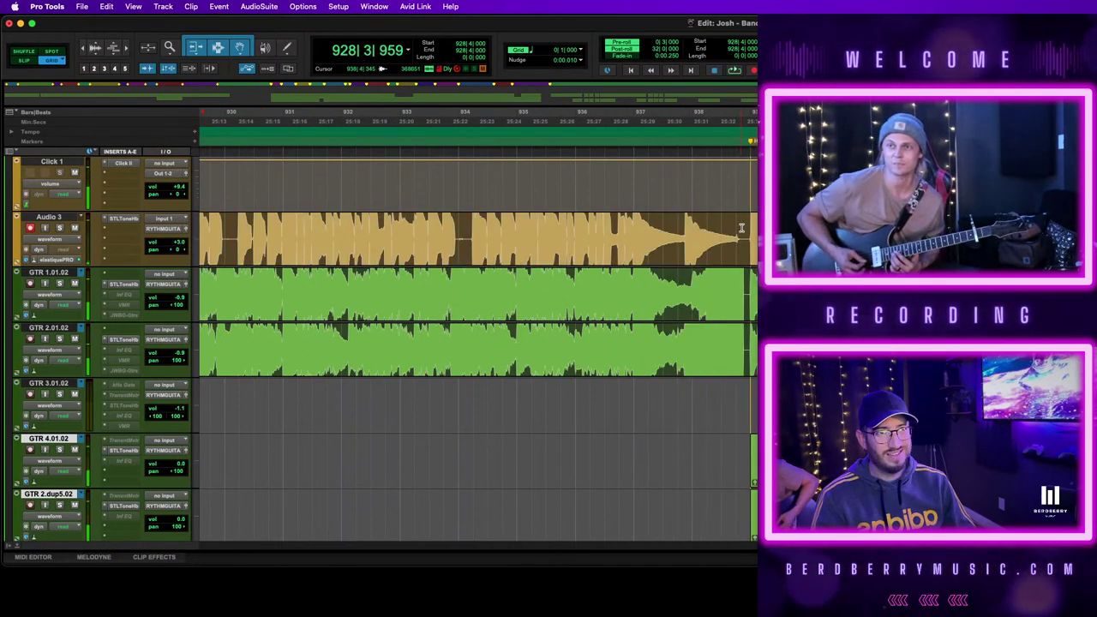
Quantize the new Chorus 3 take's elastic audio events to 1/16 notes and play its opening
key(alt+0)
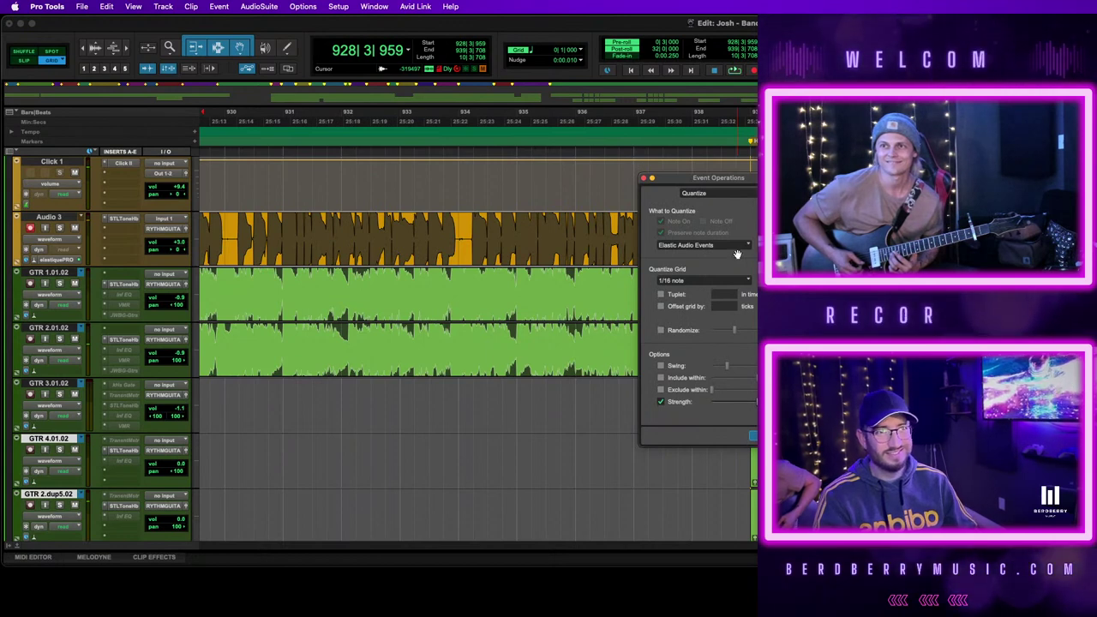
key(Return)
key(space)
scroll(622, 282, left, 6)
scroll(624, 279, right, 1)
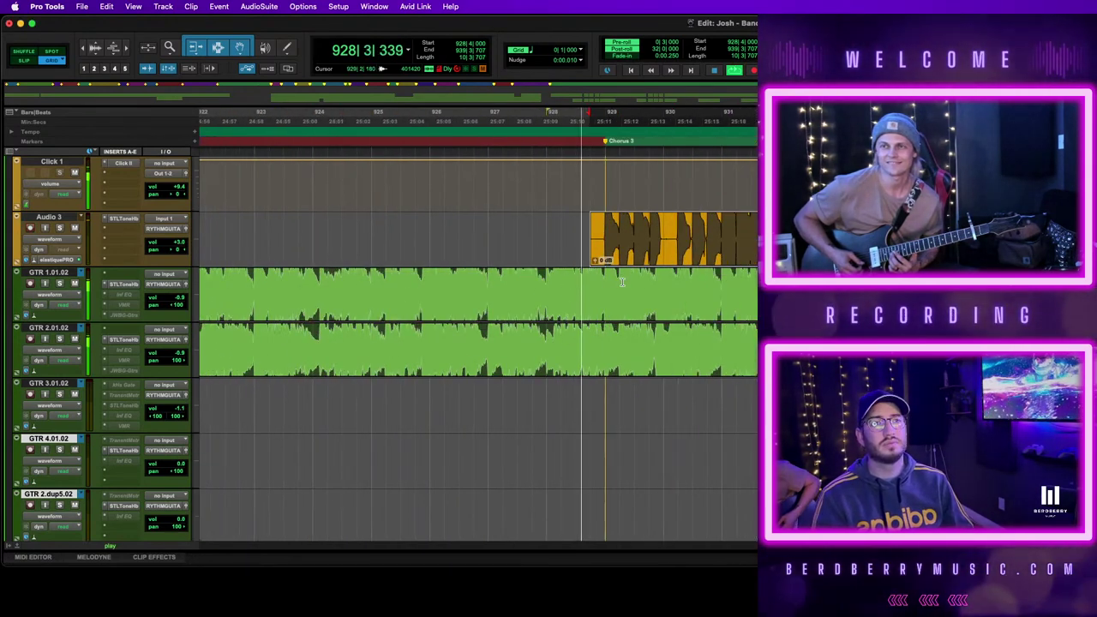
Try trimming the start of the new Chorus 3 take to 929|1|000 during playback, and undo the trim
click(603, 226)
key(space)
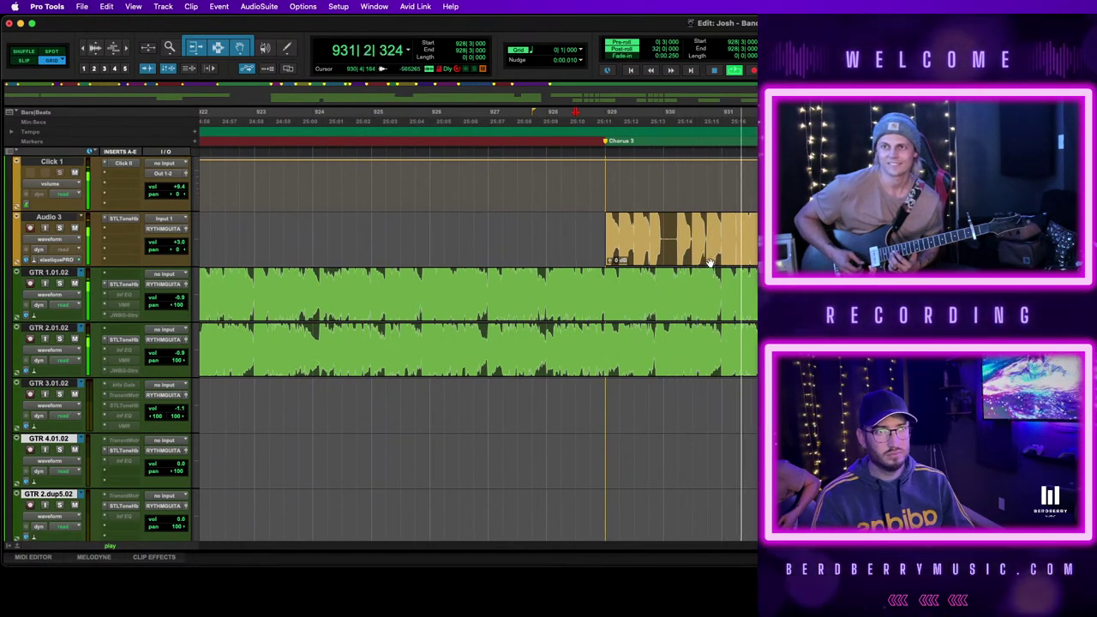
click(712, 260)
key(super+z)
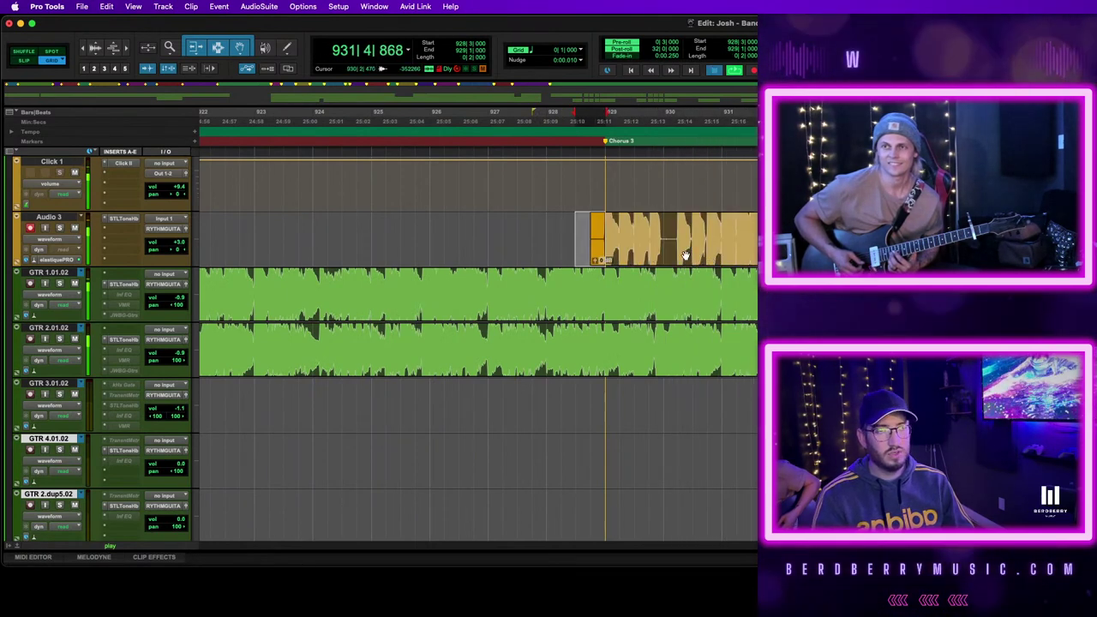
Quantize the Chorus 3 take on Audio 3 to a 1/32 note grid and play it for comparison
click(685, 255)
key(space)
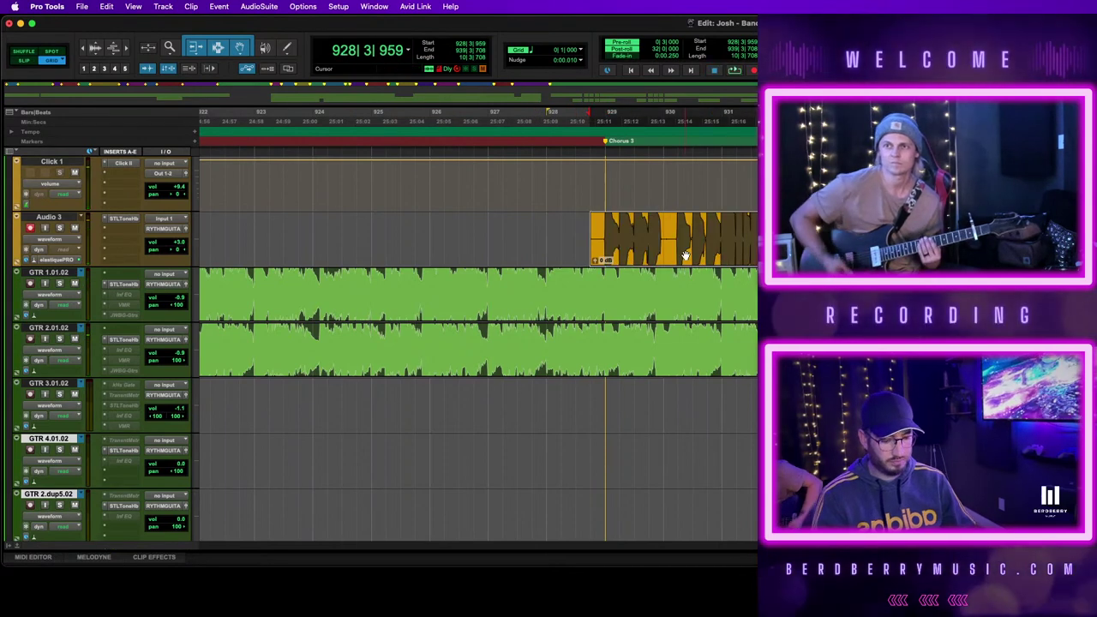
key(alt+0)
click(703, 280)
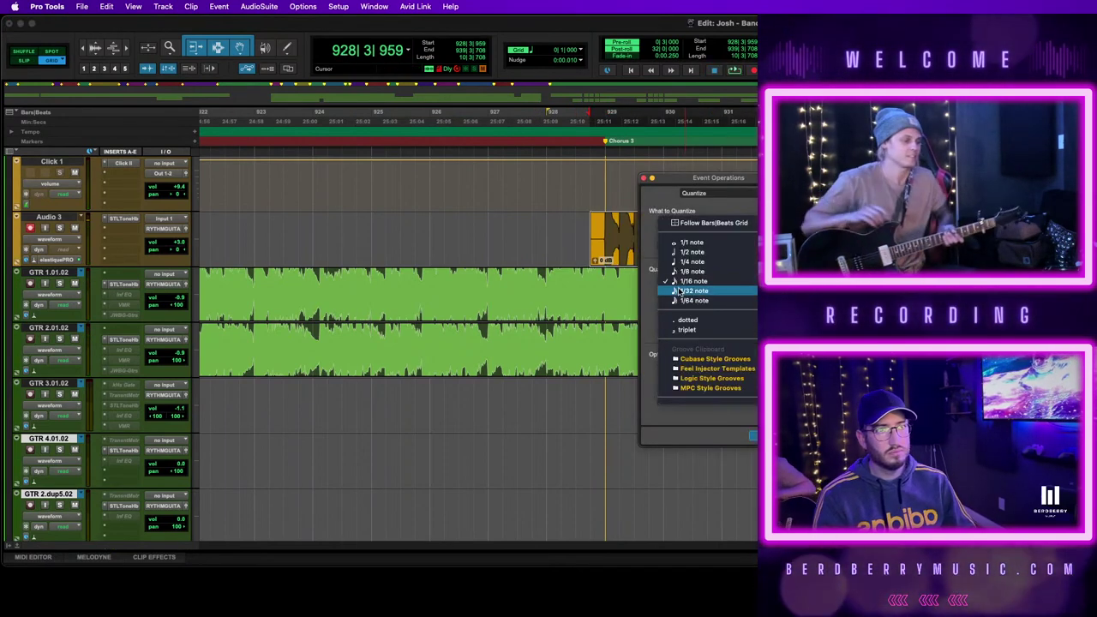
click(685, 291)
key(space)
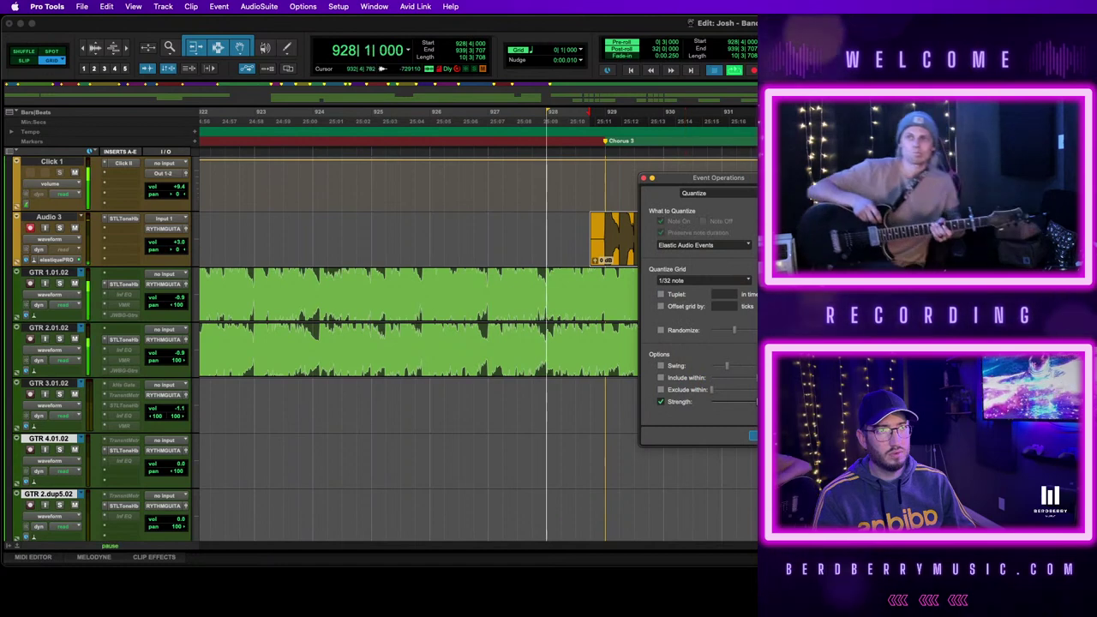
key(t)
key(t)
key(t)
key(r)
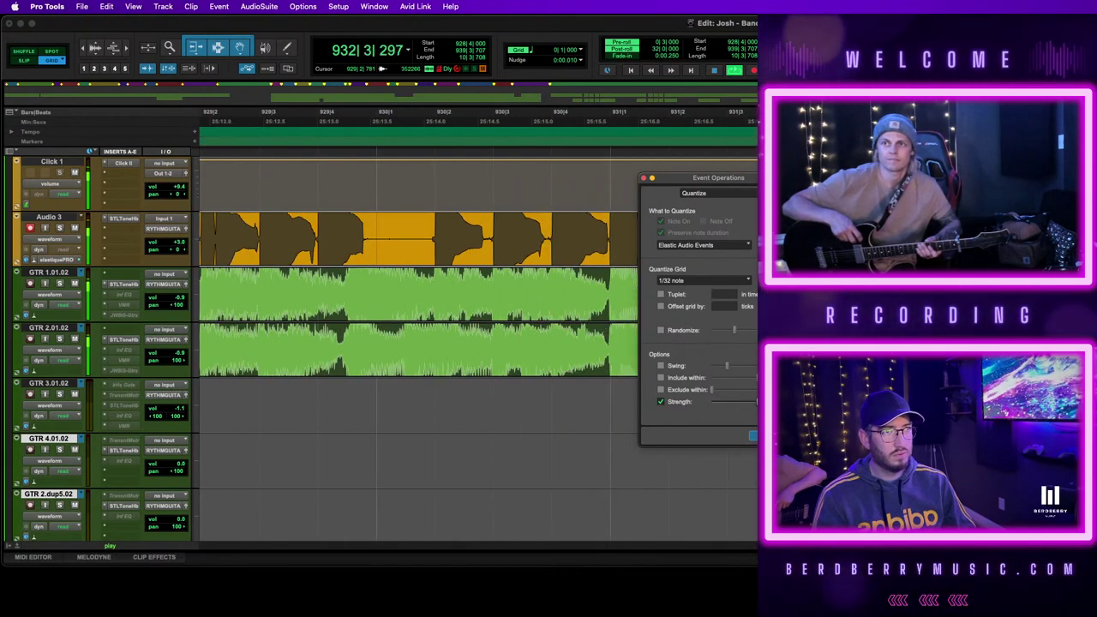
Requantize the Chorus 3 take on Audio 3 to a 1/16 note grid and listen to the opening bars
click(720, 284)
click(704, 281)
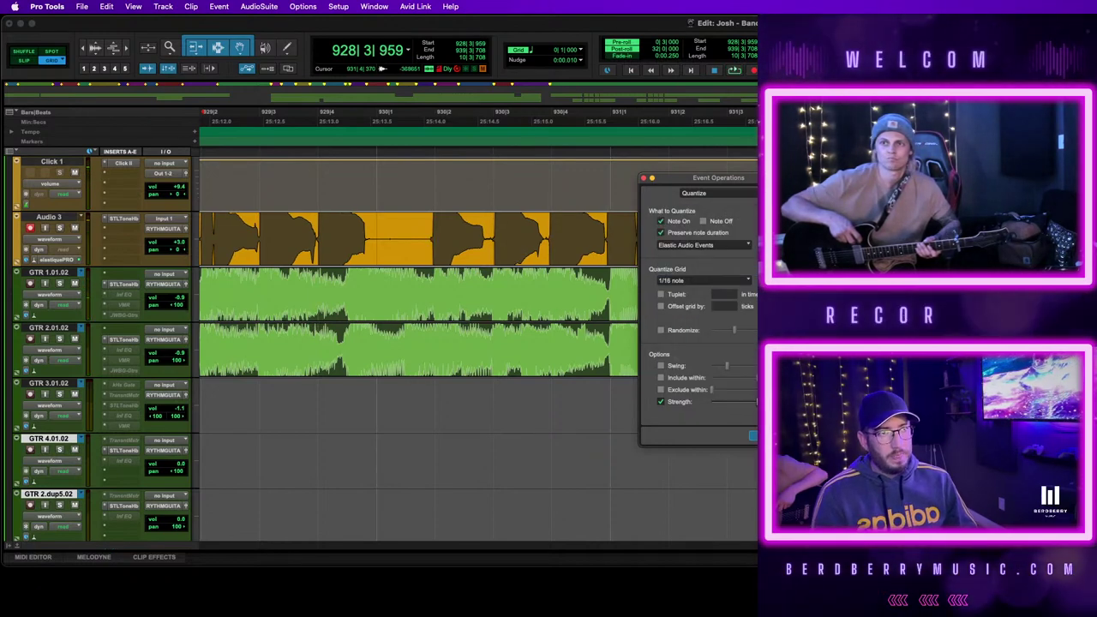
key(space)
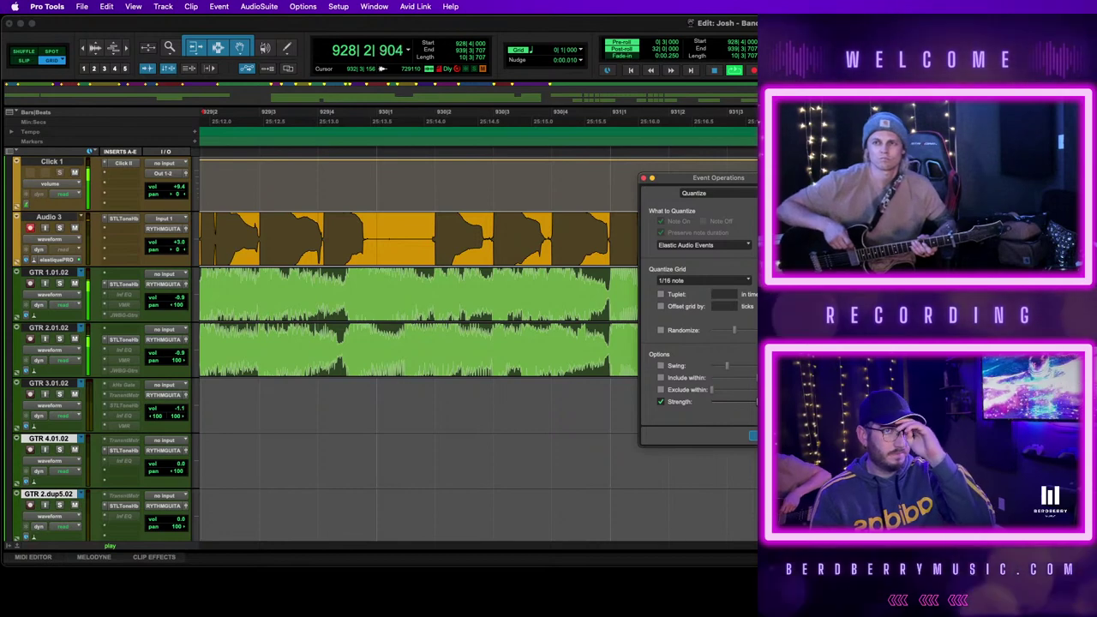
scroll(490, 336, left, 2)
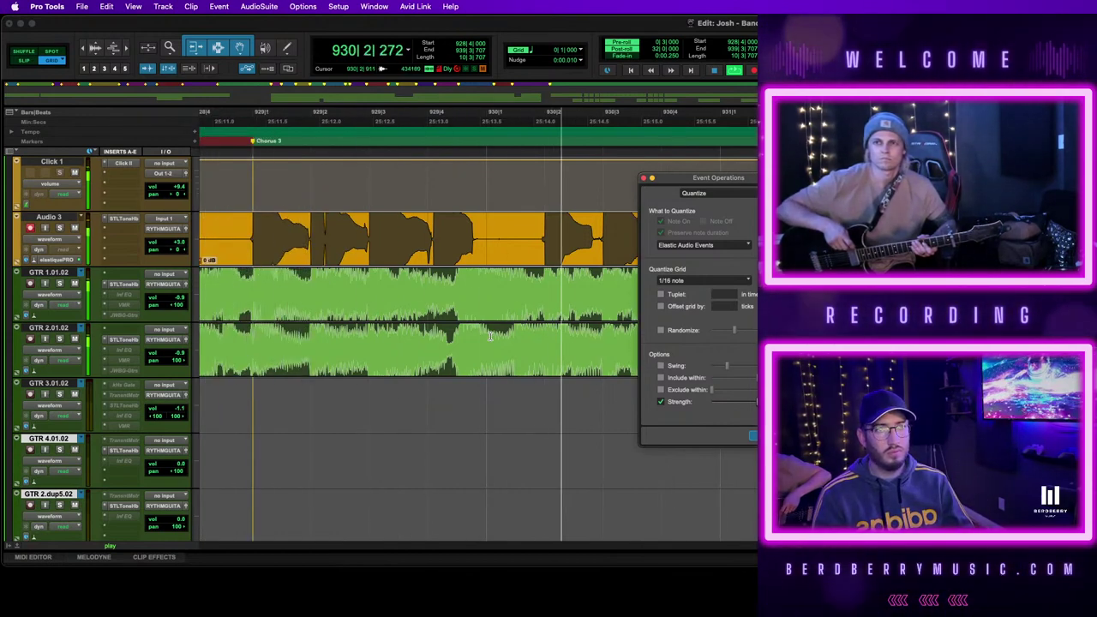
Separate the late note near 929|4 on Audio 3, move it slightly earlier, and play Chorus 3 from 929|1|000 with Event Operations closed
click(412, 226)
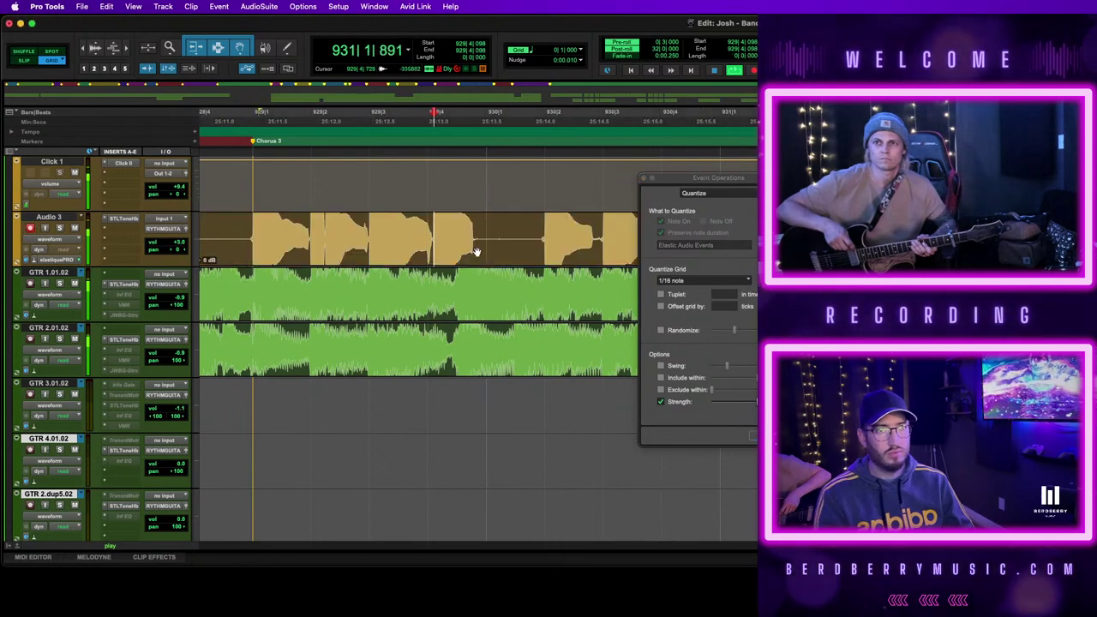
drag(455, 254, 449, 253)
key(space)
click(257, 231)
key(space)
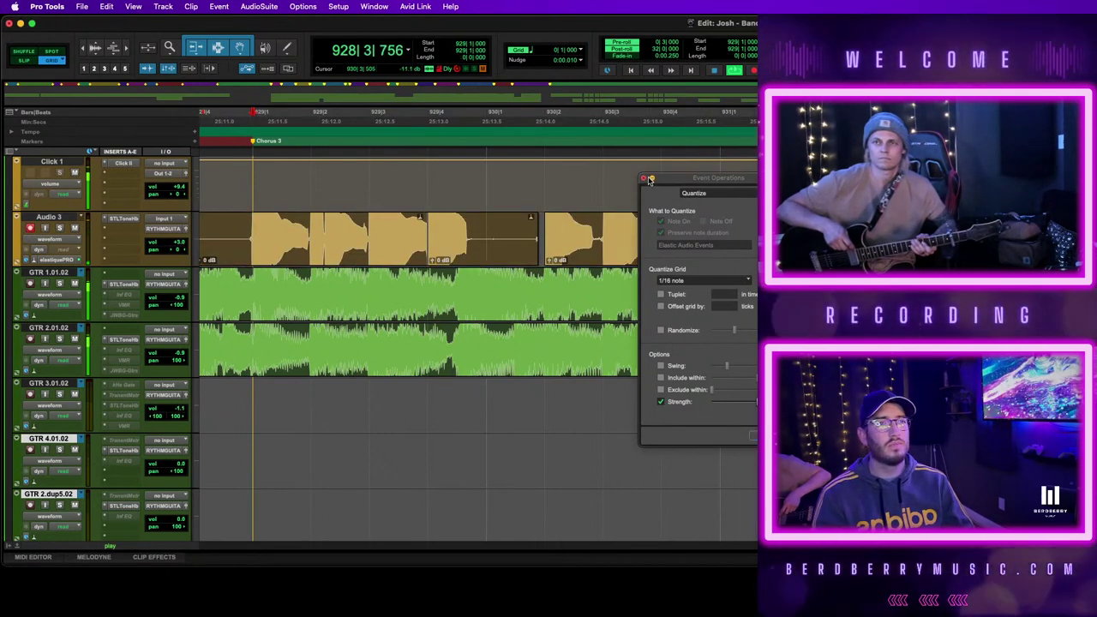
click(645, 179)
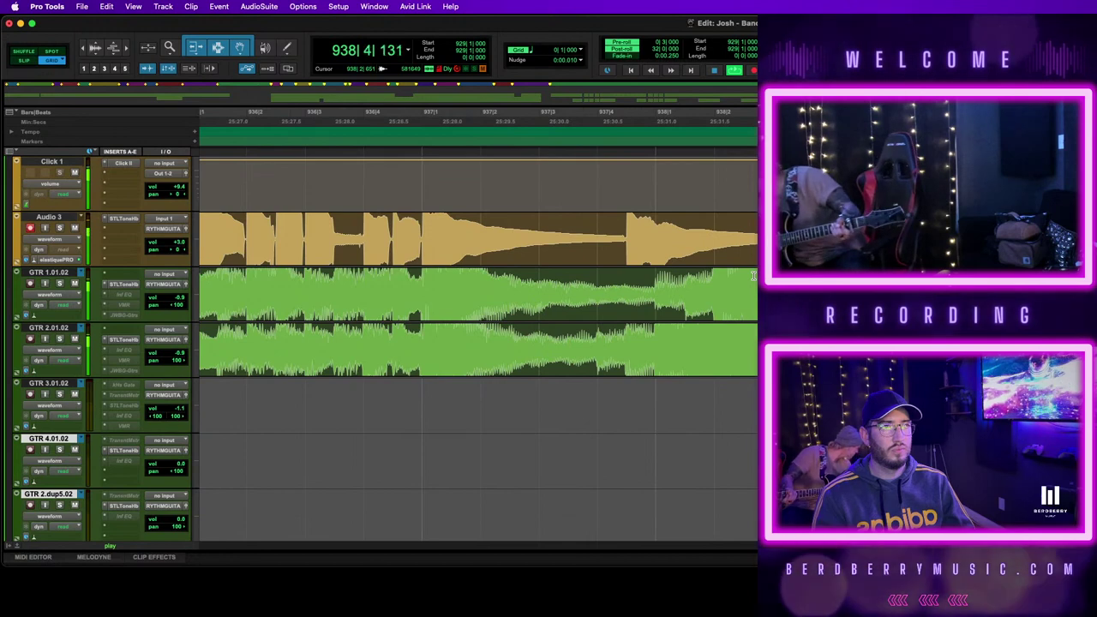
Consolidate all the Chorus 3 clip pieces on Audio 3 into one clip
key(r)
key(r)
click(798, 243)
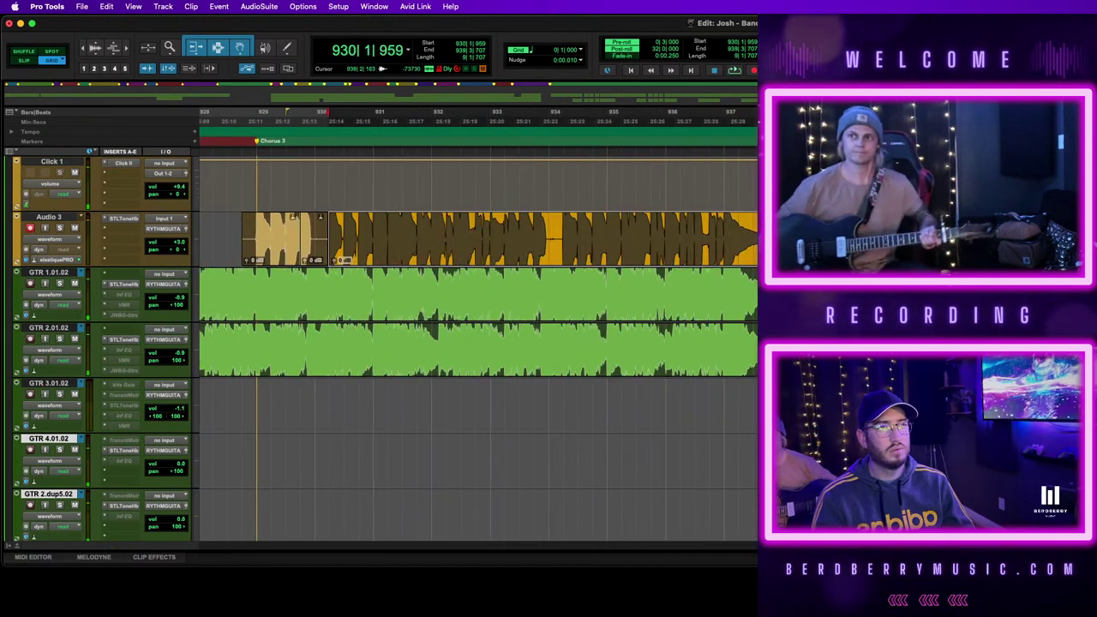
key(r)
click(545, 249)
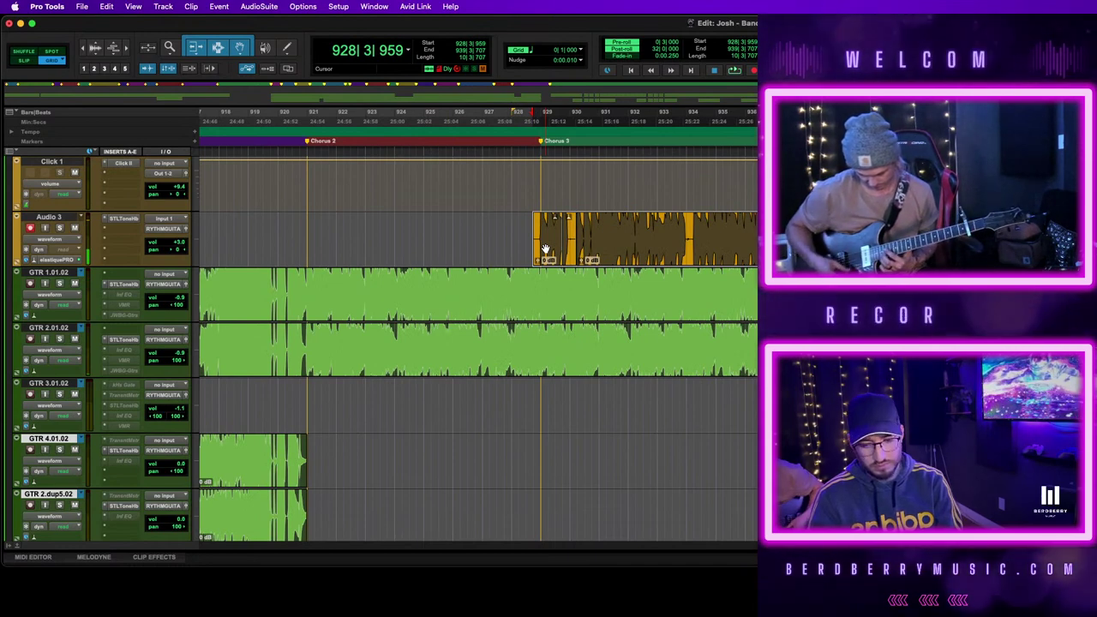
key(alt+shift+3)
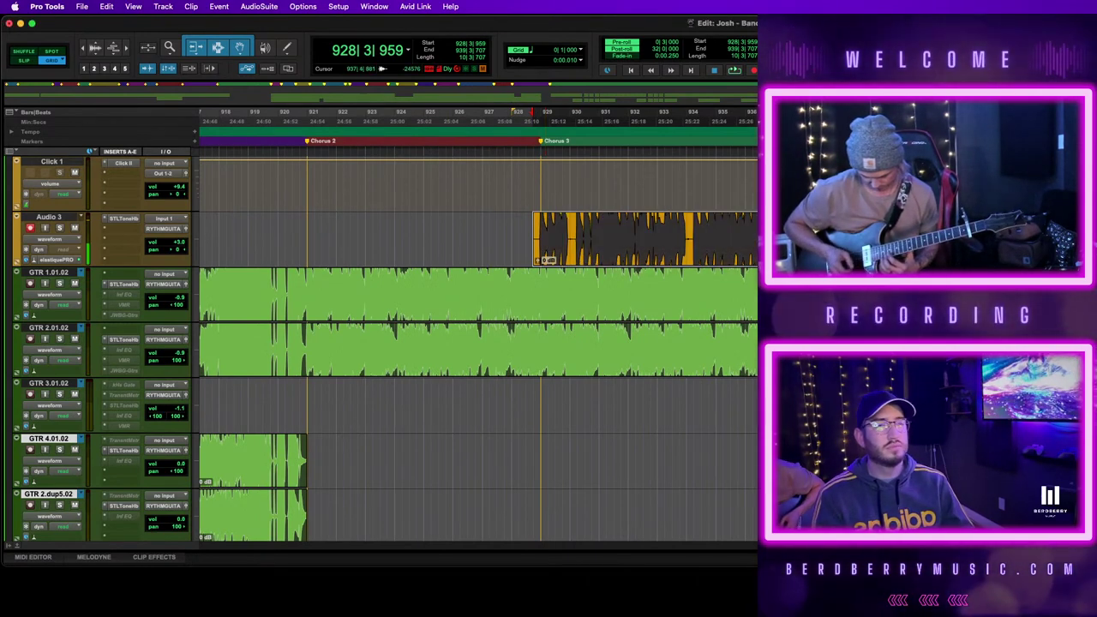
Trim the end of the consolidated Chorus 3 clip on Audio 3 to 939|1|000
key(r)
key(r)
key(t)
key(t)
key(t)
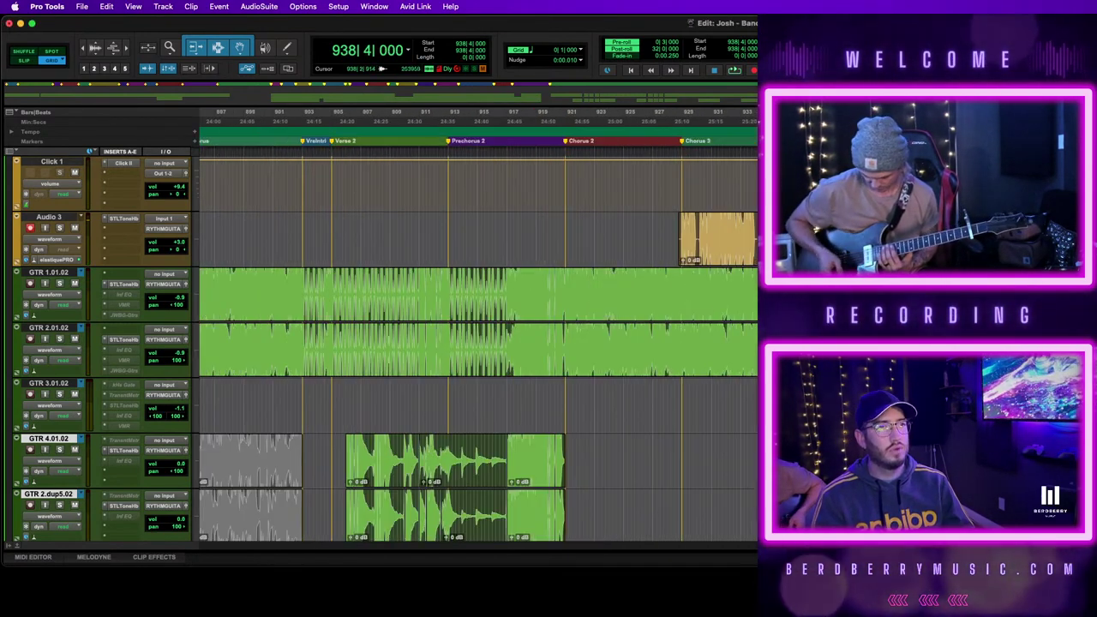
click(739, 252)
drag(840, 227, 1095, 227)
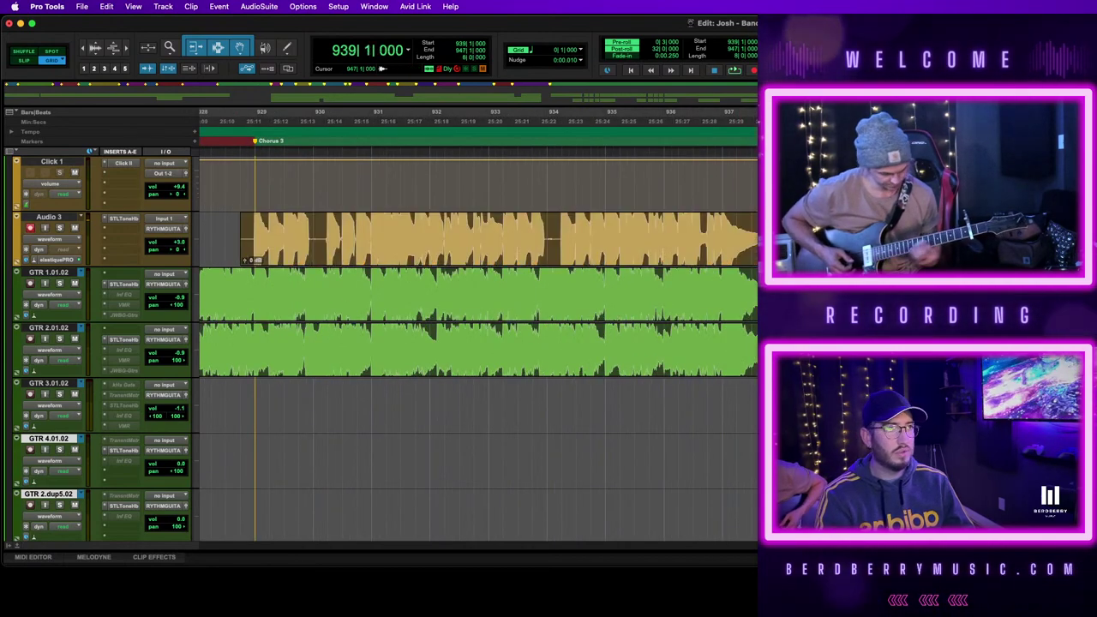
Move the Chorus 3 clip from Audio 3 to the Lead 1.dup2.02 track and trim its start to 929|1|000
drag(730, 249, 653, 506)
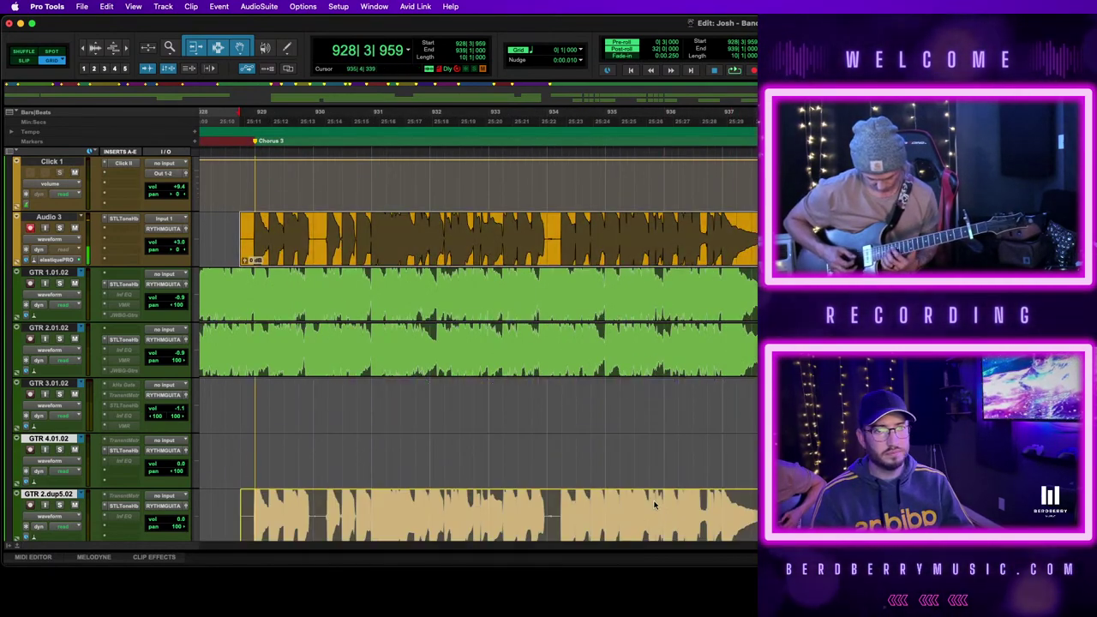
drag(648, 550, 507, 461)
scroll(507, 460, left, 5)
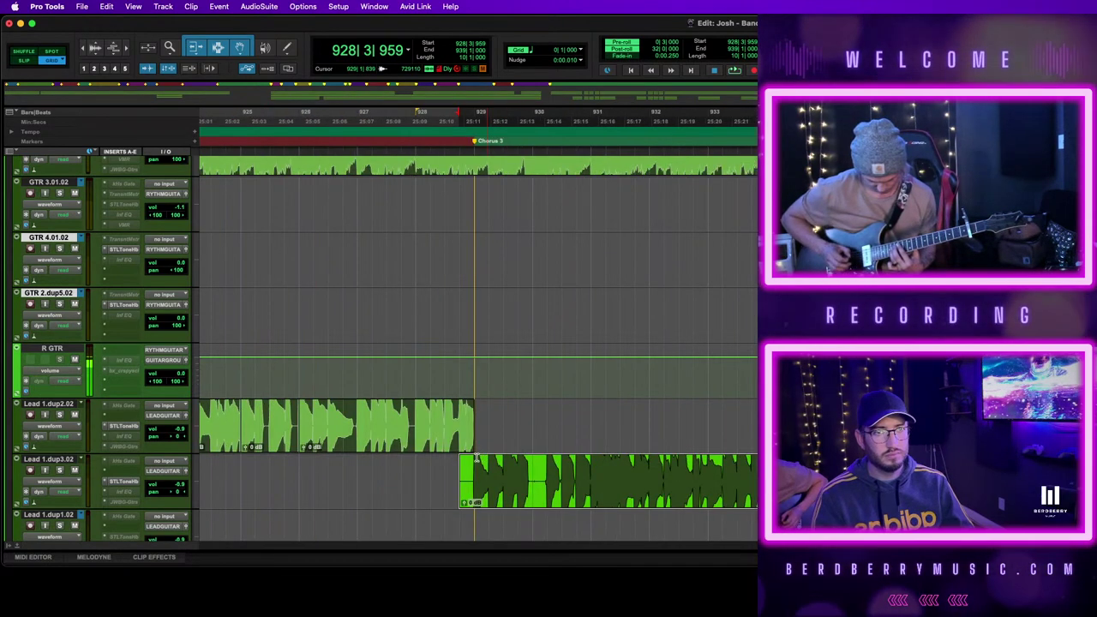
scroll(477, 458, left, 10)
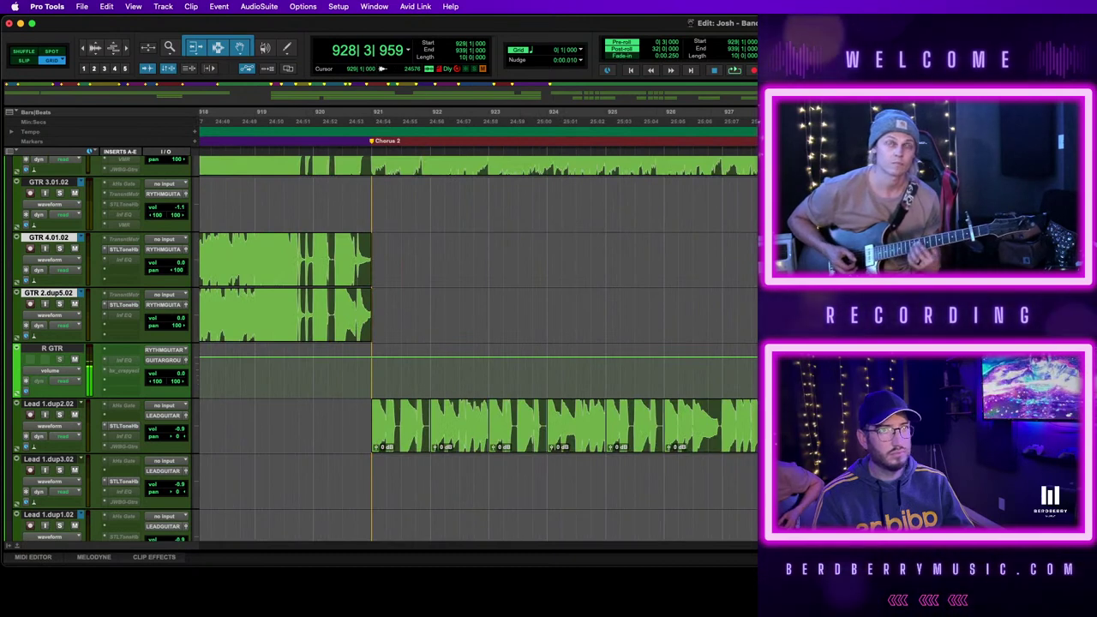
scroll(476, 426, right, 12)
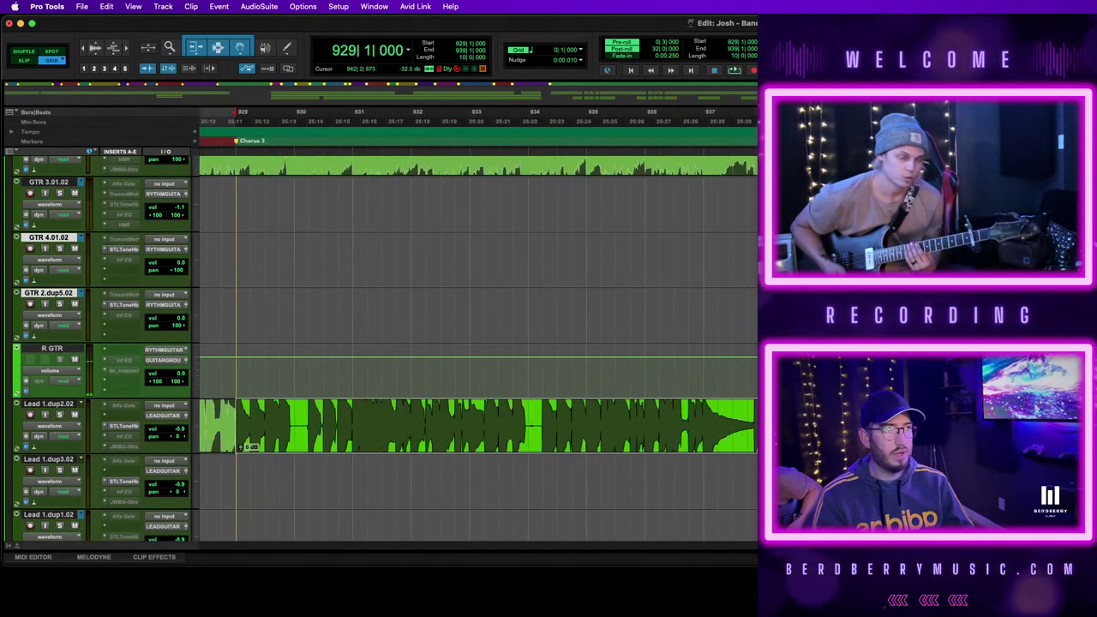
key(t)
scroll(476, 426, right, 8)
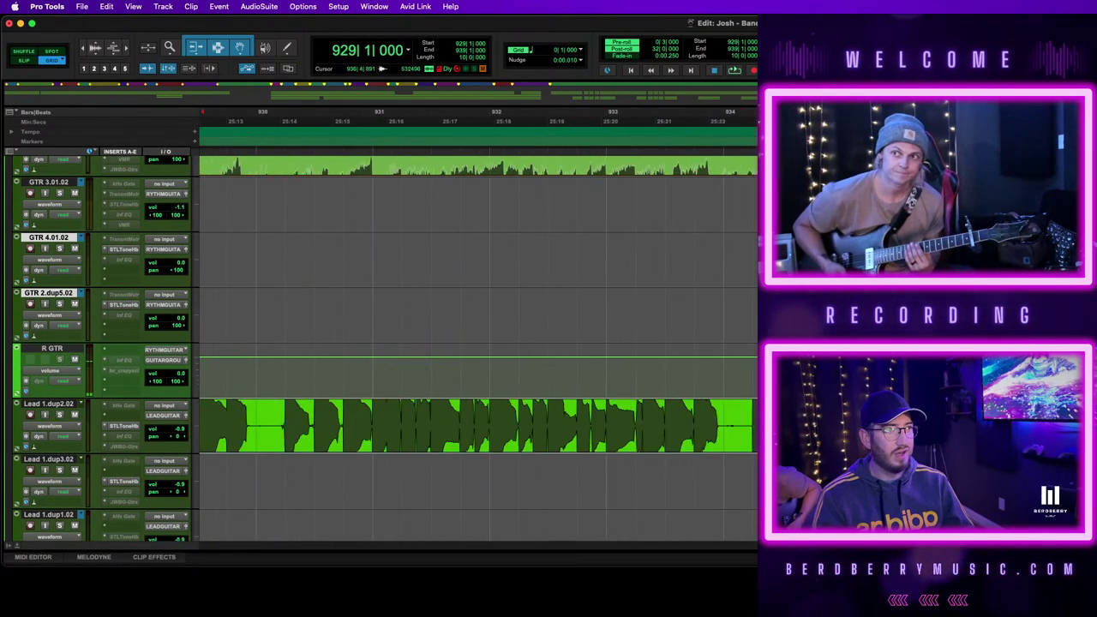
Record a Heavy Outro guitar take on Audio 3 from 938|4|000 and play it back
scroll(477, 347, up, 8)
click(1096, 346)
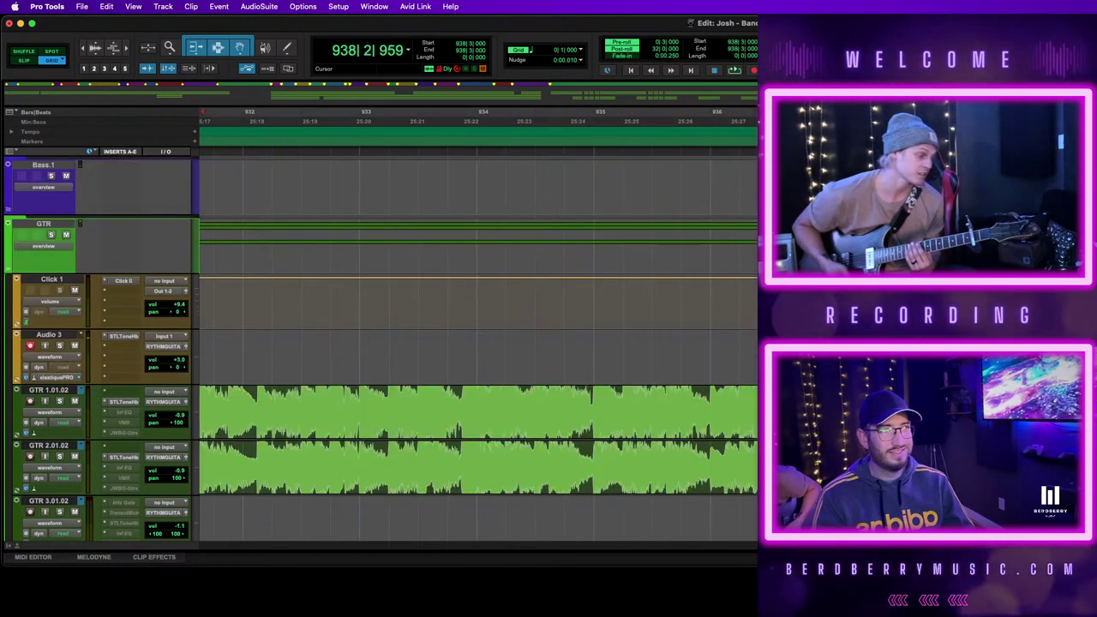
key(r)
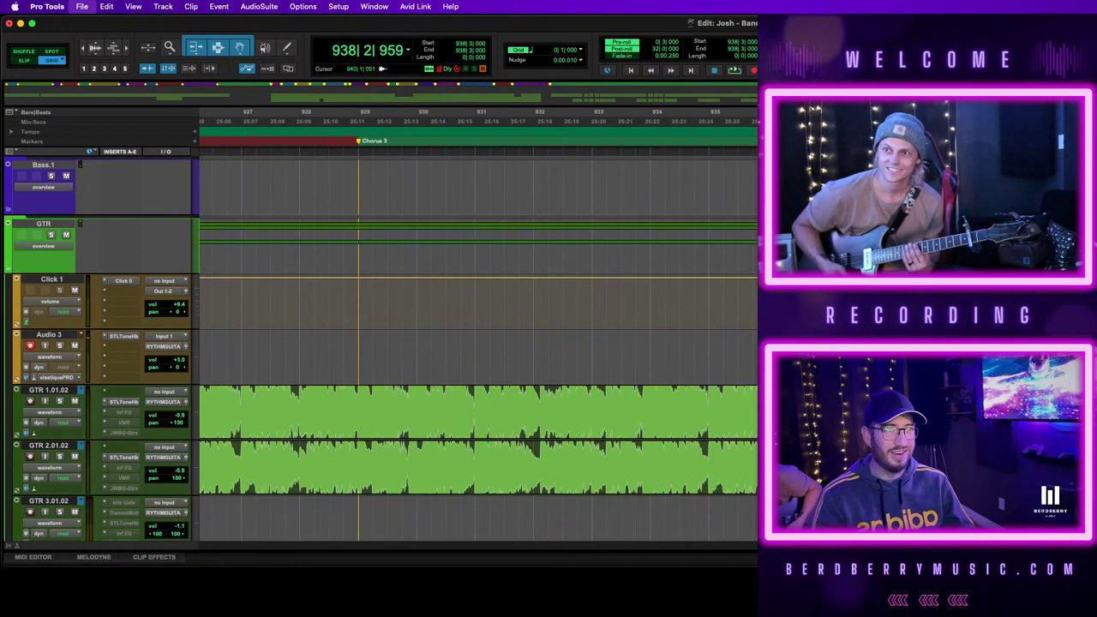
click(935, 356)
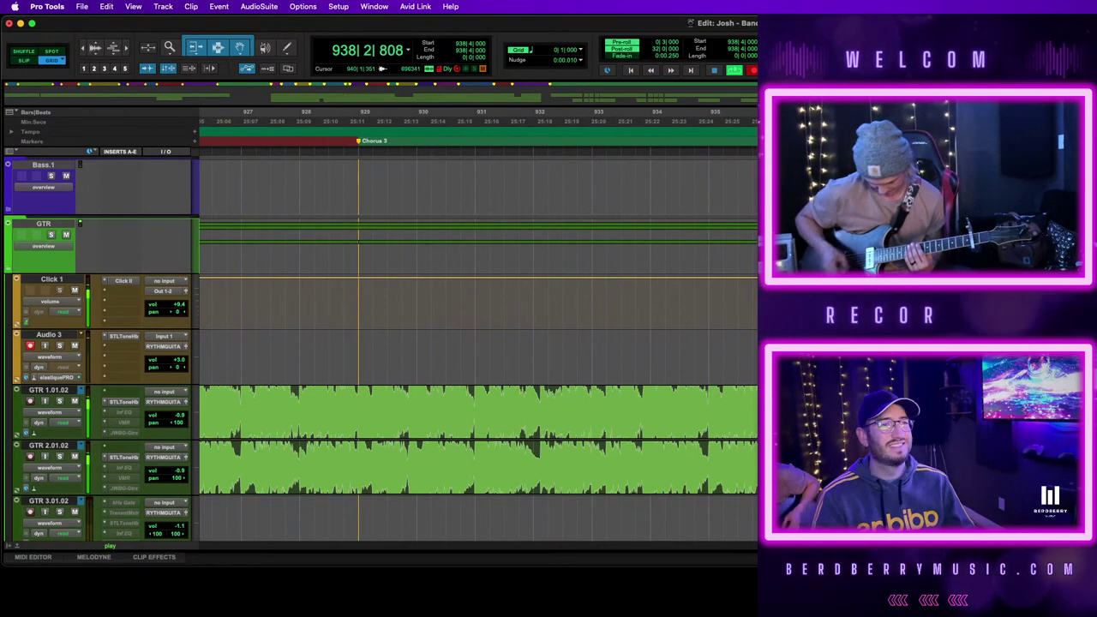
key(t)
key(t)
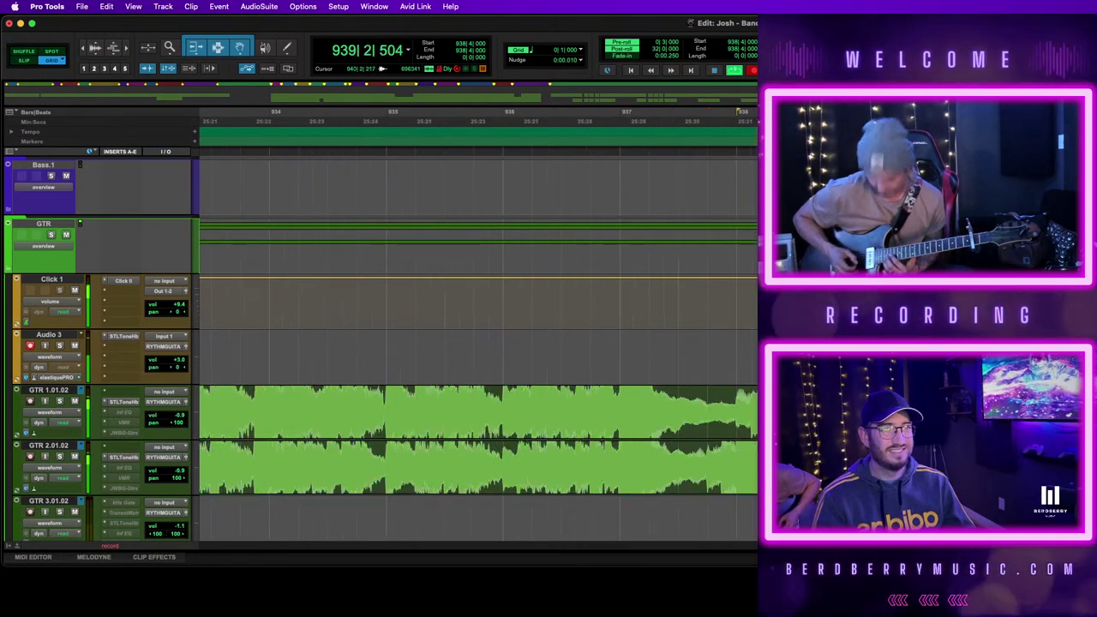
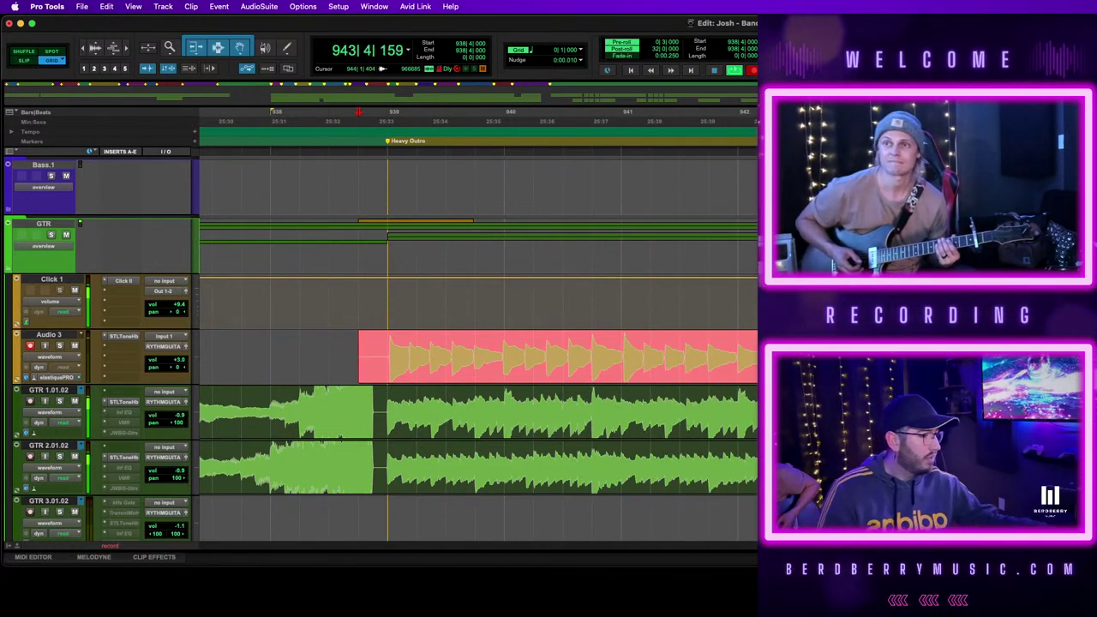
key(space)
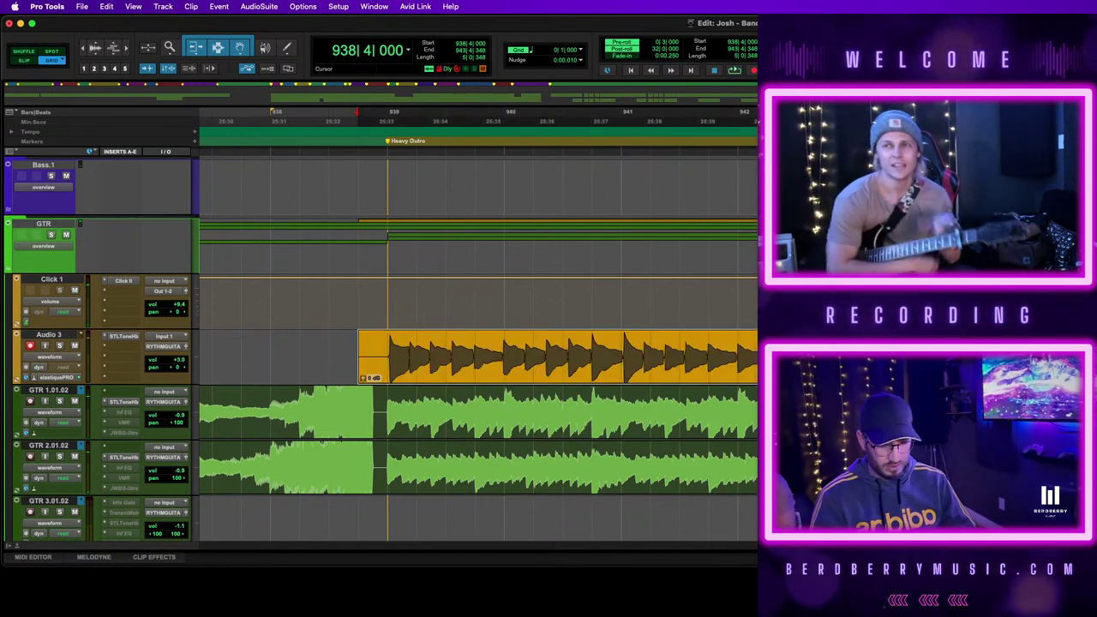
key(alt+0)
key(Return)
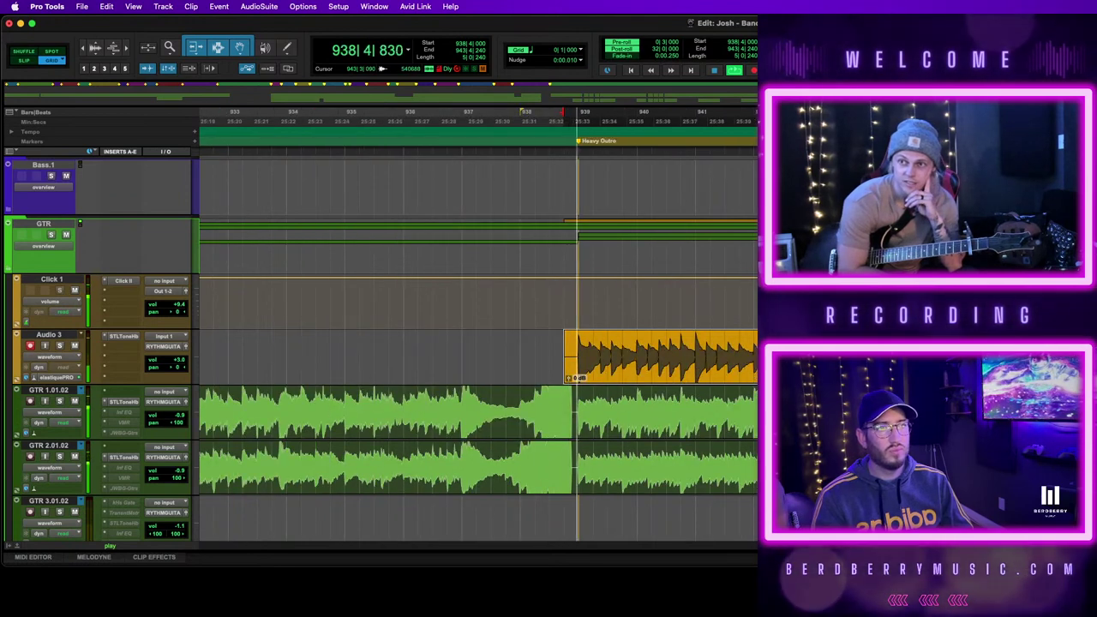
key(space)
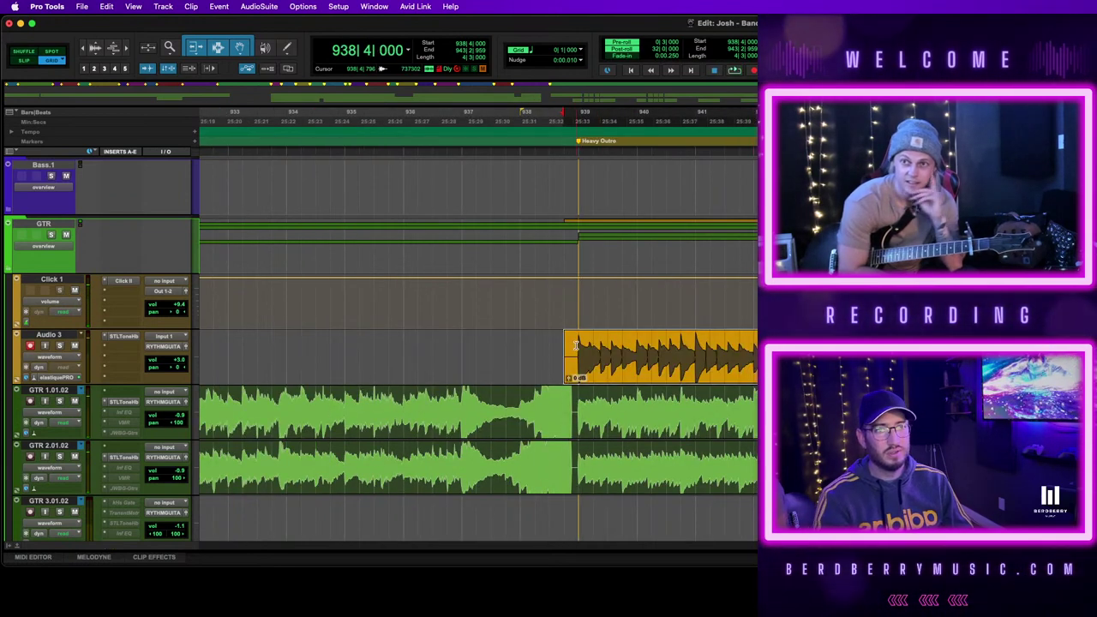
Trim the start of the Heavy Outro take to 939|1|000 and move it from Audio 3 to the Lead 1.dup2.02 track
drag(577, 345, 549, 345)
key(BackSpace)
click(645, 372)
drag(645, 372, 659, 490)
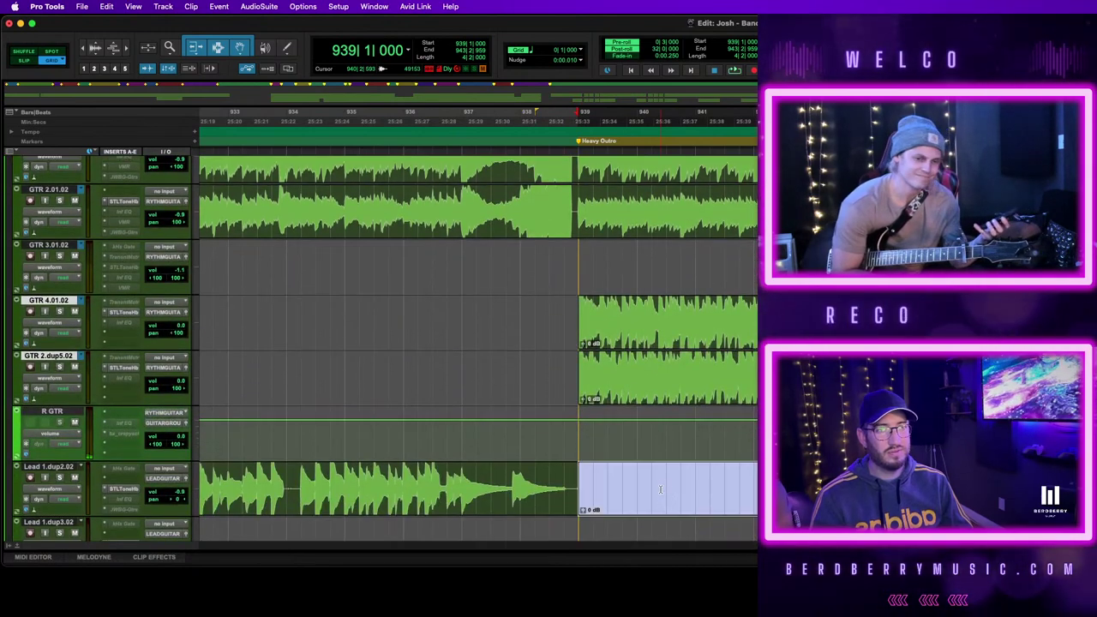
Show the playlists of GTR 4.01.02 and GTR 2.dup5.02 and copy all GTR 4.01.02 clips from 855|1|000 onward to playlist GTR 4.1
key(r)
key(r)
scroll(717, 490, down, 2)
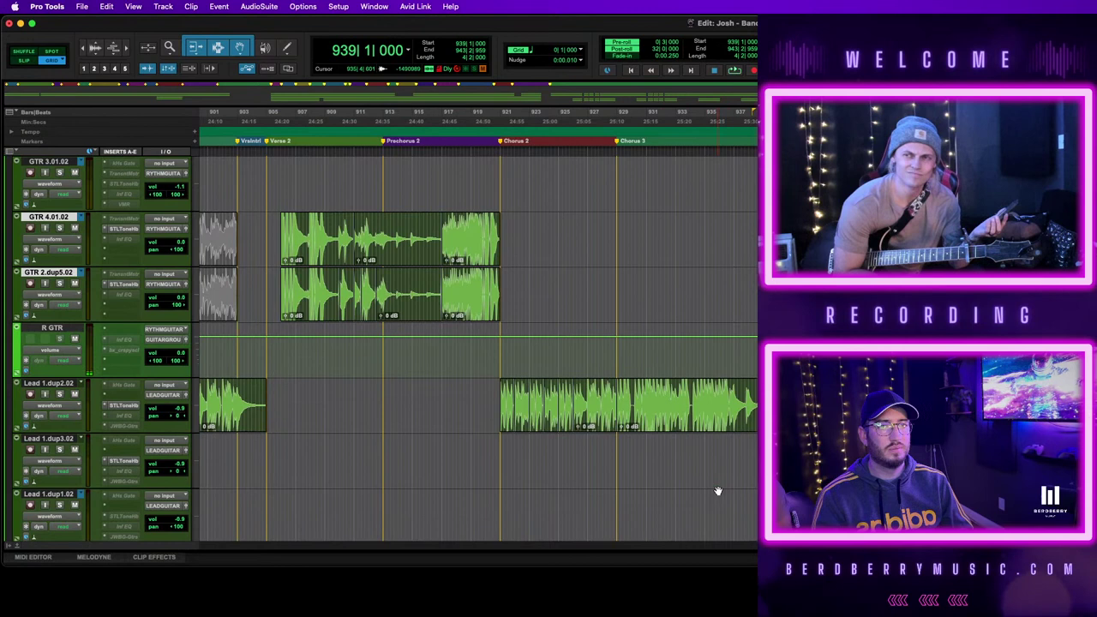
click(718, 491)
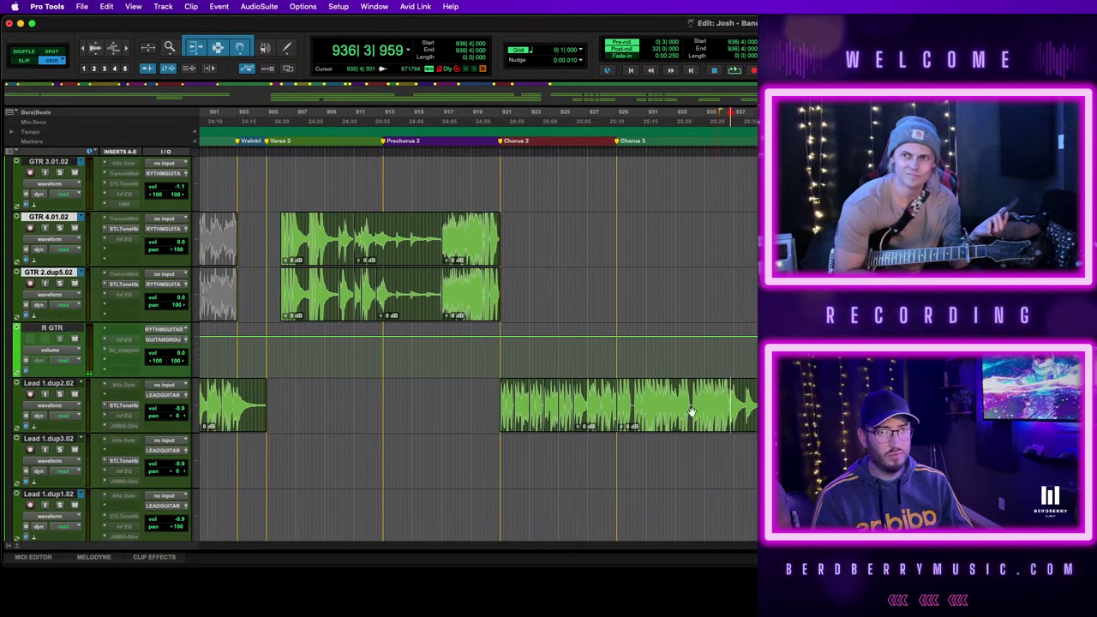
scroll(660, 435, down, 1)
scroll(660, 435, left, 3)
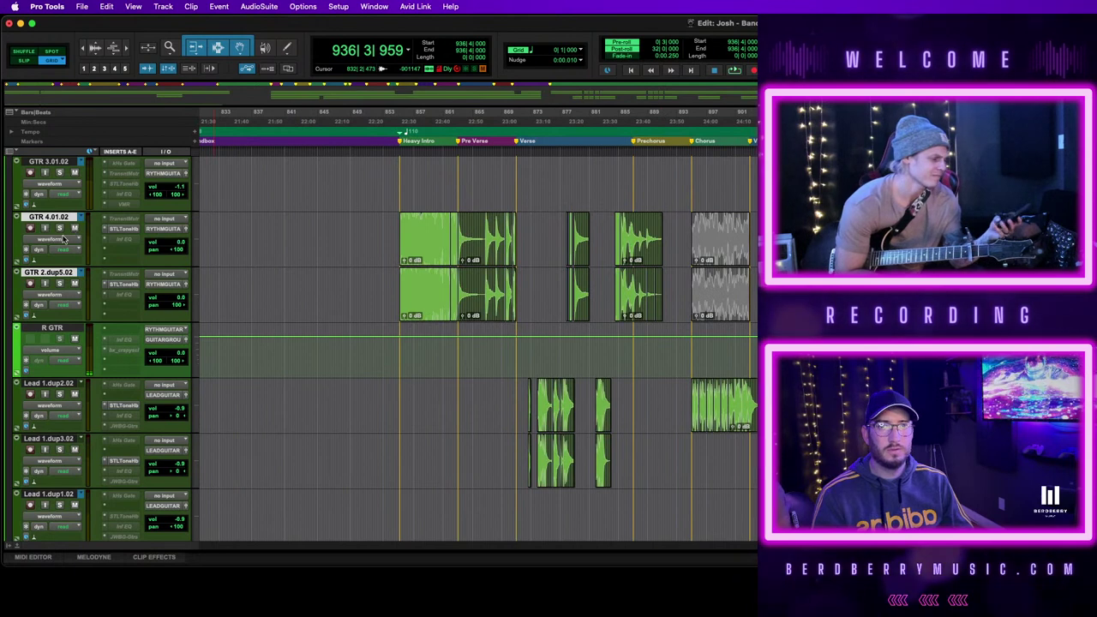
click(62, 239)
click(426, 254)
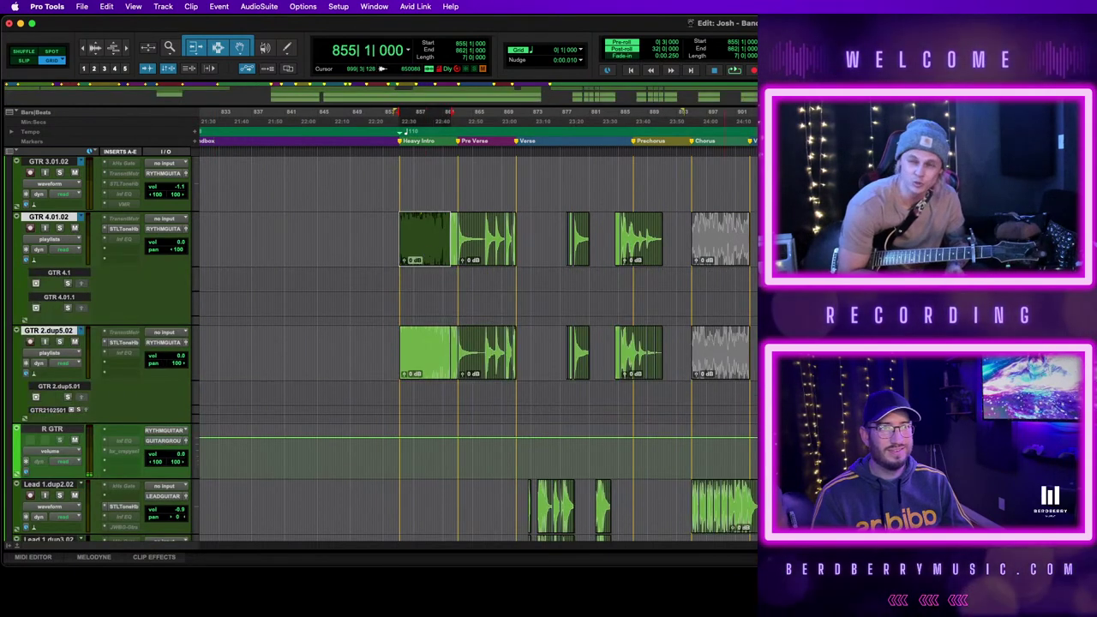
shift+click(1083, 239)
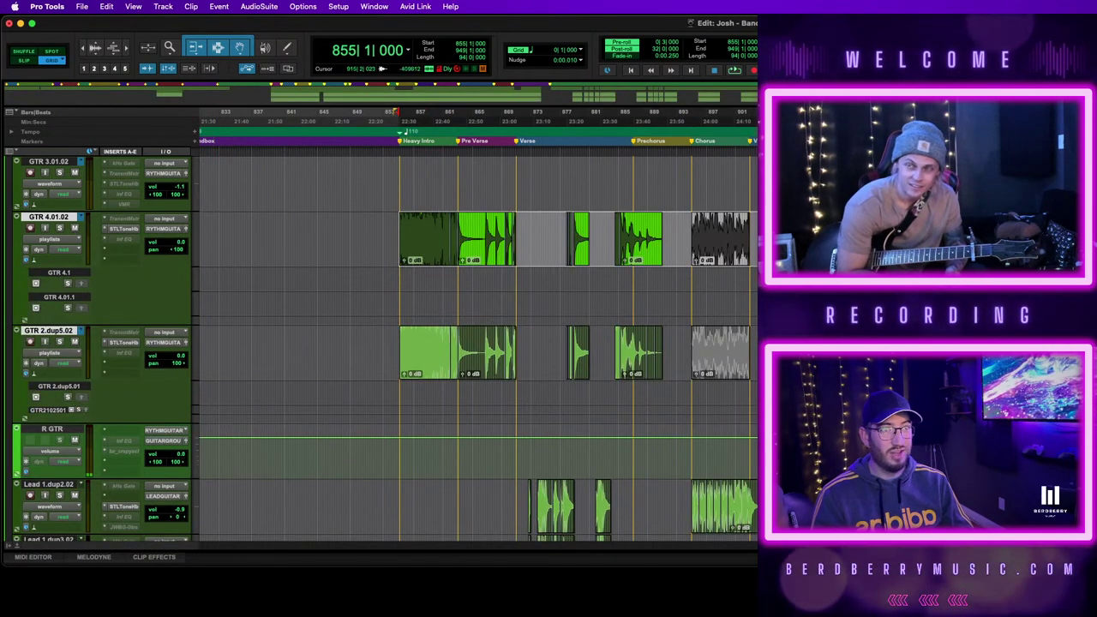
drag(833, 240, 832, 278)
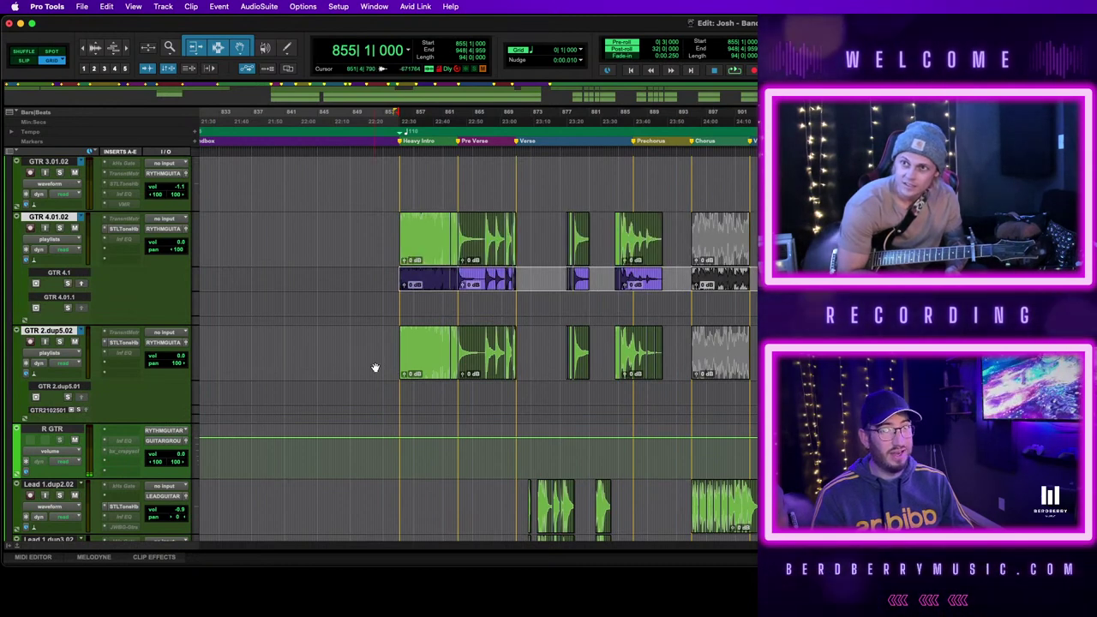
Copy all GTR 2.dup5.02 clips from 855|1|000 onward to playlist GTR 2.dup5.01 and return both guitar tracks to waveform view
click(435, 367)
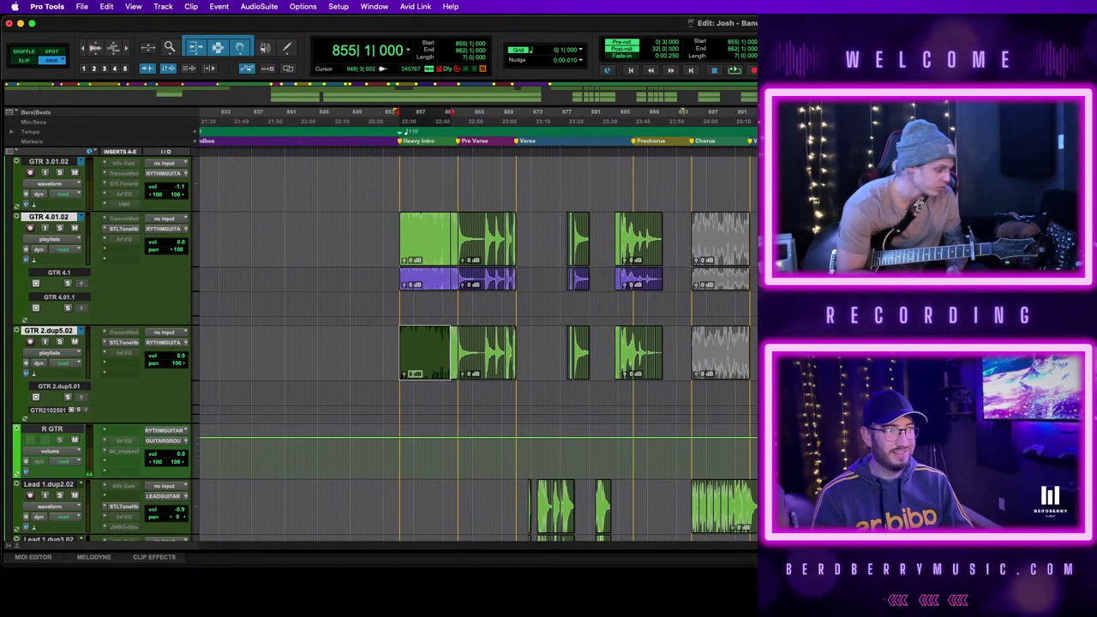
key(shift+Return)
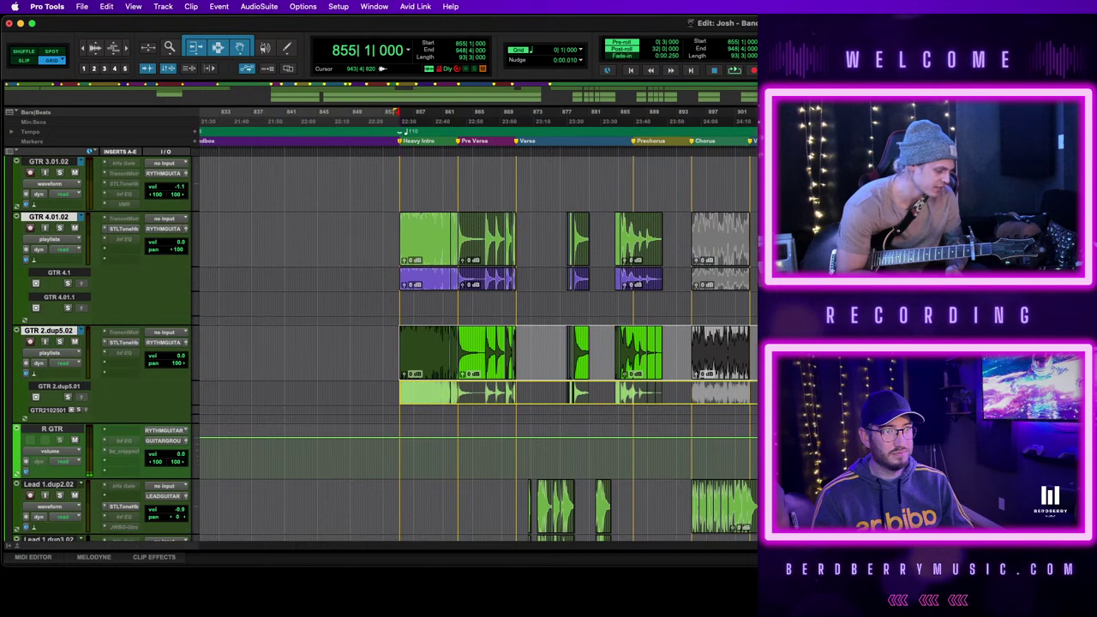
drag(1054, 392, 1053, 392)
click(53, 239)
click(54, 269)
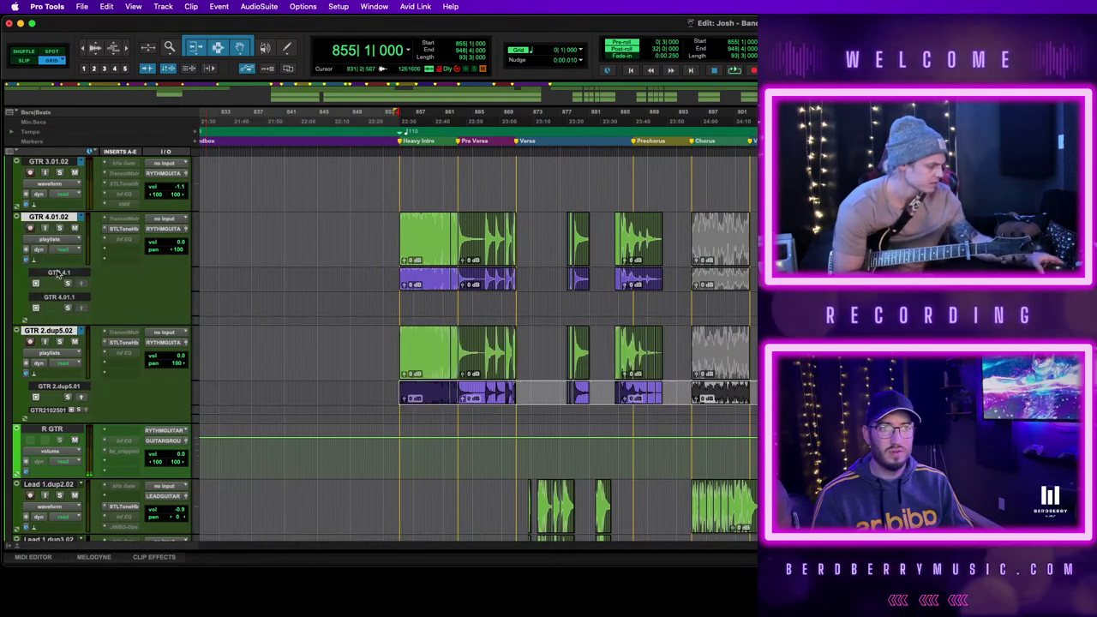
Copy all clips on Lead 1.dup2.02 and Lead 1.dup3.02 to their alternate playlists and return both tracks to waveform view
scroll(470, 288, down, 2)
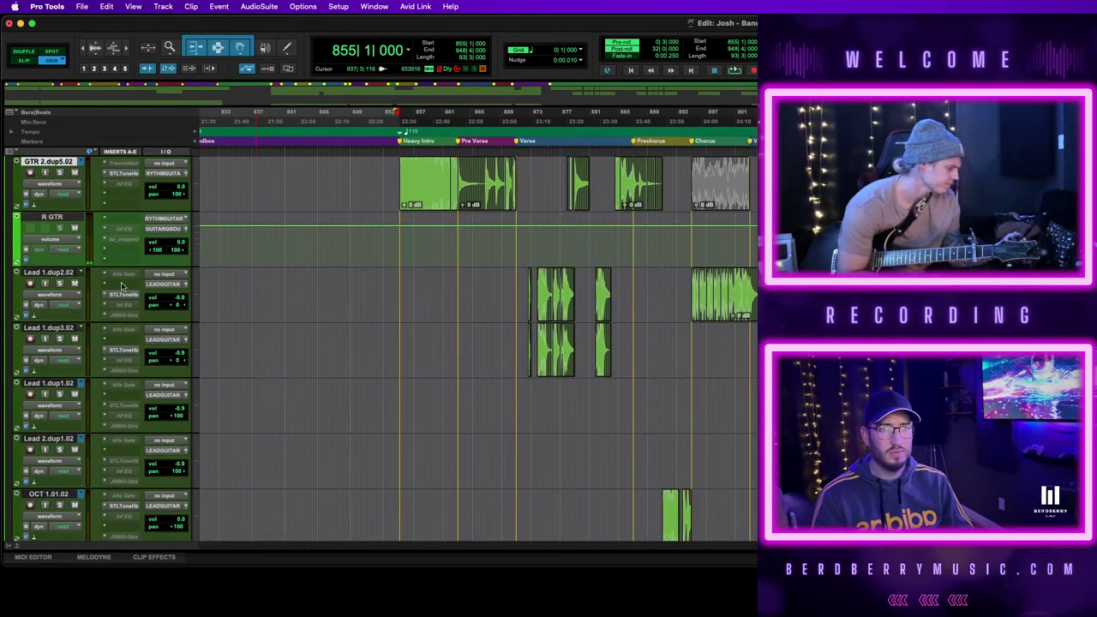
click(55, 272)
shift+click(58, 329)
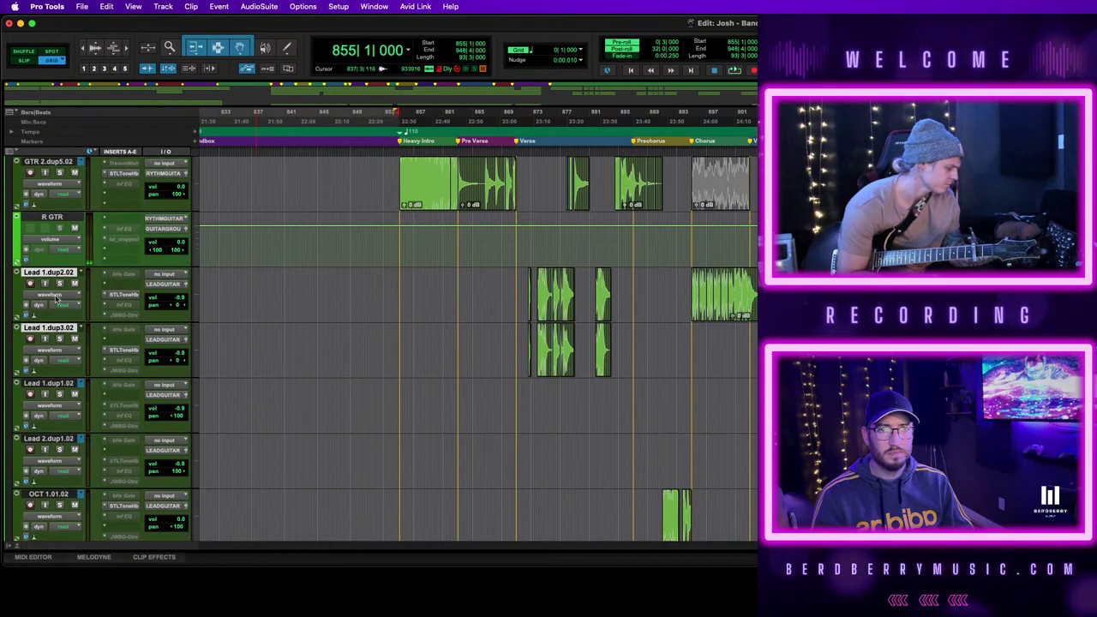
alt+shift+click(55, 297)
click(55, 264)
drag(495, 292, 1081, 351)
drag(982, 369, 981, 392)
click(53, 296)
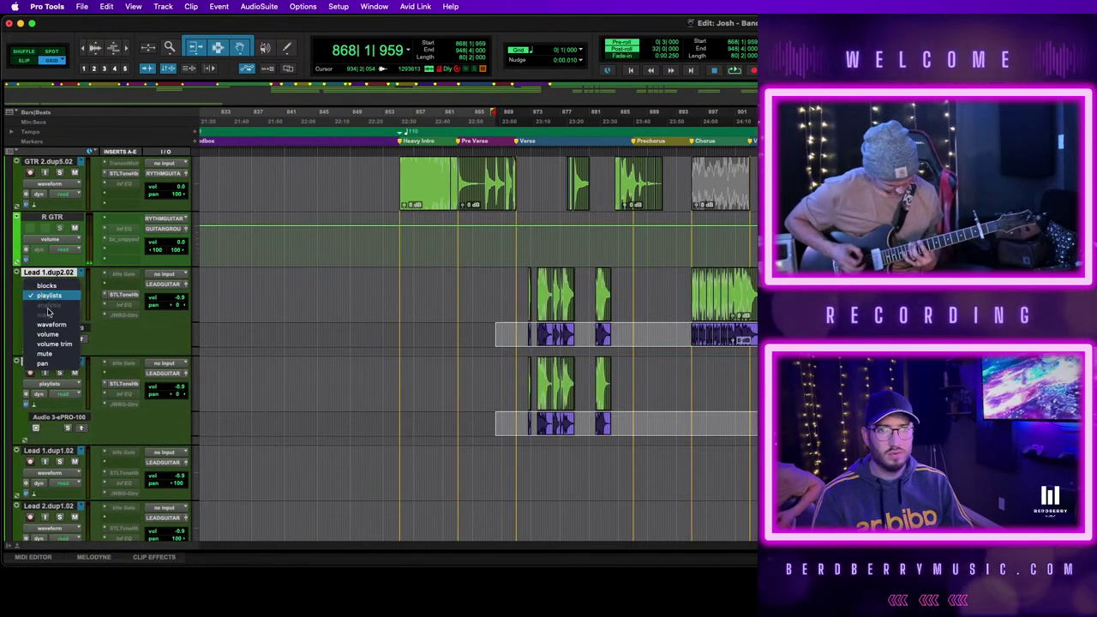
click(55, 322)
Copy the Prechorus clips on OCT 1.01.02 and OCT 2.01.02 to playlists OCT 1.1 and OCT 2.1, and return both tracks to waveform view
key(ctrl+super+Left)
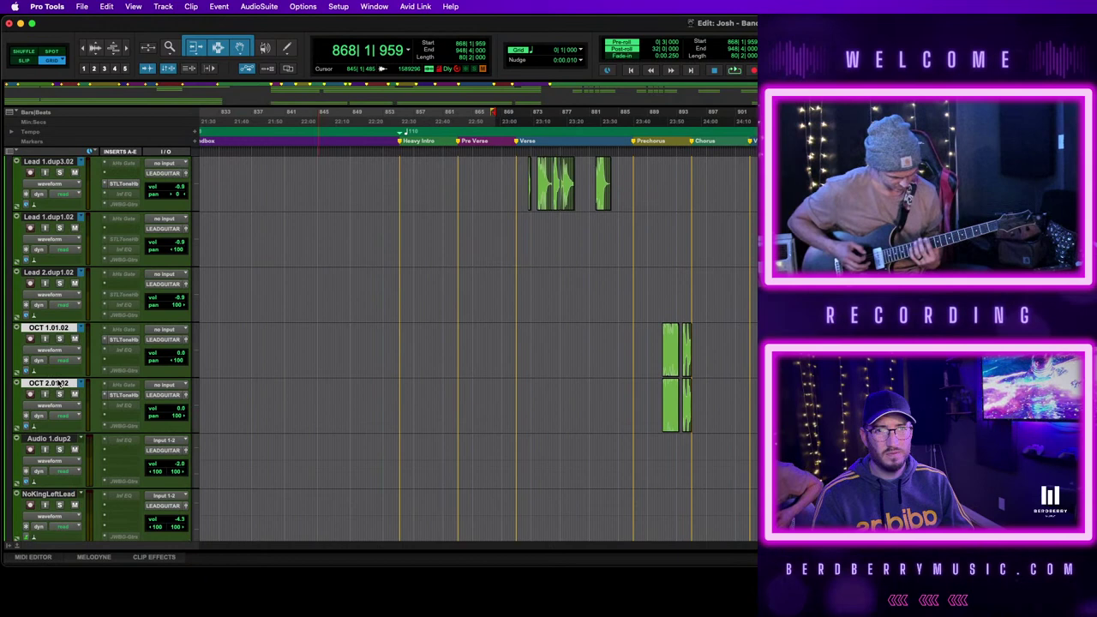
click(54, 350)
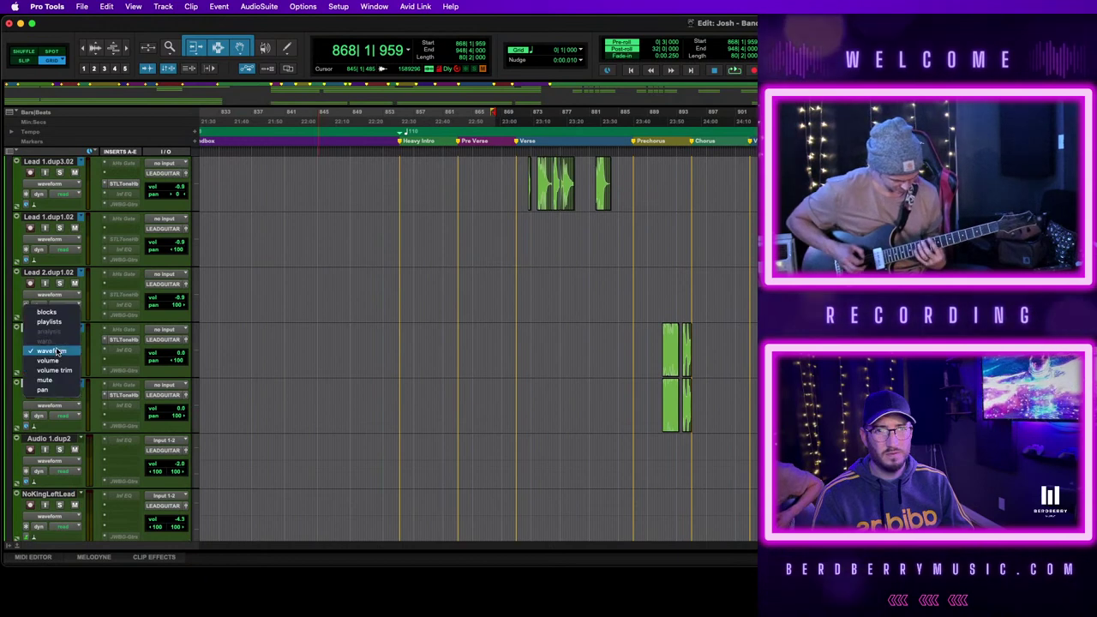
click(57, 322)
key(ctrl+super+Right)
drag(655, 329, 714, 491)
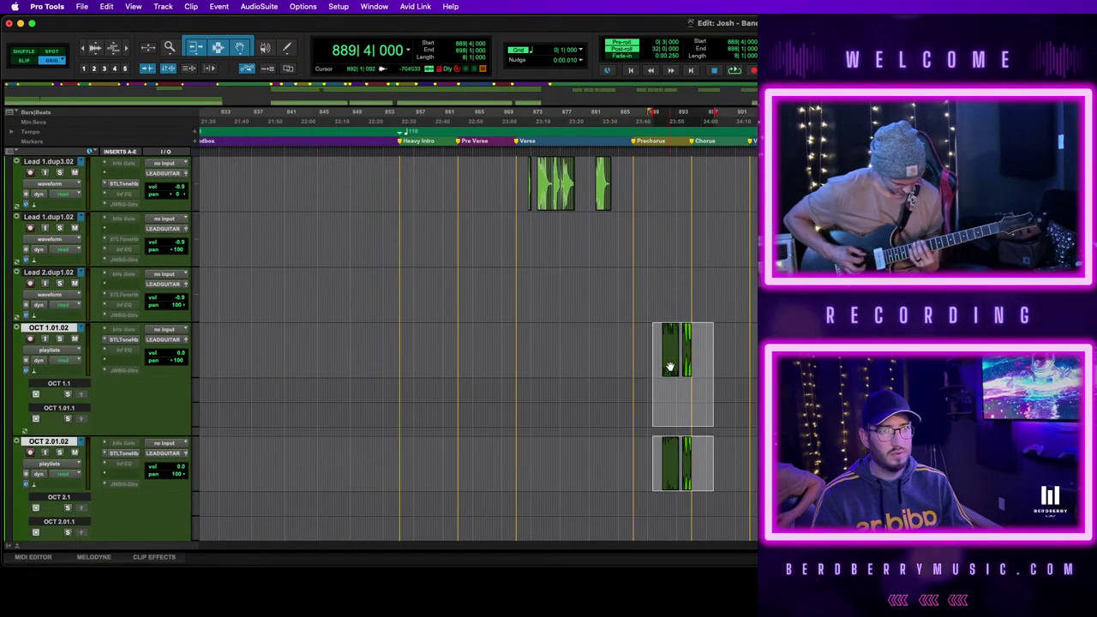
drag(670, 366, 670, 392)
click(53, 350)
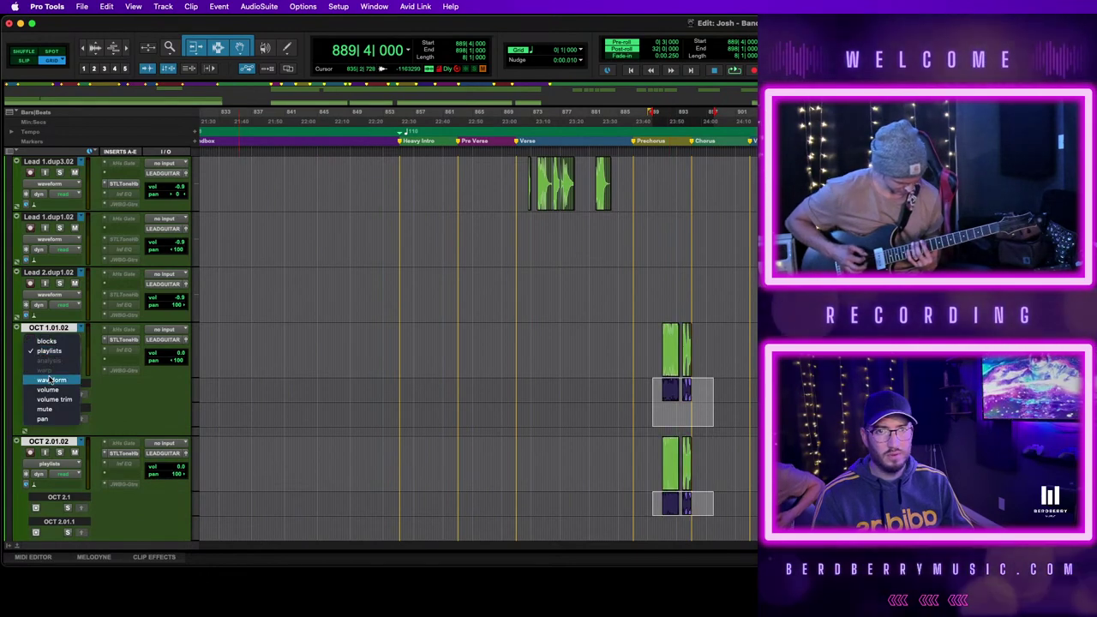
click(49, 379)
Select all clips on GTR 4.01.02 and GTR 2.dup5.02 from 855|1|000 to 956|4|000 and apply fades to them
scroll(717, 375, down, 3)
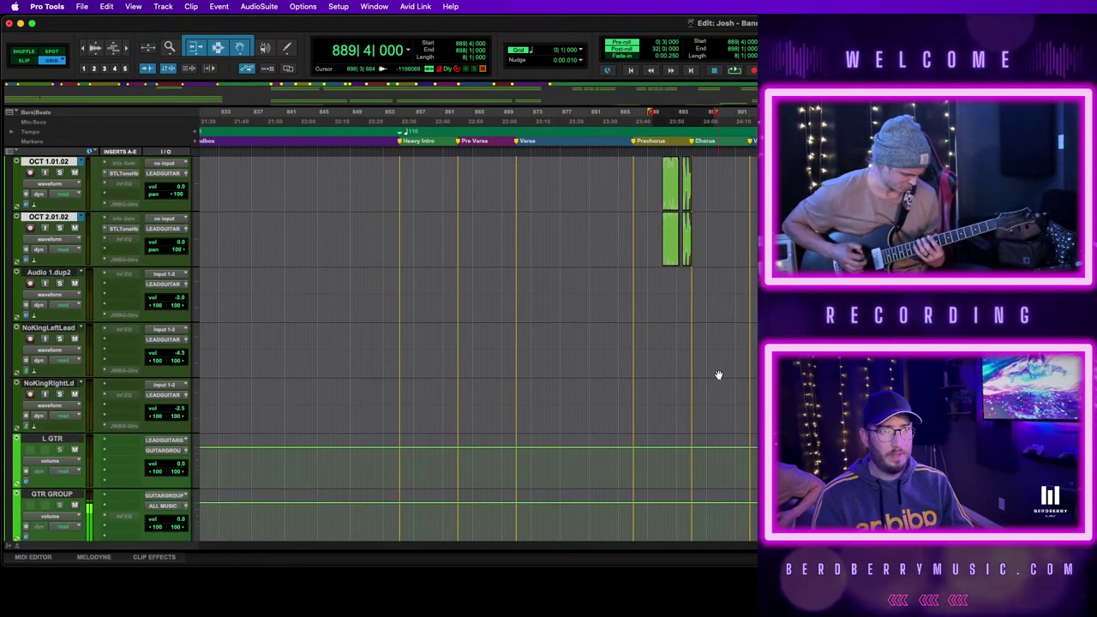
scroll(717, 374, up, 9)
scroll(717, 374, up, 5)
scroll(717, 375, down, 2)
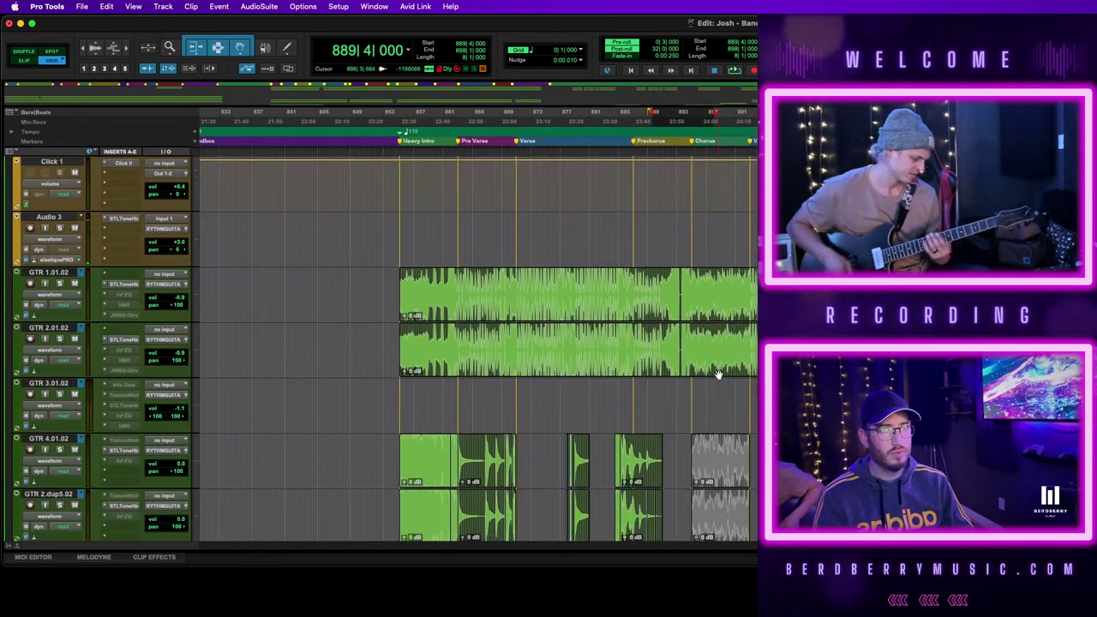
click(727, 358)
key(semicolon)
key(semicolon)
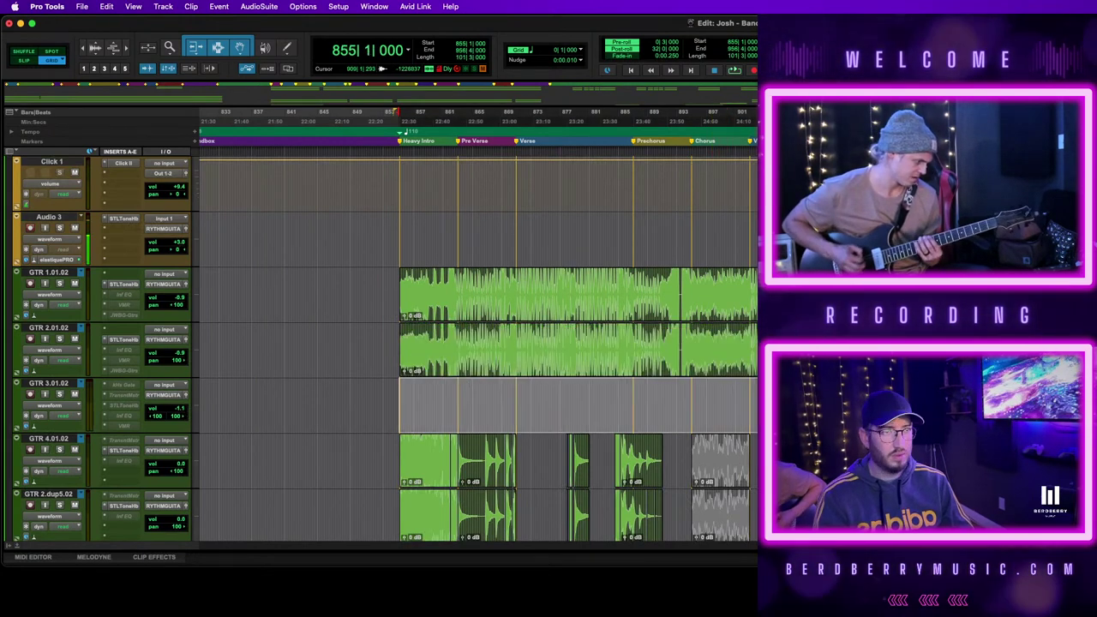
scroll(727, 359, down, 2)
scroll(476, 366, down, 1)
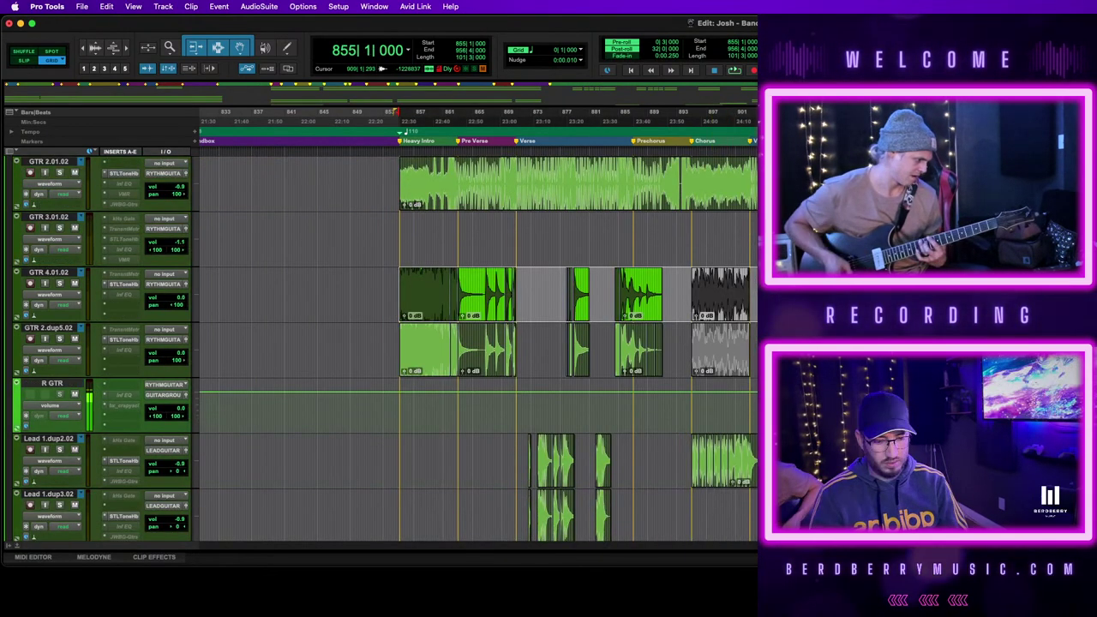
key(shift+semicolon)
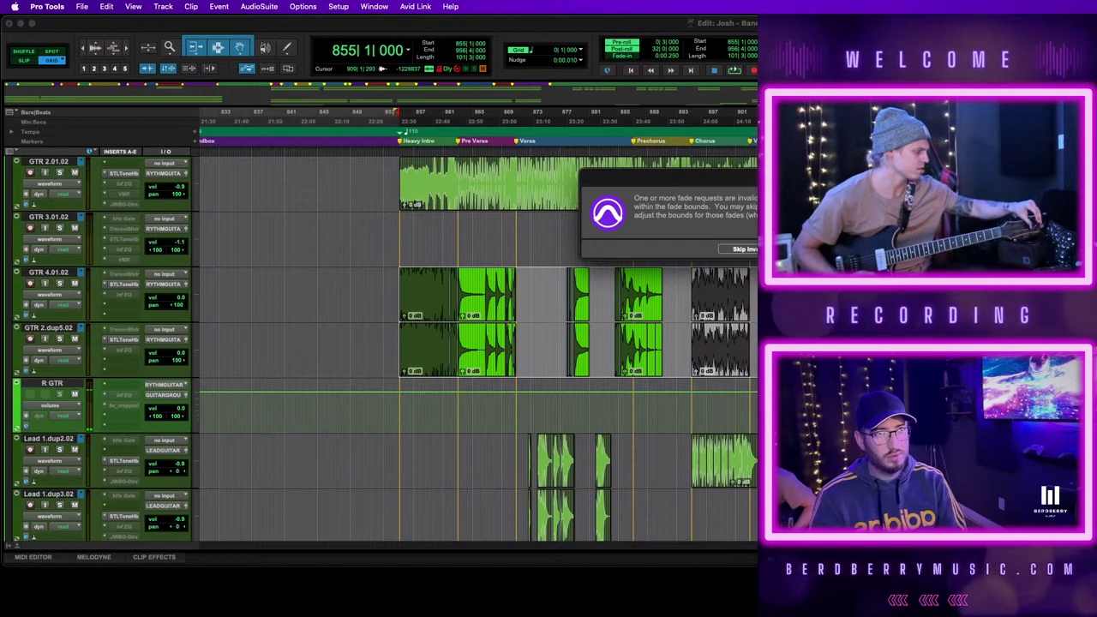
Consolidate the GTR 4.01.02 and GTR 2.dup5.02 clips from 855|1|000 to 894|3|000 into one clip per track
drag(683, 283, 485, 334)
click(426, 304)
shift+click(688, 285)
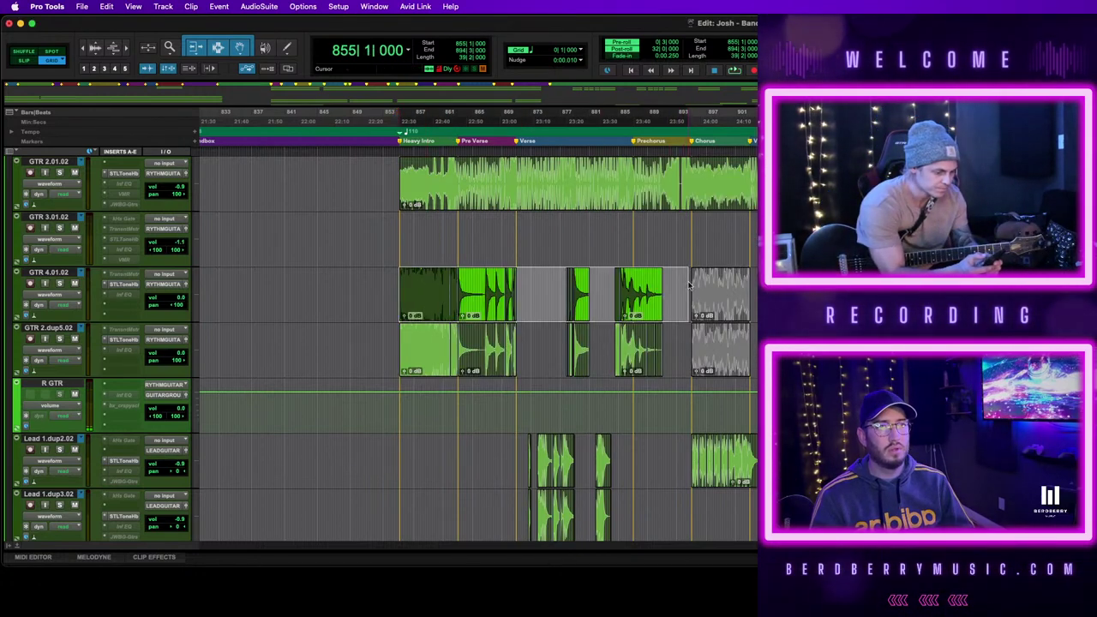
shift+click(679, 345)
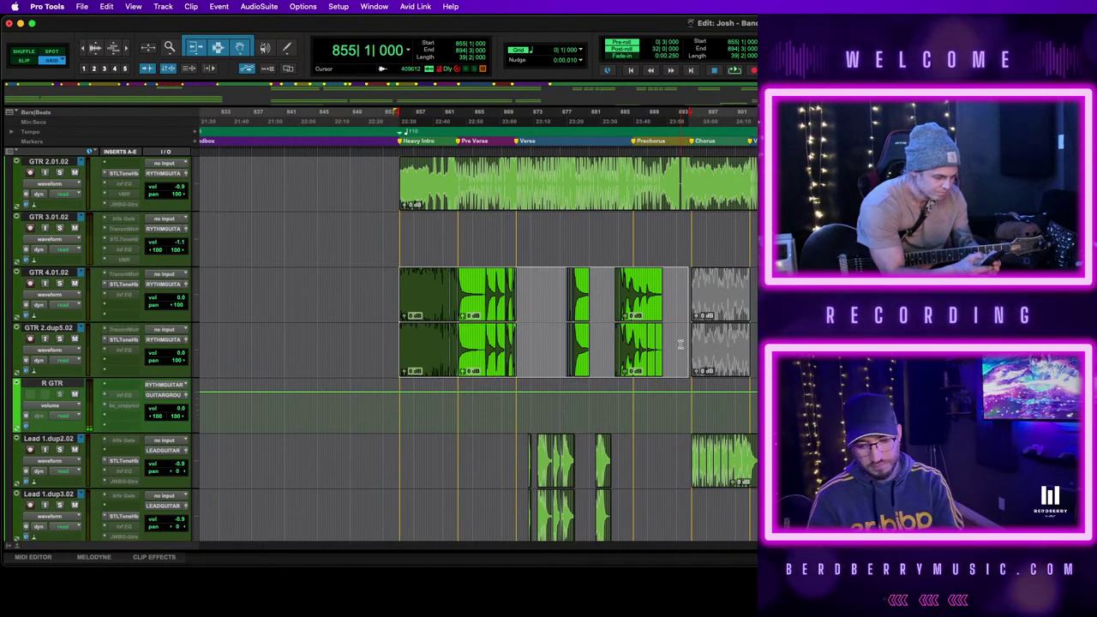
key(alt+shift+3)
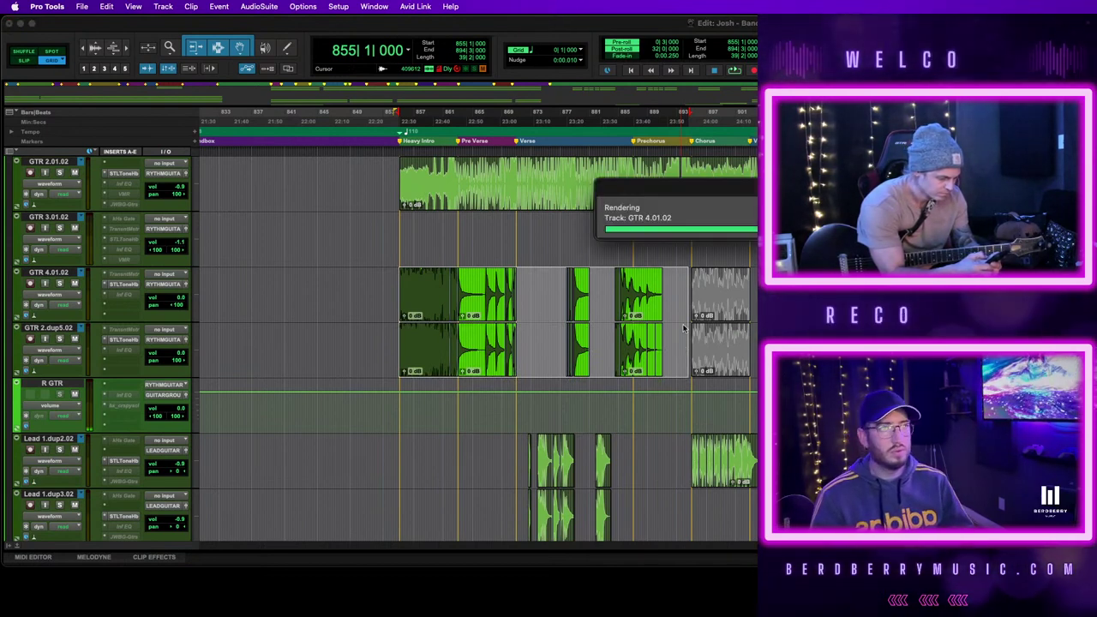
Unmute the Chorus clips on GTR 4.01.02 and GTR 2.dup5.02 from 895|1|000 to 903|1|000
click(737, 311)
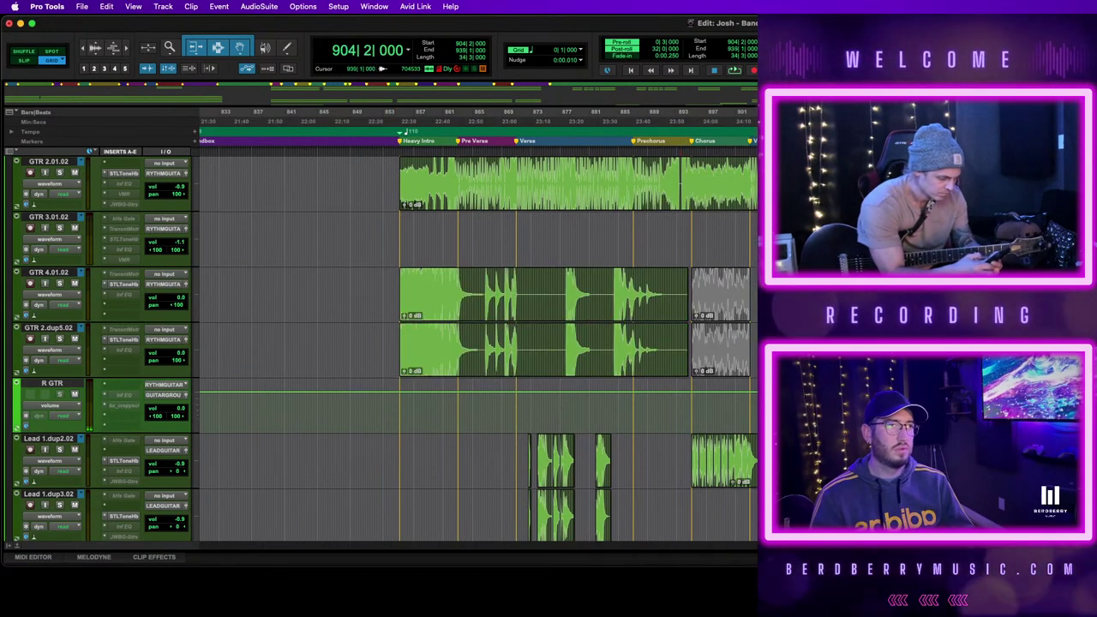
click(739, 312)
shift+click(730, 364)
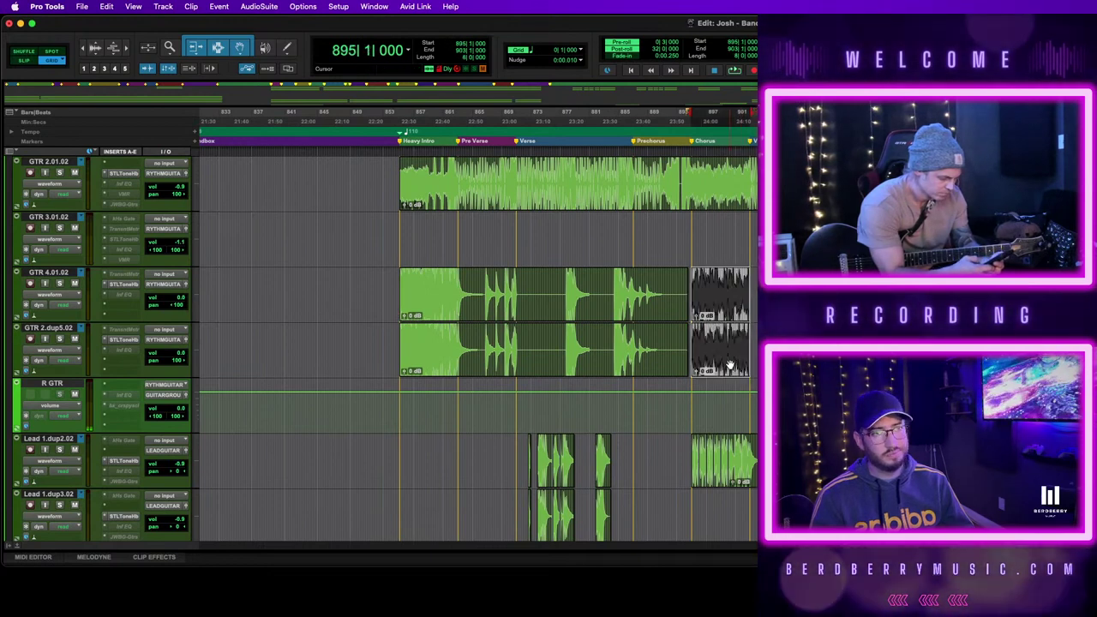
key(super+m)
Consolidate GTR 4.01.02 and GTR 2.dup5.02 from 855|1|000 to 956|4|000 into one clip per track
click(606, 300)
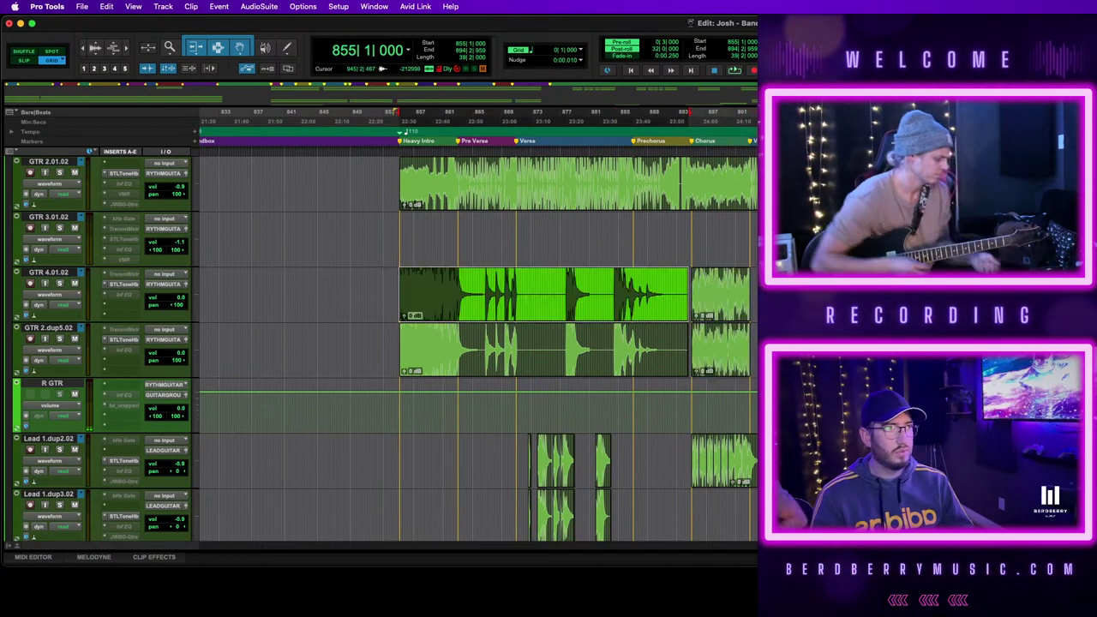
shift+click(719, 183)
key(alt+shift+3)
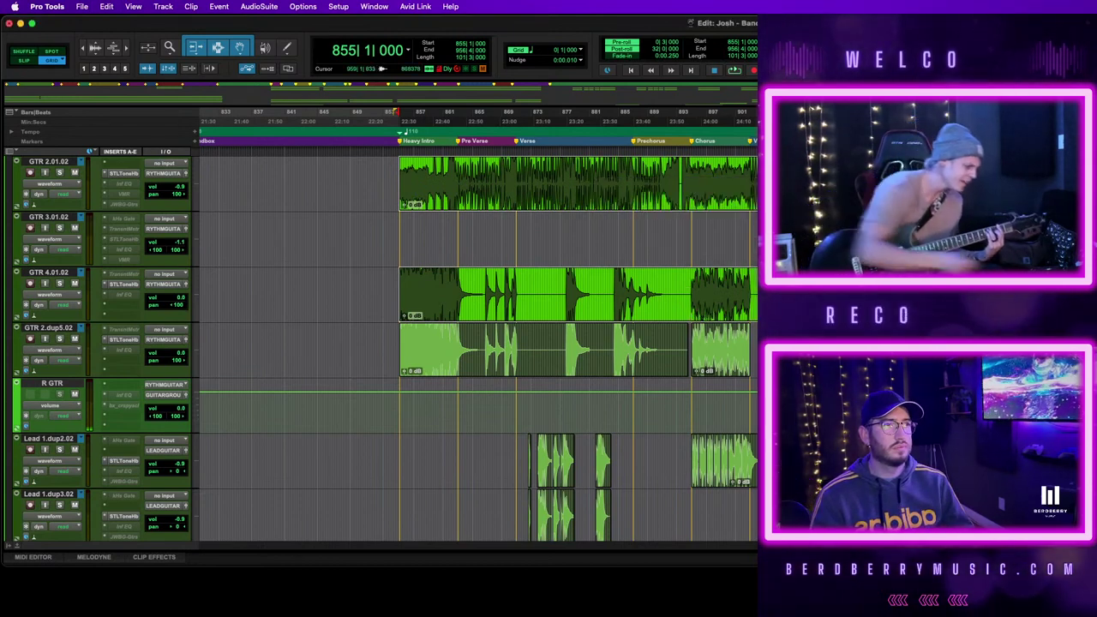
key(semicolon)
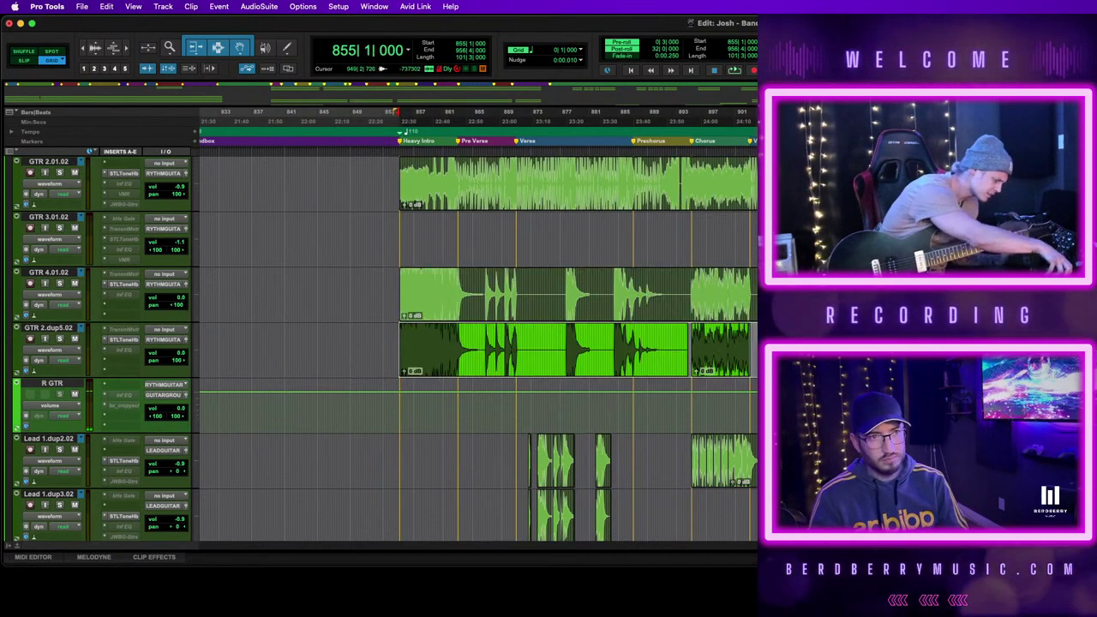
key(alt+shift+3)
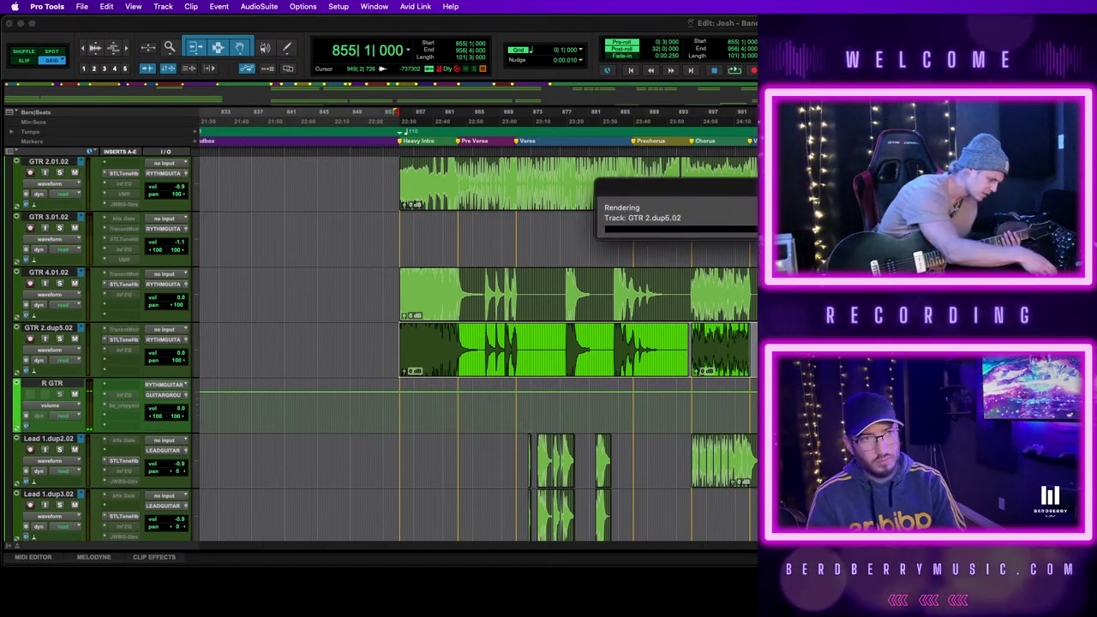
Separate and mute the Chorus section of GTR 4.01.02 and GTR 2.dup5.02 from 894|4|000 to 903|4|000
drag(691, 280, 755, 349)
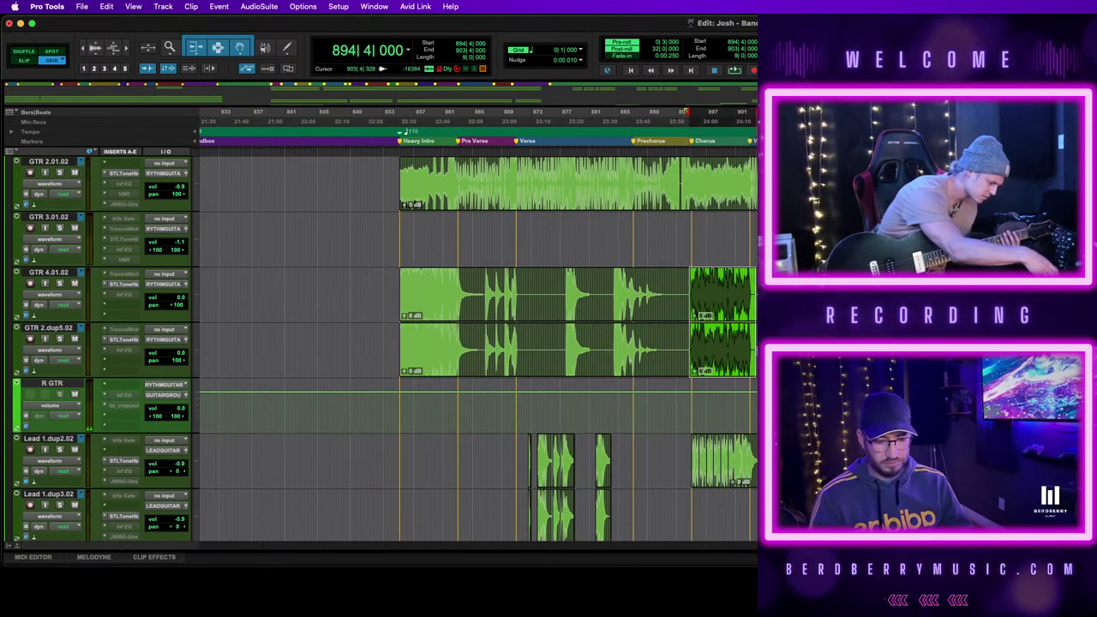
key(super+m)
scroll(754, 350, down, 1)
click(754, 301)
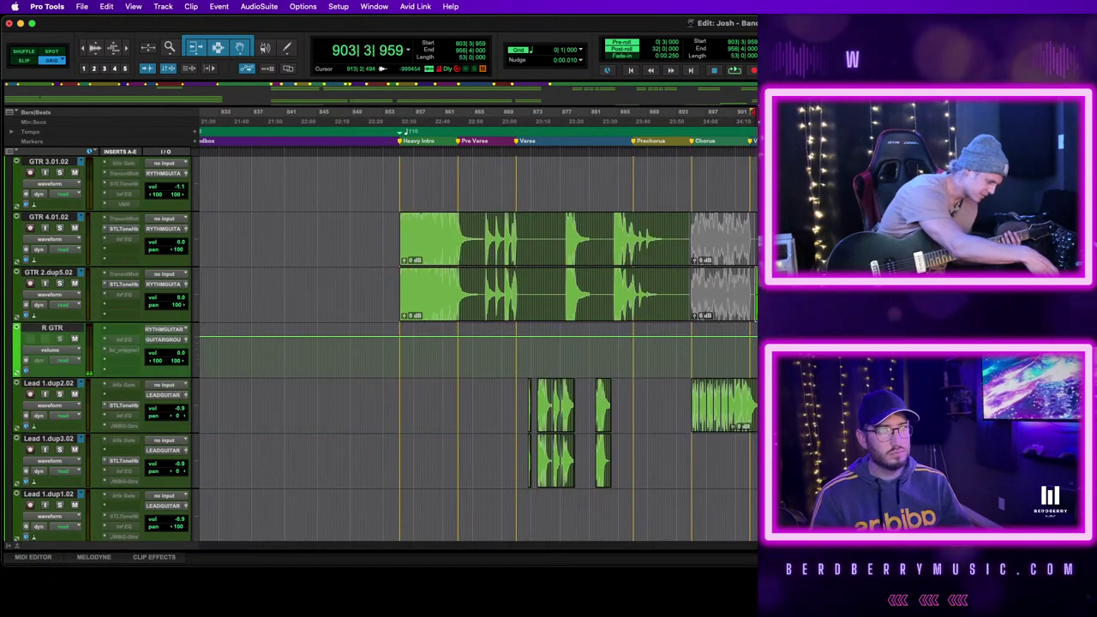
Consolidate Lead 1.dup2.02 and Lead 1.dup3.02 from 855|1|000 to 956|4|000 into one clip per track
click(632, 311)
key(semicolon)
key(semicolon)
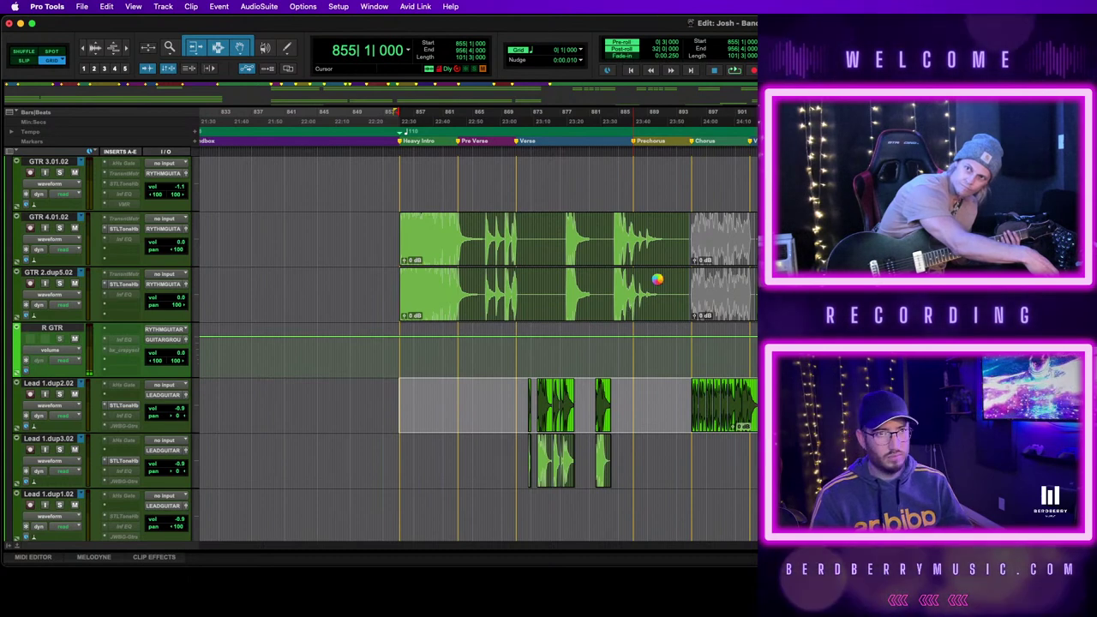
scroll(657, 279, down, 1)
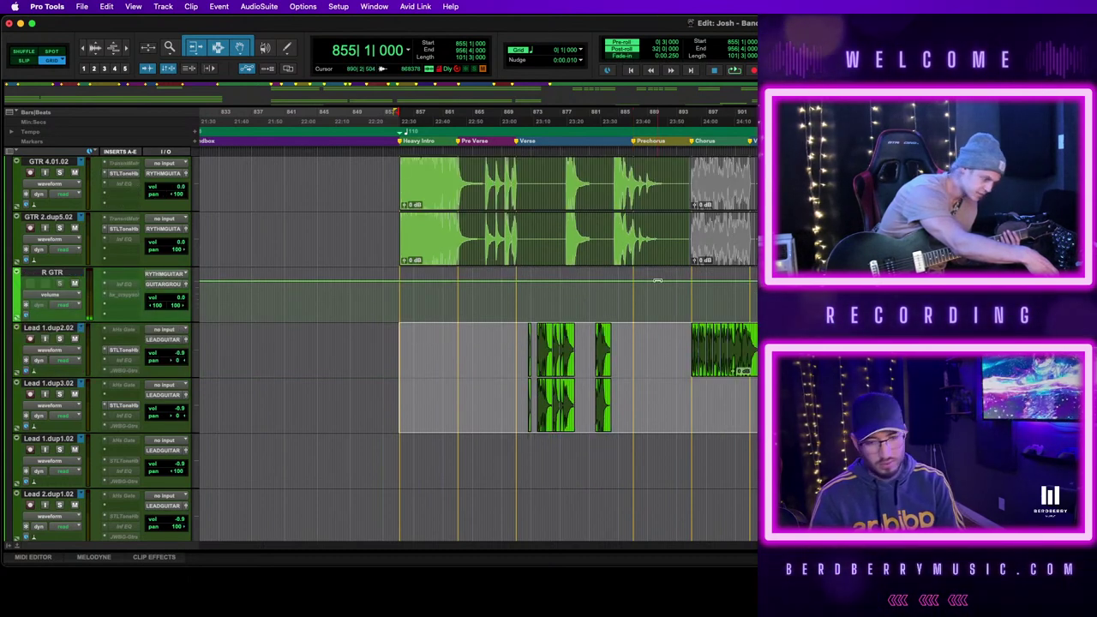
key(alt+shift+3)
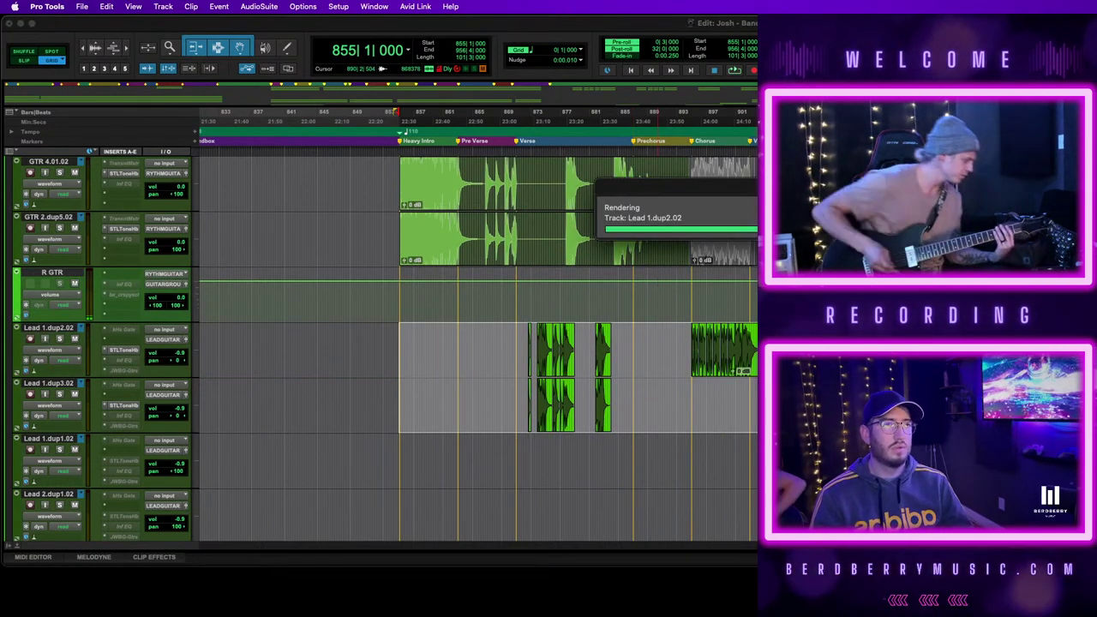
Consolidate OCT 1.01.02 and OCT 2.01.02 from 855|1|000 to 956|4|000 into one clip per track
scroll(750, 334, down, 3)
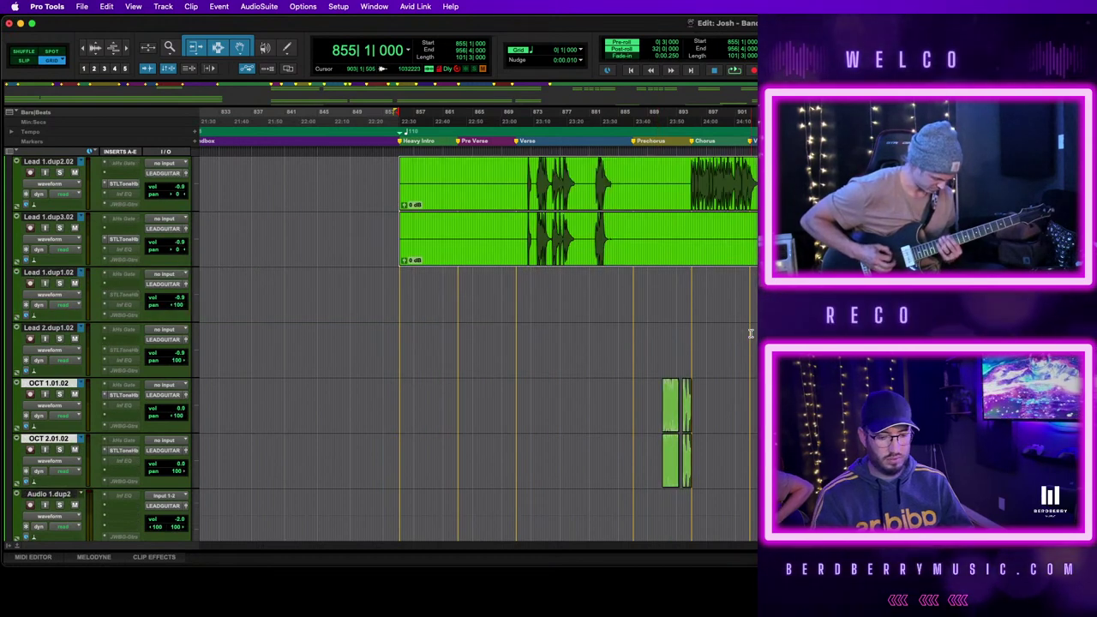
key(semicolon)
key(semicolon)
key(semicolon)
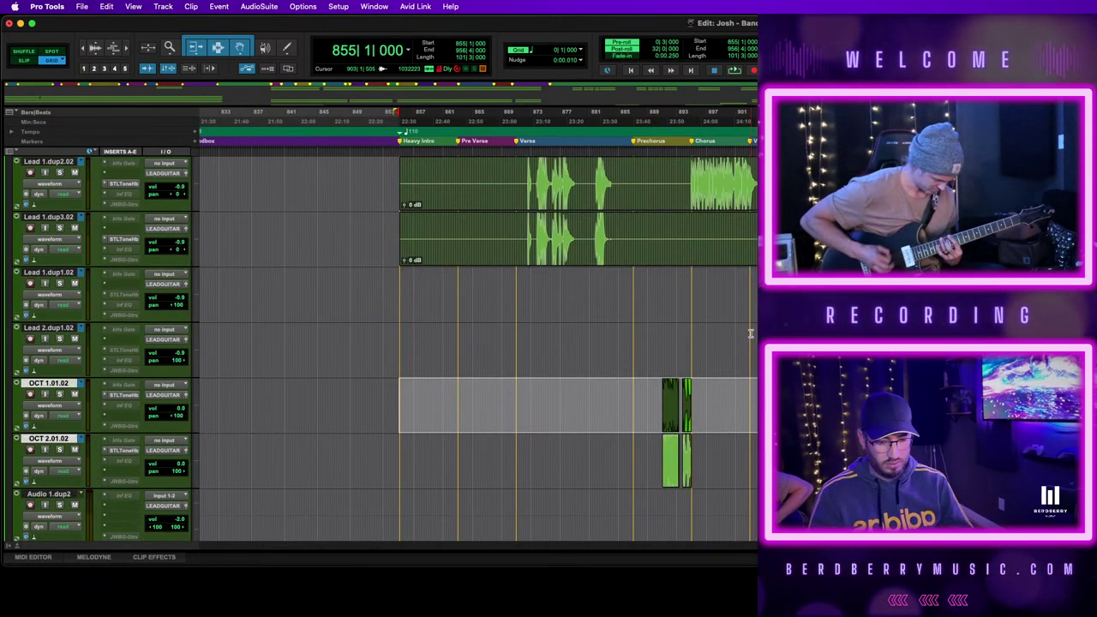
key(shift+semicolon)
key(alt+shift+3)
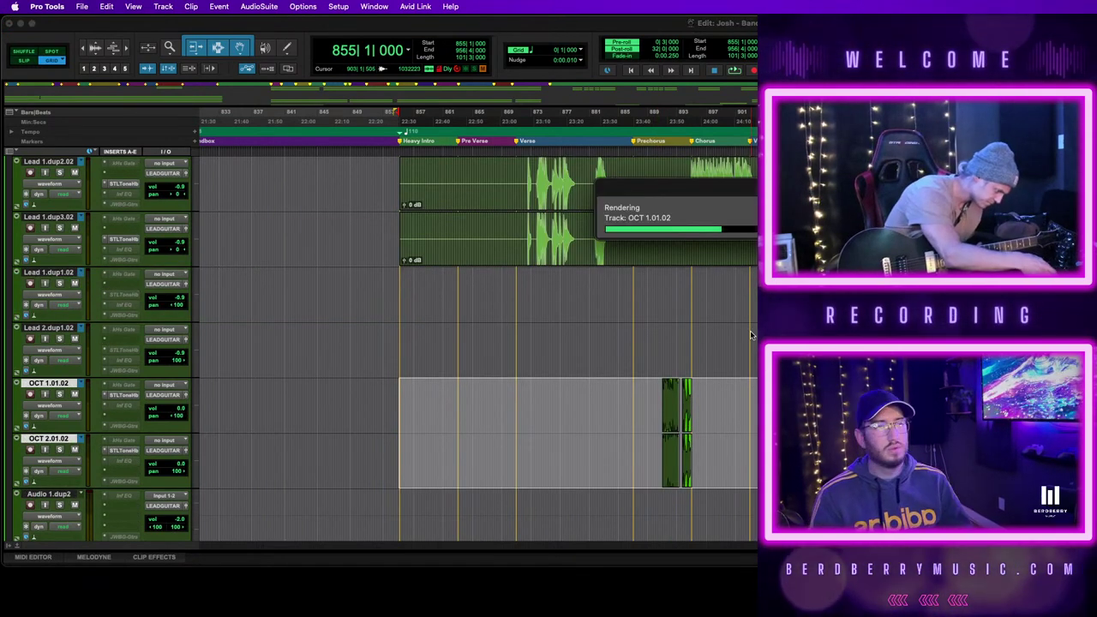
Play the song from 920|4|000 and look over the consolidated rhythm, lead and octave guitar tracks
scroll(752, 332, up, 5)
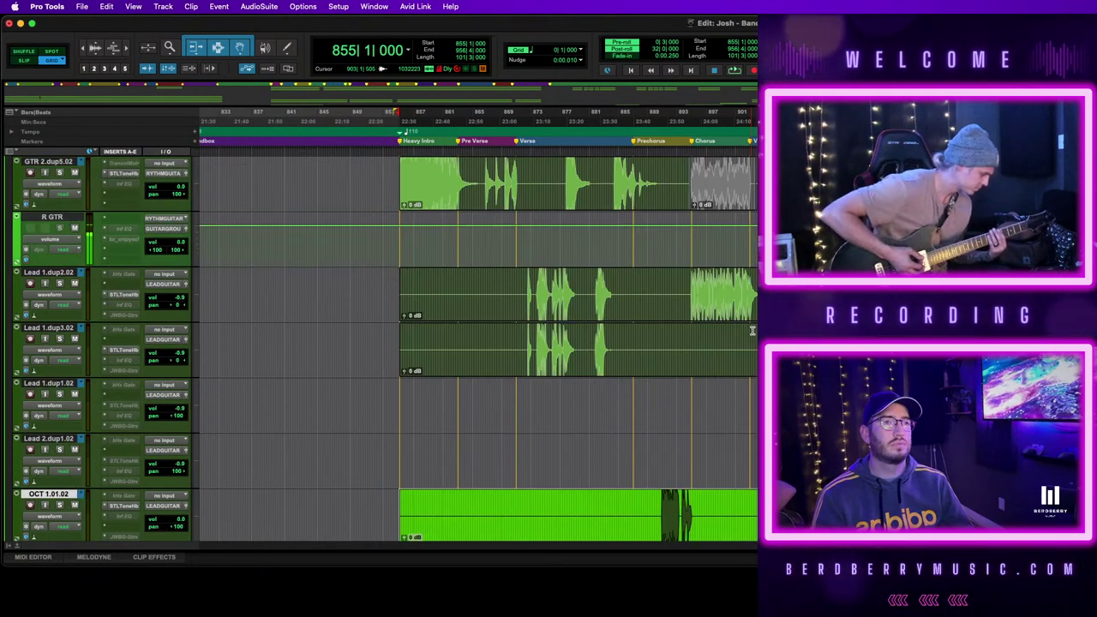
click(857, 332)
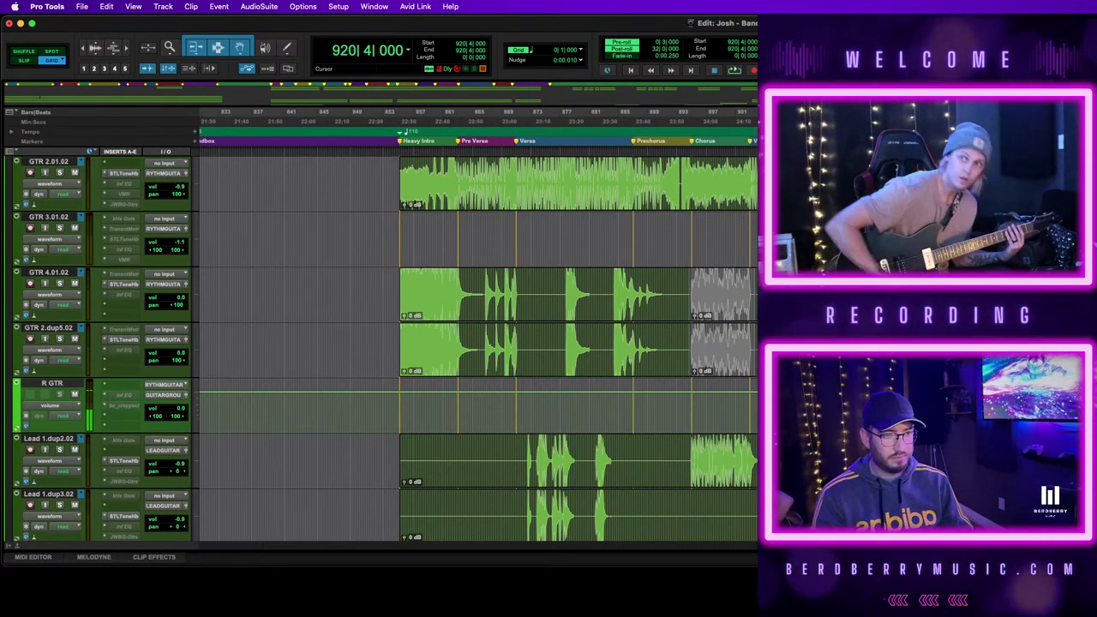
key(space)
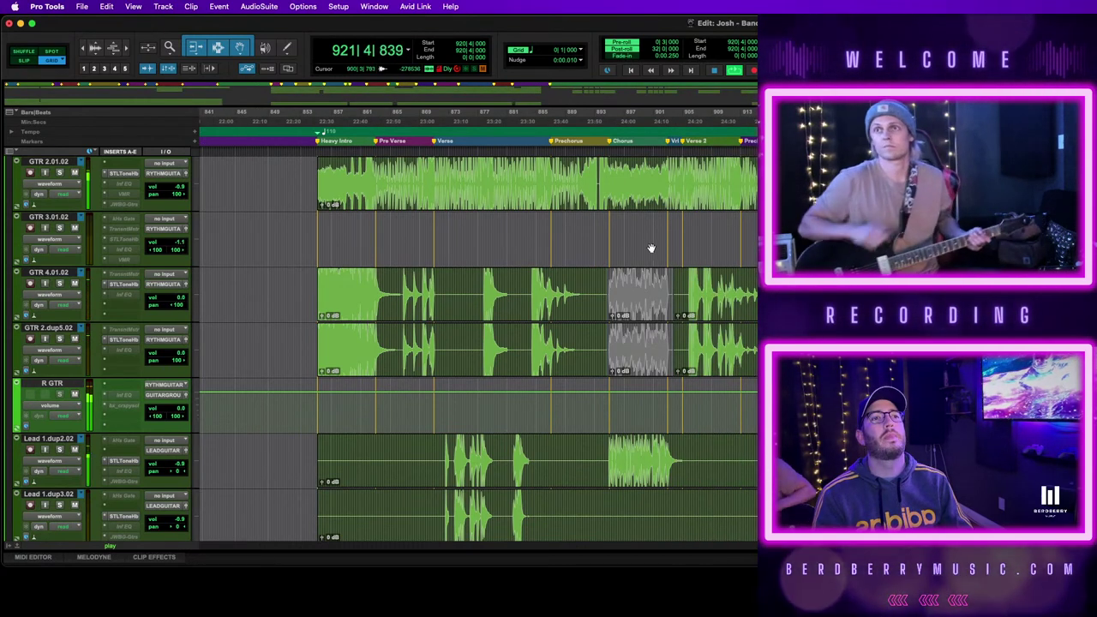
click(610, 173)
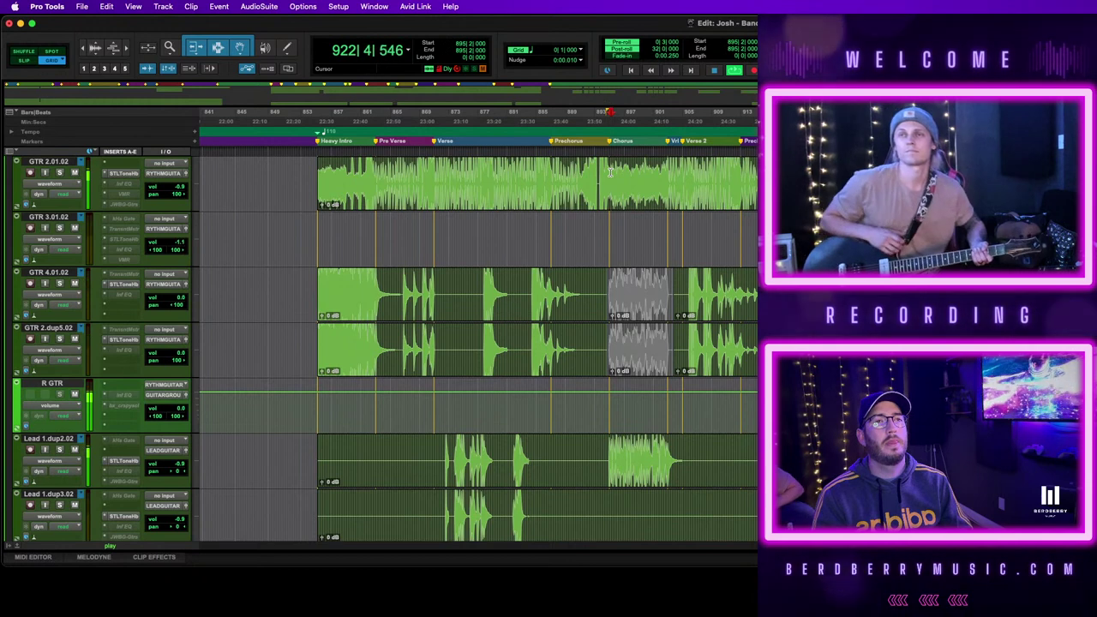
scroll(753, 277, down, 4)
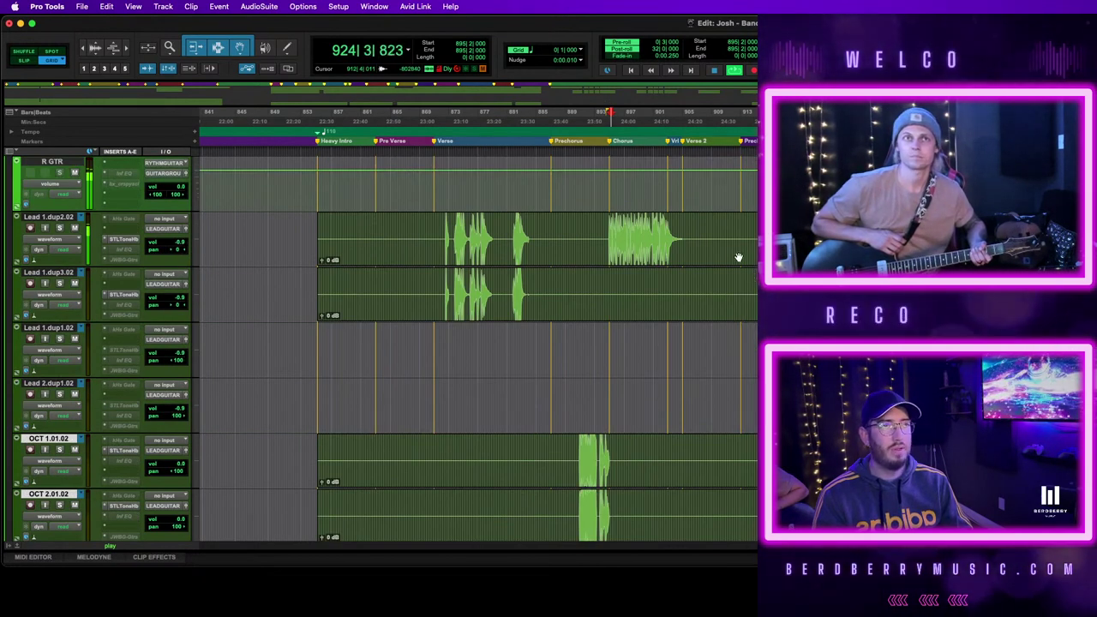
click(737, 256)
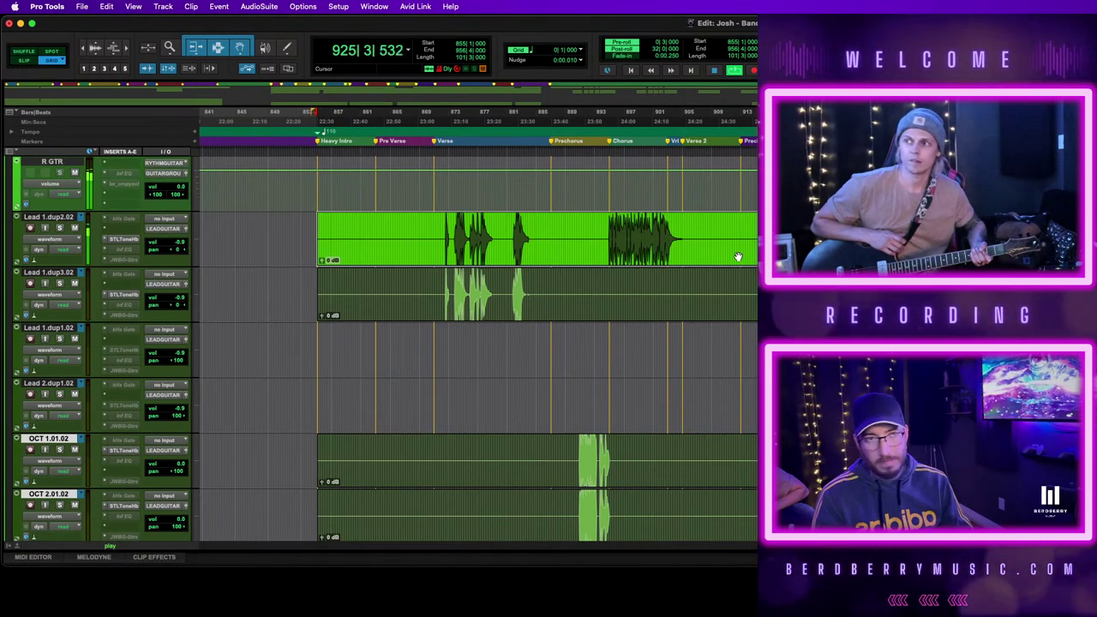
Check the bus and drum channel levels in the mixer during playback, then return to the edit view
key(super+equal)
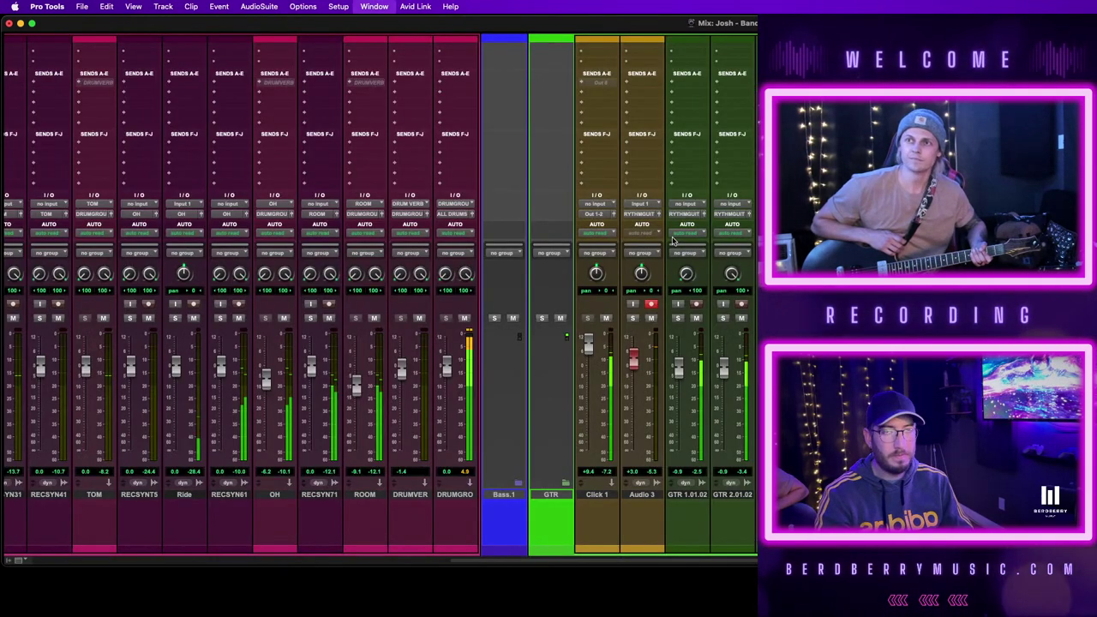
scroll(672, 241, left, 15)
scroll(672, 241, up, 3)
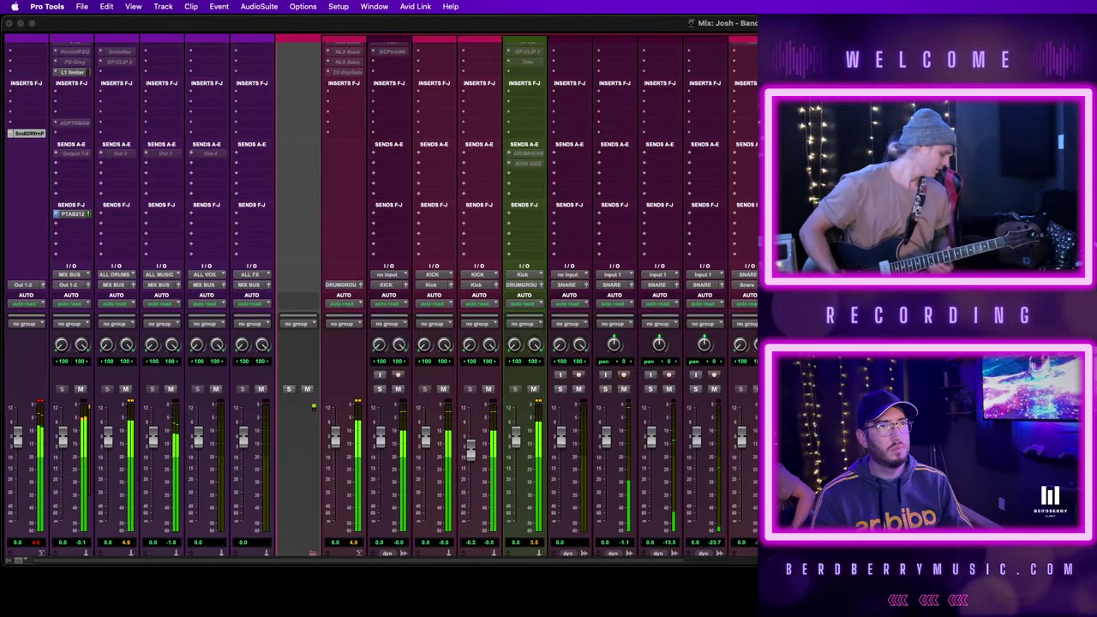
key(super+equal)
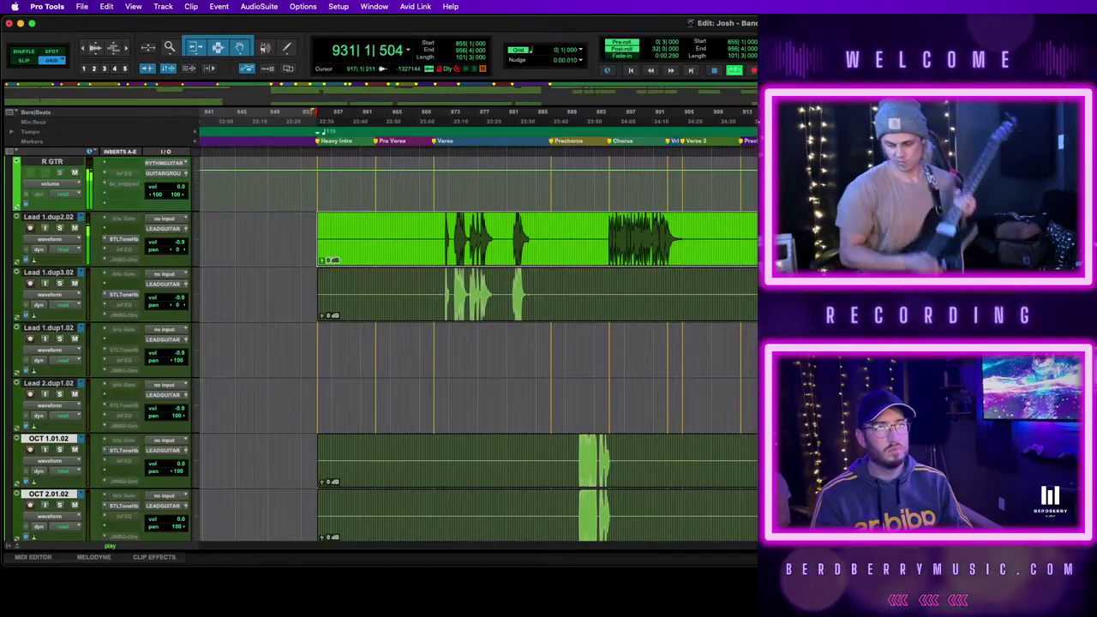
Play the Verse from 874|3|000 and check the lead and rhythm guitar tracks against each other
click(609, 224)
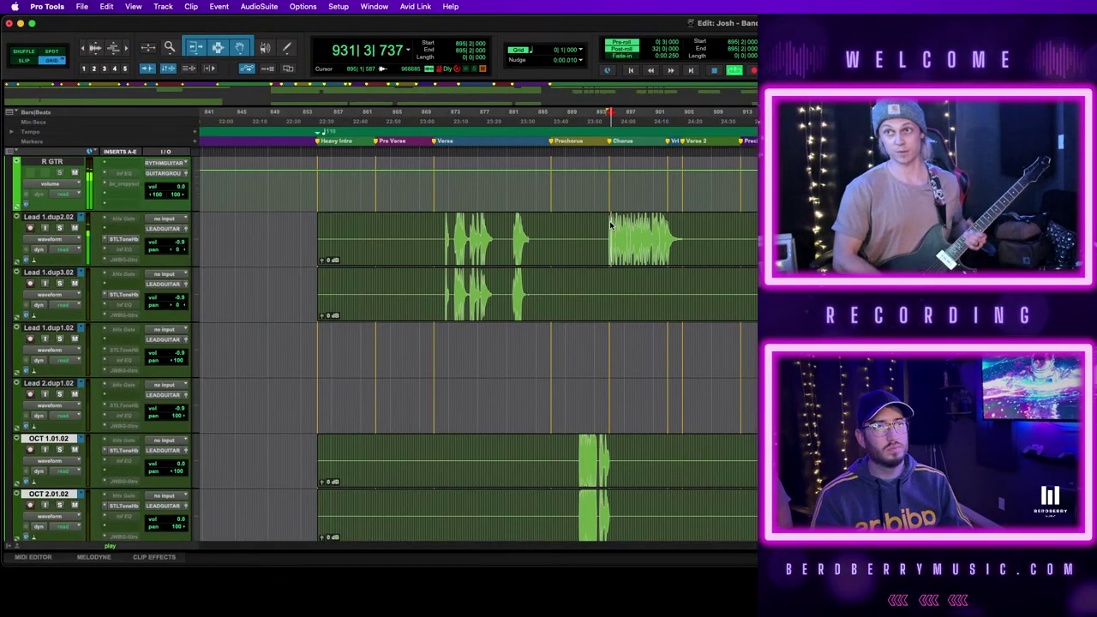
click(455, 225)
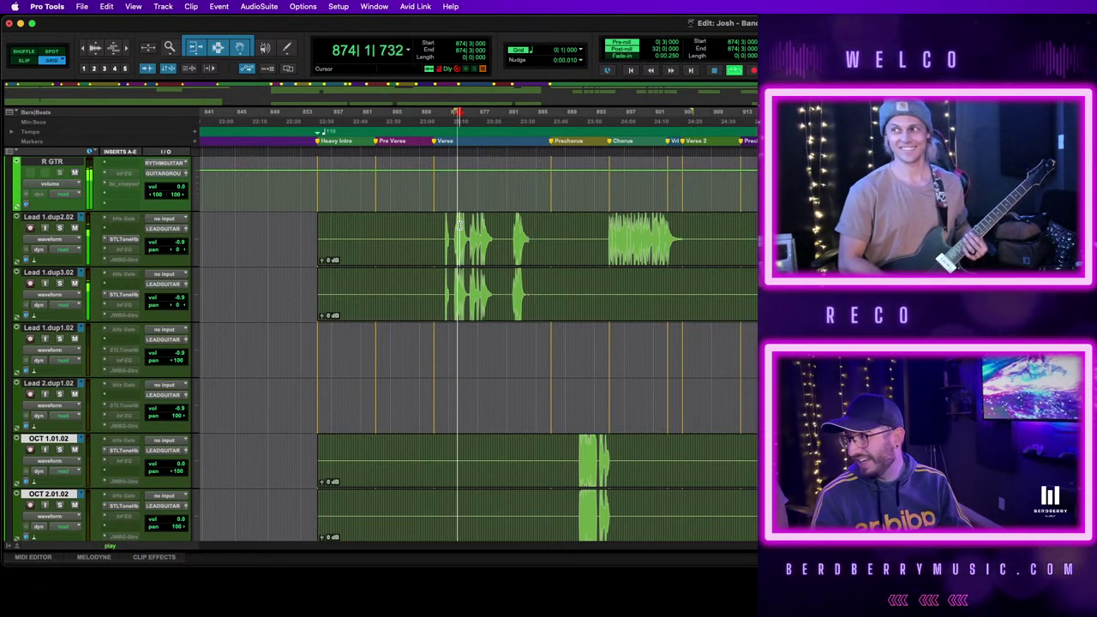
scroll(608, 276, up, 3)
scroll(608, 276, up, 3)
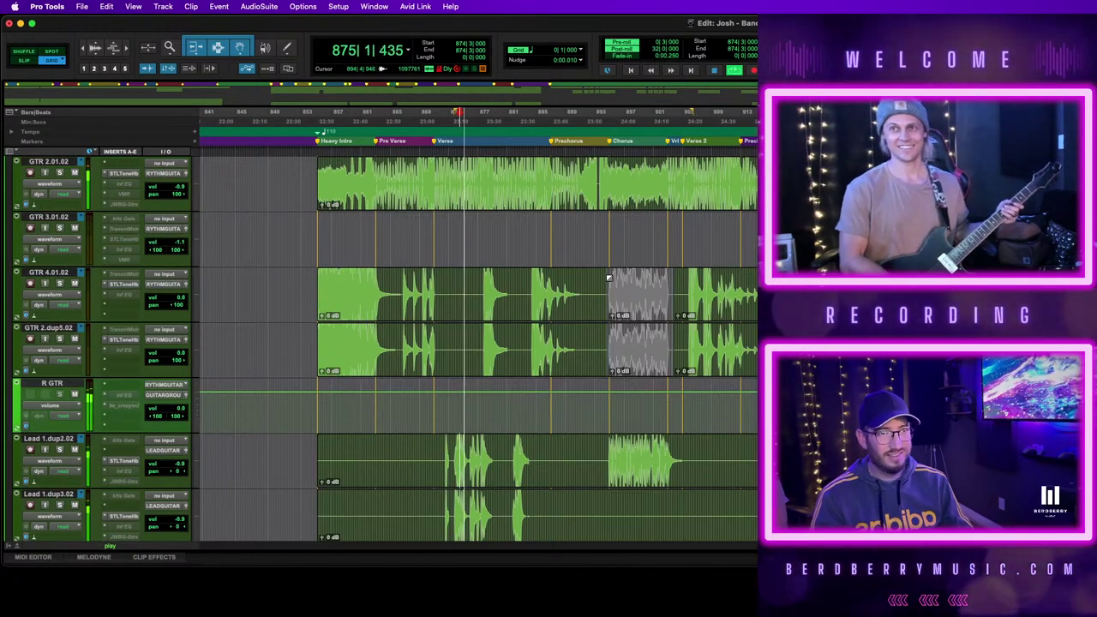
scroll(608, 276, up, 1)
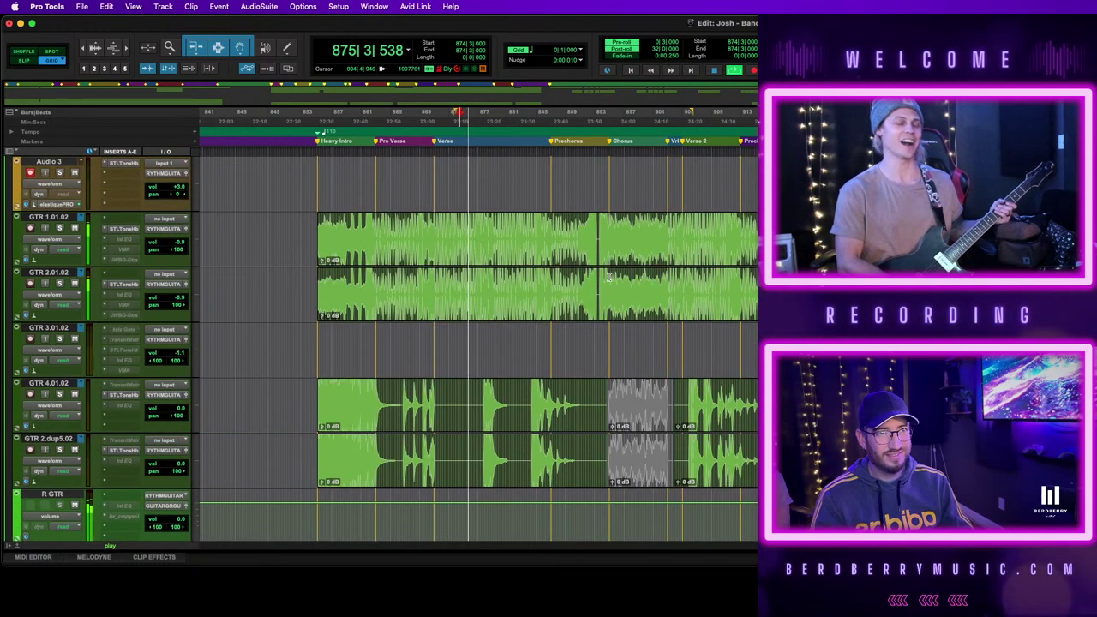
click(606, 306)
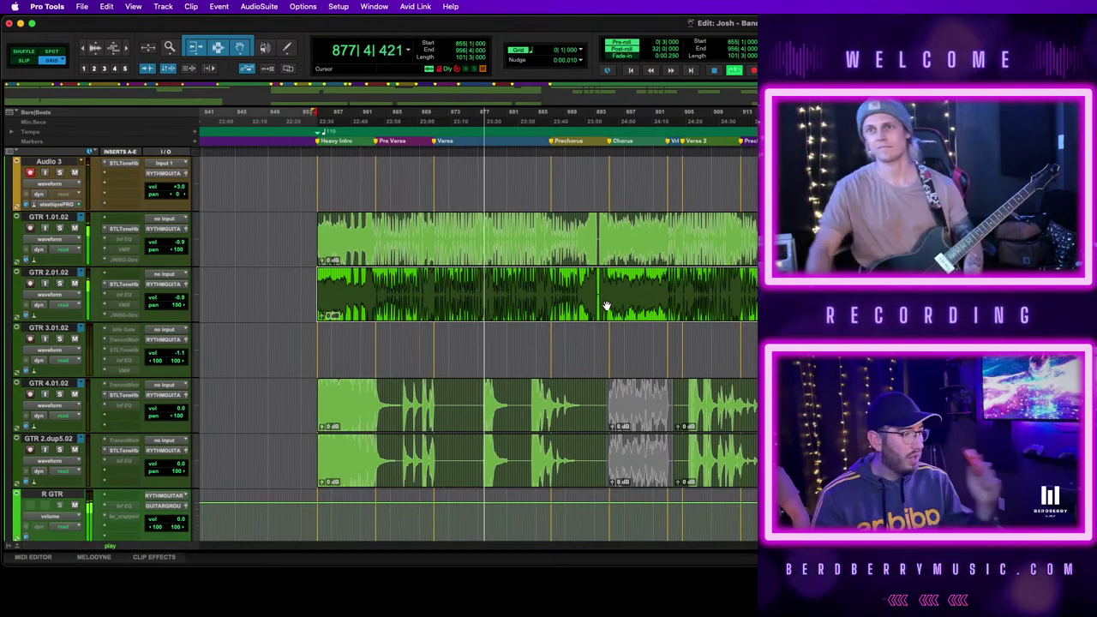
Select 883|4|000 to 892|1|000 on GTR 4.01.02 and GTR 2.dup5.02 to examine the part leading into the Prechorus
key(r)
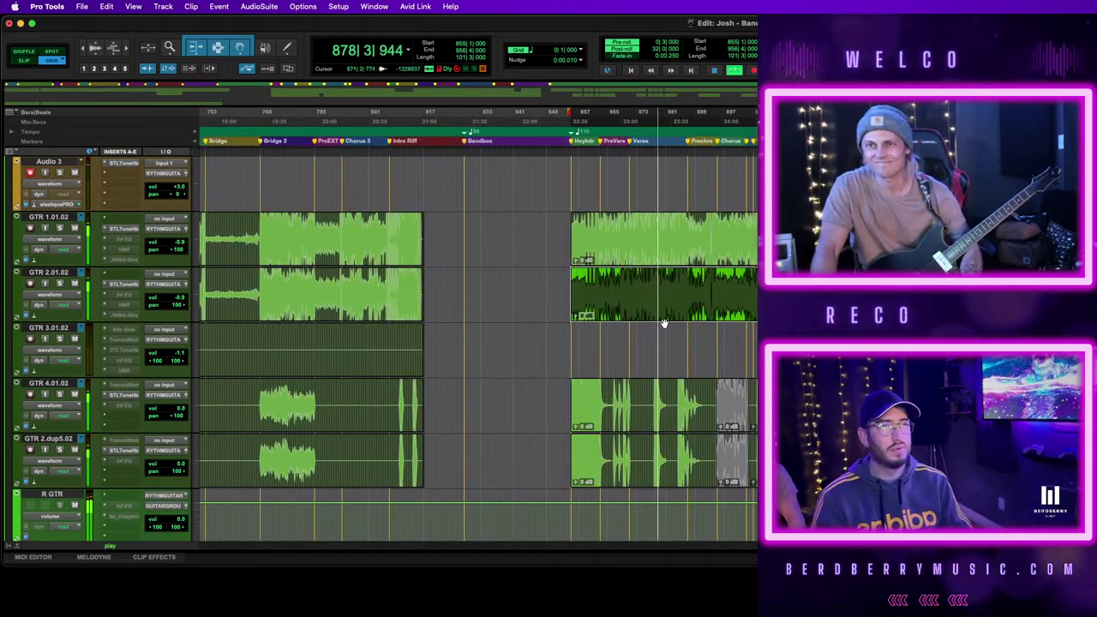
key(t)
key(t)
scroll(736, 326, right, 4)
scroll(736, 326, right, 3)
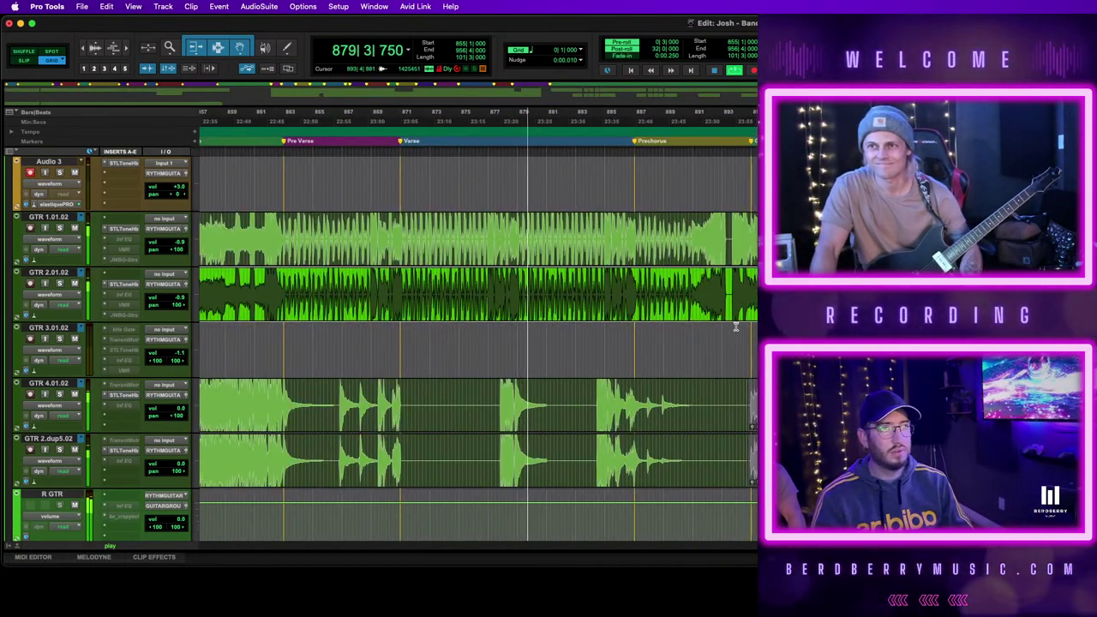
key(r)
scroll(735, 325, right, 3)
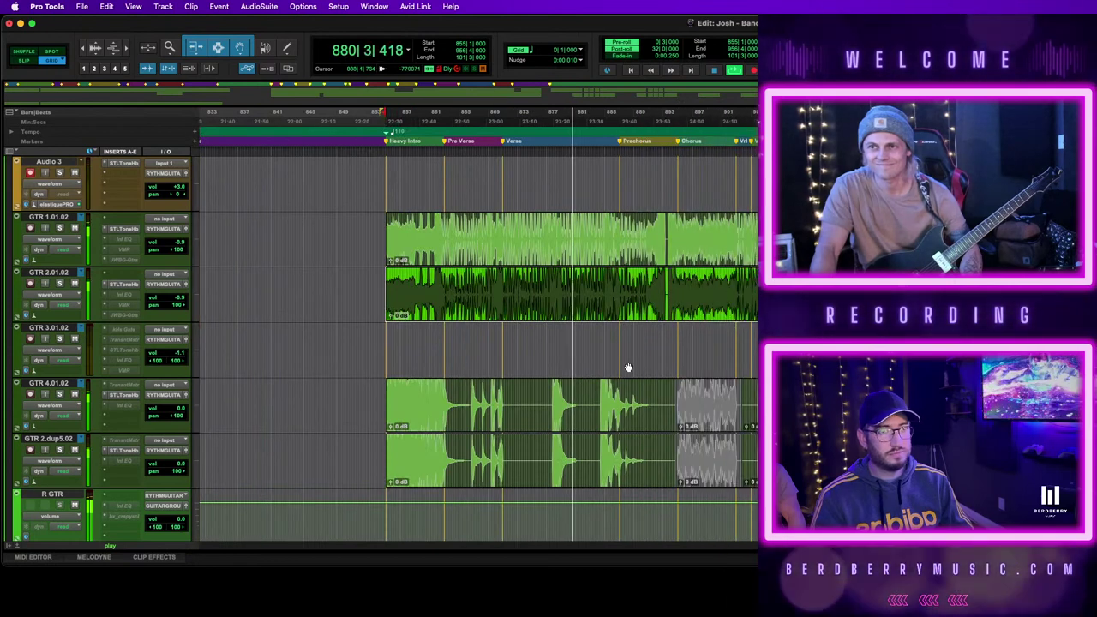
click(599, 392)
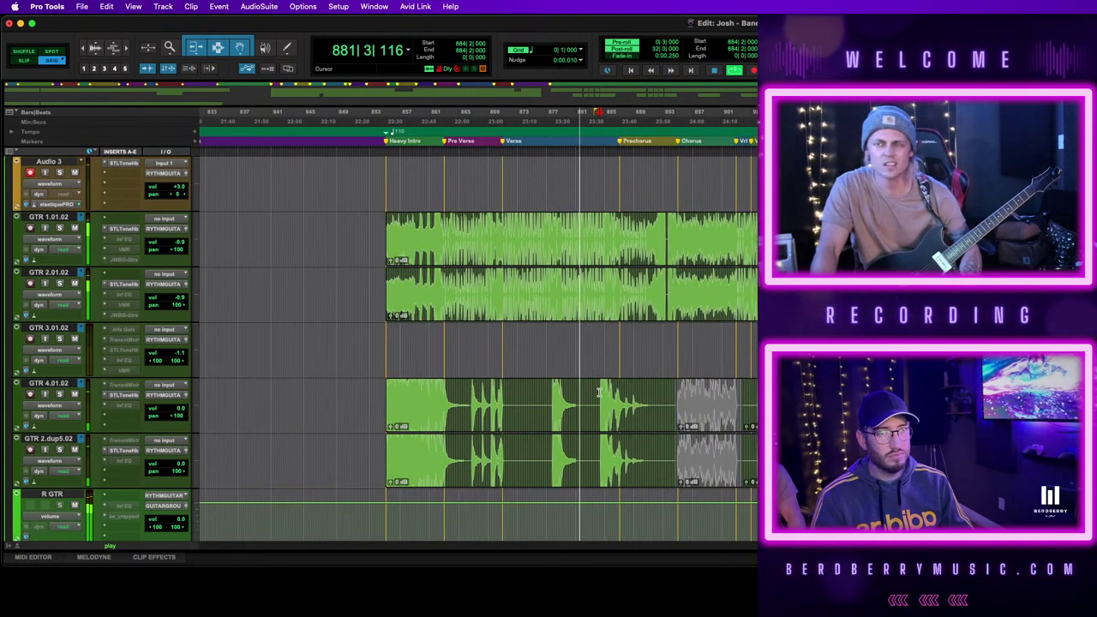
drag(595, 396, 657, 467)
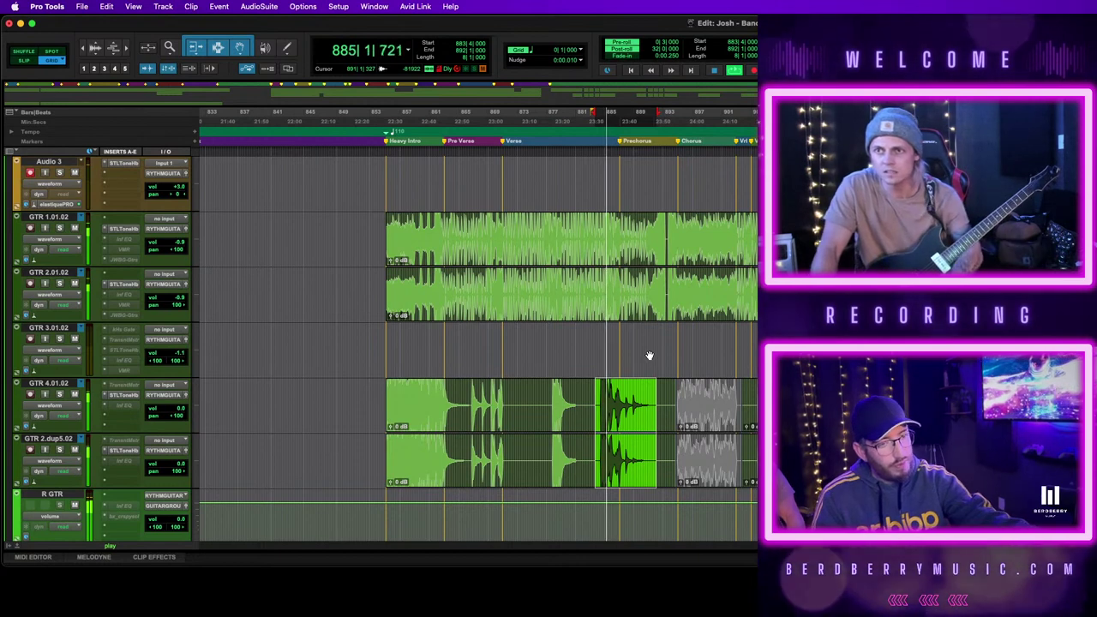
Place the edit cursor at 886|4|000 on GTR 4.01.02, just before the Prechorus
key(t)
scroll(743, 379, right, 2)
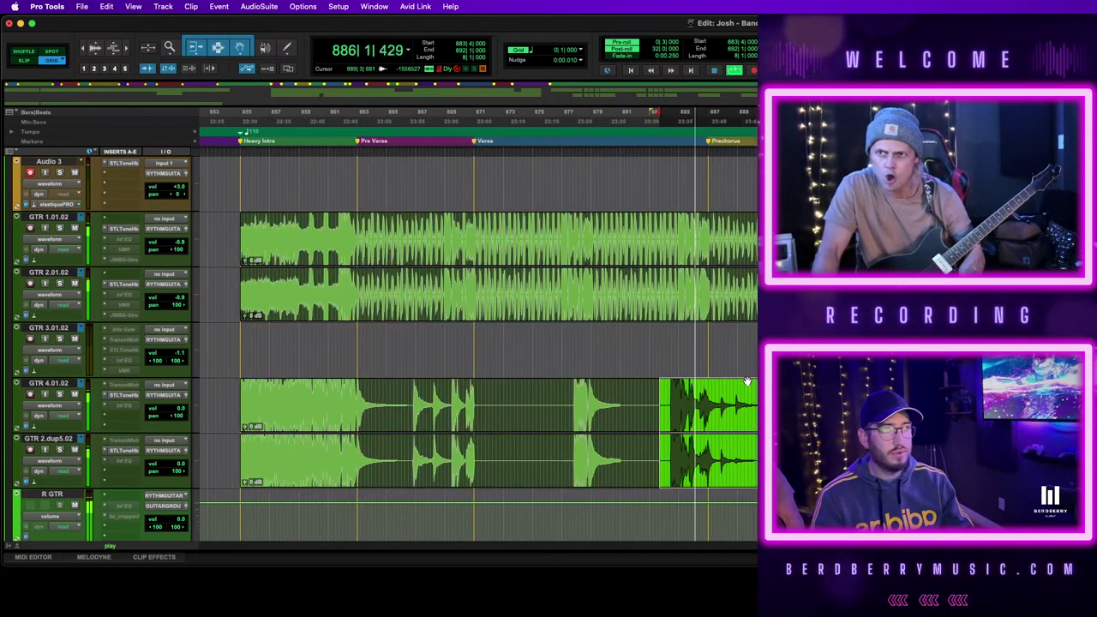
click(704, 396)
click(702, 397)
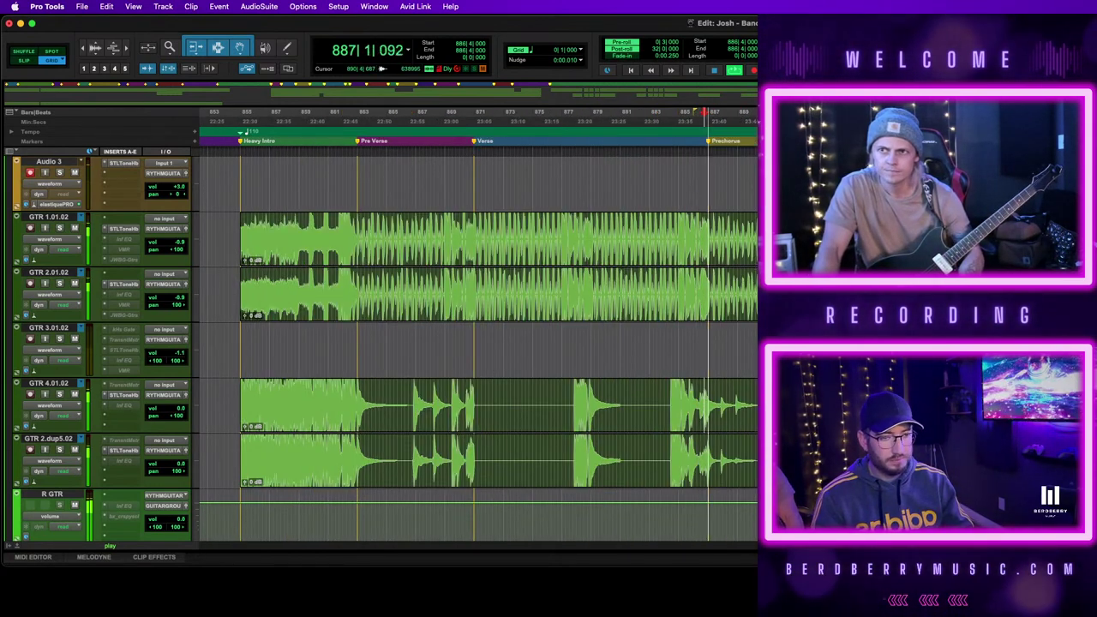
Select 903|1|000 to 905|1|000 on GTR 1.01.02 and GTR 2.01.02 to examine the short interlude before Verse 2
scroll(703, 396, right, 2)
key(super+bracketleft)
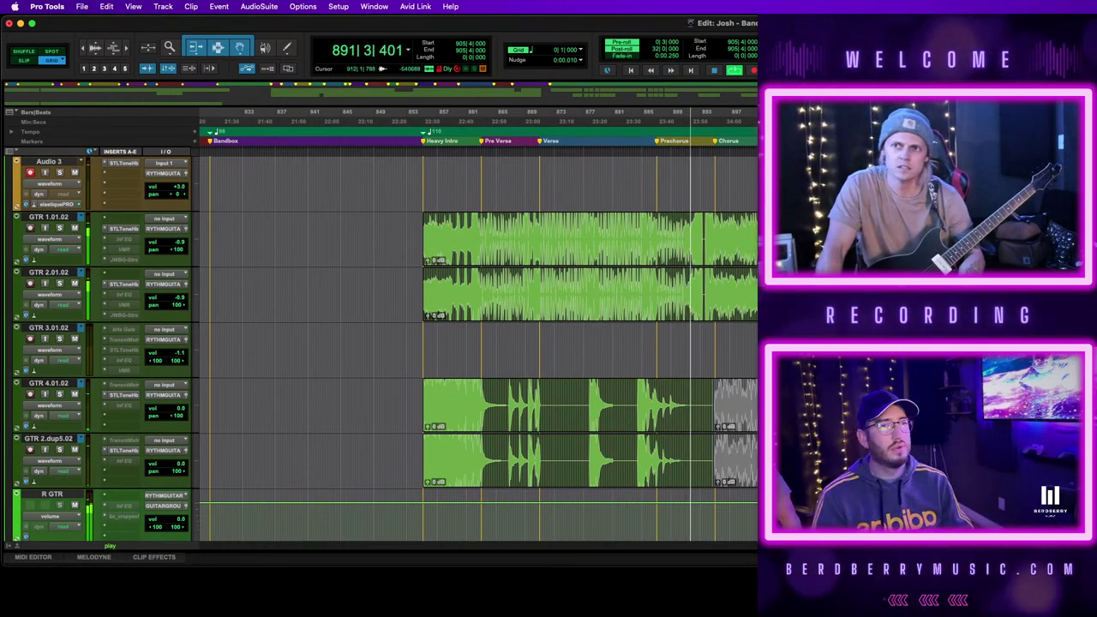
scroll(478, 343, right, 3)
key(t)
key(t)
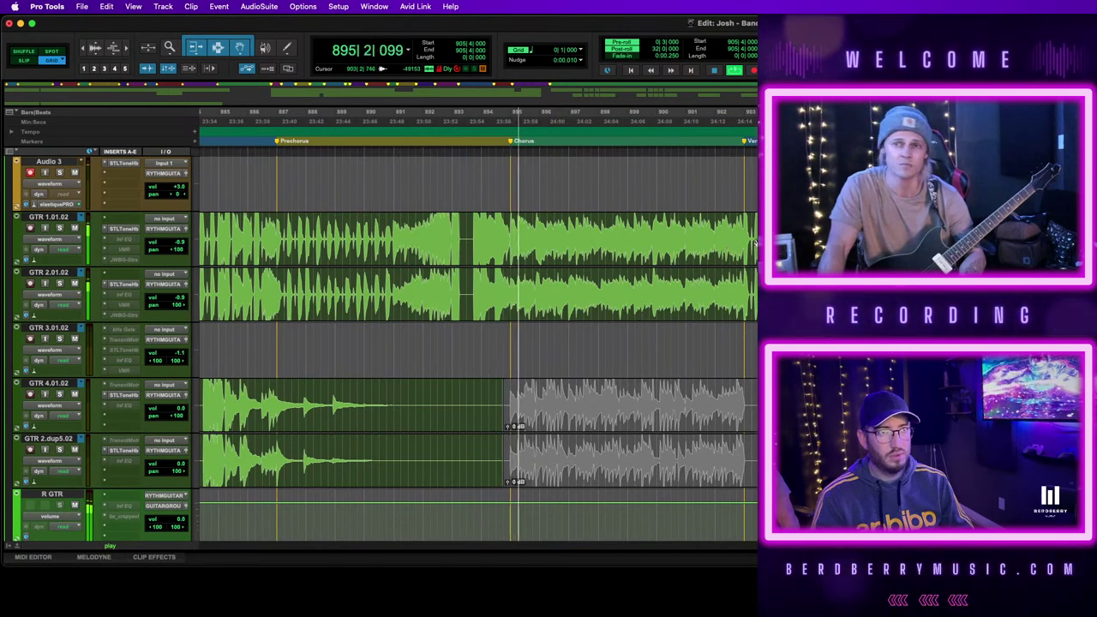
drag(747, 230, 804, 236)
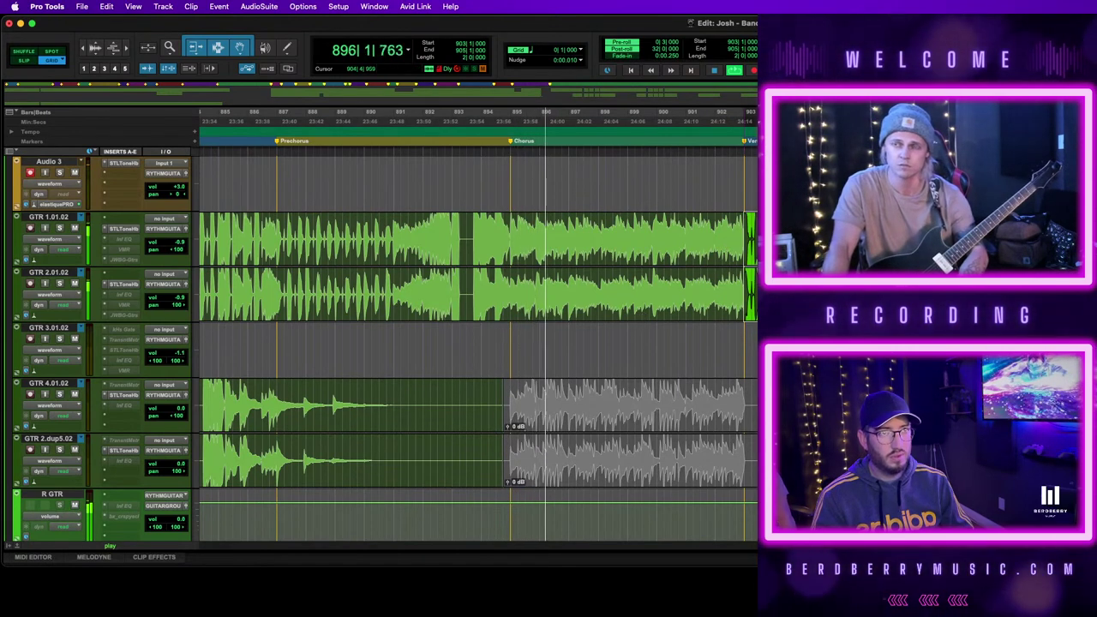
Select Prechorus 2 from 913|1|000 to 921|1|000 on GTR 1.01.02 and GTR 2.01.02 to examine the rhythm guitars
key(r)
scroll(477, 342, right, 3)
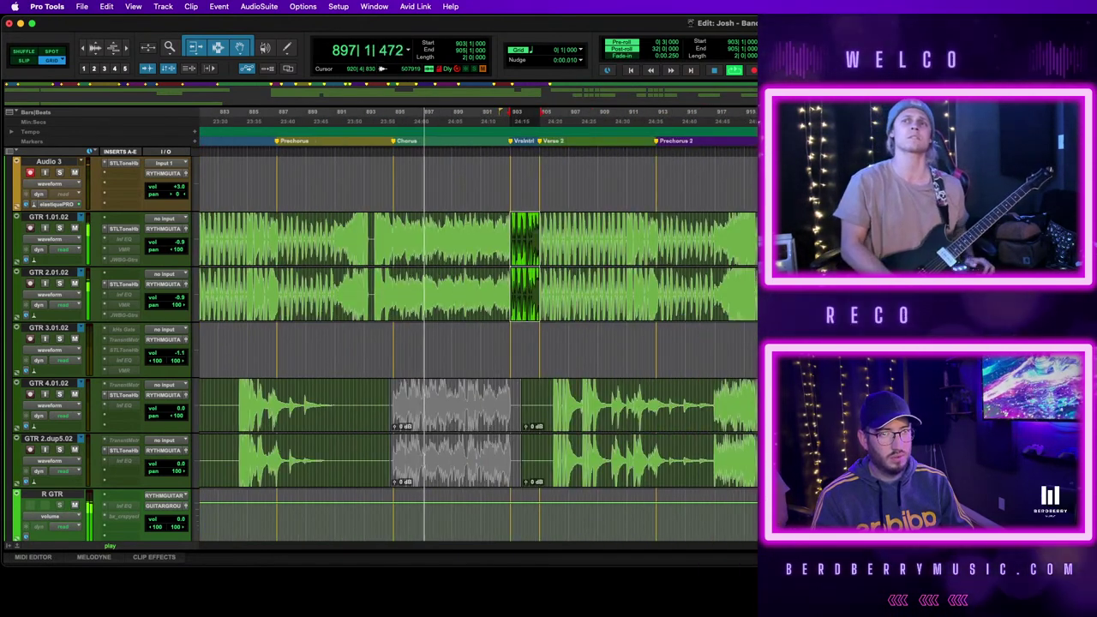
drag(656, 240, 769, 240)
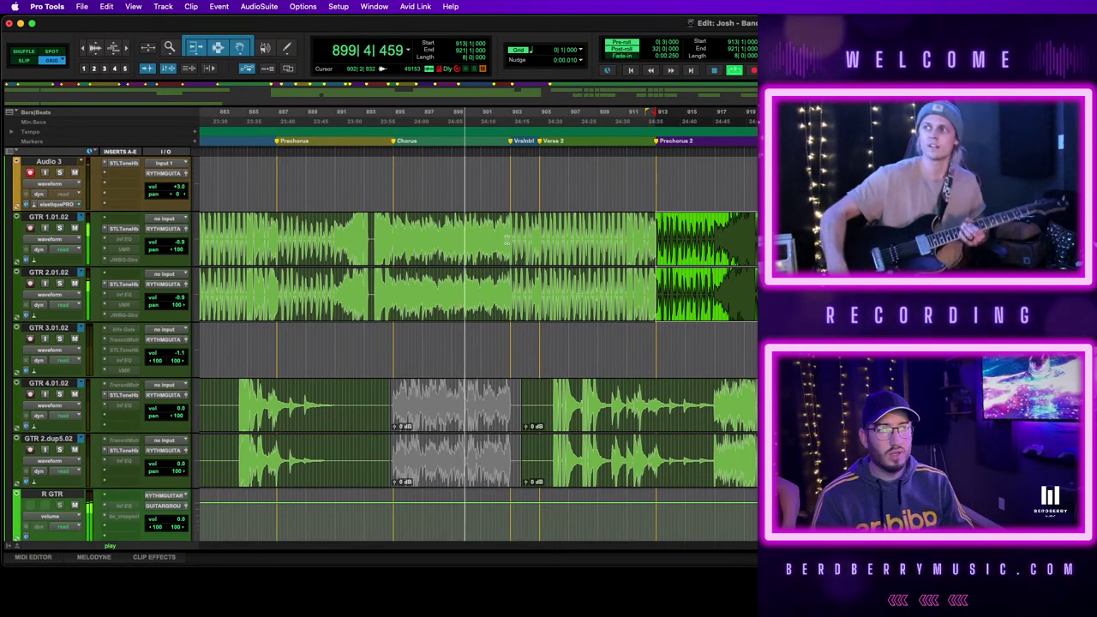
scroll(510, 241, right, 2)
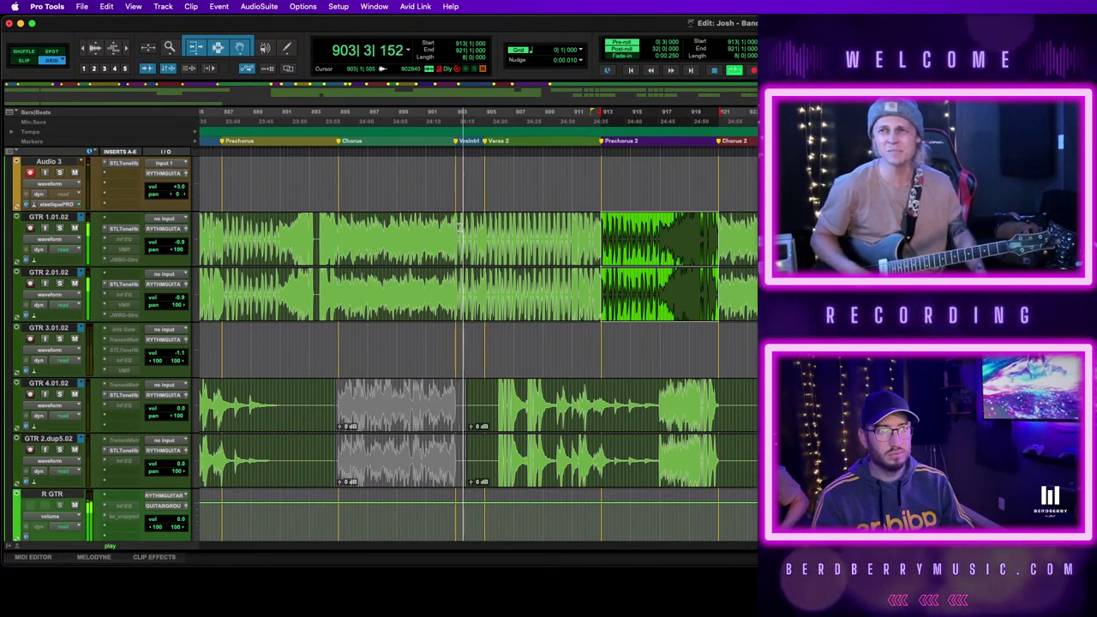
Mark the Chorus 2 start at 921|1|000, then select 929|1|000 to 939|1|000 on GTR 1.01.02 and GTR 2.01.02 from Chorus 3 on
click(717, 232)
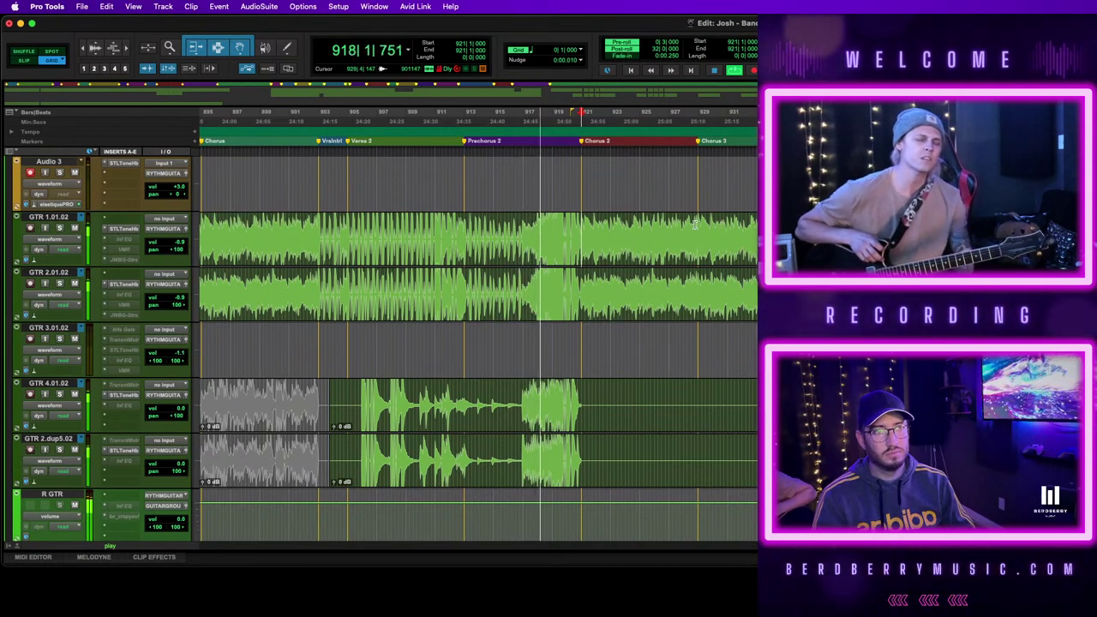
drag(694, 223, 758, 291)
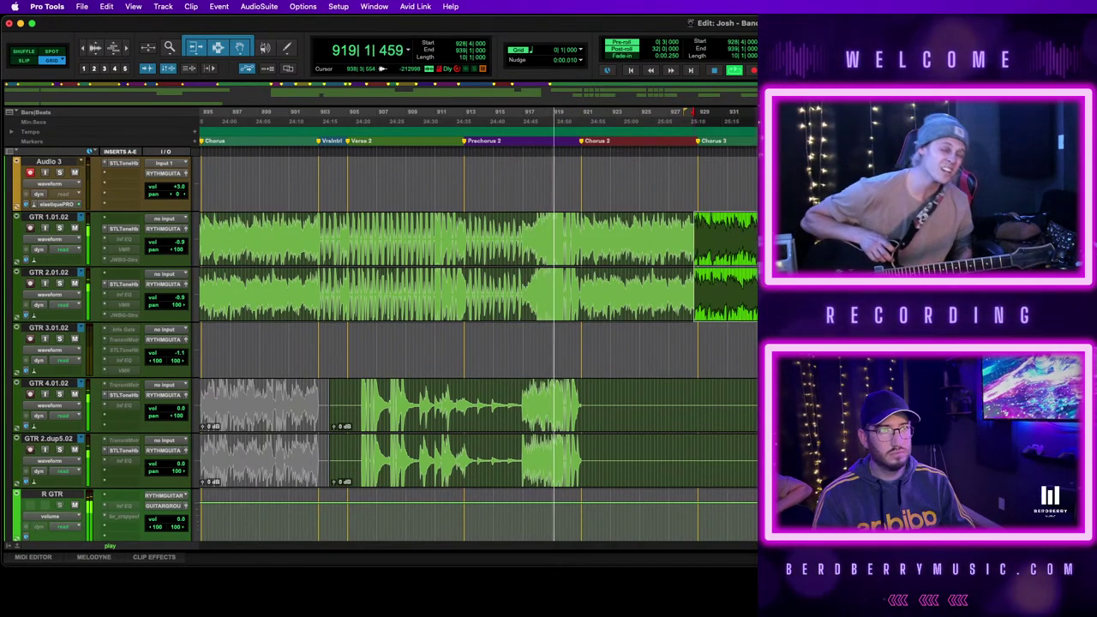
drag(843, 288, 697, 289)
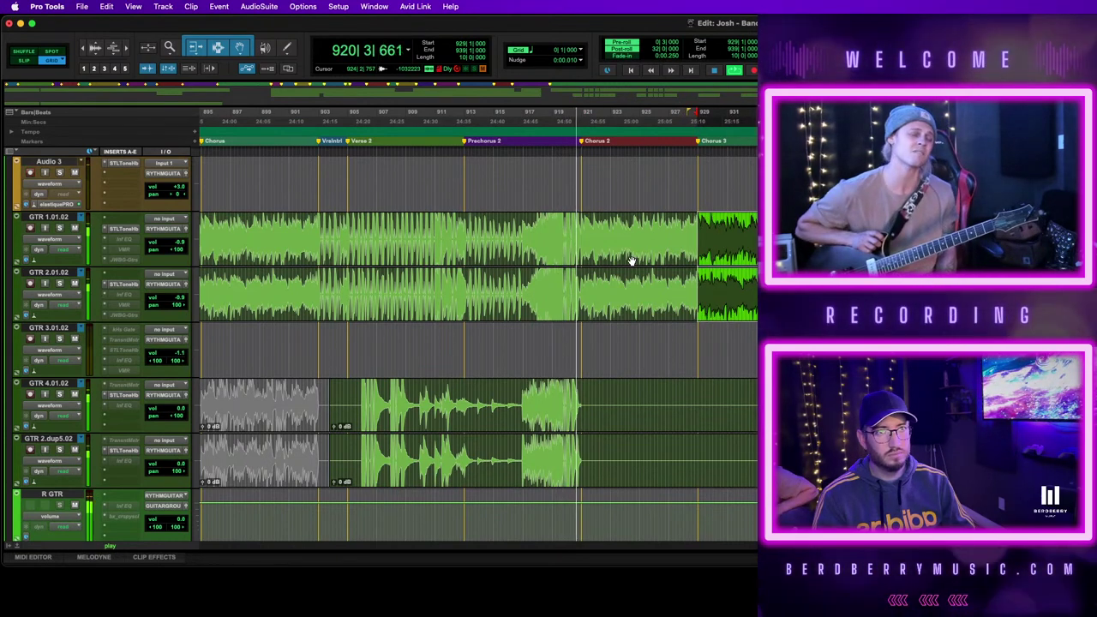
Select the entire consolidated GTR 1.01.02 clip starting at the Heavy Intro and stop playback
scroll(631, 260, left, 15)
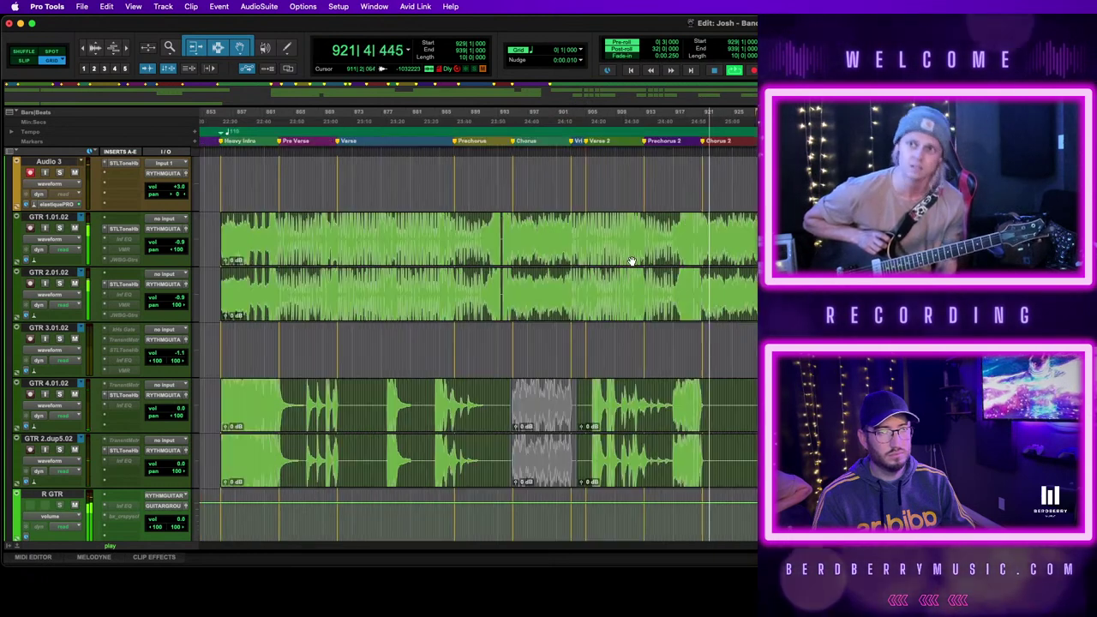
scroll(630, 261, right, 5)
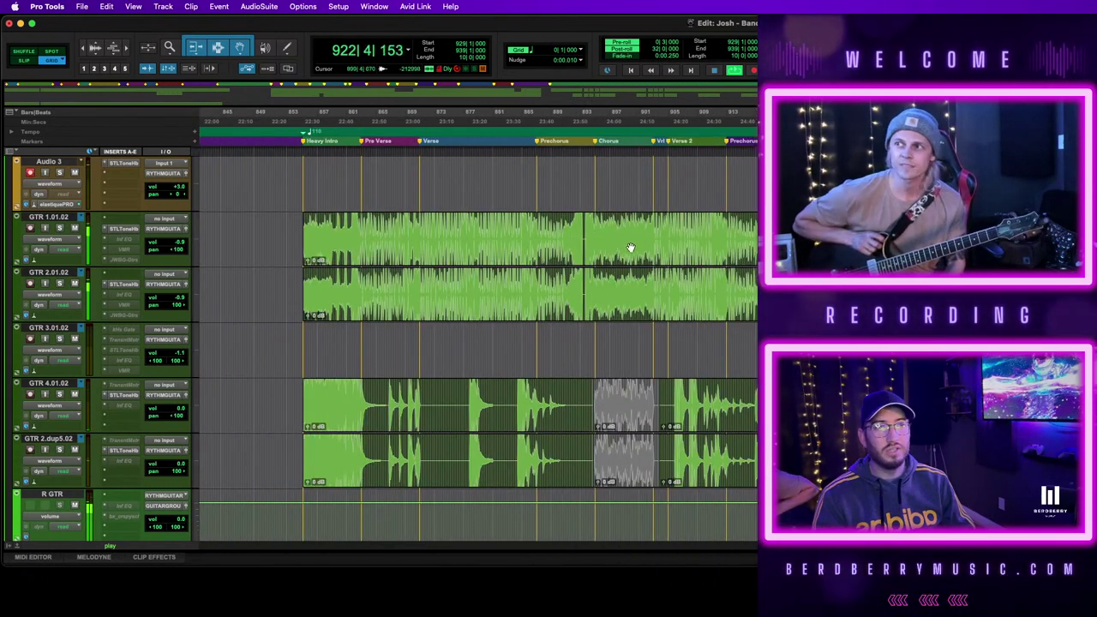
click(628, 256)
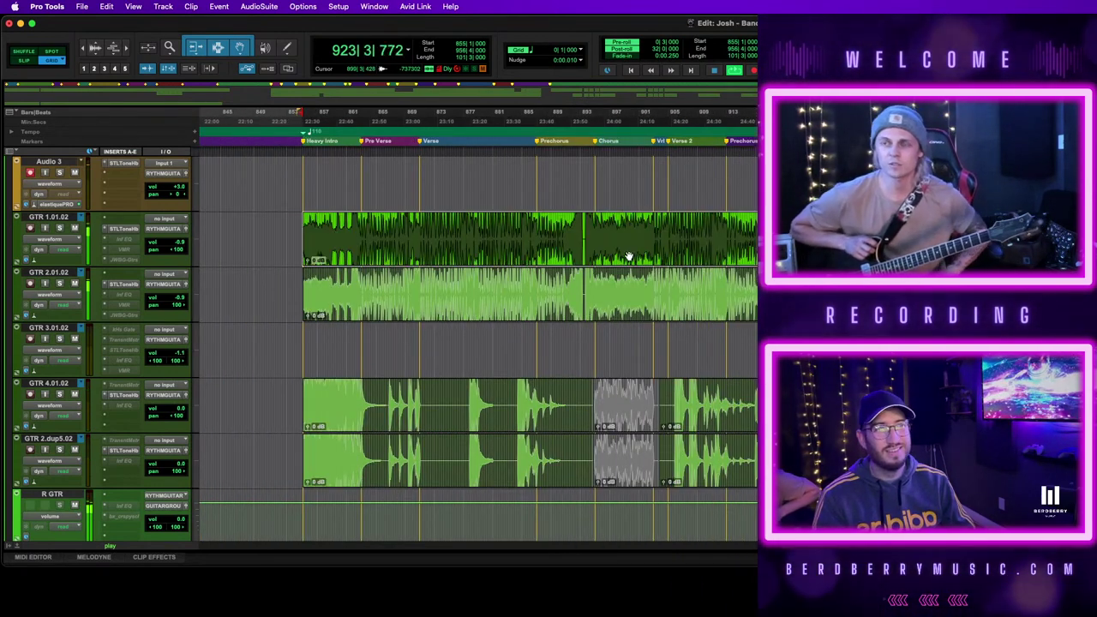
key(space)
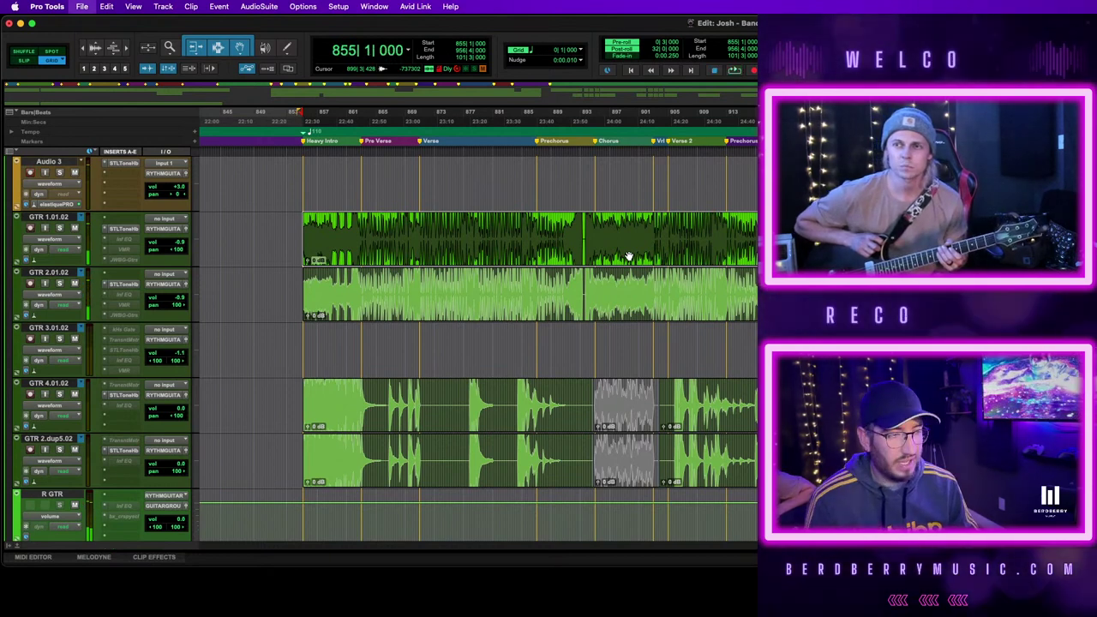